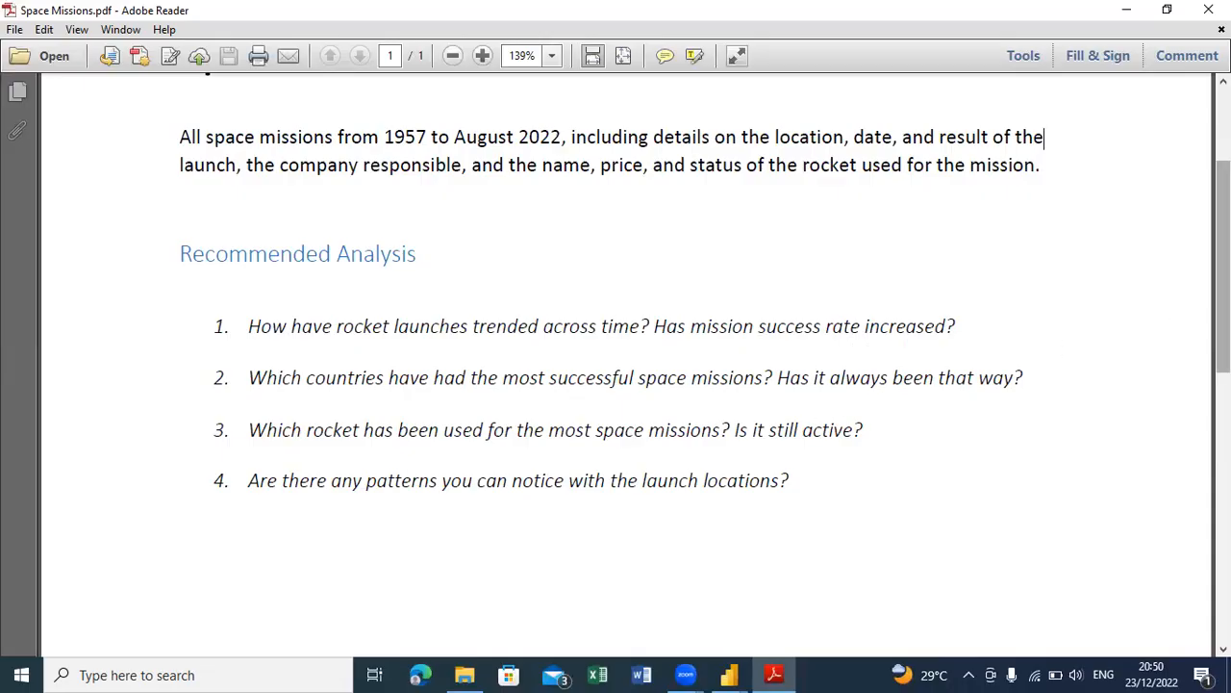
# Step: Read through the Space Missions brief, covering the dataset description, the recommended analysis questions and the sharing instructions
pyautogui.moveTo(1224, 266); pyautogui.dragTo(1224, 402)
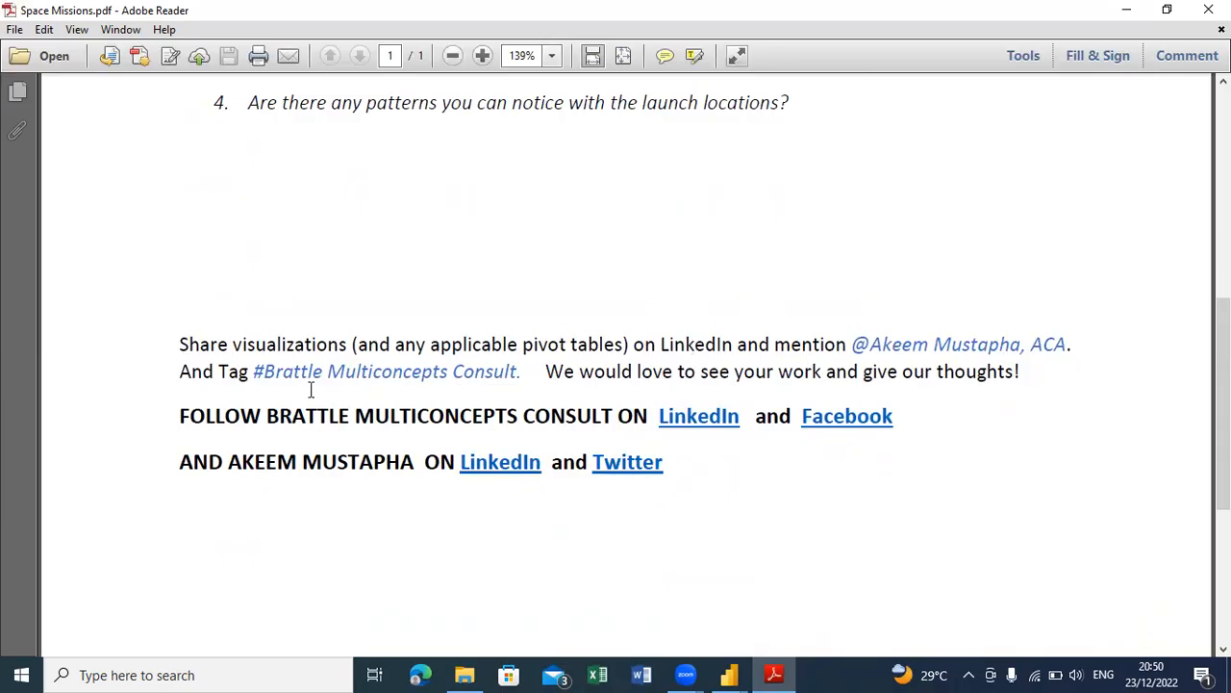
pyautogui.moveTo(1223, 404); pyautogui.dragTo(1223, 217)
pyautogui.click(825, 188)
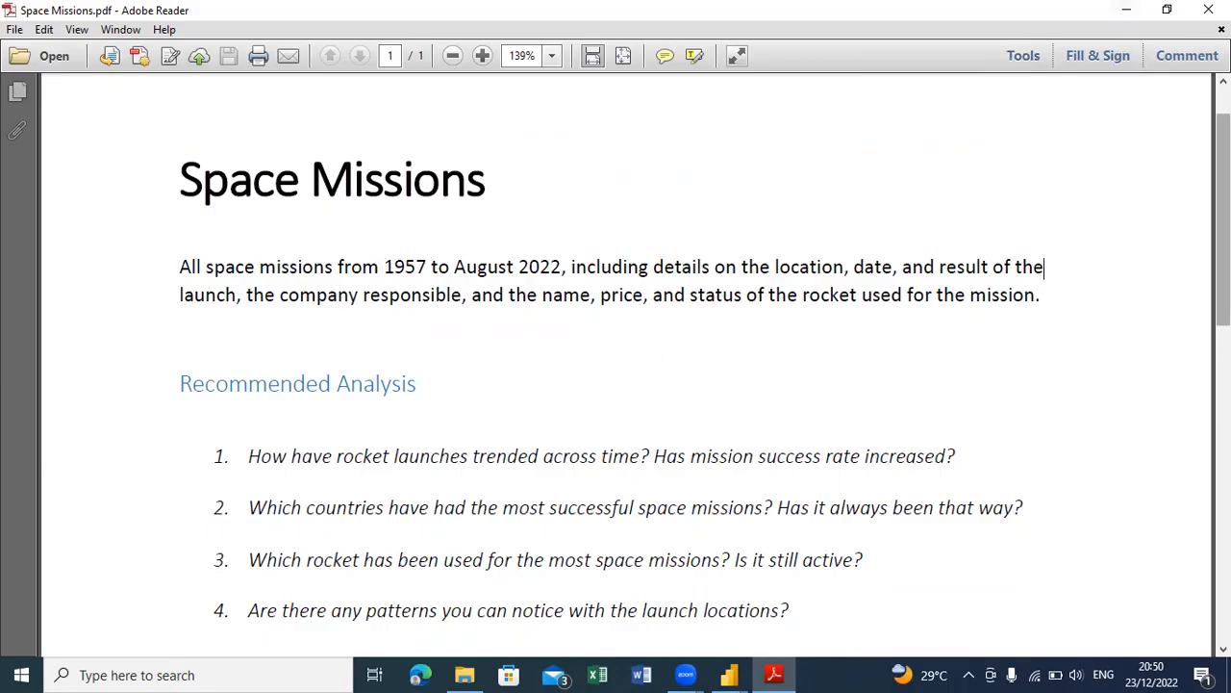
pyautogui.scroll(-3, 616, 366)
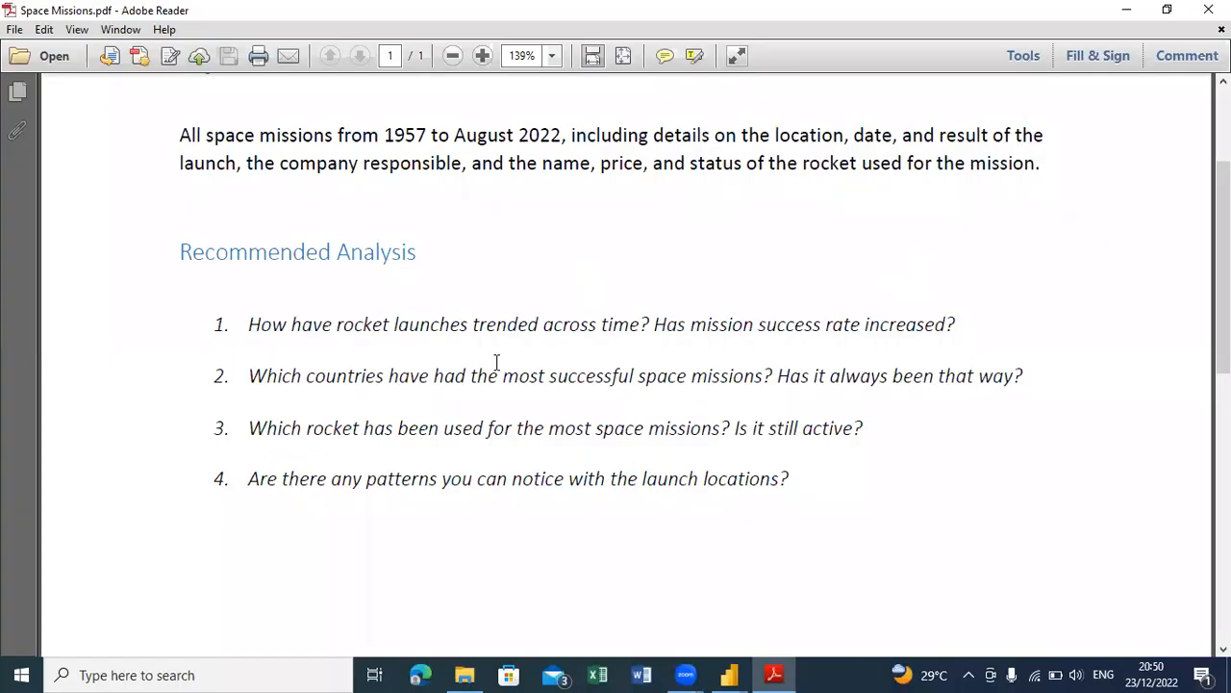
pyautogui.moveTo(246, 318); pyautogui.dragTo(545, 421)
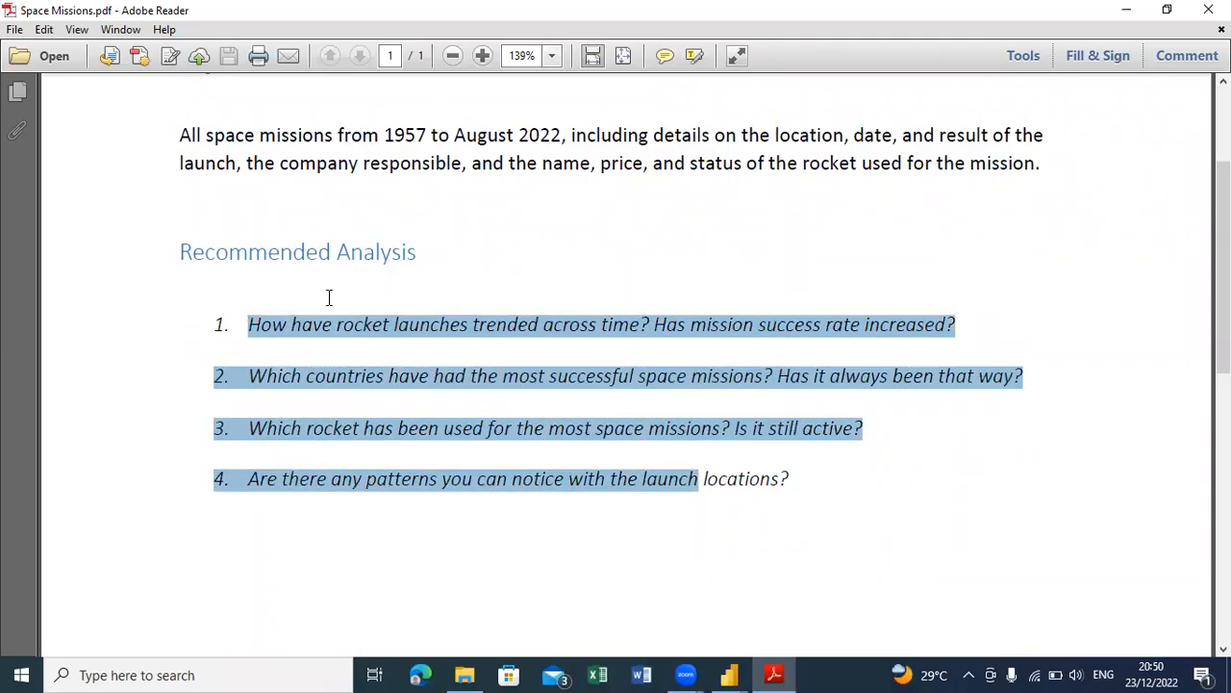
pyautogui.moveTo(173, 244); pyautogui.dragTo(547, 409)
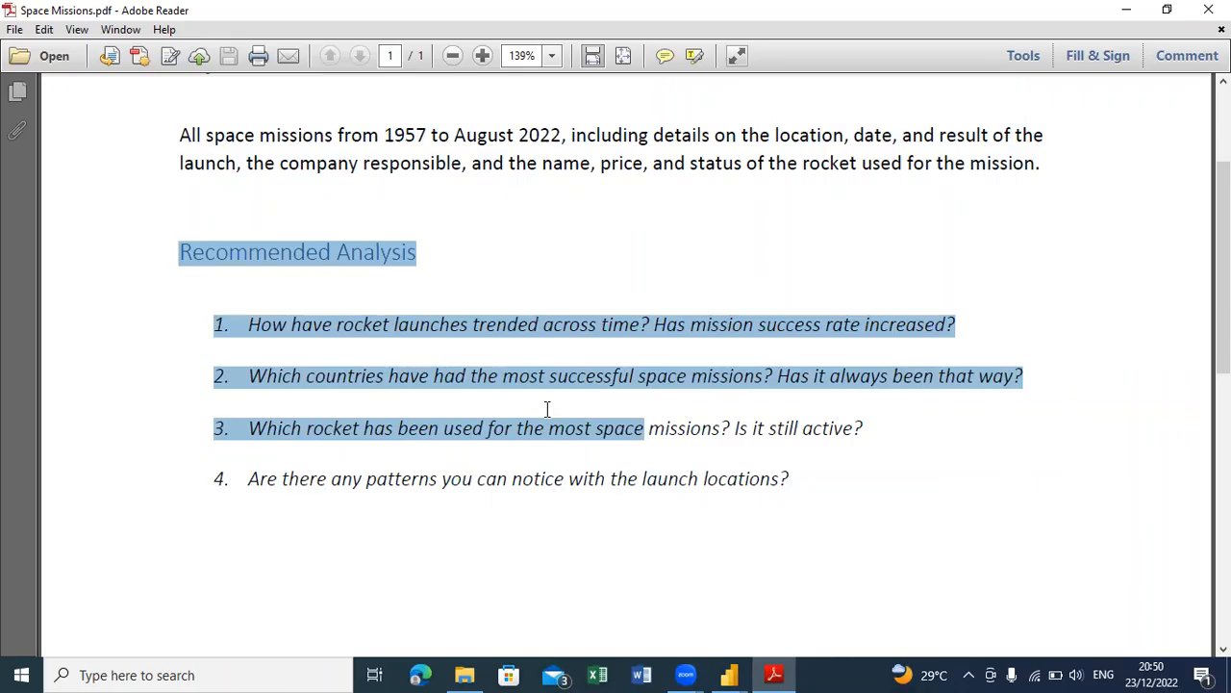
pyautogui.click(668, 249)
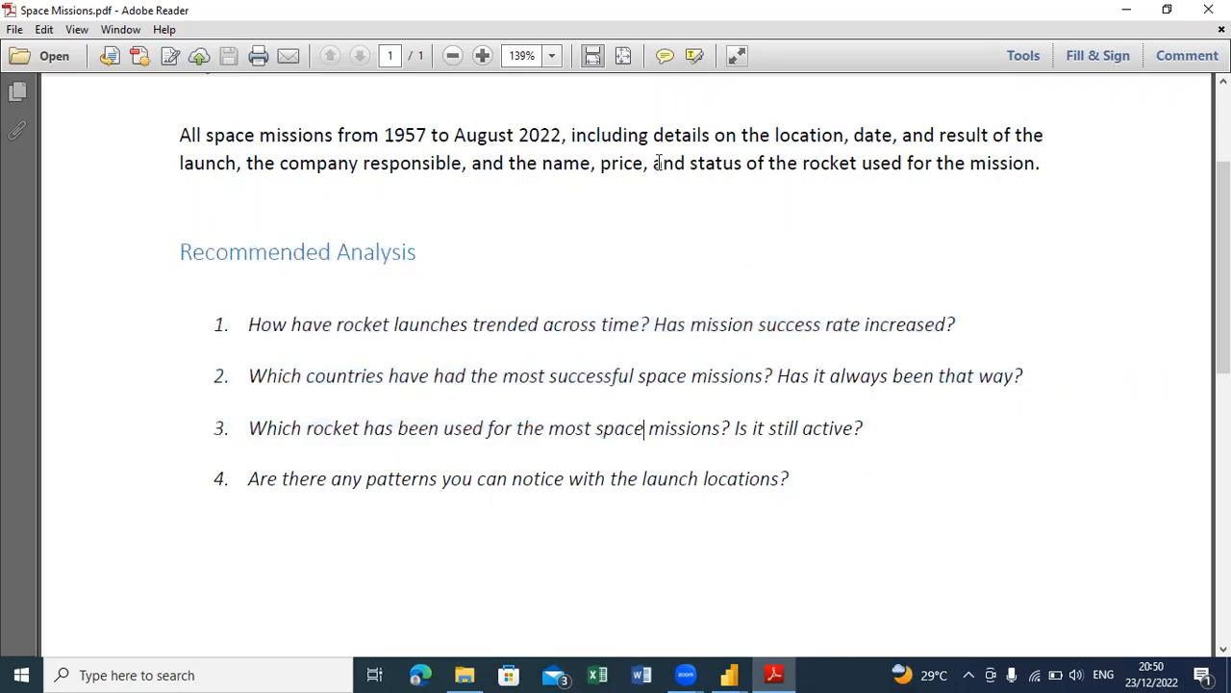
# Step: Switch to Power Query Editor and review the columns of the space_missions query from Company through MissionStatus
pyautogui.click(1127, 9)
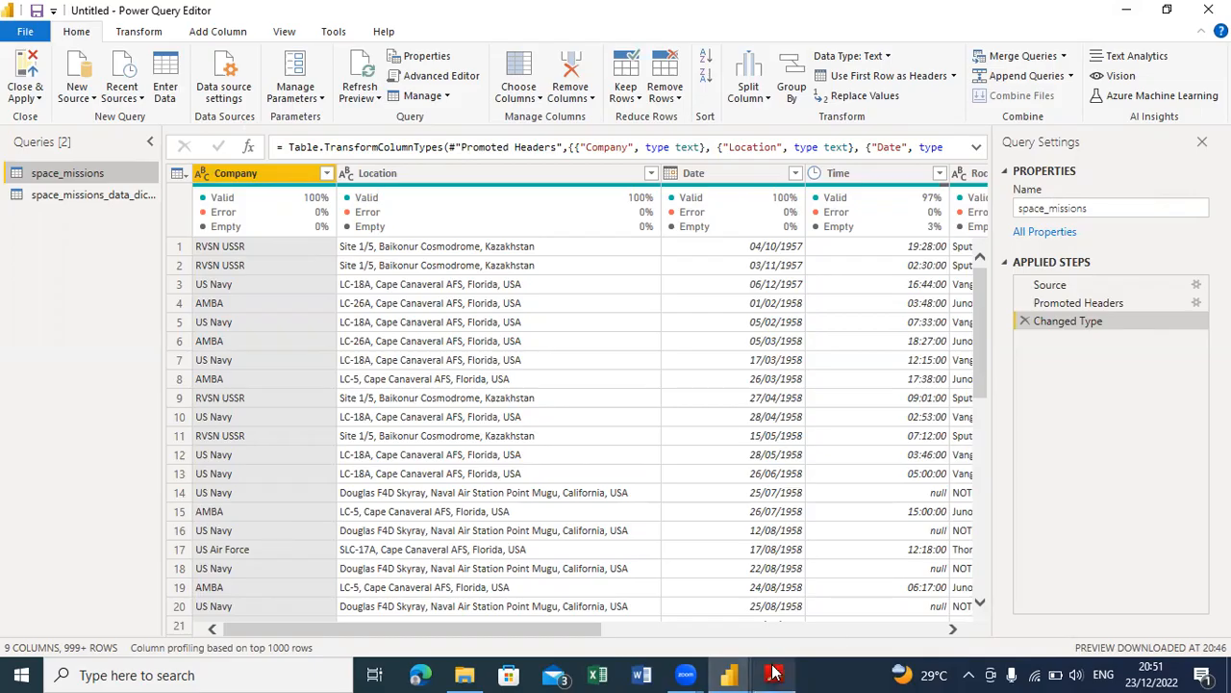
pyautogui.moveTo(774, 673)
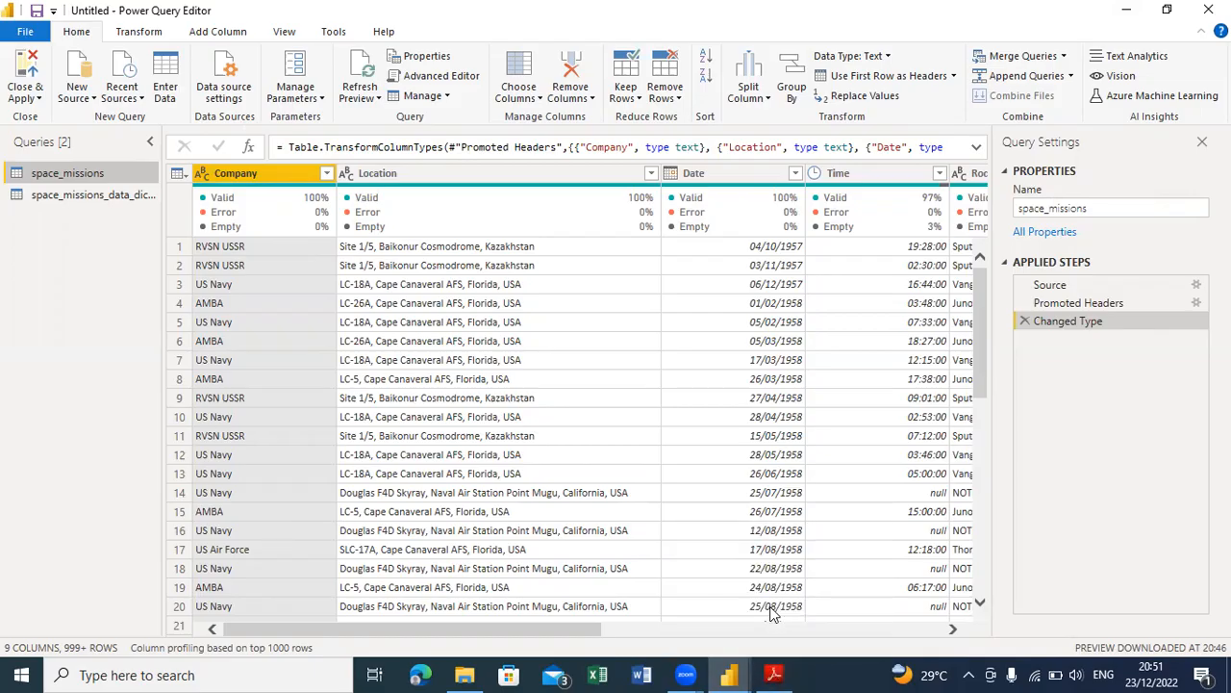
pyautogui.moveTo(252, 180)
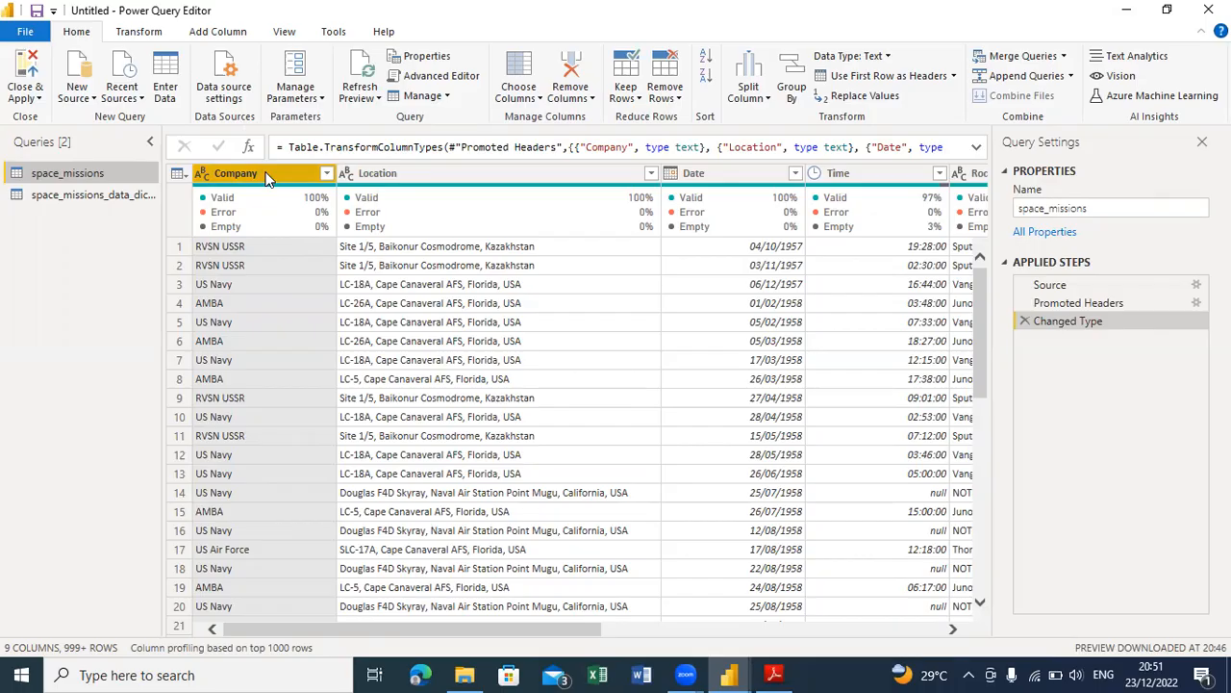
pyautogui.click(444, 173)
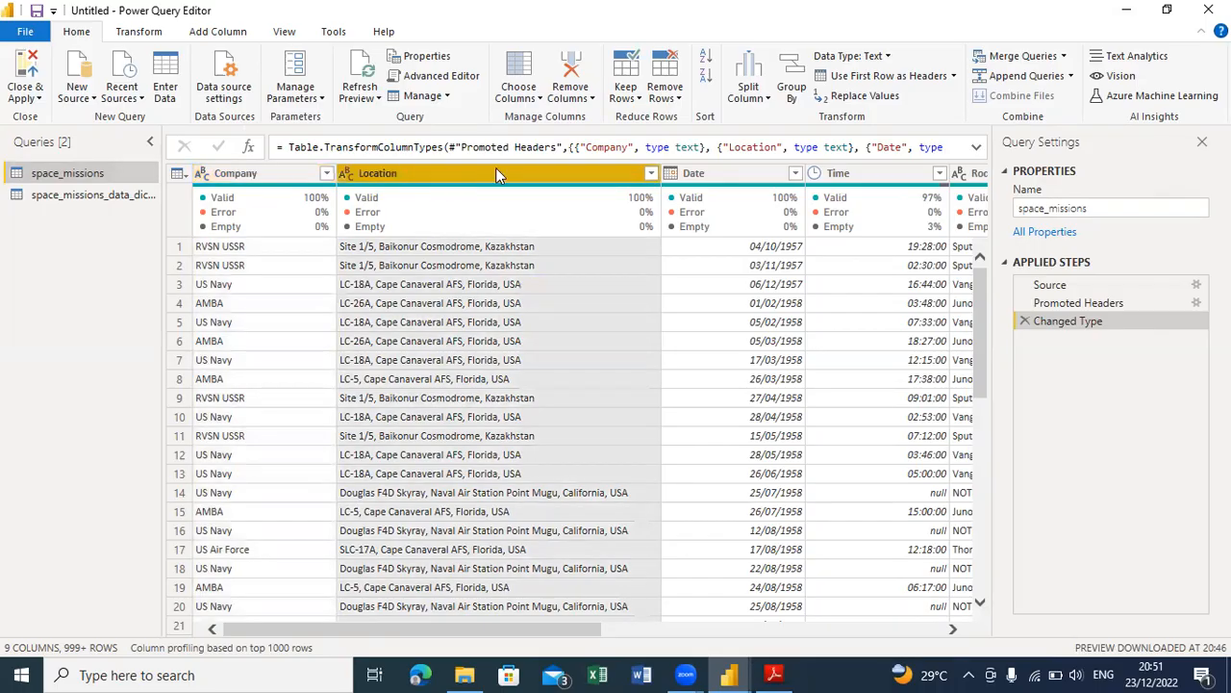
pyautogui.click(732, 173)
pyautogui.click(869, 175)
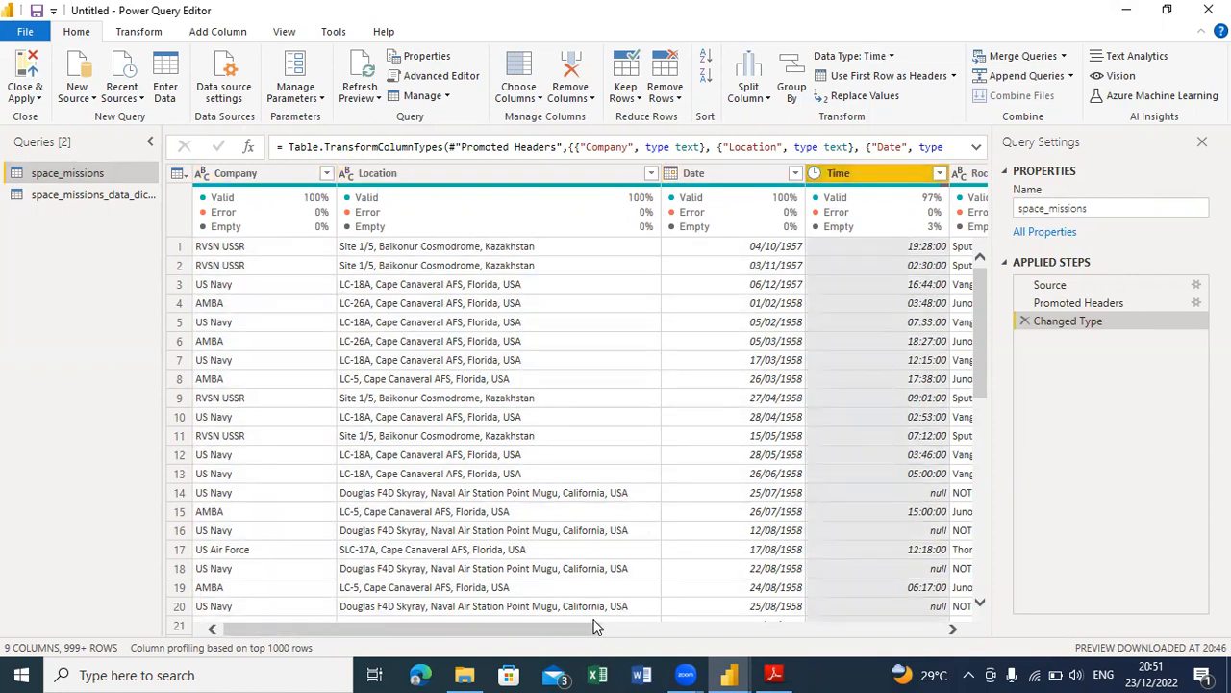
pyautogui.moveTo(568, 640); pyautogui.dragTo(813, 643)
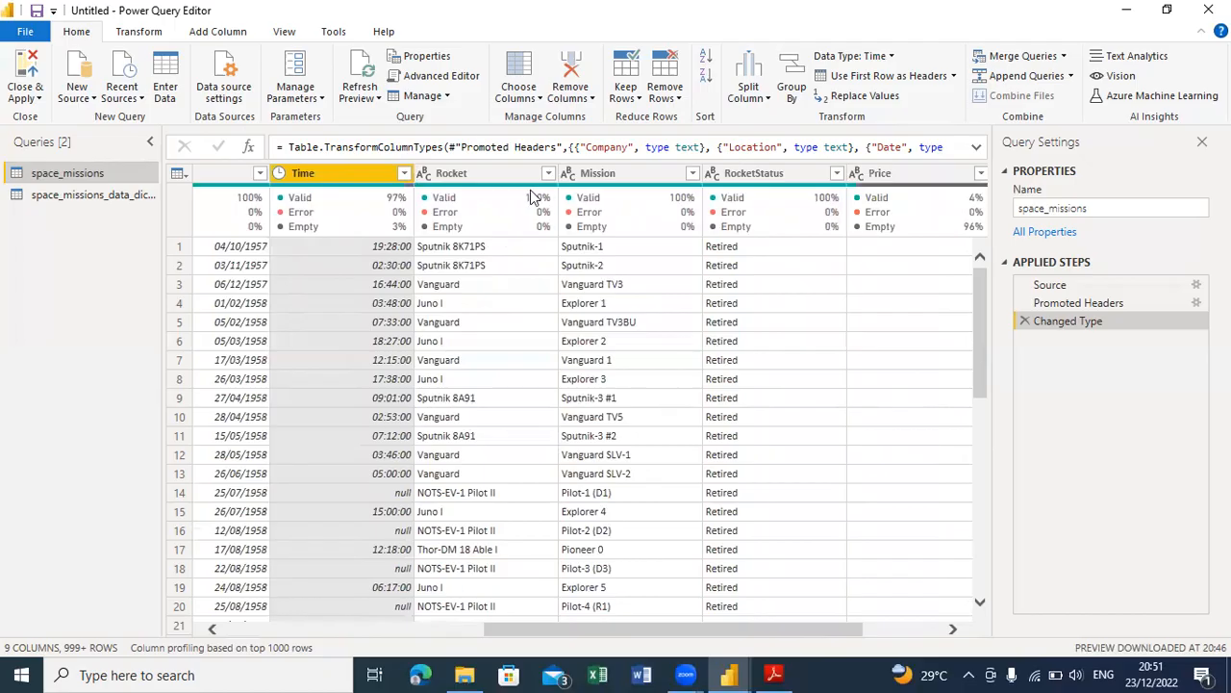
pyautogui.click(487, 173)
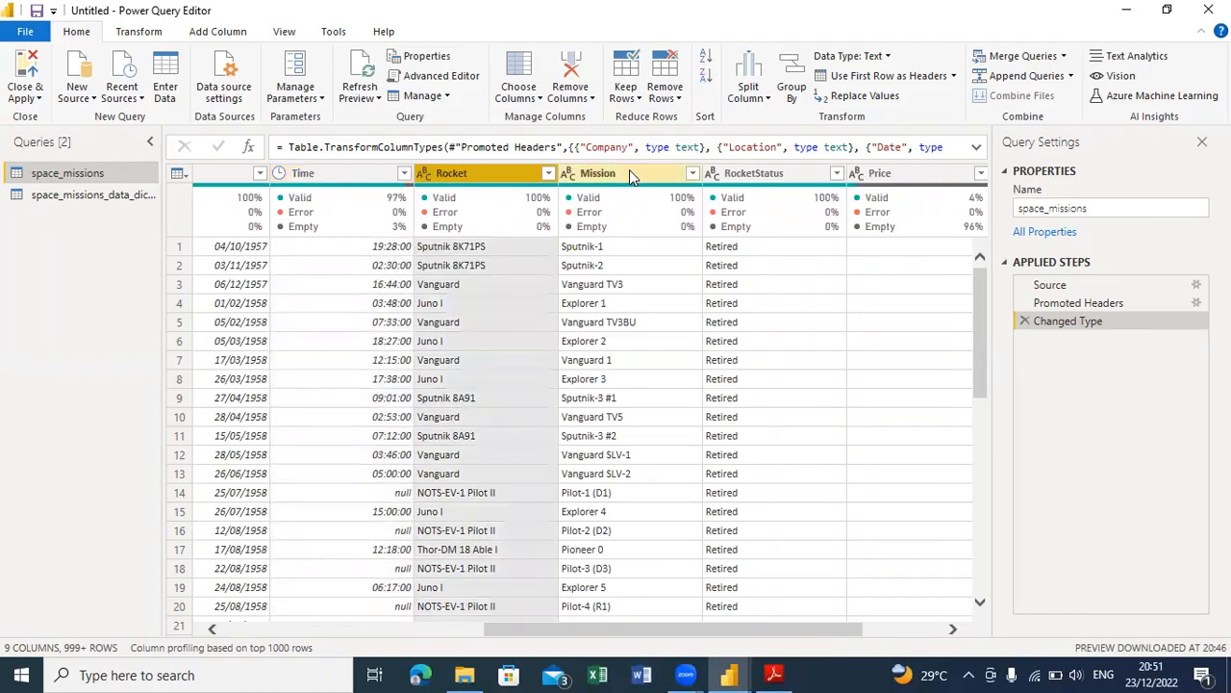
pyautogui.click(629, 174)
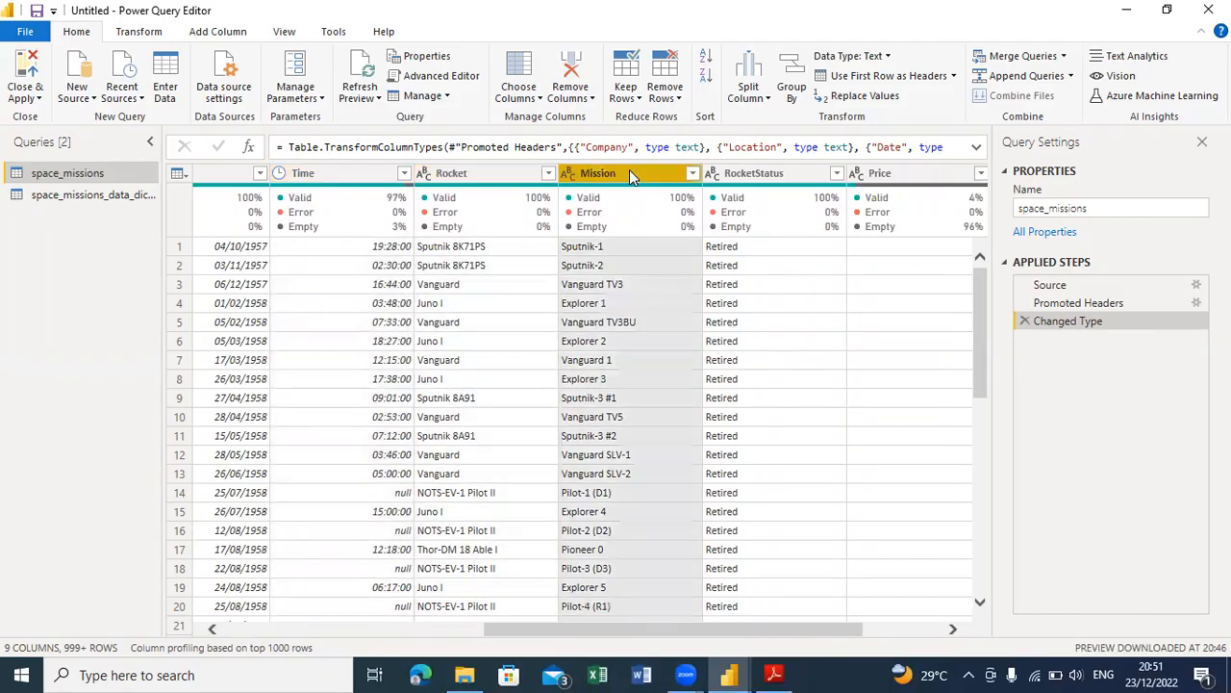
pyautogui.click(759, 172)
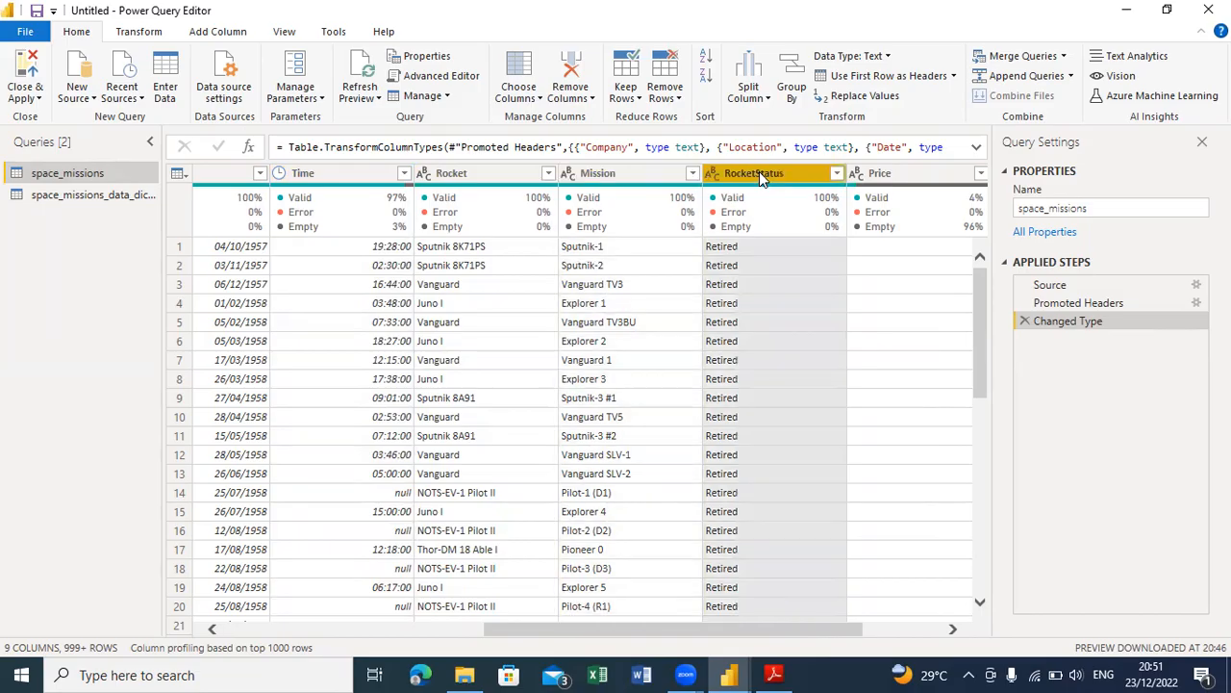
pyautogui.click(893, 173)
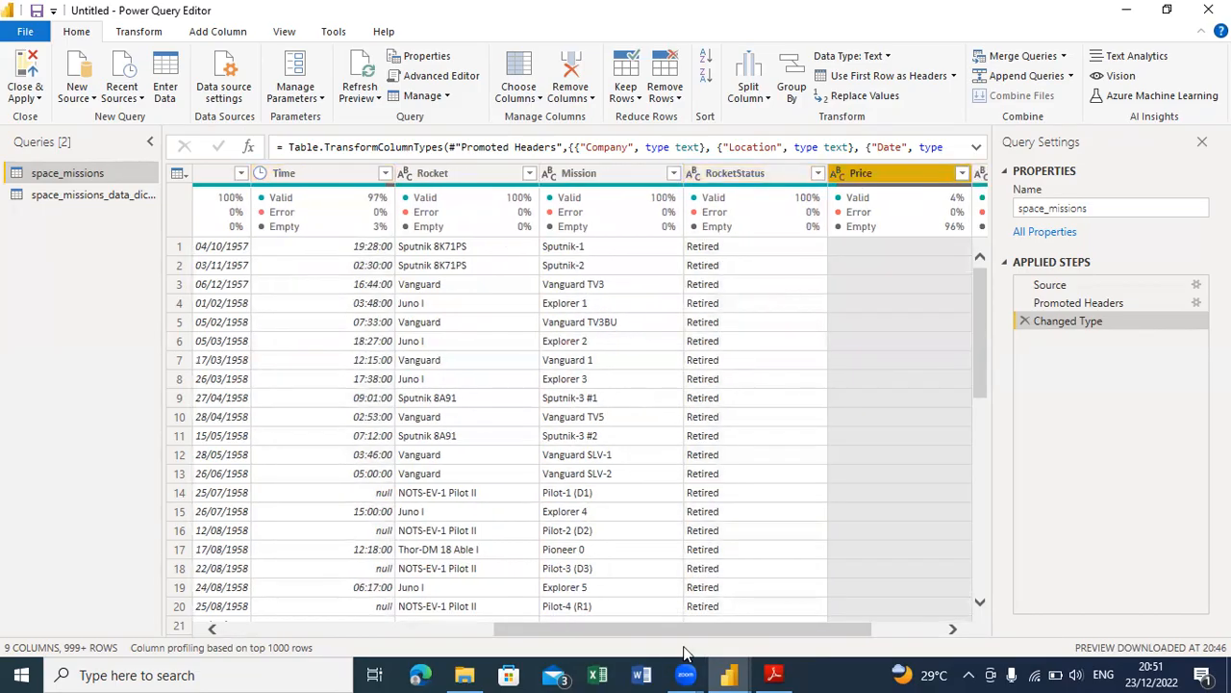
pyautogui.moveTo(683, 632); pyautogui.dragTo(802, 623)
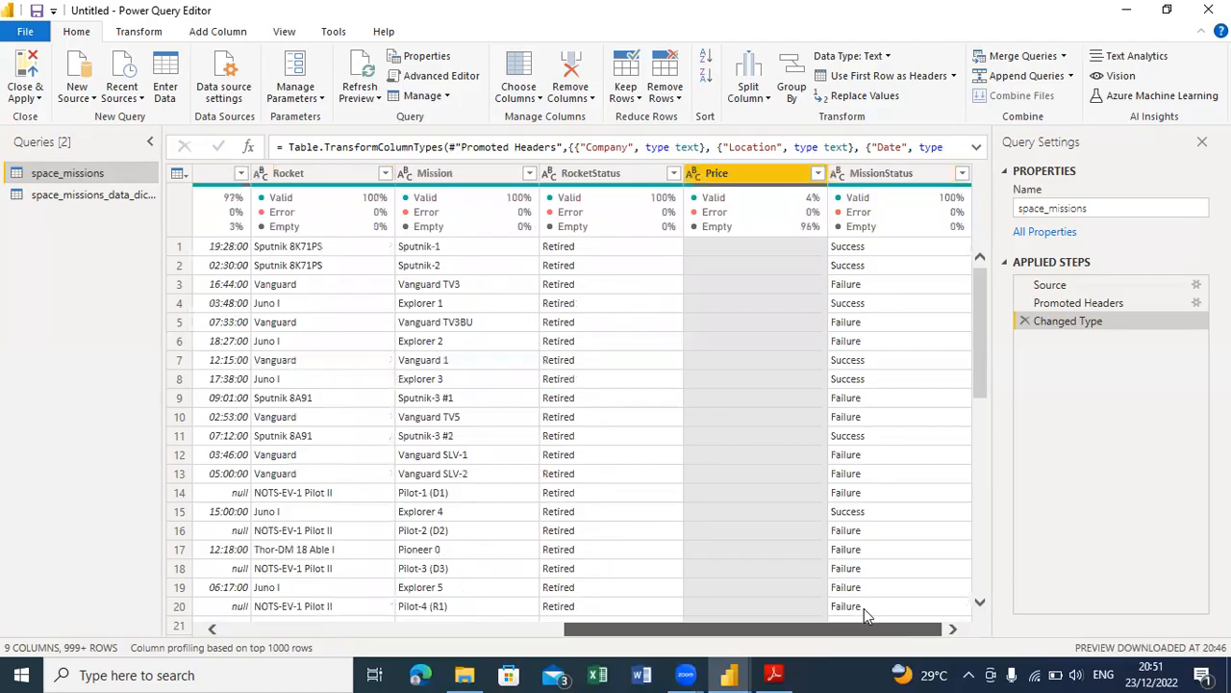
pyautogui.click(866, 177)
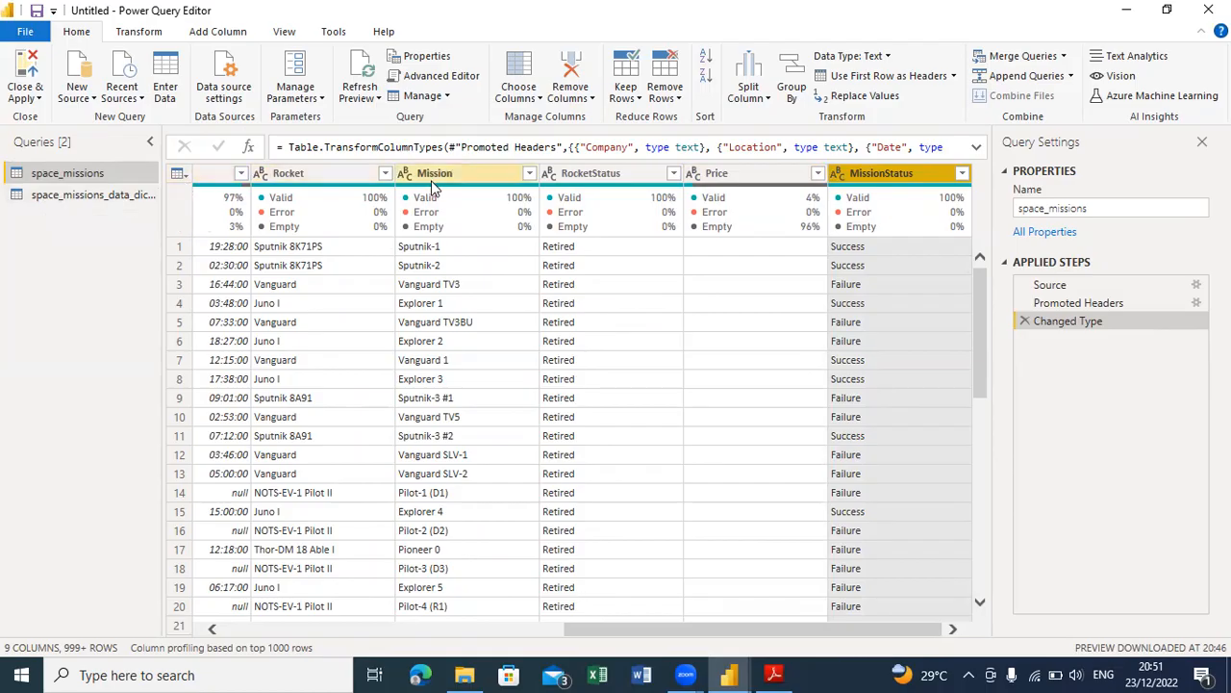
# Step: Promote the first row of the space_missions_data_dictionary query to headers and disable loading of that query
pyautogui.click(93, 196)
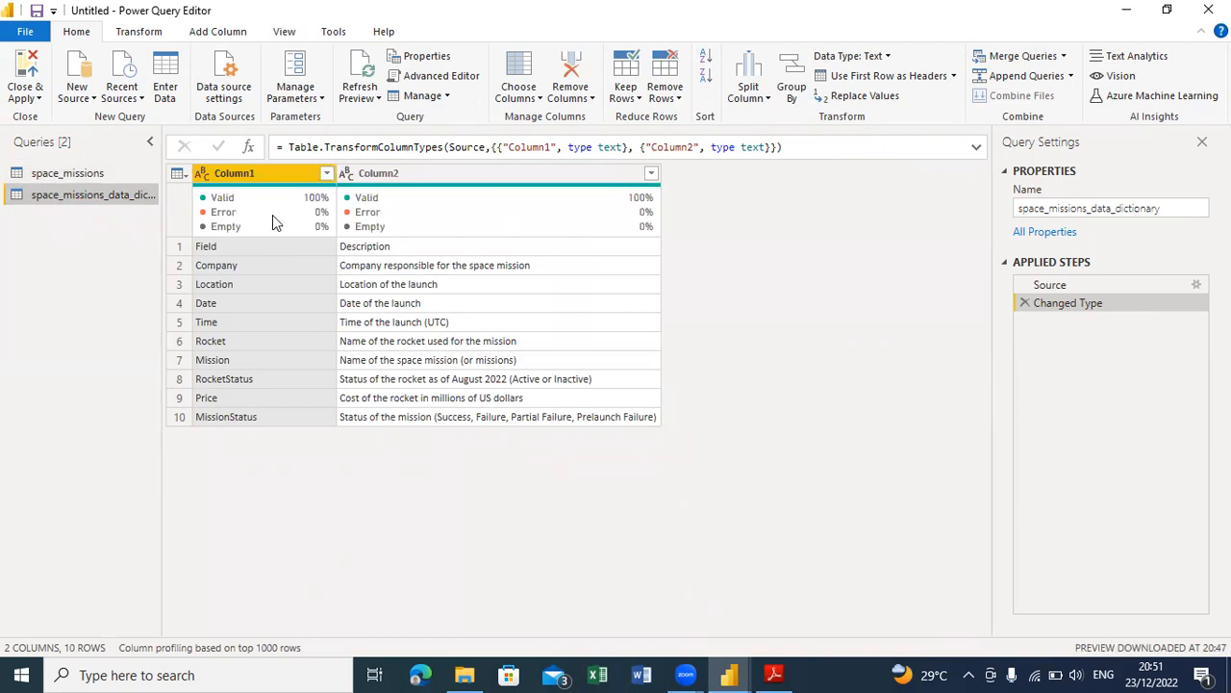
pyautogui.click(890, 76)
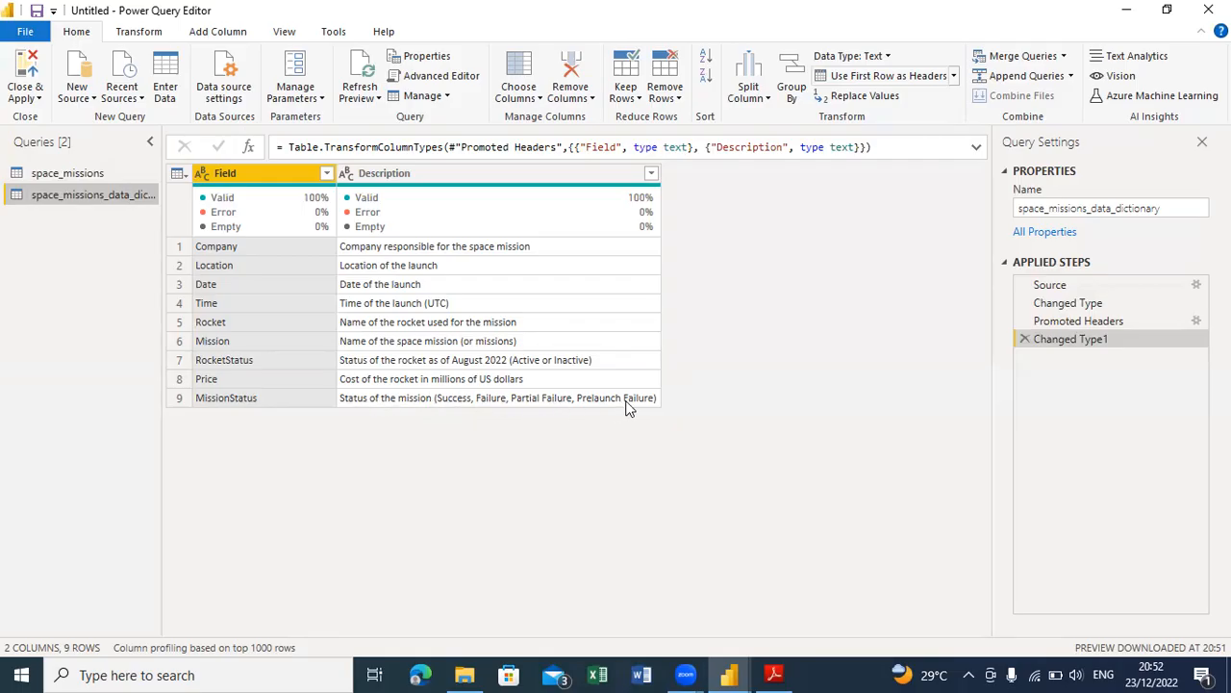
pyautogui.rightClick(84, 197)
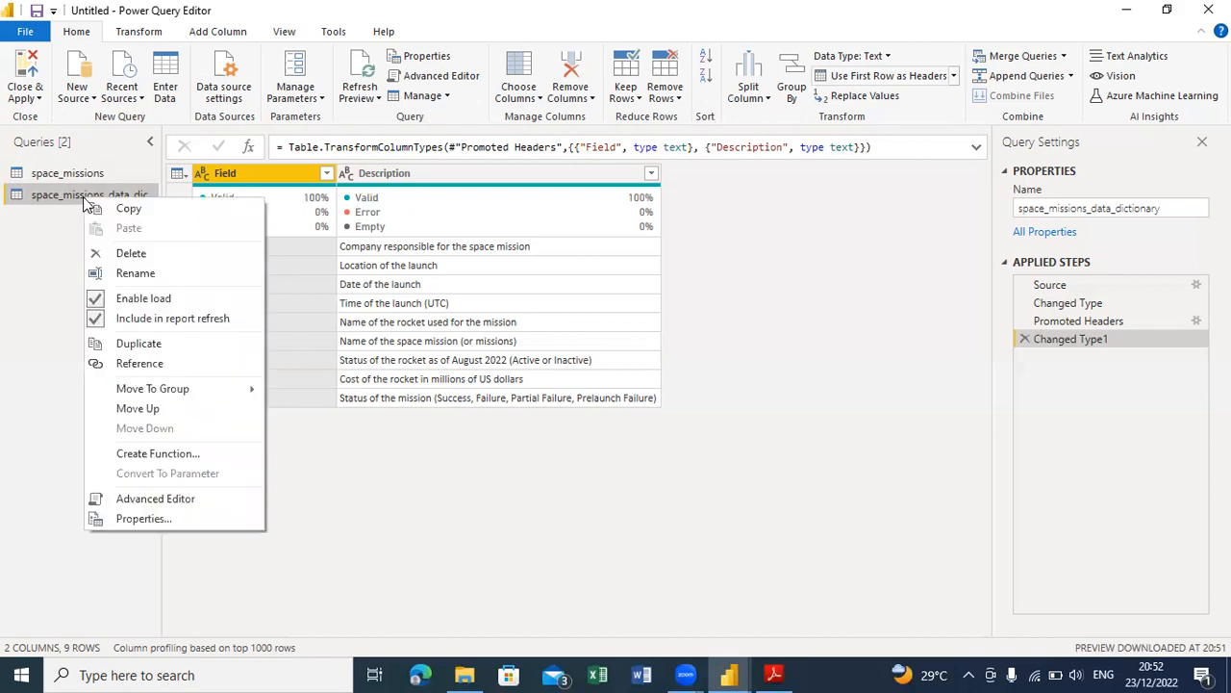
pyautogui.click(97, 300)
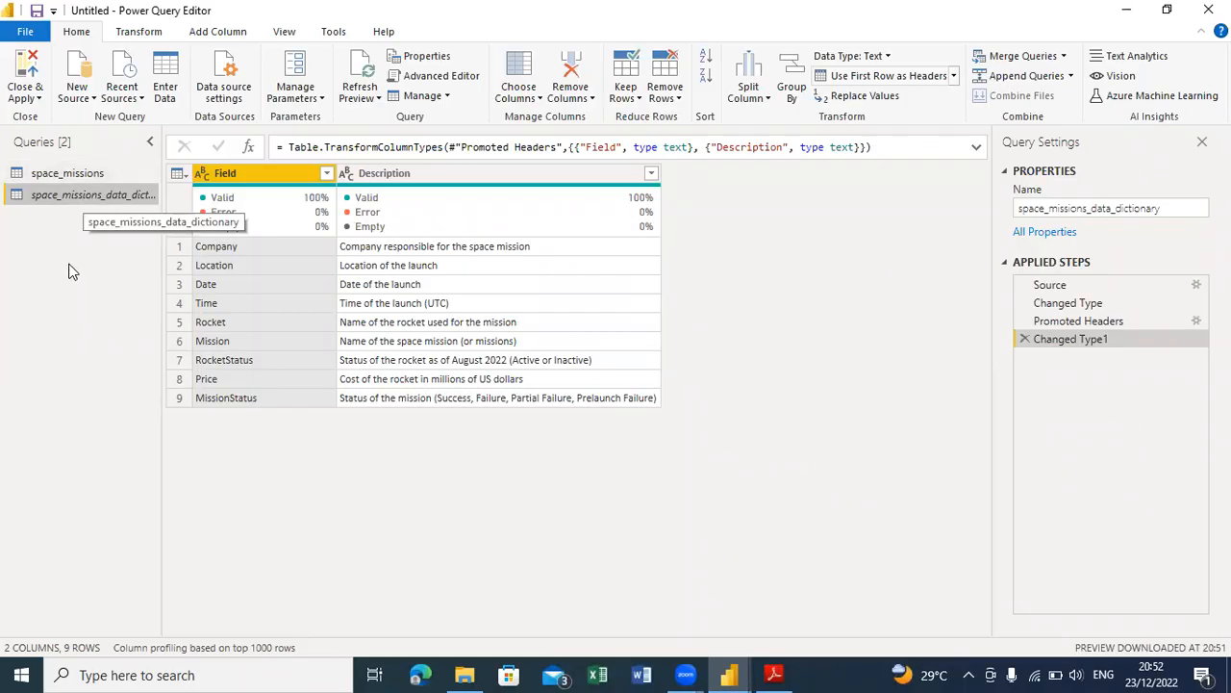
# Step: Change the Price column of the space_missions query to Decimal Number, replacing the current type conversion
pyautogui.click(83, 179)
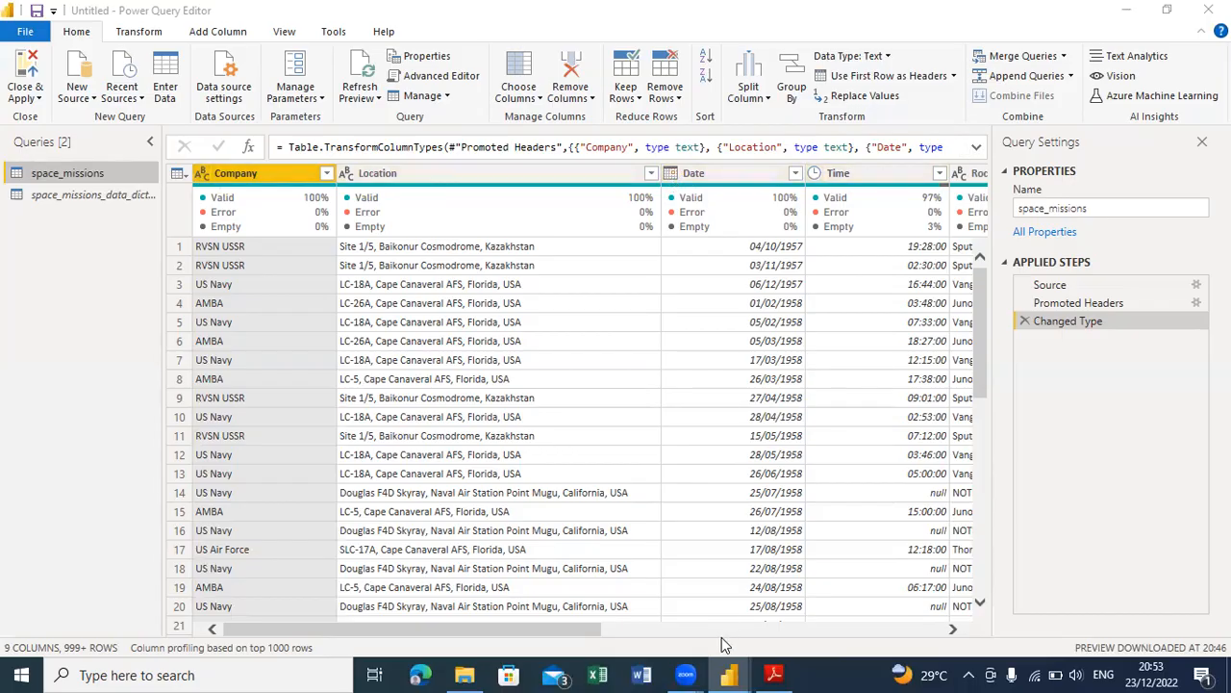
pyautogui.moveTo(586, 628); pyautogui.dragTo(910, 627)
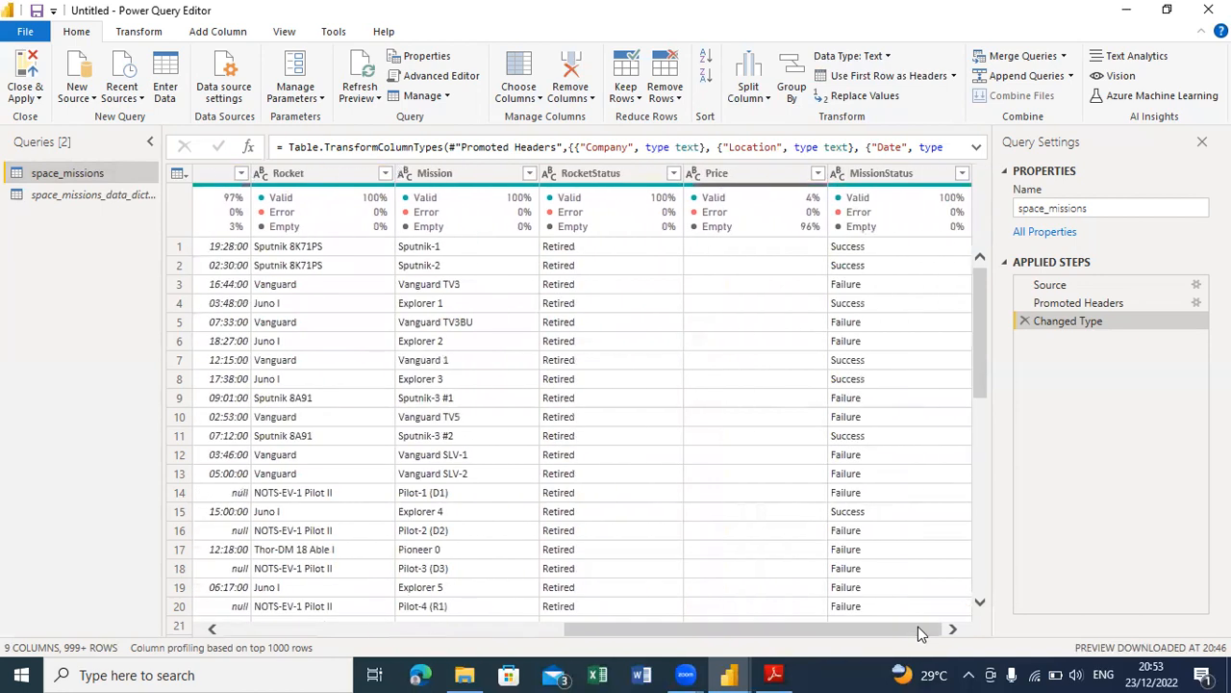
pyautogui.click(694, 173)
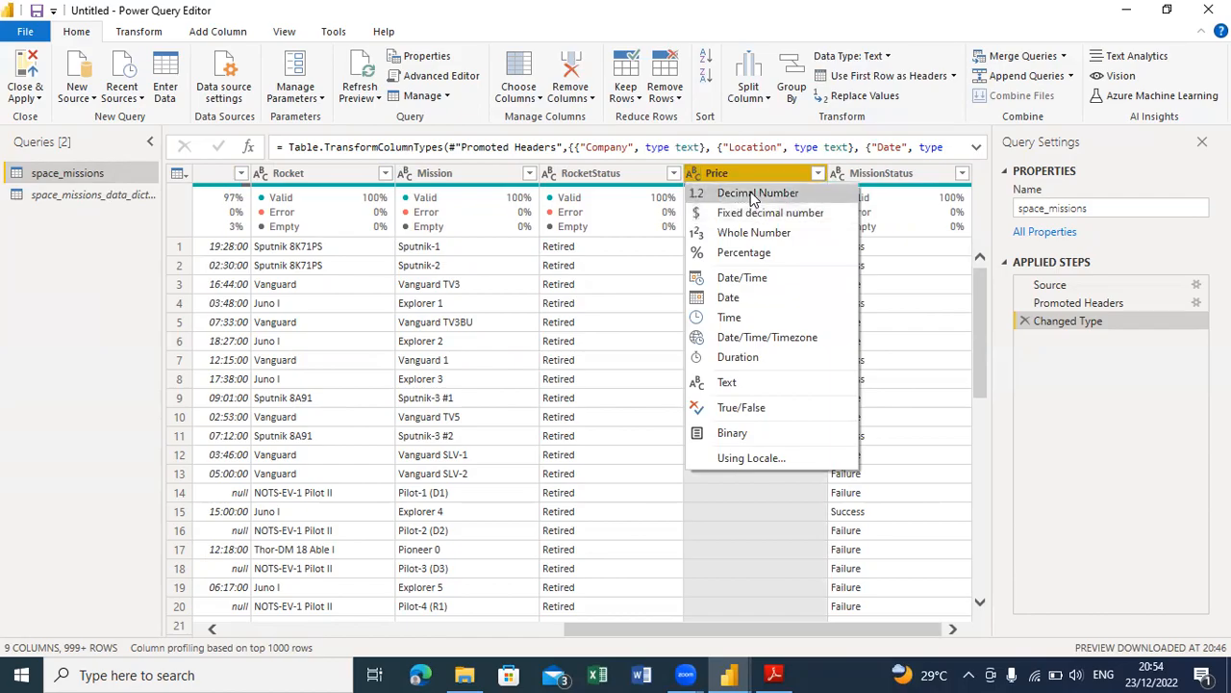
pyautogui.click(816, 173)
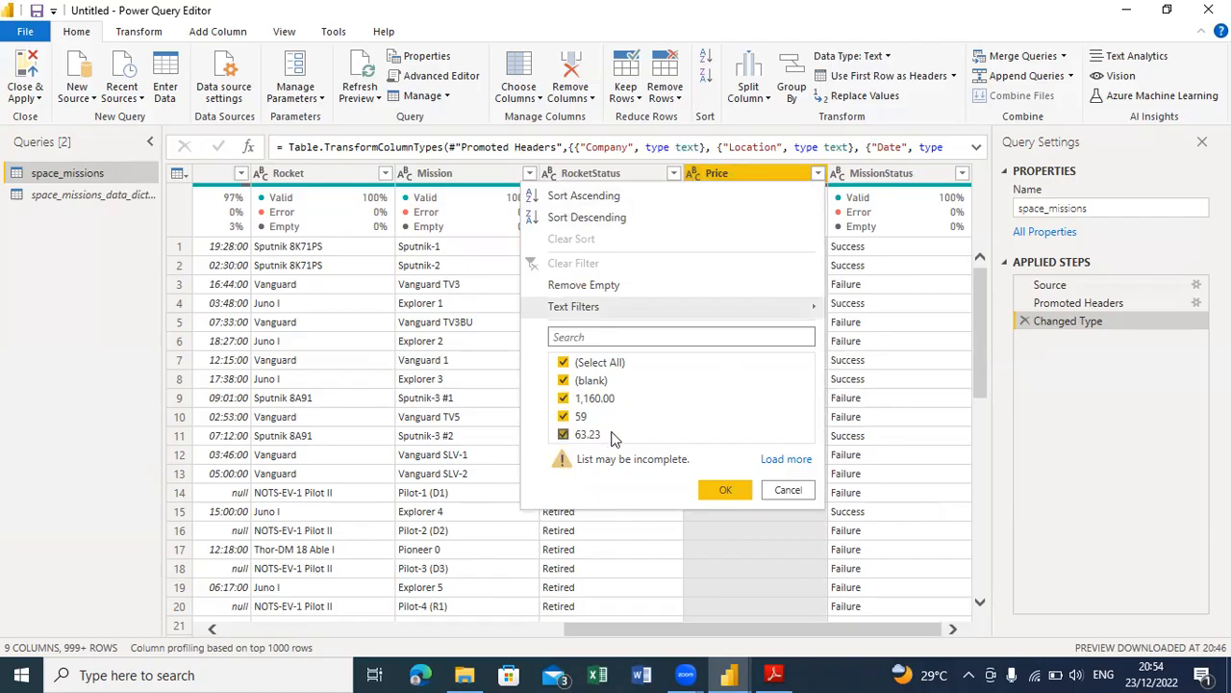
pyautogui.click(692, 177)
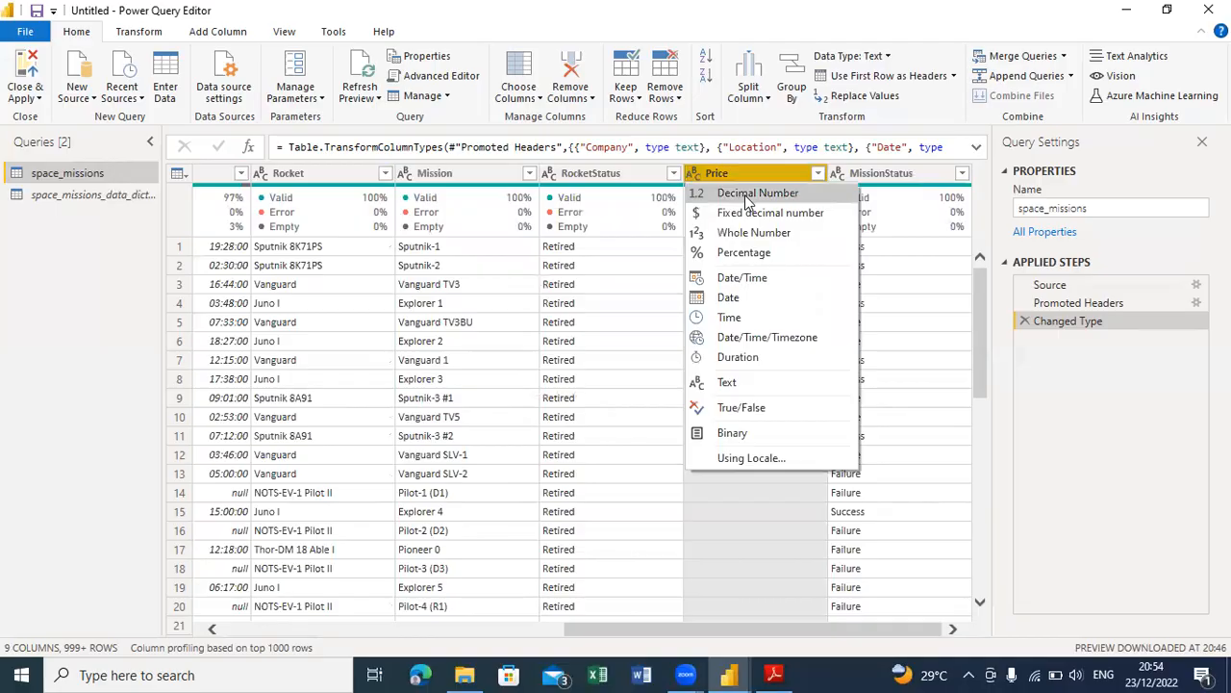
pyautogui.click(745, 195)
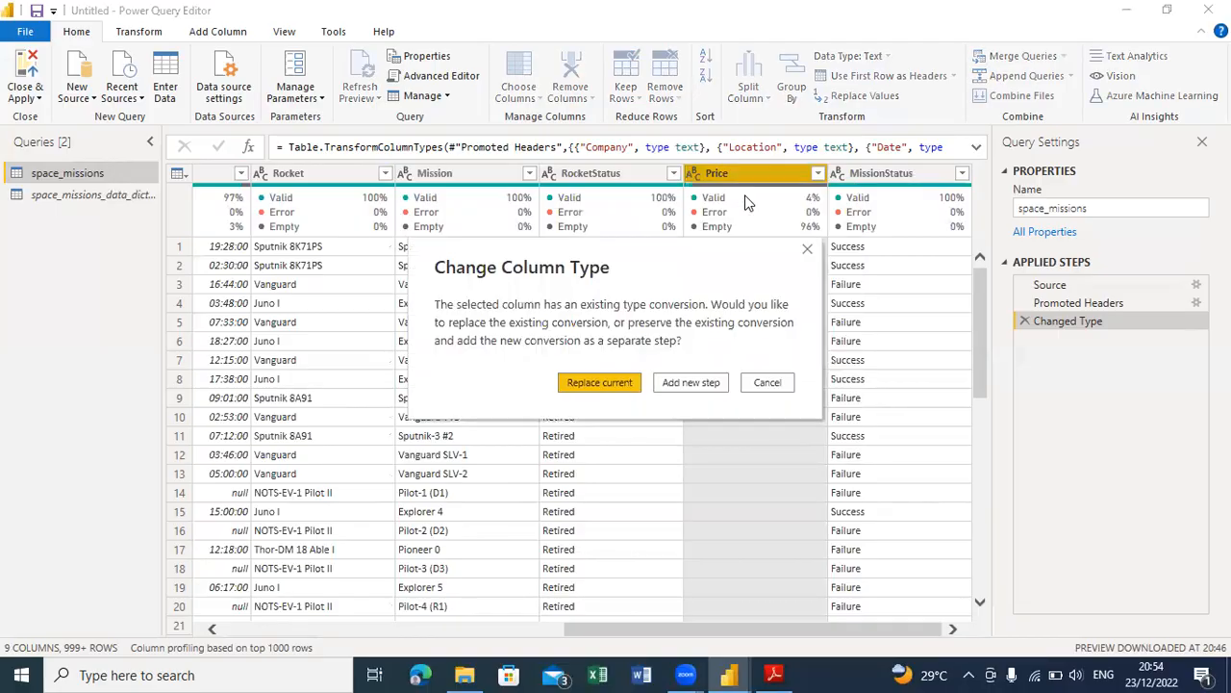
pyautogui.click(601, 382)
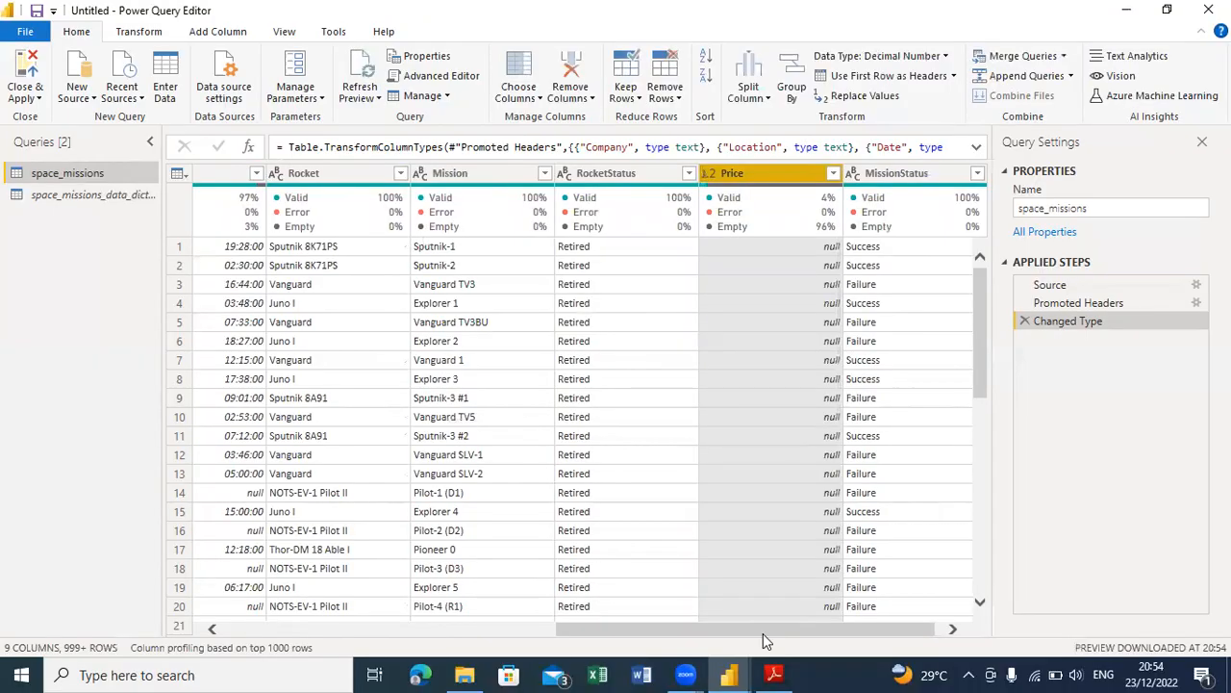
# Step: Review the valid, error and empty percentages across the space_missions columns, checking Company, Location, Time, Rocket and Price
pyautogui.moveTo(763, 633); pyautogui.dragTo(819, 623)
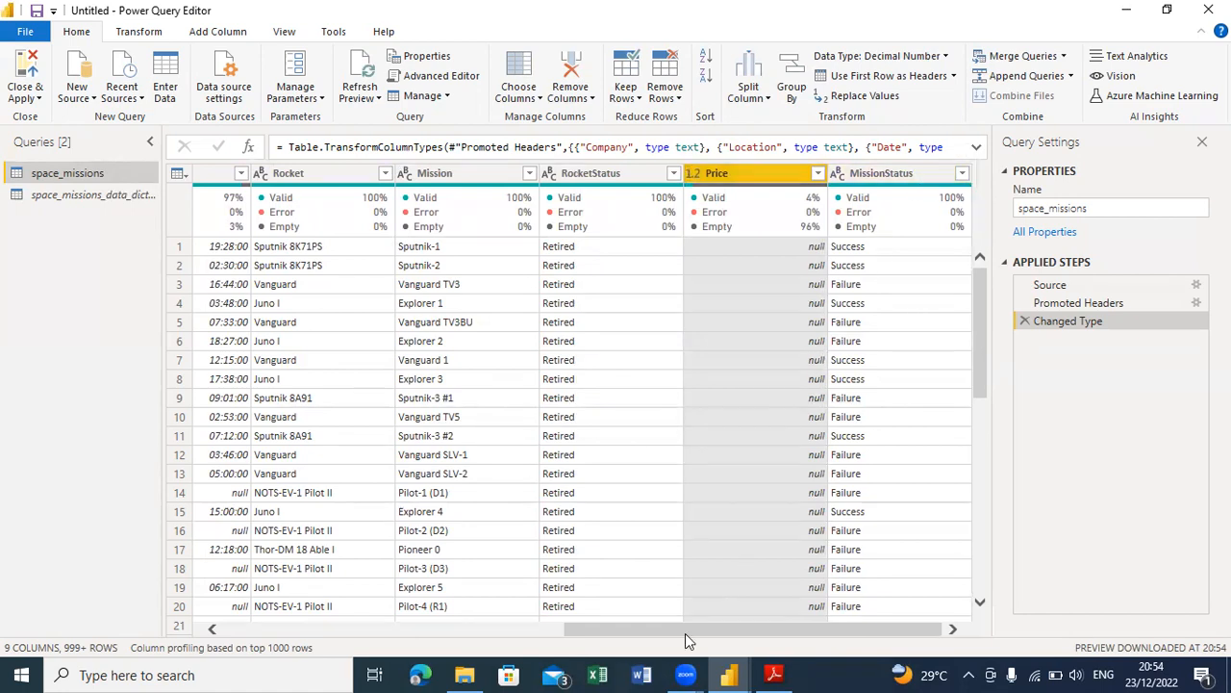
pyautogui.moveTo(682, 638); pyautogui.dragTo(294, 630)
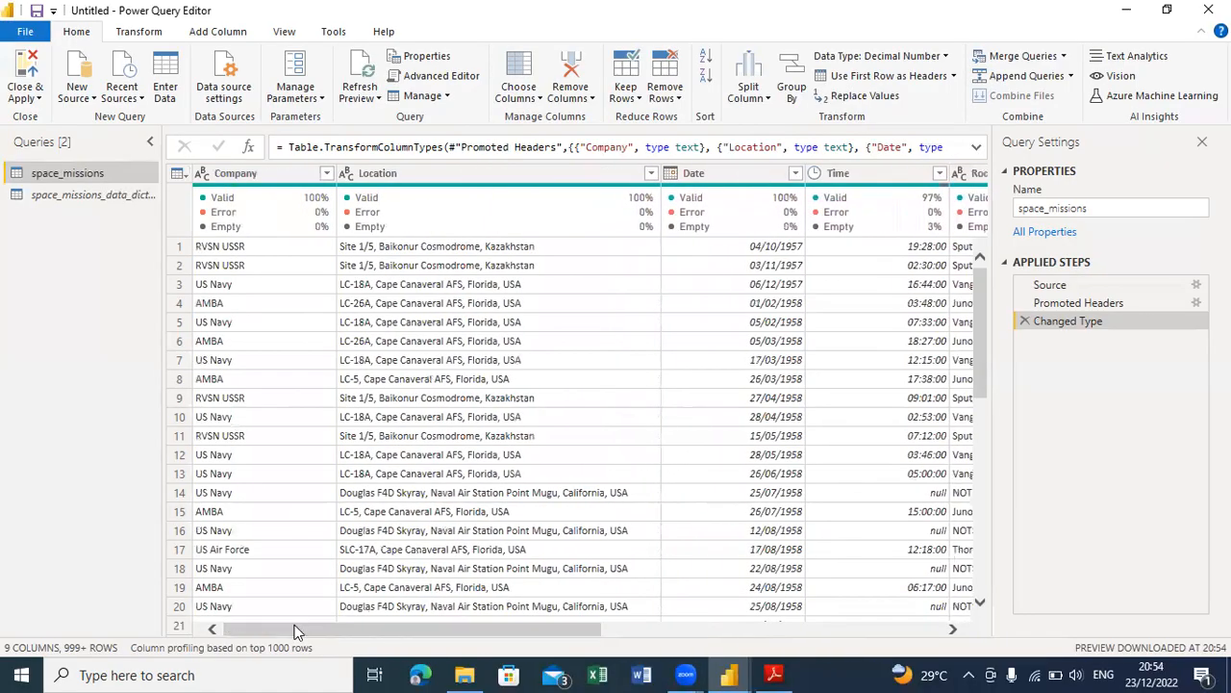
pyautogui.moveTo(303, 629); pyautogui.dragTo(265, 622)
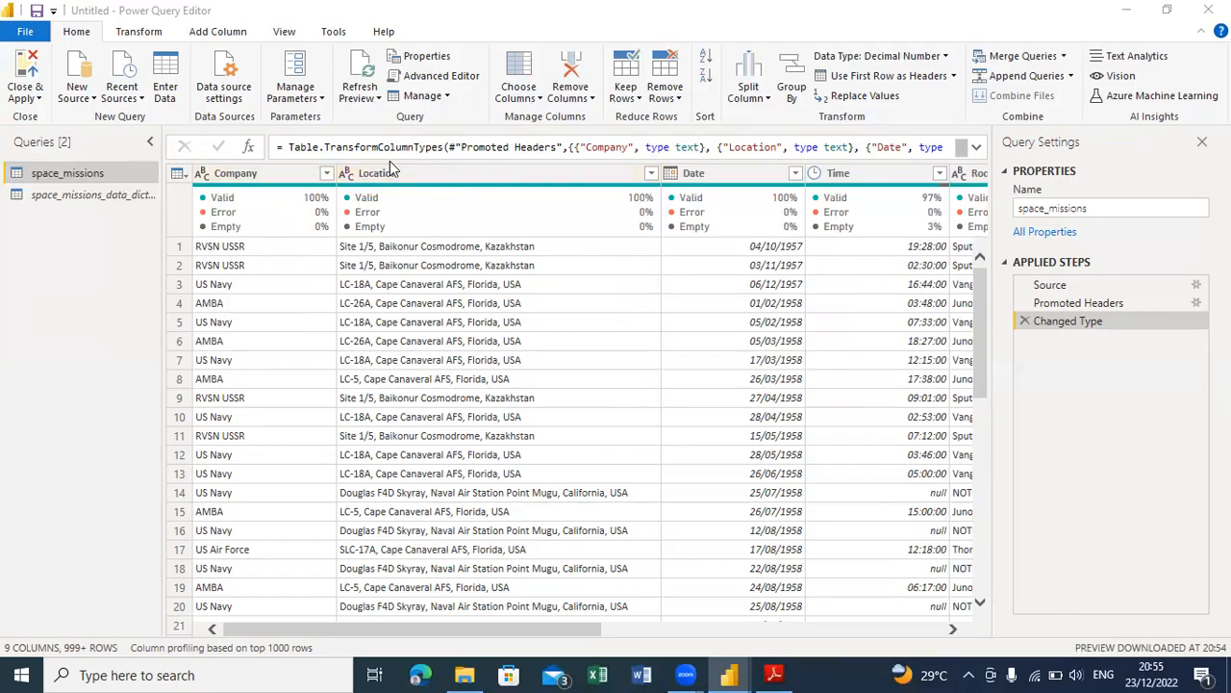
pyautogui.moveTo(272, 206)
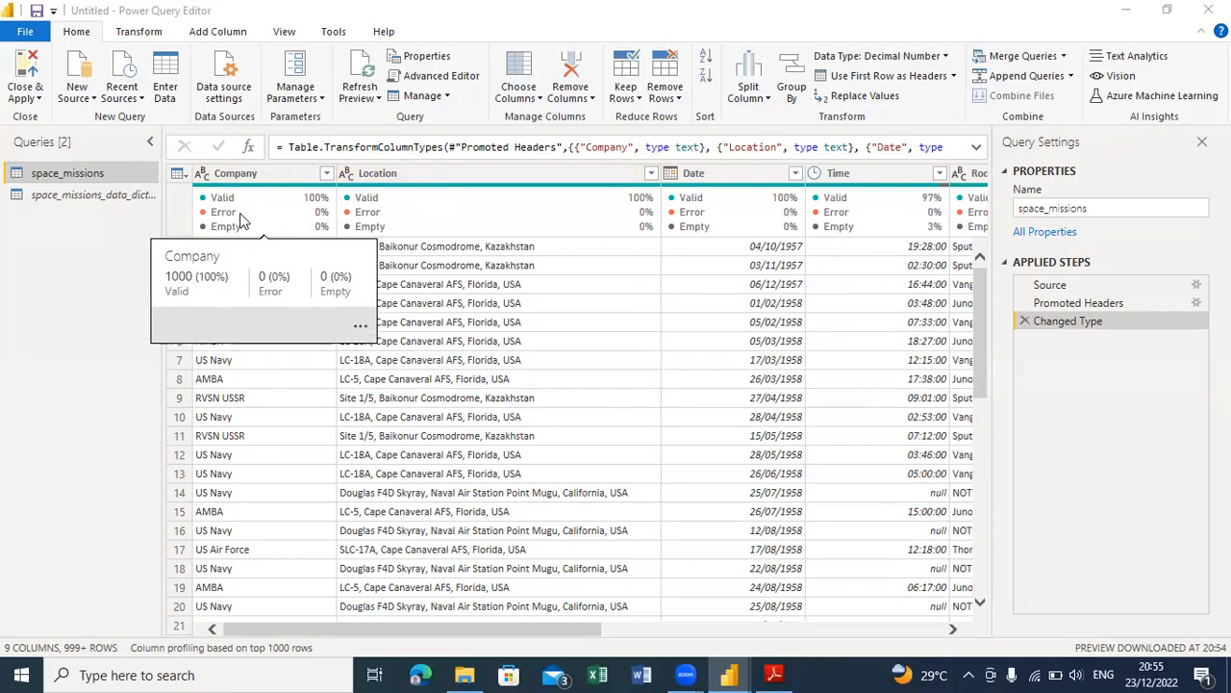
pyautogui.moveTo(432, 226)
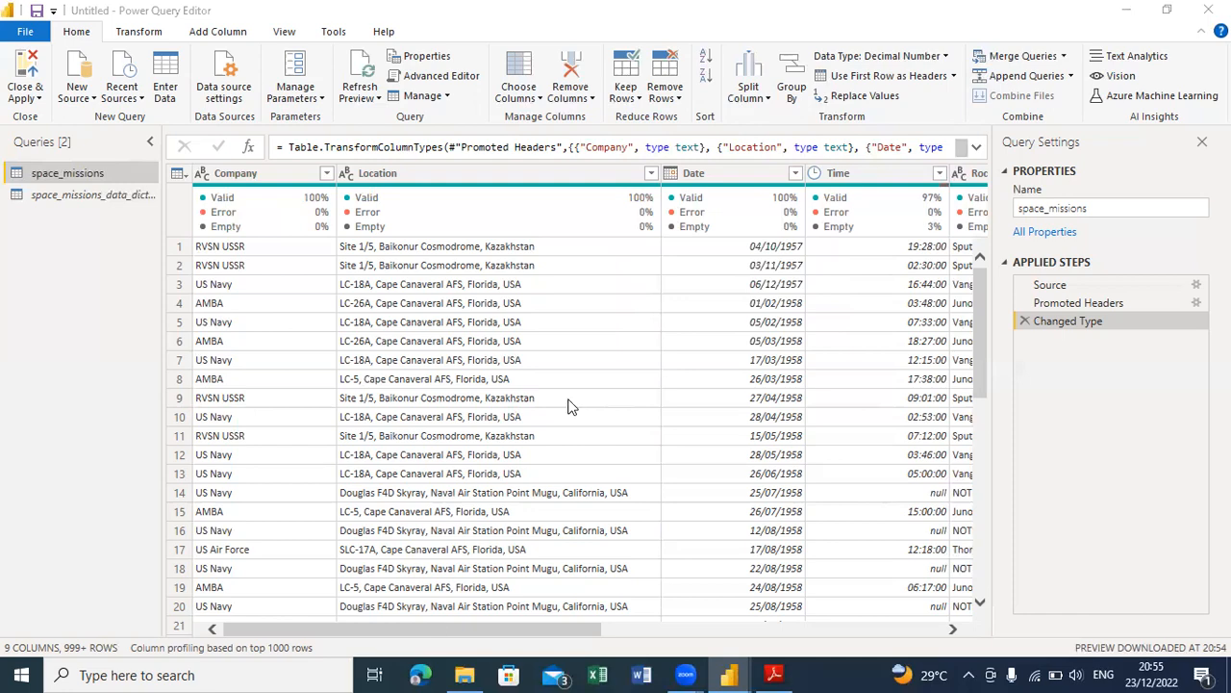
pyautogui.moveTo(491, 627); pyautogui.dragTo(630, 622)
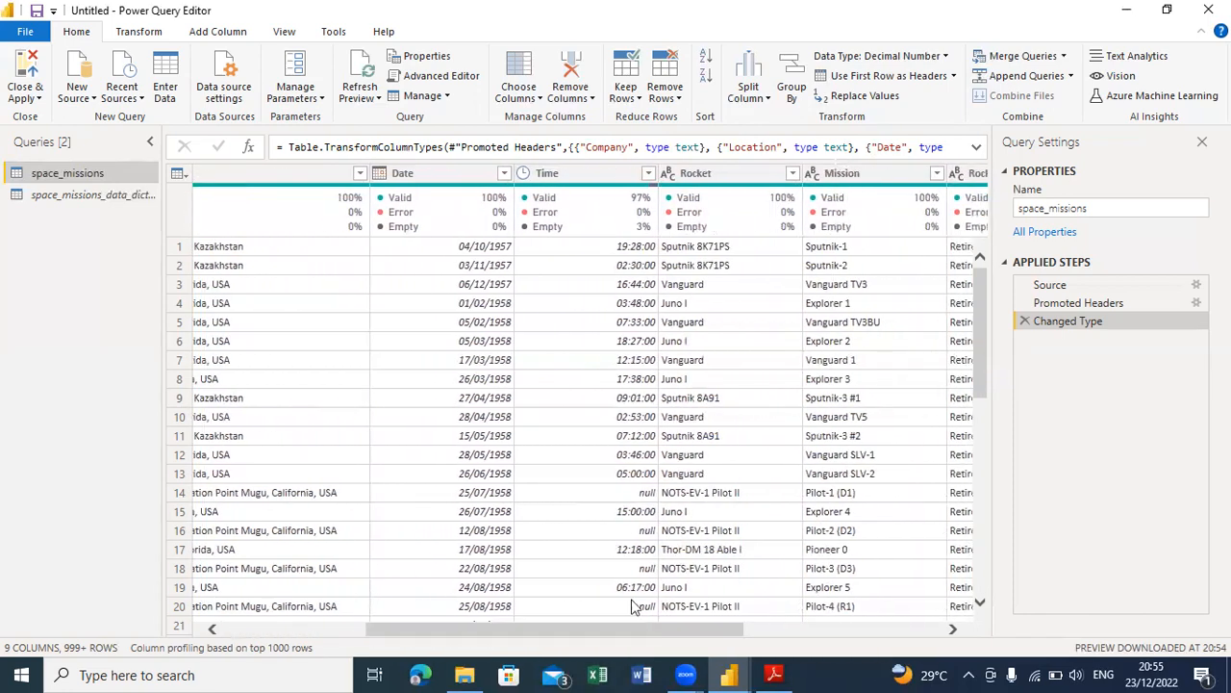
pyautogui.click(584, 173)
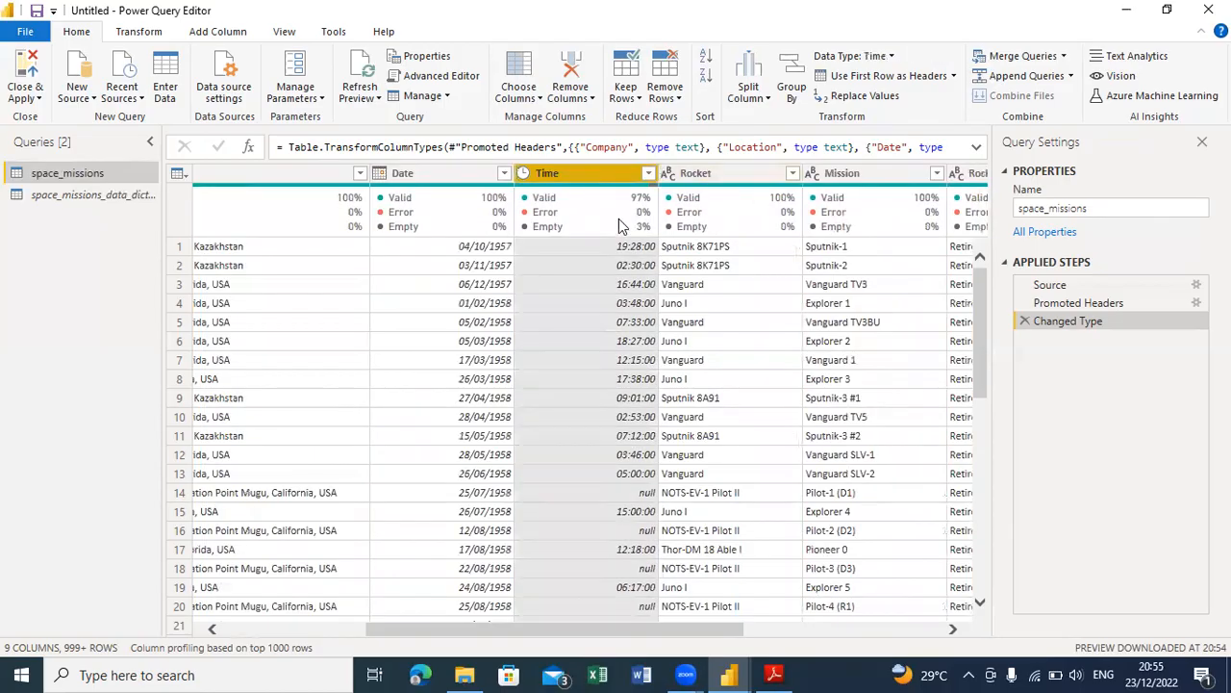
pyautogui.moveTo(623, 228)
pyautogui.moveTo(613, 627); pyautogui.dragTo(656, 626)
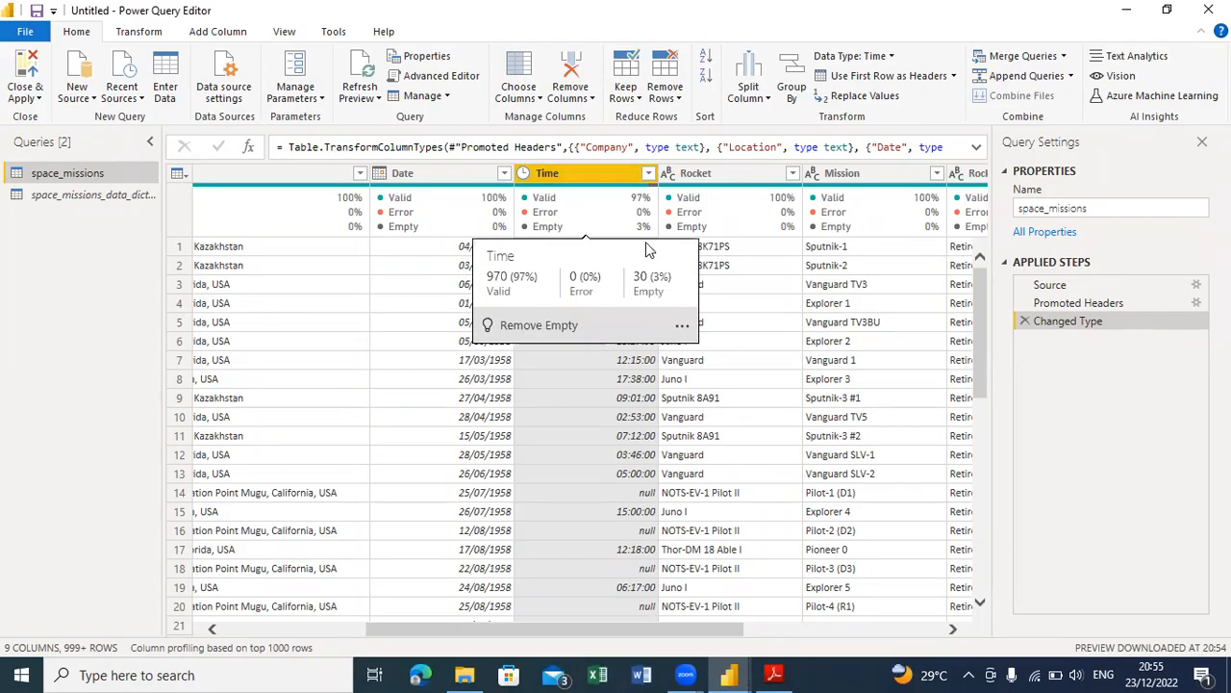
pyautogui.moveTo(655, 630); pyautogui.dragTo(891, 627)
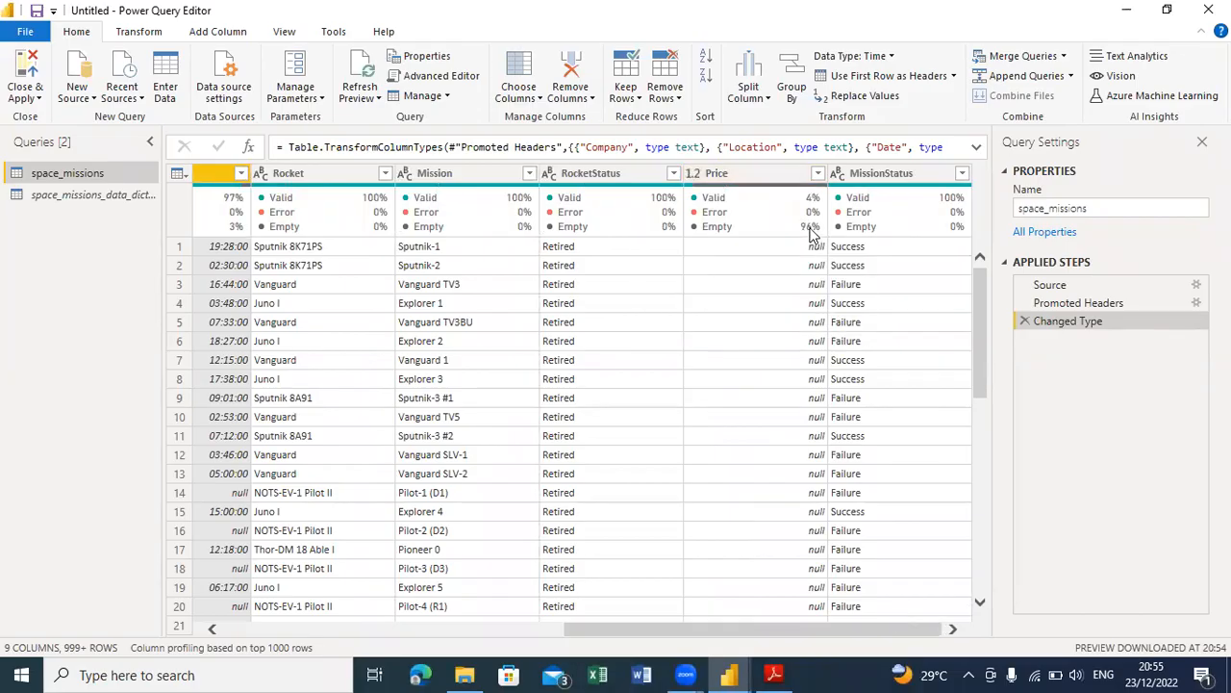
pyautogui.moveTo(786, 216)
pyautogui.moveTo(311, 223)
pyautogui.moveTo(684, 628); pyautogui.dragTo(592, 585)
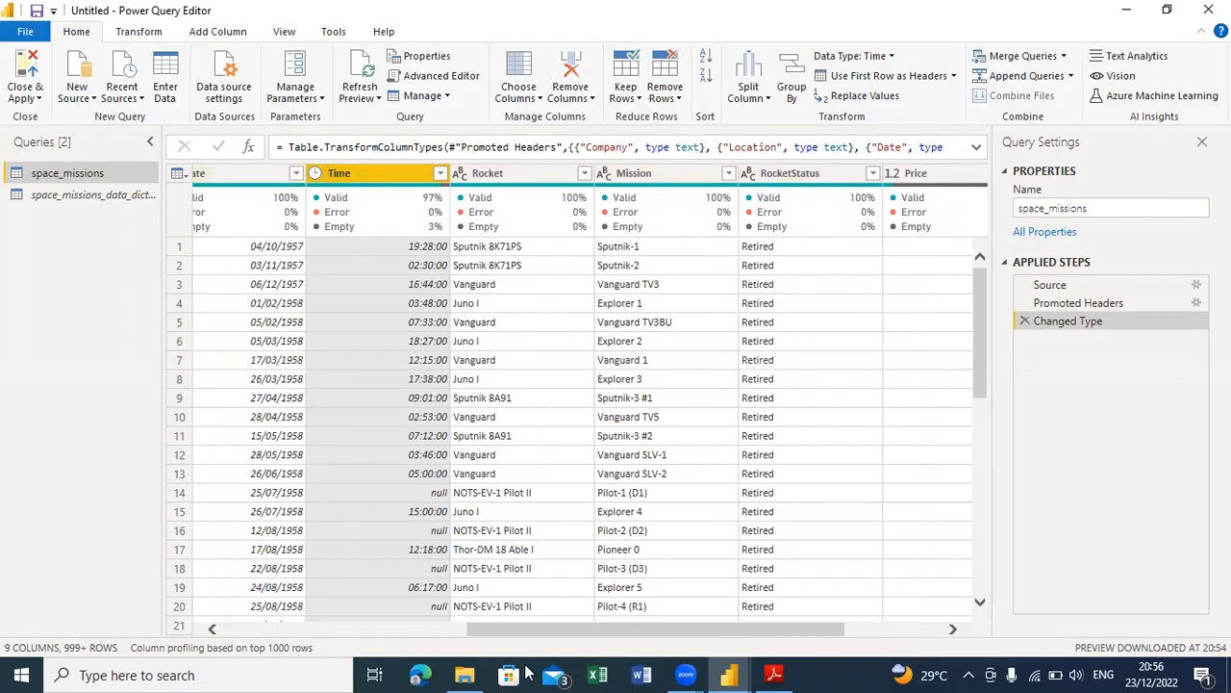
pyautogui.moveTo(512, 631); pyautogui.dragTo(267, 630)
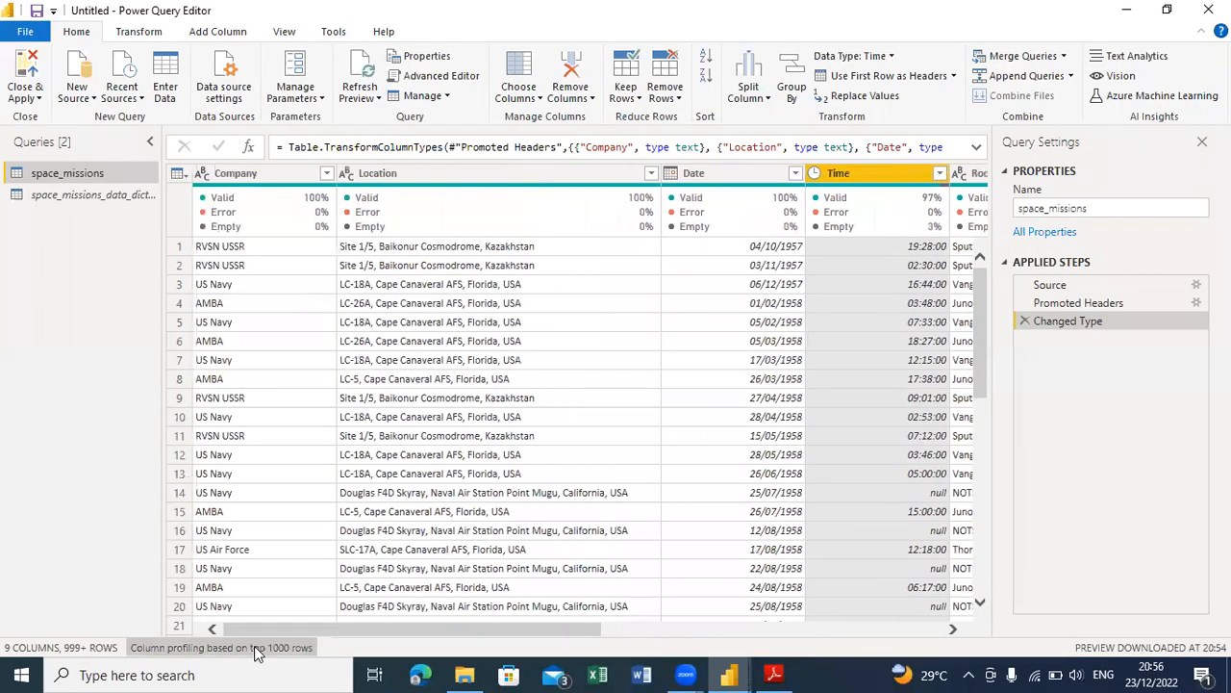
pyautogui.click(245, 173)
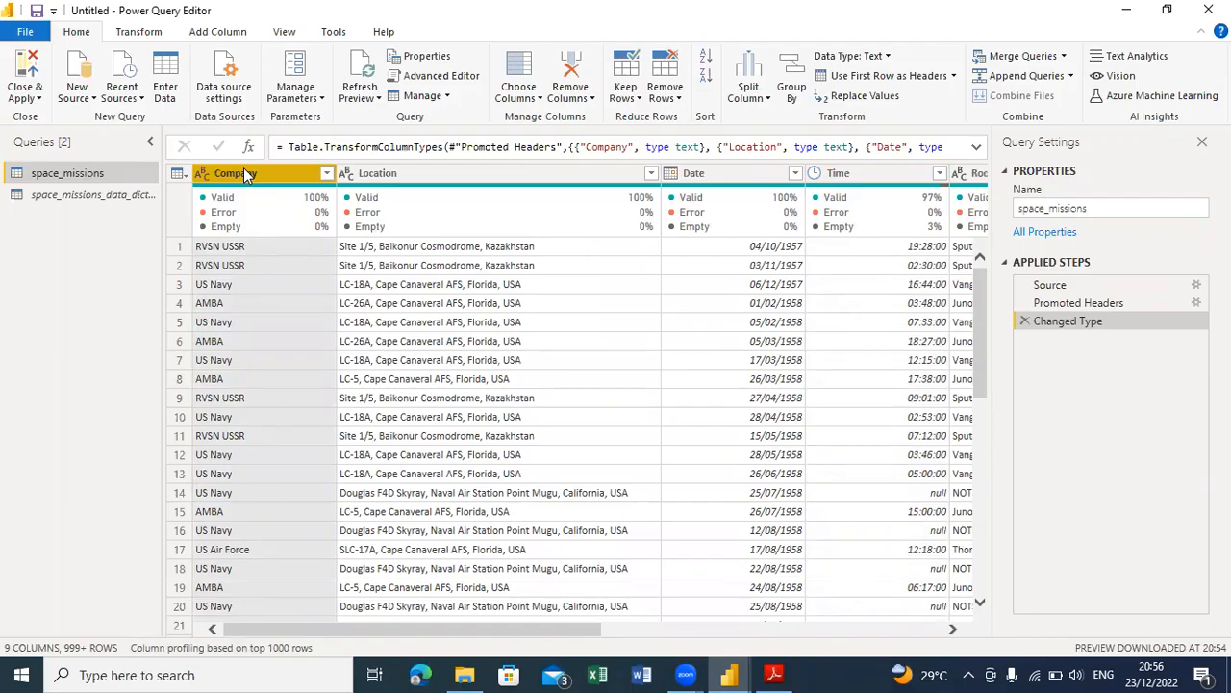
pyautogui.click(495, 179)
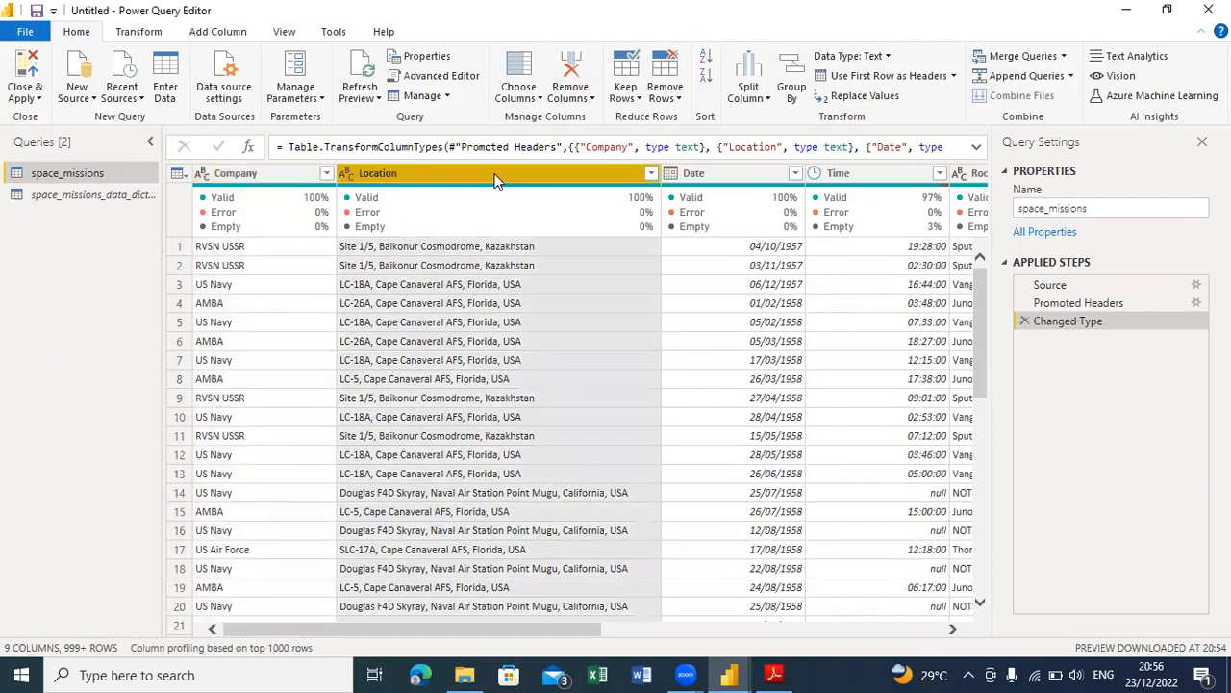
pyautogui.click(245, 173)
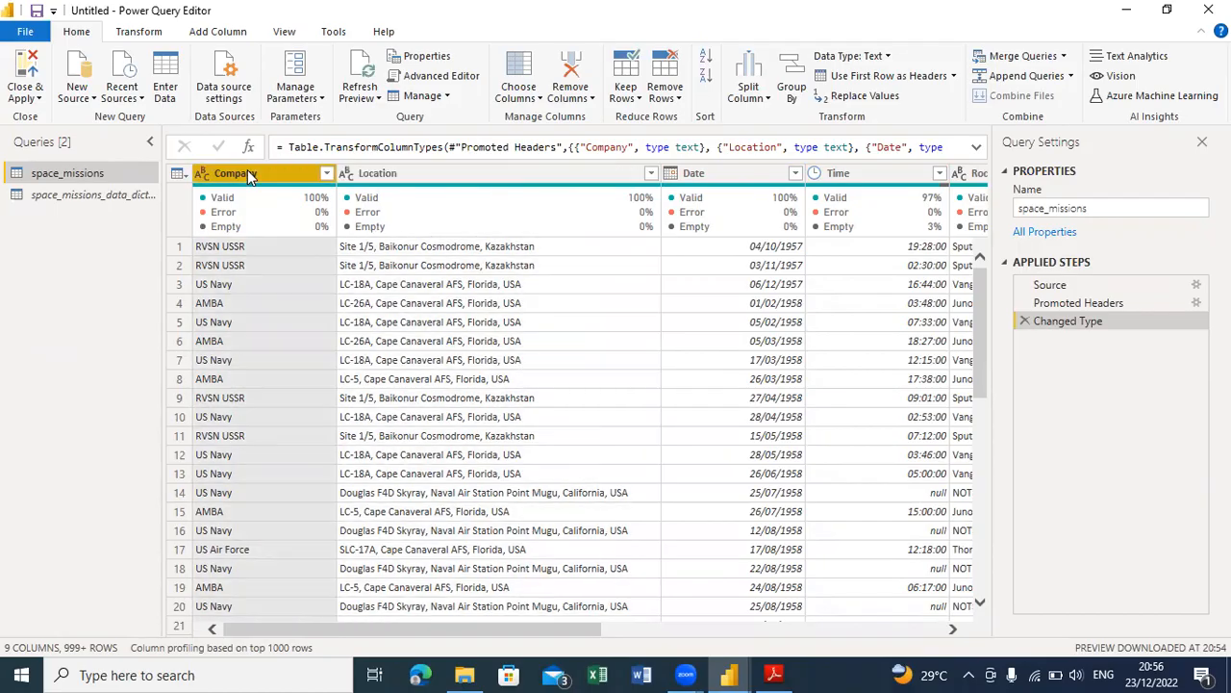
# Step: Split the Location column by comma at the right-most delimiter, with the quote character set to None
pyautogui.click(441, 173)
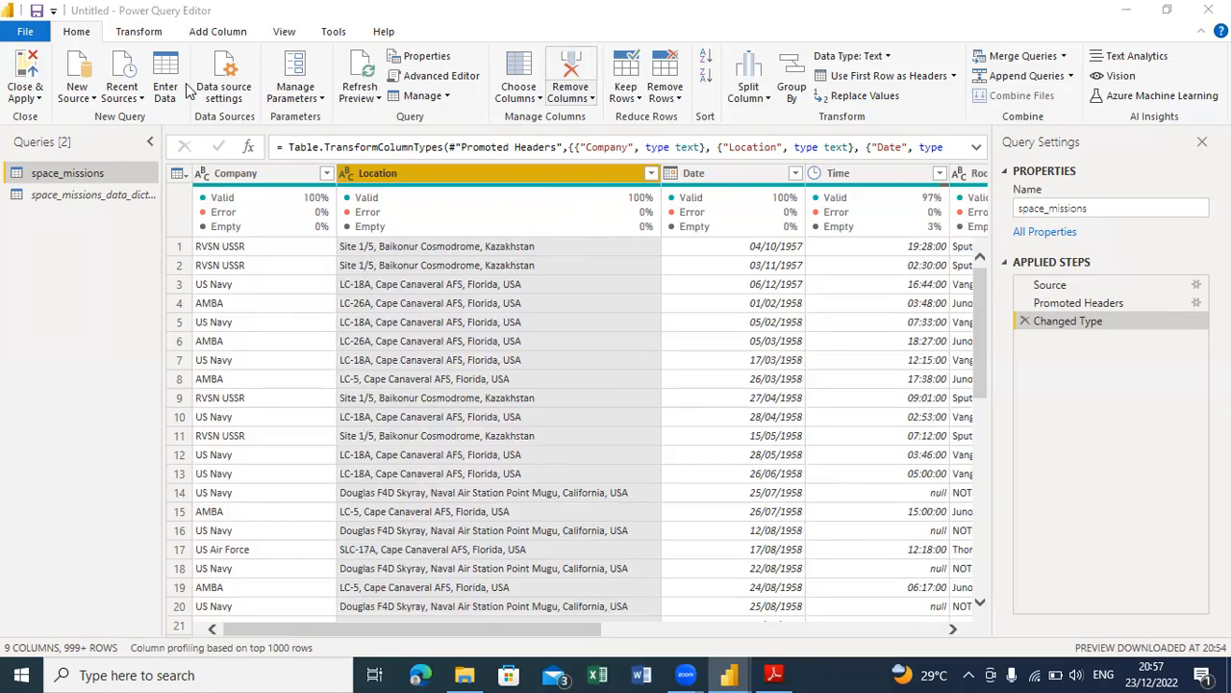
pyautogui.click(224, 33)
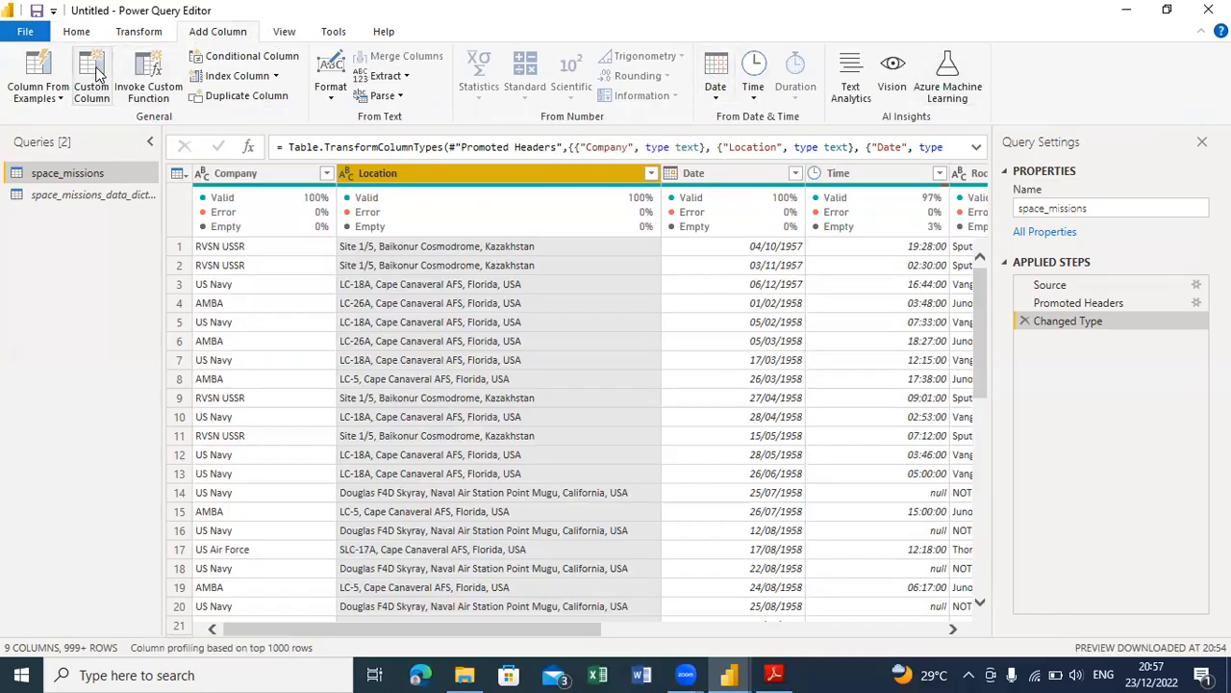
pyautogui.click(79, 32)
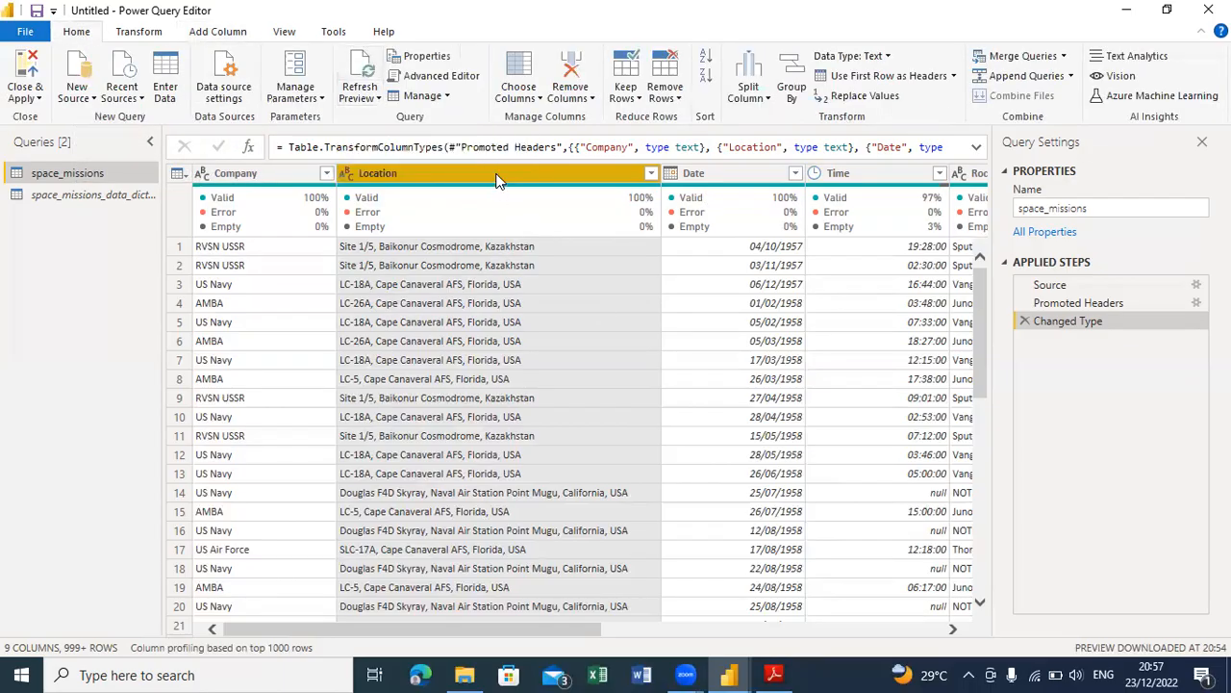
pyautogui.rightClick(497, 181)
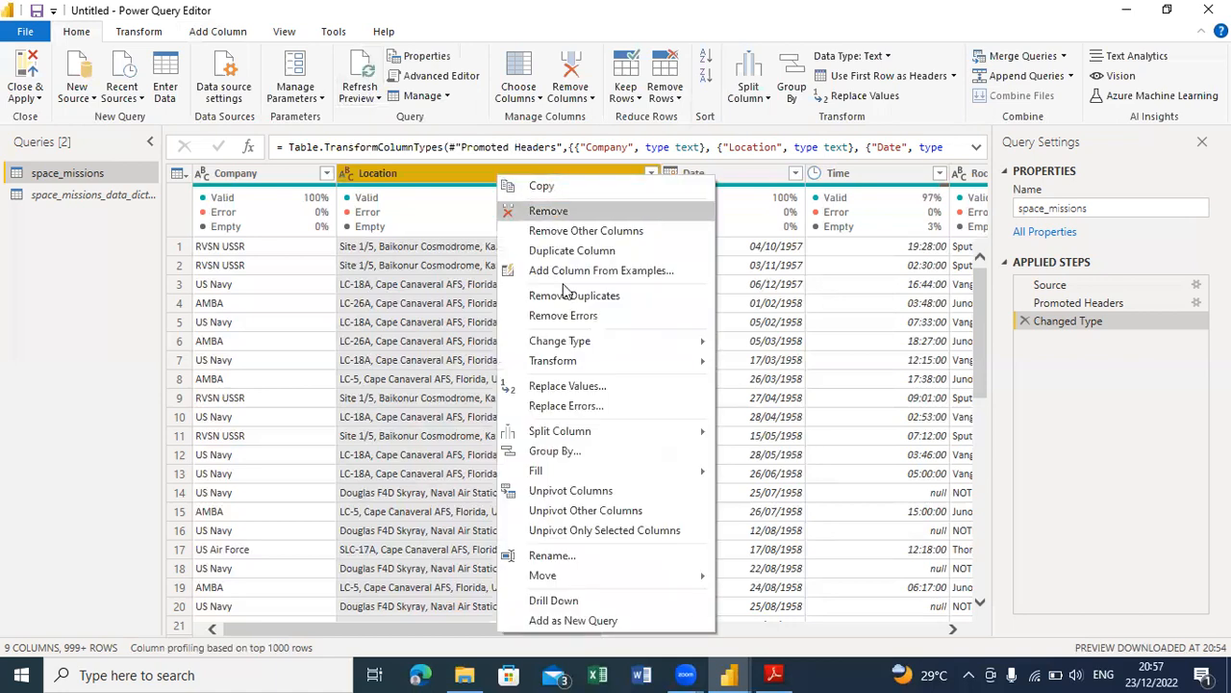
pyautogui.moveTo(582, 433)
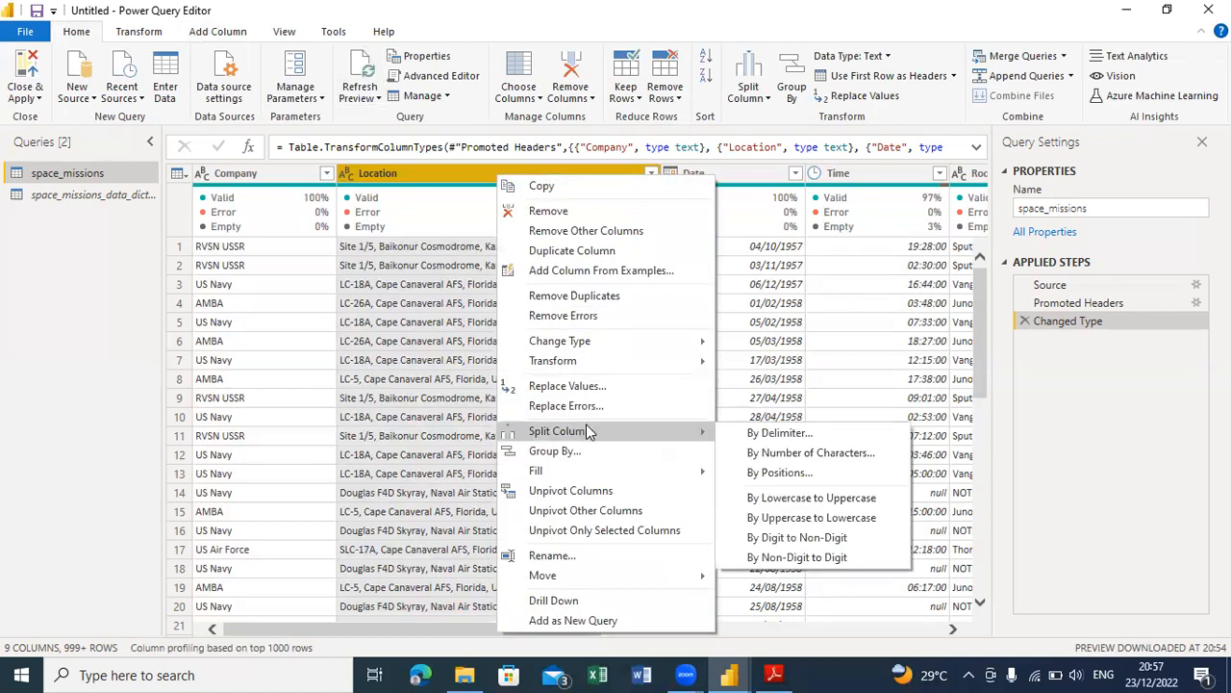
pyautogui.click(789, 435)
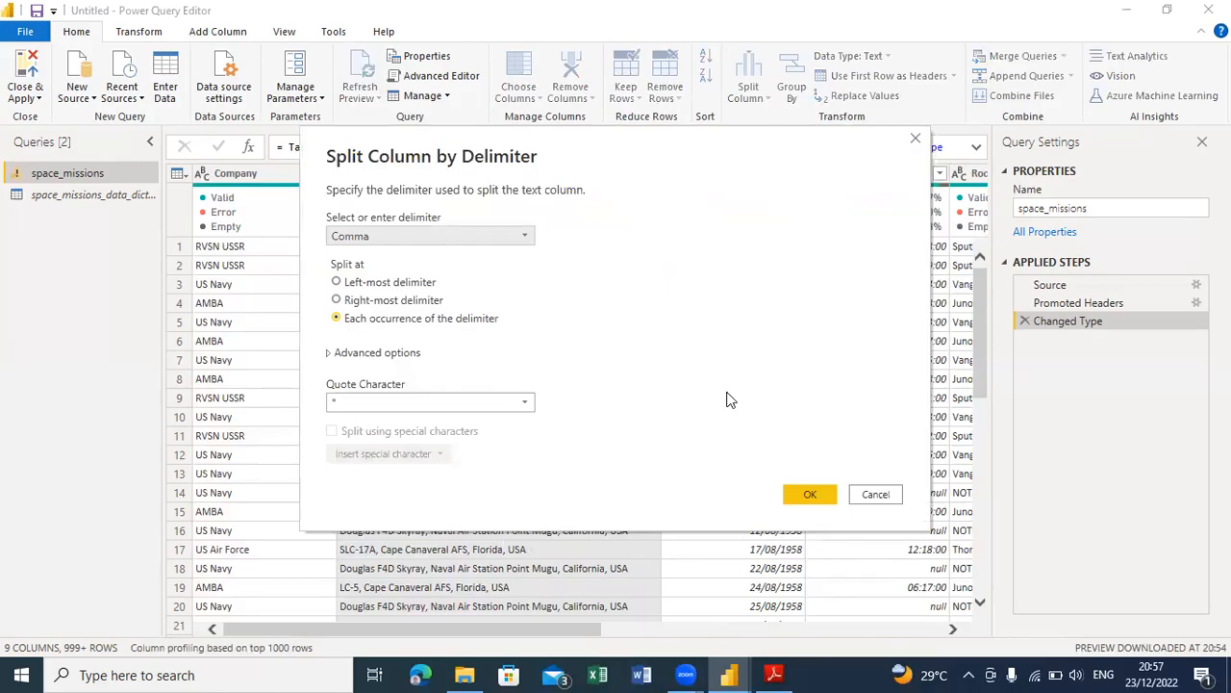
pyautogui.click(382, 302)
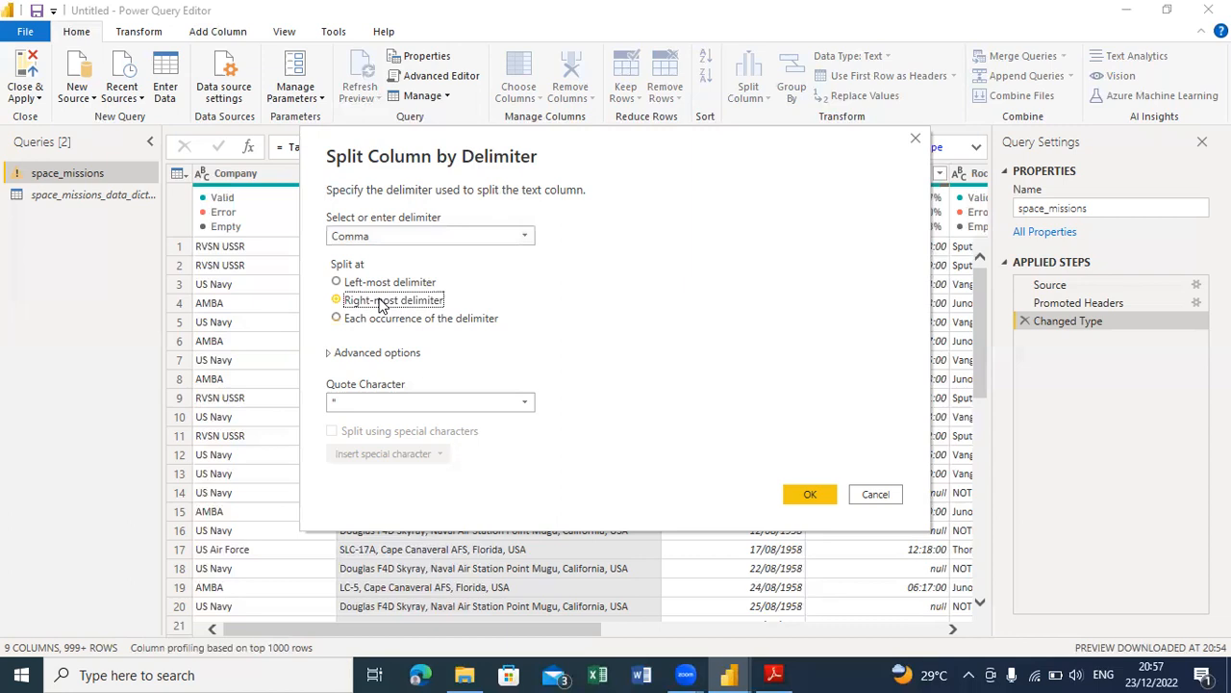
pyautogui.click(486, 403)
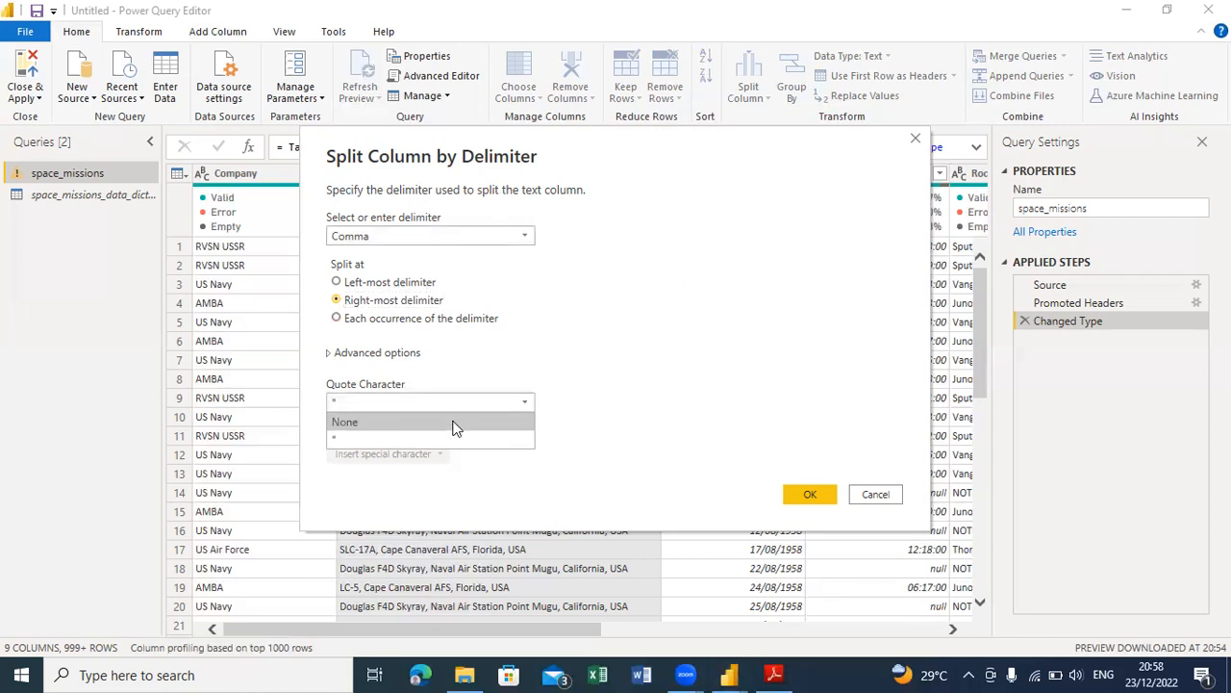
pyautogui.click(456, 424)
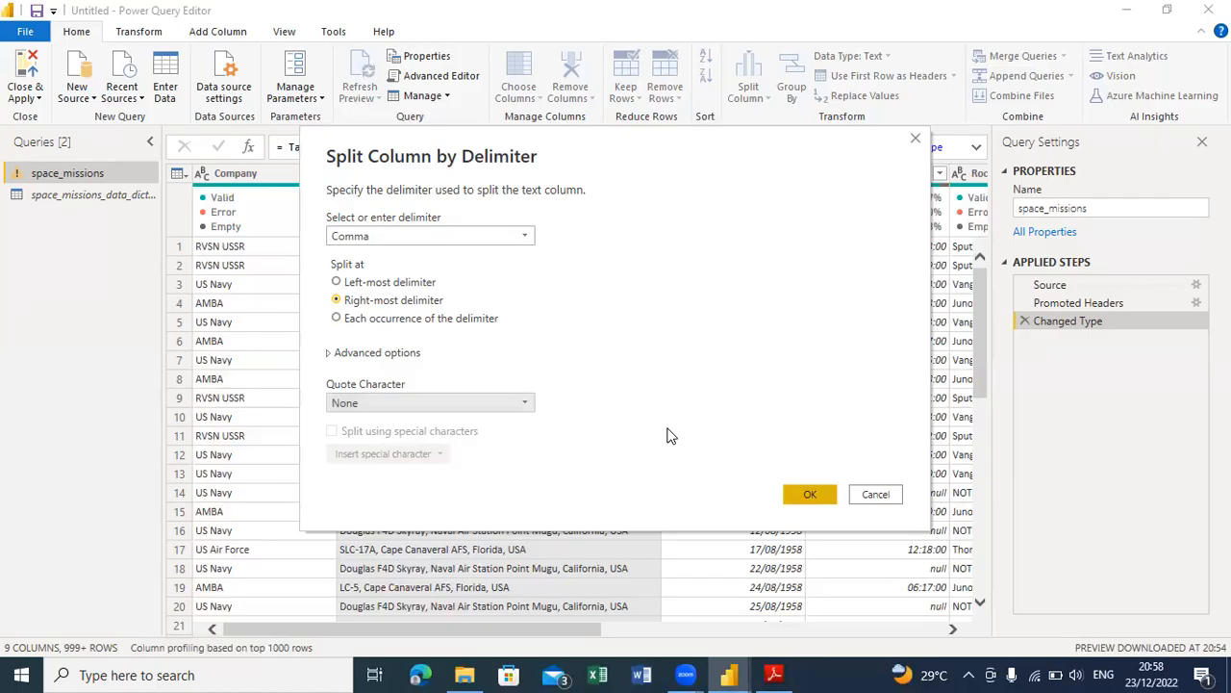
pyautogui.press('Return')
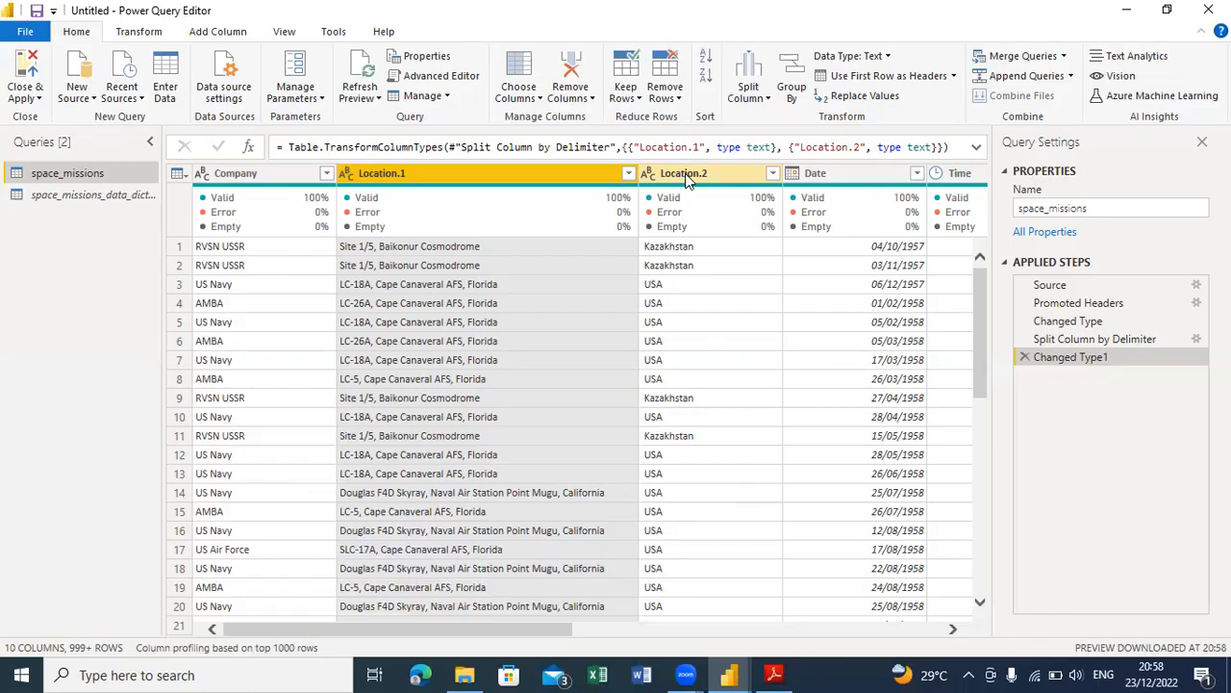
# Step: Rename the Location.2 column to Country
pyautogui.rightClick(685, 179)
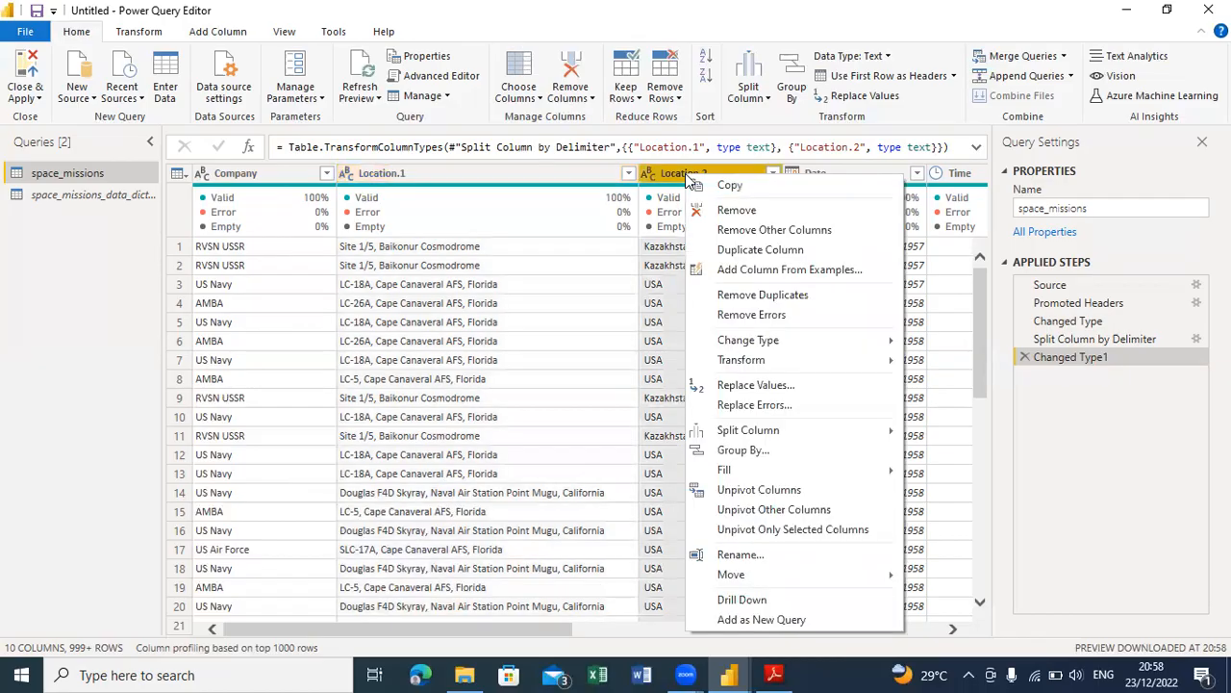
pyautogui.click(741, 555)
pyautogui.write('Country')
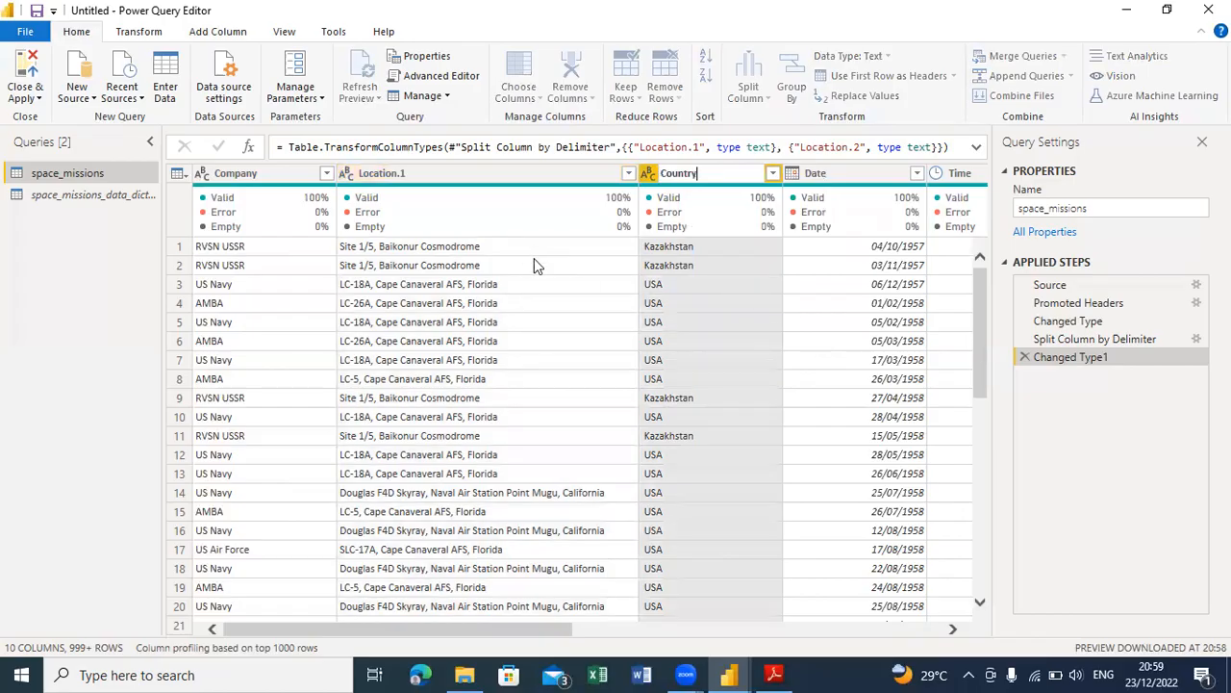
pyautogui.press('Return')
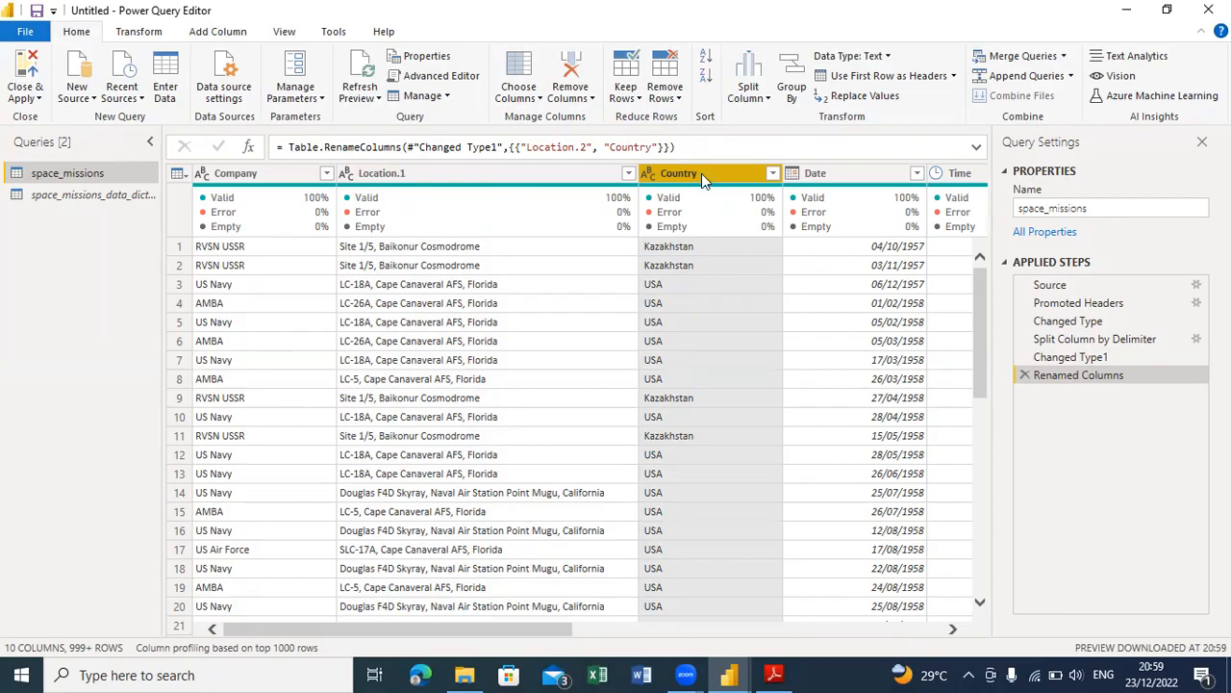
# Step: Add a column that extracts the year from the Date column
pyautogui.click(874, 183)
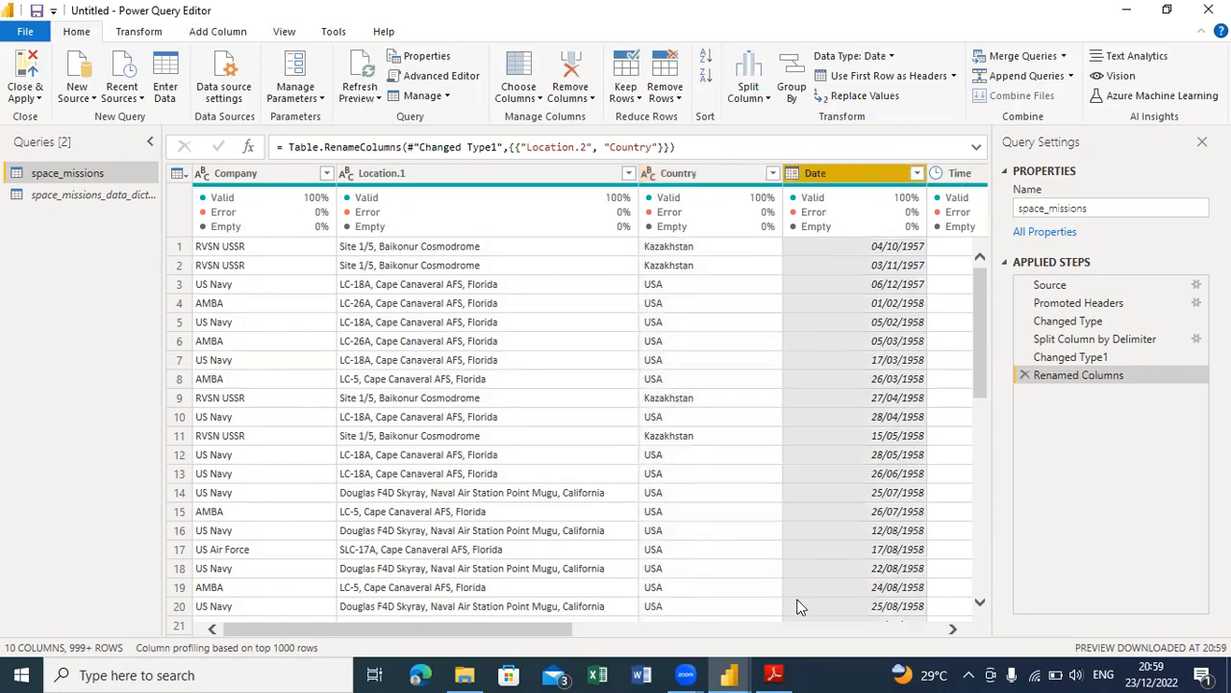
pyautogui.moveTo(543, 631); pyautogui.dragTo(716, 631)
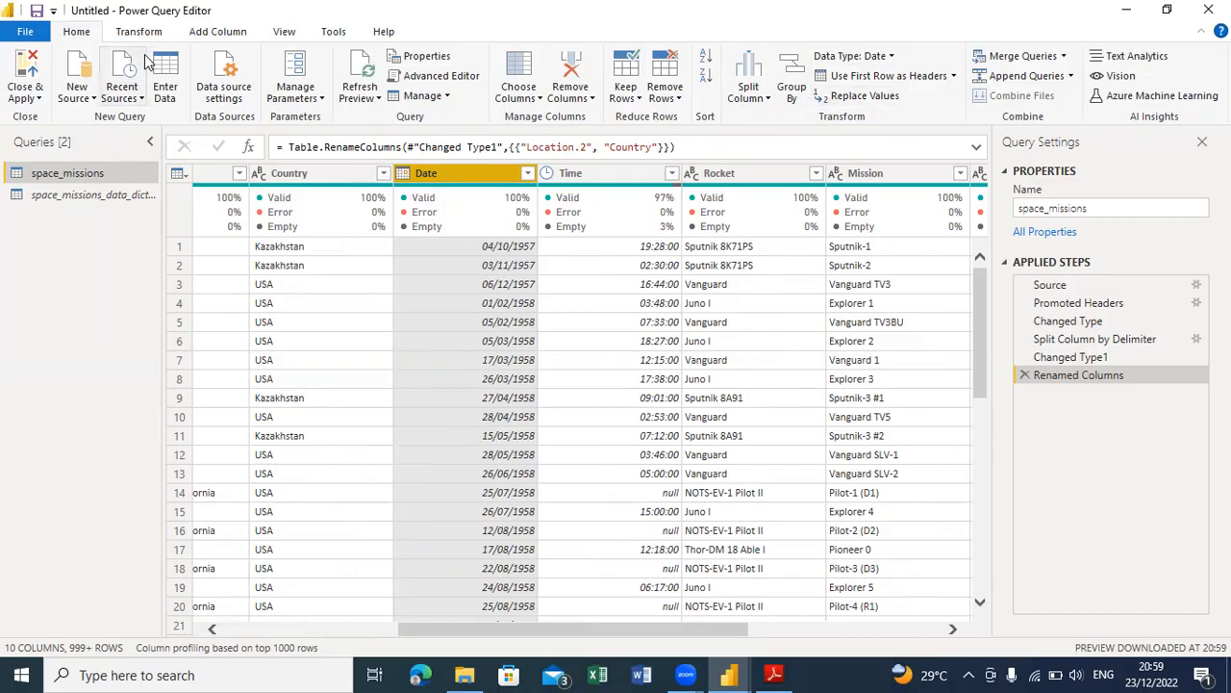
pyautogui.click(199, 35)
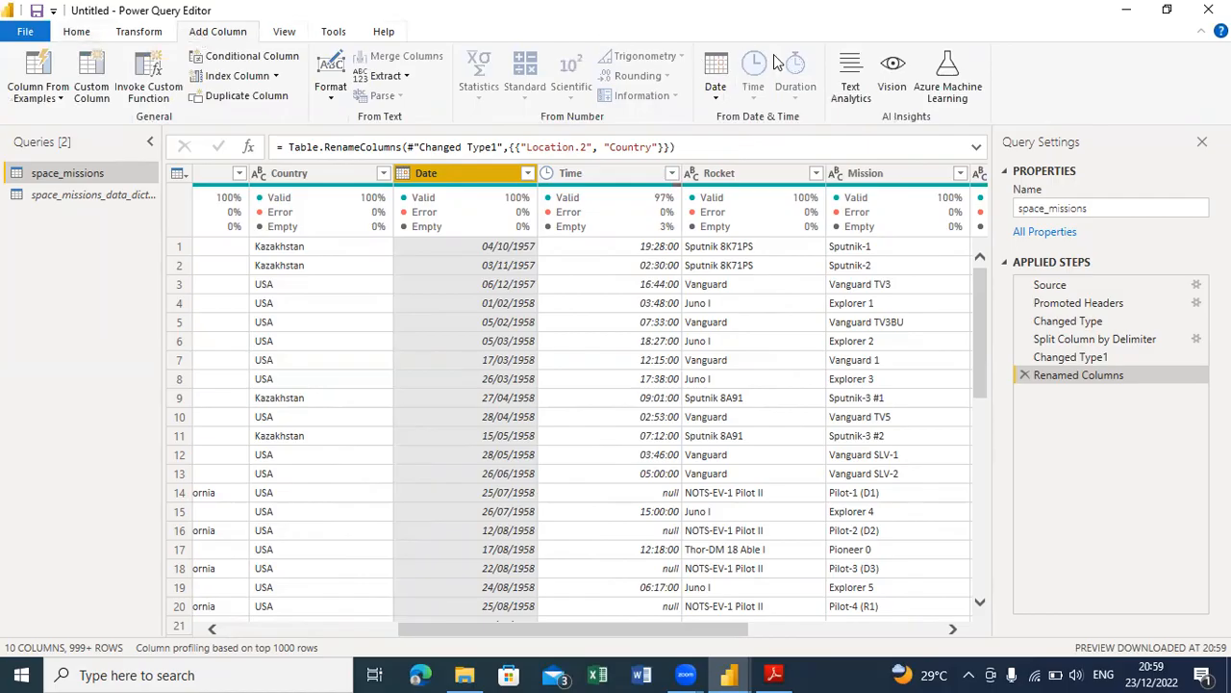
pyautogui.click(716, 100)
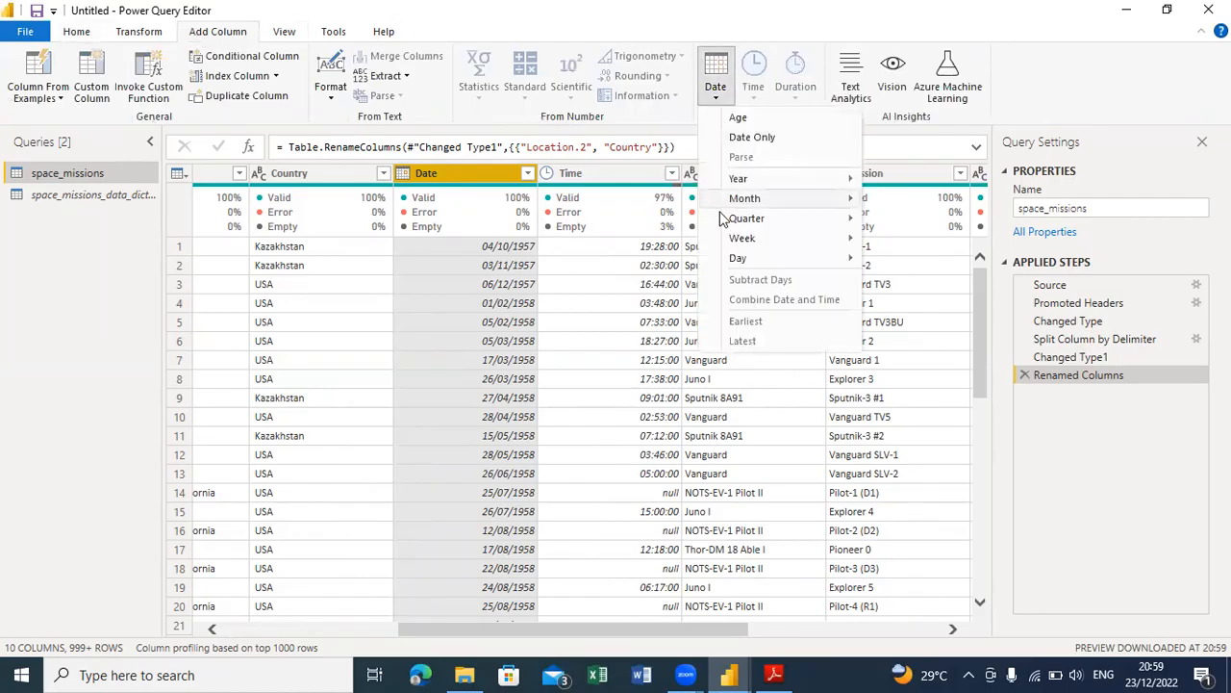
pyautogui.moveTo(760, 179)
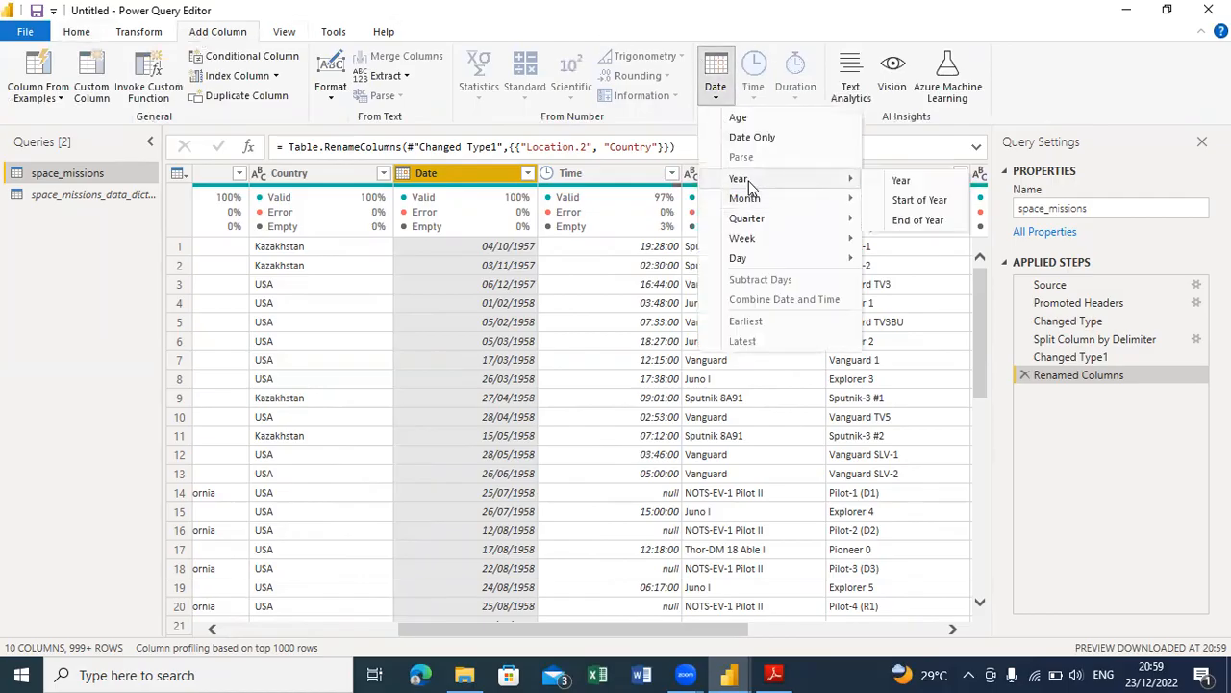
pyautogui.click(902, 182)
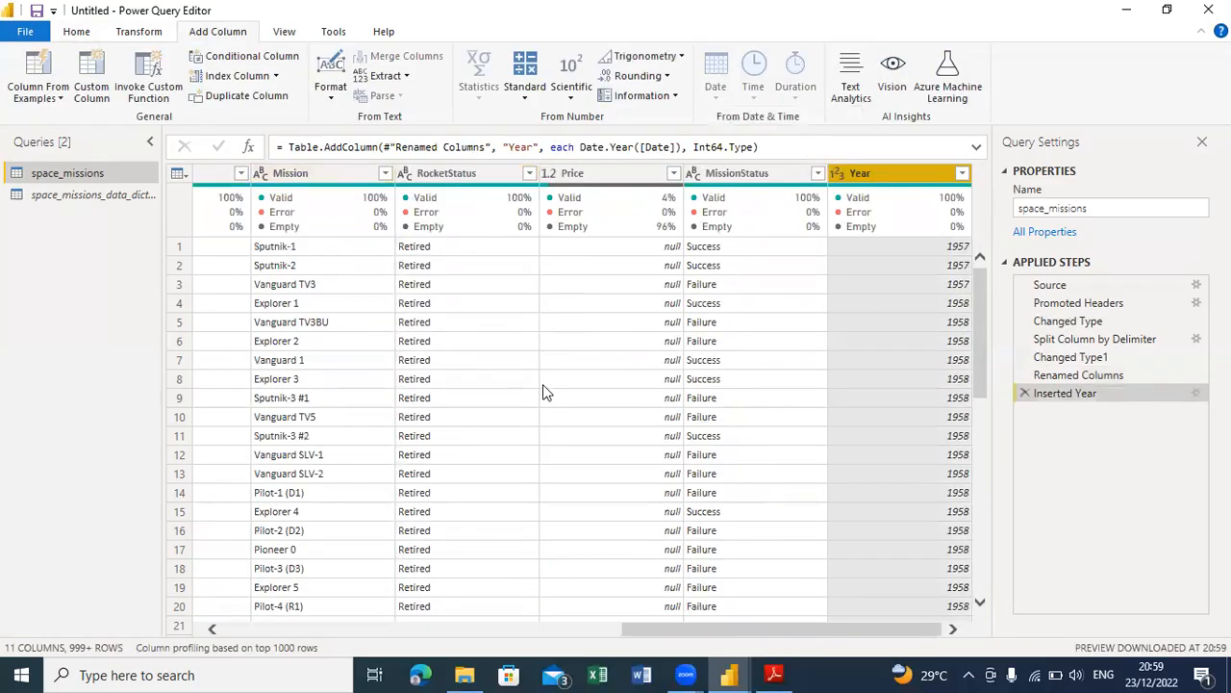
# Step: Add a column that extracts the month number from the Date column
pyautogui.moveTo(675, 631); pyautogui.dragTo(470, 630)
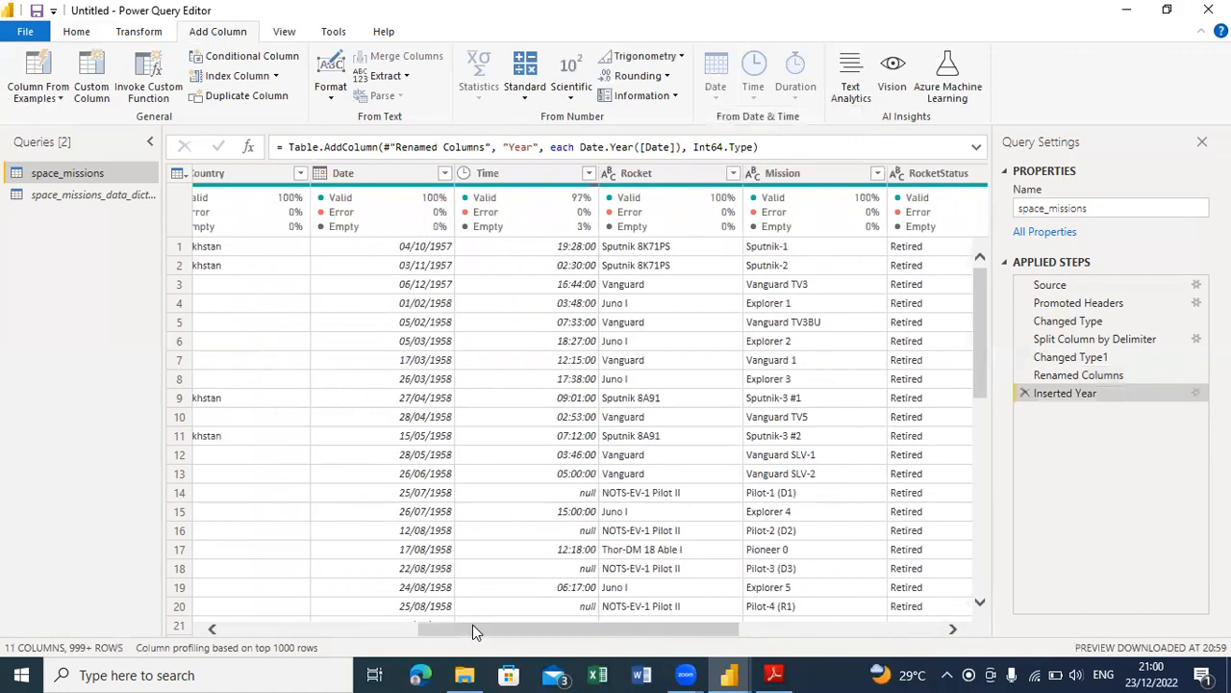
pyautogui.click(376, 172)
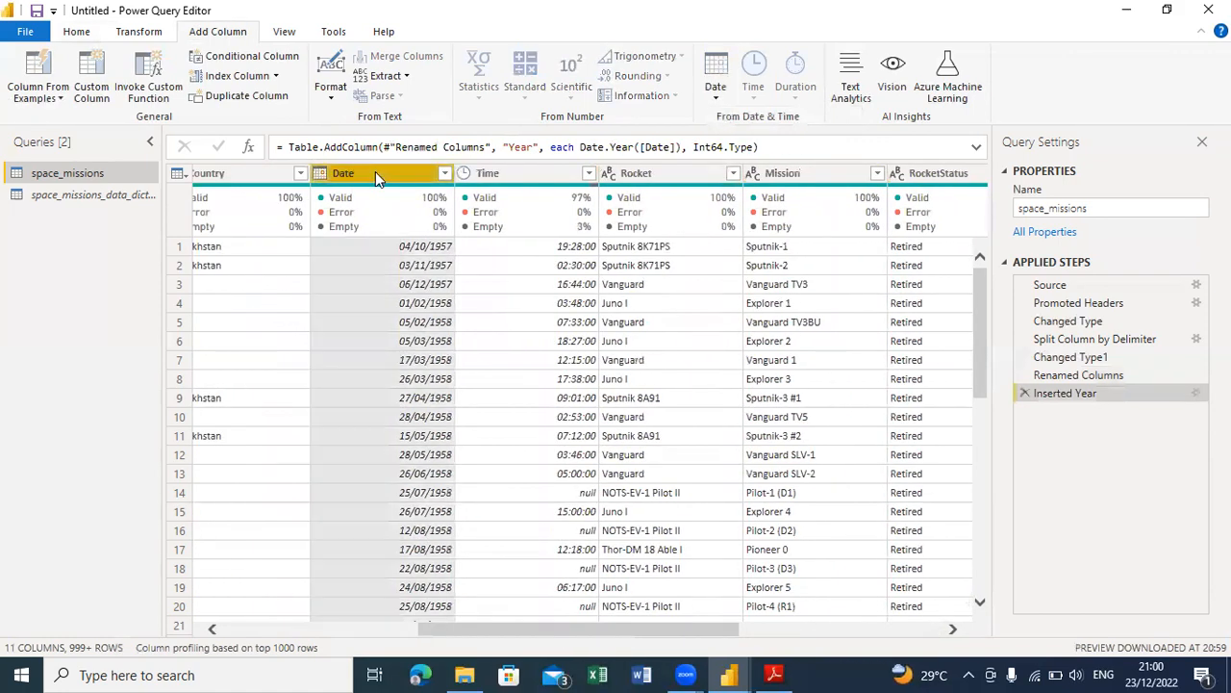
pyautogui.click(713, 104)
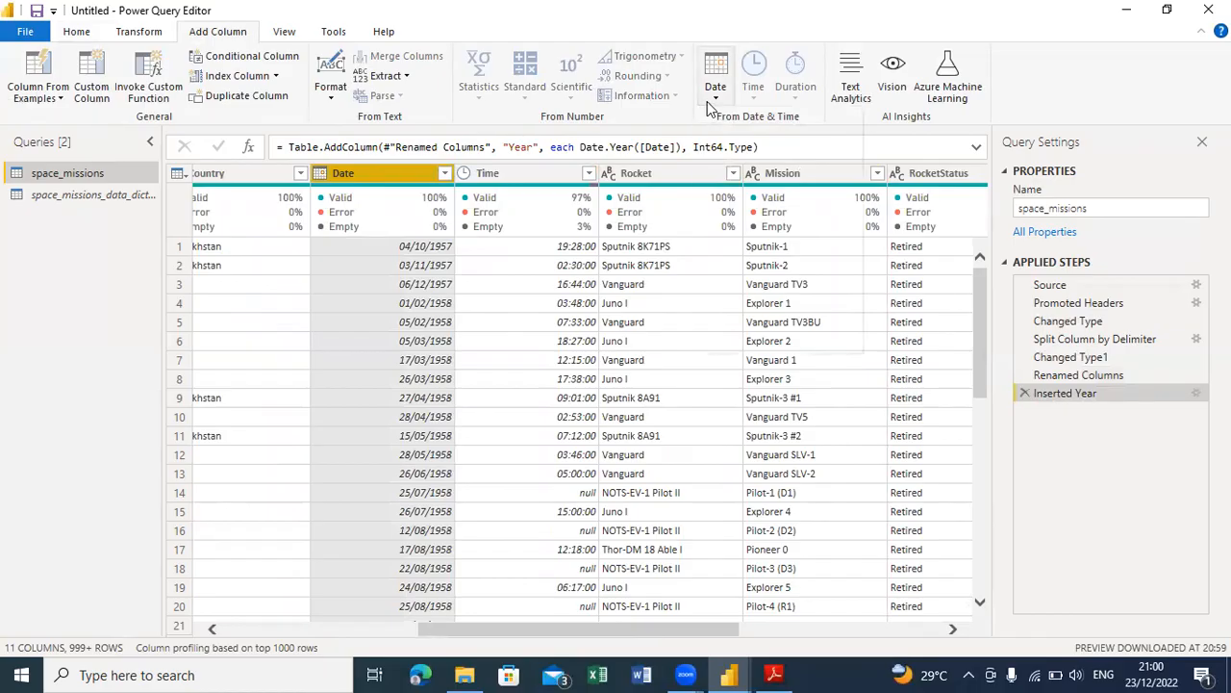
pyautogui.moveTo(751, 185)
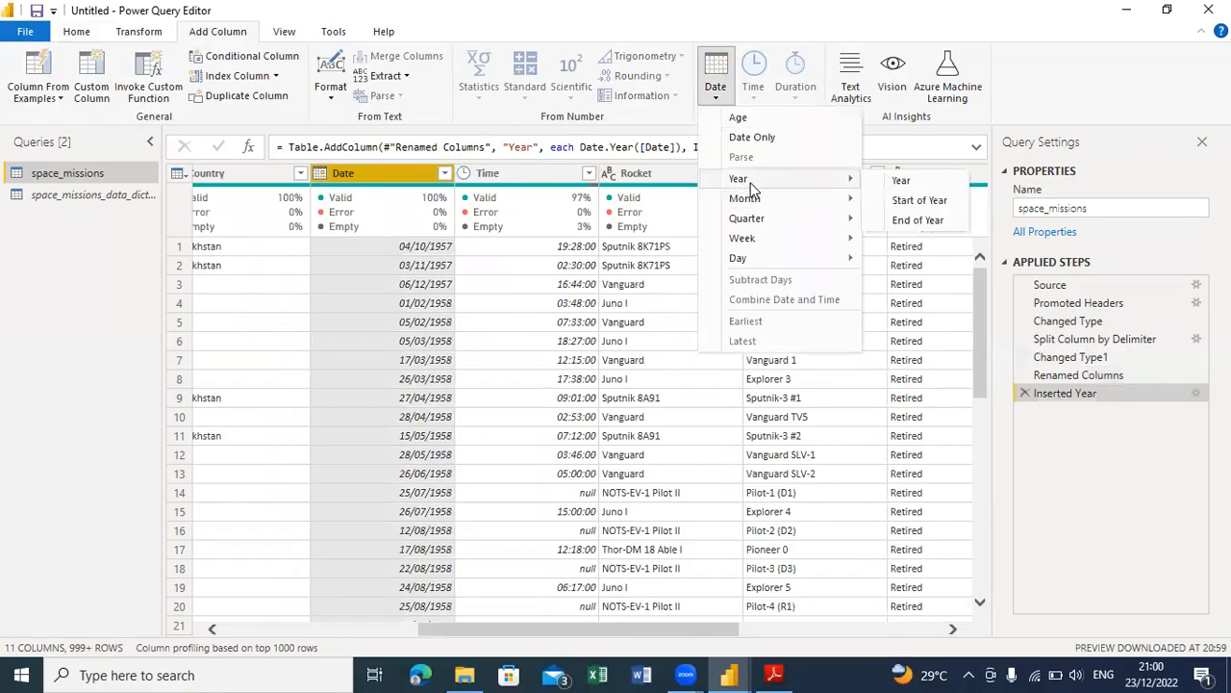
pyautogui.moveTo(779, 198)
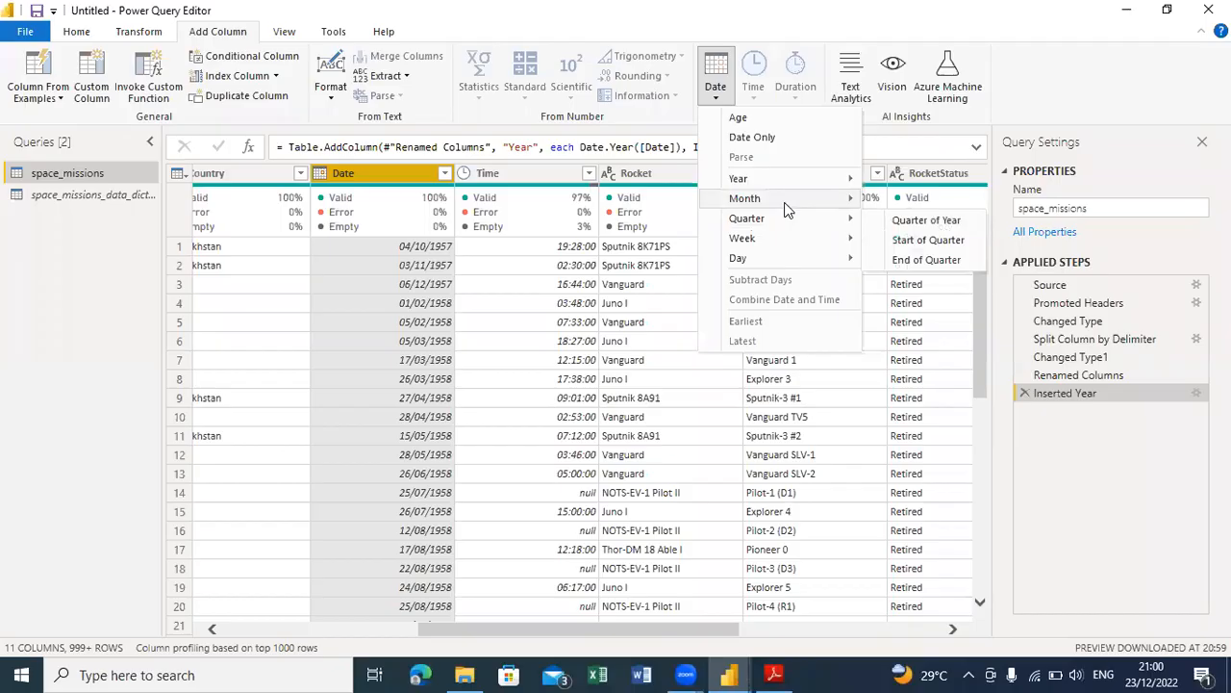
pyautogui.click(904, 201)
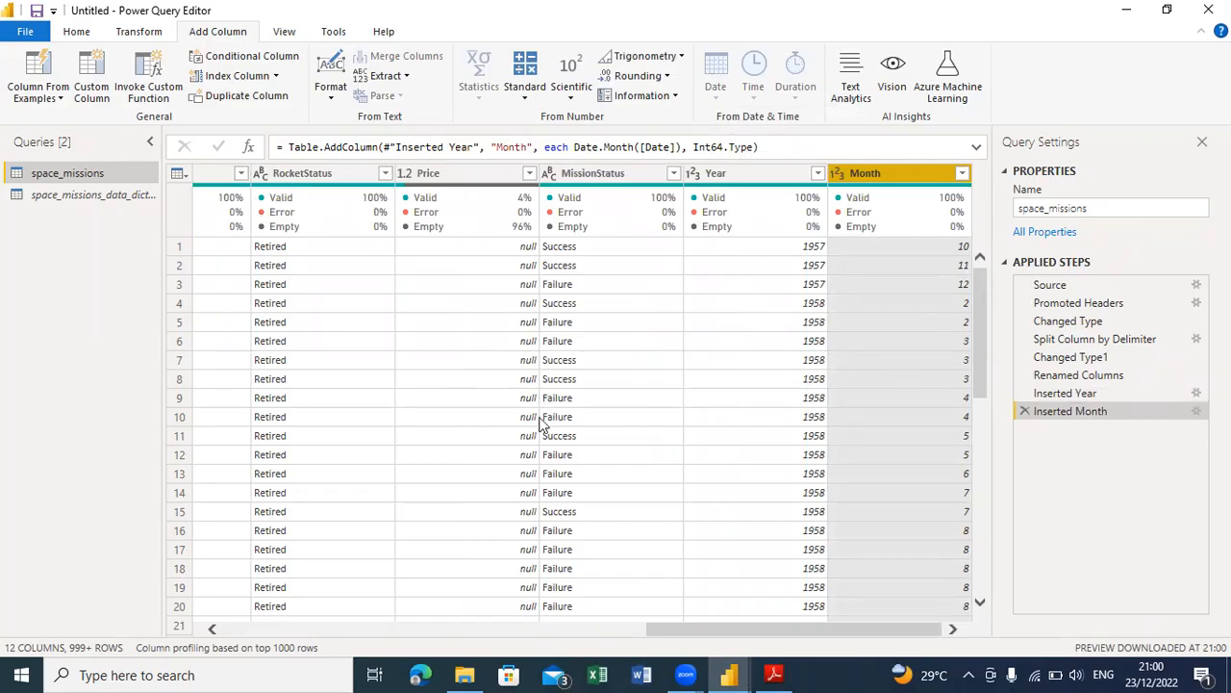
# Step: Add a column that extracts the month name from the Date column
pyautogui.moveTo(685, 627); pyautogui.dragTo(382, 627)
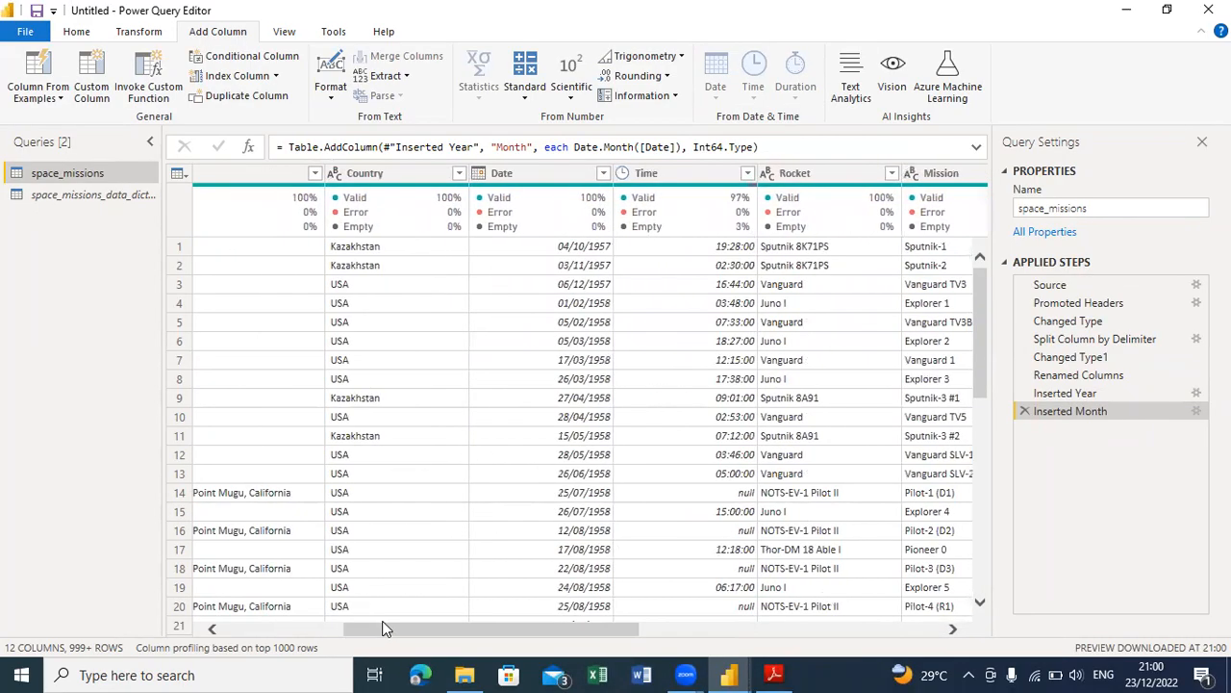
pyautogui.click(505, 172)
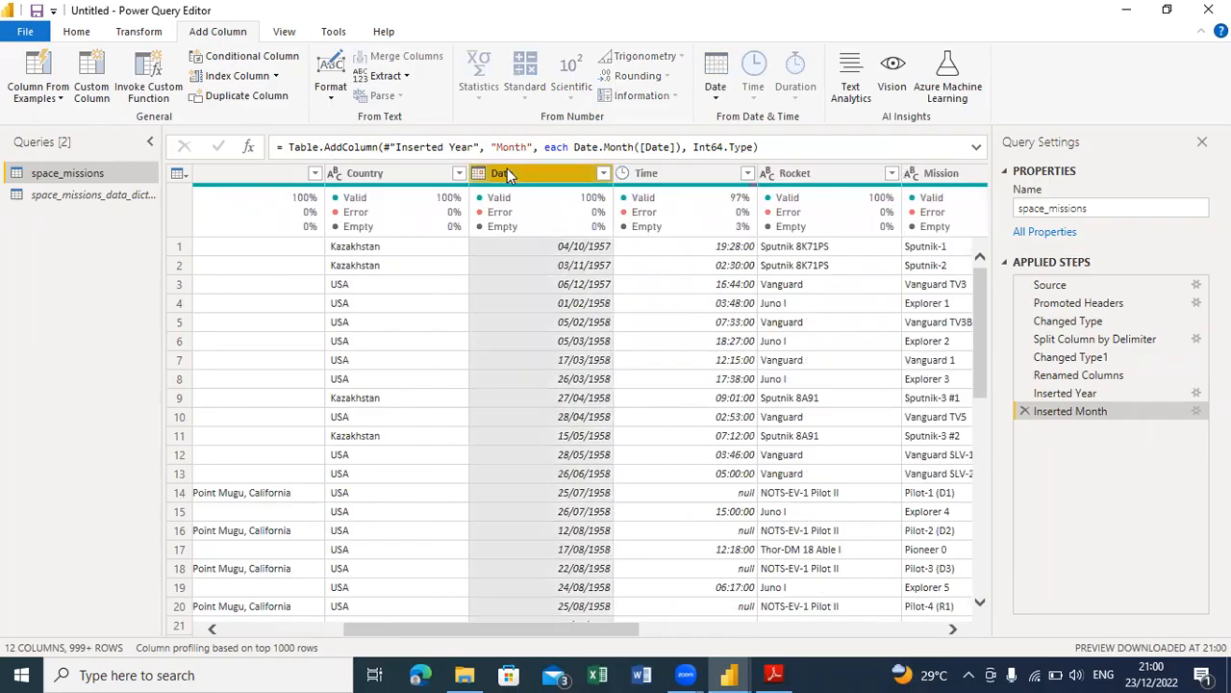
pyautogui.click(717, 96)
pyautogui.moveTo(755, 208)
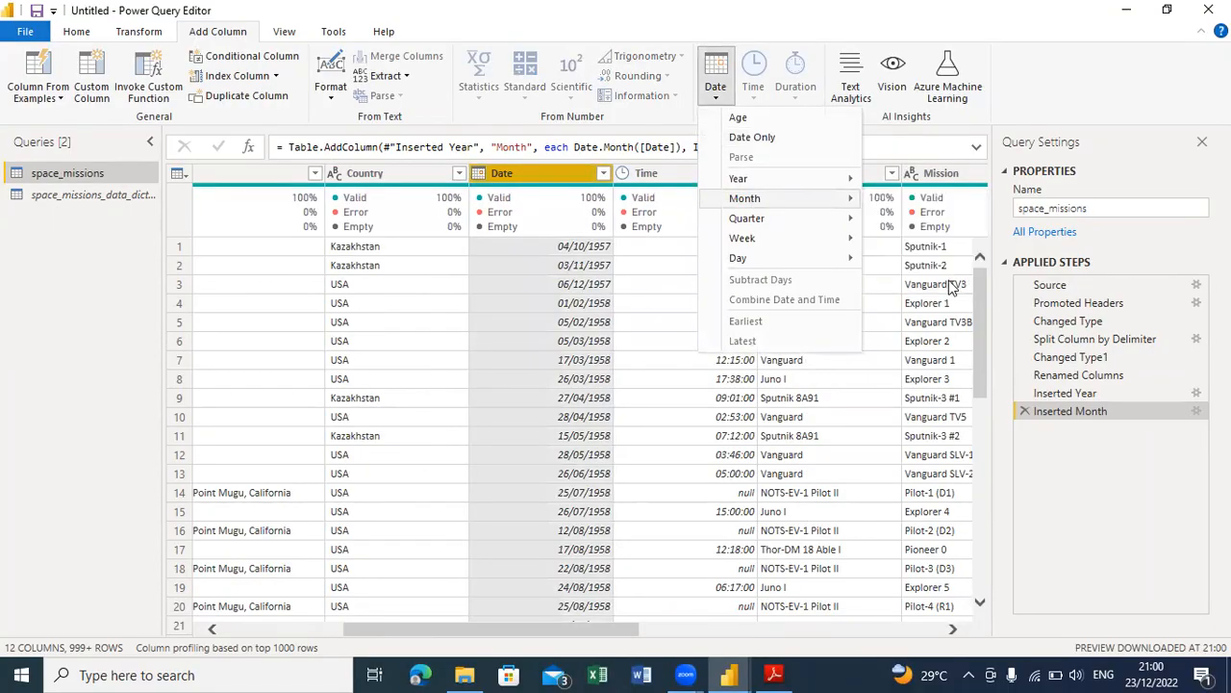
pyautogui.click(949, 285)
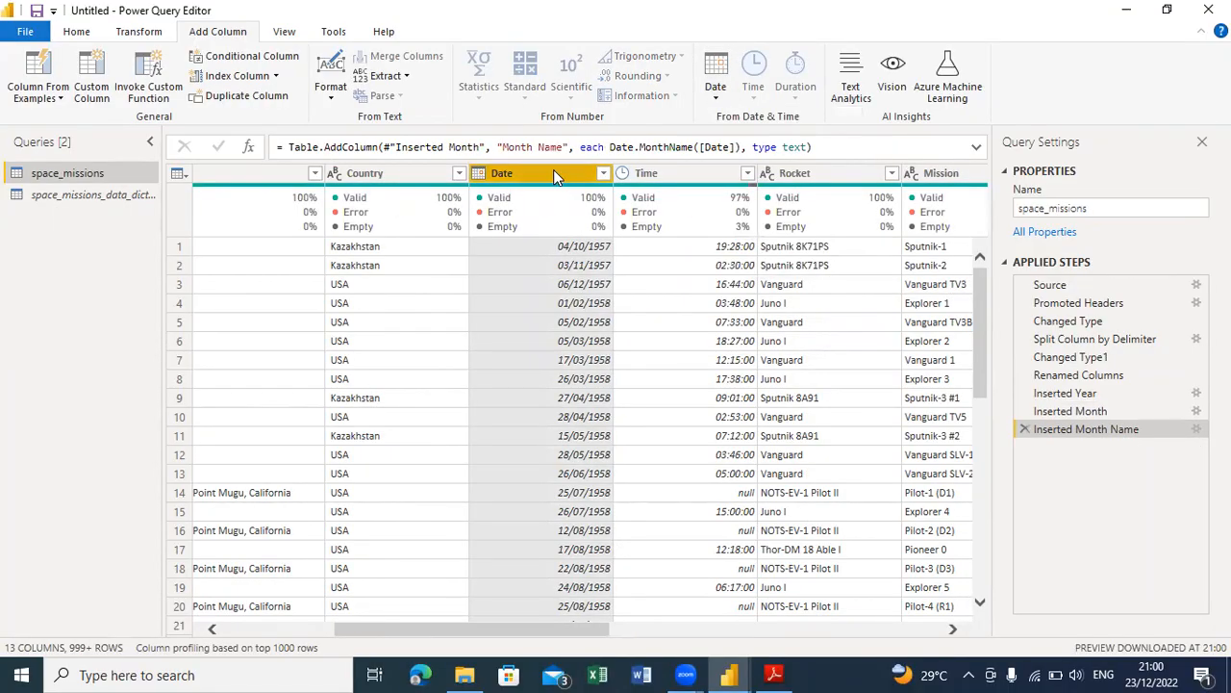
# Step: Add a column that extracts the name of the day from the Date column
pyautogui.click(714, 103)
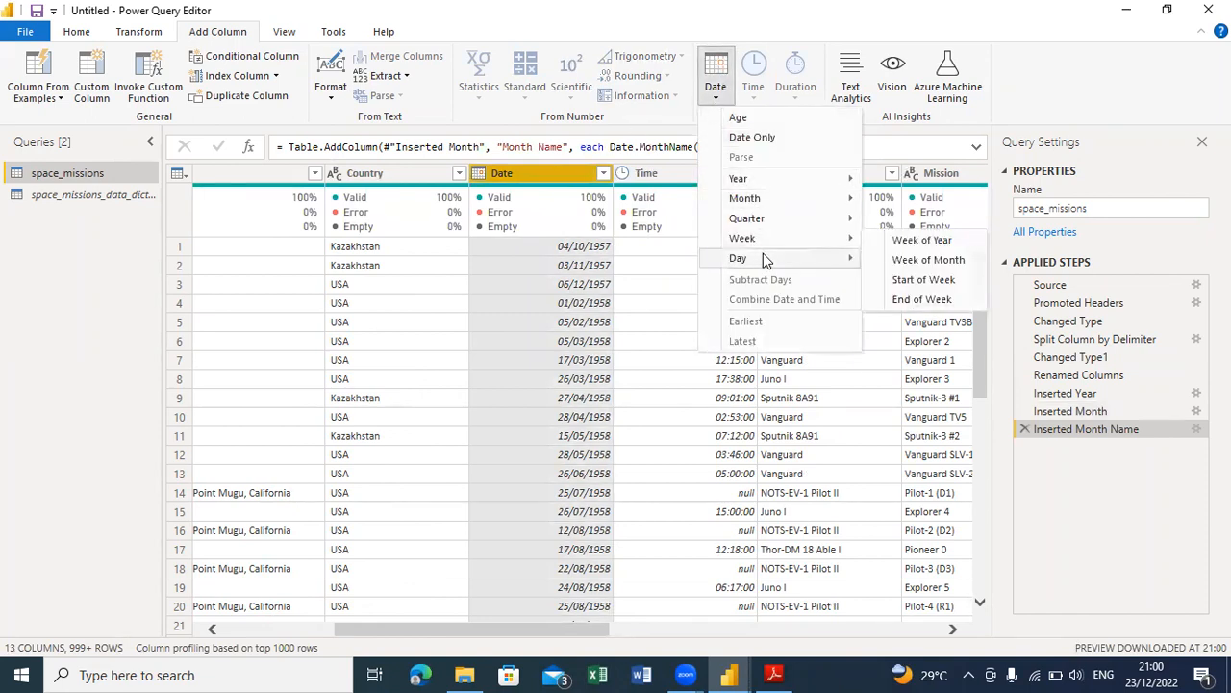
pyautogui.moveTo(765, 260)
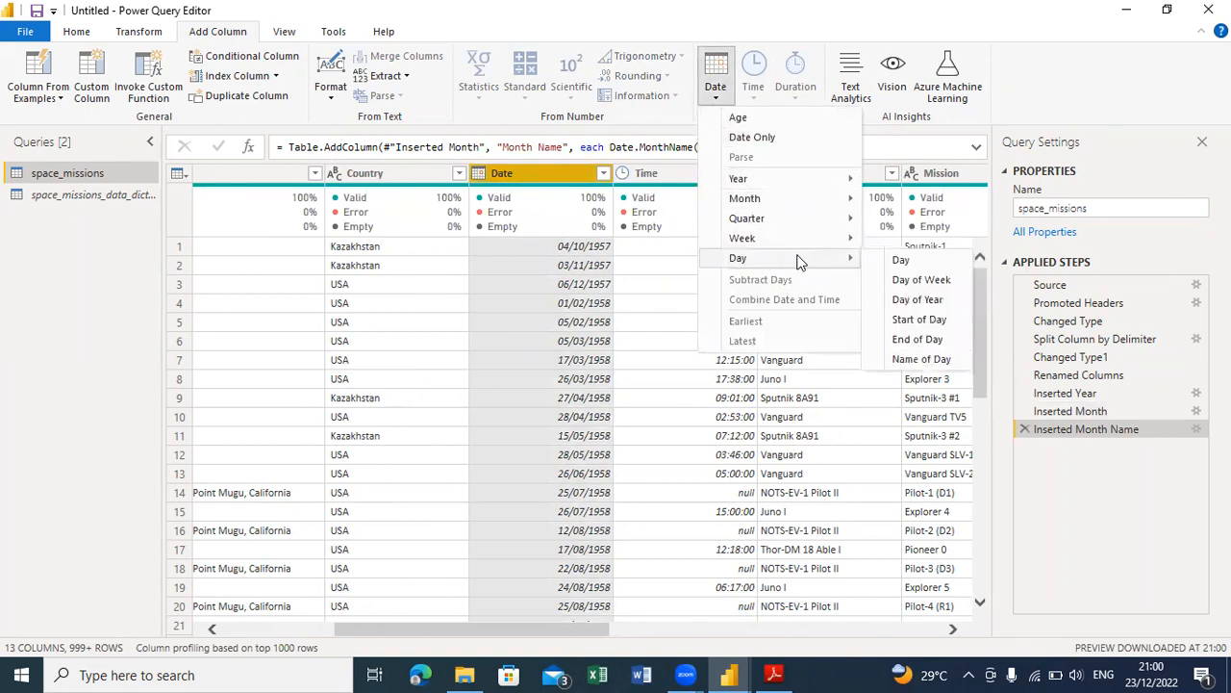
pyautogui.click(936, 363)
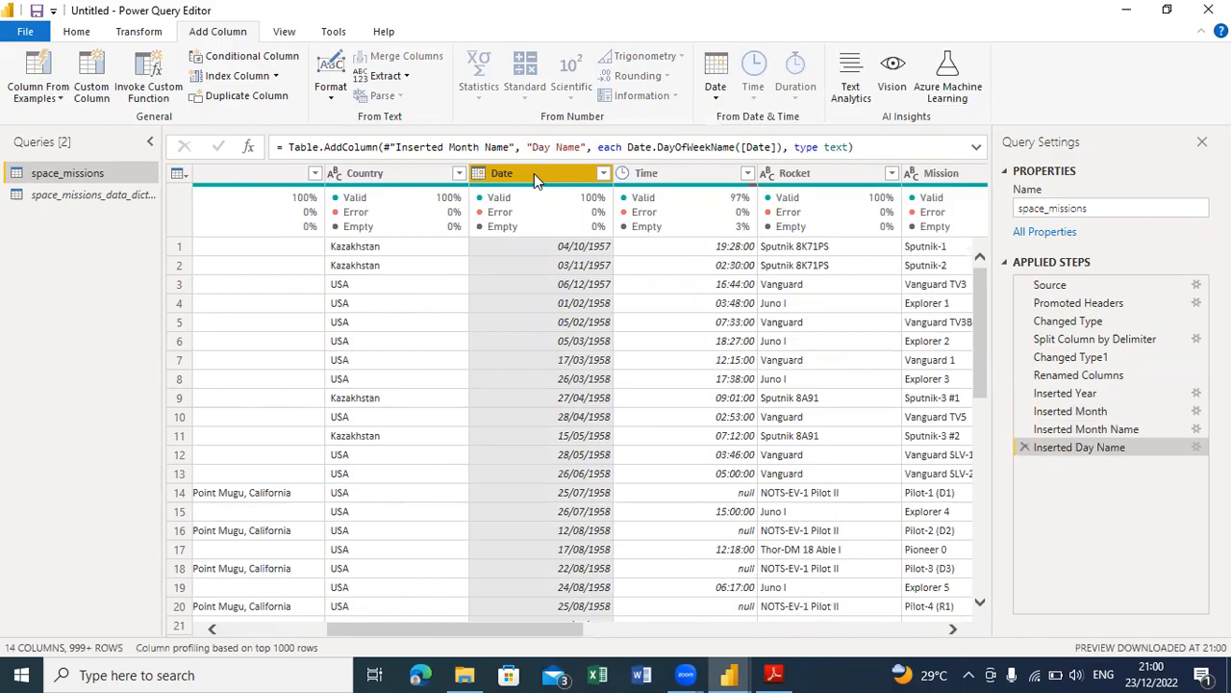
# Step: Add a column that extracts the day of the week as a number from the Date column
pyautogui.click(713, 104)
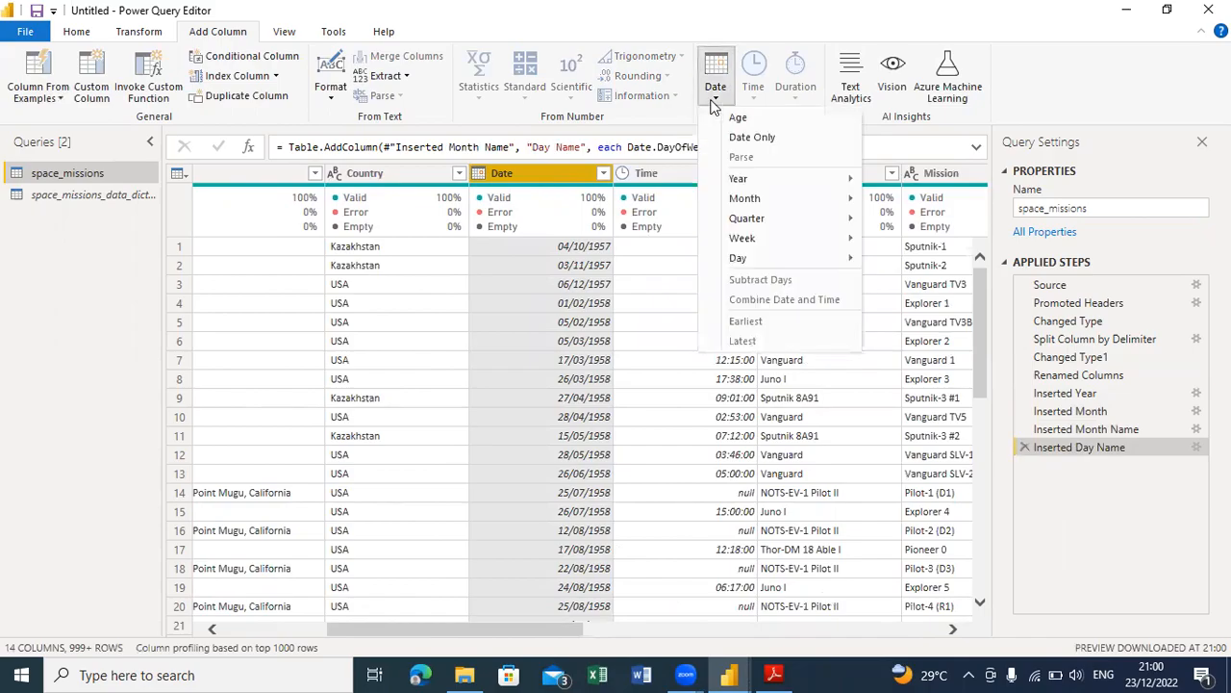
pyautogui.moveTo(752, 257)
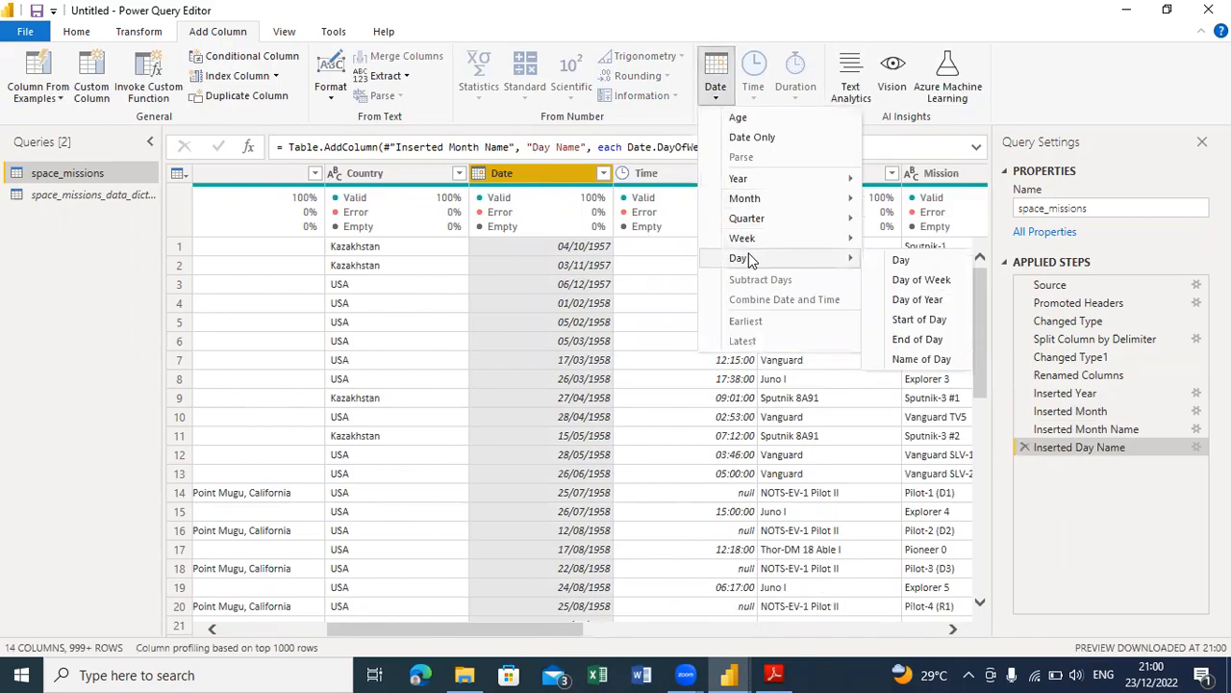
pyautogui.click(923, 280)
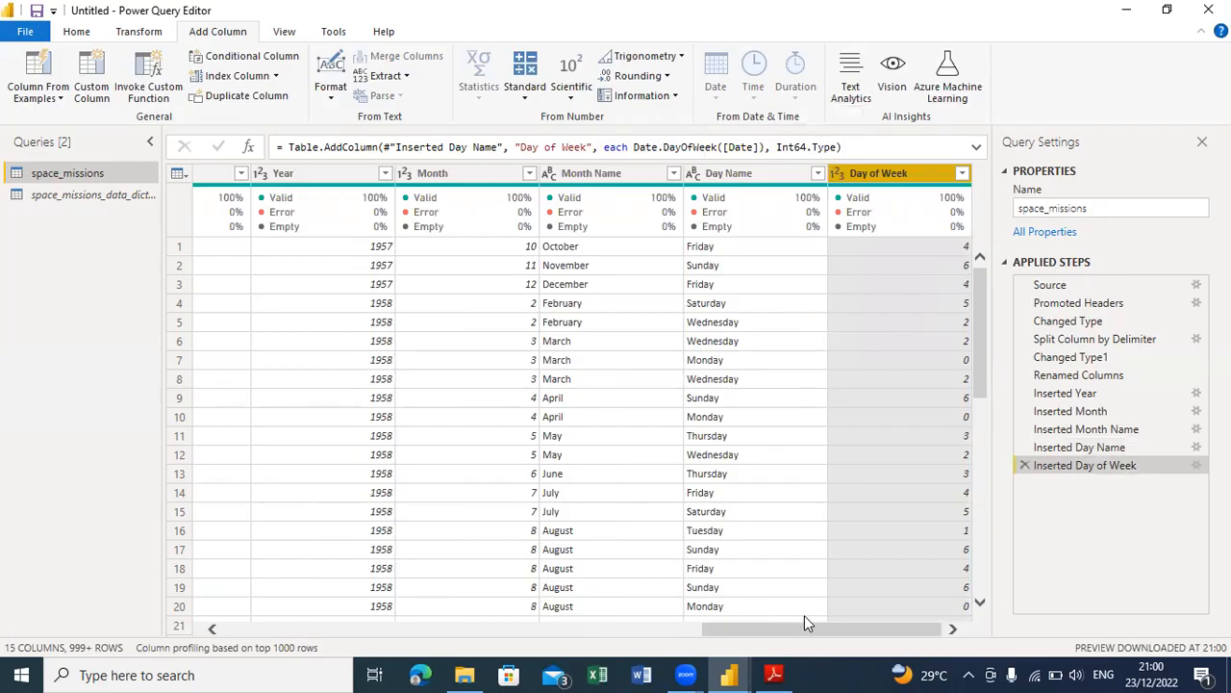
# Step: Duplicate the Mission column of the space_missions query
pyautogui.moveTo(787, 633); pyautogui.dragTo(476, 635)
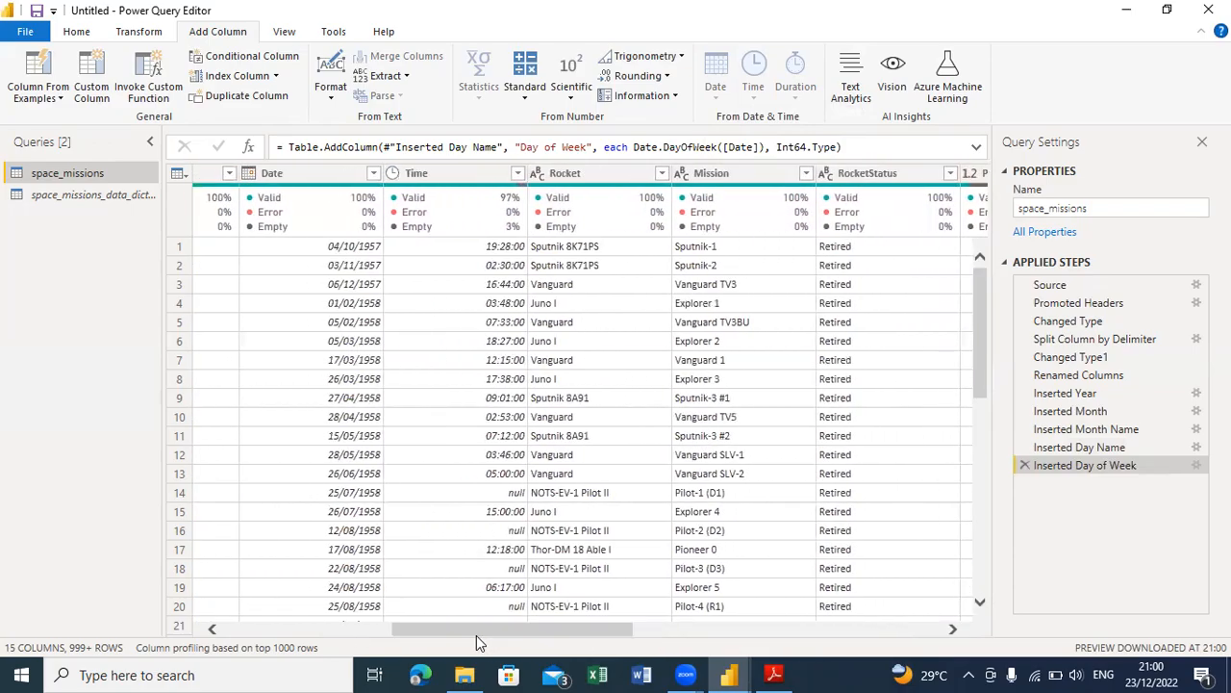
pyautogui.click(457, 179)
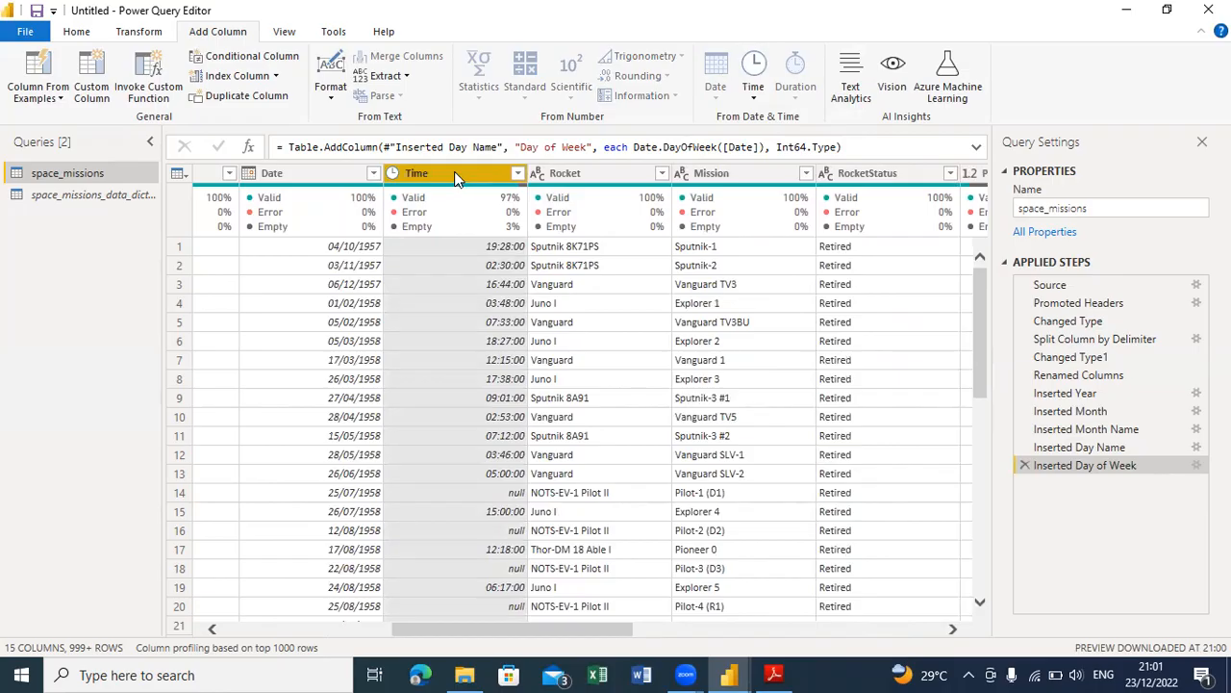
pyautogui.click(615, 179)
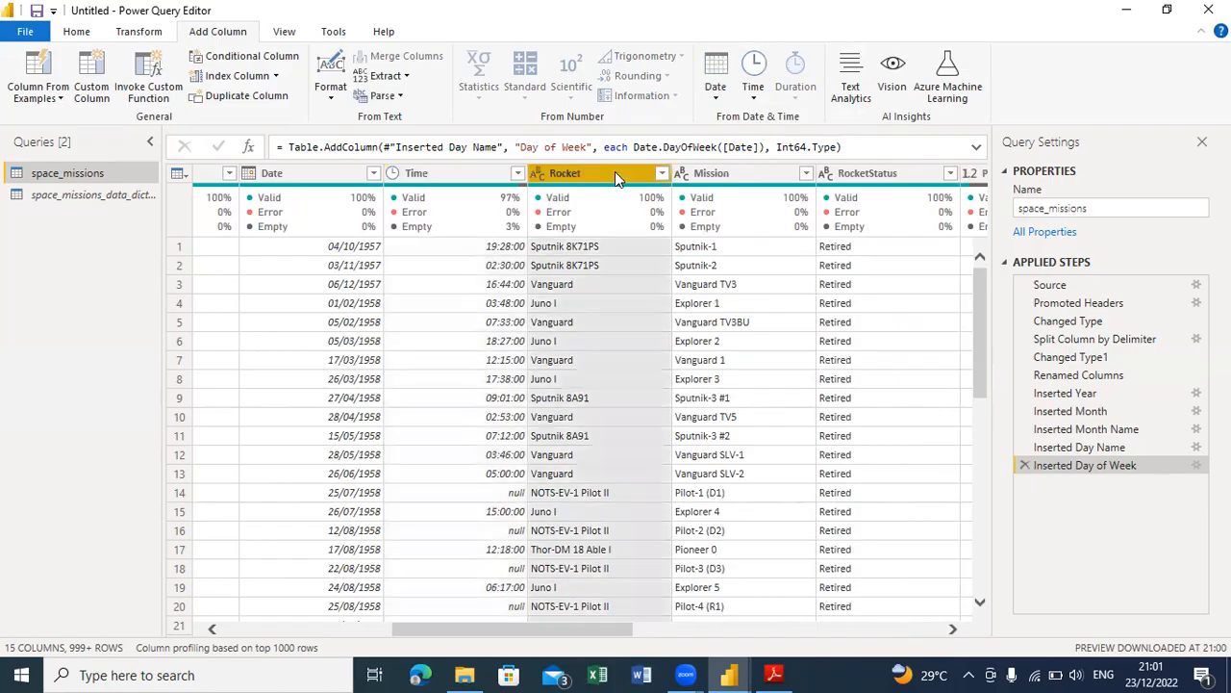
pyautogui.click(755, 168)
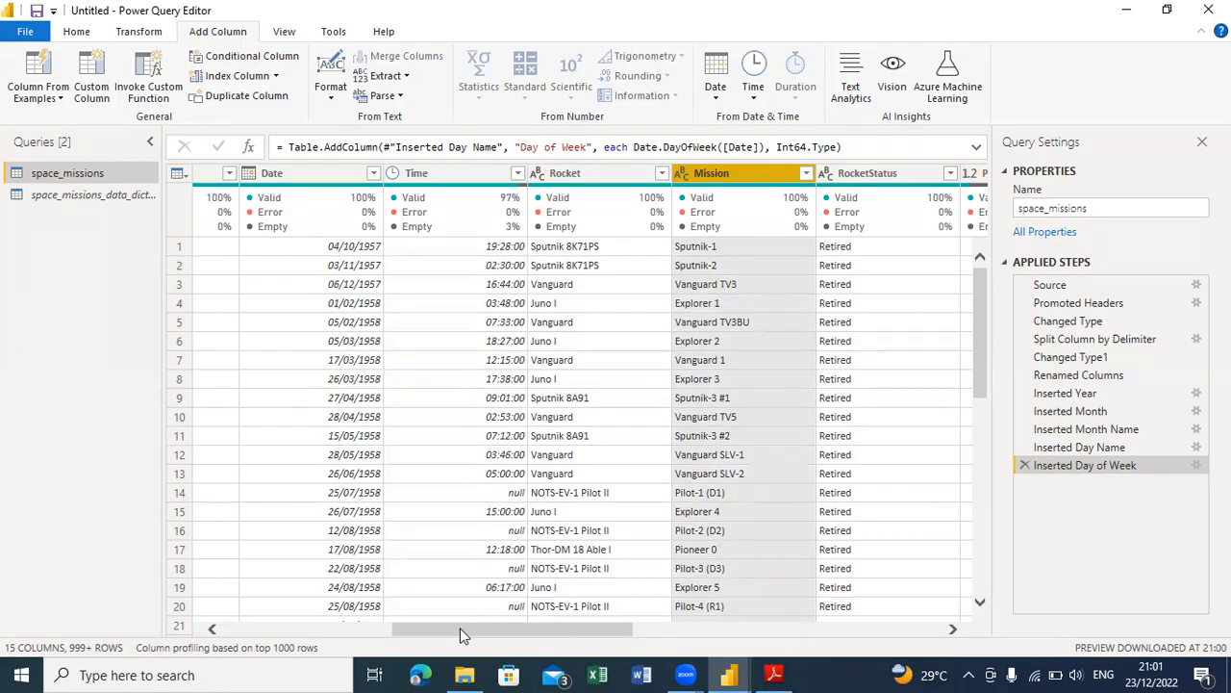
pyautogui.moveTo(462, 628); pyautogui.dragTo(544, 632)
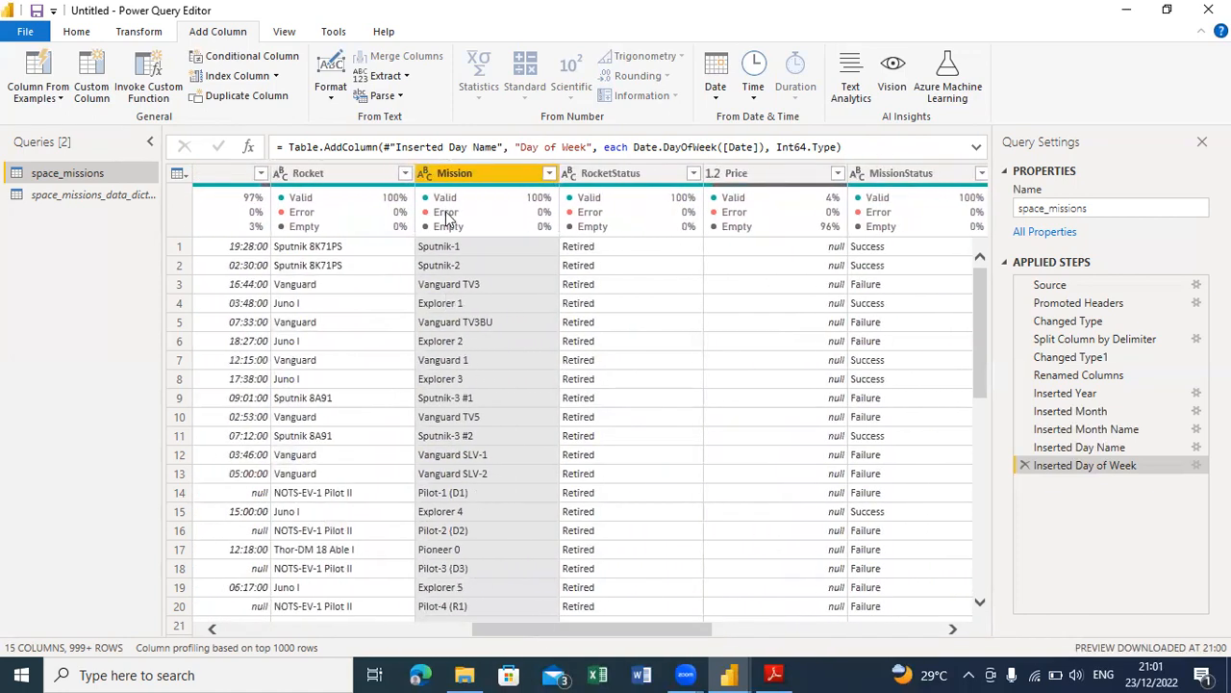
pyautogui.moveTo(451, 206)
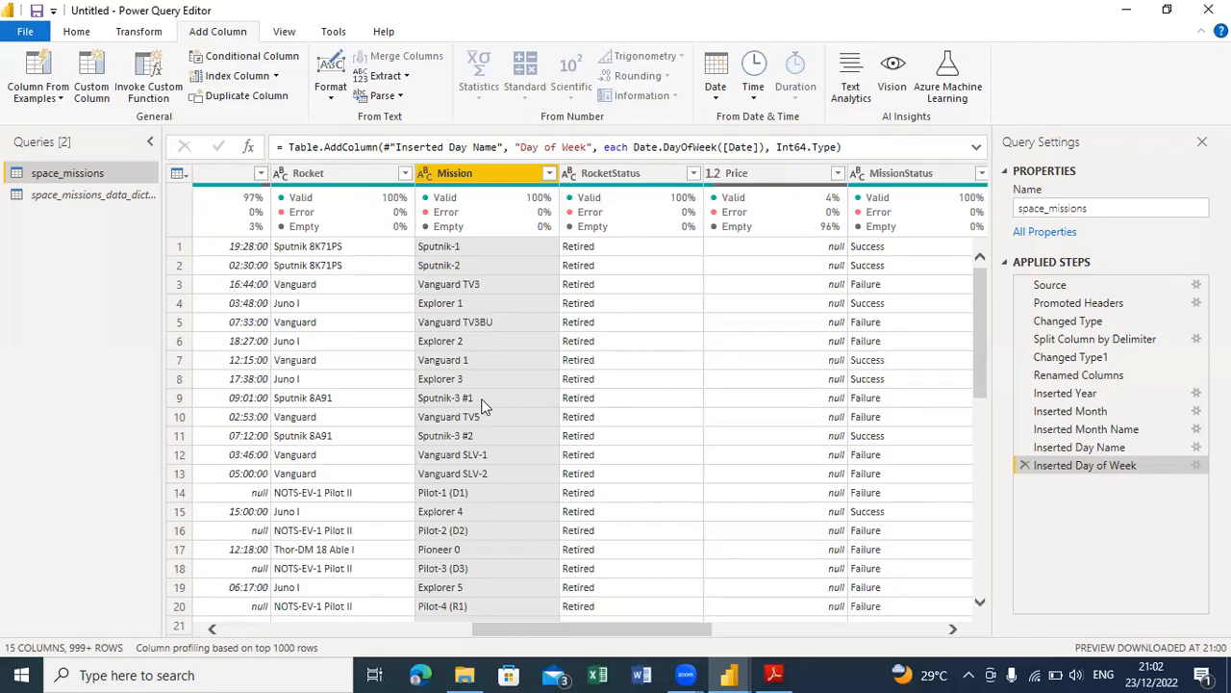
pyautogui.rightClick(498, 181)
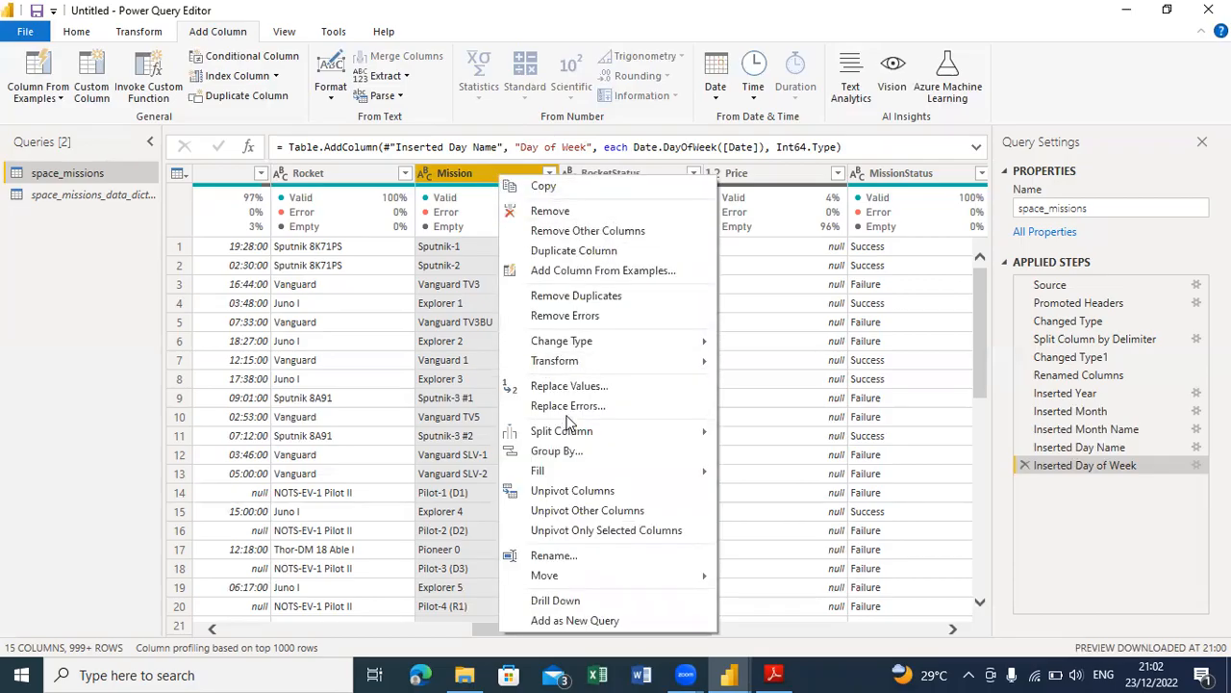
pyautogui.press('Escape')
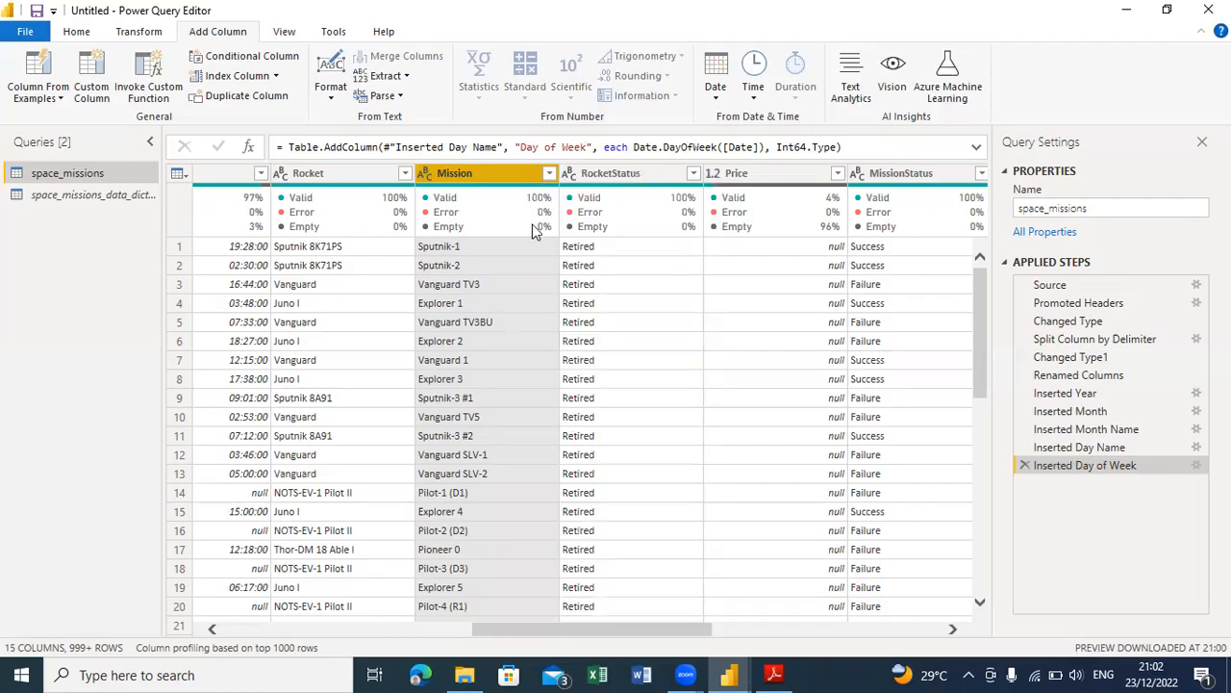
pyautogui.rightClick(471, 179)
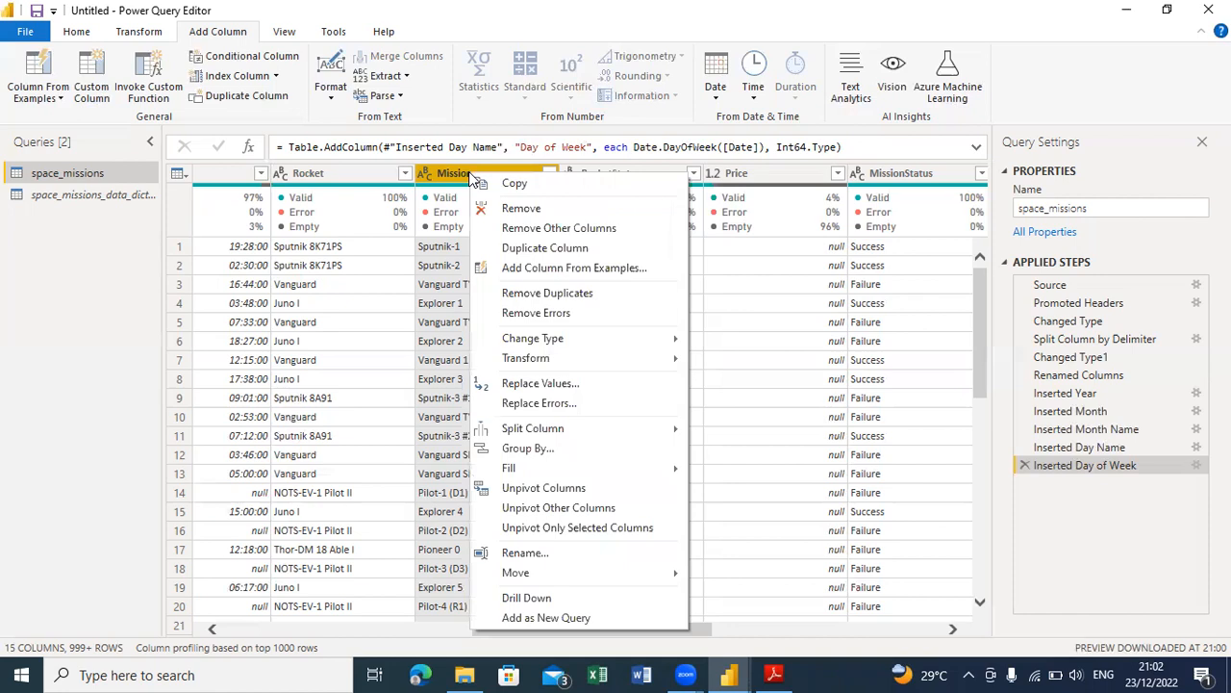
pyautogui.click(546, 247)
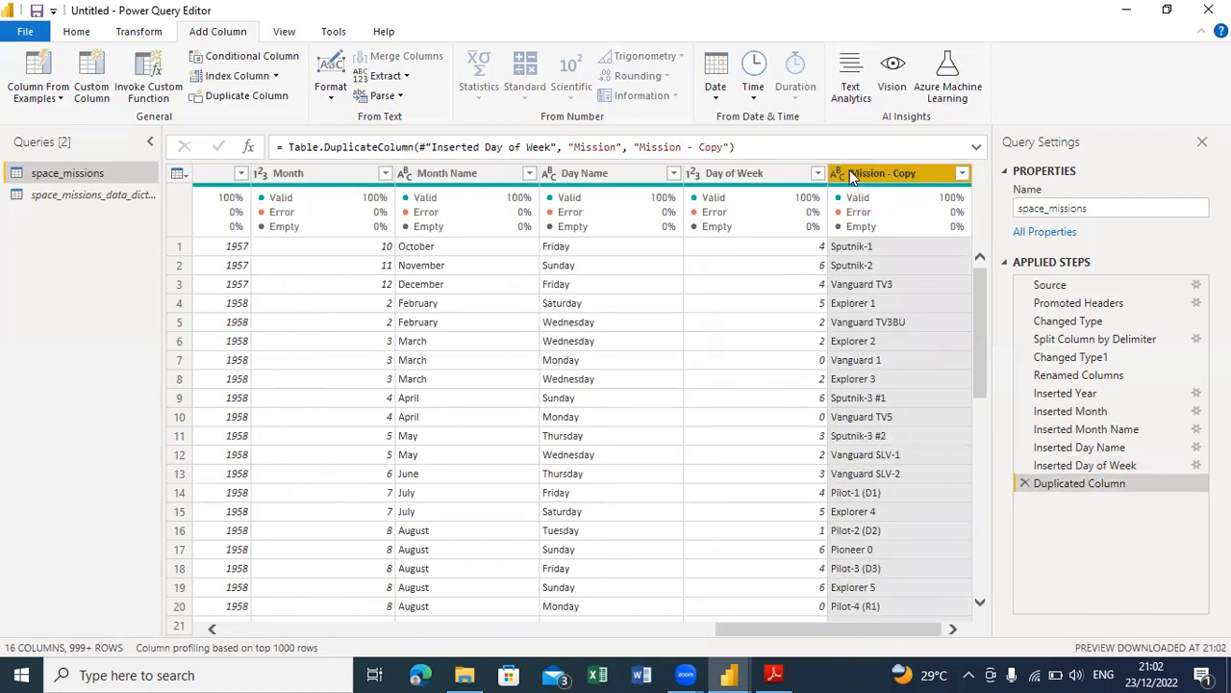
pyautogui.rightClick(856, 173)
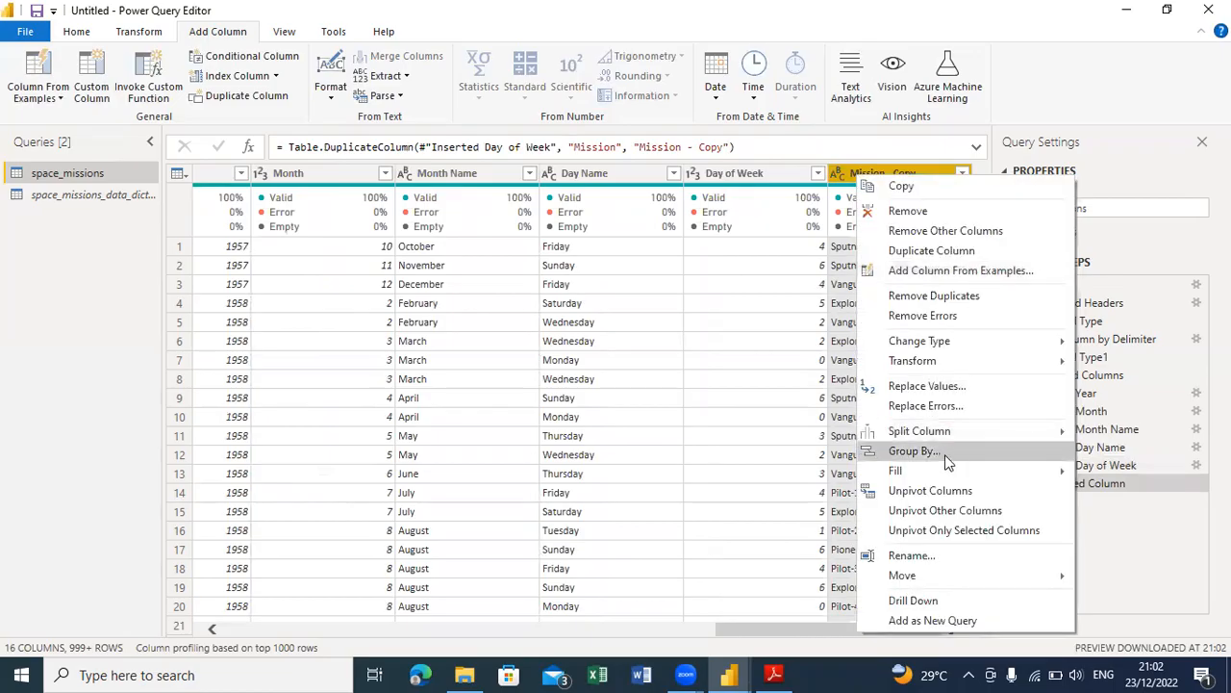
pyautogui.moveTo(944, 440)
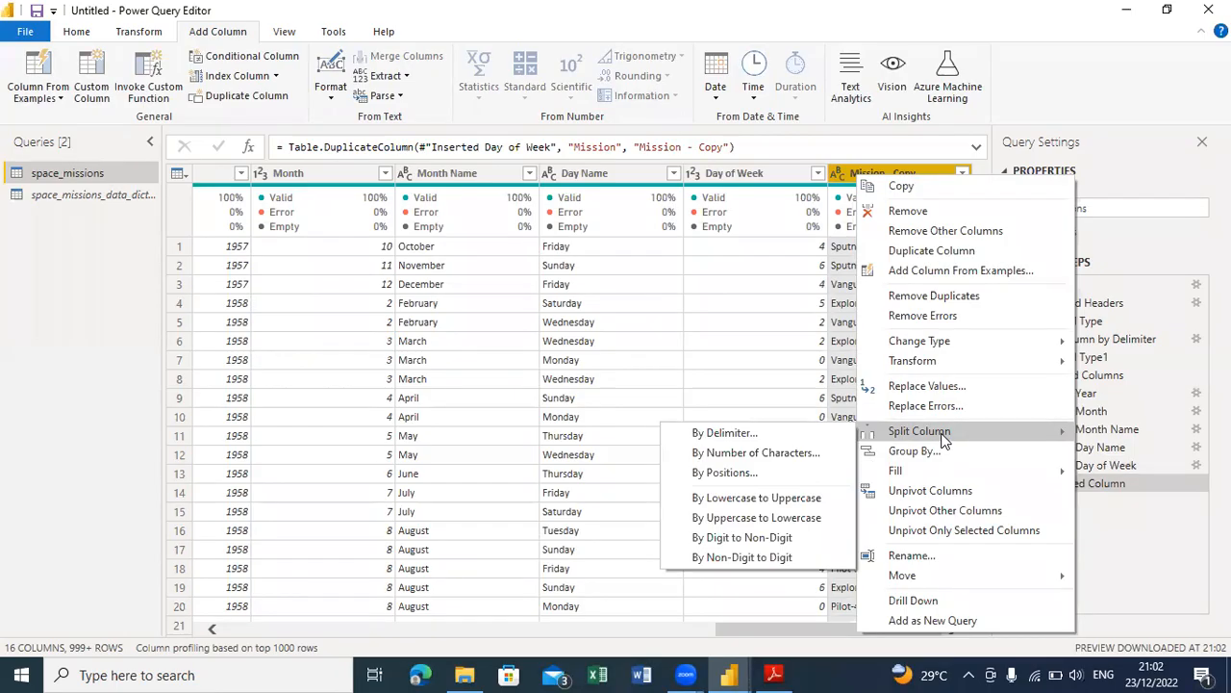
pyautogui.click(761, 435)
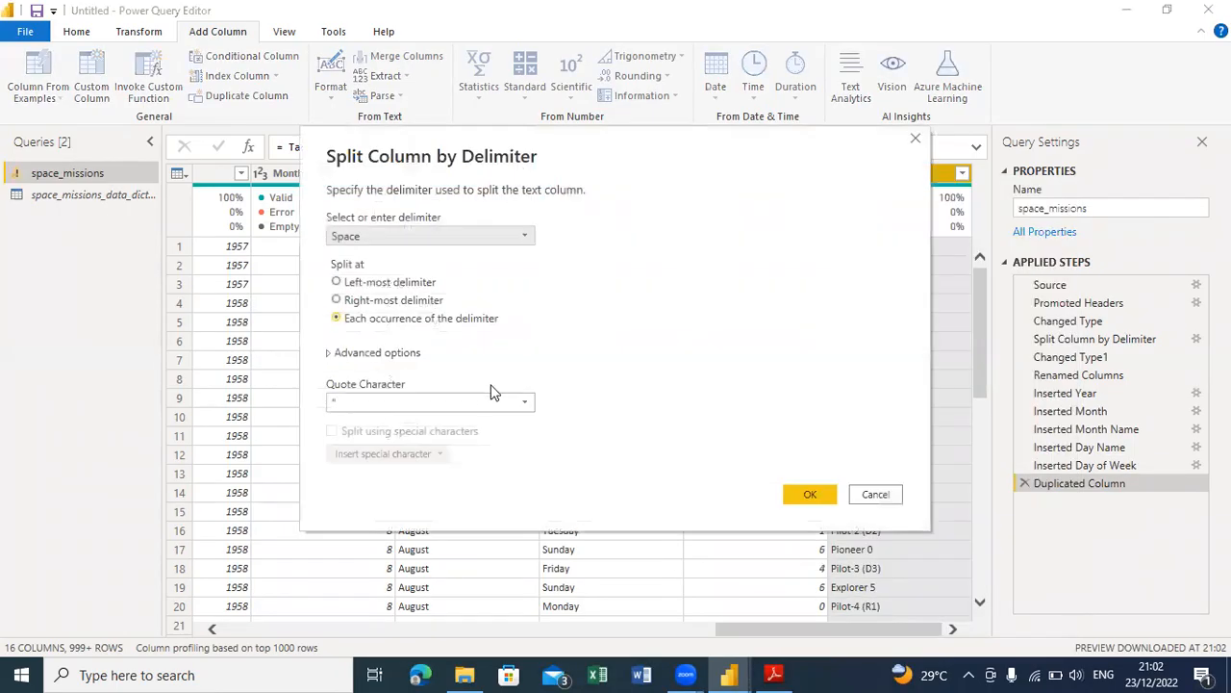
pyautogui.click(912, 143)
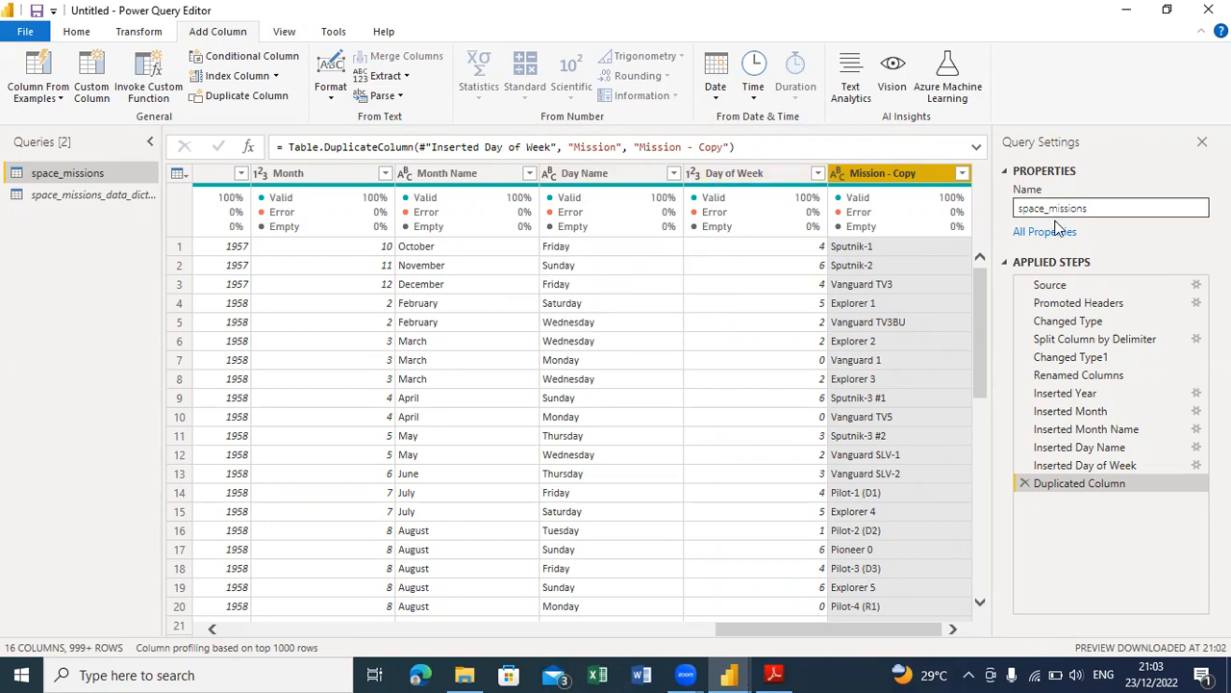
# Step: Replace every space with a hyphen ("-") in the Mission - Copy column
pyautogui.moveTo(978, 285)
pyautogui.mouseDown()
pyautogui.moveTo(991, 433)
pyautogui.moveTo(972, 296)
pyautogui.mouseUp()
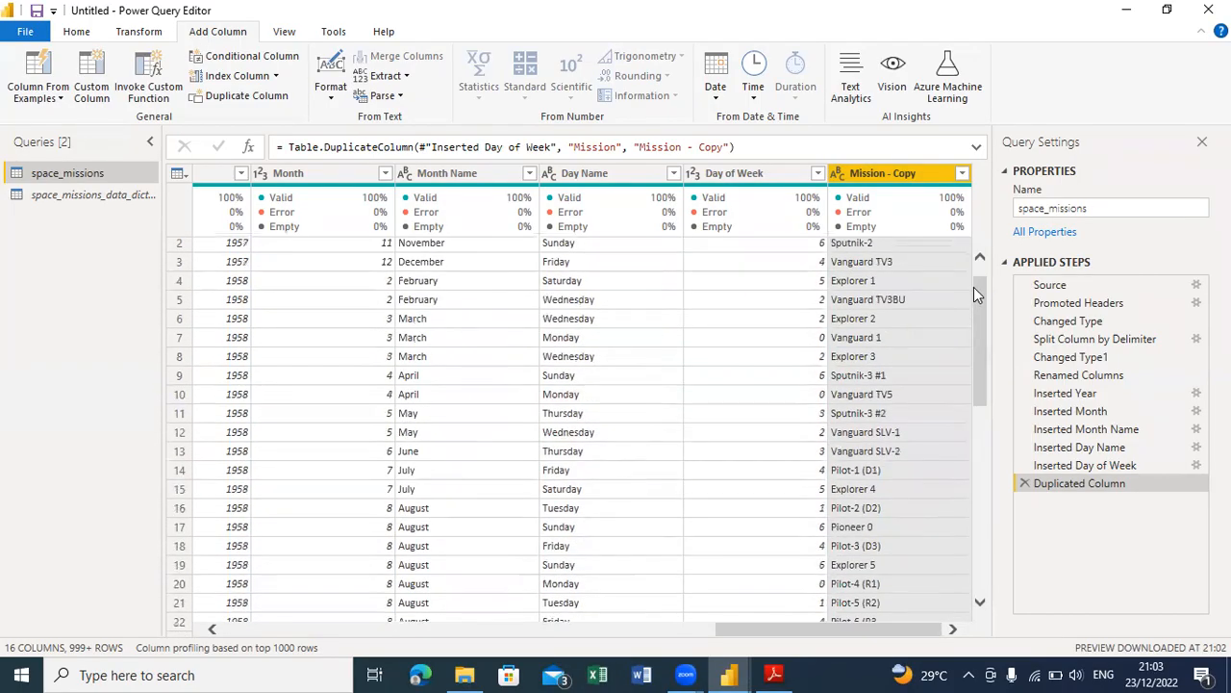
pyautogui.moveTo(978, 294); pyautogui.dragTo(978, 226)
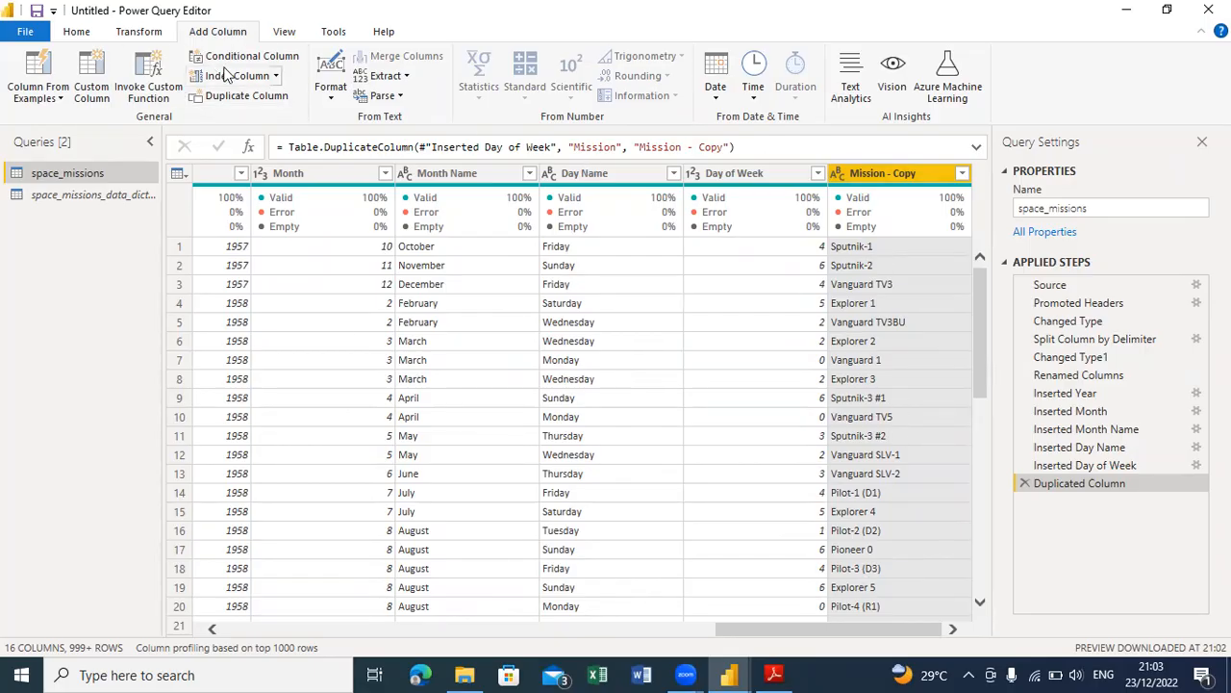
pyautogui.click(142, 32)
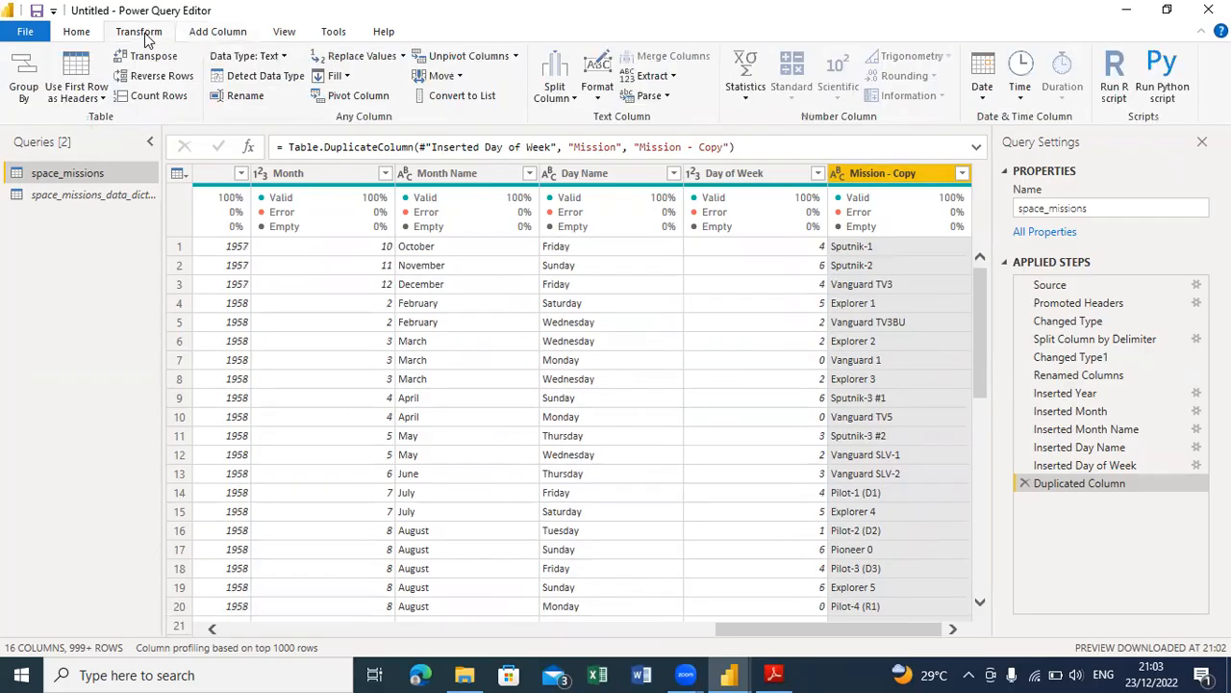
pyautogui.click(362, 58)
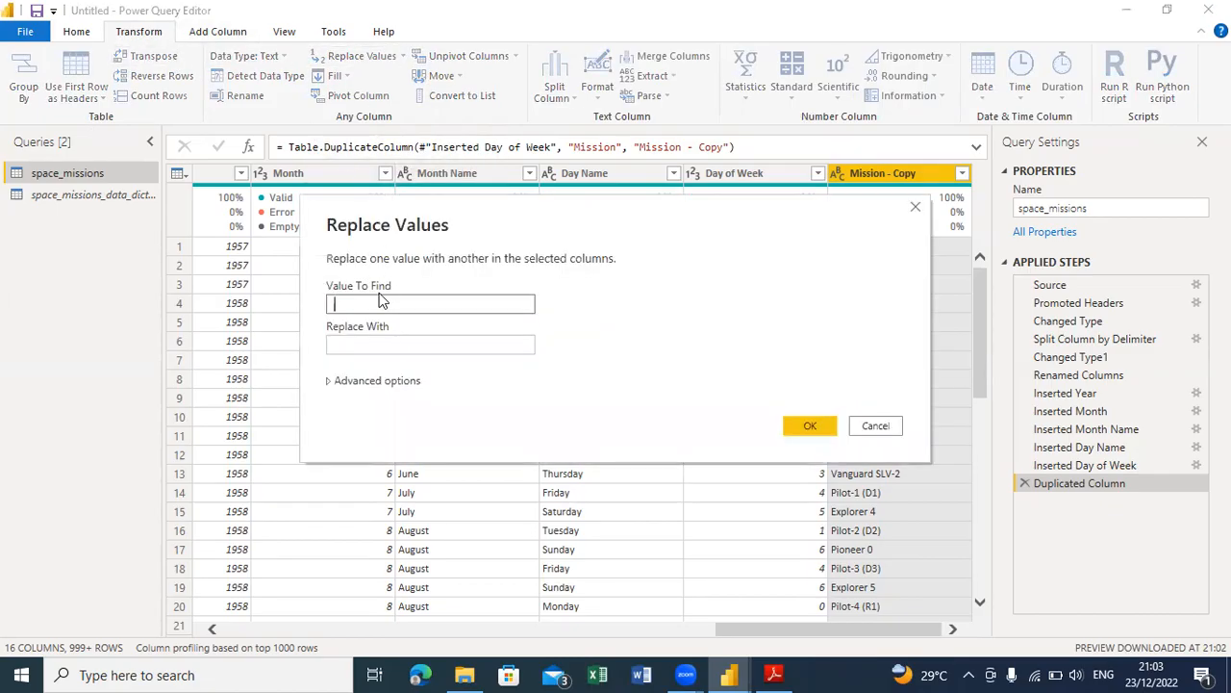
pyautogui.click(357, 349)
pyautogui.click(355, 348)
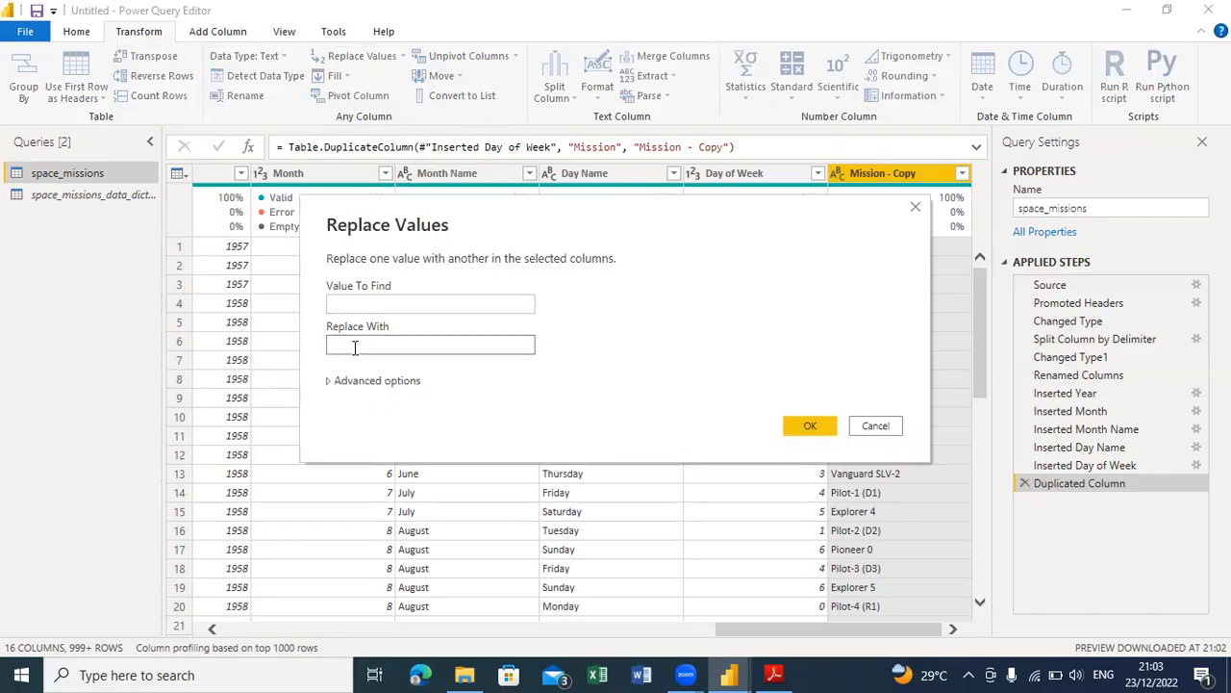
pyautogui.write('-')
pyautogui.click(808, 427)
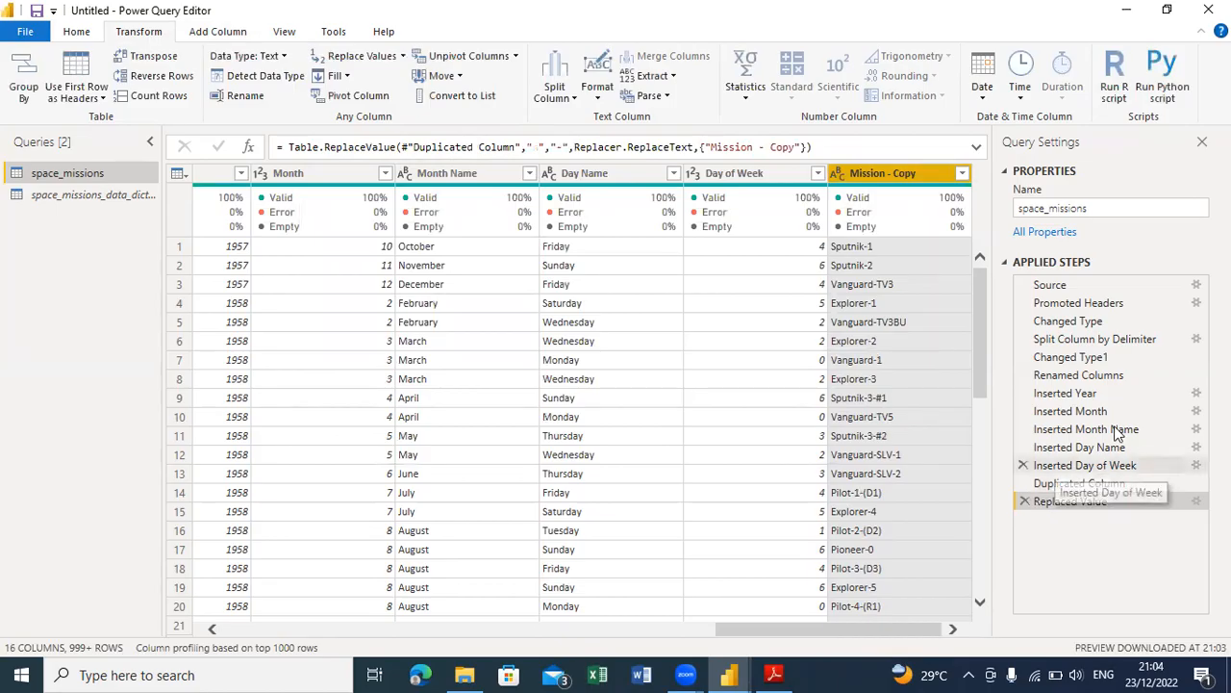
# Step: Examine the Mission - Copy values for garbled characters and compare them with the original Mission column
pyautogui.click(982, 607)
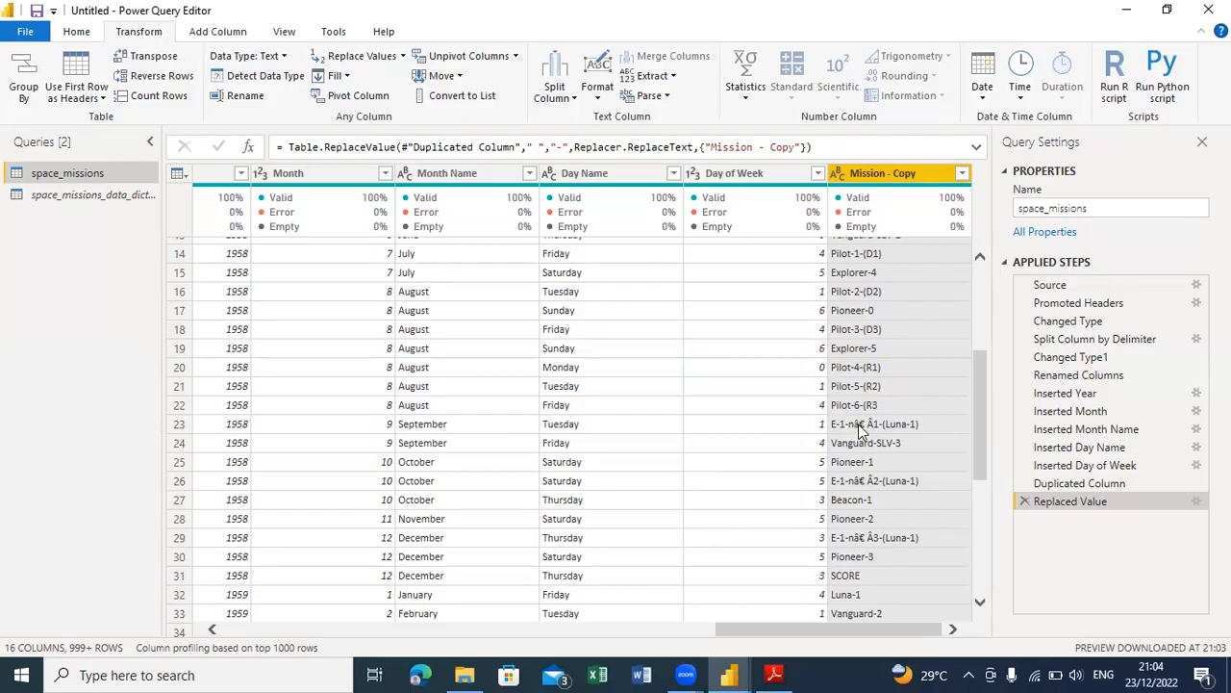
pyautogui.moveTo(775, 629); pyautogui.dragTo(561, 630)
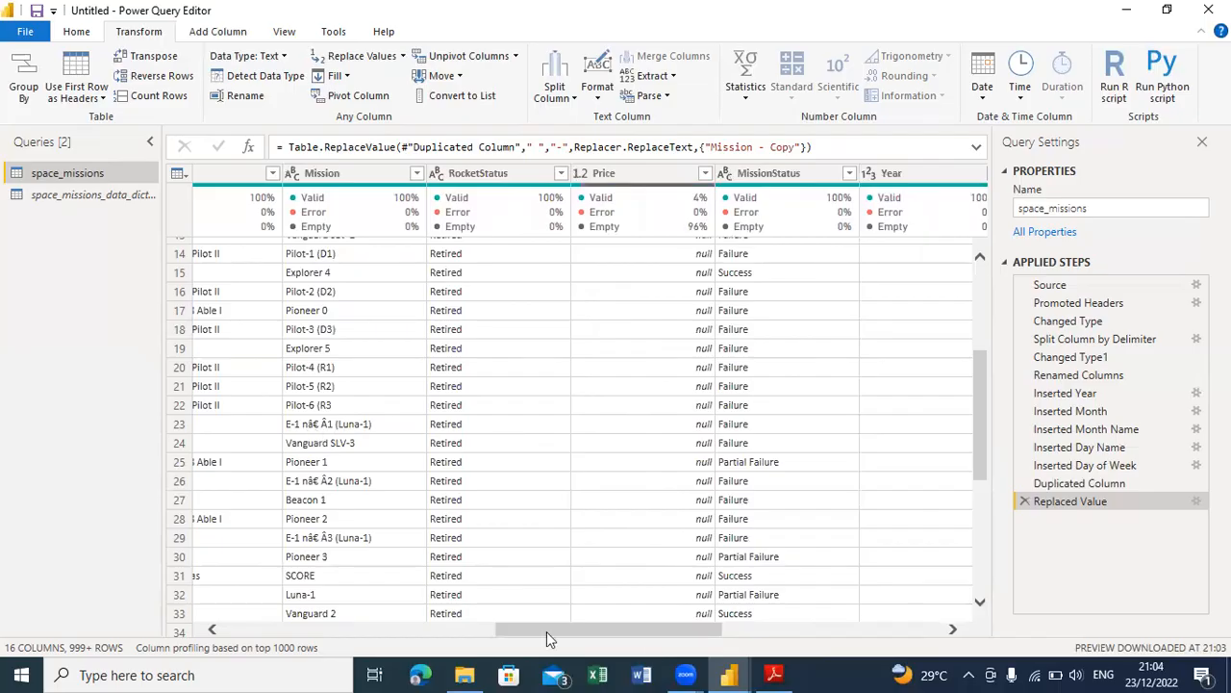
pyautogui.moveTo(622, 630); pyautogui.dragTo(910, 640)
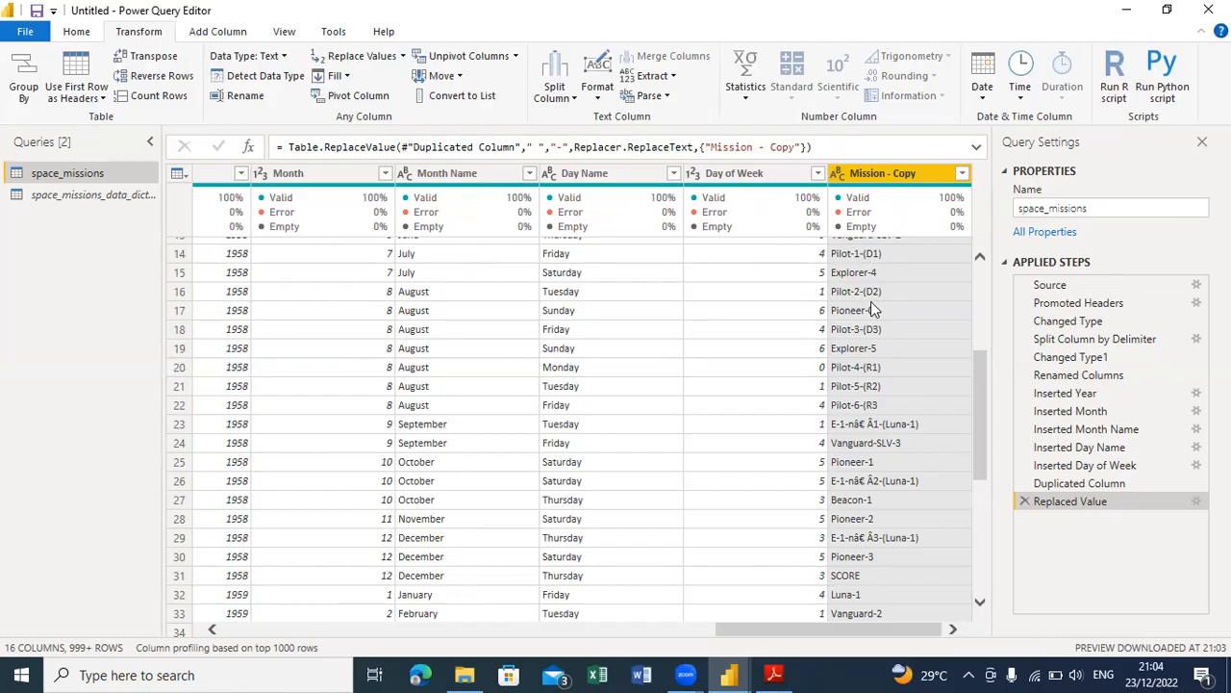
pyautogui.click(859, 428)
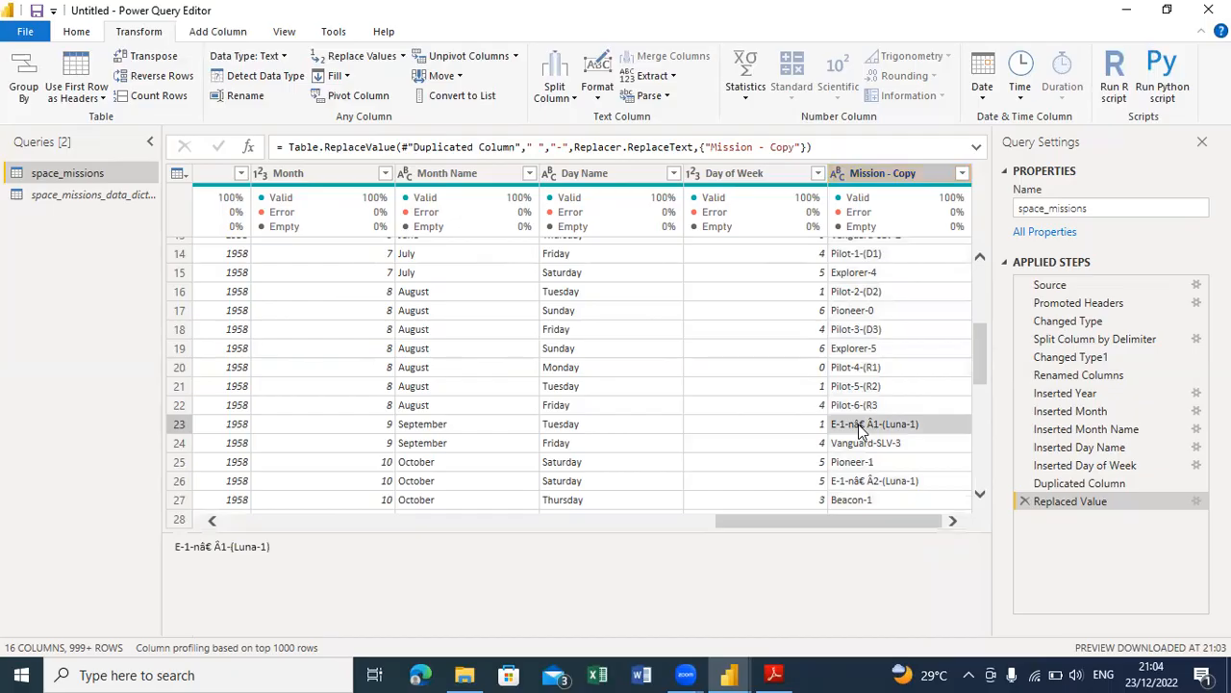
pyautogui.press('Down')
pyautogui.press('Down')
pyautogui.press('Down')
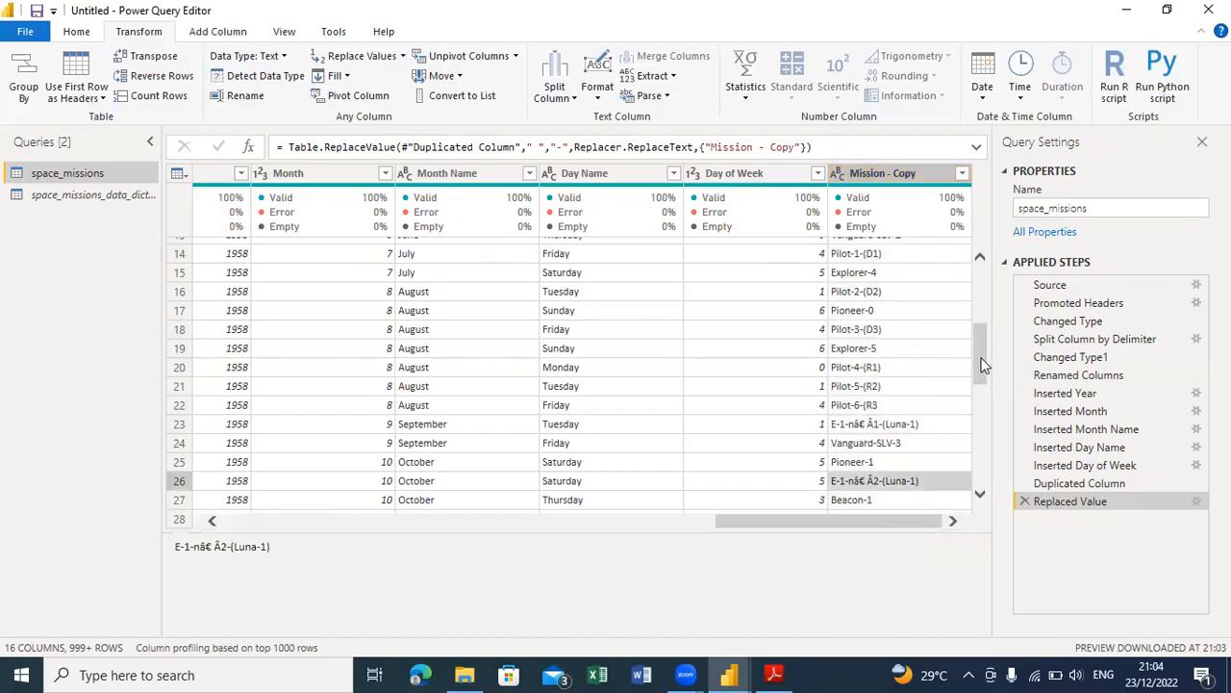
pyautogui.moveTo(978, 357); pyautogui.dragTo(984, 429)
pyautogui.scroll(-15, 984, 428)
pyautogui.scroll(-1, 984, 434)
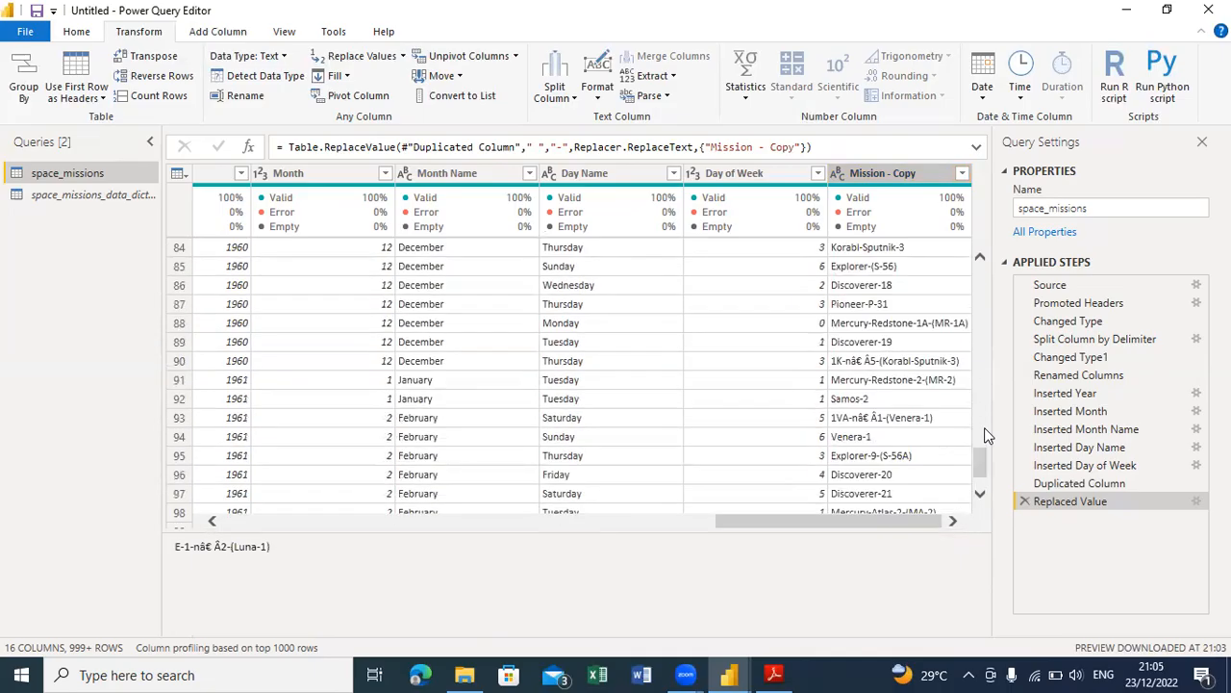
pyautogui.scroll(-20, 985, 435)
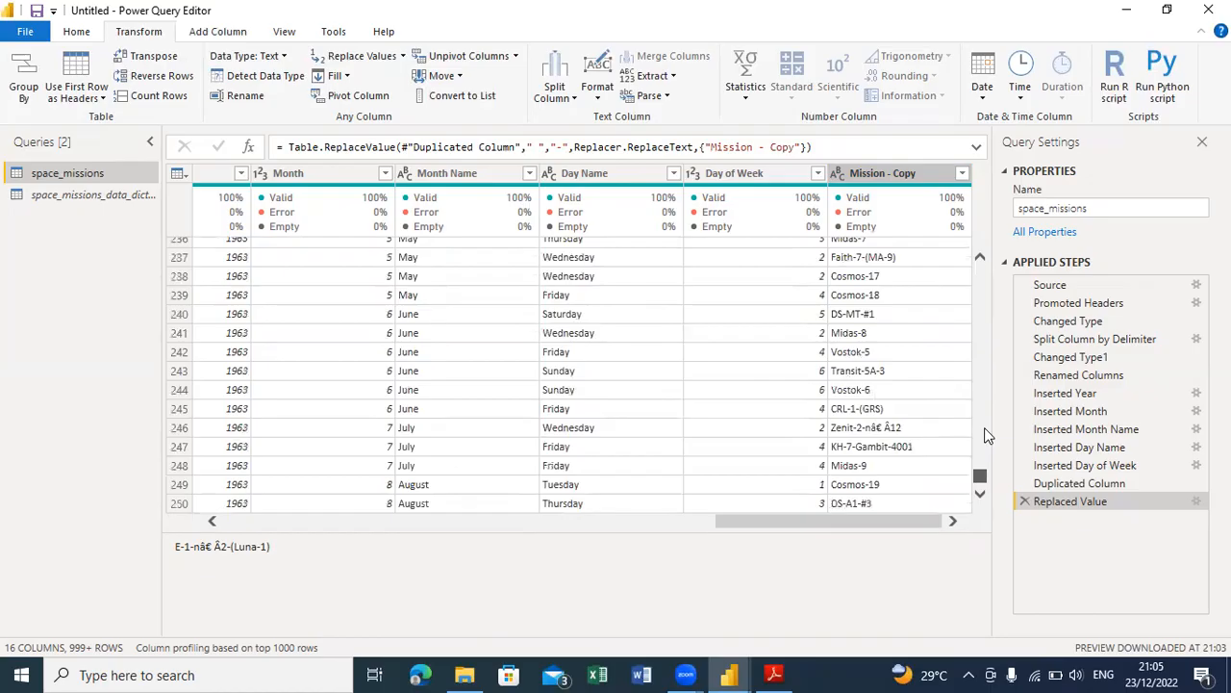
pyautogui.scroll(20, 984, 435)
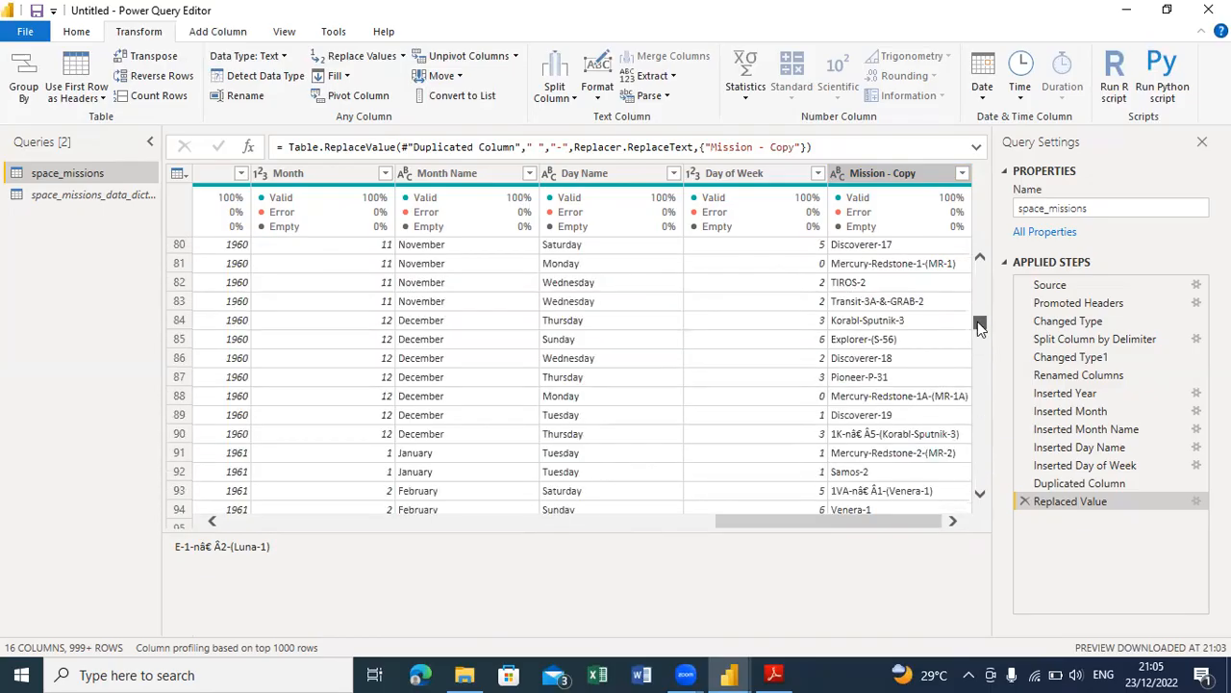
pyautogui.moveTo(978, 326); pyautogui.dragTo(982, 231)
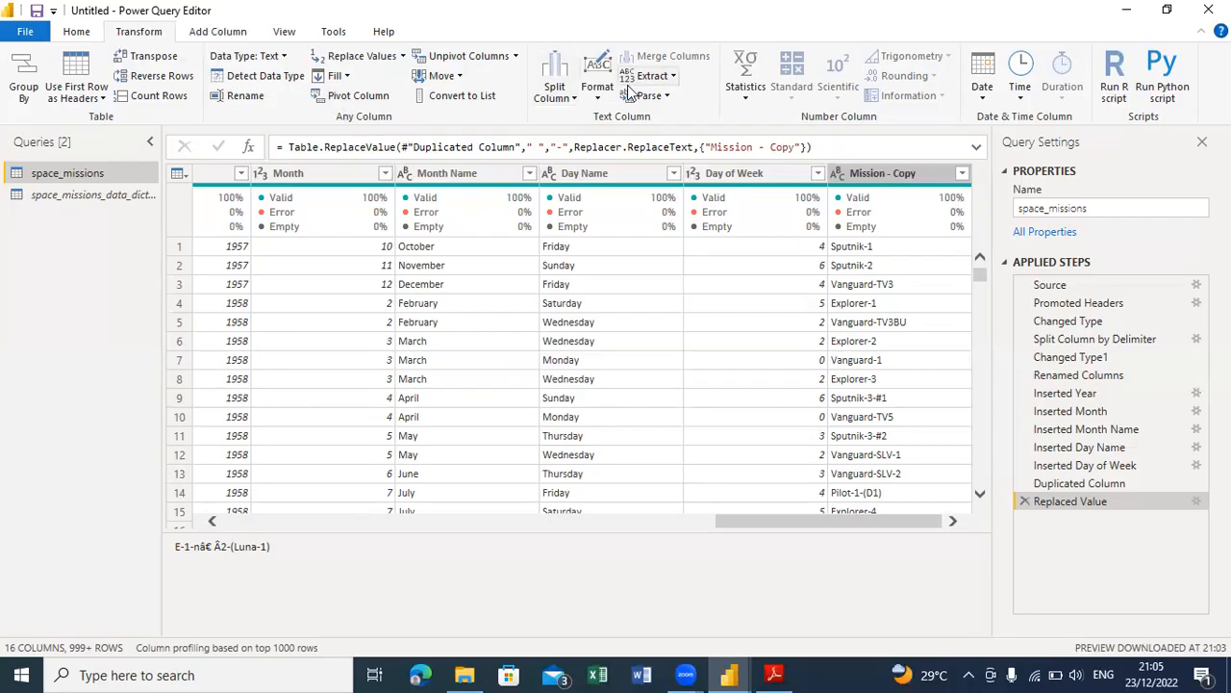
# Step: Split the Mission - Copy column at the right-most "-" delimiter, with the quote character set to None
pyautogui.click(81, 29)
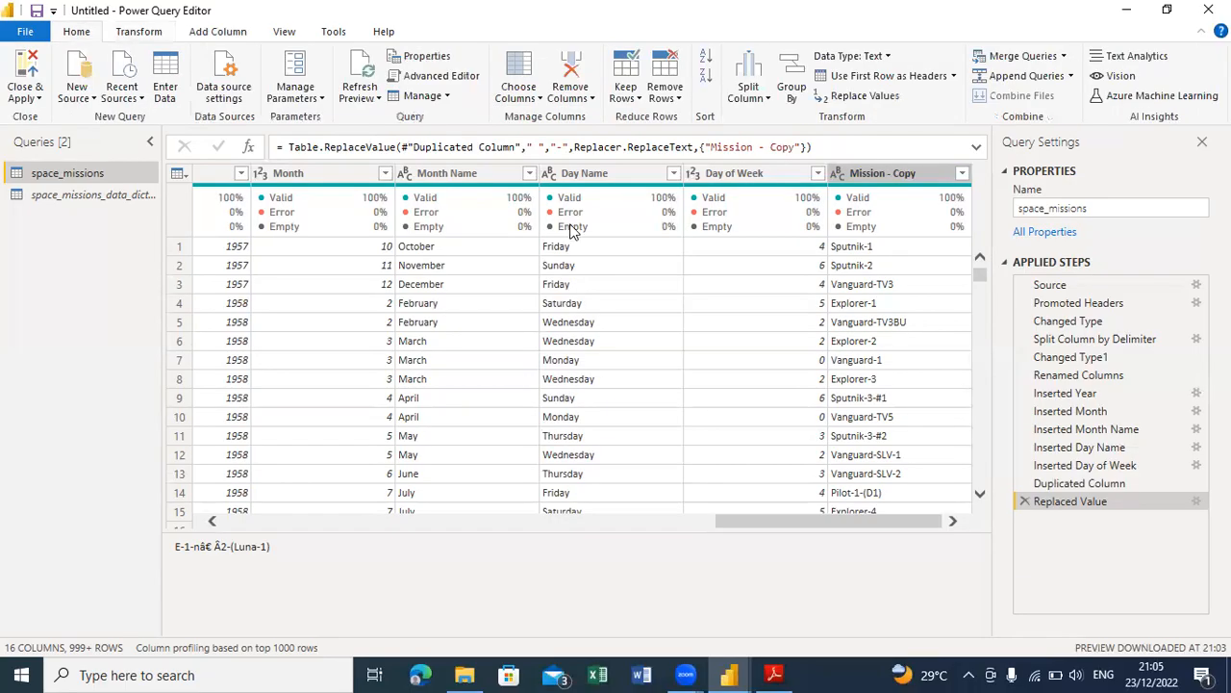
pyautogui.click(871, 174)
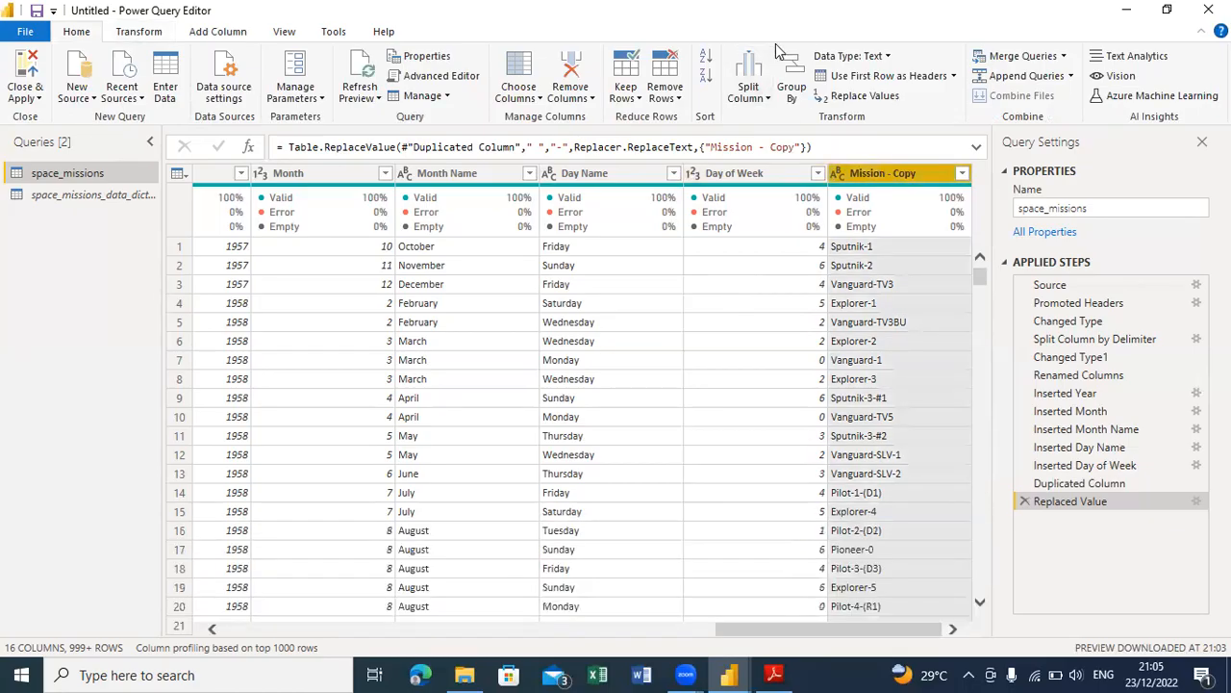
pyautogui.click(760, 92)
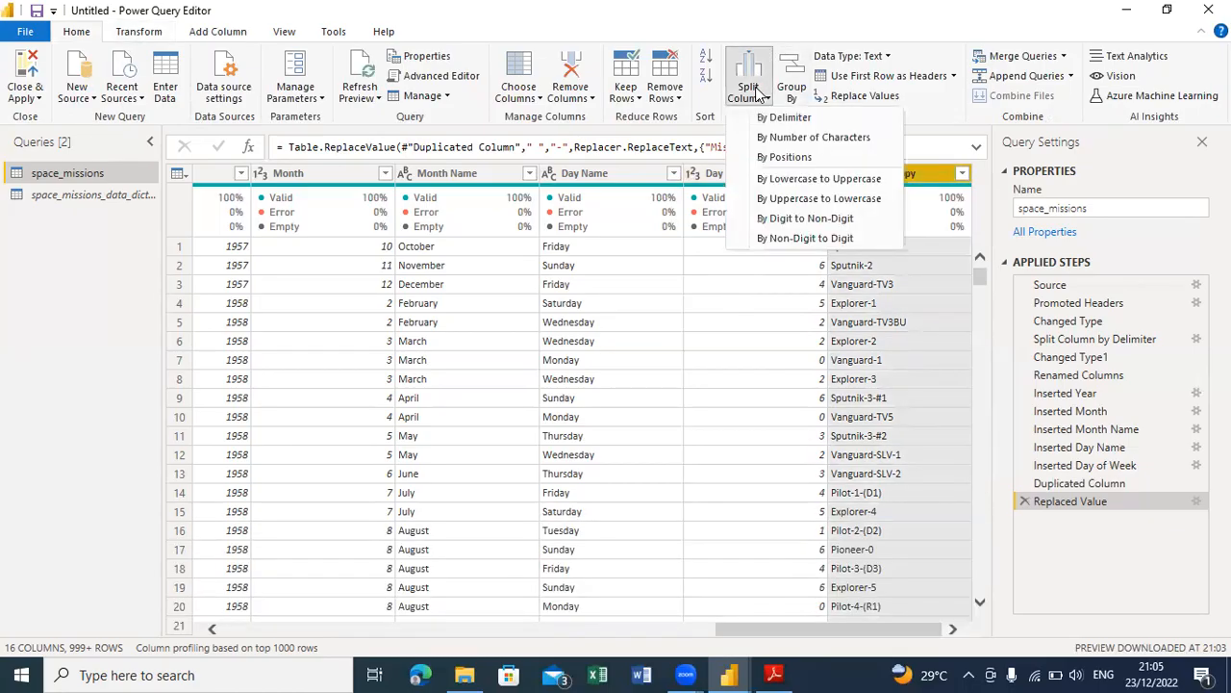
pyautogui.click(796, 123)
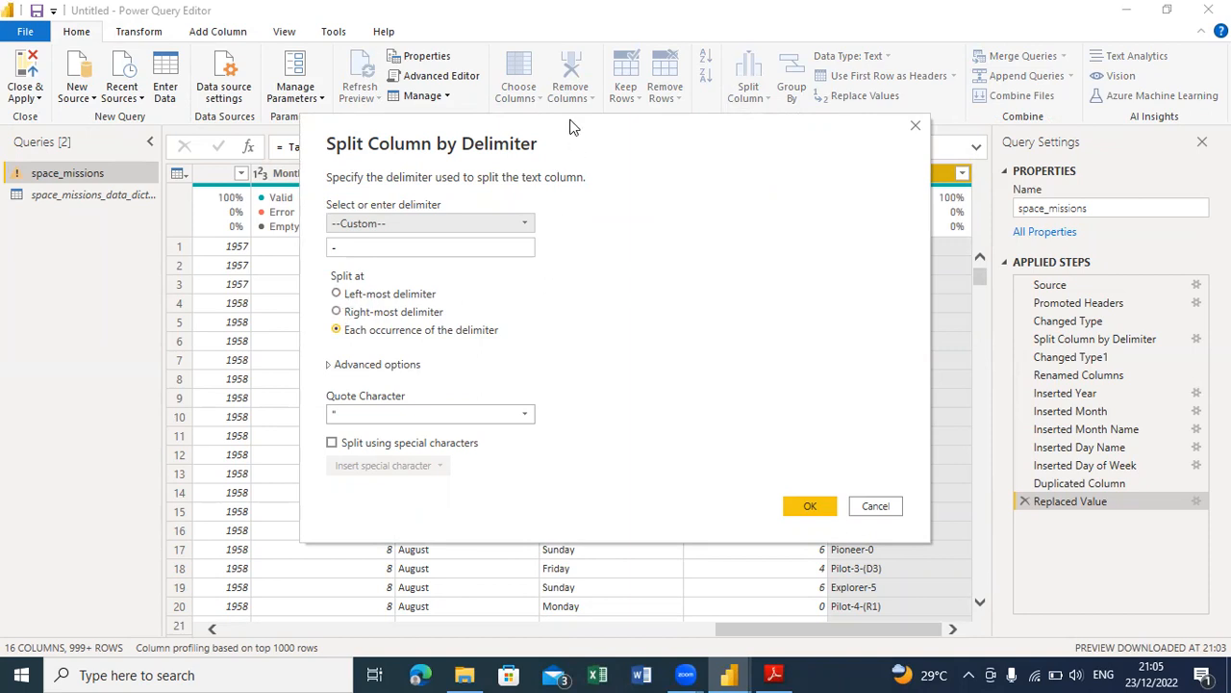
pyautogui.moveTo(373, 120); pyautogui.dragTo(171, 107)
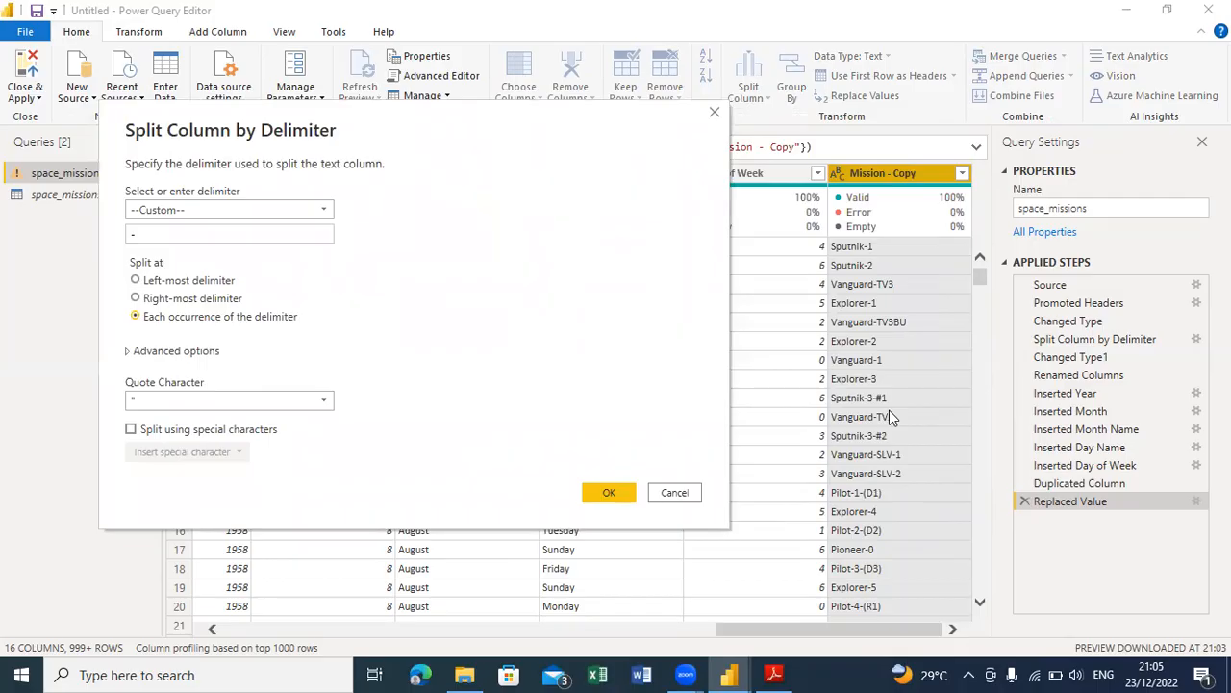
pyautogui.click(161, 301)
pyautogui.moveTo(523, 114); pyautogui.dragTo(530, 48)
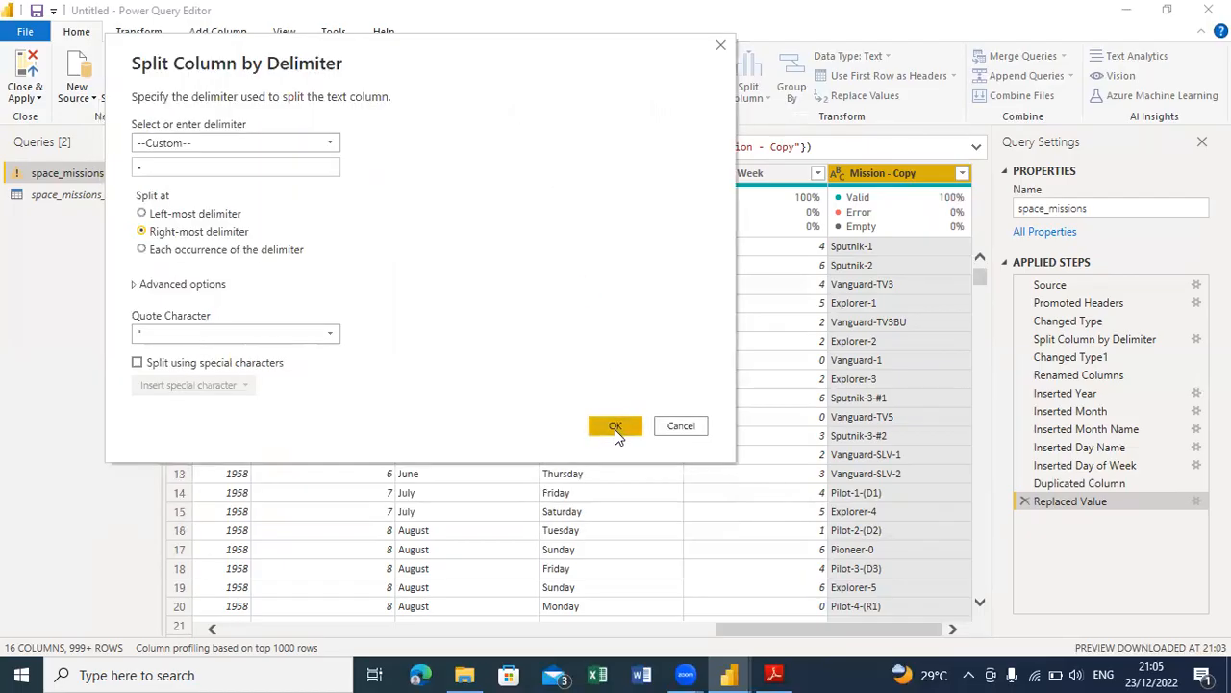
pyautogui.click(332, 337)
pyautogui.click(284, 355)
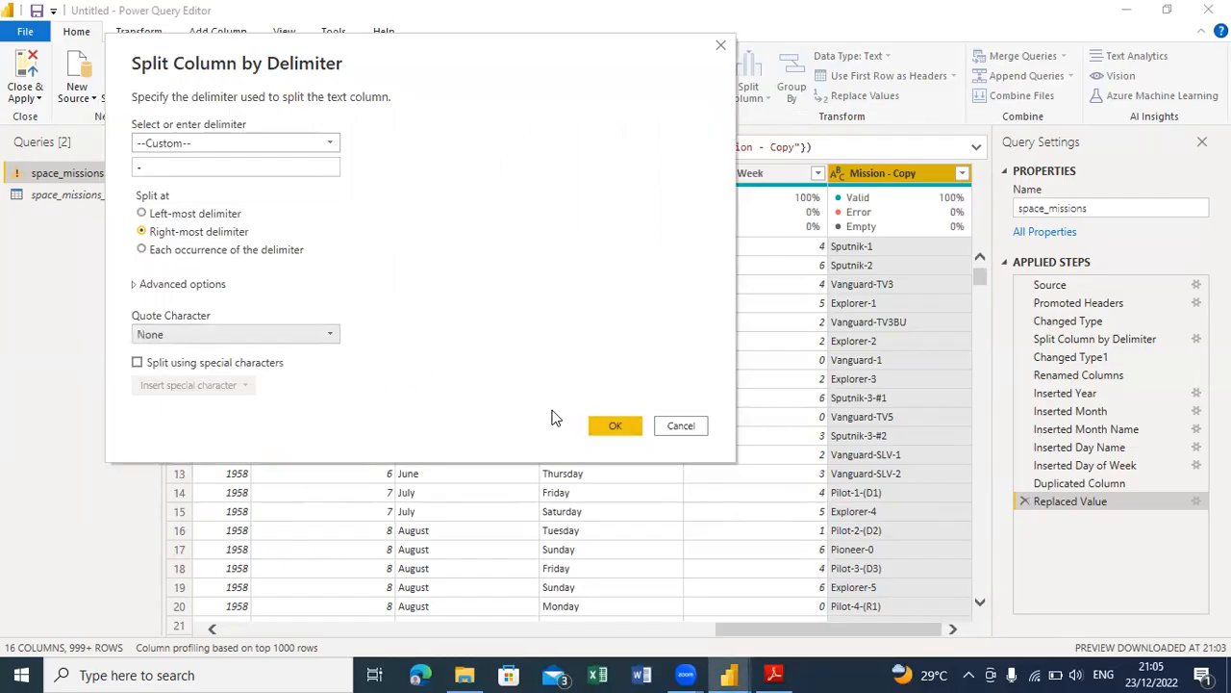
pyautogui.click(615, 425)
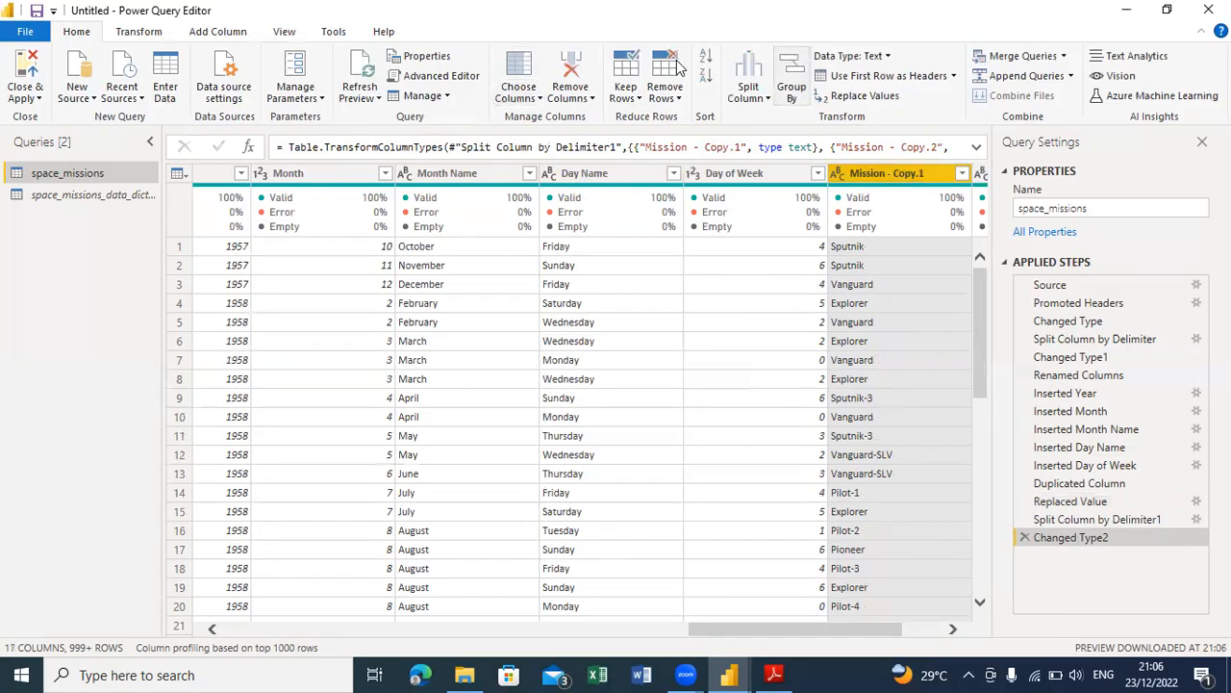
# Step: Split the Mission - Copy.1 column at its right-most "-" delimiter, with the quote character set to None
pyautogui.click(749, 75)
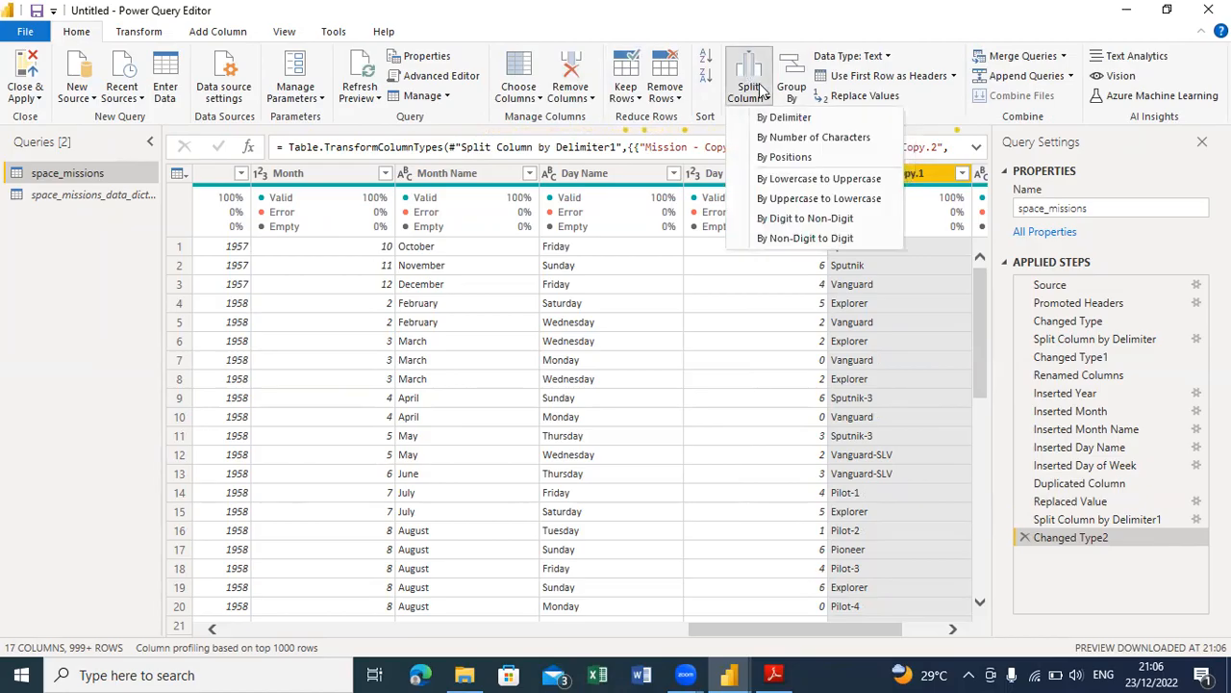
pyautogui.click(784, 120)
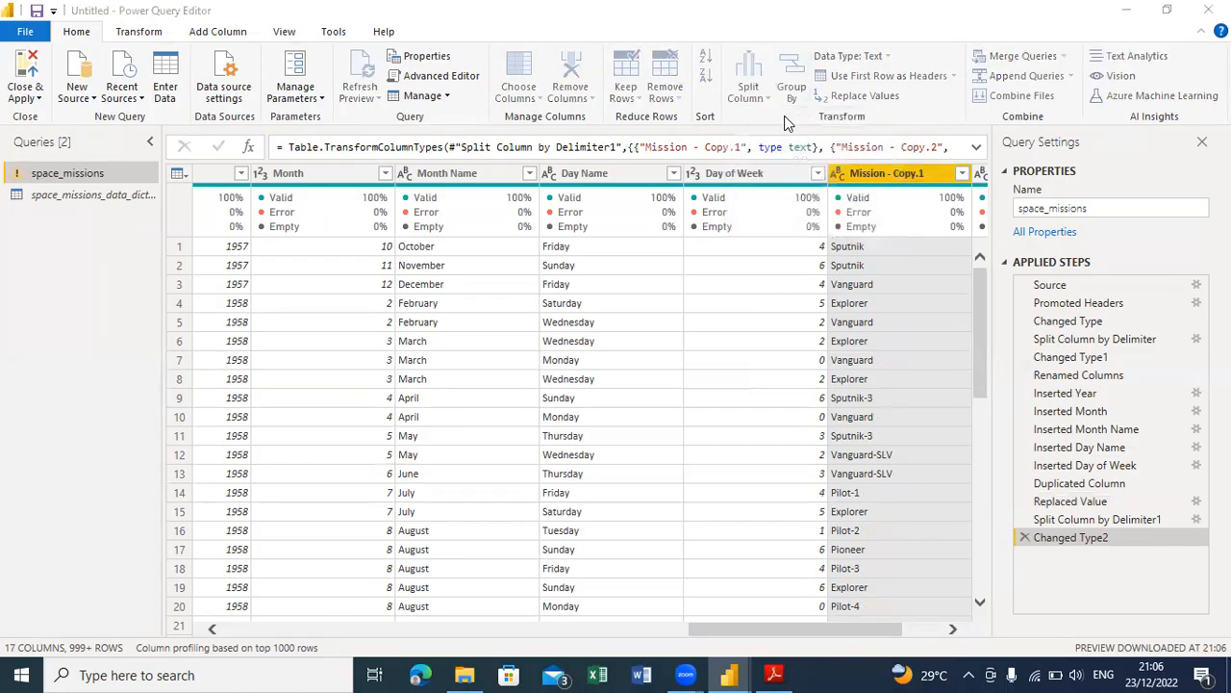
pyautogui.click(406, 314)
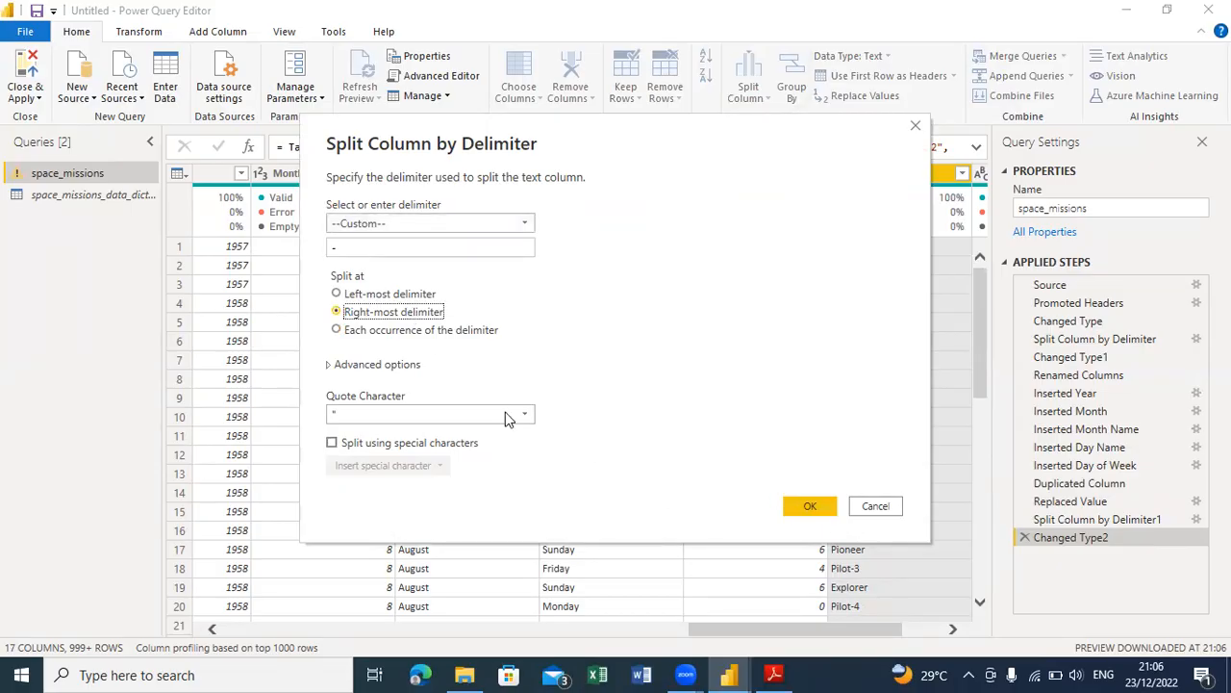
pyautogui.click(507, 415)
pyautogui.click(442, 437)
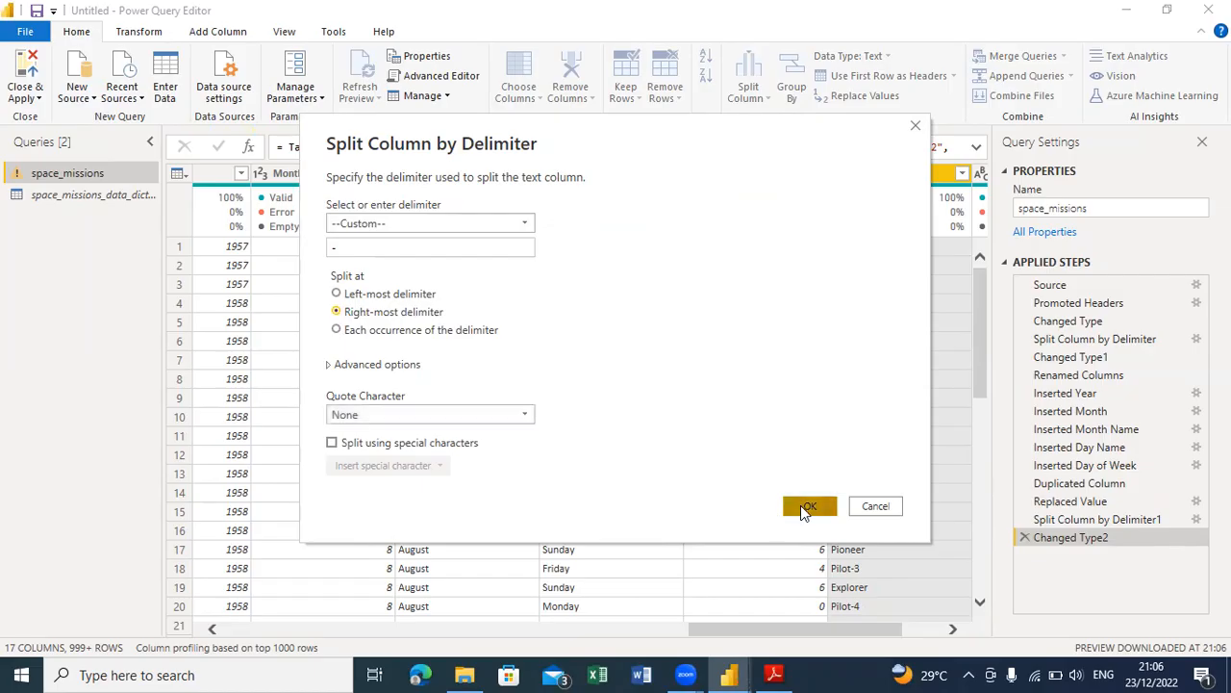
pyautogui.click(806, 506)
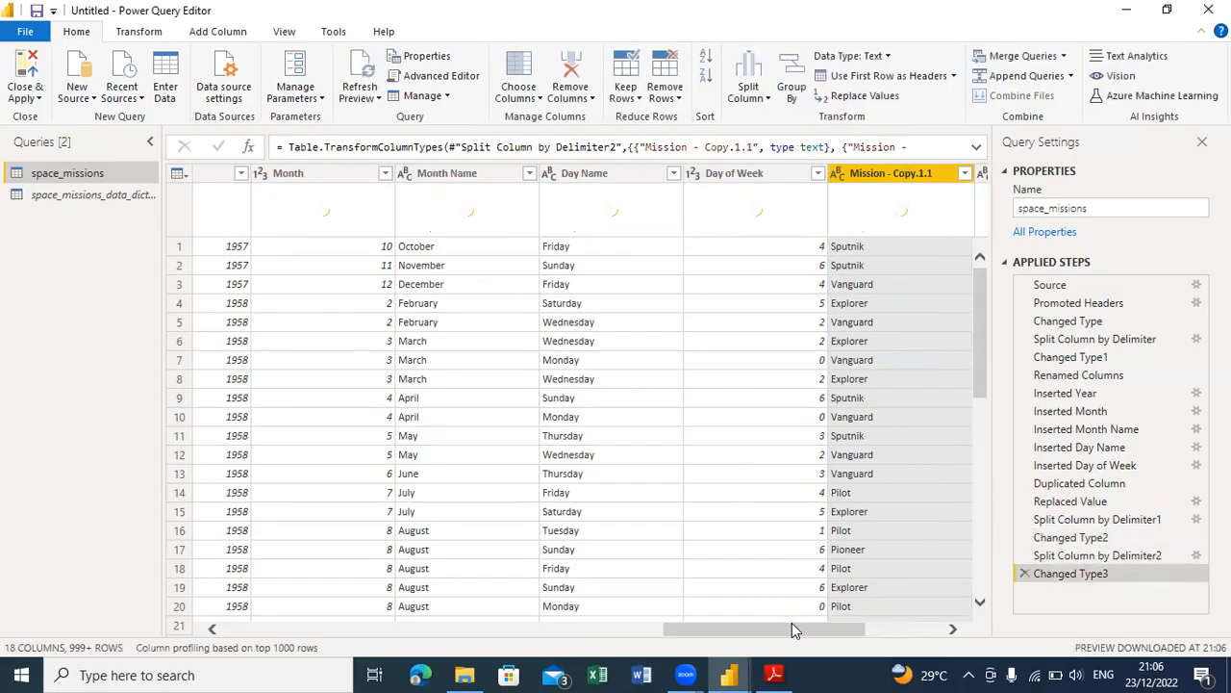
# Step: Remove the leftover split columns Mission - Copy.1.2 and Mission - Copy.2
pyautogui.moveTo(794, 629); pyautogui.dragTo(881, 616)
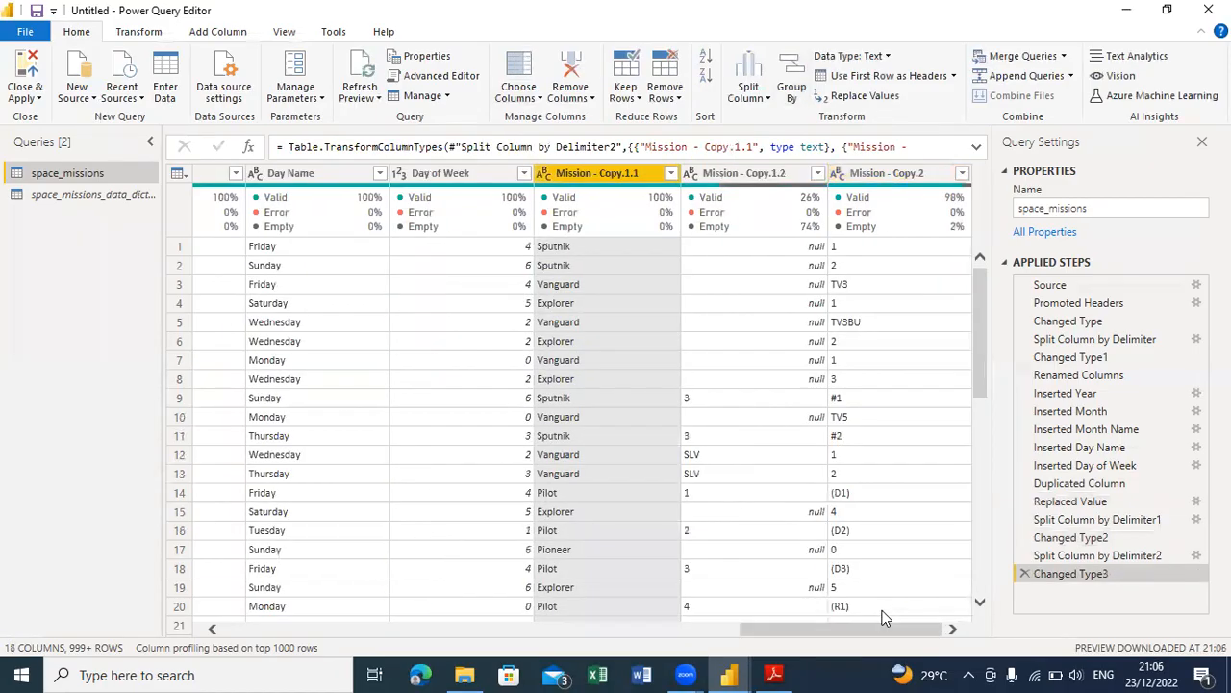
pyautogui.click(750, 175)
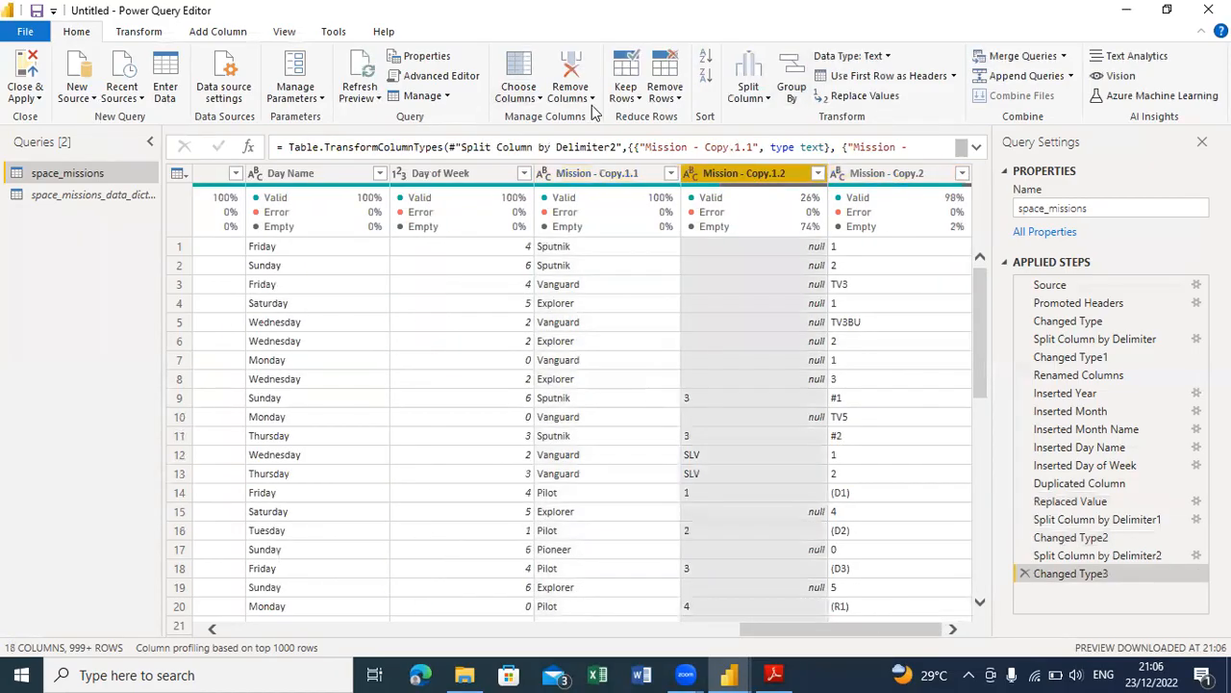
pyautogui.click(568, 67)
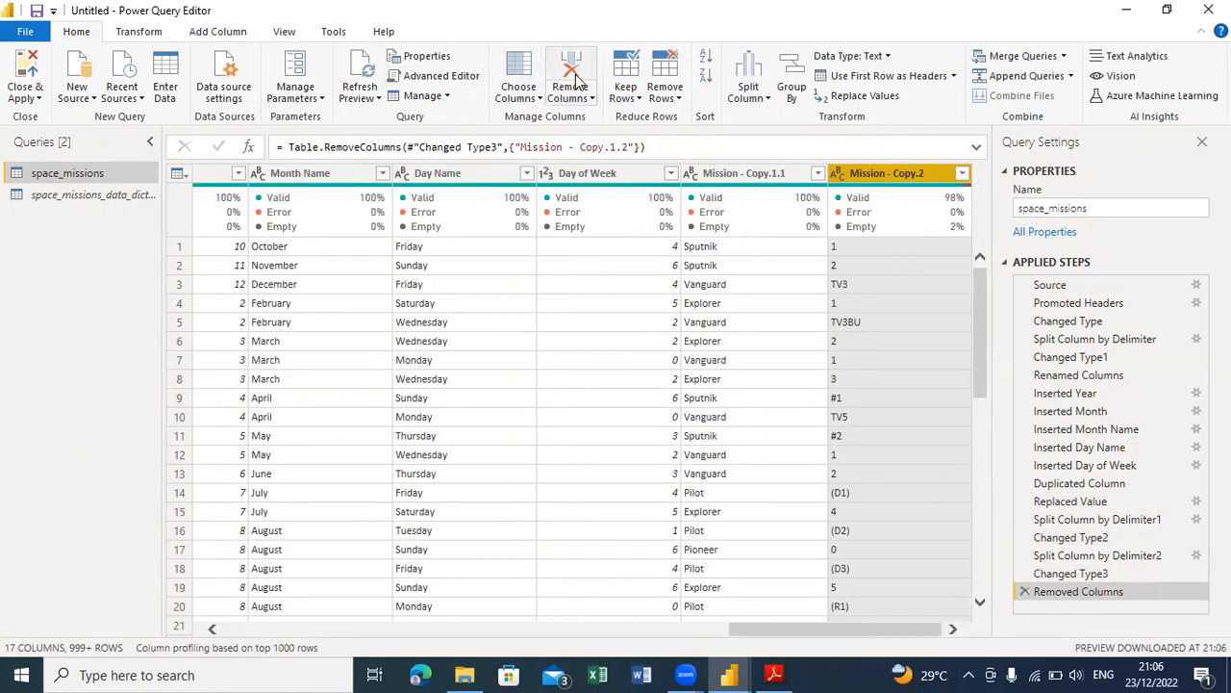
pyautogui.click(572, 69)
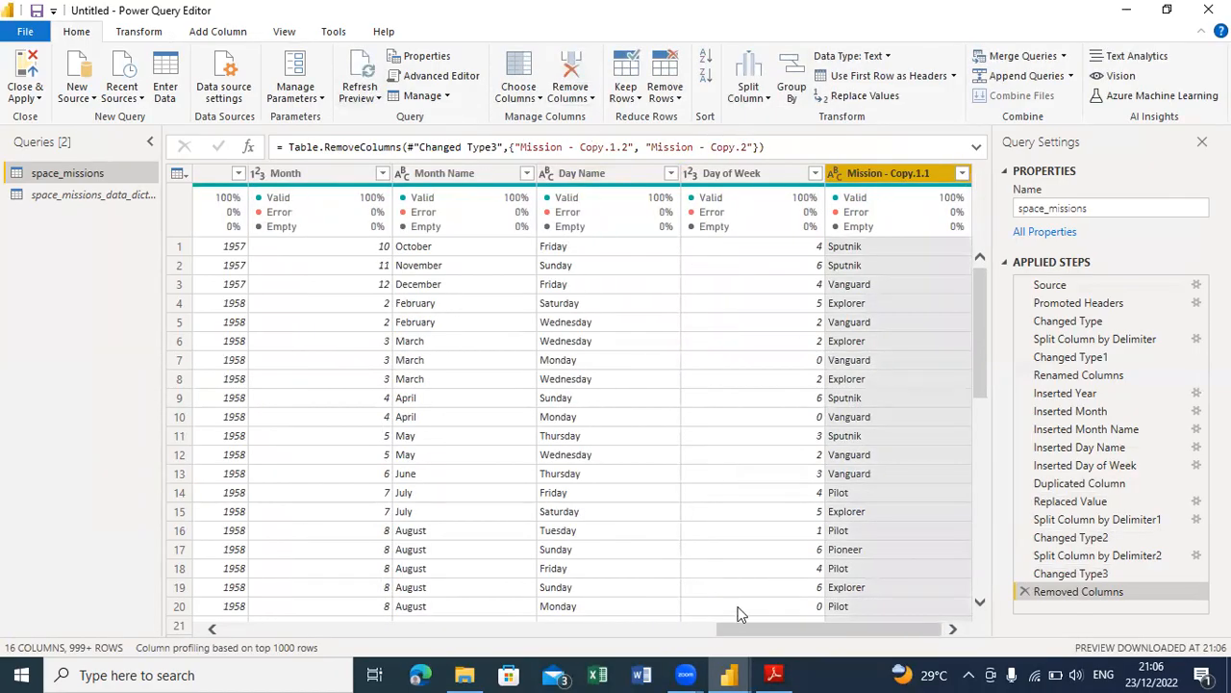
# Step: Compare the reduced Mission - Copy.1.1 names with the original Mission and Rocket column values
pyautogui.moveTo(767, 626); pyautogui.dragTo(836, 626)
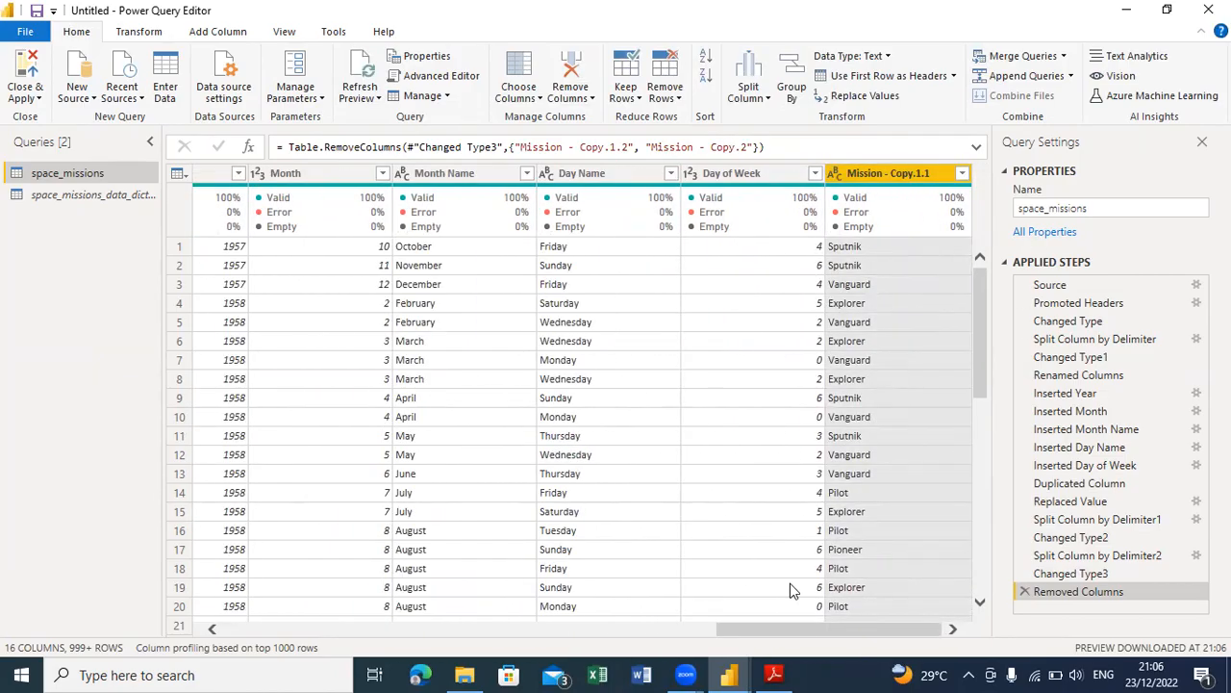
pyautogui.moveTo(767, 637); pyautogui.dragTo(386, 639)
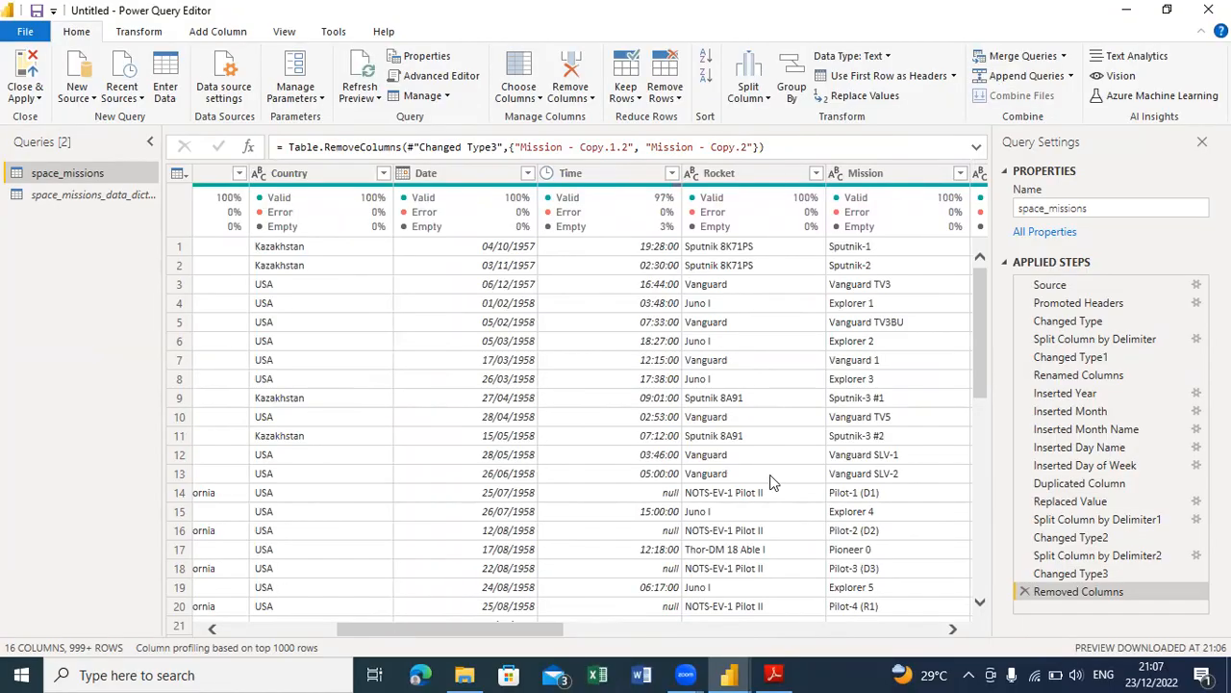
pyautogui.click(889, 173)
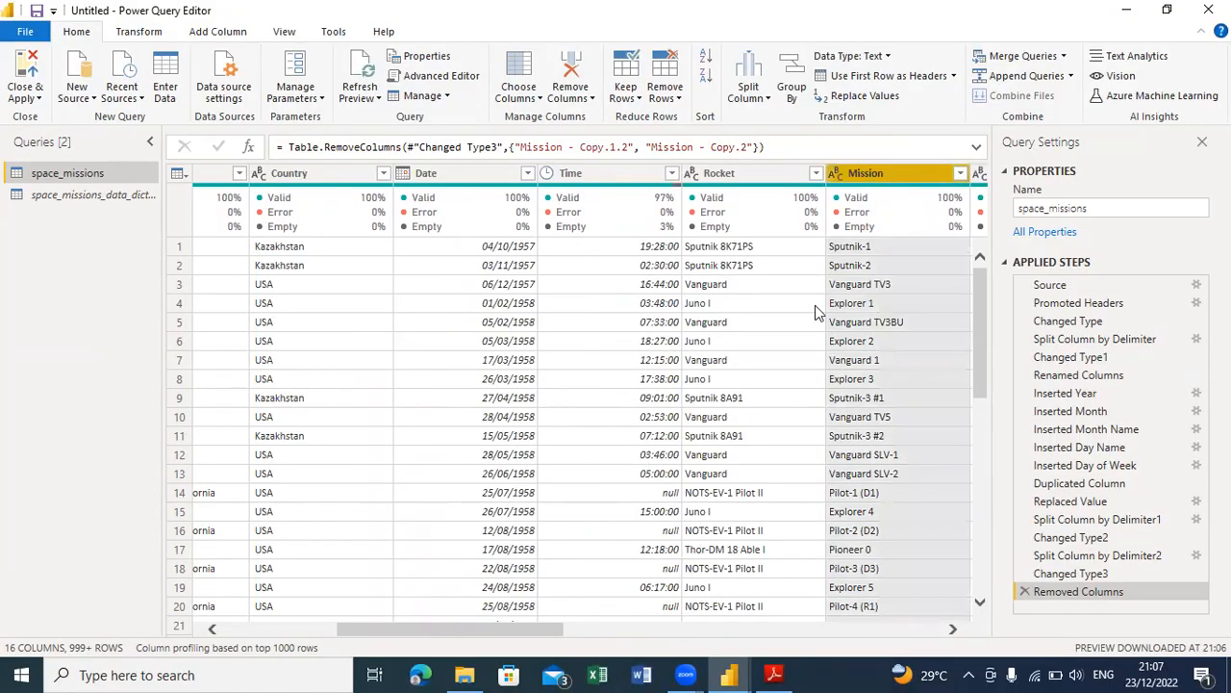
pyautogui.moveTo(494, 633); pyautogui.dragTo(951, 653)
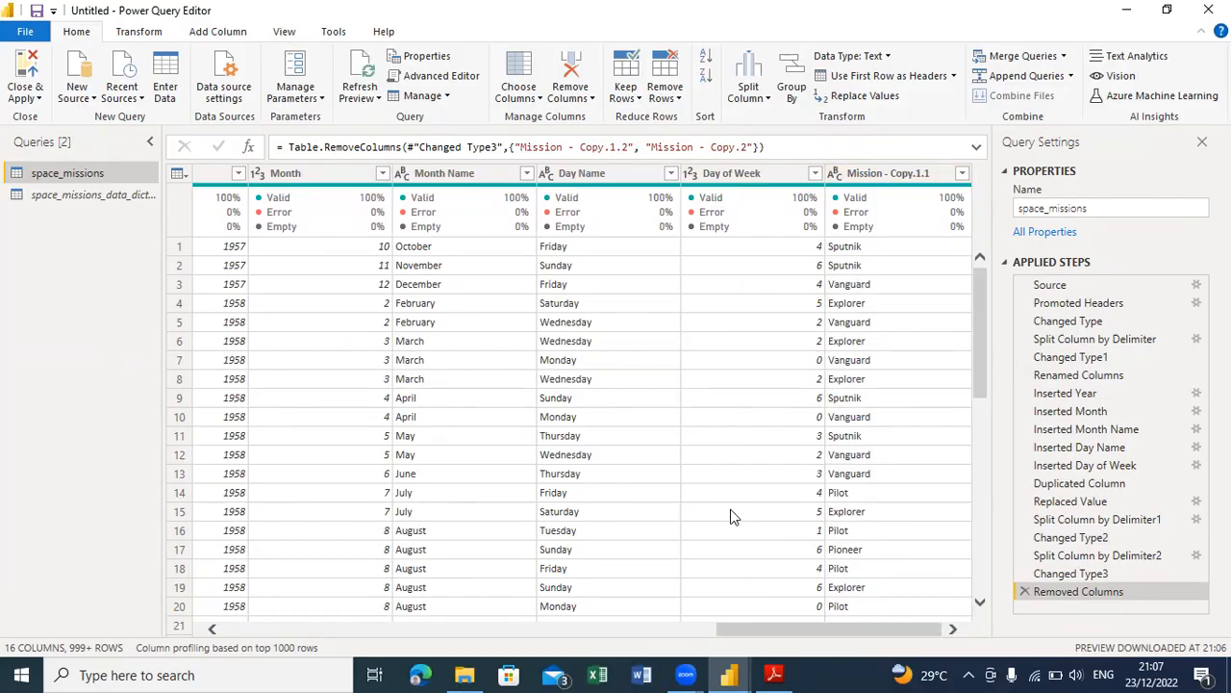
pyautogui.moveTo(780, 626); pyautogui.dragTo(423, 662)
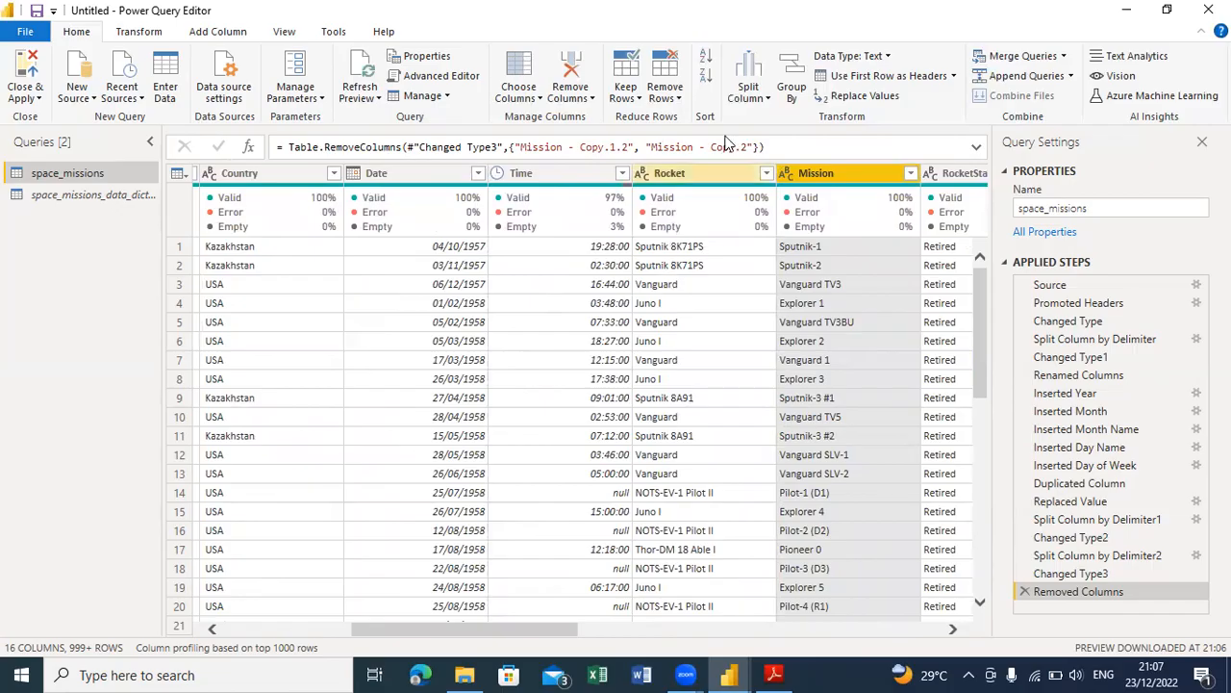
pyautogui.click(720, 174)
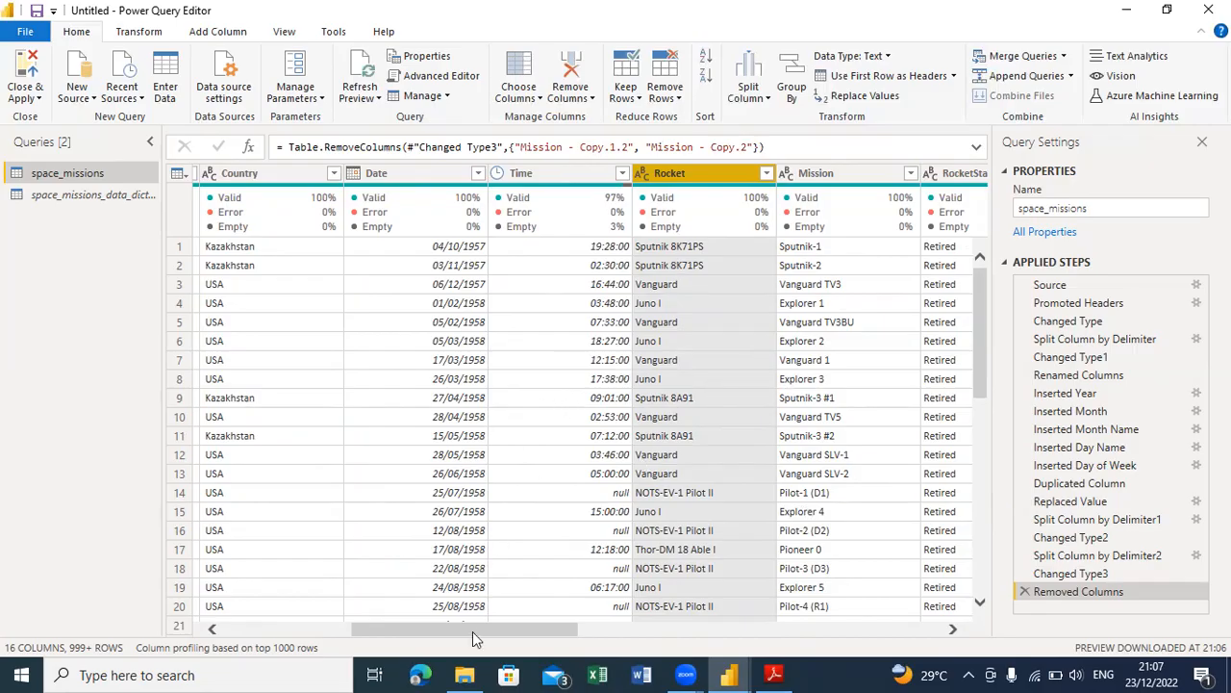
pyautogui.moveTo(473, 633); pyautogui.dragTo(584, 648)
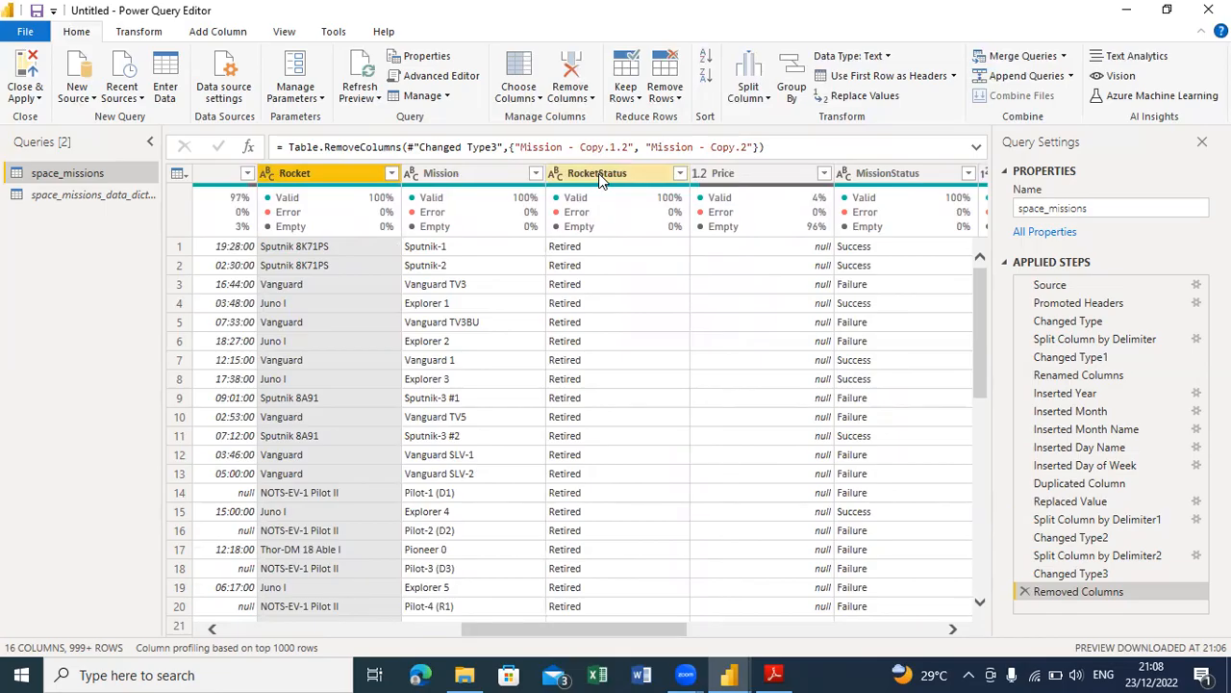
# Step: Inspect the Price column's filter values, first row record and column quality for valid and empty entries
pyautogui.click(772, 178)
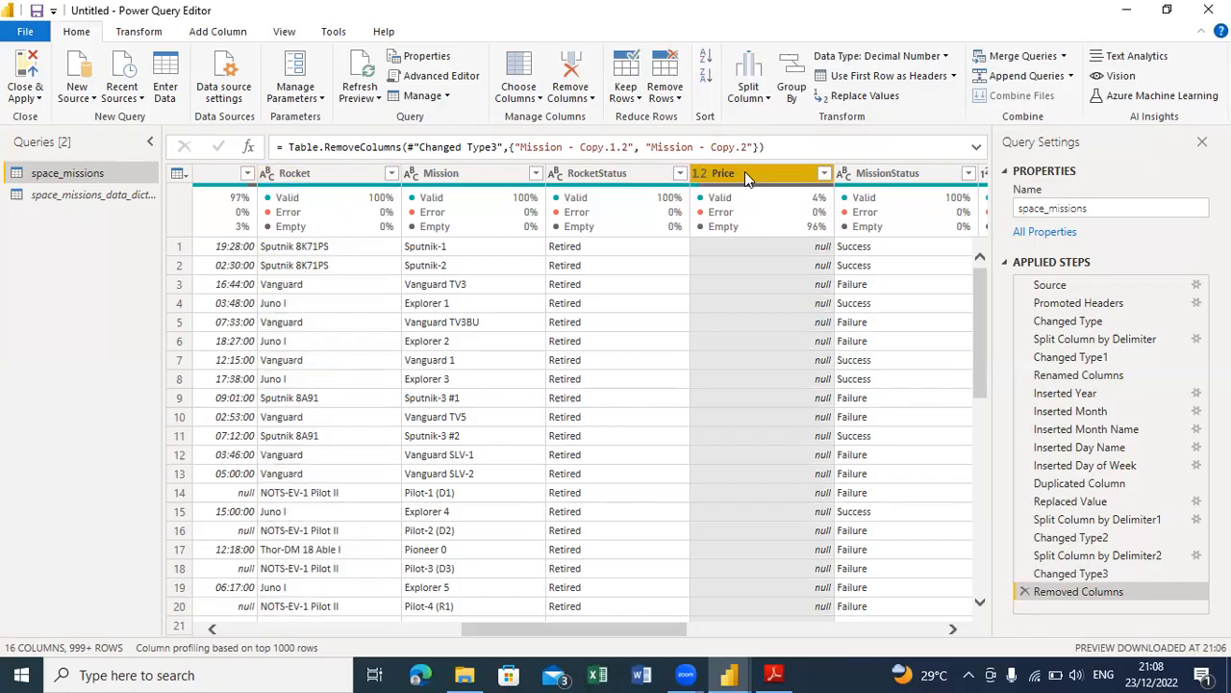
pyautogui.click(824, 175)
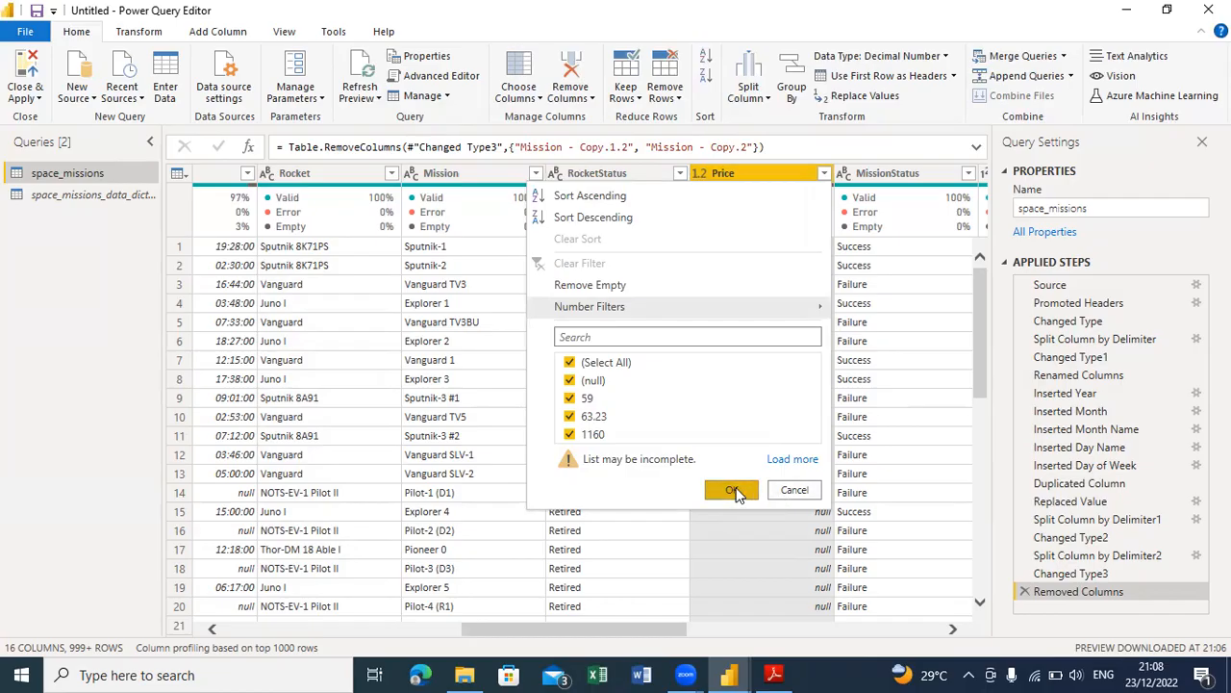
pyautogui.click(759, 176)
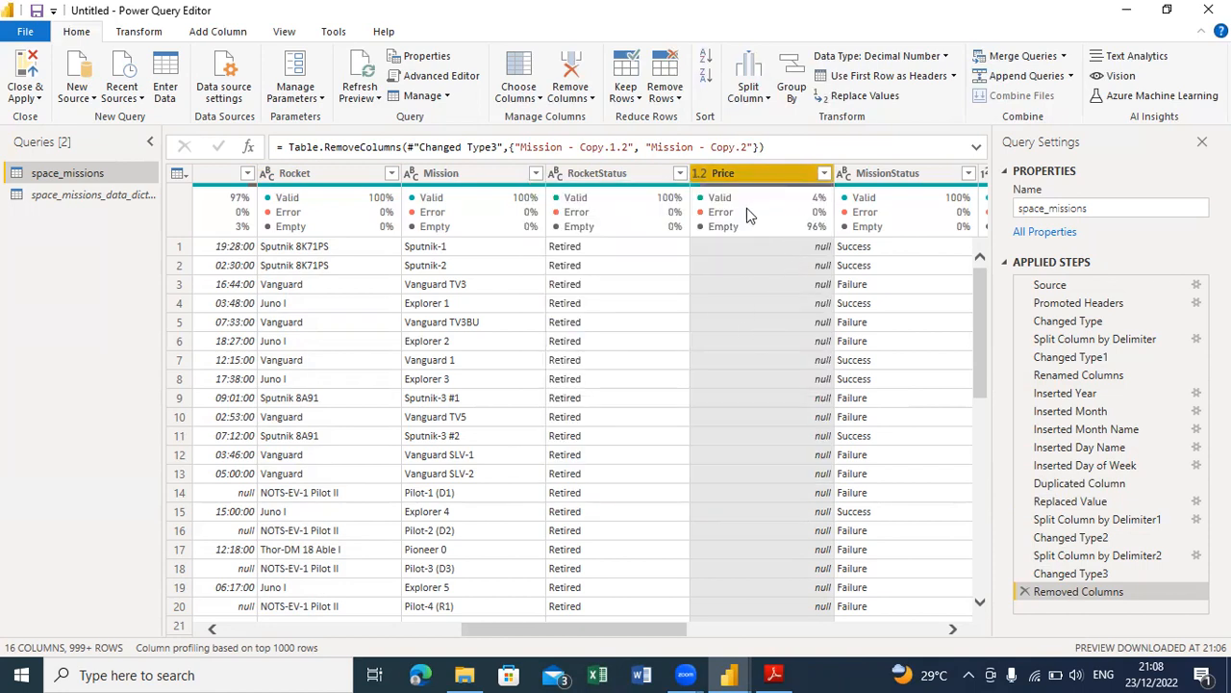
pyautogui.moveTo(749, 203)
pyautogui.click(721, 247)
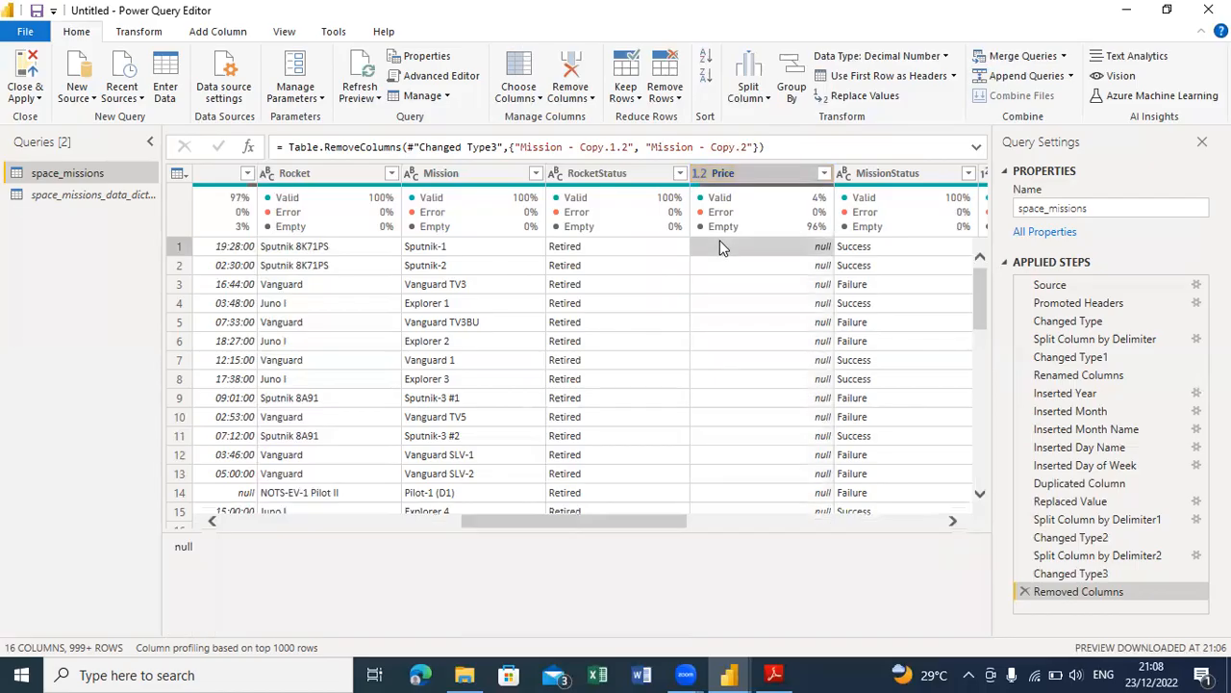
pyautogui.click(180, 247)
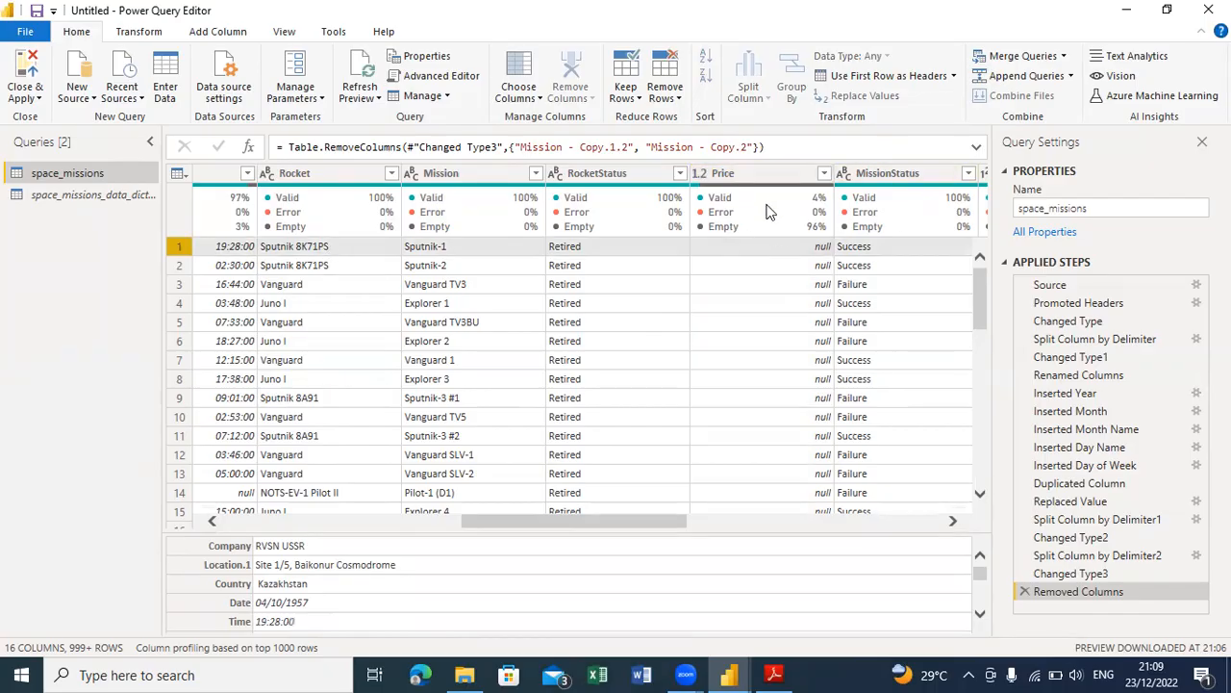
pyautogui.moveTo(755, 231)
pyautogui.moveTo(808, 234)
pyautogui.moveTo(813, 205)
pyautogui.moveTo(765, 229)
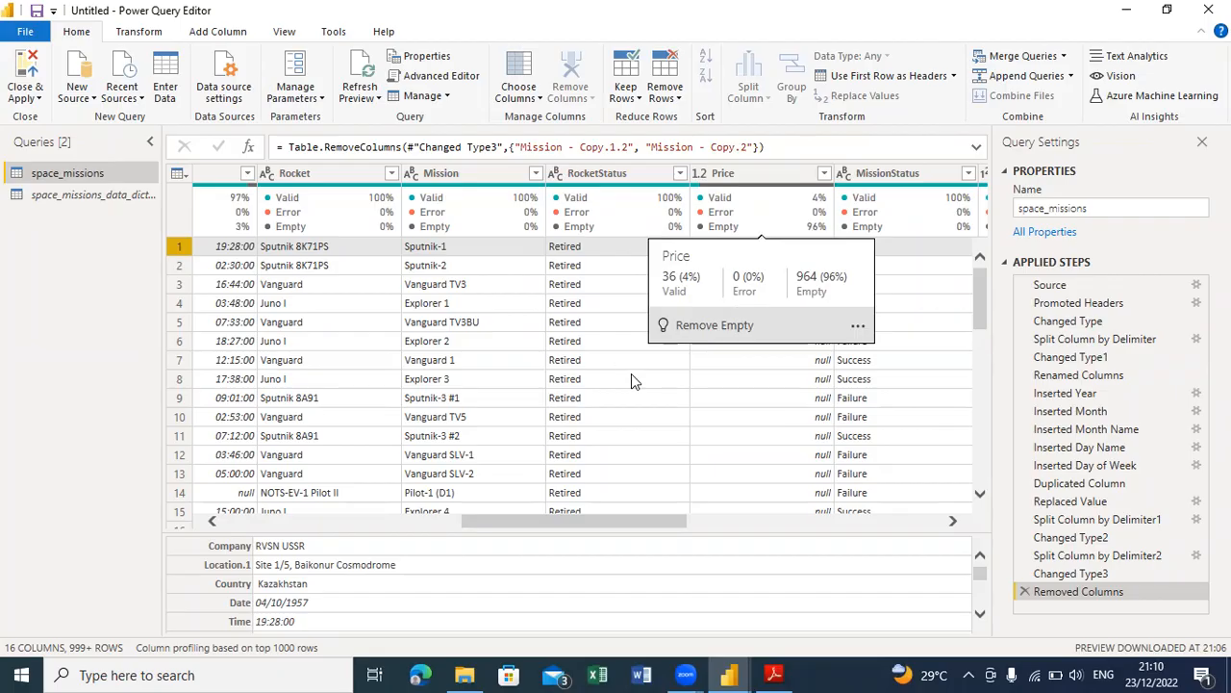
# Step: Load the full list of Price filter values and check the Price field's description in the space_missions_data_dictionary query
pyautogui.click(824, 174)
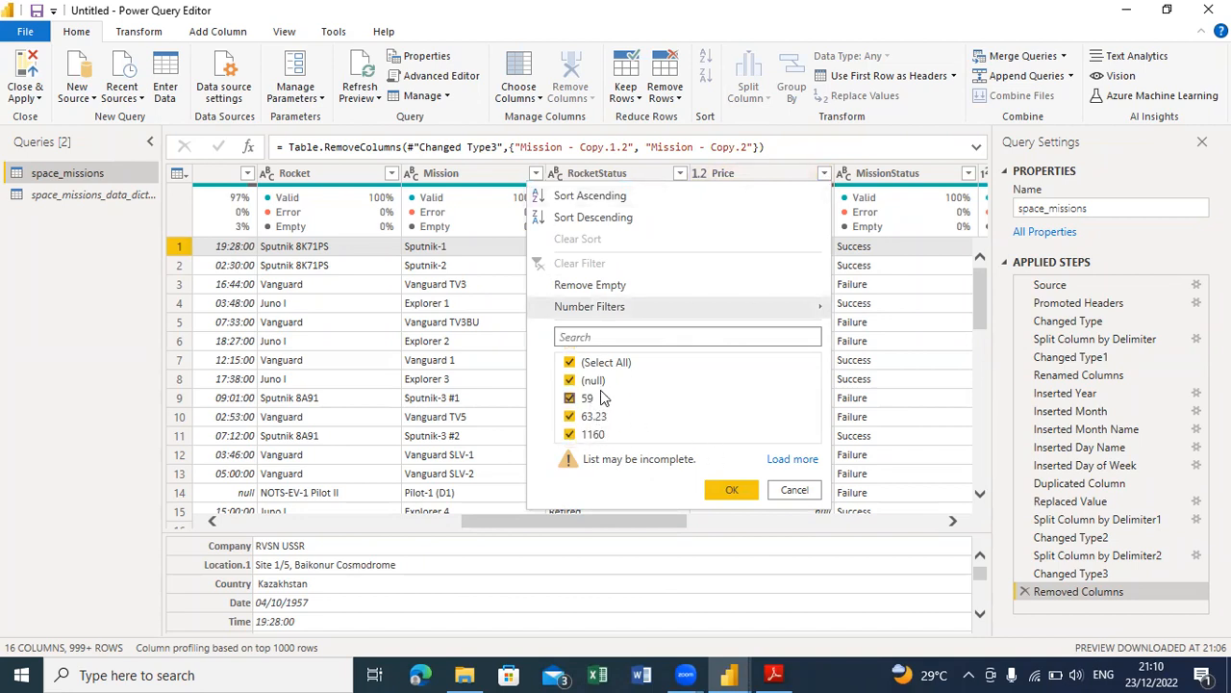
pyautogui.click(791, 460)
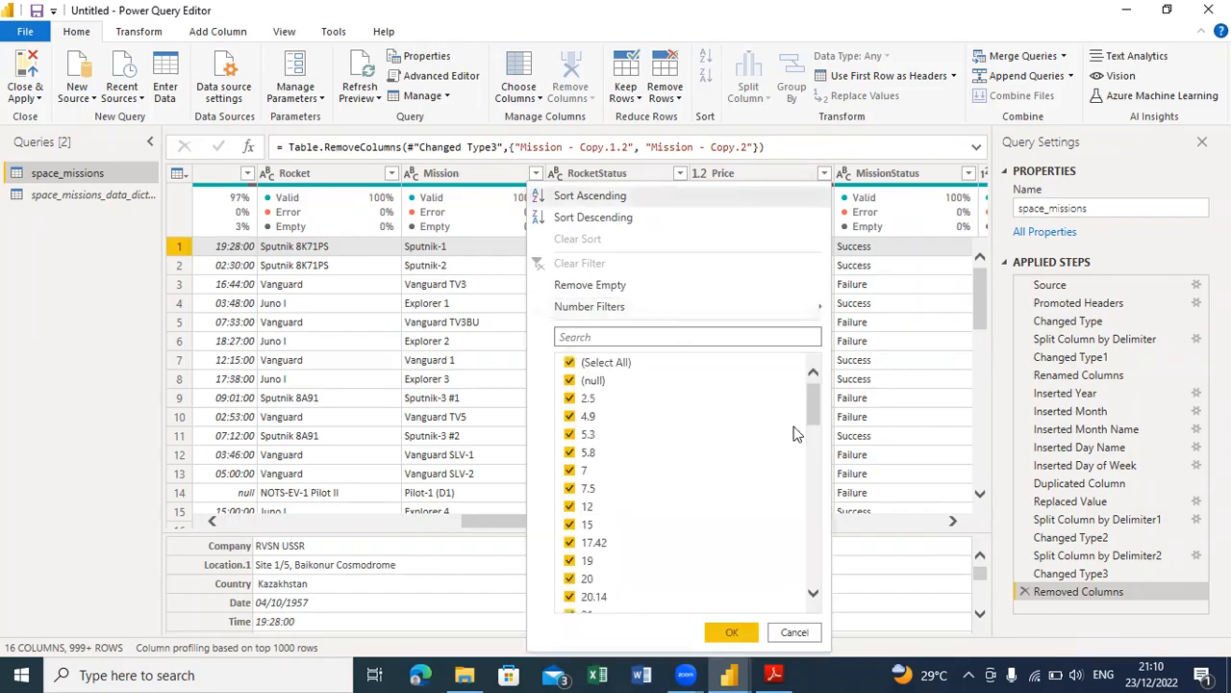
pyautogui.moveTo(813, 397)
pyautogui.mouseDown()
pyautogui.moveTo(818, 577)
pyautogui.moveTo(813, 373)
pyautogui.mouseUp()
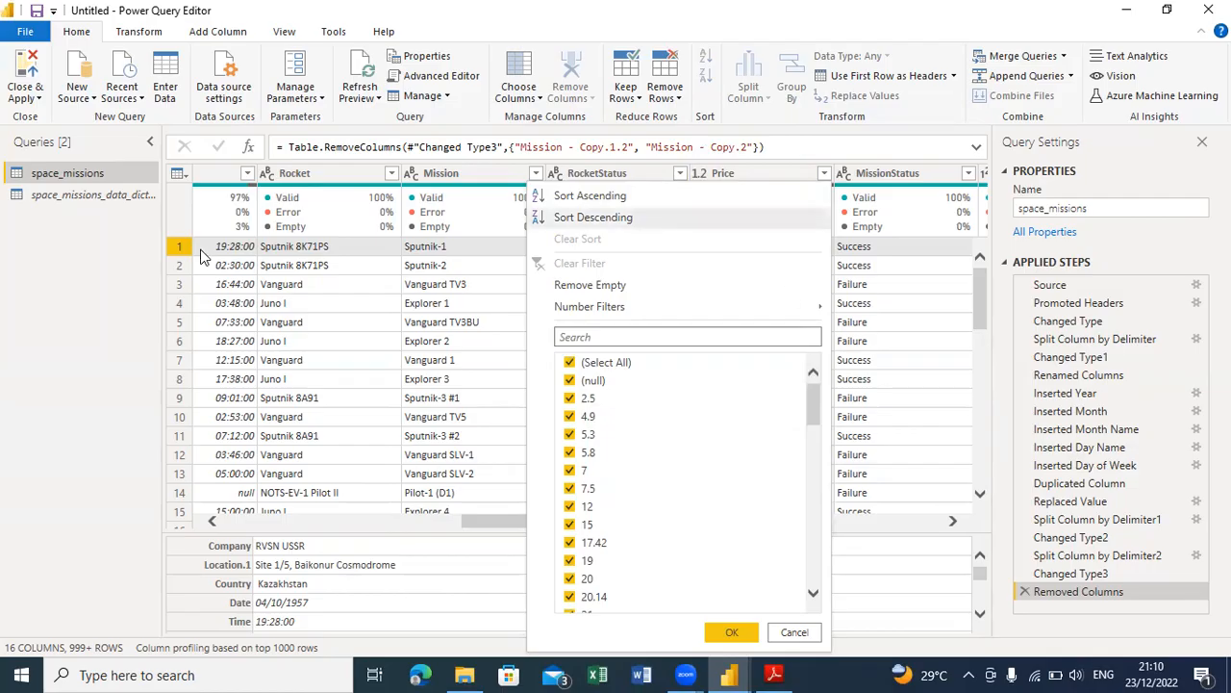
pyautogui.click(123, 199)
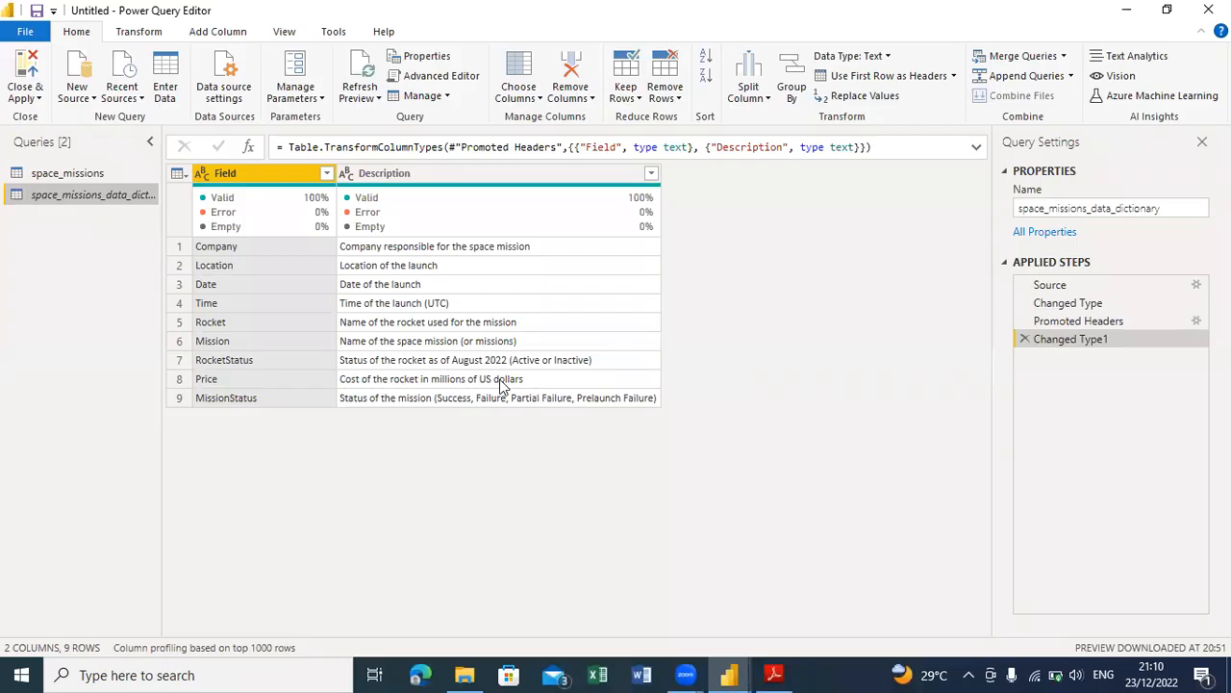
pyautogui.click(110, 173)
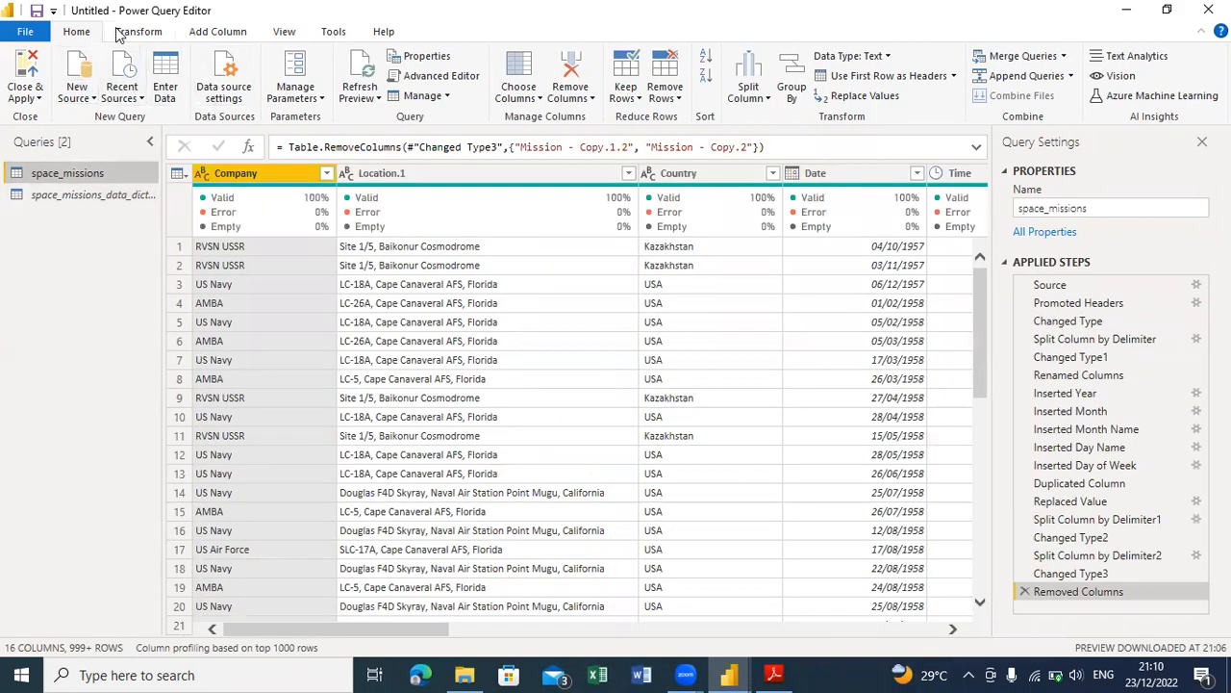
# Step: Begin a custom column in the space_missions query and name it Rocket Price
pyautogui.click(228, 33)
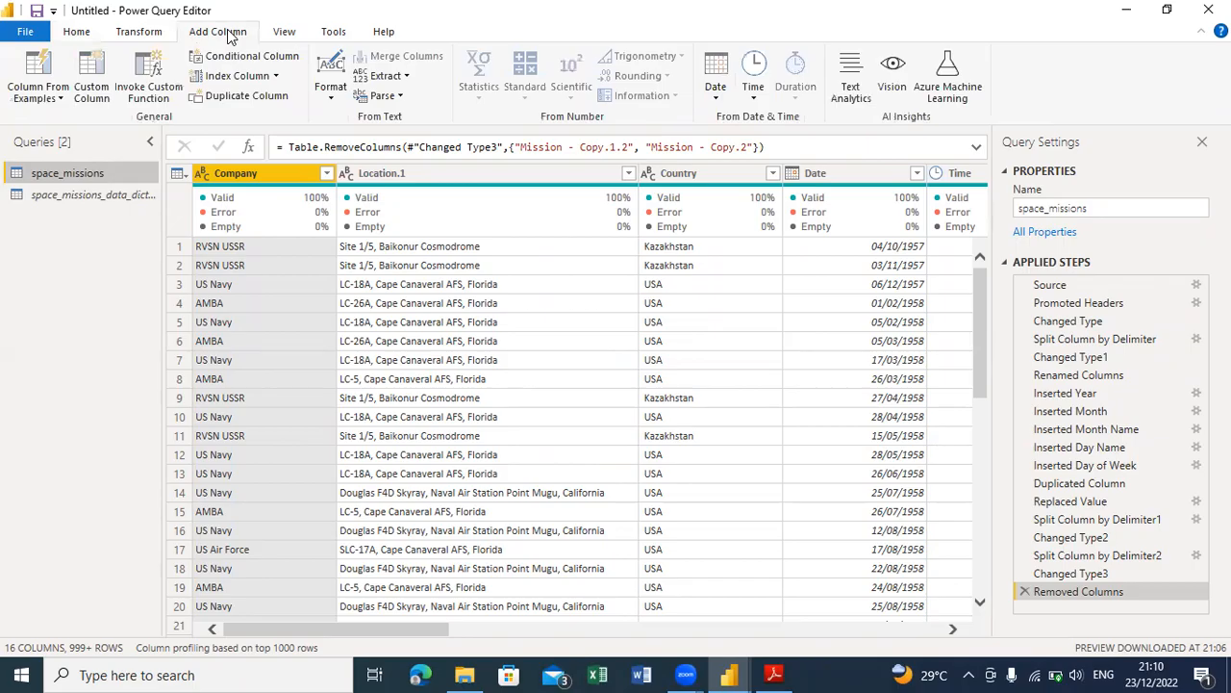
pyautogui.click(94, 81)
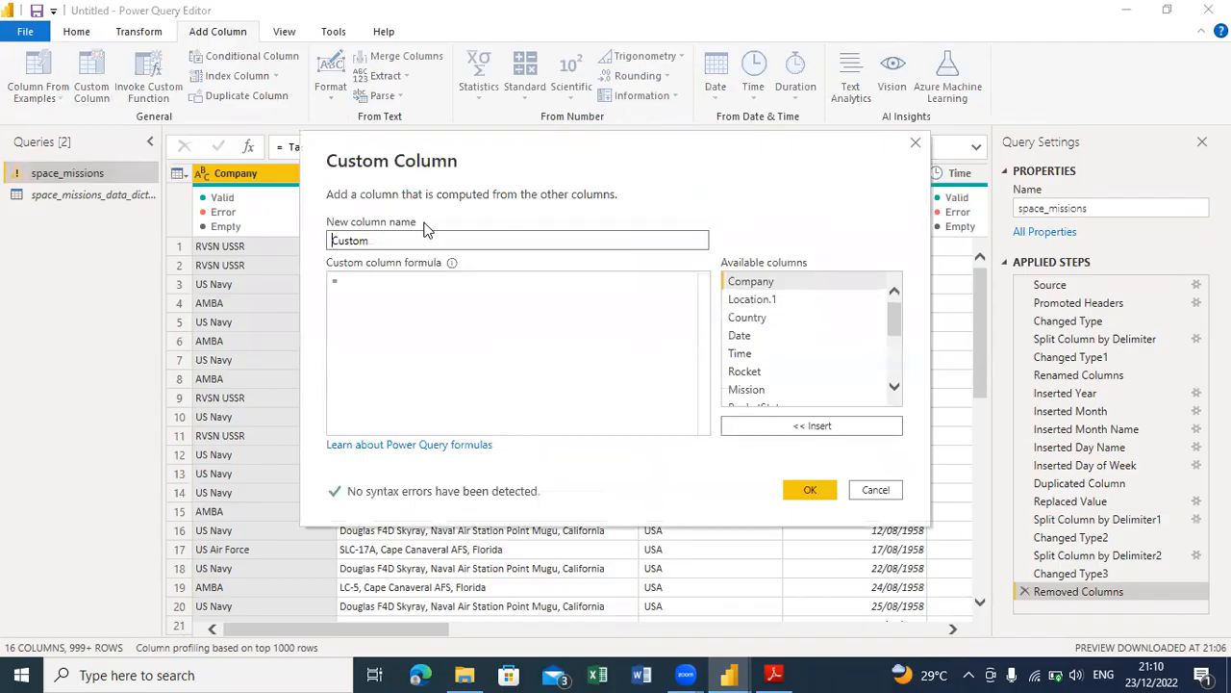
pyautogui.click(411, 238)
pyautogui.press('BackSpace')
pyautogui.press('BackSpace')
pyautogui.press('BackSpace')
pyautogui.press('BackSpace')
pyautogui.press('BackSpace')
pyautogui.press('BackSpace')
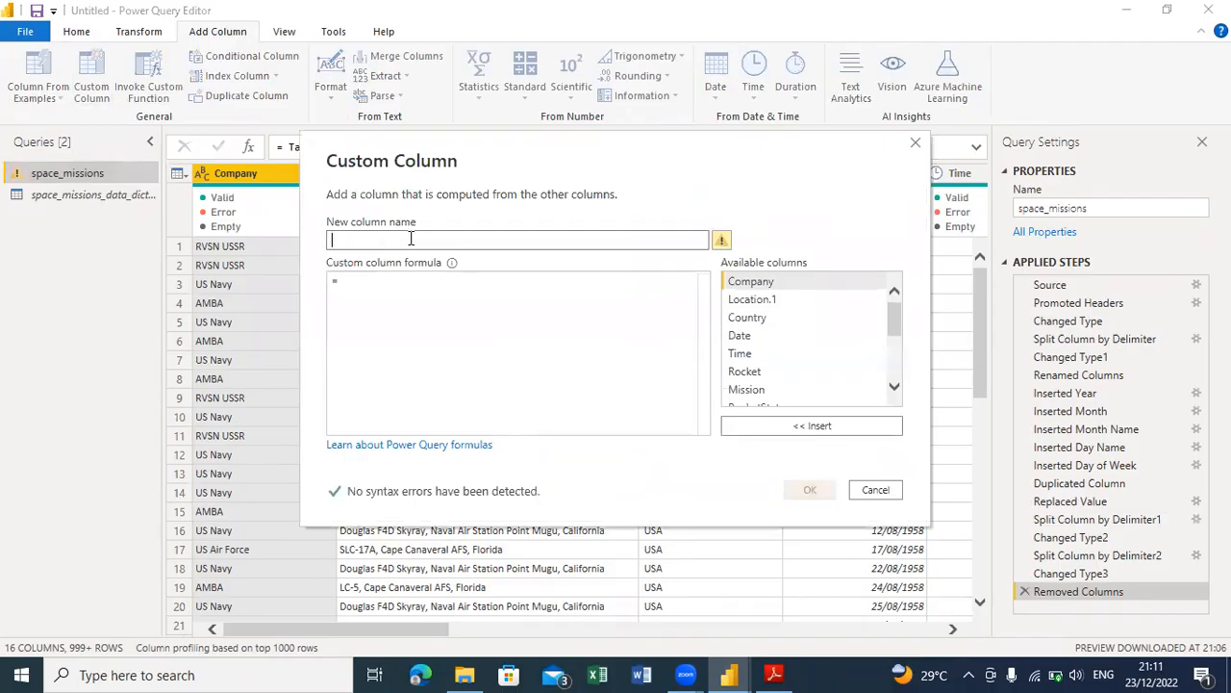
pyautogui.write('R')
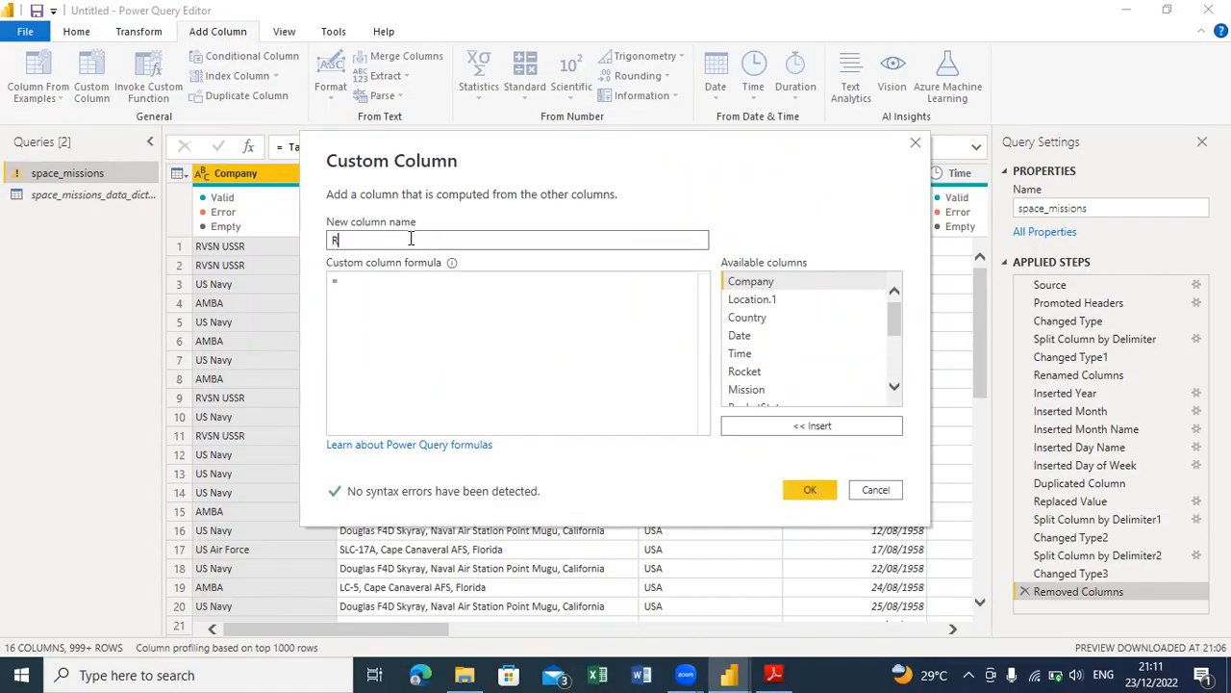
pyautogui.write('ocket Price')
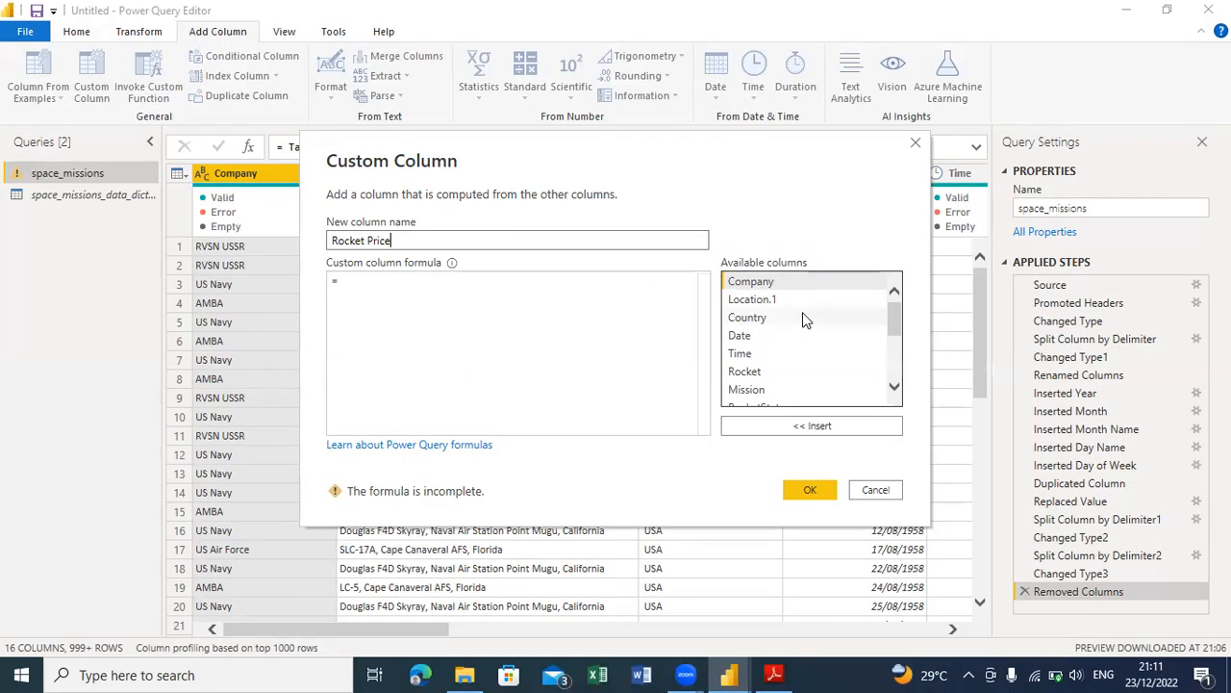
# Step: Define the Rocket Price formula as [Price]*1000000 and create the custom column
pyautogui.moveTo(895, 330); pyautogui.dragTo(902, 365)
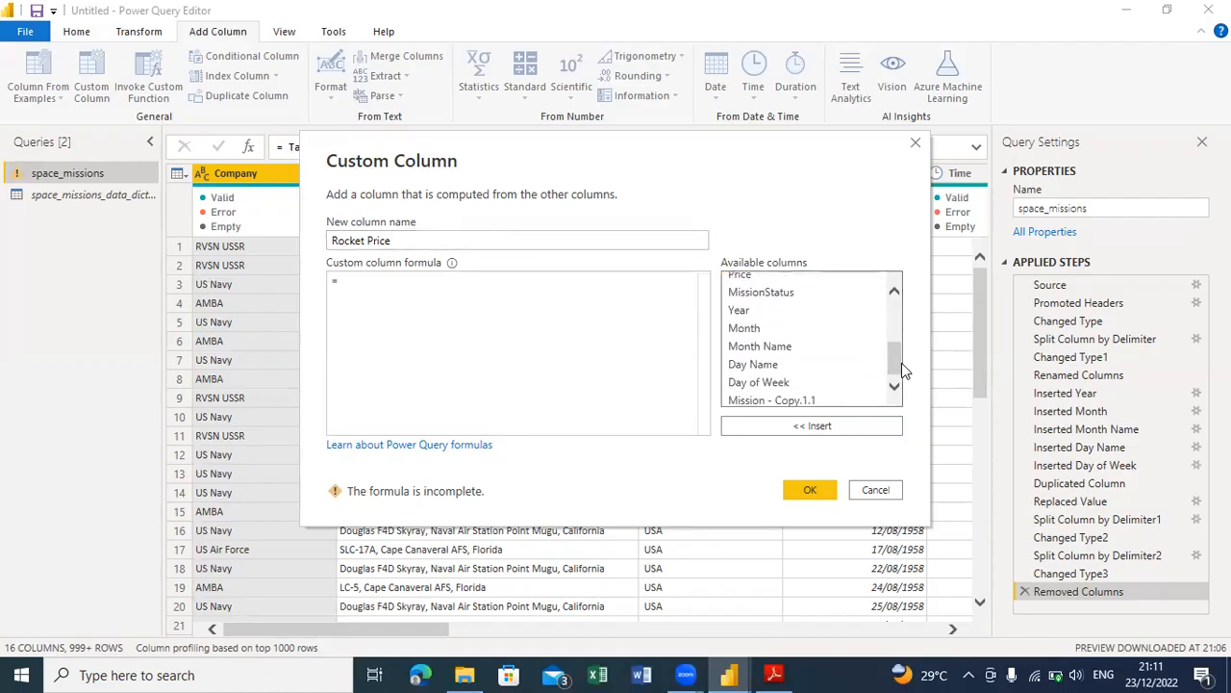
pyautogui.doubleClick(774, 274)
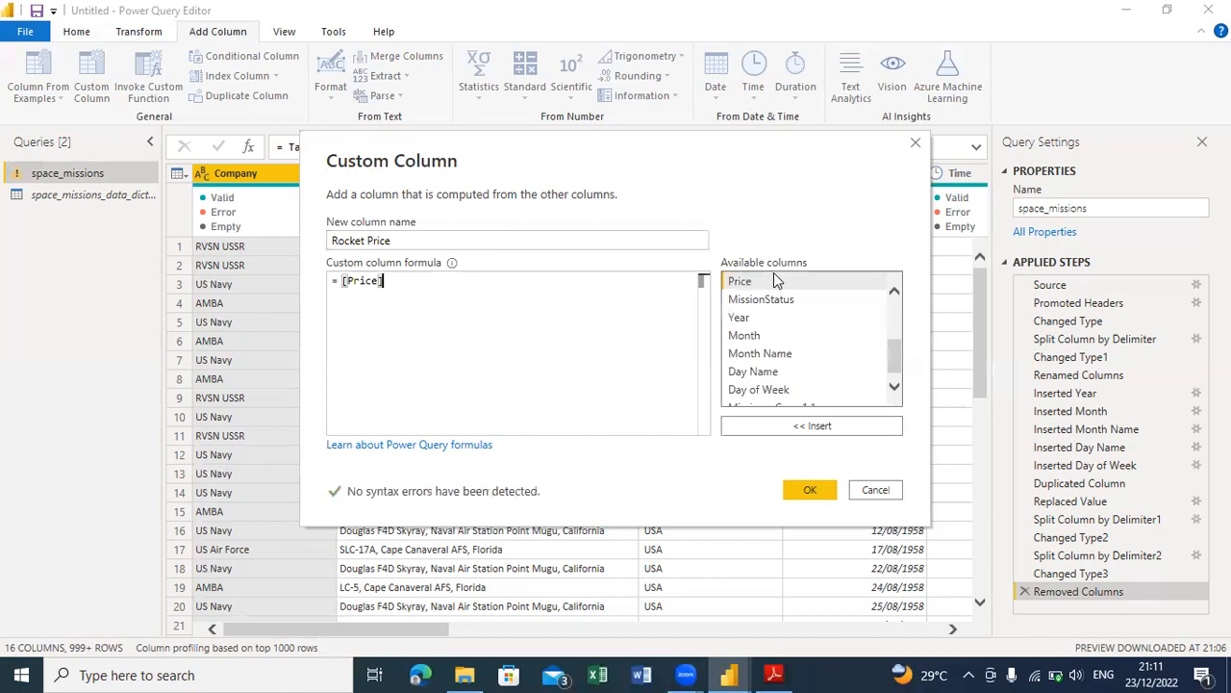
pyautogui.write('*')
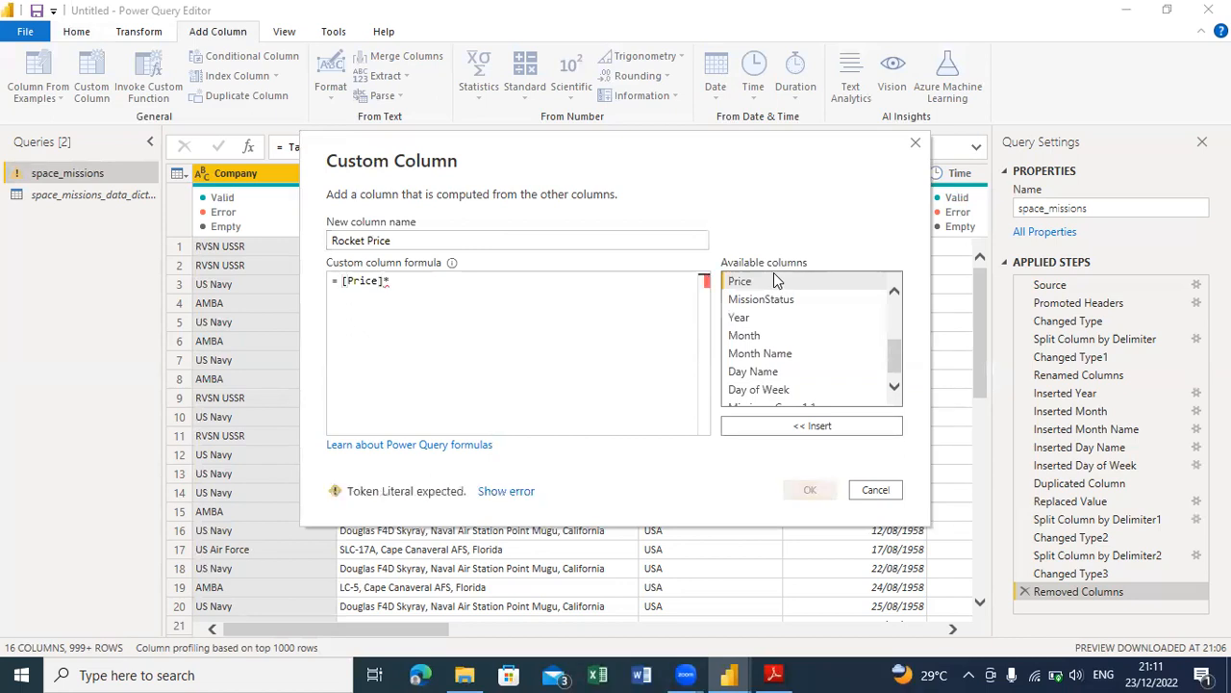
pyautogui.write('1000000')
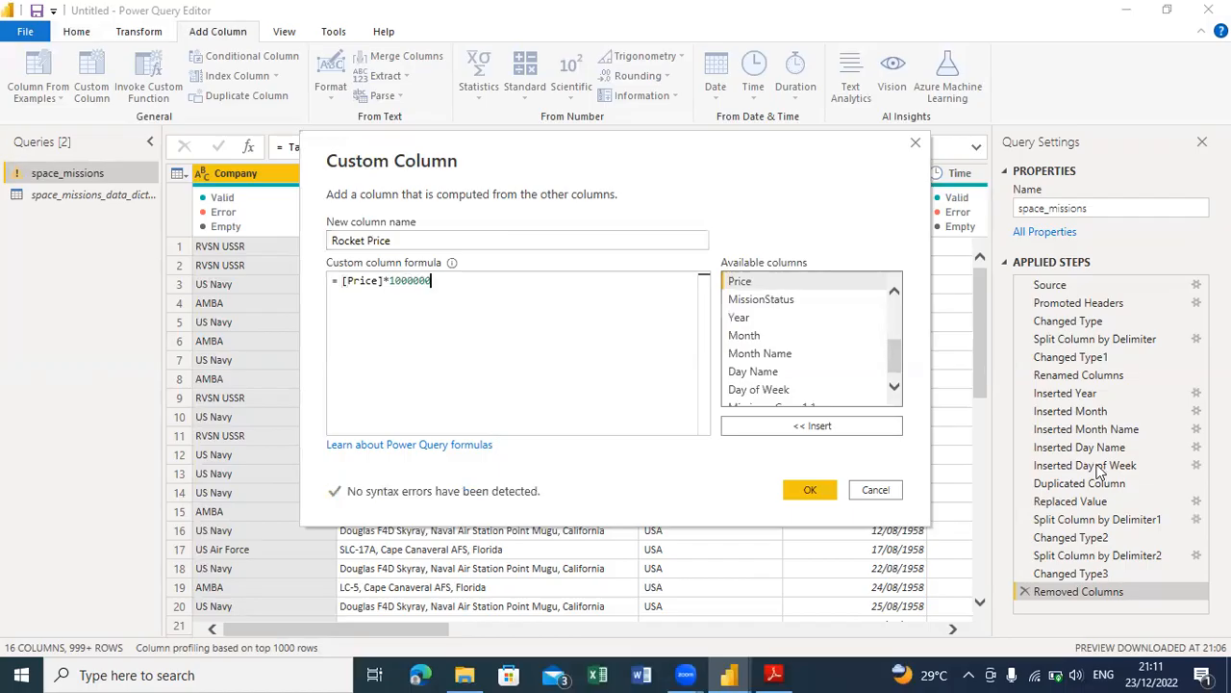
pyautogui.click(811, 490)
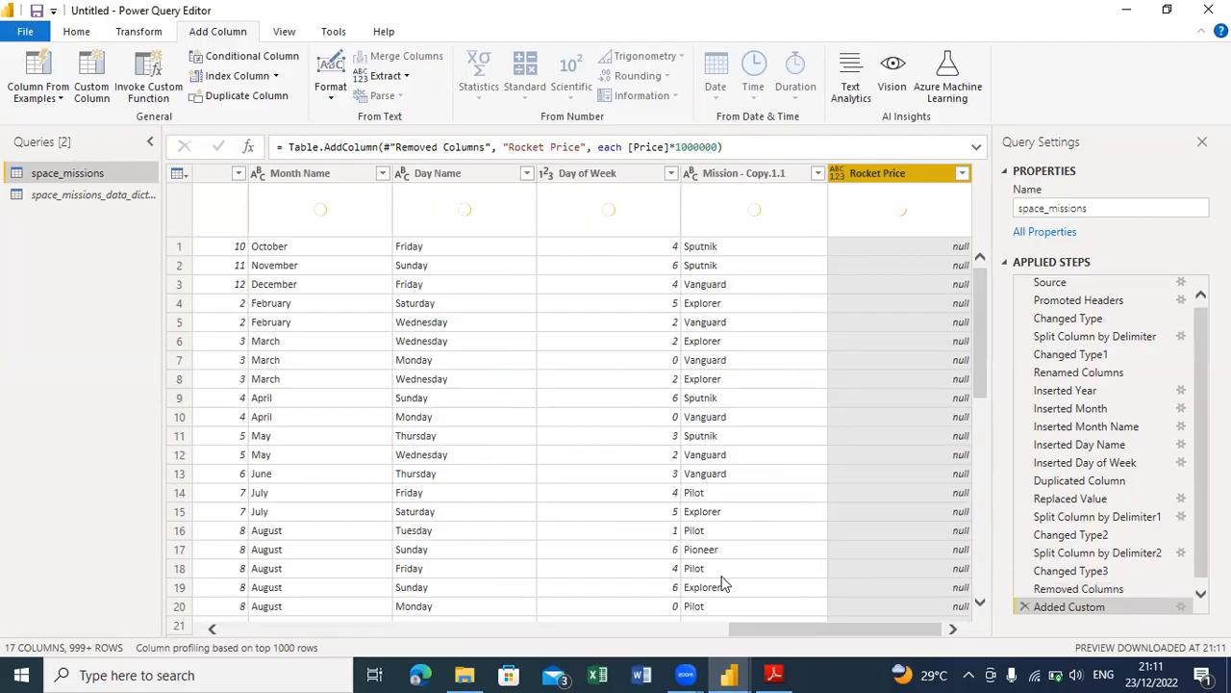
# Step: Check the Rocket Price filter values and set the column's data type to Decimal Number
pyautogui.click(962, 173)
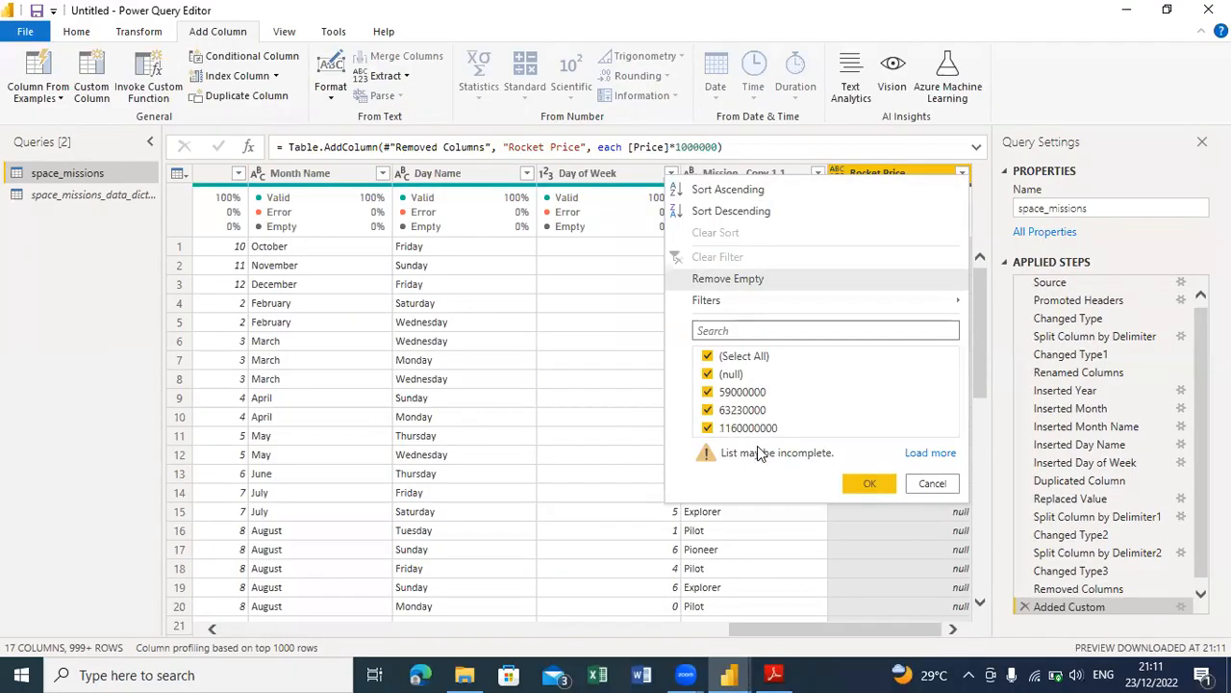
pyautogui.click(886, 171)
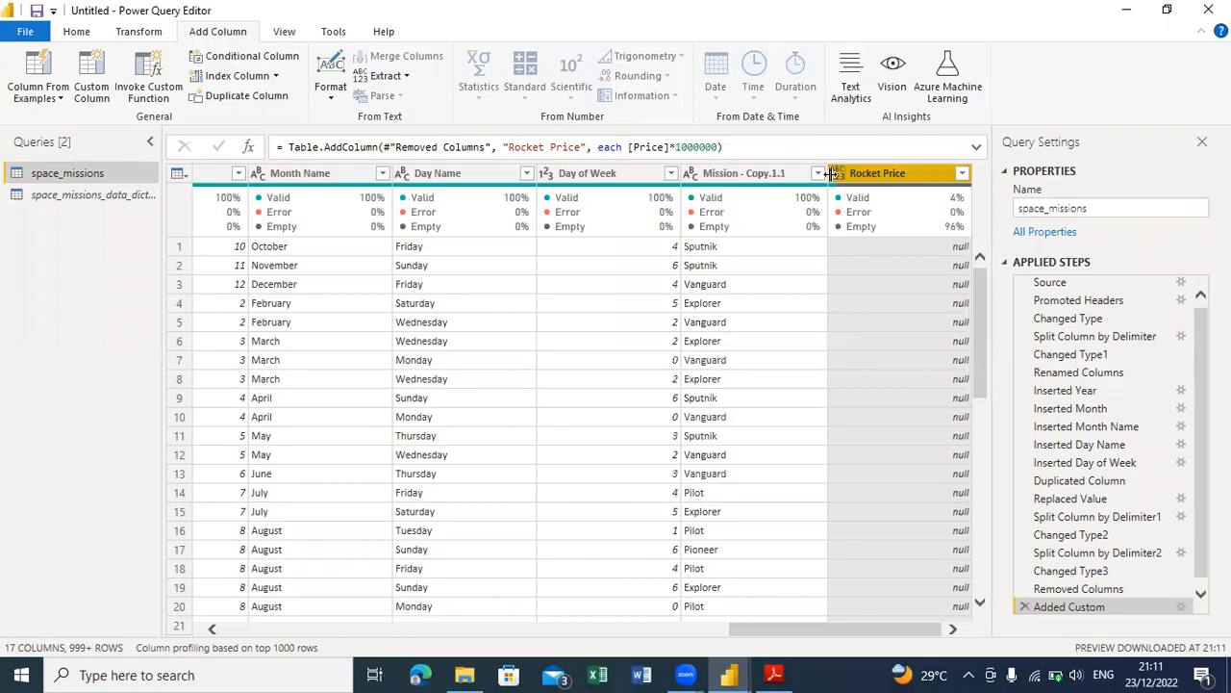
pyautogui.click(836, 176)
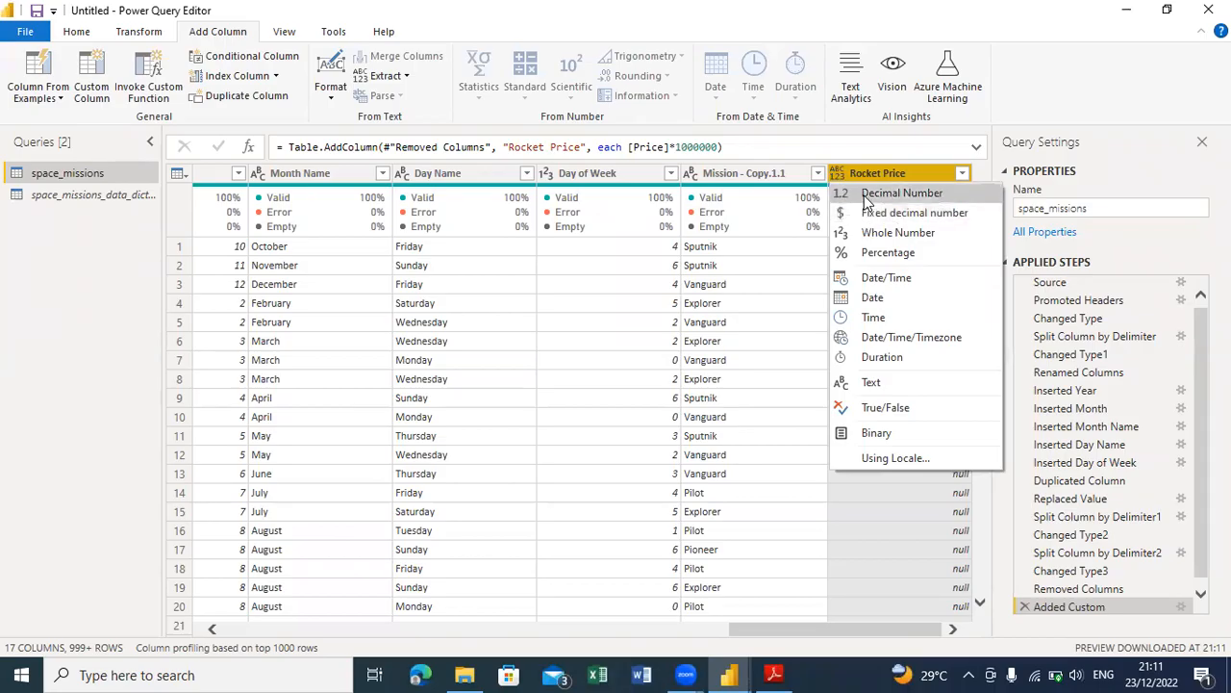
pyautogui.click(864, 197)
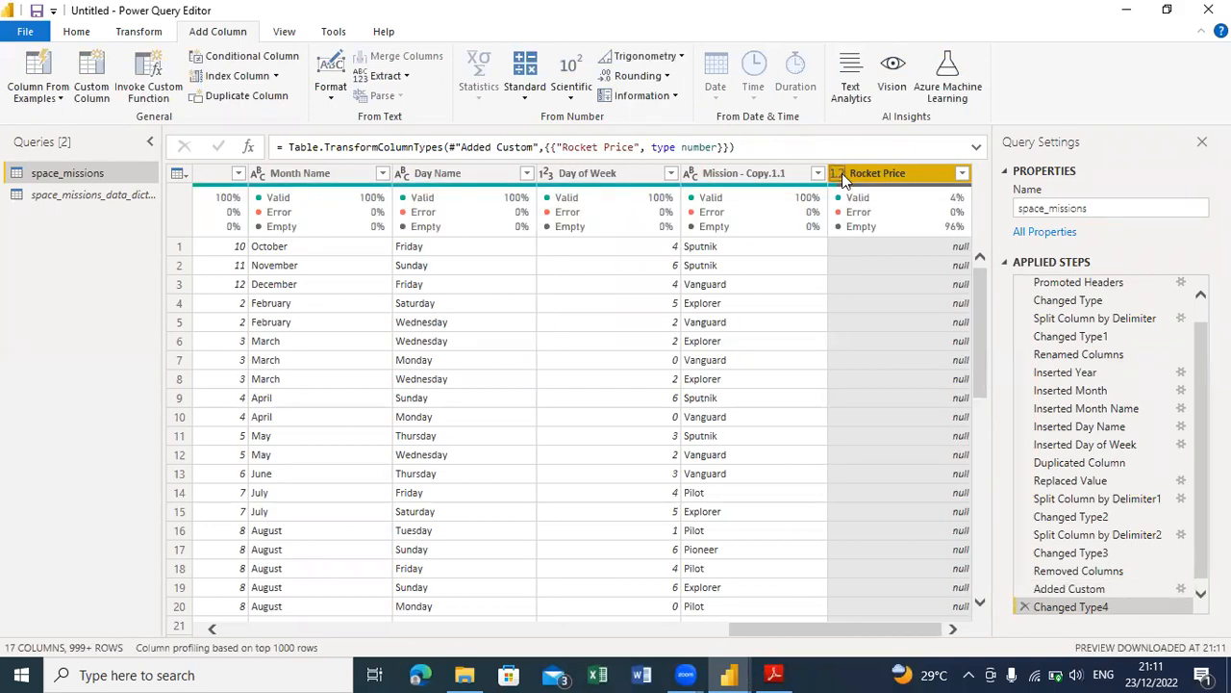
# Step: Change the Rocket Price column's data type to Fixed decimal number, replacing the current type conversion step
pyautogui.click(837, 173)
pyautogui.click(863, 213)
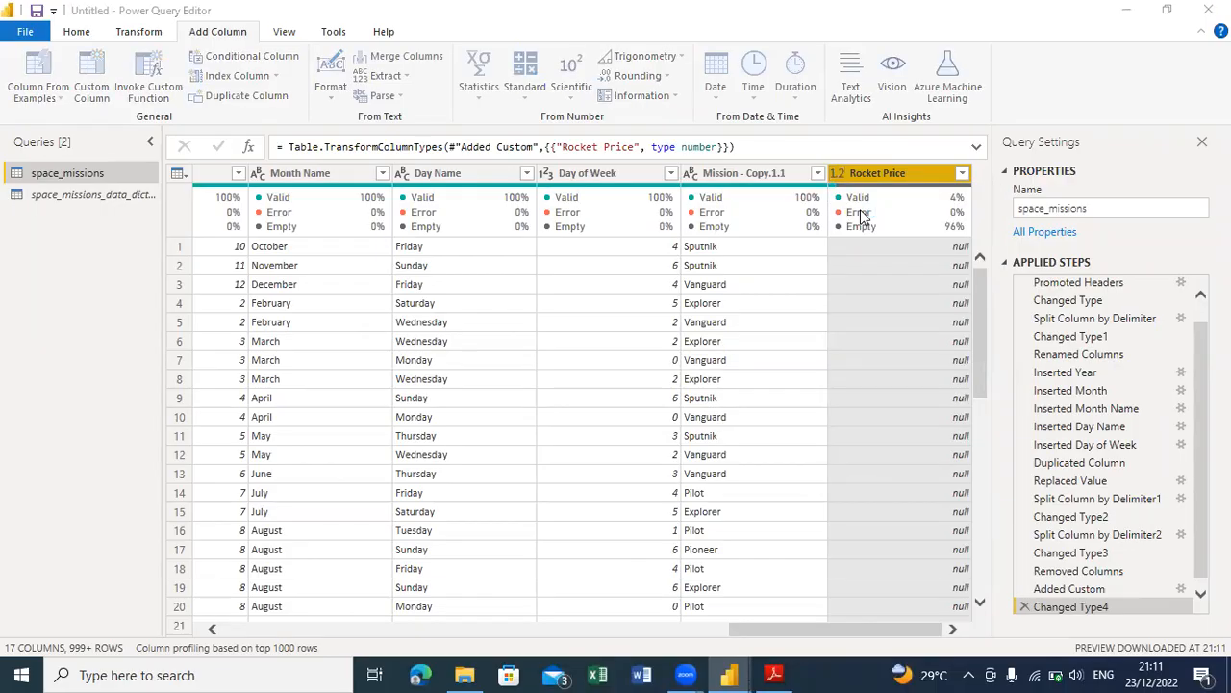
pyautogui.click(597, 382)
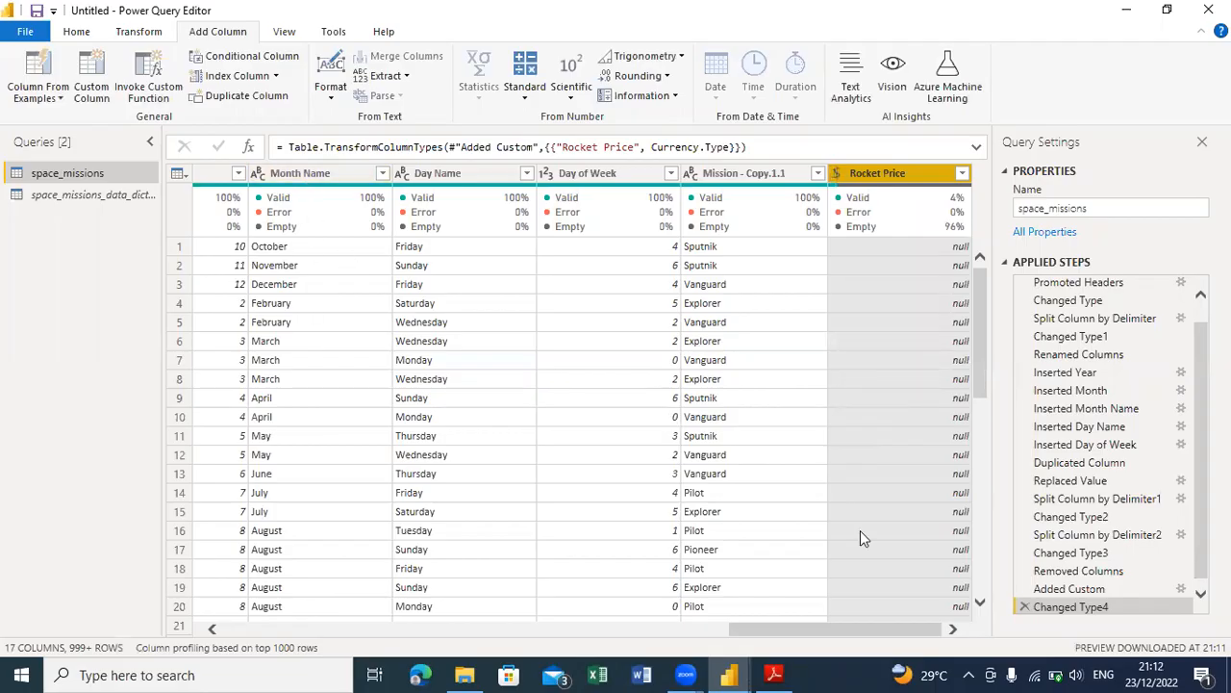
pyautogui.moveTo(813, 635); pyautogui.dragTo(680, 624)
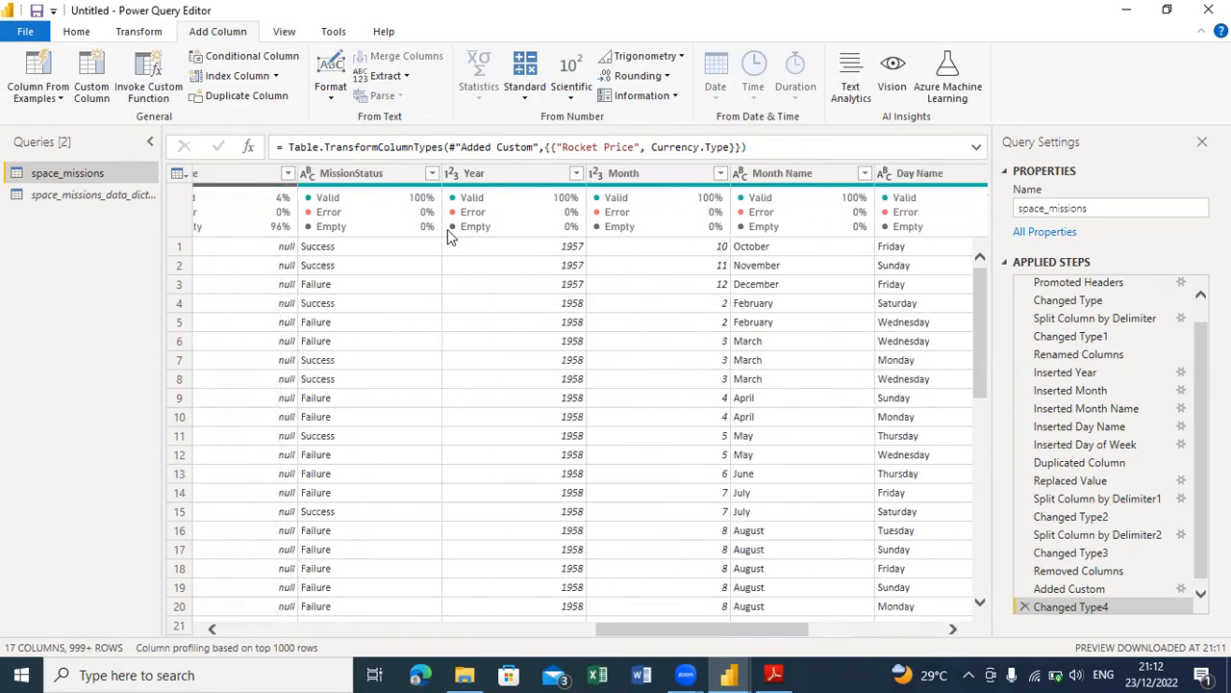
# Step: Remove the original Price column from the space_missions query
pyautogui.moveTo(660, 631); pyautogui.dragTo(557, 630)
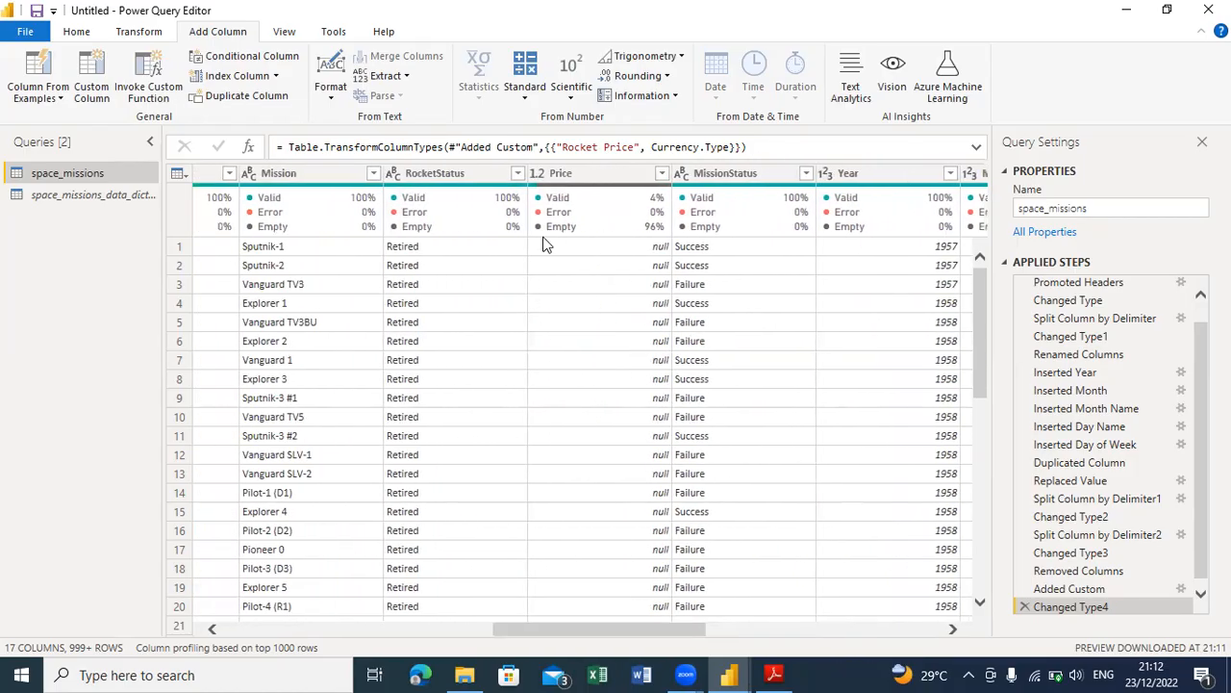
pyautogui.click(581, 175)
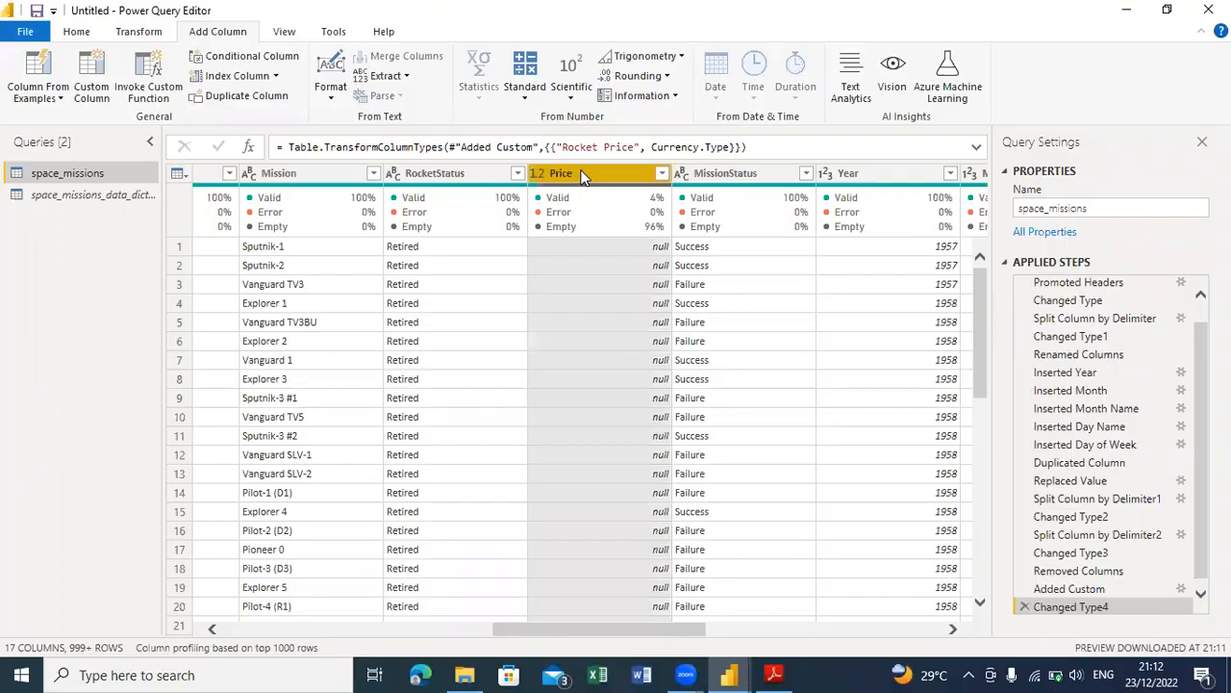
pyautogui.click(77, 32)
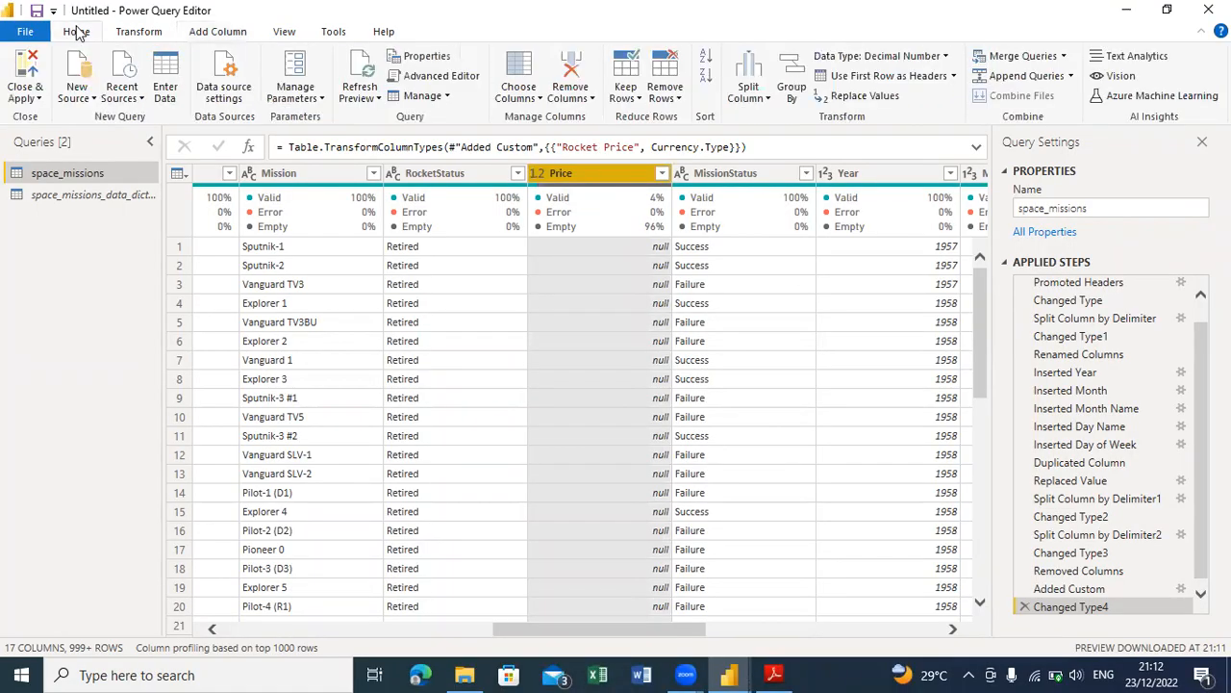
pyautogui.click(591, 101)
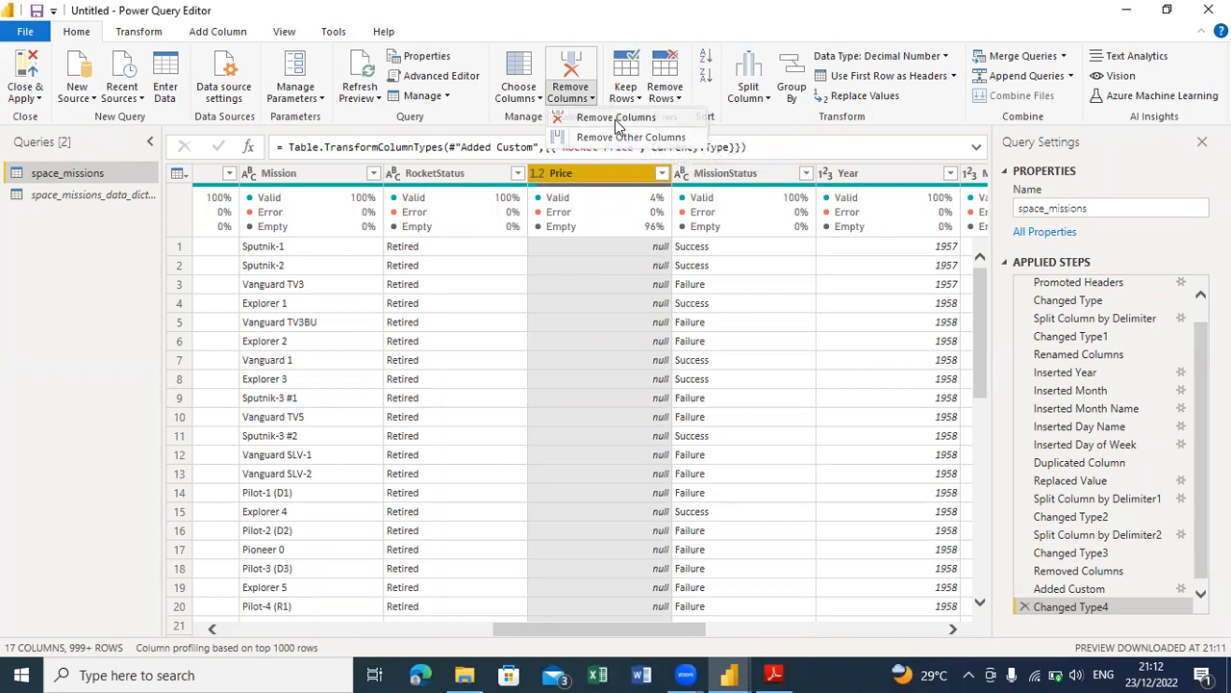
pyautogui.click(617, 119)
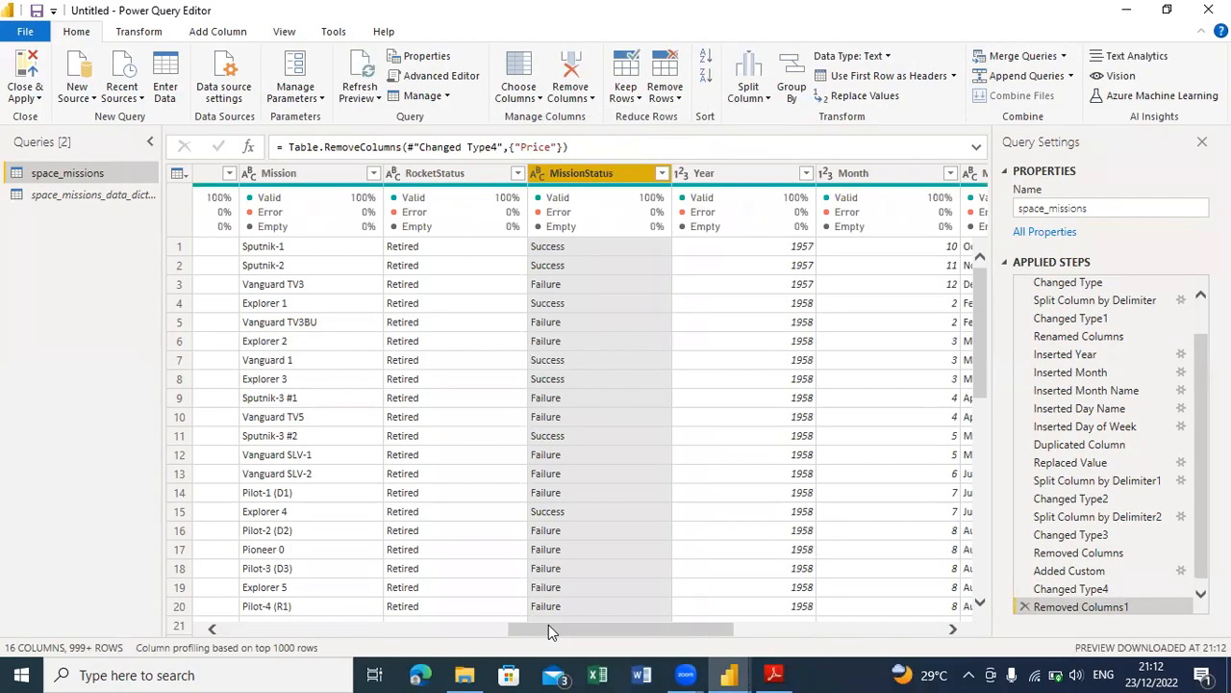
# Step: Examine the filter values of the Rocket Price column without applying a filter
pyautogui.moveTo(548, 627); pyautogui.dragTo(833, 609)
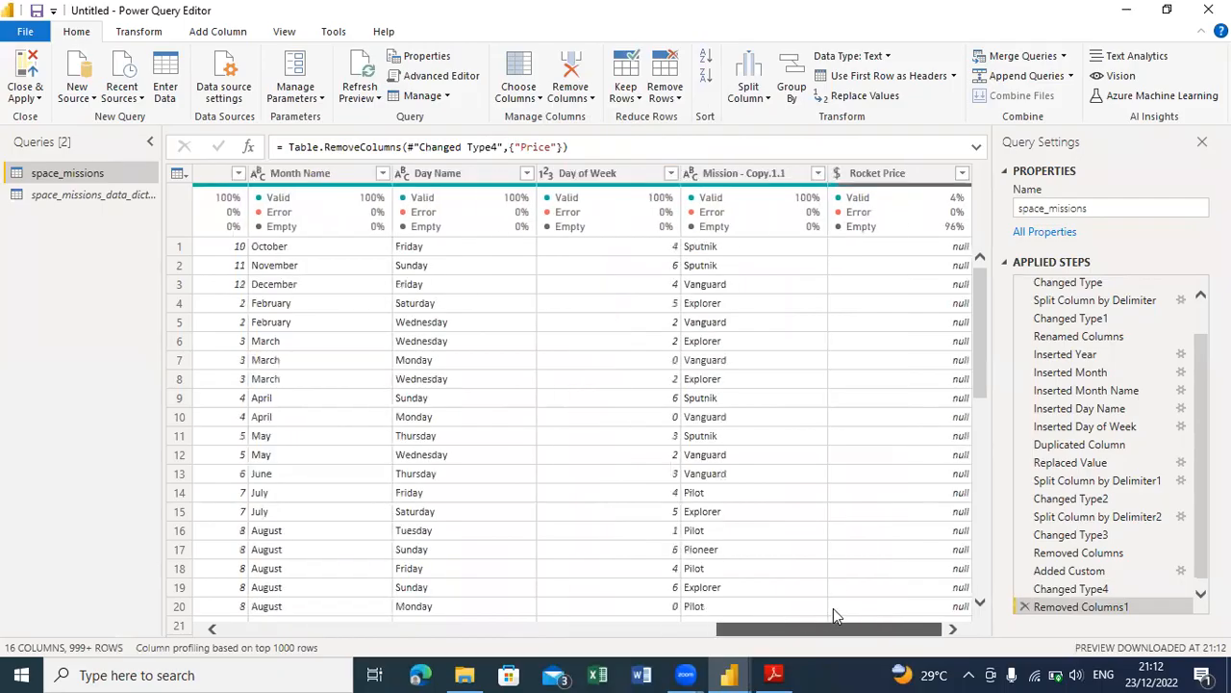
pyautogui.click(962, 175)
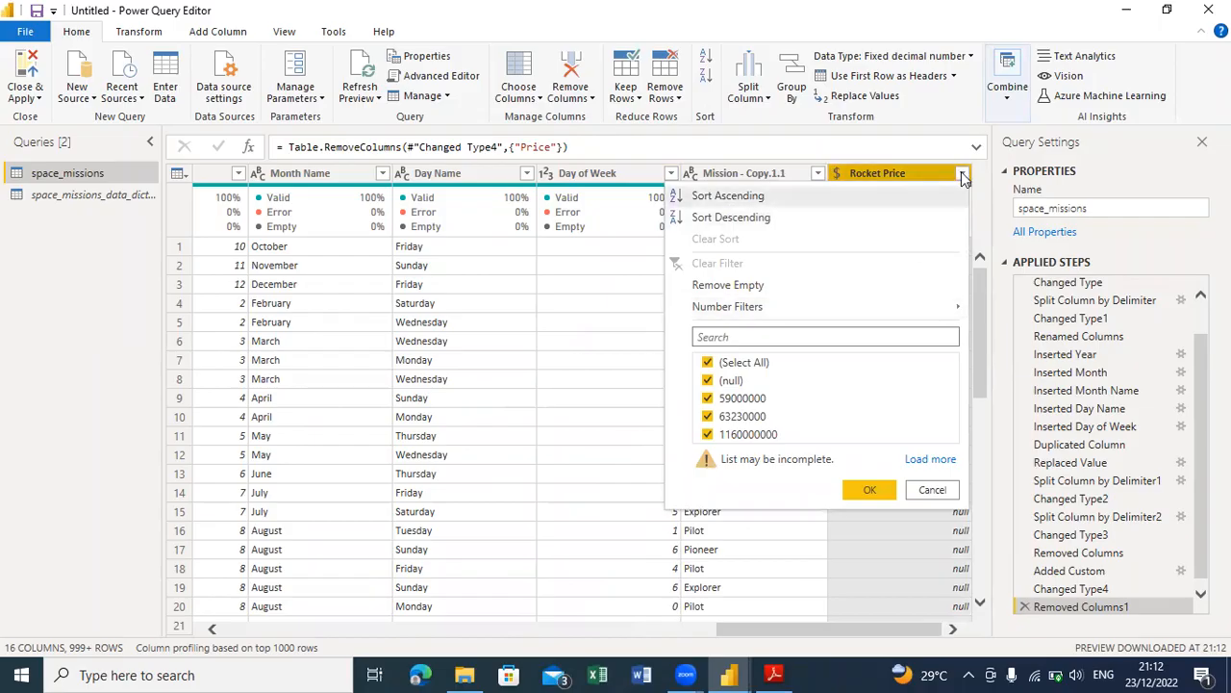
pyautogui.click(962, 175)
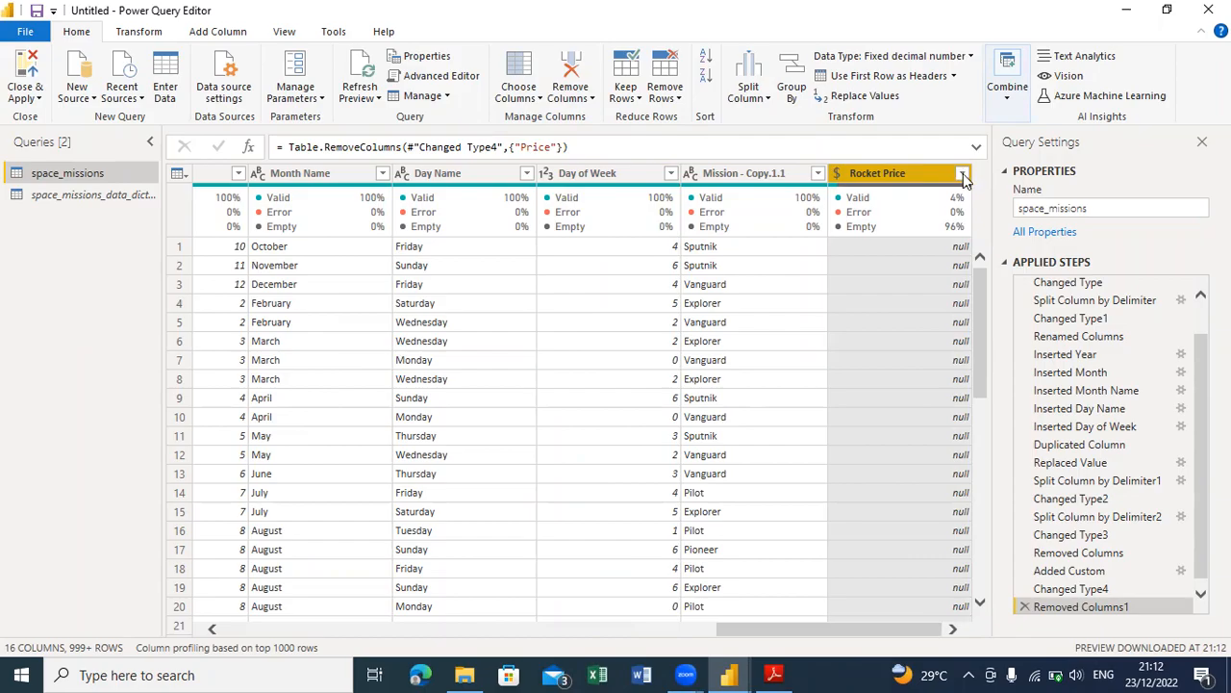
pyautogui.click(963, 175)
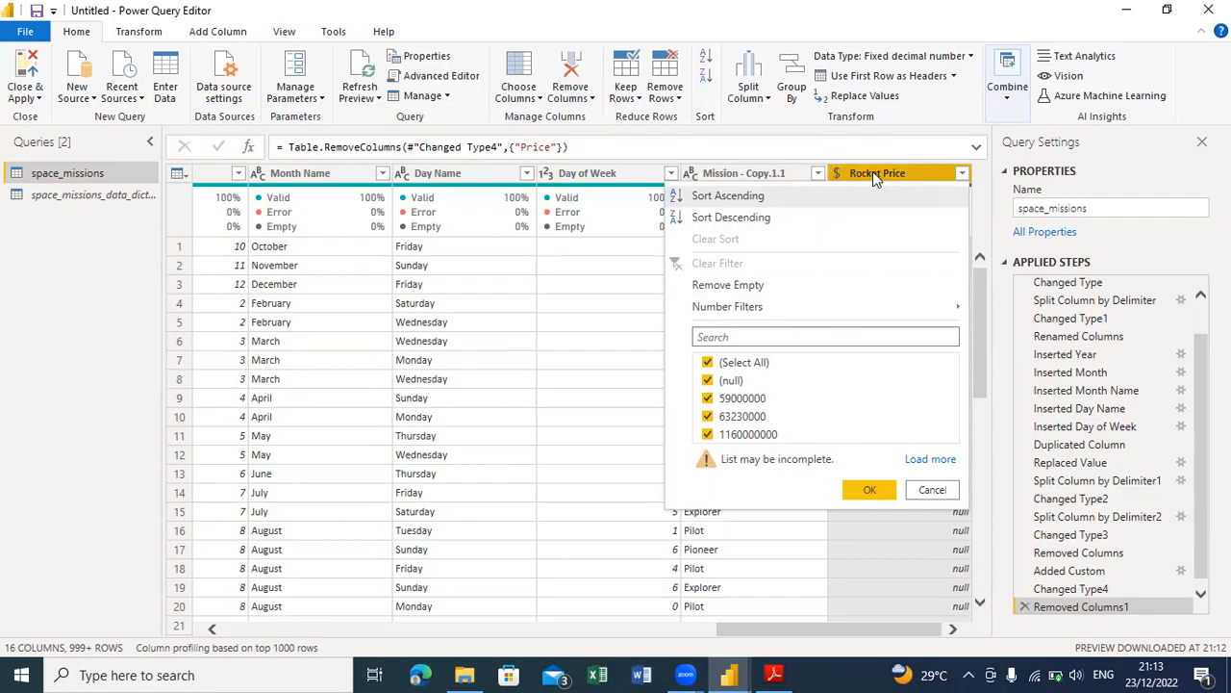
pyautogui.click(922, 169)
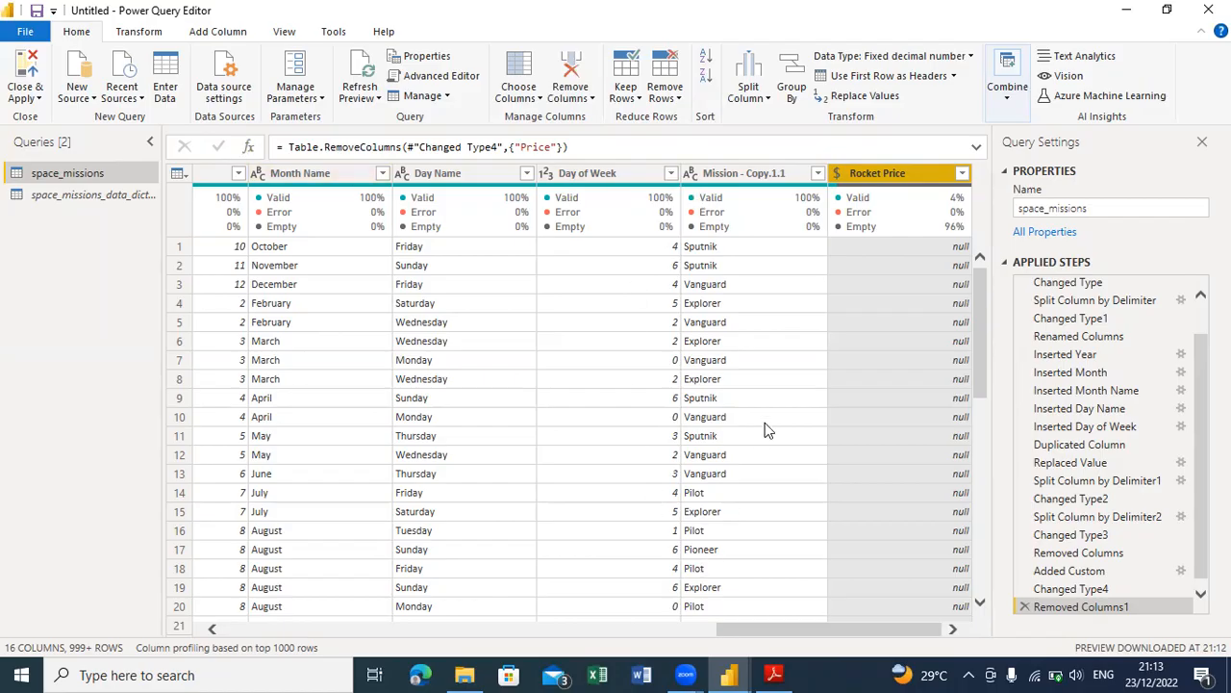
pyautogui.click(963, 174)
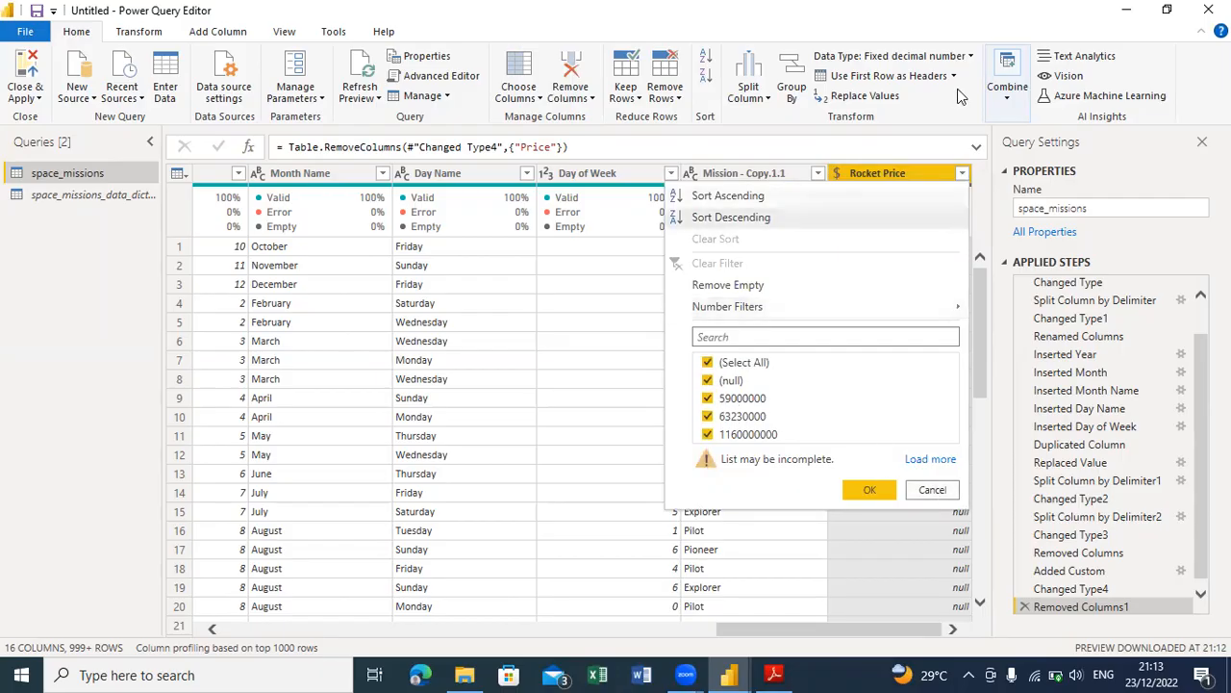
pyautogui.click(932, 171)
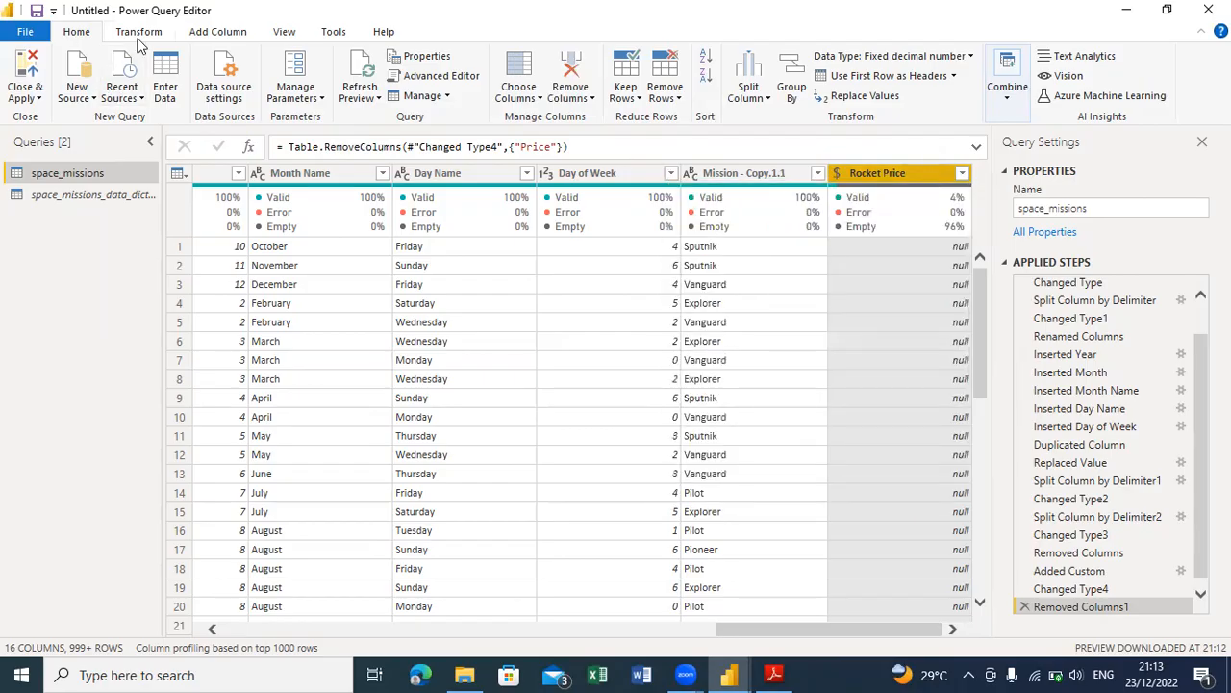
# Step: Close the query editor and apply the changes to load the space_missions table into the report
pyautogui.click(213, 32)
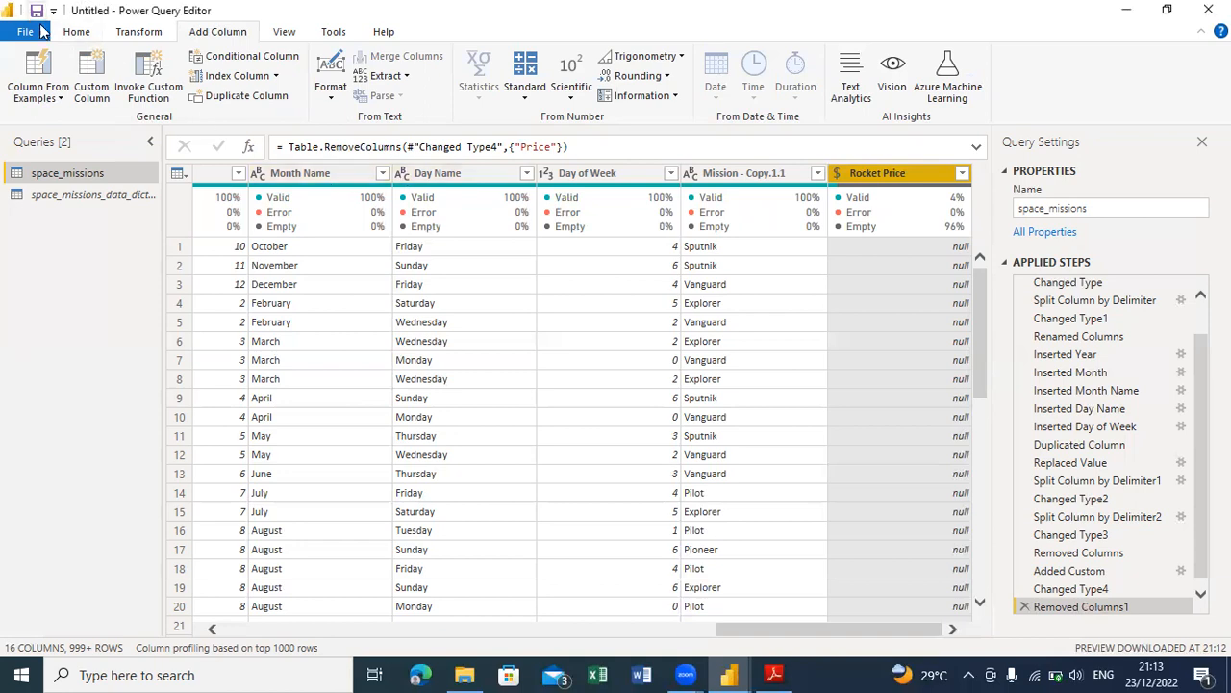
pyautogui.click(69, 37)
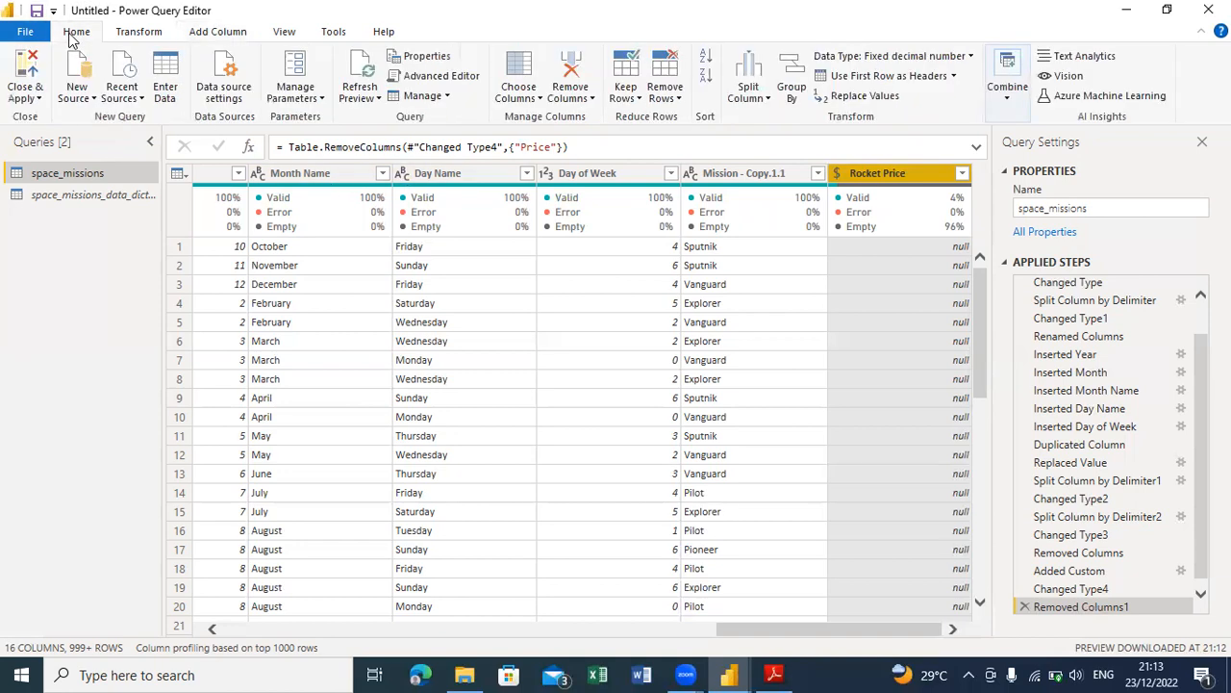
pyautogui.click(21, 77)
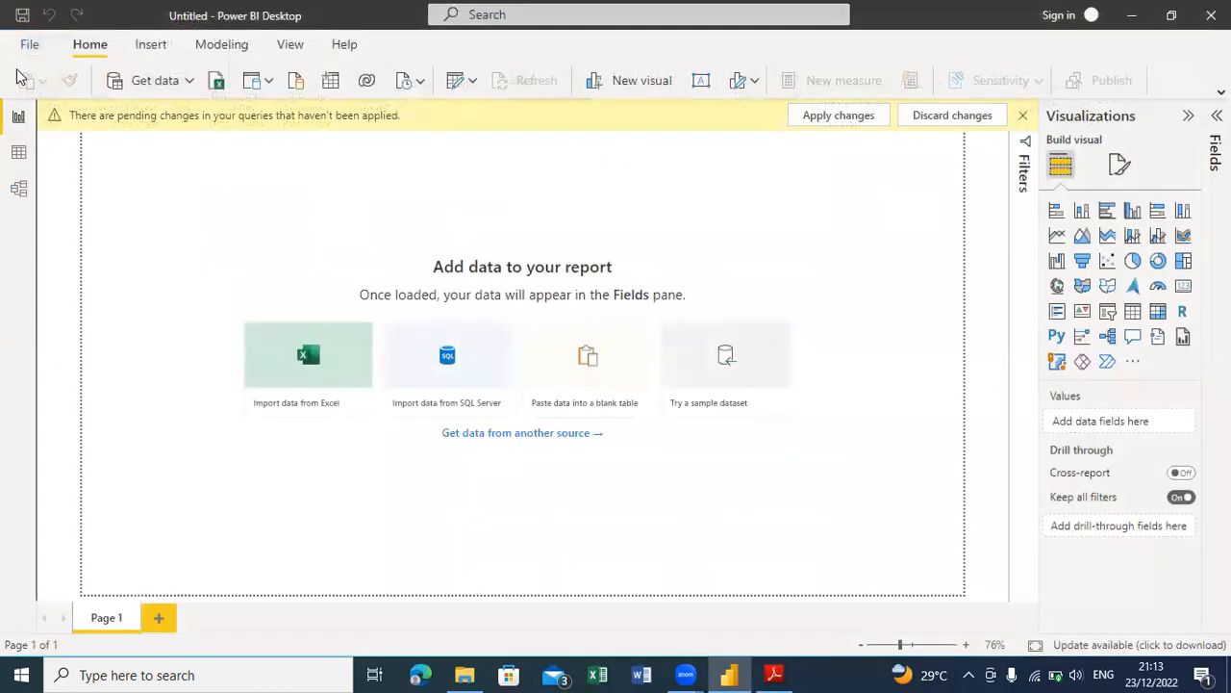
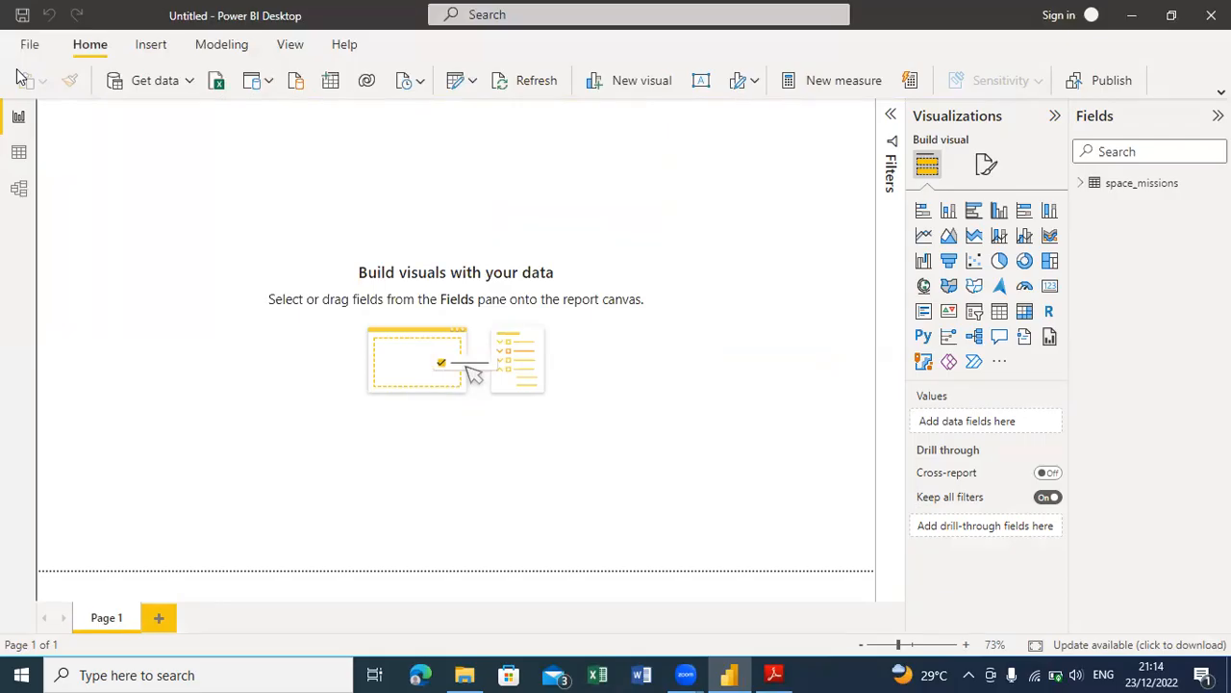
pyautogui.click(177, 88)
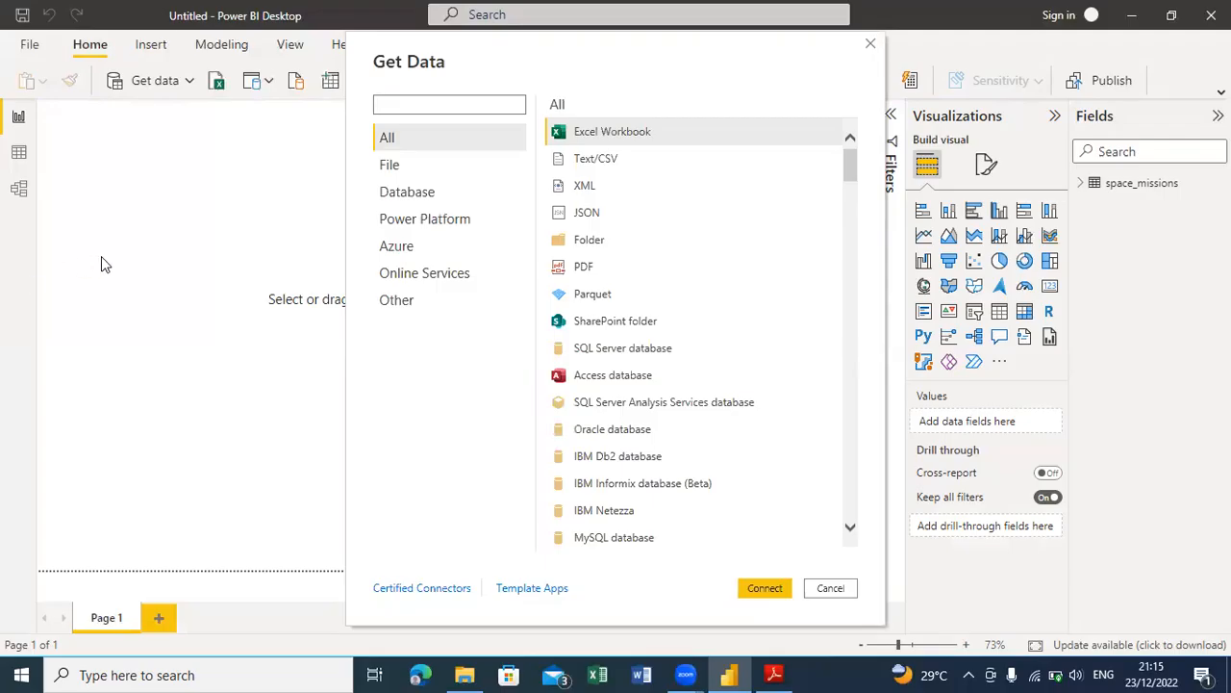
pyautogui.click(869, 44)
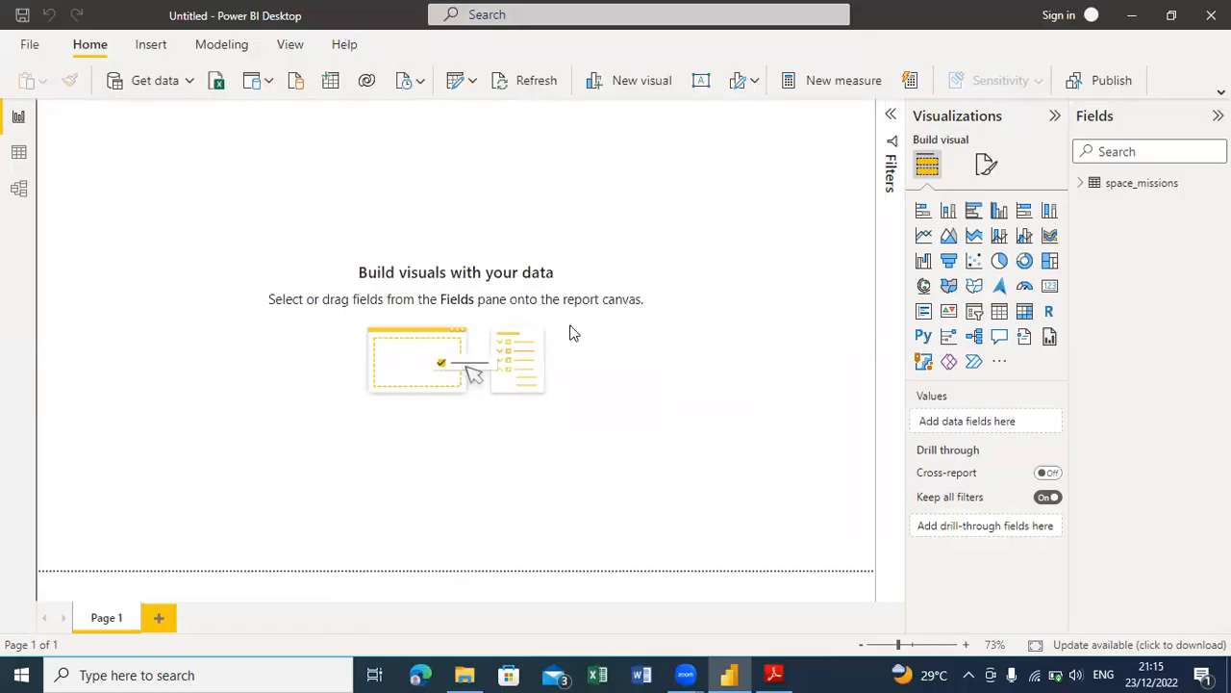
pyautogui.moveTo(570, 325); pyautogui.dragTo(644, 385)
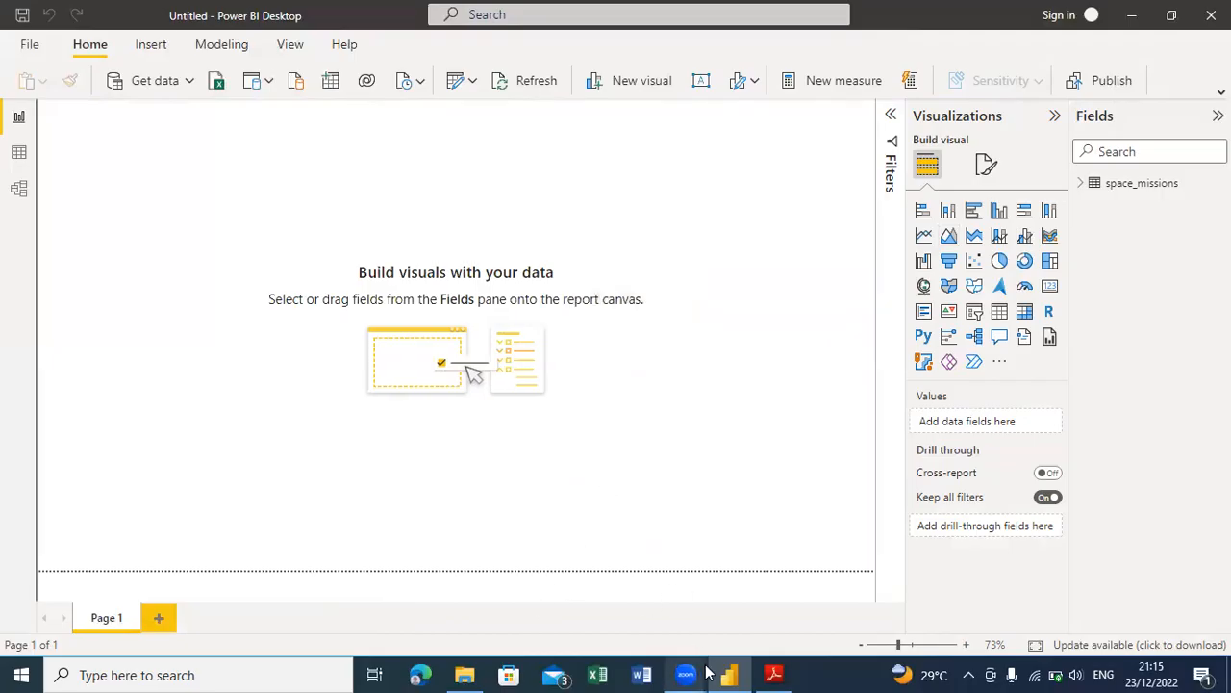
pyautogui.moveTo(687, 674)
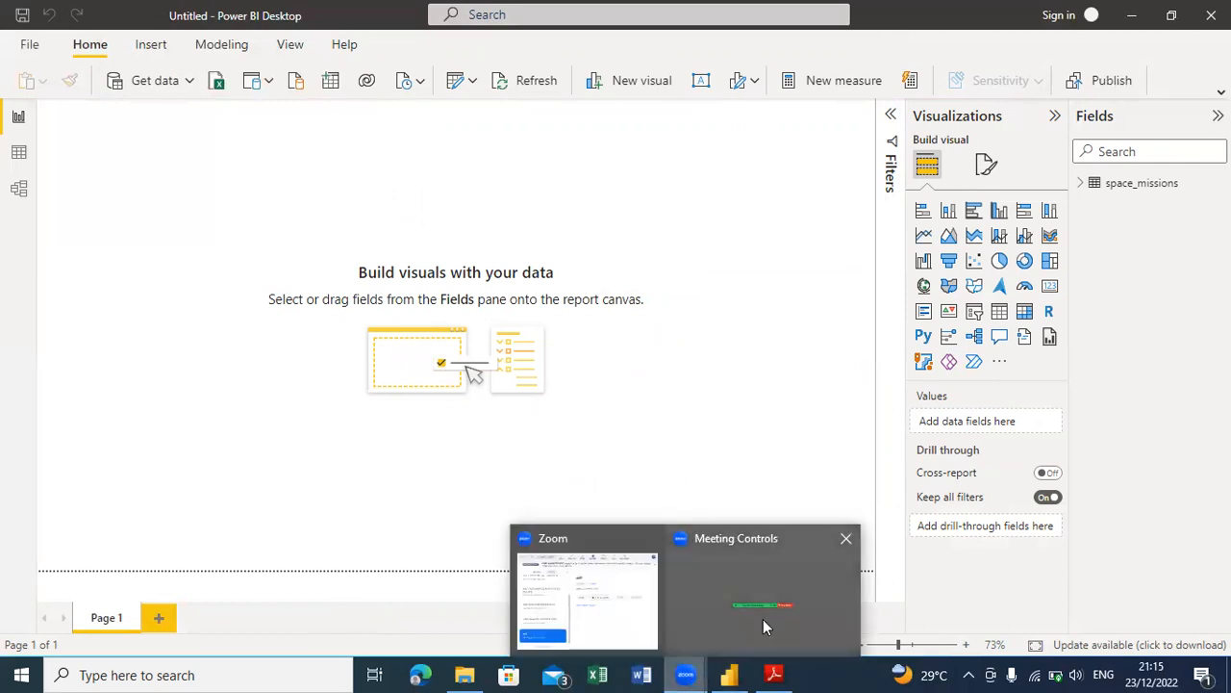
# Step: Reopen the Power Query Editor and delete the Removed Columns1 step of space_missions to bring back the Price column
pyautogui.click(455, 87)
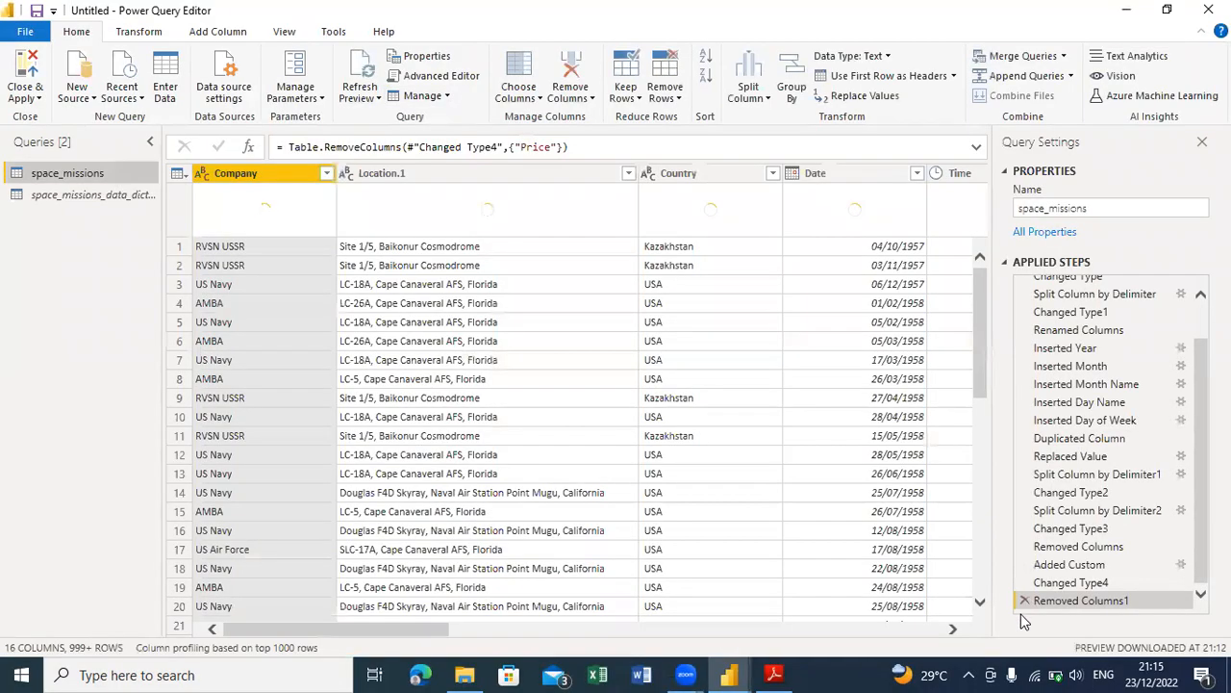
pyautogui.click(1025, 601)
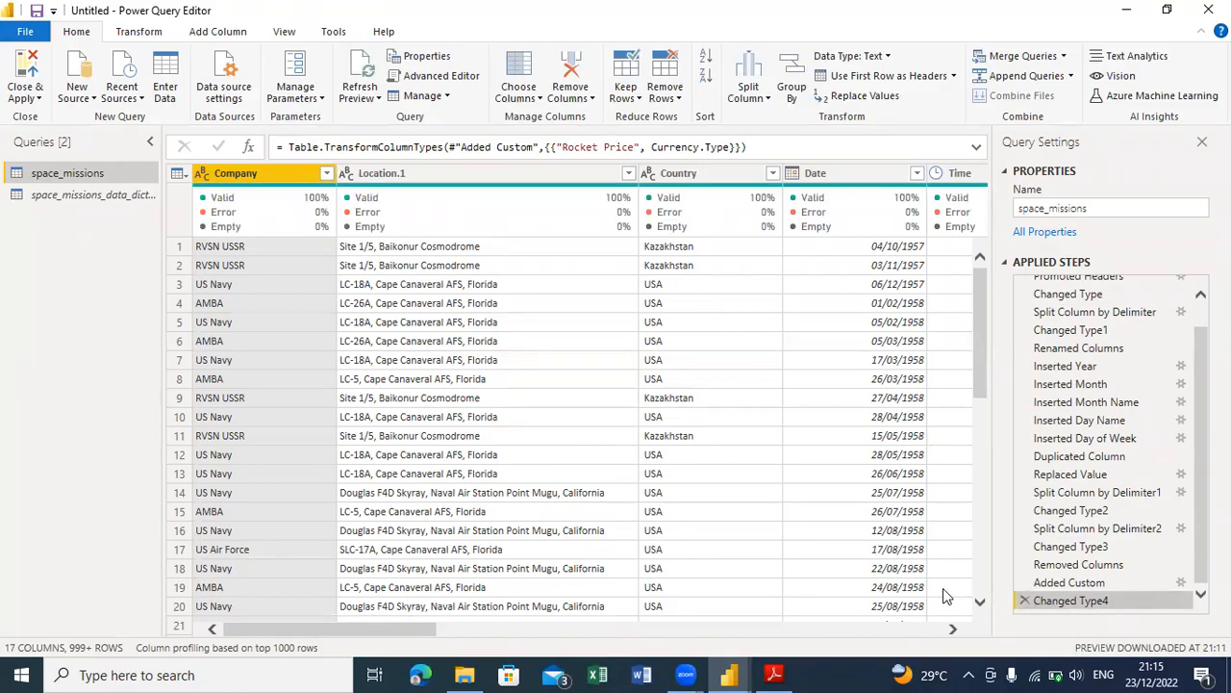
pyautogui.moveTo(392, 626); pyautogui.dragTo(527, 623)
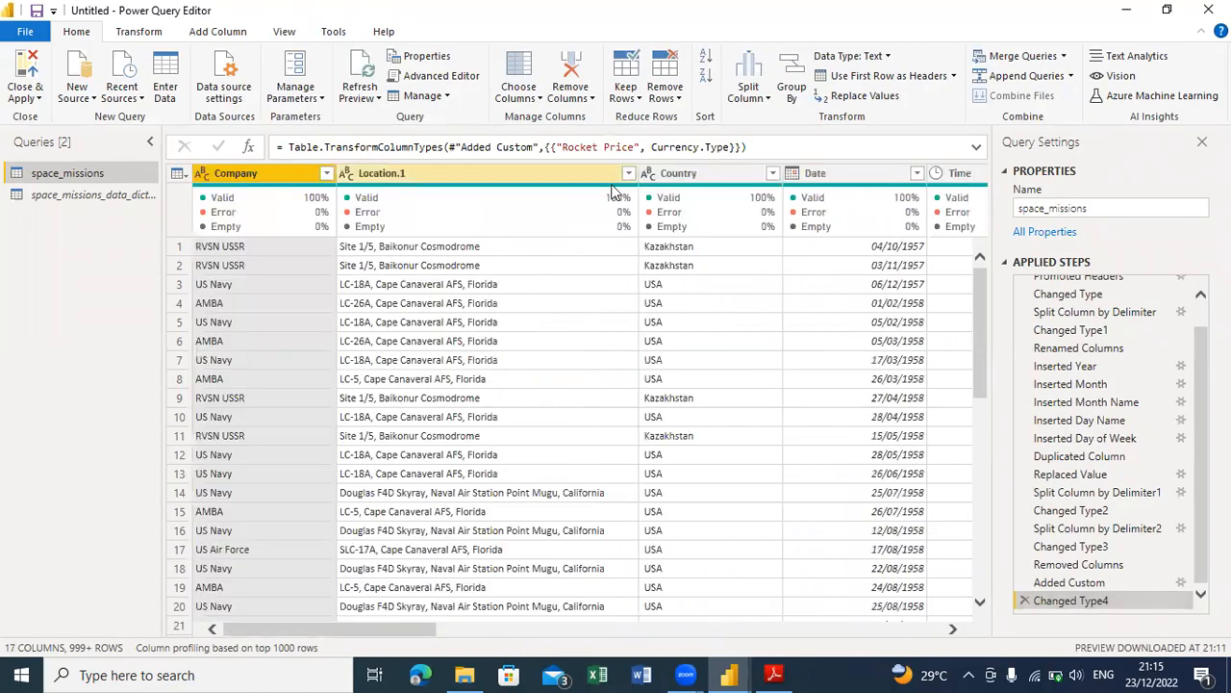
pyautogui.moveTo(391, 626); pyautogui.dragTo(665, 627)
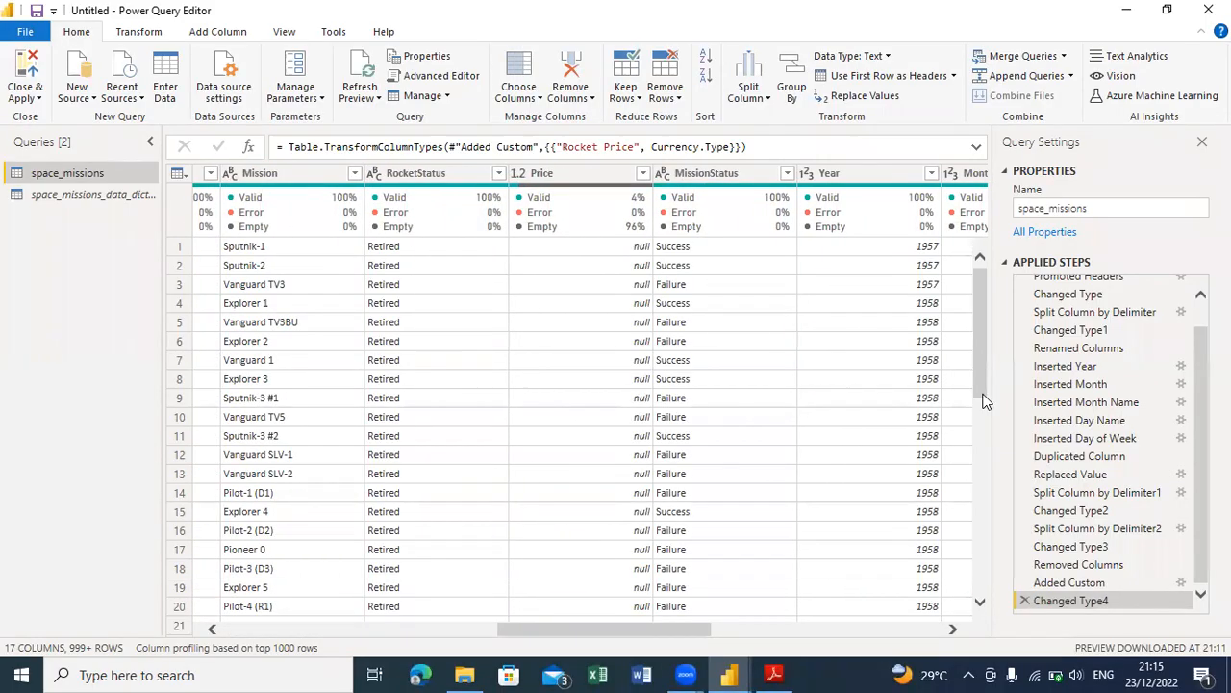
# Step: Load the full list of filter values for the Price column and inspect it, leaving every value including null selected
pyautogui.click(586, 181)
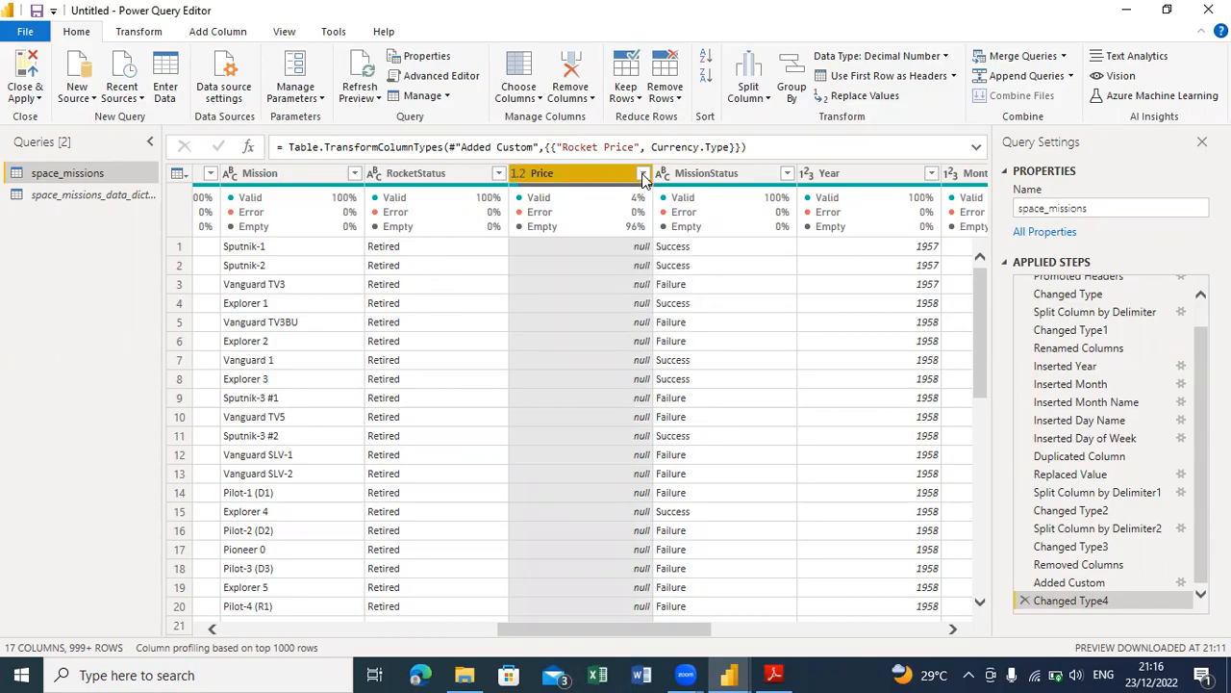
pyautogui.click(642, 175)
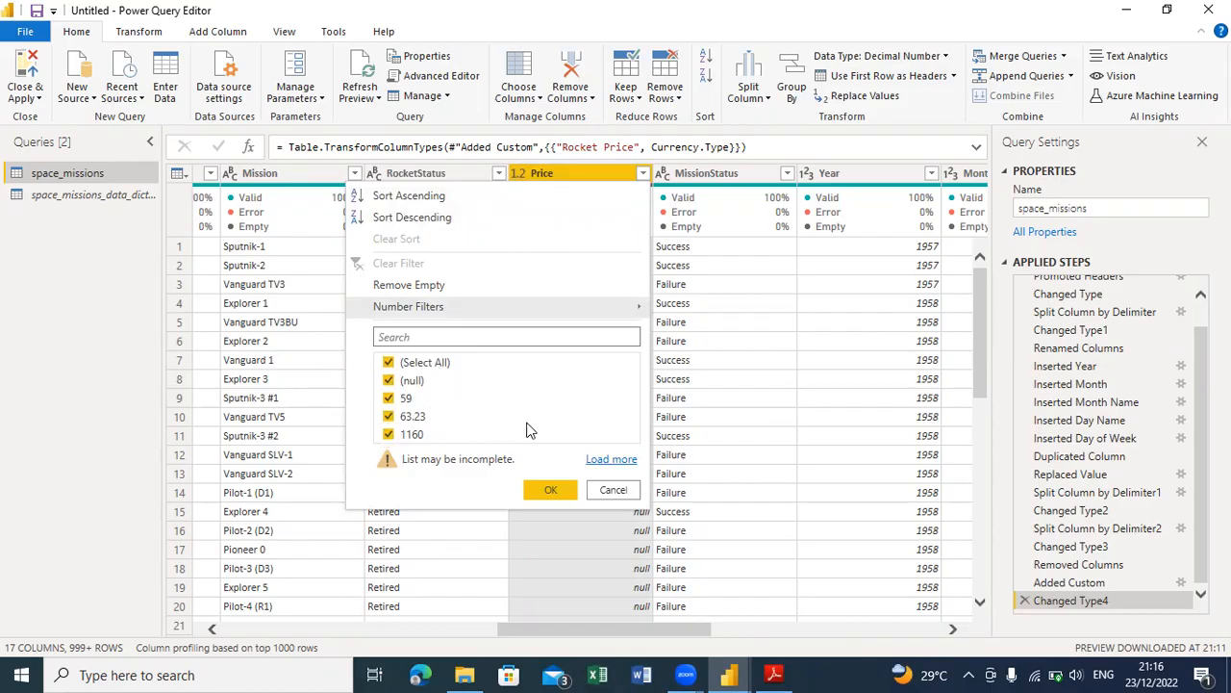
pyautogui.press('Return')
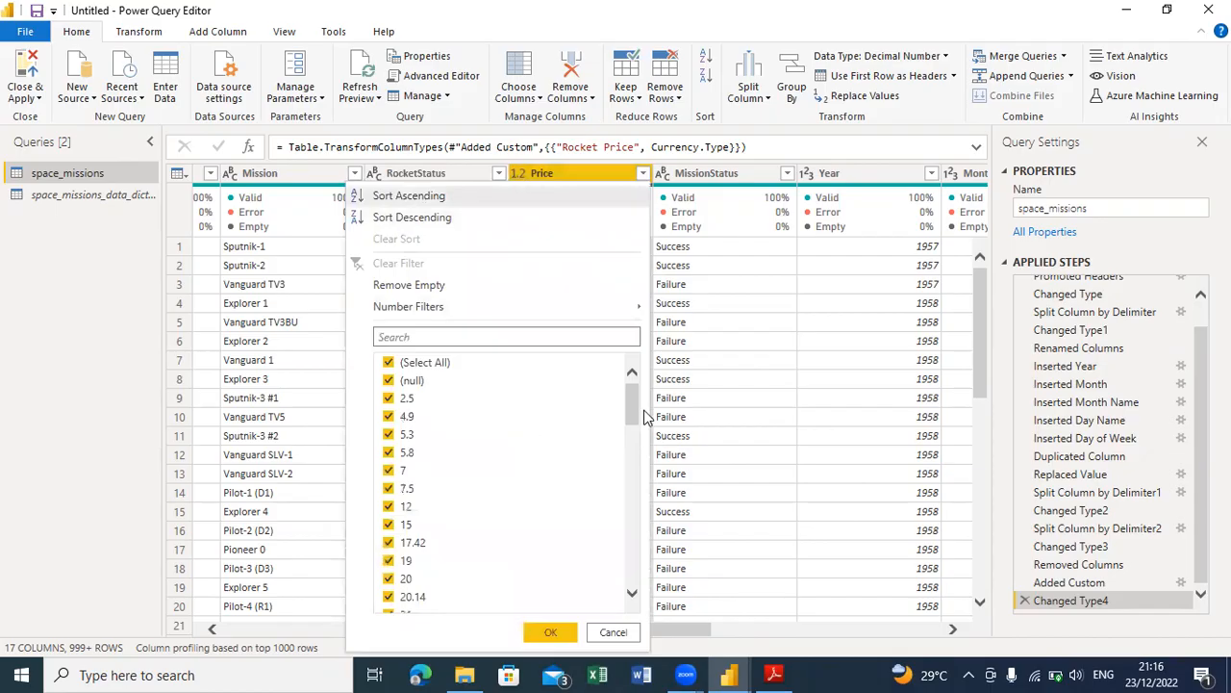
pyautogui.moveTo(632, 409)
pyautogui.mouseDown()
pyautogui.moveTo(637, 576)
pyautogui.moveTo(629, 394)
pyautogui.mouseUp()
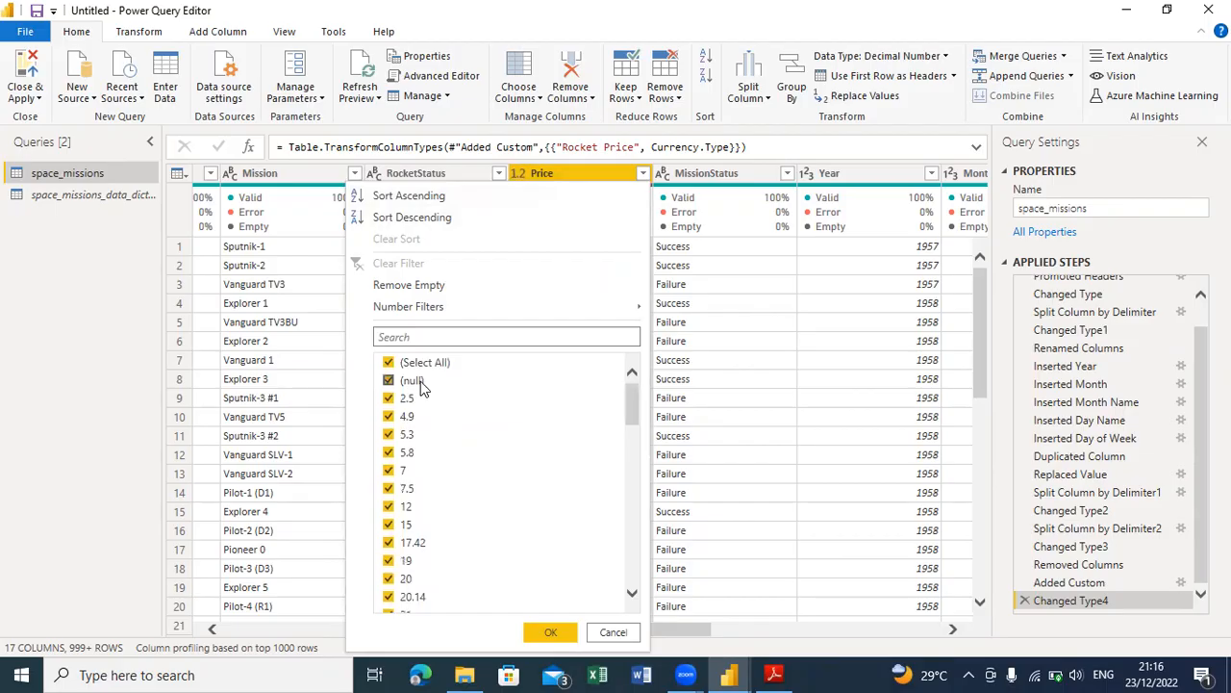
pyautogui.click(388, 382)
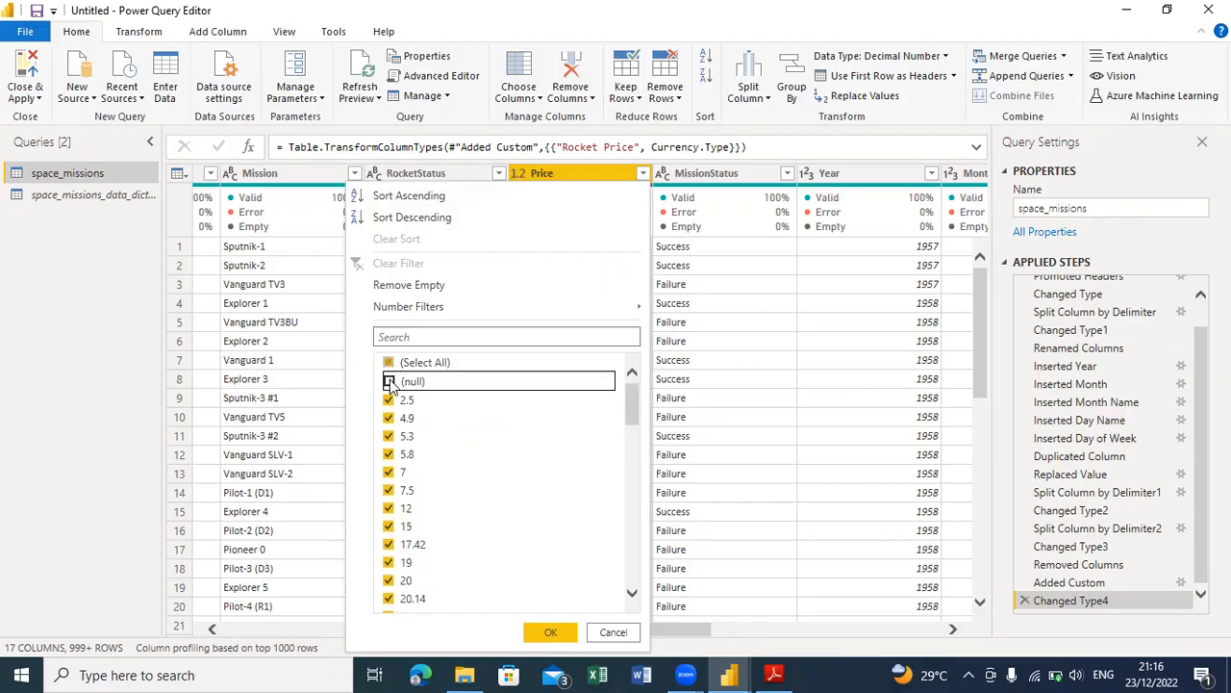
pyautogui.click(388, 382)
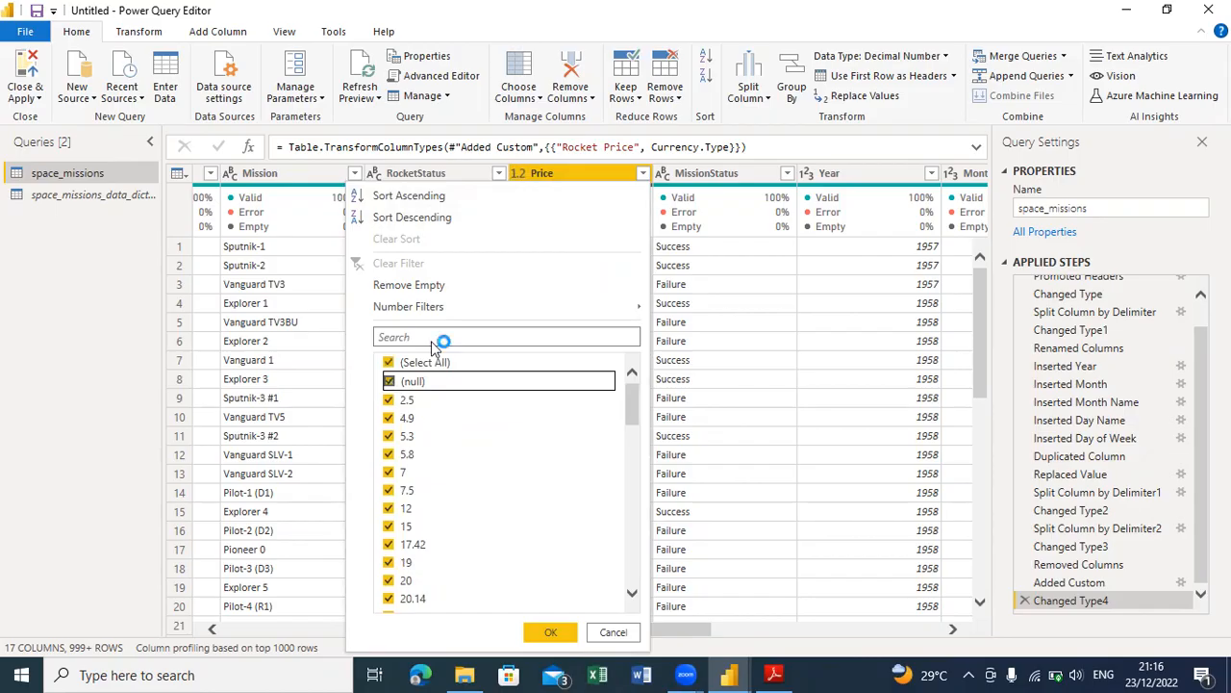
pyautogui.click(594, 181)
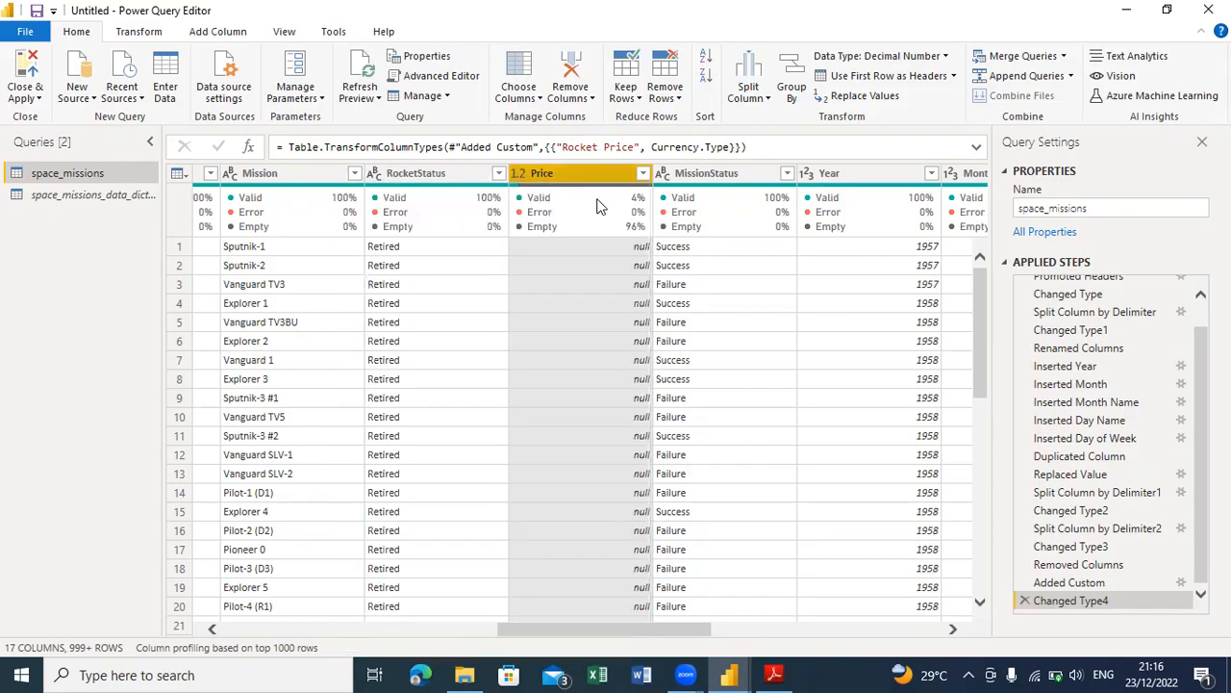
pyautogui.moveTo(633, 241)
pyautogui.click(145, 34)
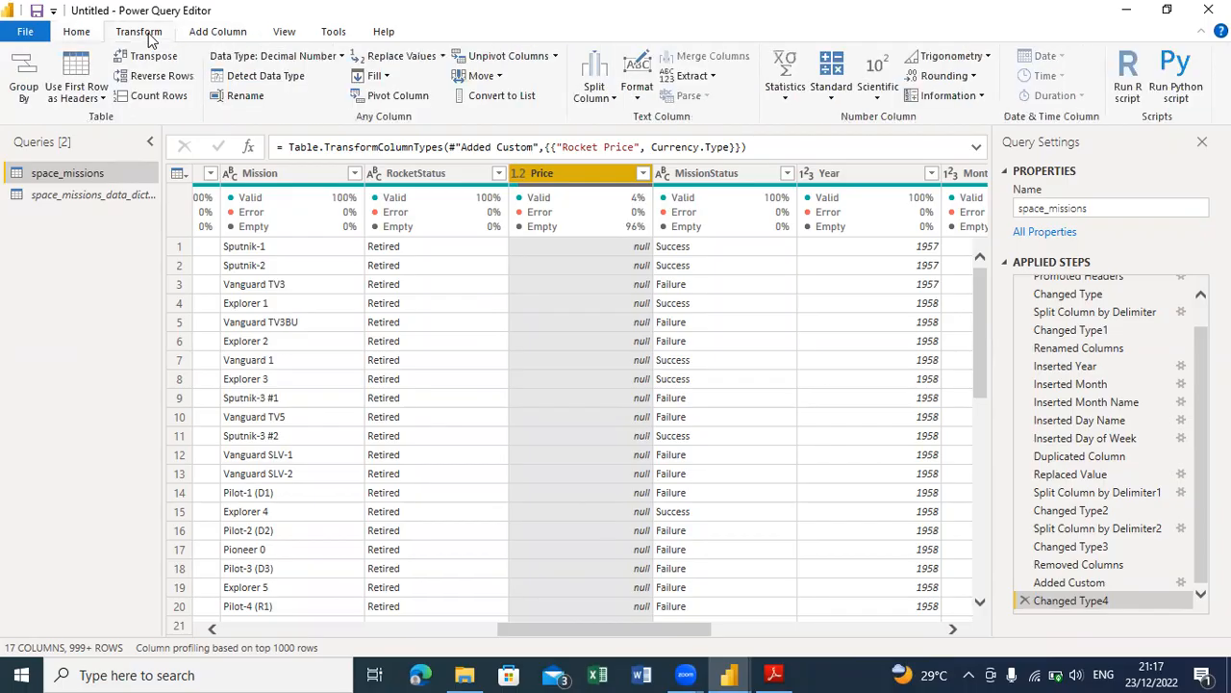
pyautogui.click(230, 33)
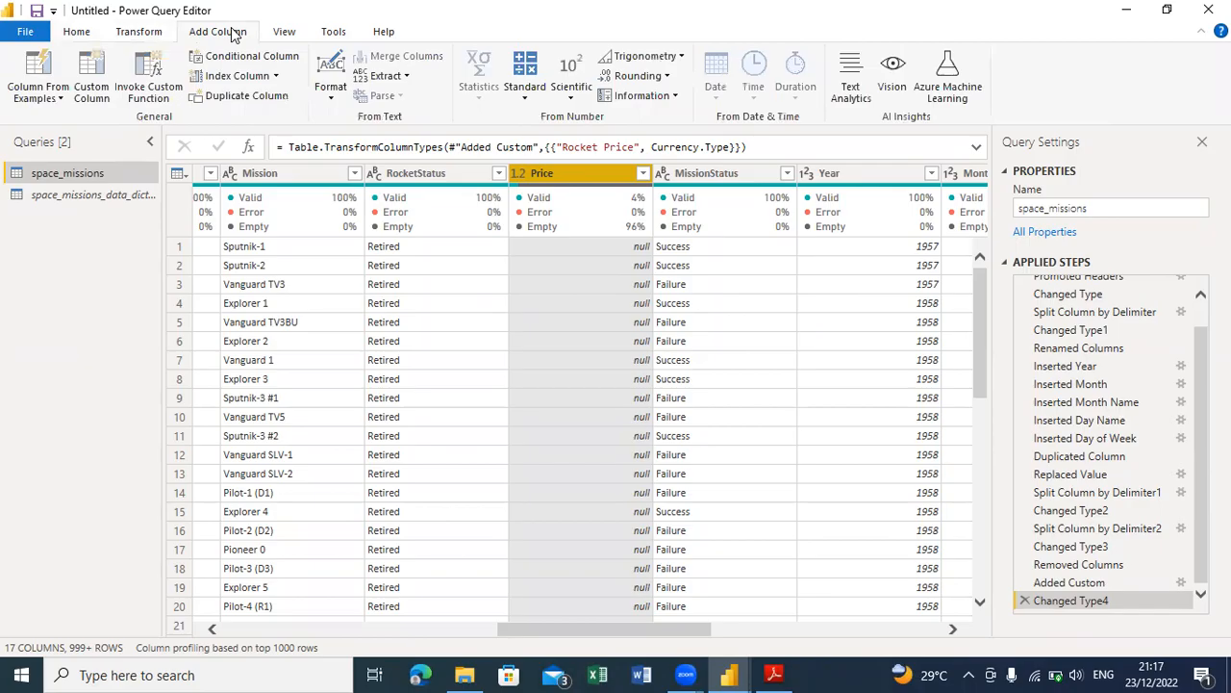
pyautogui.click(93, 85)
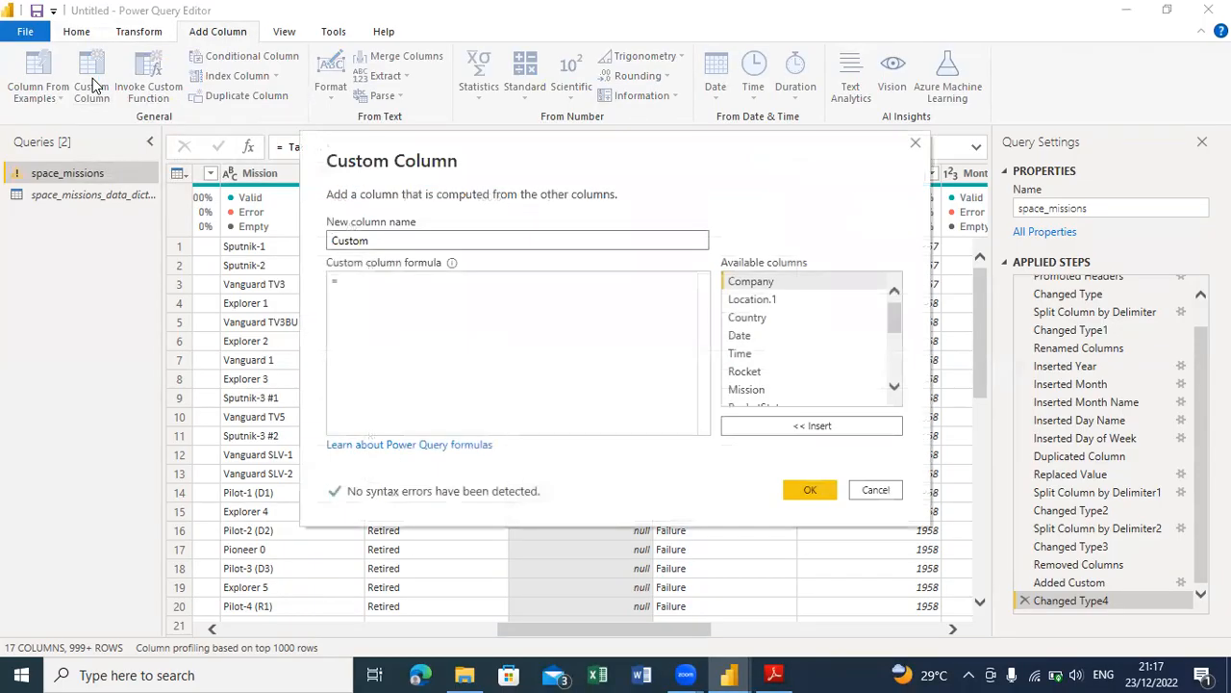
pyautogui.click(380, 242)
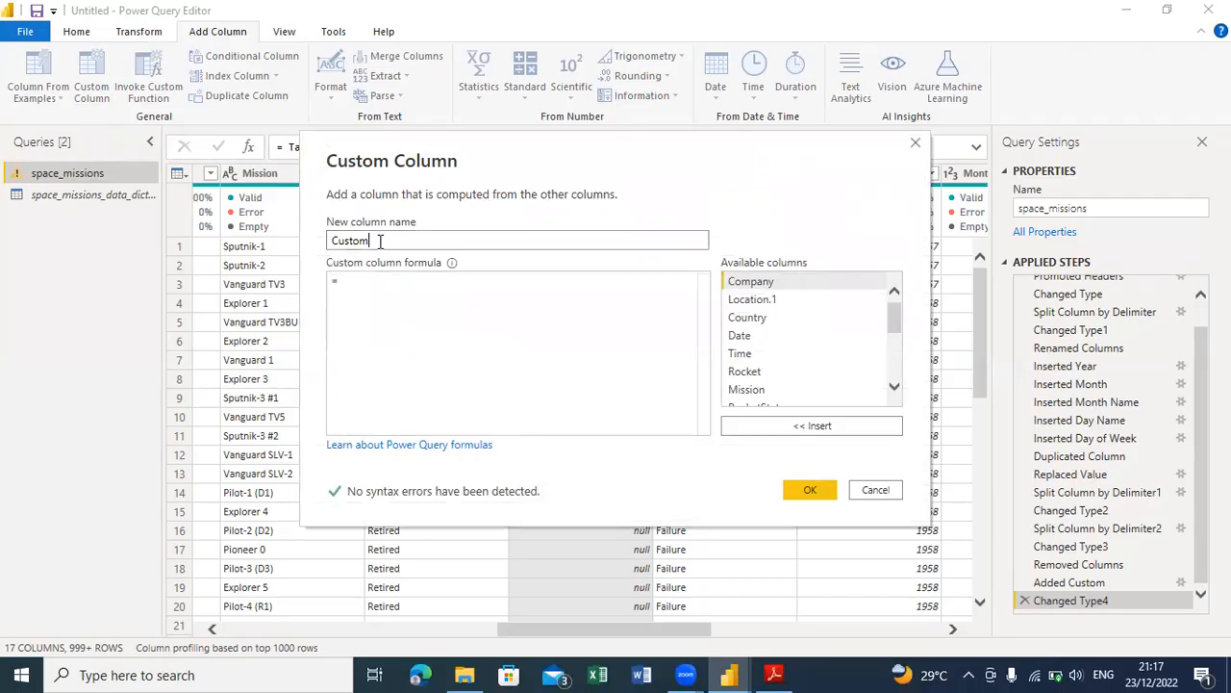
pyautogui.click(367, 280)
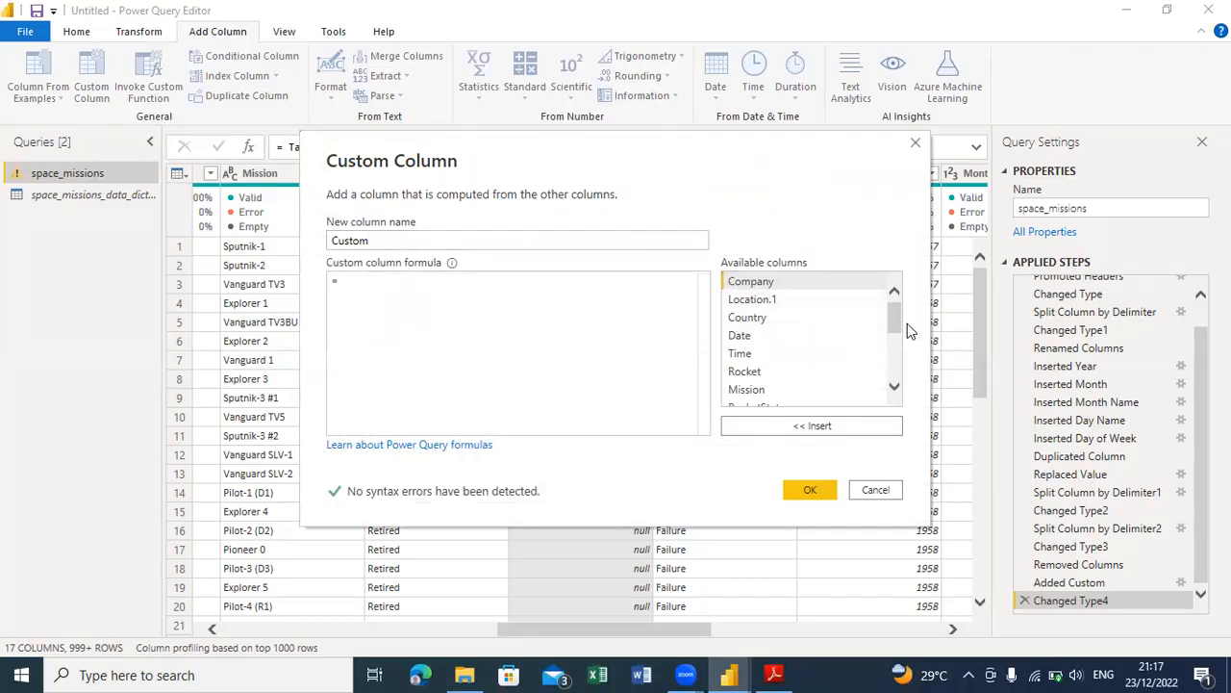
pyautogui.moveTo(898, 317); pyautogui.dragTo(900, 332)
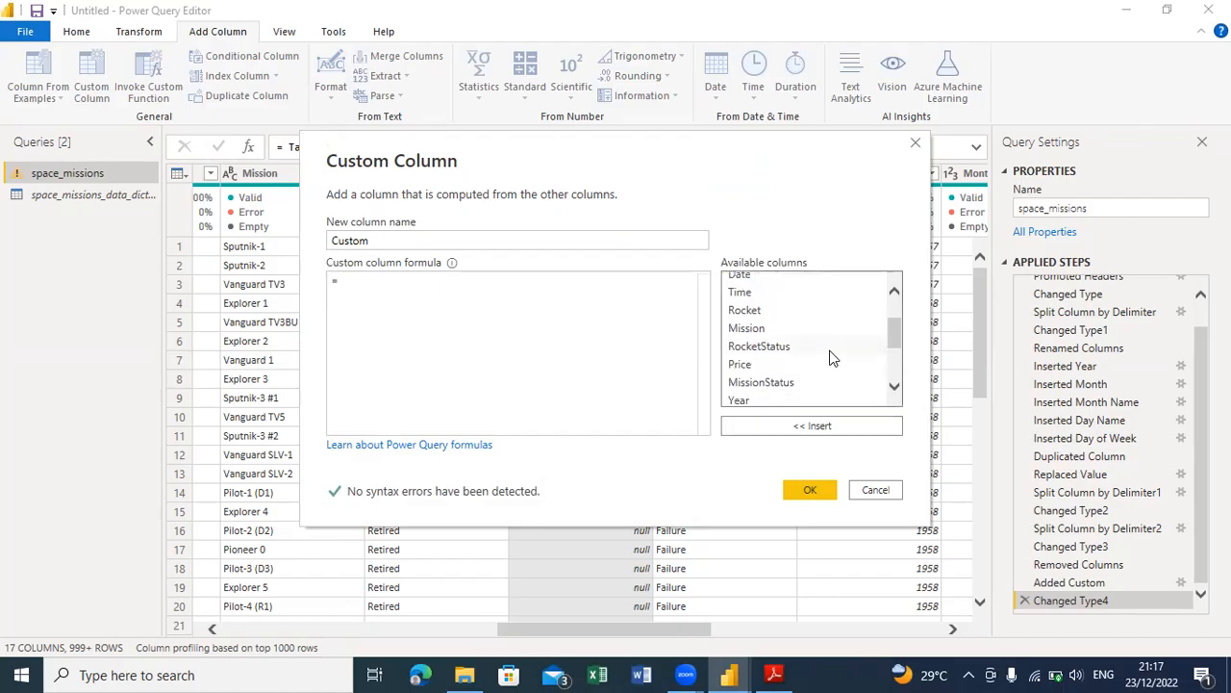
pyautogui.doubleClick(809, 366)
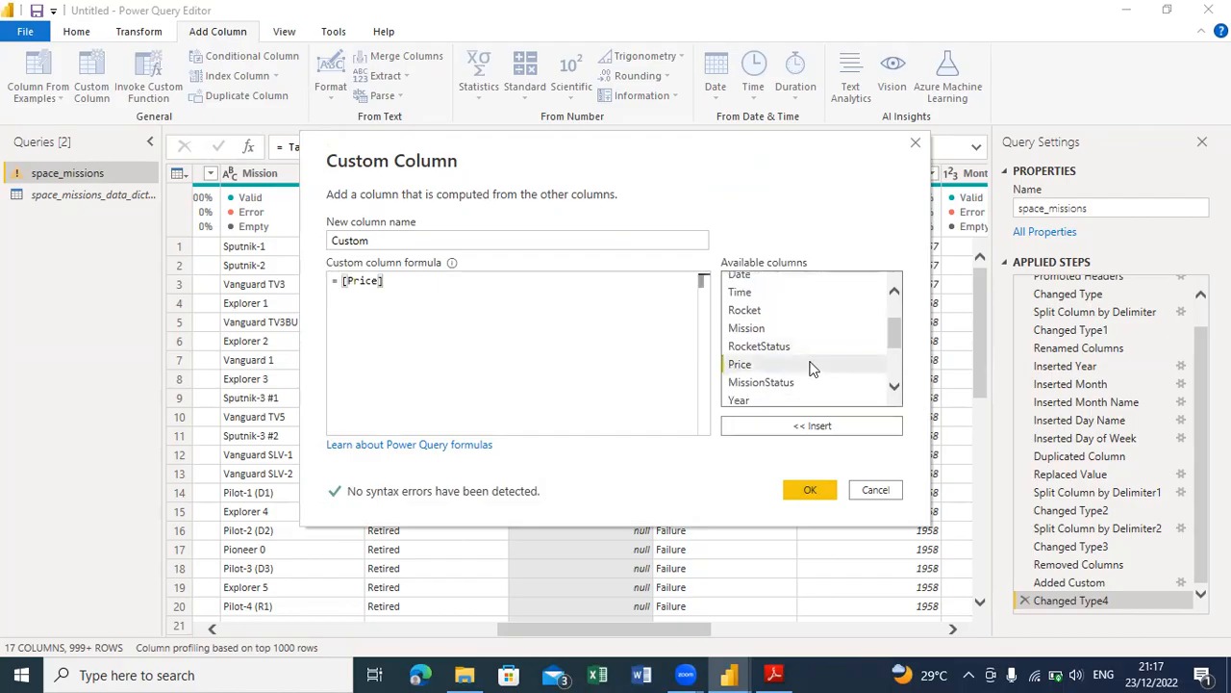
pyautogui.write('*')
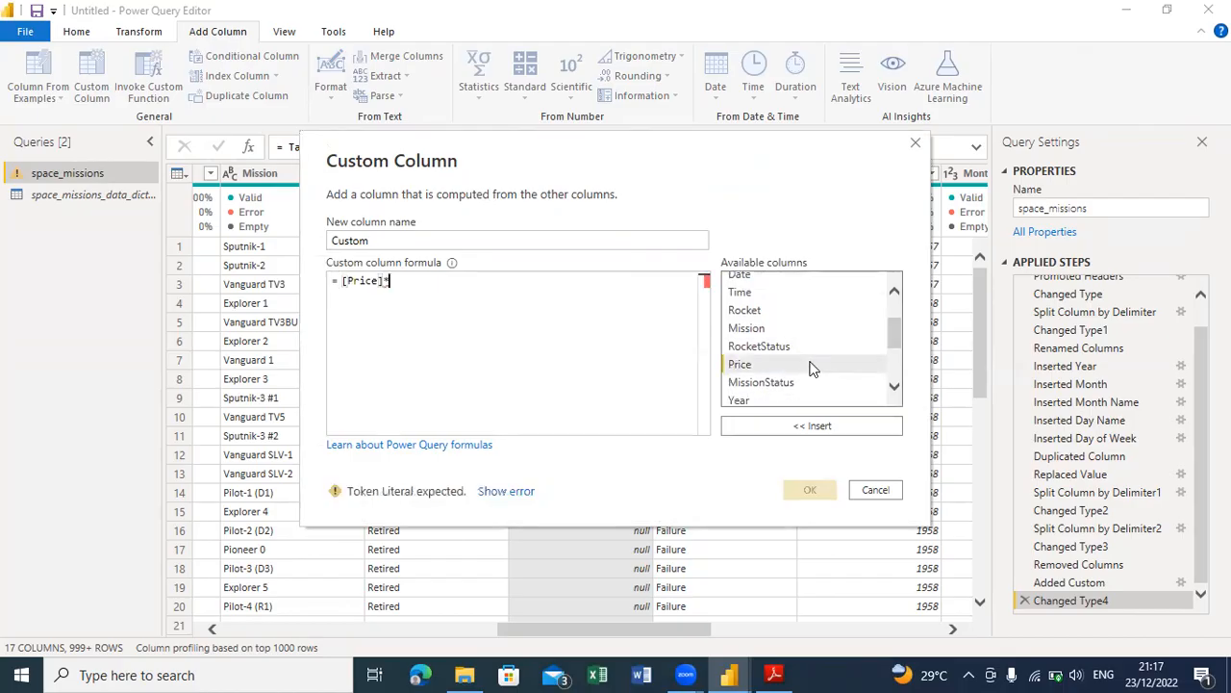
pyautogui.write('1')
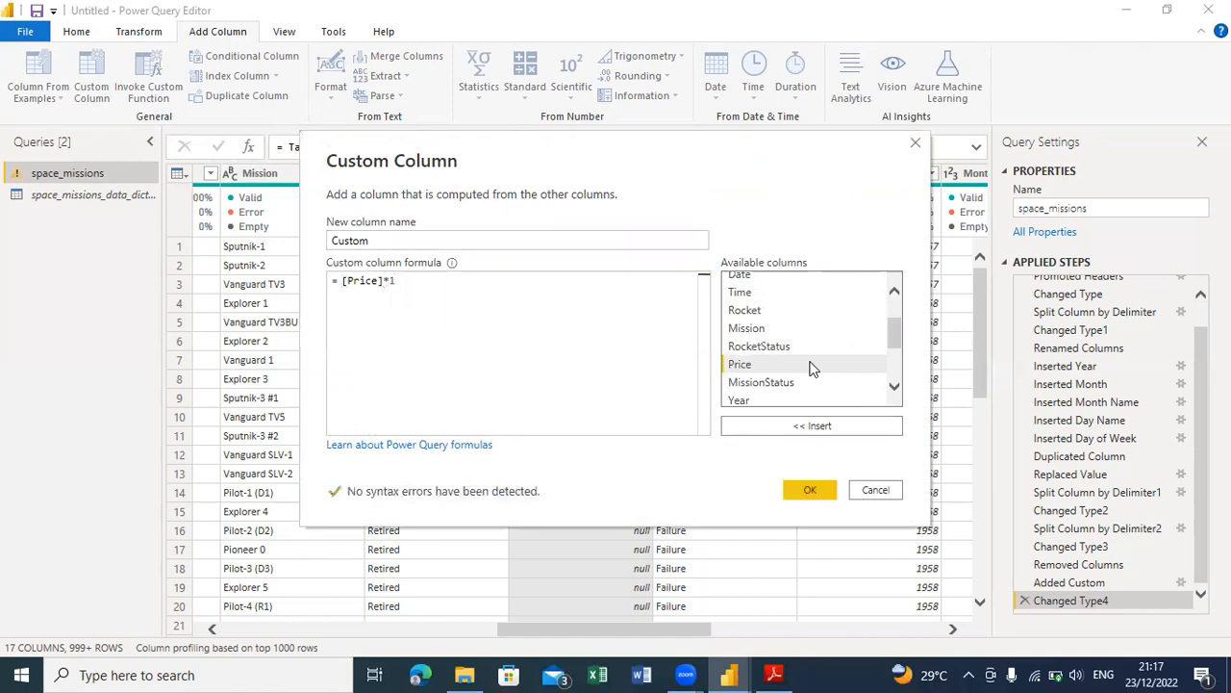
pyautogui.write('000000')
pyautogui.click(916, 143)
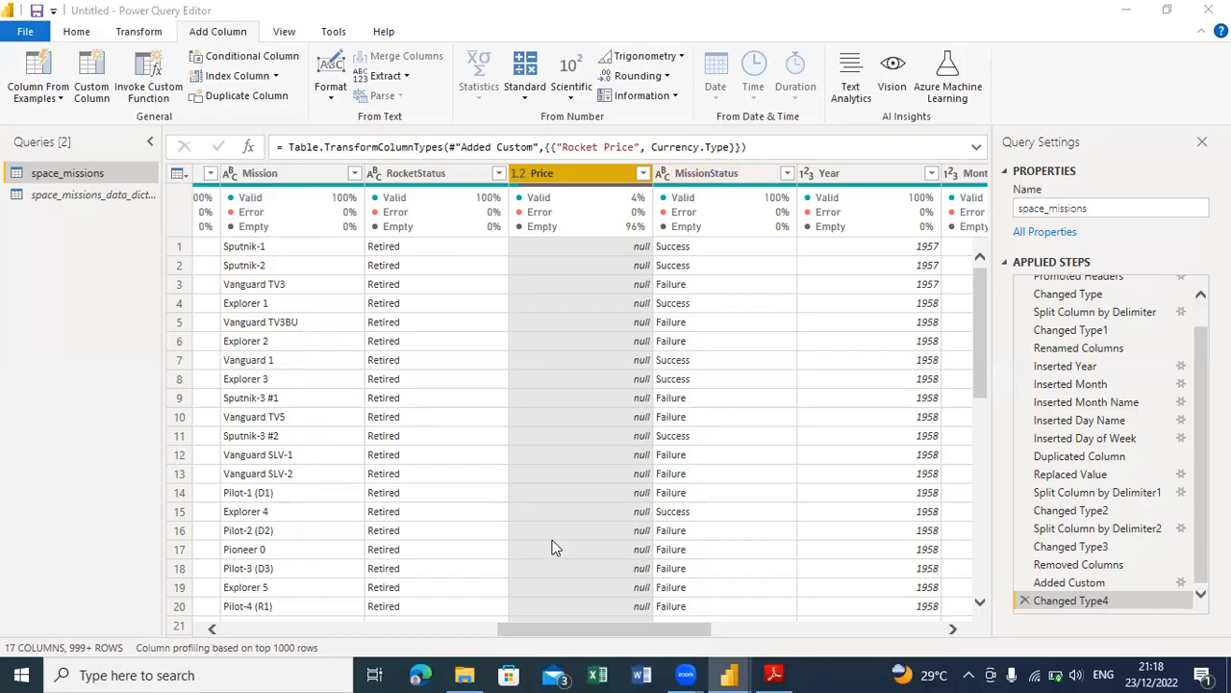
# Step: Remove the Price column from the space_missions query
pyautogui.moveTo(566, 638); pyautogui.dragTo(369, 581)
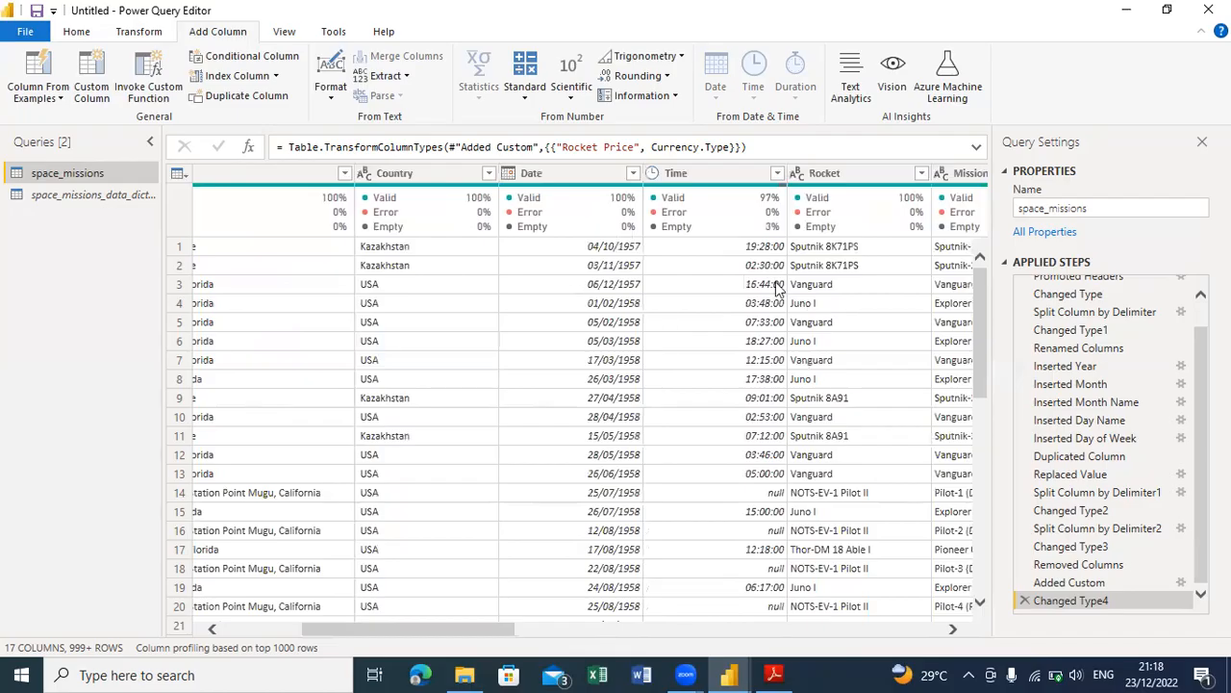
pyautogui.moveTo(473, 627); pyautogui.dragTo(620, 617)
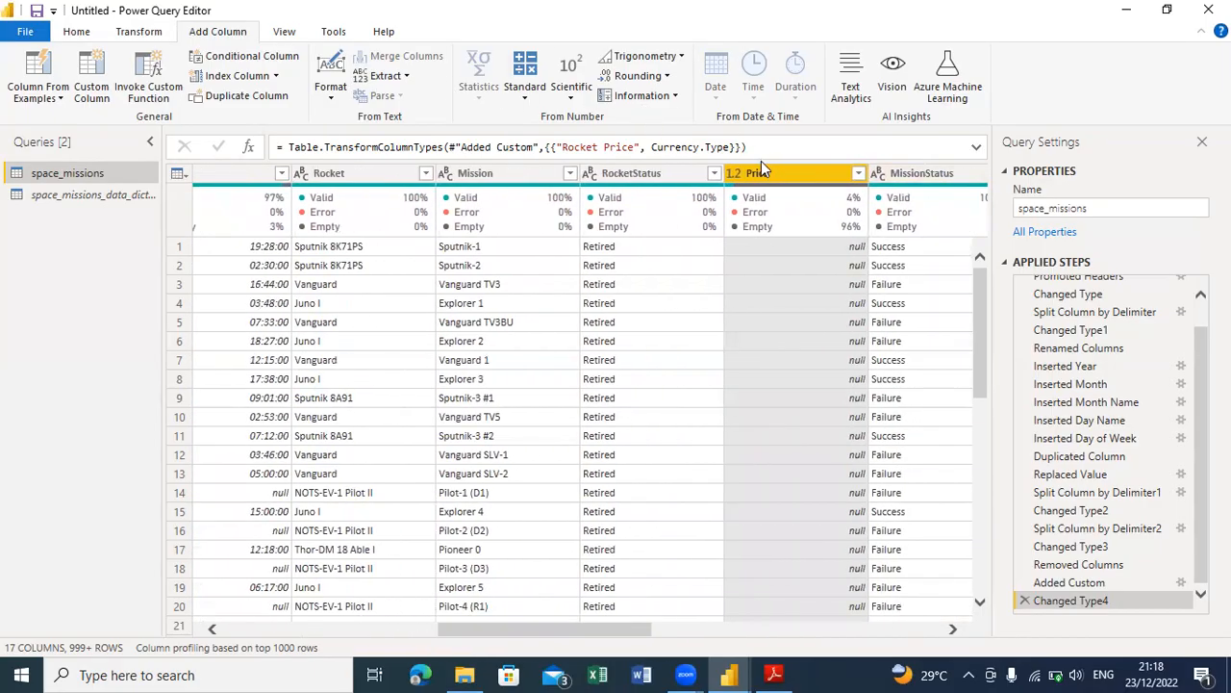
pyautogui.click(84, 35)
pyautogui.click(569, 81)
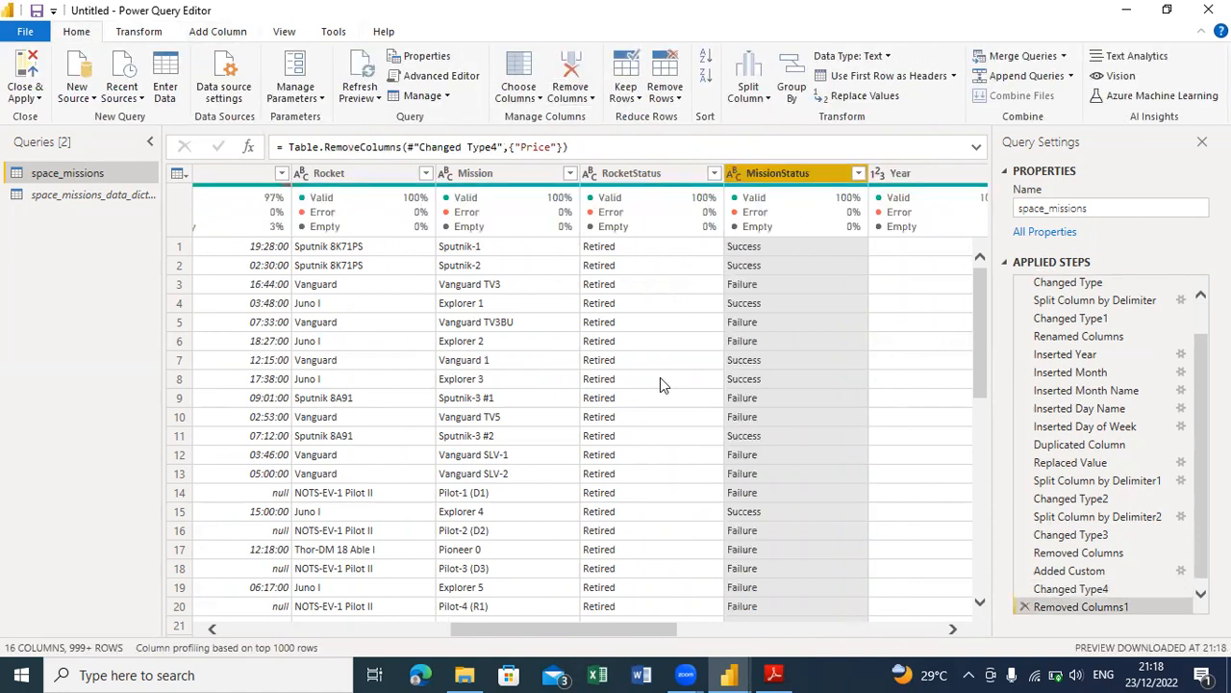
# Step: Close the query editor with the changes applied, and expand the space_missions table to list its fields in the report
pyautogui.moveTo(574, 627); pyautogui.dragTo(889, 612)
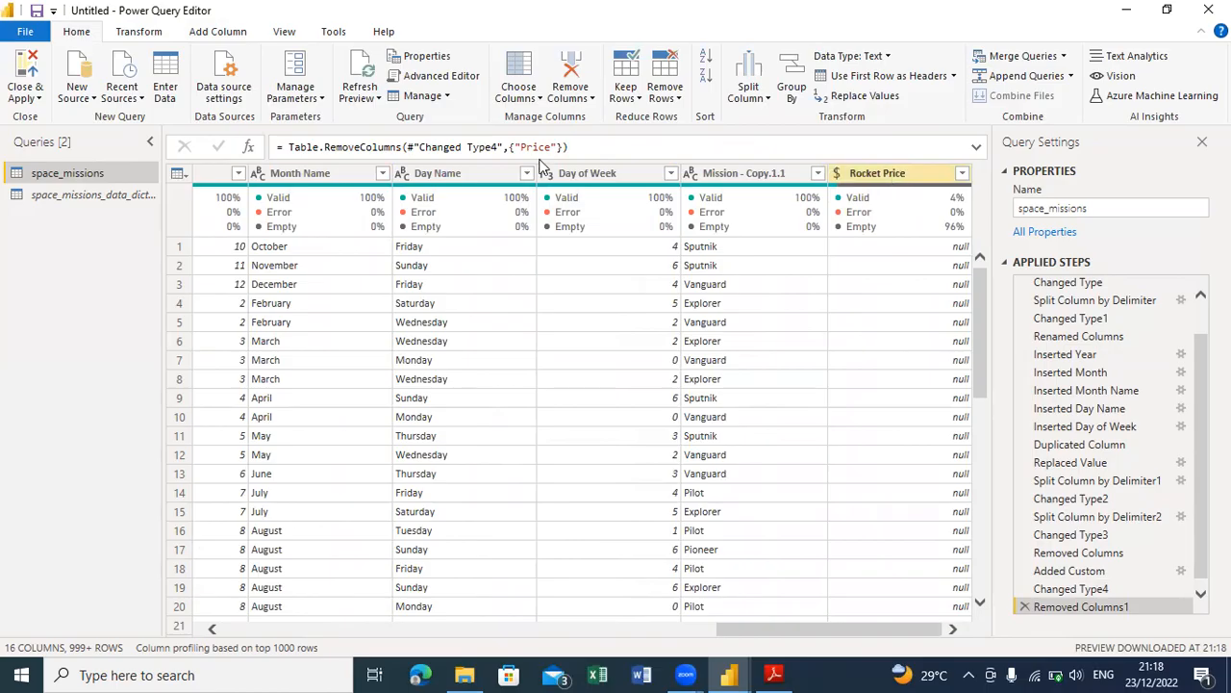
pyautogui.click(25, 81)
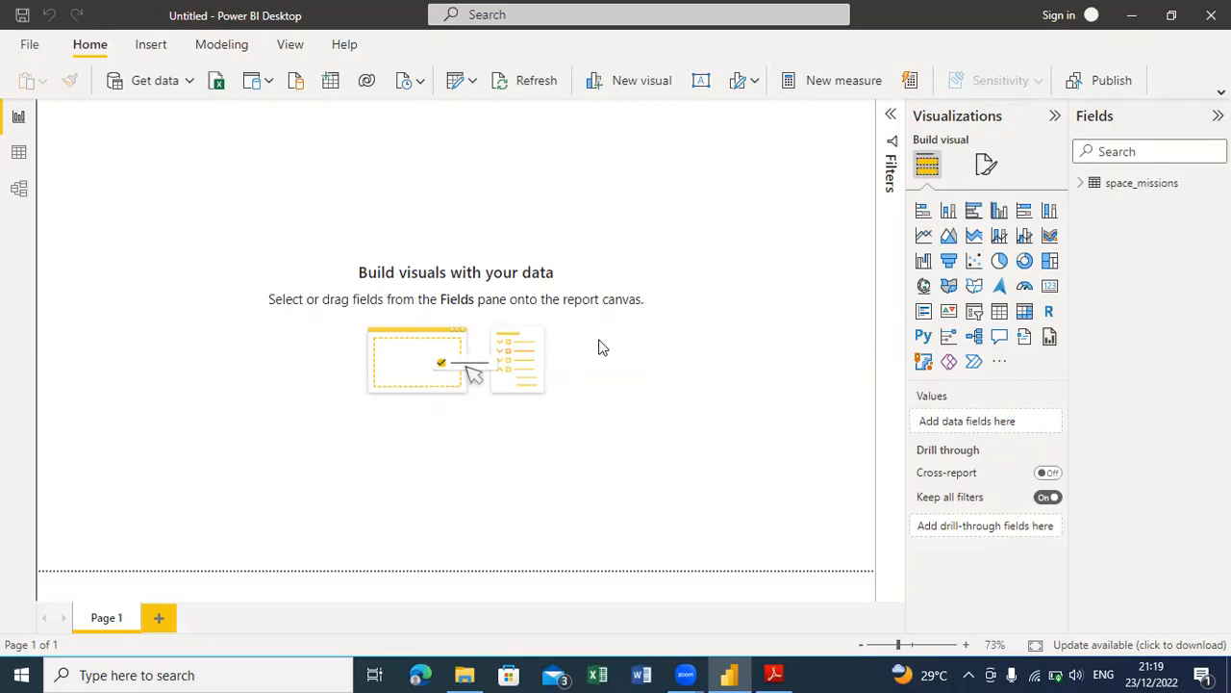
pyautogui.click(1079, 186)
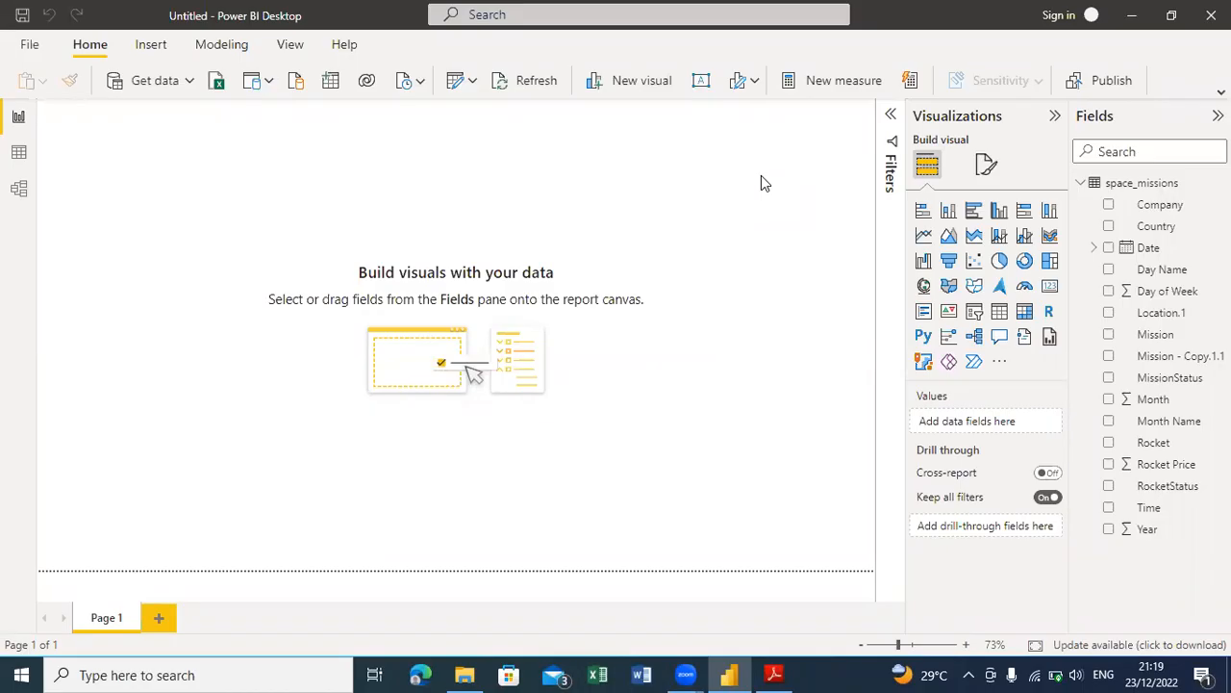
# Step: Apply the last of the built-in Power BI colour themes to the report
pyautogui.click(290, 47)
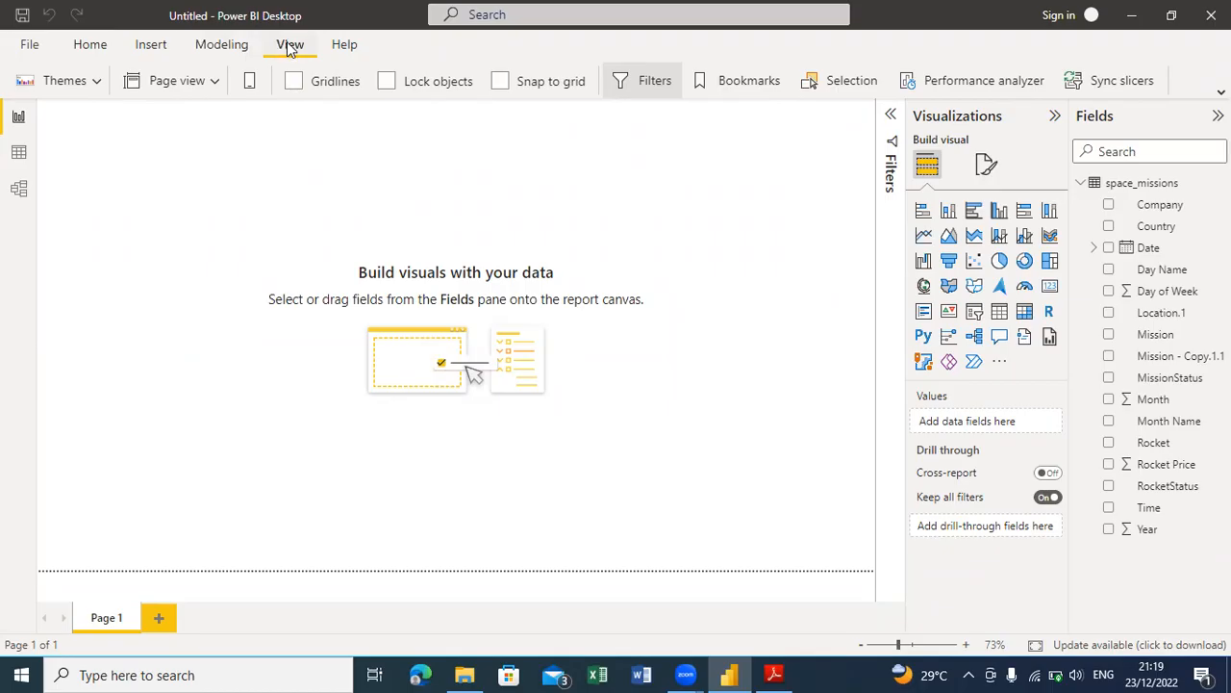
pyautogui.click(96, 84)
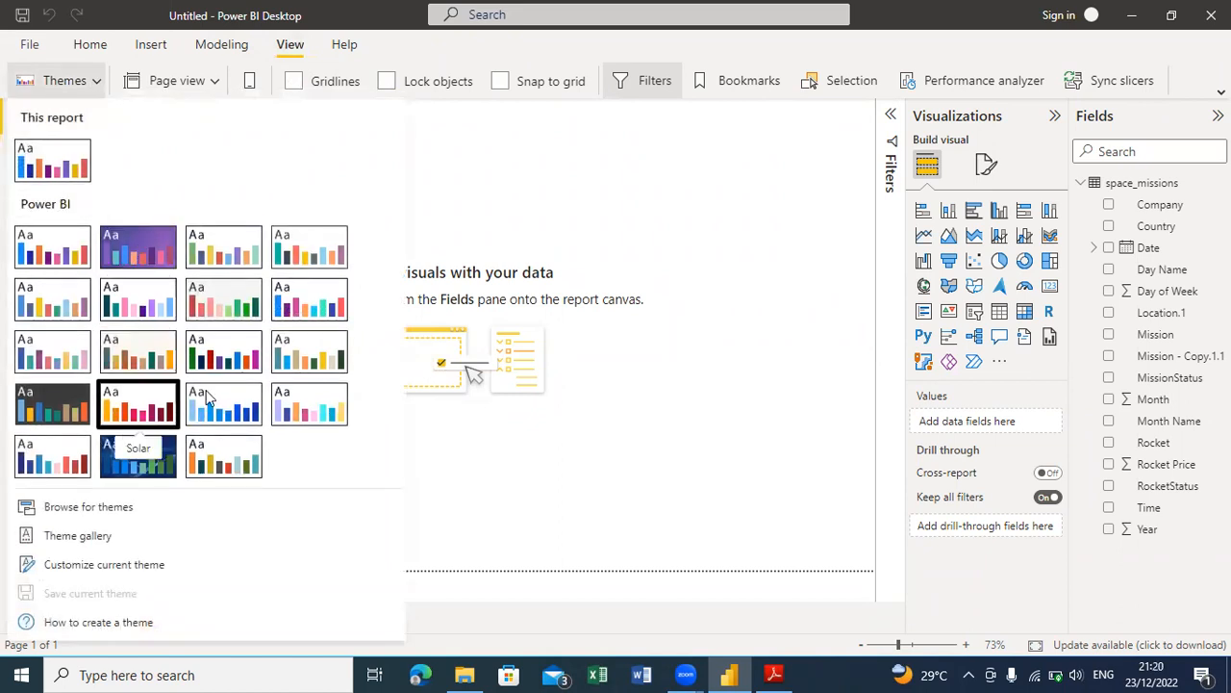
pyautogui.click(243, 438)
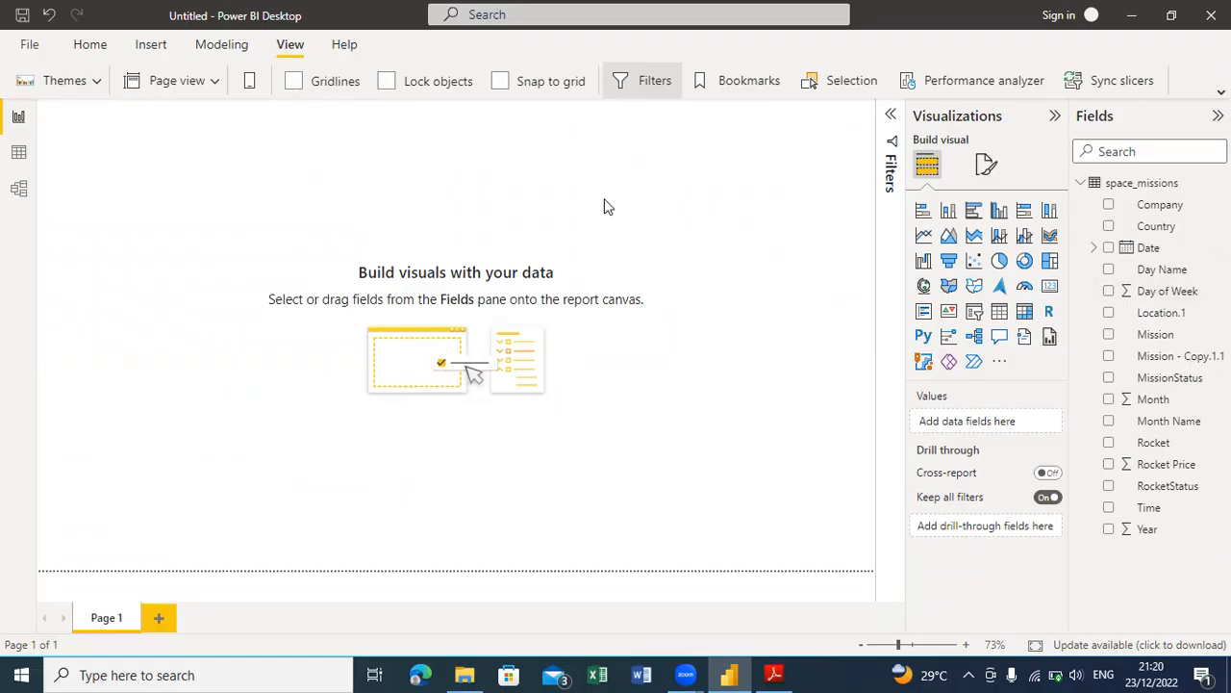
# Step: Create a new measure named Total Mission in the space_missions table and begin its formula with the COUNTROWS function
pyautogui.click(1145, 186)
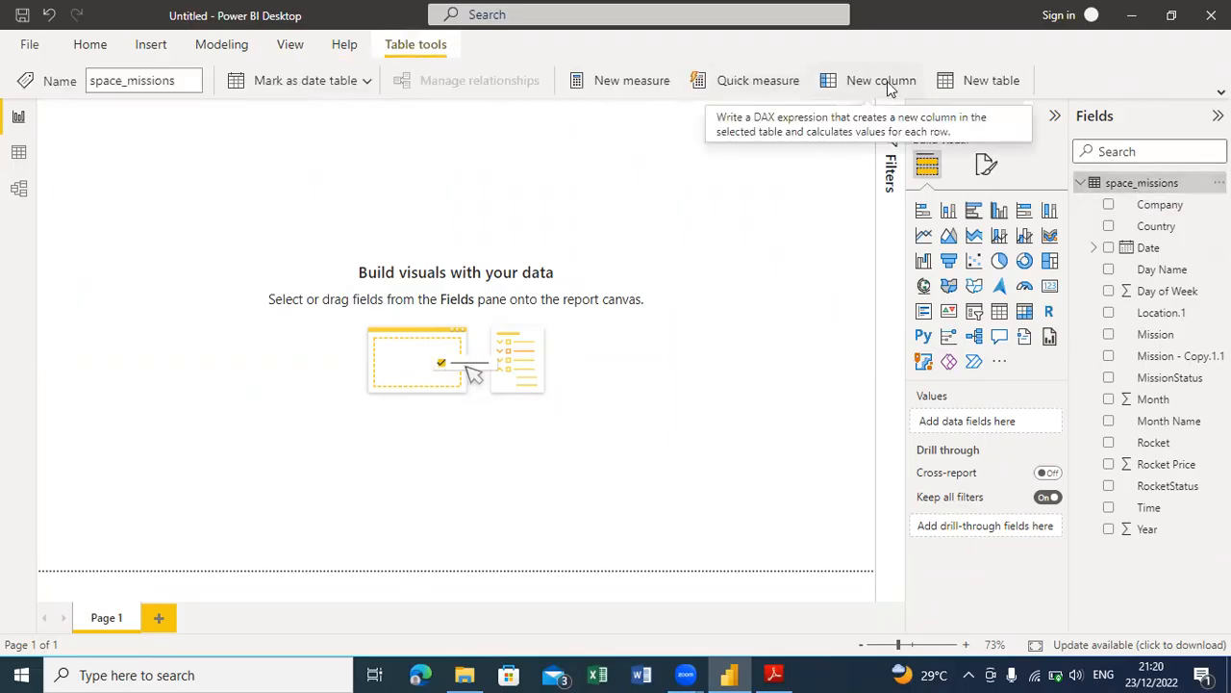
pyautogui.click(632, 81)
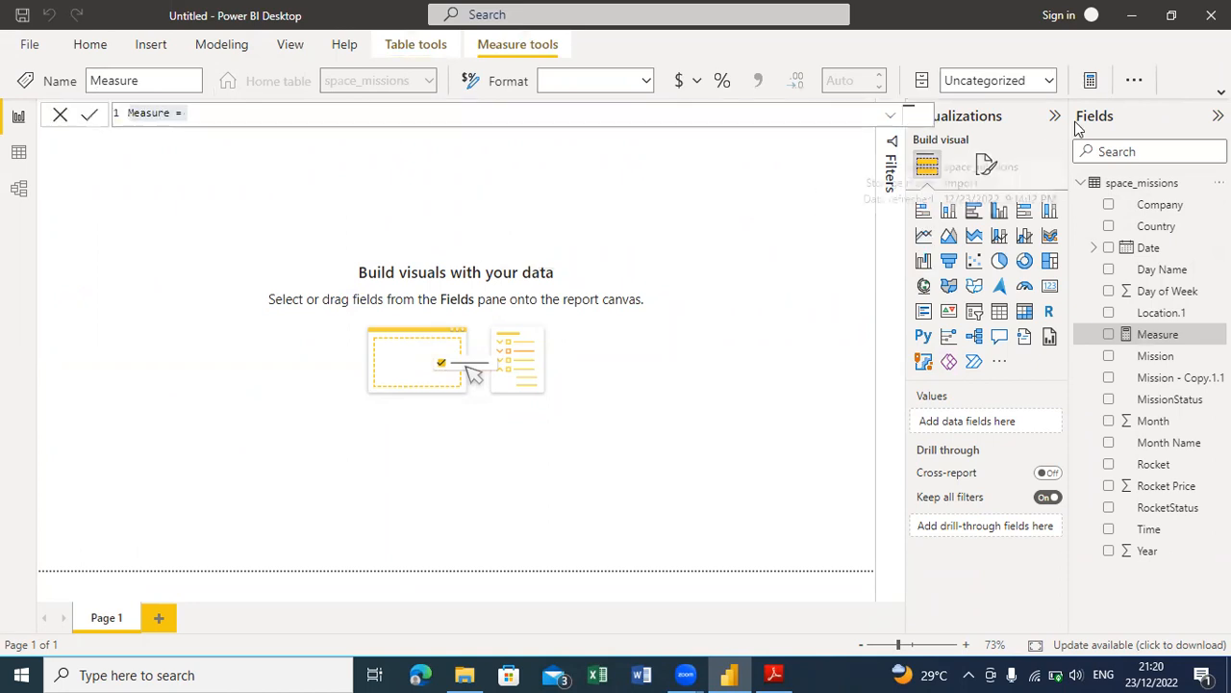
pyautogui.write('count')
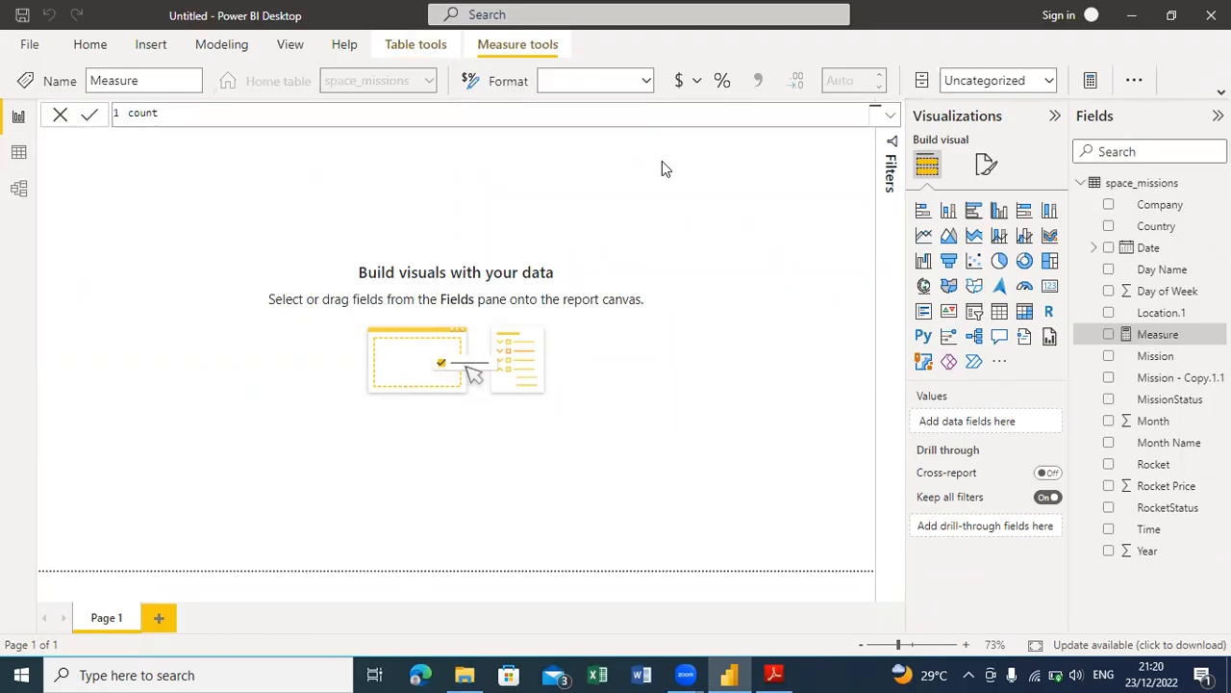
pyautogui.press('BackSpace')
pyautogui.press('BackSpace')
pyautogui.press('BackSpace')
pyautogui.write('Total Mission =Count')
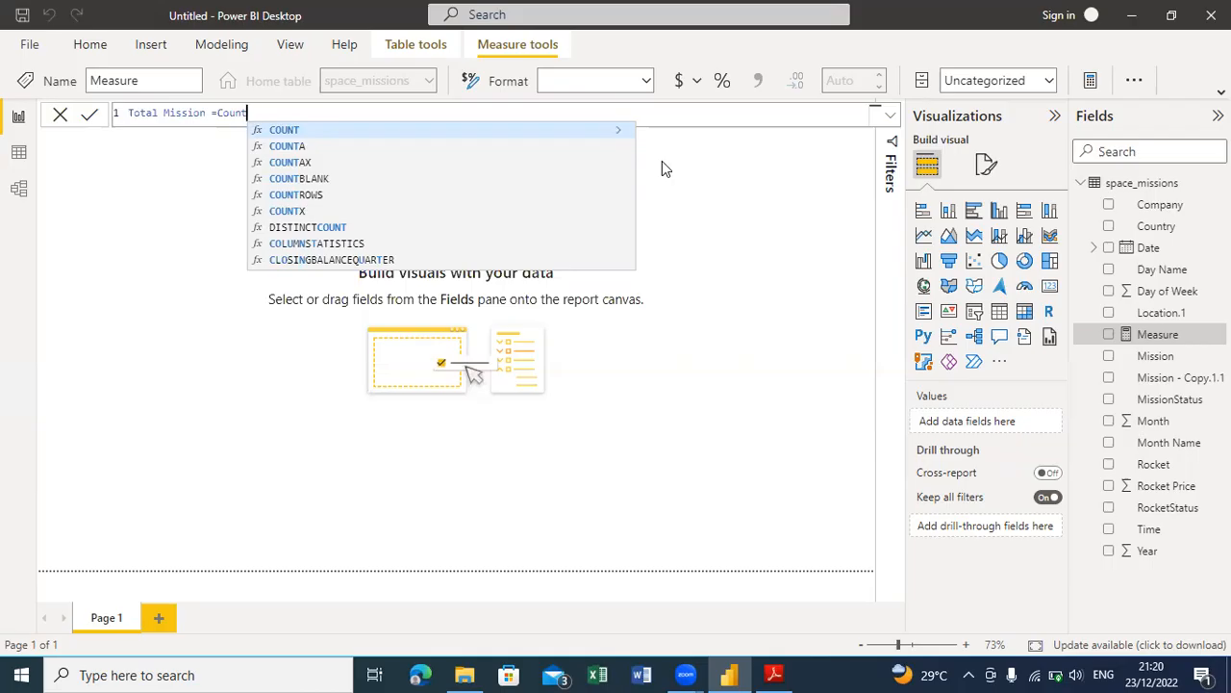
pyautogui.doubleClick(363, 195)
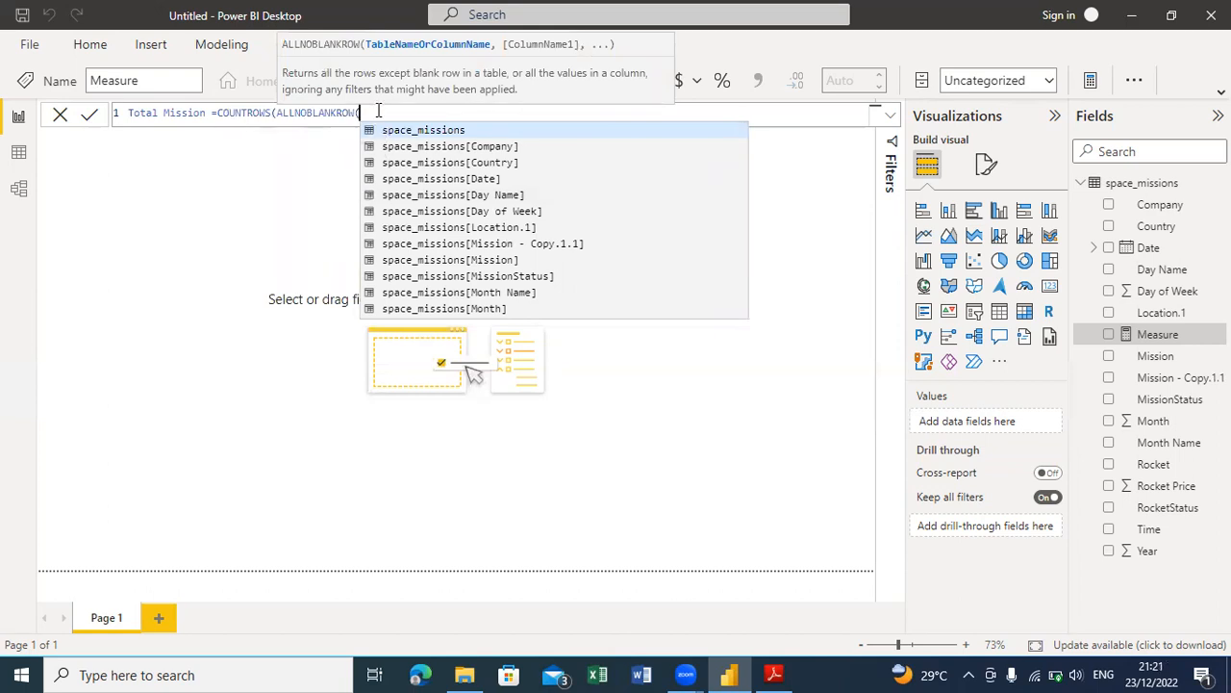
# Step: Clear the unwanted ALLNOBLANKROW function and complete the measure as Total Mission = COUNTROWS(space_missions)
pyautogui.press('BackSpace')
pyautogui.press('BackSpace')
pyautogui.press('BackSpace')
pyautogui.press('BackSpace')
pyautogui.press('BackSpace')
pyautogui.press('BackSpace')
pyautogui.press('BackSpace')
pyautogui.press('BackSpace')
pyautogui.press('BackSpace')
pyautogui.press('BackSpace')
pyautogui.press('BackSpace')
pyautogui.press('BackSpace')
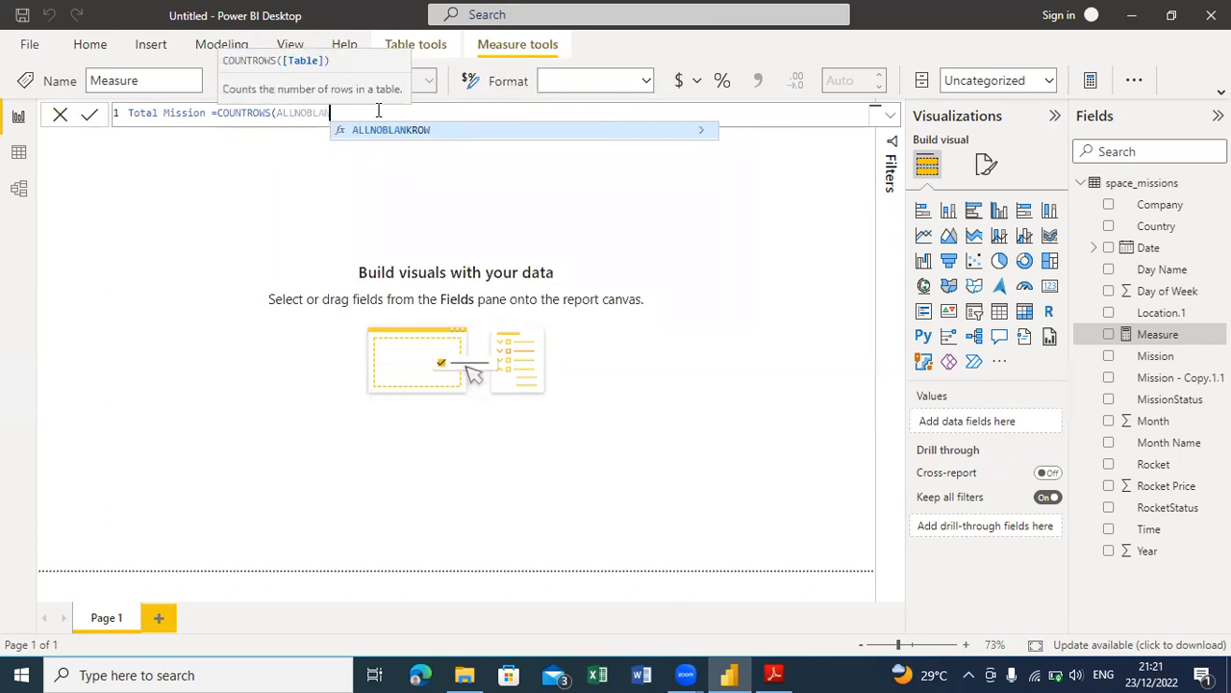
pyautogui.press('BackSpace')
pyautogui.press('BackSpace')
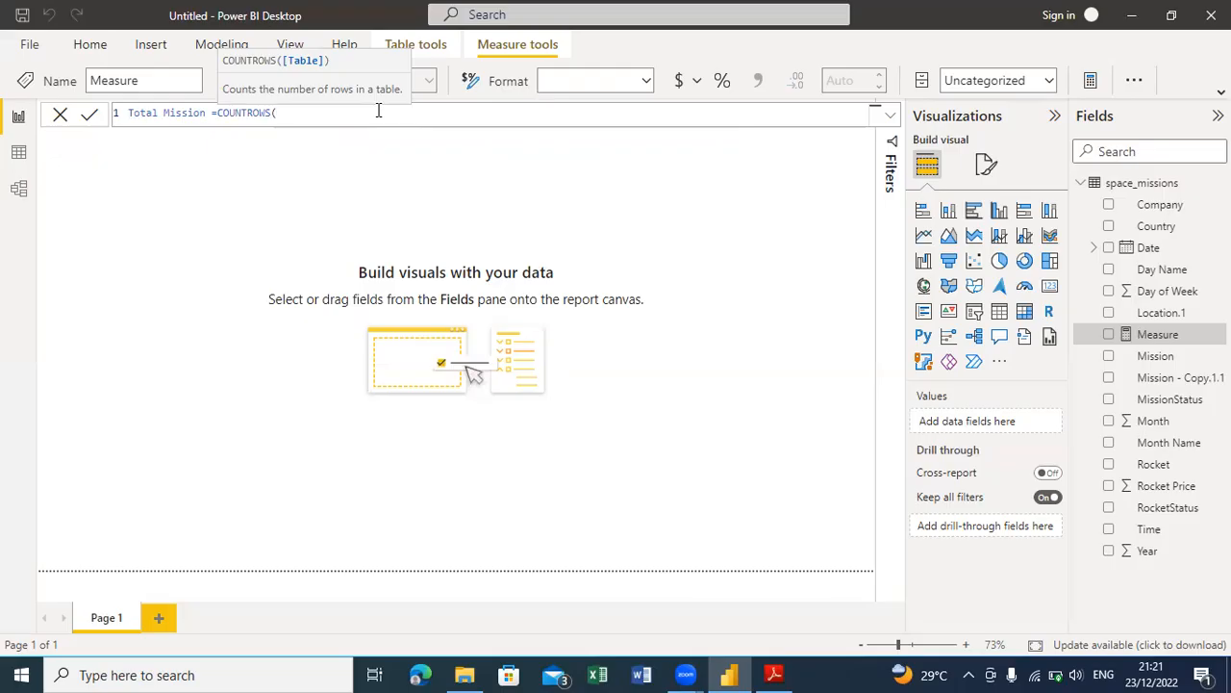
pyautogui.write('spa')
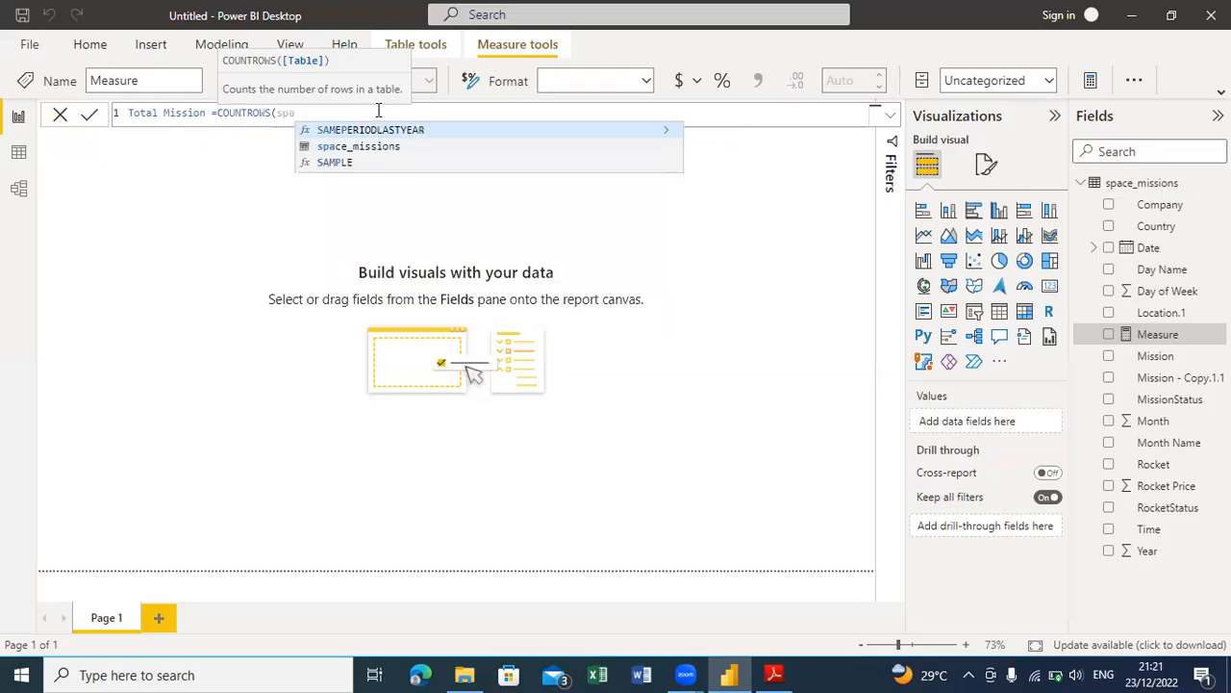
pyautogui.click(385, 151)
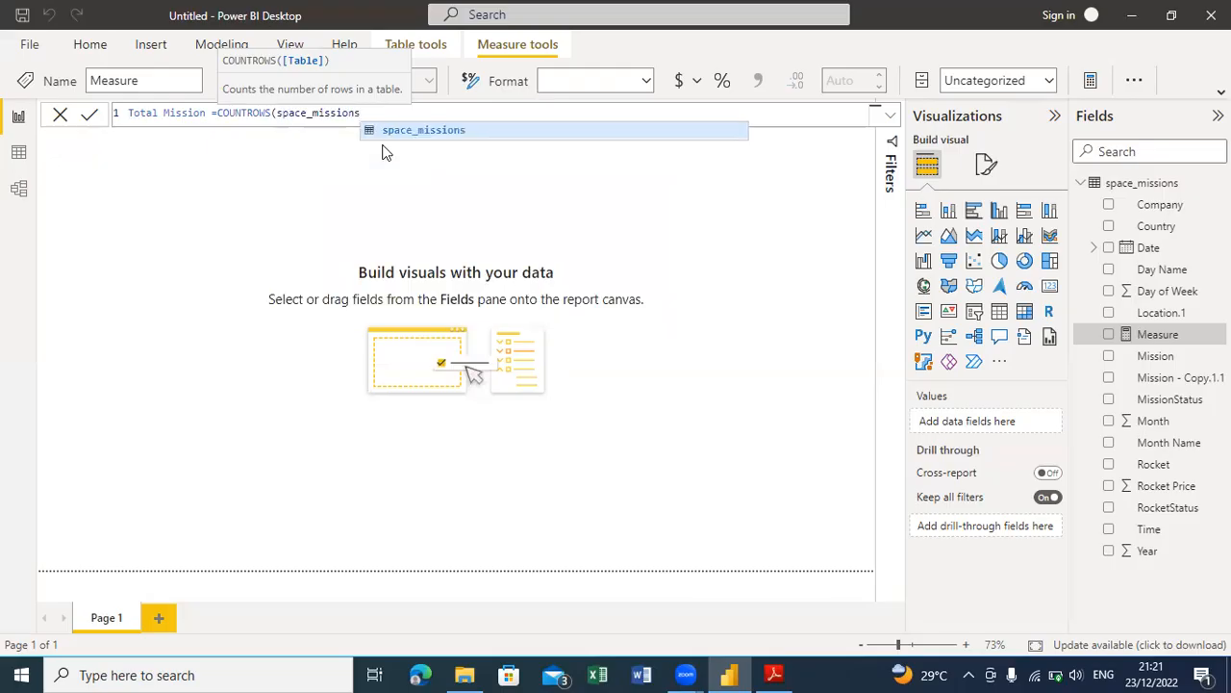
pyautogui.write(')')
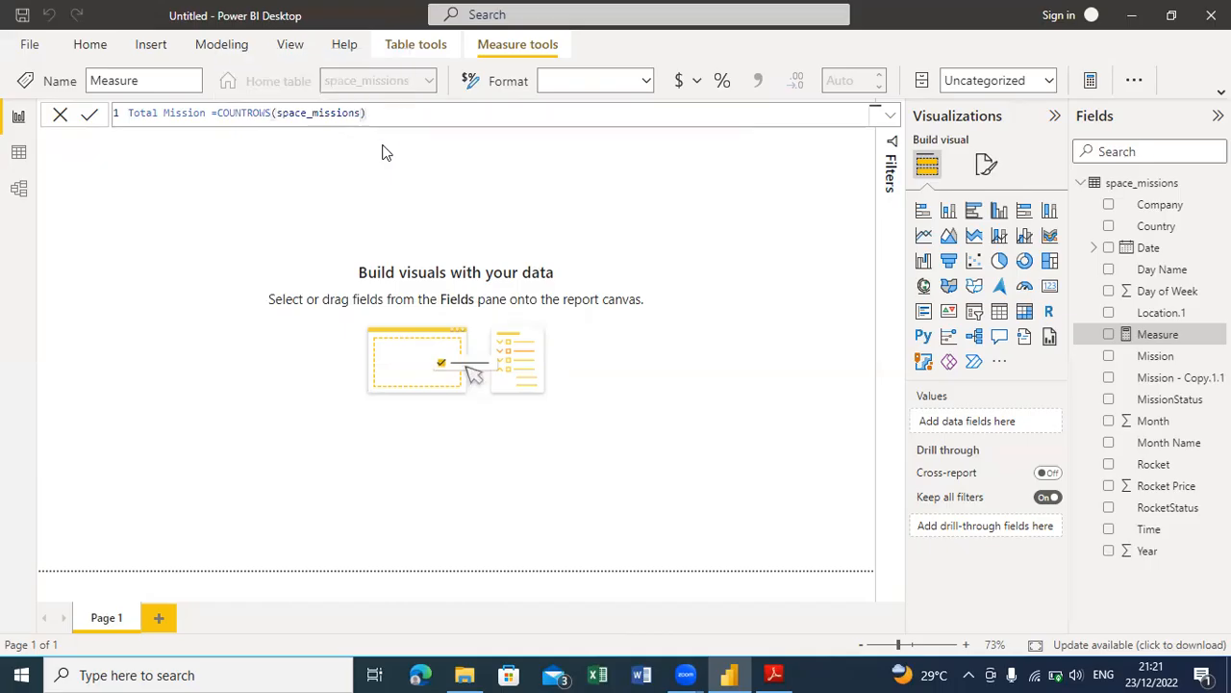
pyautogui.press('Return')
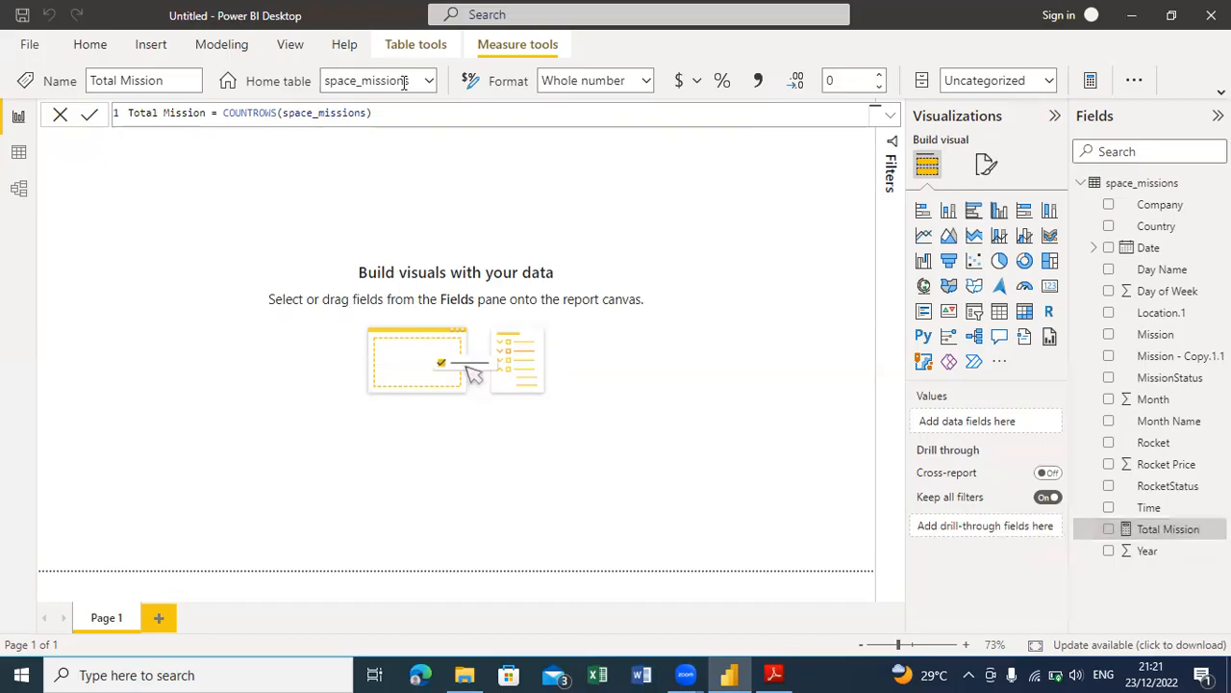
# Step: Create and load an empty table named All Dax, and expand the collapsed command ribbon to its full size
pyautogui.click(91, 45)
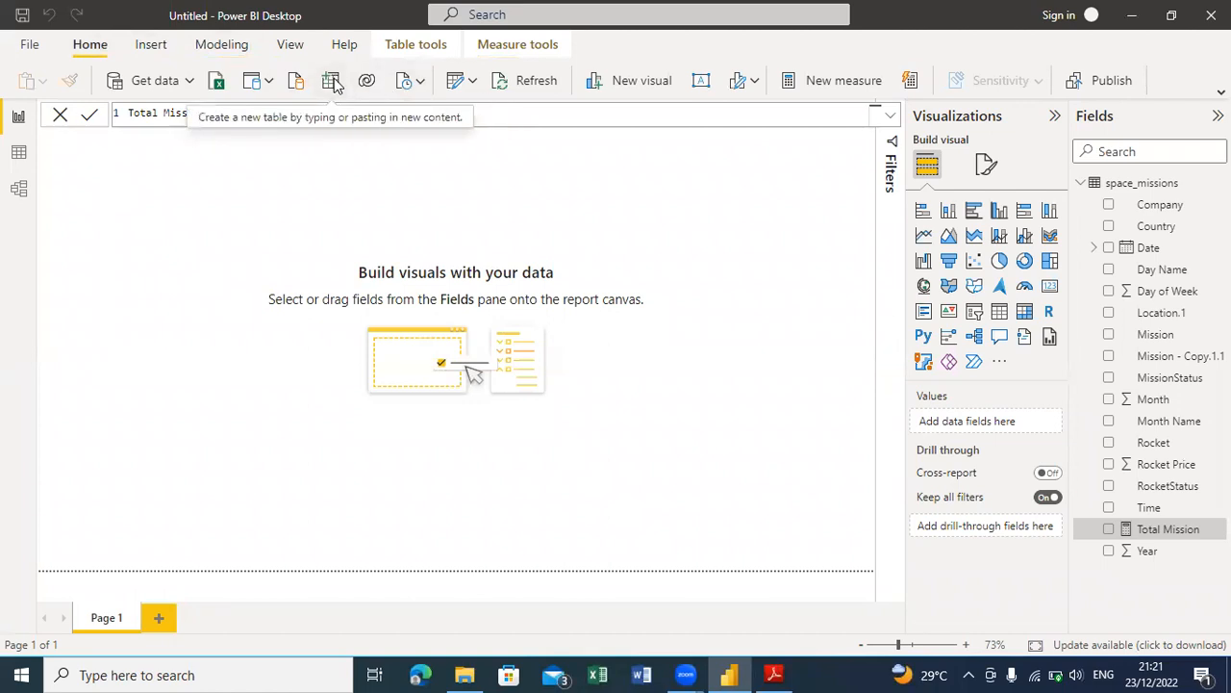
pyautogui.click(333, 84)
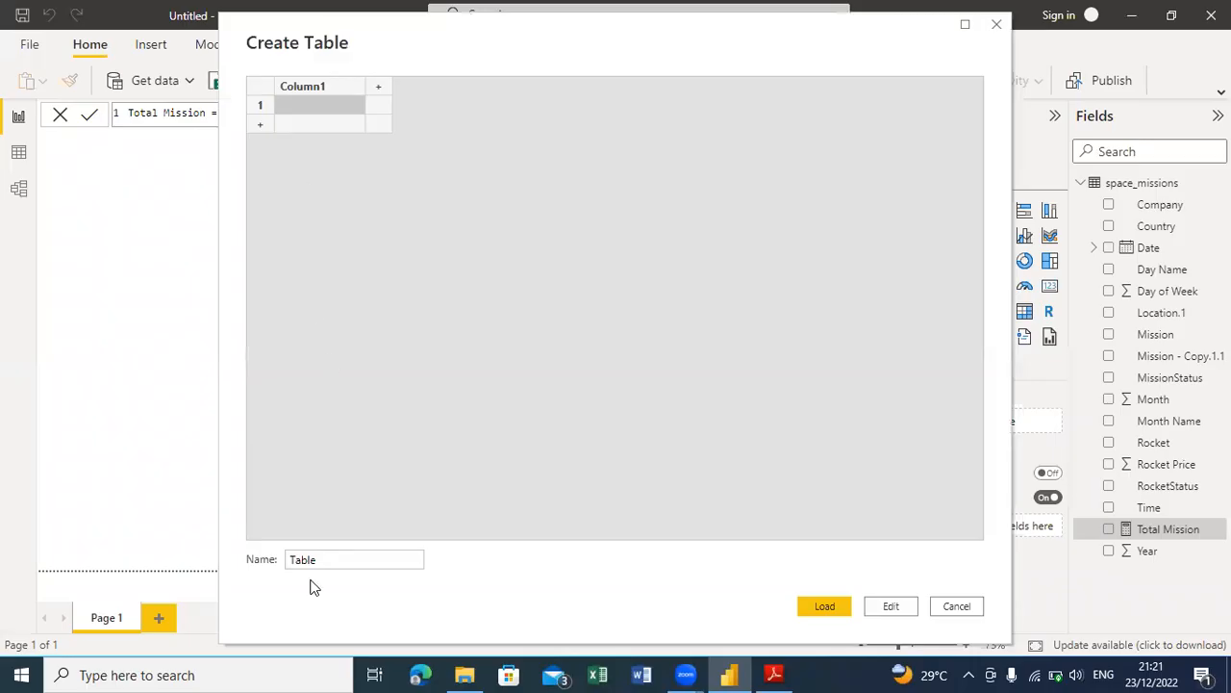
pyautogui.click(325, 559)
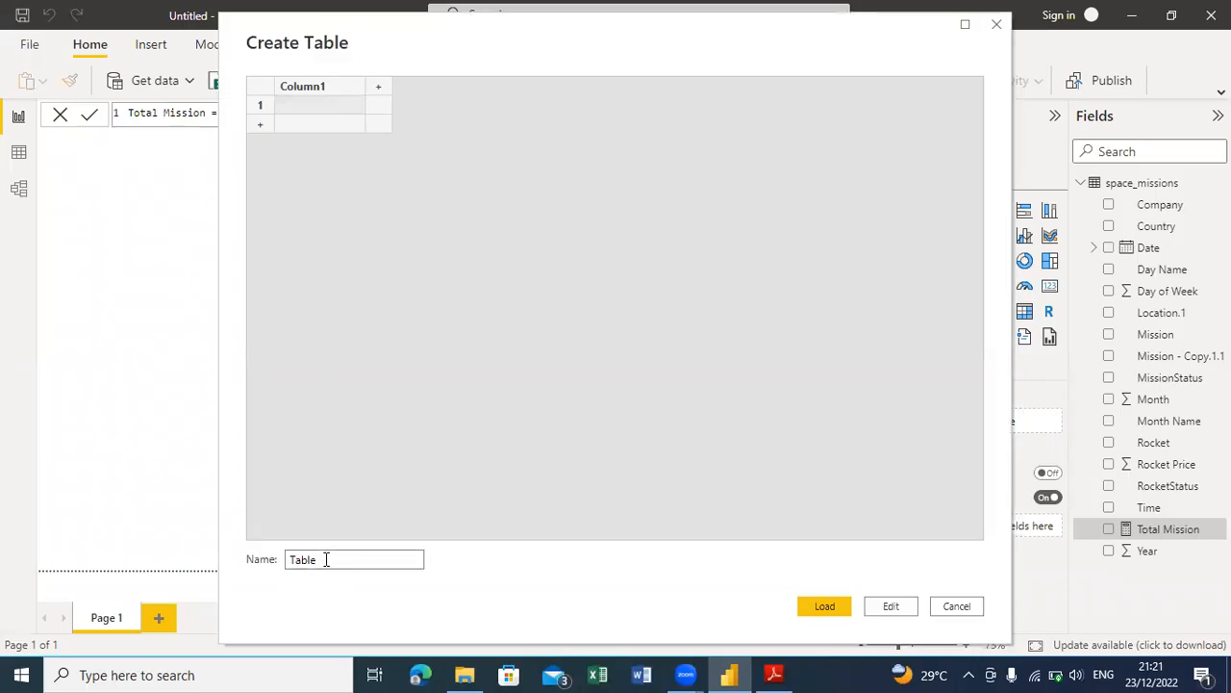
pyautogui.press('BackSpace')
pyautogui.press('BackSpace')
pyautogui.press('BackSpace')
pyautogui.write('All Dax')
pyautogui.click(829, 602)
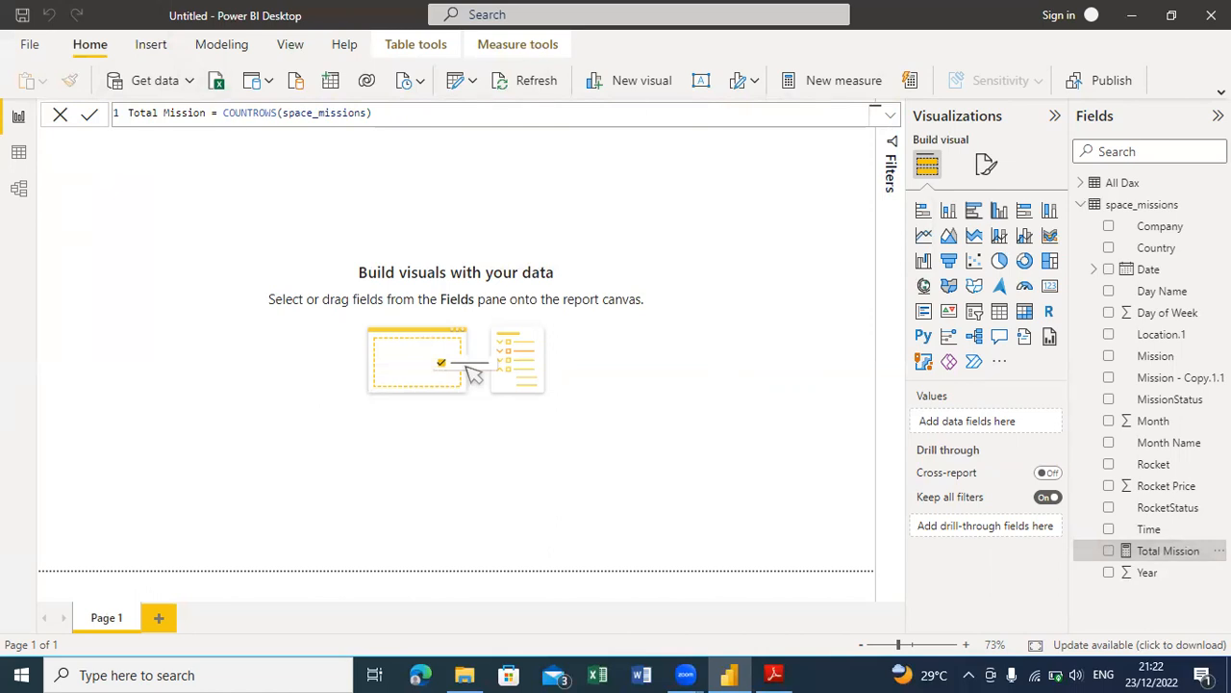
pyautogui.click(1222, 91)
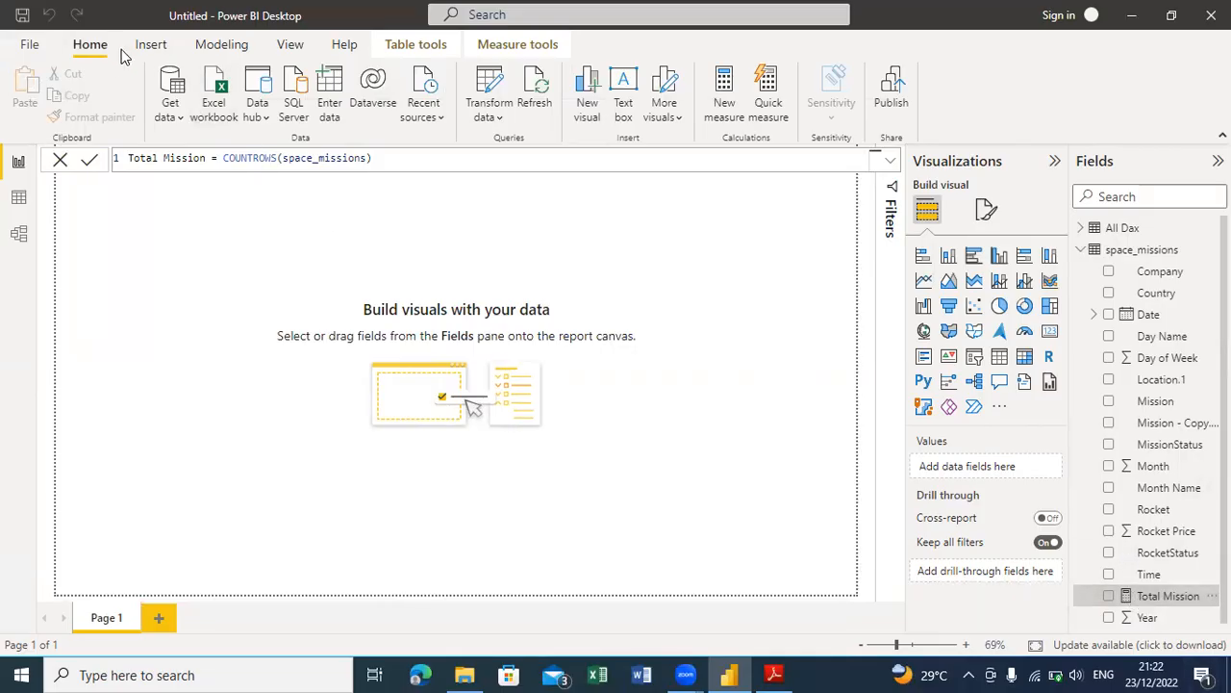
# Step: Change the home table of the Total Mission measure to All Dax and expand that table's field list
pyautogui.click(416, 44)
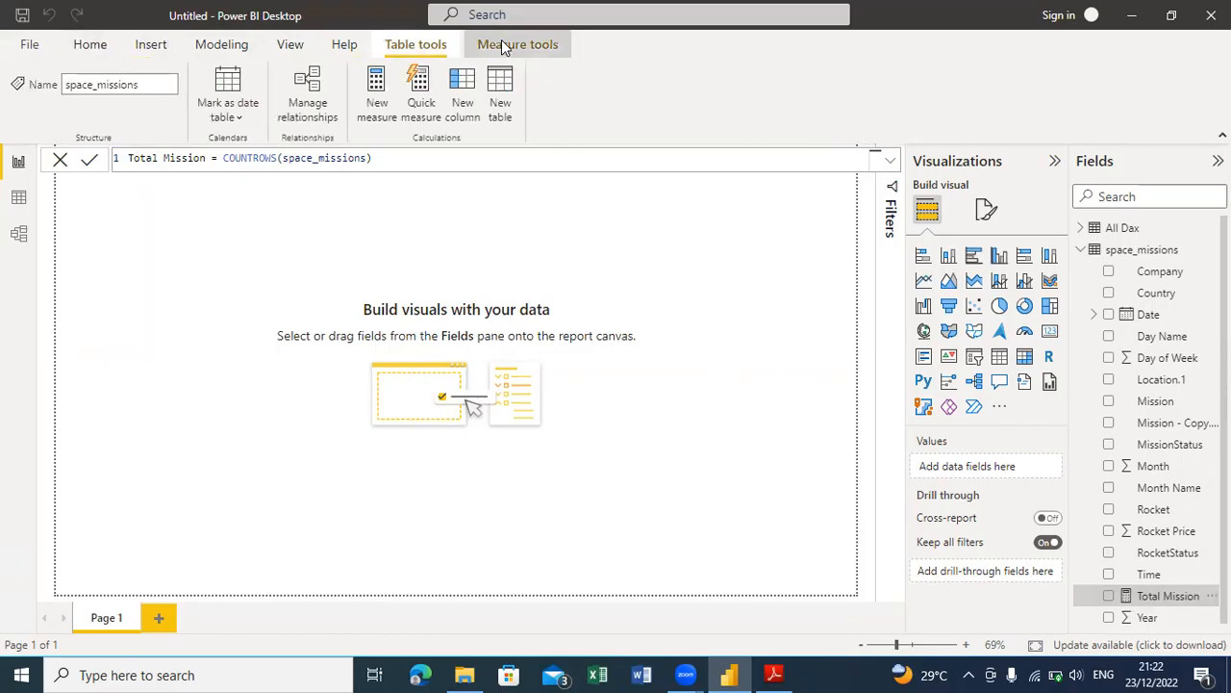
pyautogui.click(504, 45)
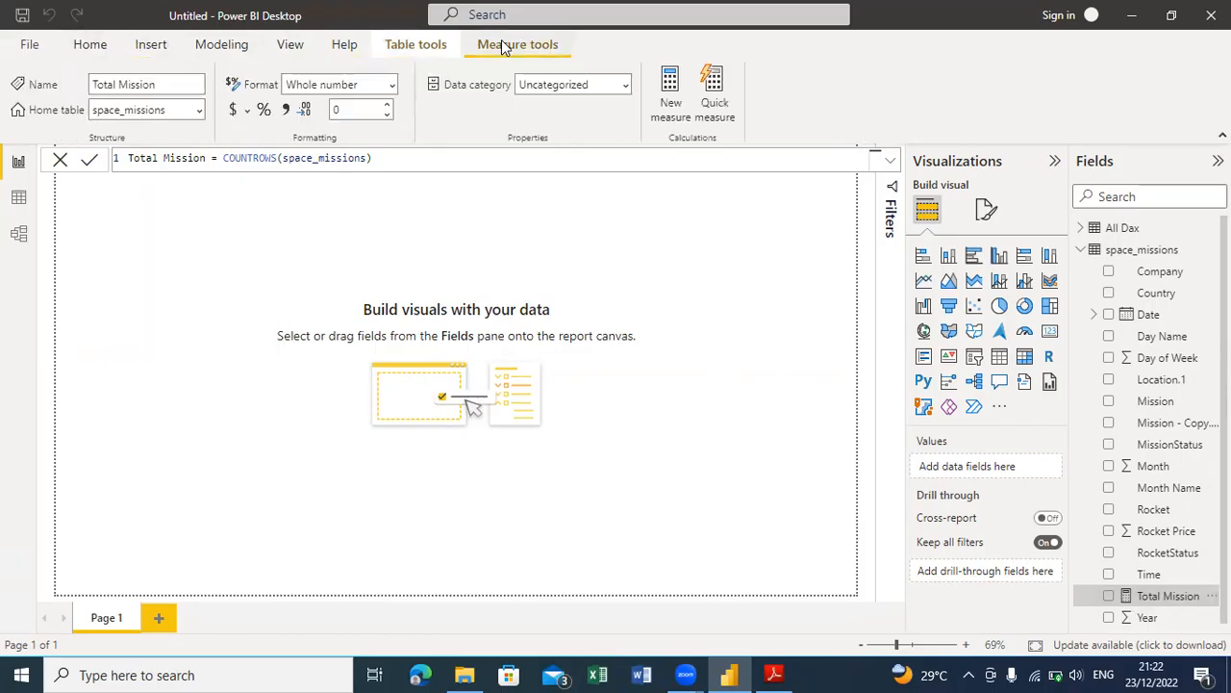
pyautogui.click(200, 111)
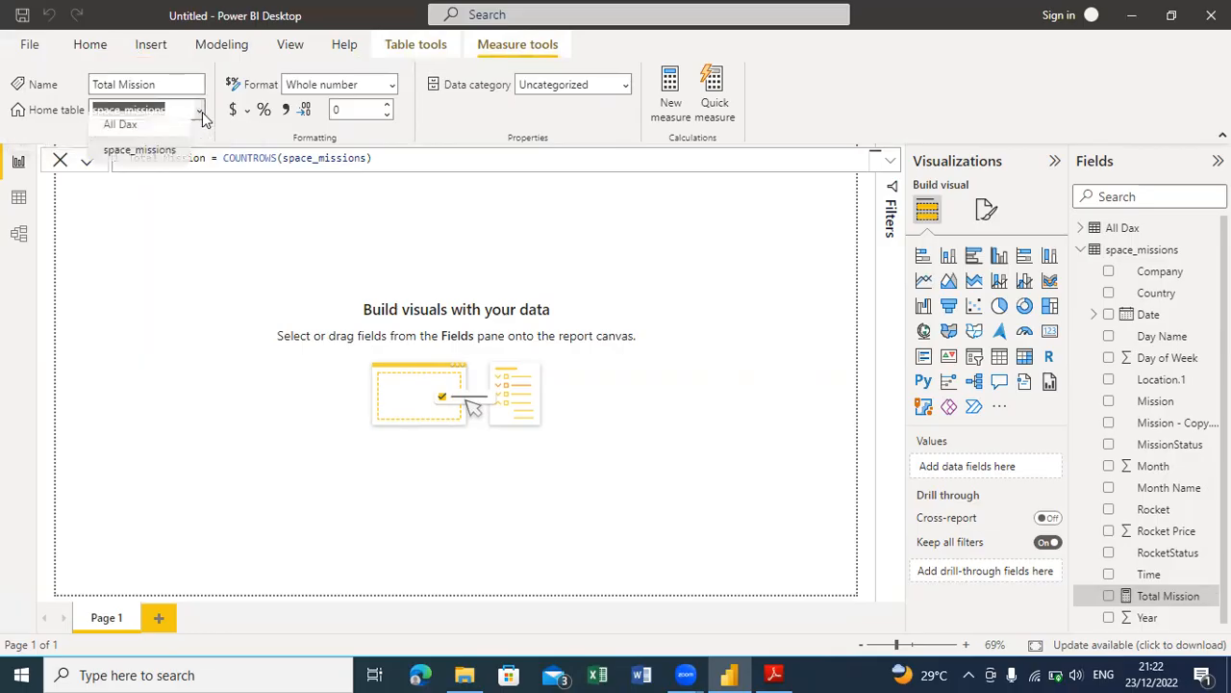
pyautogui.click(173, 135)
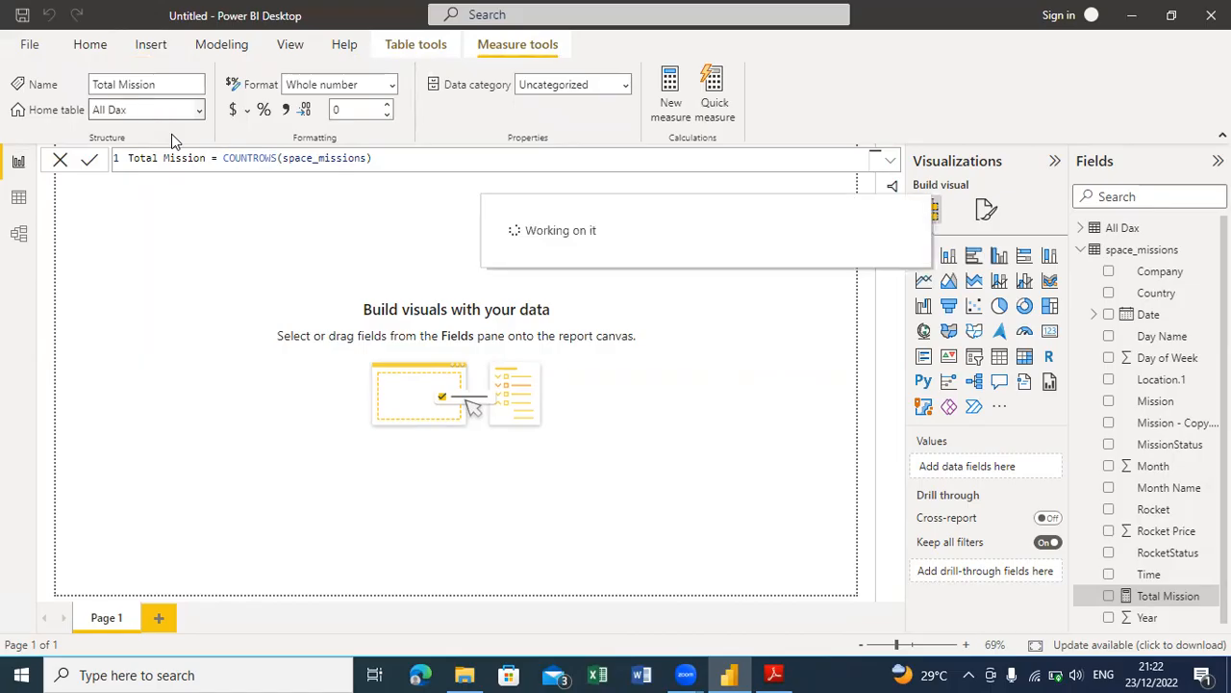
pyautogui.click(1124, 230)
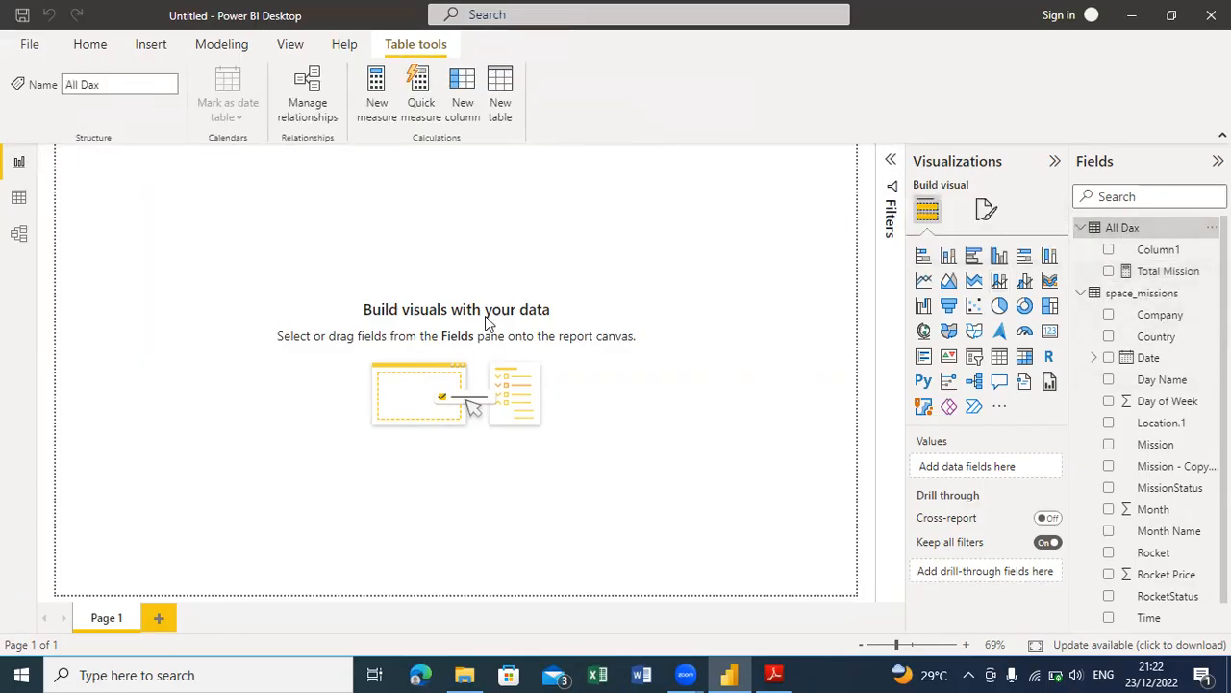
# Step: Add a card visual to the report page showing the Total Mission measure
pyautogui.click(957, 321)
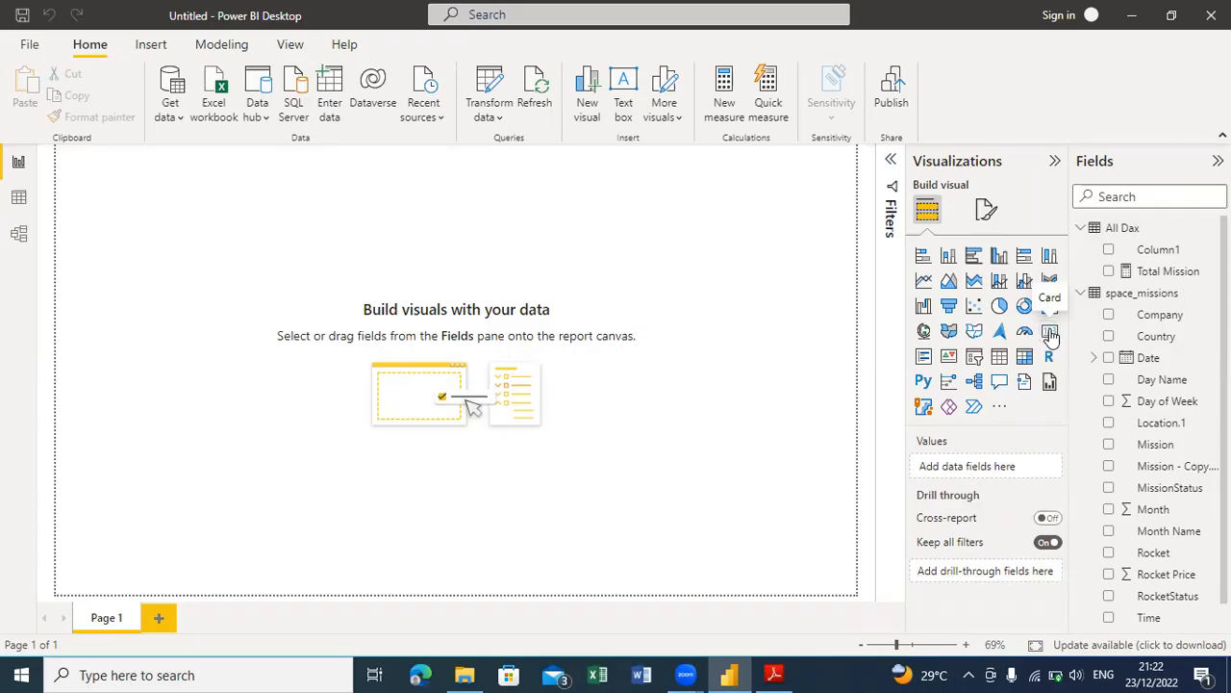
pyautogui.click(1050, 332)
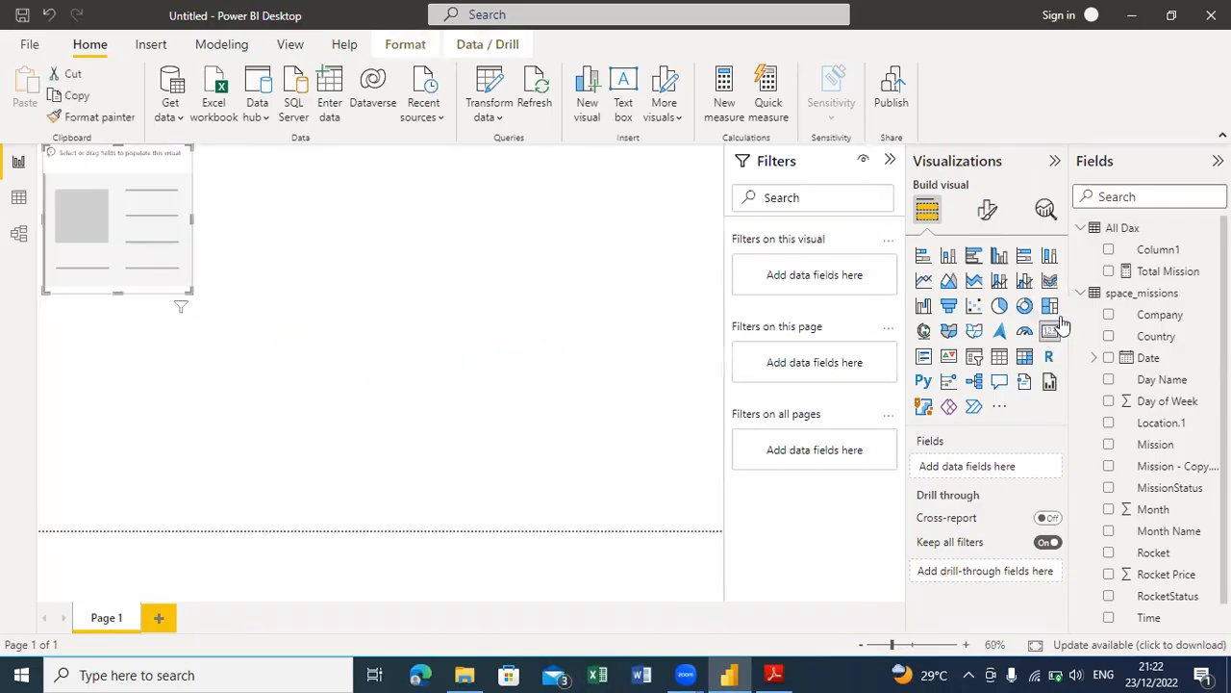
pyautogui.click(1109, 272)
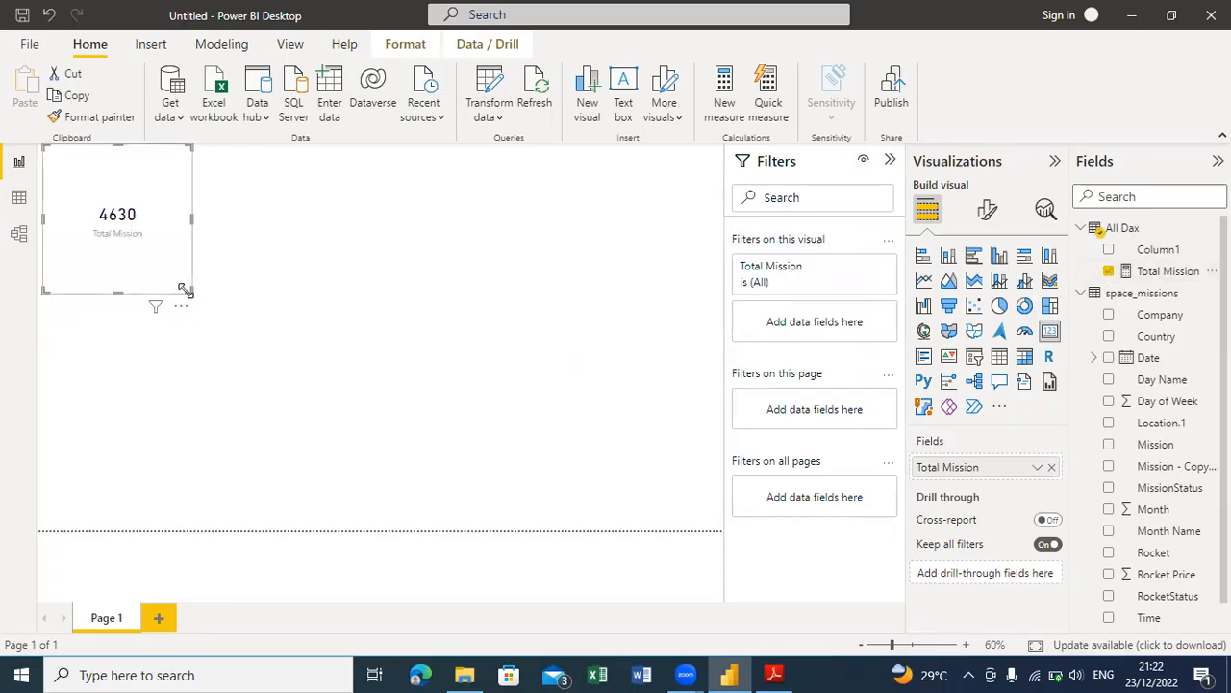
# Step: Shrink the Total Mission card to about half its width and height and move it slightly down the page
pyautogui.moveTo(189, 289); pyautogui.dragTo(119, 226)
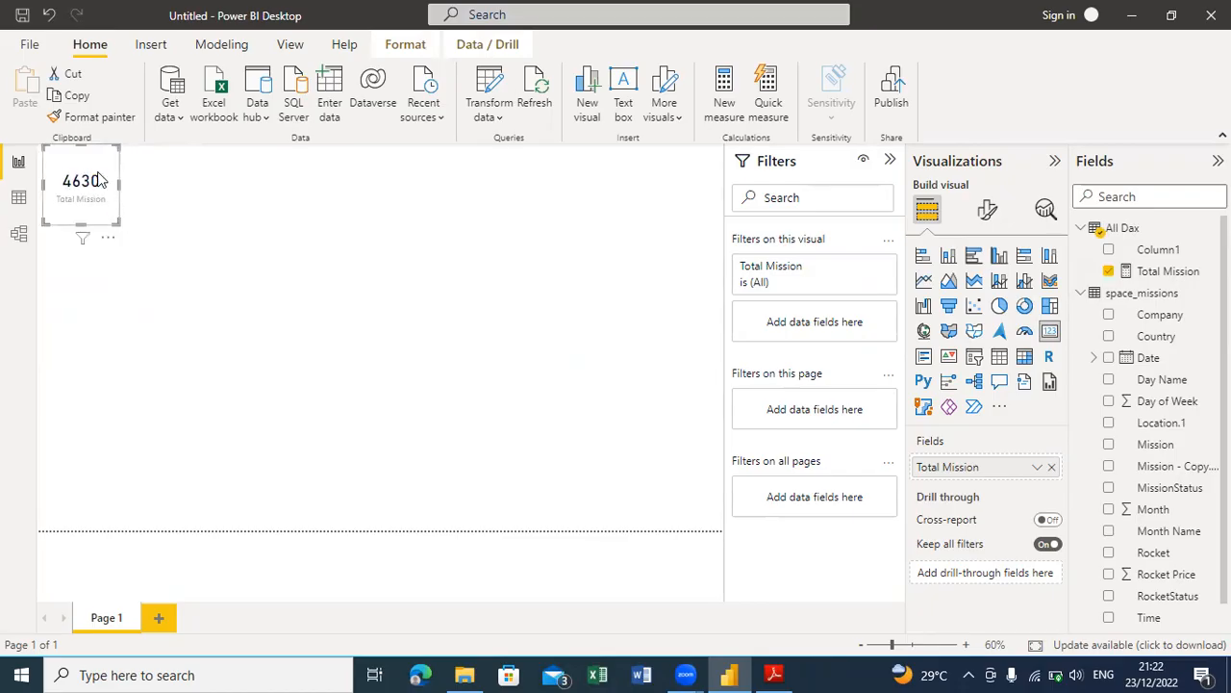
pyautogui.moveTo(100, 179); pyautogui.dragTo(97, 220)
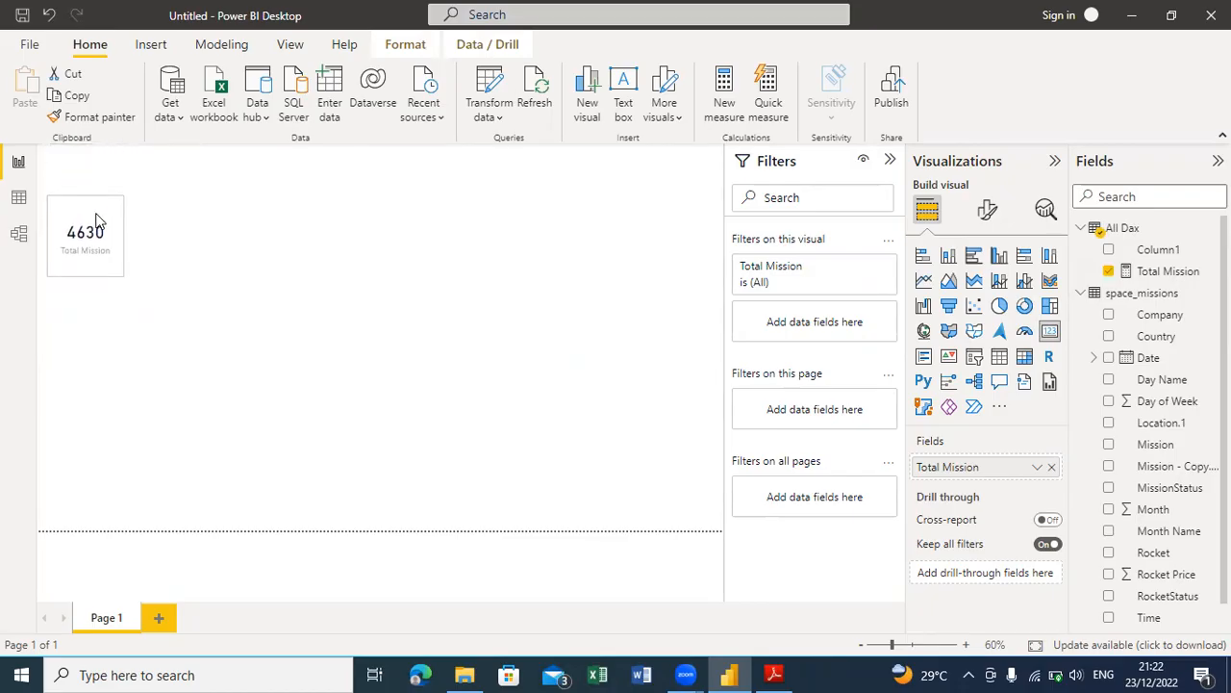
pyautogui.click(191, 220)
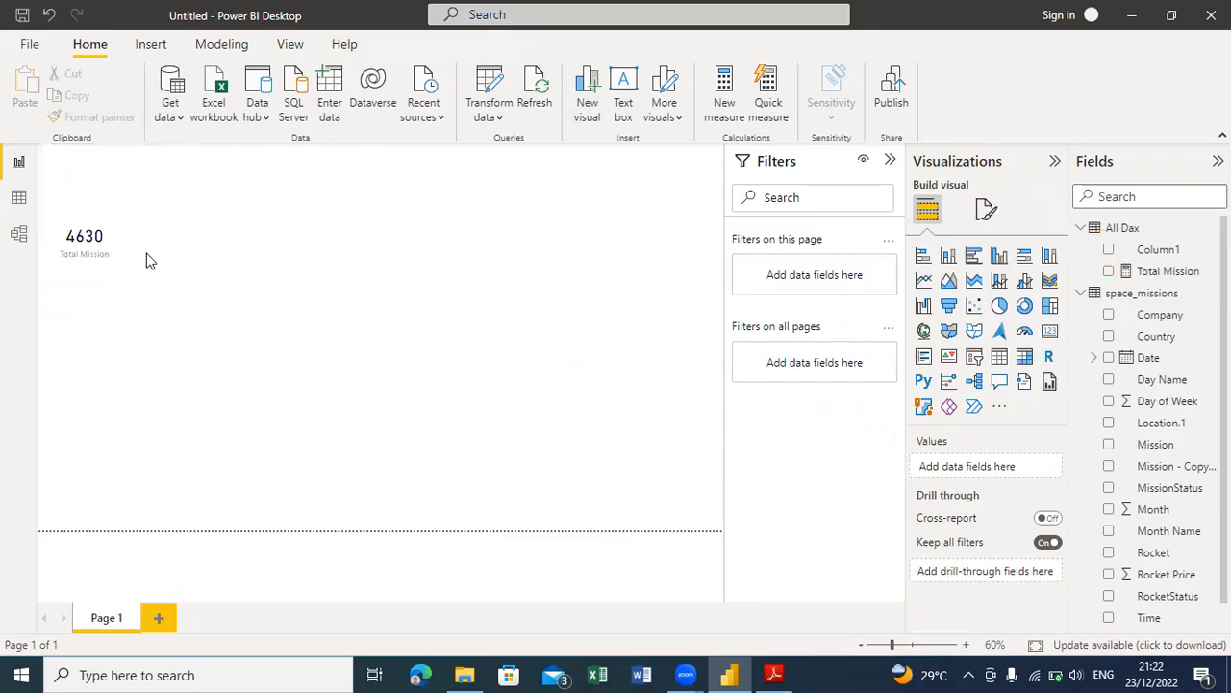
pyautogui.click(111, 245)
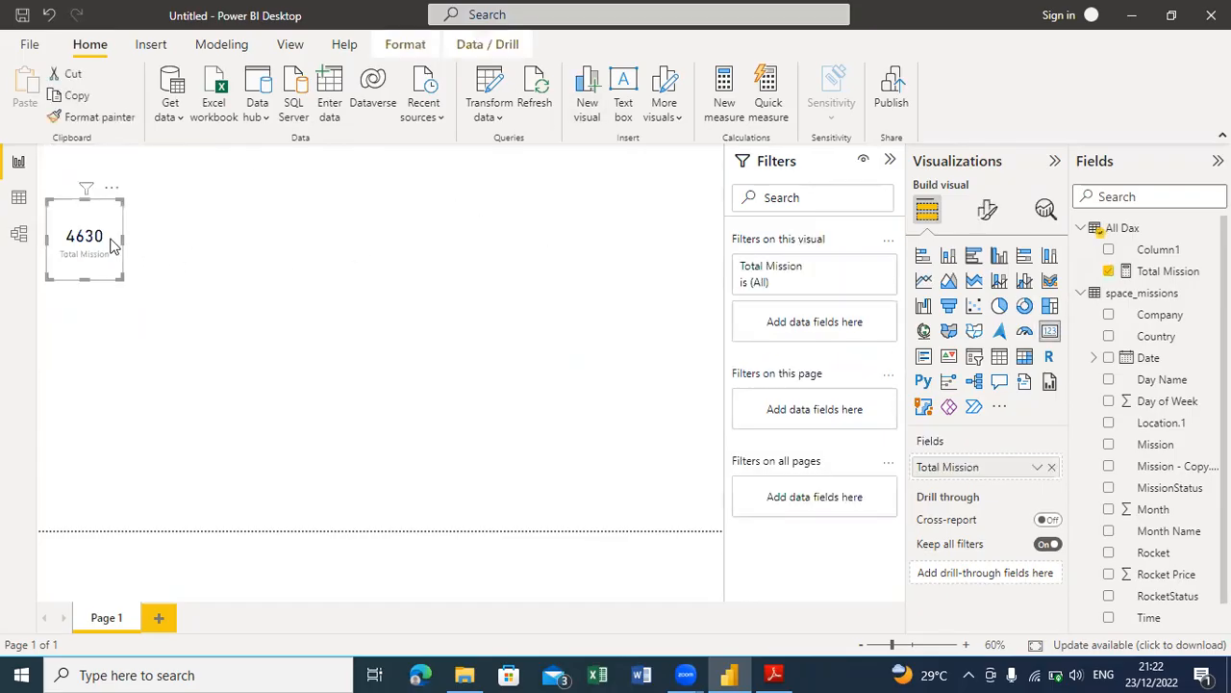
pyautogui.click(303, 233)
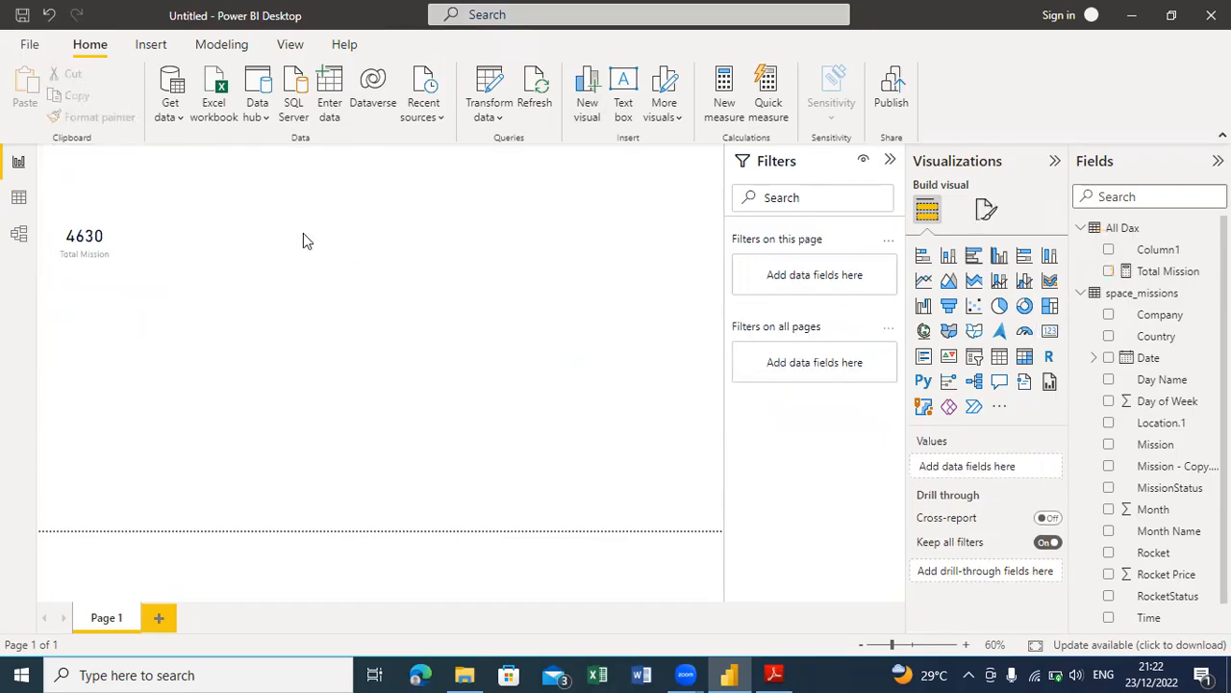
# Step: Insert a rounded rectangle shape below the Total Mission card and enlarge it to nearly twice its width and slightly taller
pyautogui.click(154, 45)
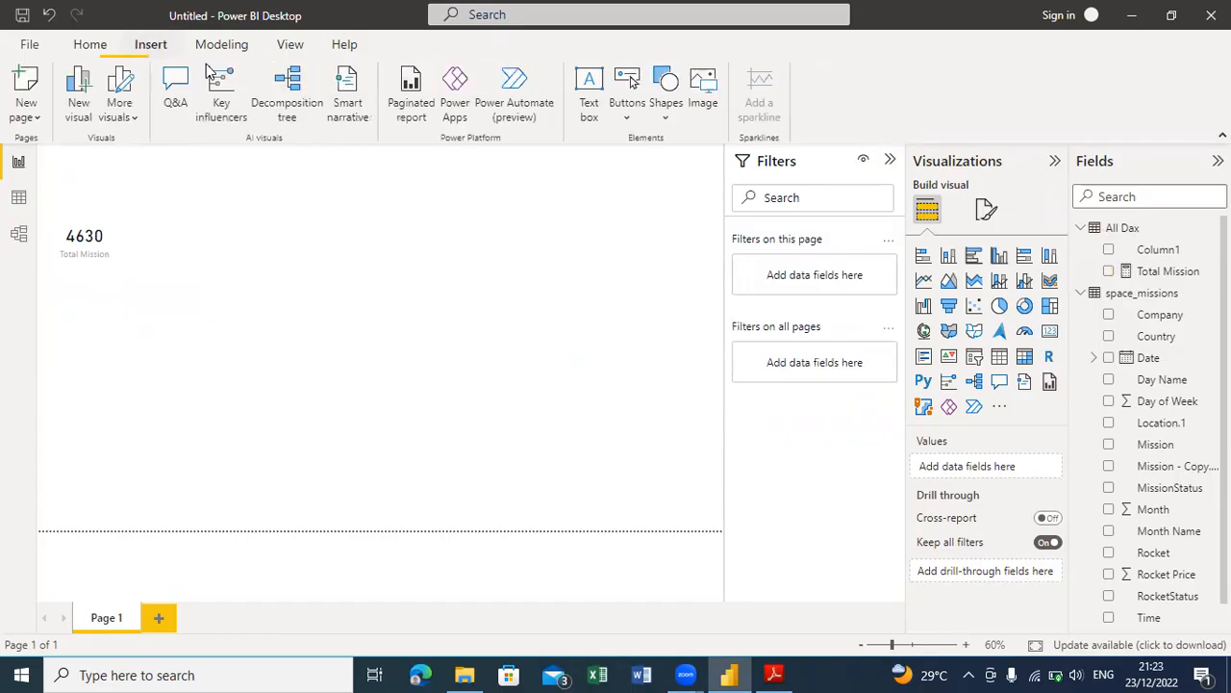
pyautogui.click(670, 126)
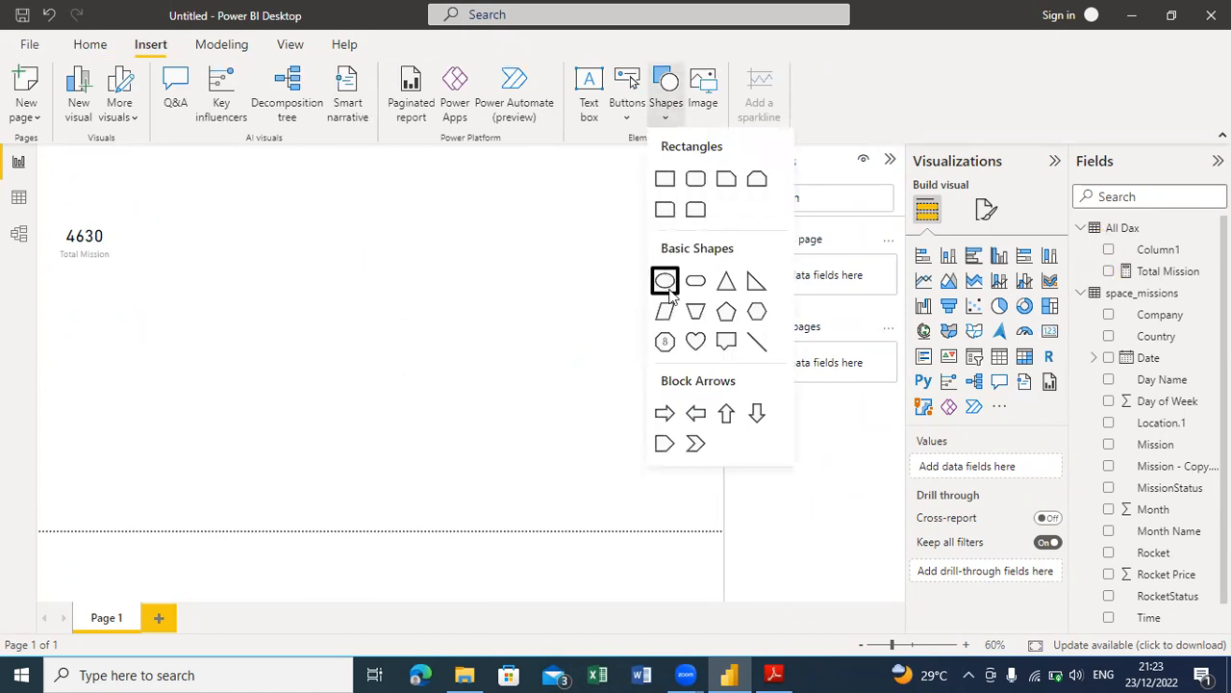
pyautogui.click(698, 185)
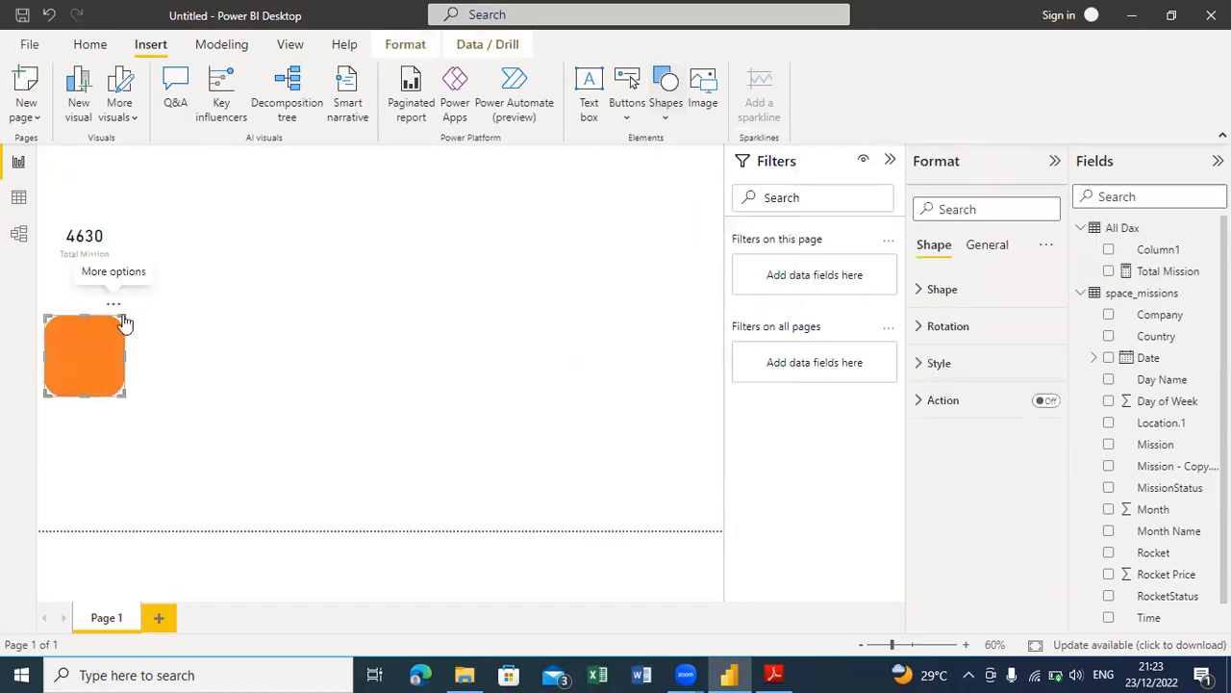
pyautogui.moveTo(126, 316); pyautogui.dragTo(196, 302)
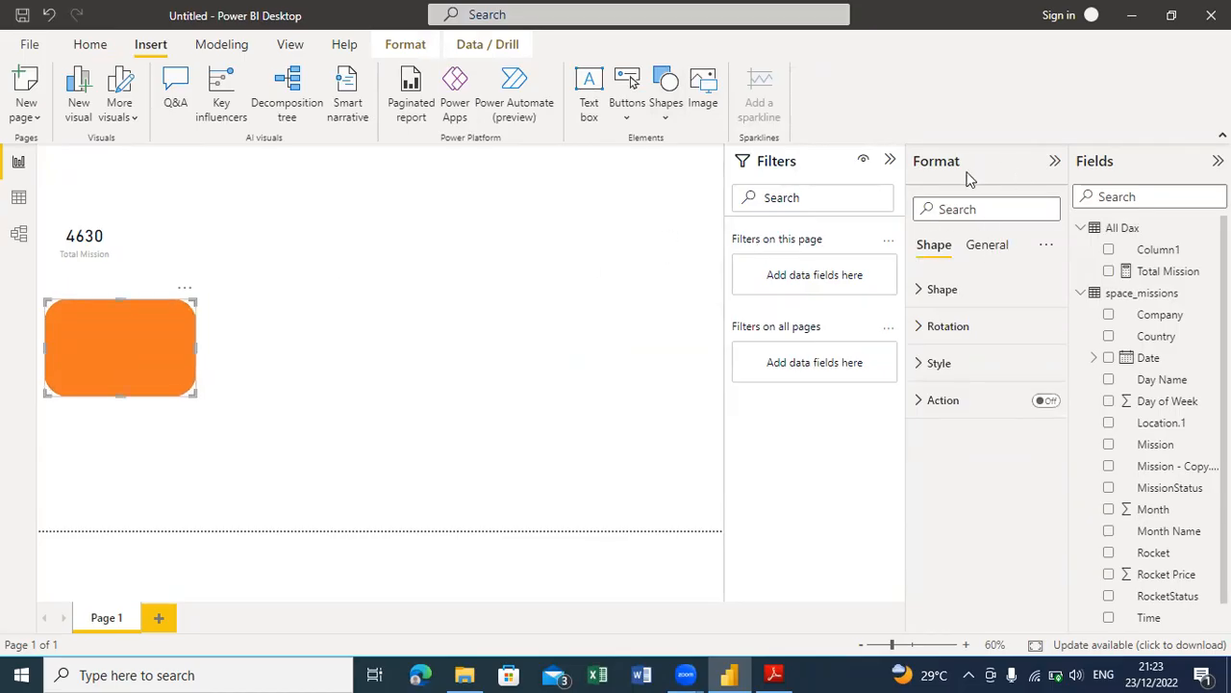
# Step: Reduce the rounded corners of the orange rectangle to 9%
pyautogui.click(993, 250)
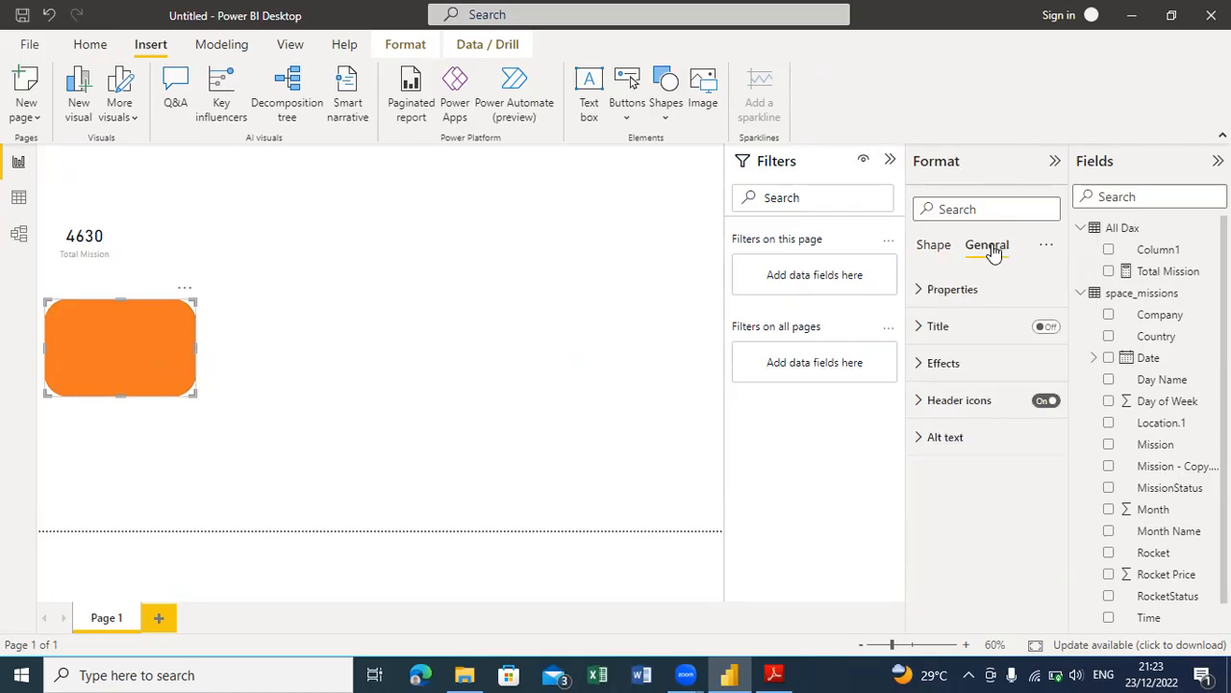
pyautogui.click(941, 248)
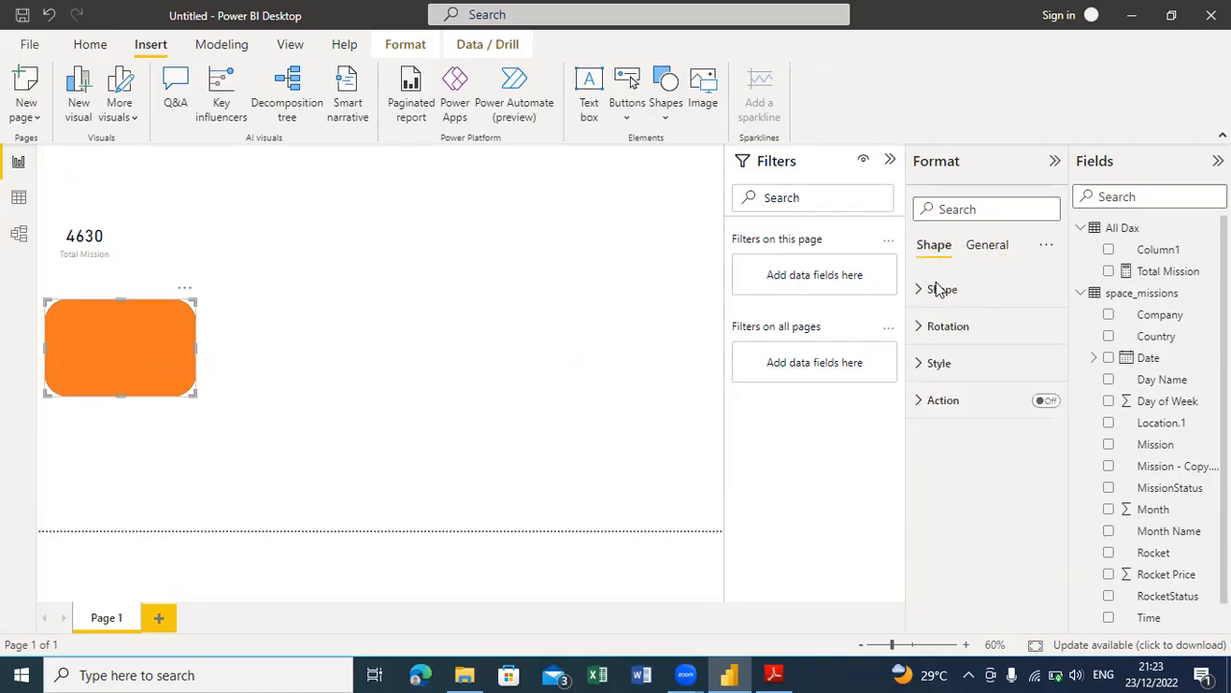
pyautogui.click(921, 289)
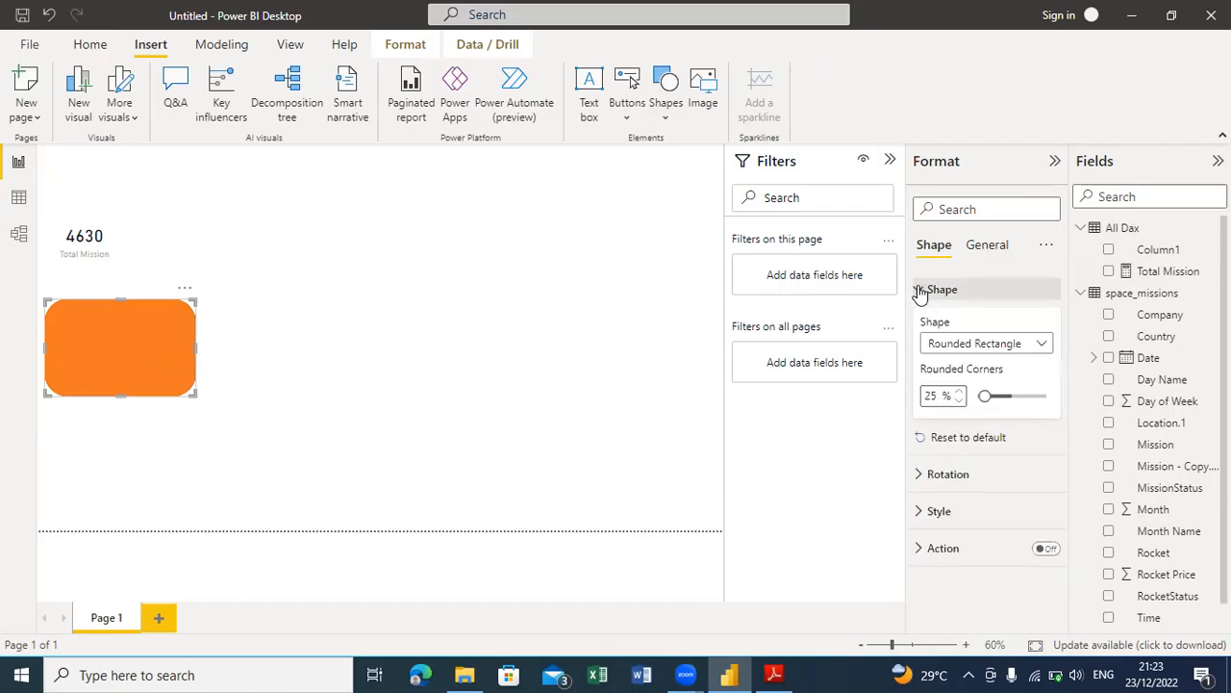
pyautogui.moveTo(1011, 392); pyautogui.dragTo(989, 397)
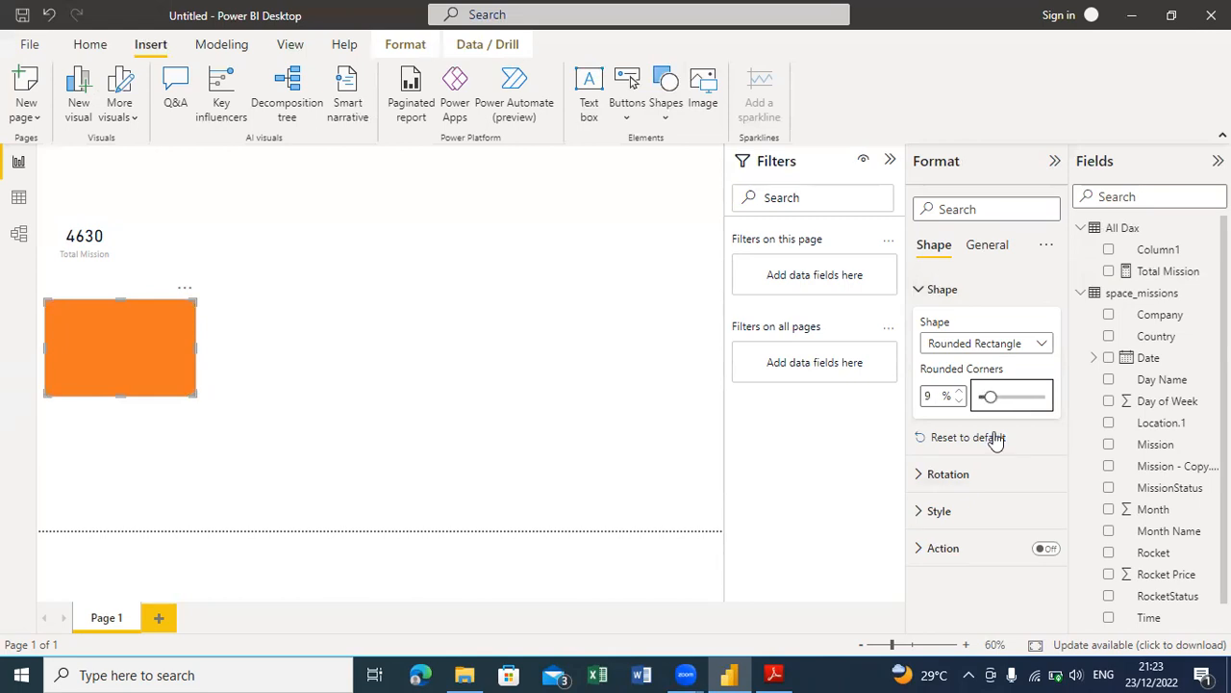
# Step: Give the rectangle shape a light grey fill and a slightly darker grey border
pyautogui.click(922, 516)
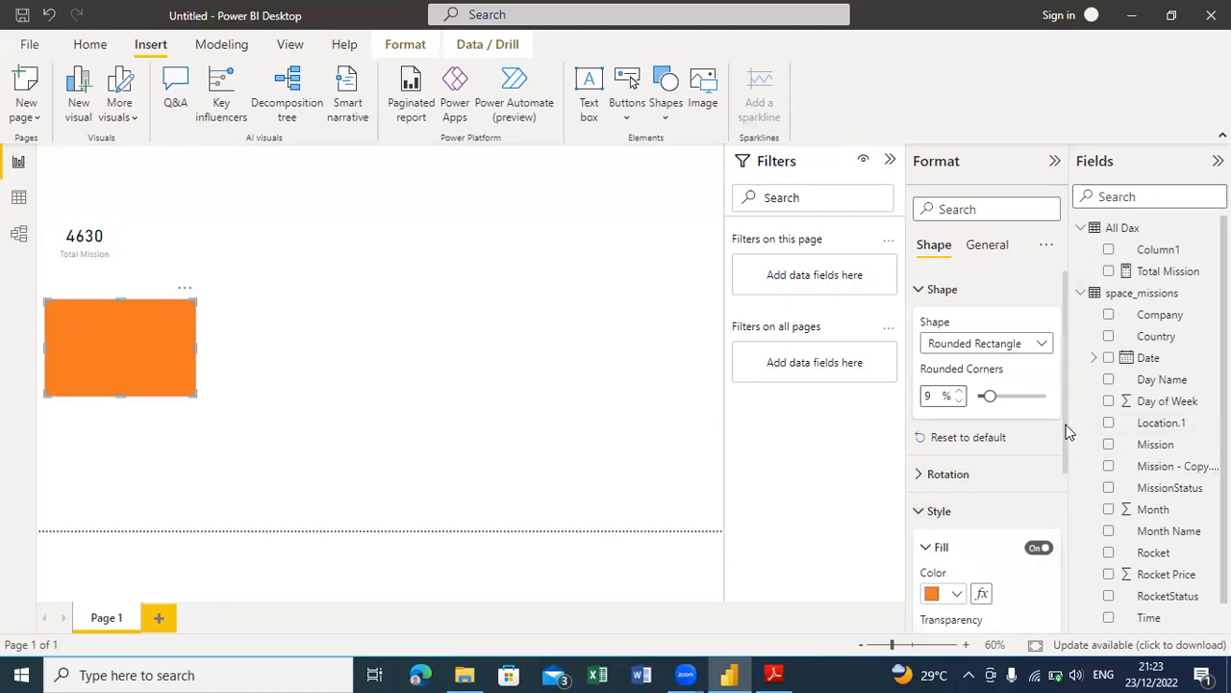
pyautogui.moveTo(1070, 445); pyautogui.dragTo(1076, 507)
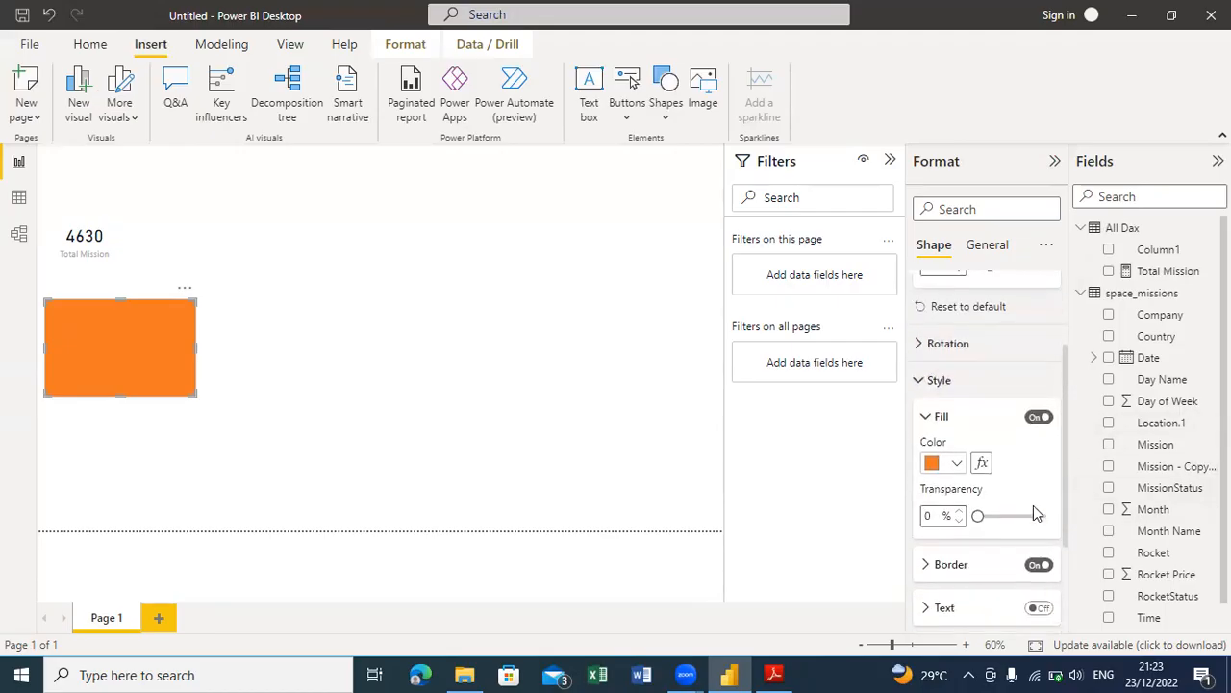
pyautogui.click(956, 463)
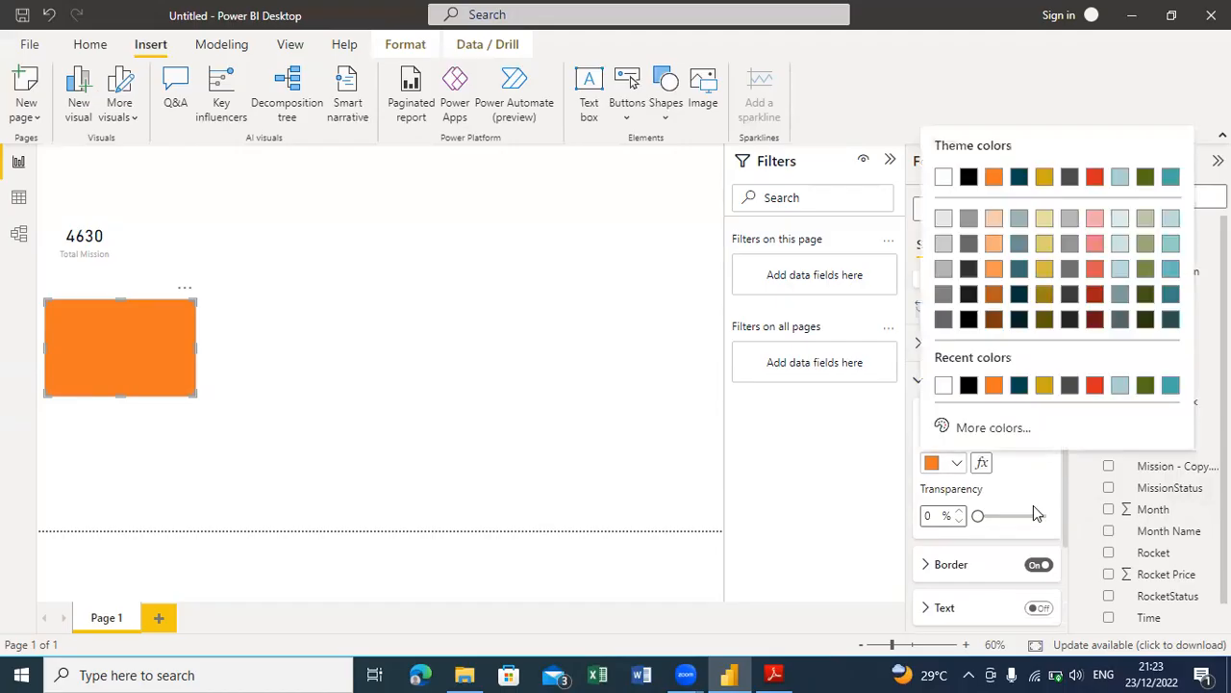
pyautogui.click(944, 219)
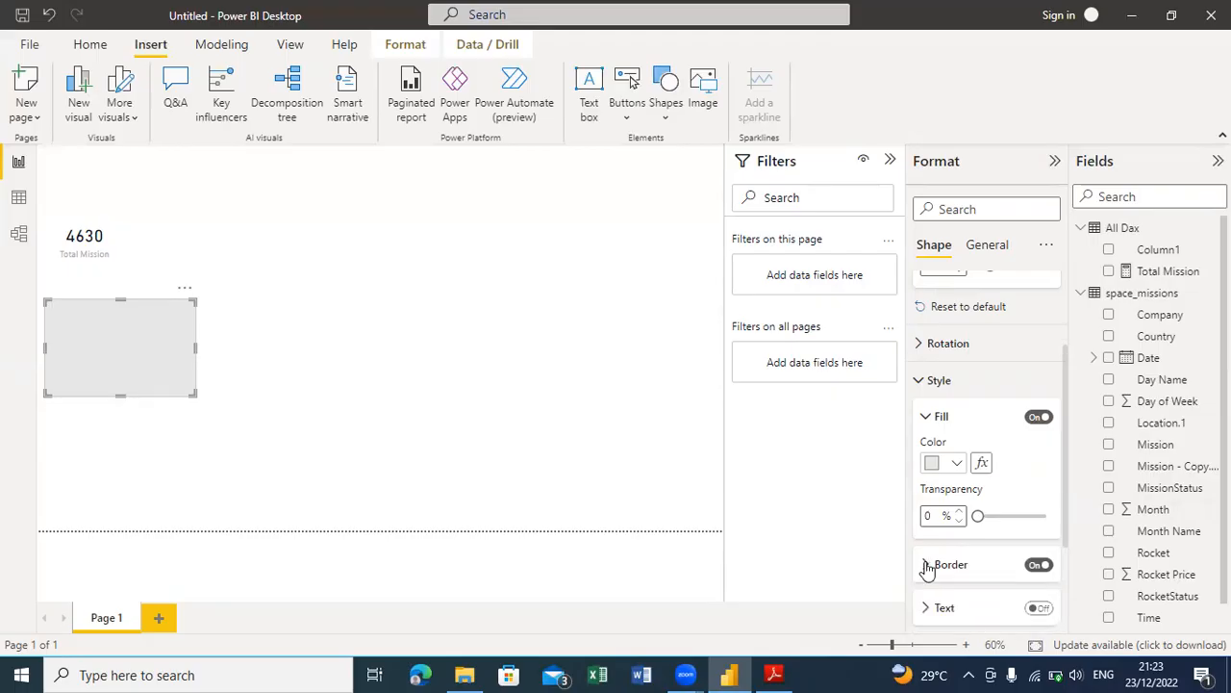
pyautogui.scroll(-2, 1053, 510)
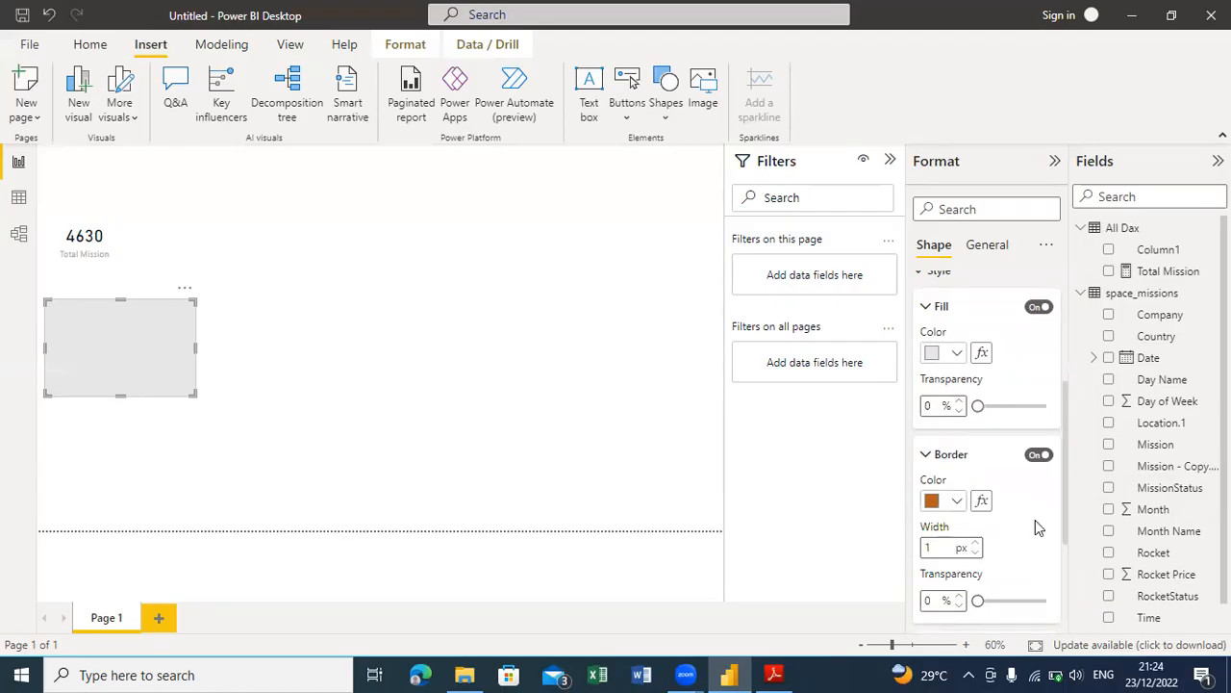
pyautogui.click(956, 500)
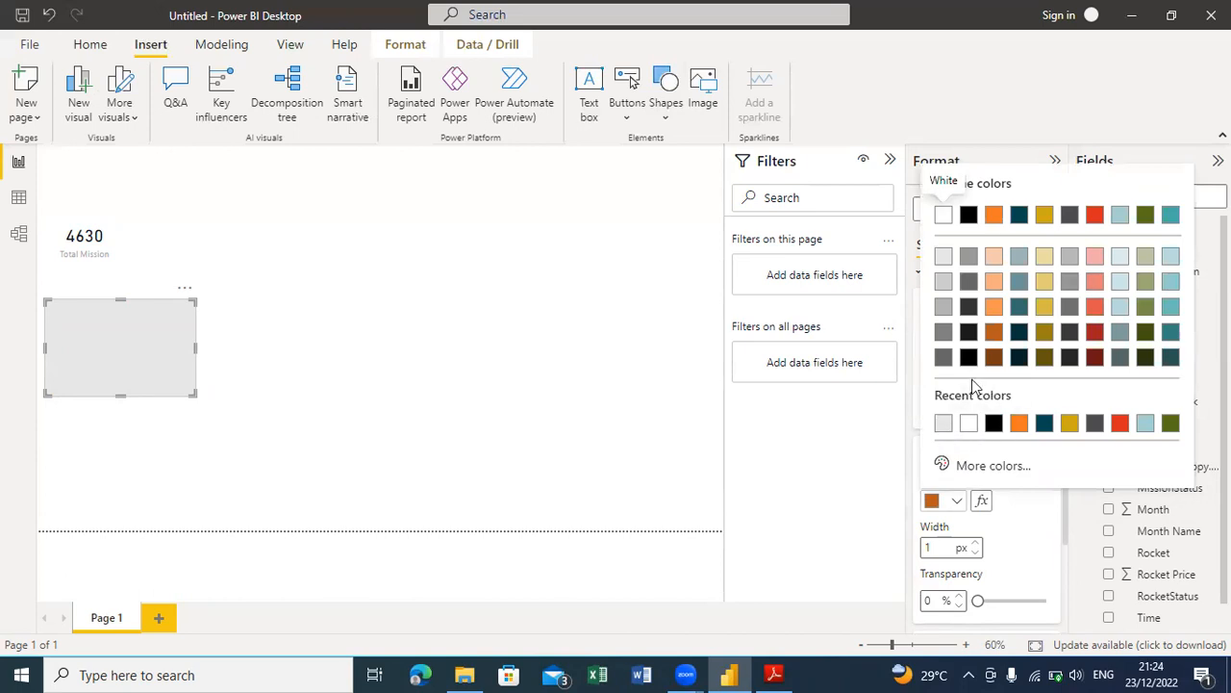
pyautogui.click(944, 308)
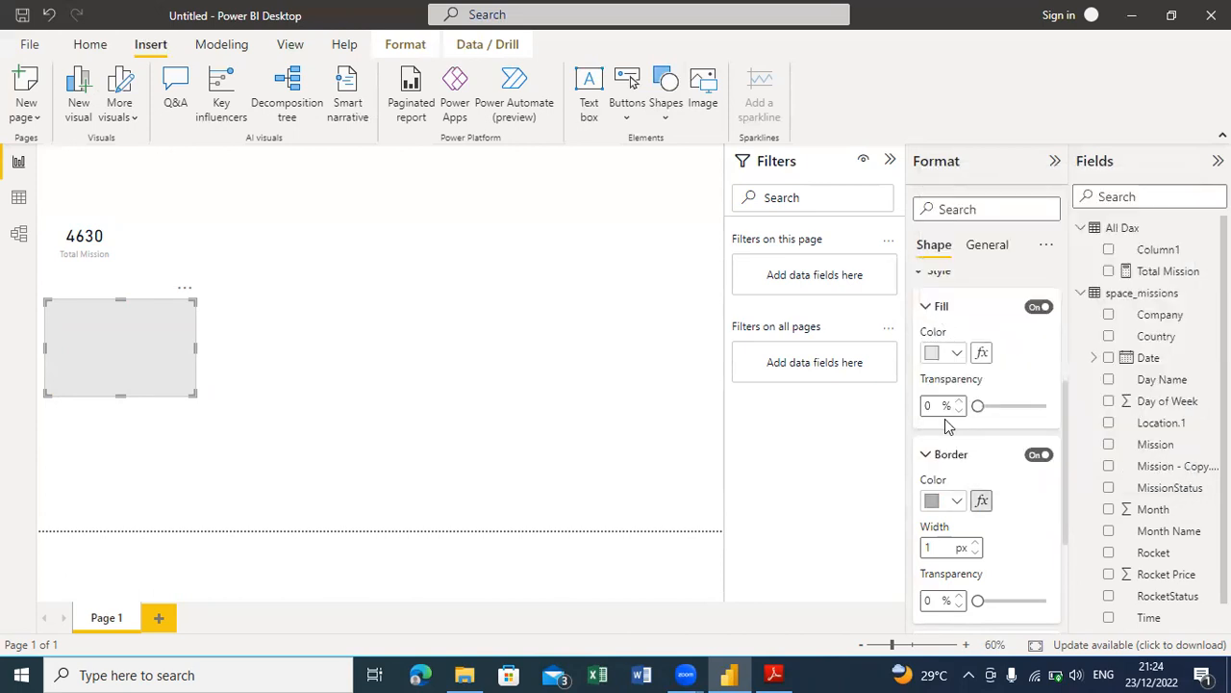
# Step: Turn on the shadow for the grey rectangle, review its shadow settings, and deselect the shape
pyautogui.moveTo(1063, 495); pyautogui.dragTo(1070, 598)
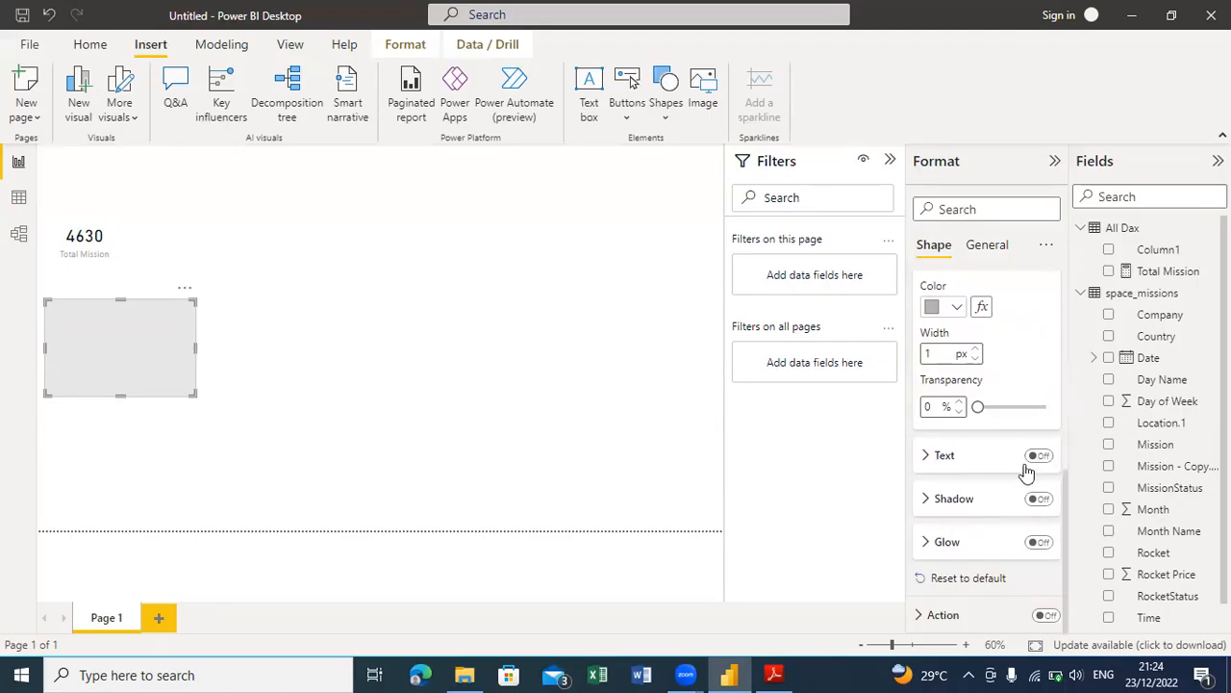
pyautogui.click(1038, 500)
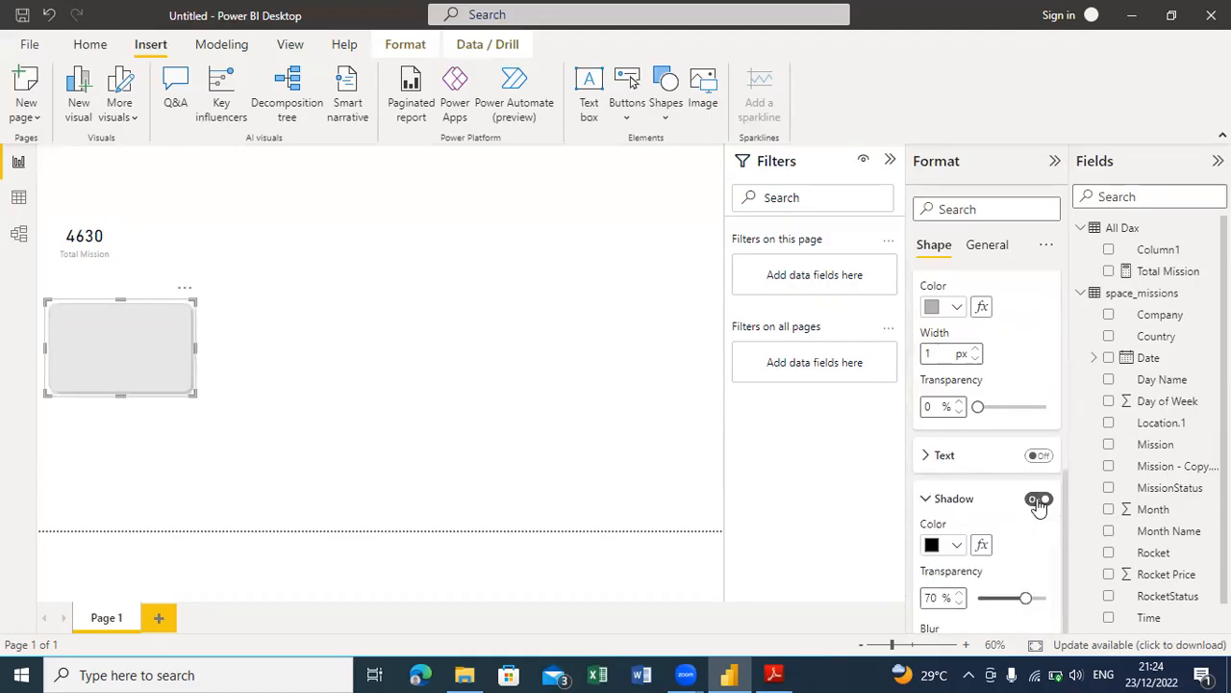
pyautogui.moveTo(1066, 499); pyautogui.dragTo(1066, 552)
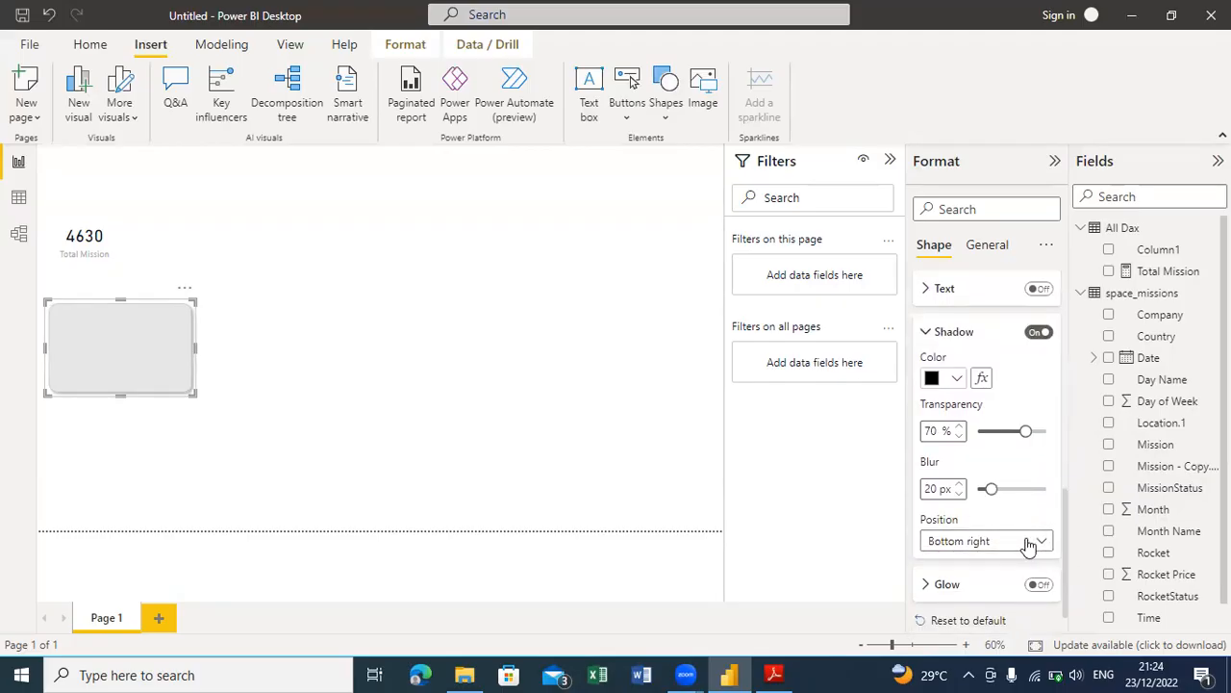
pyautogui.click(279, 404)
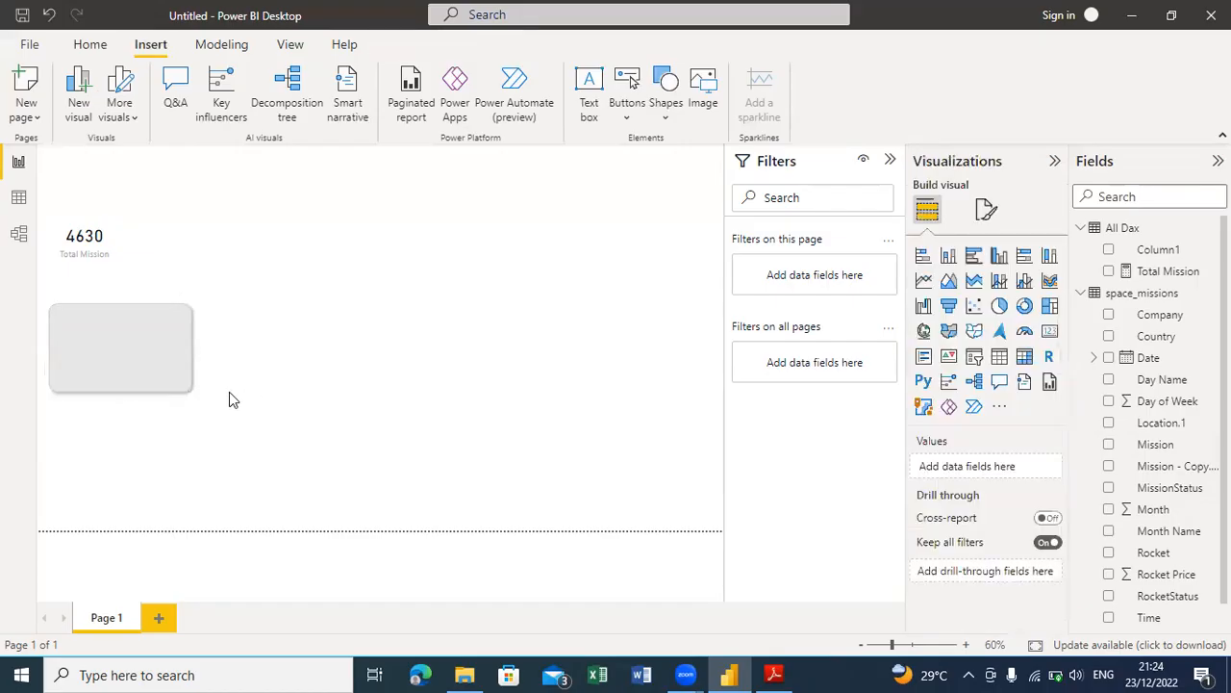
# Step: Shrink the shadowed grey rectangle to roughly card size and paste several copies of it on the page
pyautogui.click(177, 389)
pyautogui.moveTo(192, 394); pyautogui.dragTo(138, 369)
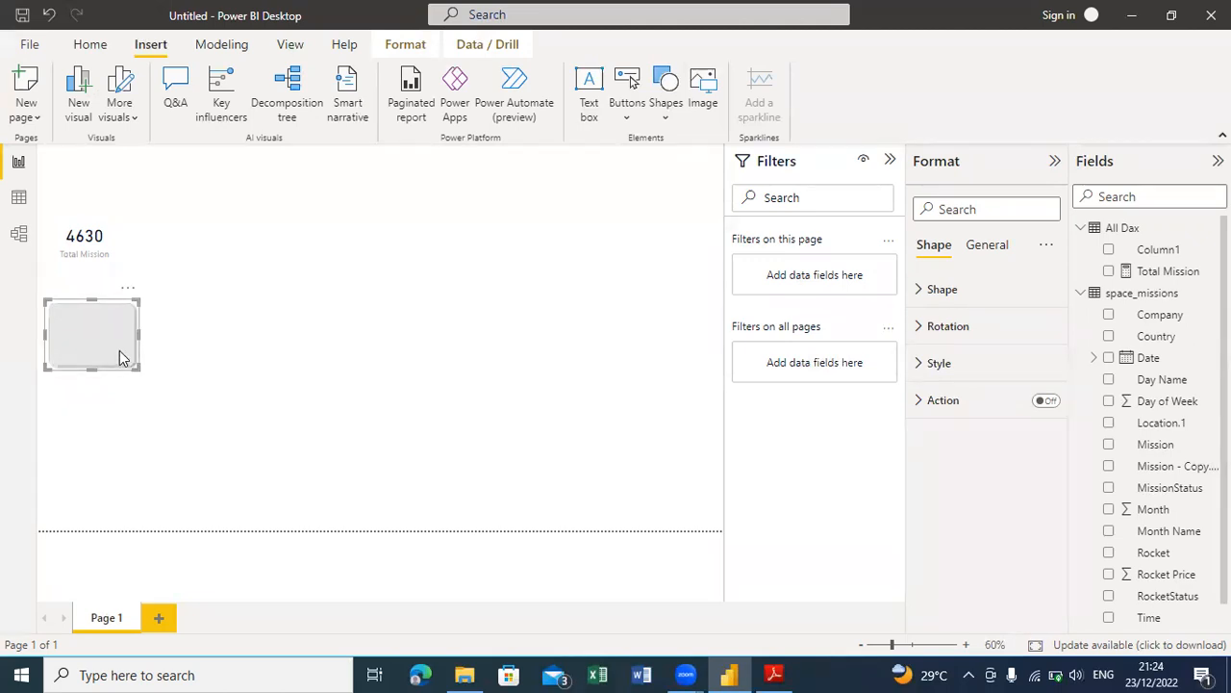
pyautogui.hotkey('ctrl', 'v')
pyautogui.hotkey('ctrl', 'v')
pyautogui.hotkey('ctrl', 'v')
pyautogui.hotkey('ctrl', 'v')
pyautogui.hotkey('ctrl', 'v')
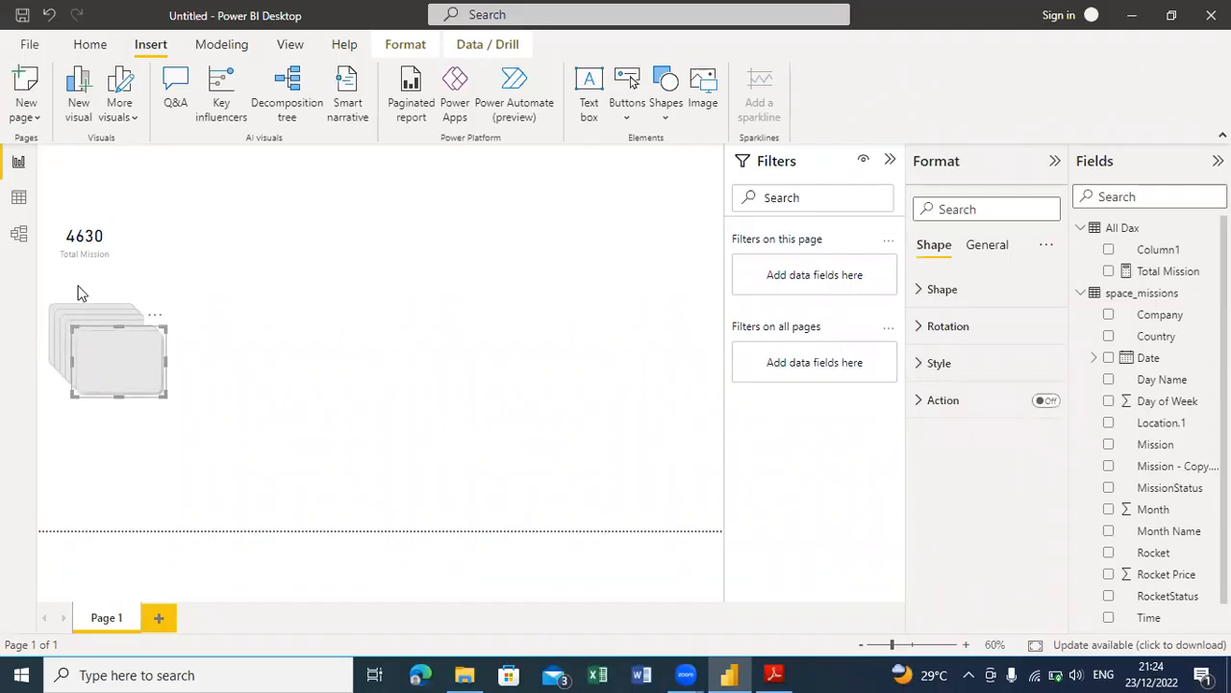
# Step: Shrink the Total Mission card to fit one grey rectangle copy and place both together at the page's left edge
pyautogui.moveTo(112, 376); pyautogui.dragTo(155, 242)
pyautogui.click(83, 251)
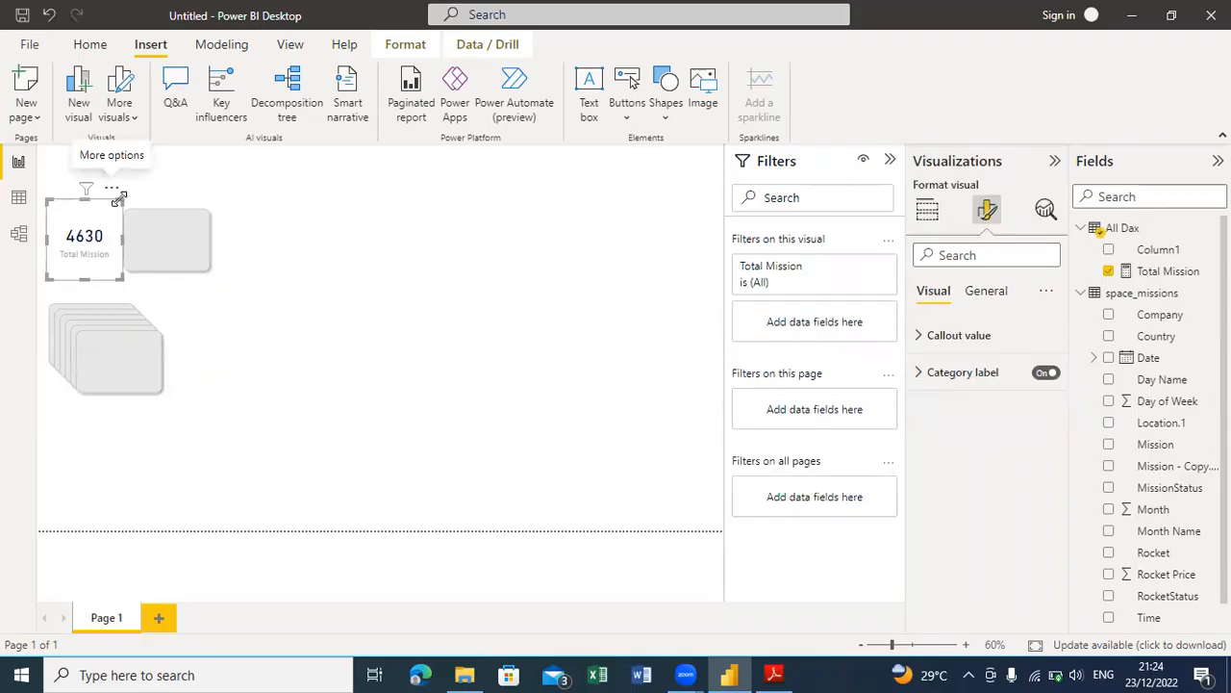
pyautogui.moveTo(119, 200); pyautogui.dragTo(192, 219)
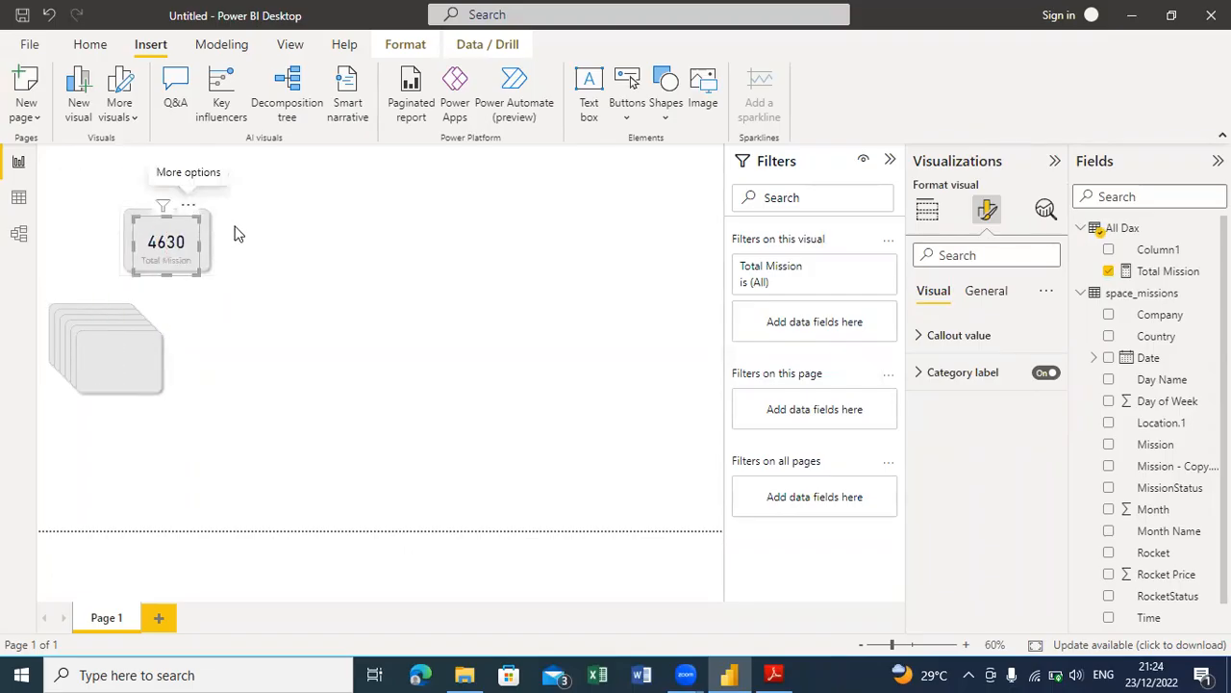
pyautogui.click(216, 234)
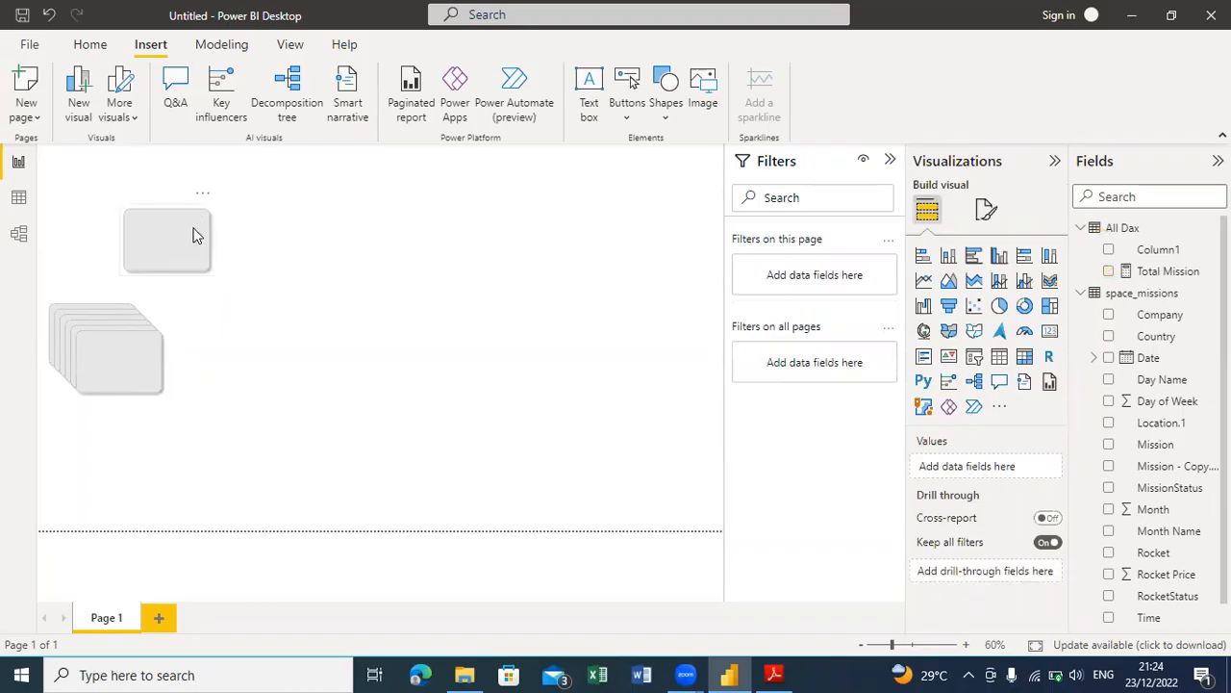
pyautogui.moveTo(123, 238); pyautogui.dragTo(82, 231)
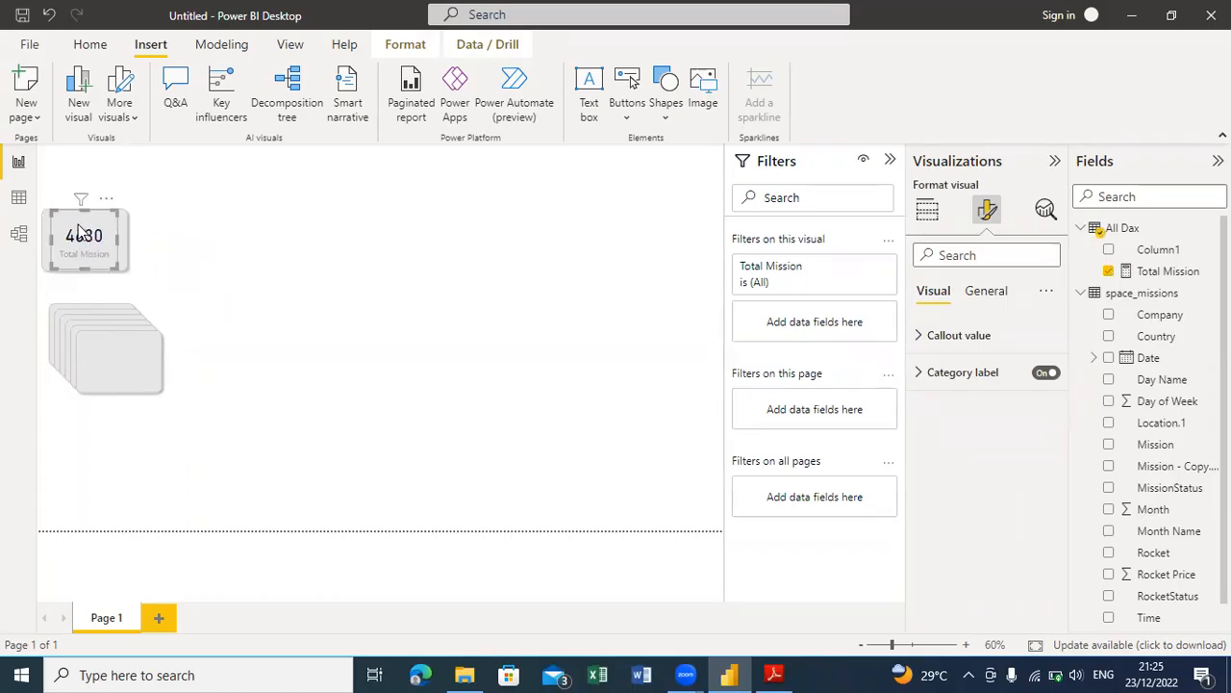
# Step: Send the grey rectangle overlapping the Total Mission card to the back and deselect it
pyautogui.rightClick(126, 240)
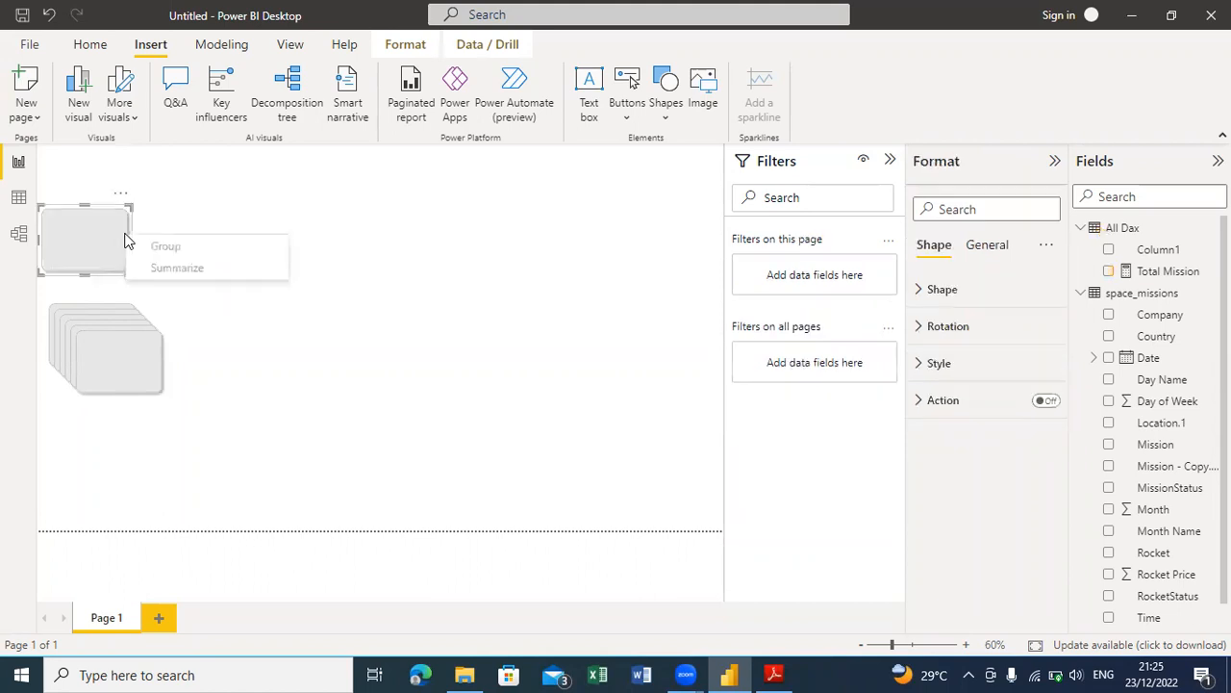
pyautogui.click(104, 225)
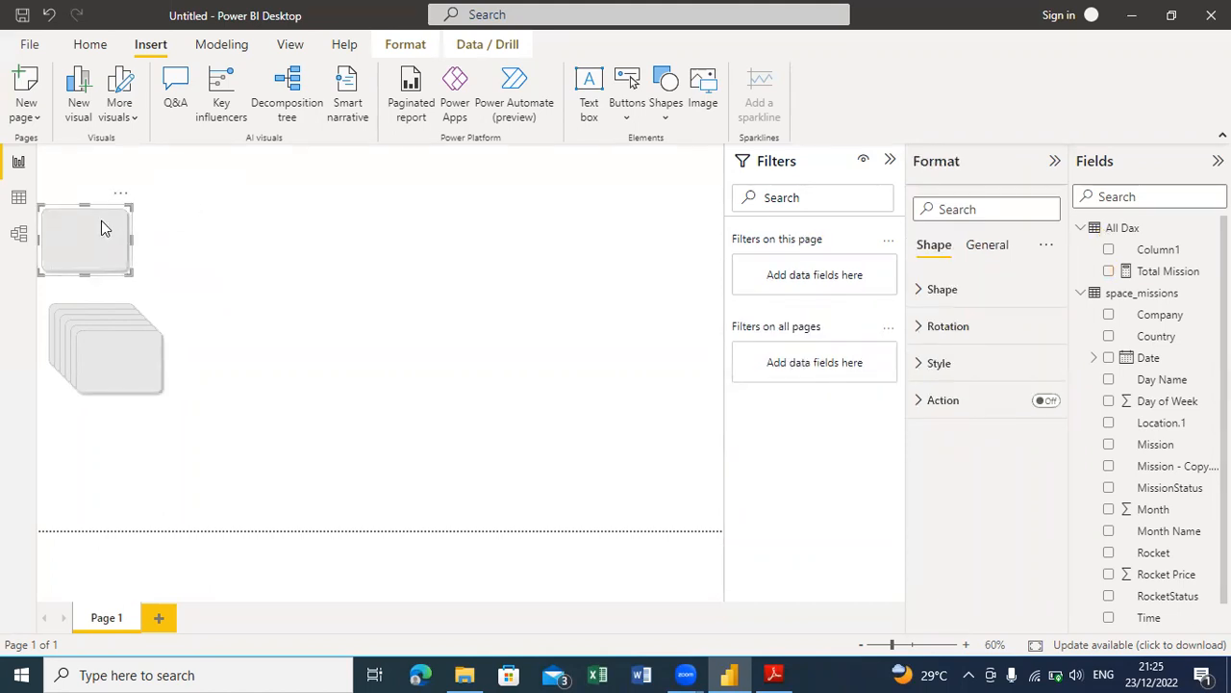
pyautogui.click(405, 45)
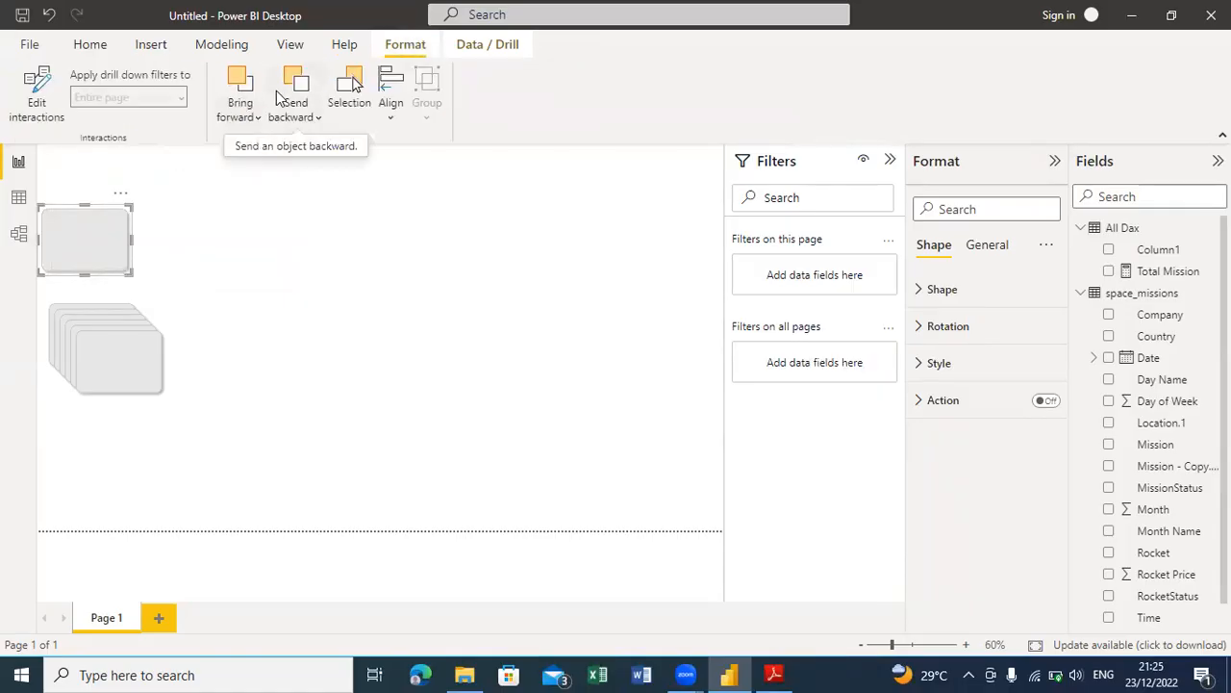
pyautogui.click(293, 97)
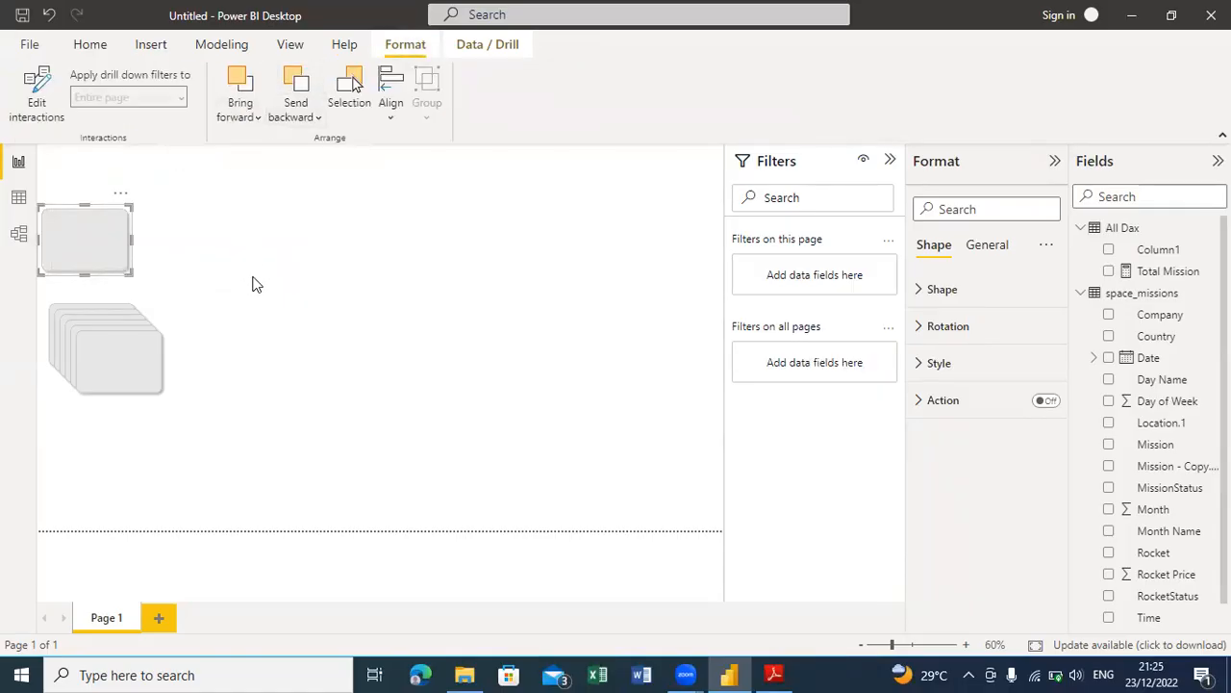
pyautogui.click(299, 116)
pyautogui.click(337, 176)
pyautogui.click(283, 320)
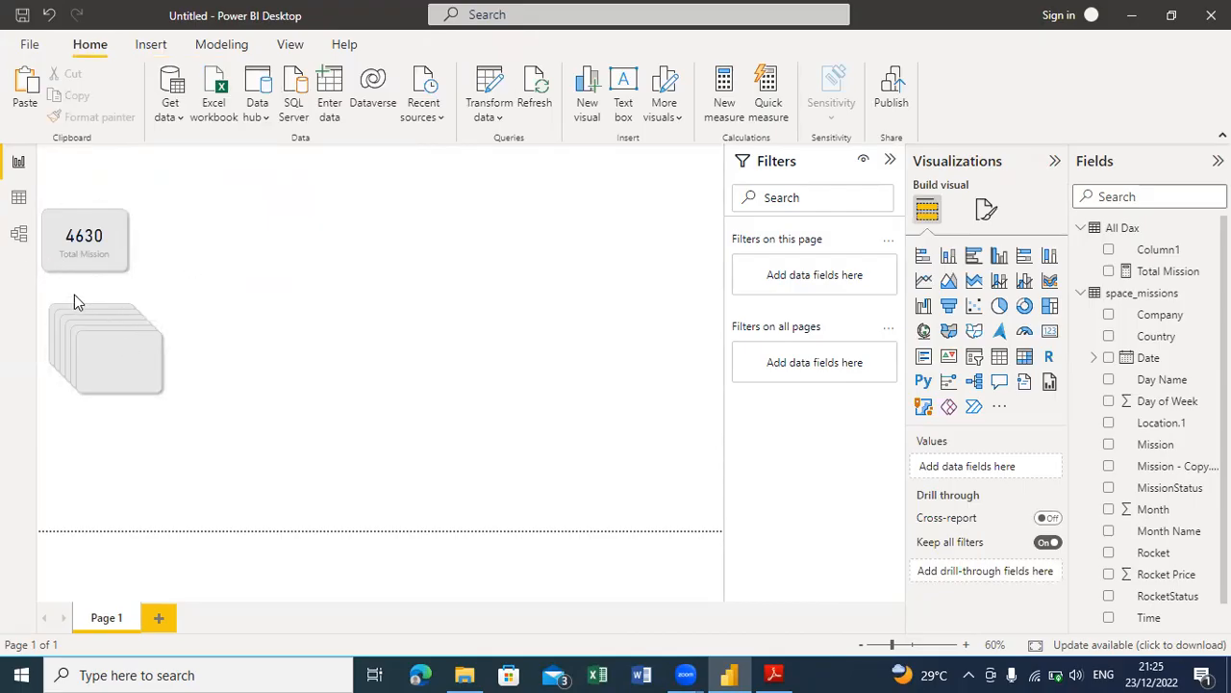
# Step: Move another grey rectangle copy off the stack and align it in a row beside the Total Mission card
pyautogui.moveTo(202, 333); pyautogui.dragTo(190, 263)
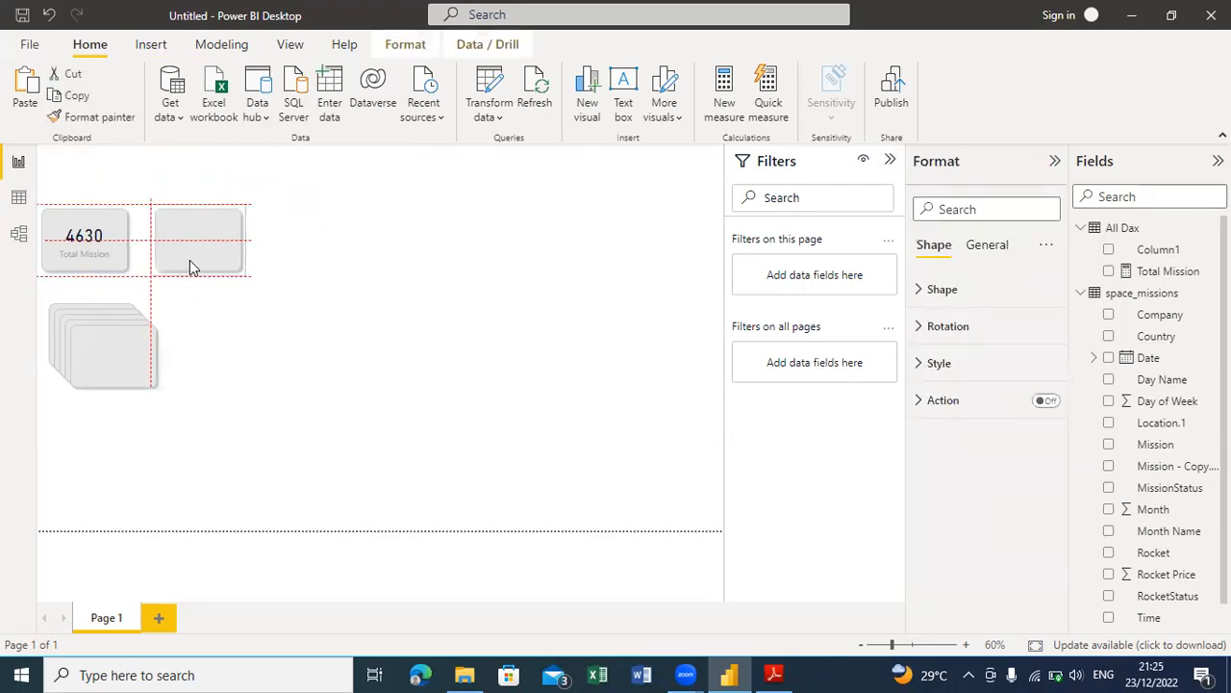
pyautogui.click(364, 280)
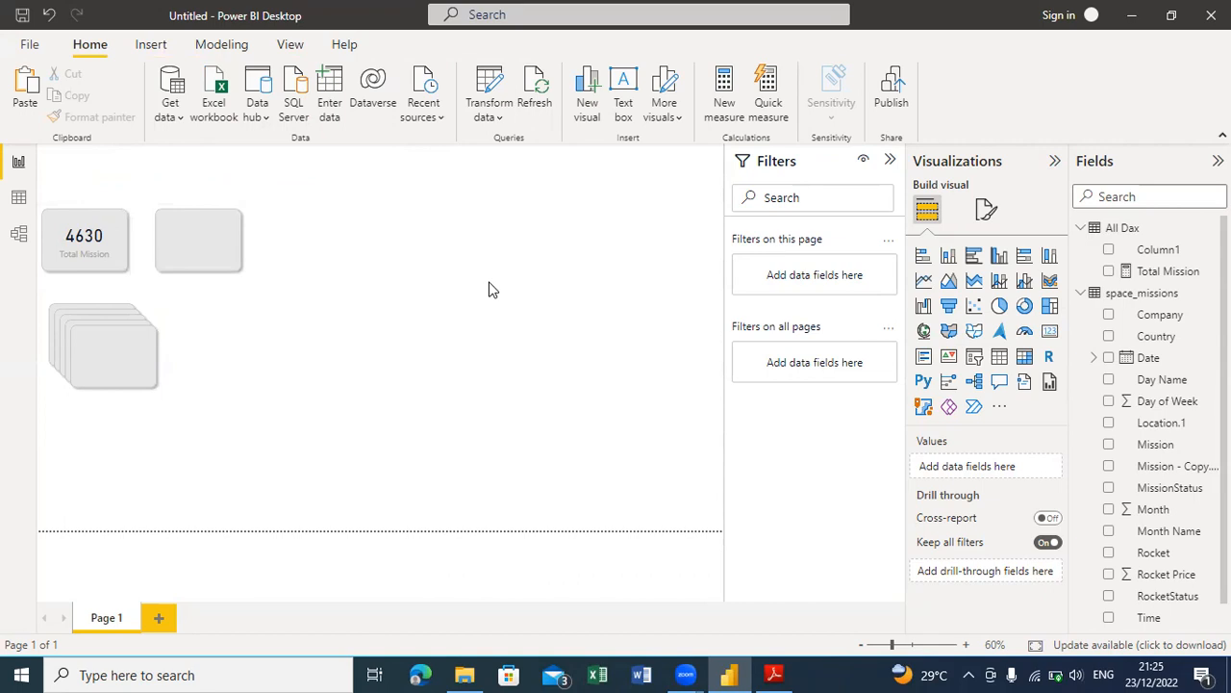
pyautogui.click(96, 248)
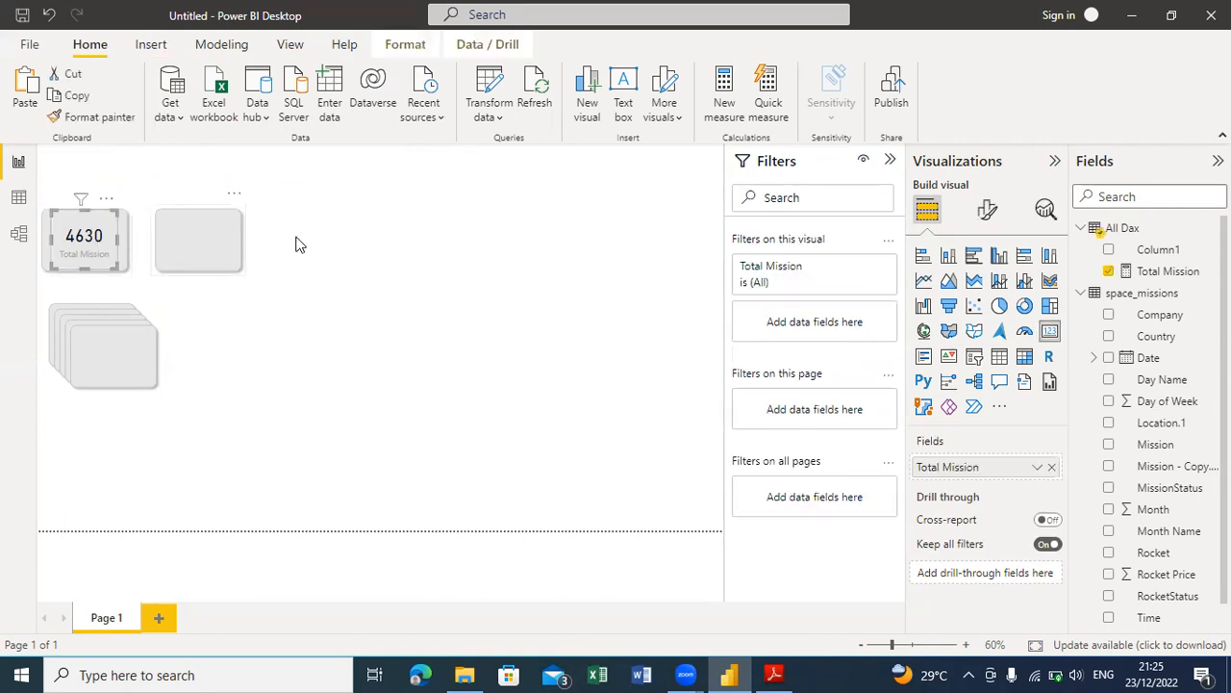
pyautogui.click(469, 274)
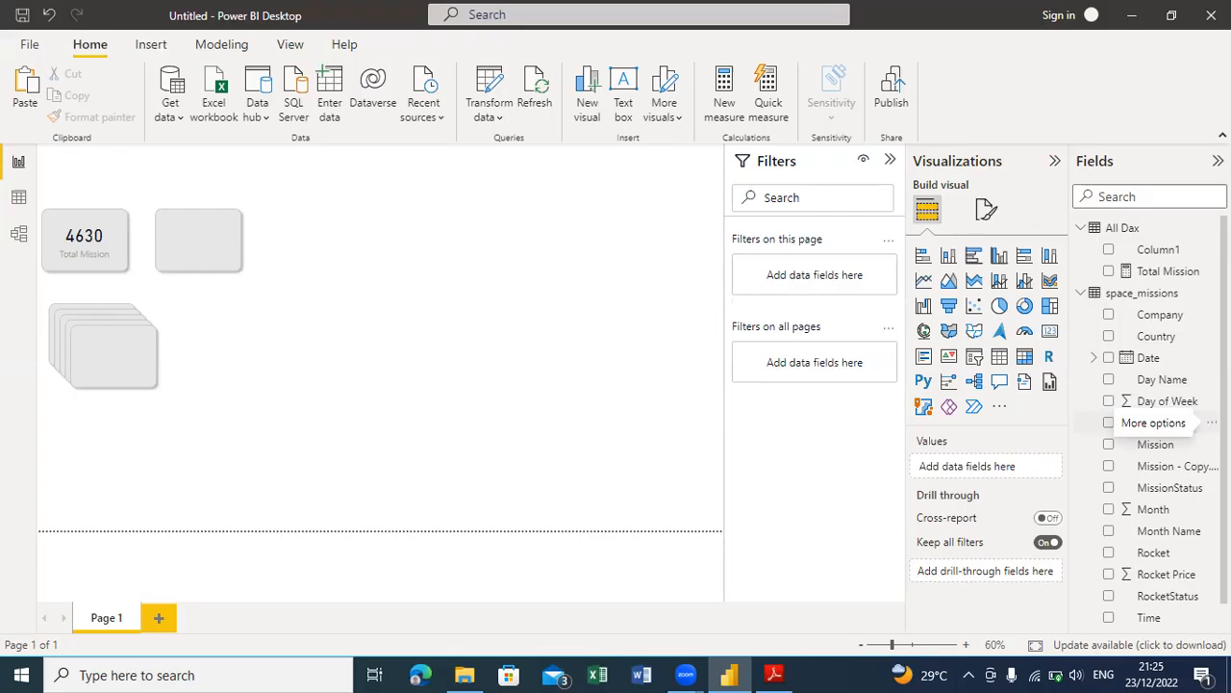
# Step: Switch to Adobe Reader, review the recommended analysis questions in Space Missions.pdf, and return to Power BI Desktop
pyautogui.click(774, 675)
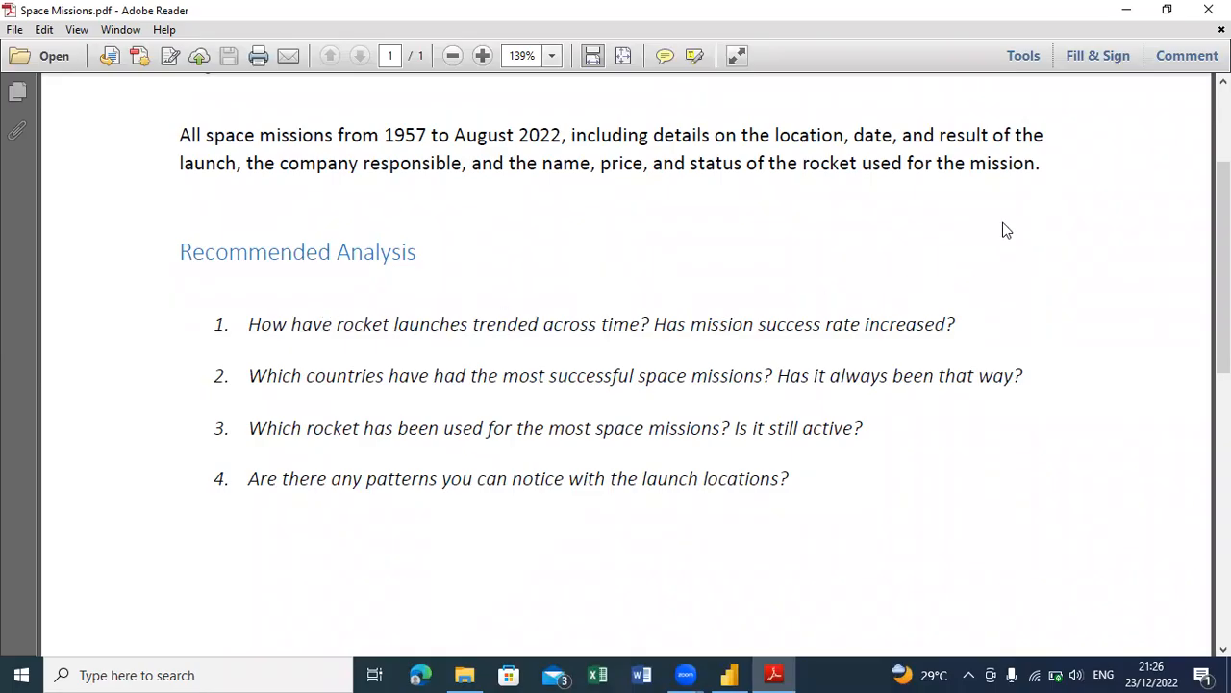
pyautogui.click(1126, 12)
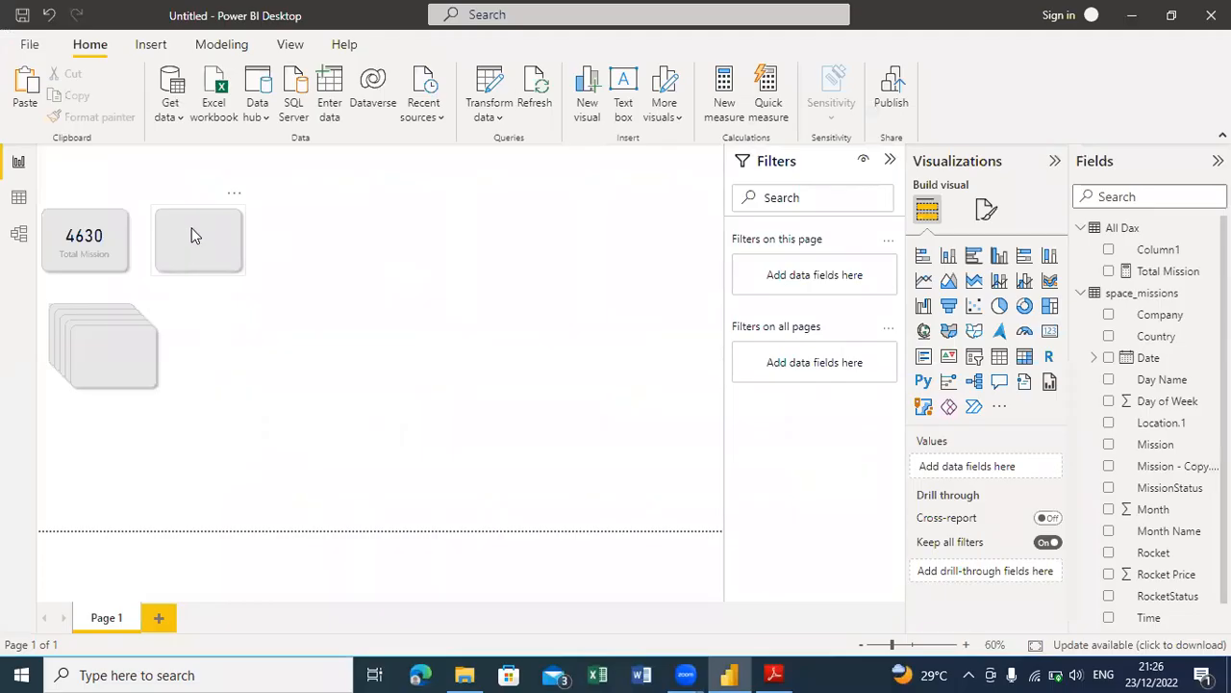
# Step: Enlarge the empty grey rectangle beside the card to chart size and move it to the page's lower-right corner
pyautogui.moveTo(192, 231); pyautogui.dragTo(203, 225)
pyautogui.click(599, 280)
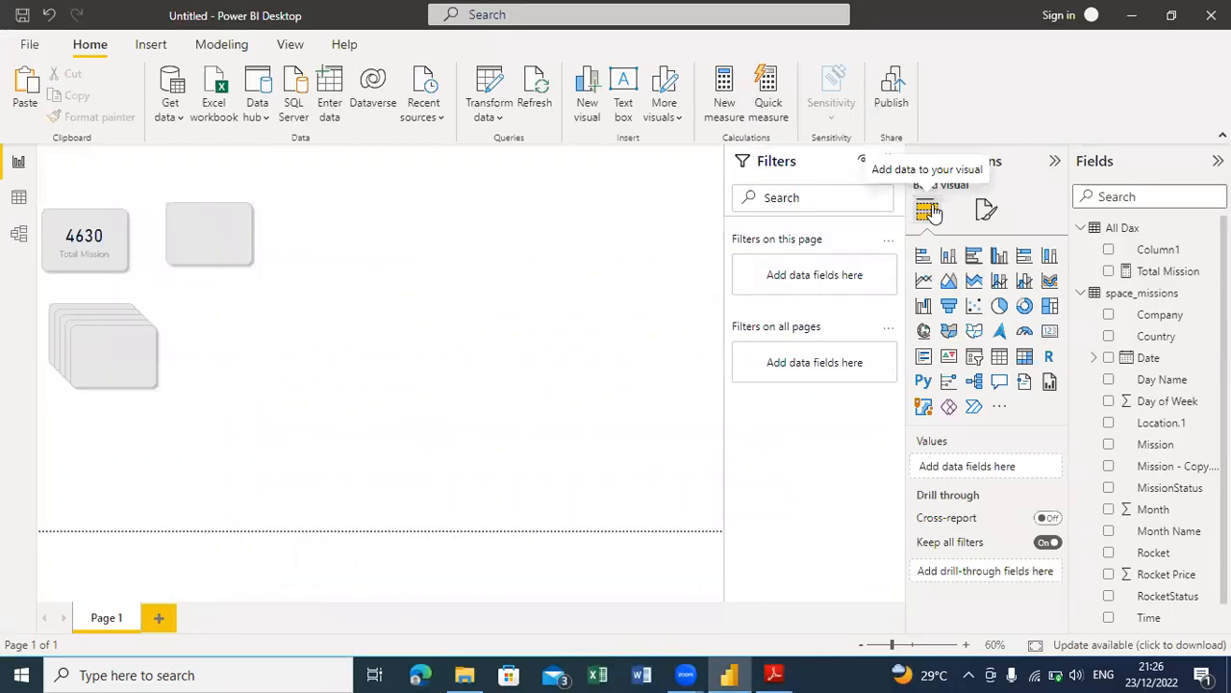
pyautogui.click(241, 264)
pyautogui.moveTo(252, 264); pyautogui.dragTo(373, 340)
pyautogui.moveTo(368, 187); pyautogui.dragTo(722, 394)
pyautogui.click(582, 253)
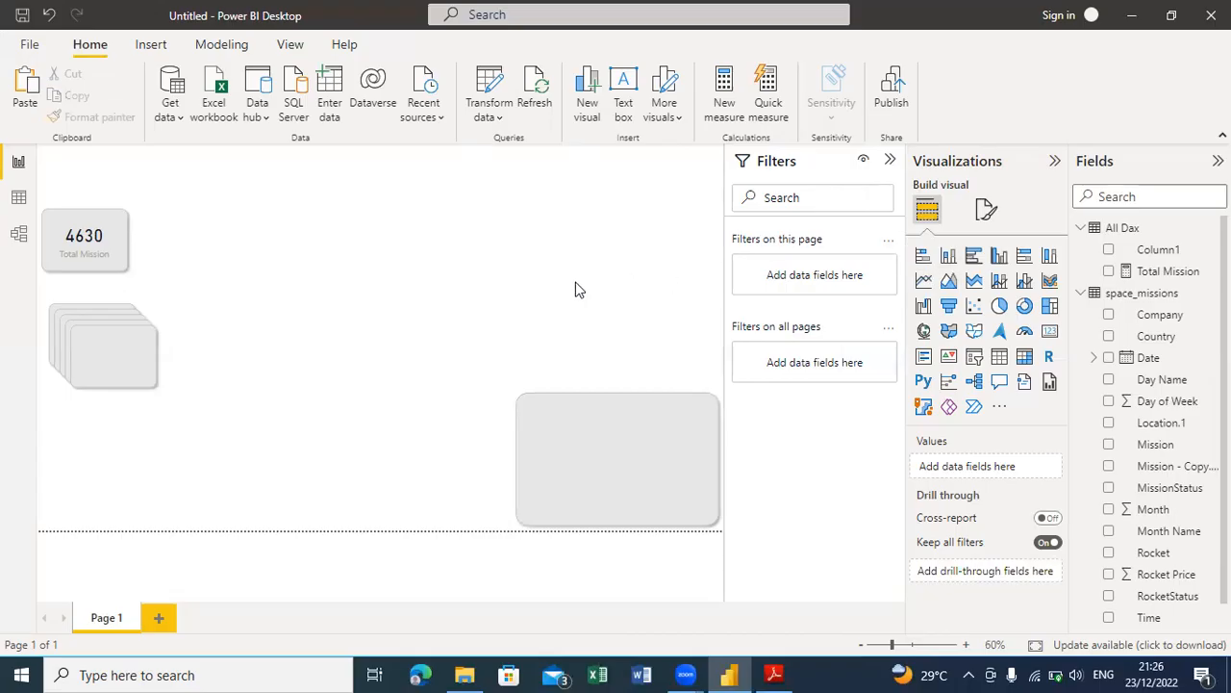
# Step: Add a line chart with Year on the X-axis and Total Mission on the Y-axis
pyautogui.click(924, 281)
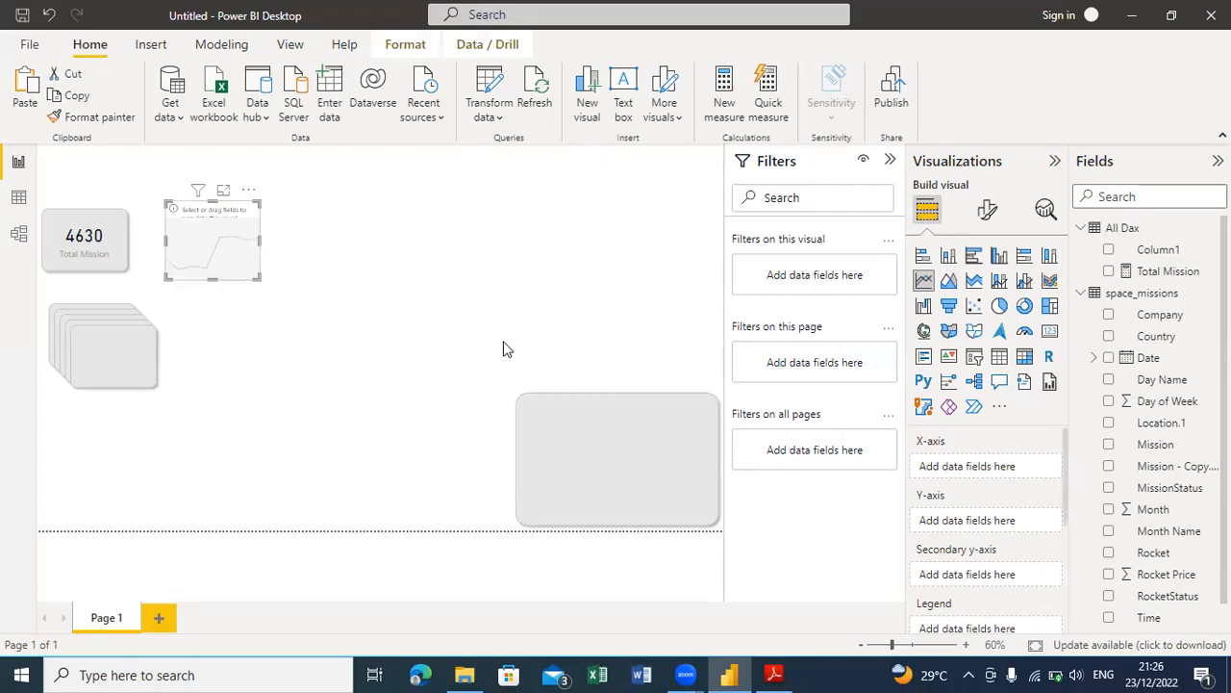
pyautogui.click(1109, 272)
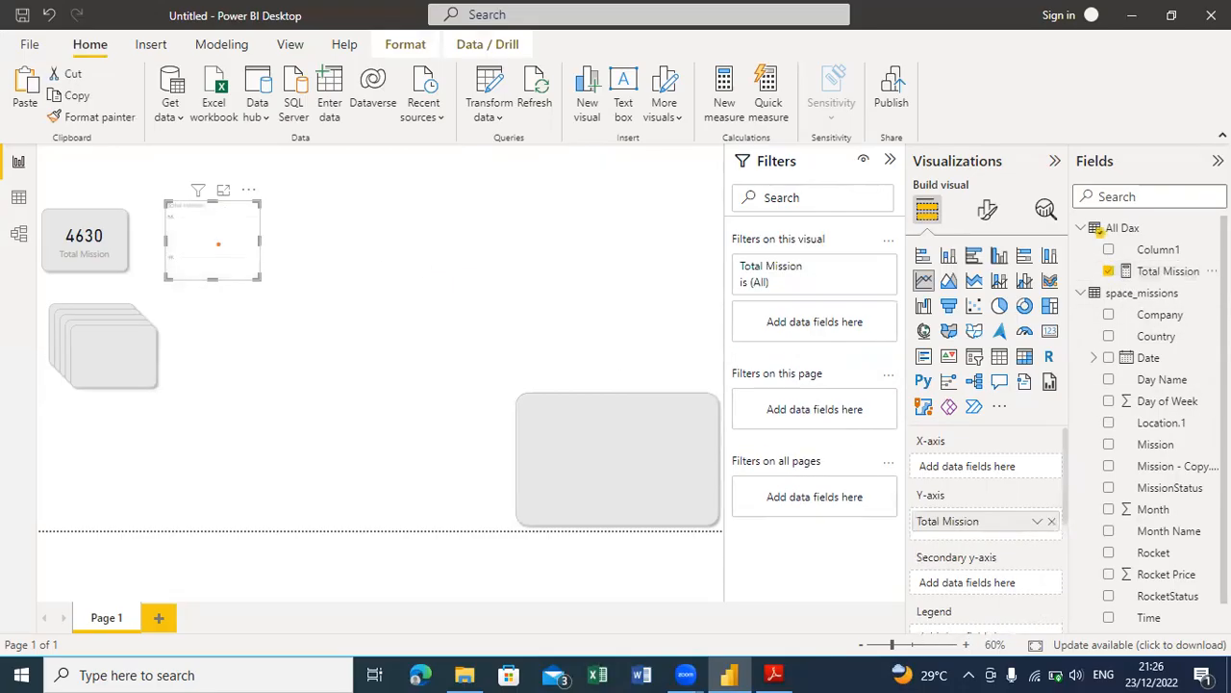
pyautogui.scroll(-1, 1100, 231)
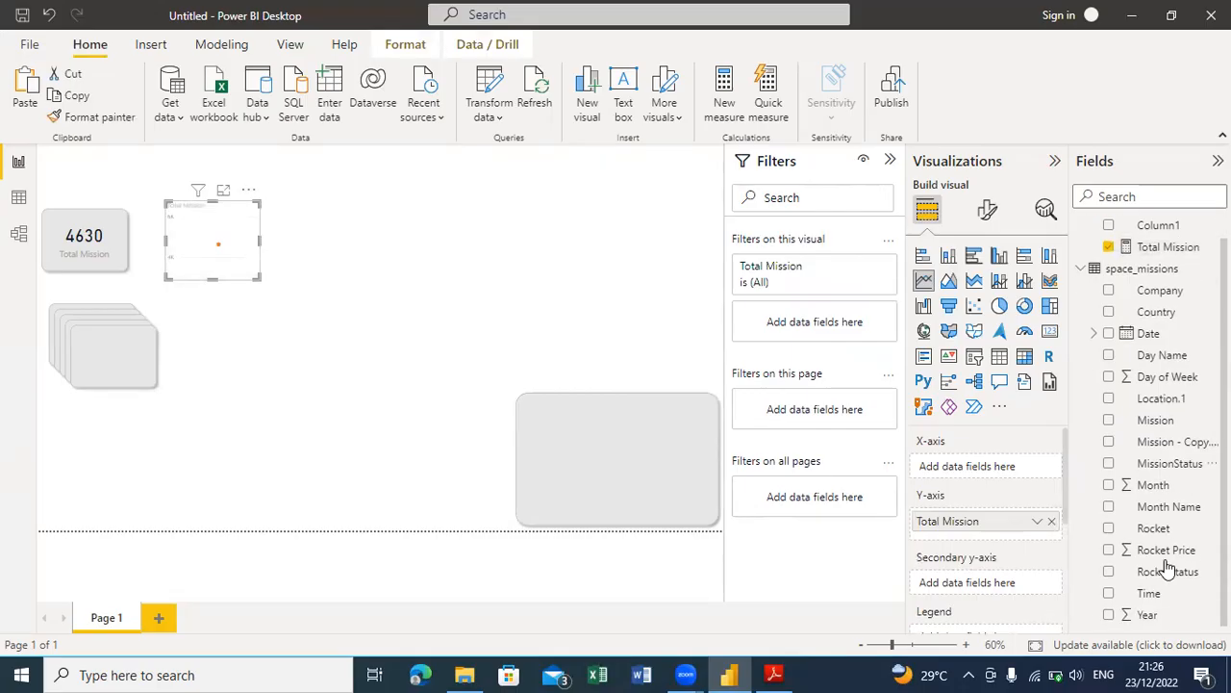
pyautogui.click(1109, 617)
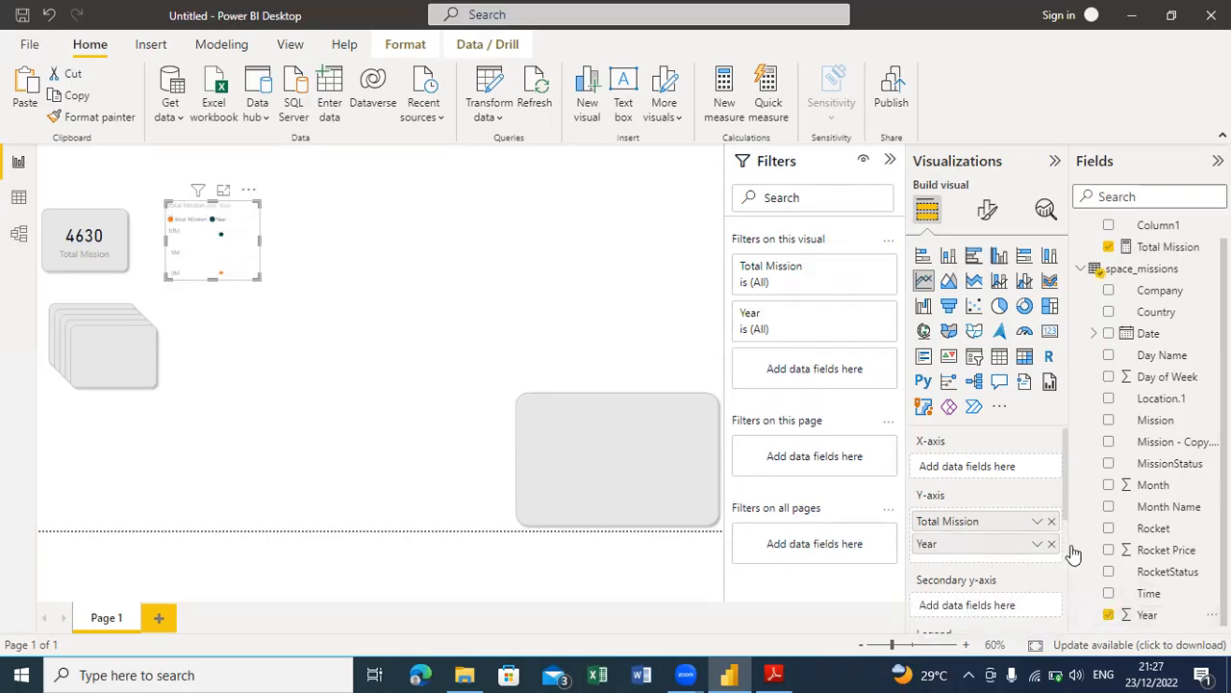
pyautogui.moveTo(990, 542); pyautogui.dragTo(986, 528)
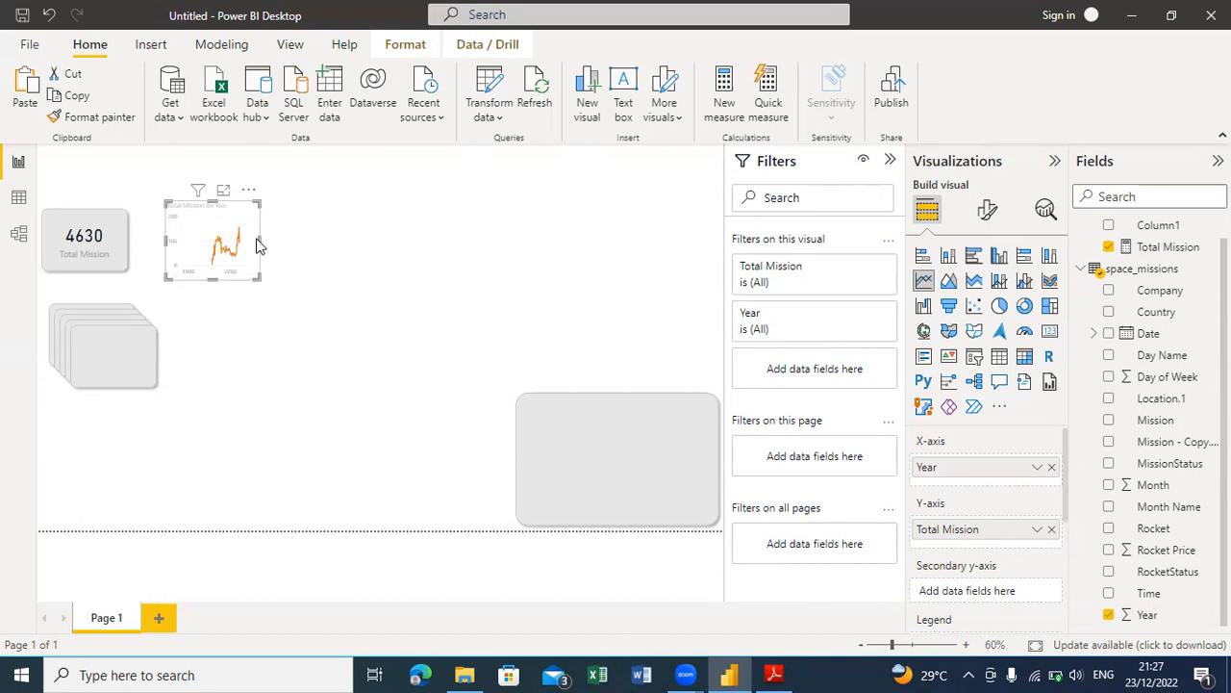
# Step: Widen and heighten the Total Mission by Year line chart and place it above the large grey rectangle
pyautogui.moveTo(257, 239); pyautogui.dragTo(489, 275)
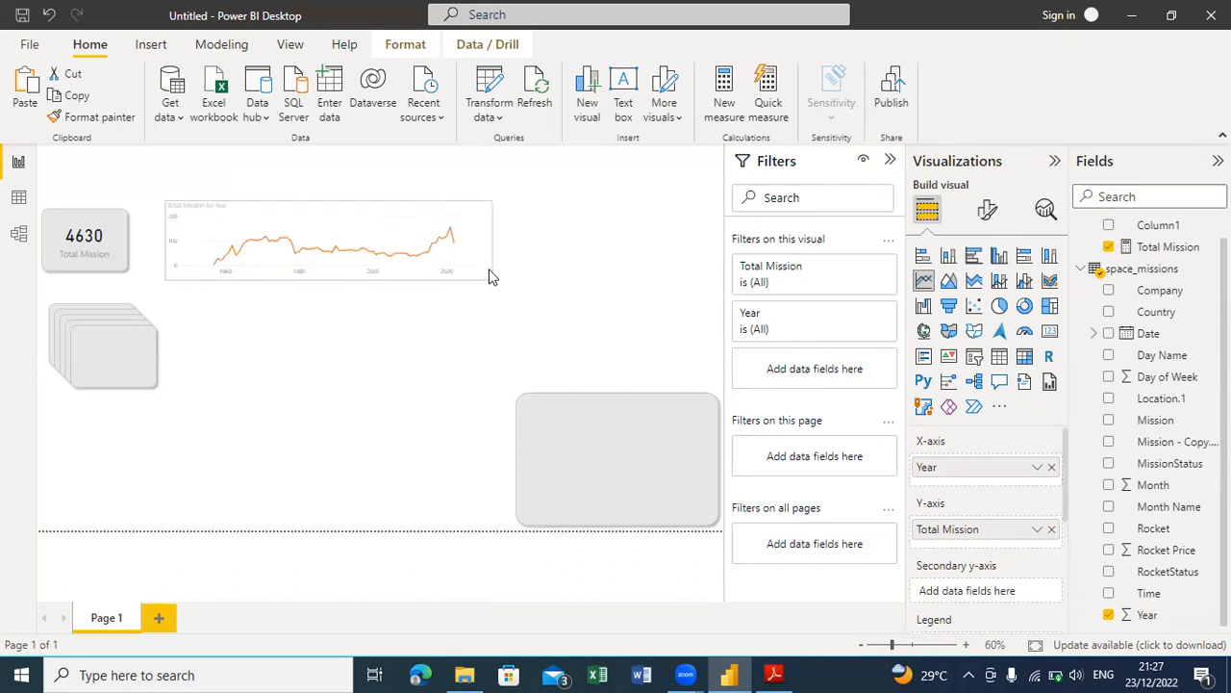
pyautogui.click(324, 273)
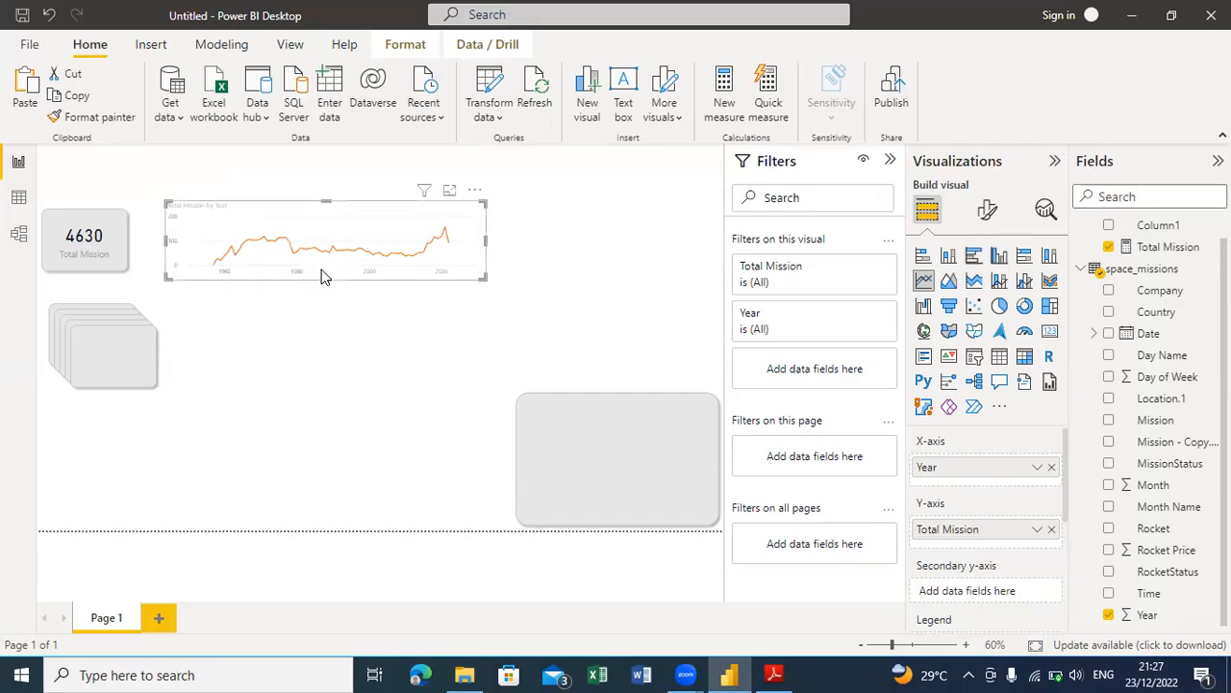
pyautogui.moveTo(328, 282); pyautogui.dragTo(336, 341)
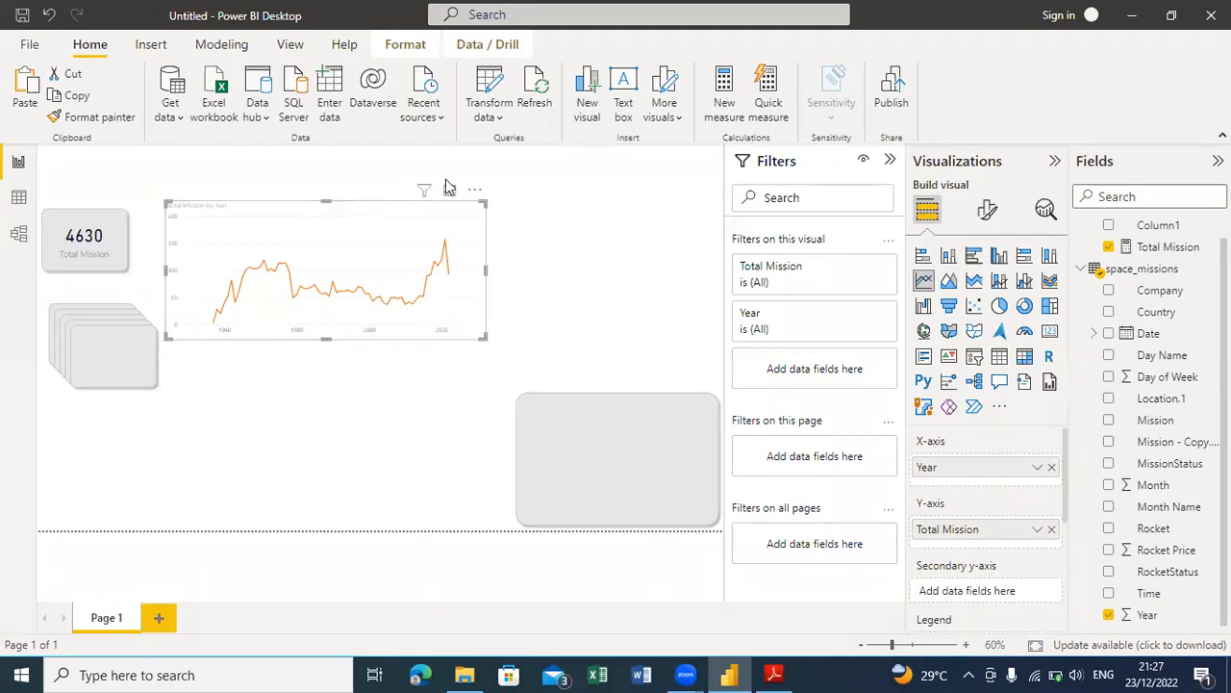
pyautogui.moveTo(476, 196); pyautogui.dragTo(623, 227)
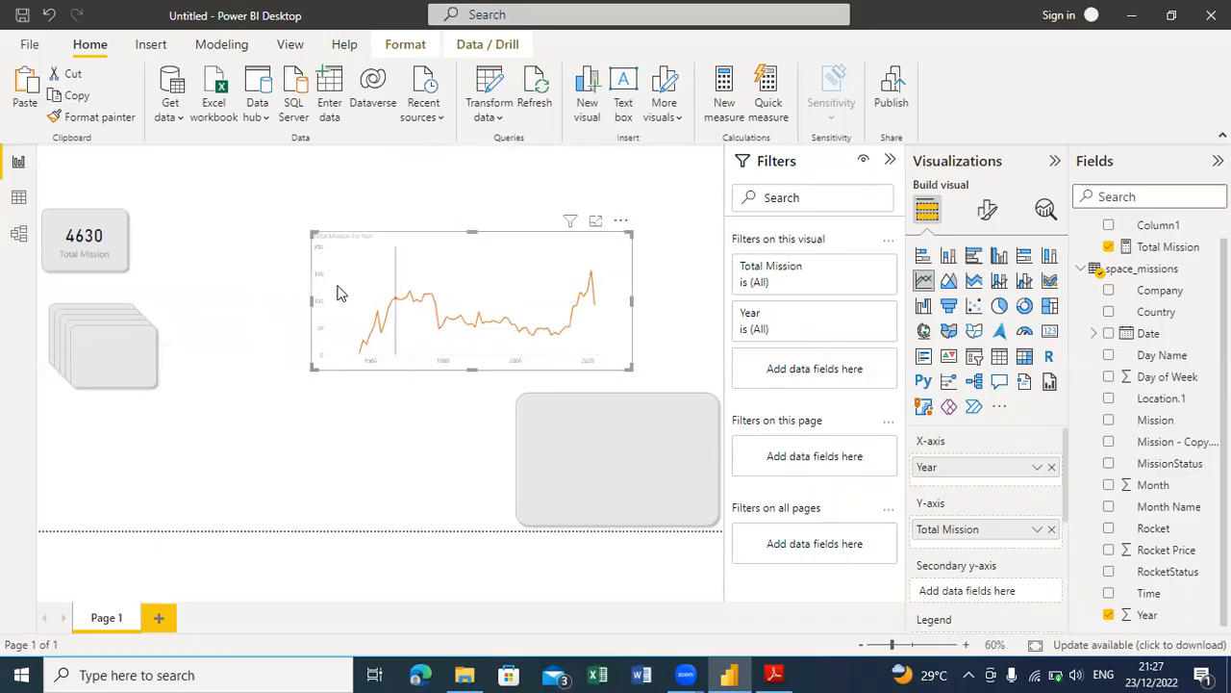
# Step: Examine the yearly mission trend in the line chart's focus mode and return to the report page
pyautogui.click(595, 221)
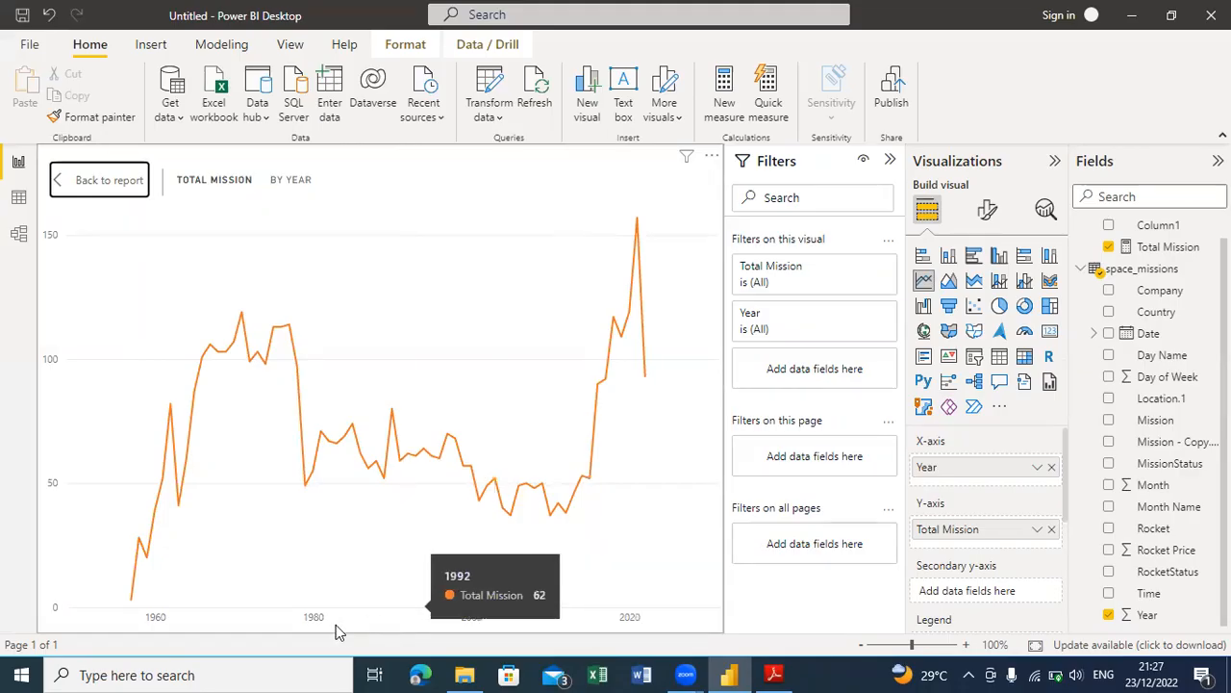
pyautogui.moveTo(306, 600)
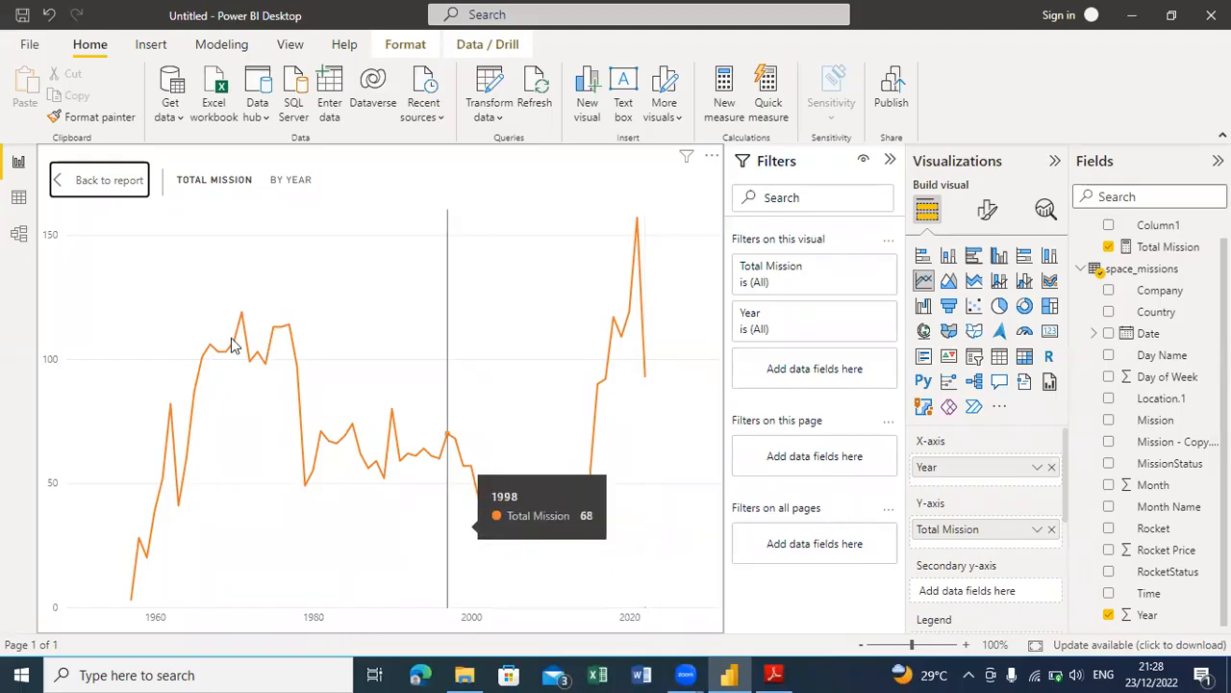
pyautogui.click(101, 183)
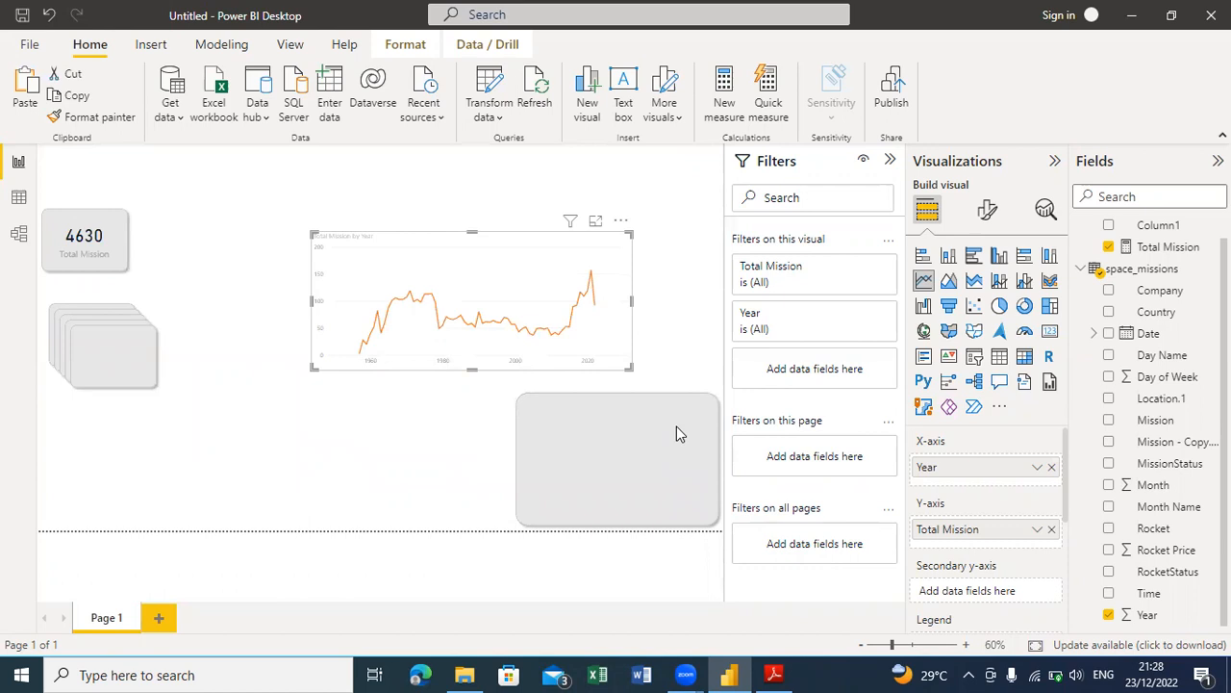
# Step: Generate a narrative summary of the Total Mission by Year line chart
pyautogui.rightClick(495, 249)
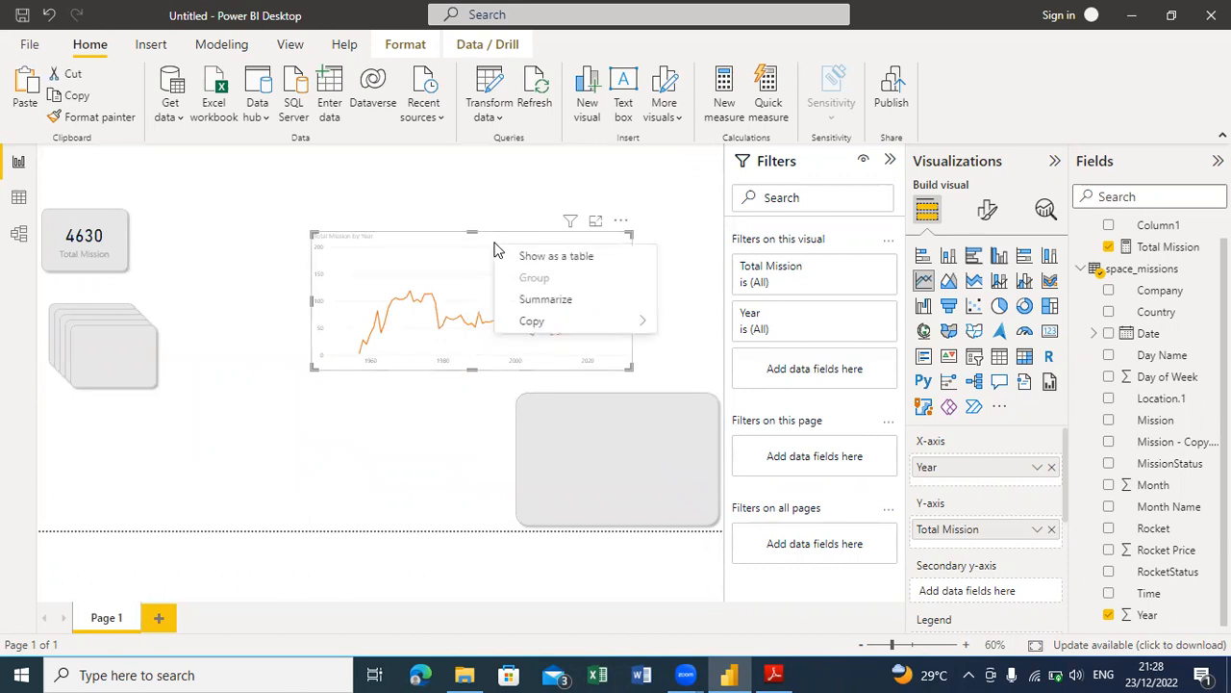
pyautogui.click(545, 299)
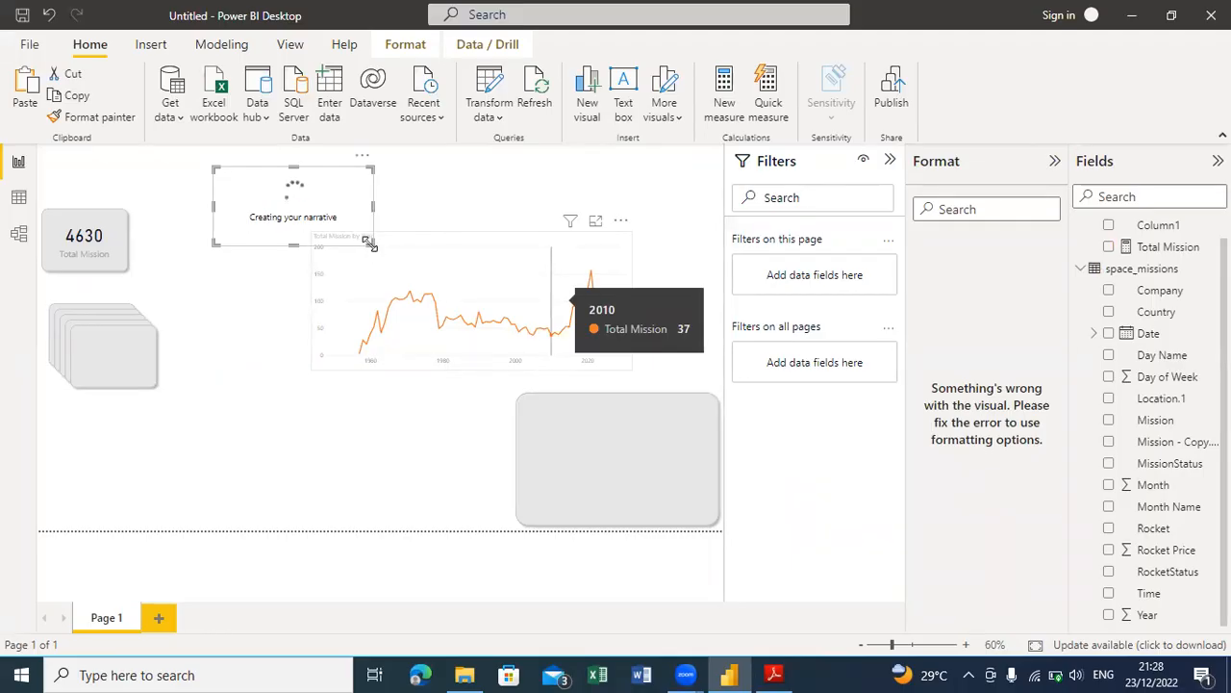
pyautogui.moveTo(371, 243); pyautogui.dragTo(504, 324)
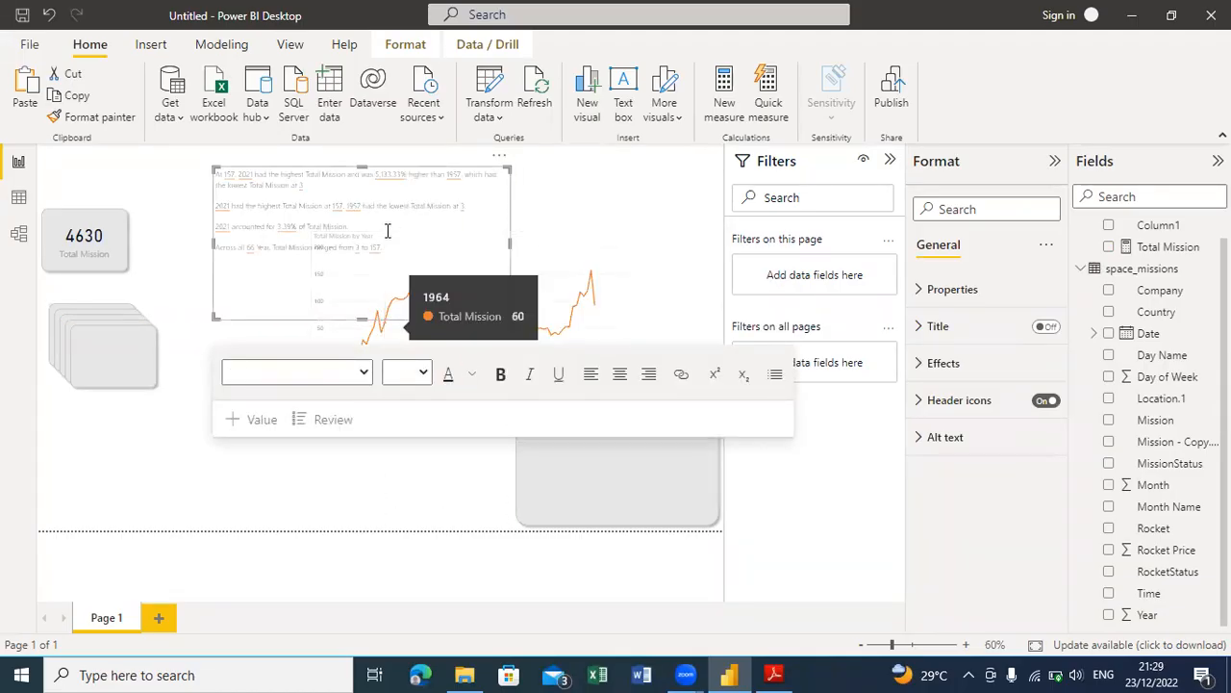
pyautogui.click(390, 244)
pyautogui.tripleClick(391, 244)
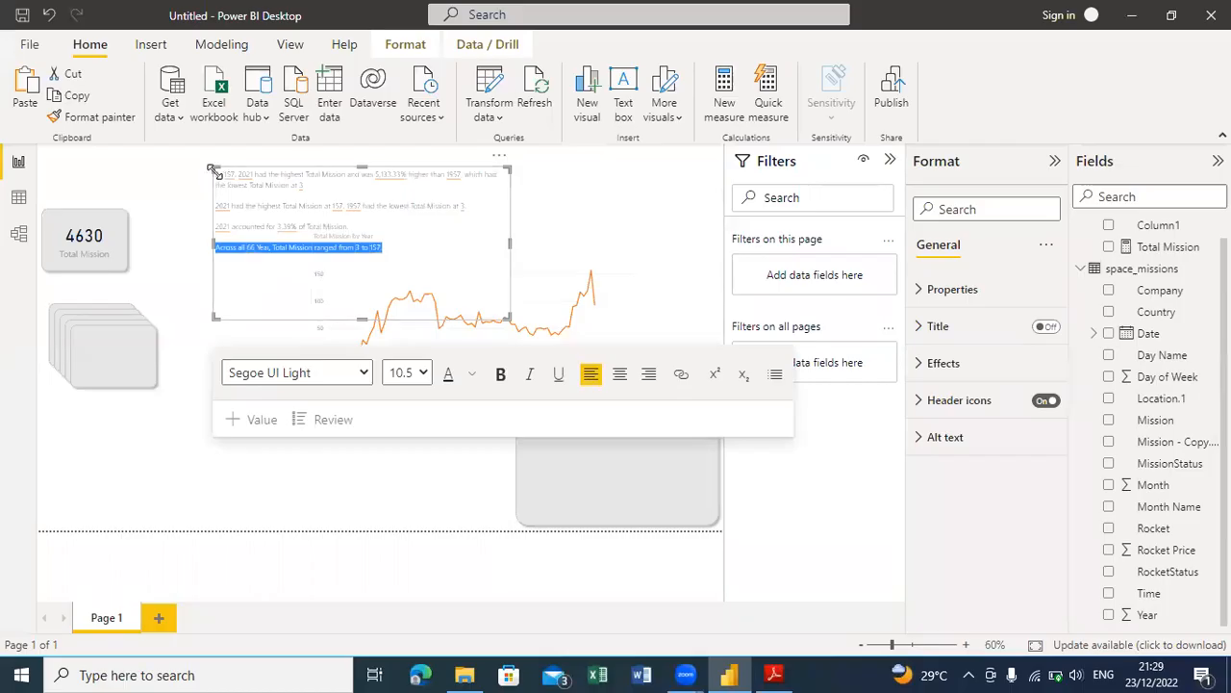
pyautogui.click(218, 174)
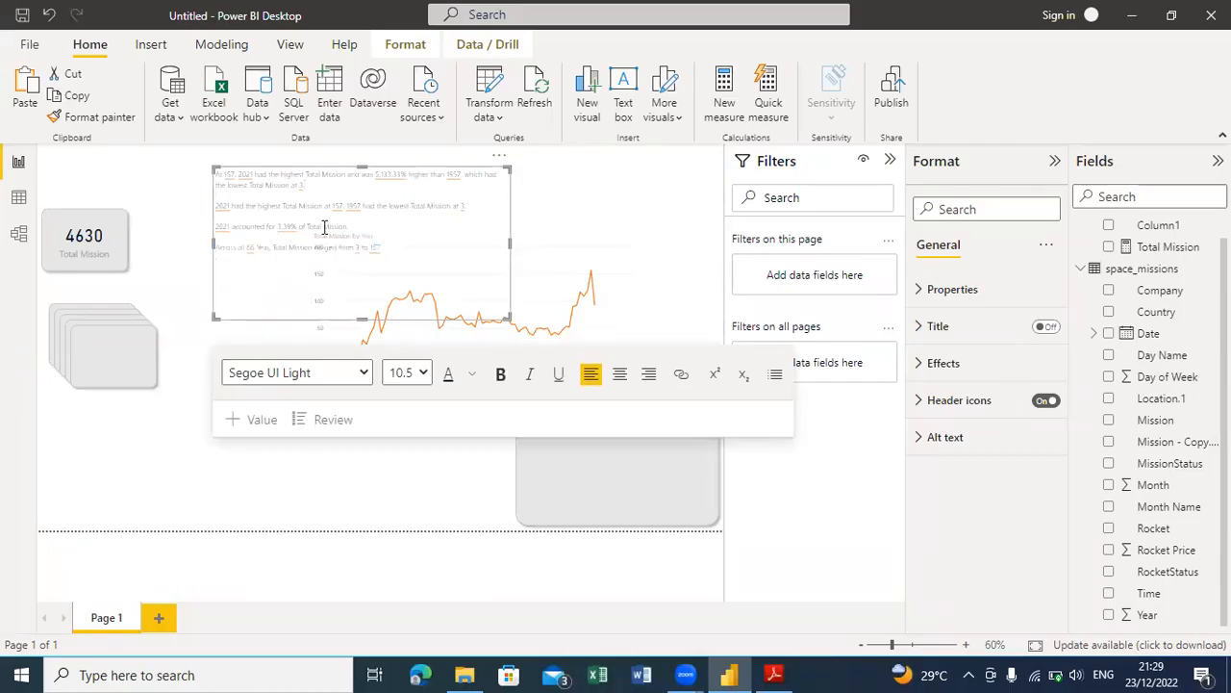
pyautogui.tripleClick(385, 246)
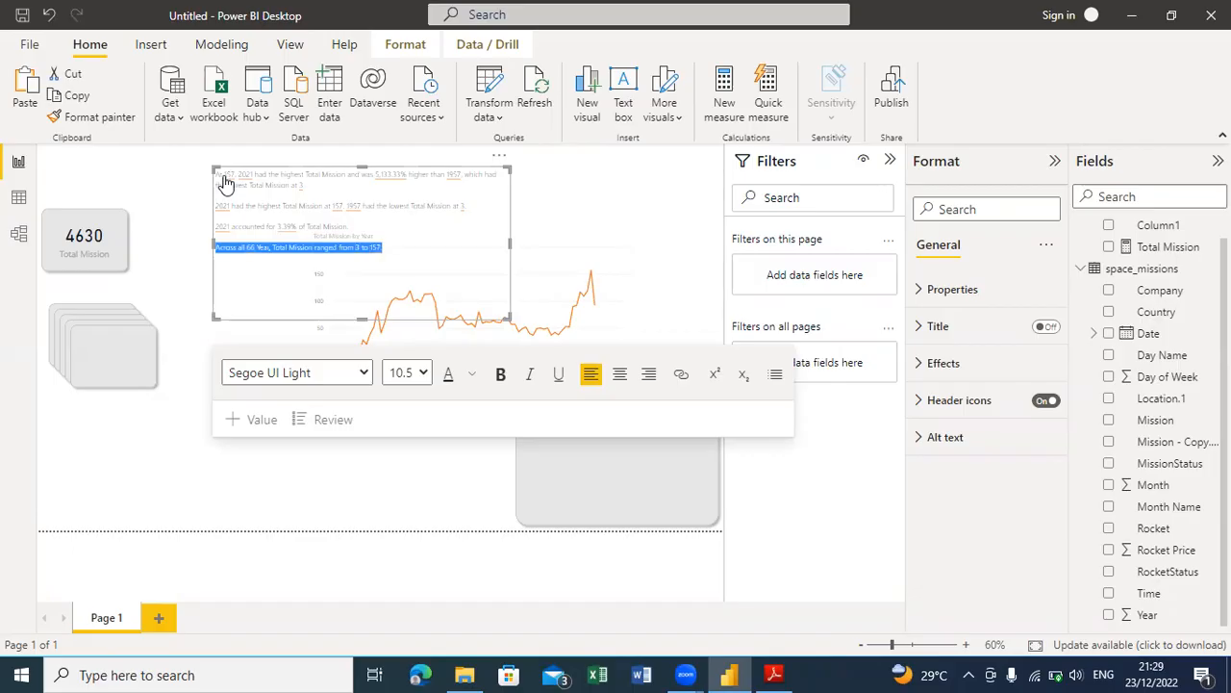
pyautogui.click(499, 161)
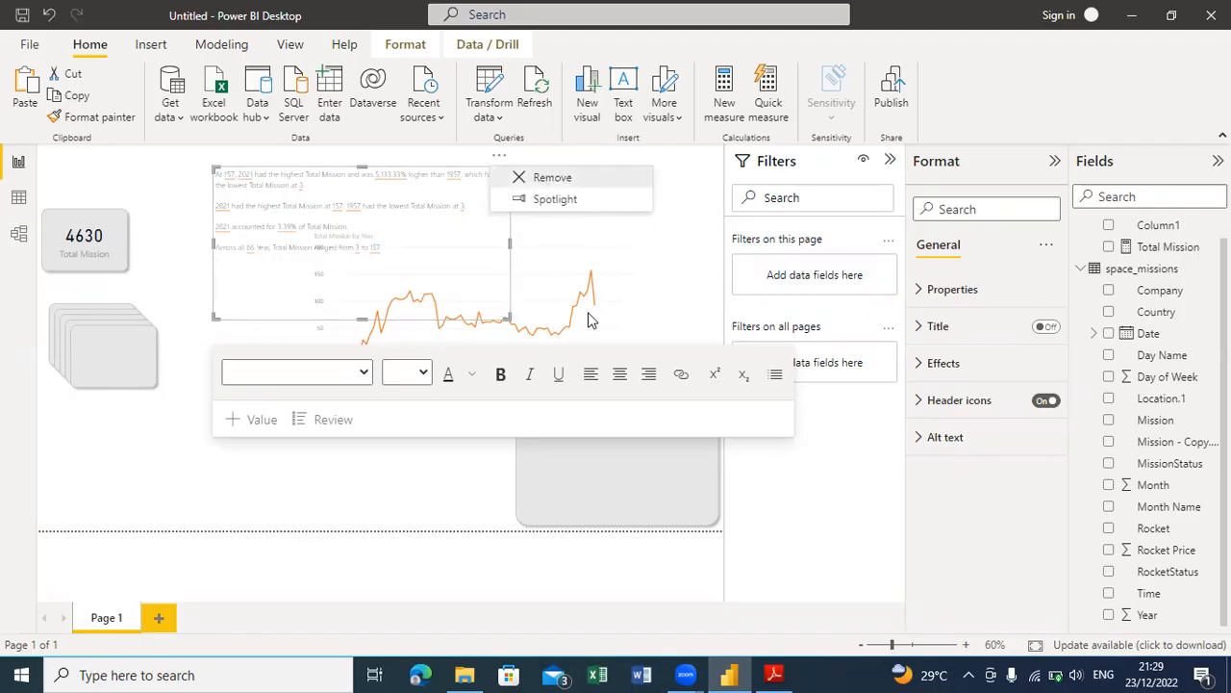
pyautogui.click(544, 178)
# Step: Summarize the Total Mission by Year line chart and enlarge the generated narrative so all its text fits
pyautogui.click(566, 265)
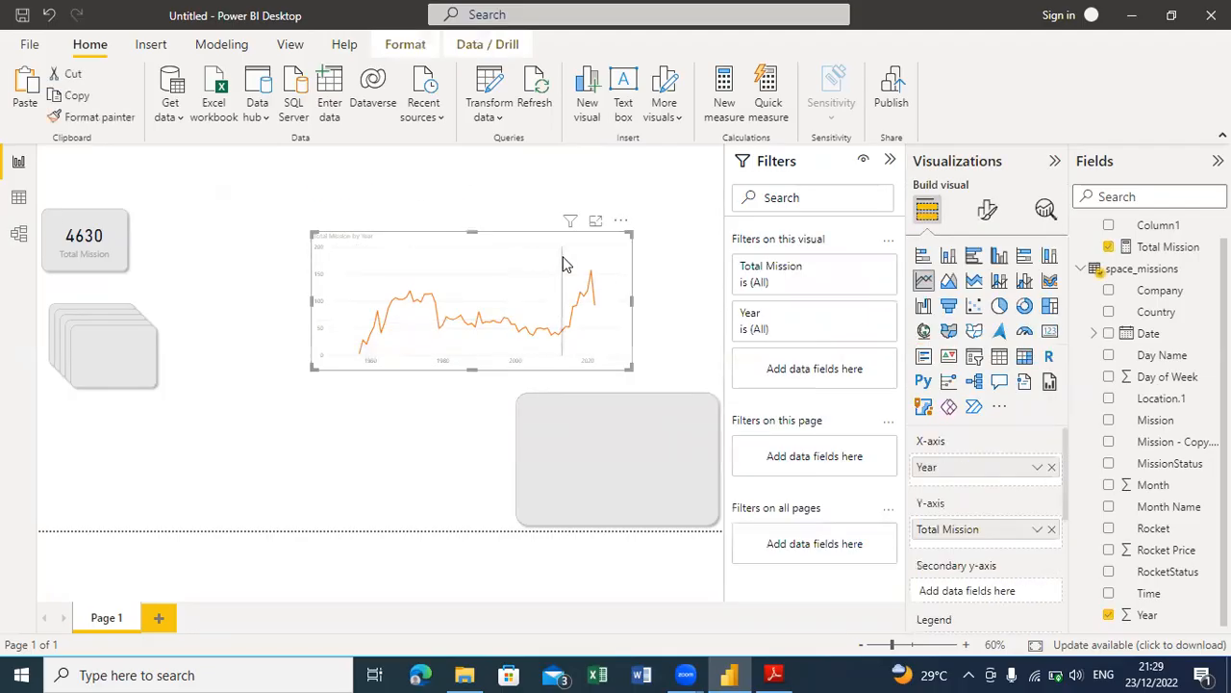
pyautogui.rightClick(566, 265)
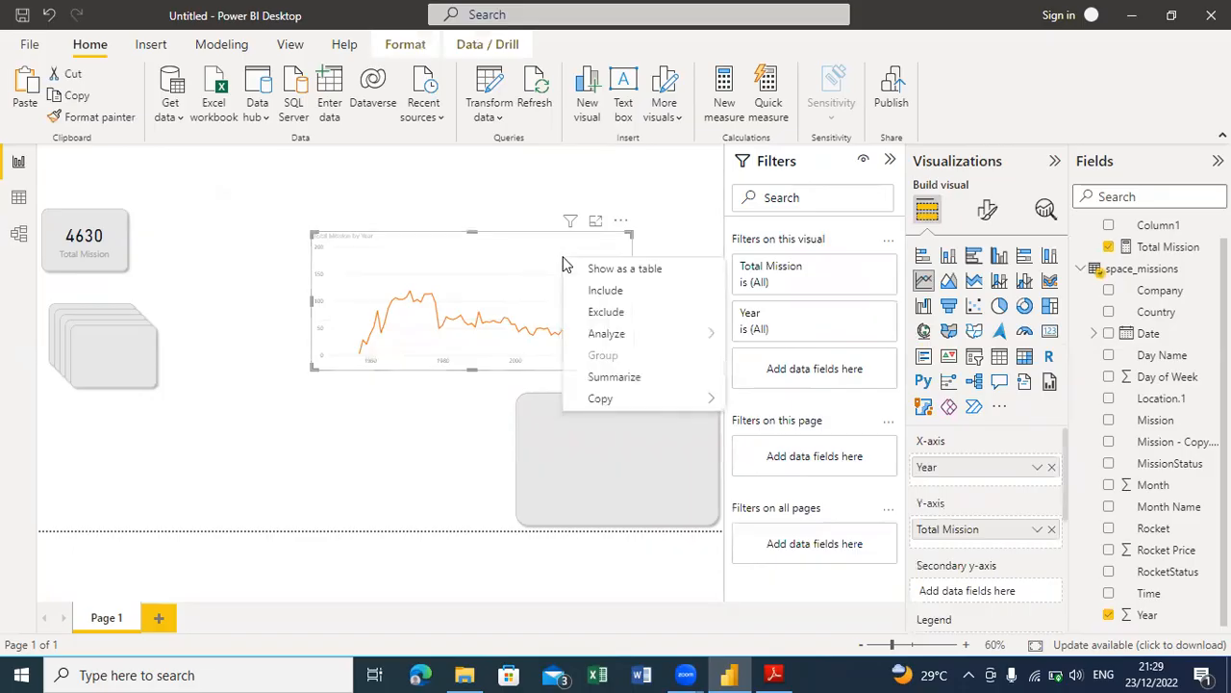
pyautogui.click(634, 378)
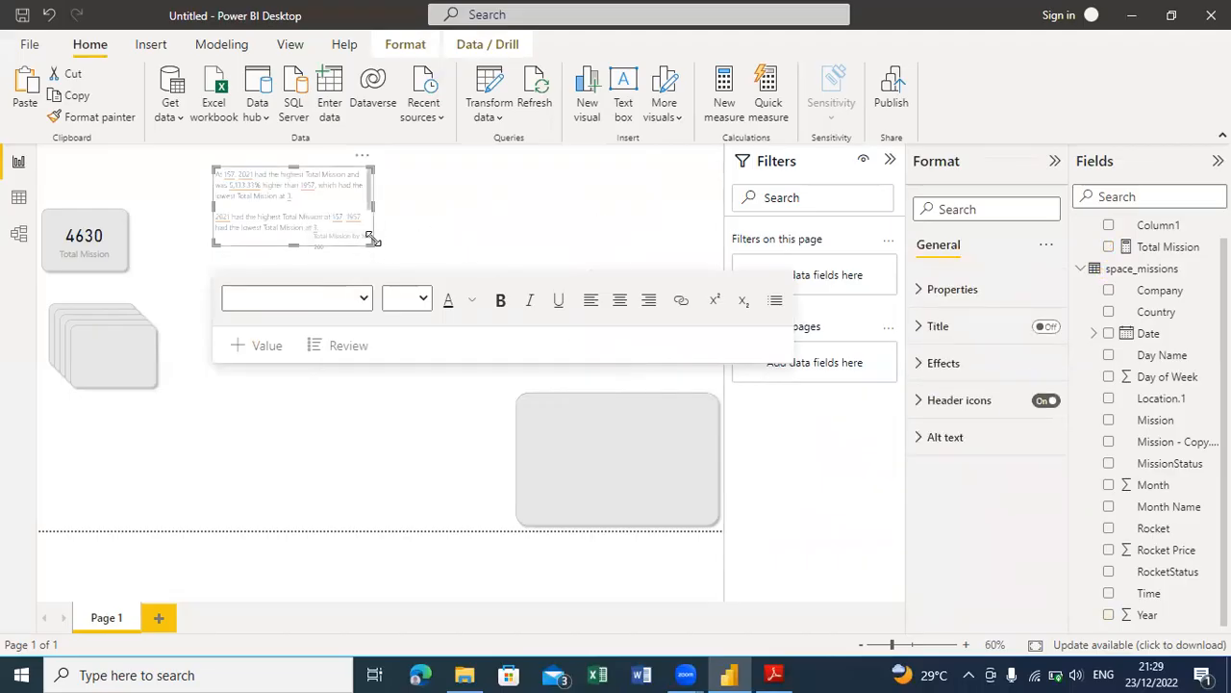
pyautogui.moveTo(433, 325); pyautogui.dragTo(487, 345)
pyautogui.click(431, 303)
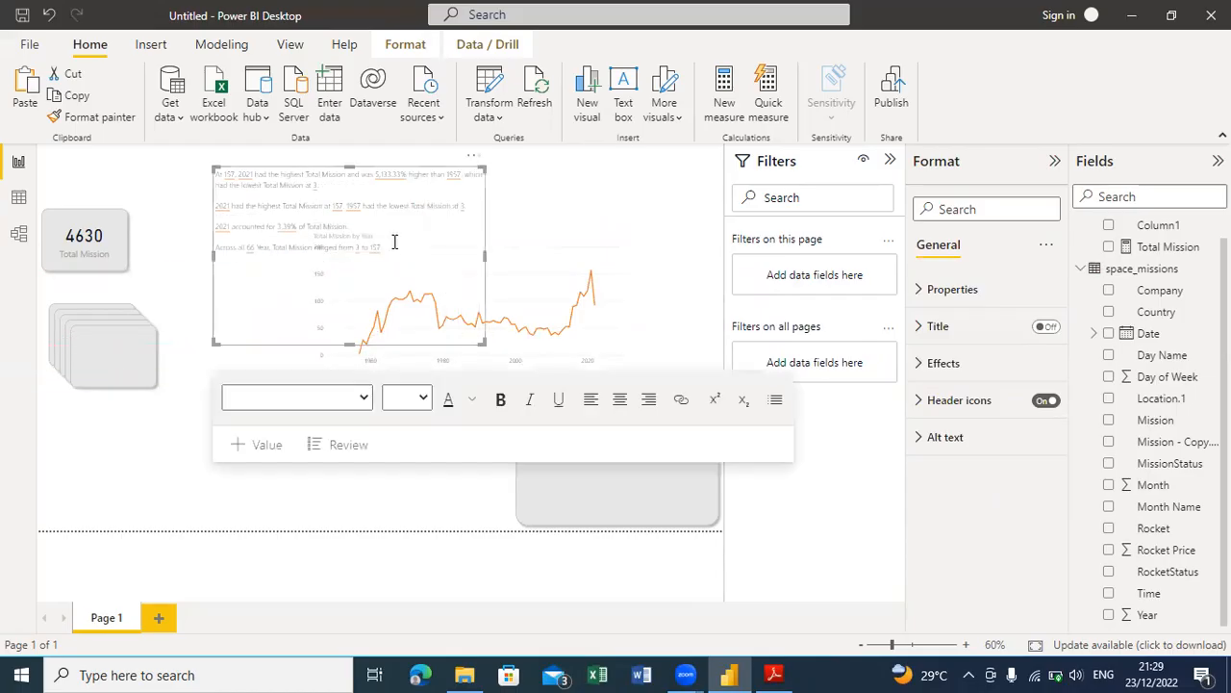
pyautogui.click(294, 220)
pyautogui.click(374, 236)
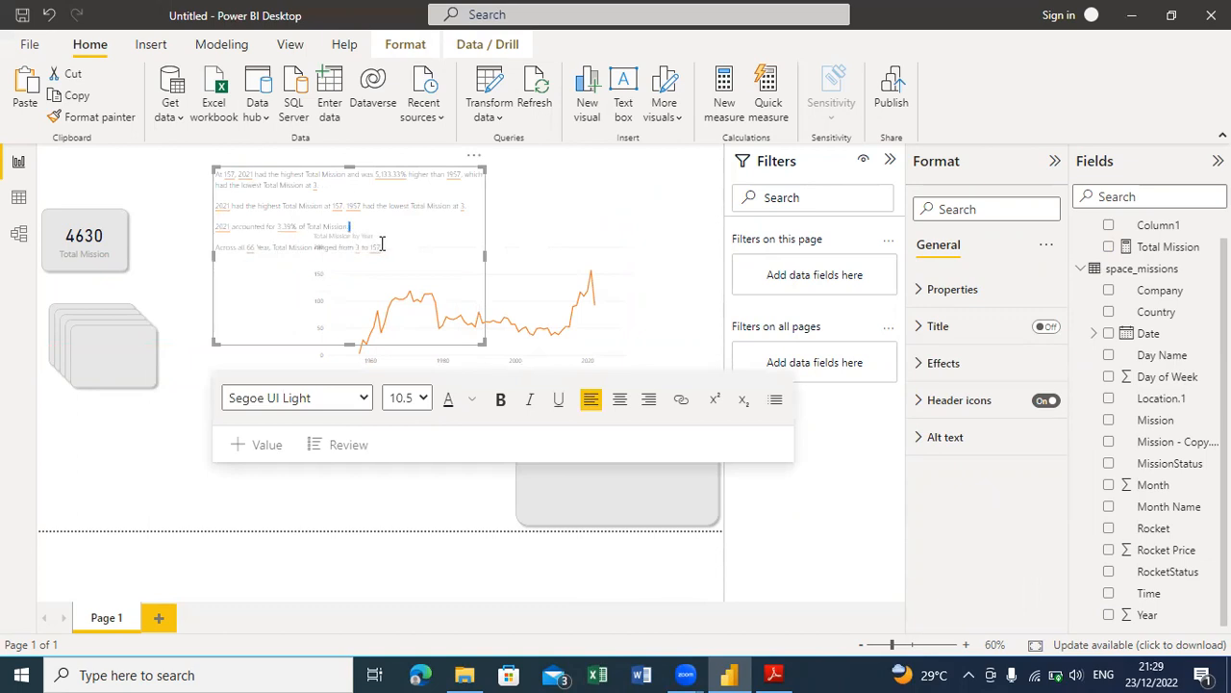
pyautogui.moveTo(387, 247); pyautogui.dragTo(216, 248)
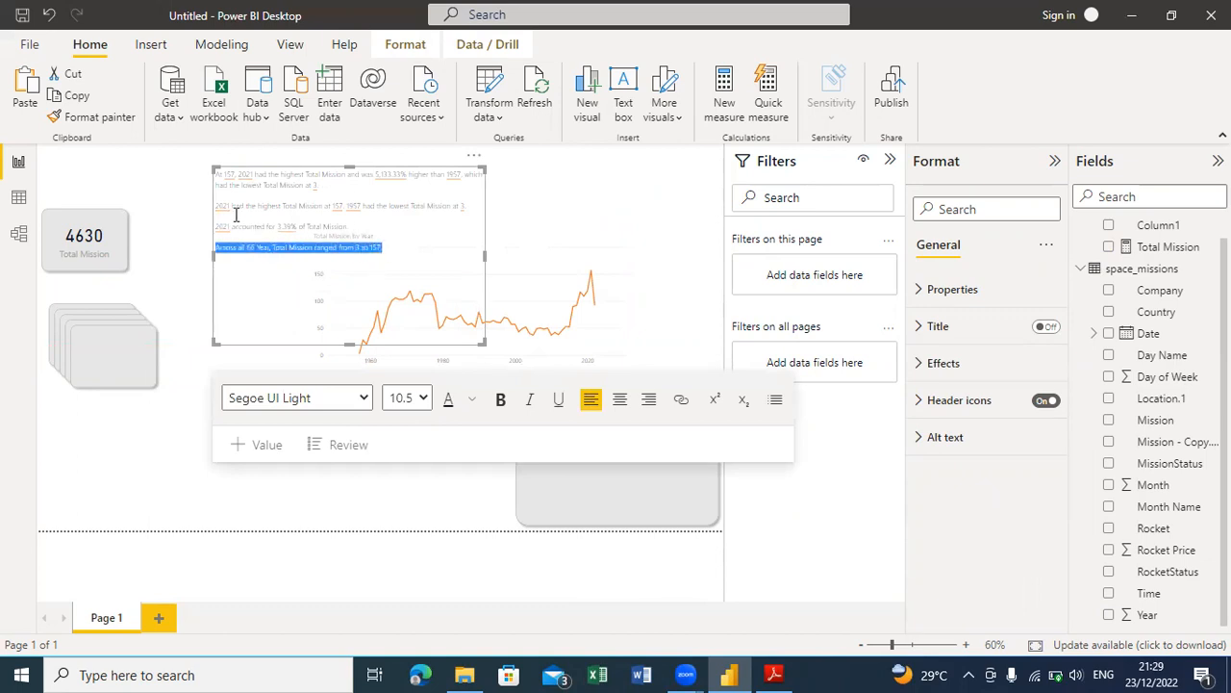
pyautogui.click(216, 174)
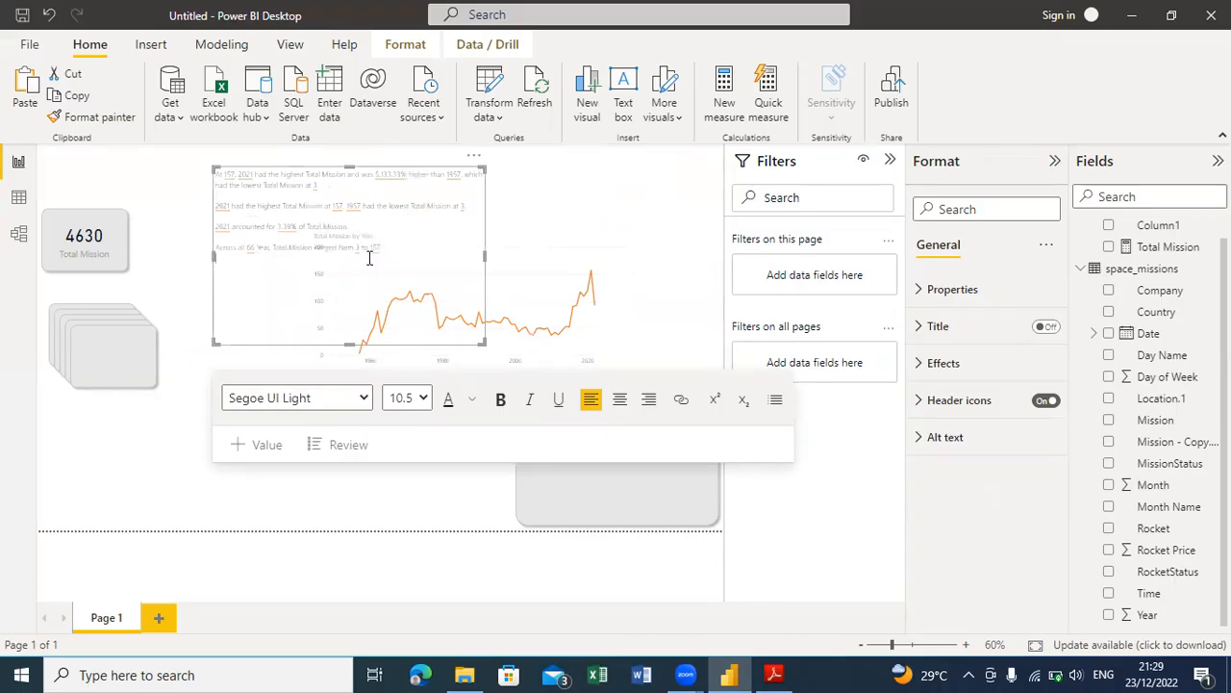
pyautogui.moveTo(388, 246); pyautogui.dragTo(234, 196)
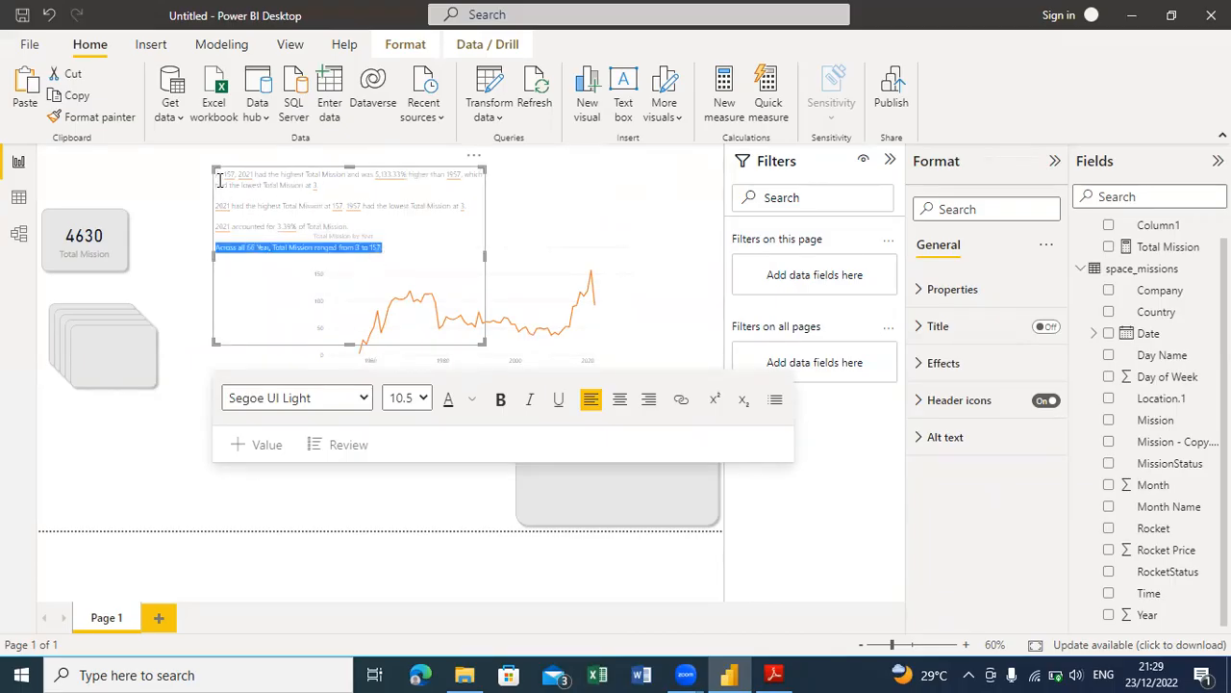
pyautogui.click(221, 181)
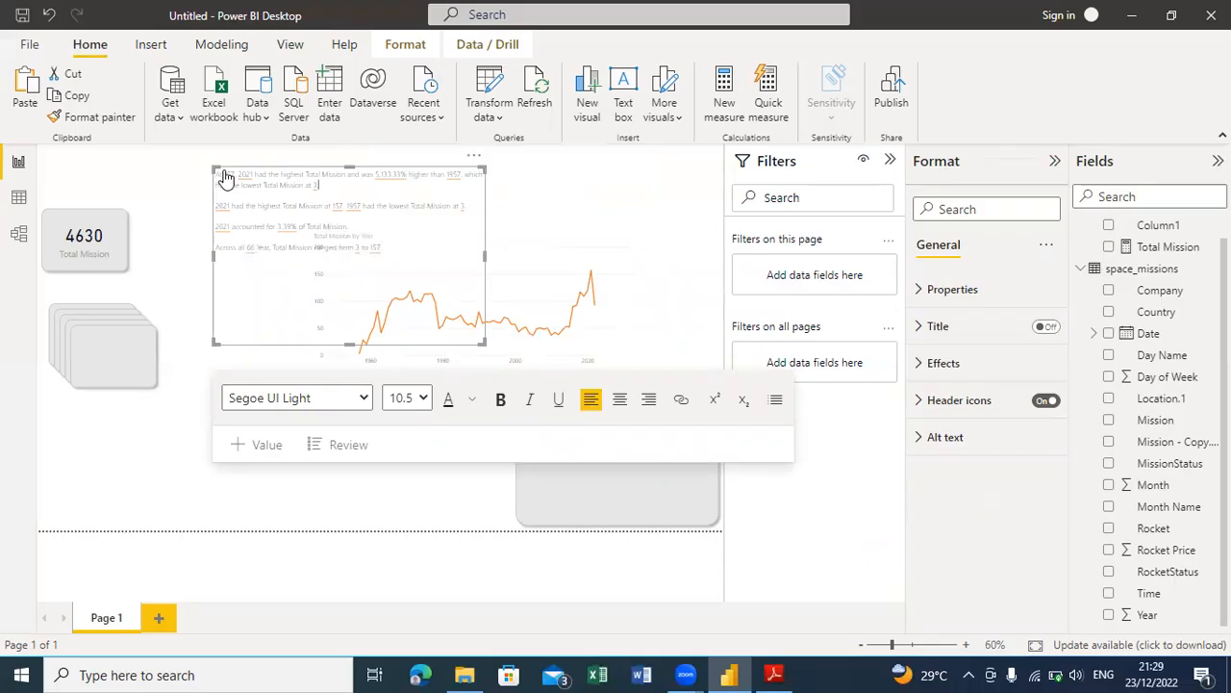
pyautogui.click(228, 175)
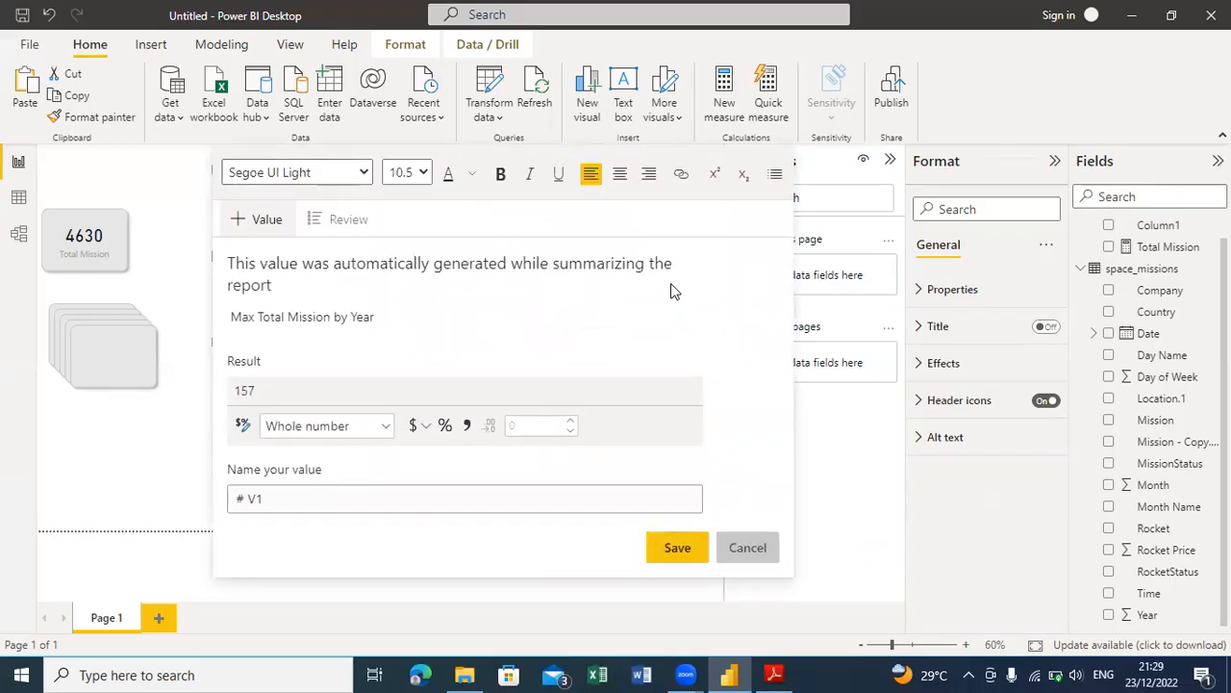
pyautogui.click(748, 548)
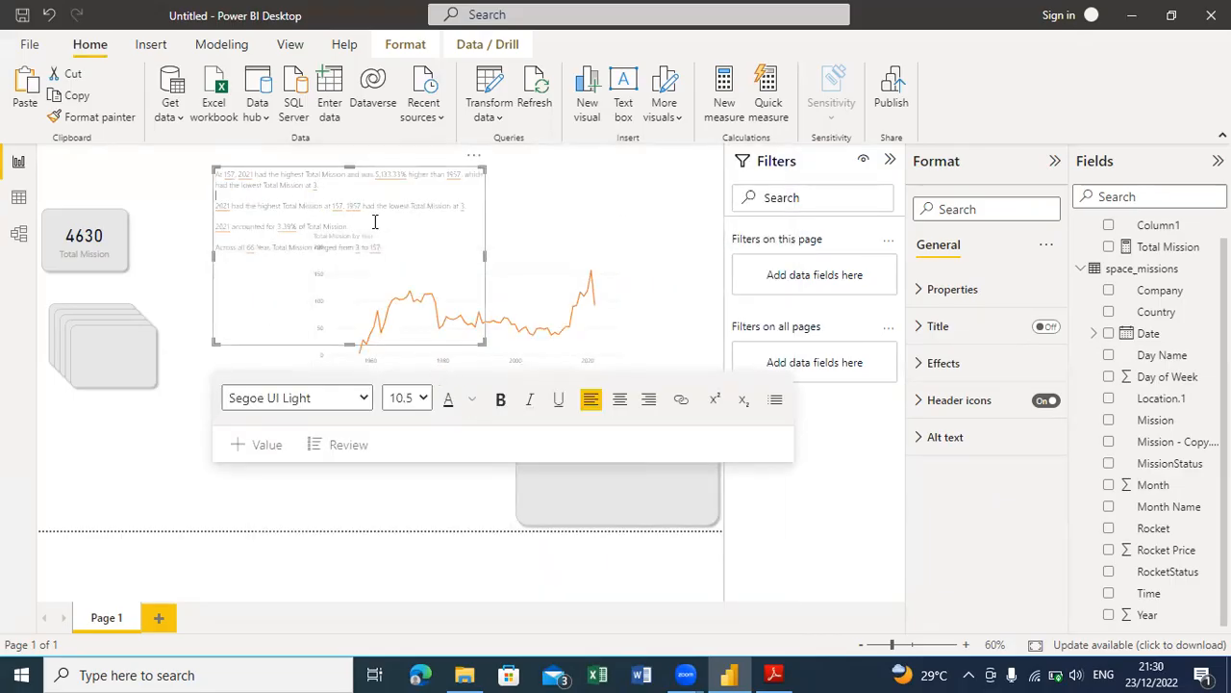
pyautogui.tripleClick(388, 248)
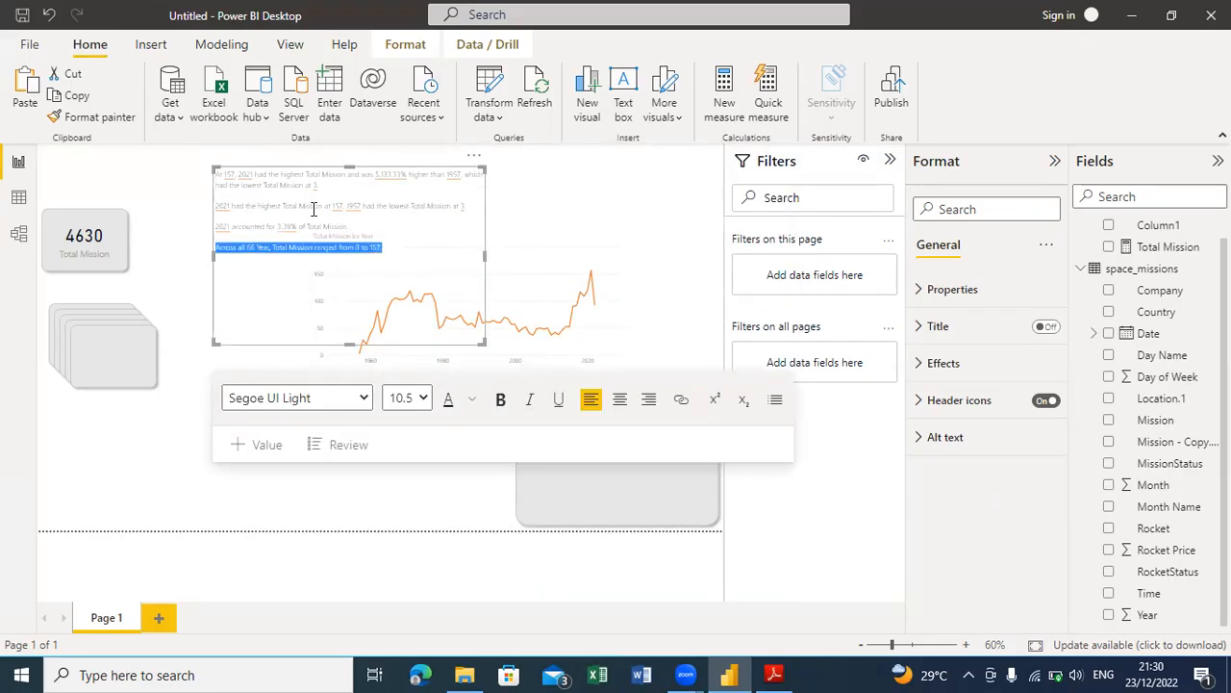
# Step: Set the font size of all the narrative text to 16 and slightly enlarge its visual
pyautogui.click(222, 176)
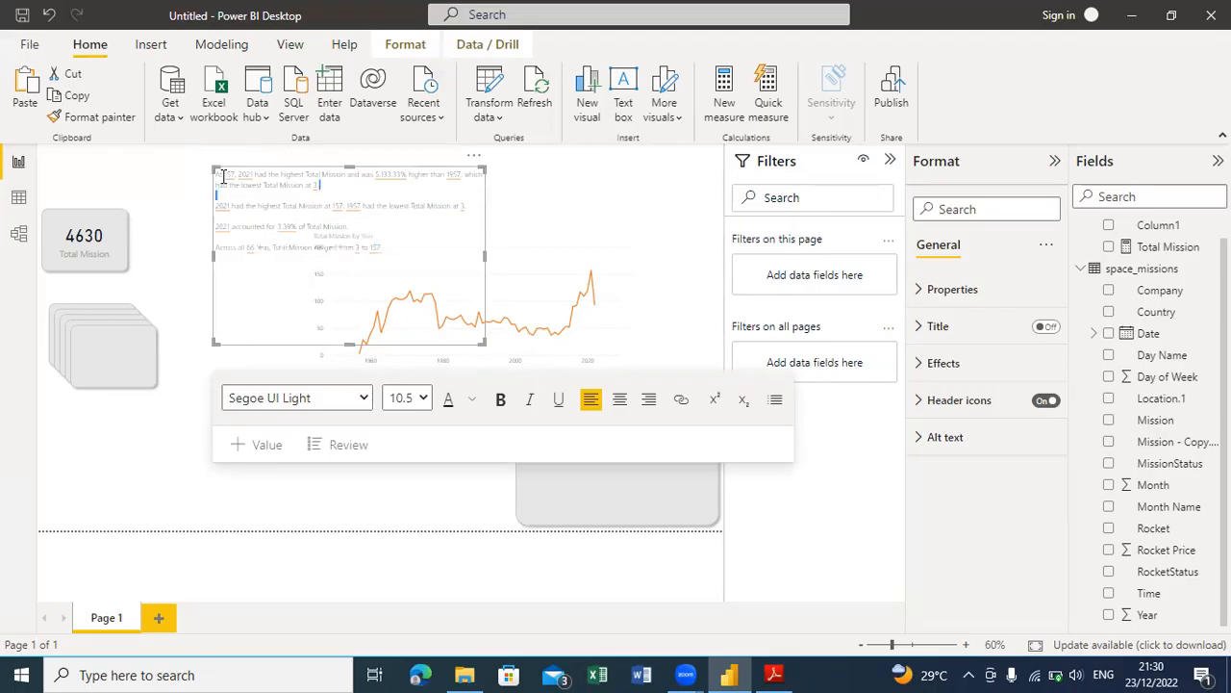
pyautogui.hotkey('shift', 'Down')
pyautogui.hotkey('shift', 'Up')
pyautogui.hotkey('shift', 'Up')
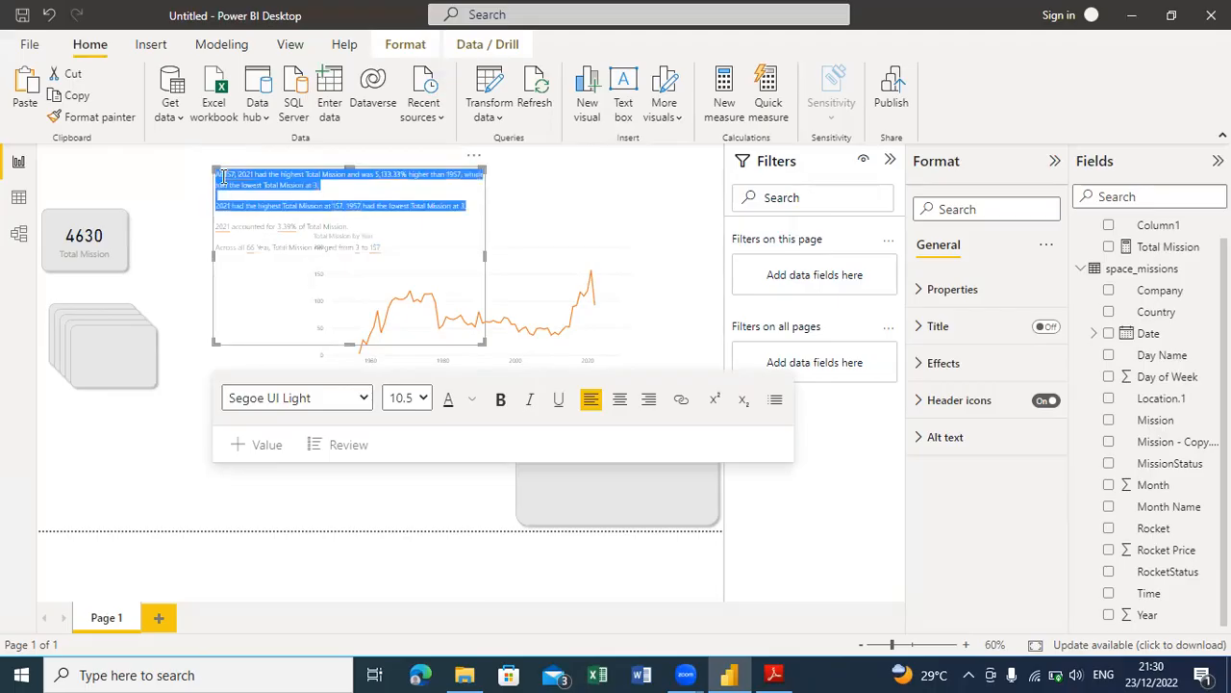
pyautogui.hotkey('shift', 'Down')
pyautogui.hotkey('shift', 'Down')
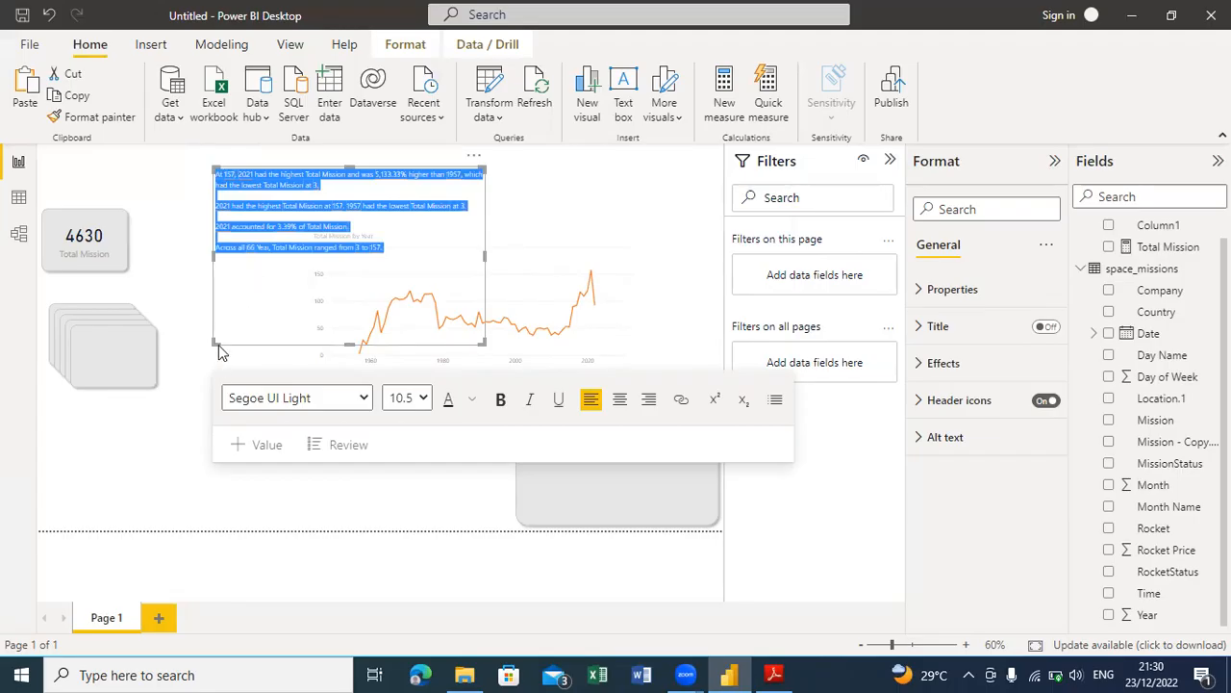
pyautogui.click(423, 397)
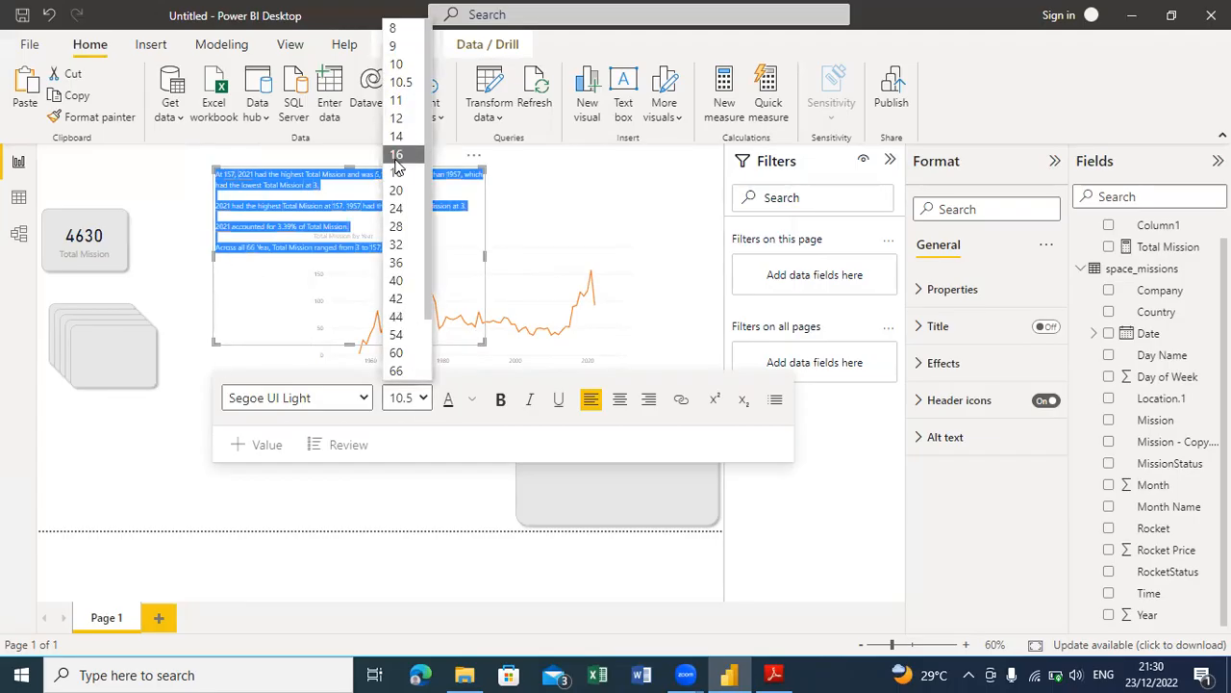
pyautogui.click(398, 162)
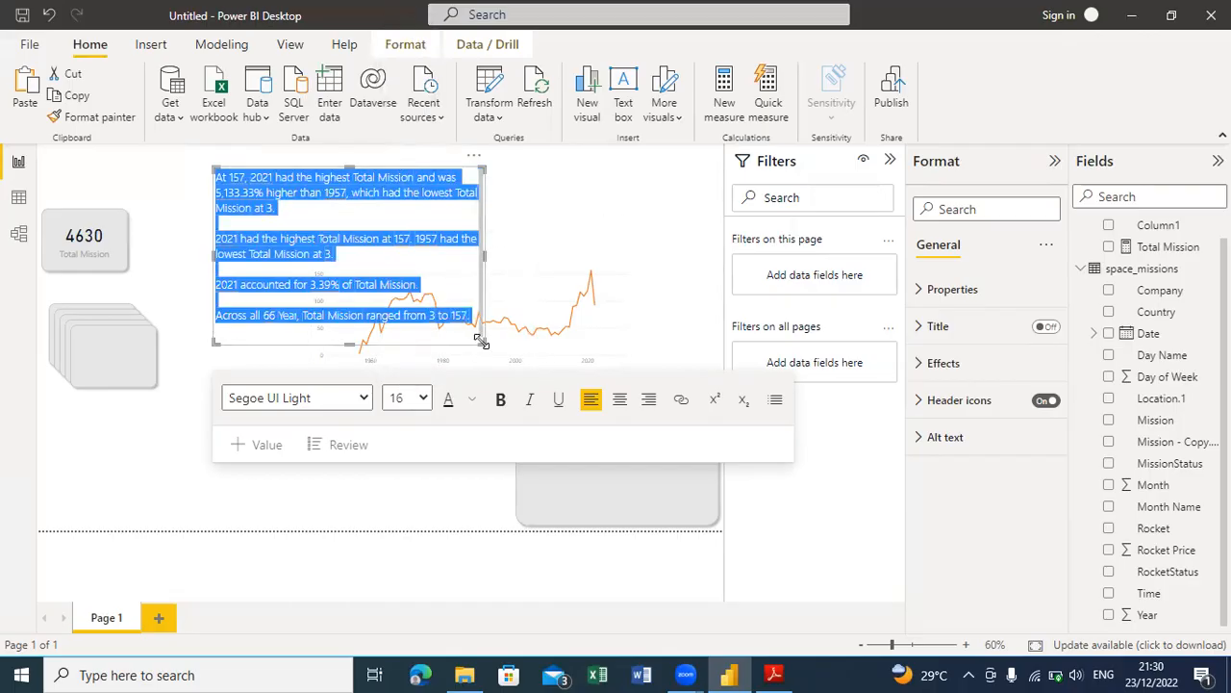
pyautogui.moveTo(481, 342); pyautogui.dragTo(510, 350)
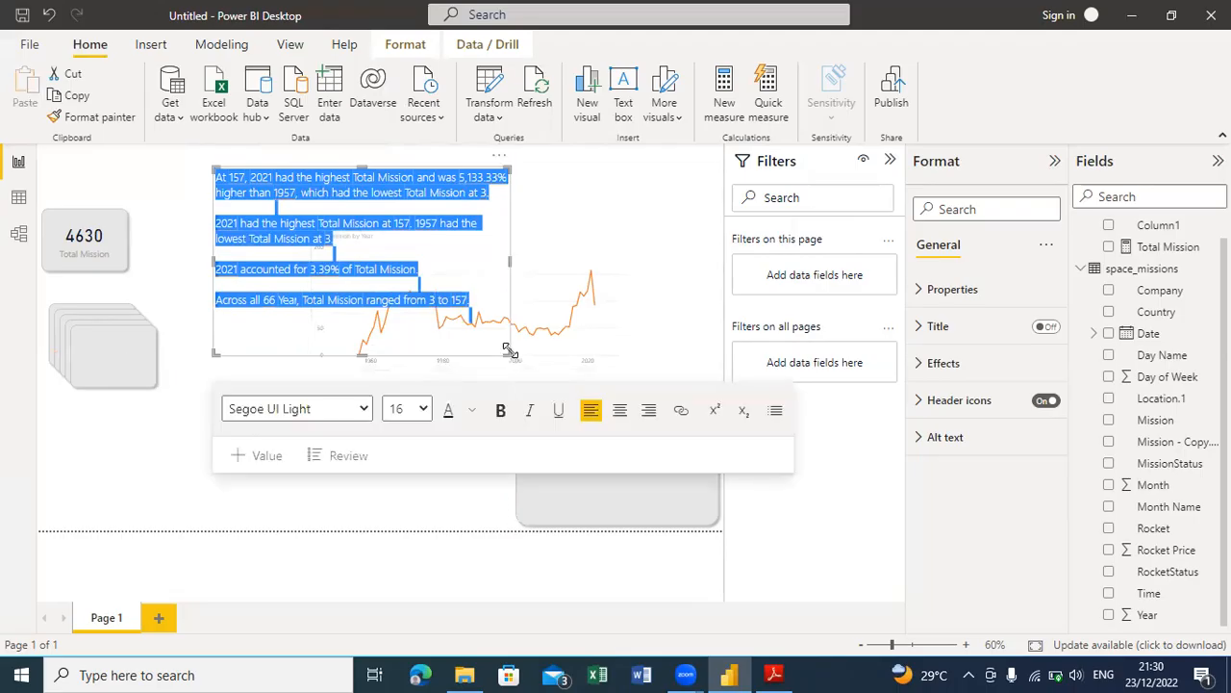
# Step: Cut the narrative text from Page 1 and paste it into a text box on a new report page
pyautogui.press('Delete')
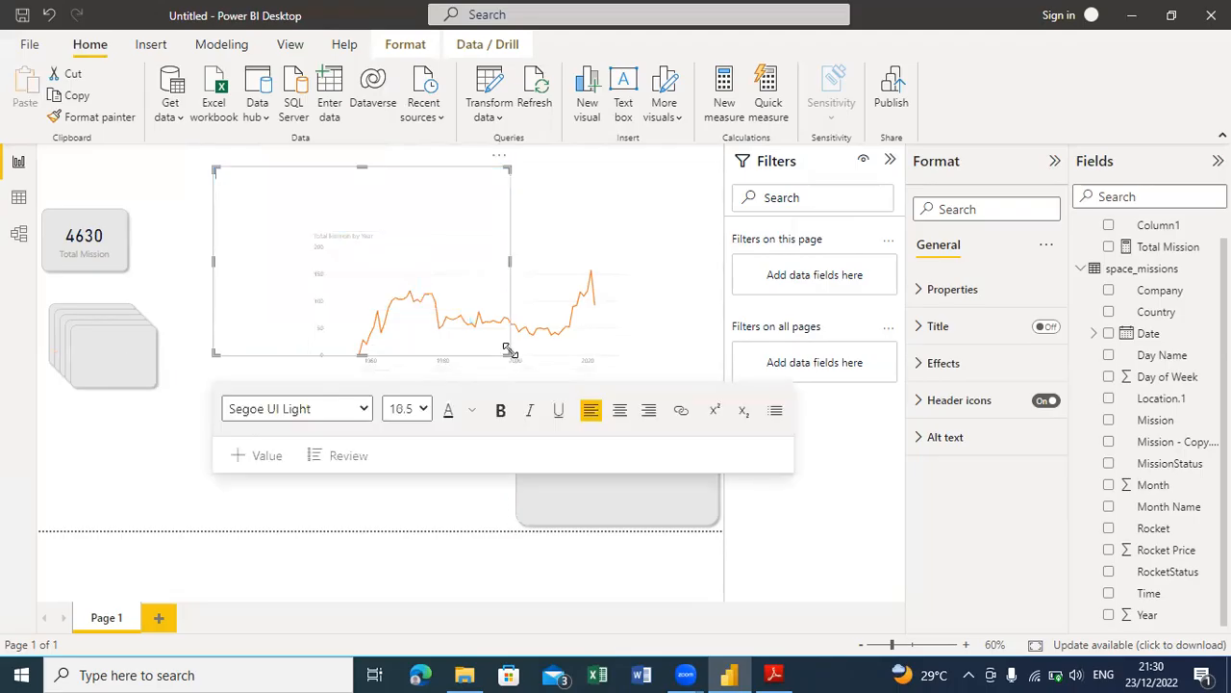
pyautogui.click(159, 623)
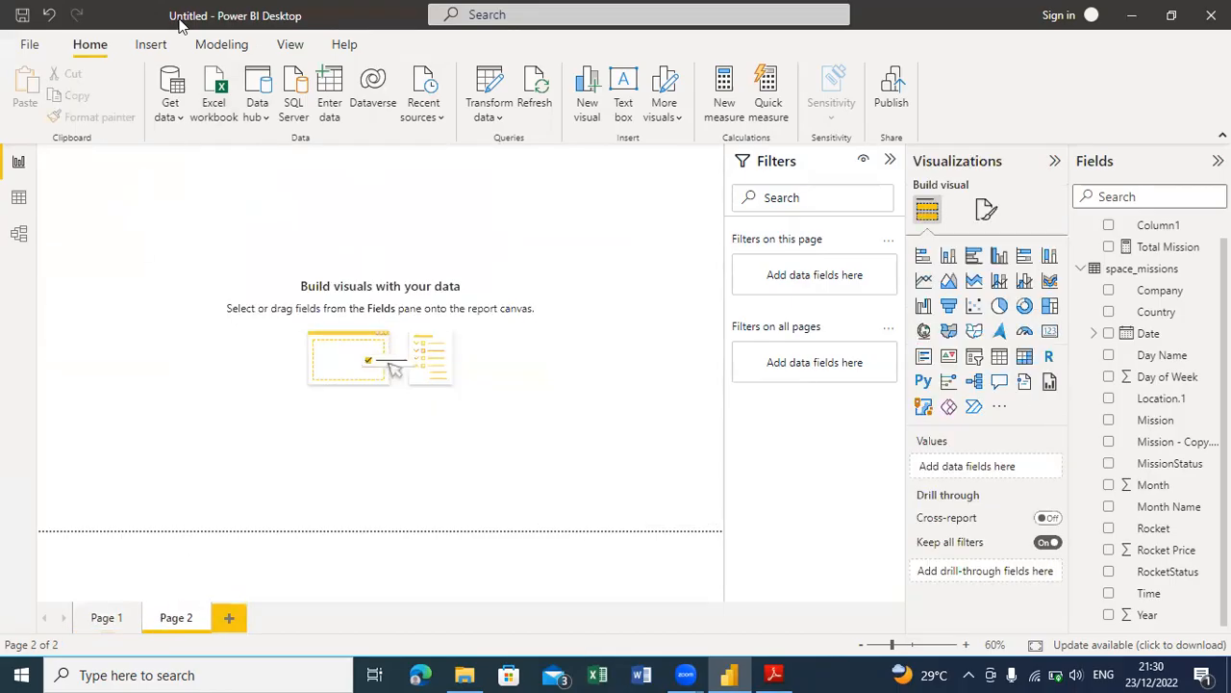
pyautogui.click(152, 46)
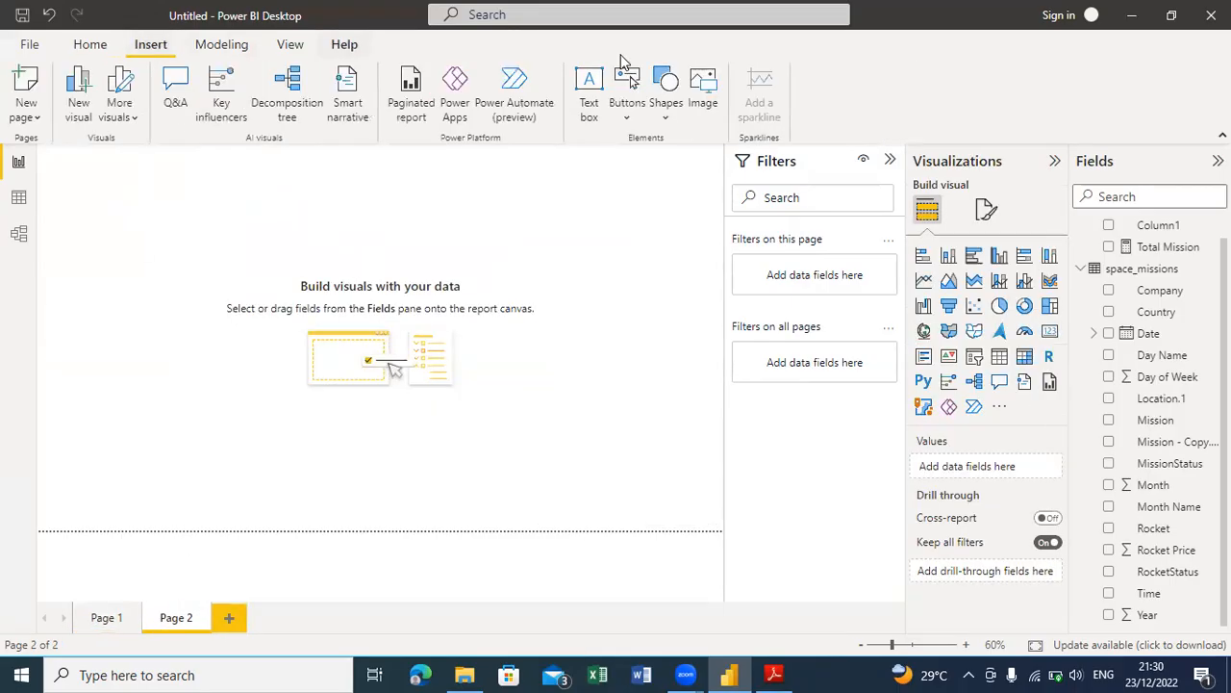
pyautogui.click(589, 96)
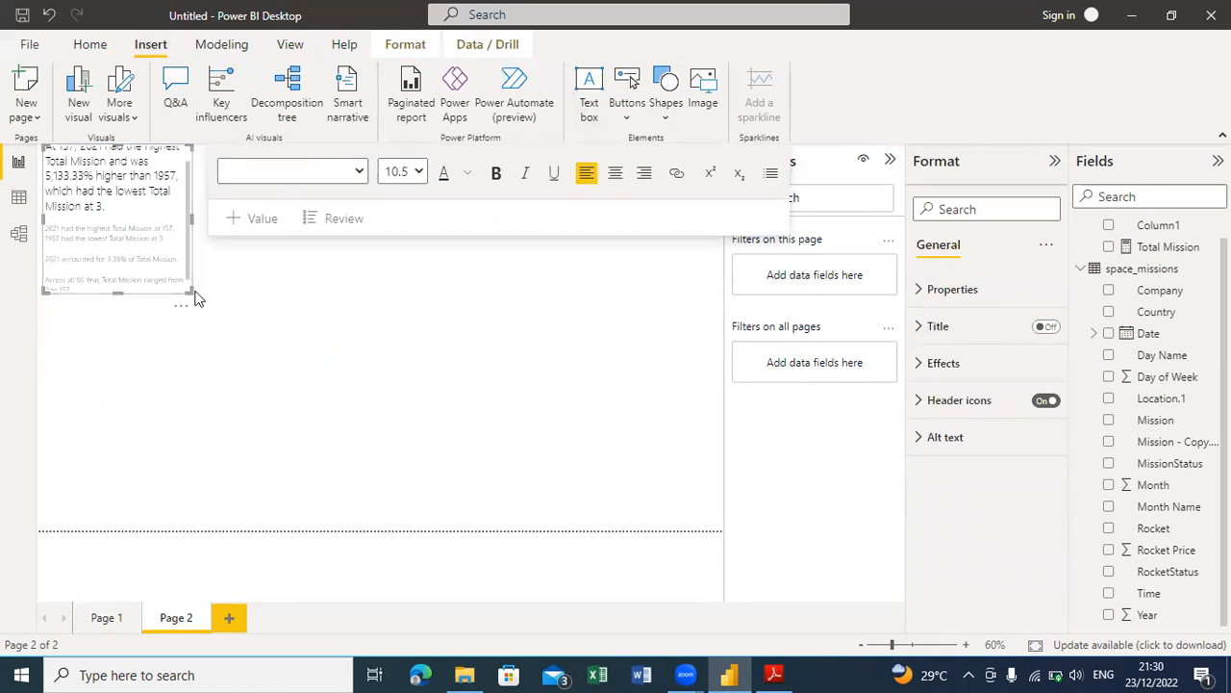
# Step: Set all text in the Page 2 text box to size 20 and widen the box to nearly the full page width
pyautogui.moveTo(191, 293); pyautogui.dragTo(410, 325)
pyautogui.moveTo(219, 244); pyautogui.dragTo(42, 158)
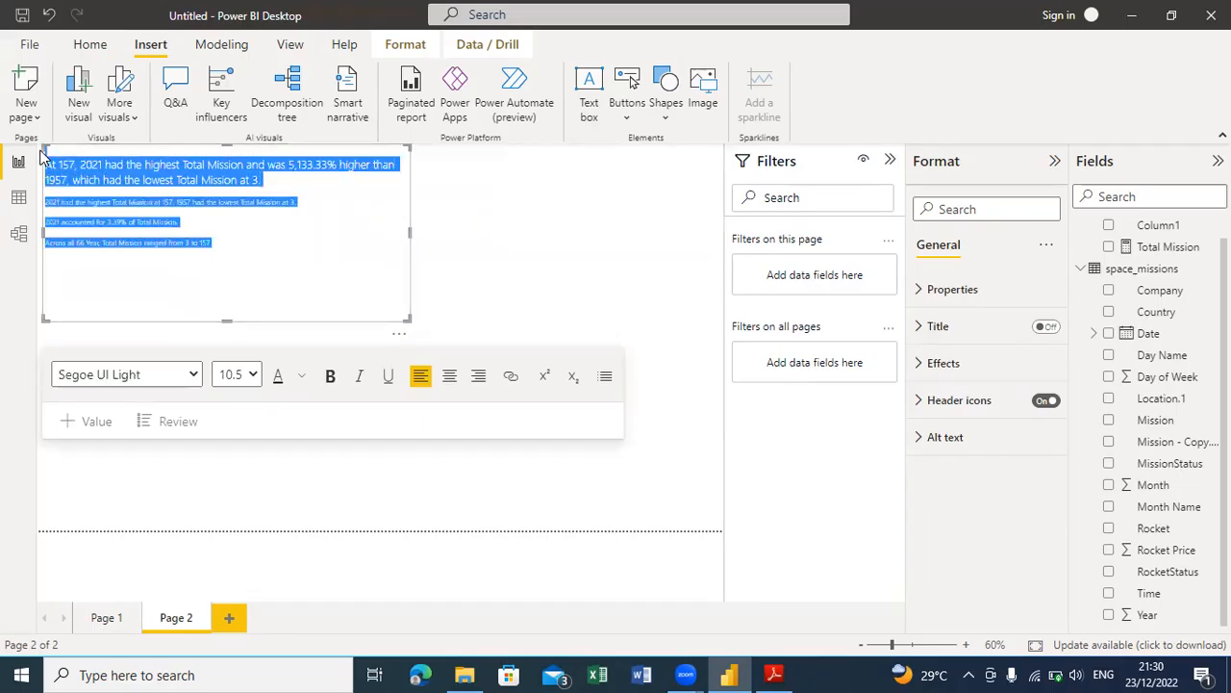
pyautogui.click(255, 374)
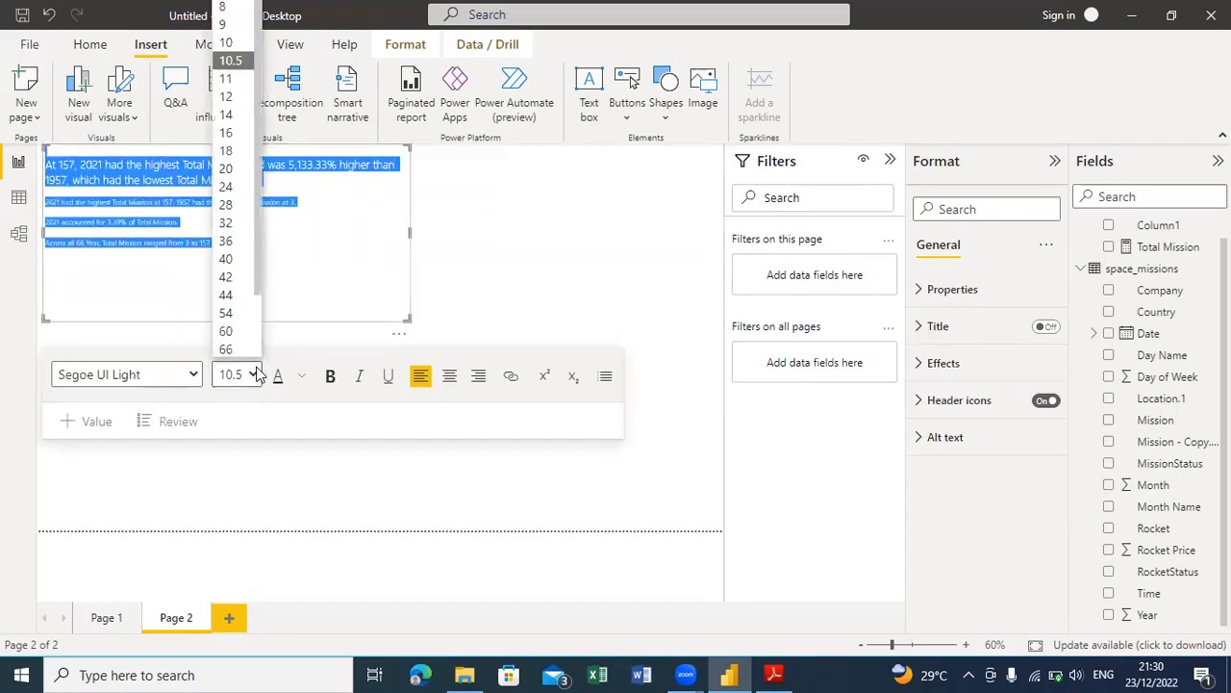
pyautogui.click(227, 169)
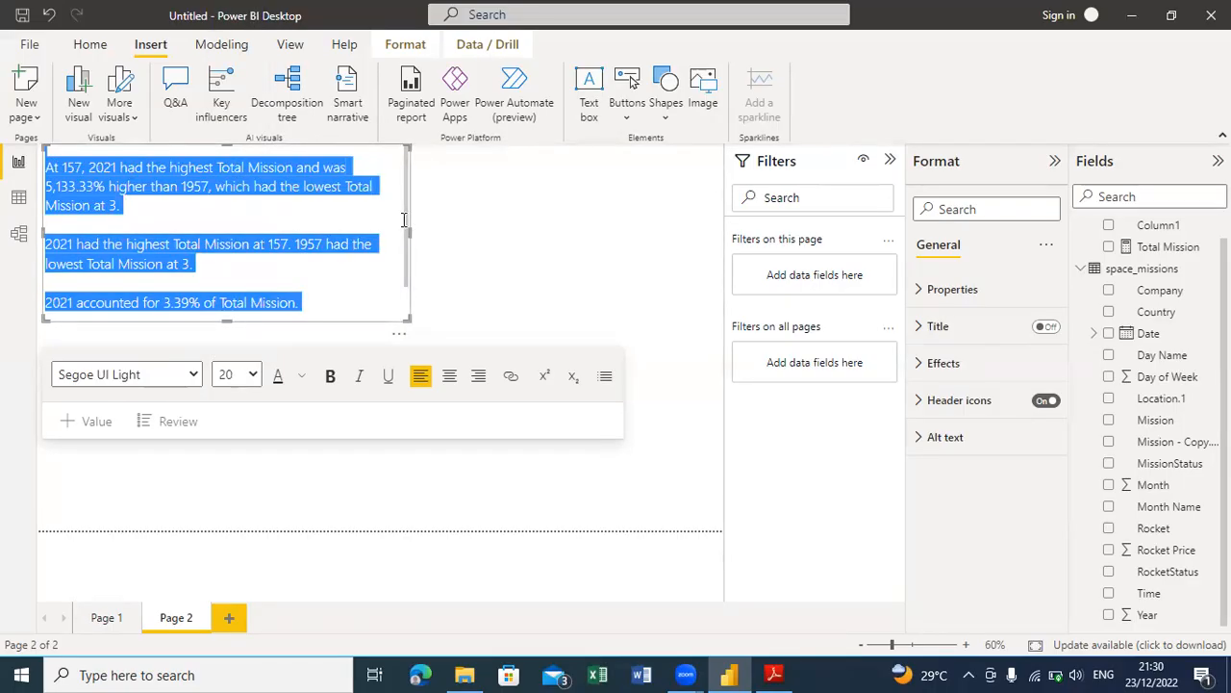
pyautogui.moveTo(411, 233); pyautogui.dragTo(690, 236)
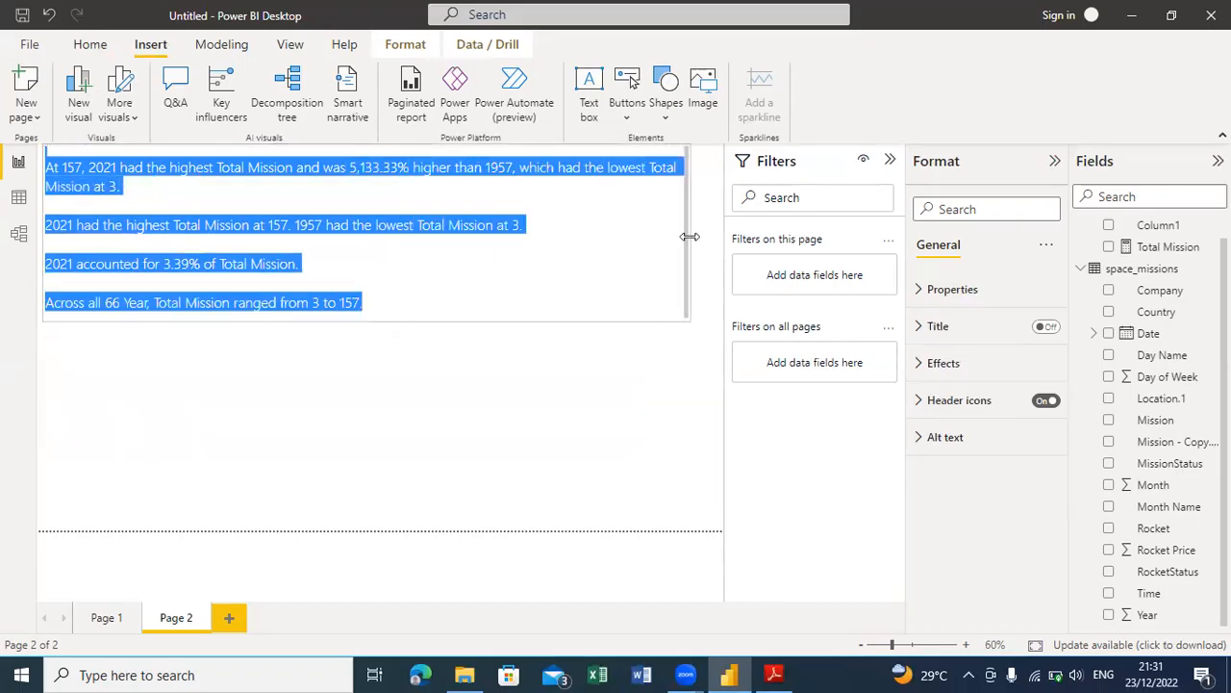
pyautogui.click(500, 302)
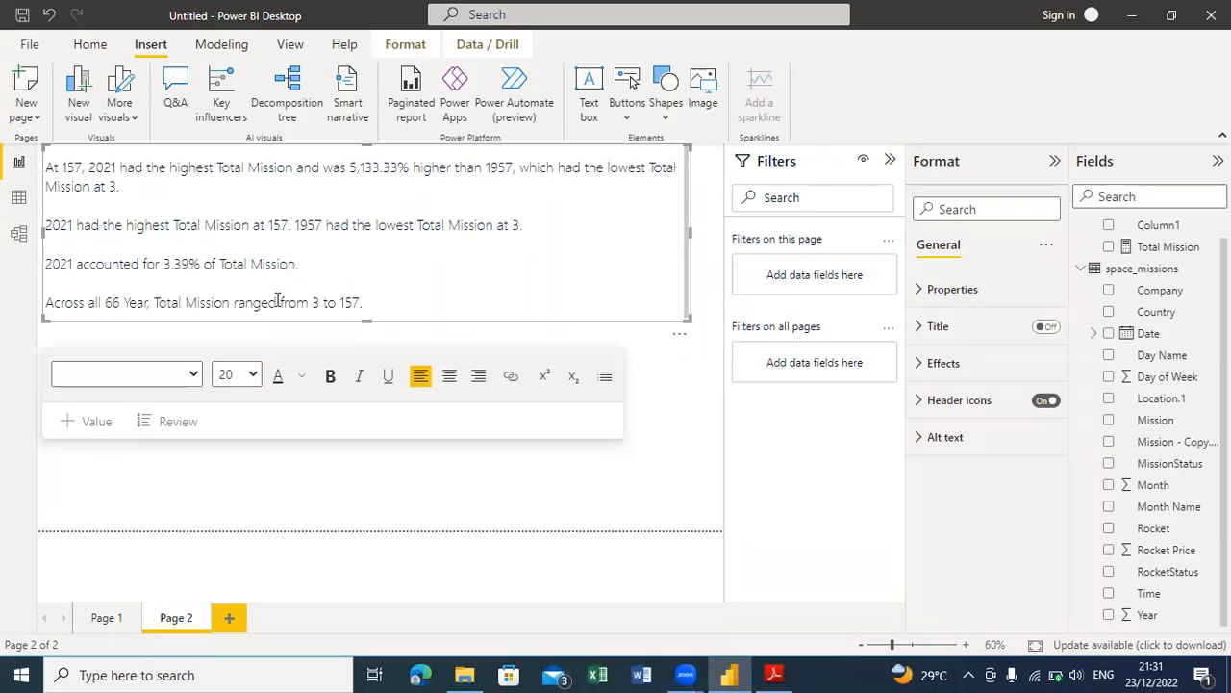
# Step: Adjust the text box height to fit the last paragraph and return to Page 1
pyautogui.click(366, 325)
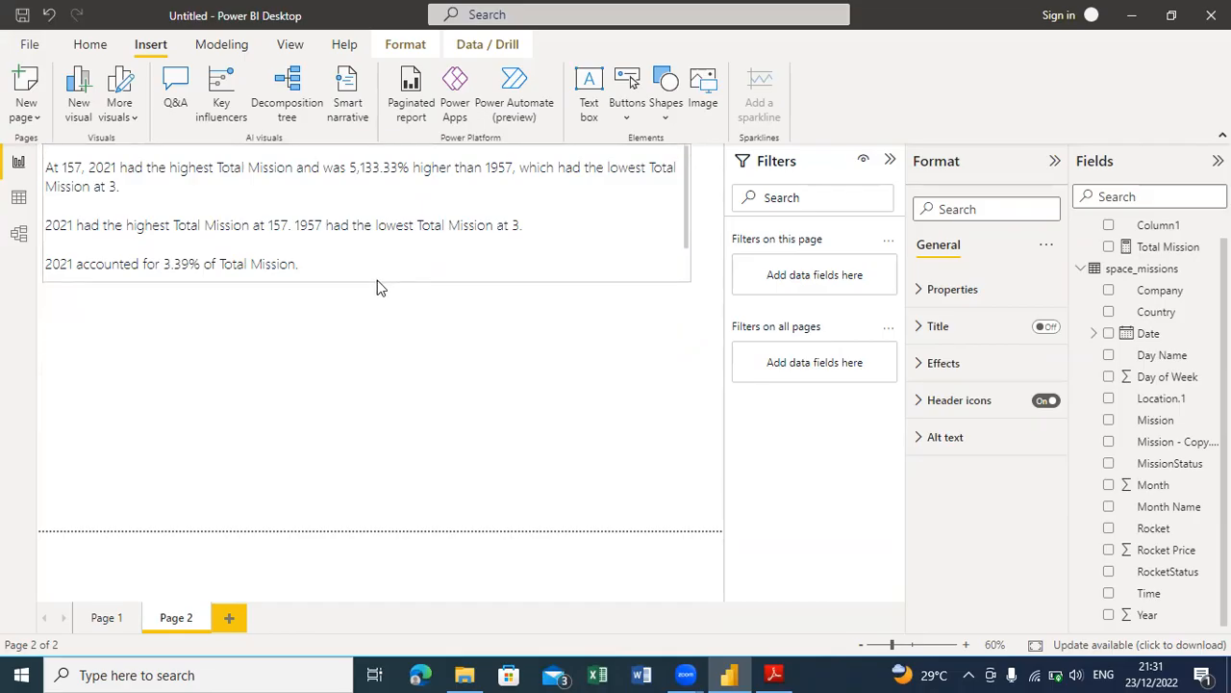
pyautogui.click(377, 280)
pyautogui.moveTo(368, 274); pyautogui.dragTo(376, 308)
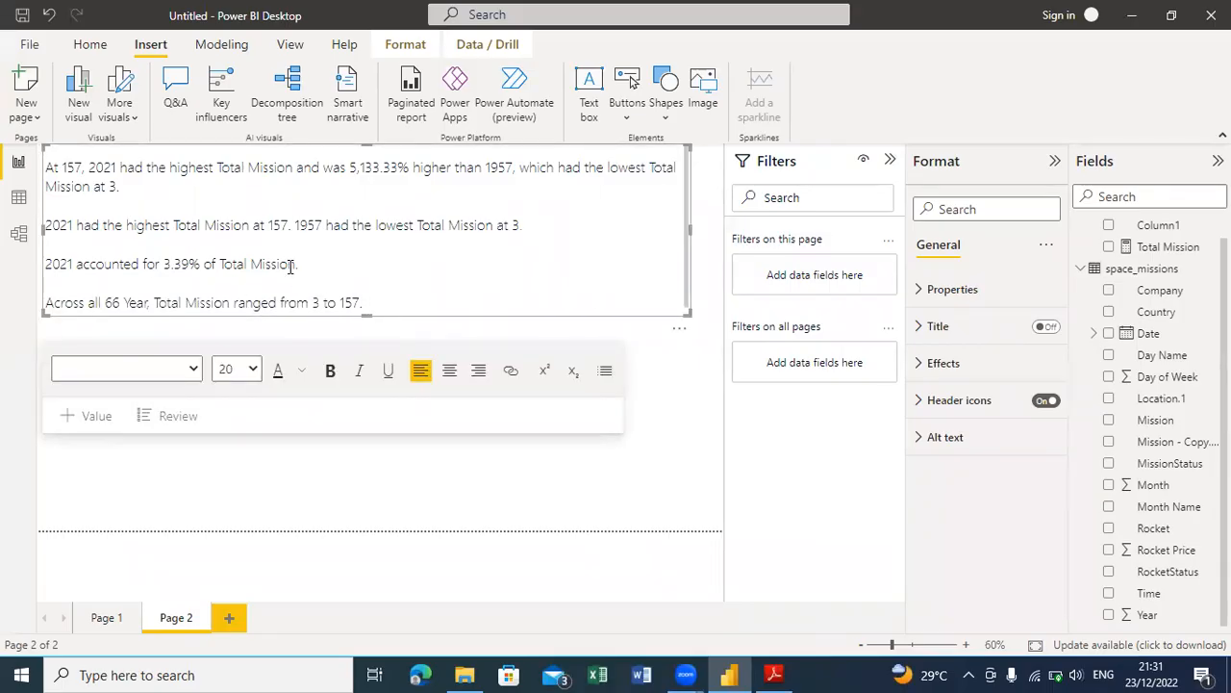
pyautogui.click(135, 624)
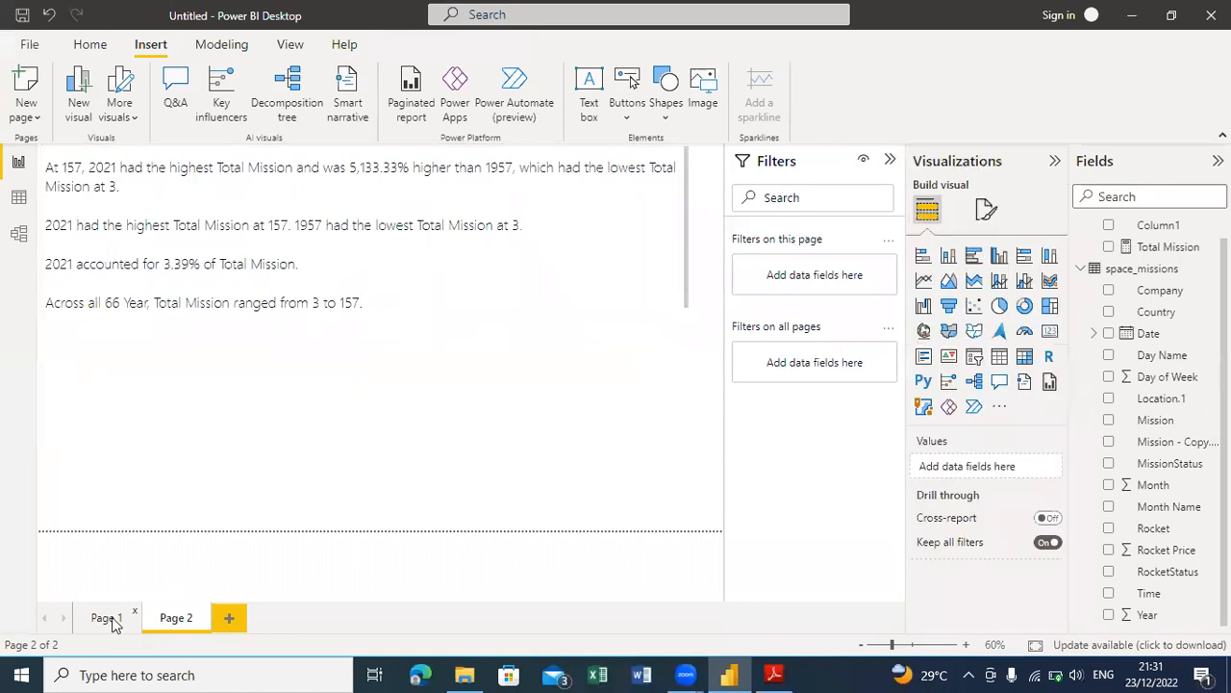
# Step: Compare the Total Mission by Year line chart on Page 1 with the first paragraph of the Page 2 narrative
pyautogui.click(112, 622)
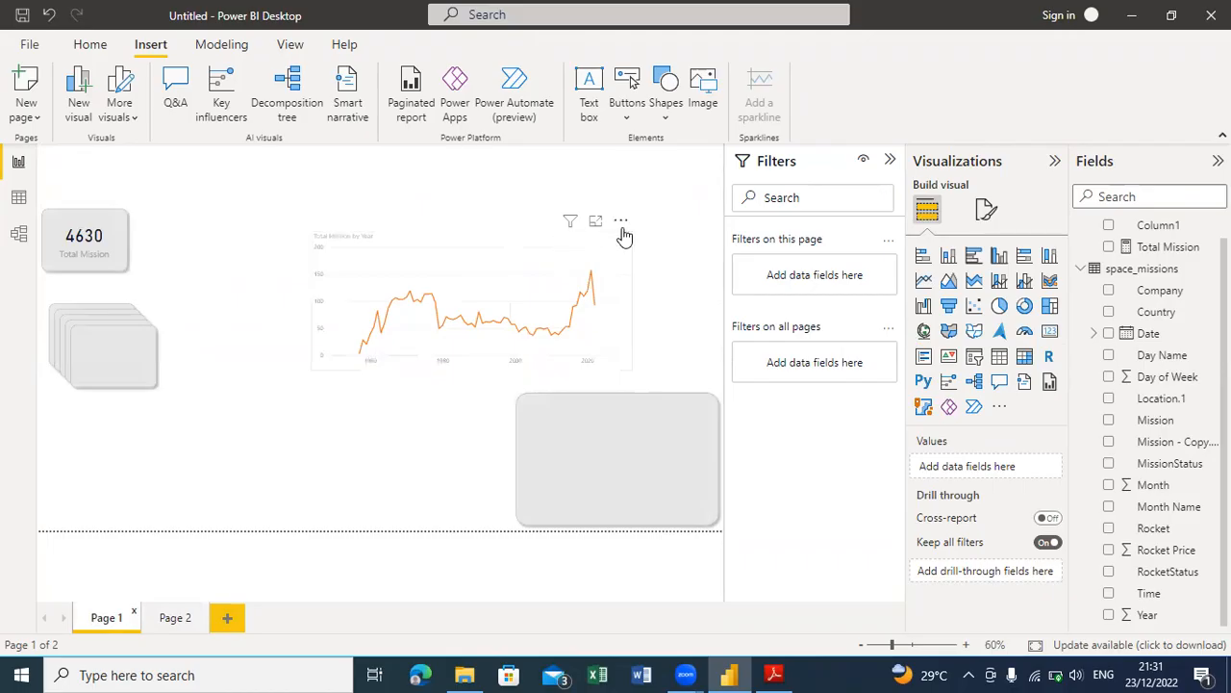
pyautogui.click(520, 245)
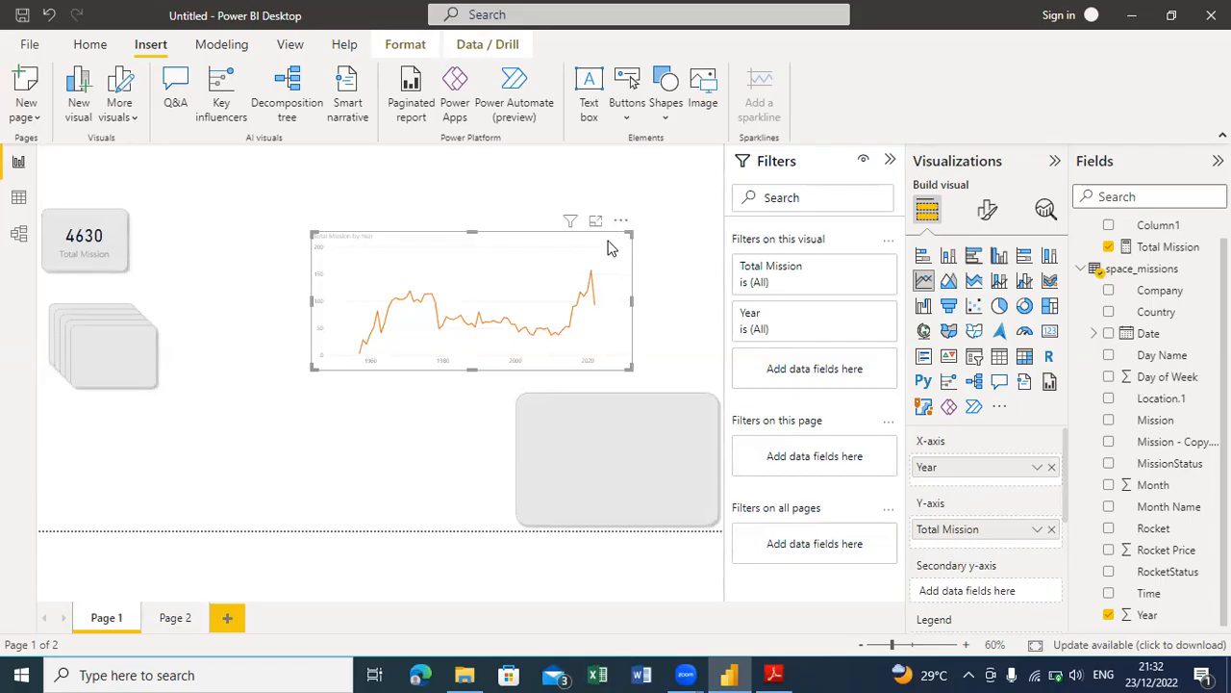
pyautogui.click(176, 618)
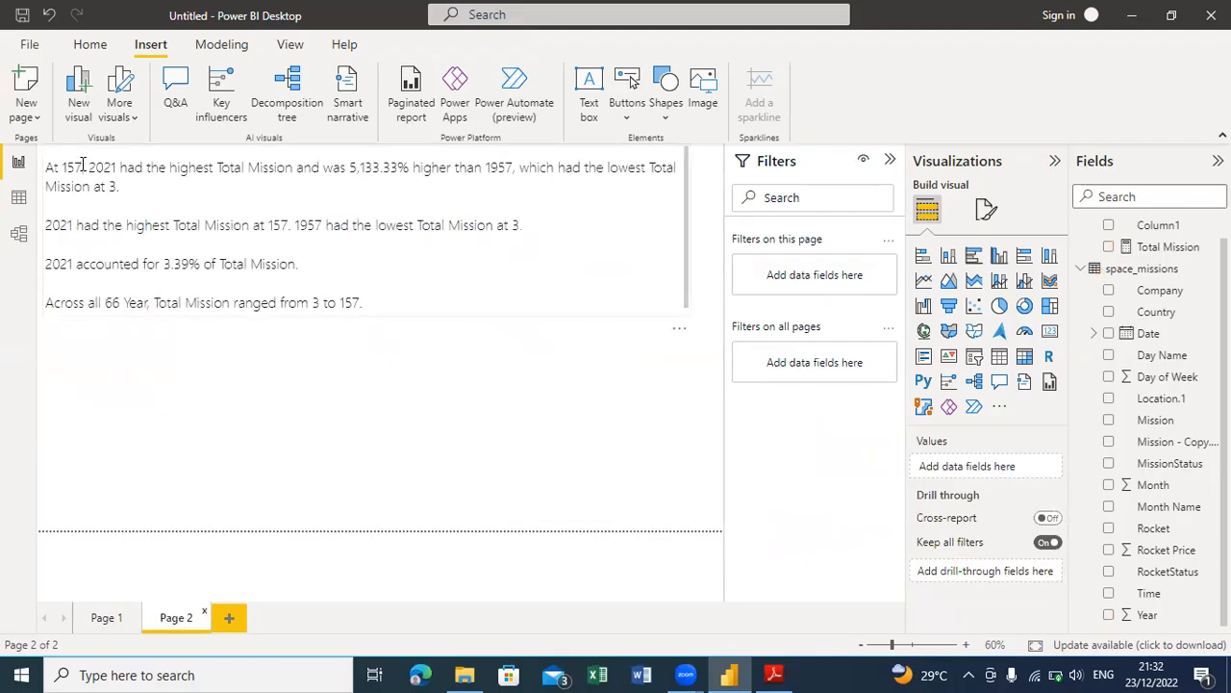
pyautogui.moveTo(83, 164); pyautogui.dragTo(63, 166)
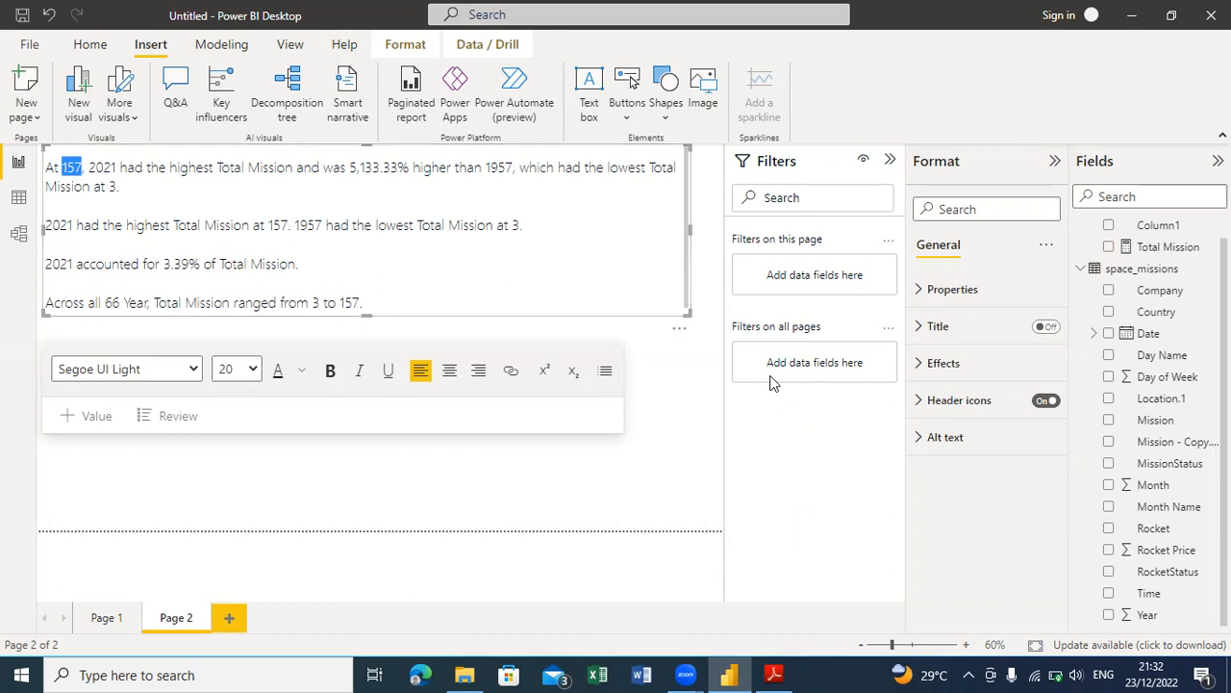
# Step: Return to Page 1 and remove the empty text box overlapping the line chart
pyautogui.click(108, 625)
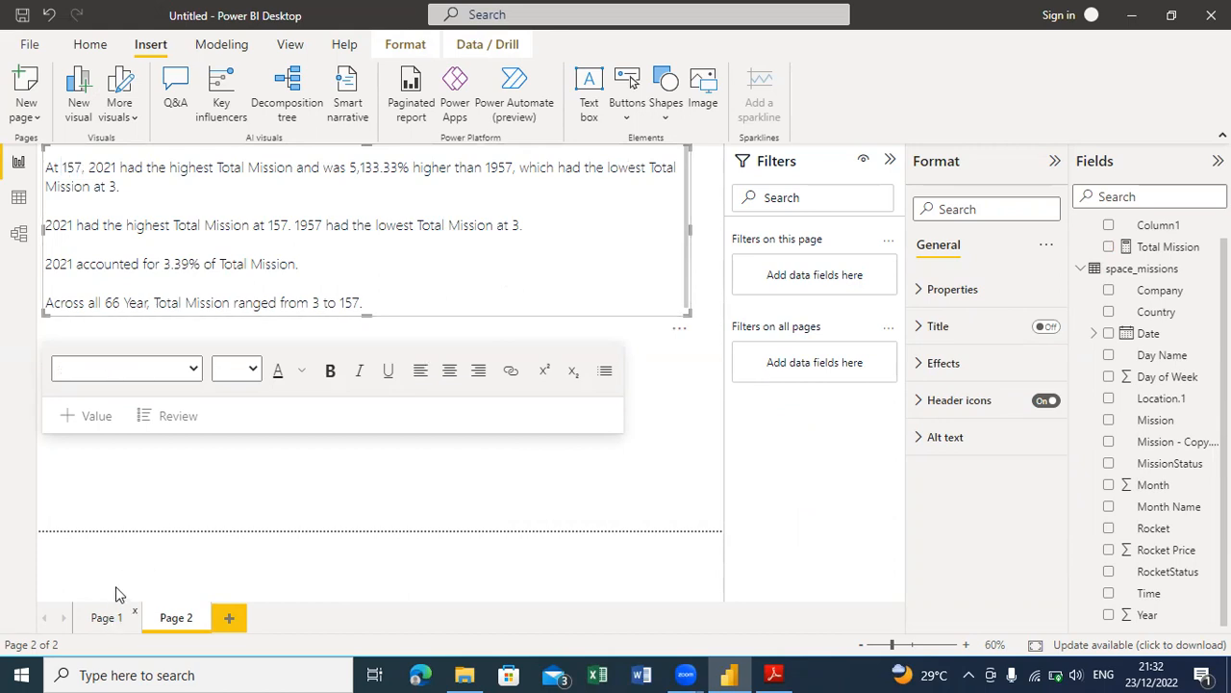
pyautogui.click(110, 616)
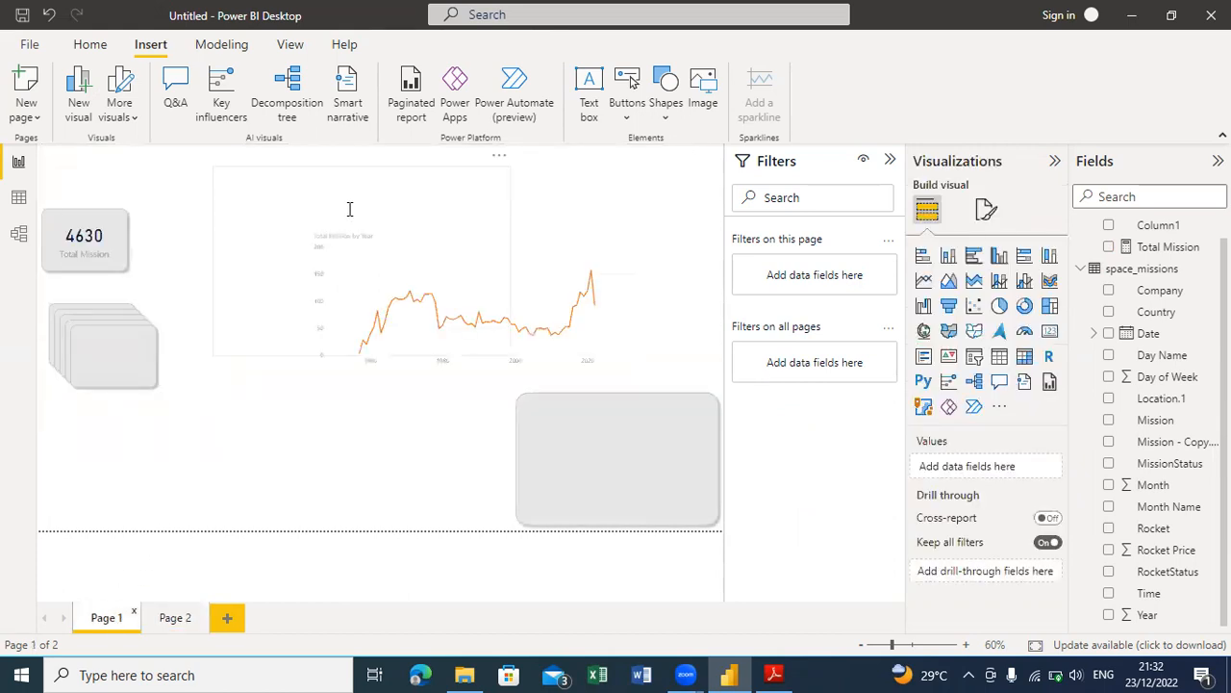
pyautogui.click(418, 173)
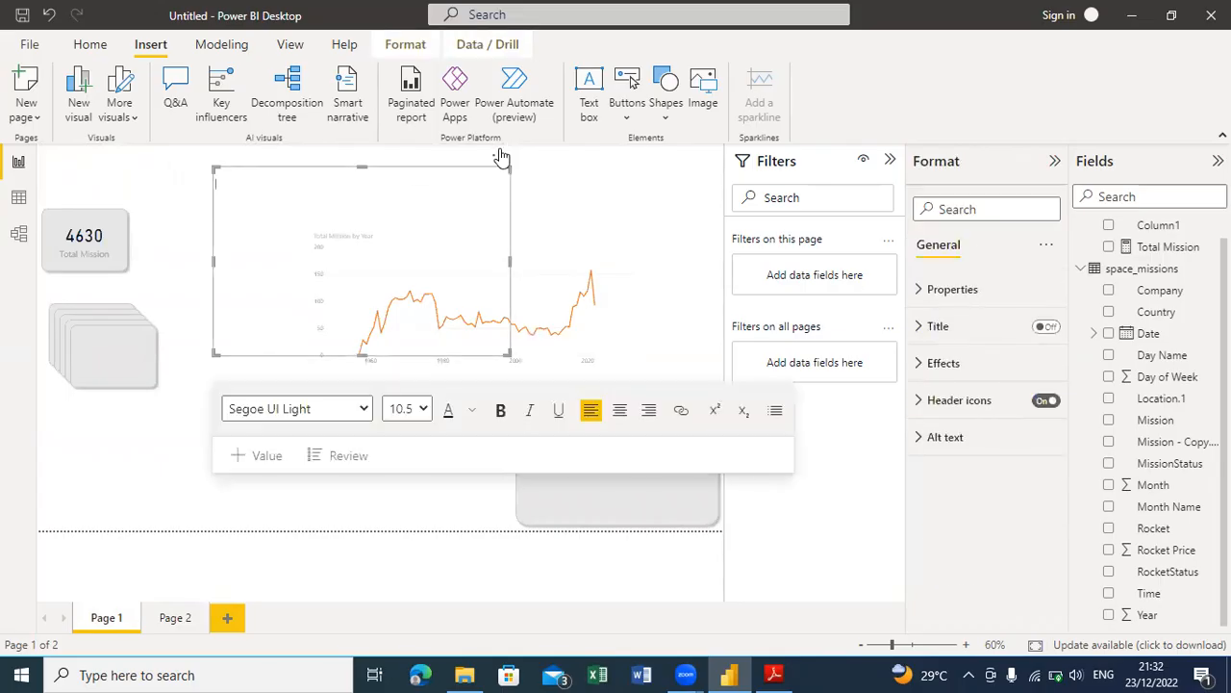
pyautogui.click(499, 155)
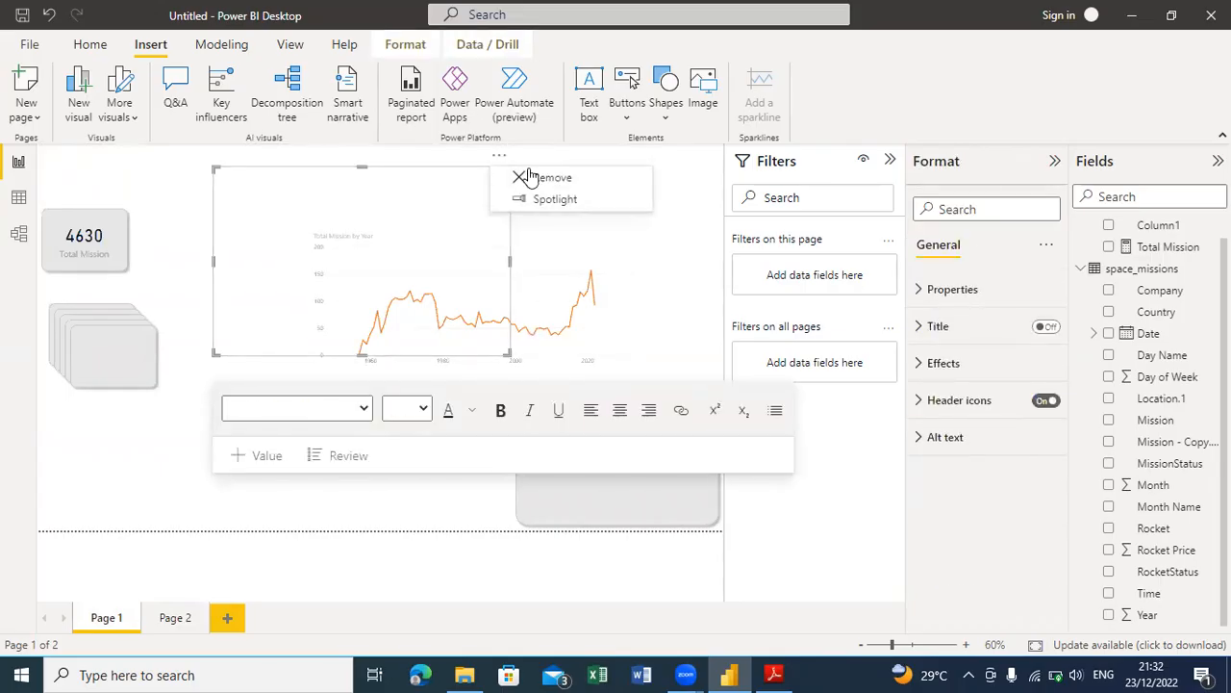
pyautogui.click(537, 177)
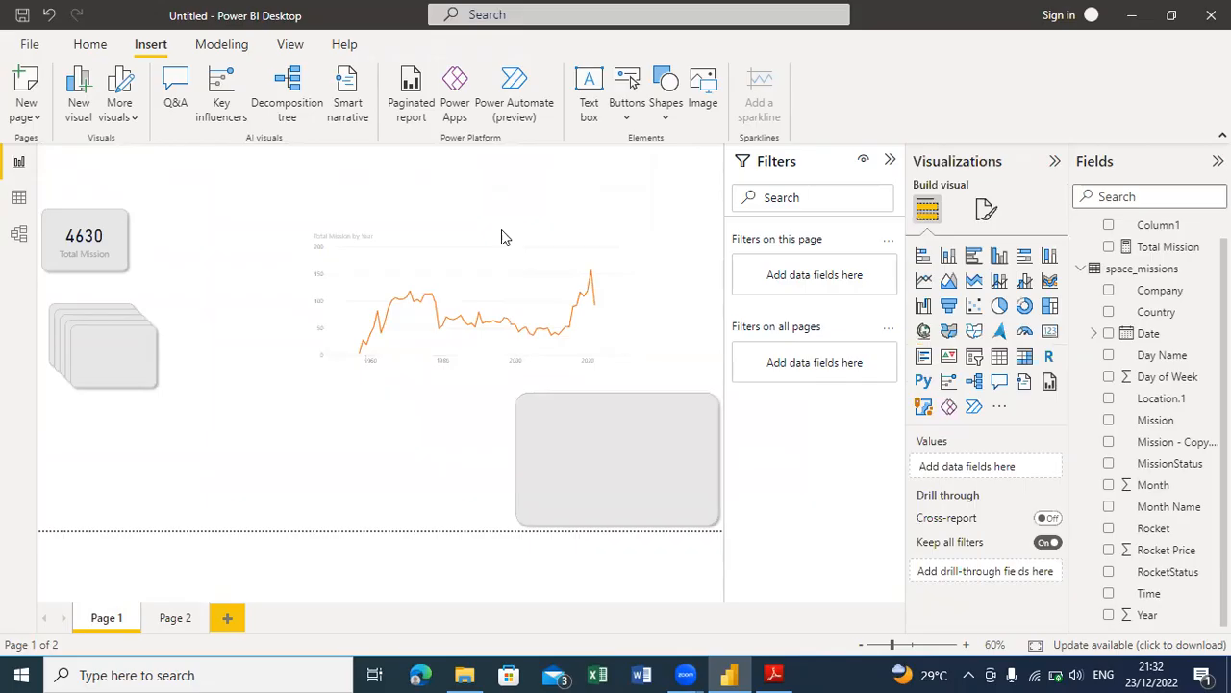
# Step: Try data labels and series labels on the Total Mission by Year line chart and turn both back off
pyautogui.click(513, 243)
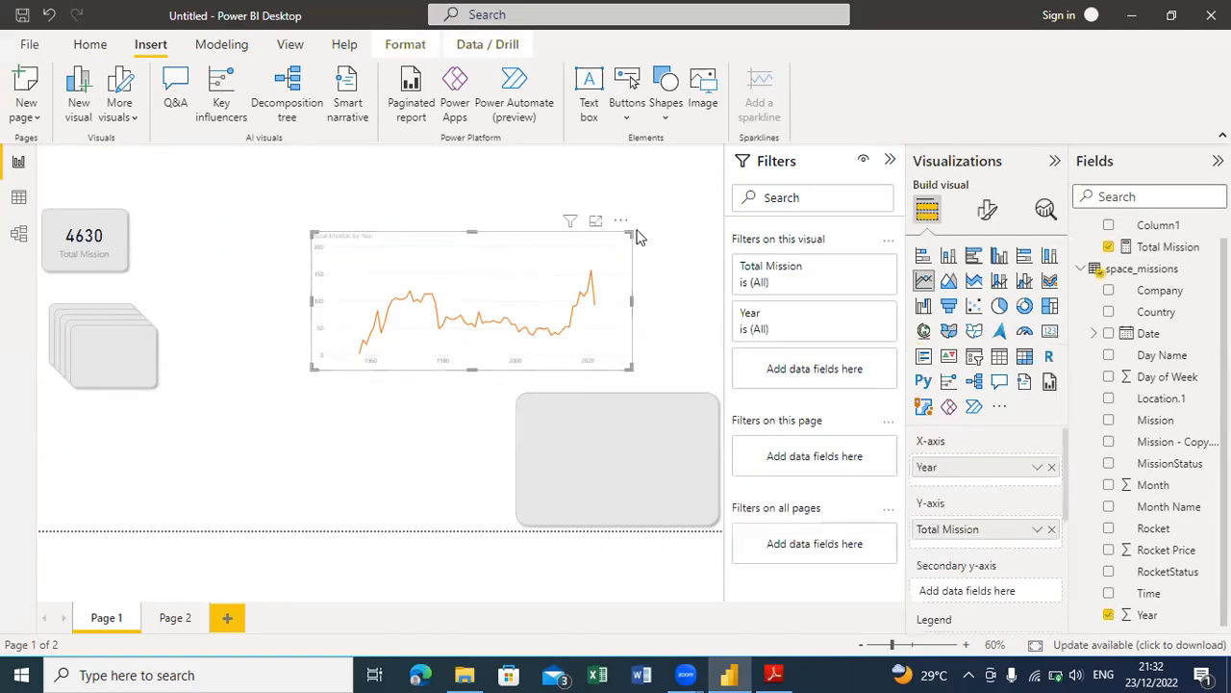
pyautogui.click(989, 217)
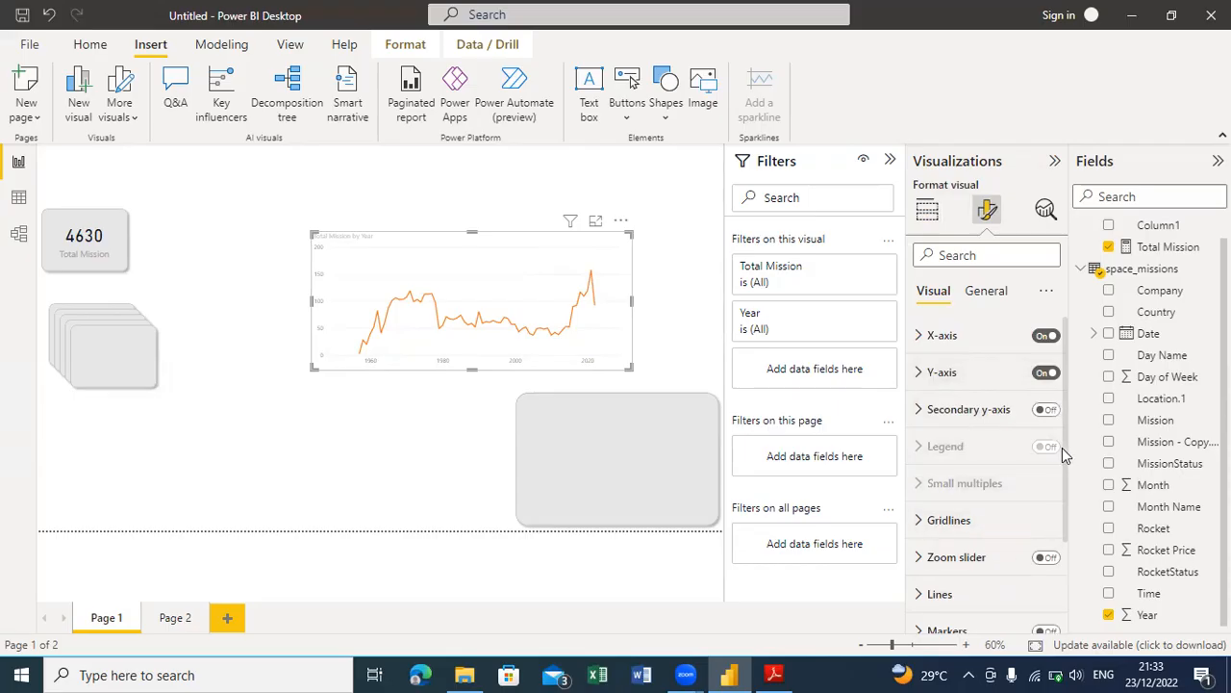
pyautogui.scroll(-3, 1064, 520)
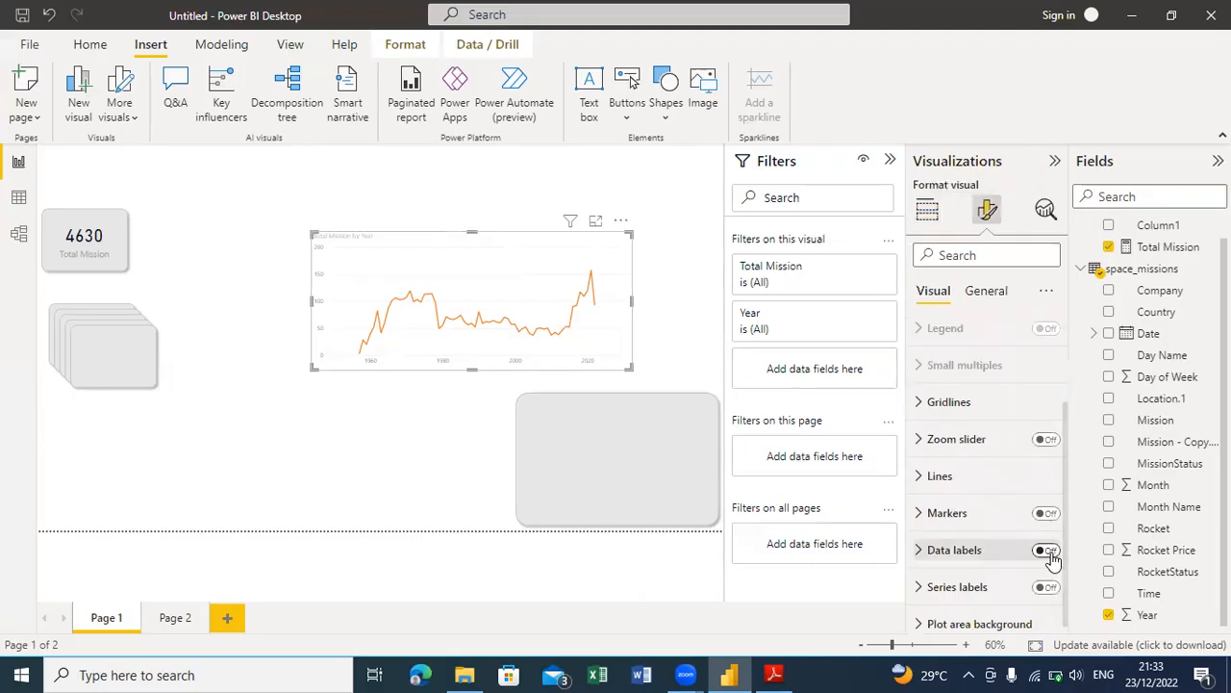
pyautogui.click(1048, 552)
pyautogui.click(1044, 552)
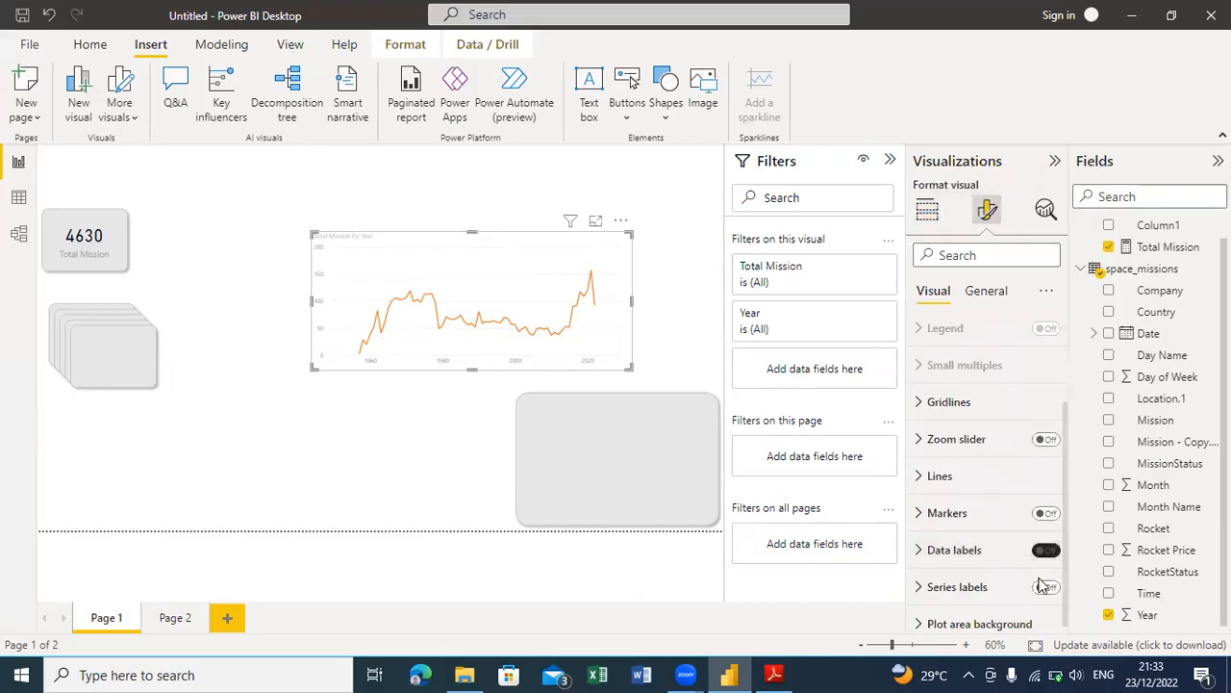
pyautogui.click(1047, 587)
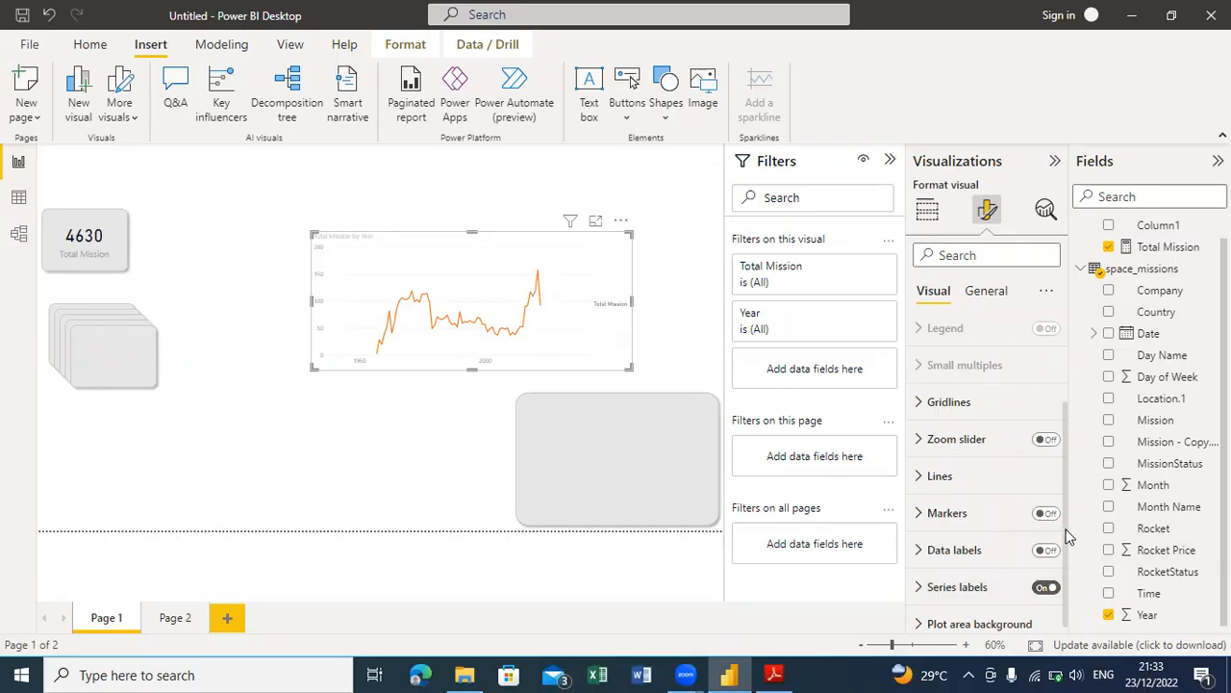
pyautogui.click(1045, 588)
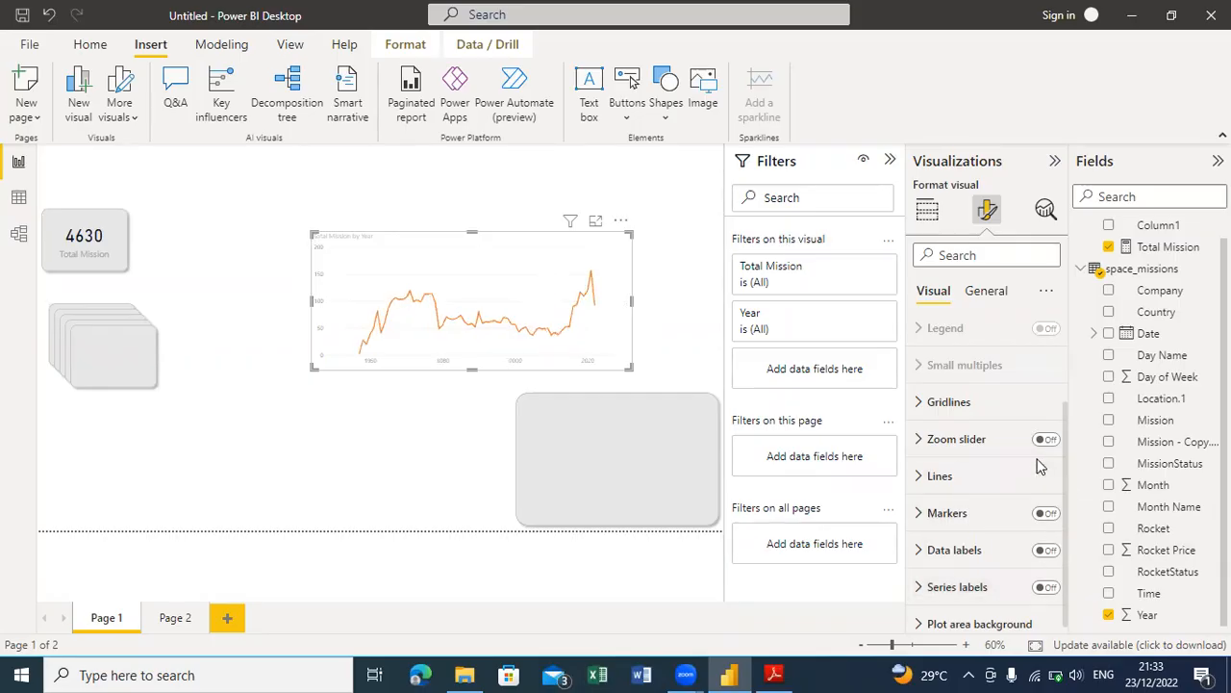
# Step: Make the X-axis values of the line chart bold
pyautogui.moveTo(1066, 495); pyautogui.dragTo(1064, 383)
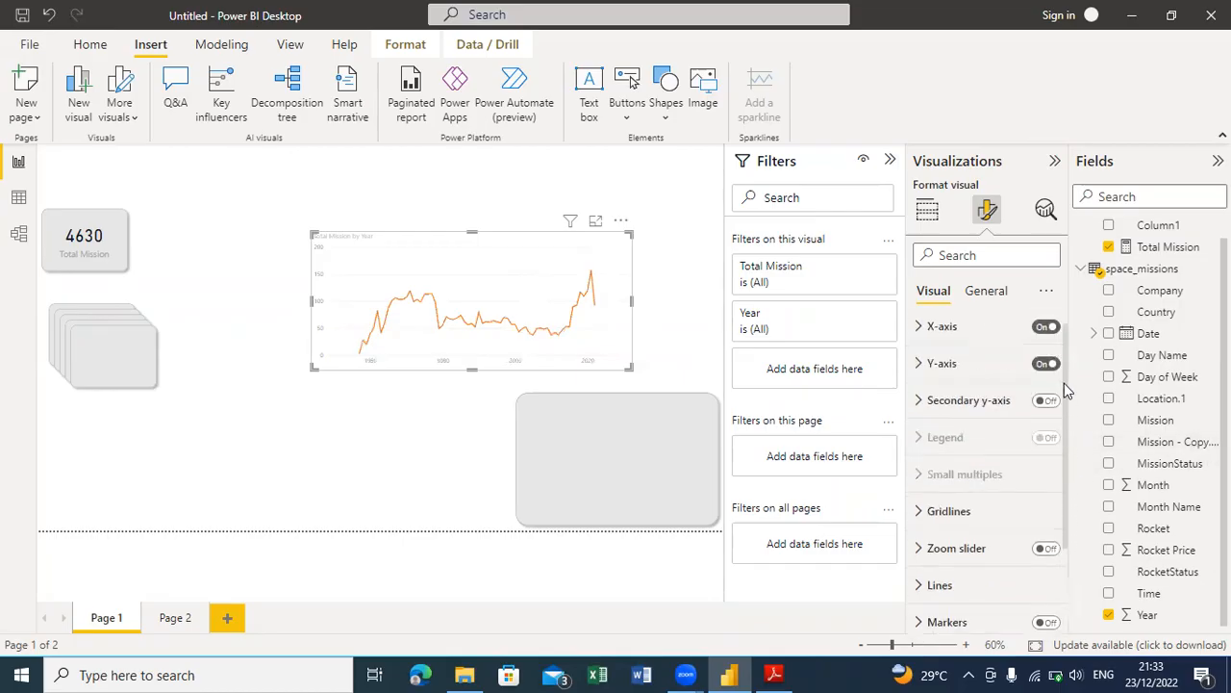
pyautogui.click(981, 293)
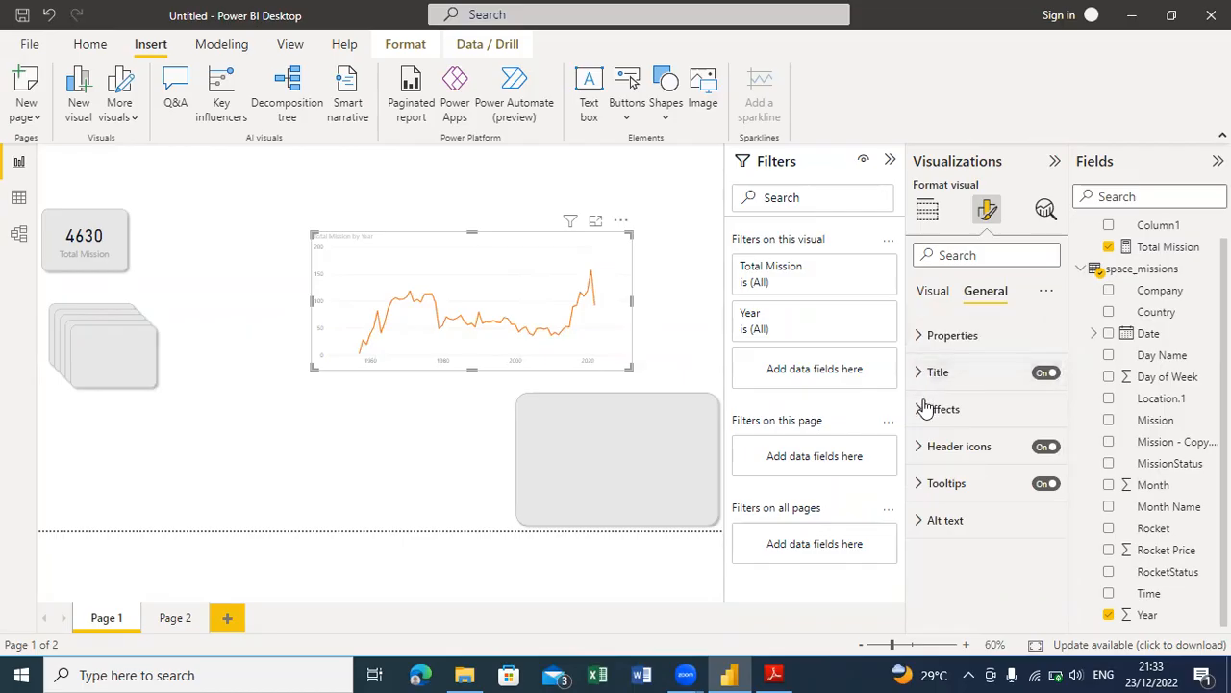
pyautogui.click(935, 291)
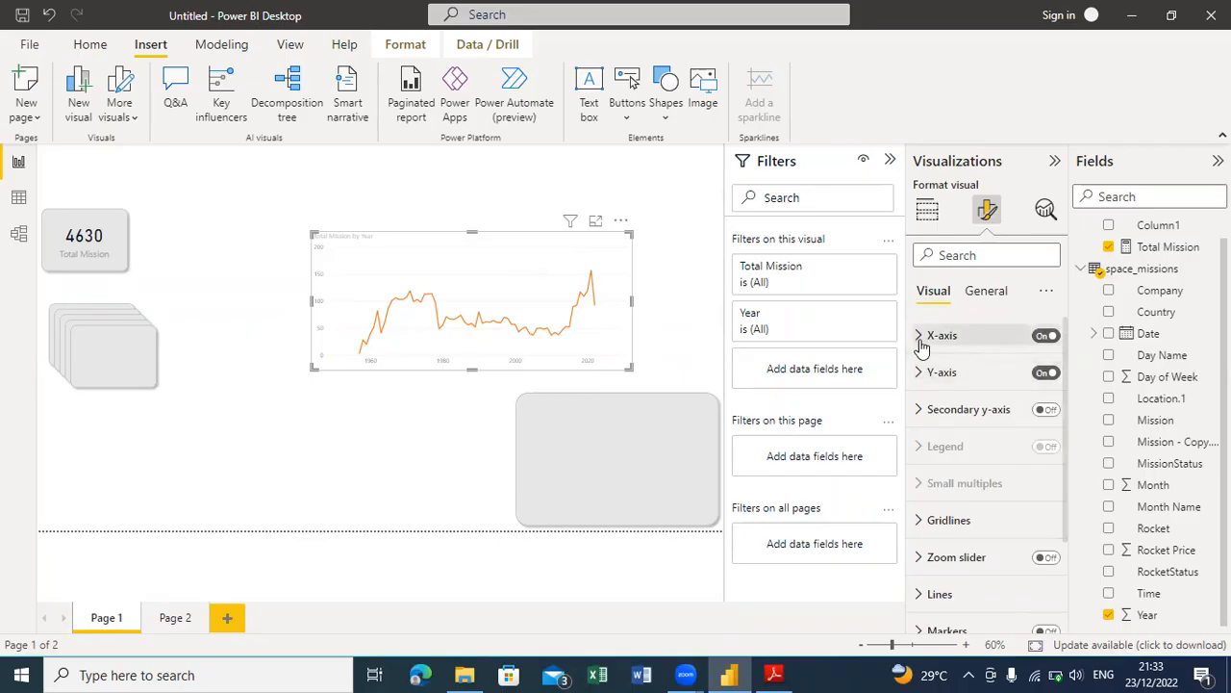
pyautogui.click(923, 339)
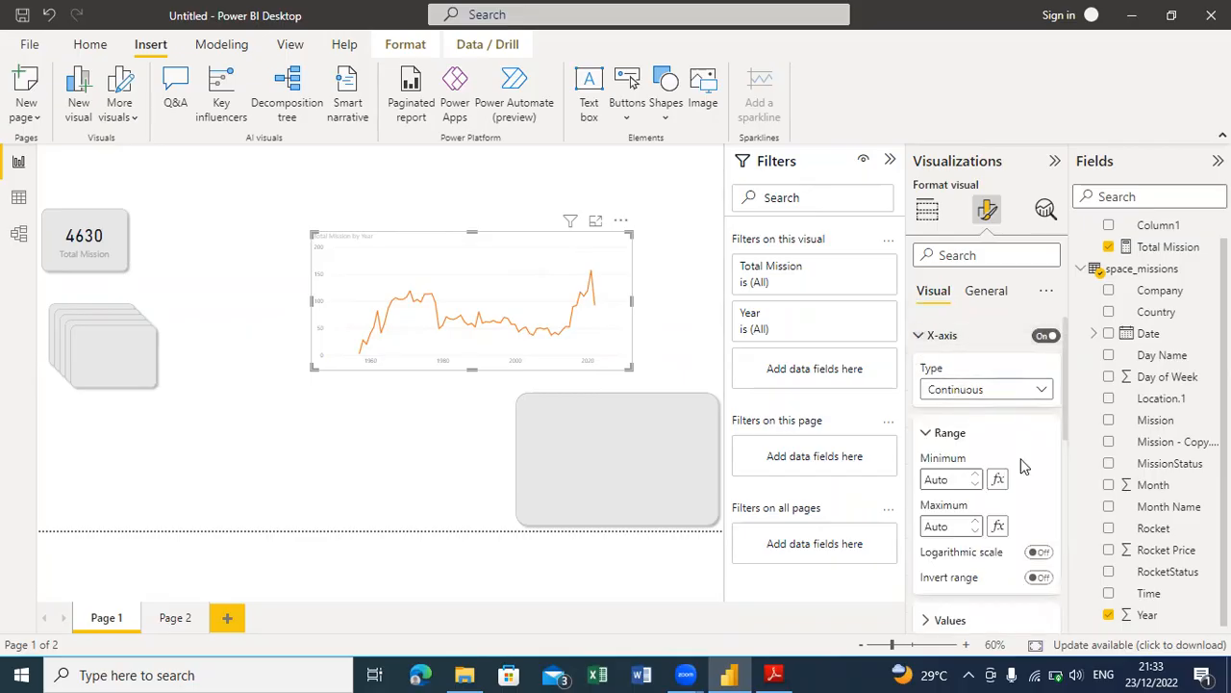
pyautogui.moveTo(1064, 424); pyautogui.dragTo(1071, 480)
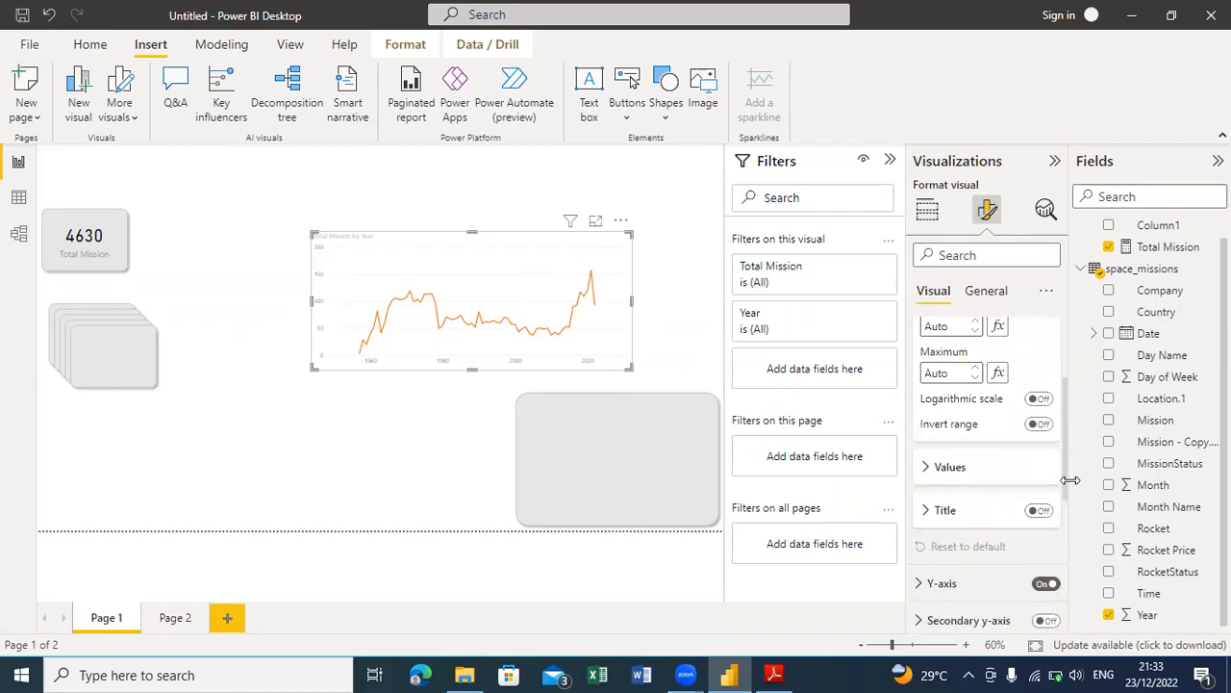
pyautogui.click(1071, 480)
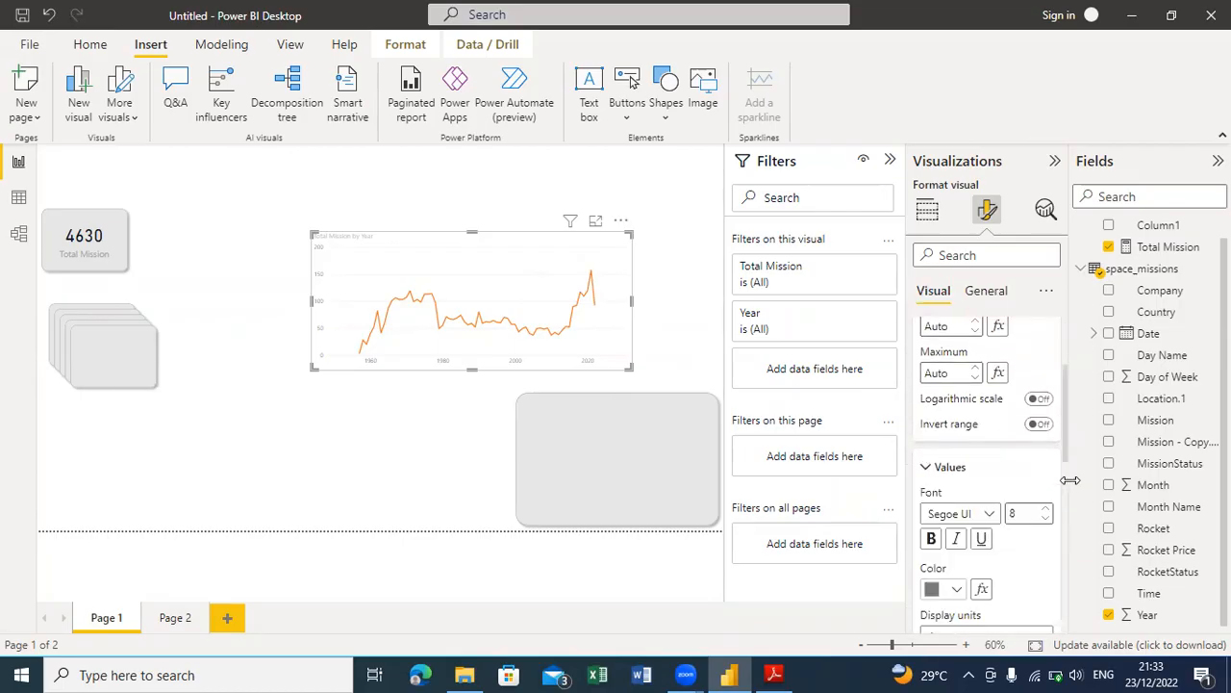
pyautogui.click(932, 539)
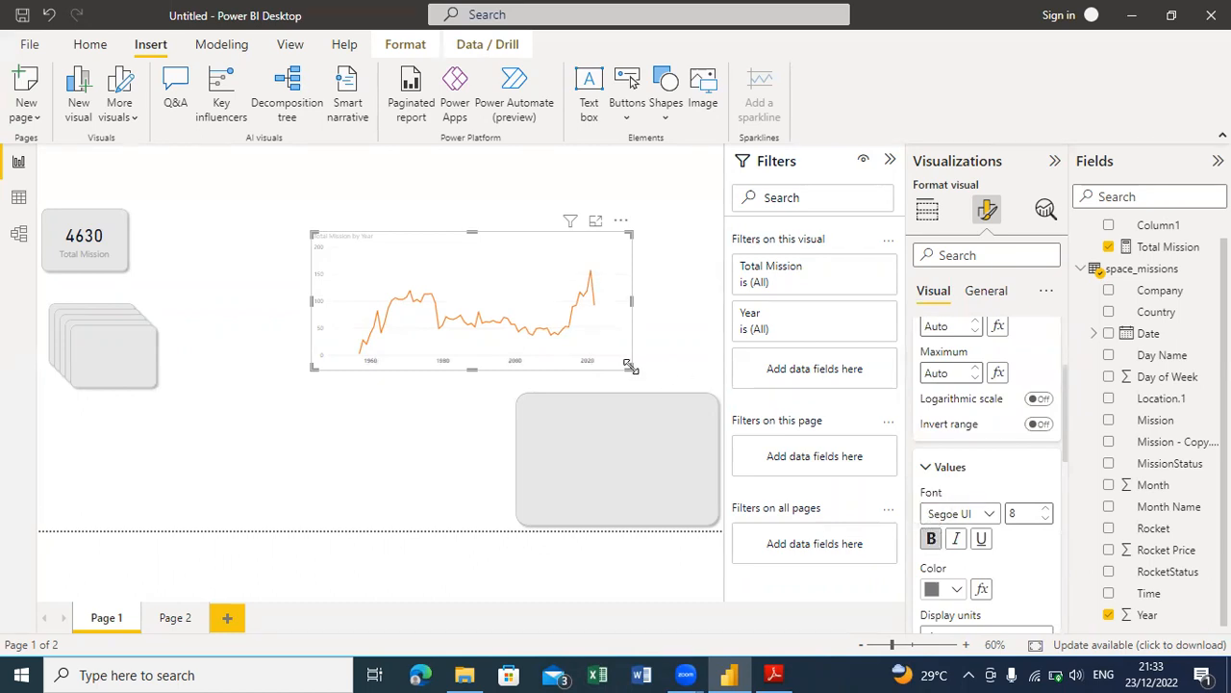
# Step: Enlarge the line chart from its lower-right corner and set the X-axis values' font size to 10
pyautogui.moveTo(631, 366); pyautogui.dragTo(685, 380)
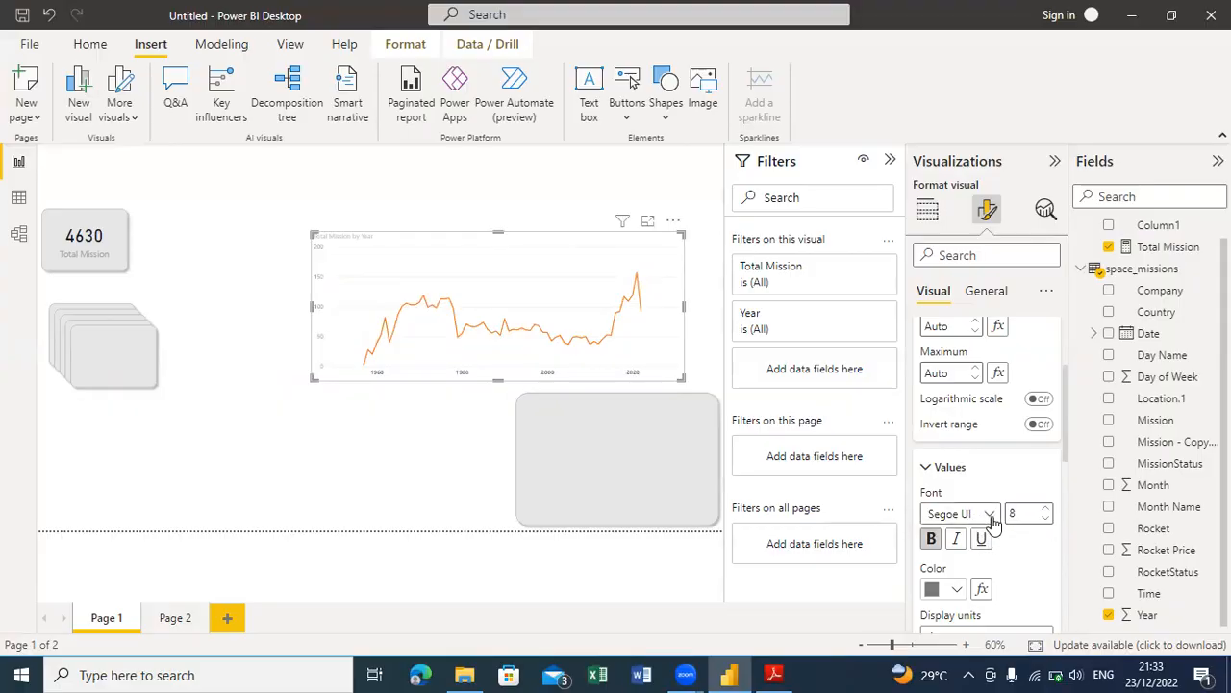
pyautogui.click(1049, 510)
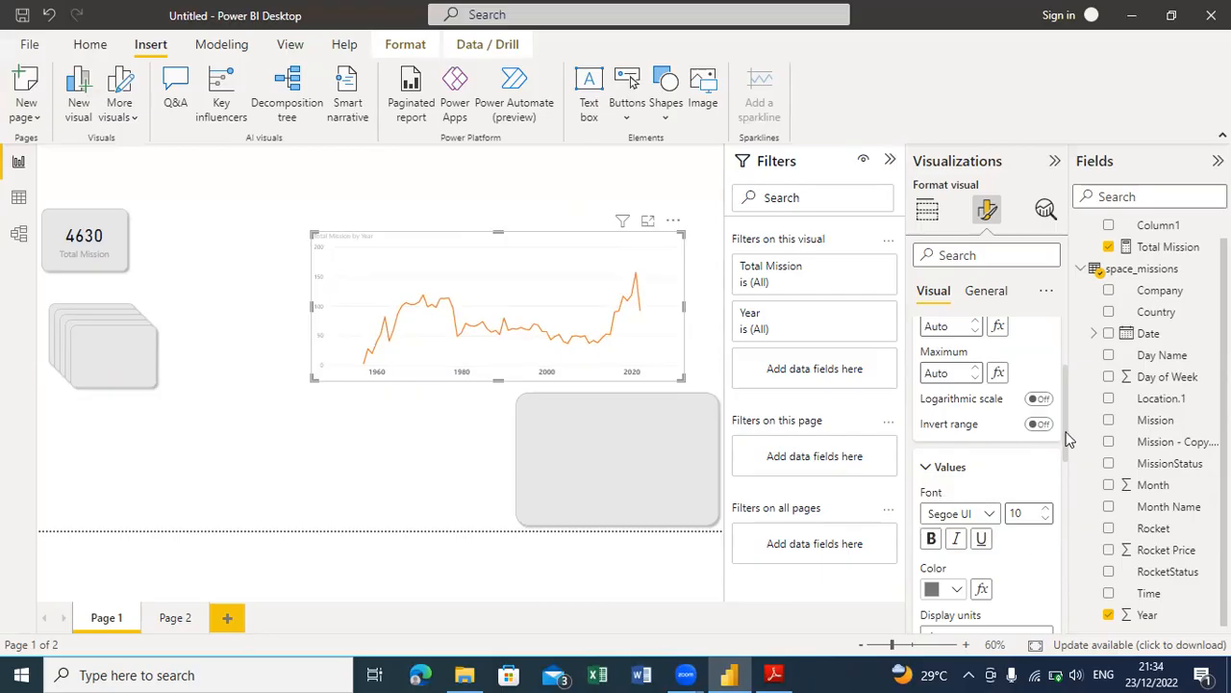
pyautogui.moveTo(1066, 448); pyautogui.dragTo(1072, 490)
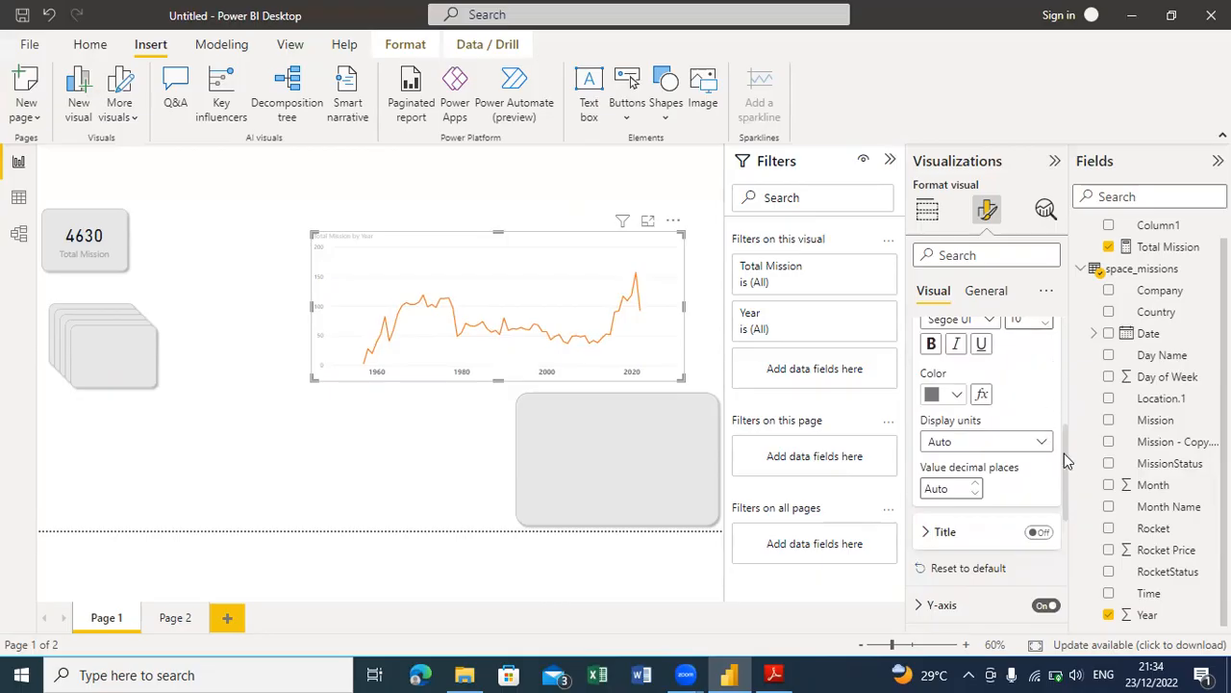
pyautogui.moveTo(1064, 455); pyautogui.dragTo(1062, 327)
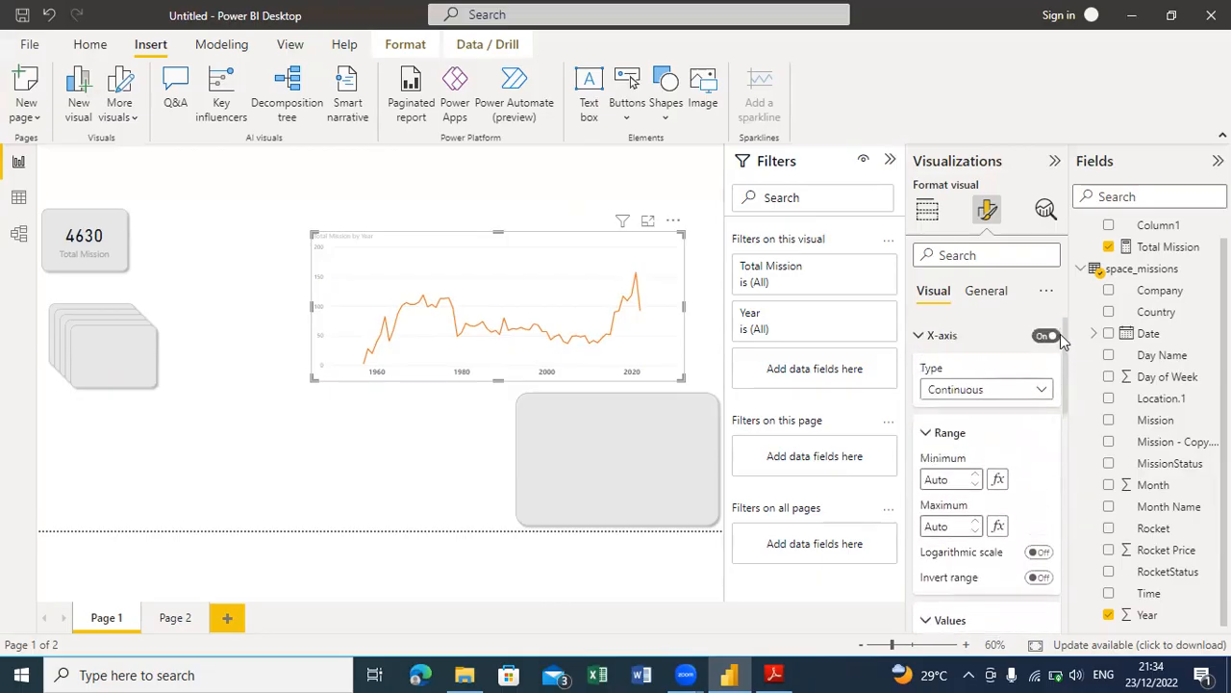
pyautogui.click(926, 334)
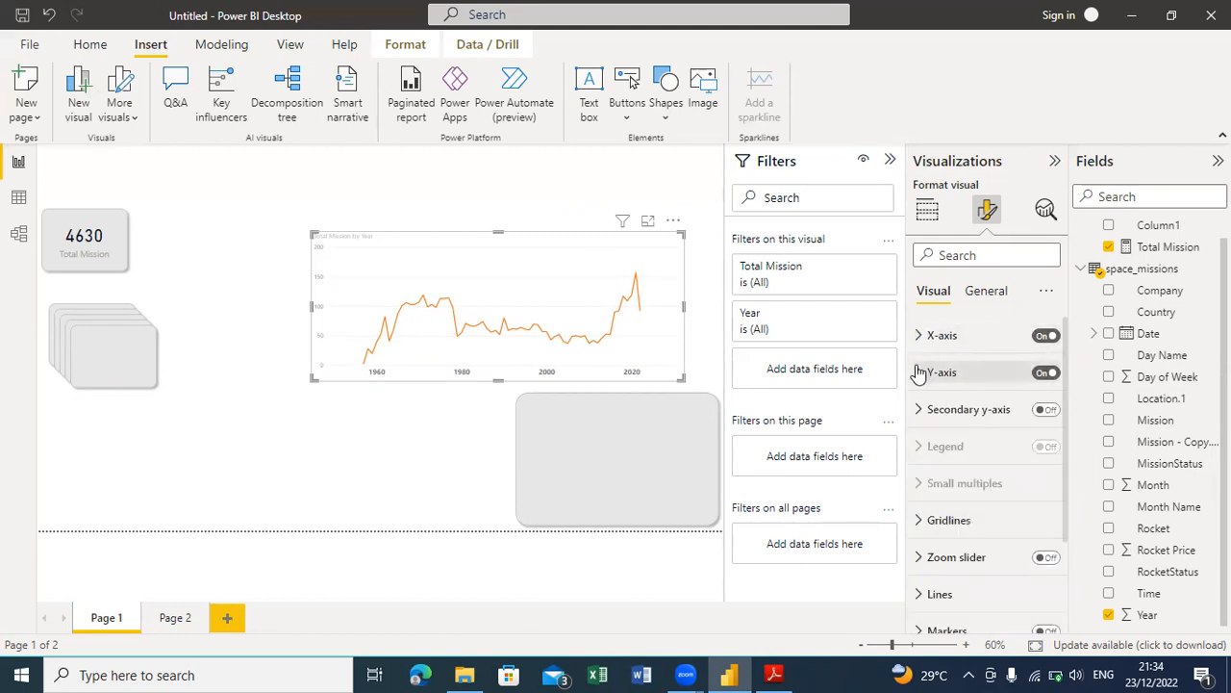
# Step: Set the font size of the line chart's Y-axis values to 11
pyautogui.click(920, 373)
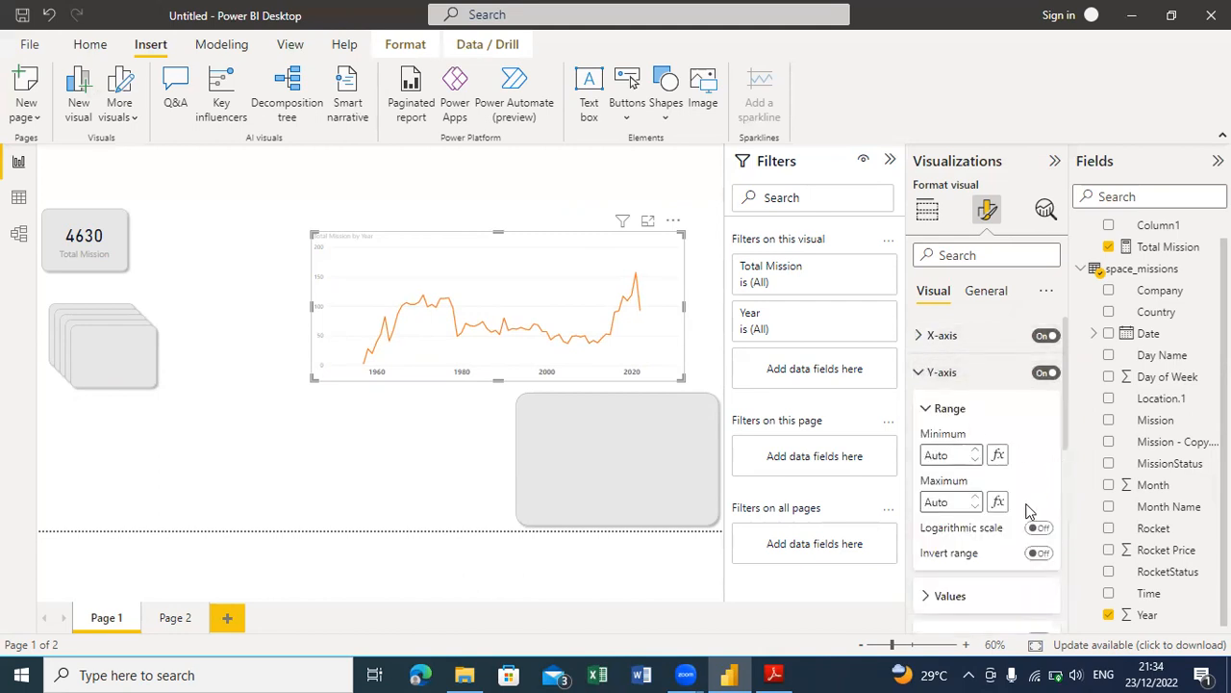
pyautogui.scroll(-3, 1066, 452)
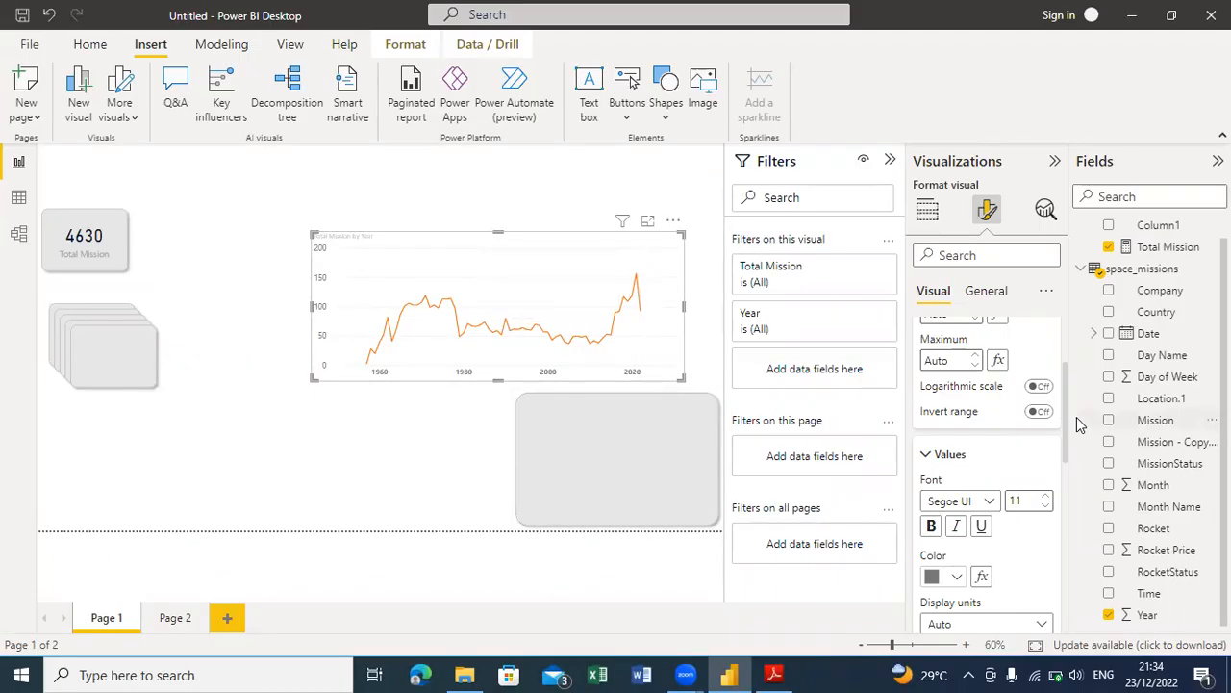
pyautogui.moveTo(1064, 416)
pyautogui.mouseDown()
pyautogui.moveTo(1072, 507)
pyautogui.moveTo(1070, 396)
pyautogui.mouseUp()
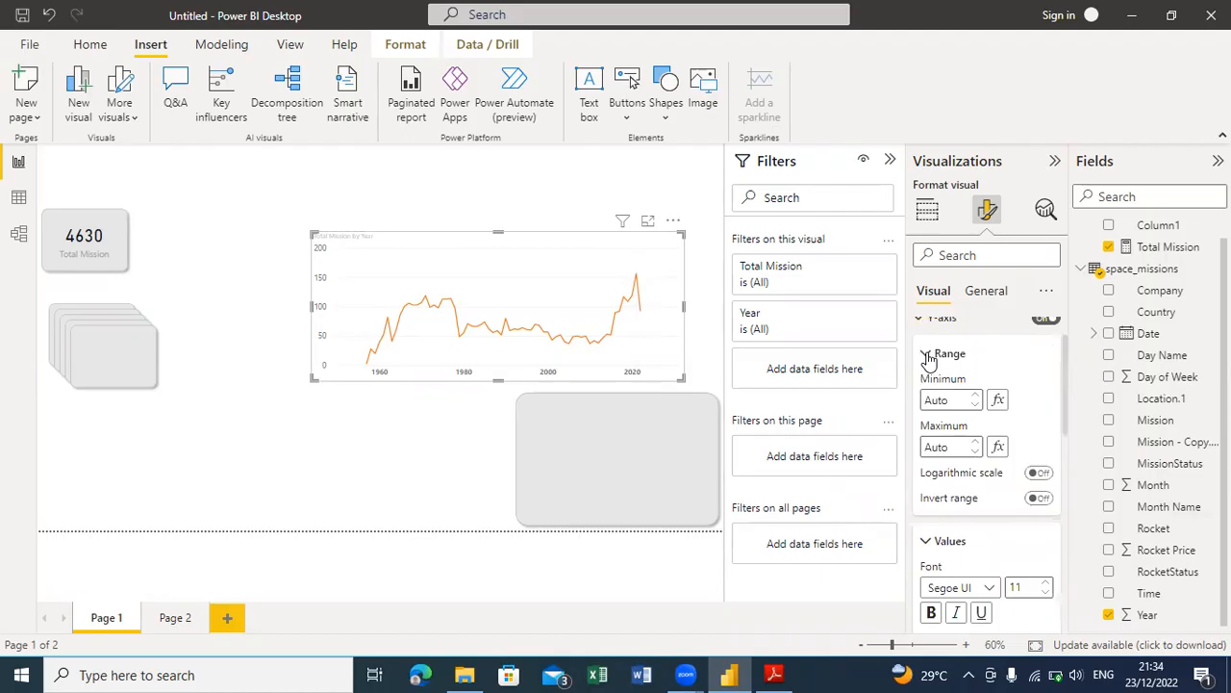
pyautogui.click(929, 356)
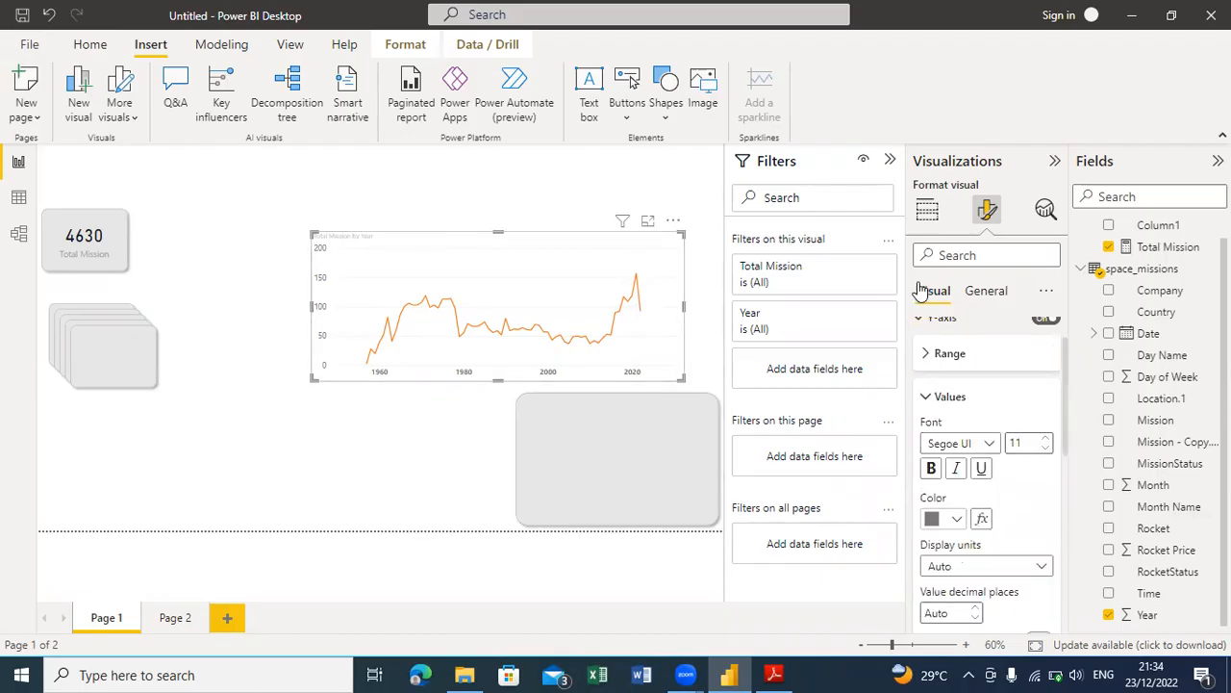
# Step: Set the line chart title's font size to 13 and make it bold
pyautogui.click(984, 293)
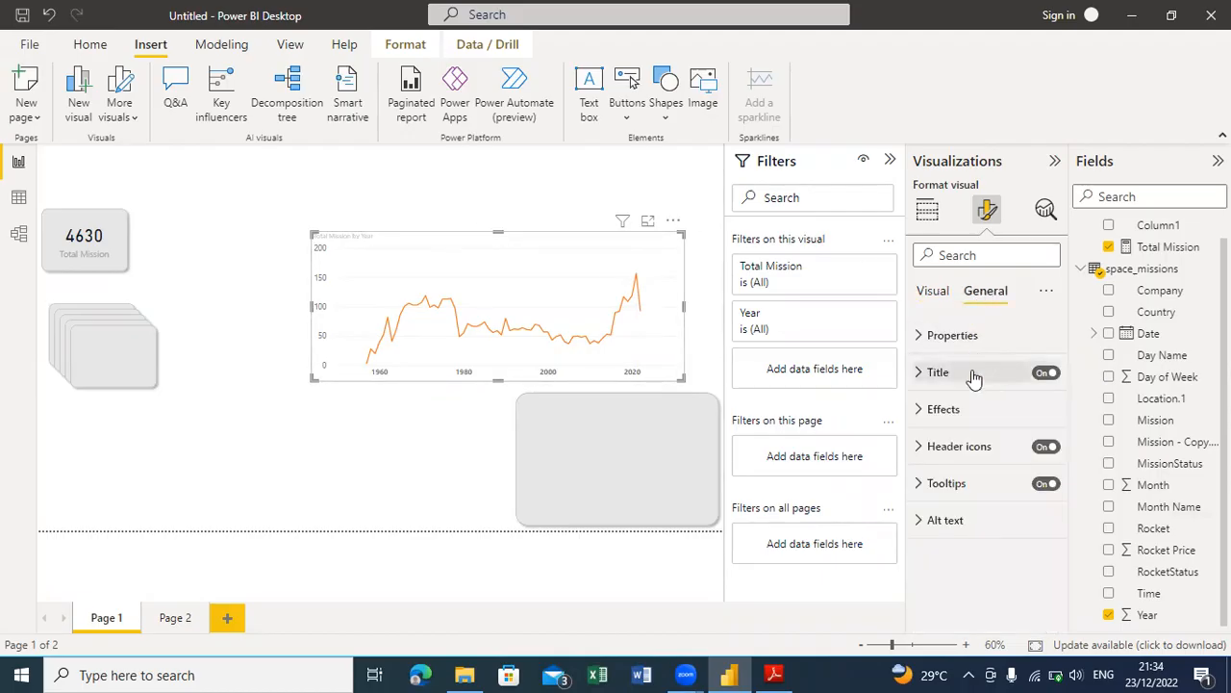
pyautogui.click(919, 372)
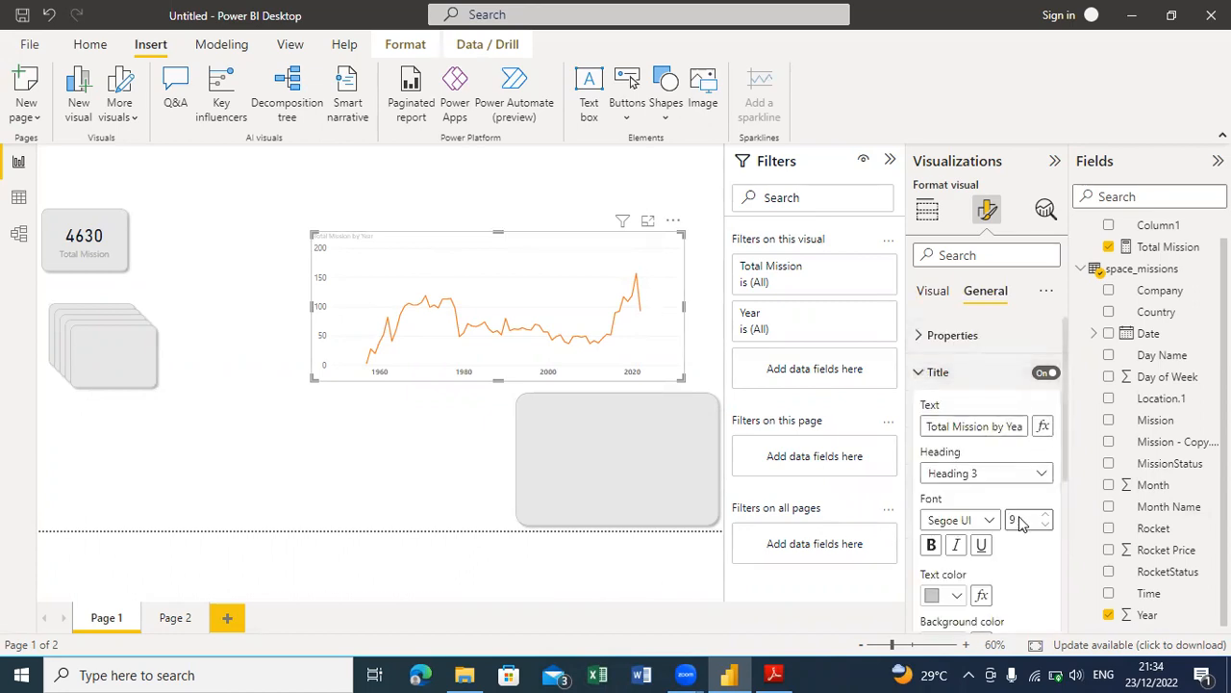
pyautogui.click(1048, 515)
pyautogui.click(1049, 516)
pyautogui.click(1048, 516)
pyautogui.click(1048, 516)
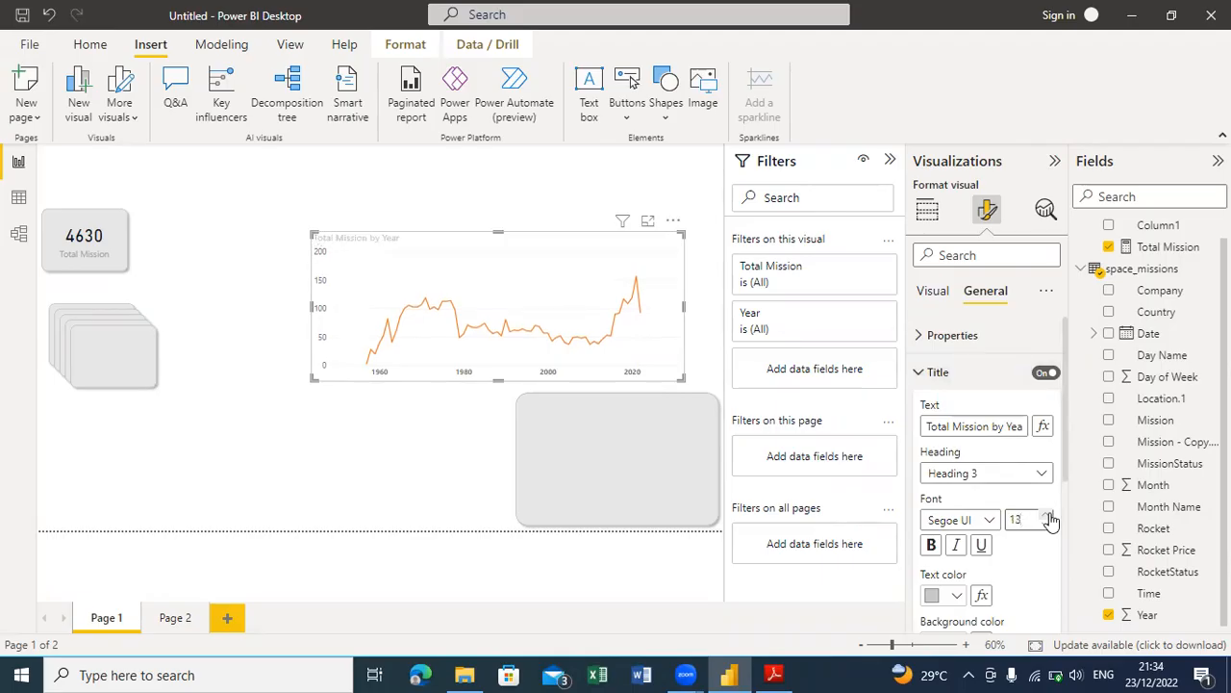
pyautogui.click(933, 545)
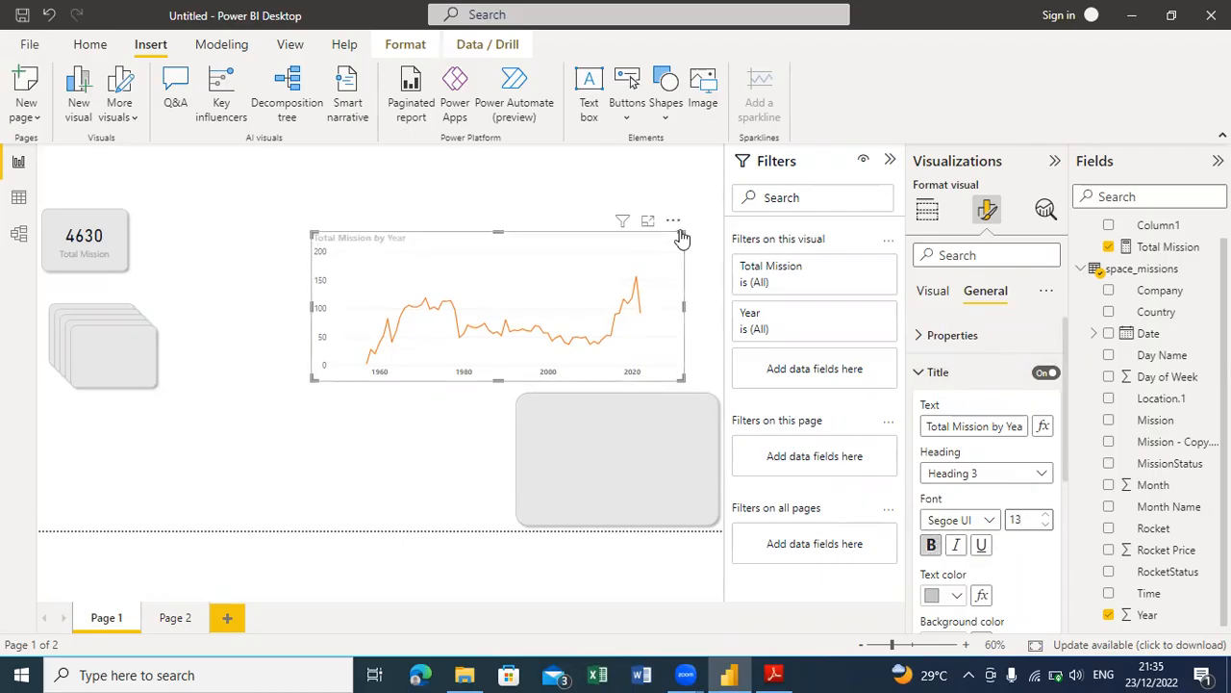
# Step: Set the line chart title's font size to 15 and shrink the chart from its upper-left corner
pyautogui.click(1049, 516)
pyautogui.click(1049, 516)
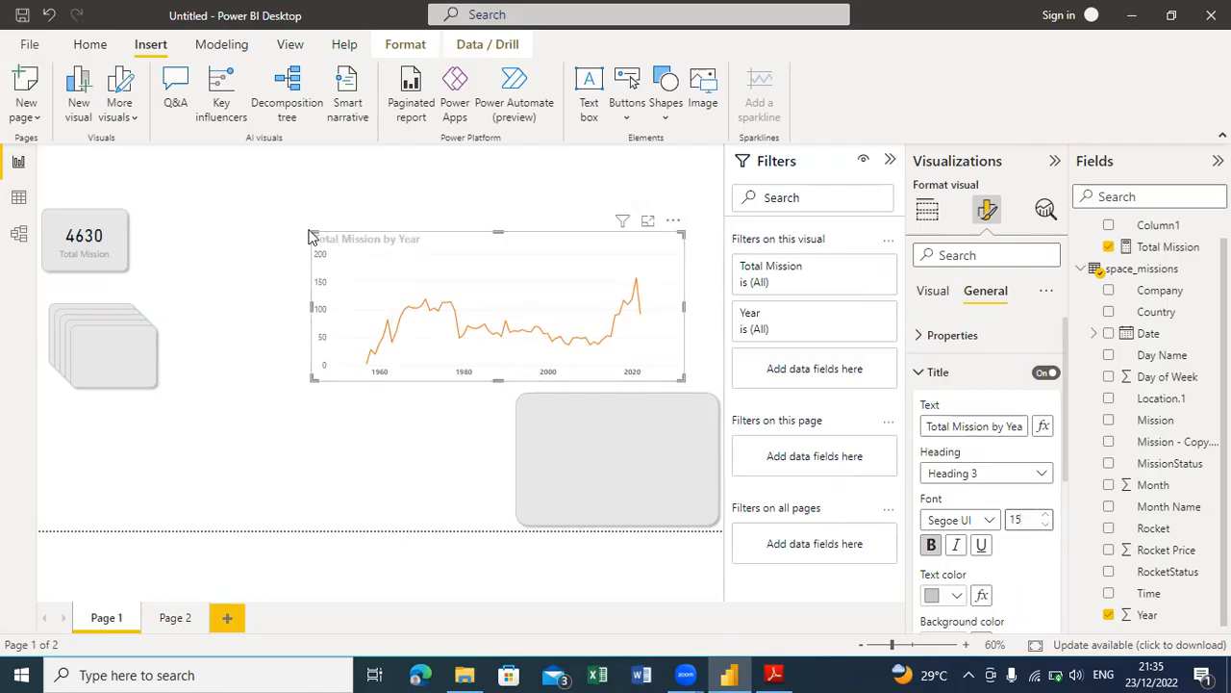
pyautogui.moveTo(310, 230); pyautogui.dragTo(437, 254)
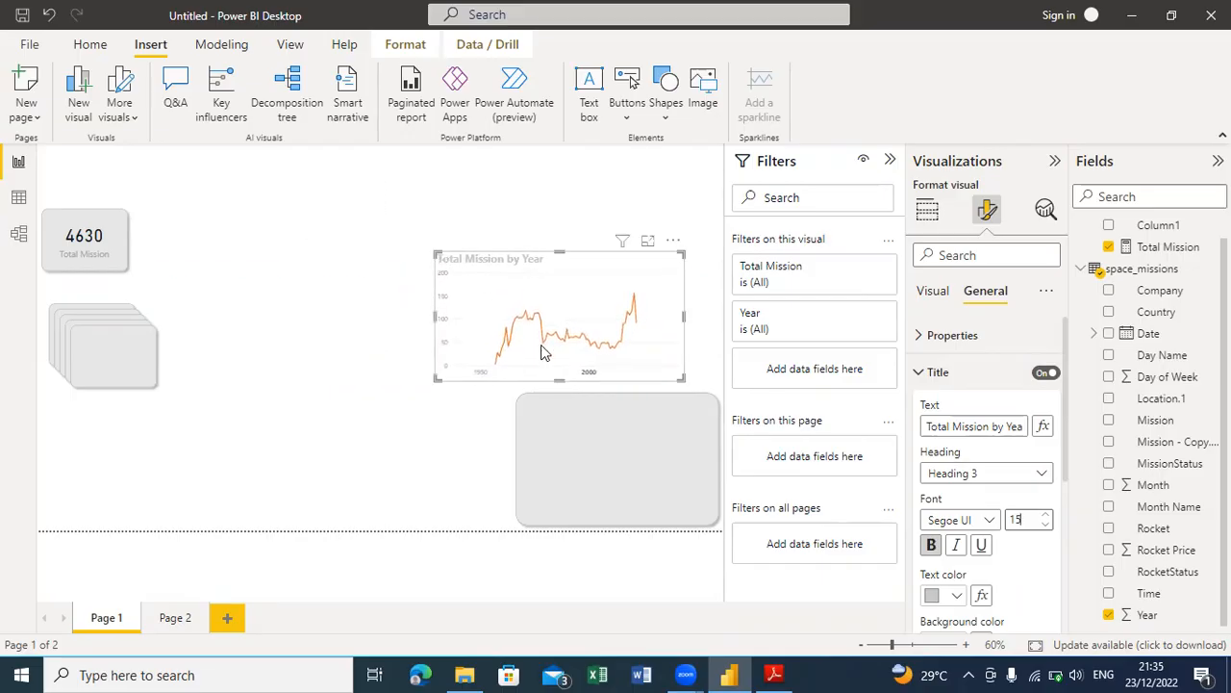
# Step: Enlarge the large rounded rectangle from its upper-left corner and place the line chart on top of it
pyautogui.click(543, 398)
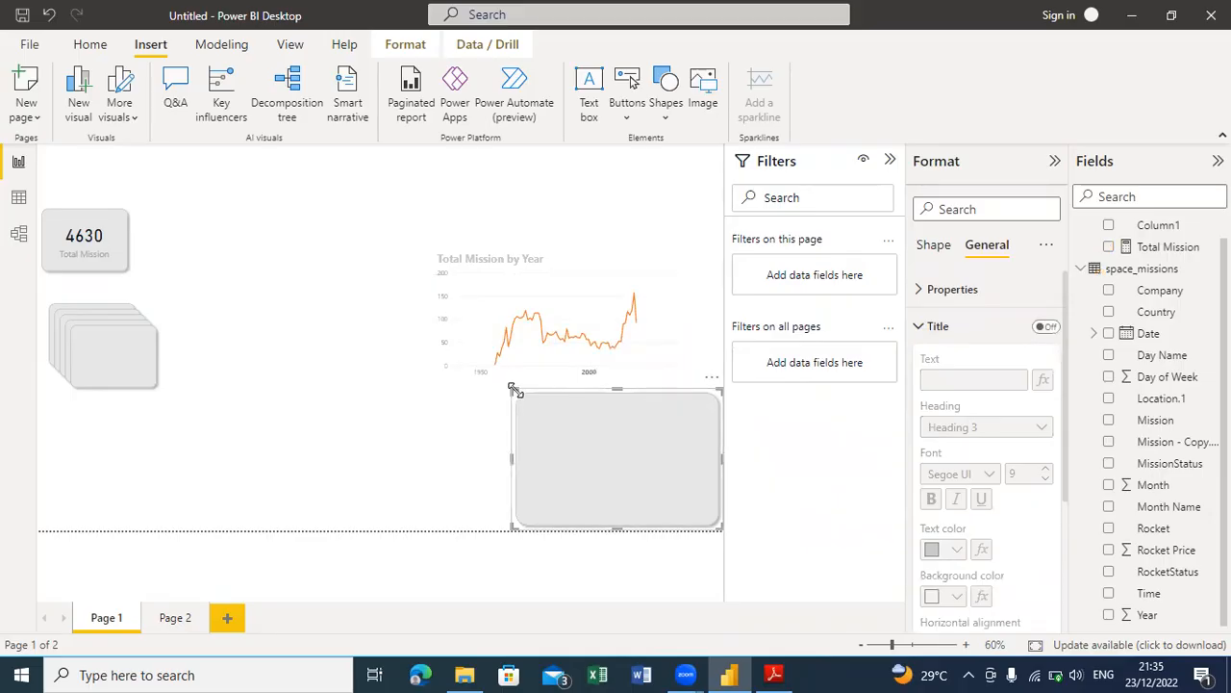
pyautogui.moveTo(516, 390); pyautogui.dragTo(457, 373)
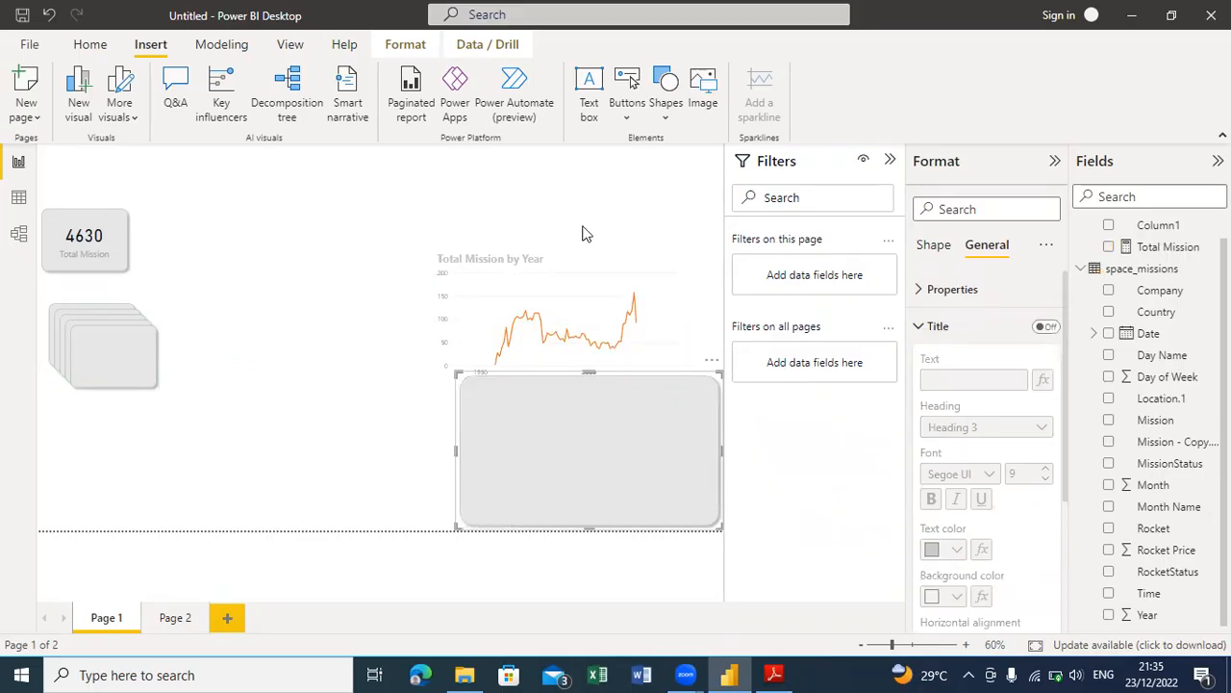
pyautogui.click(650, 246)
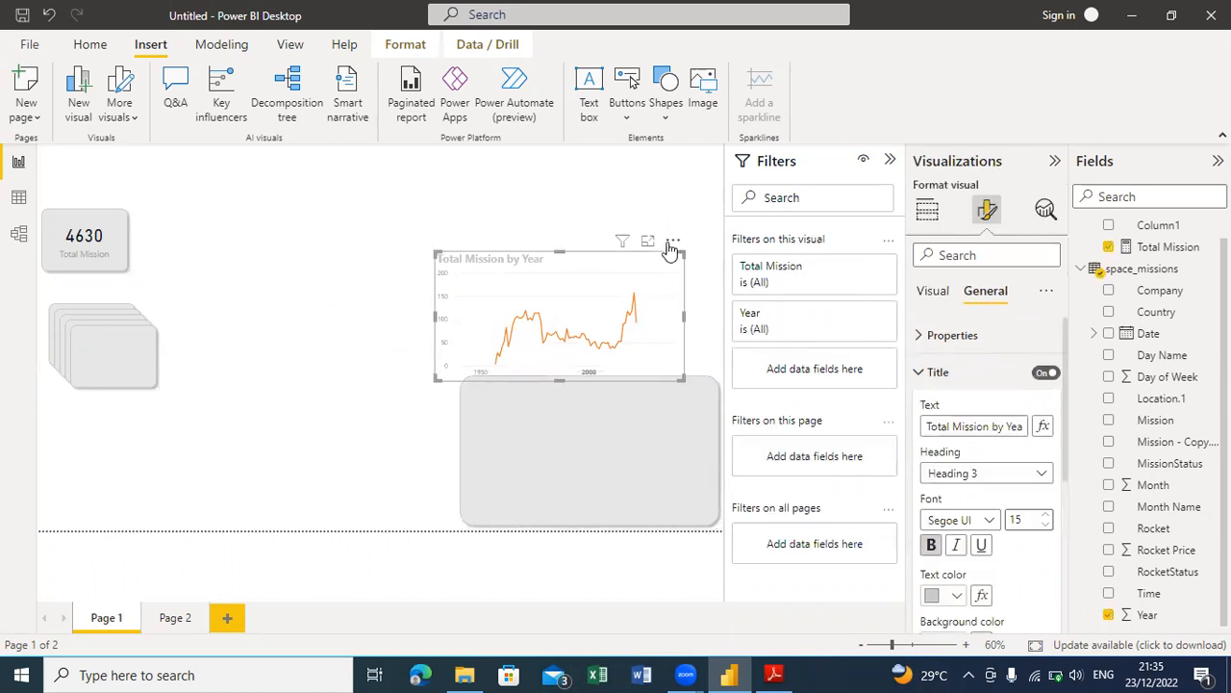
pyautogui.moveTo(670, 246); pyautogui.dragTo(713, 388)
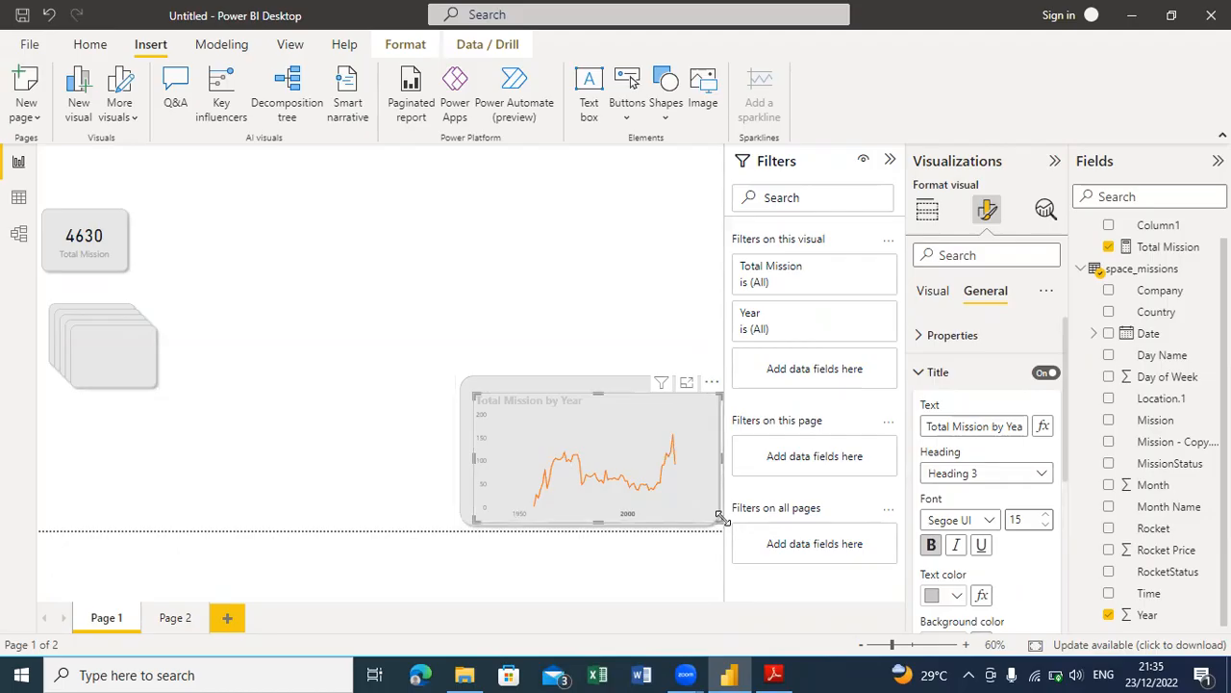
pyautogui.moveTo(710, 383); pyautogui.dragTo(708, 377)
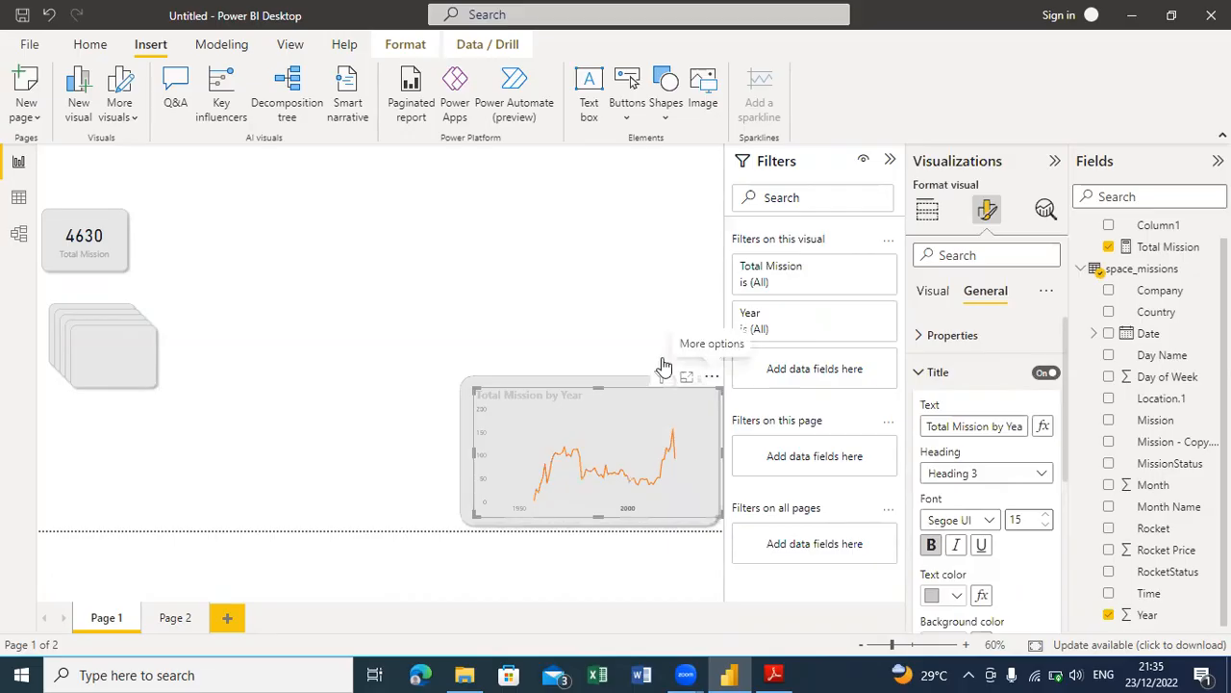
pyautogui.click(569, 324)
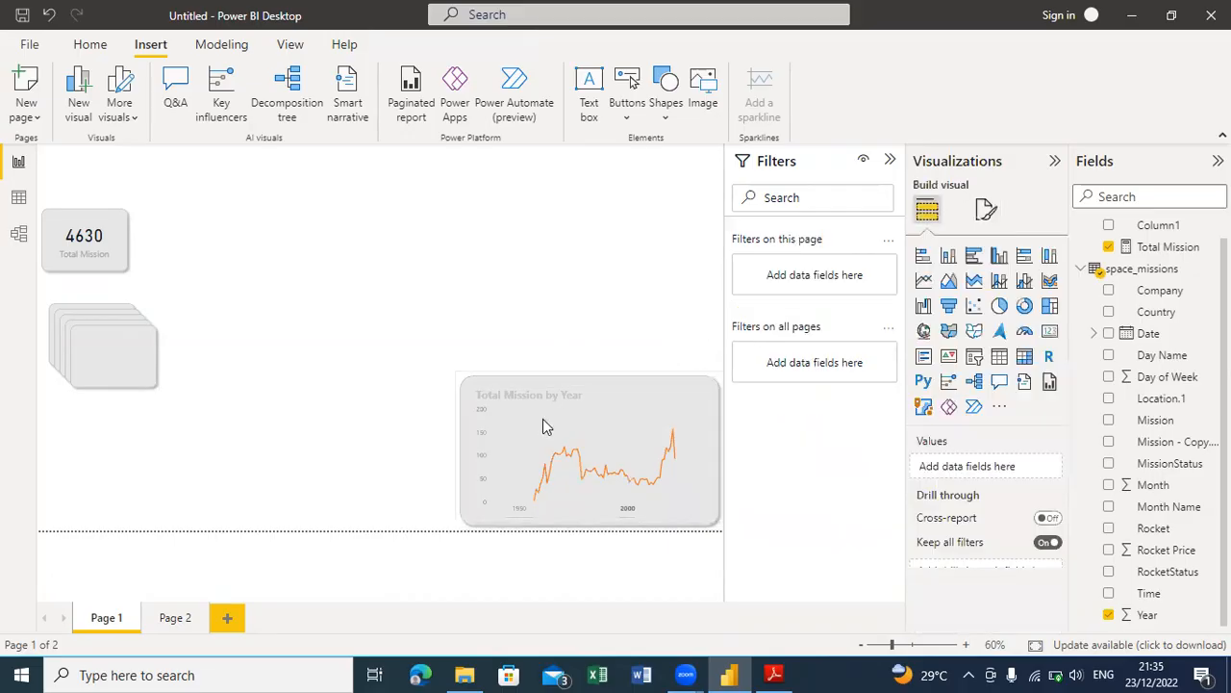
# Step: Send the large rounded rectangle backward so it sits behind the line chart
pyautogui.rightClick(469, 435)
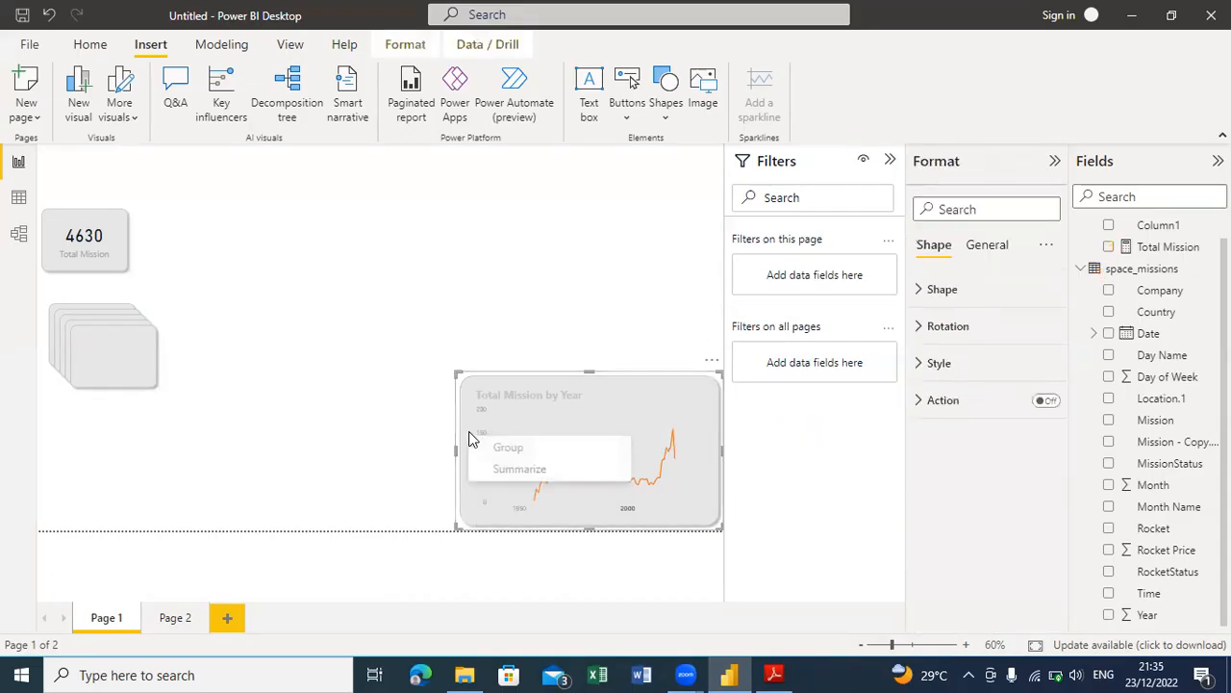
pyautogui.click(542, 432)
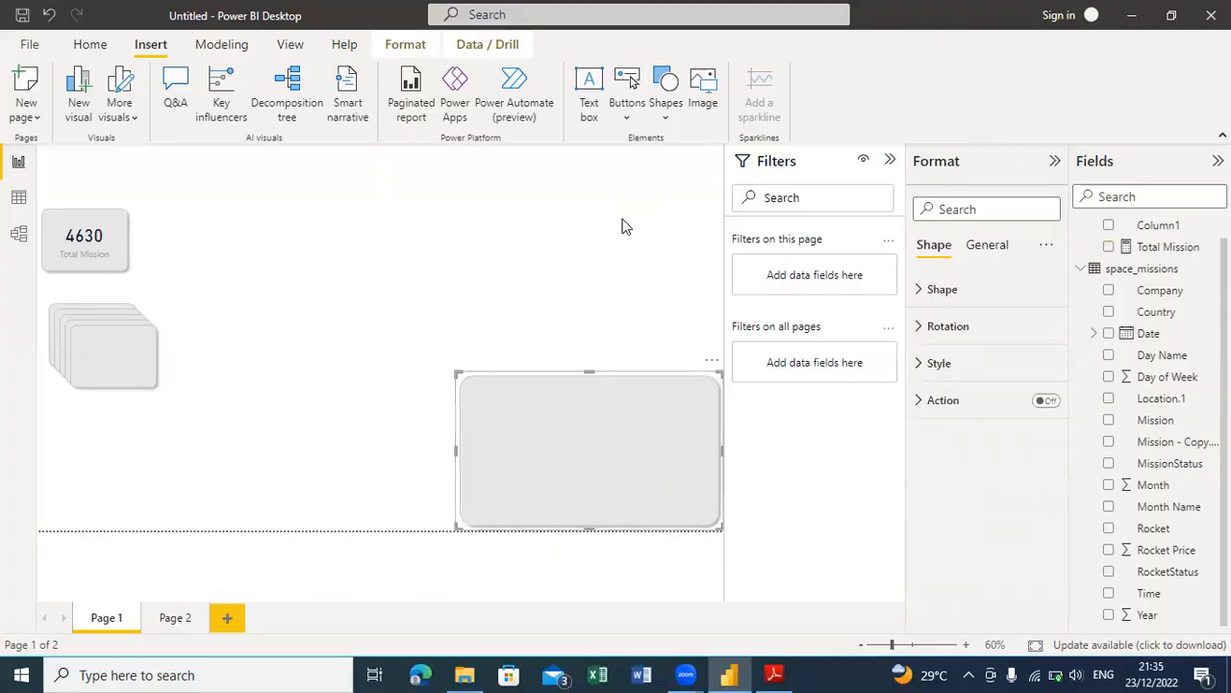
pyautogui.click(406, 45)
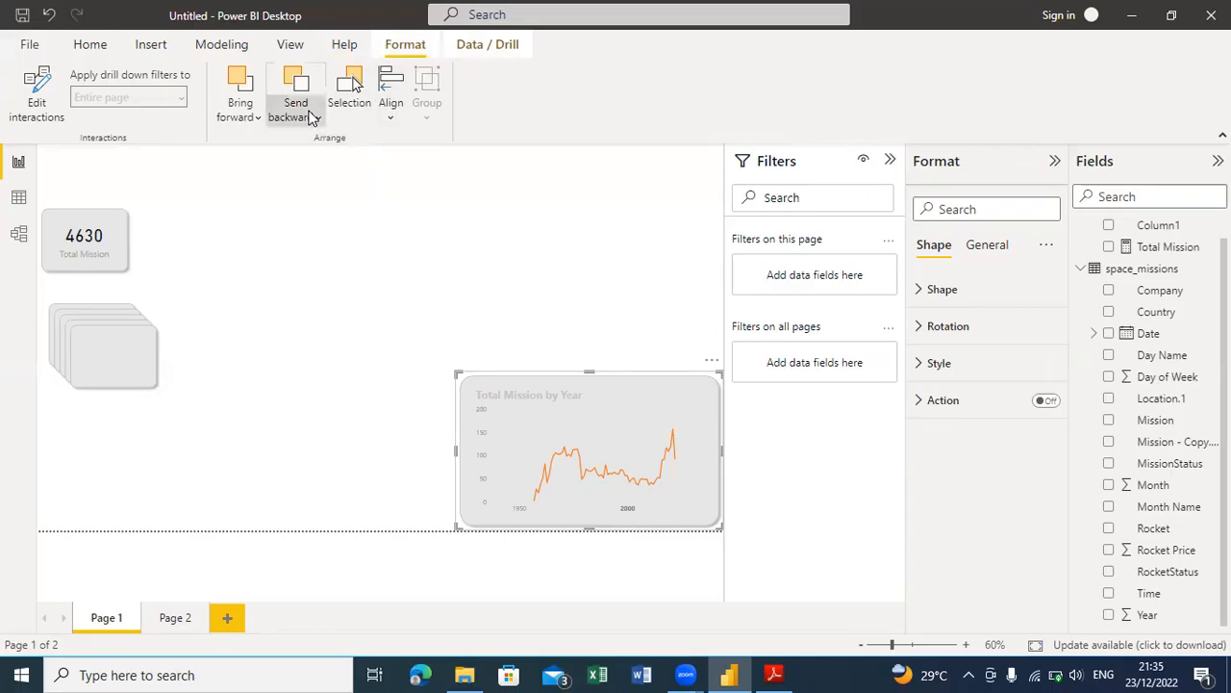
pyautogui.click(312, 116)
pyautogui.click(343, 175)
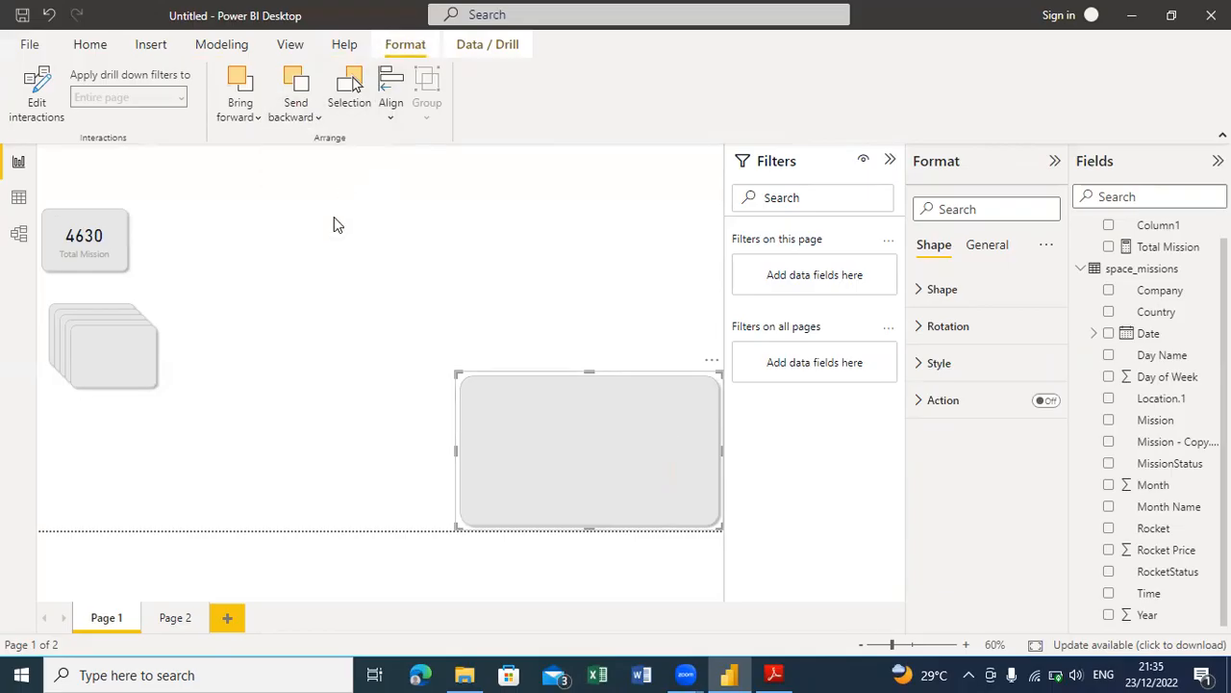
pyautogui.hotkey('ctrl', 'z')
pyautogui.click(314, 117)
pyautogui.click(322, 146)
pyautogui.click(336, 302)
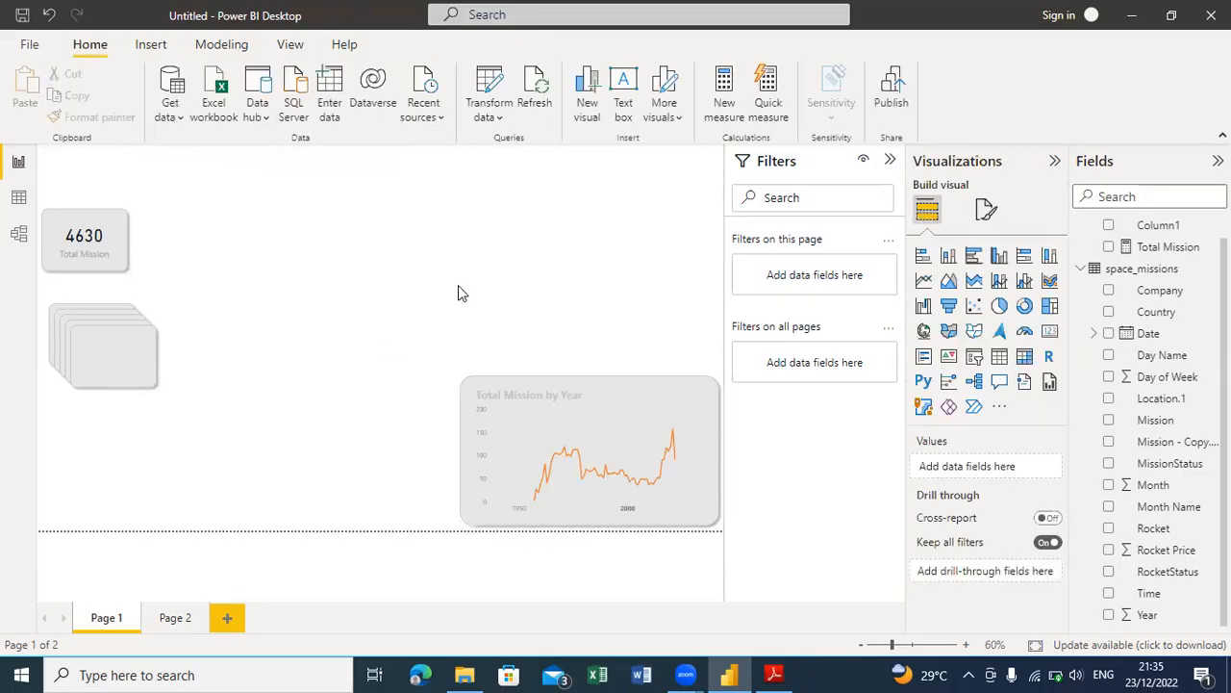
# Step: Move the large rounded rectangle off the line chart to the empty area above it
pyautogui.click(621, 393)
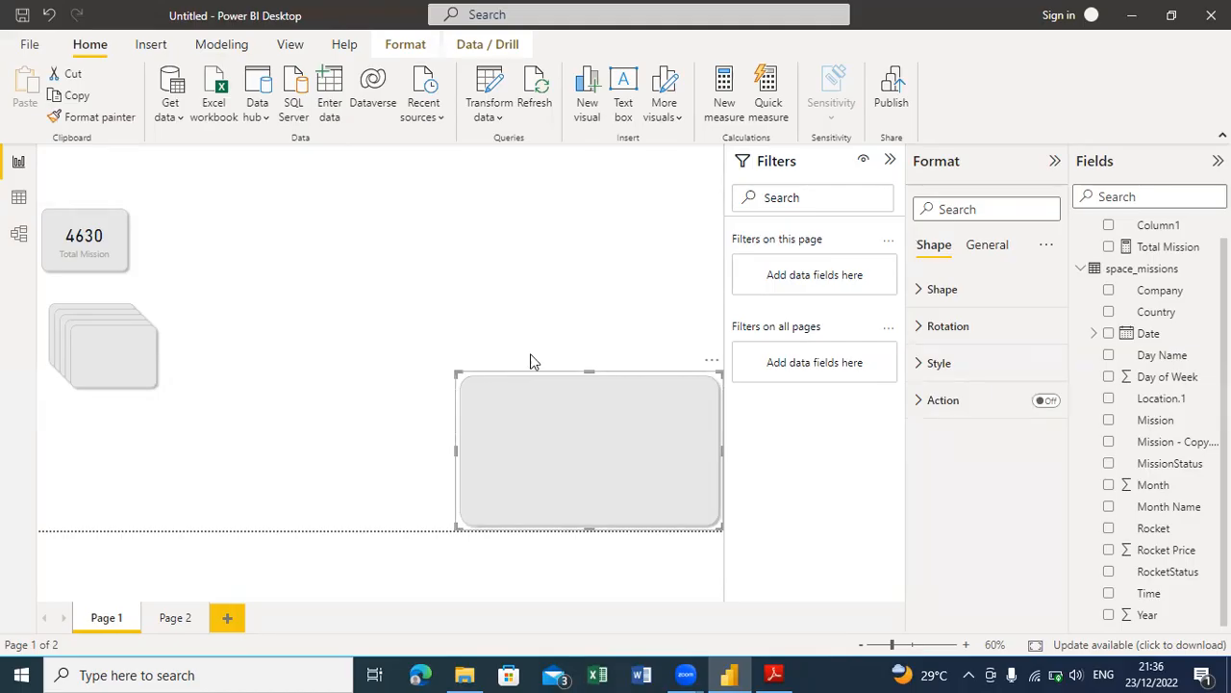
pyautogui.click(987, 246)
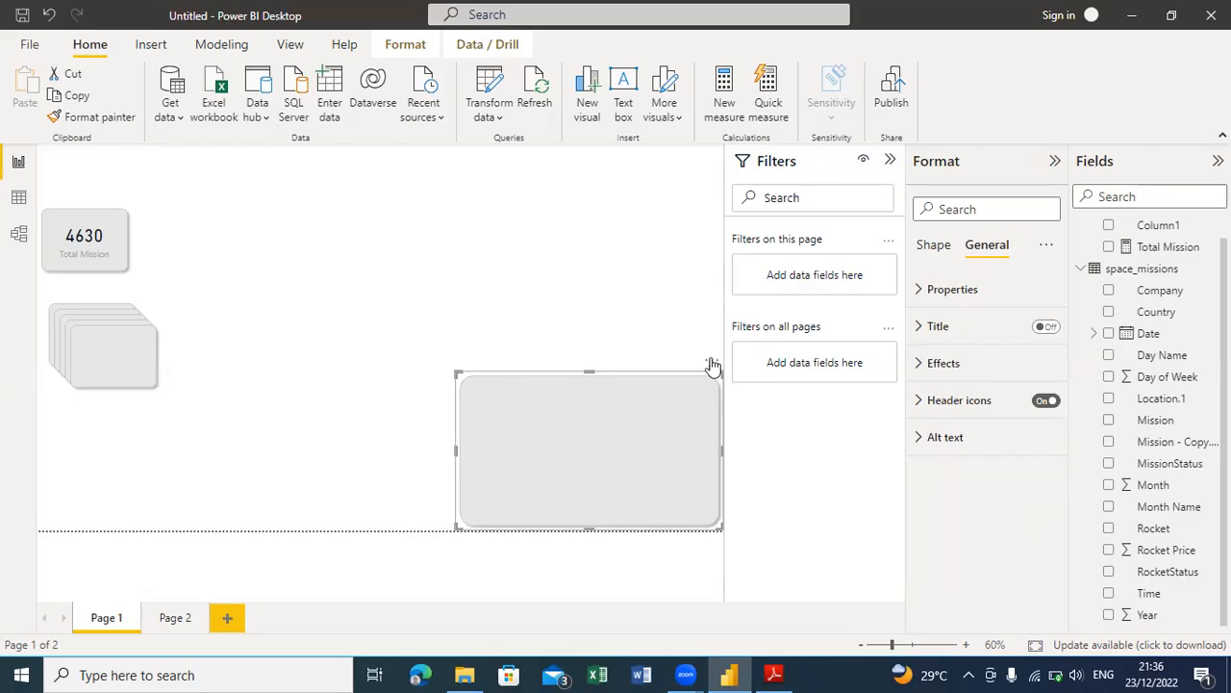
pyautogui.moveTo(708, 402); pyautogui.dragTo(567, 228)
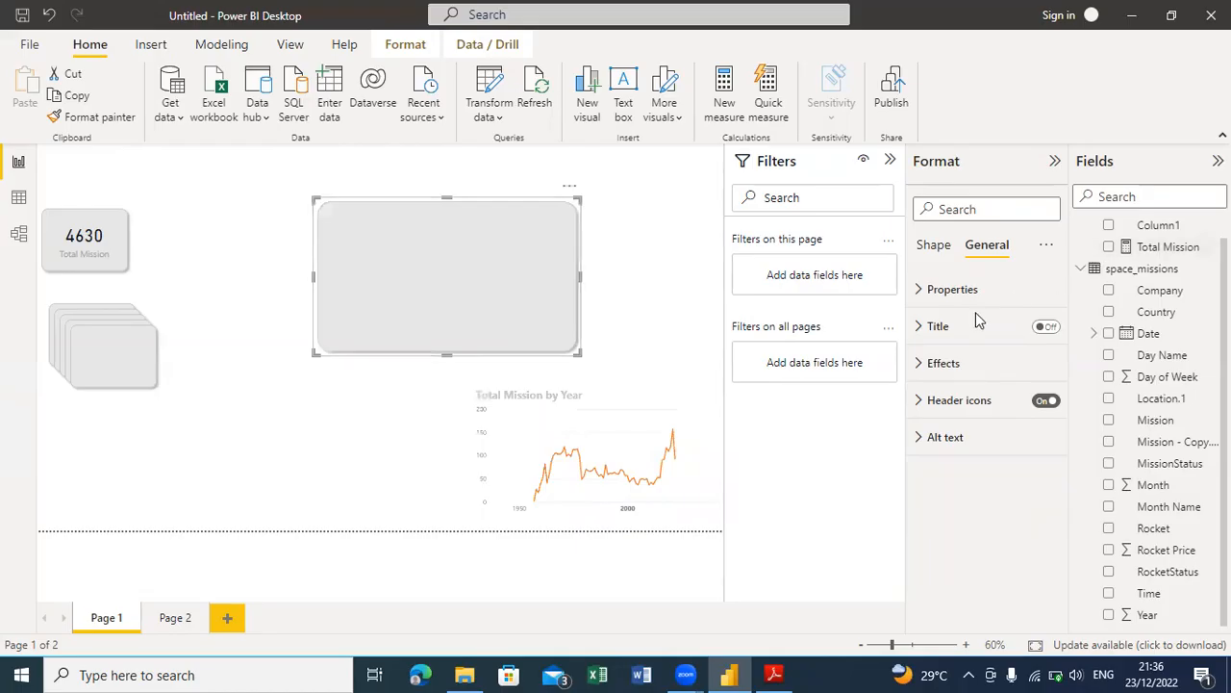
# Step: Turn on the large rounded rectangle's background effect with 22% transparency and dismiss the low-battery notice
pyautogui.click(919, 293)
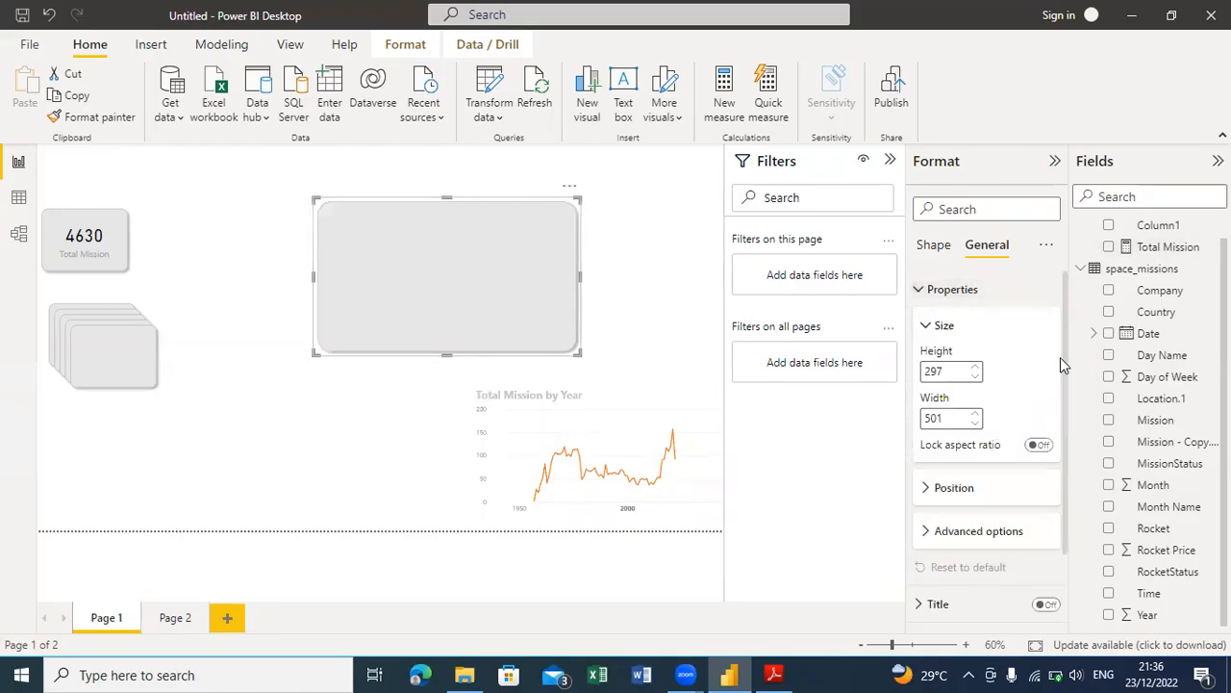
pyautogui.click(929, 248)
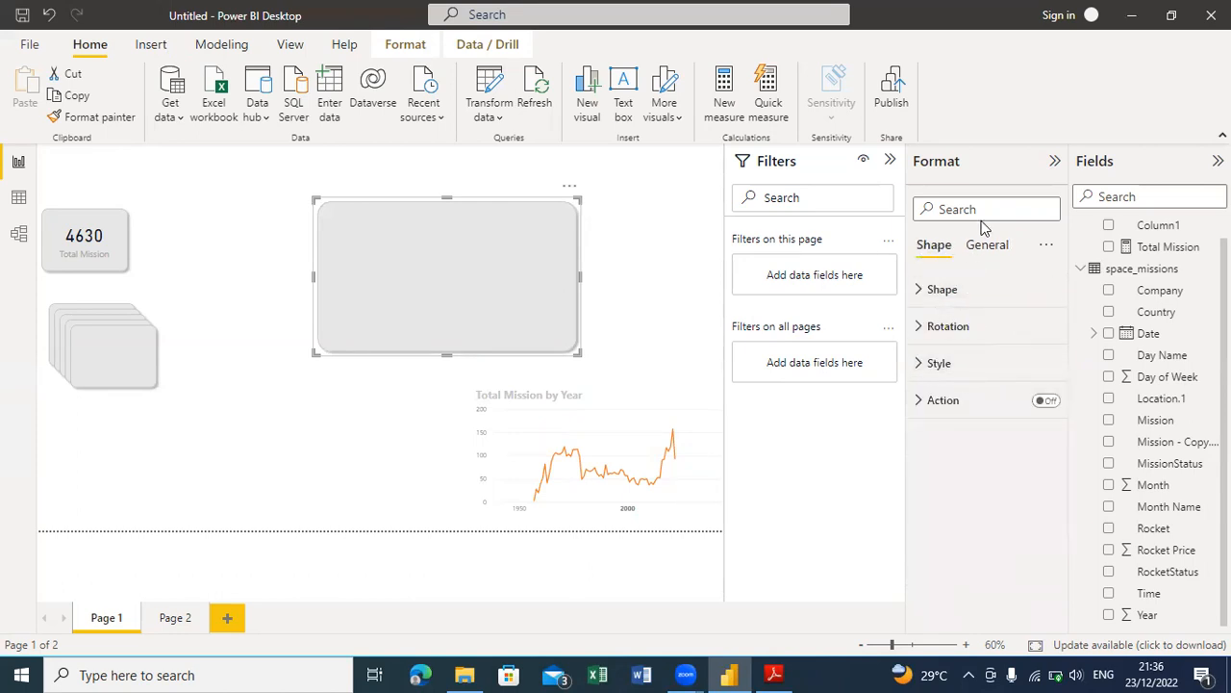
pyautogui.click(997, 248)
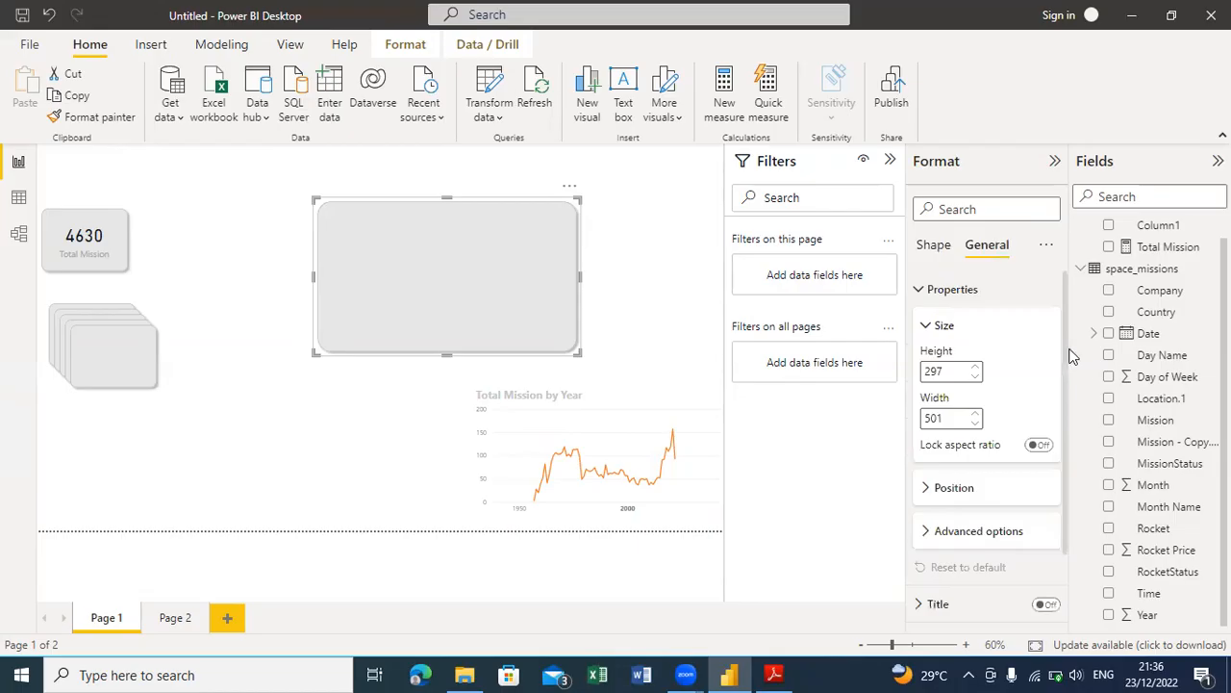
pyautogui.moveTo(1062, 366); pyautogui.dragTo(1080, 493)
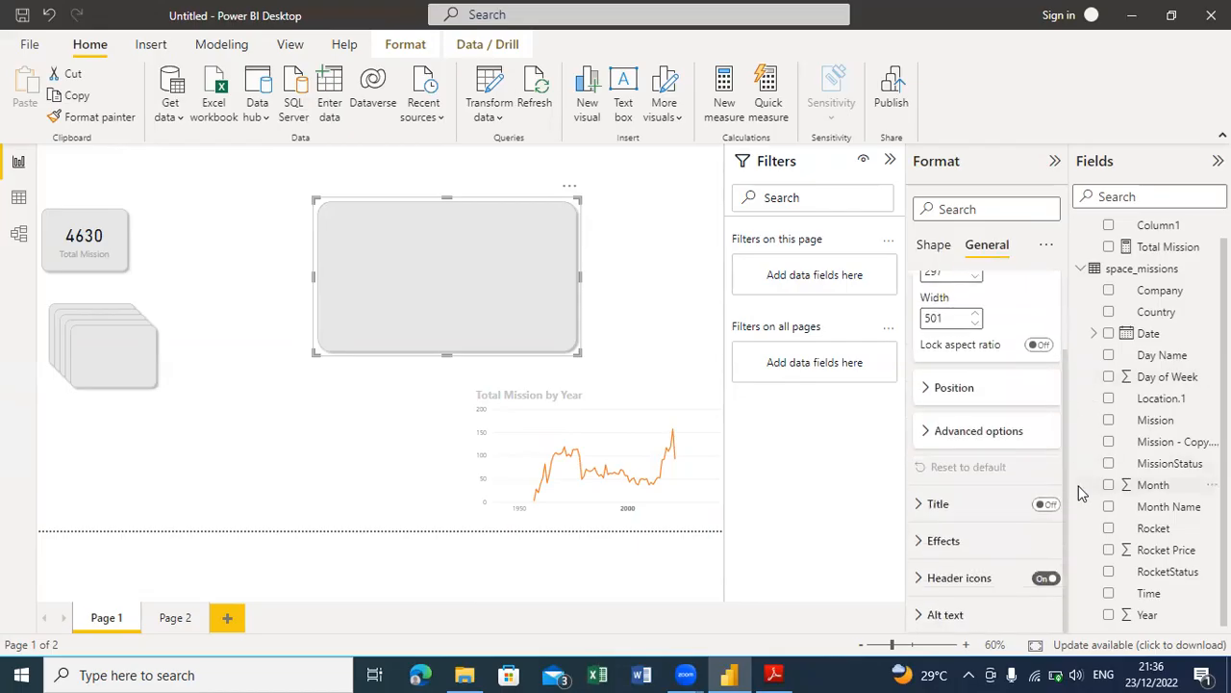
pyautogui.click(919, 544)
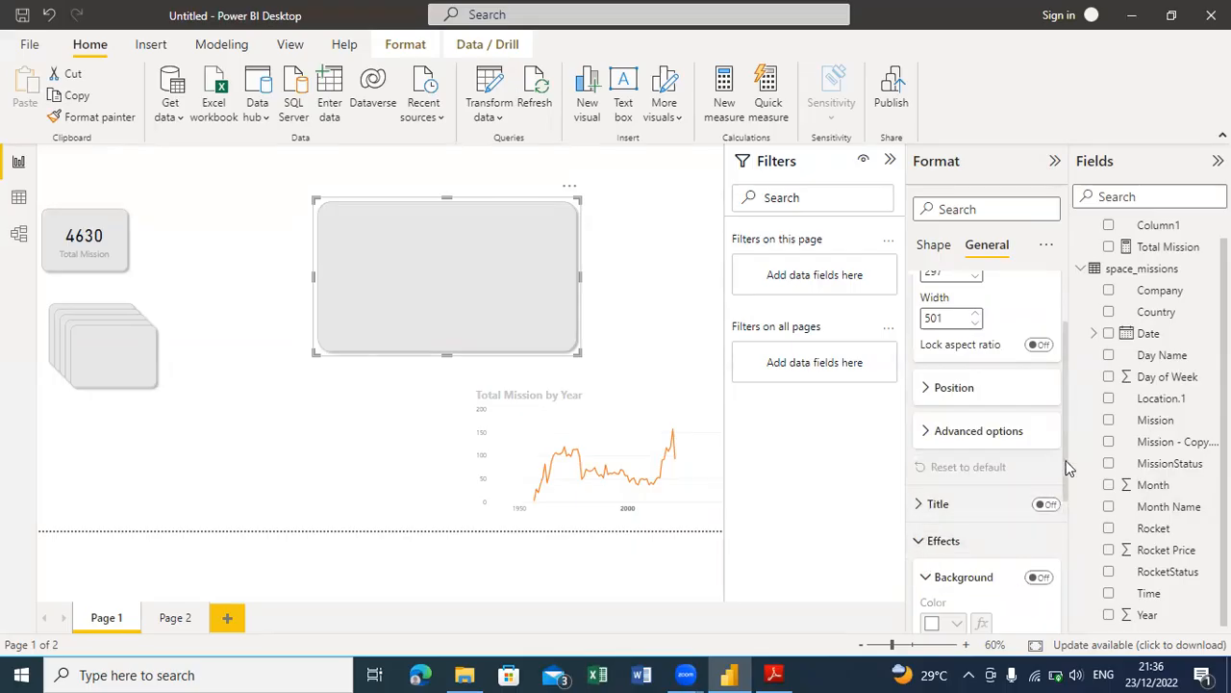
pyautogui.moveTo(1064, 465); pyautogui.dragTo(1072, 543)
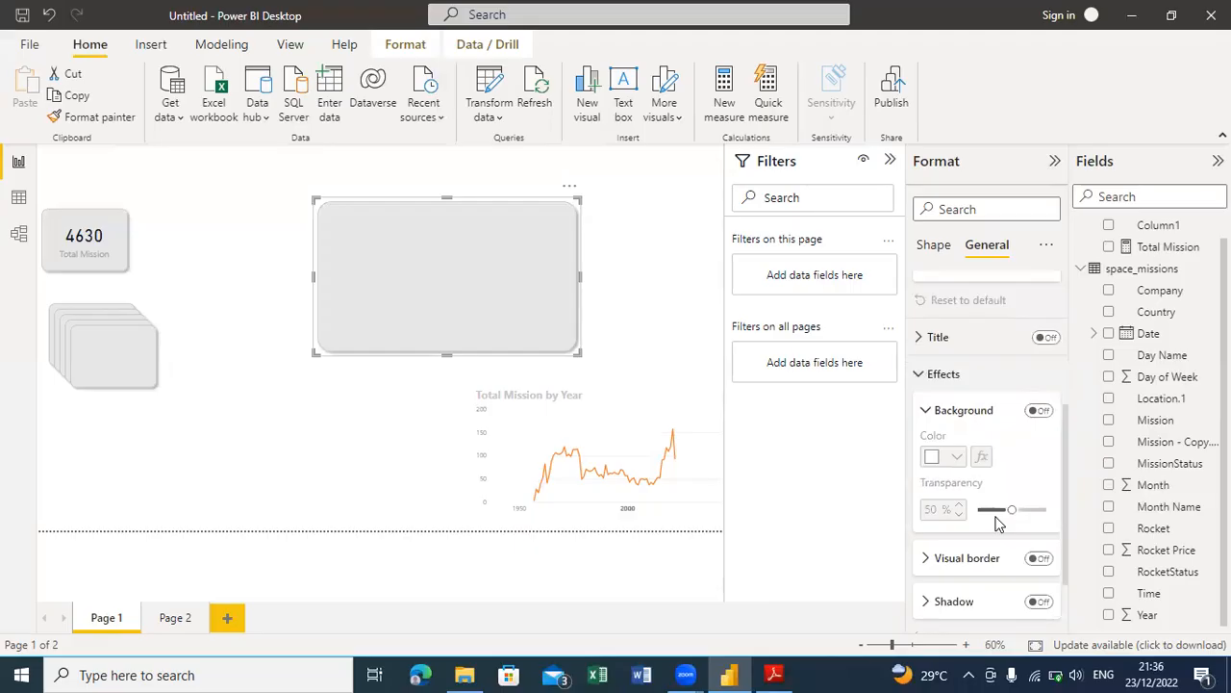
pyautogui.click(1045, 412)
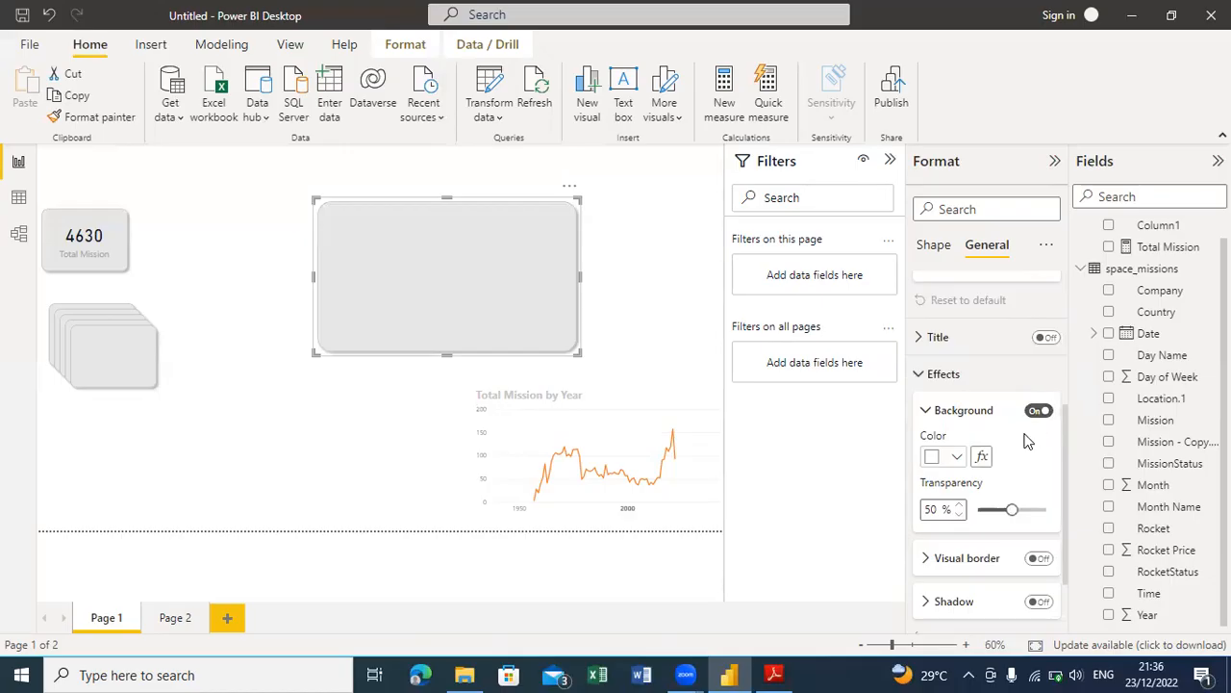
pyautogui.moveTo(1012, 510); pyautogui.dragTo(994, 510)
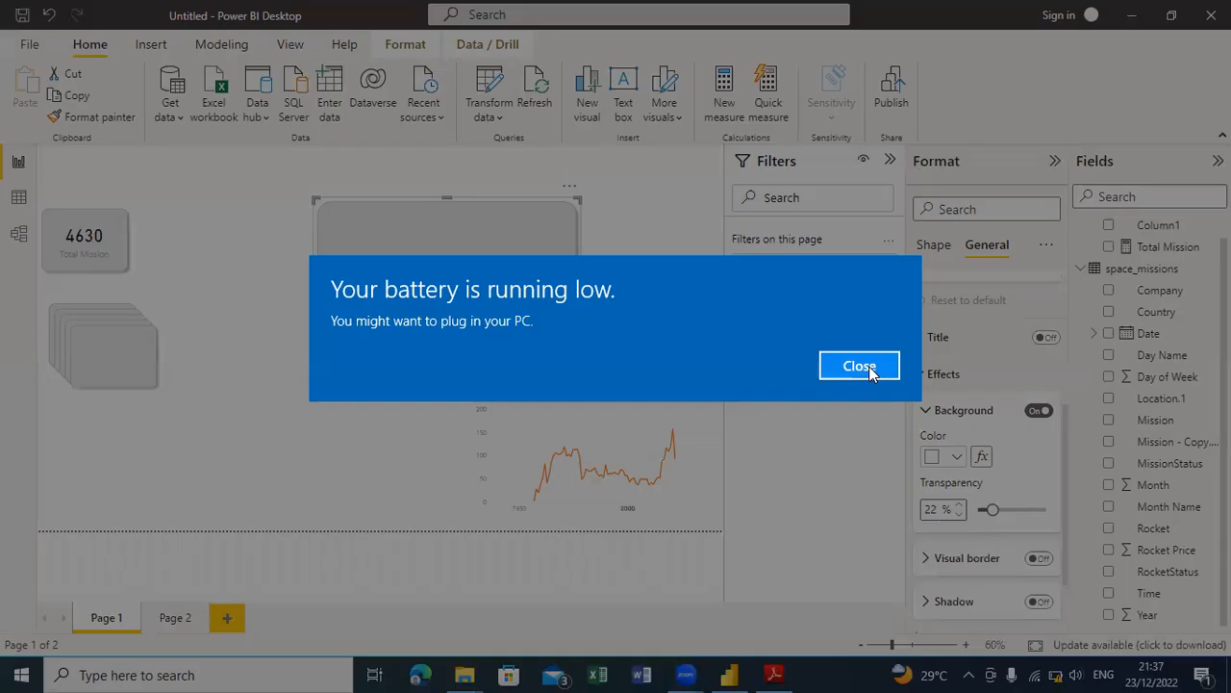
pyautogui.click(859, 366)
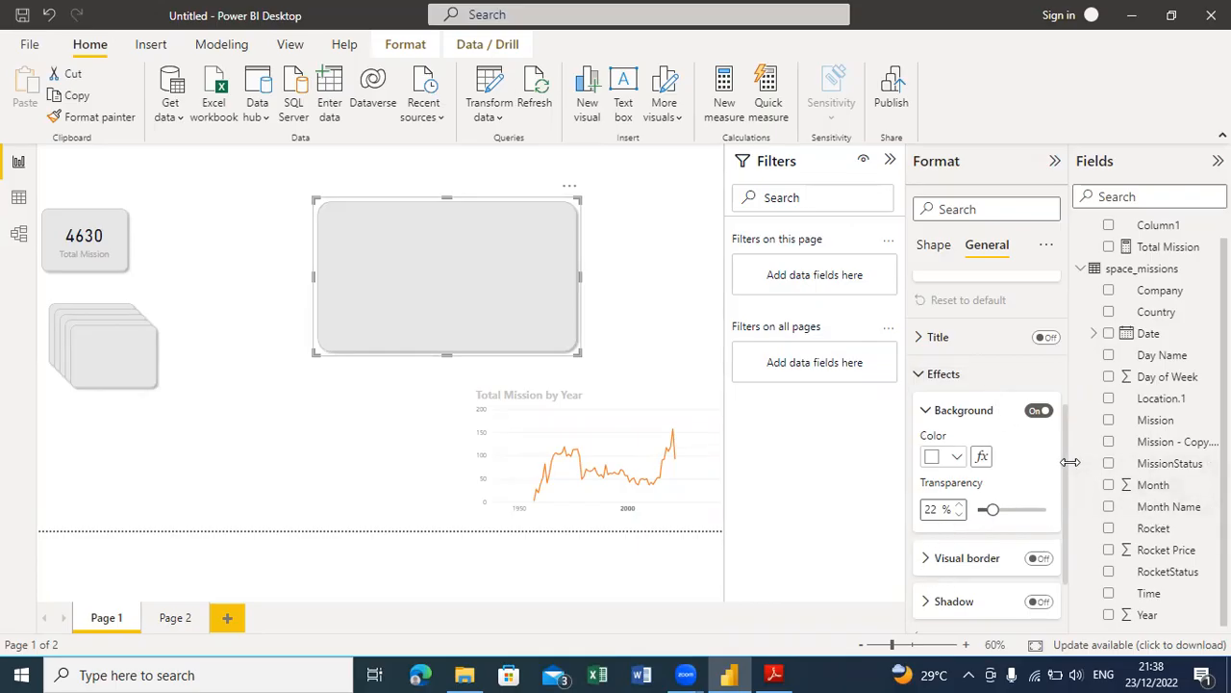
# Step: Set the large rounded rectangle's background effect color to White
pyautogui.scroll(-2, 1066, 478)
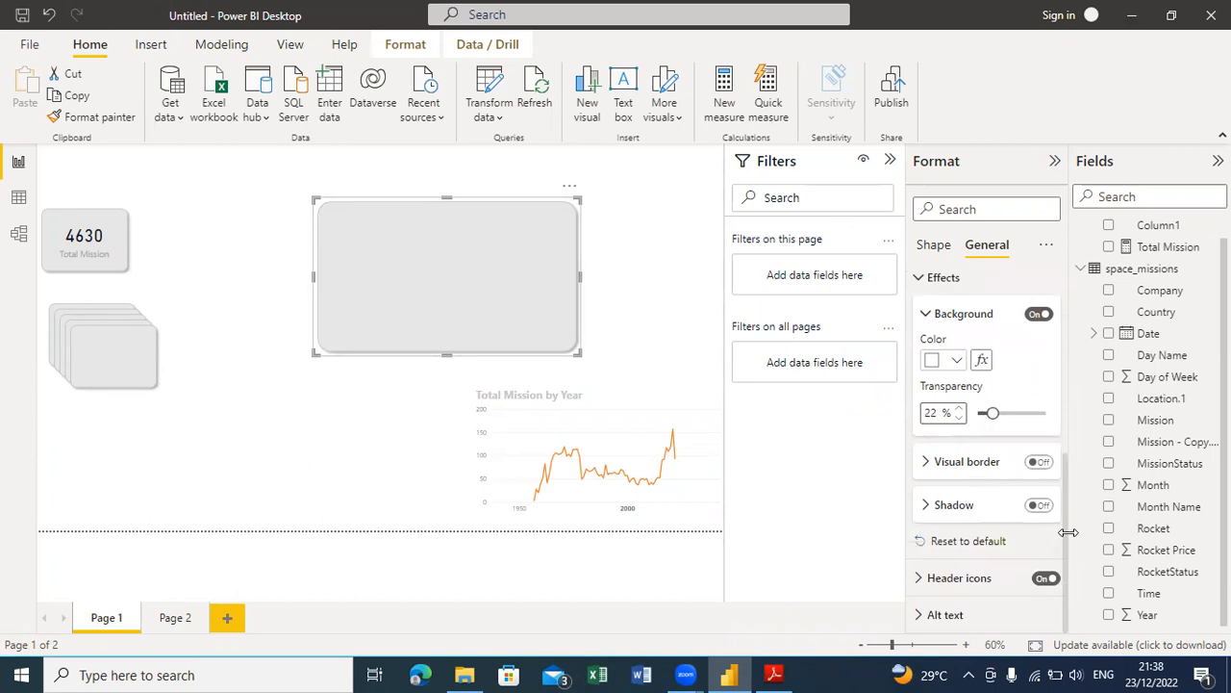
pyautogui.click(958, 364)
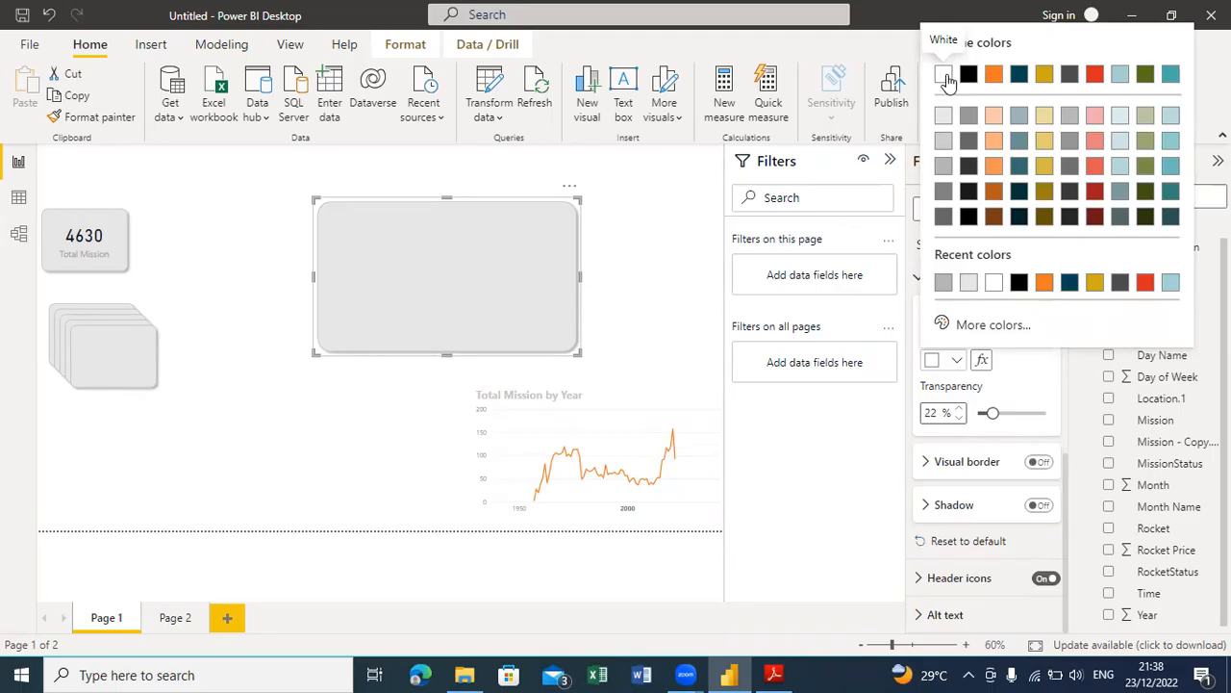
pyautogui.click(946, 76)
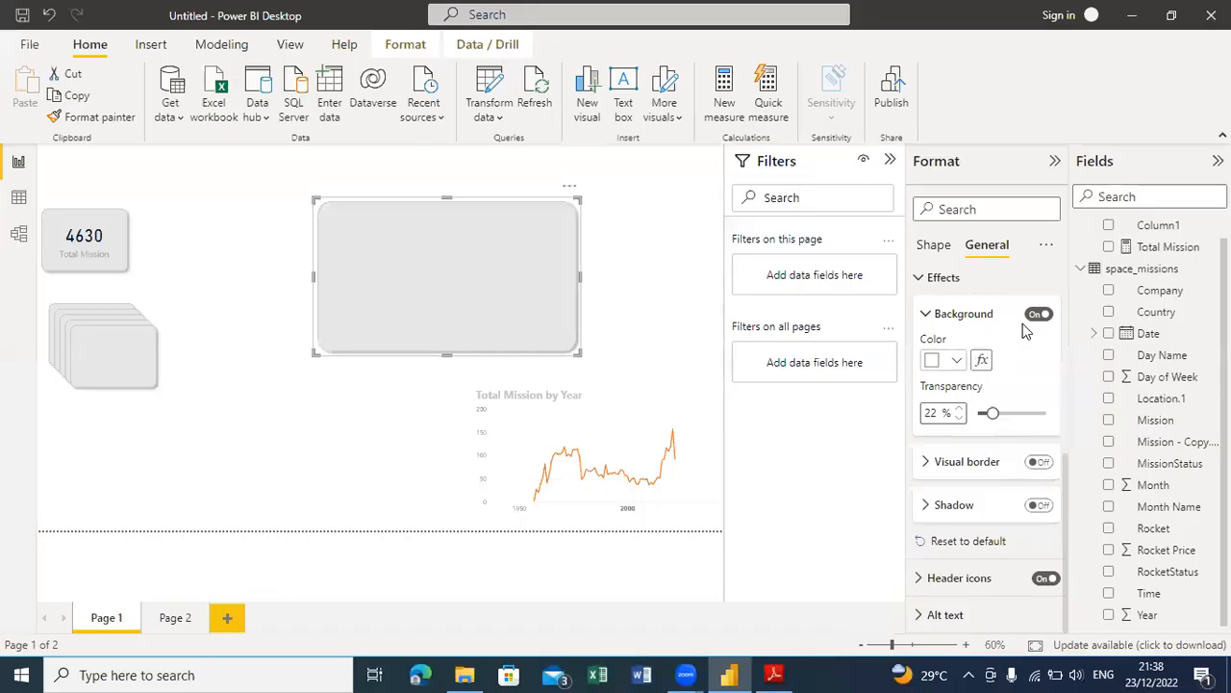
# Step: Apply the light grey recent color to the large rounded rectangle's fill
pyautogui.click(922, 280)
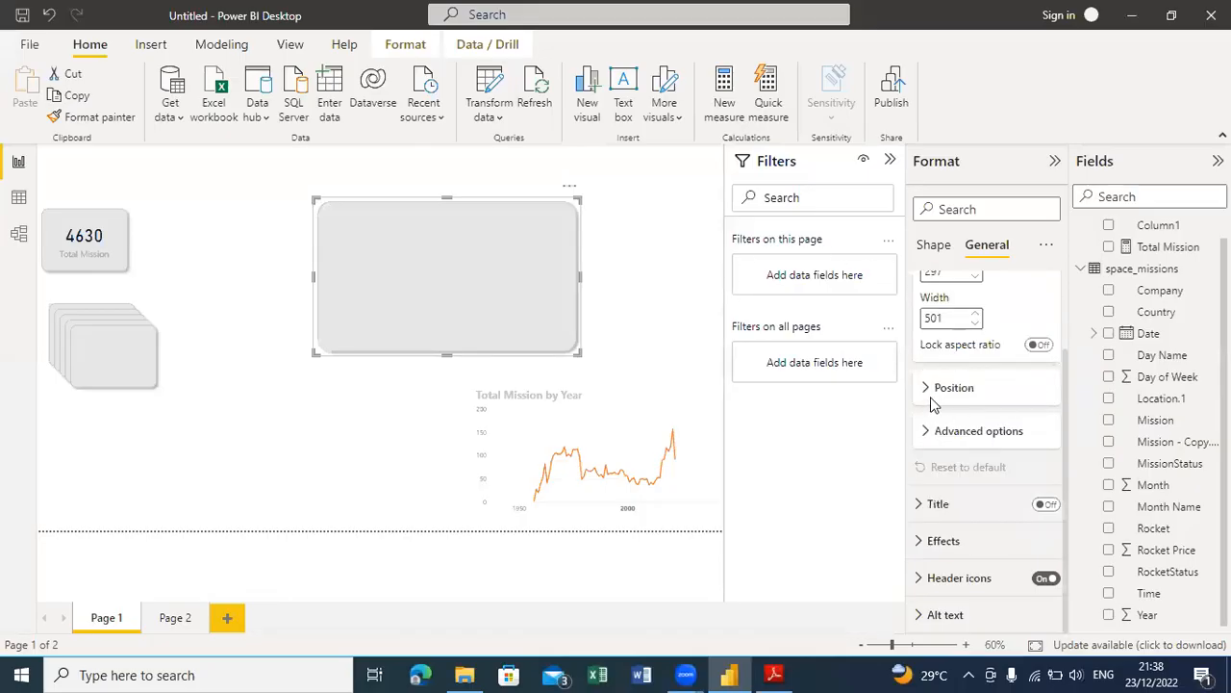
pyautogui.click(924, 244)
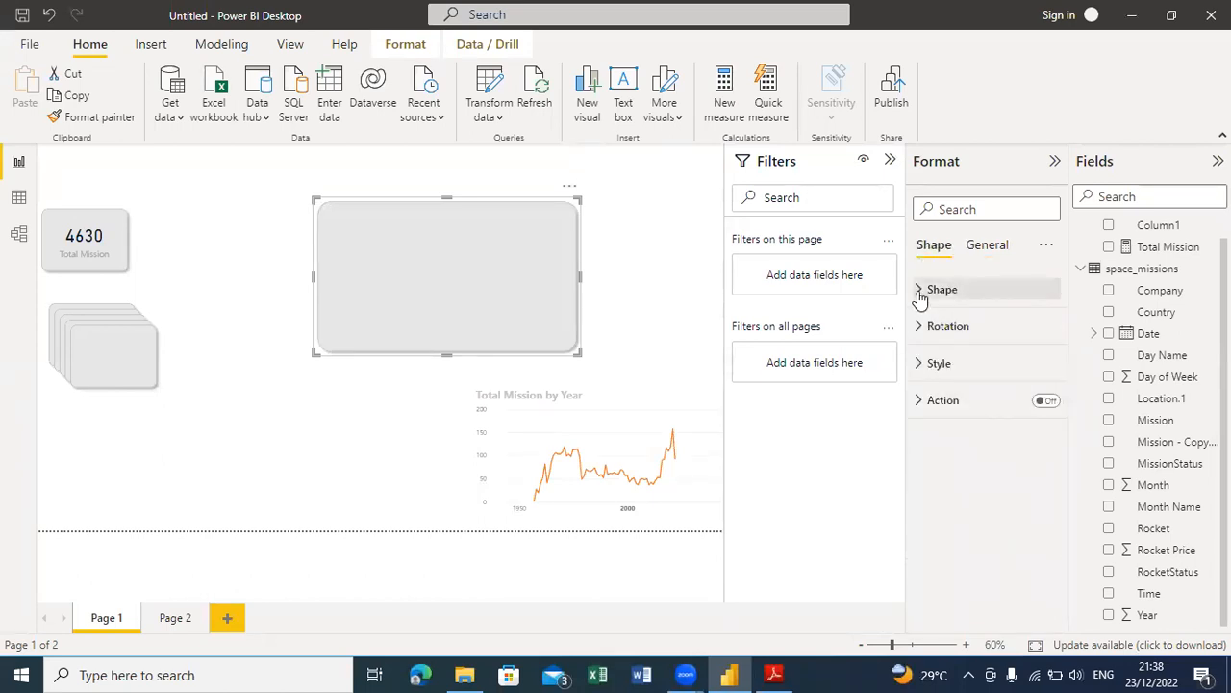
pyautogui.click(922, 294)
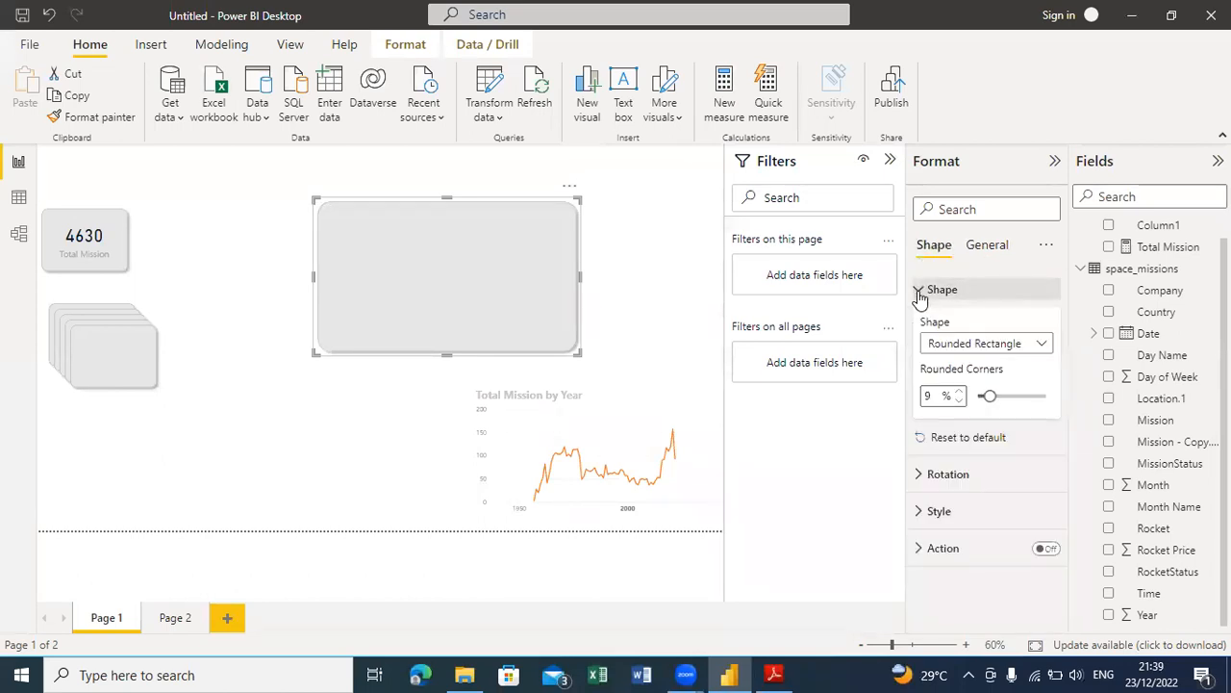
pyautogui.click(923, 514)
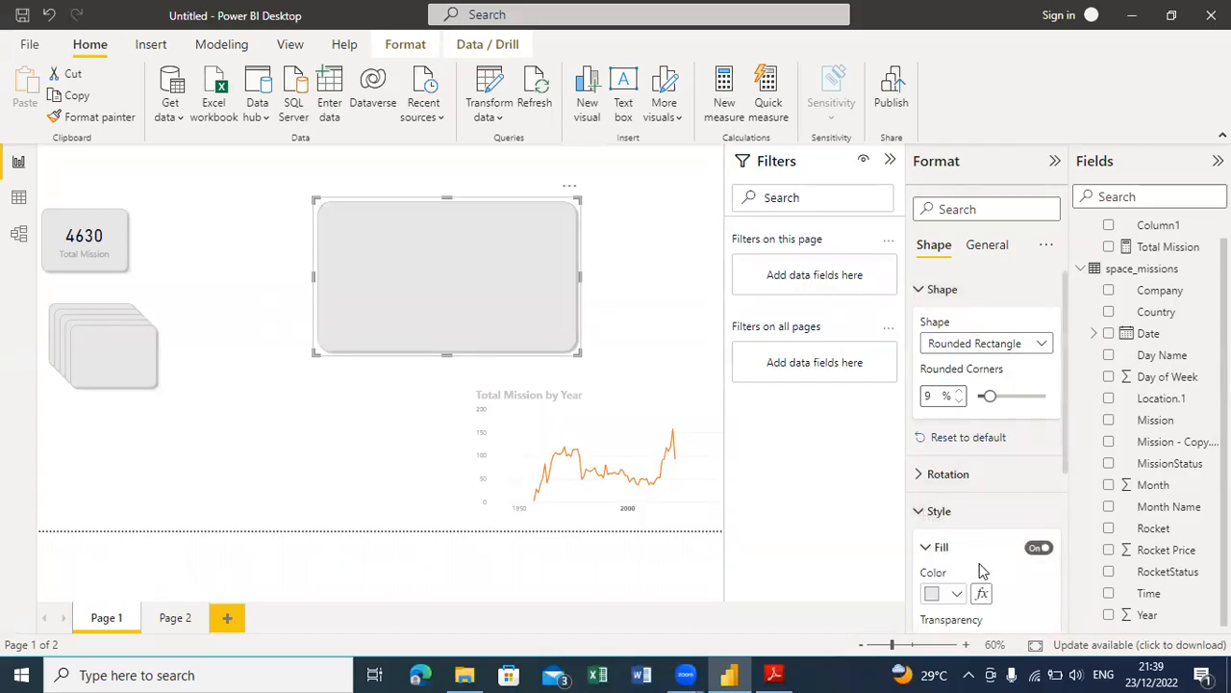
pyautogui.click(958, 593)
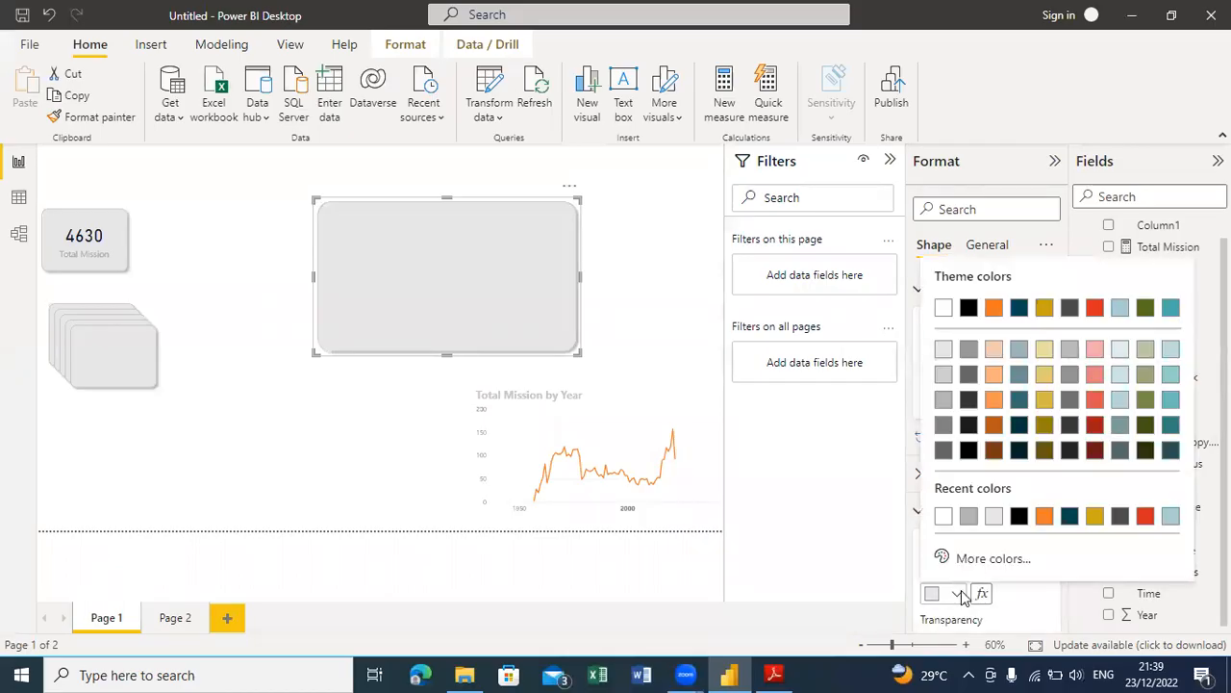
pyautogui.click(996, 519)
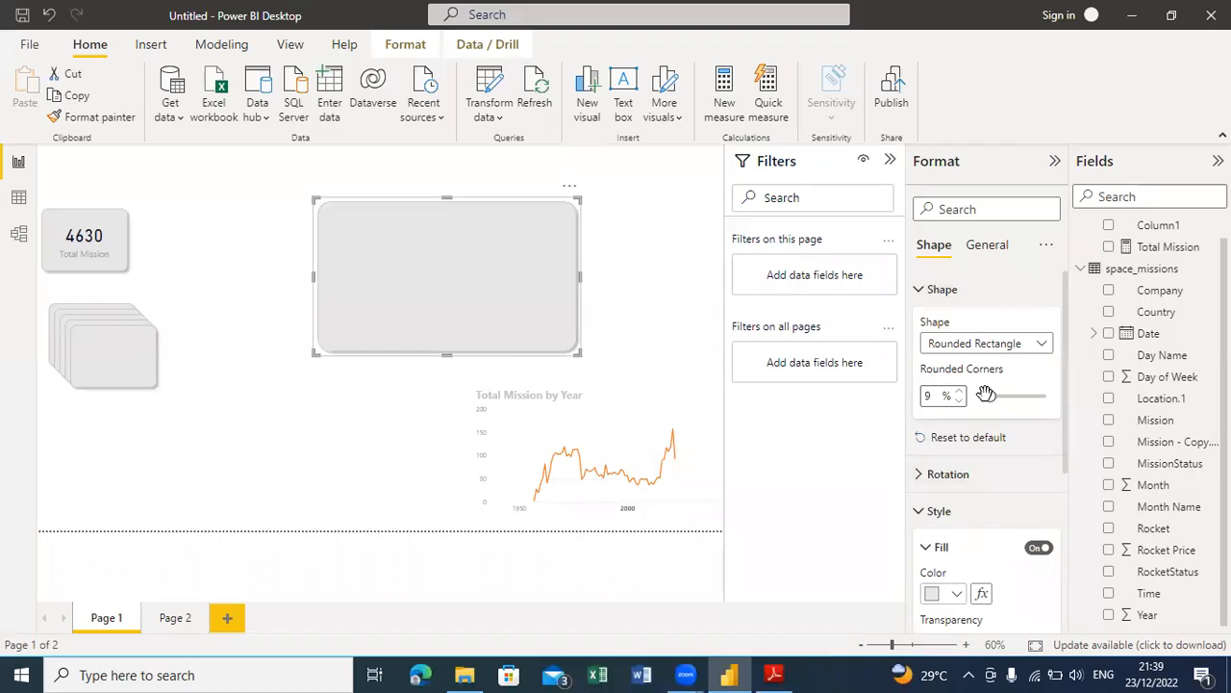
# Step: Try the custom fill color #E7E3E3 on the large rounded rectangle
pyautogui.click(957, 597)
pyautogui.click(994, 562)
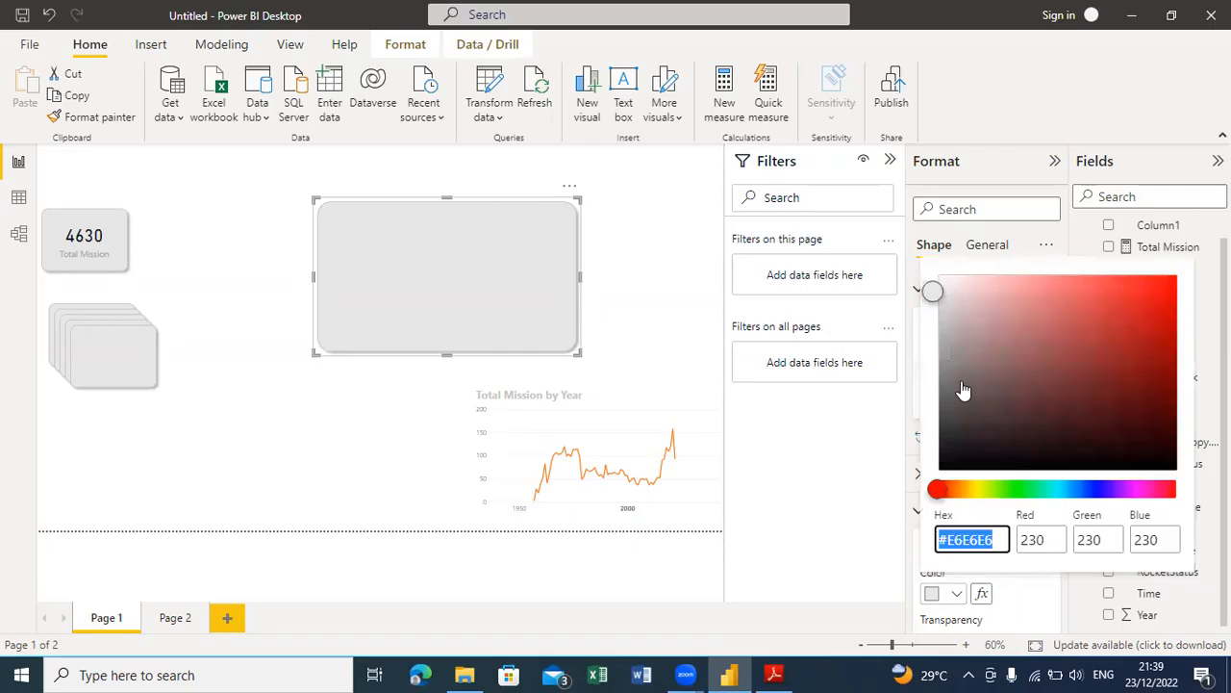
pyautogui.click(942, 294)
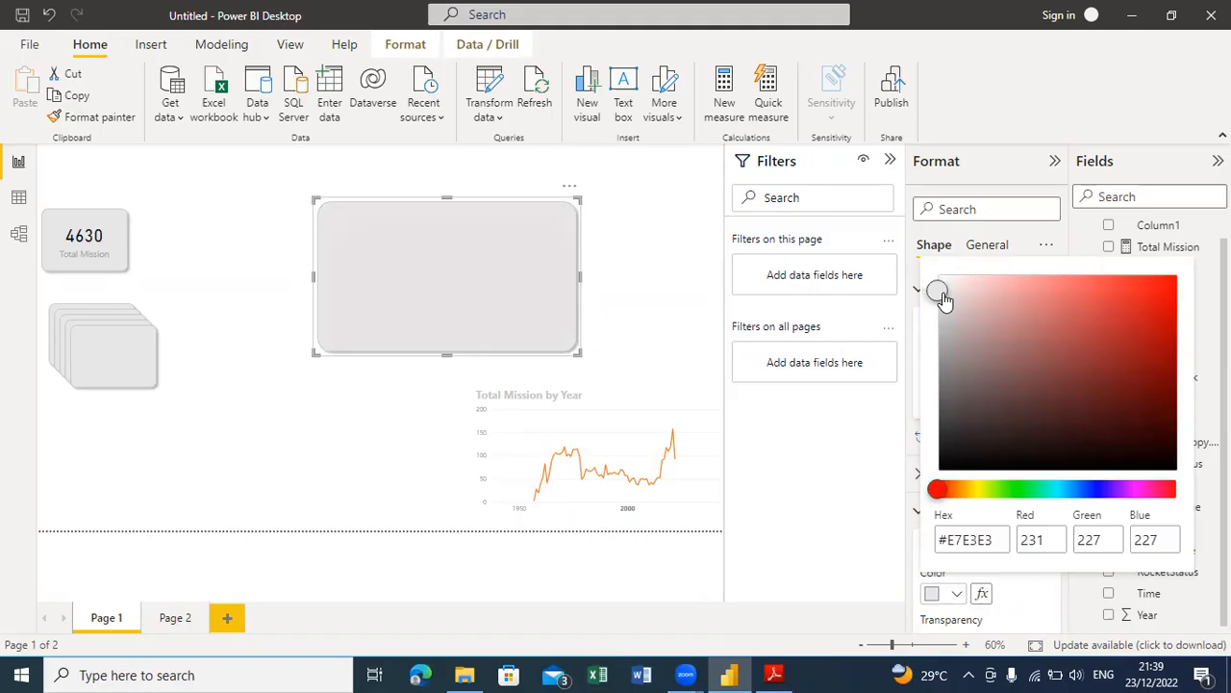
pyautogui.click(955, 596)
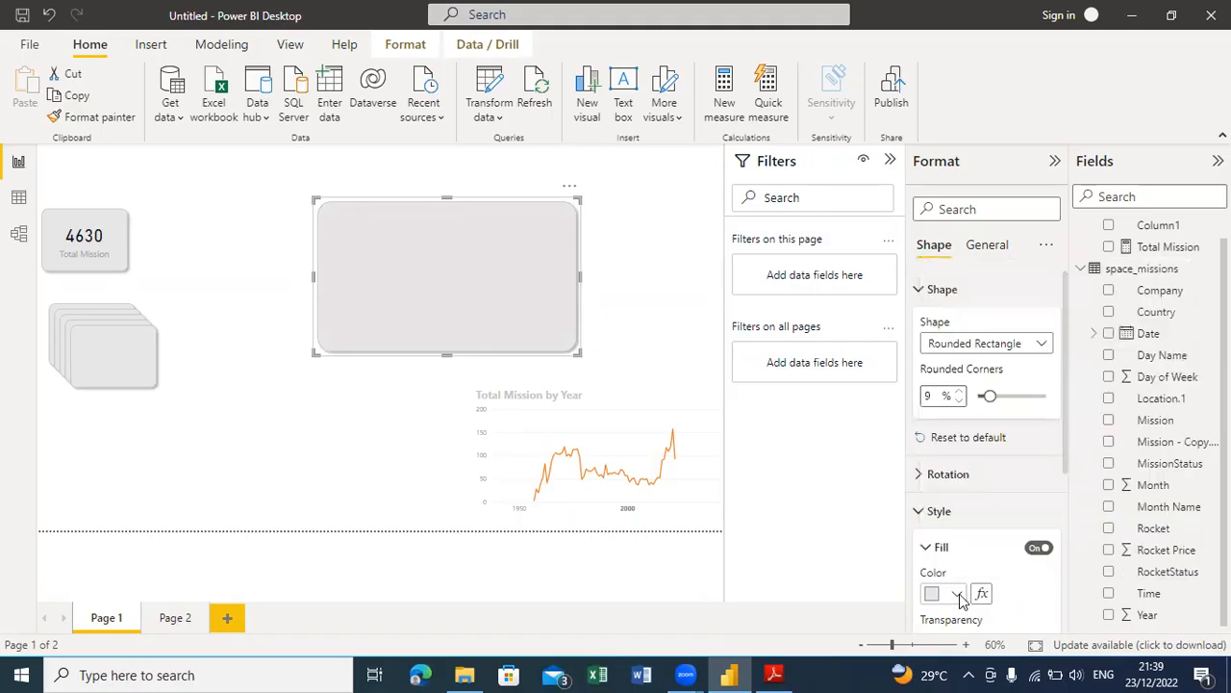
# Step: Set the large rounded rectangle's fill color to White and deselect it
pyautogui.click(959, 596)
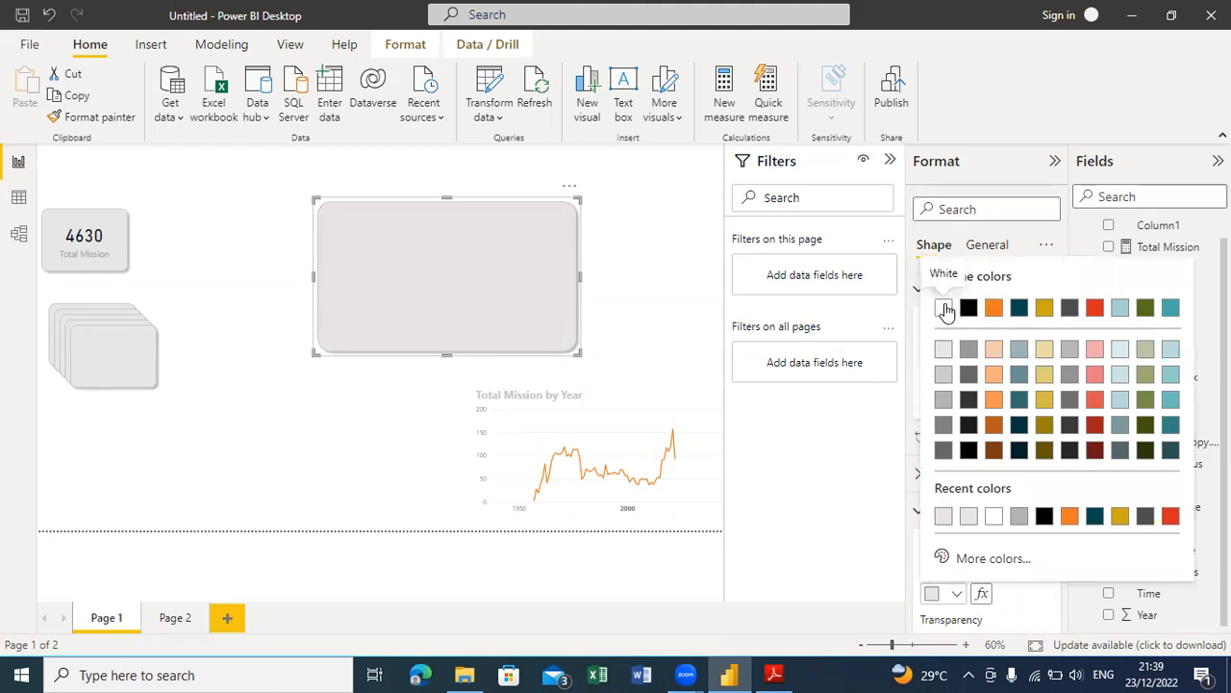
pyautogui.click(944, 308)
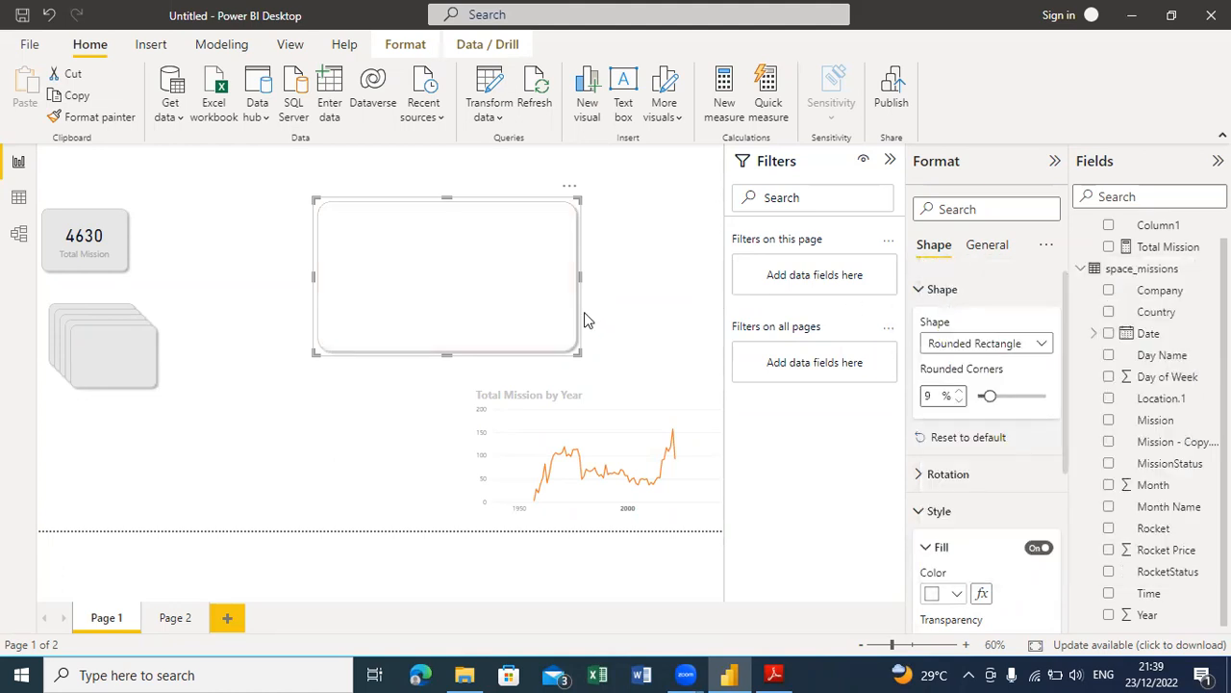
pyautogui.click(601, 370)
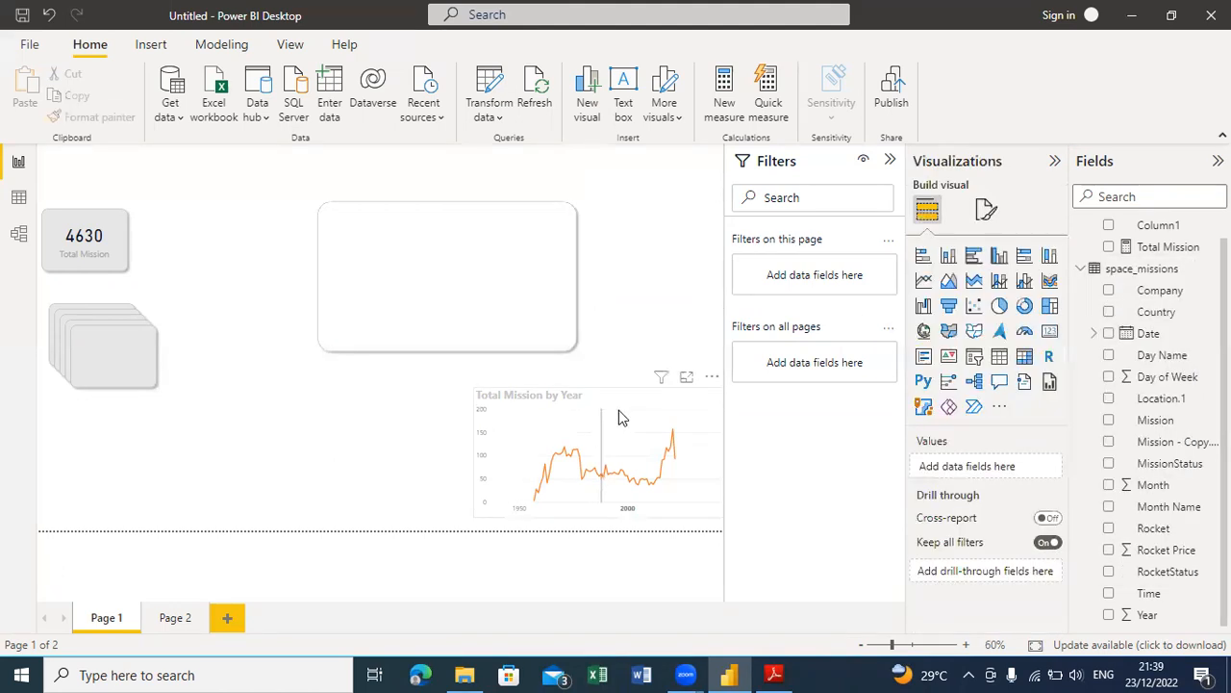
# Step: Move the Total Mission by Year line chart up onto the white rounded rectangle
pyautogui.moveTo(703, 382); pyautogui.dragTo(557, 199)
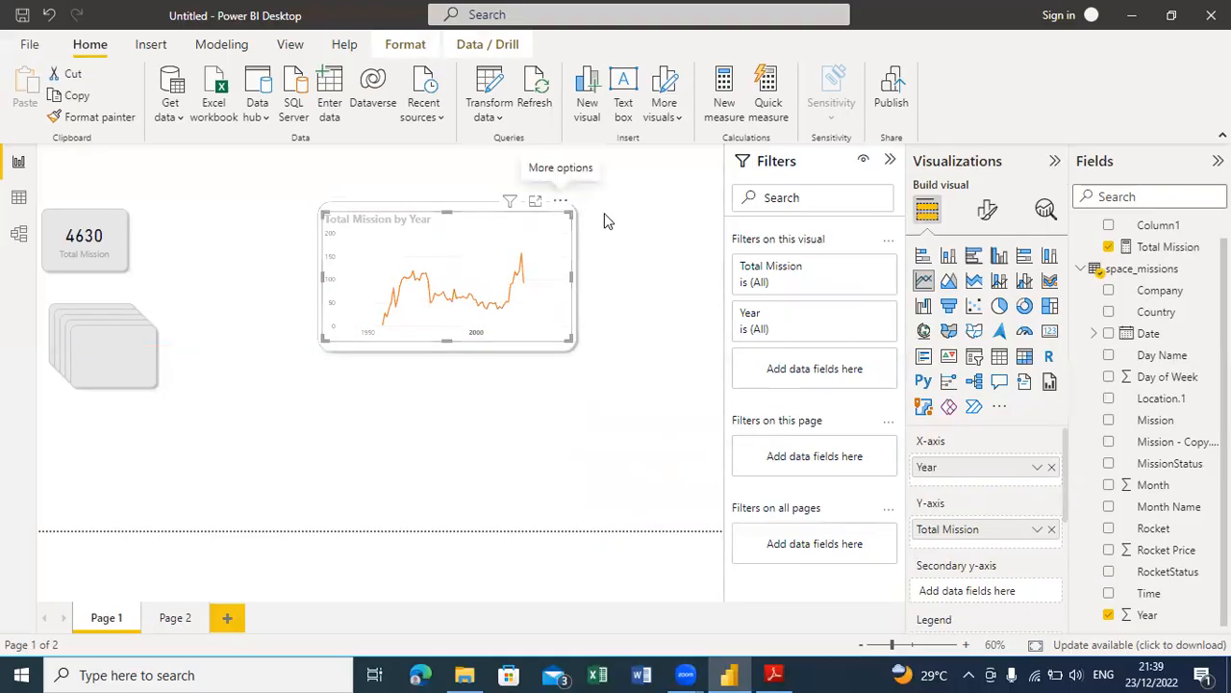
pyautogui.click(604, 213)
# Step: Move the white rounded rectangle to the page's lower-right corner and place the Total Mission by Year line chart over it
pyautogui.click(556, 213)
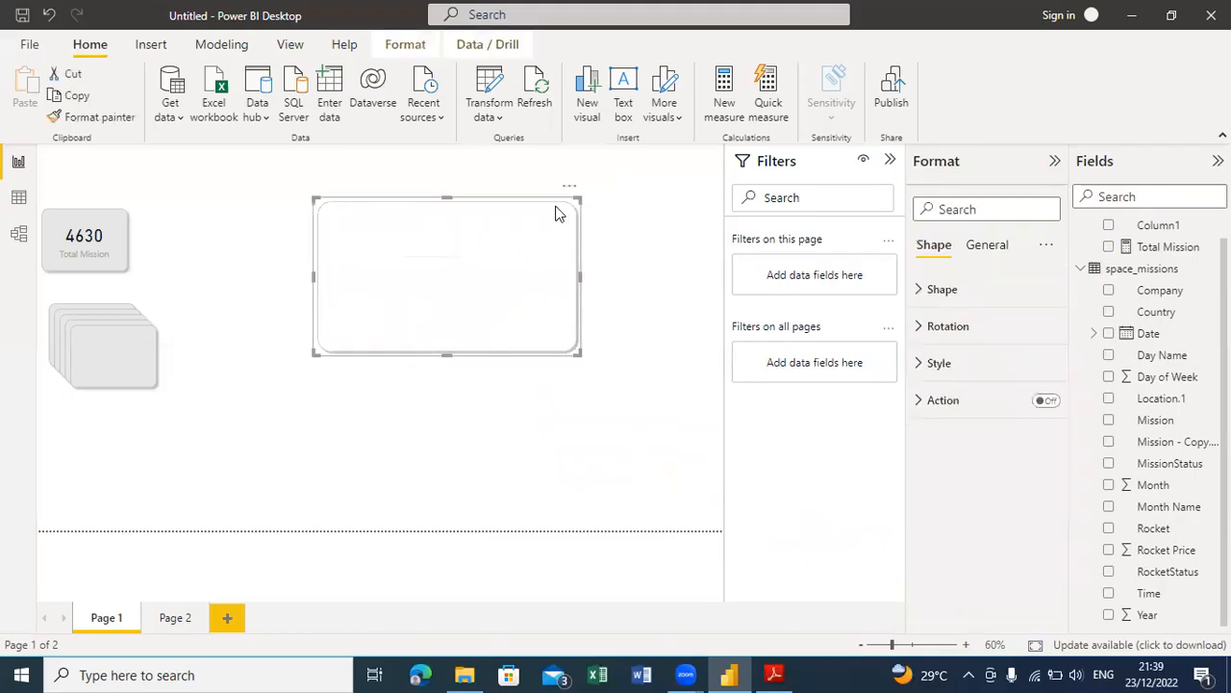
pyautogui.moveTo(528, 234); pyautogui.dragTo(702, 386)
pyautogui.click(606, 279)
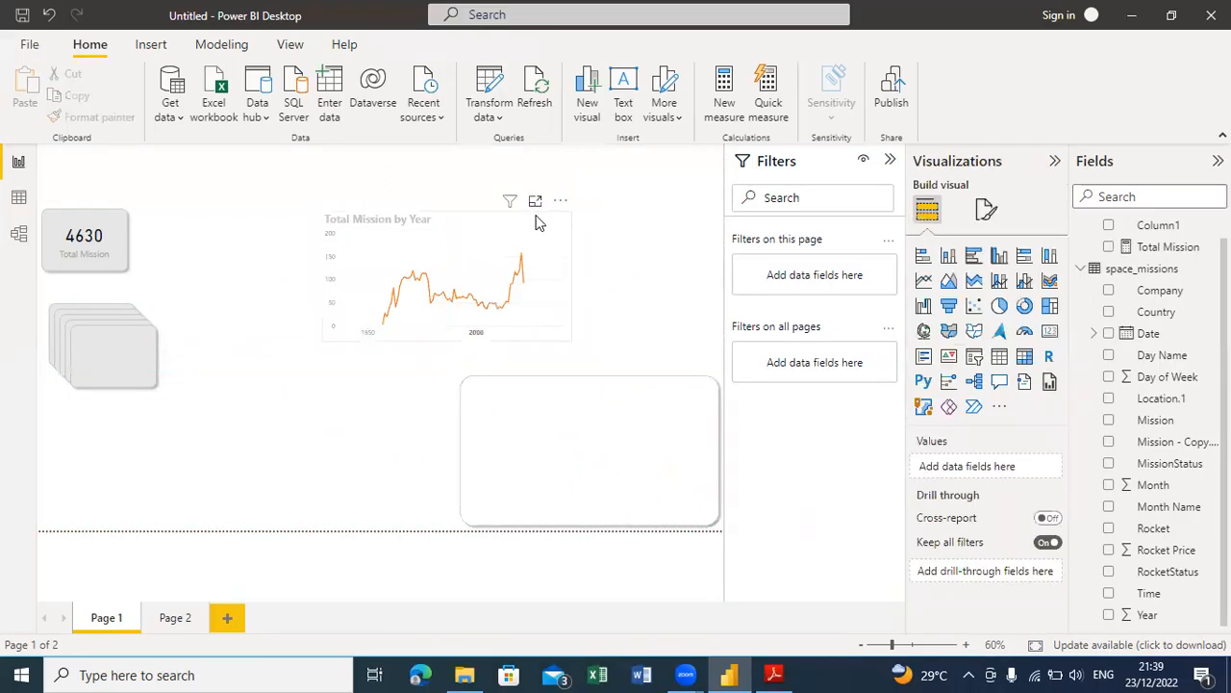
pyautogui.moveTo(561, 209); pyautogui.dragTo(709, 379)
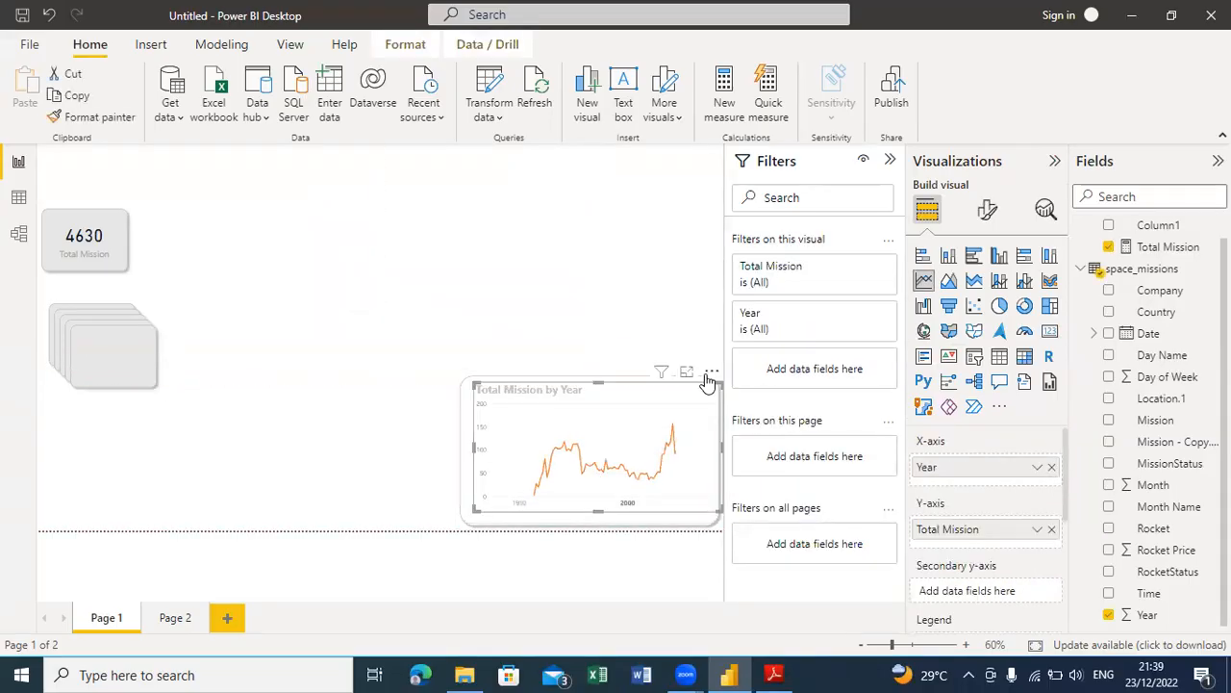
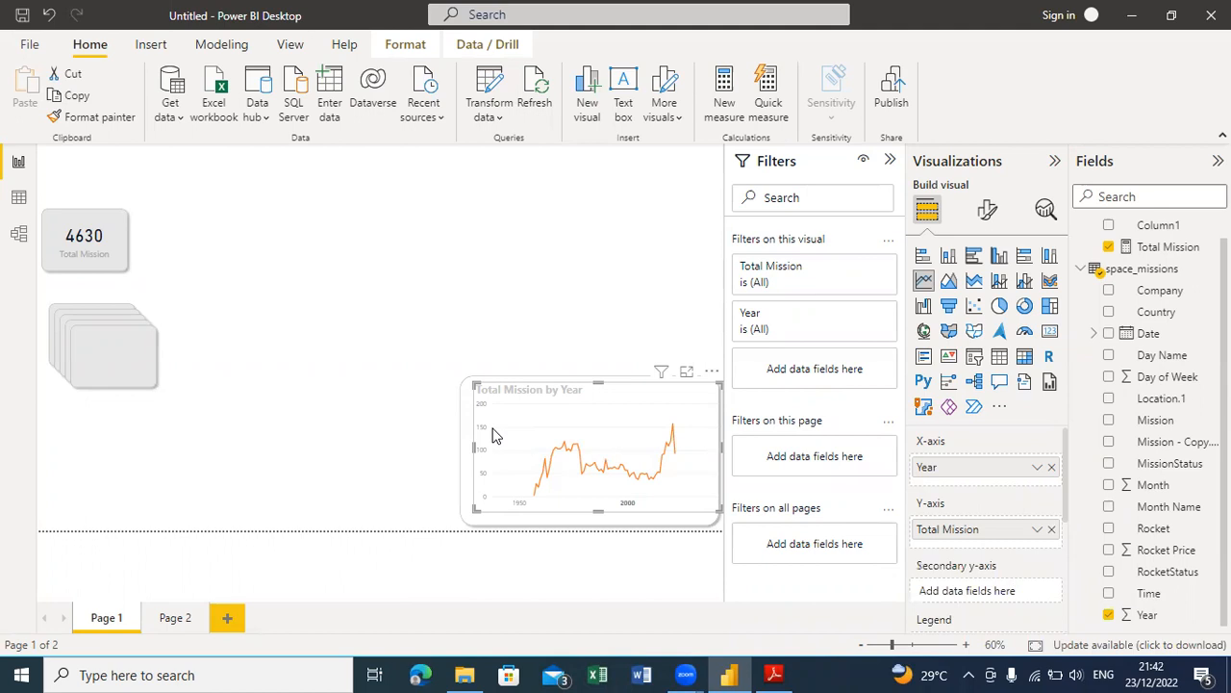
pyautogui.click(637, 333)
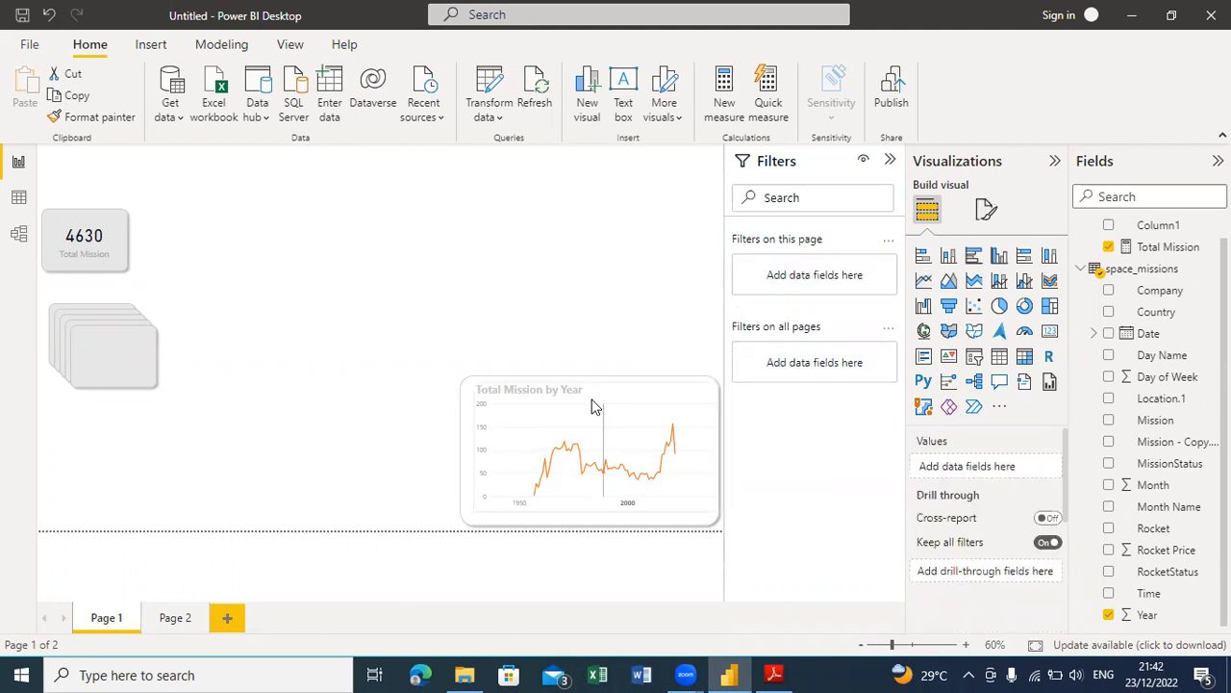
pyautogui.click(605, 397)
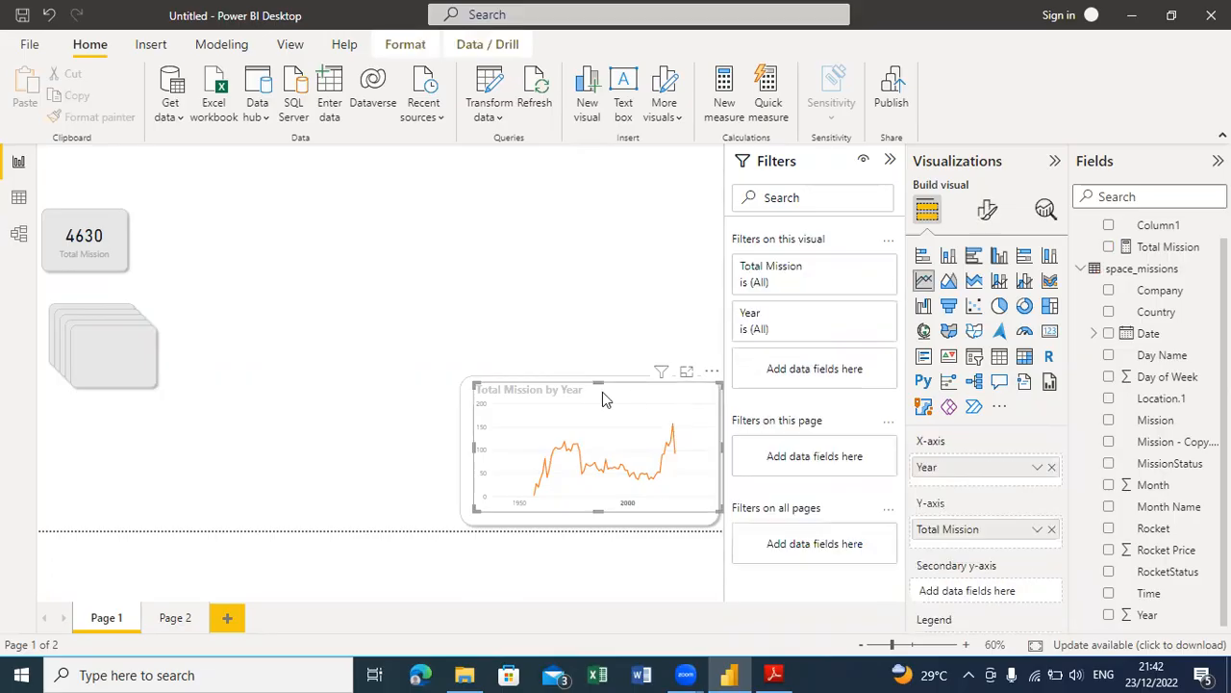
pyautogui.click(524, 304)
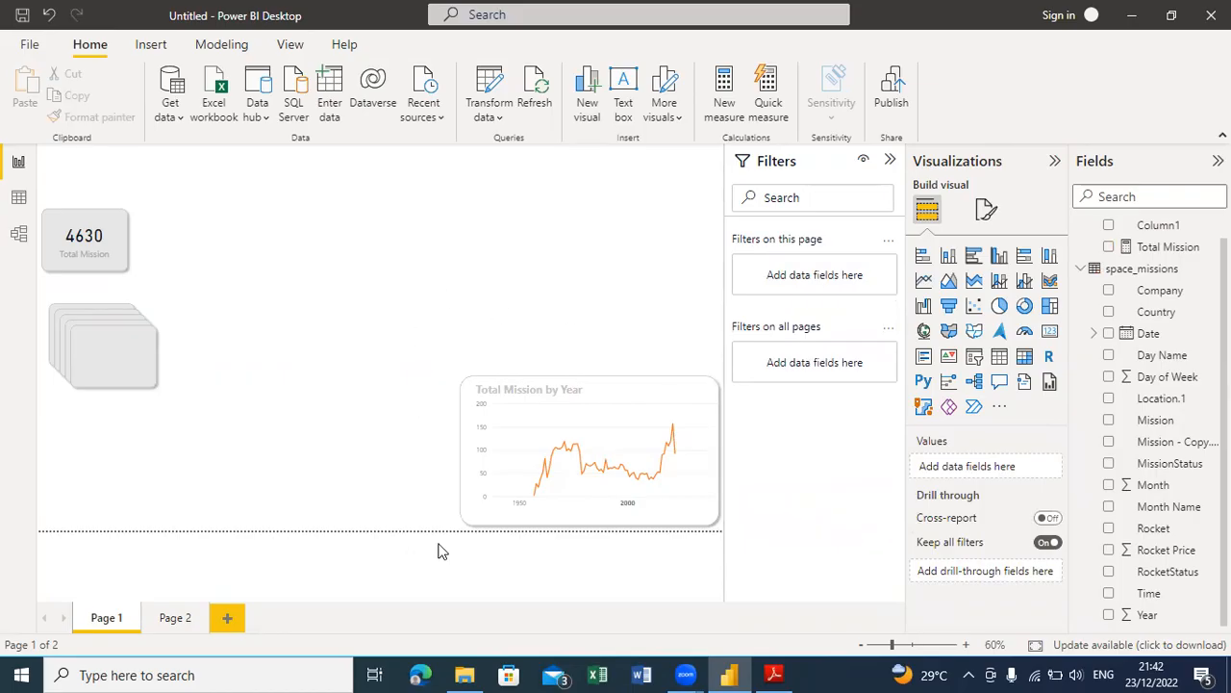
pyautogui.click(617, 391)
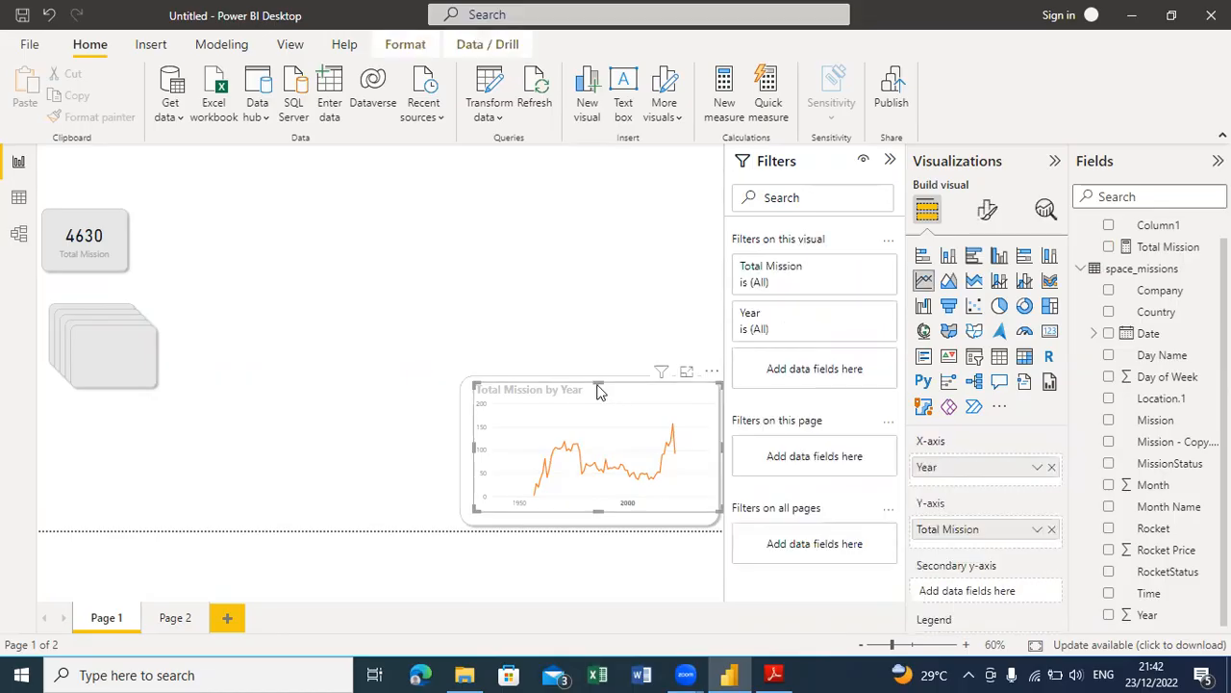
pyautogui.click(499, 345)
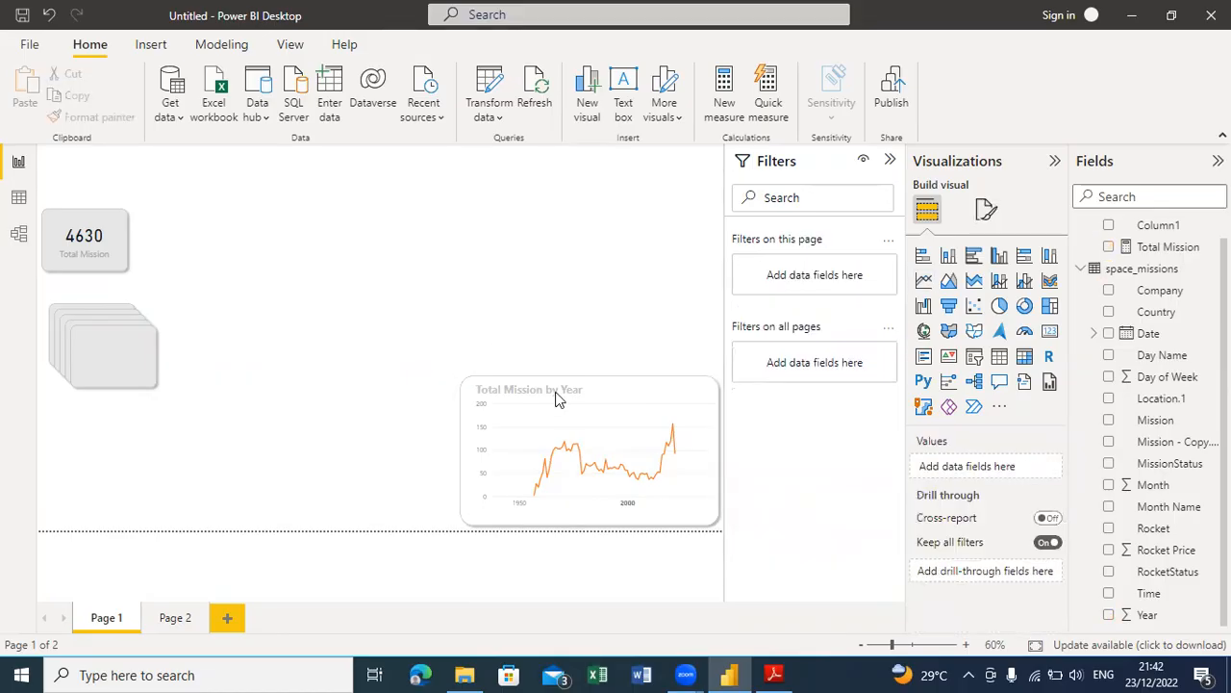
# Step: Send the white rounded rectangle behind the line chart to the back and deselect it
pyautogui.click(463, 424)
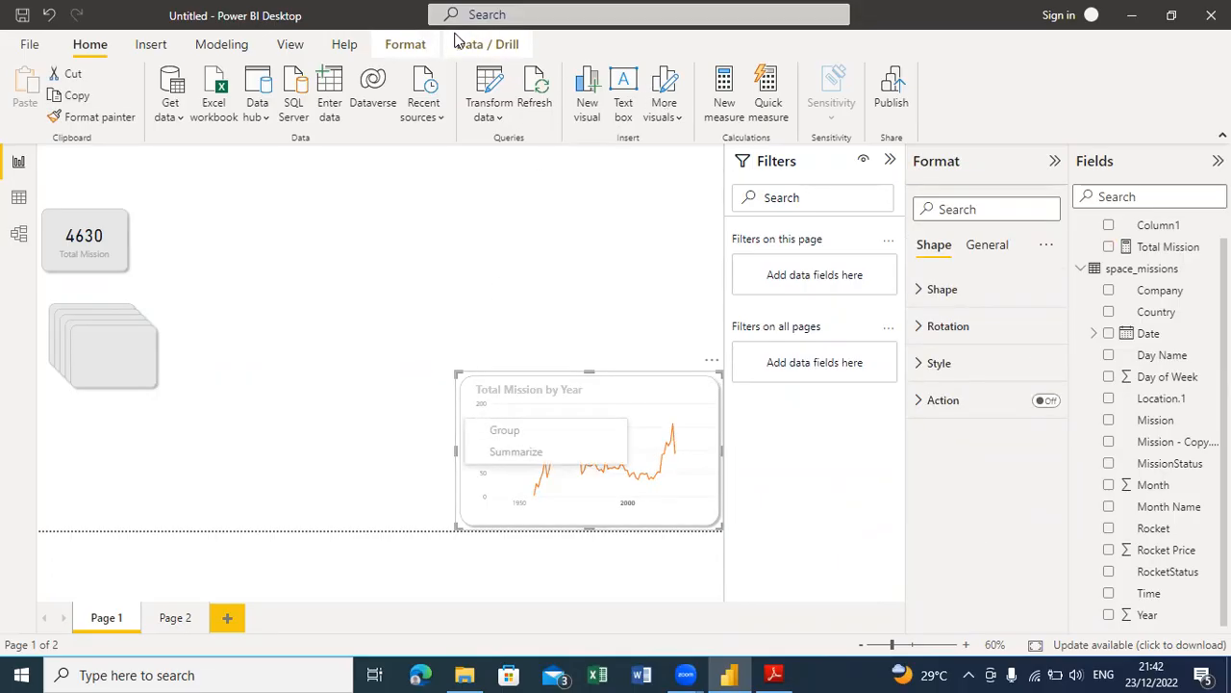
pyautogui.click(410, 48)
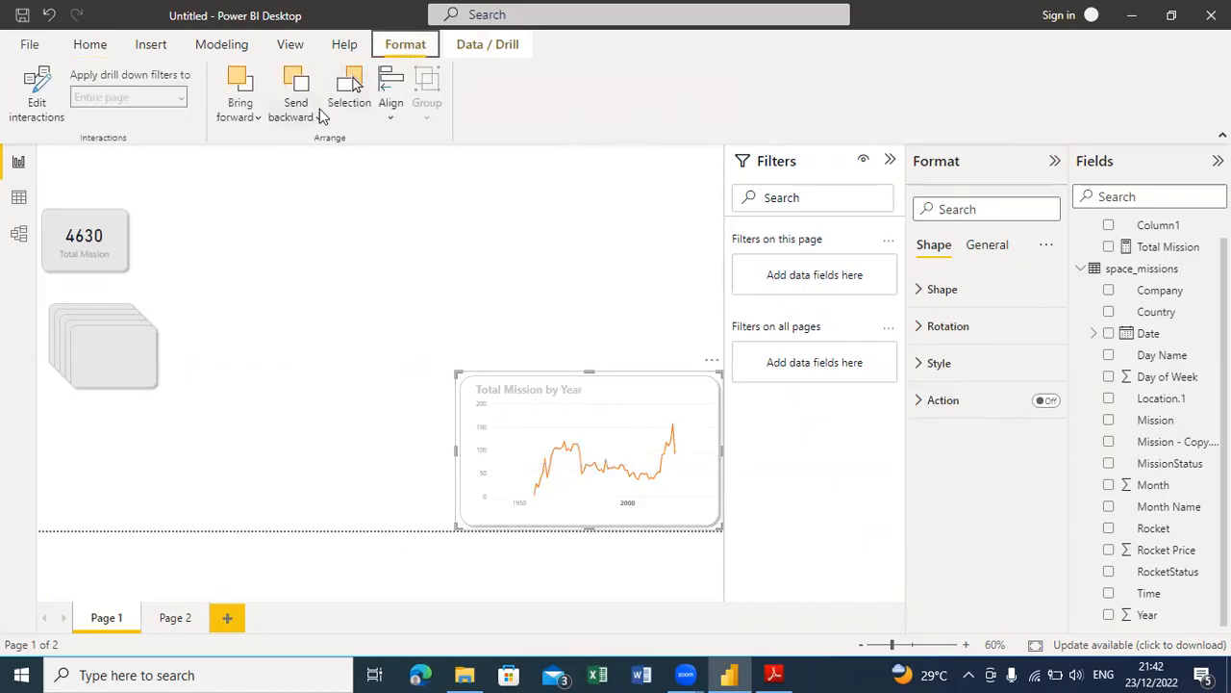
pyautogui.click(318, 116)
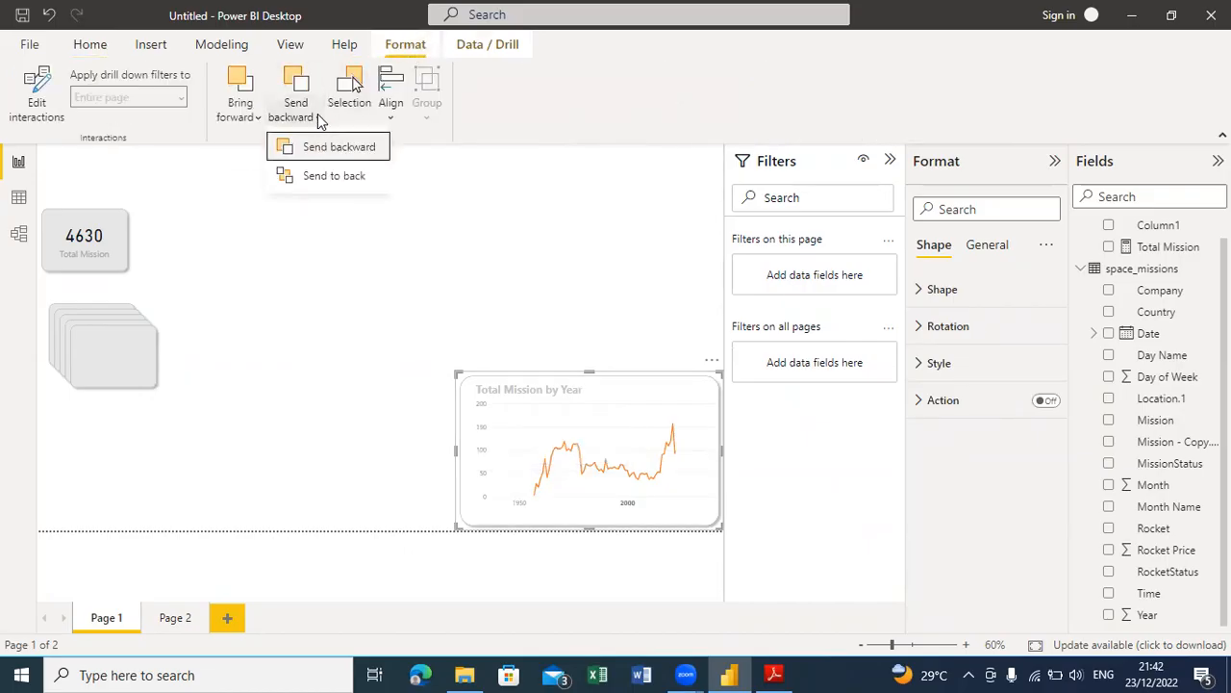
pyautogui.click(336, 177)
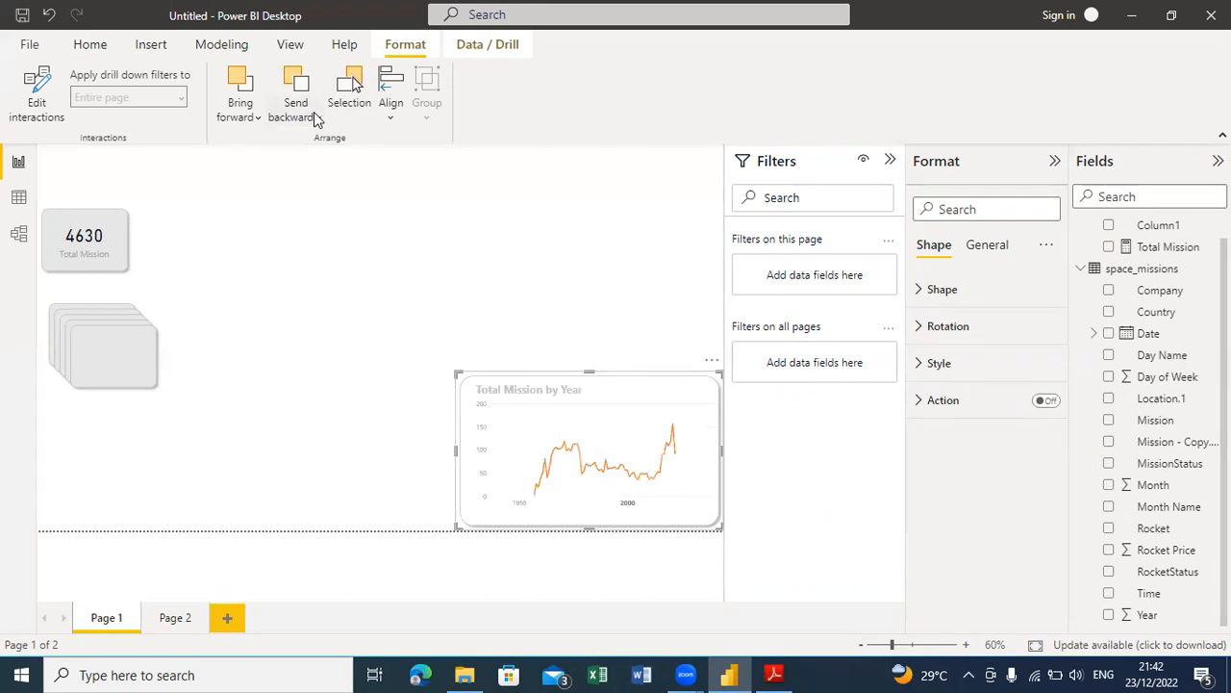
pyautogui.click(308, 238)
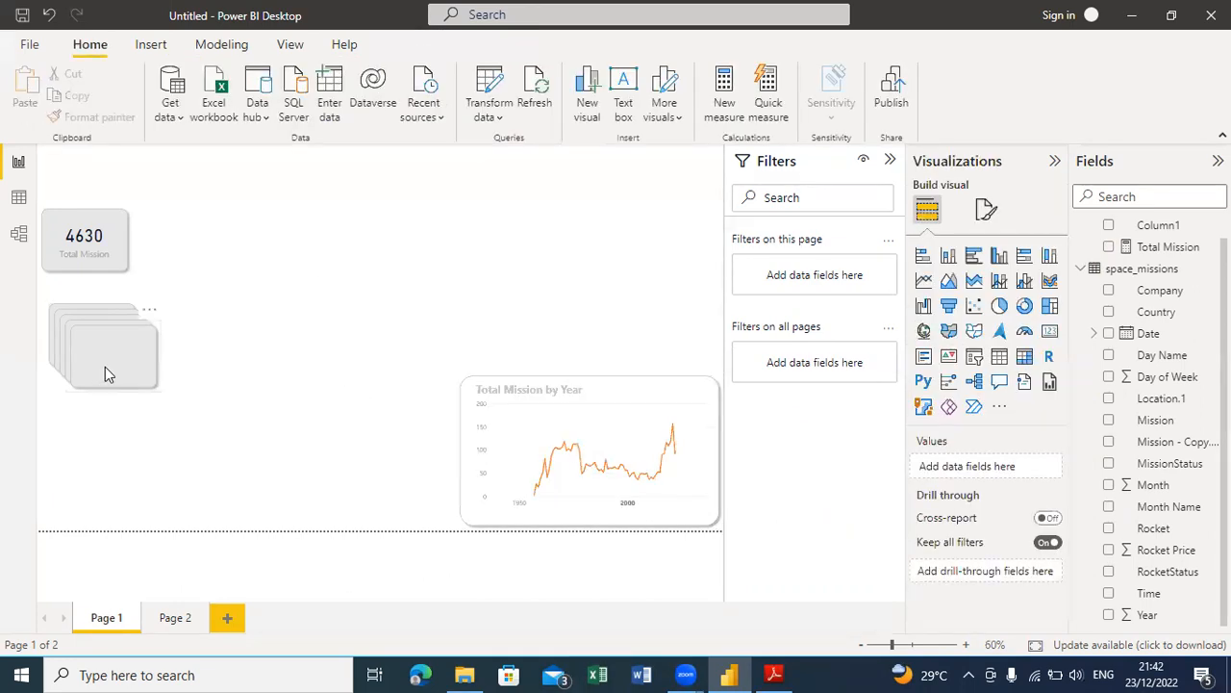
# Step: Rearrange the stacked small rounded rectangles, lining one up with the Total Mission card's left edge with a gap beneath the card
pyautogui.moveTo(109, 371)
pyautogui.mouseDown()
pyautogui.moveTo(357, 432)
pyautogui.moveTo(330, 429)
pyautogui.moveTo(159, 312)
pyautogui.moveTo(96, 347)
pyautogui.moveTo(116, 355)
pyautogui.mouseUp()
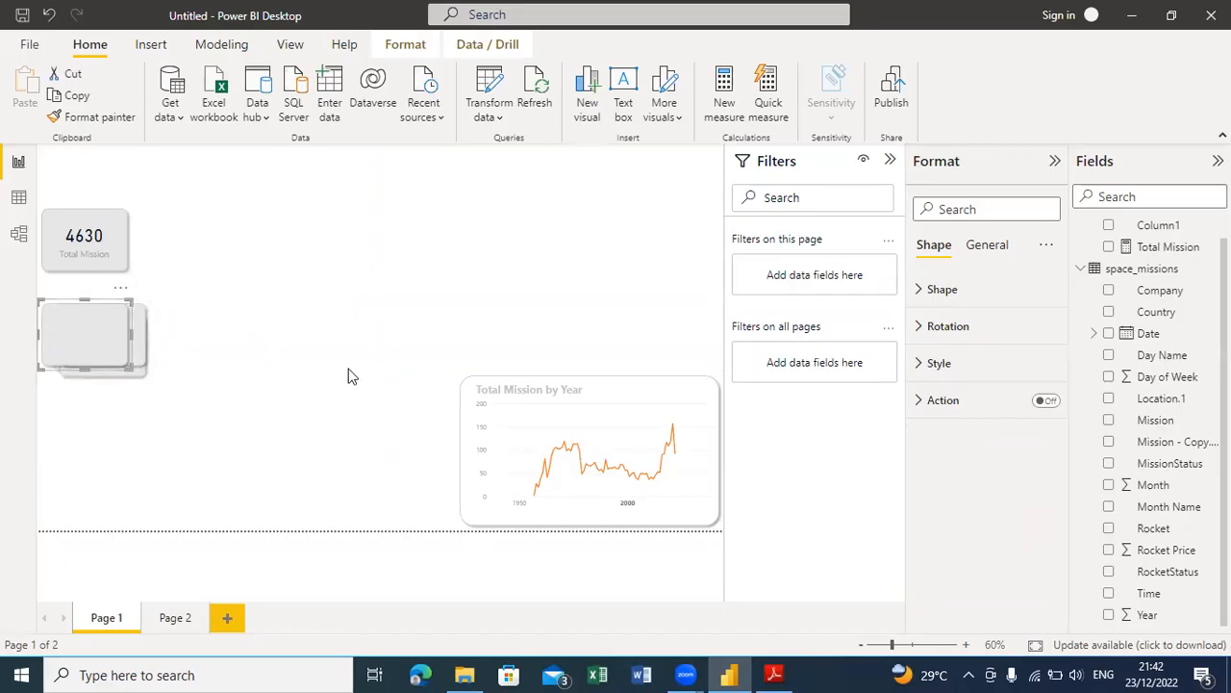
pyautogui.click(499, 294)
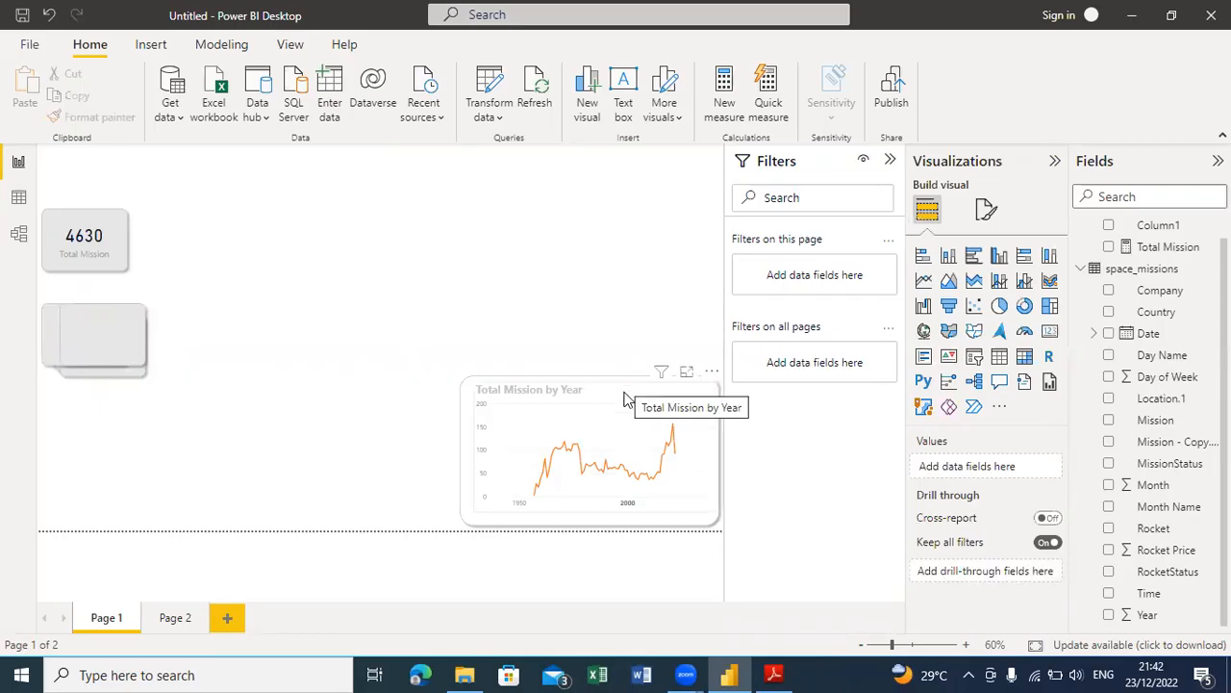
# Step: Examine the Total Mission by Year line chart in focus mode and return to the report page
pyautogui.click(687, 374)
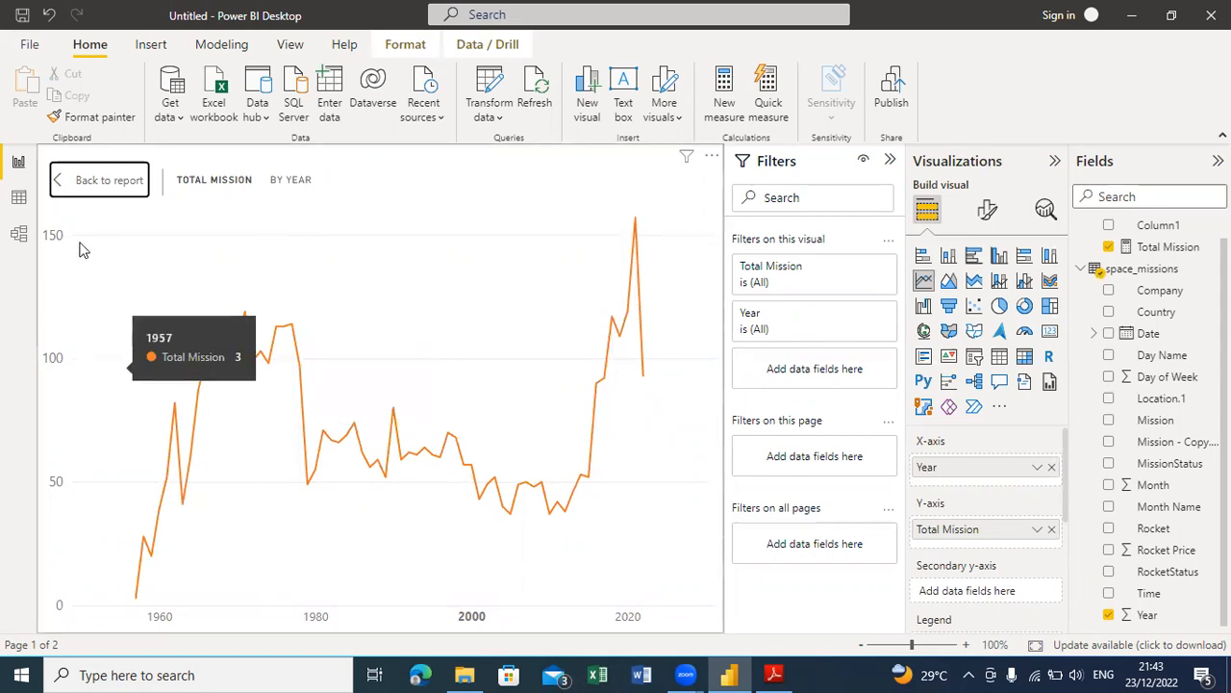
pyautogui.click(100, 180)
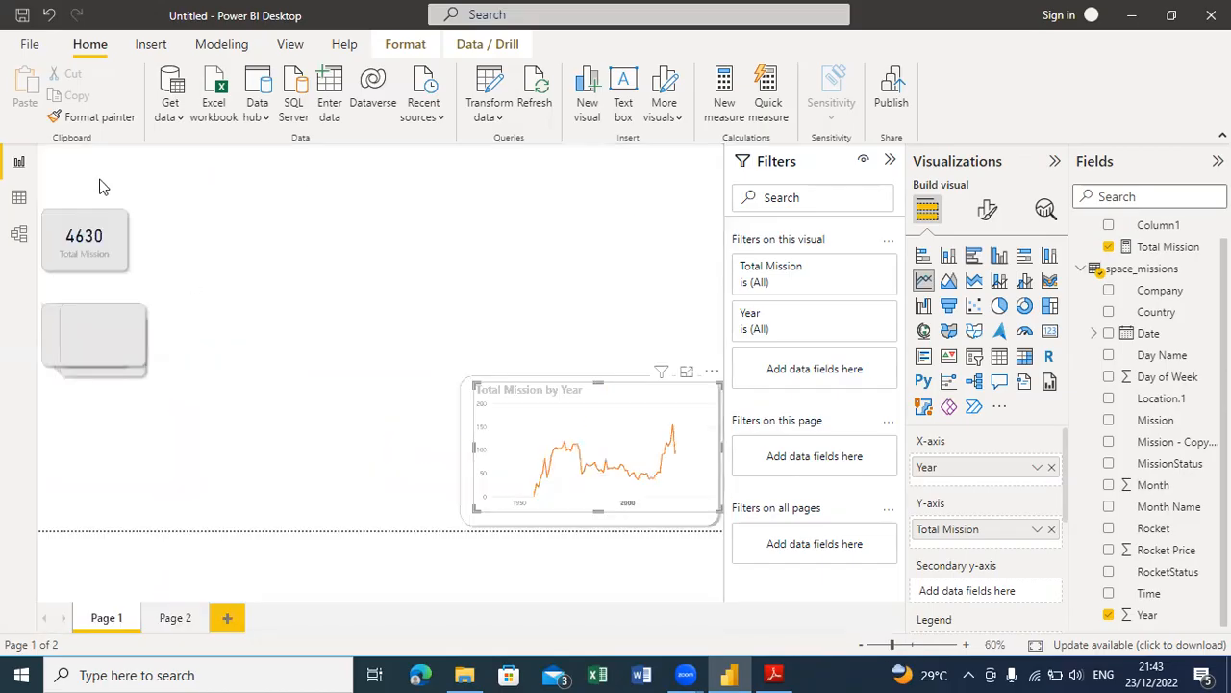
pyautogui.click(686, 375)
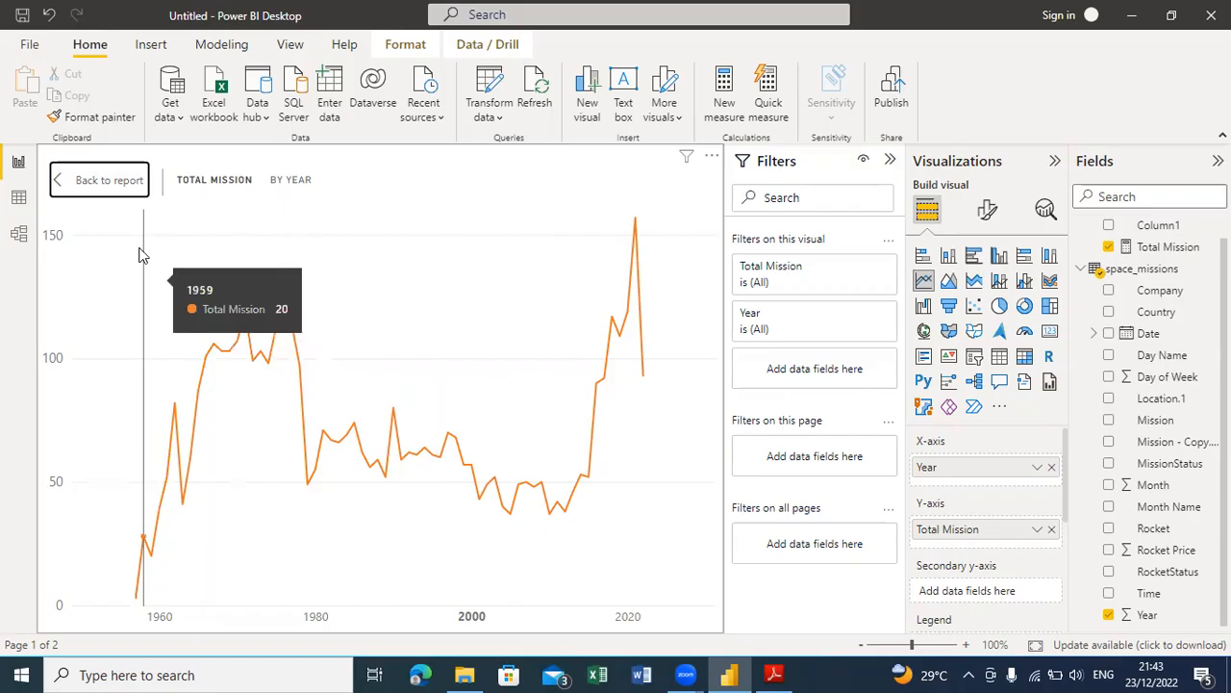
pyautogui.click(83, 186)
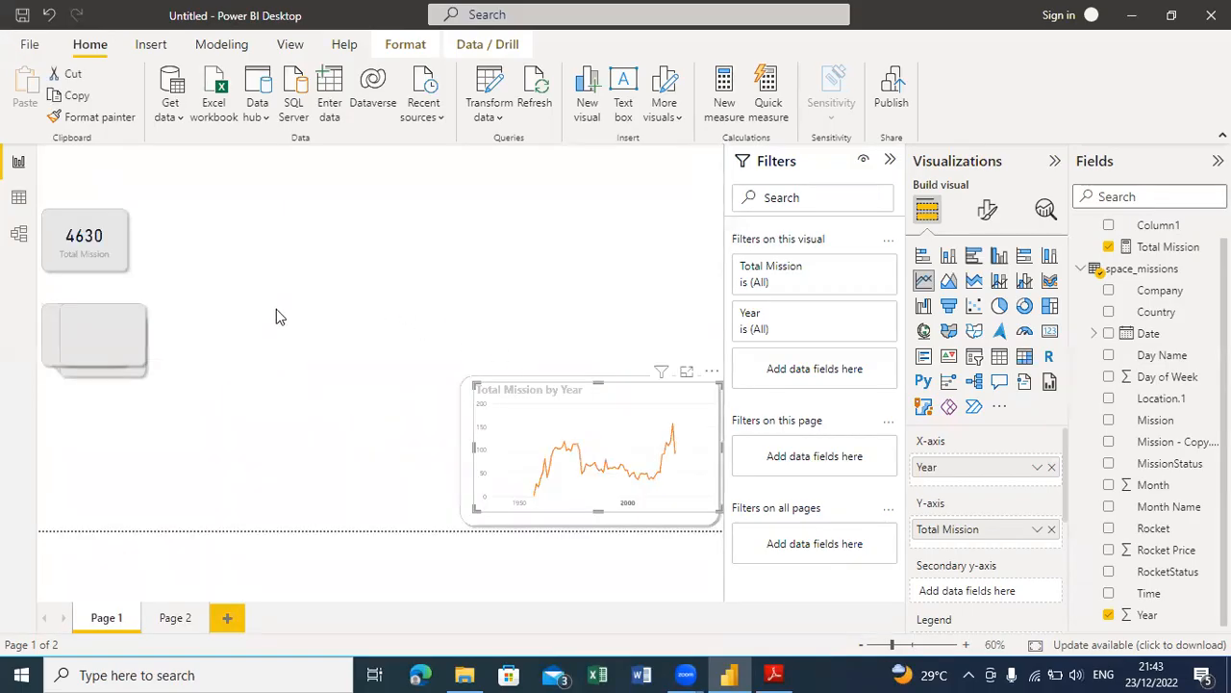
# Step: Move another small rounded rectangle from the stack to just beneath the Total Mission card, aligned with its left edge
pyautogui.moveTo(125, 326); pyautogui.dragTo(104, 306)
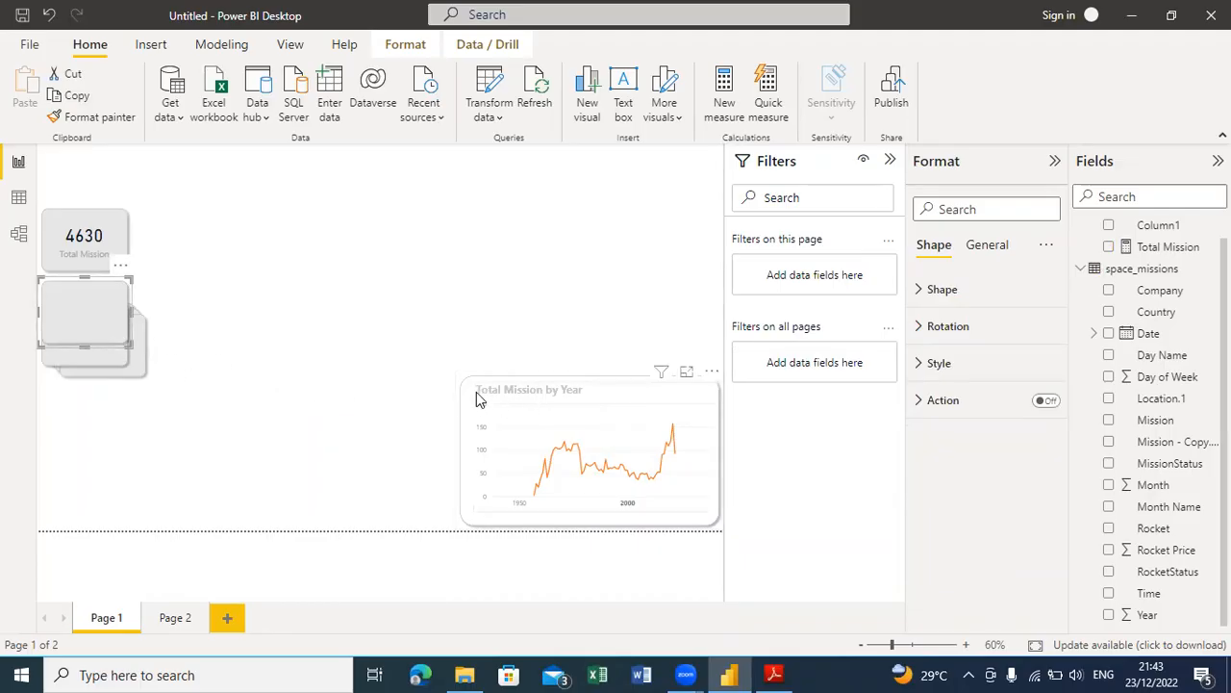
pyautogui.click(402, 291)
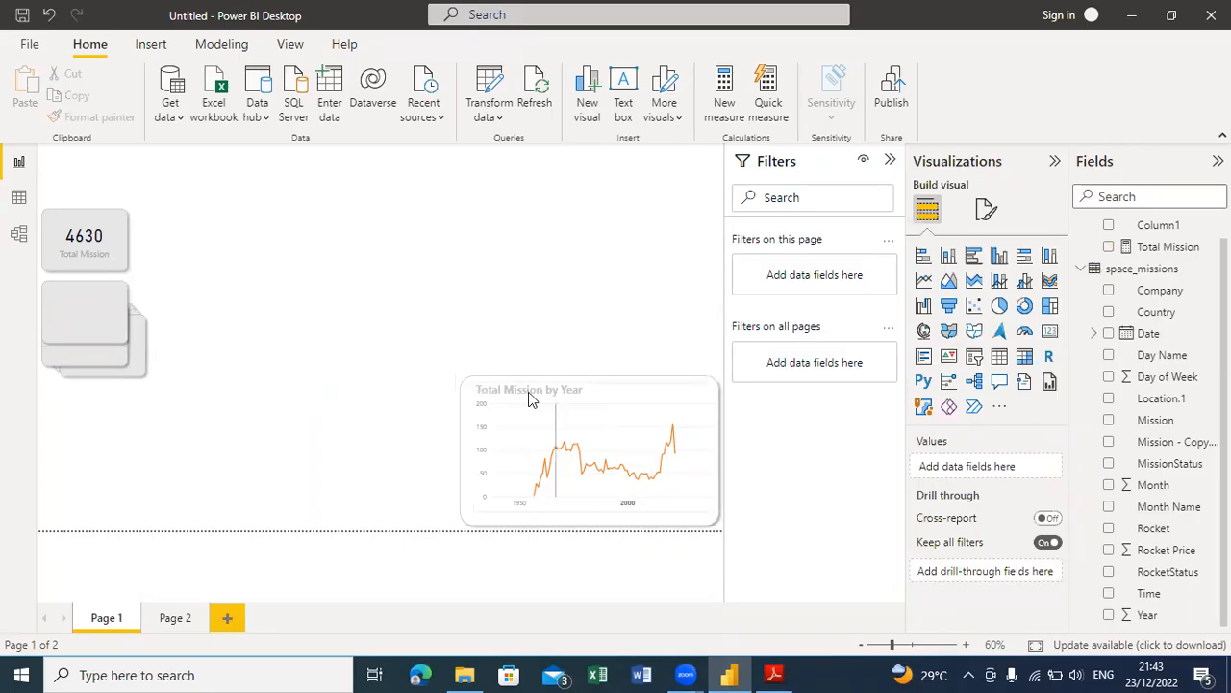
# Step: Switch to Adobe Reader to read the recommended analysis questions in Space Missions.pdf and return to Power BI Desktop
pyautogui.moveTo(739, 673)
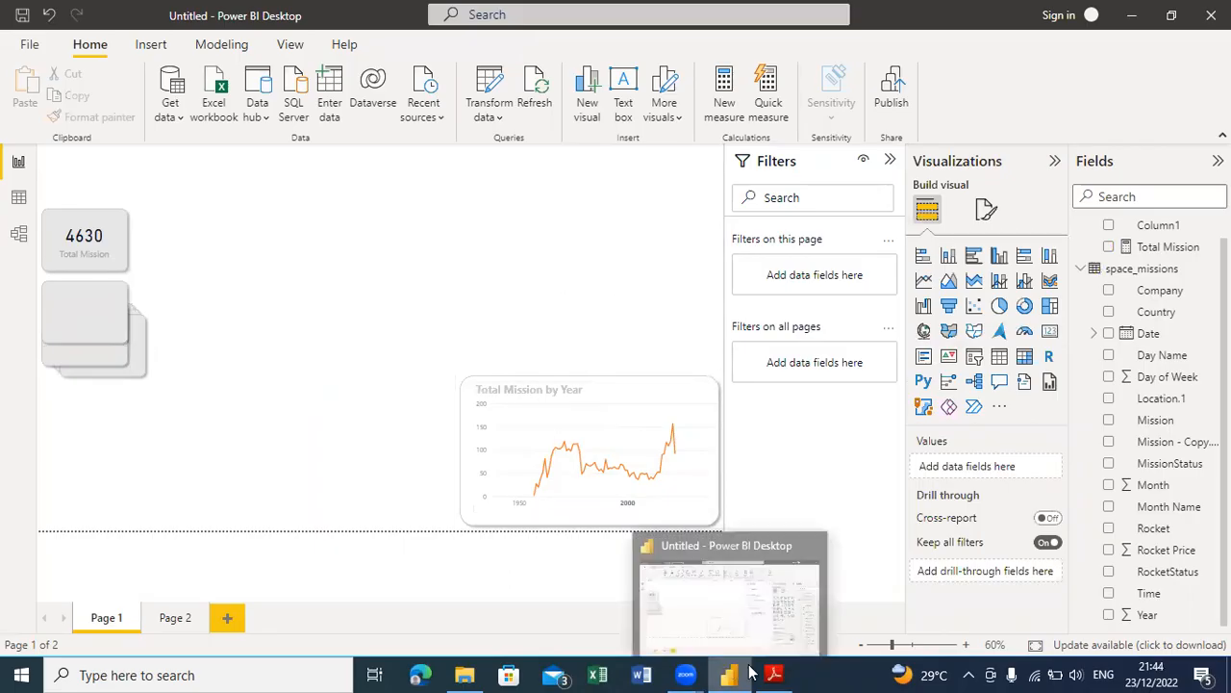
pyautogui.click(774, 674)
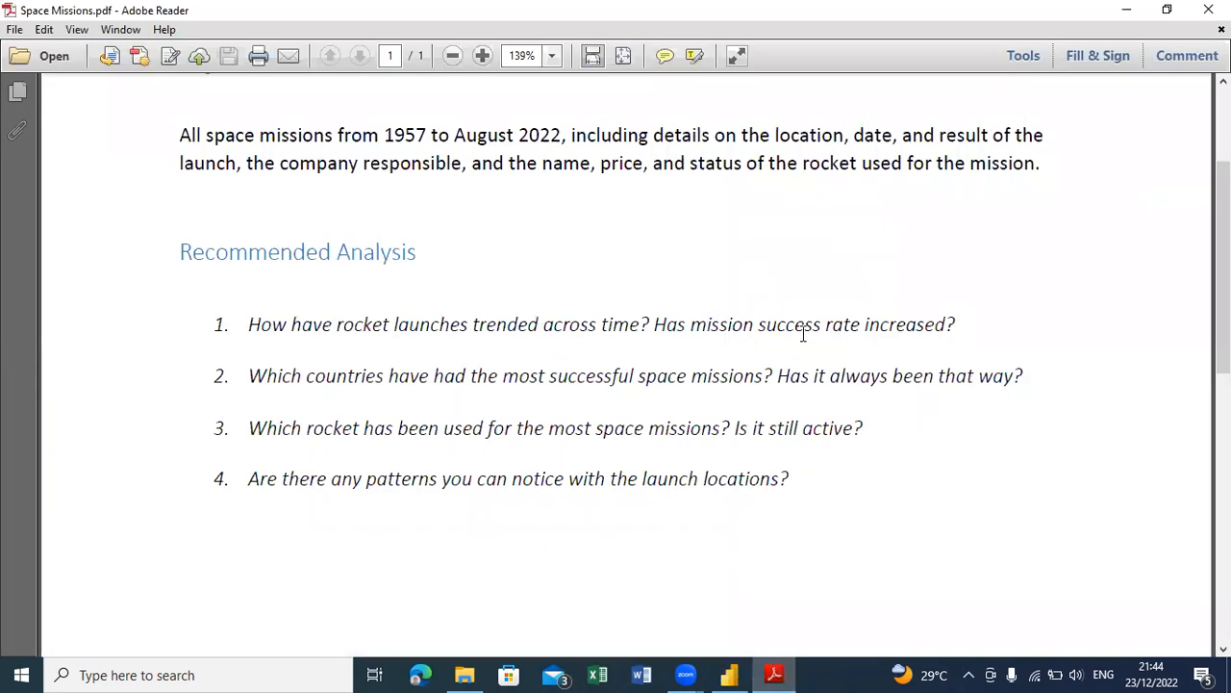
pyautogui.click(1128, 11)
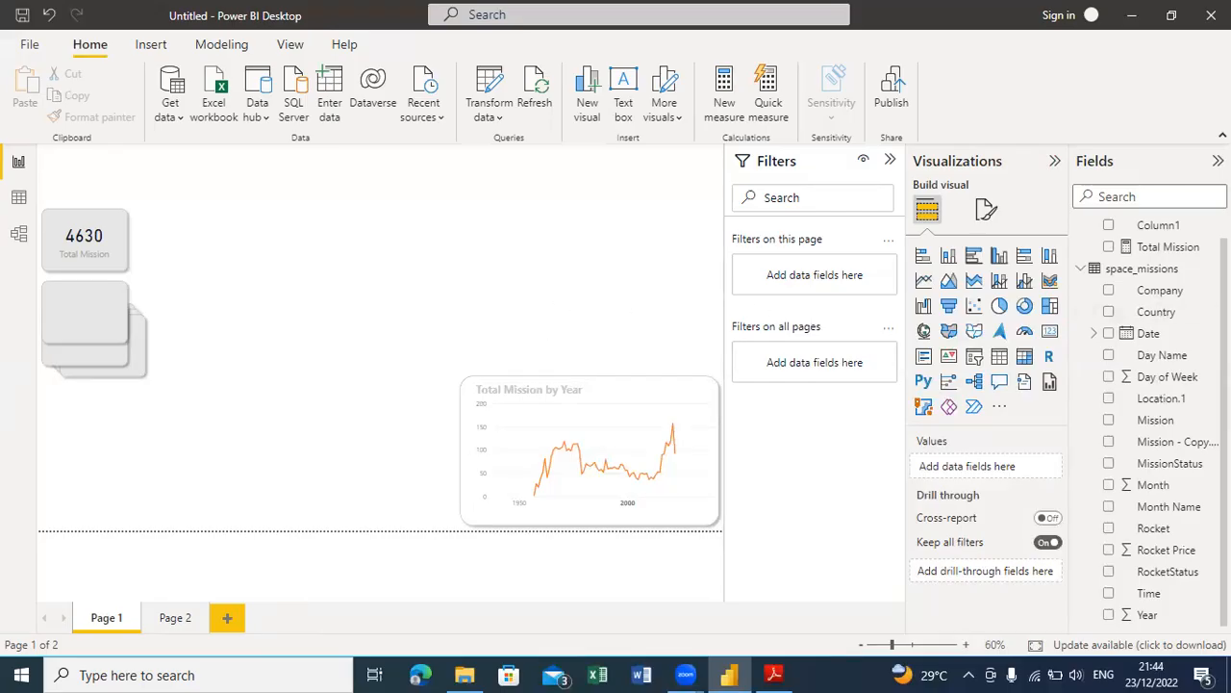
# Step: Set the fill color of the small rounded rectangle directly beneath the Total Mission card to white
pyautogui.scroll(1, 1151, 421)
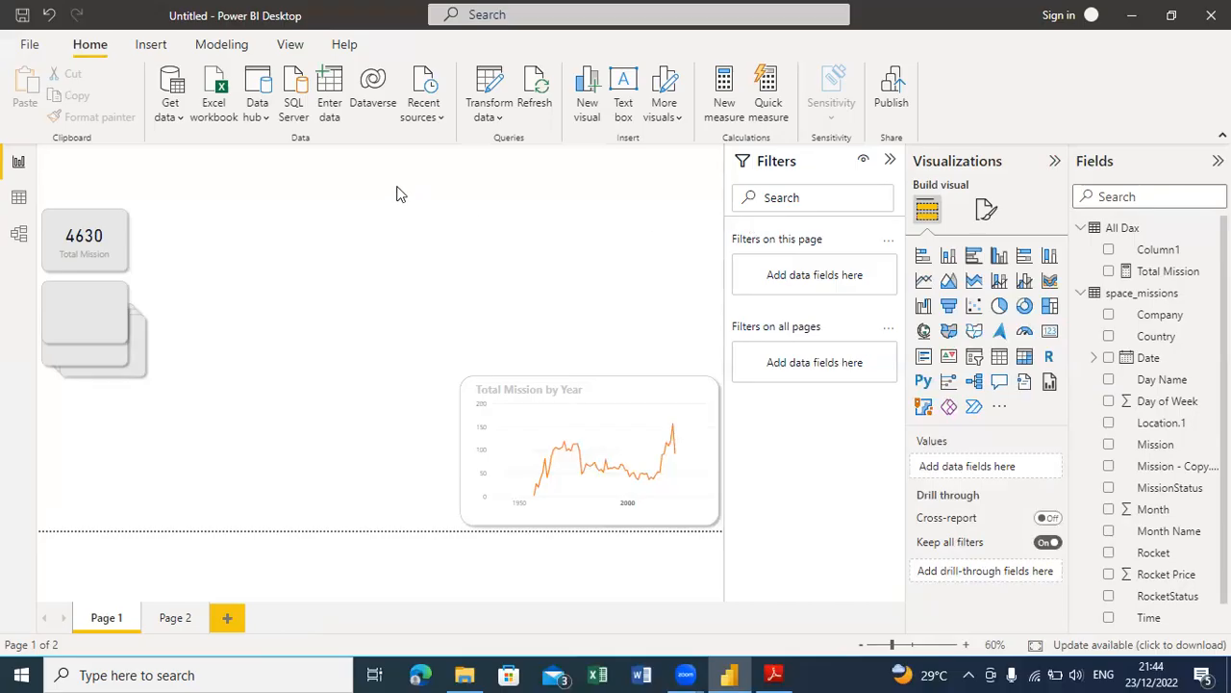
pyautogui.click(71, 305)
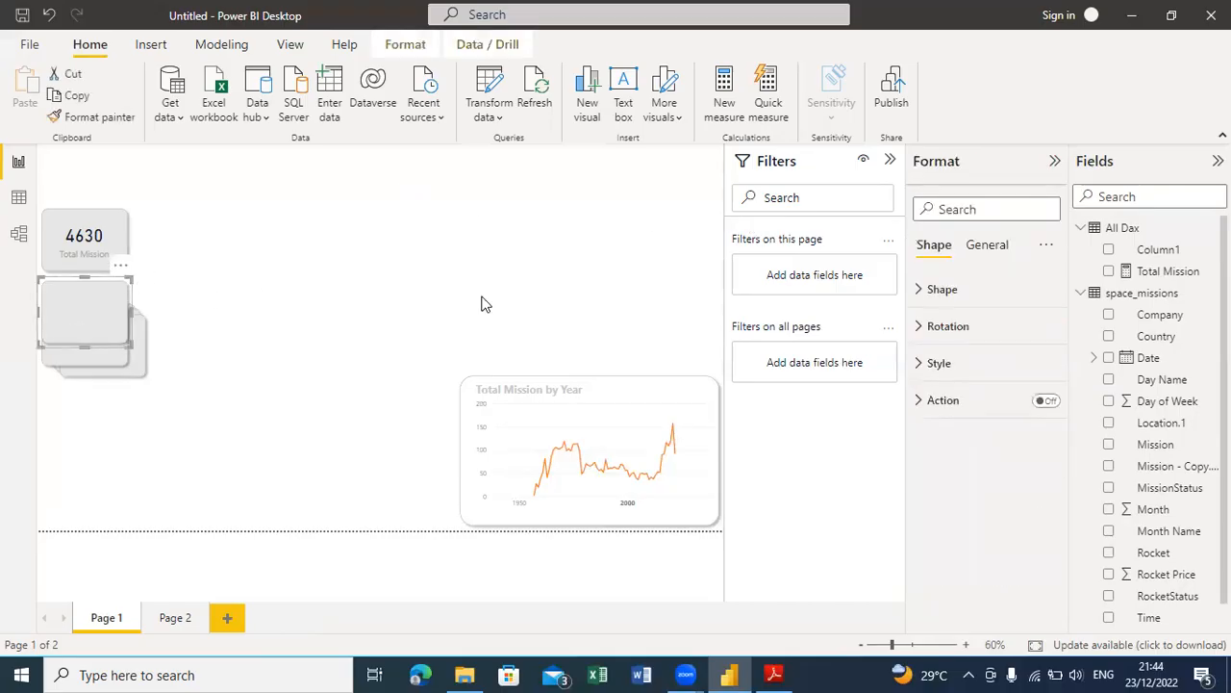
pyautogui.click(921, 291)
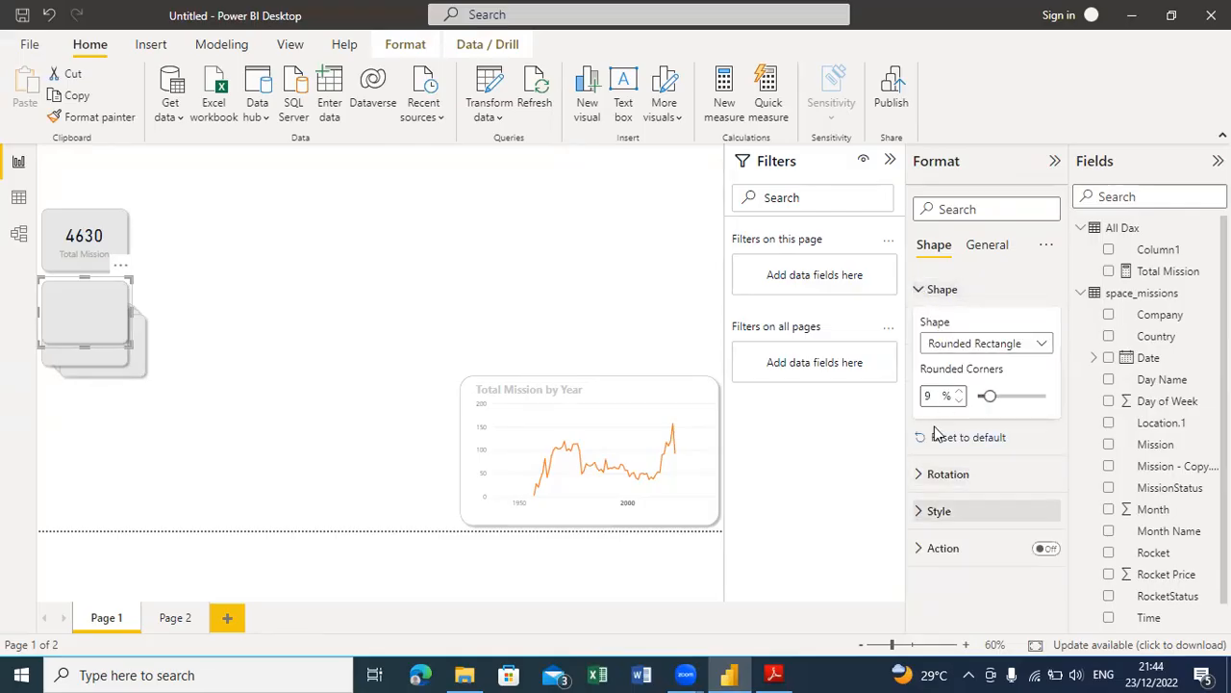
pyautogui.click(926, 511)
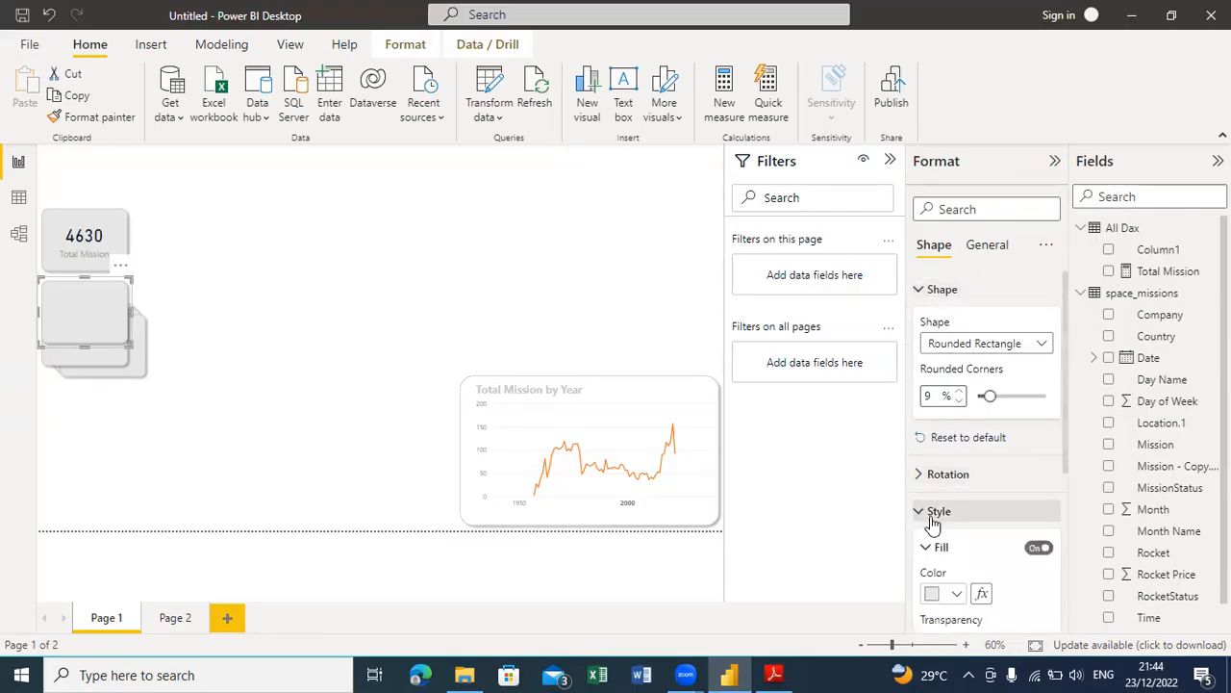
pyautogui.click(958, 595)
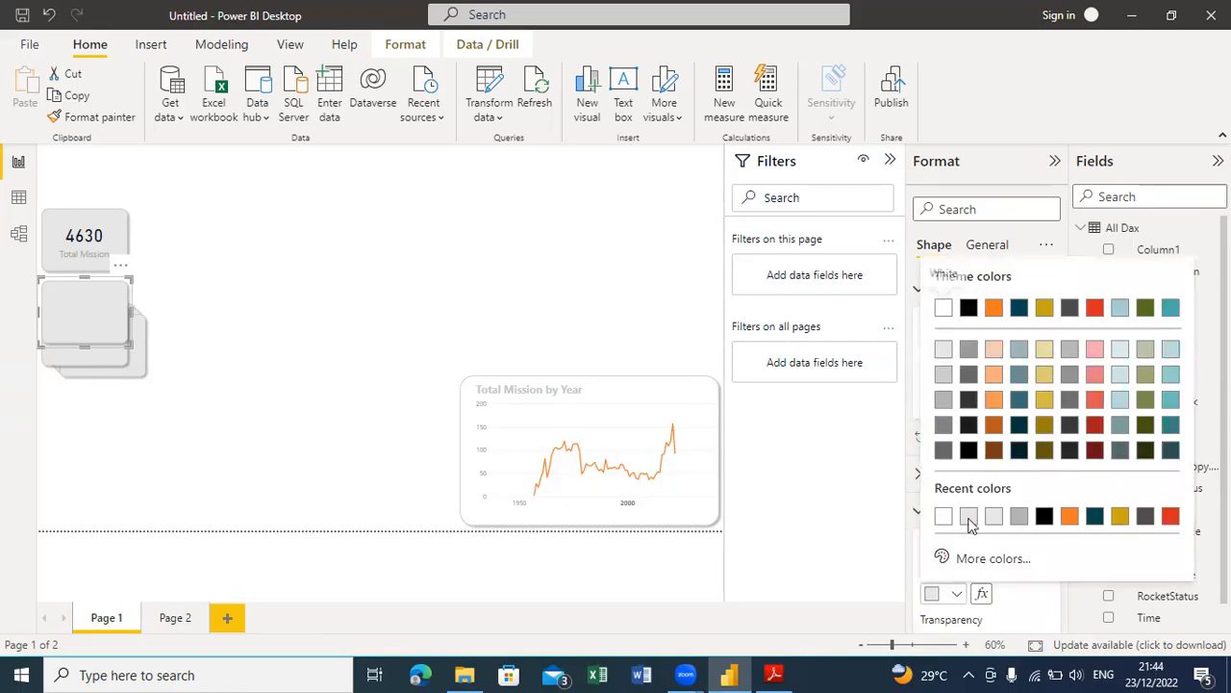
pyautogui.click(944, 307)
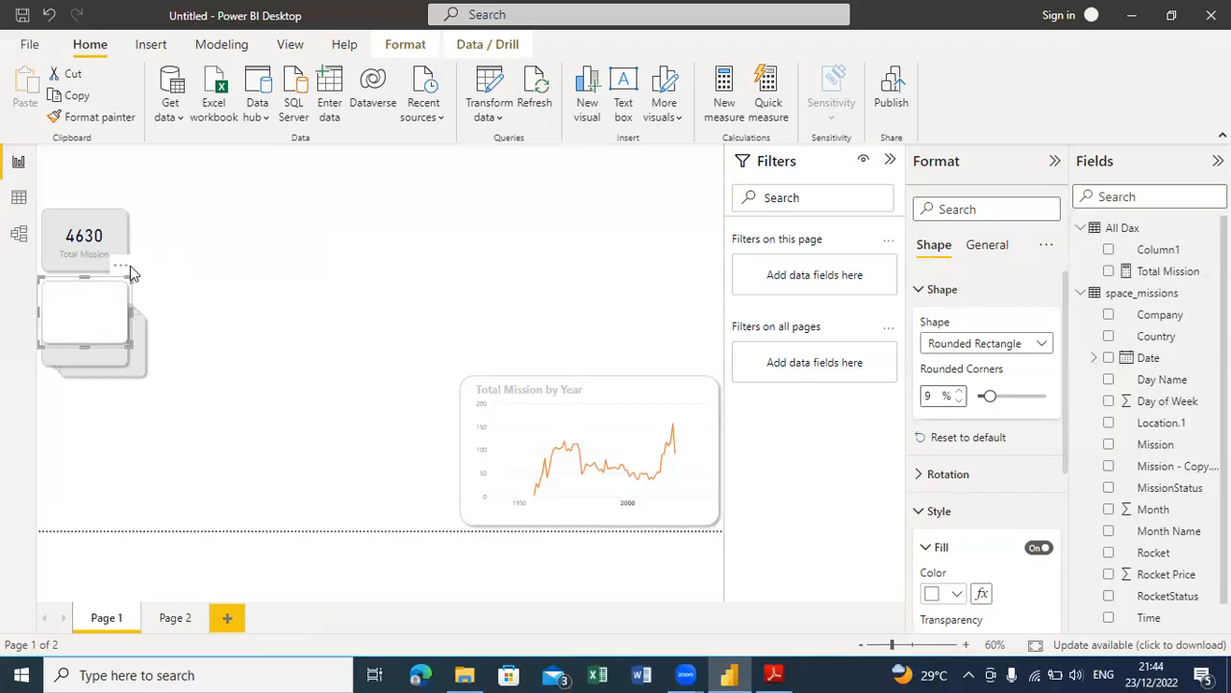
# Step: Enlarge the white rounded rectangle and place it just left of the Total Mission by Year chart
pyautogui.moveTo(128, 272); pyautogui.dragTo(354, 260)
pyautogui.moveTo(356, 333); pyautogui.dragTo(408, 363)
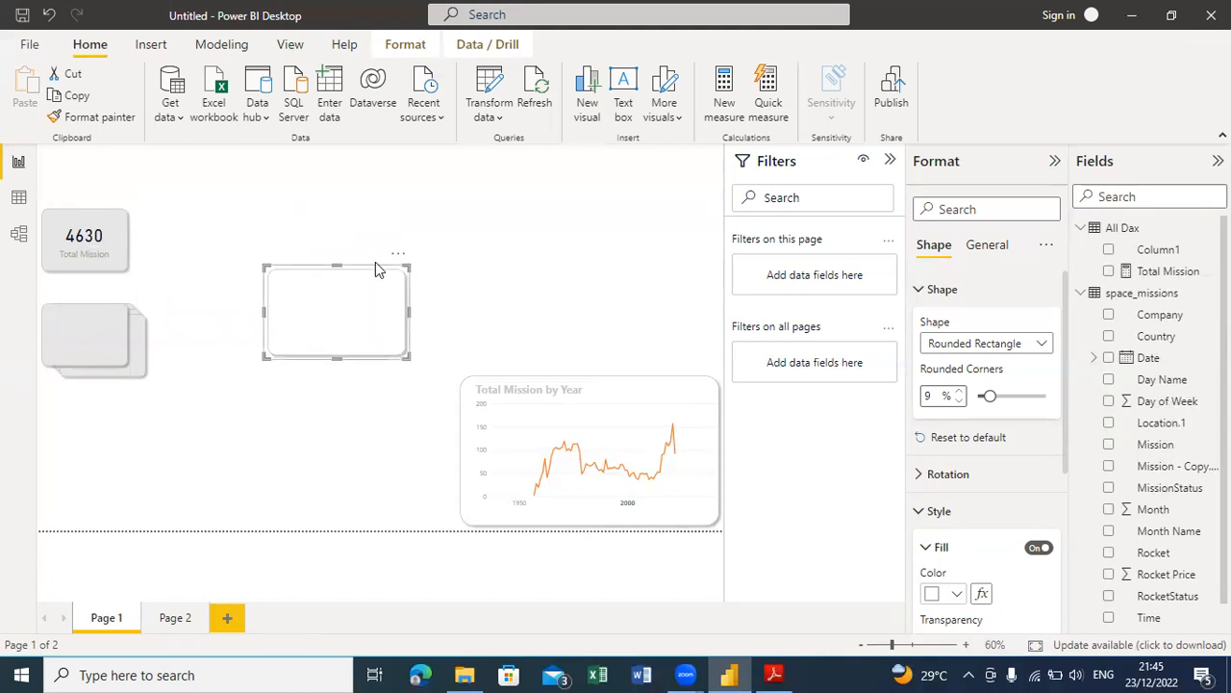
pyautogui.moveTo(407, 260); pyautogui.dragTo(443, 419)
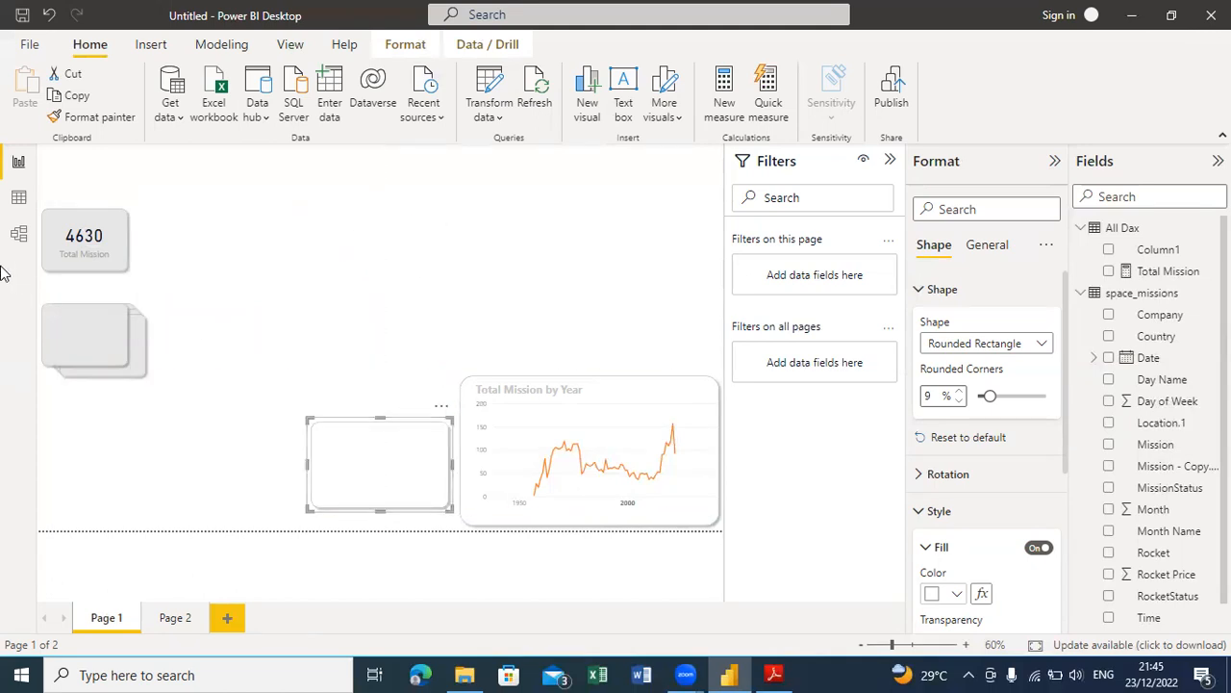
# Step: Examine the MissionStatus column of the space_missions table in Data view and return to the report page
pyautogui.click(19, 200)
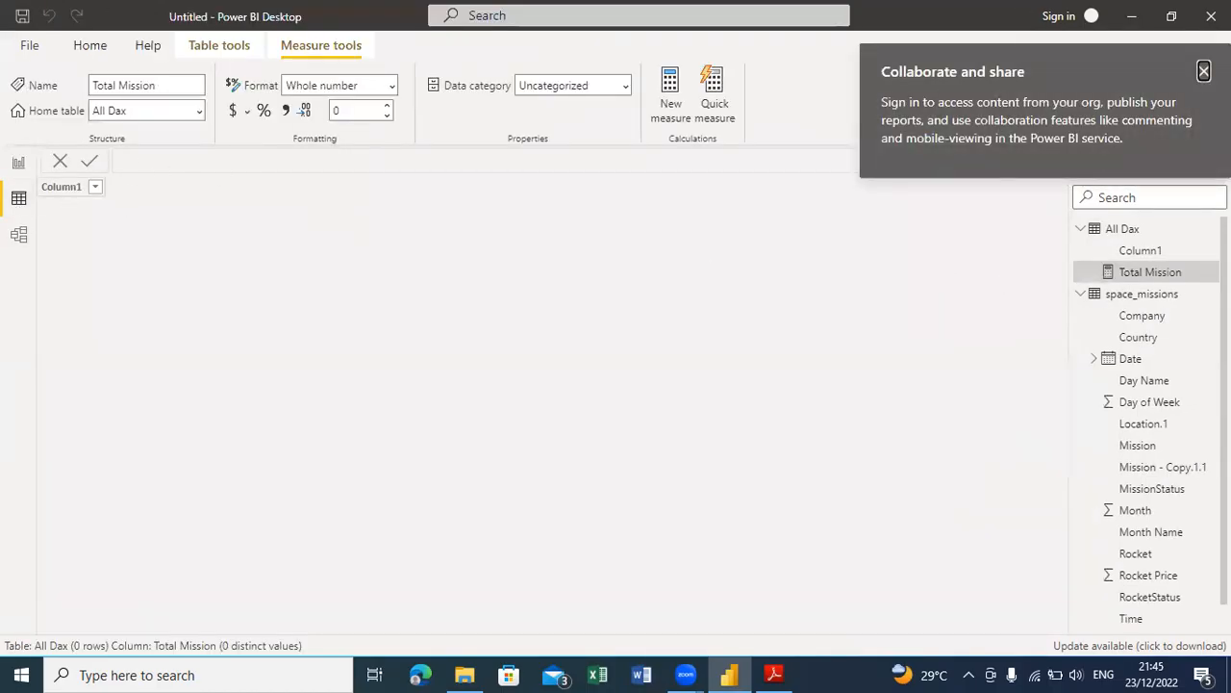
pyautogui.click(1143, 302)
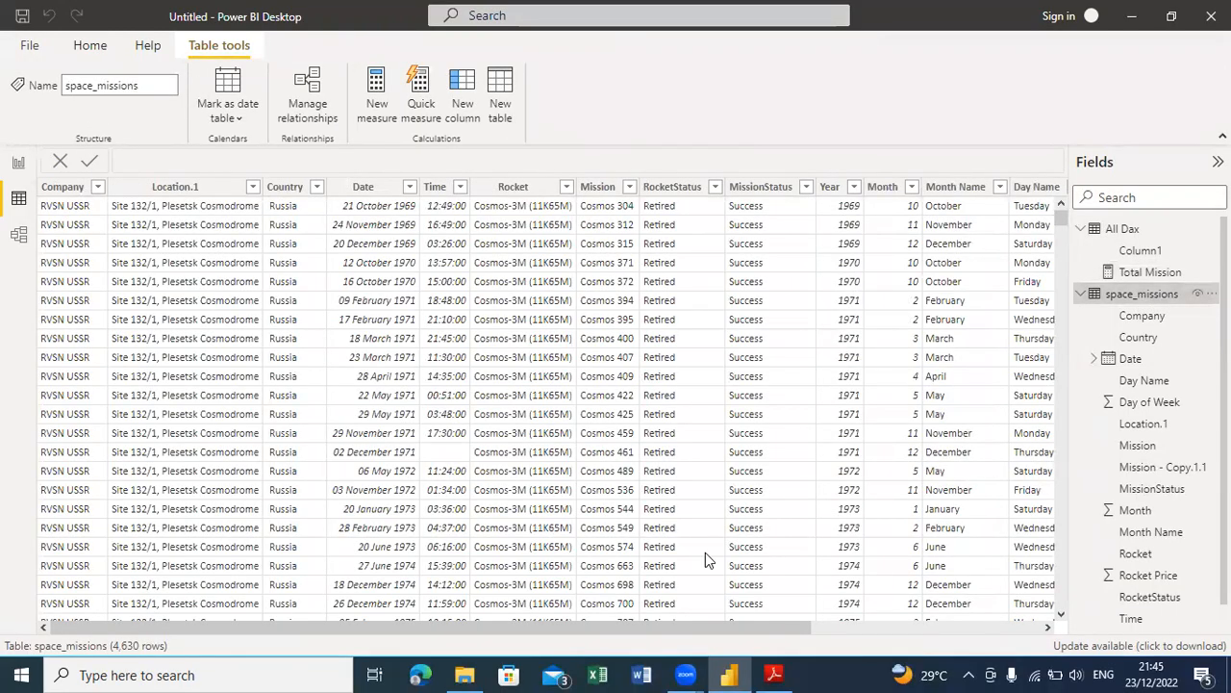
pyautogui.click(760, 189)
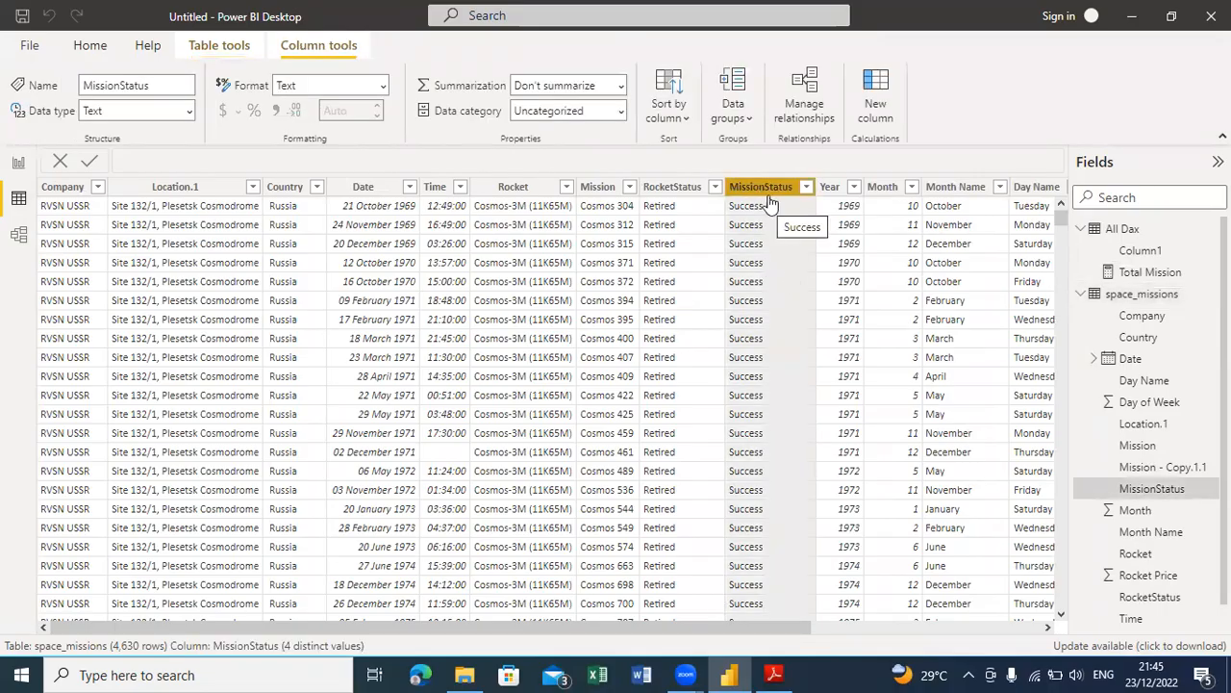
pyautogui.click(18, 164)
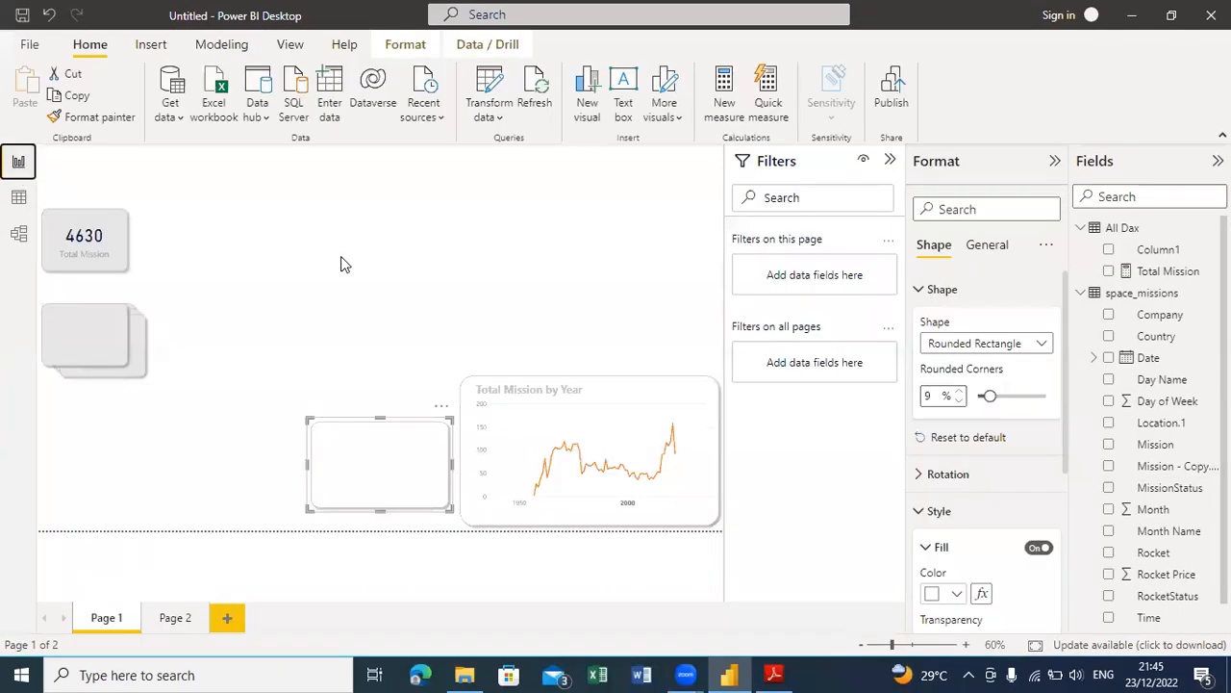
# Step: Shrink the white rounded rectangle and place it just right of the Total Mission card, with its bottom edge level with the card's
pyautogui.moveTo(310, 421)
pyautogui.mouseDown()
pyautogui.moveTo(322, 407)
pyautogui.moveTo(298, 384)
pyautogui.moveTo(332, 408)
pyautogui.moveTo(328, 427)
pyautogui.mouseUp()
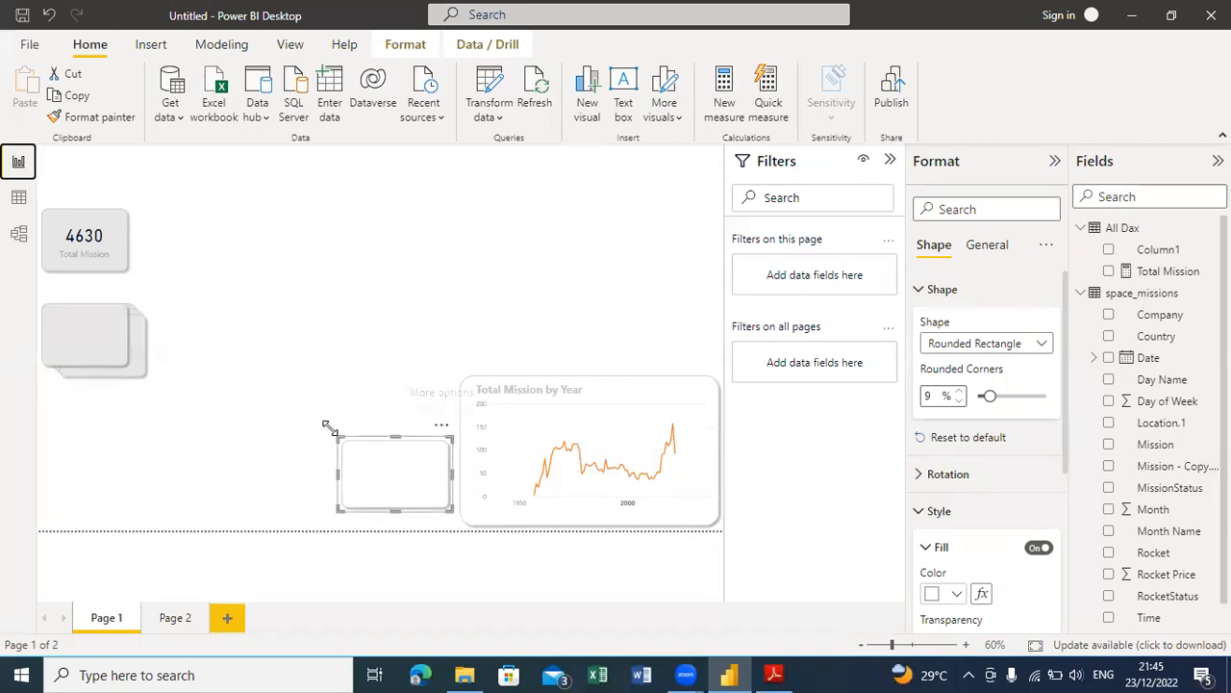
pyautogui.moveTo(442, 438); pyautogui.dragTo(247, 201)
pyautogui.click(373, 239)
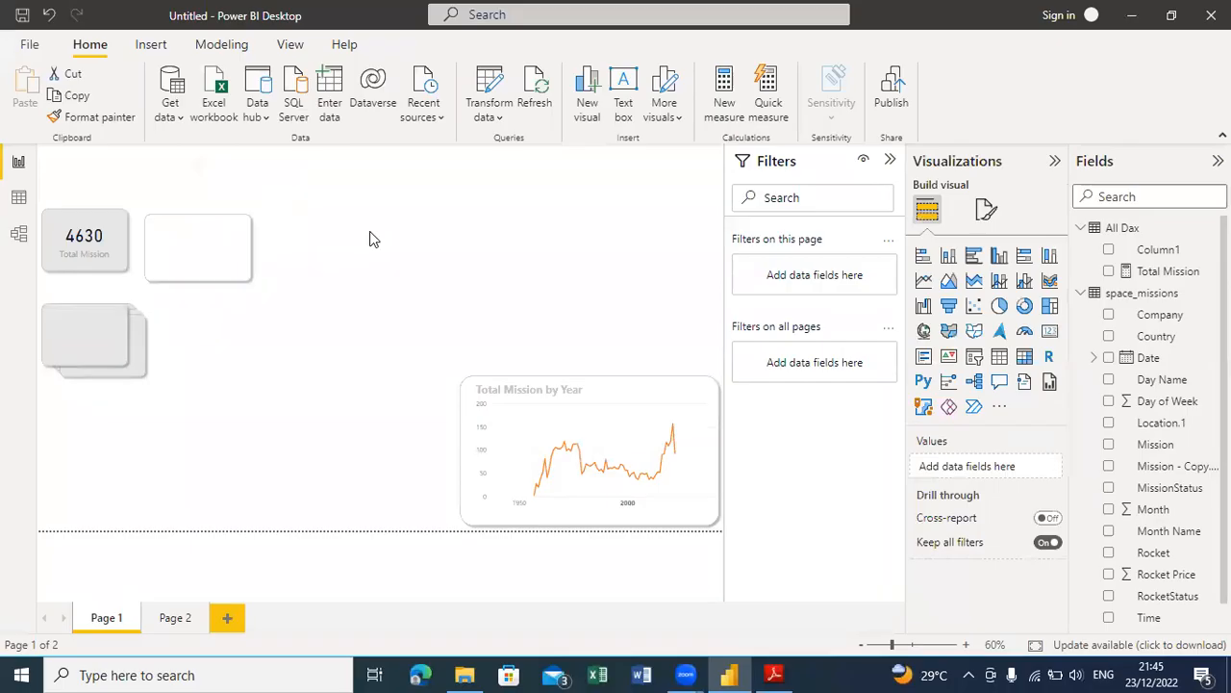
pyautogui.click(461, 381)
pyautogui.click(435, 312)
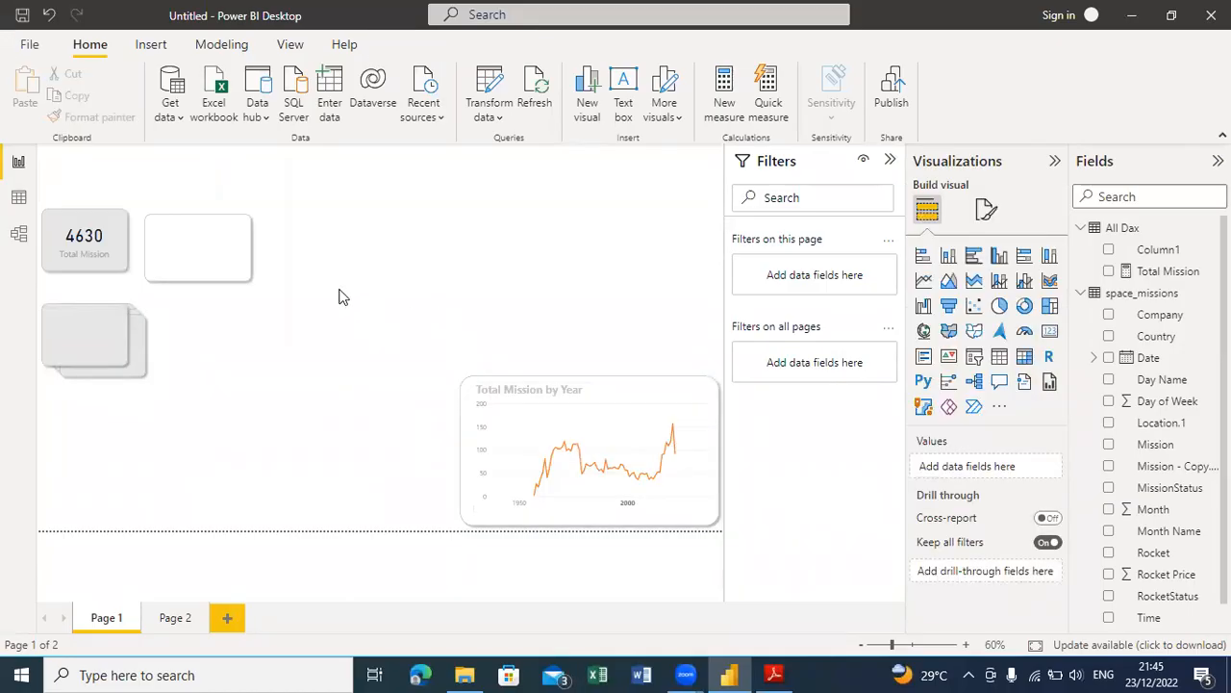
pyautogui.click(234, 276)
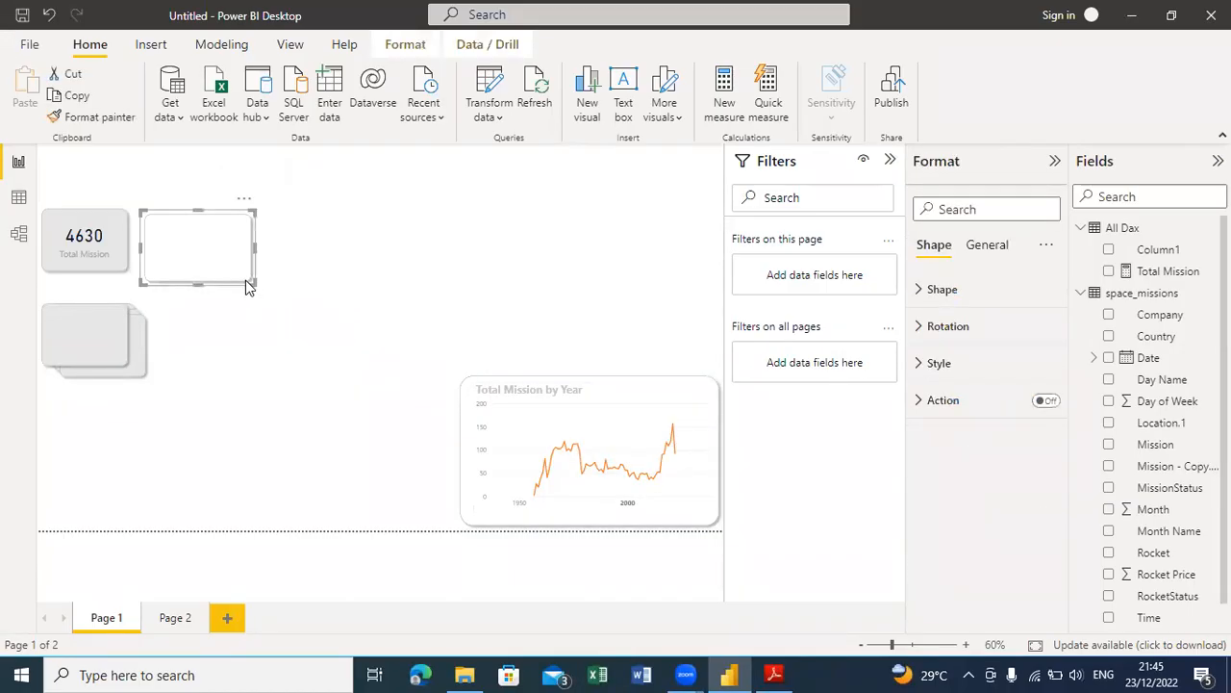
pyautogui.moveTo(250, 278); pyautogui.dragTo(245, 271)
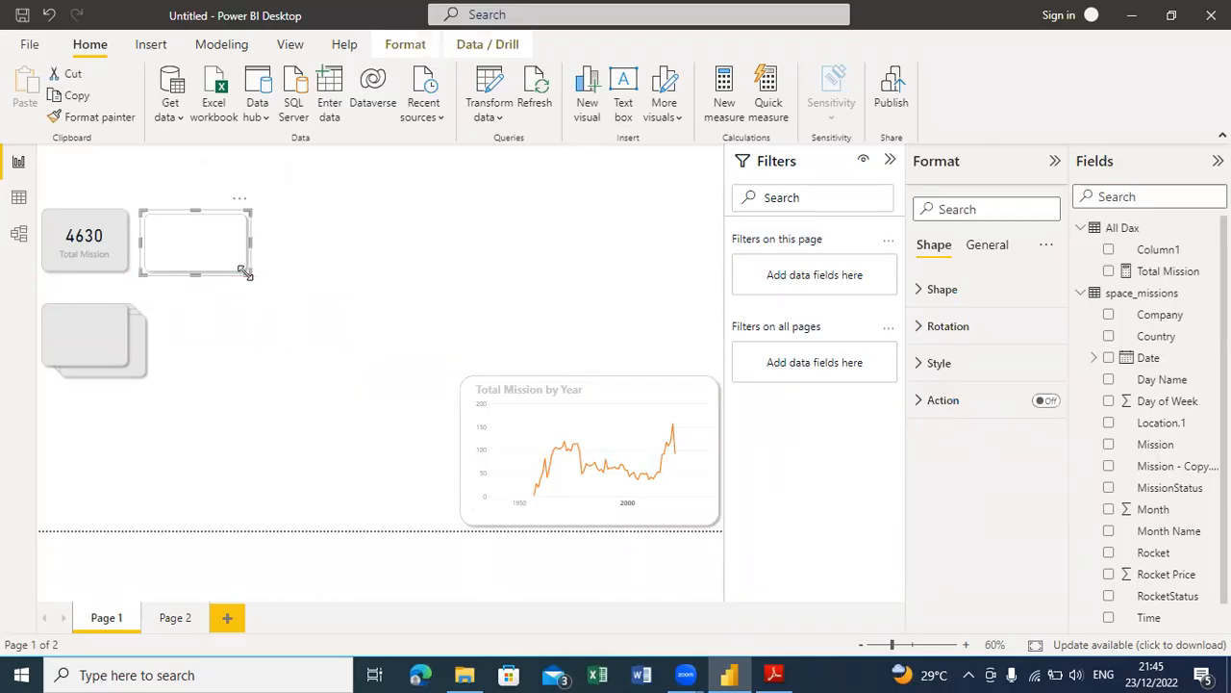
pyautogui.click(330, 279)
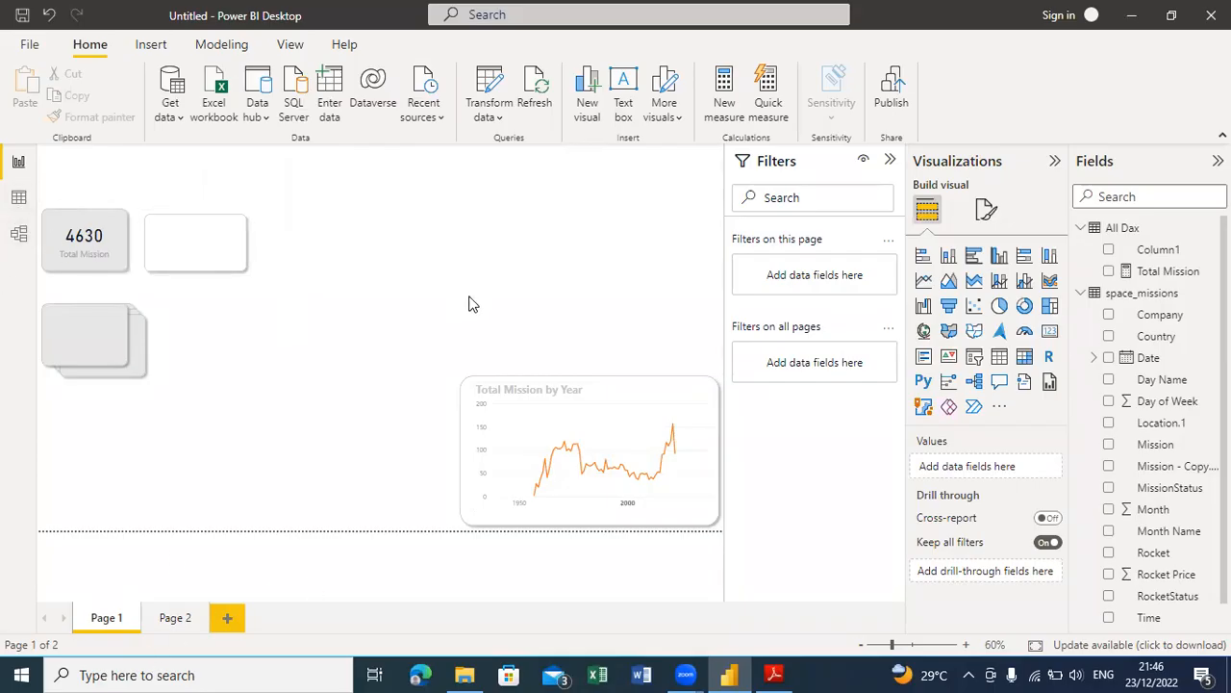
# Step: Create a measure in the All Dax table with the formula Total Success = CALCULATE([Total Mission])
pyautogui.click(1128, 228)
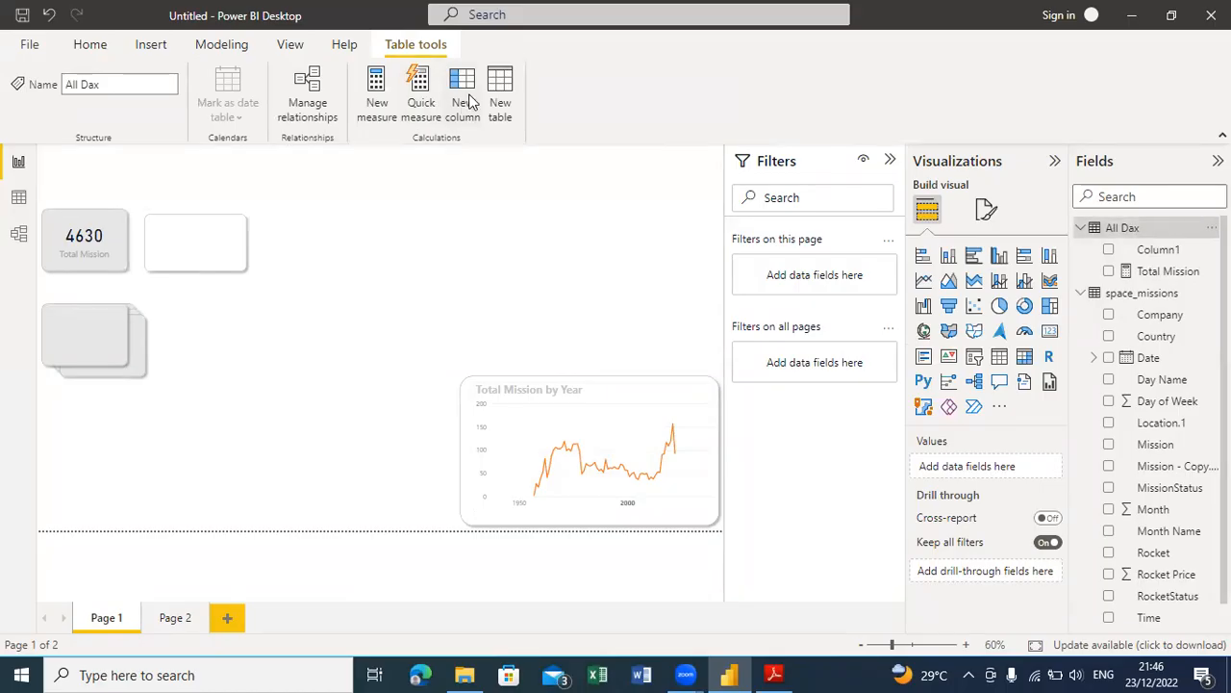
pyautogui.click(377, 87)
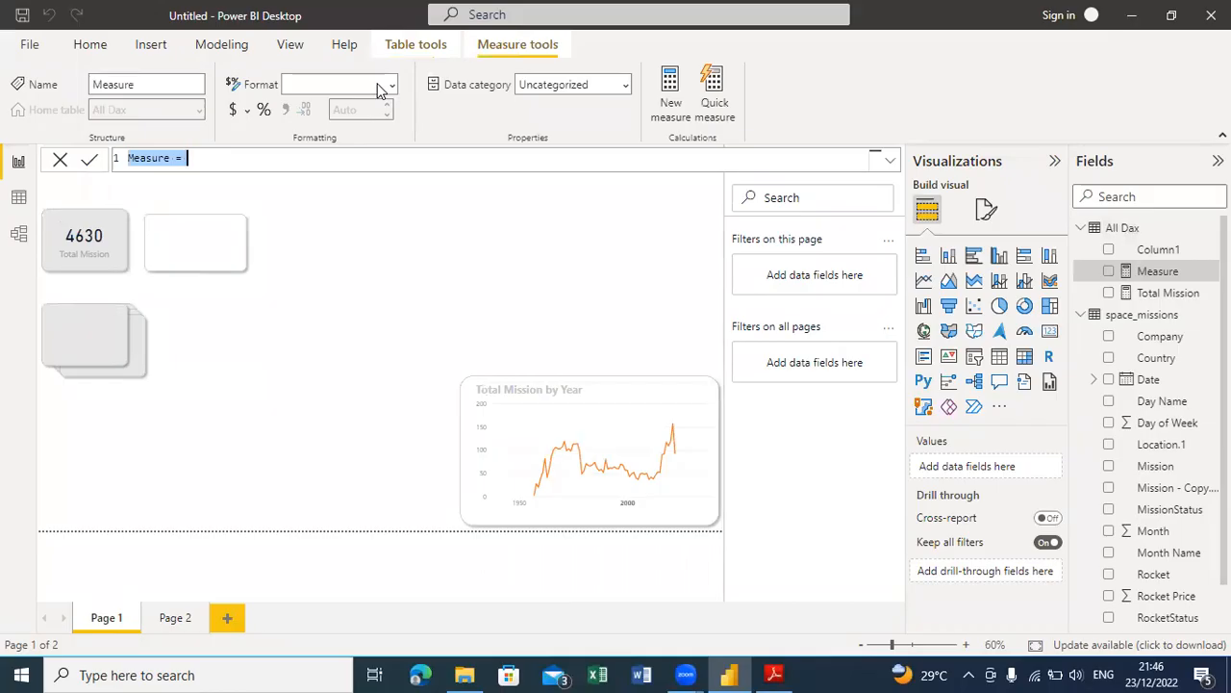
pyautogui.write('T')
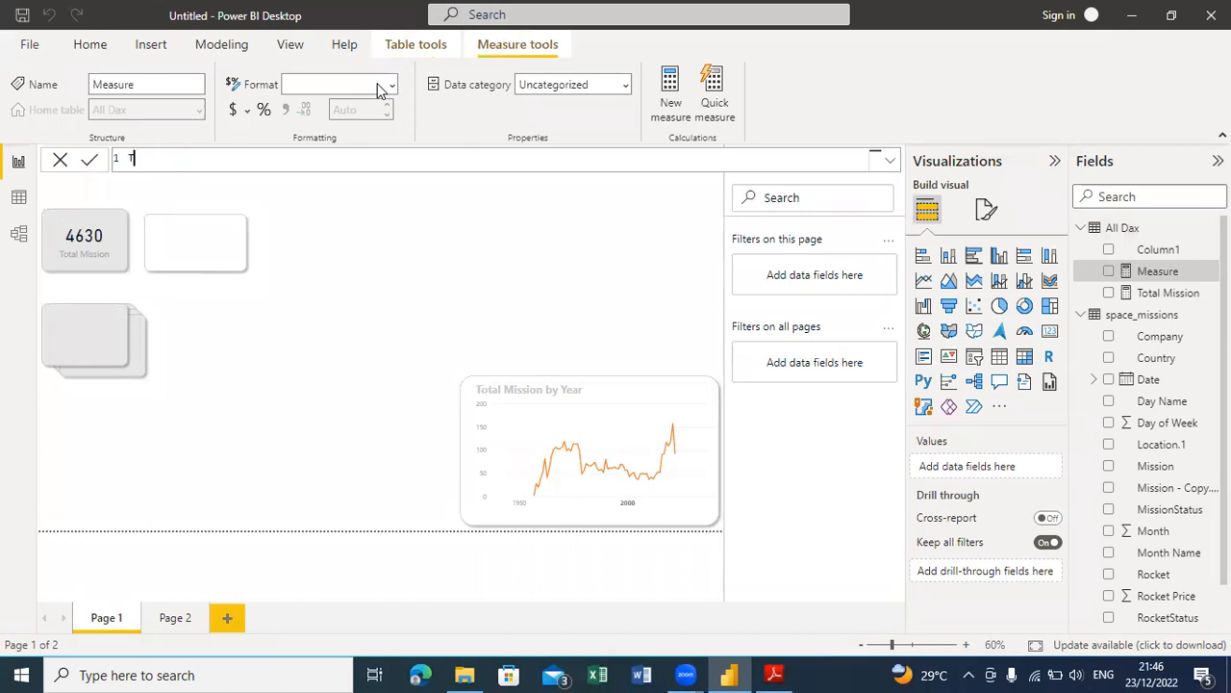
pyautogui.write('otal Success')
pyautogui.write('= Cal')
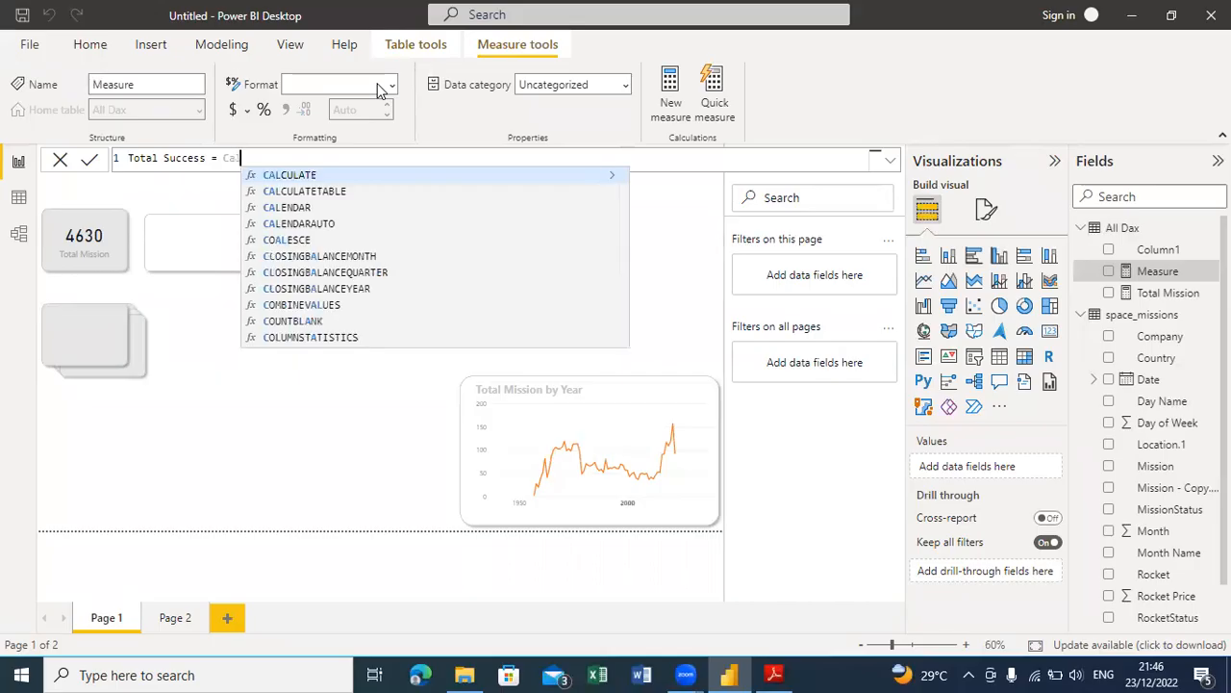
pyautogui.write('culate')
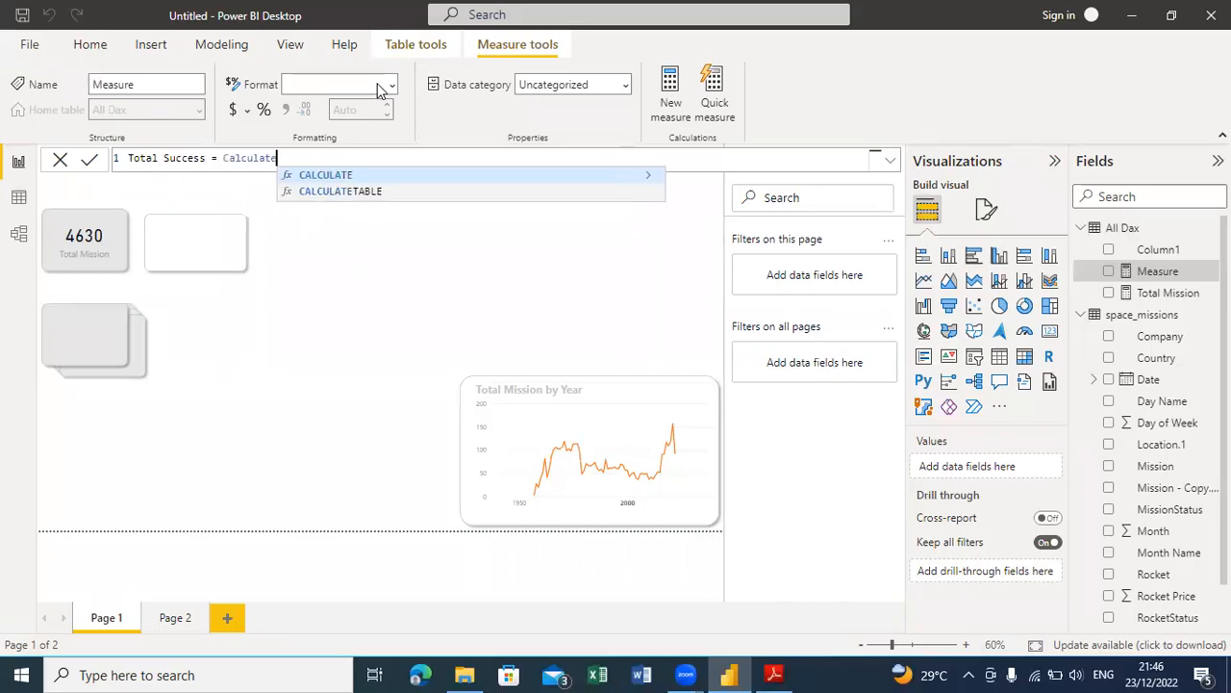
pyautogui.press('Tab')
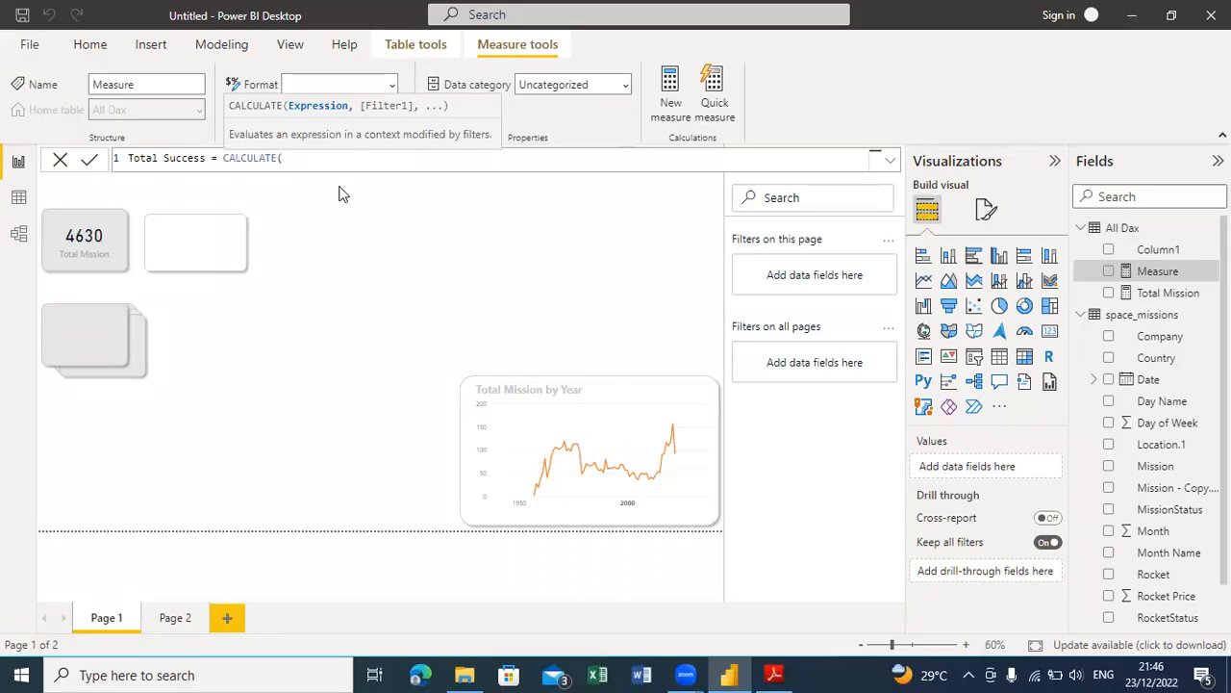
pyautogui.write('tot')
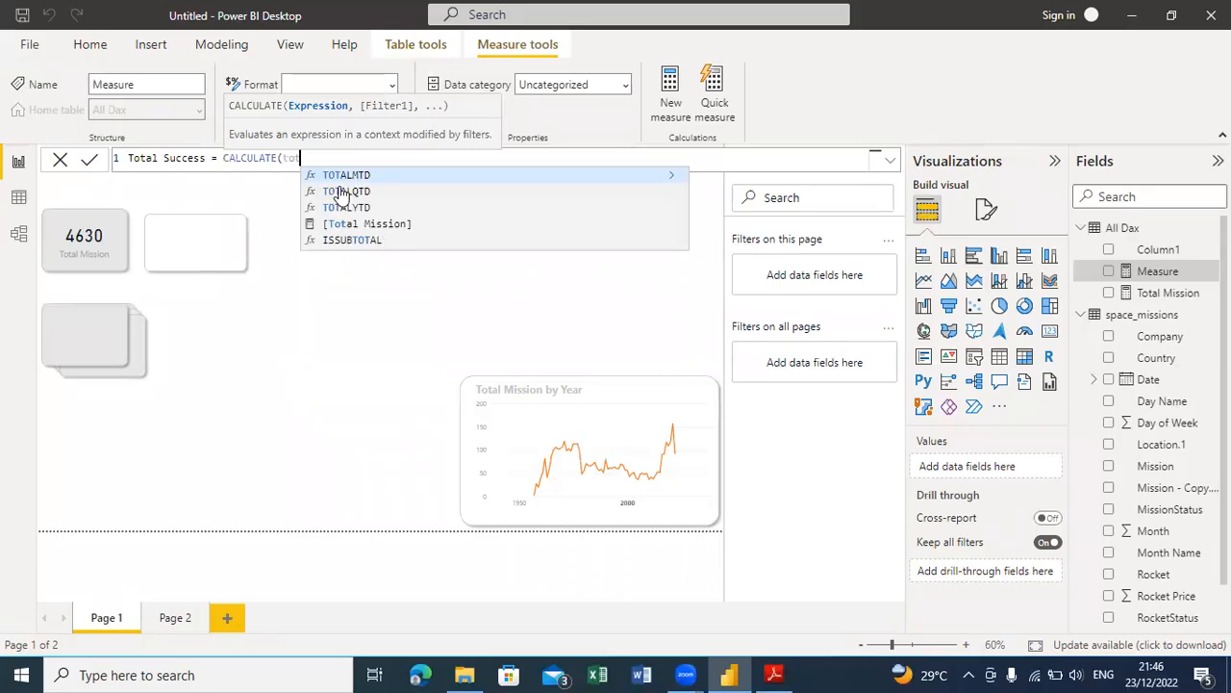
pyautogui.click(354, 225)
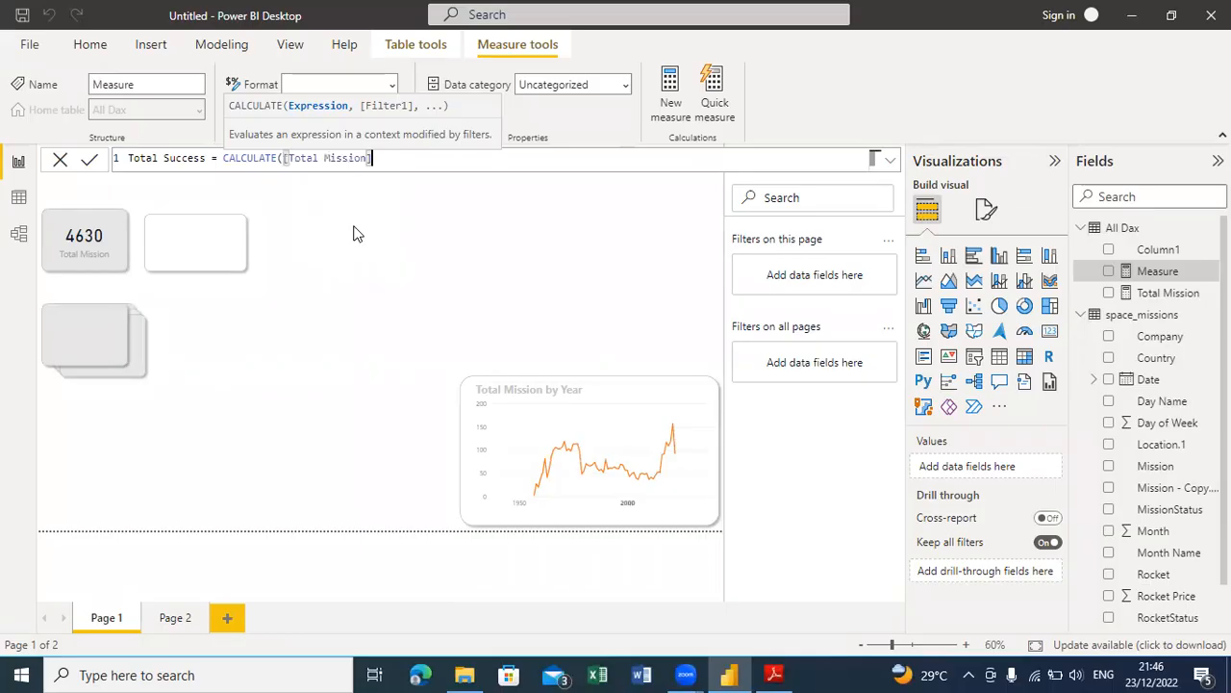
pyautogui.doubleClick(356, 231)
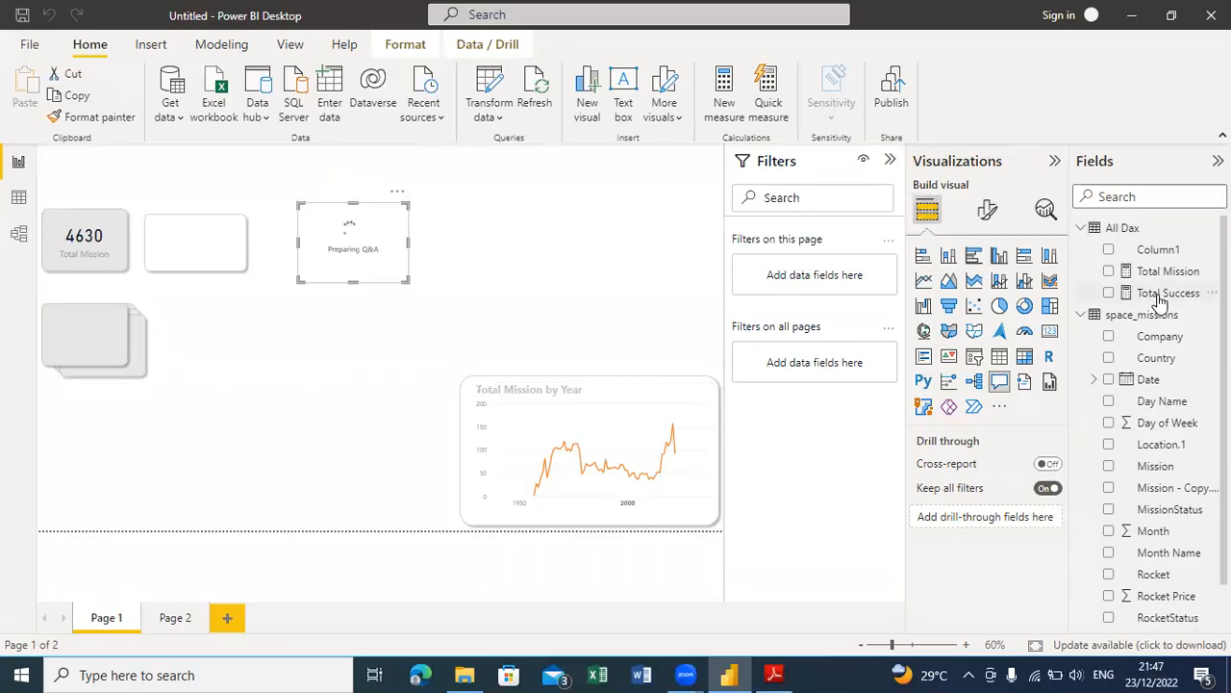
# Step: Complete the Total Success measure as CALCULATE([Total Mission],space_missions[MissionStatus]="Success")
pyautogui.click(1162, 301)
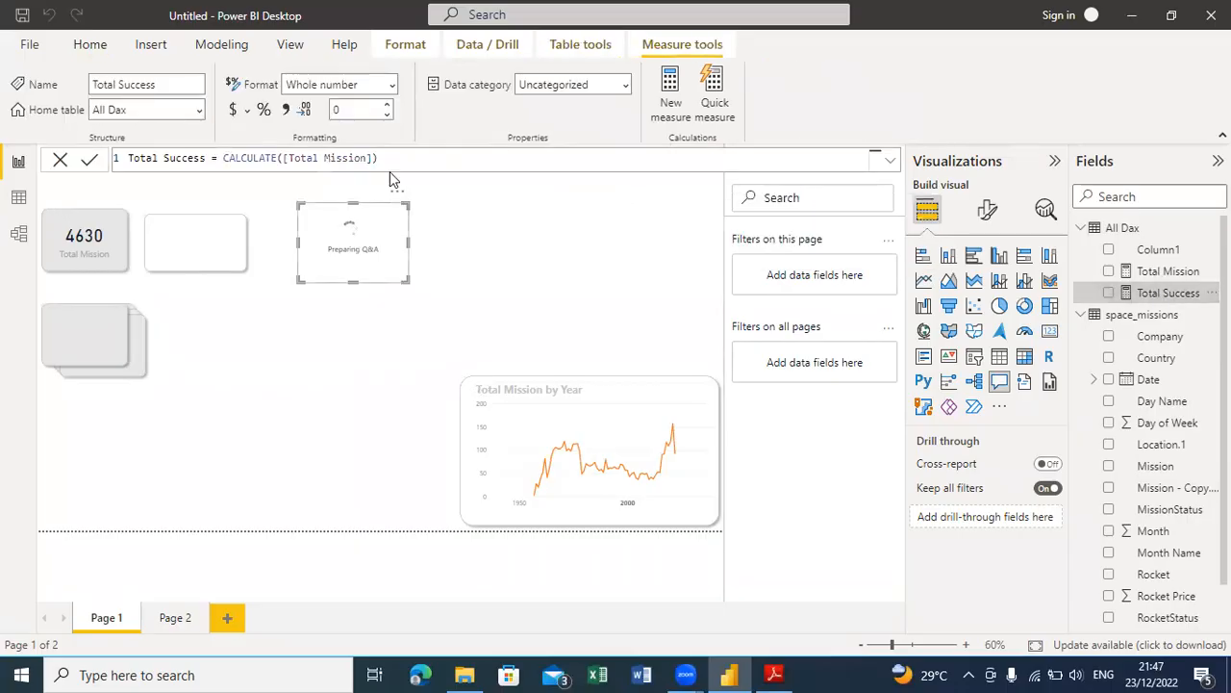
pyautogui.click(388, 157)
pyautogui.press('BackSpace')
pyautogui.write(',')
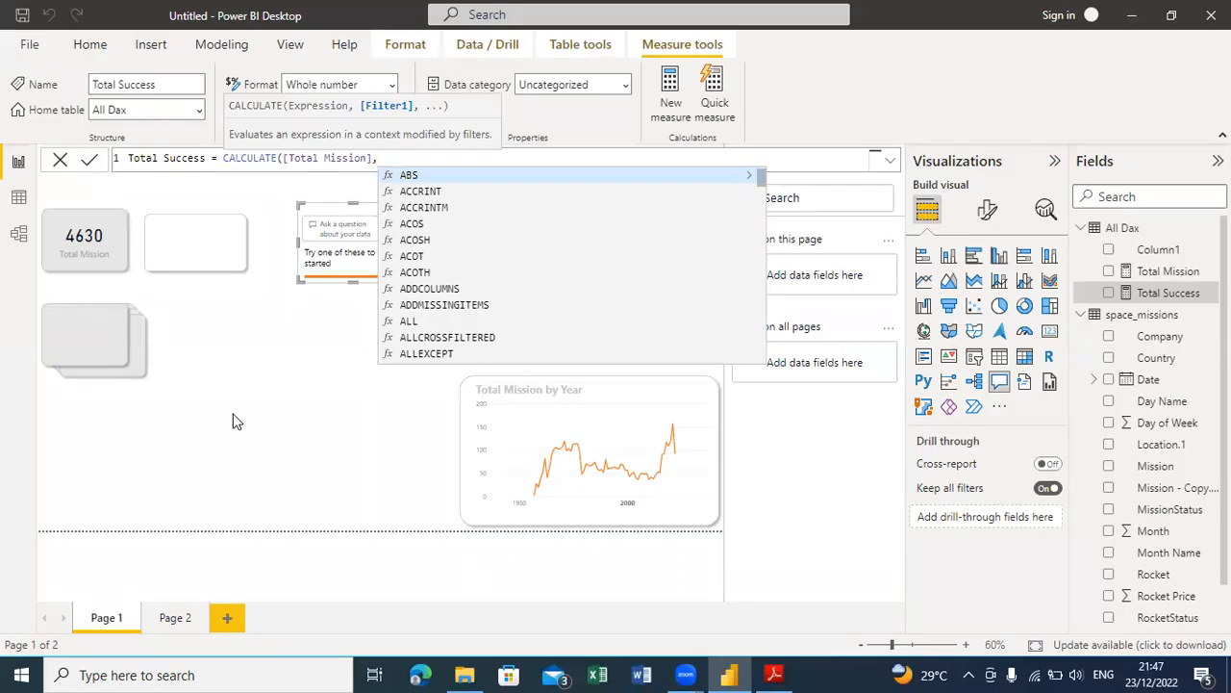
pyautogui.write('m')
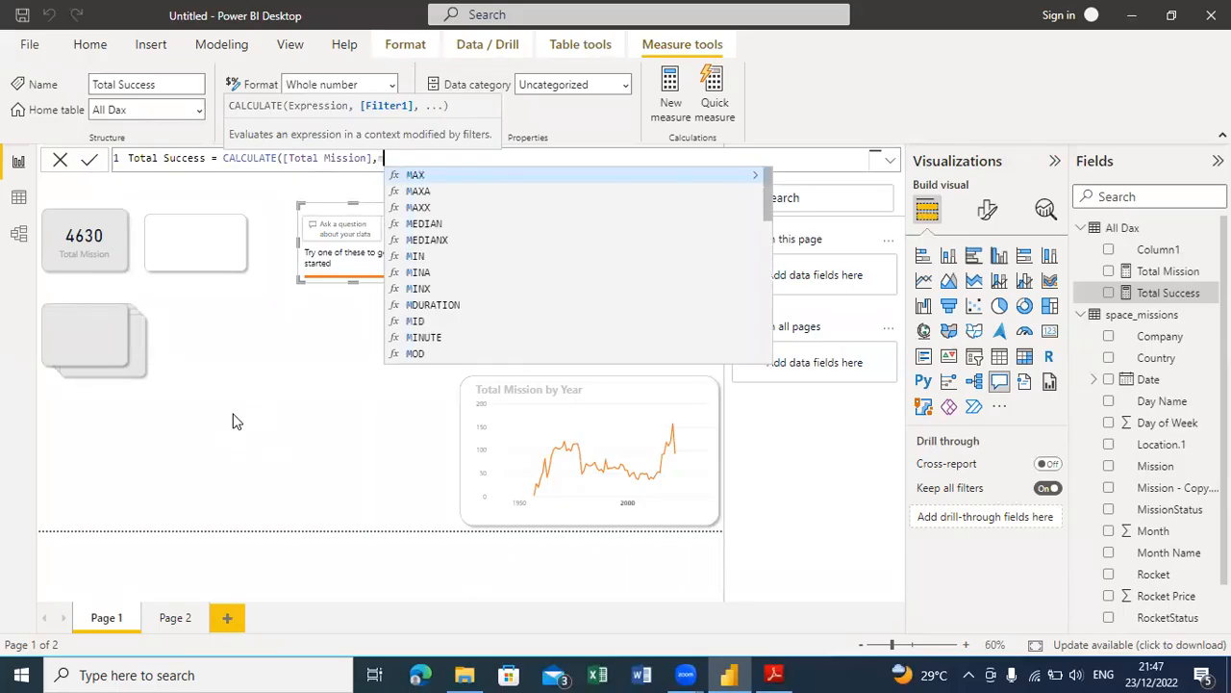
pyautogui.write('i')
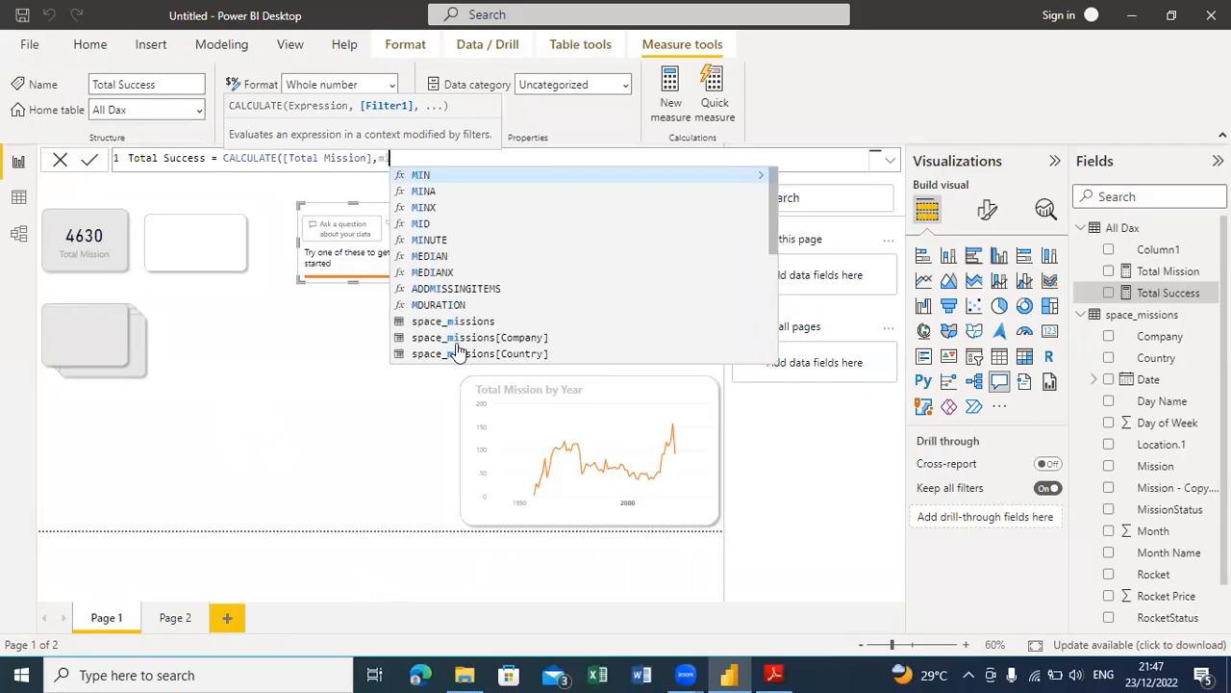
pyautogui.press('BackSpace')
pyautogui.press('BackSpace')
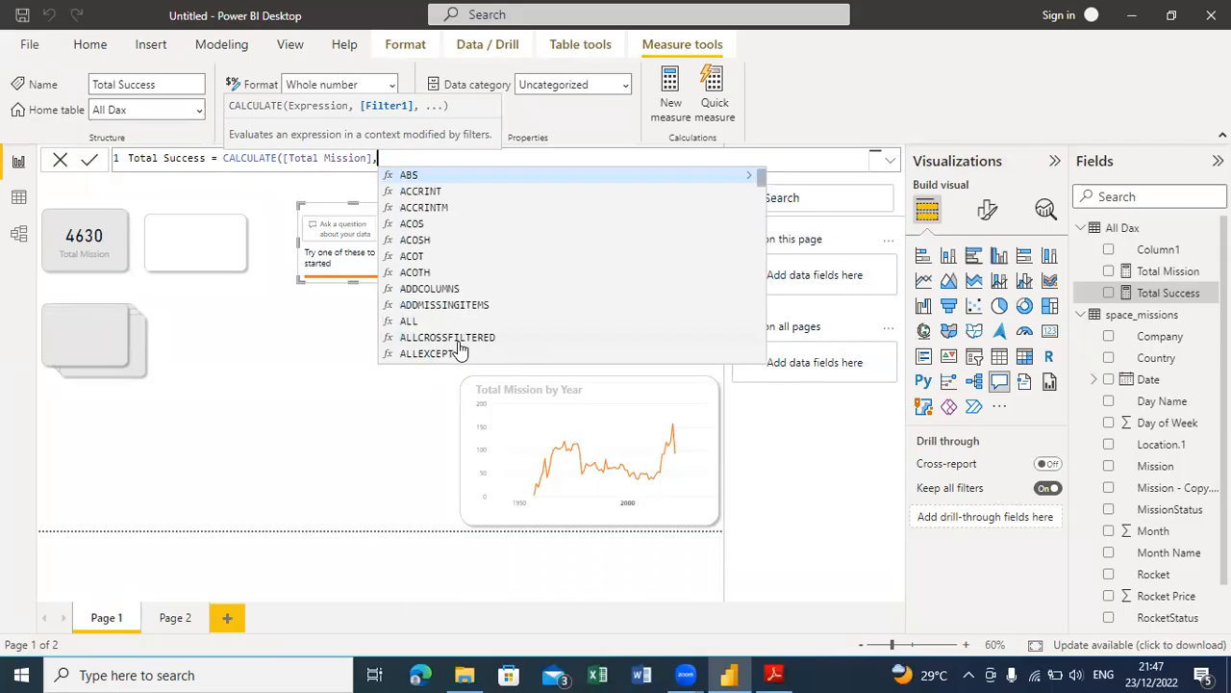
pyautogui.write('stat')
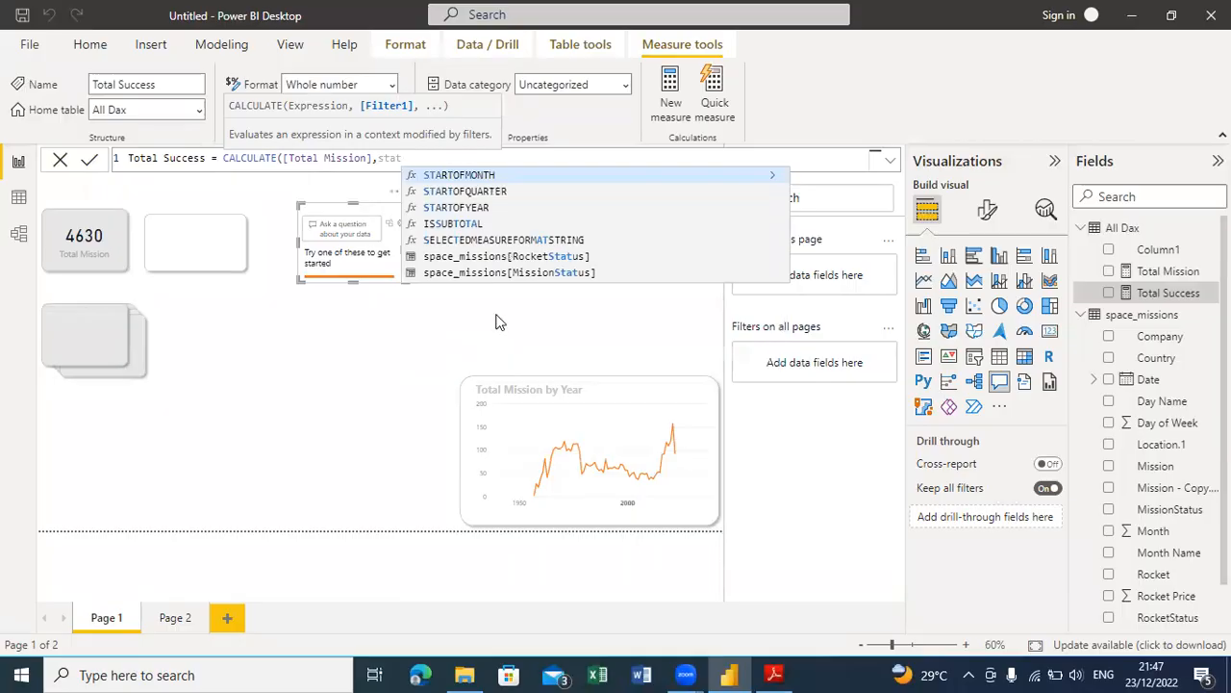
pyautogui.click(535, 273)
pyautogui.write('=')
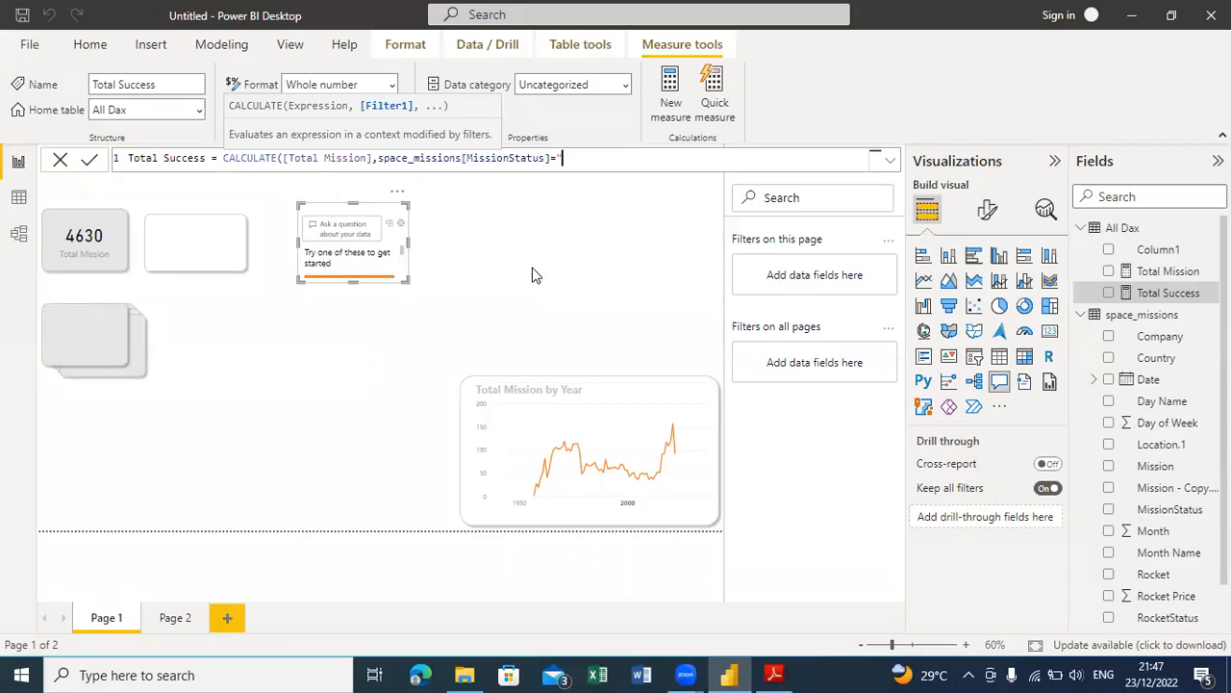
pyautogui.write('"Success")')
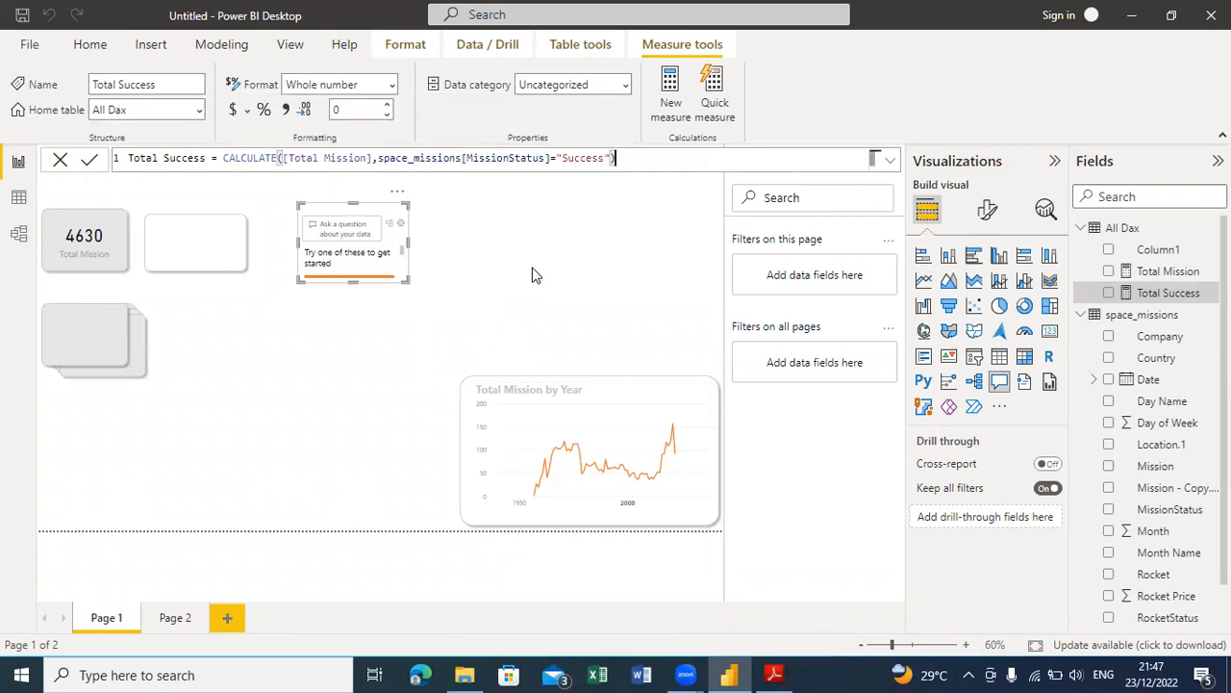
pyautogui.press('Return')
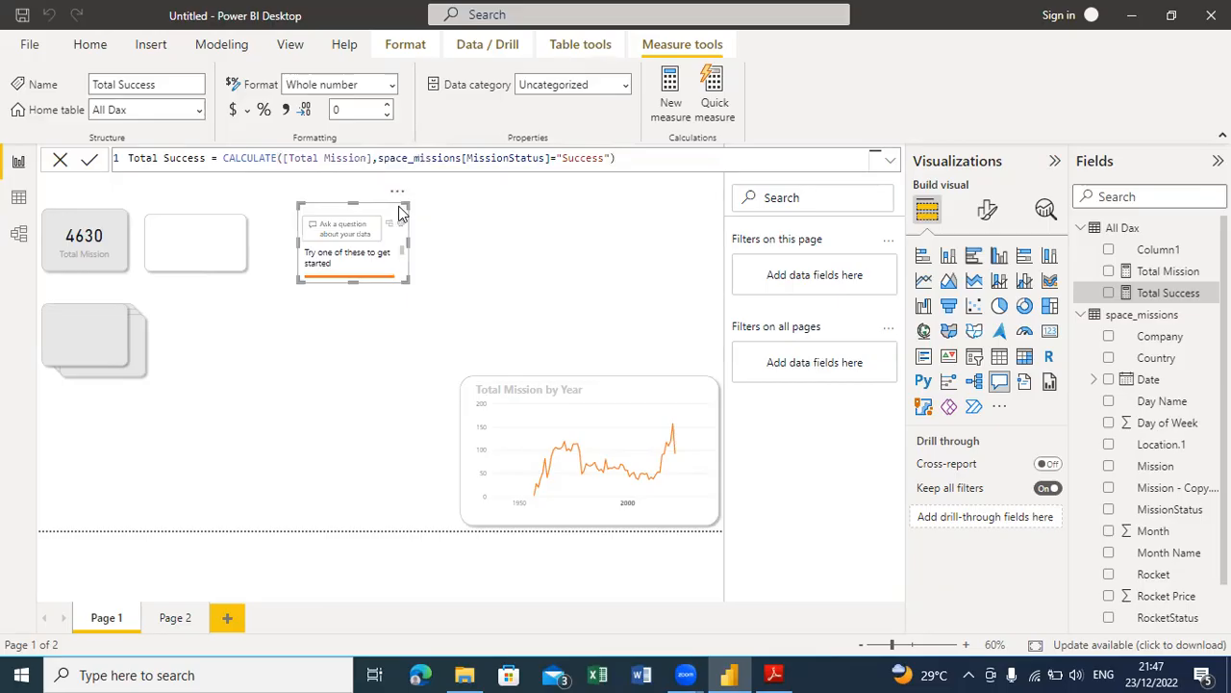
# Step: Delete the Q&A visual and add a slightly reduced card visual showing the Total Success measure beside the white rounded rectangle
pyautogui.press('Delete')
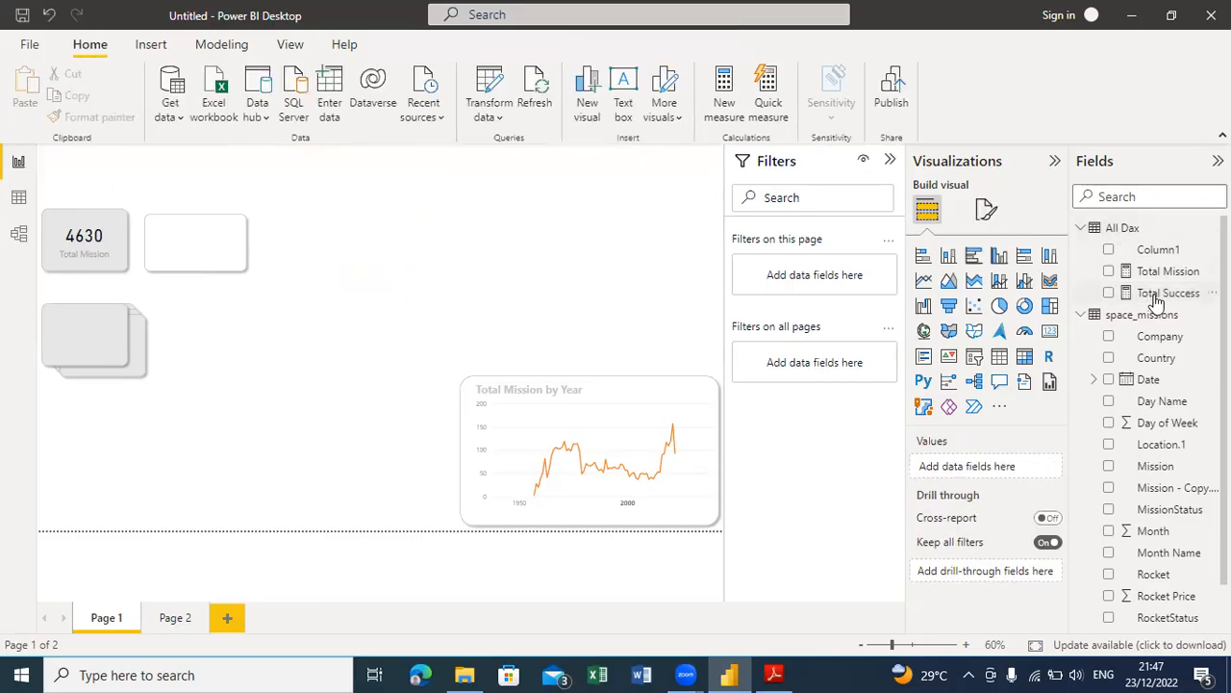
pyautogui.moveTo(1155, 296); pyautogui.dragTo(472, 236)
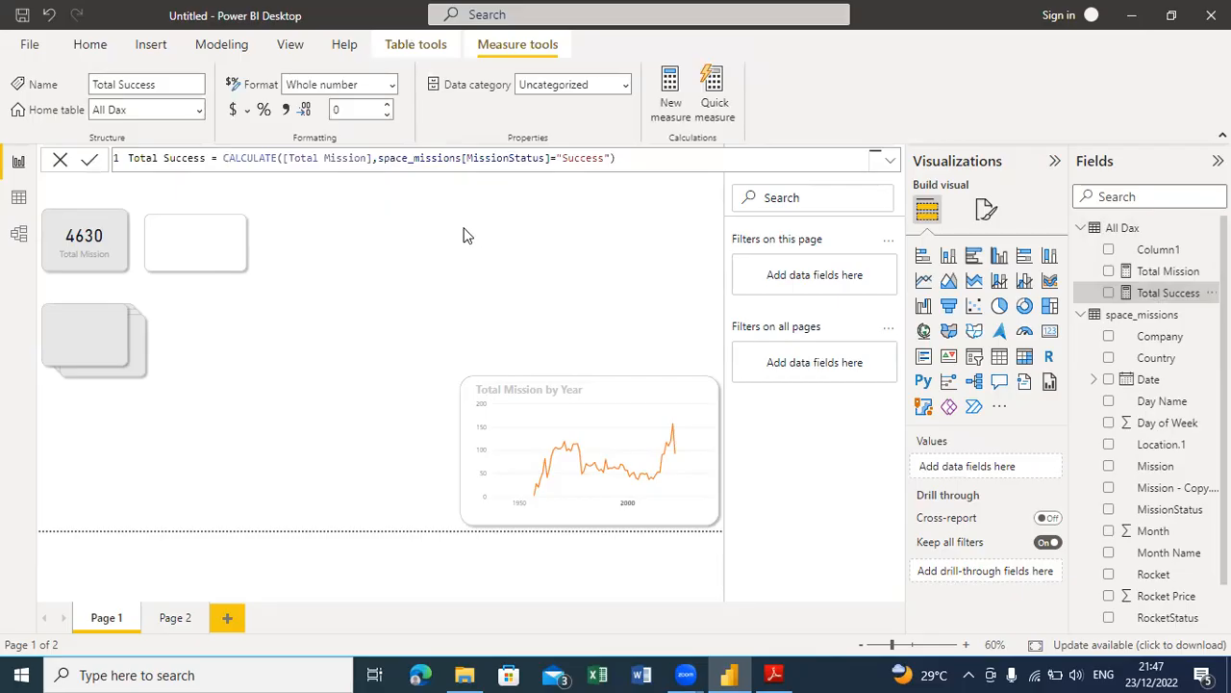
pyautogui.click(466, 229)
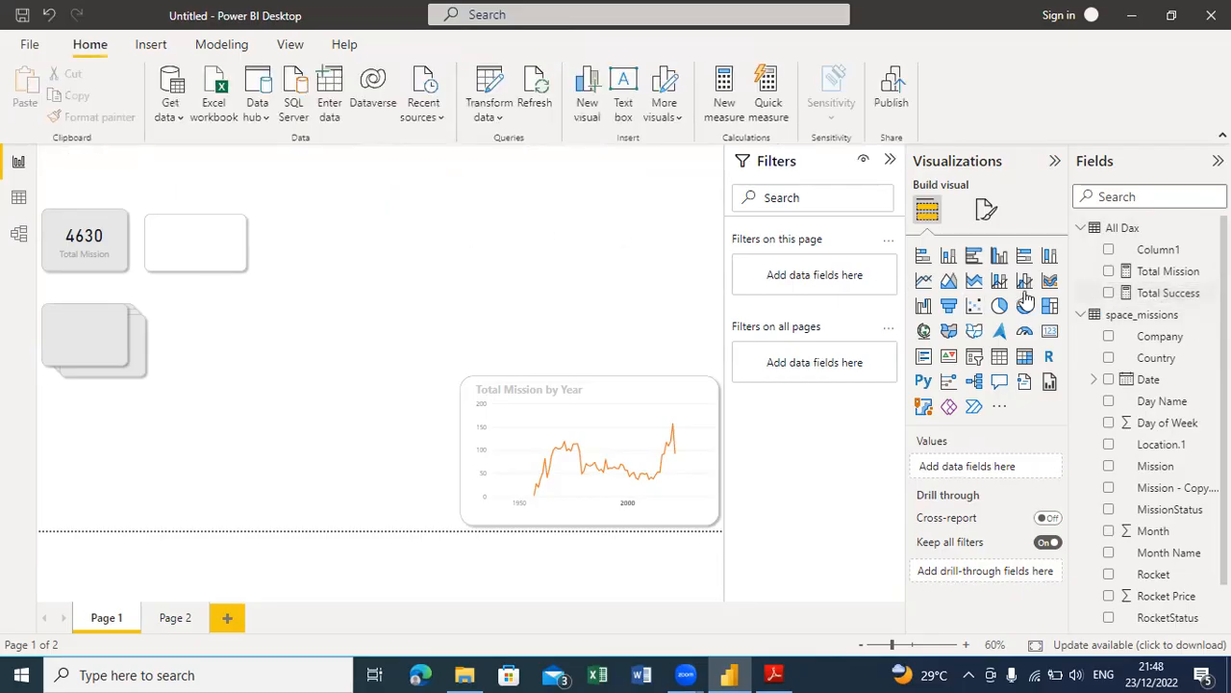
pyautogui.click(1050, 332)
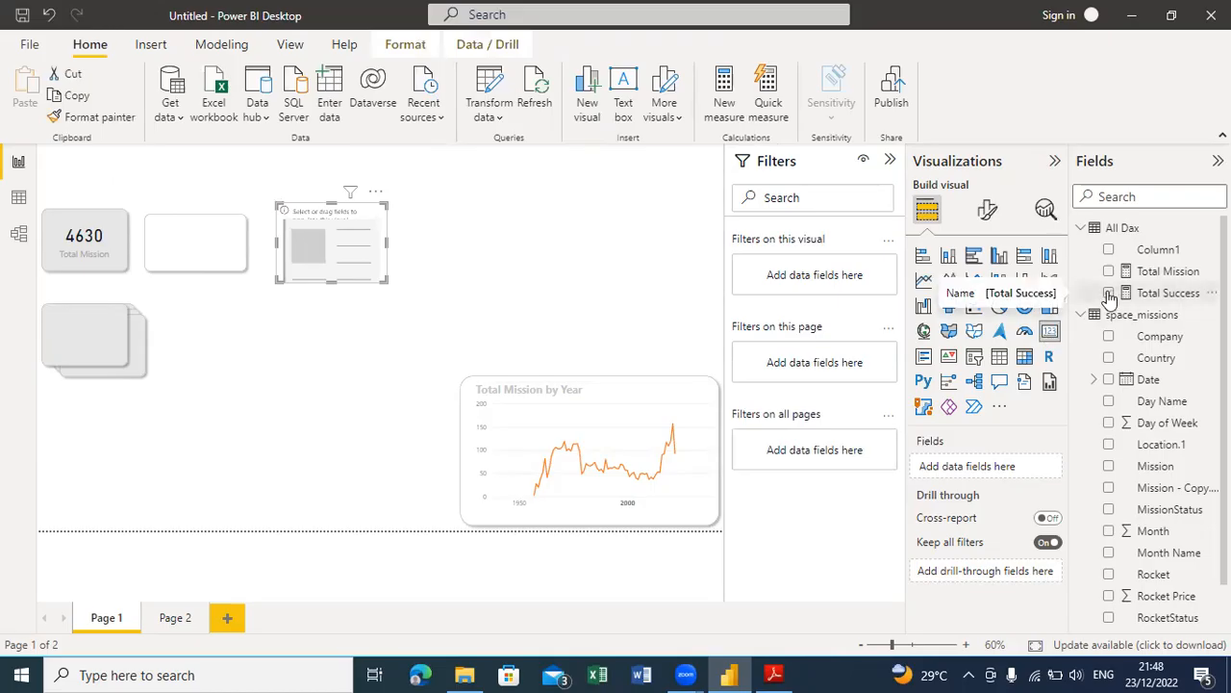
pyautogui.click(1108, 292)
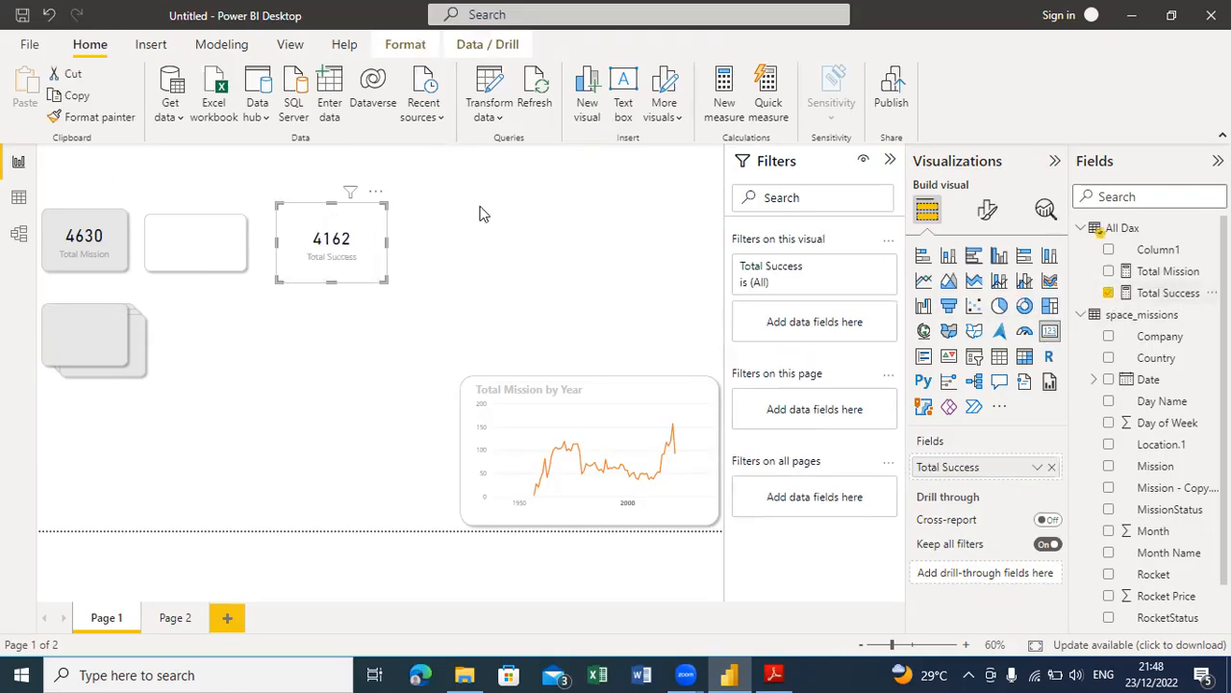
pyautogui.moveTo(385, 205); pyautogui.dragTo(380, 211)
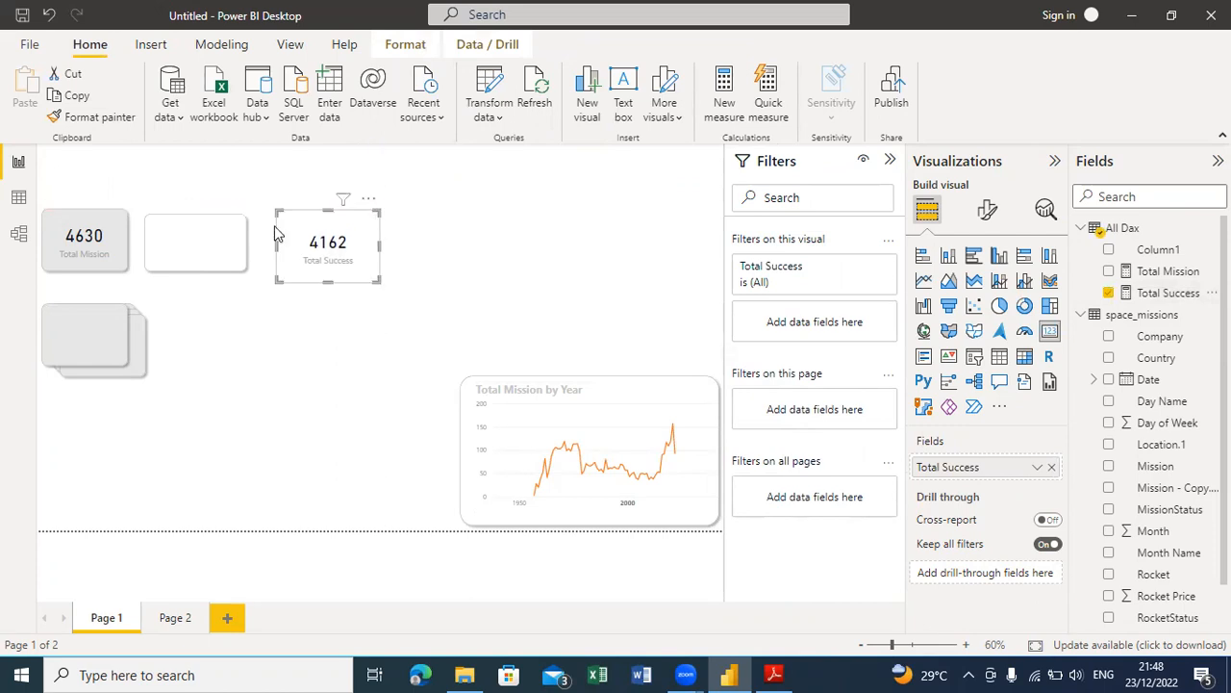
# Step: Make two copies of the white rounded rectangle and place them below it, next to the spare grey shapes
pyautogui.click(176, 249)
pyautogui.hotkey('ctrl', 'c')
pyautogui.hotkey('ctrl', 'v')
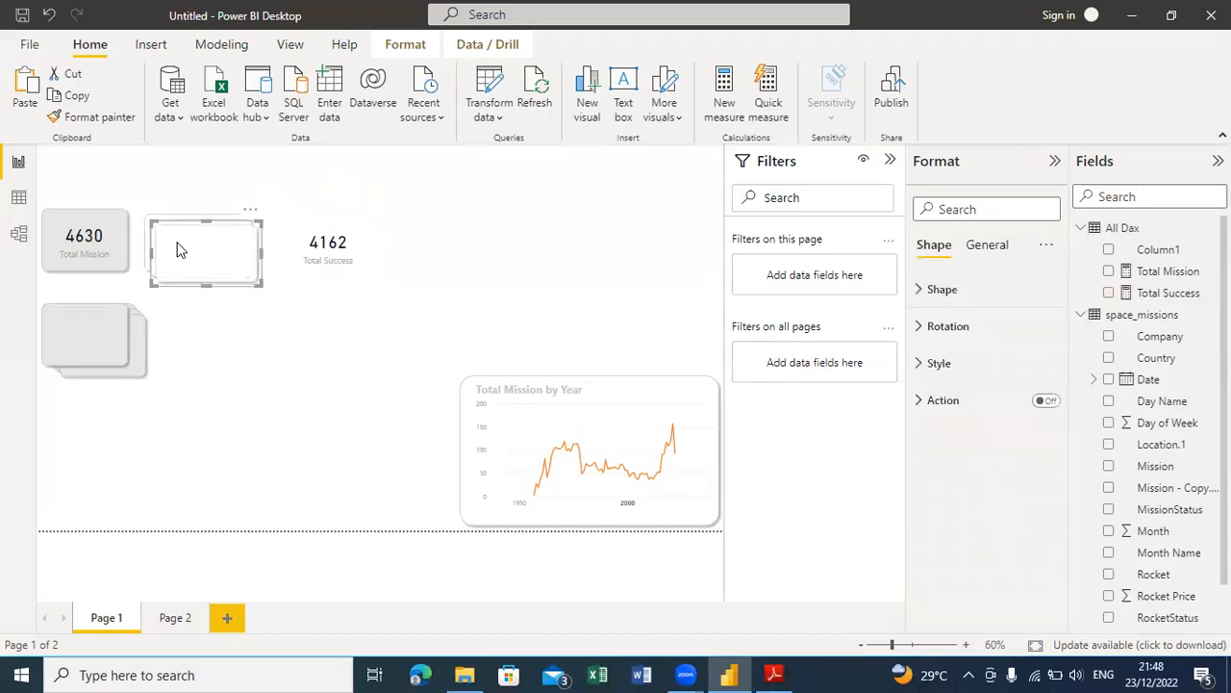
pyautogui.moveTo(252, 234); pyautogui.dragTo(256, 343)
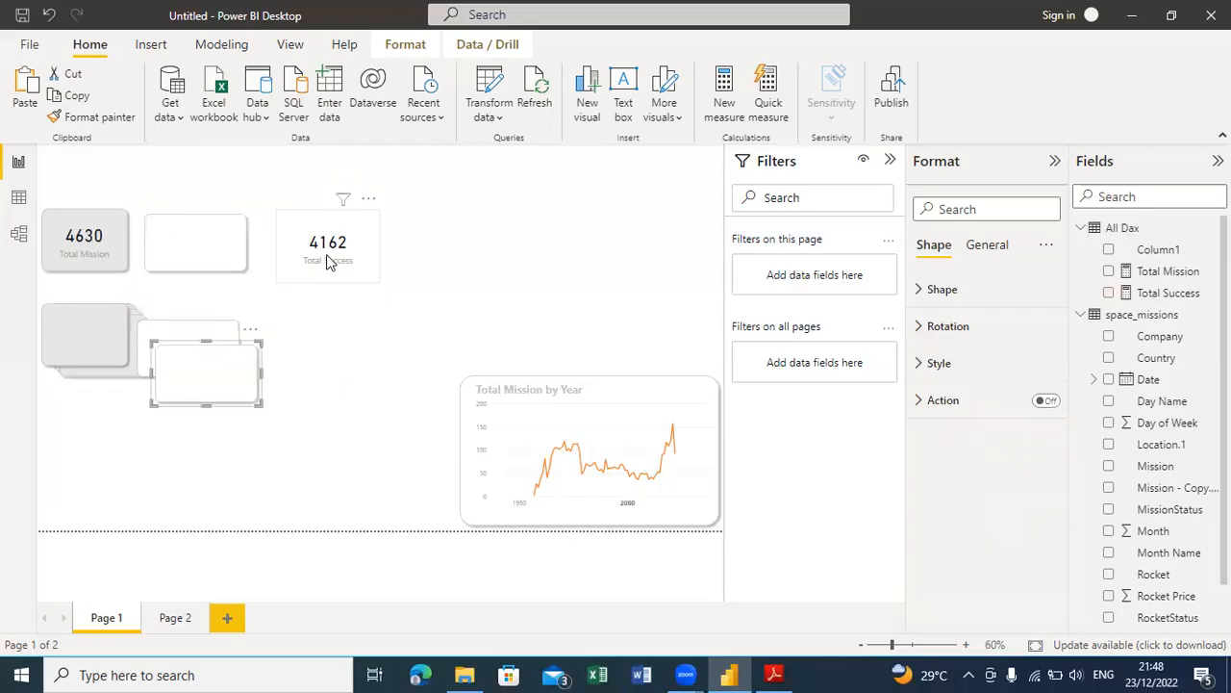
# Step: Shrink the Total Success card and center it on the white rounded rectangle next to the Total Mission card
pyautogui.click(373, 219)
pyautogui.moveTo(371, 218); pyautogui.dragTo(361, 229)
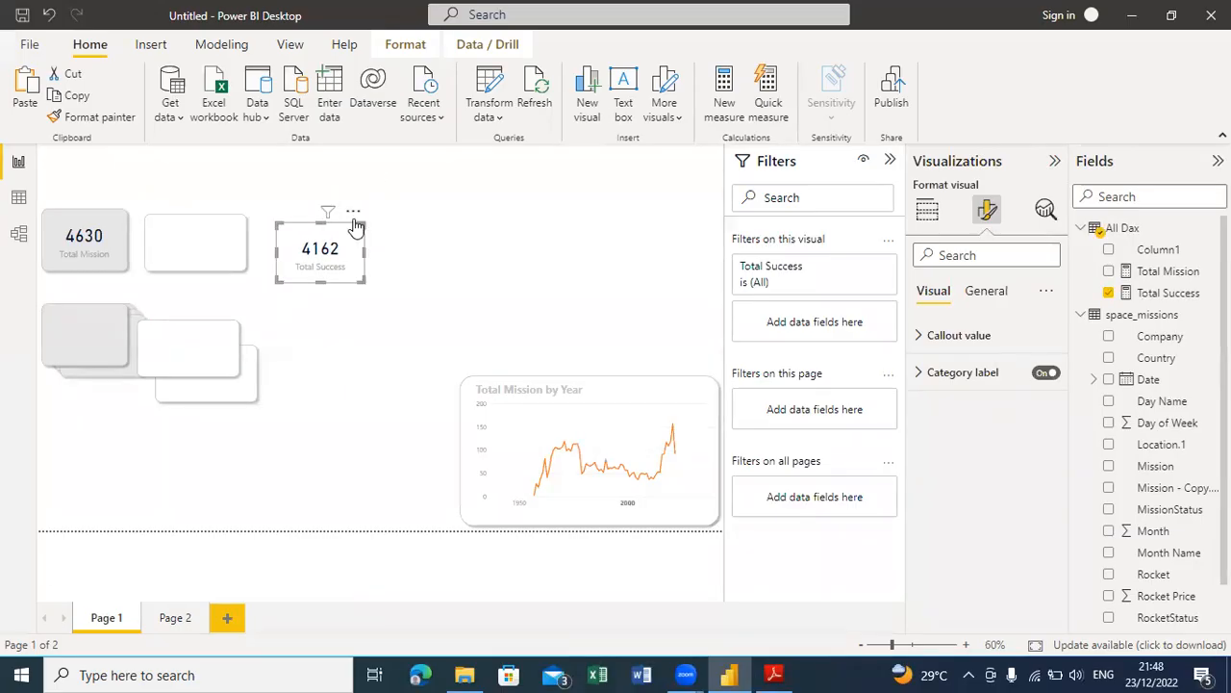
pyautogui.moveTo(352, 220); pyautogui.dragTo(231, 220)
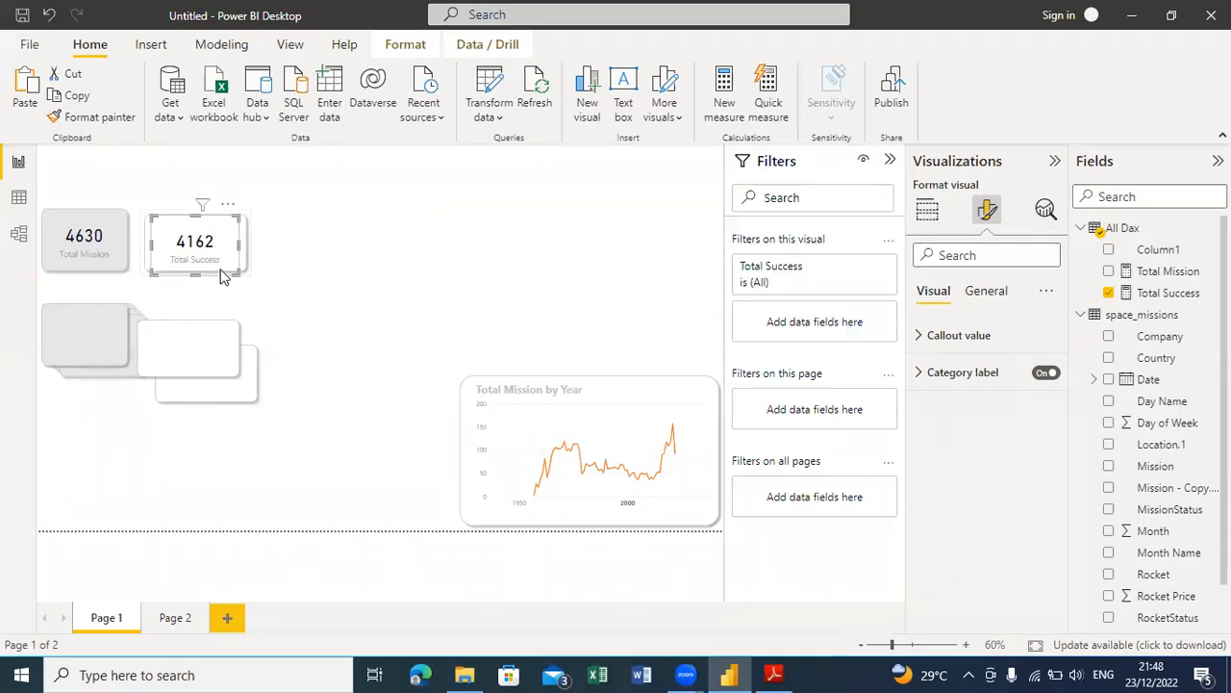
pyautogui.moveTo(196, 269); pyautogui.dragTo(195, 265)
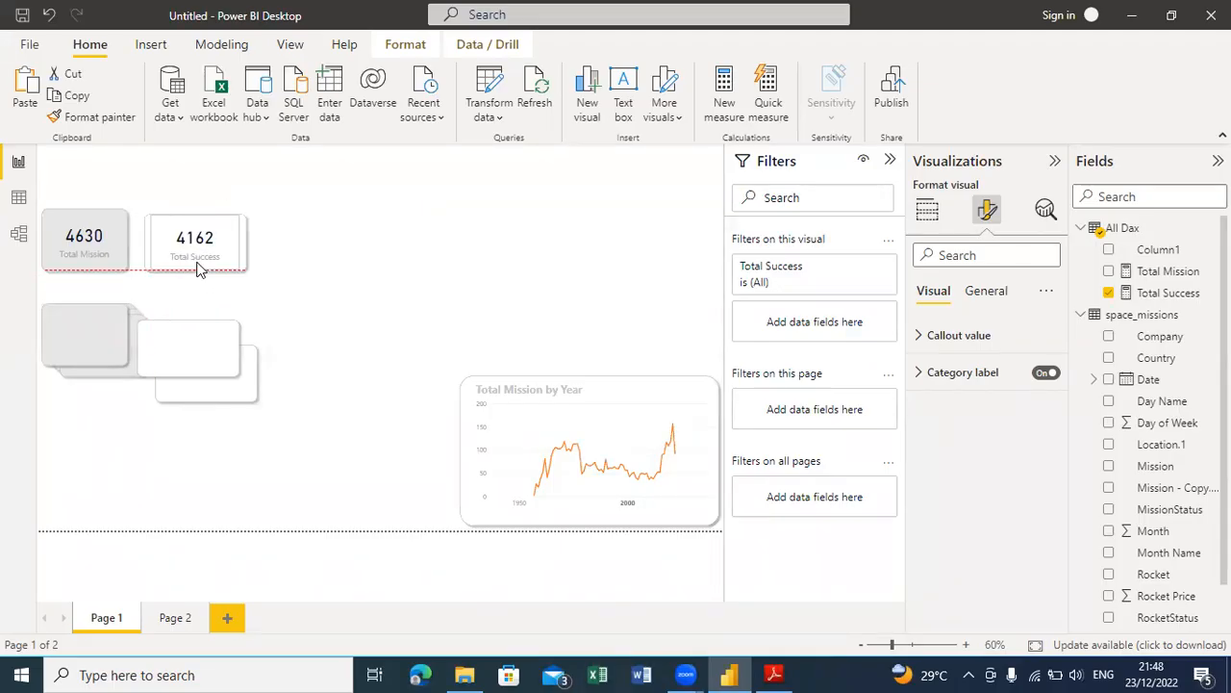
pyautogui.click(345, 247)
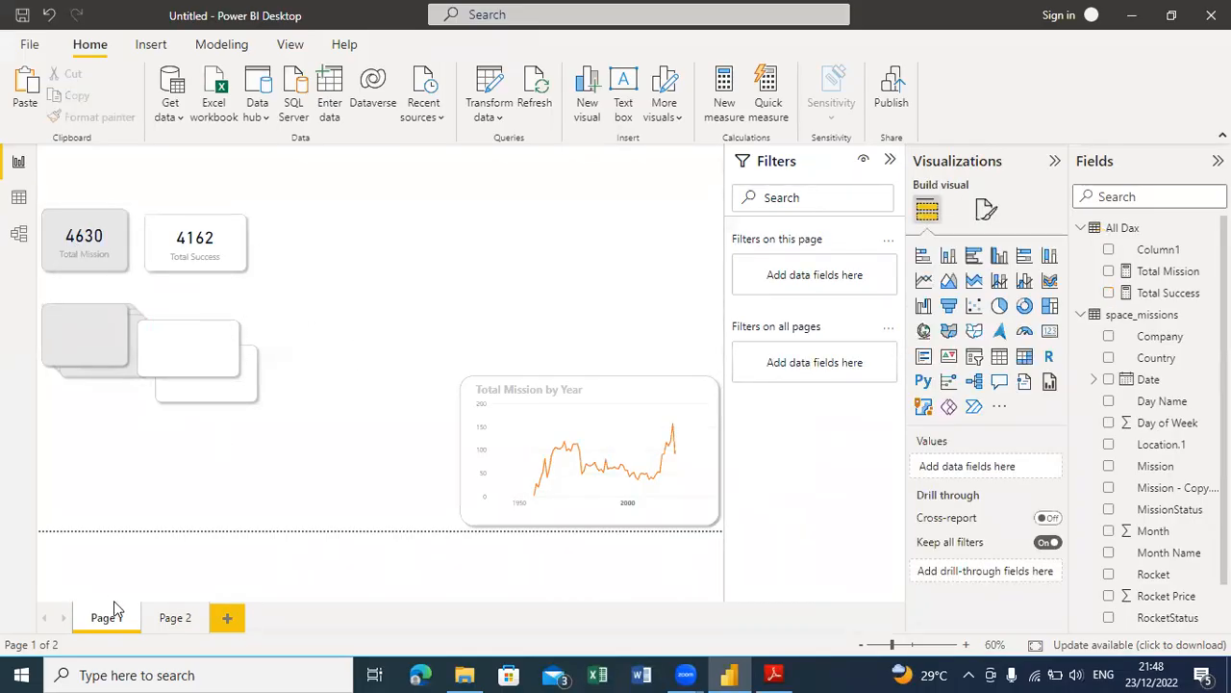
# Step: Examine the filter values of the MissionStatus column in the space_missions table in Data view and return to the report page
pyautogui.click(20, 199)
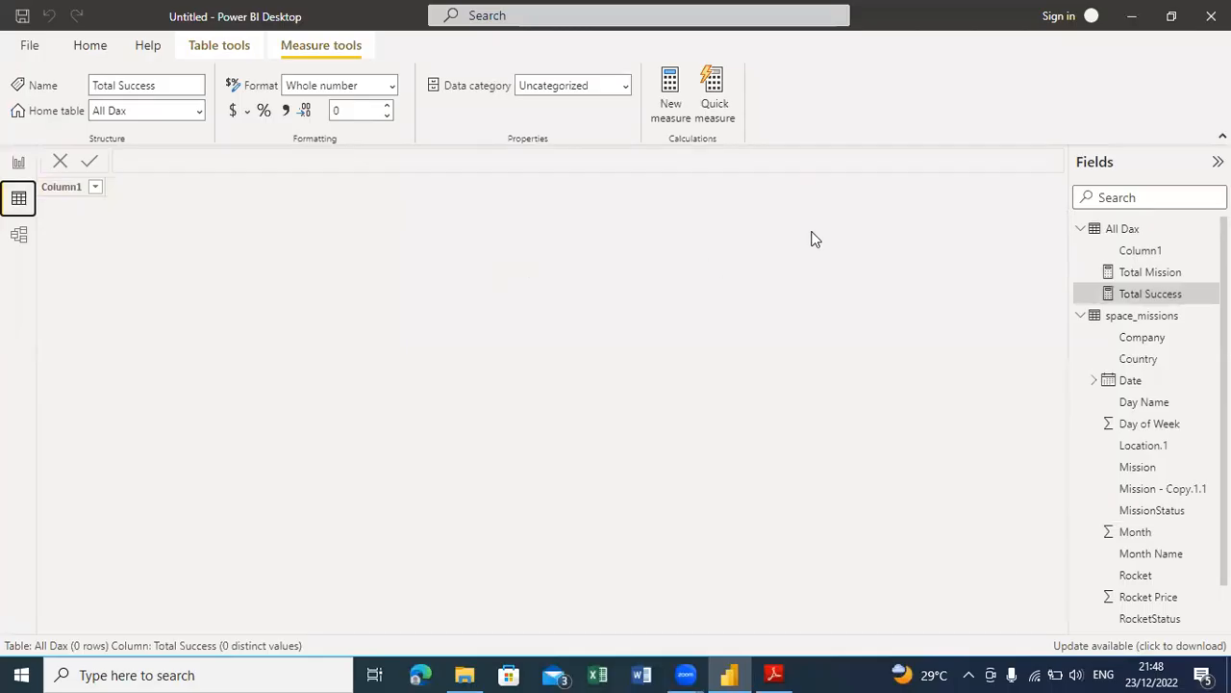
pyautogui.click(1161, 325)
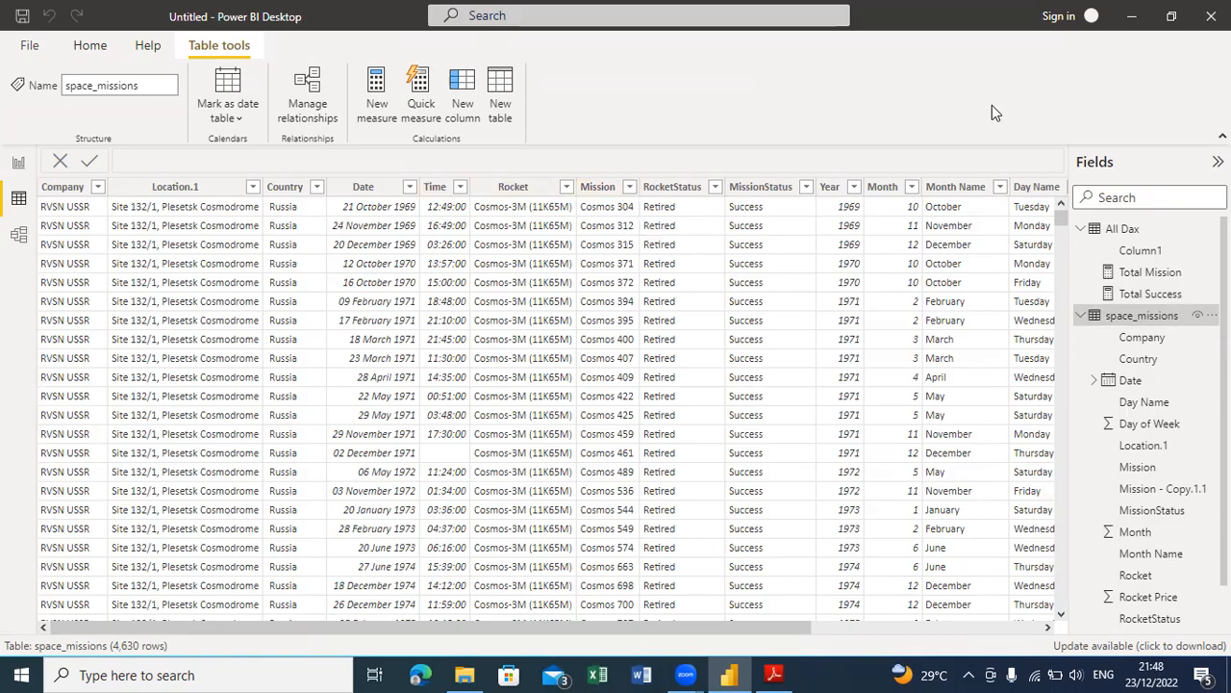
pyautogui.click(807, 191)
pyautogui.click(808, 190)
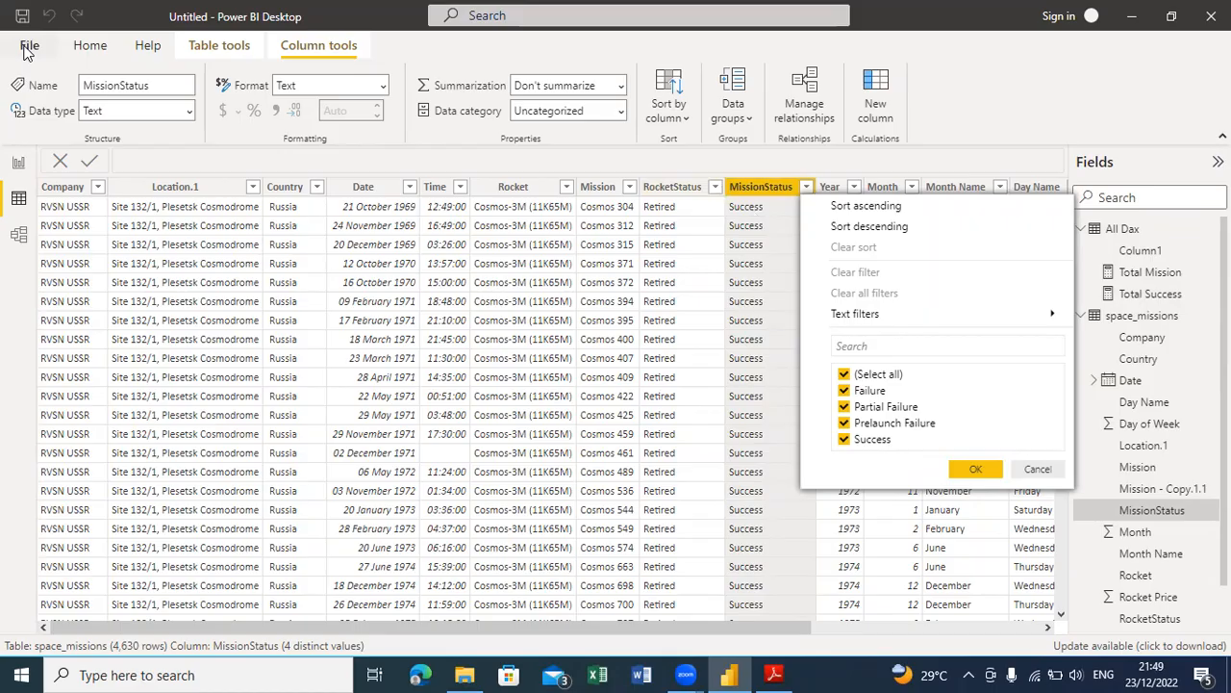
pyautogui.click(19, 164)
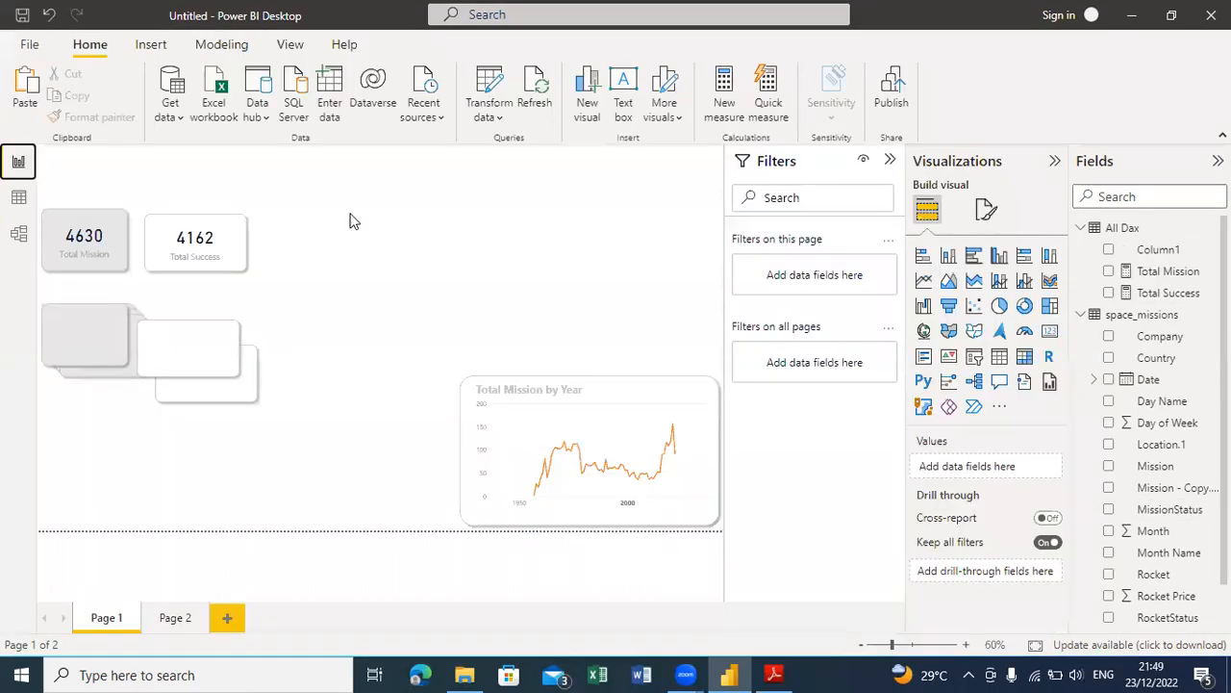
# Step: Create a measure in the All Dax table with the formula Total Failure = [Total Mission]-[Total Success]
pyautogui.click(1118, 228)
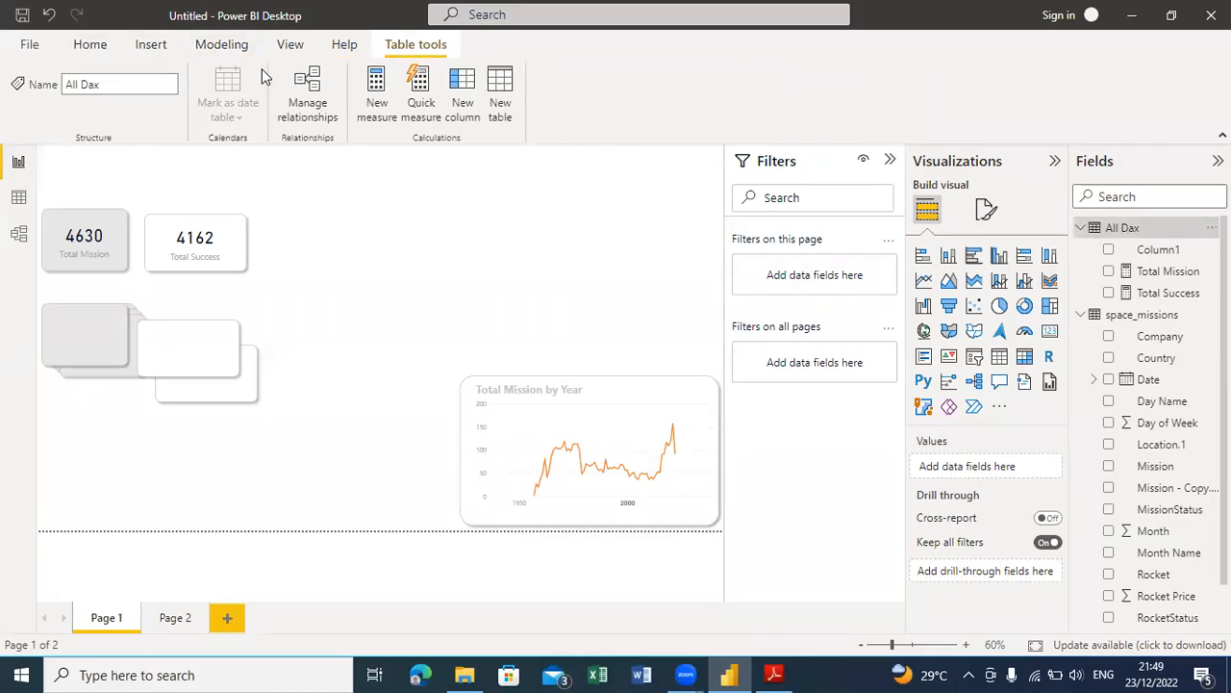
pyautogui.click(382, 113)
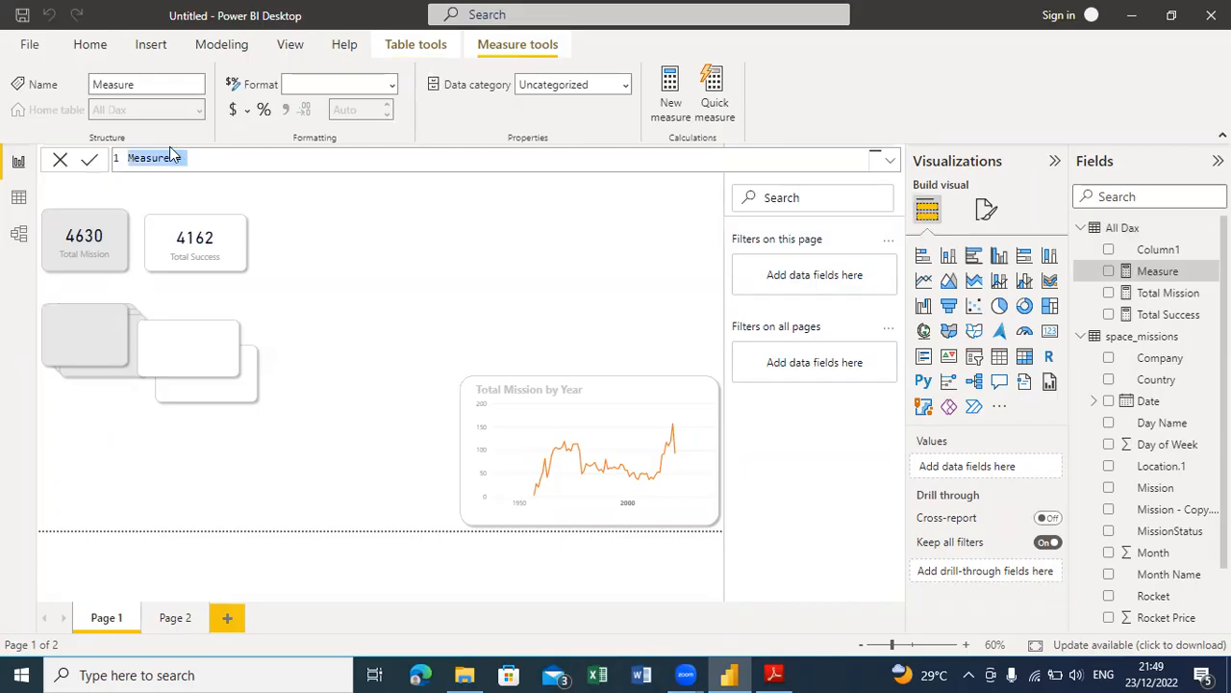
pyautogui.write('Total Failure =Total Mission]')
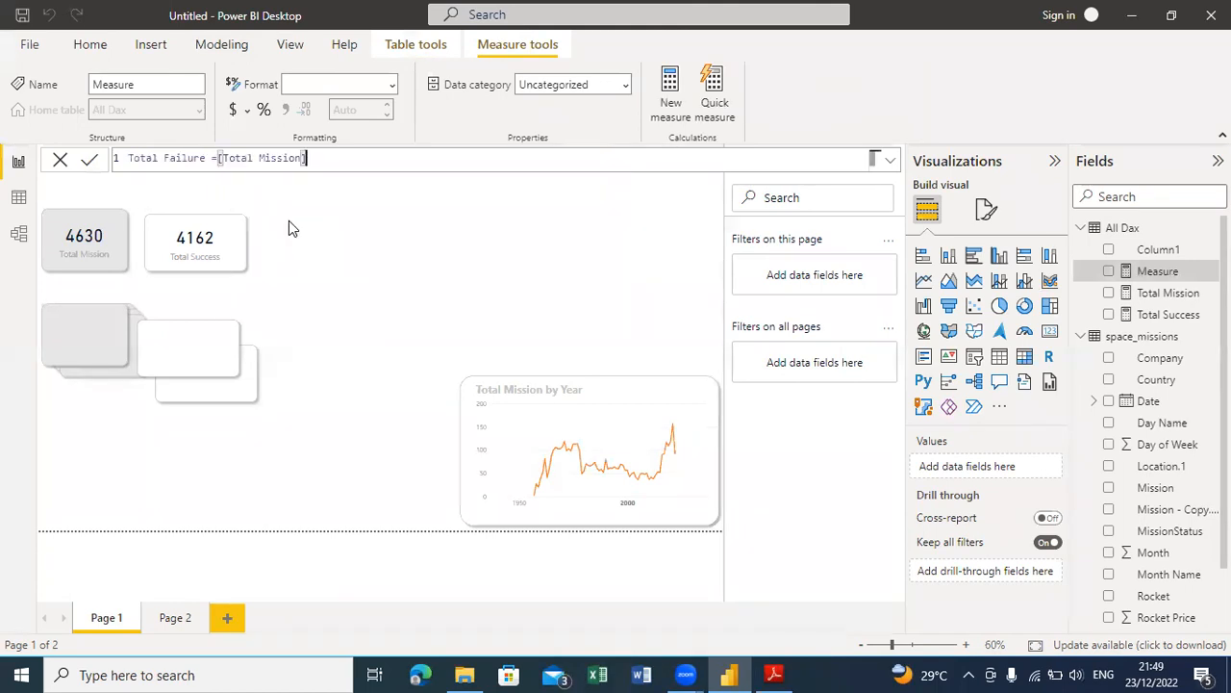
pyautogui.doubleClick(288, 223)
pyautogui.write('-Total')
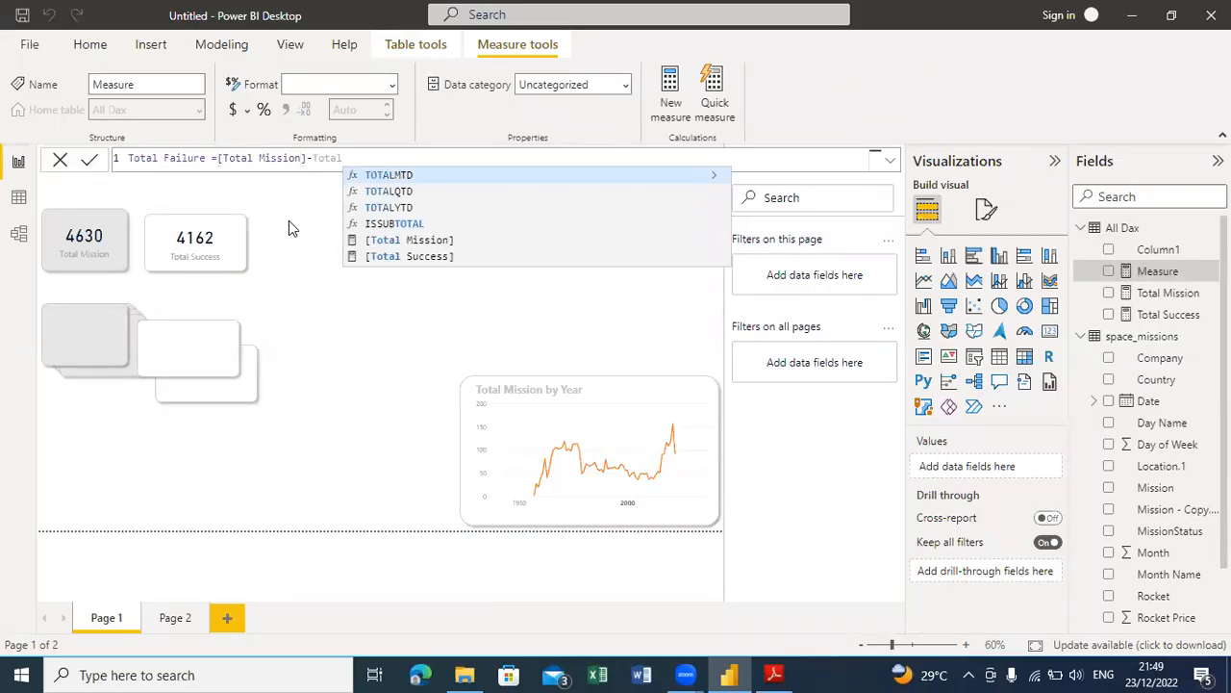
pyautogui.doubleClick(396, 258)
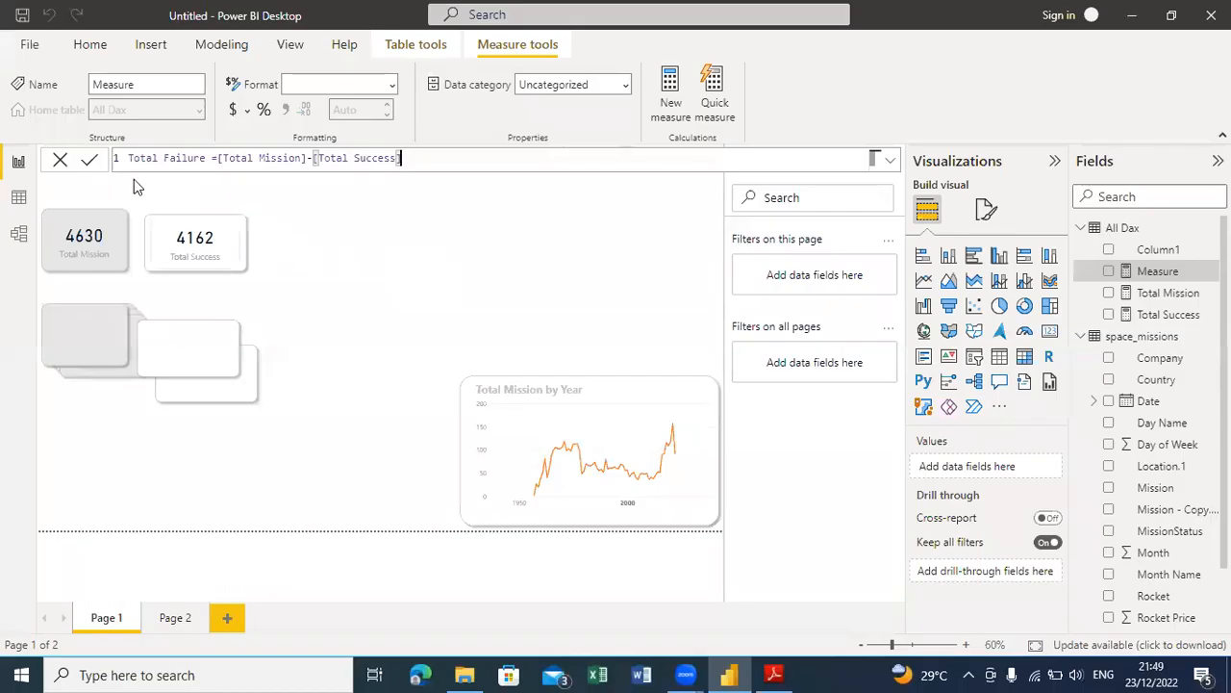
pyautogui.click(90, 161)
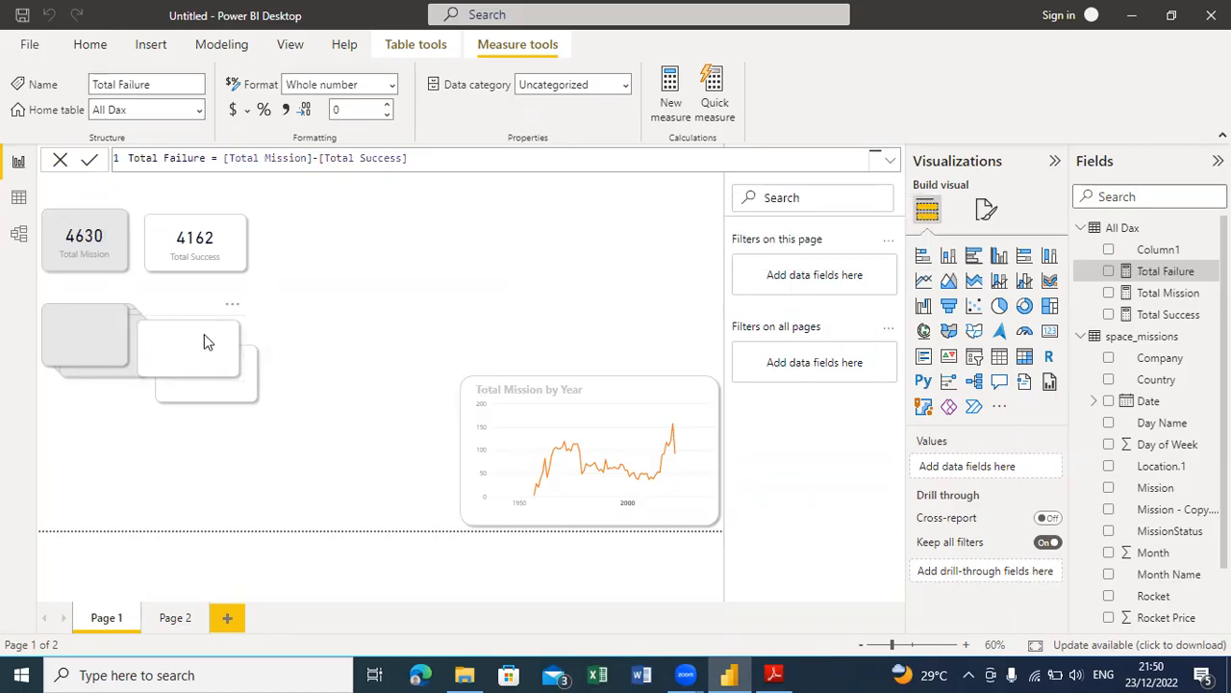
# Step: Move a spare white rounded rectangle level with and right of the Total Success card, and add a card visual showing Total Failure
pyautogui.moveTo(231, 318); pyautogui.dragTo(366, 212)
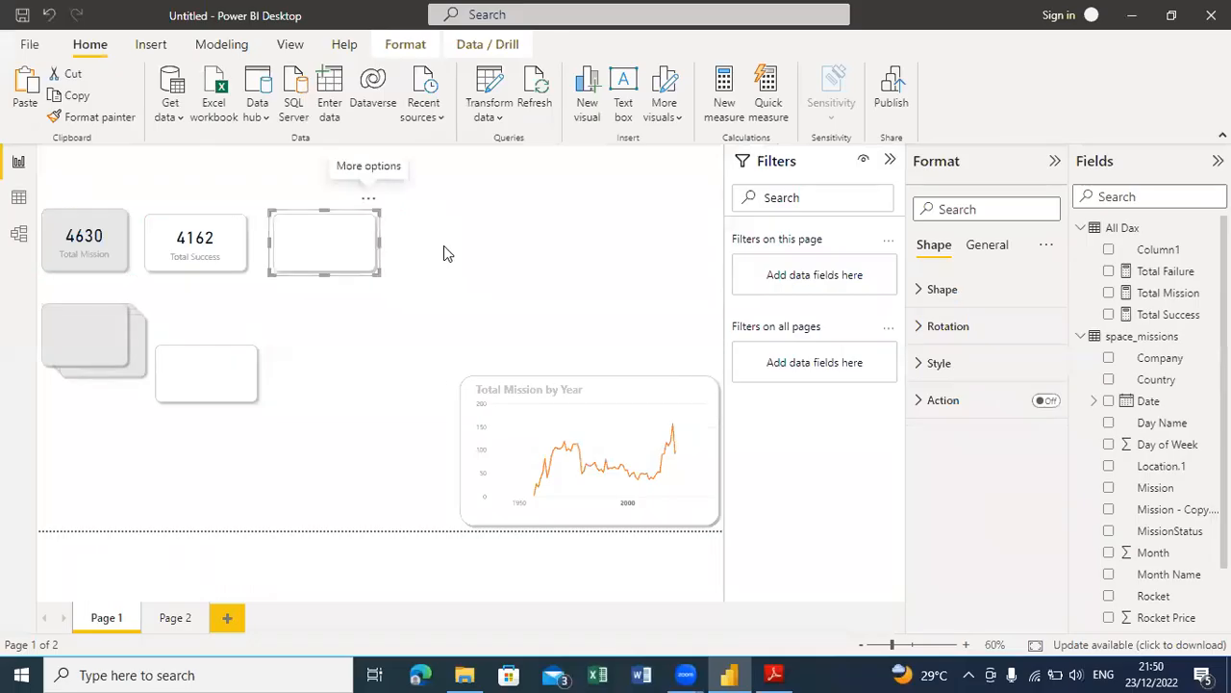
pyautogui.click(561, 255)
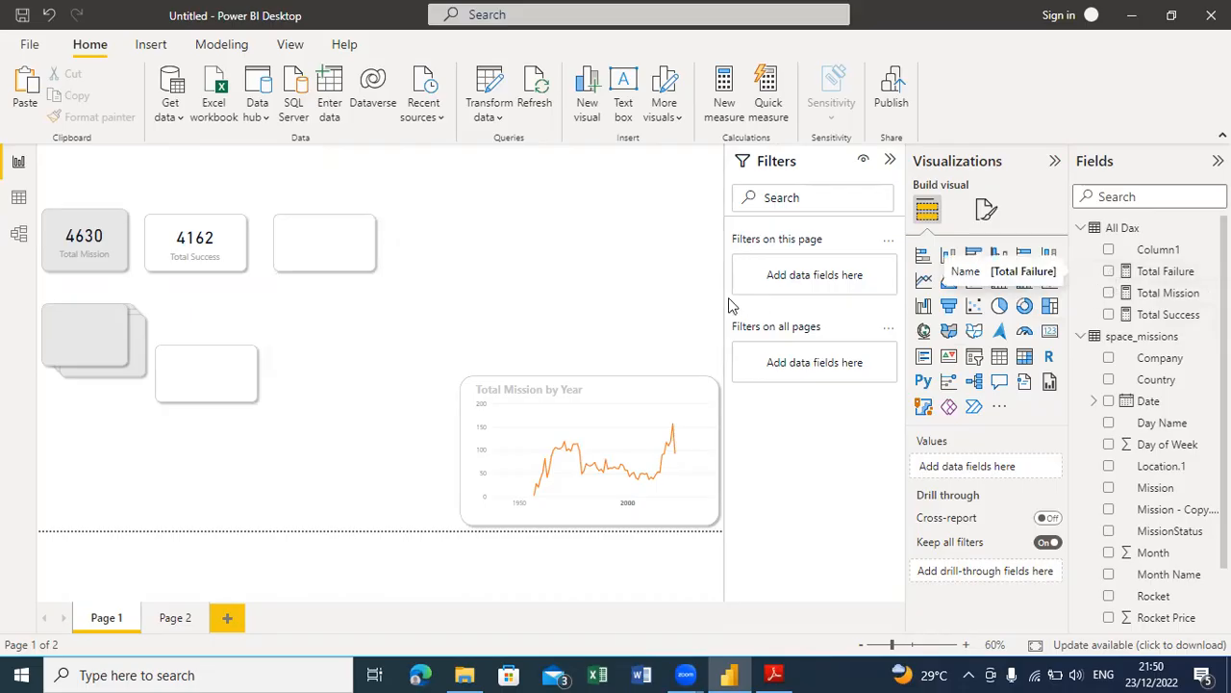
pyautogui.click(1049, 334)
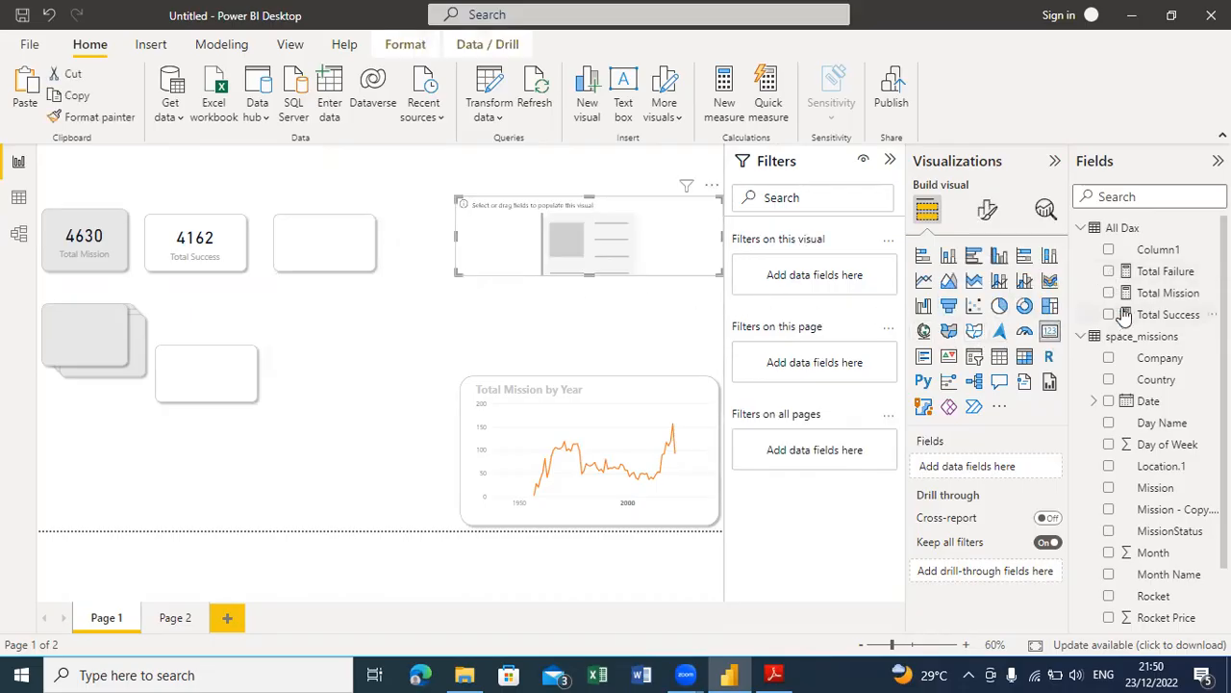
pyautogui.click(1109, 272)
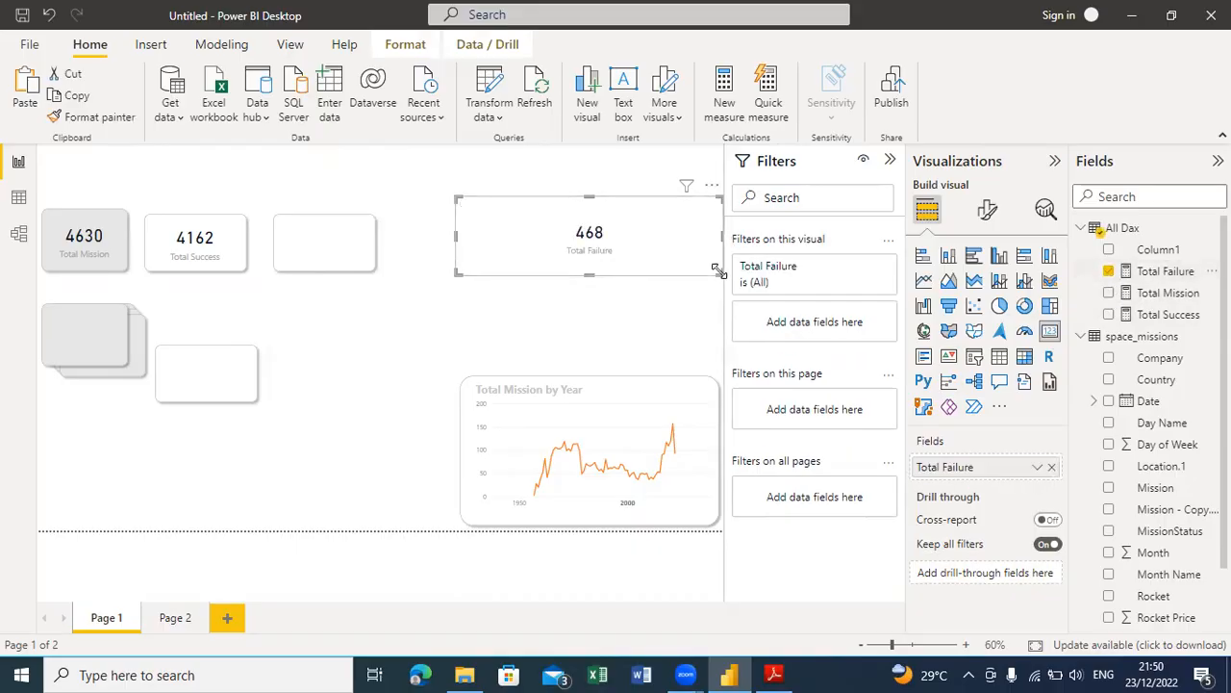
# Step: Shrink the Total Failure card and fit it onto the white rounded rectangle next to the Total Success card
pyautogui.moveTo(716, 270); pyautogui.dragTo(510, 268)
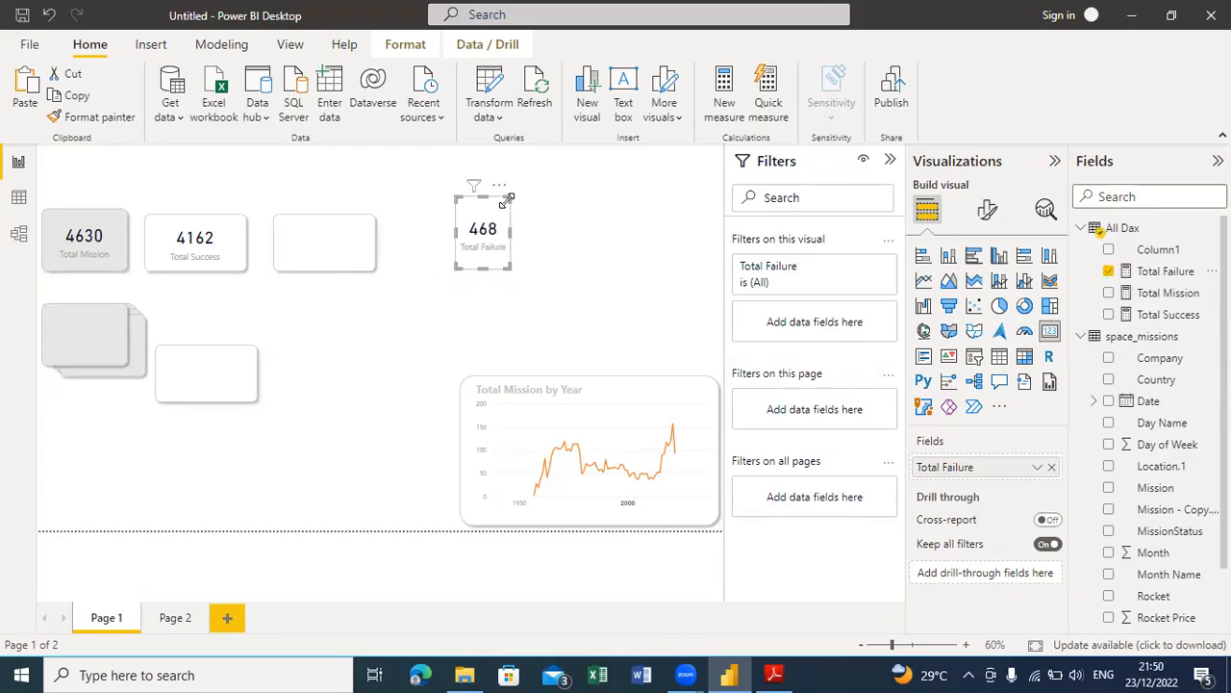
pyautogui.moveTo(512, 199); pyautogui.dragTo(544, 206)
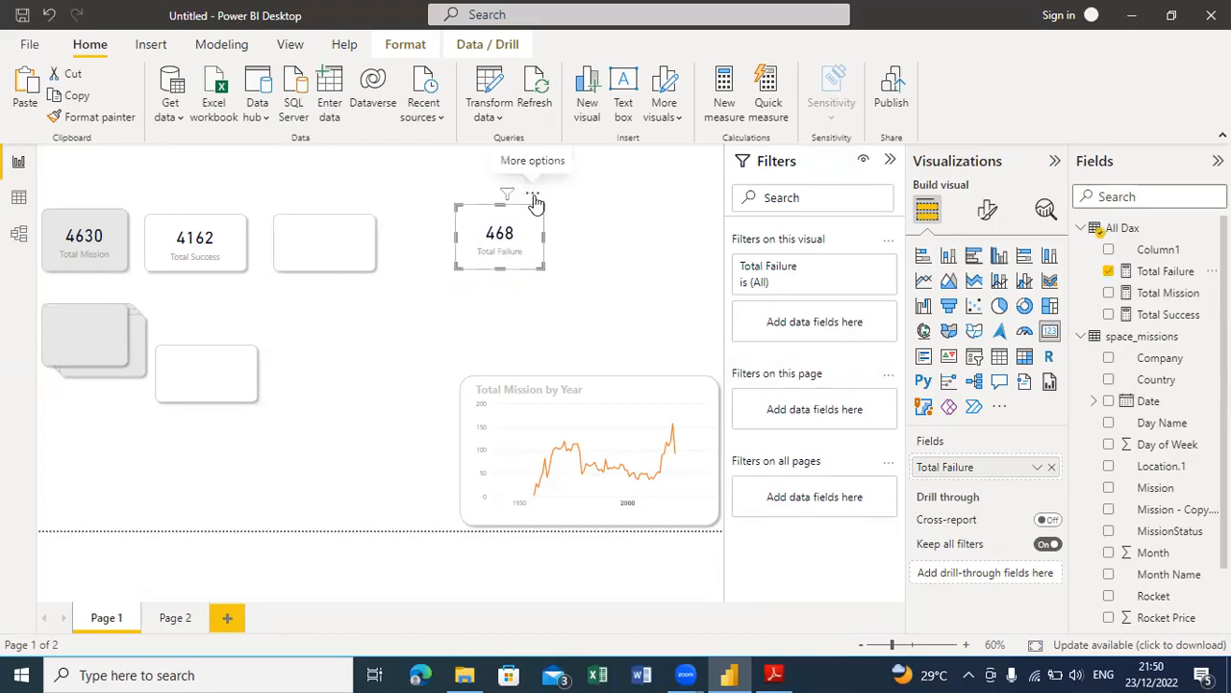
pyautogui.moveTo(446, 213); pyautogui.dragTo(349, 216)
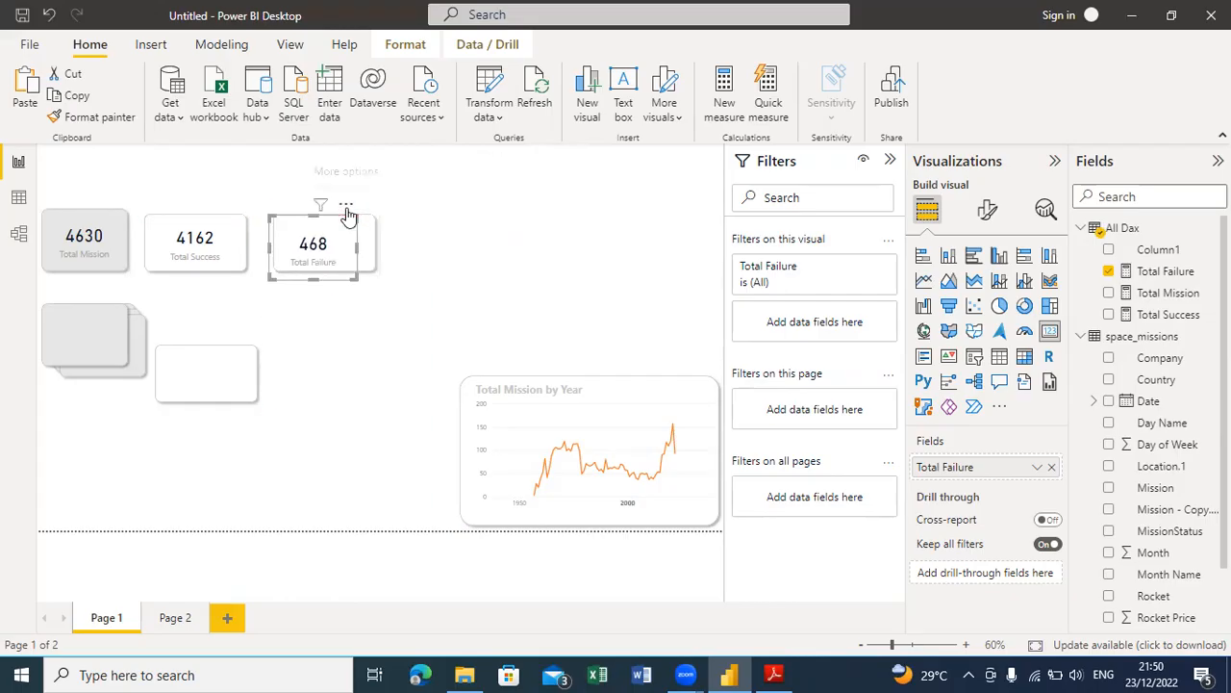
pyautogui.moveTo(311, 276); pyautogui.dragTo(323, 271)
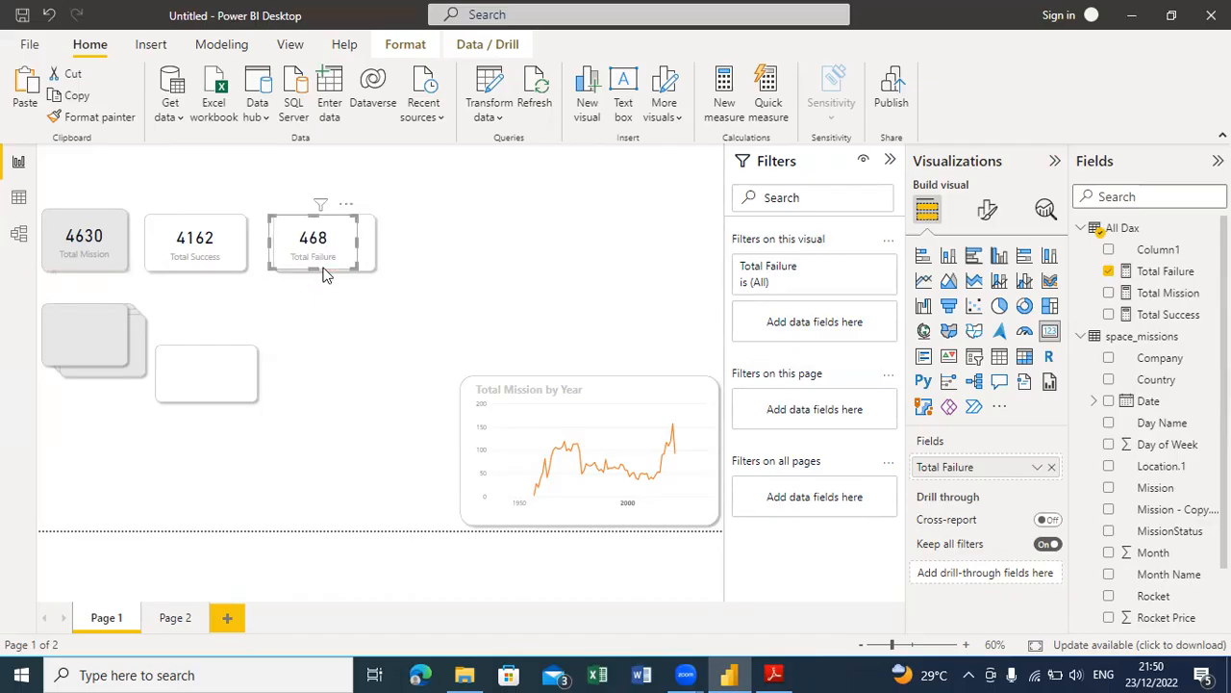
pyautogui.click(239, 240)
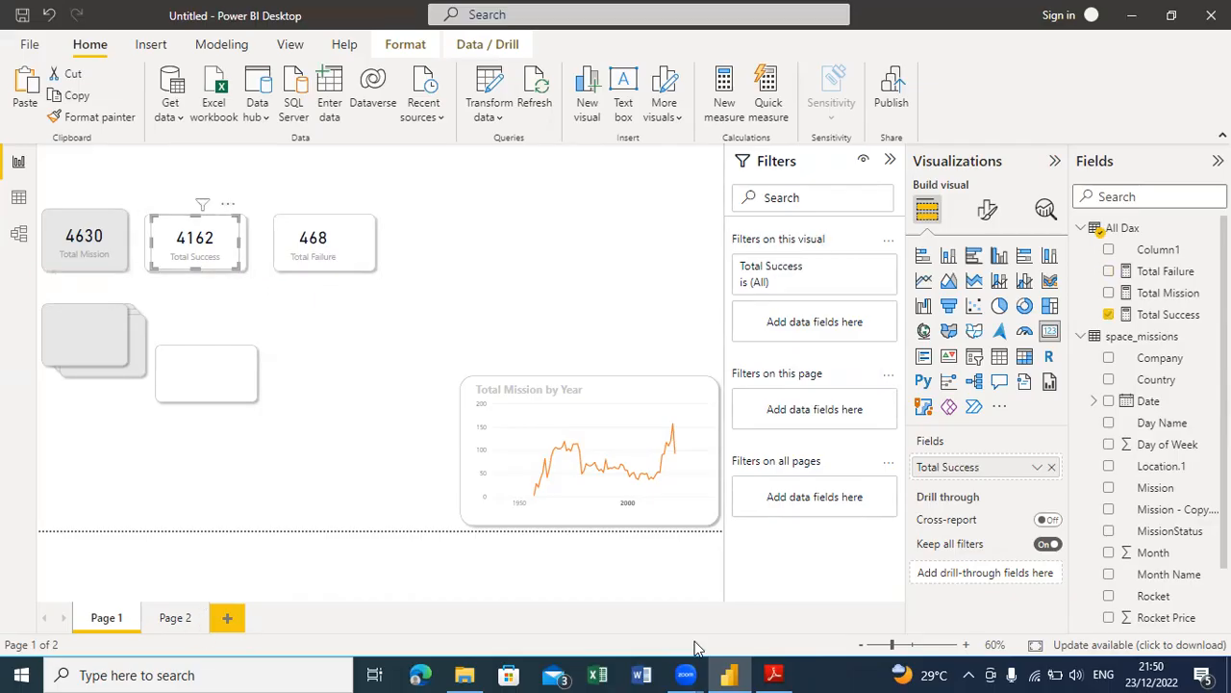
# Step: Check the recommended analysis questions in Space Missions.pdf, and return to the report's Total Mission by Year chart
pyautogui.click(773, 675)
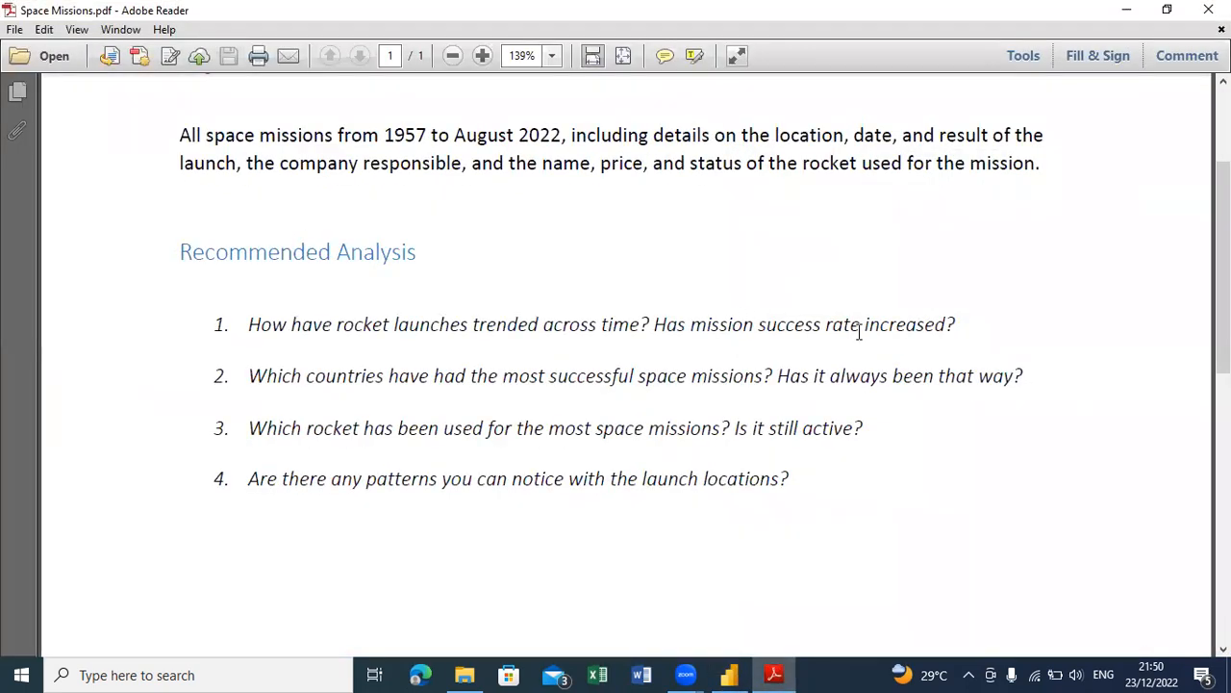
pyautogui.click(1127, 9)
pyautogui.click(445, 318)
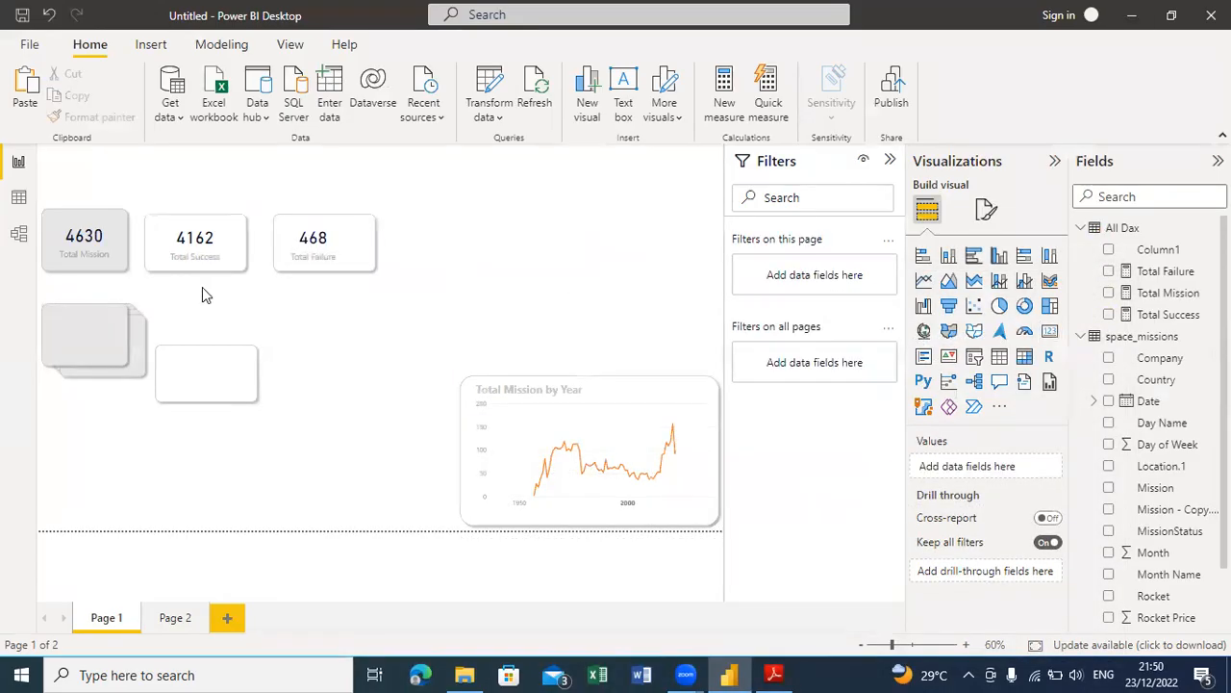
pyautogui.click(611, 396)
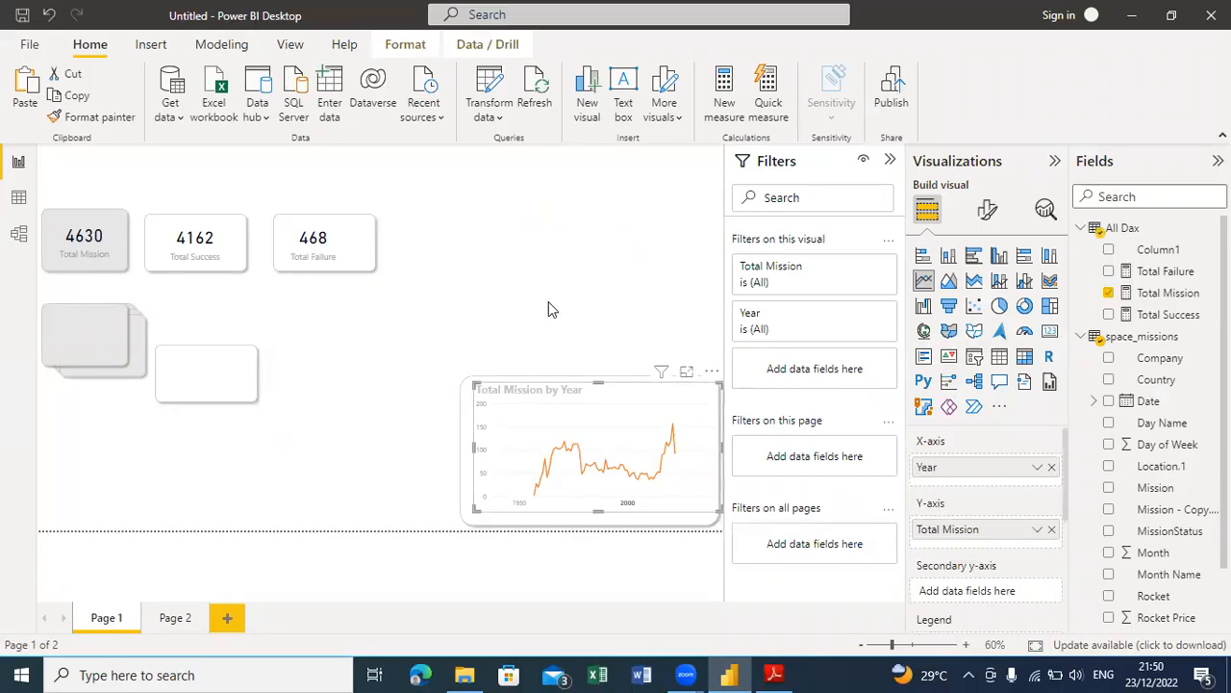
# Step: Add a line chart with Total Success on the Y-axis and Year on the X-axis
pyautogui.click(549, 303)
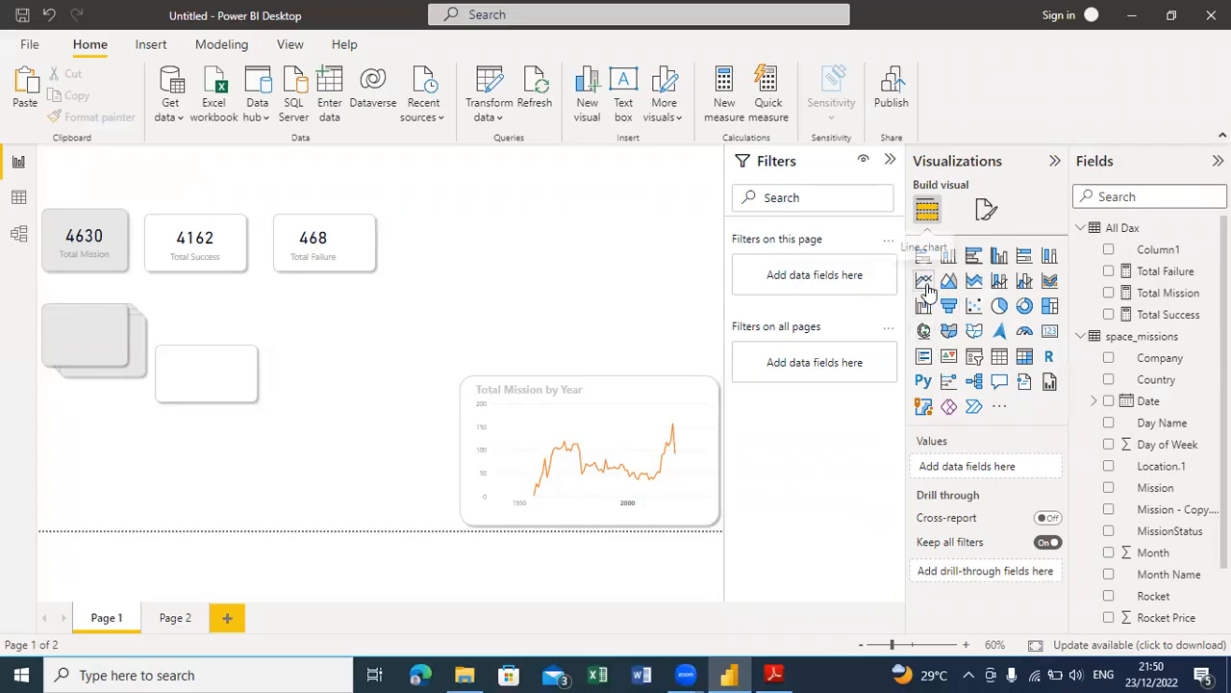
pyautogui.click(923, 280)
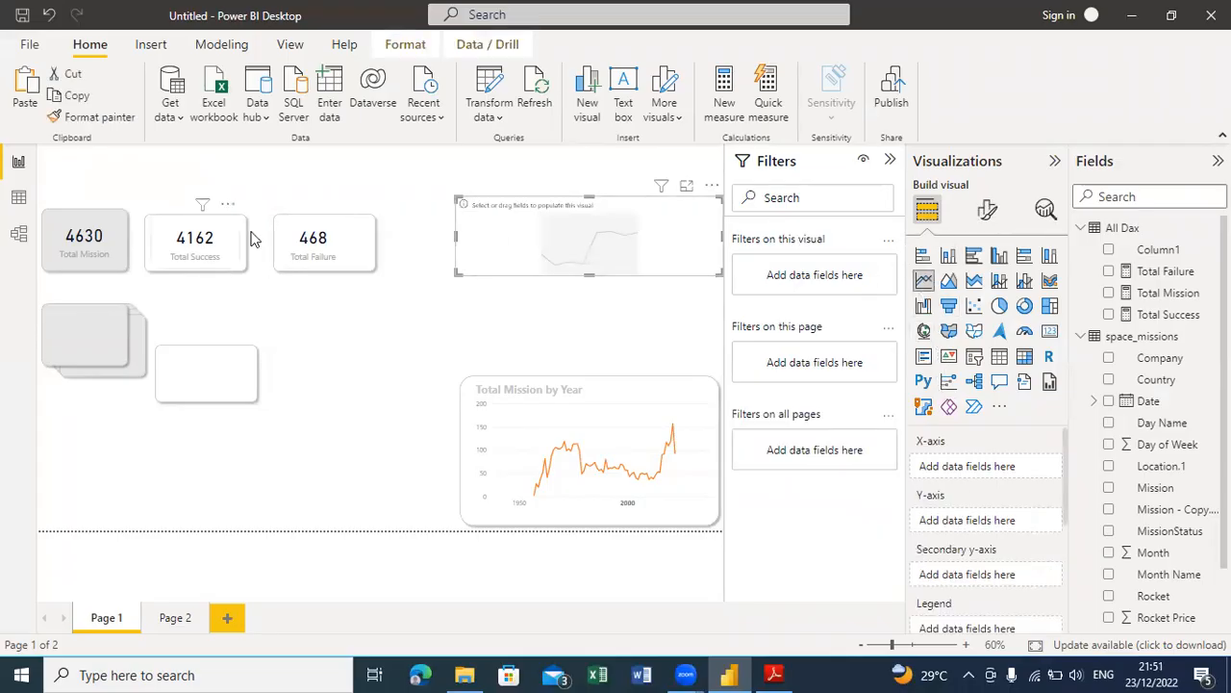
pyautogui.click(1108, 314)
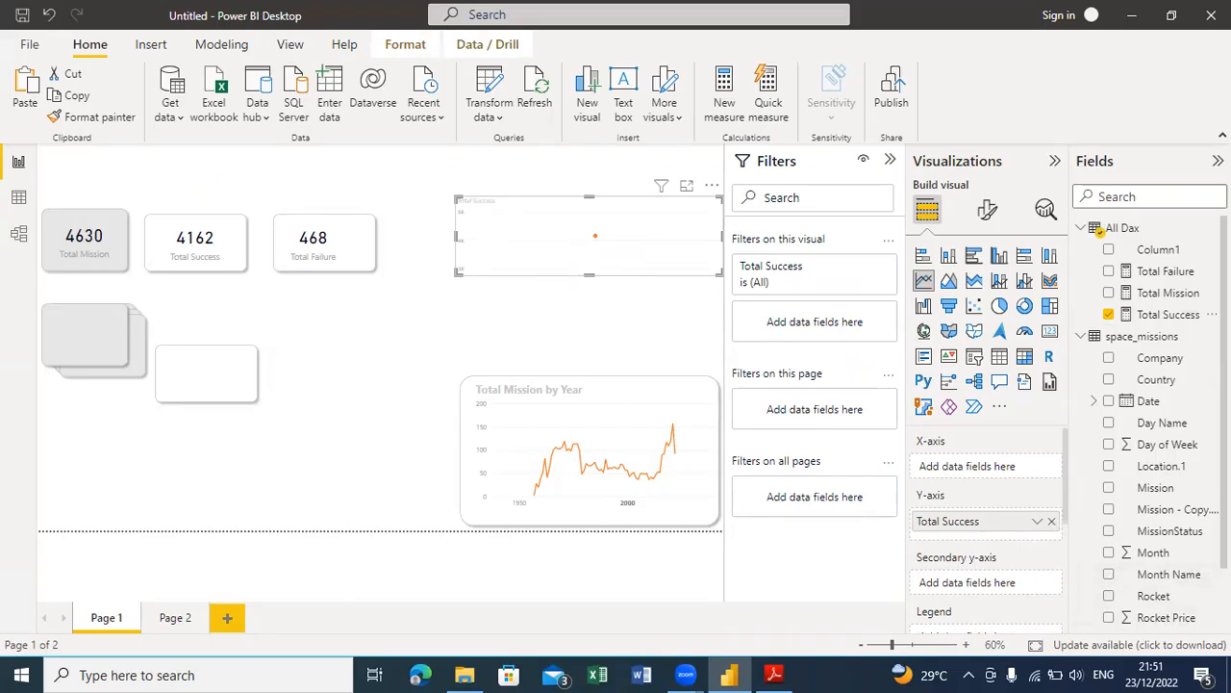
pyautogui.scroll(-2, 1149, 424)
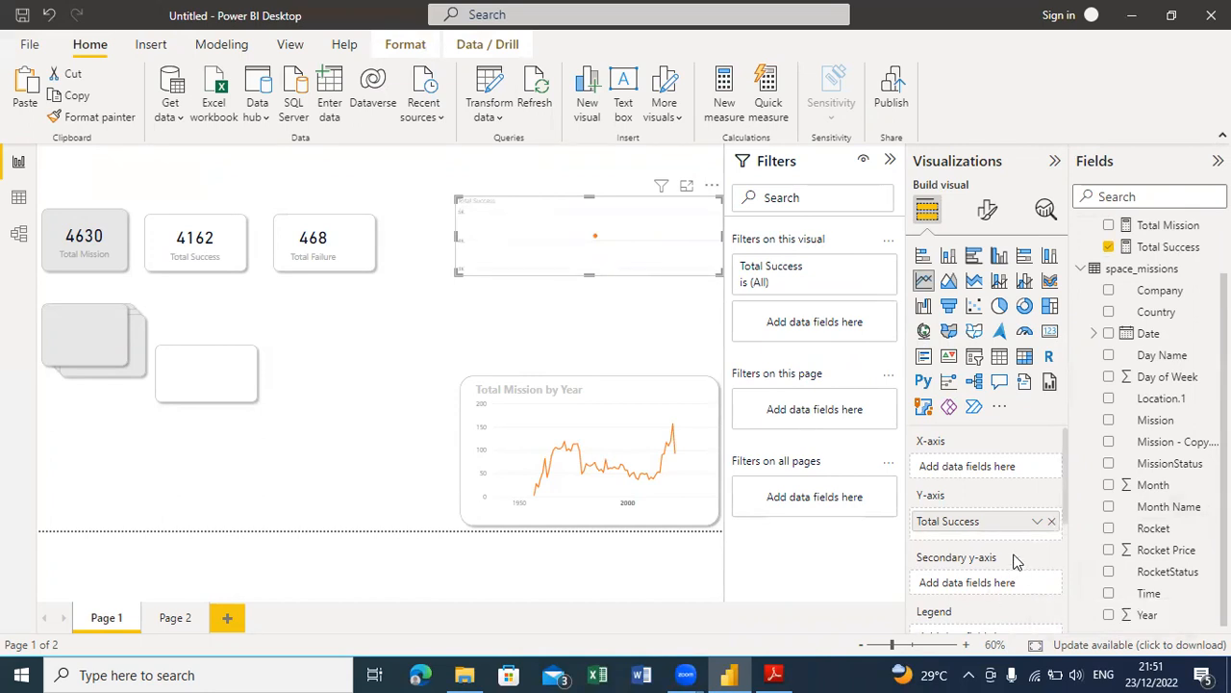
pyautogui.click(1109, 615)
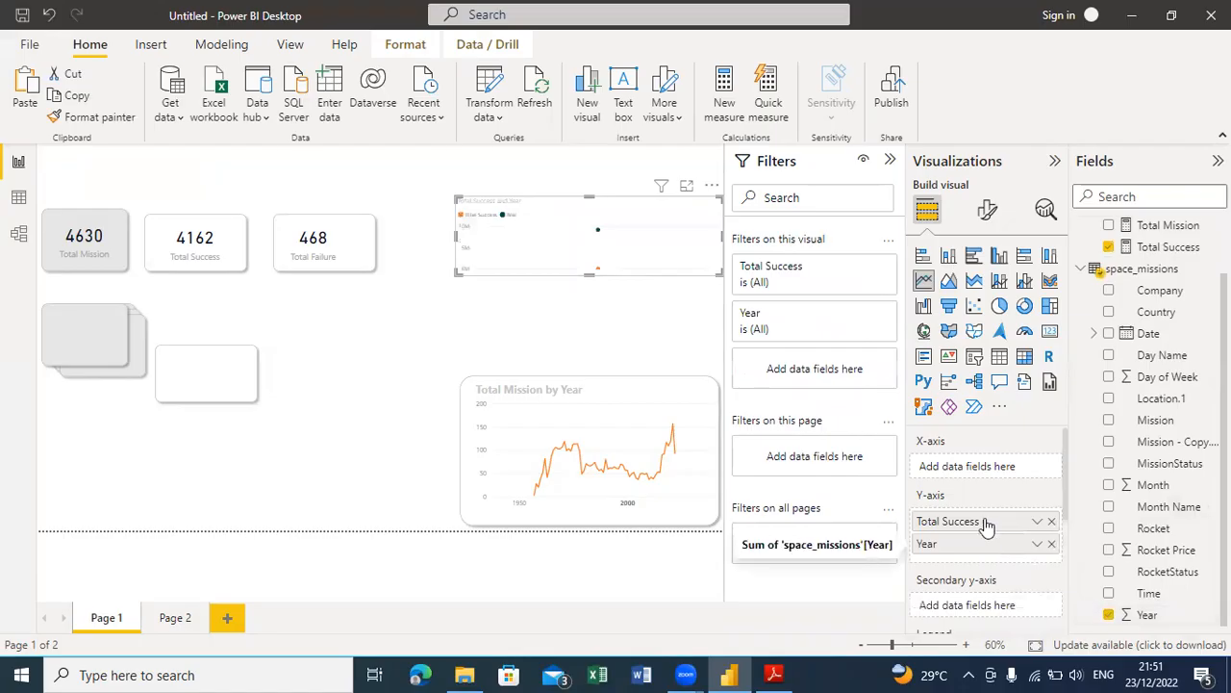
pyautogui.moveTo(986, 522); pyautogui.dragTo(952, 463)
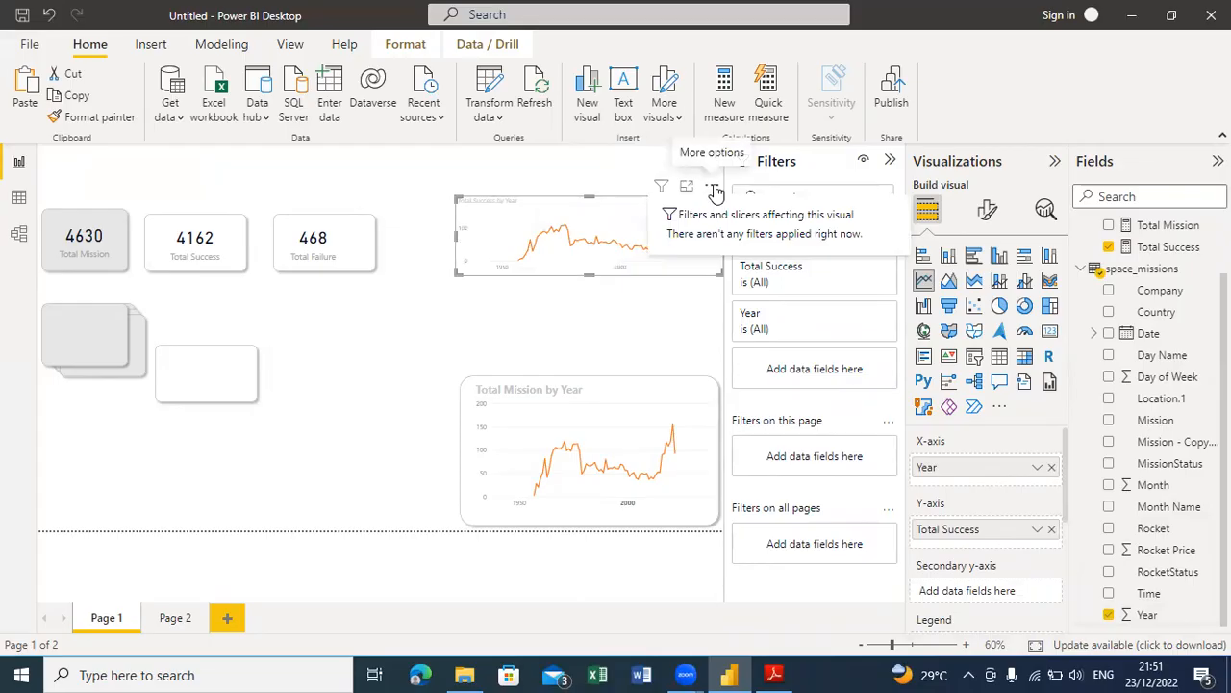
# Step: Enlarge the Total Success by Year line chart beside the Total Failure card and examine its trend in focus mode
pyautogui.moveTo(580, 277); pyautogui.dragTo(643, 217)
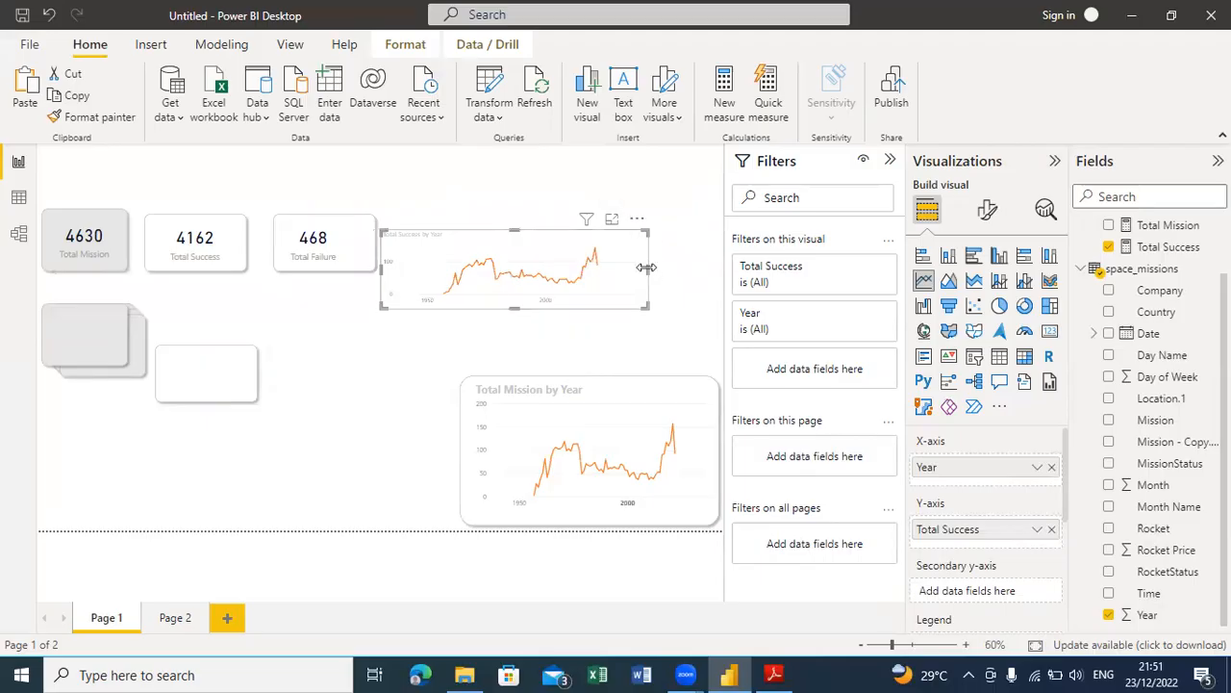
pyautogui.moveTo(646, 267); pyautogui.dragTo(702, 272)
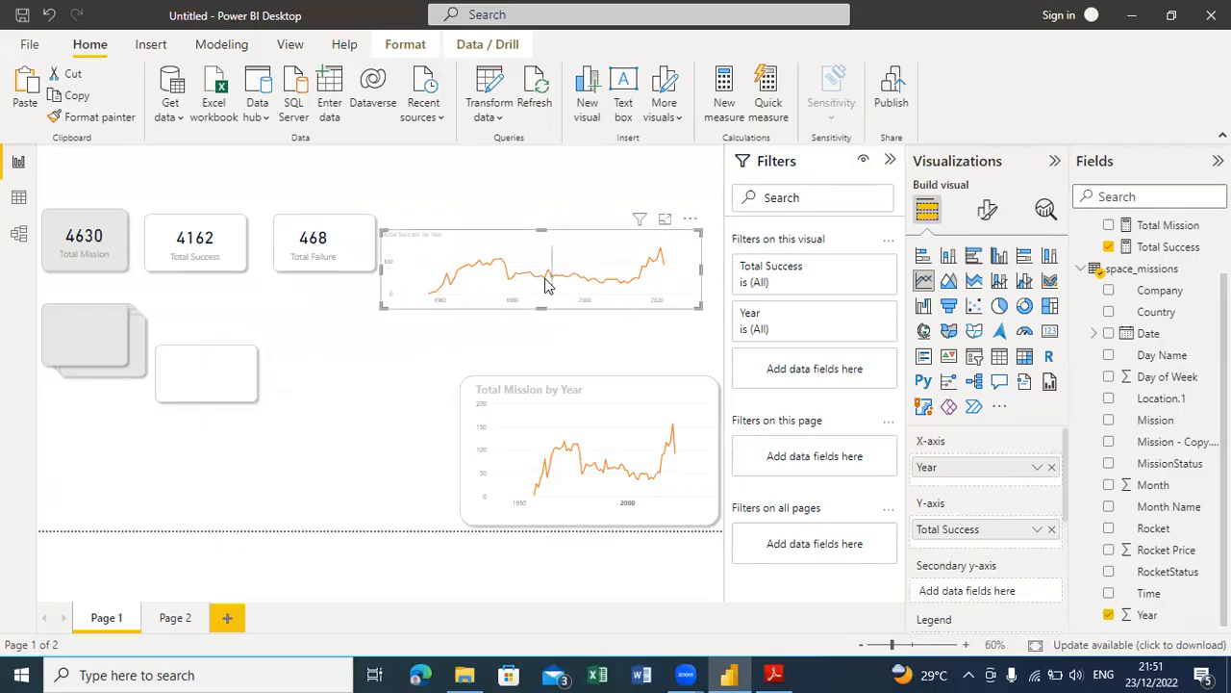
pyautogui.moveTo(435, 299)
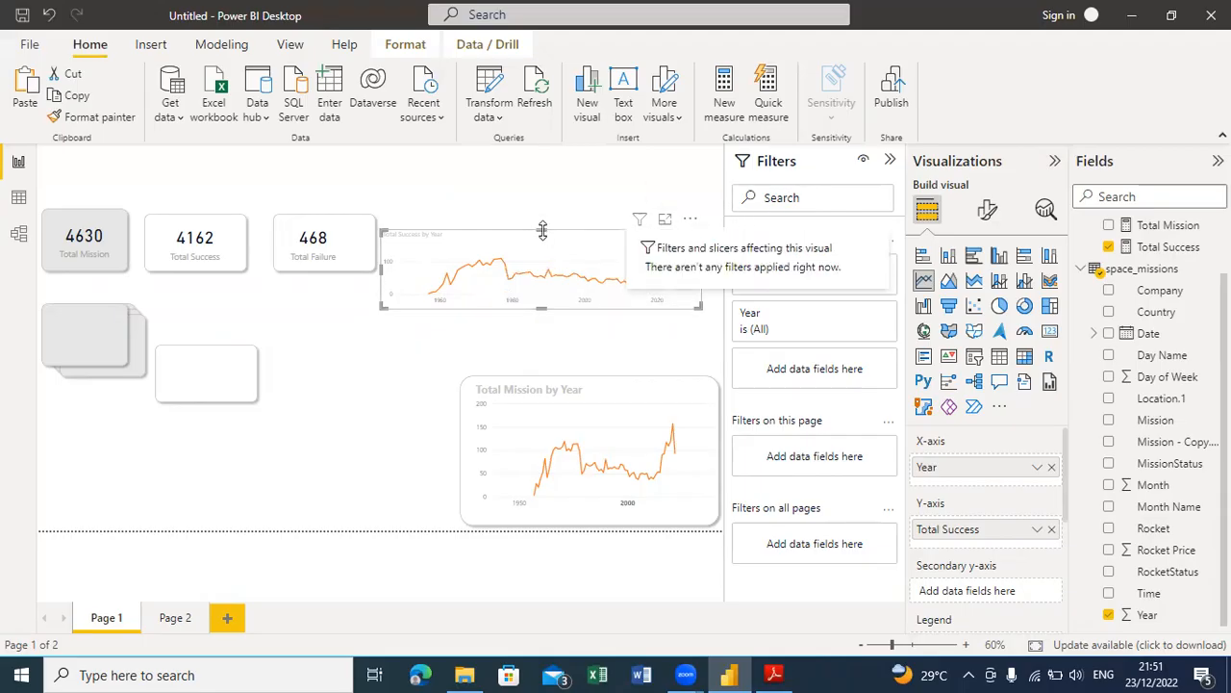
pyautogui.moveTo(543, 229); pyautogui.dragTo(542, 160)
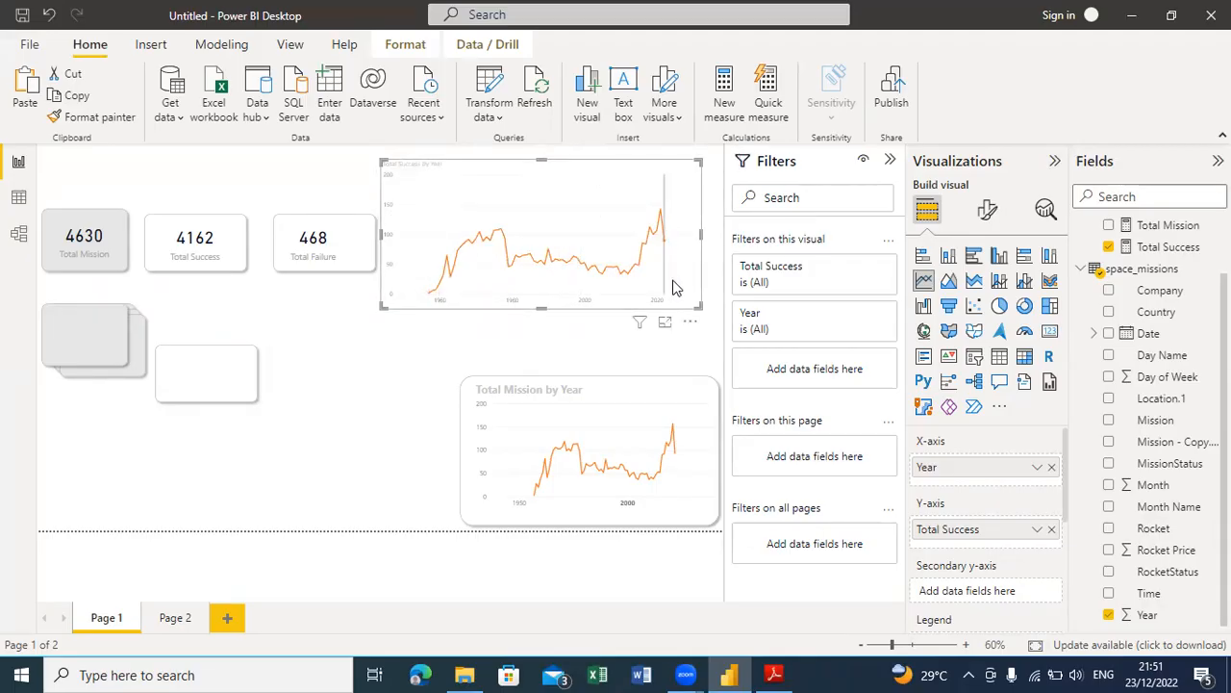
pyautogui.click(667, 325)
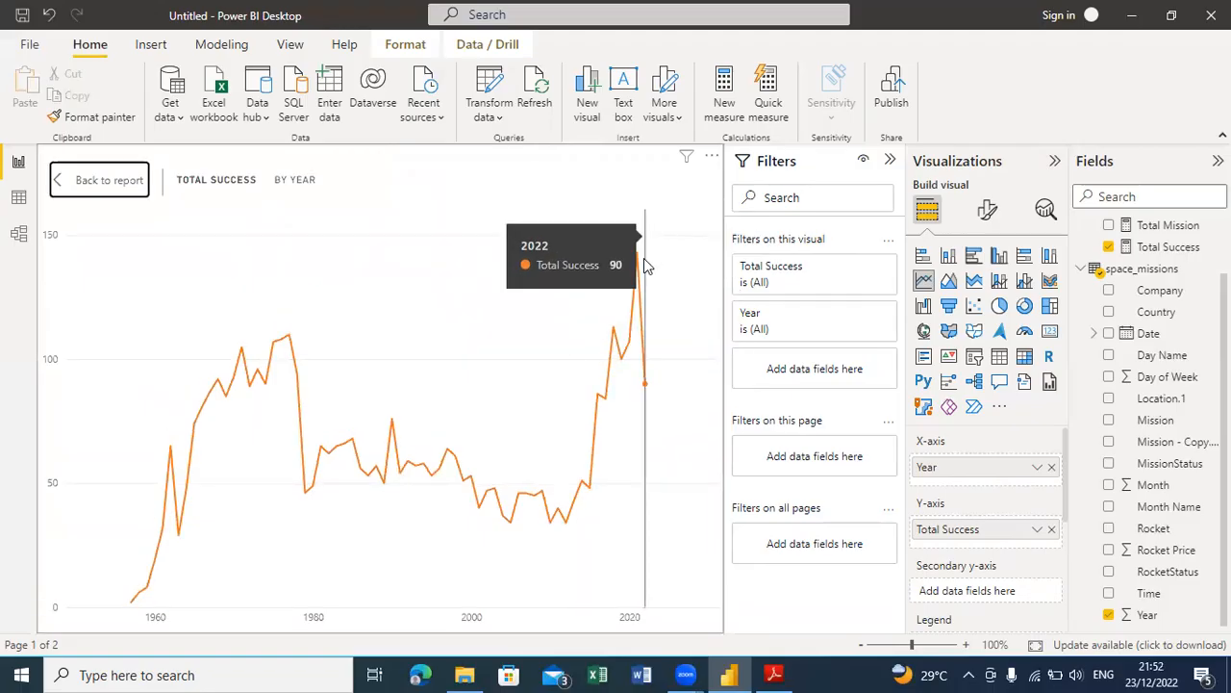
pyautogui.click(91, 180)
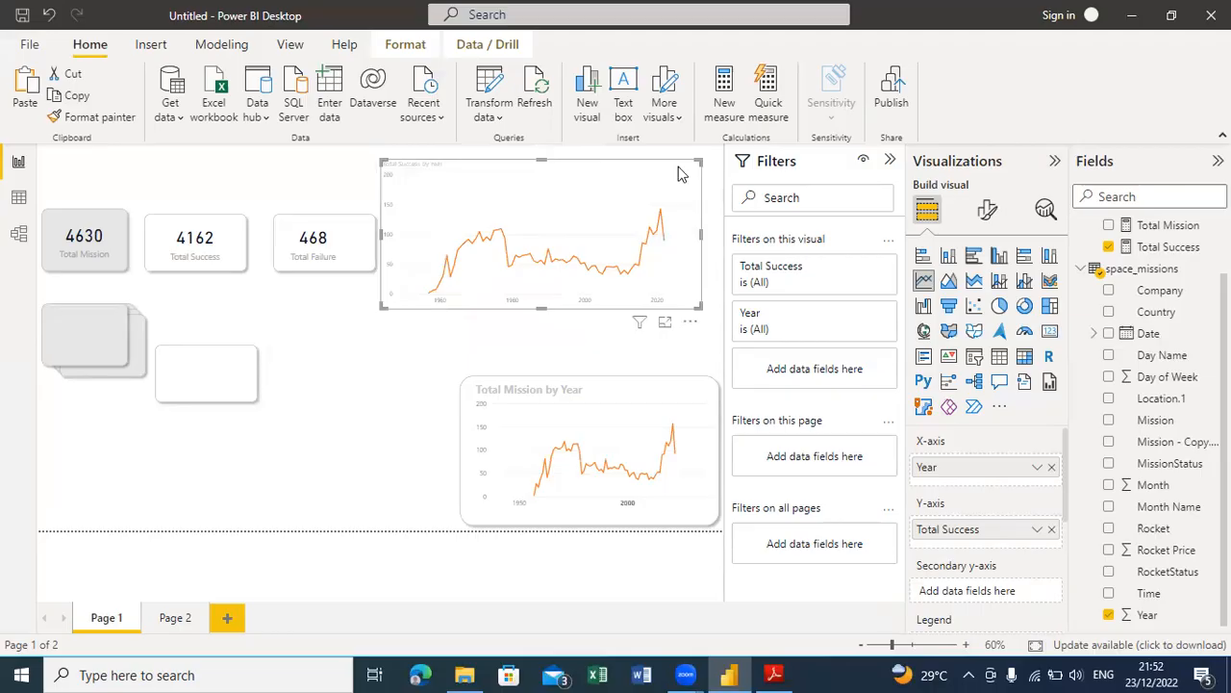
# Step: Shrink the Total Success by Year chart and move it below the spare rounded rectangles, against the page's lower edge
pyautogui.moveTo(699, 161); pyautogui.dragTo(540, 328)
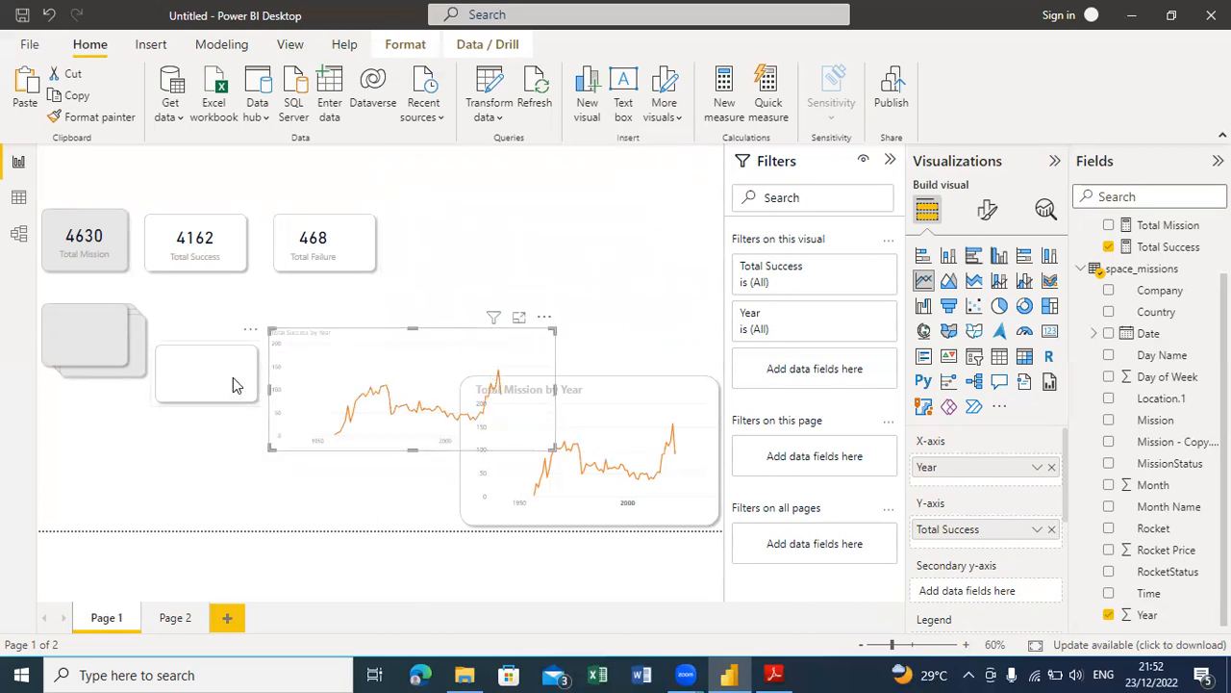
pyautogui.click(233, 377)
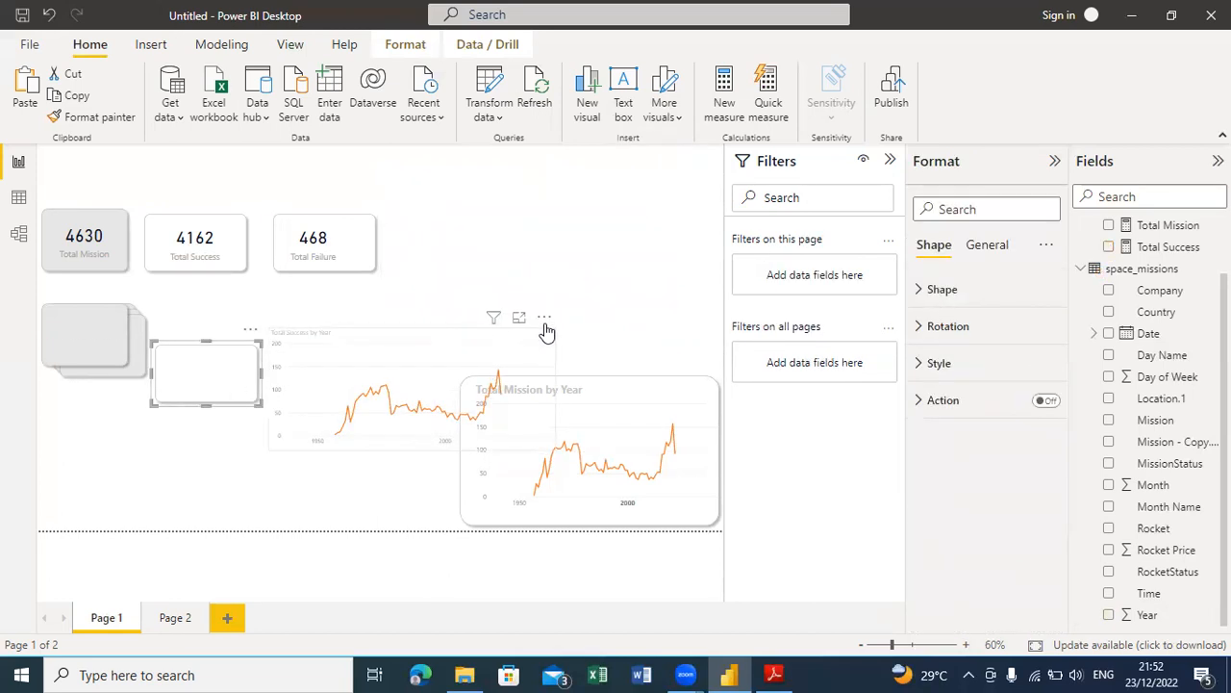
pyautogui.moveTo(544, 332); pyautogui.dragTo(375, 433)
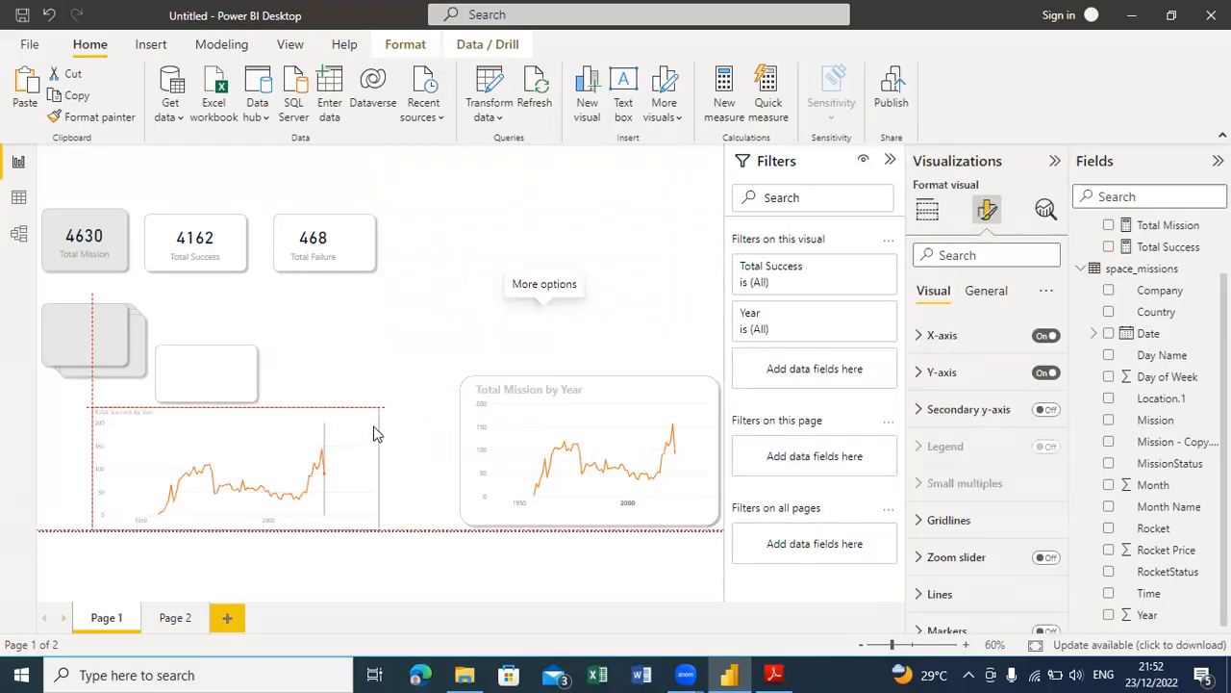
# Step: Add a taller matrix visual above the Total Mission by Year chart, with Total Success and Total Mission as values
pyautogui.click(600, 241)
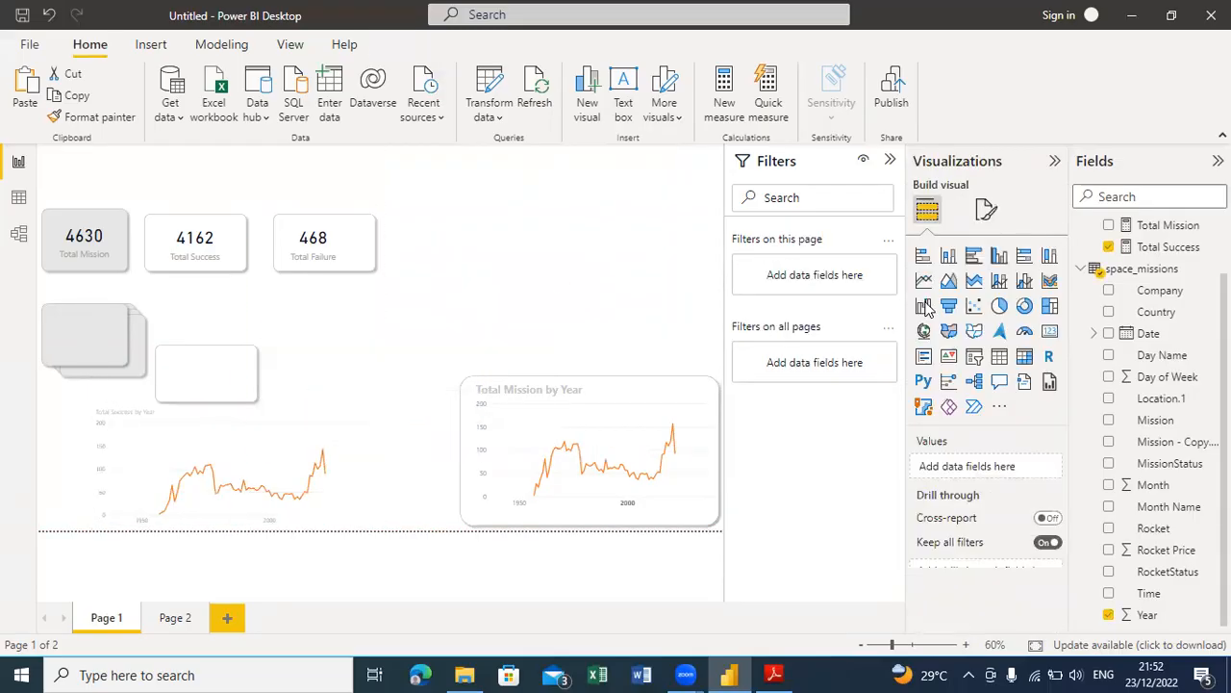
pyautogui.click(1024, 358)
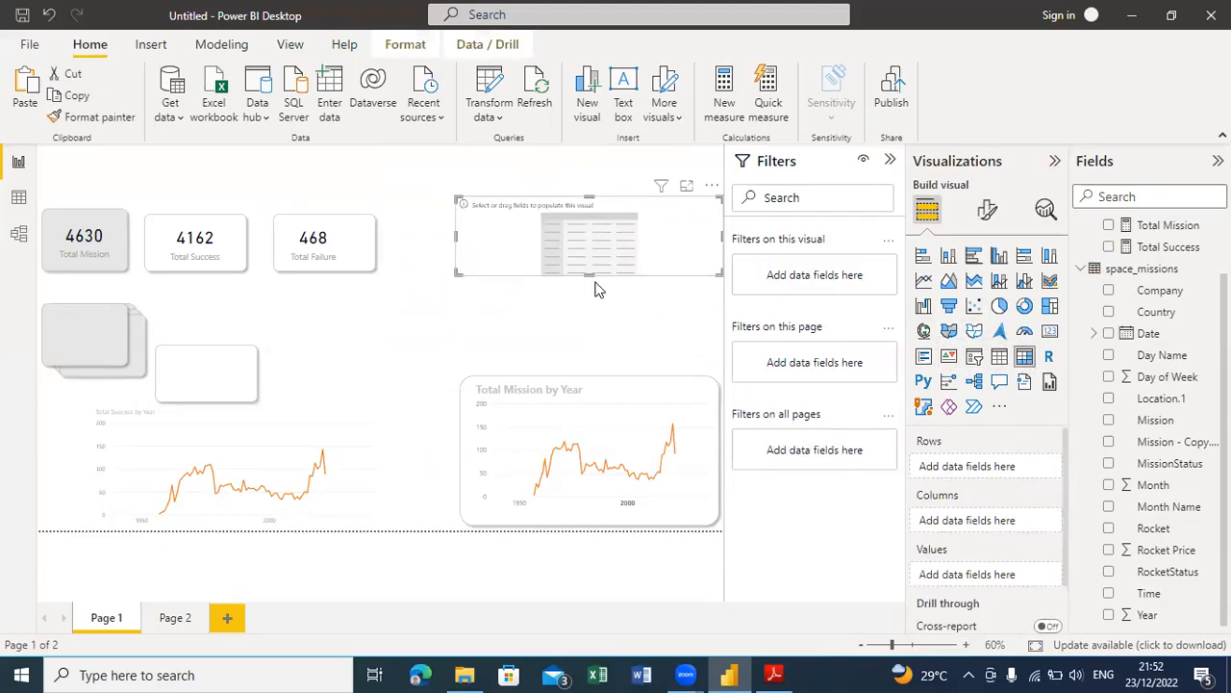
pyautogui.moveTo(589, 274); pyautogui.dragTo(589, 344)
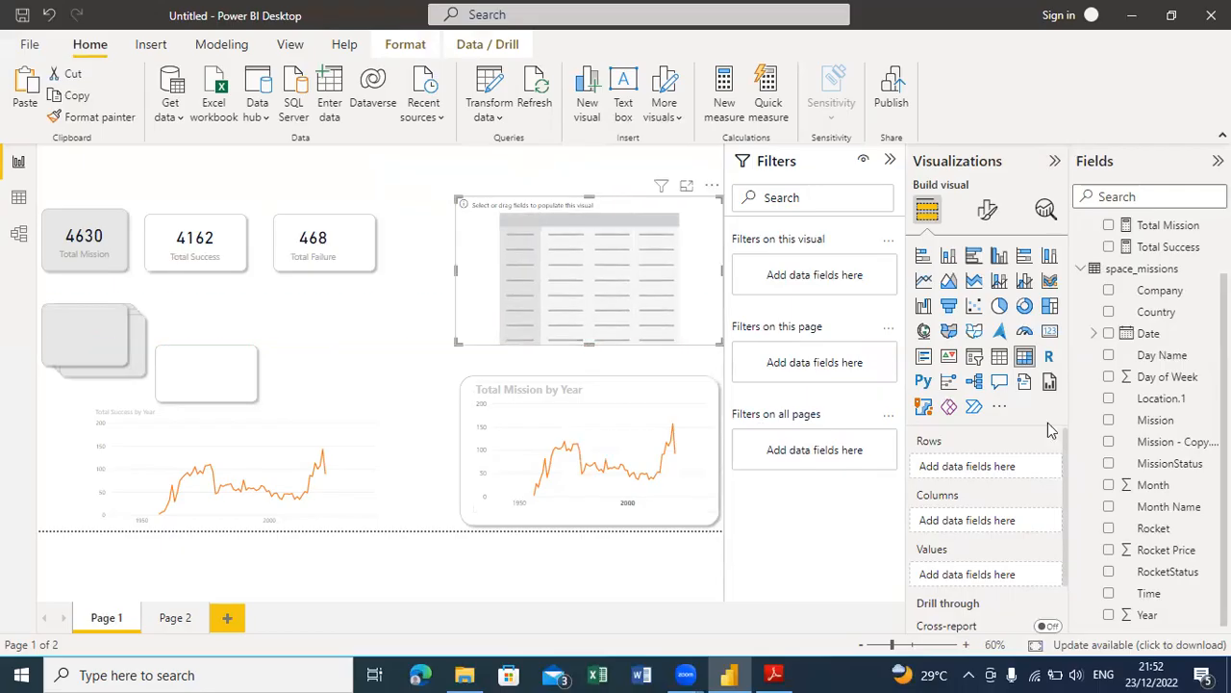
pyautogui.click(1109, 244)
pyautogui.click(1108, 225)
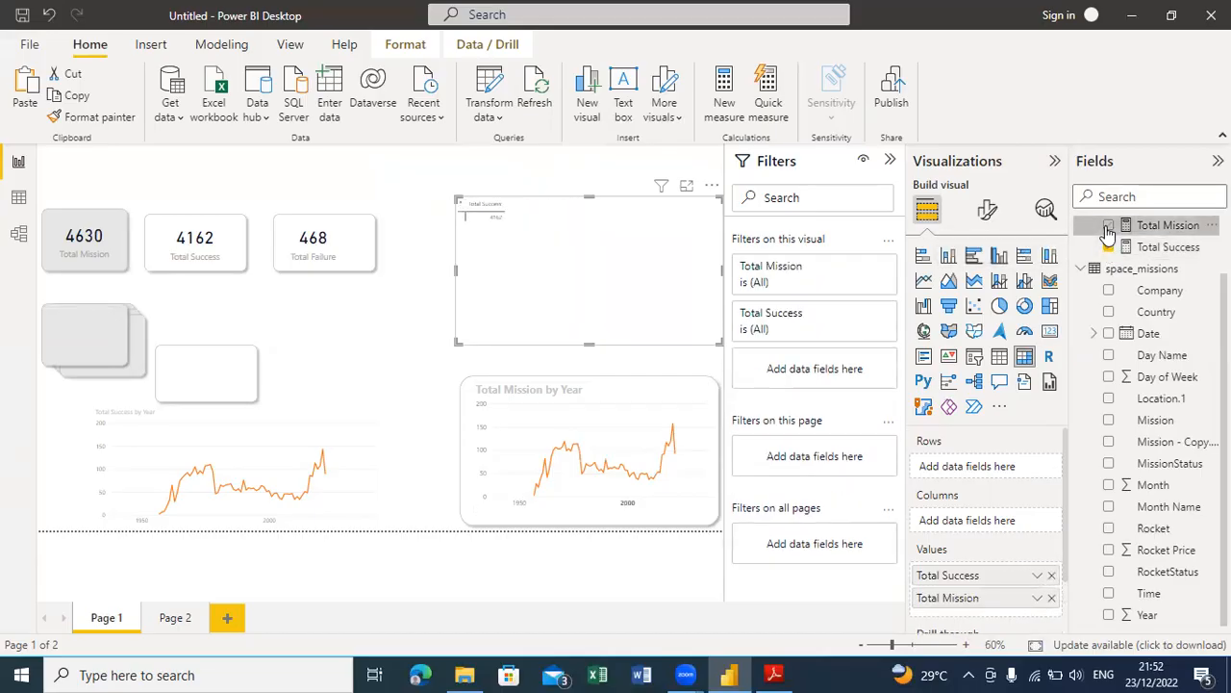
# Step: Add Year to the rows of the matrix and review the yearly missions and successes in focus mode
pyautogui.click(1110, 615)
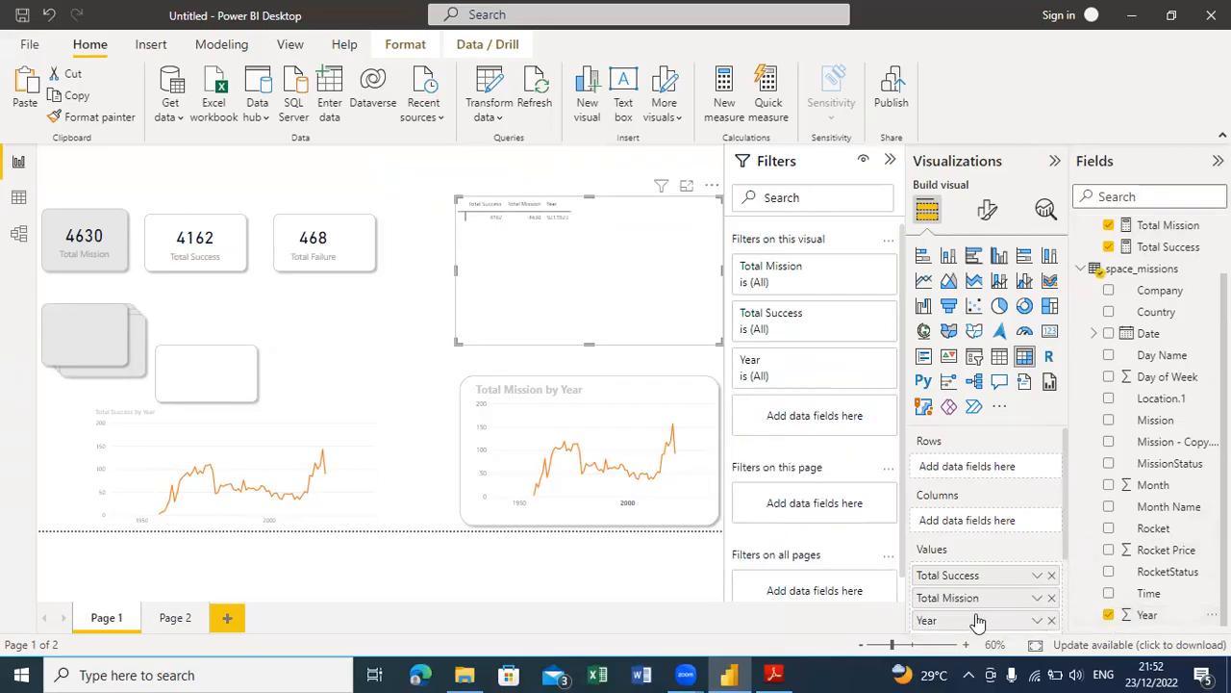
pyautogui.moveTo(975, 619); pyautogui.dragTo(976, 521)
pyautogui.moveTo(962, 588)
pyautogui.mouseDown()
pyautogui.moveTo(967, 541)
pyautogui.moveTo(971, 608)
pyautogui.moveTo(974, 594)
pyautogui.mouseUp()
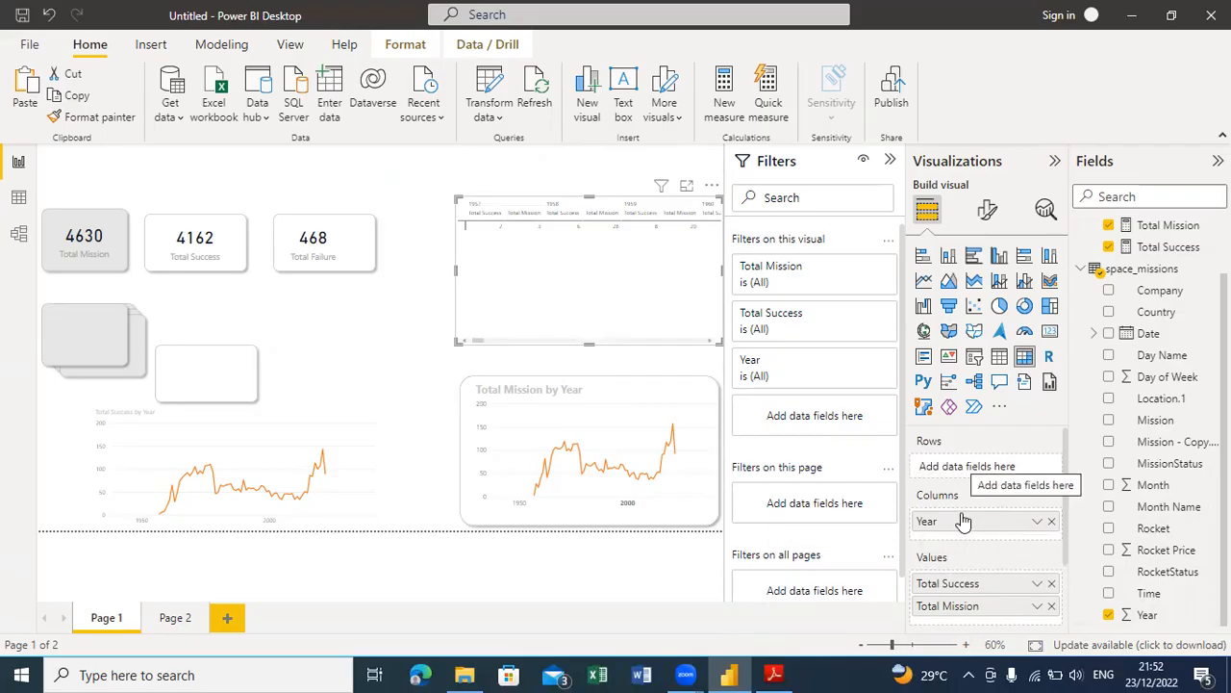
pyautogui.moveTo(966, 520); pyautogui.dragTo(972, 492)
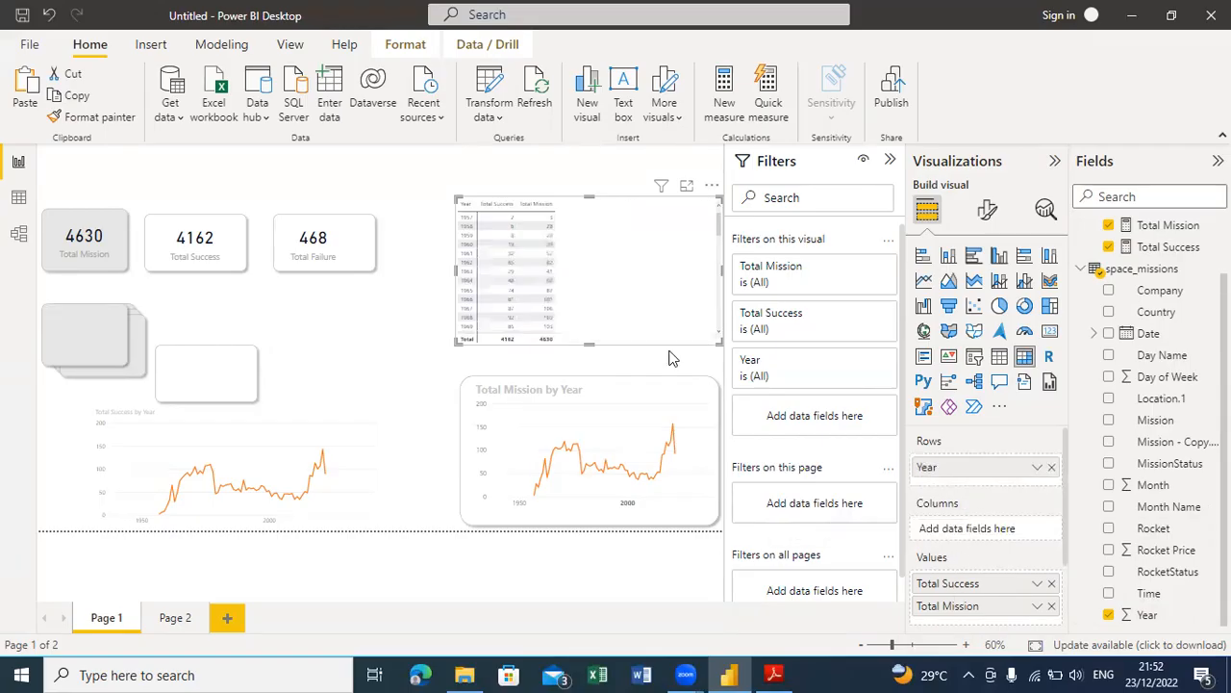
pyautogui.click(686, 187)
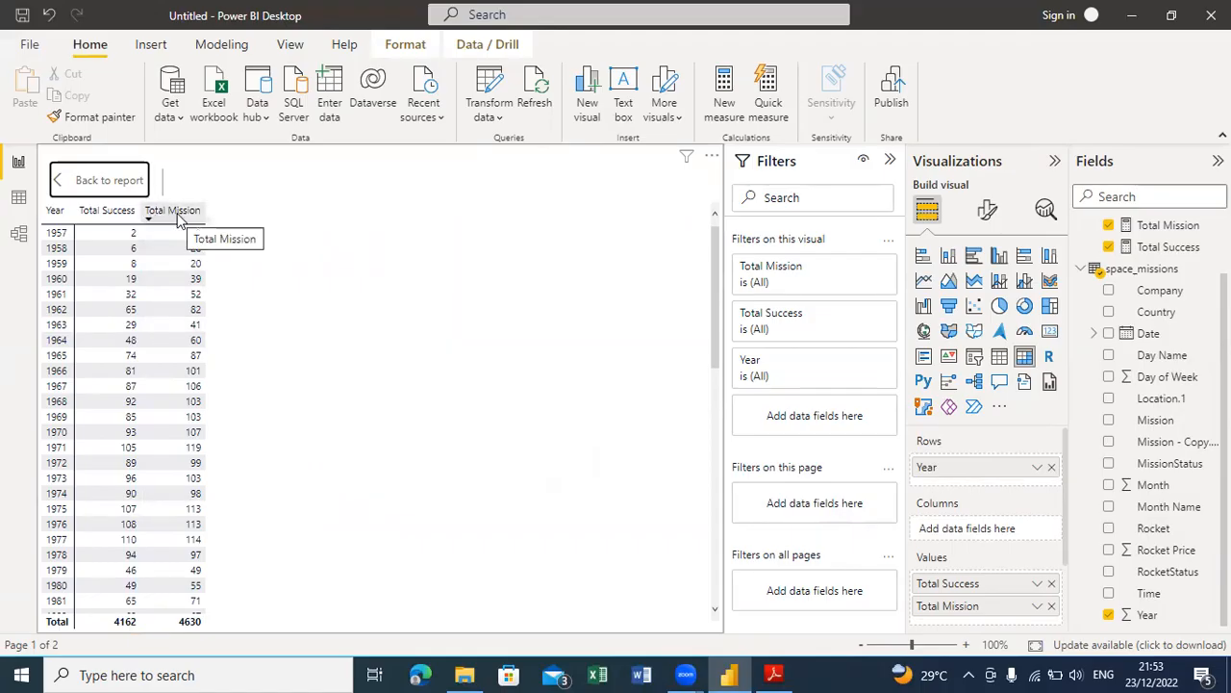
pyautogui.click(63, 189)
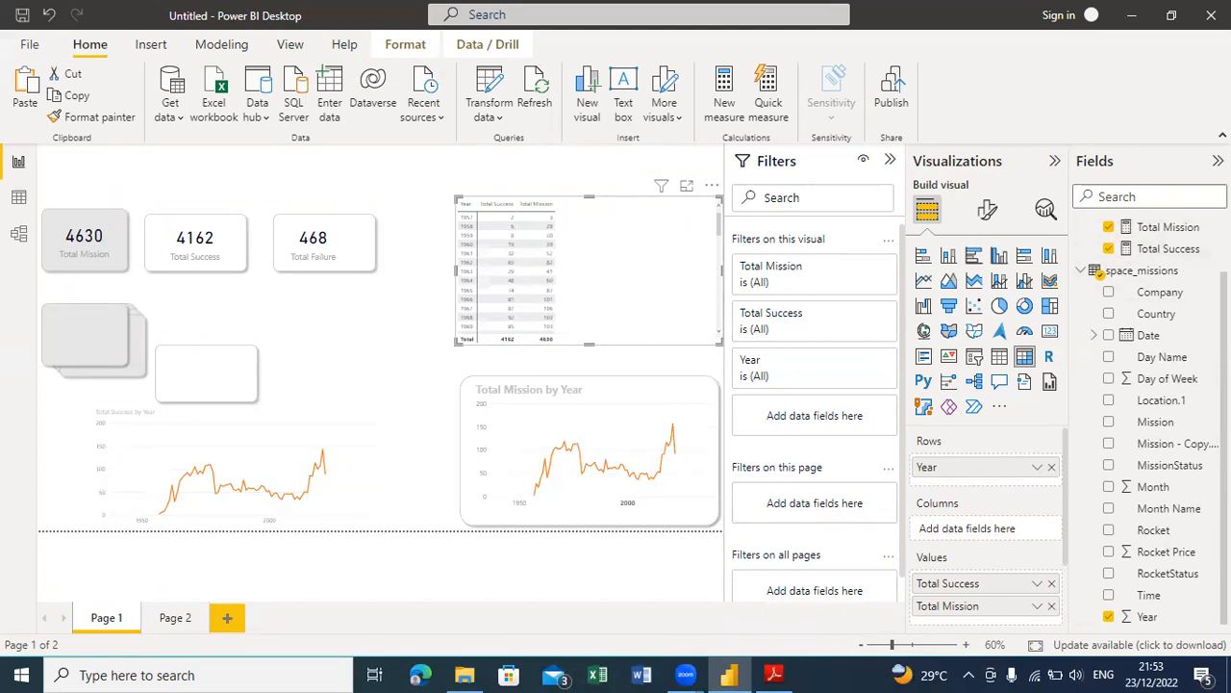
# Step: Open the formula of the Total Success measure in the All Dax table for review
pyautogui.scroll(1, 1155, 325)
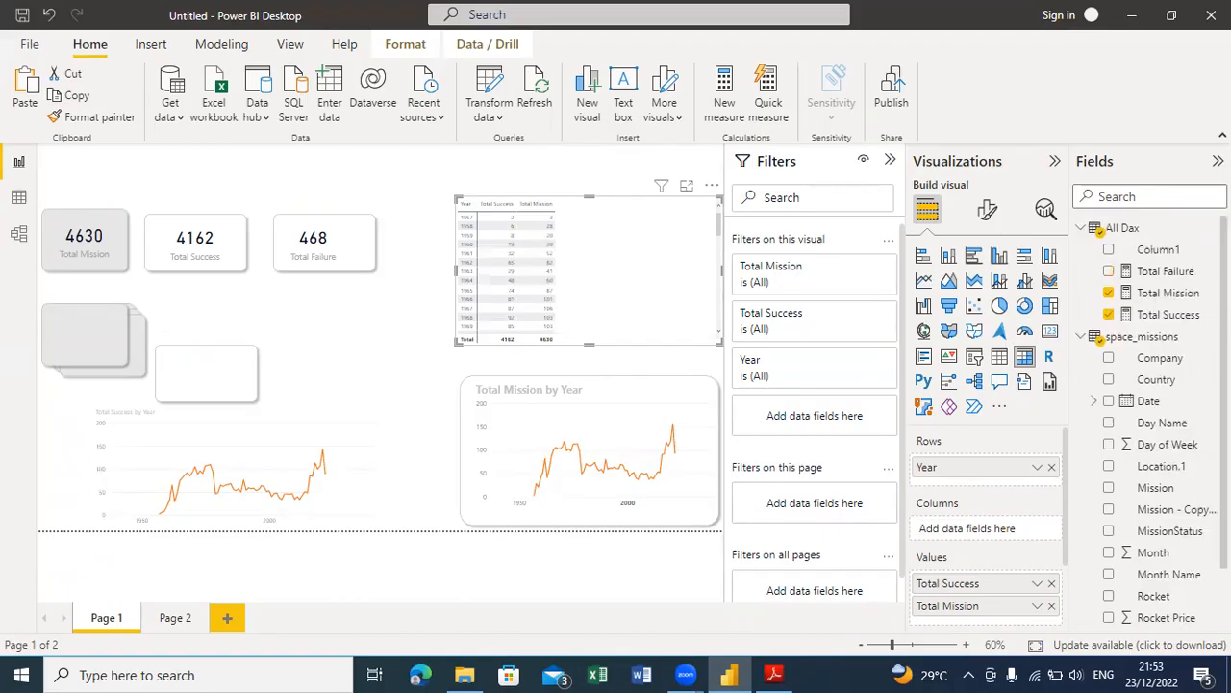
pyautogui.click(1155, 319)
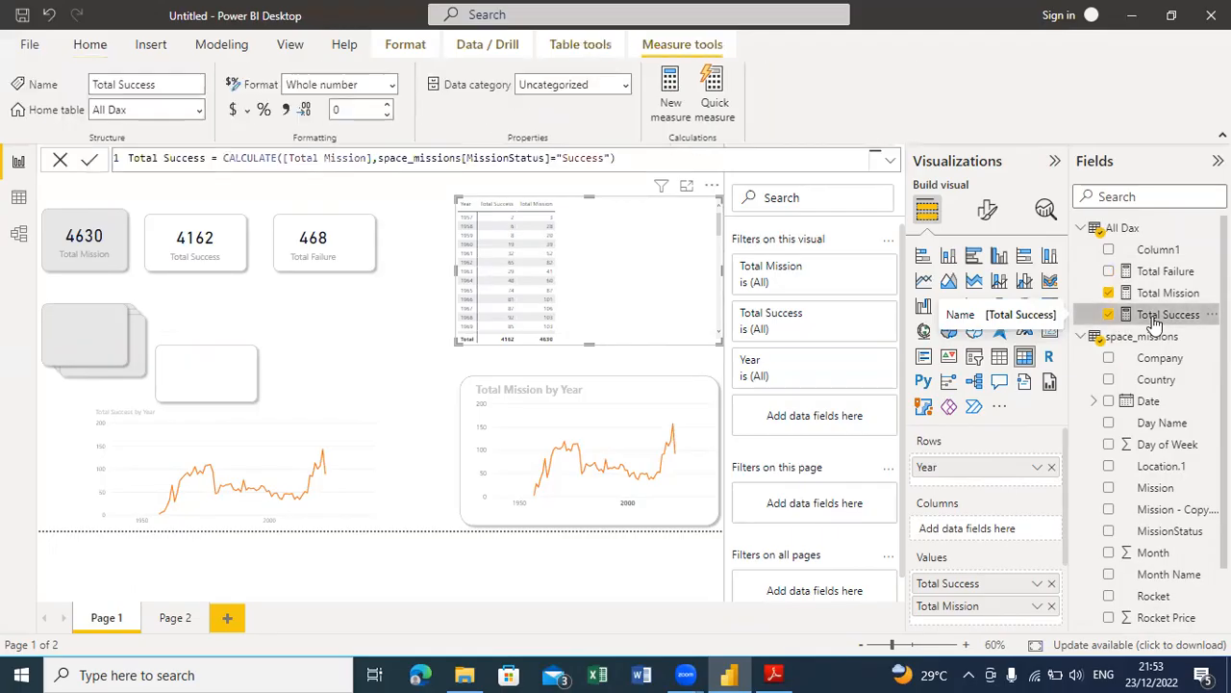
pyautogui.click(329, 158)
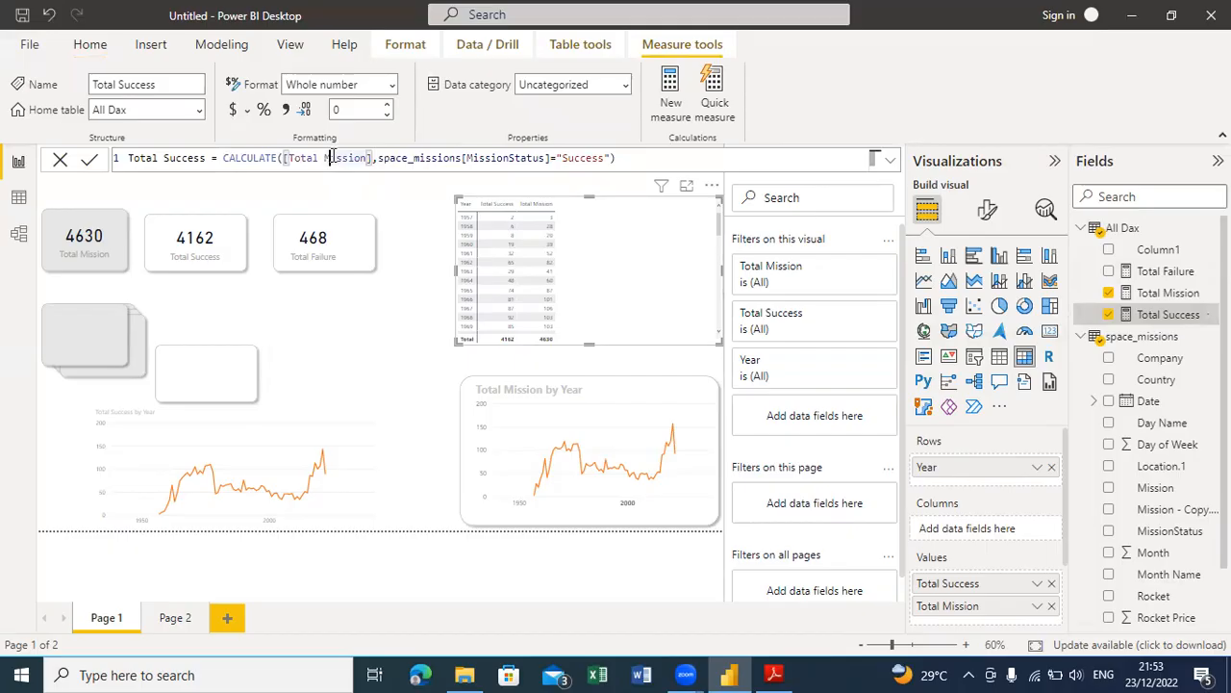
# Step: Examine the filter argument of the Total Success formula, checking the MissionStatus column and its "Success" condition
pyautogui.click(381, 160)
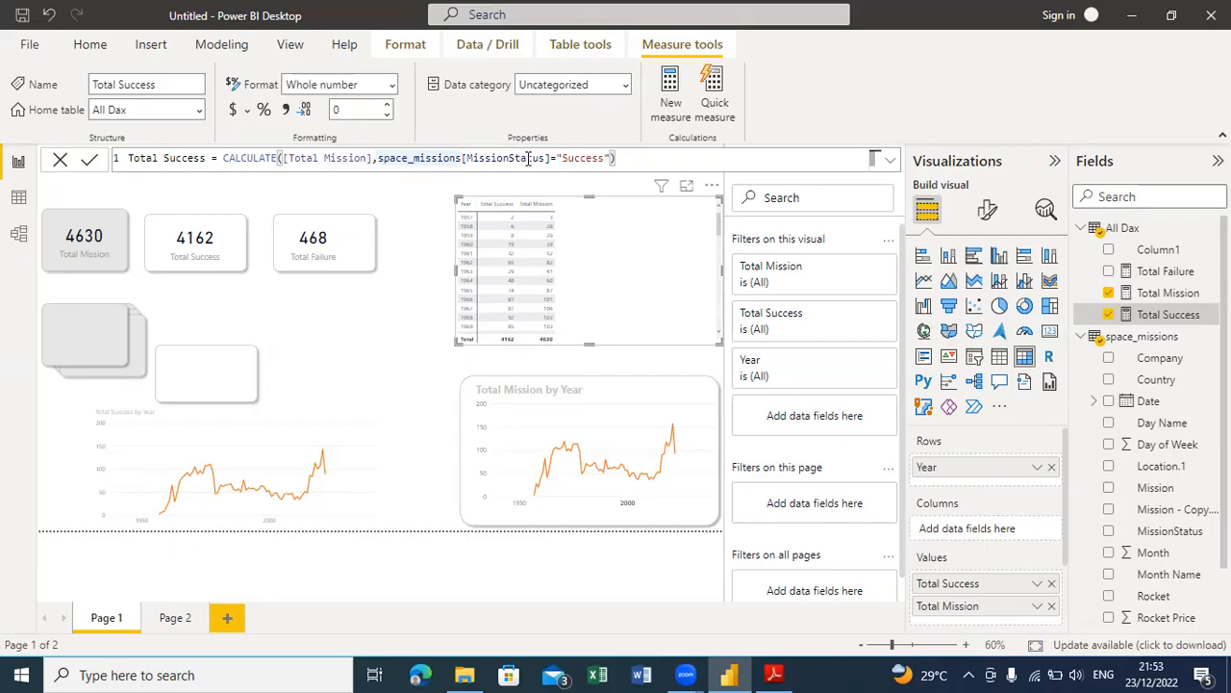
pyautogui.click(604, 157)
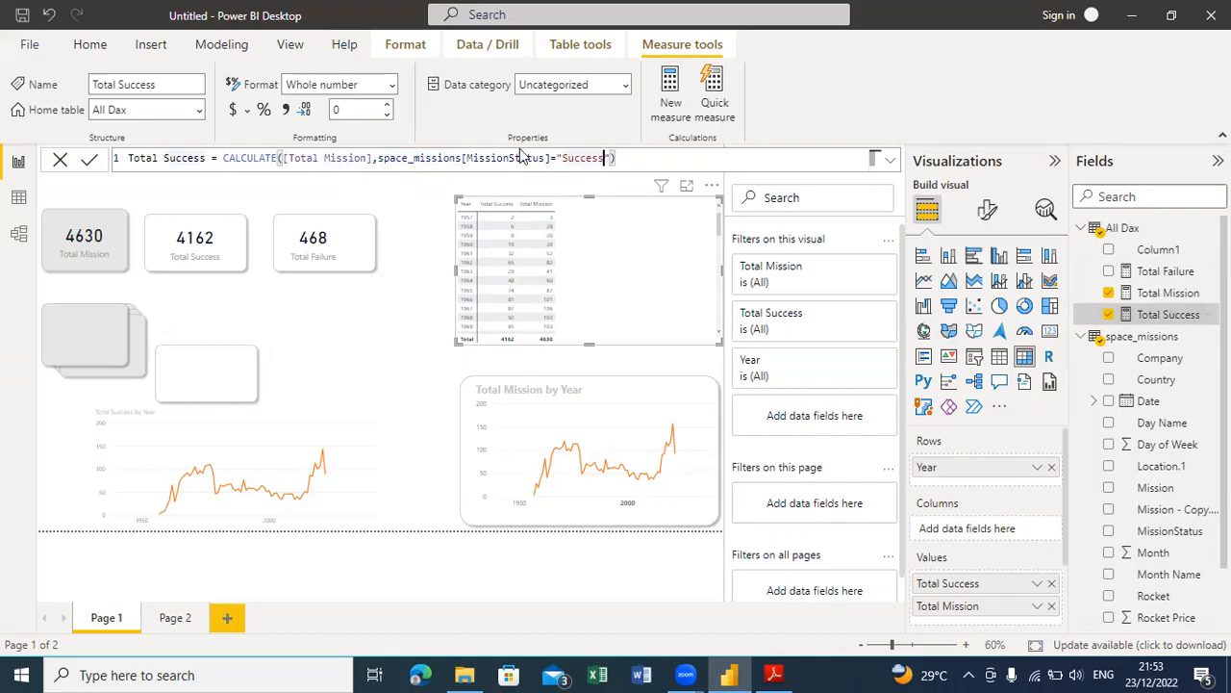
pyautogui.moveTo(548, 157); pyautogui.dragTo(465, 158)
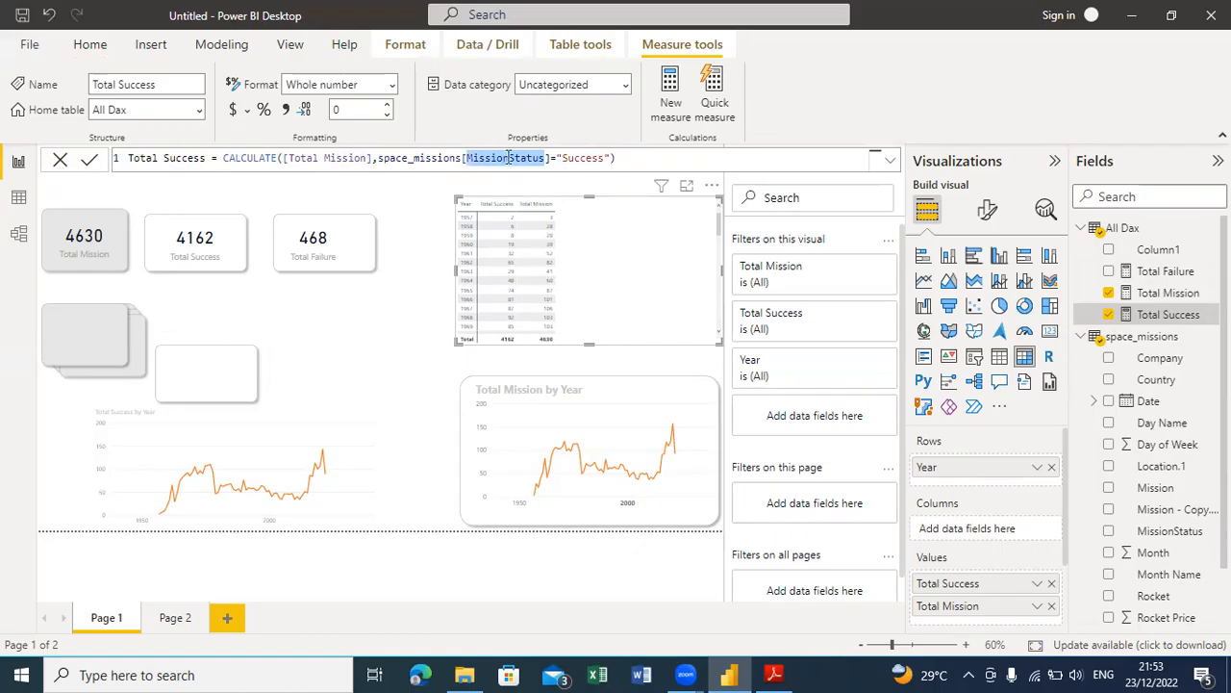
pyautogui.click(538, 160)
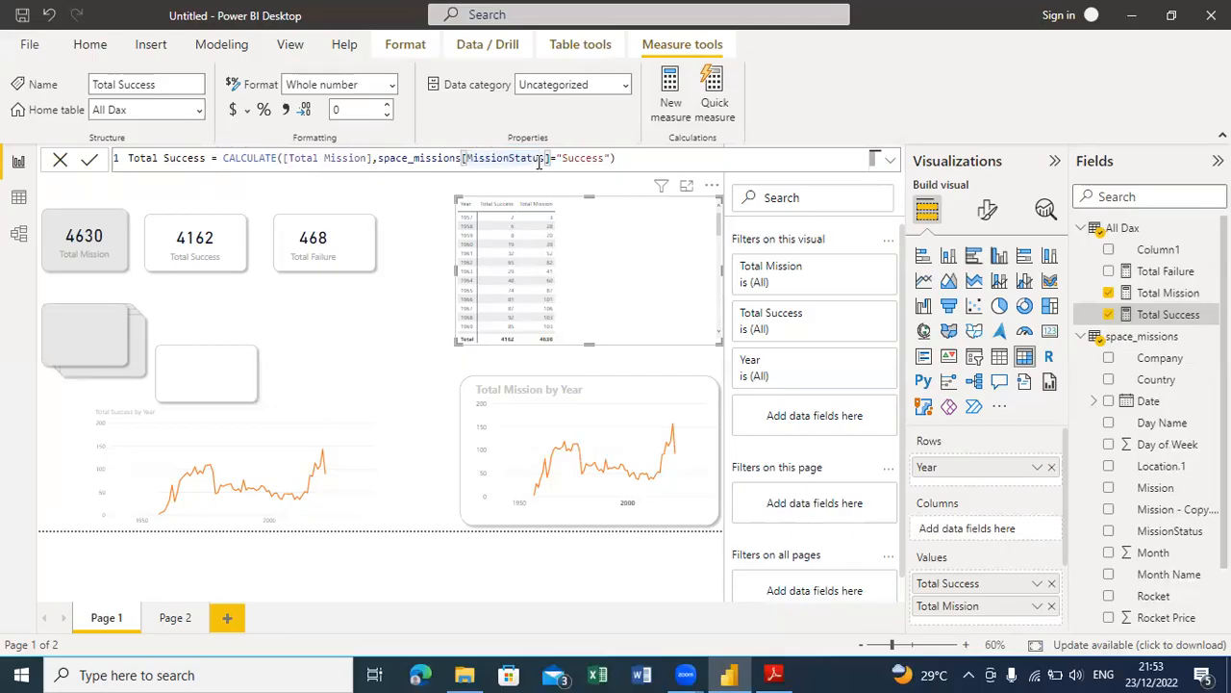
pyautogui.click(590, 157)
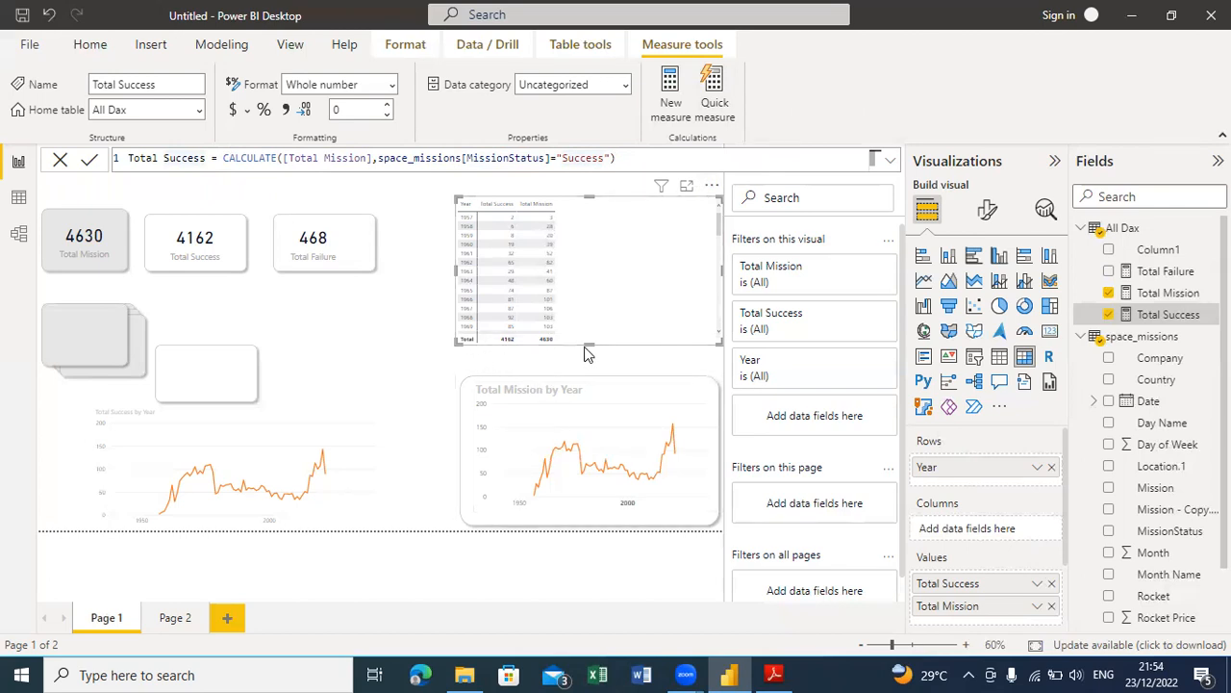
# Step: Stretch the yearly missions matrix downward over the Total Mission by Year chart and move it toward the page's centre
pyautogui.moveTo(589, 340); pyautogui.dragTo(598, 435)
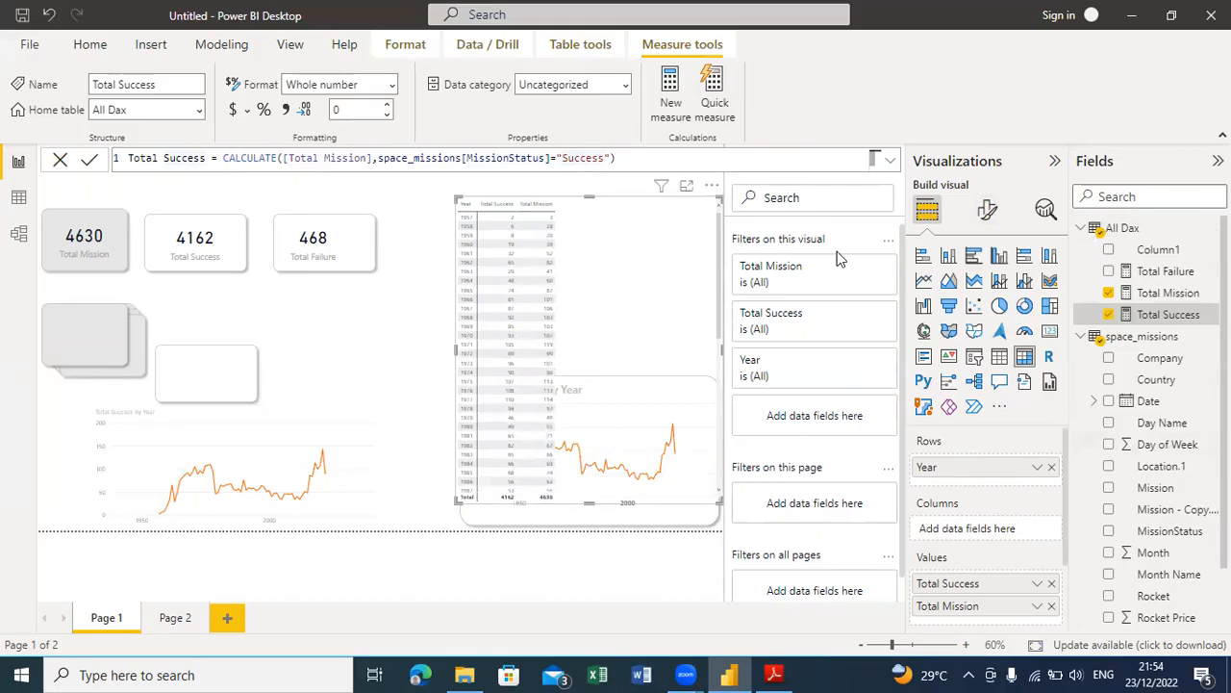
pyautogui.moveTo(703, 190); pyautogui.dragTo(562, 174)
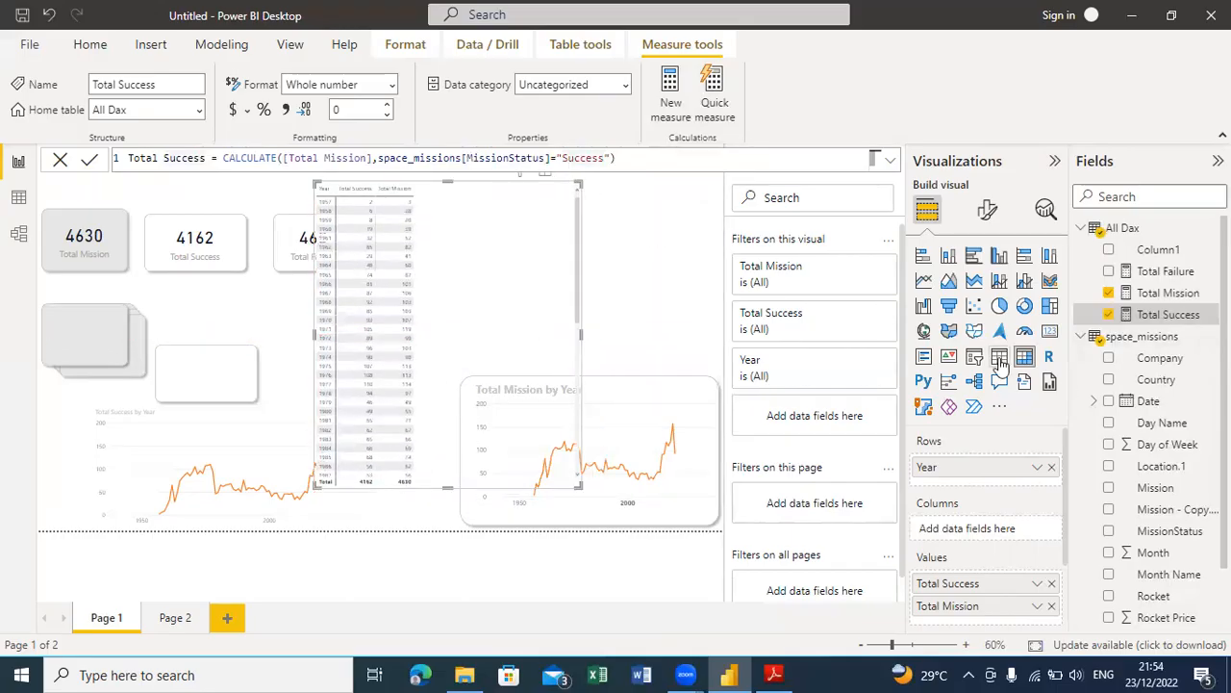
# Step: Set the font size of the matrix values to 11 and sort the matrix by Total Success in descending order
pyautogui.click(987, 216)
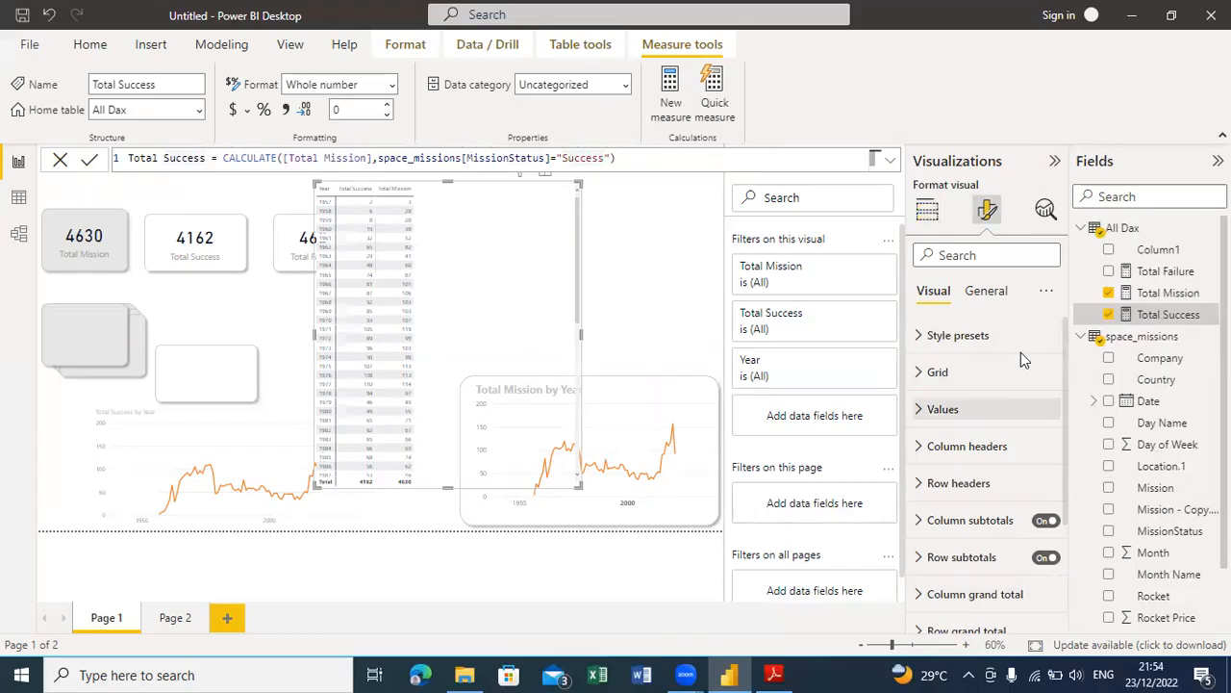
pyautogui.click(938, 409)
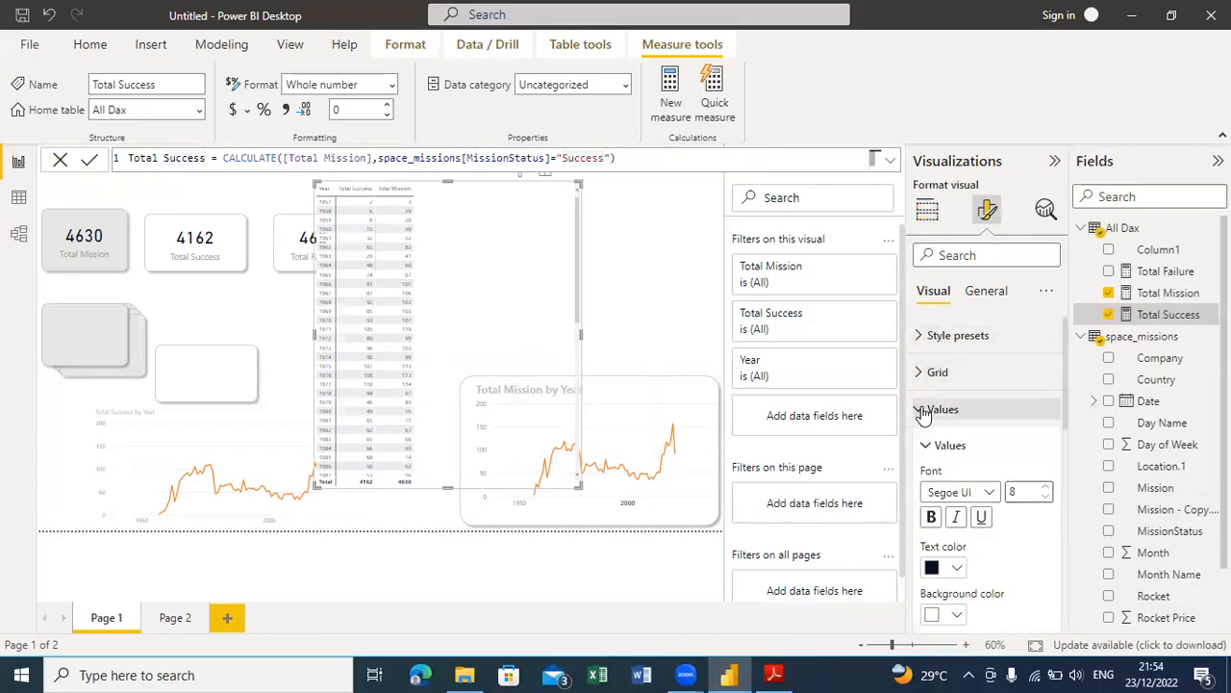
pyautogui.click(1046, 491)
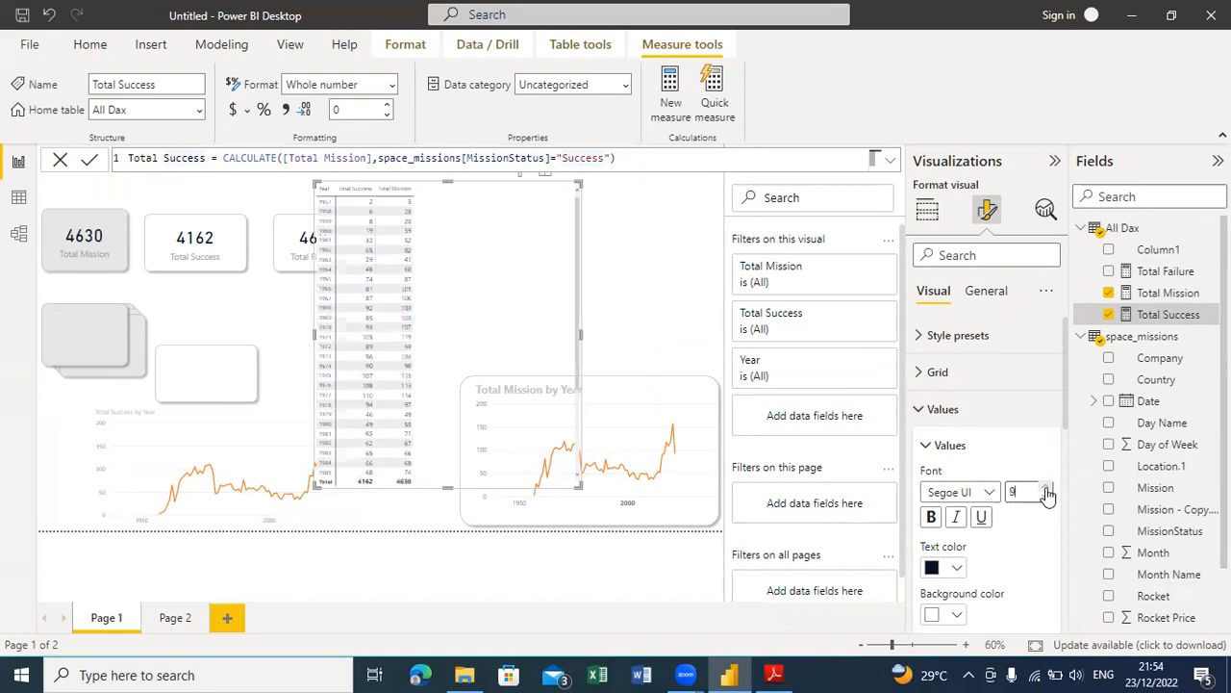
pyautogui.click(1047, 489)
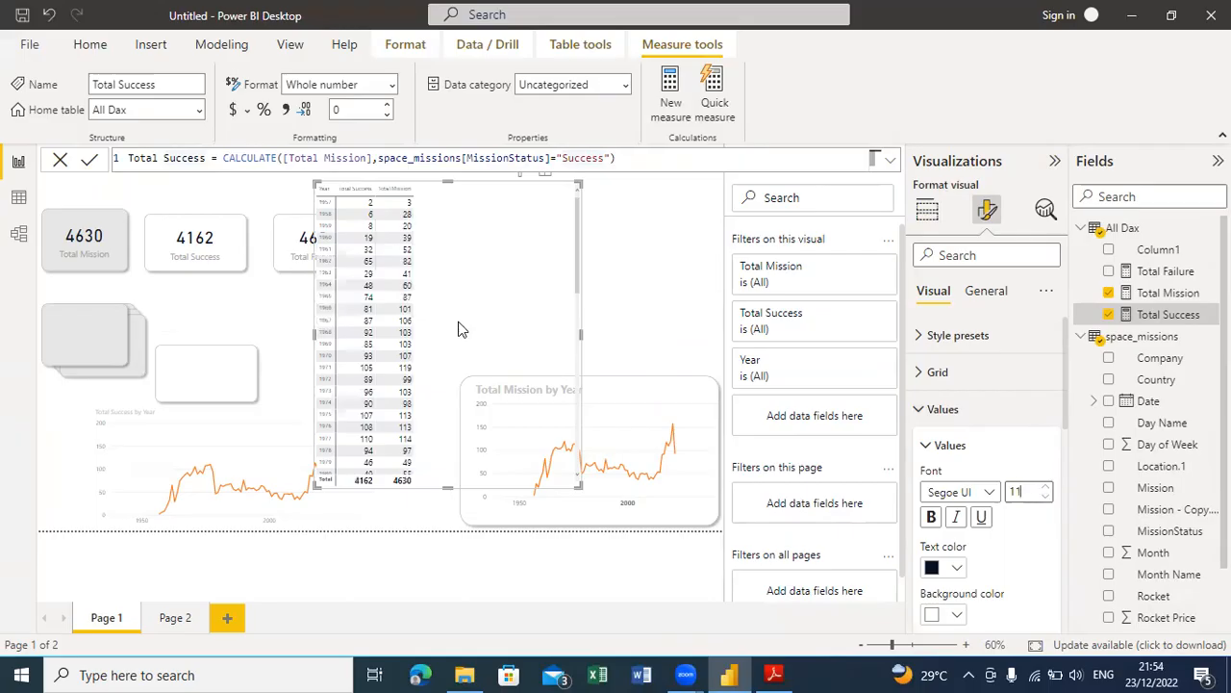
pyautogui.click(358, 193)
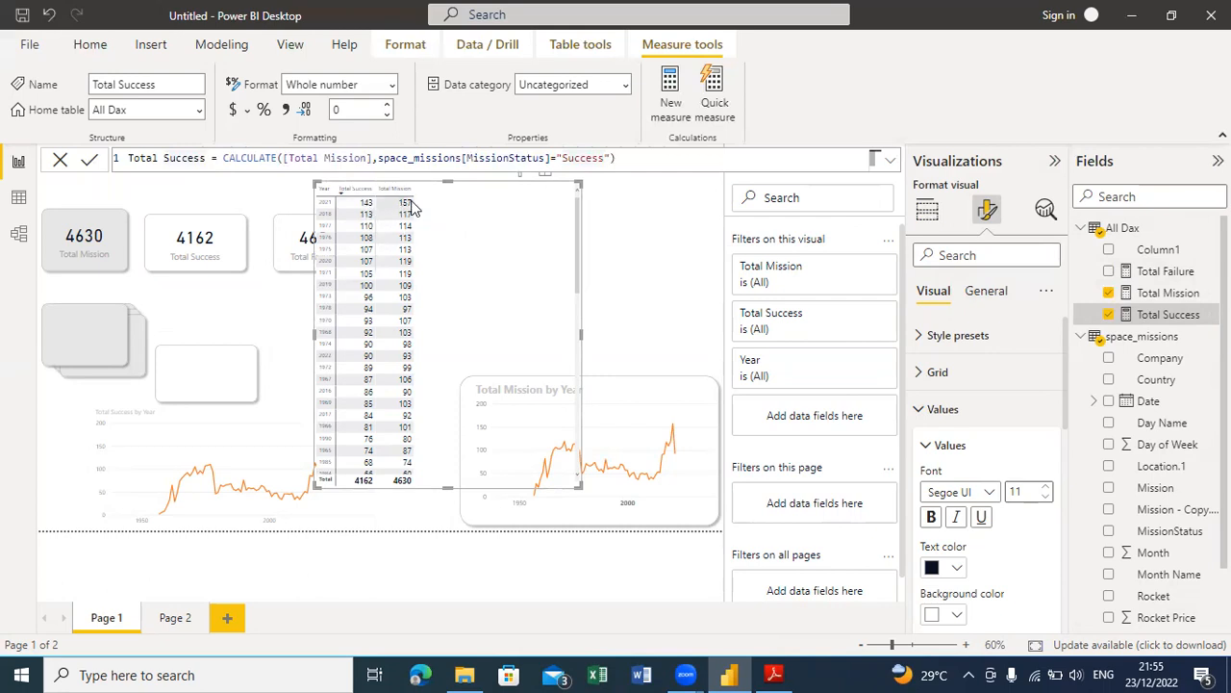
# Step: Create a new measure in the All Dax table: % Success = [Total Success]/[Total Mission]
pyautogui.click(1130, 229)
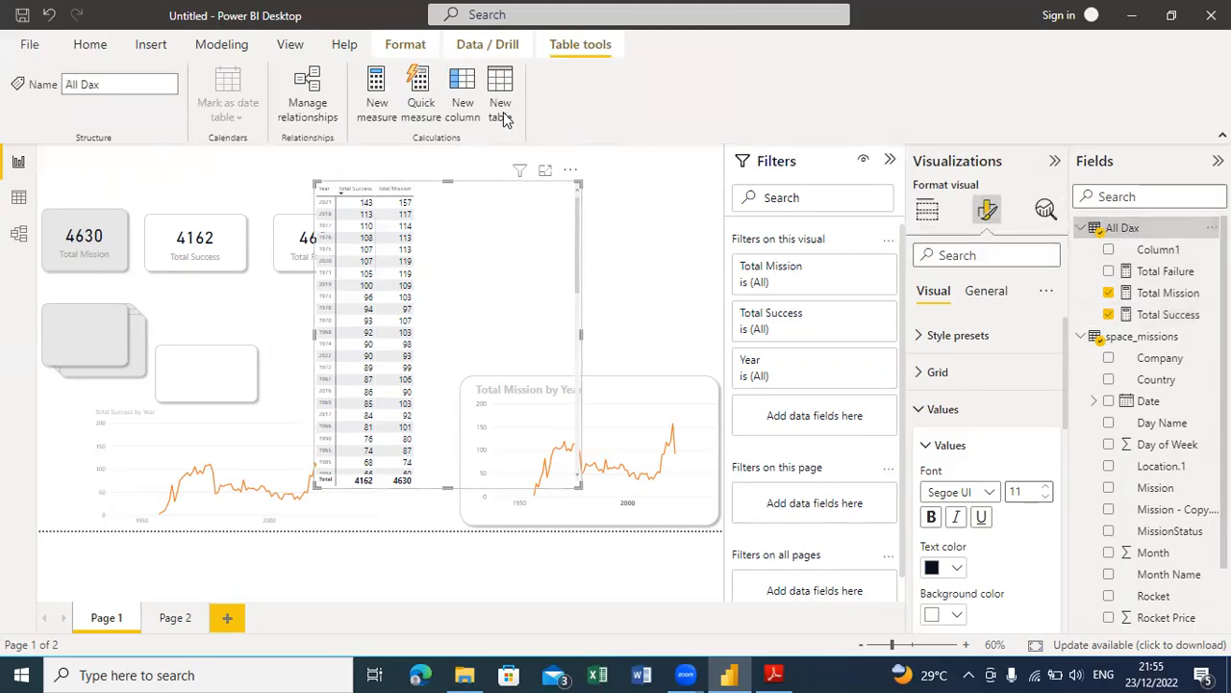
pyautogui.click(373, 103)
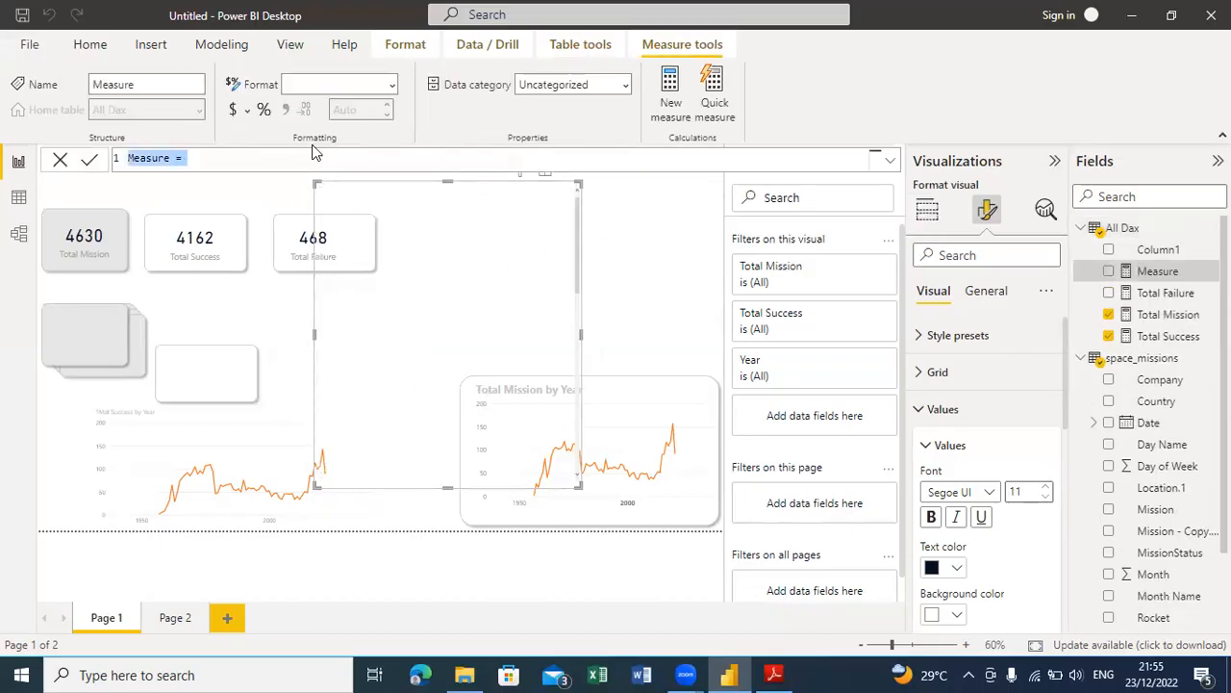
pyautogui.write('% Success')
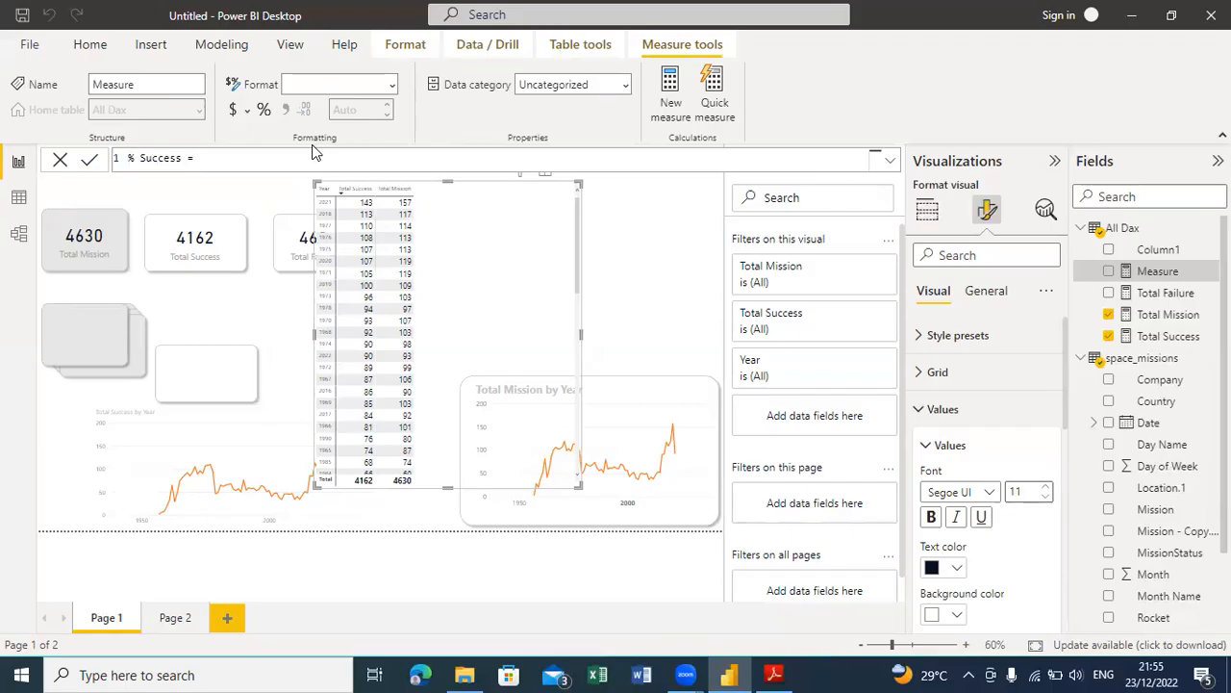
pyautogui.write('T')
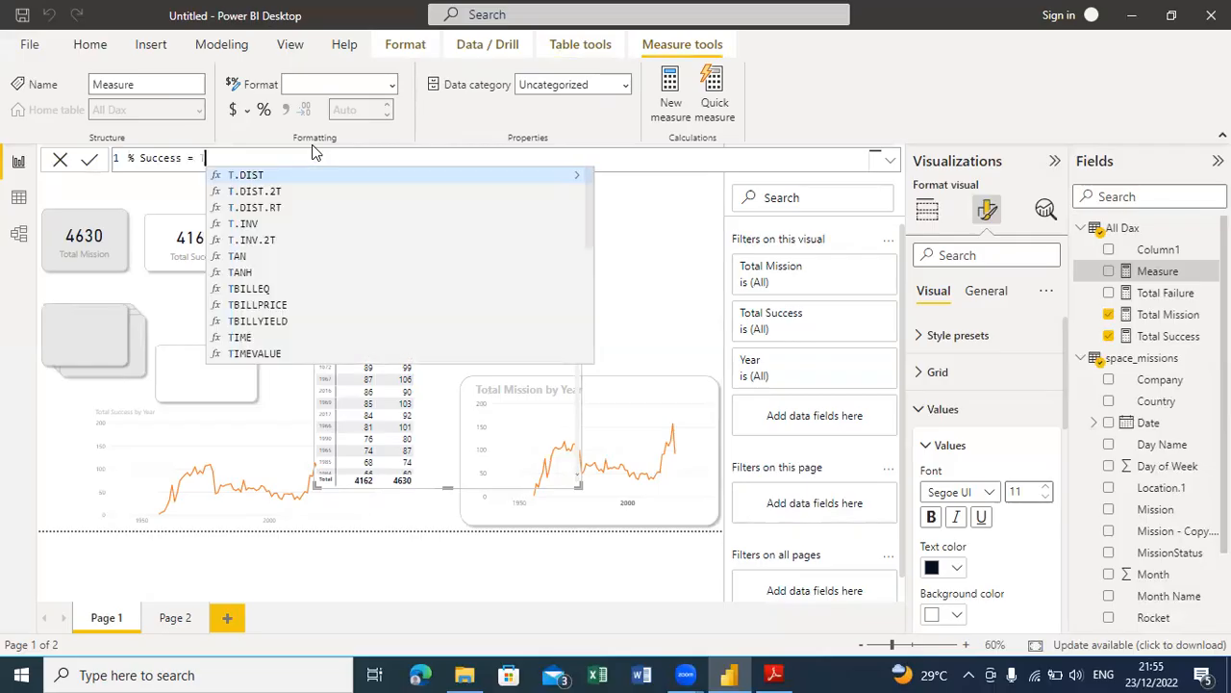
pyautogui.write('ota')
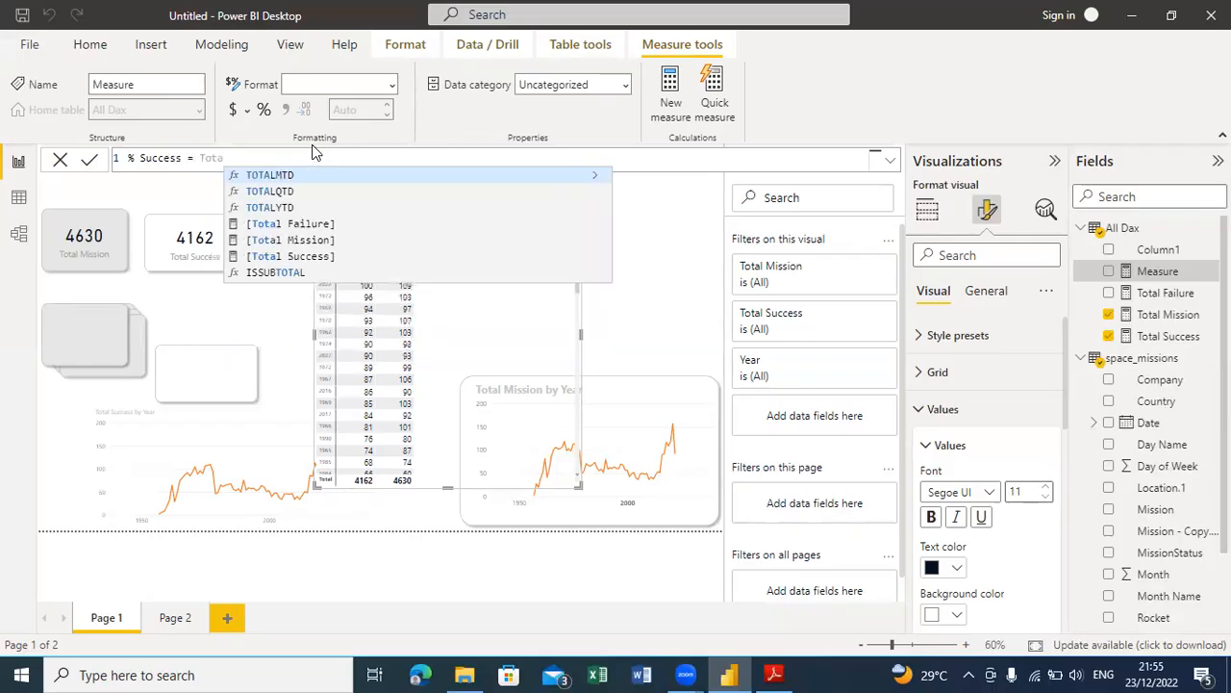
pyautogui.click(318, 257)
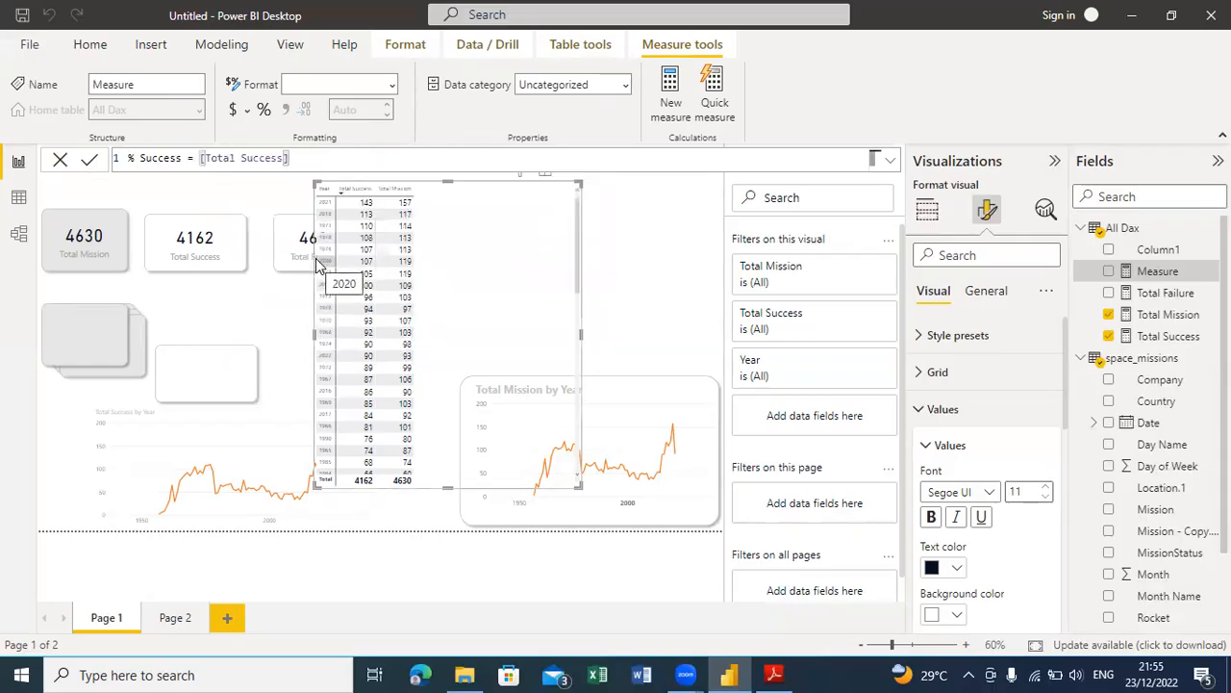
pyautogui.write('/')
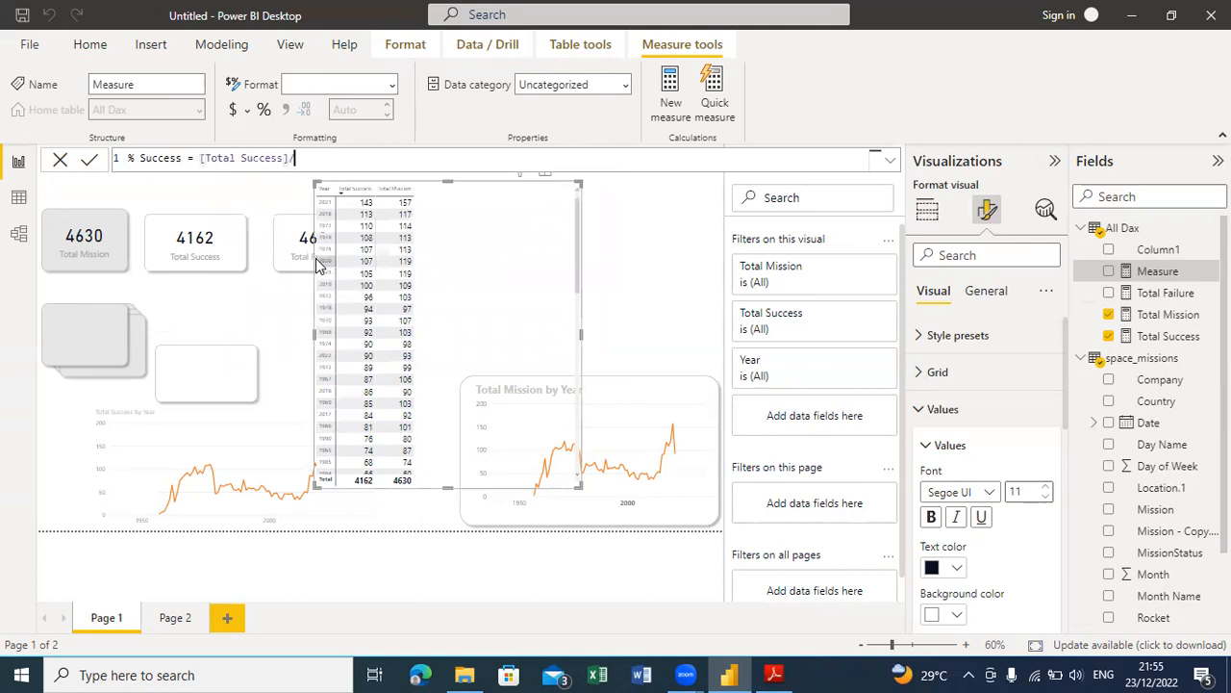
pyautogui.write('tota')
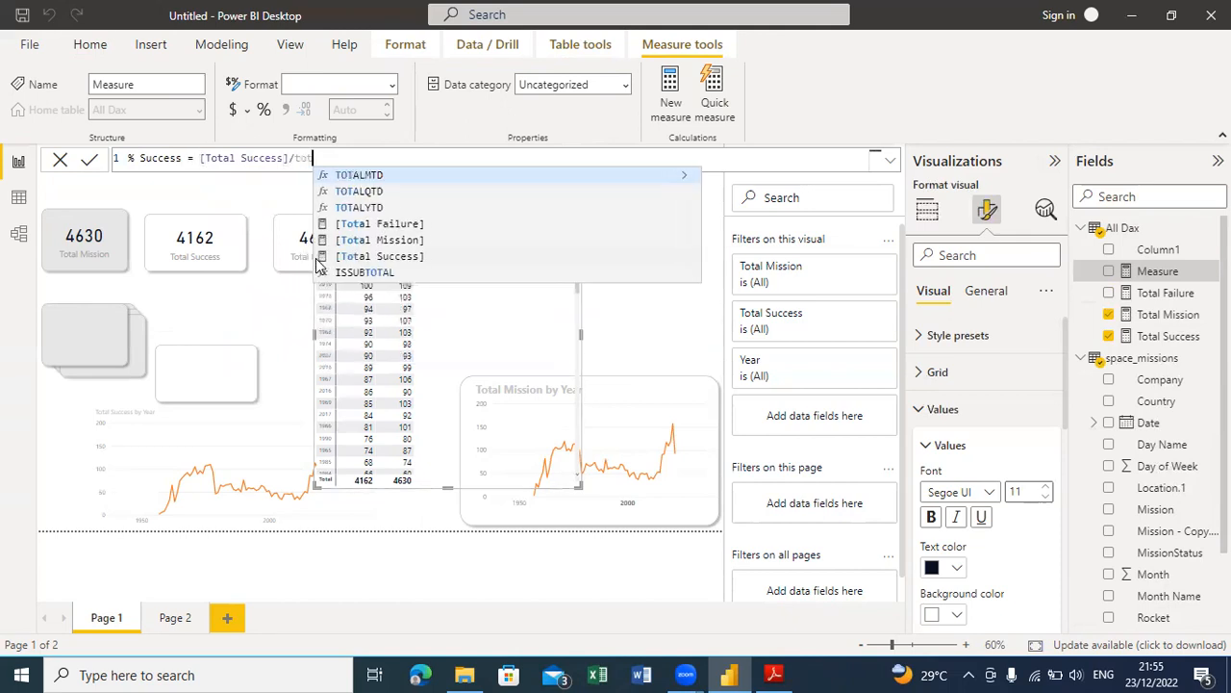
pyautogui.click(403, 241)
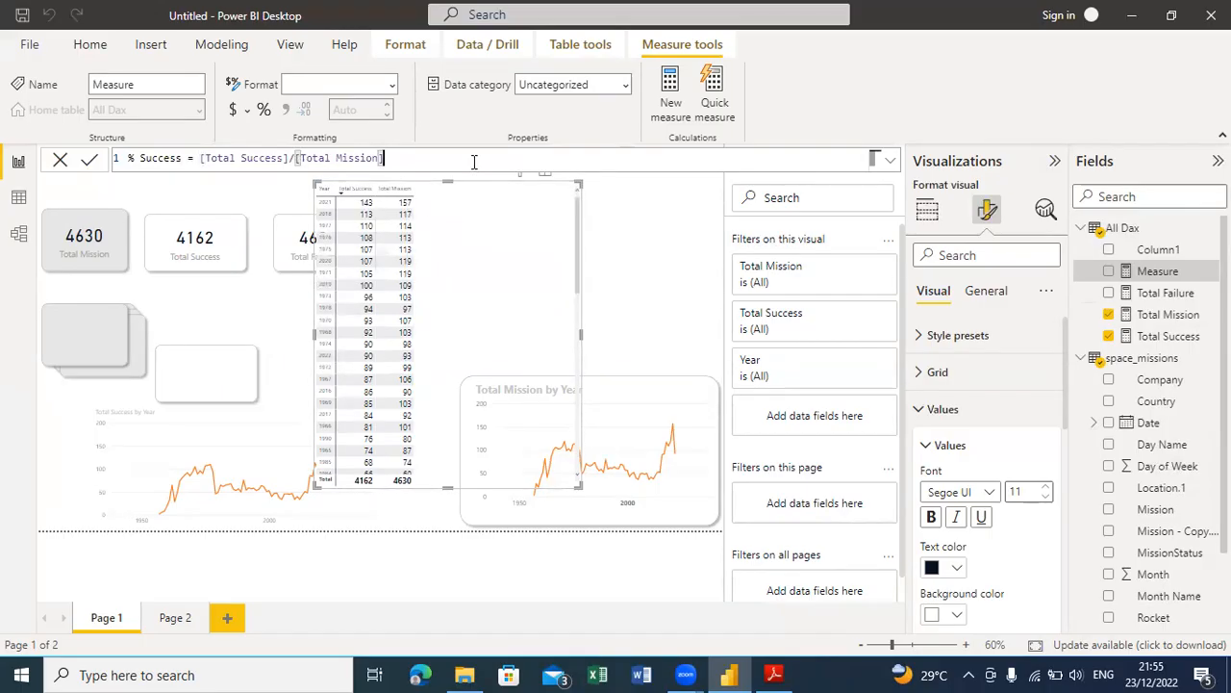
pyautogui.press('Return')
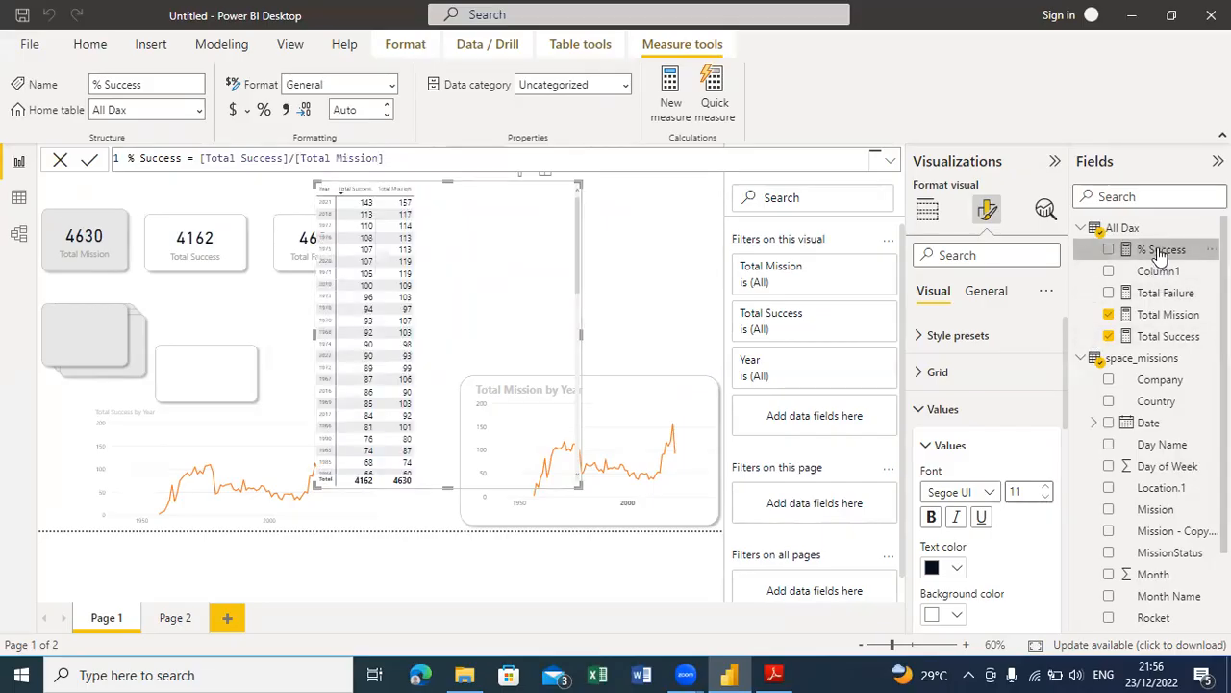
# Step: Format the % Success measure as a percentage and add it to the matrix, sorted by Year in ascending order
pyautogui.click(264, 112)
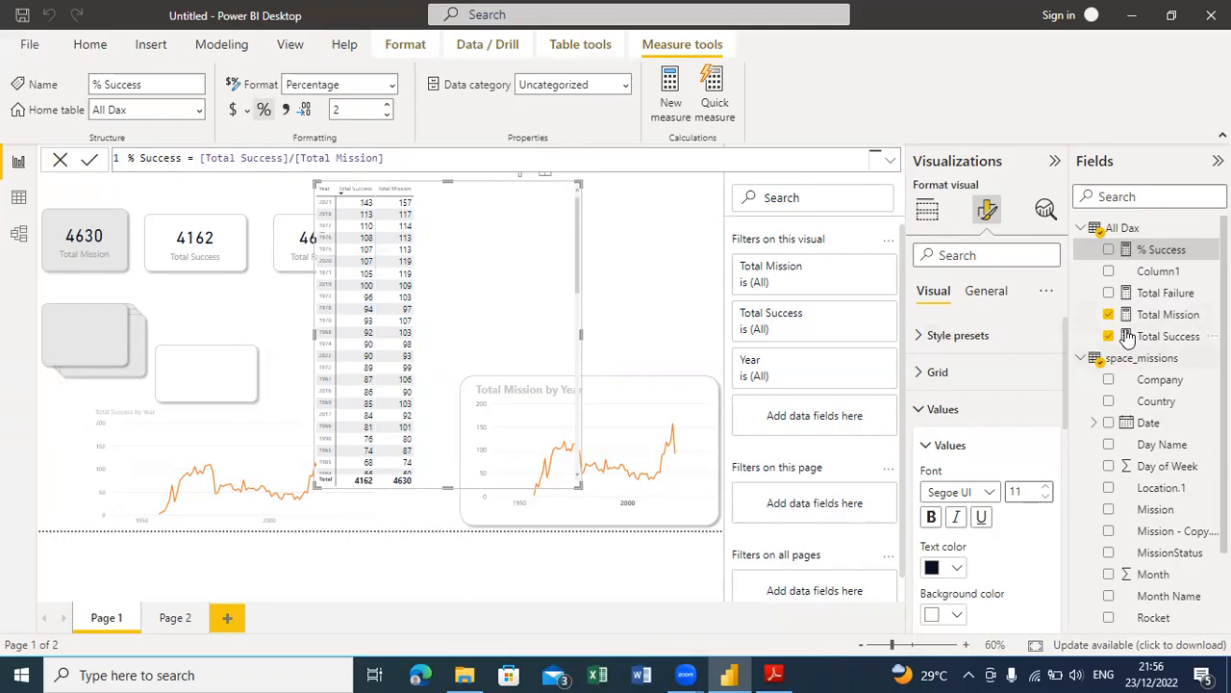
pyautogui.click(1109, 251)
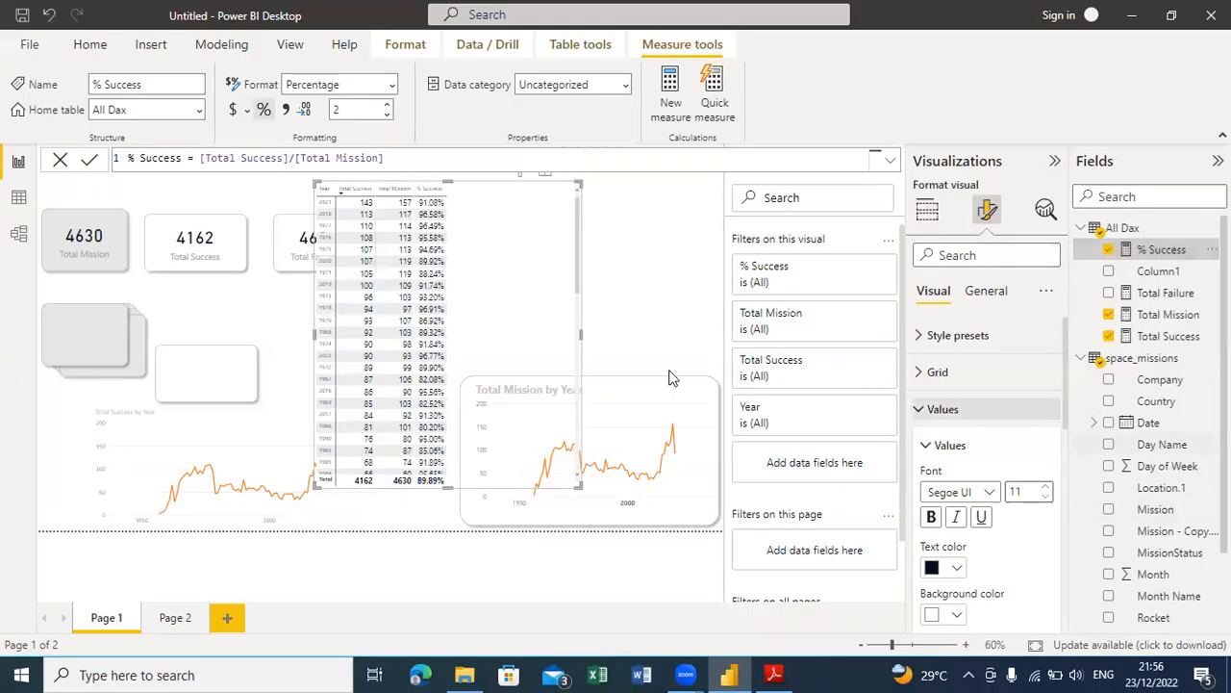
pyautogui.click(326, 199)
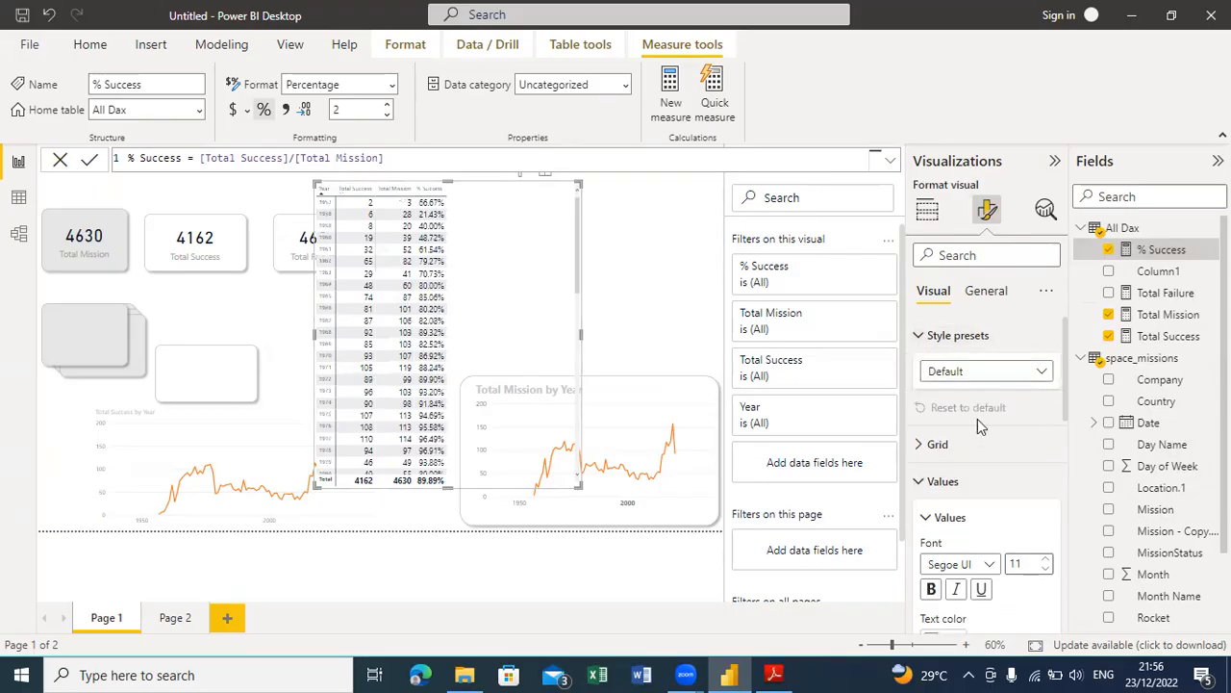
# Step: Set the font size of the matrix's row headers and column headers to 12
pyautogui.click(1042, 445)
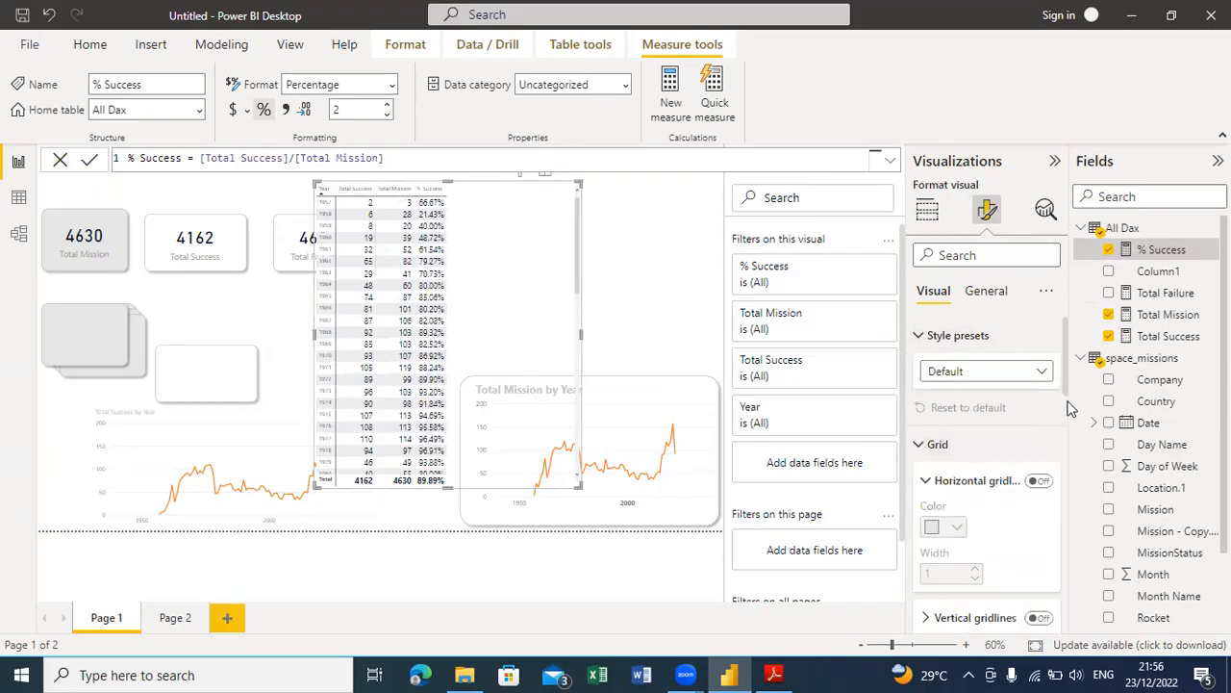
pyautogui.moveTo(1071, 397); pyautogui.dragTo(1098, 585)
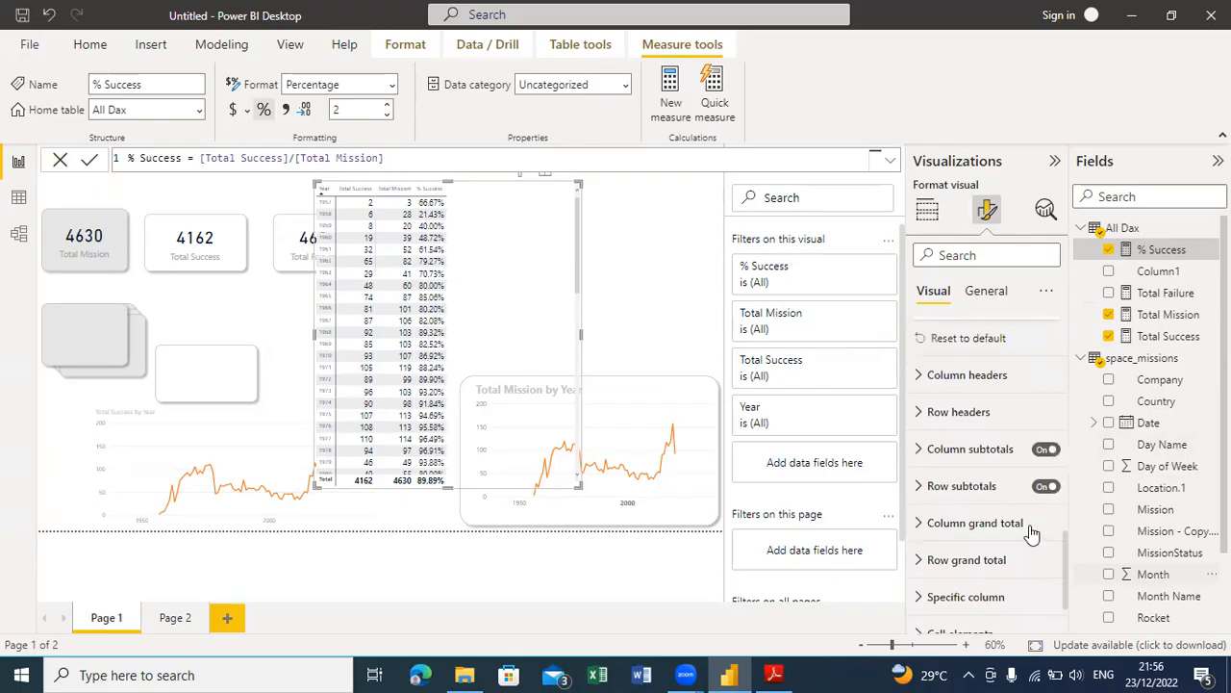
pyautogui.click(915, 416)
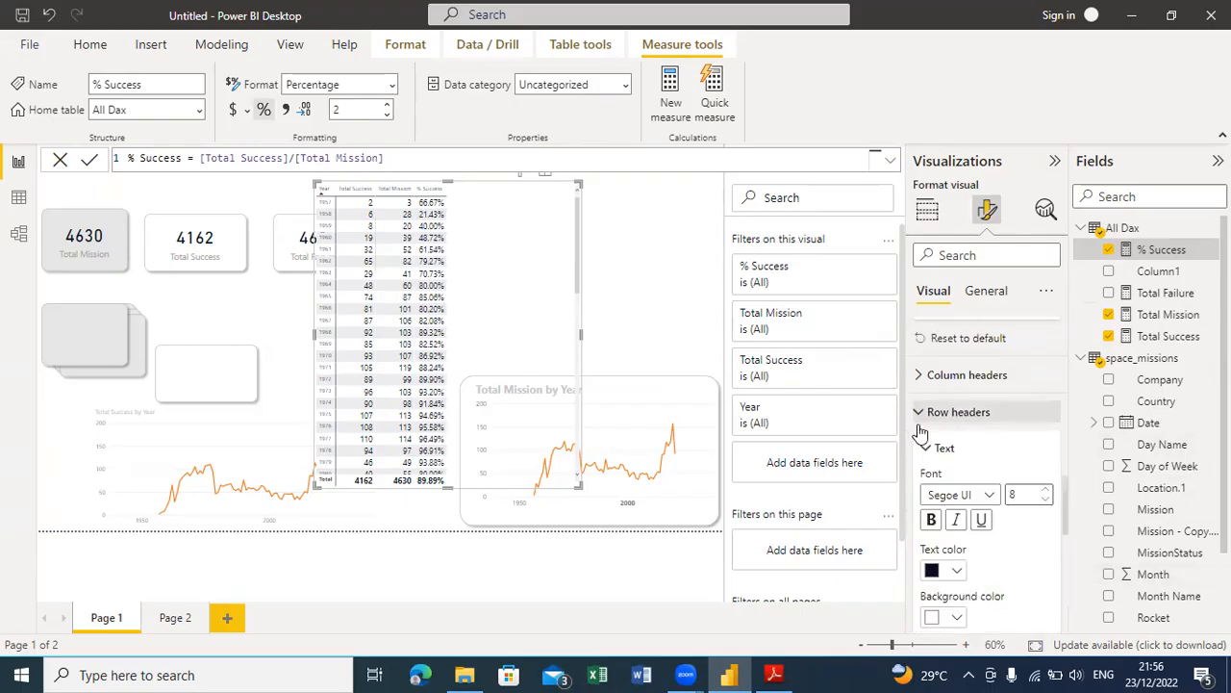
pyautogui.click(1047, 493)
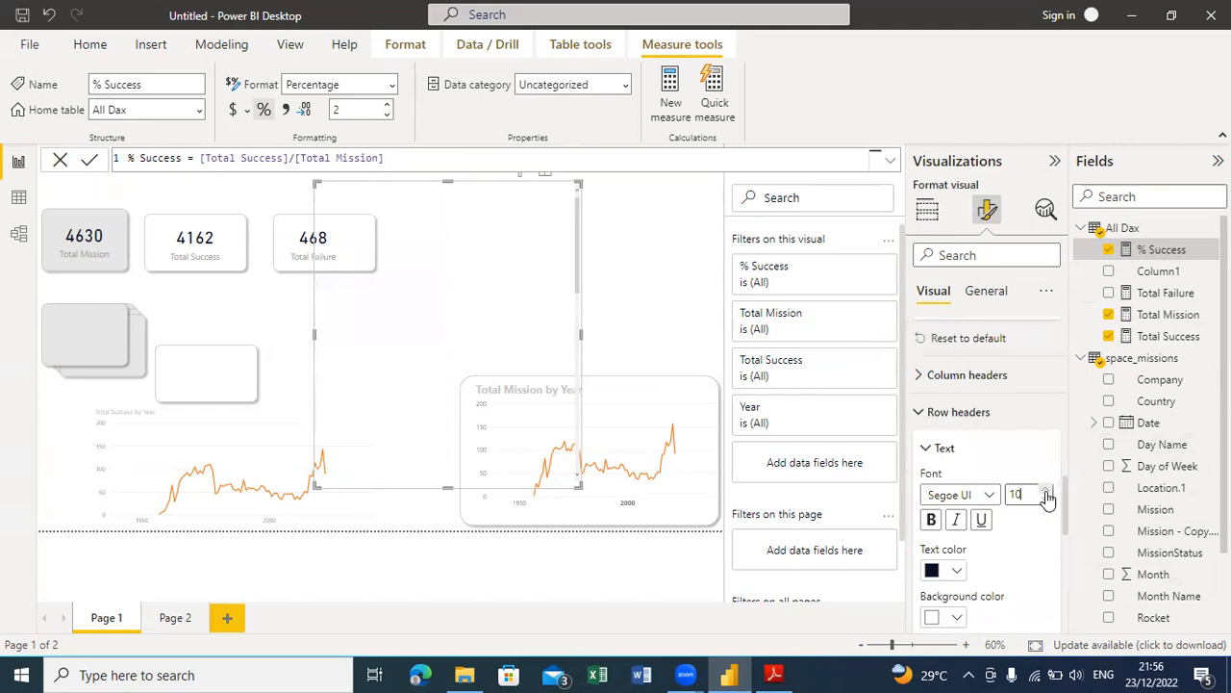
pyautogui.click(1047, 492)
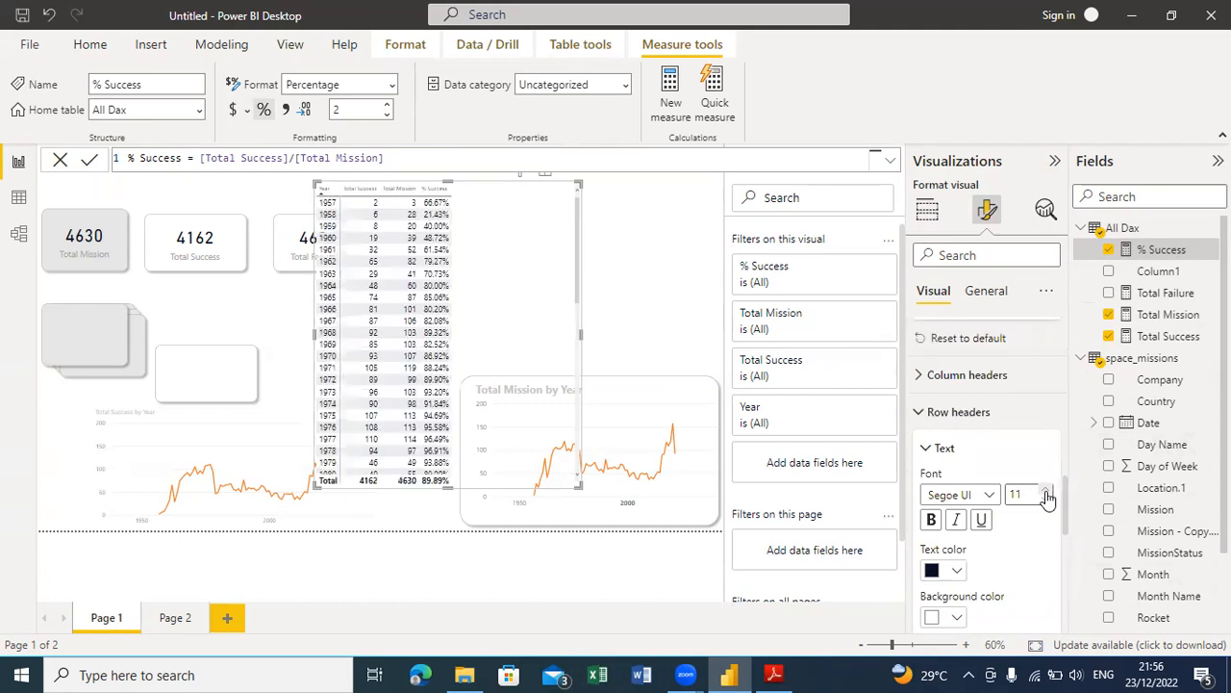
pyautogui.click(1047, 492)
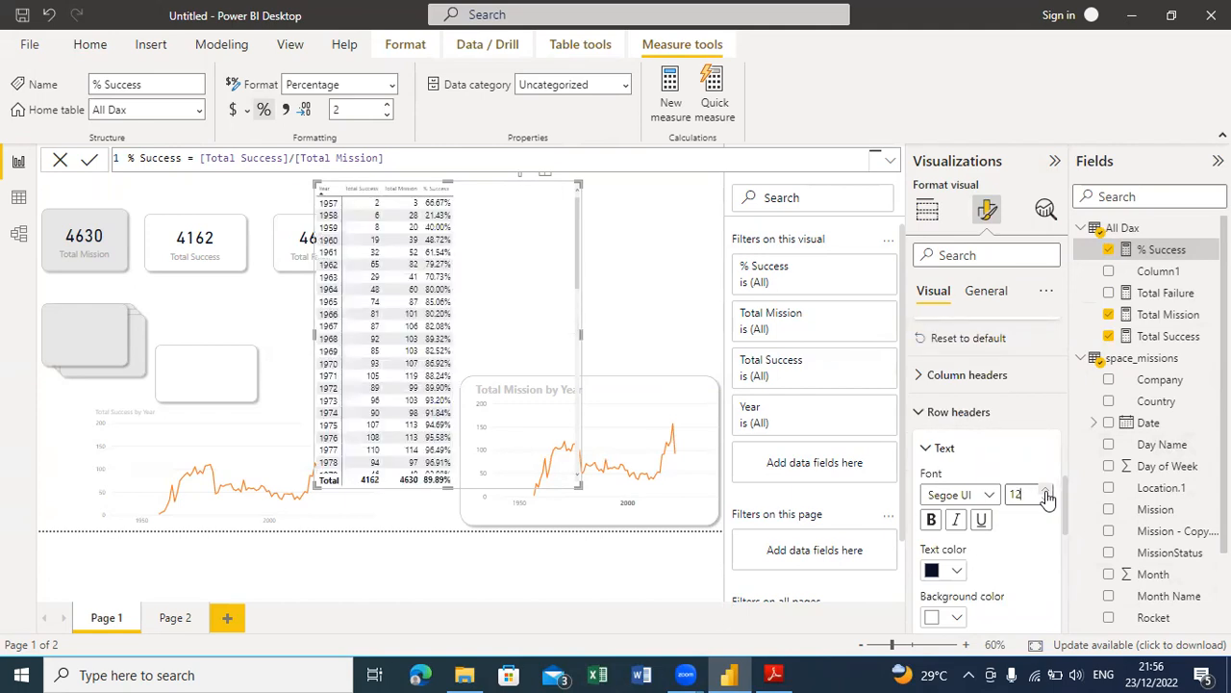
pyautogui.click(920, 412)
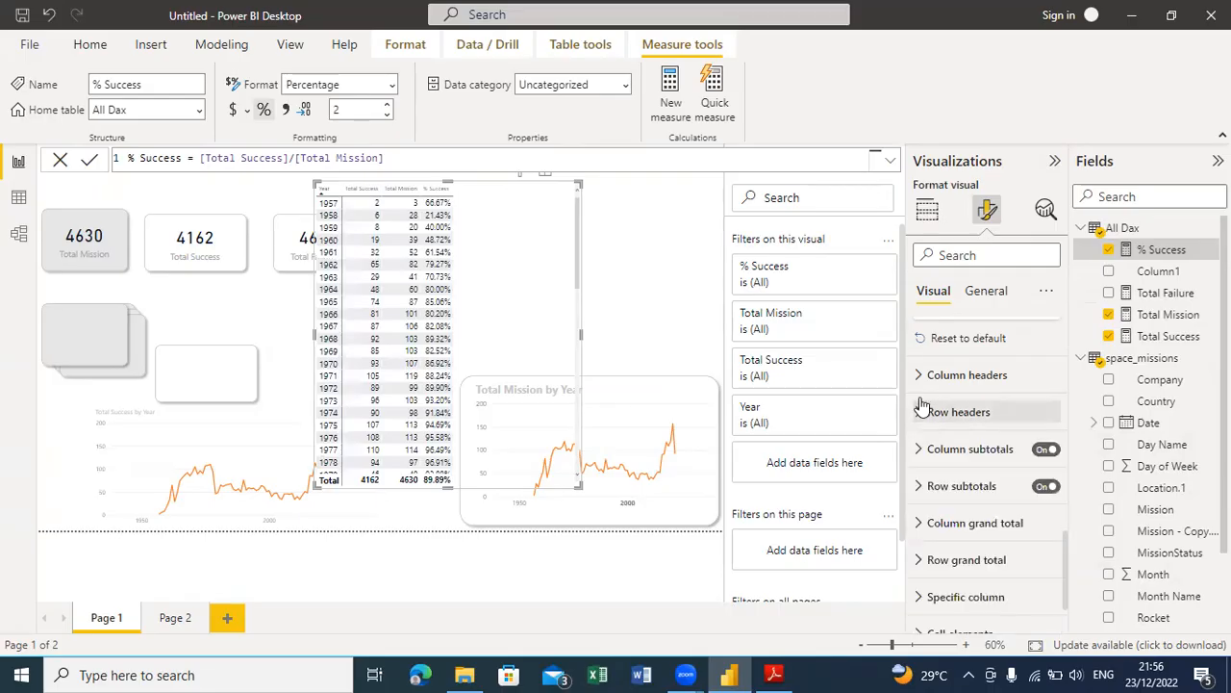
pyautogui.click(919, 380)
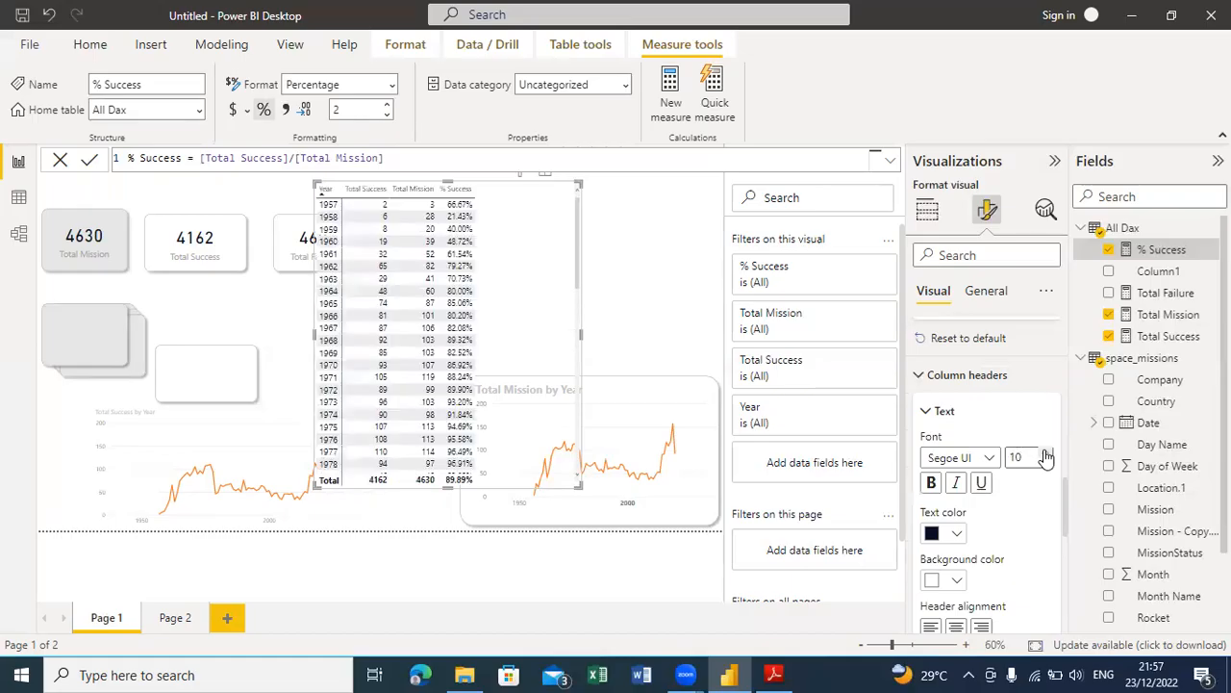
pyautogui.click(1046, 454)
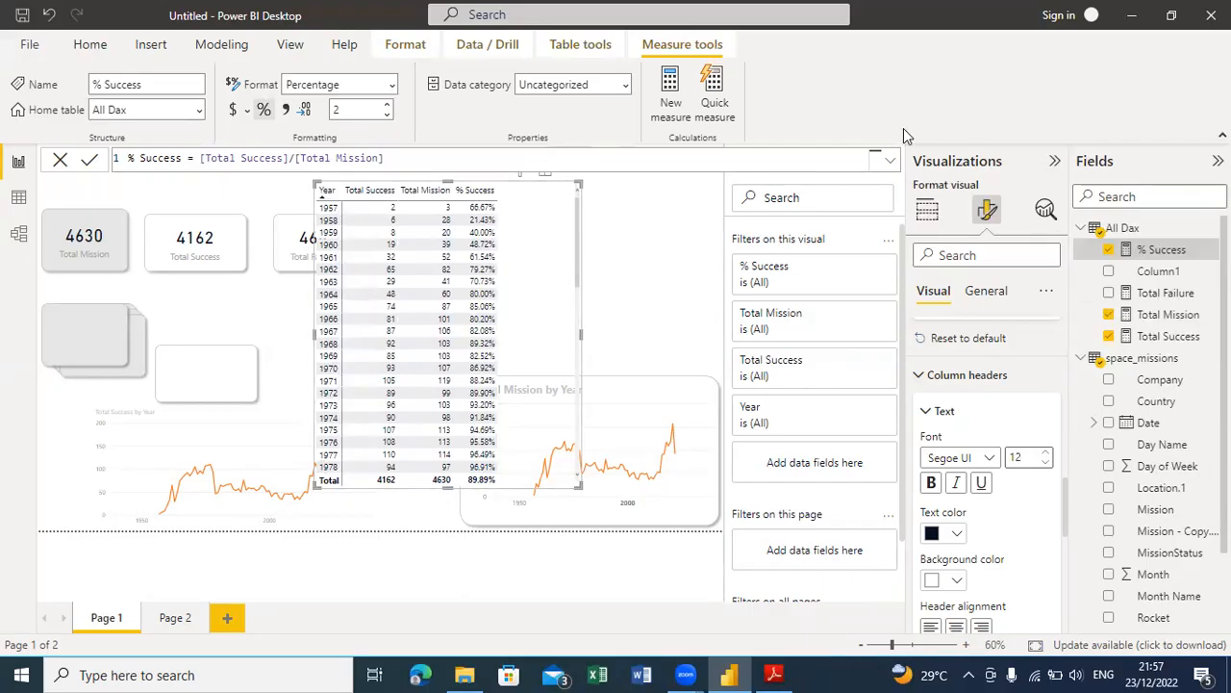
pyautogui.click(891, 161)
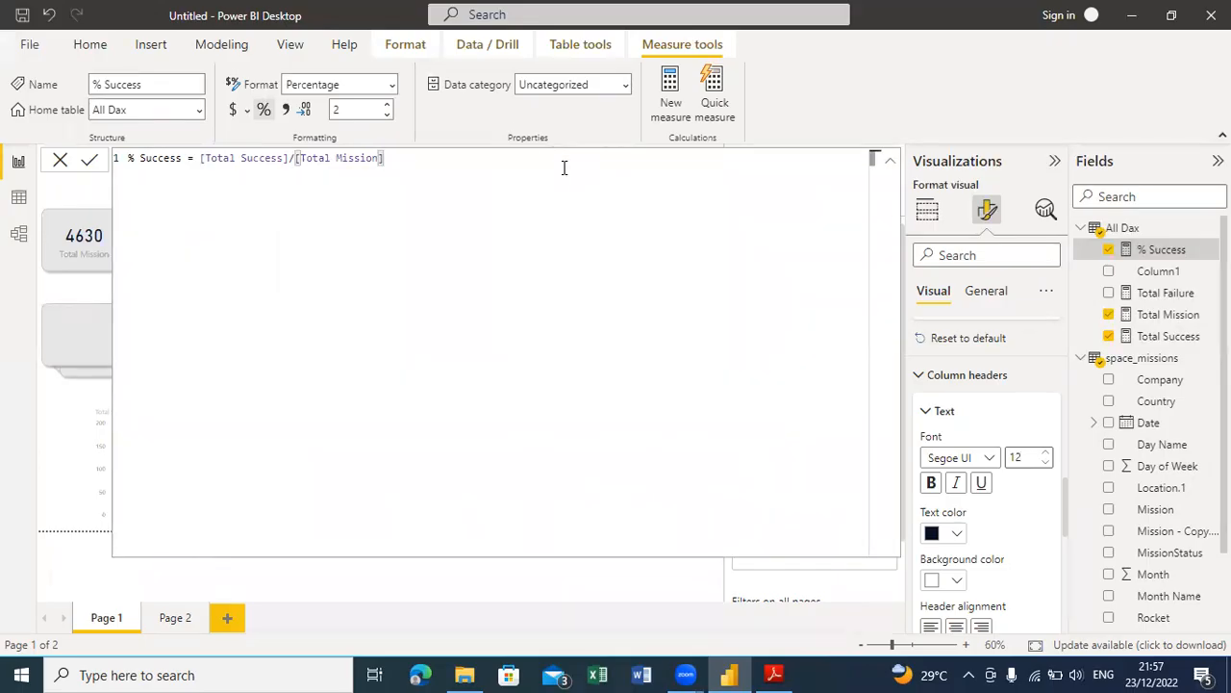
pyautogui.click(891, 161)
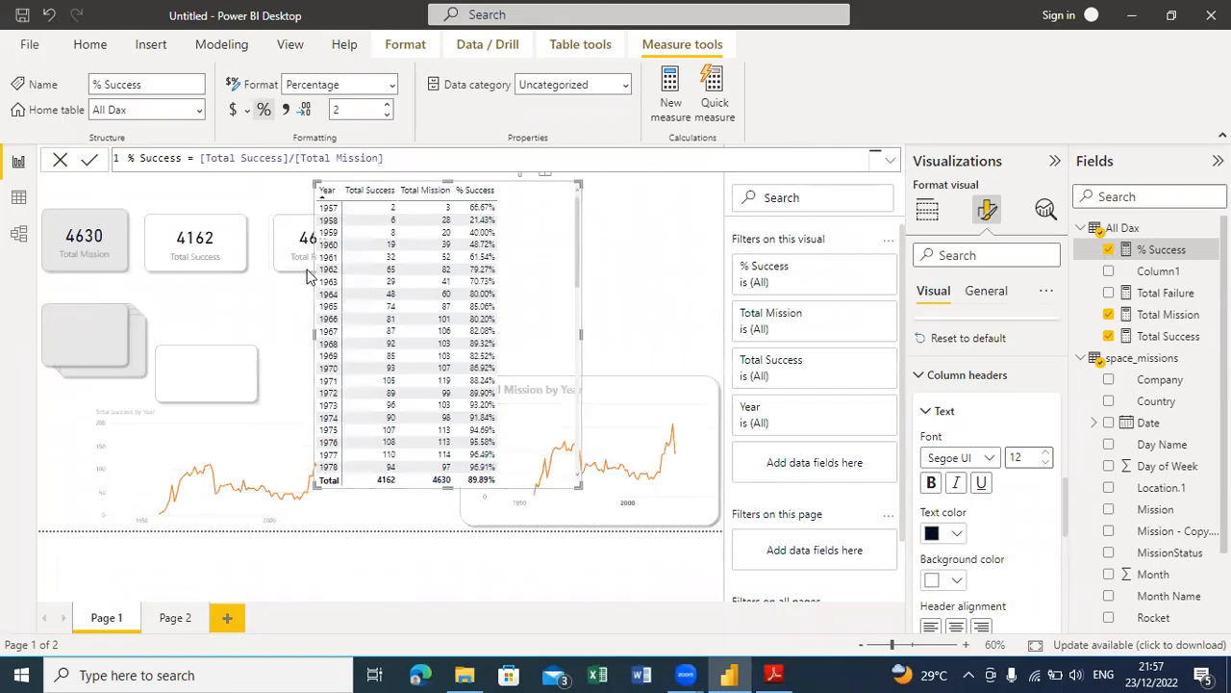
pyautogui.click(289, 301)
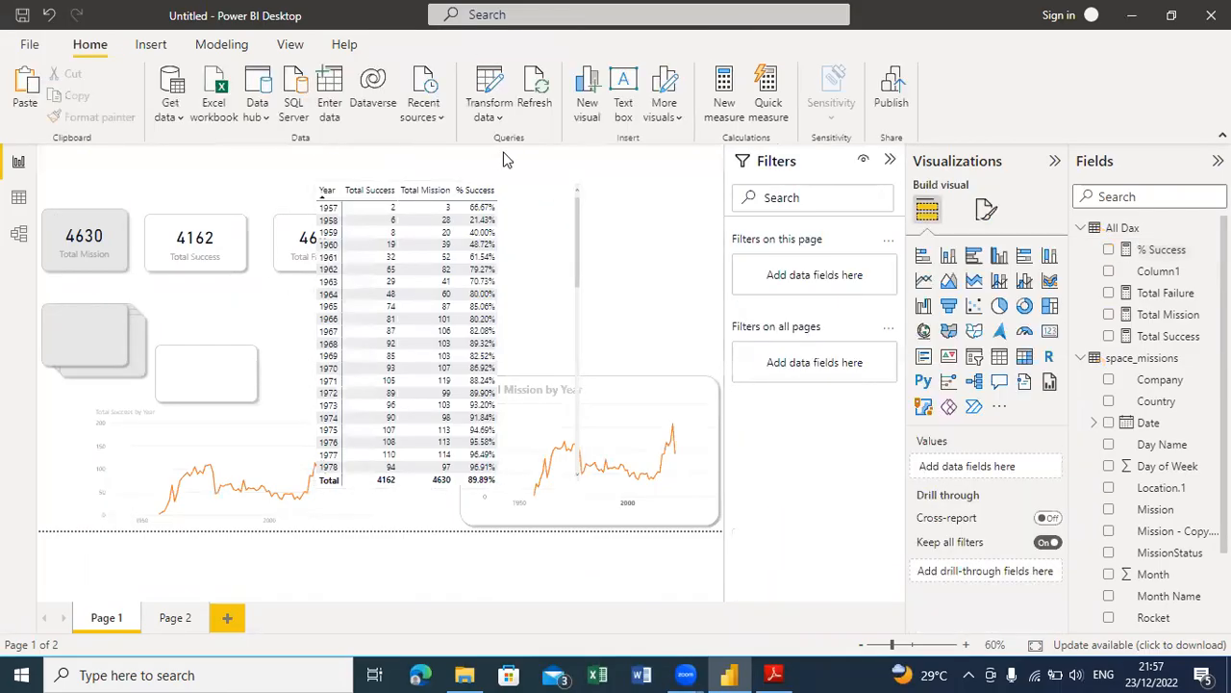
# Step: Examine the yearly matrix in focus mode to compare the success rate across the years, and return to the report
pyautogui.click(552, 178)
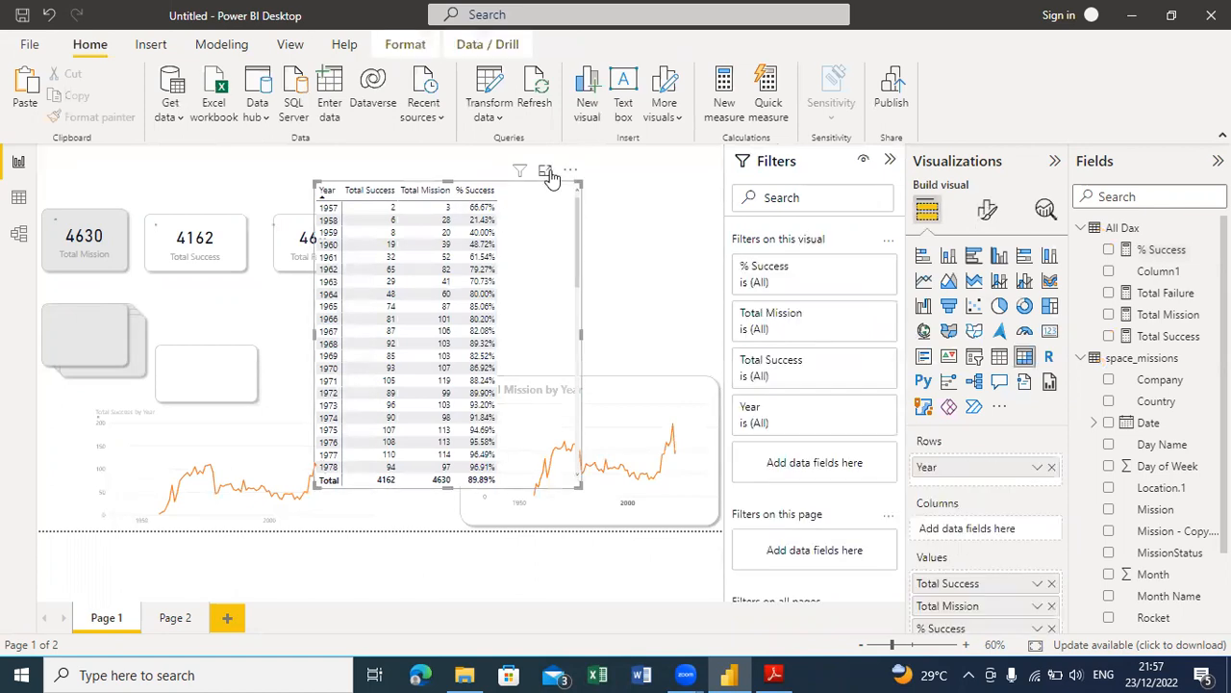
pyautogui.click(546, 173)
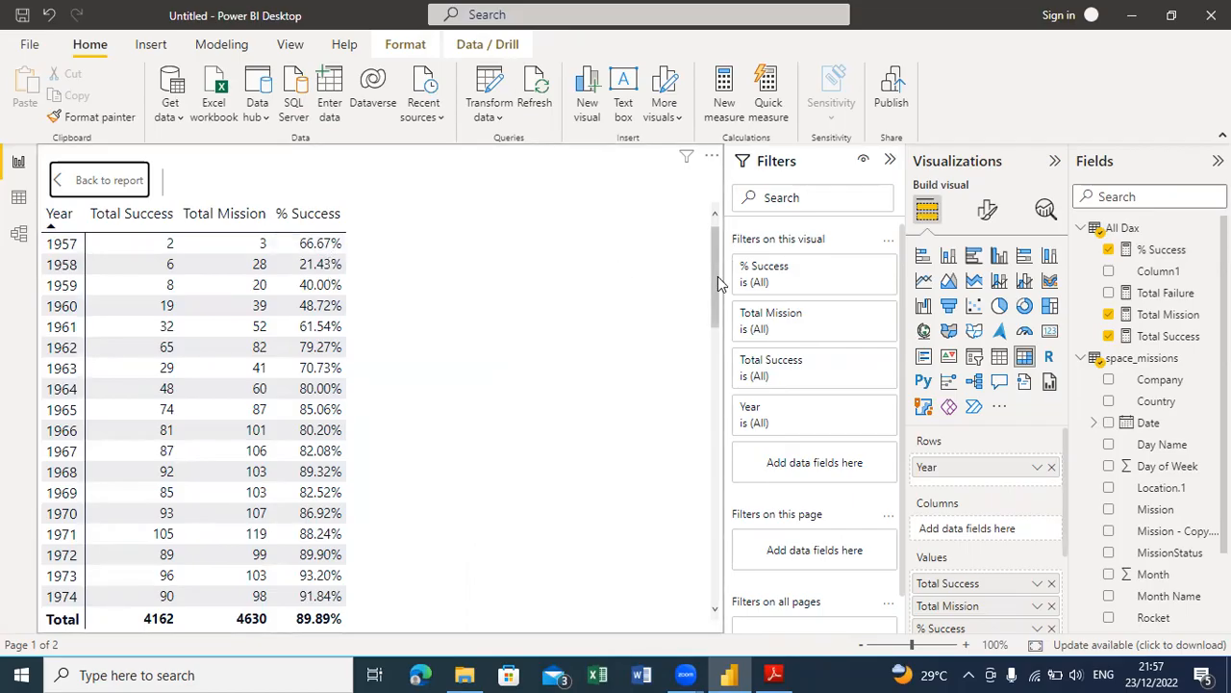
pyautogui.moveTo(718, 276); pyautogui.dragTo(713, 227)
pyautogui.scroll(-3, 725, 437)
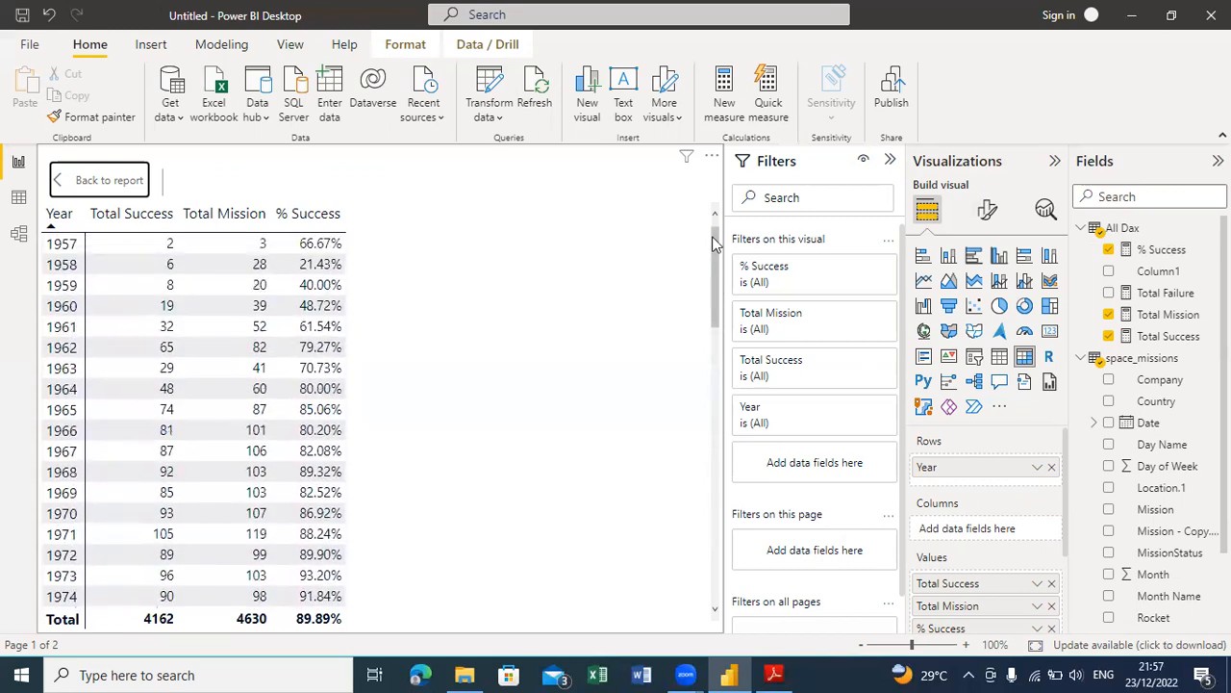
pyautogui.click(77, 181)
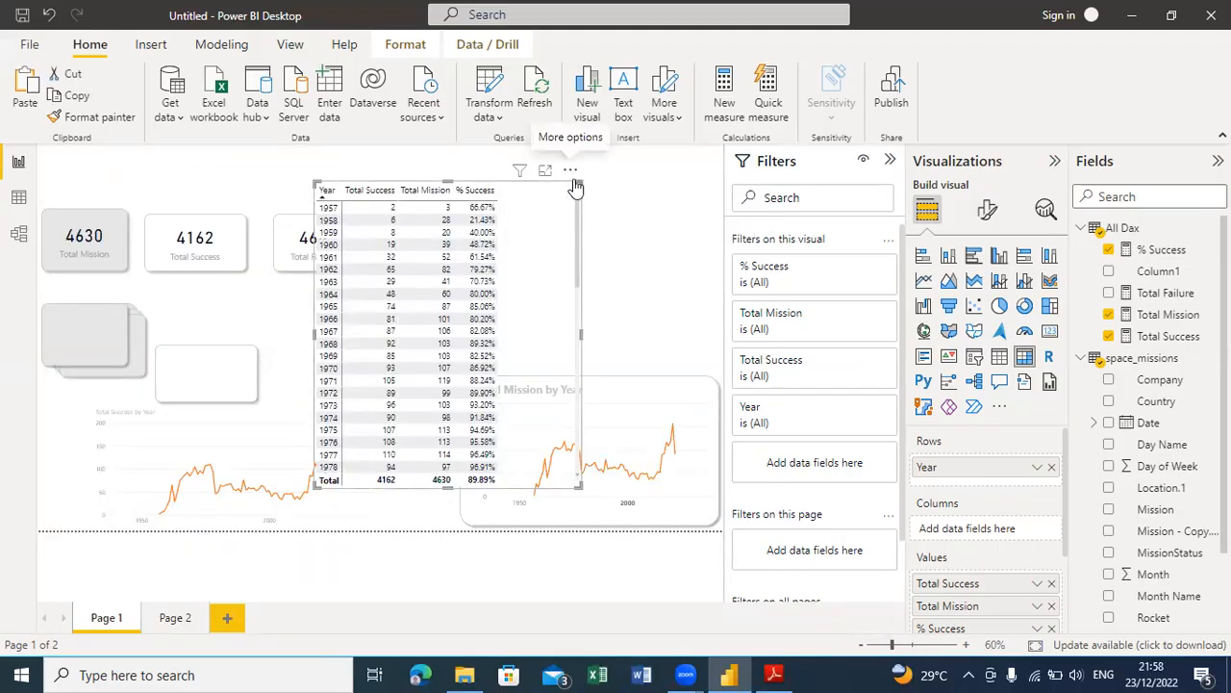
# Step: Shrink the yearly matrix, and place a blank white rectangle above the Total Mission by Year chart, enlarged to serve as the matrix's background
pyautogui.moveTo(578, 187); pyautogui.dragTo(537, 342)
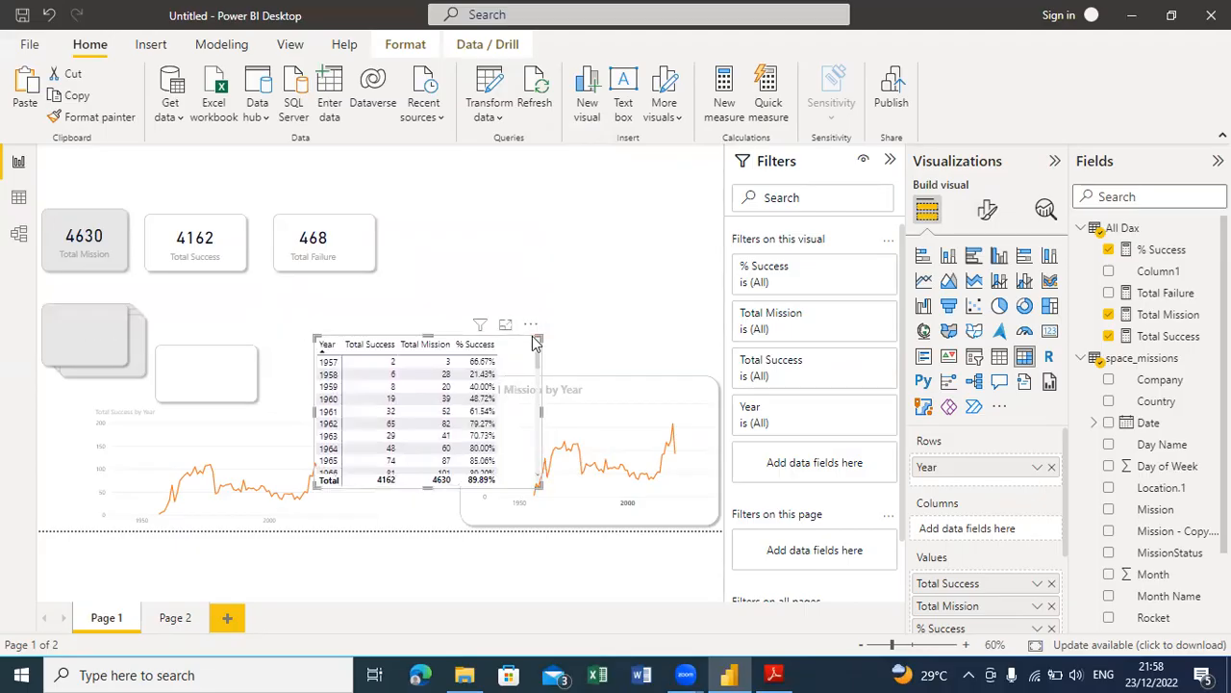
pyautogui.click(243, 366)
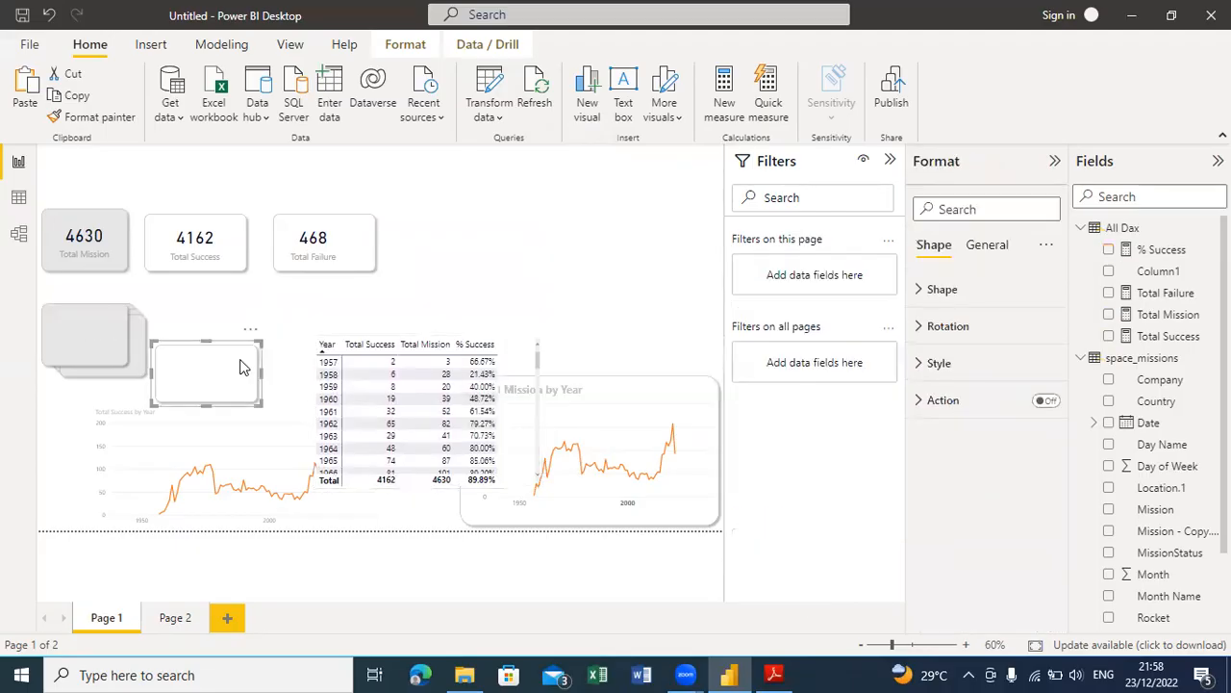
pyautogui.moveTo(242, 367); pyautogui.dragTo(719, 233)
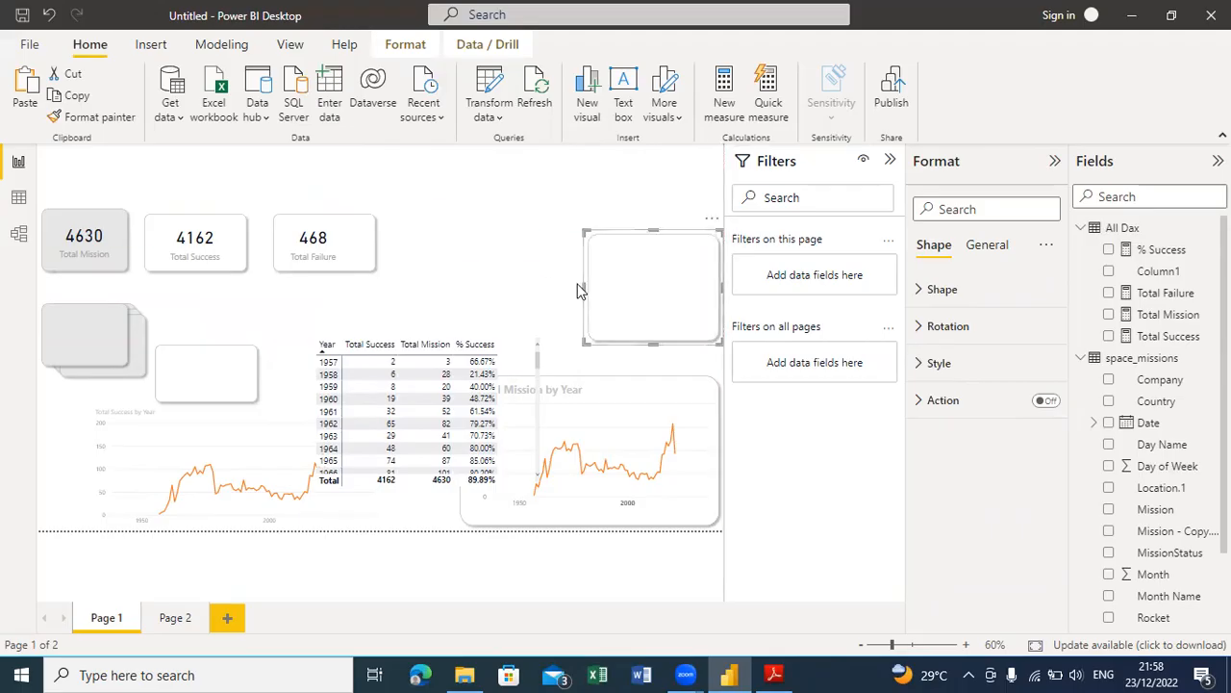
pyautogui.moveTo(582, 291); pyautogui.dragTo(442, 283)
pyautogui.moveTo(584, 343); pyautogui.dragTo(580, 377)
pyautogui.moveTo(584, 231); pyautogui.dragTo(589, 205)
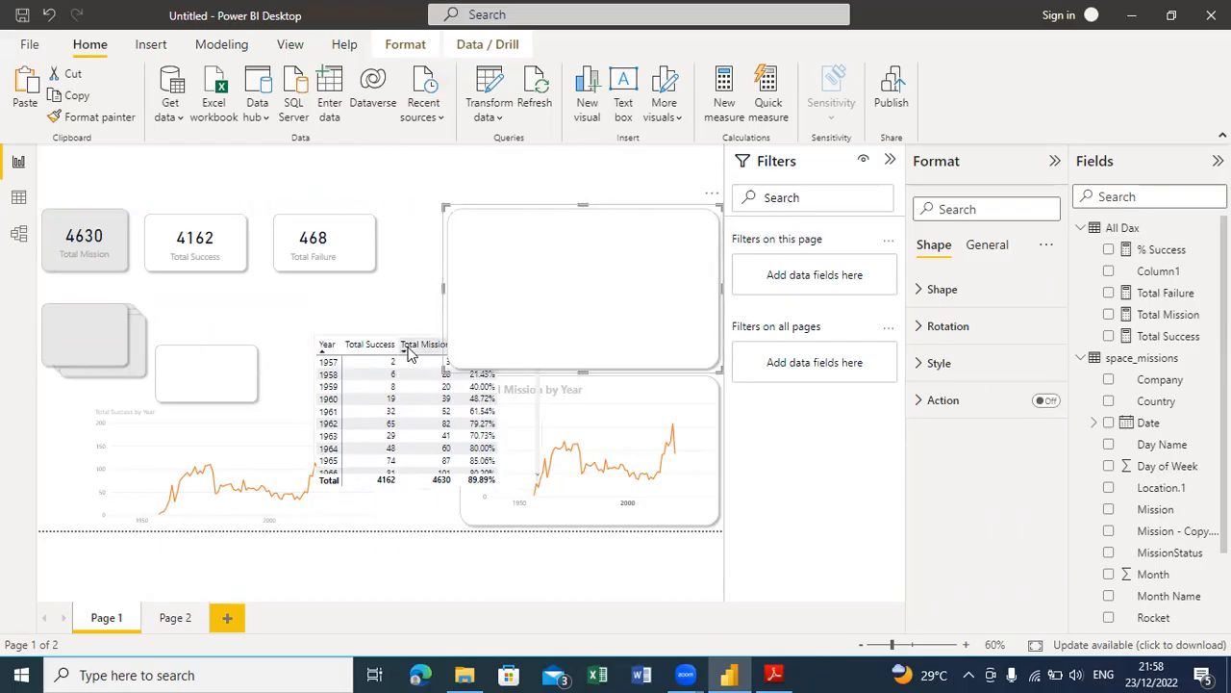
# Step: Sort the matrix by Total Mission in descending order and place it on the white rectangle above the Total Mission by Year chart
pyautogui.click(407, 354)
pyautogui.click(423, 344)
pyautogui.moveTo(528, 333); pyautogui.dragTo(701, 207)
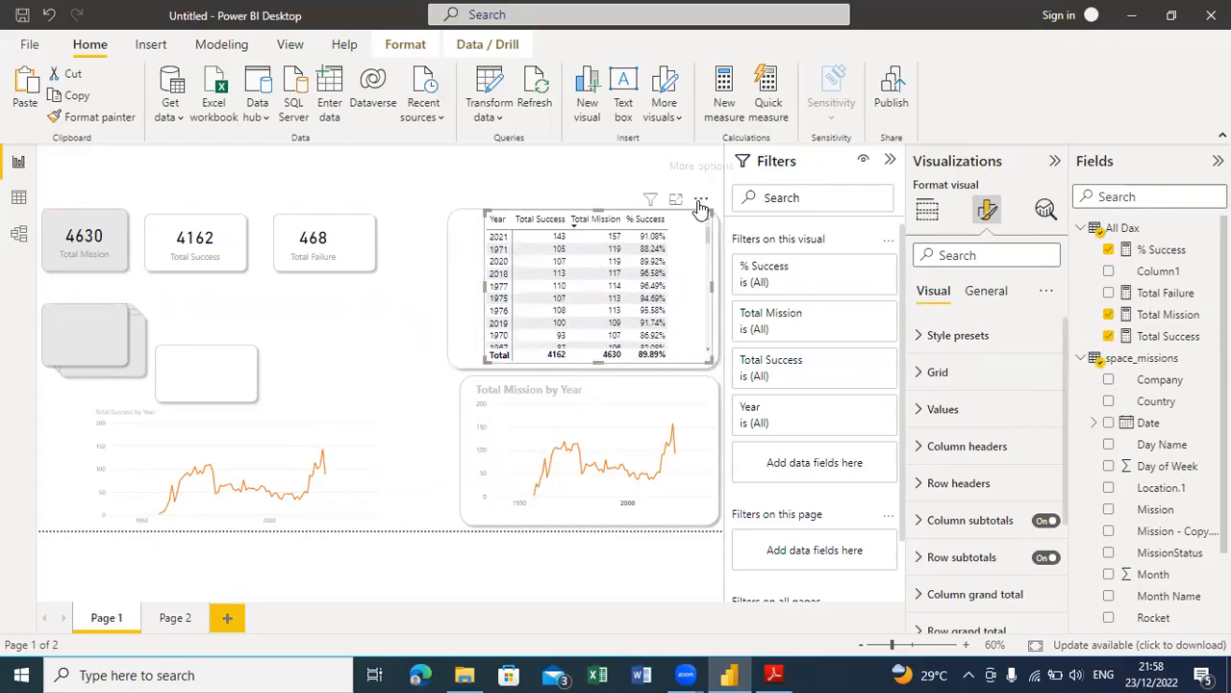
# Step: Narrow the white rectangle to match the width of the Total Mission by Year card below, and send it to the back behind the matrix
pyautogui.click(449, 299)
pyautogui.moveTo(444, 287); pyautogui.dragTo(462, 300)
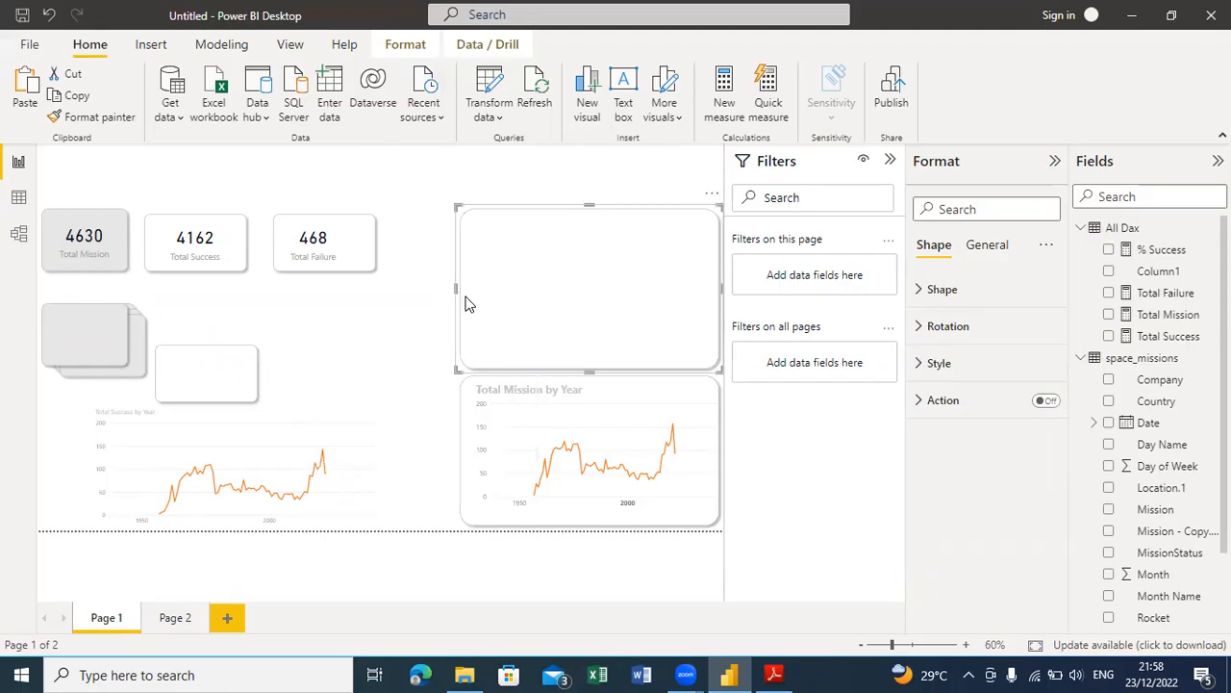
pyautogui.rightClick(470, 304)
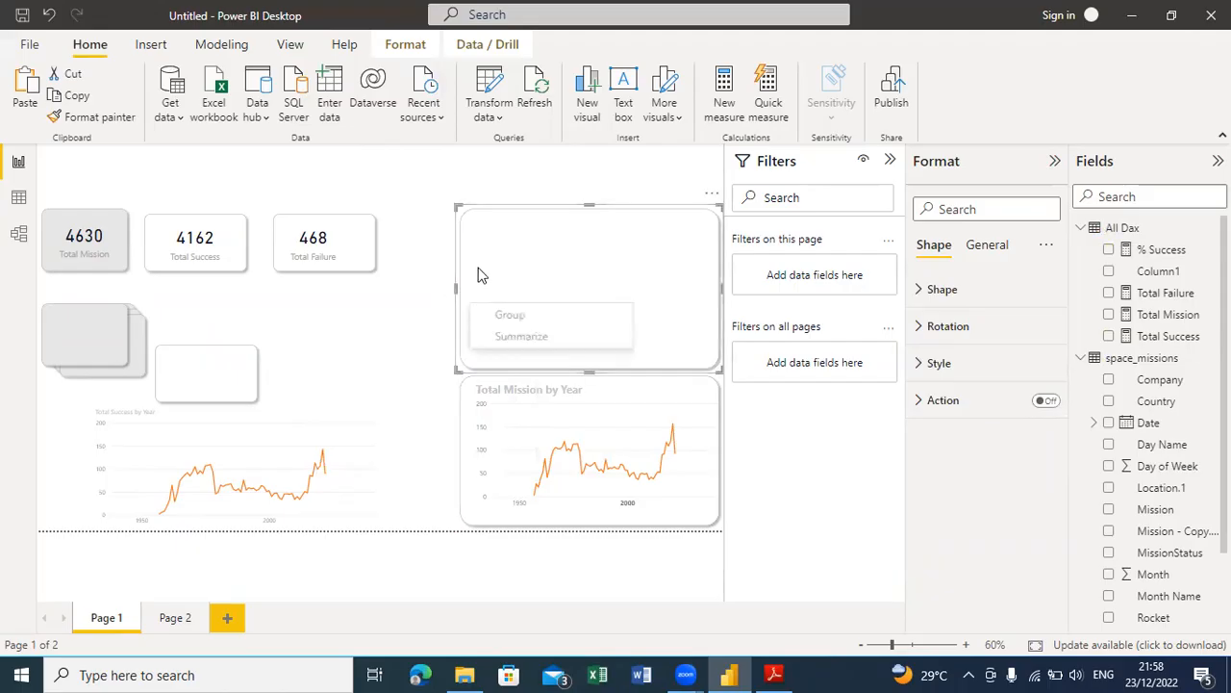
pyautogui.click(405, 45)
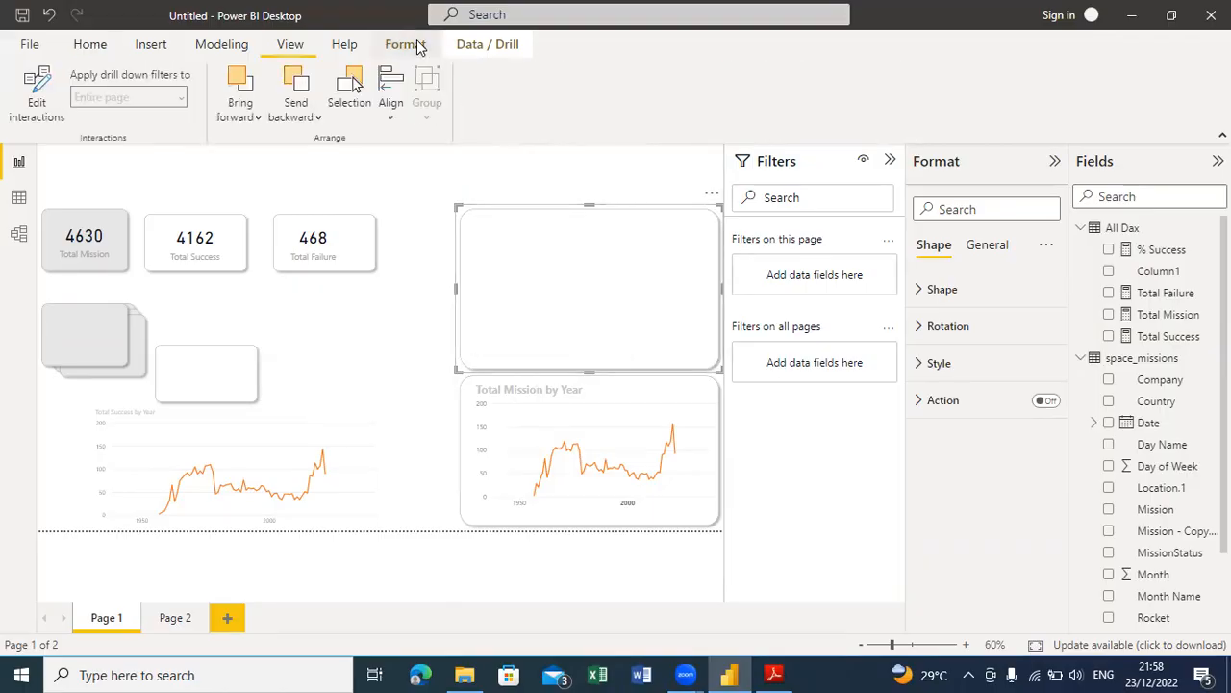
pyautogui.click(316, 117)
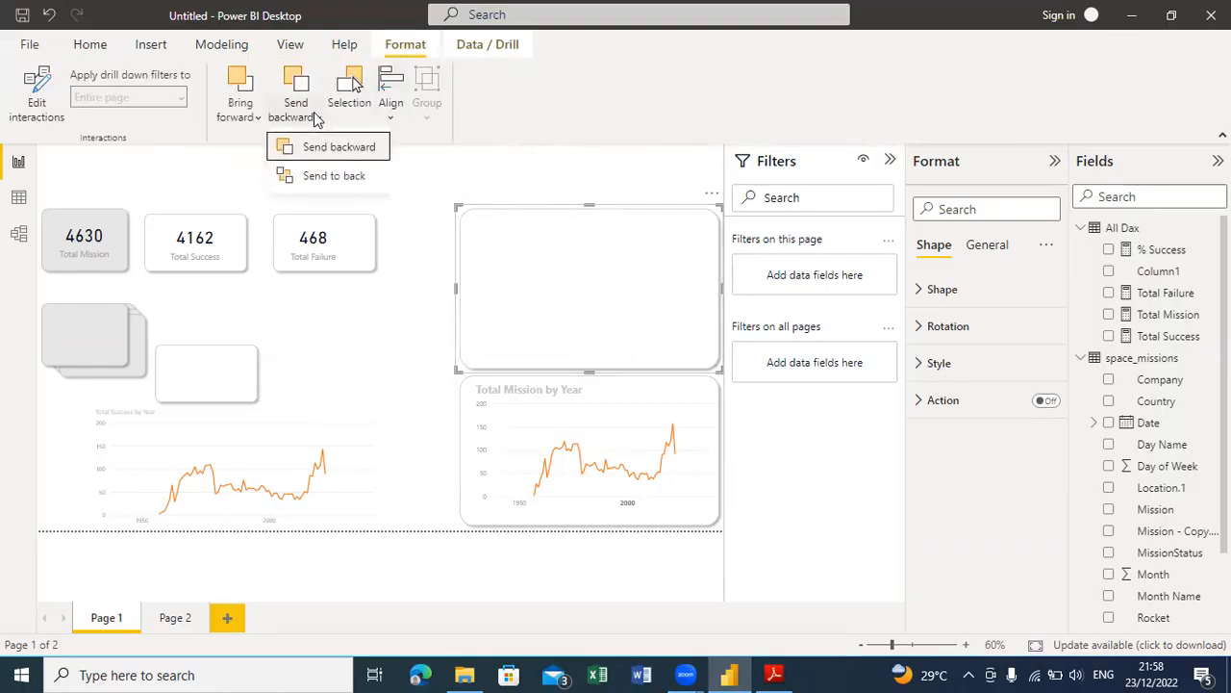
pyautogui.click(341, 181)
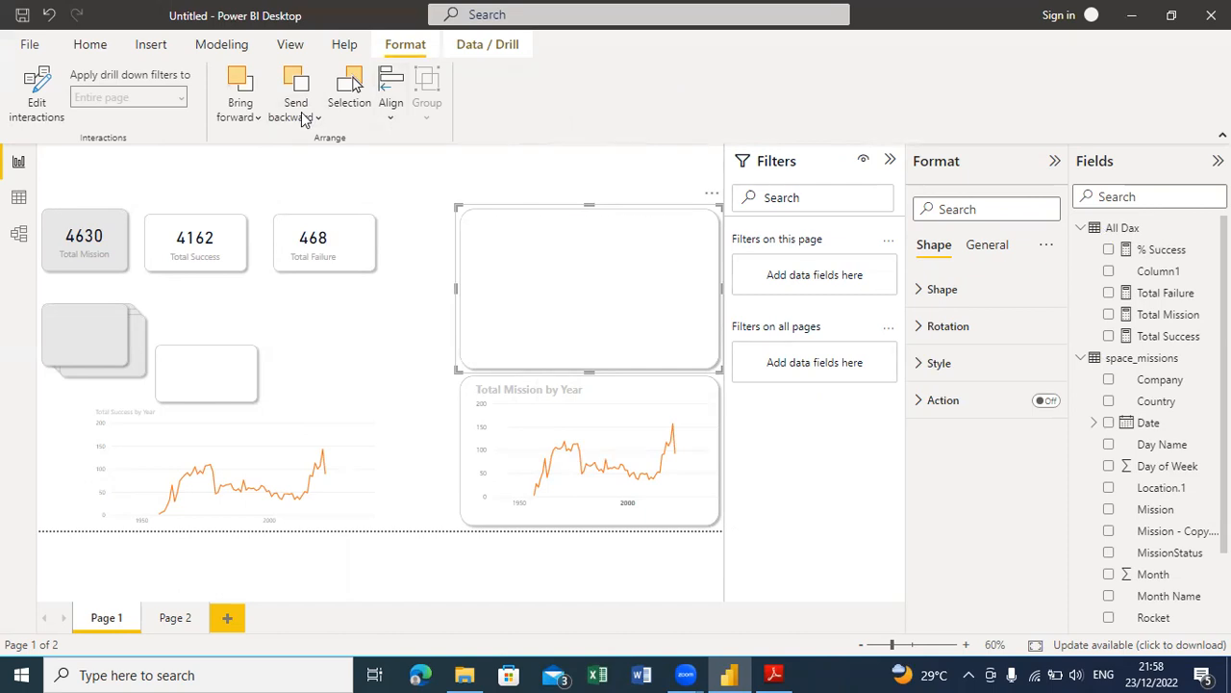
# Step: Remove the Total Success by Year line chart from the page
pyautogui.click(361, 395)
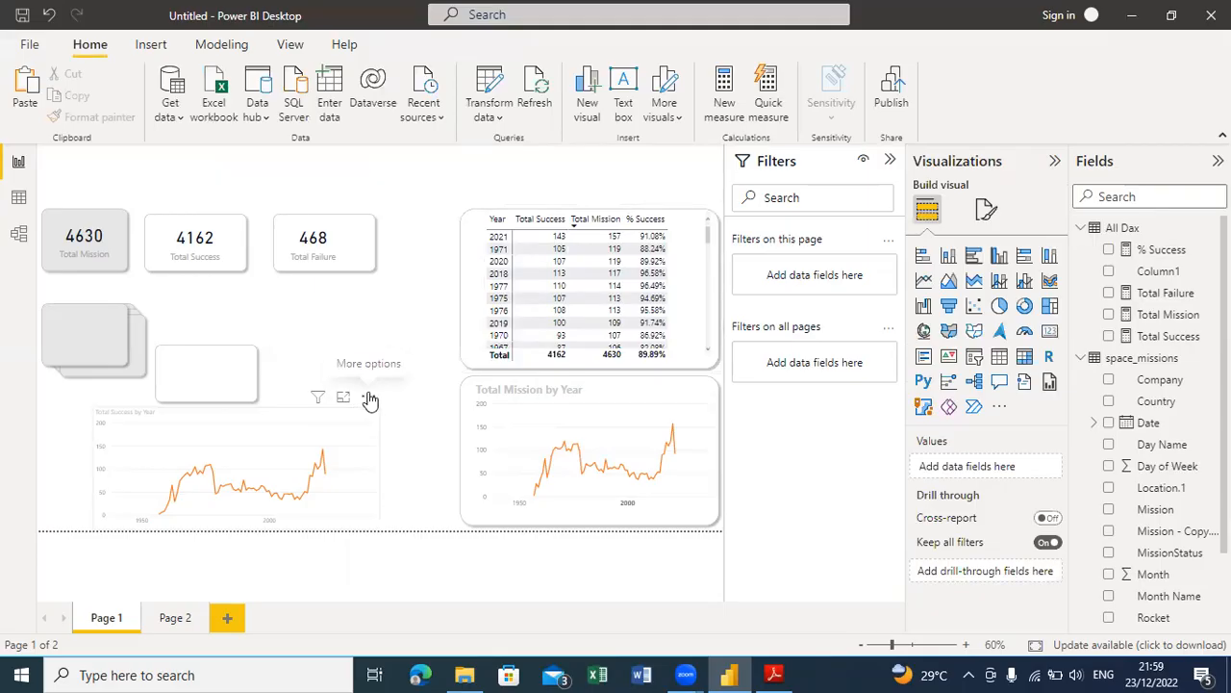
pyautogui.click(369, 398)
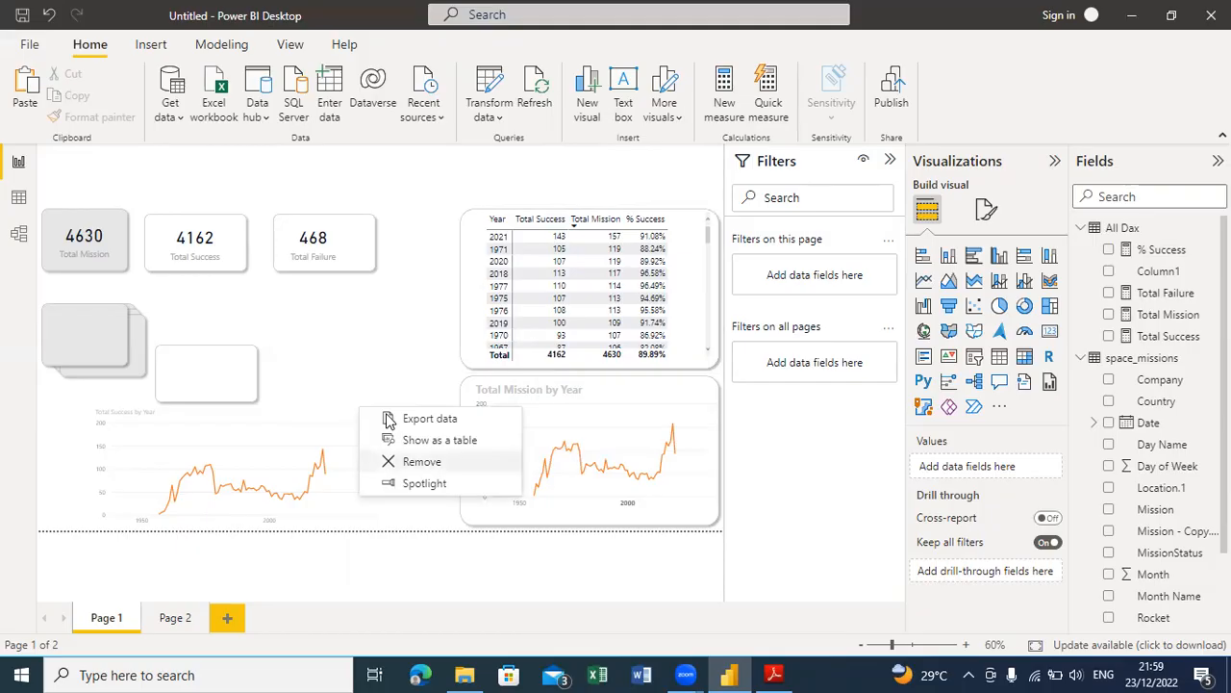
pyautogui.press('Return')
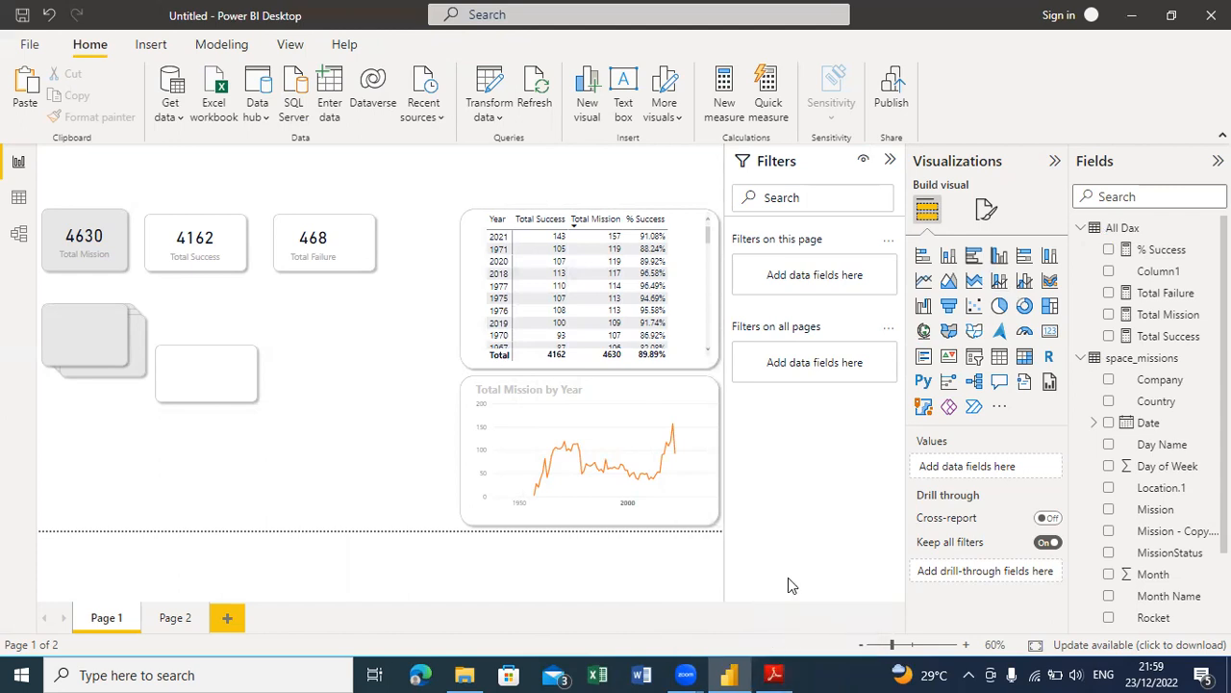
# Step: Switch to Space Missions.pdf in Adobe Reader to read the recommended analysis questions, and return to the Power BI report
pyautogui.click(777, 673)
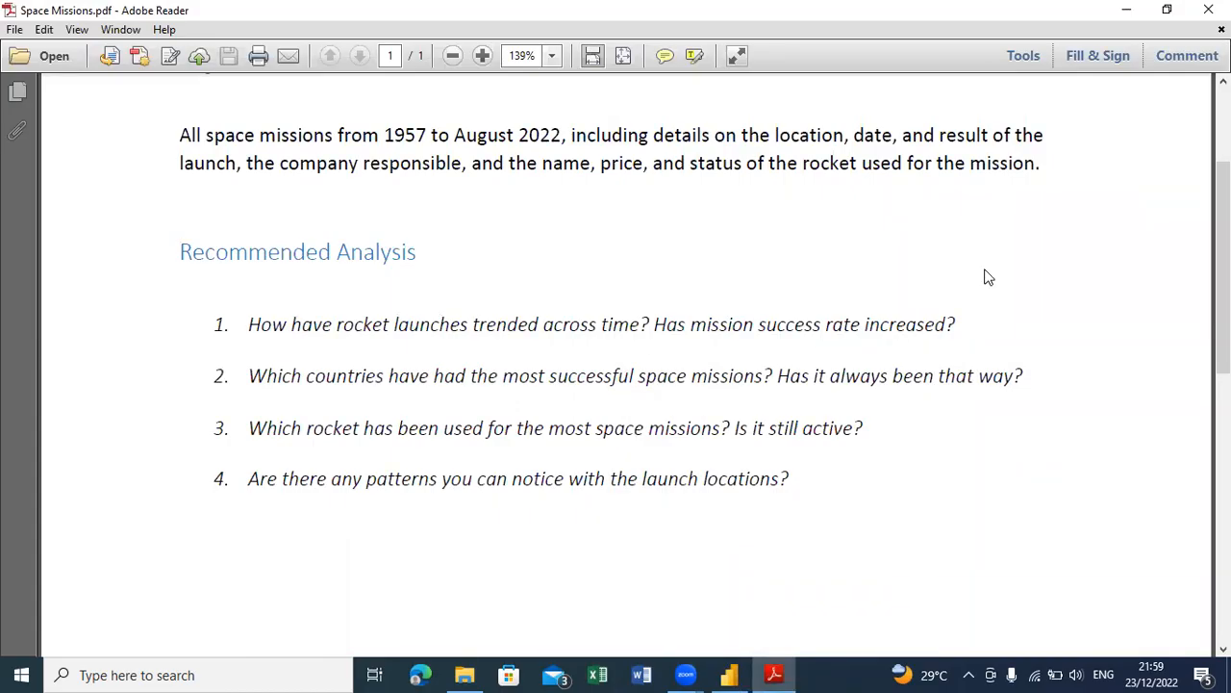
pyautogui.click(1131, 11)
# Step: Move the spare blank white rectangle up beside the stack of gray rectangles and delete the frontmost gray rectangle
pyautogui.moveTo(249, 371); pyautogui.dragTo(173, 308)
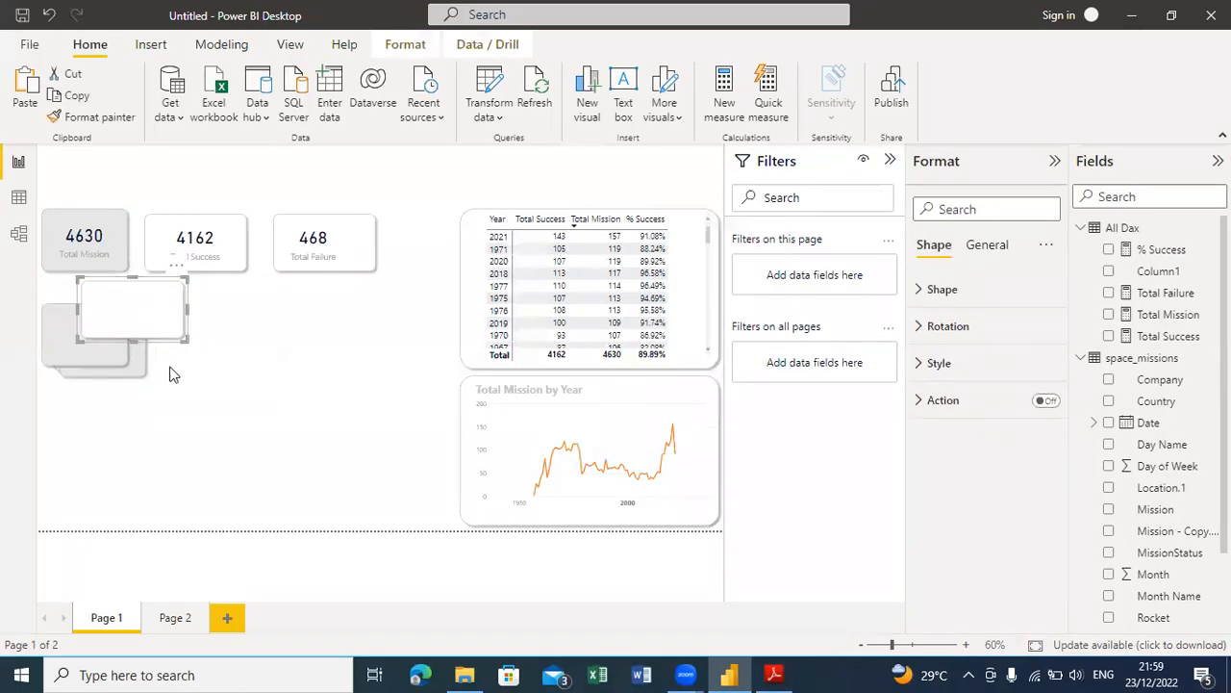
pyautogui.click(97, 360)
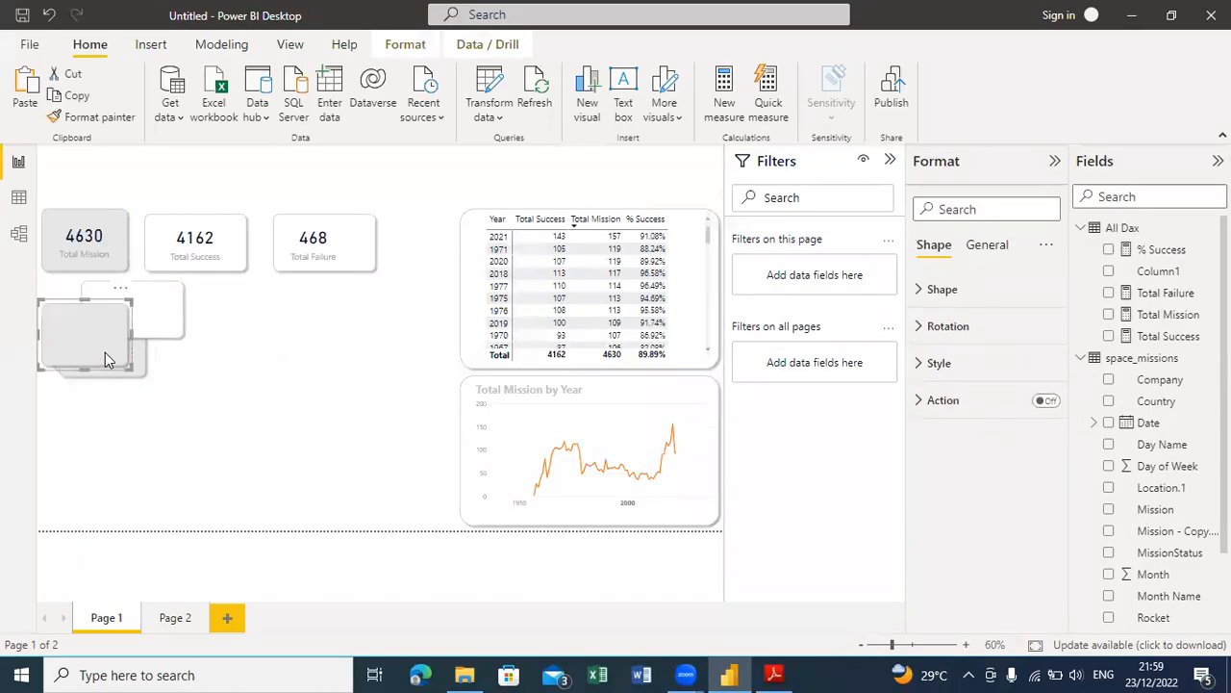
pyautogui.press('Delete')
pyautogui.hotkey('ctrl', 'z')
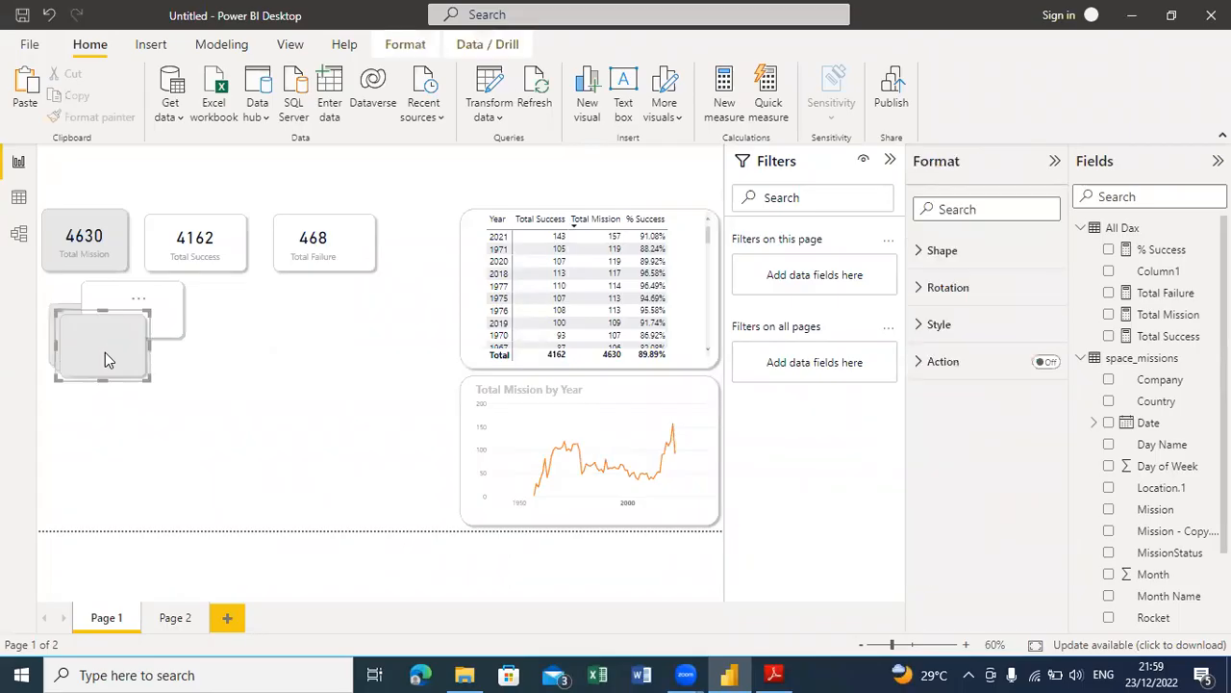
# Step: Delete the two spare grey rounded rectangles below the Total Mission card
pyautogui.press('Delete')
pyautogui.hotkey('ctrl', 'z')
pyautogui.press('Delete')
pyautogui.hotkey('ctrl', 'z')
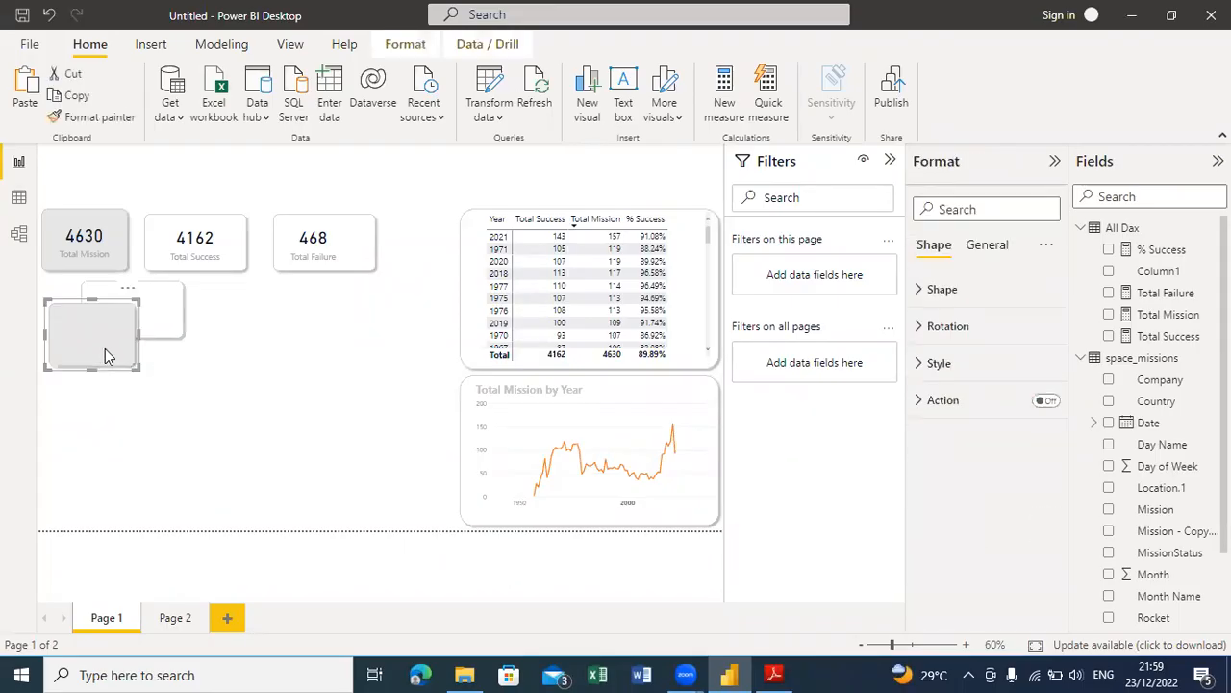
pyautogui.press('Delete')
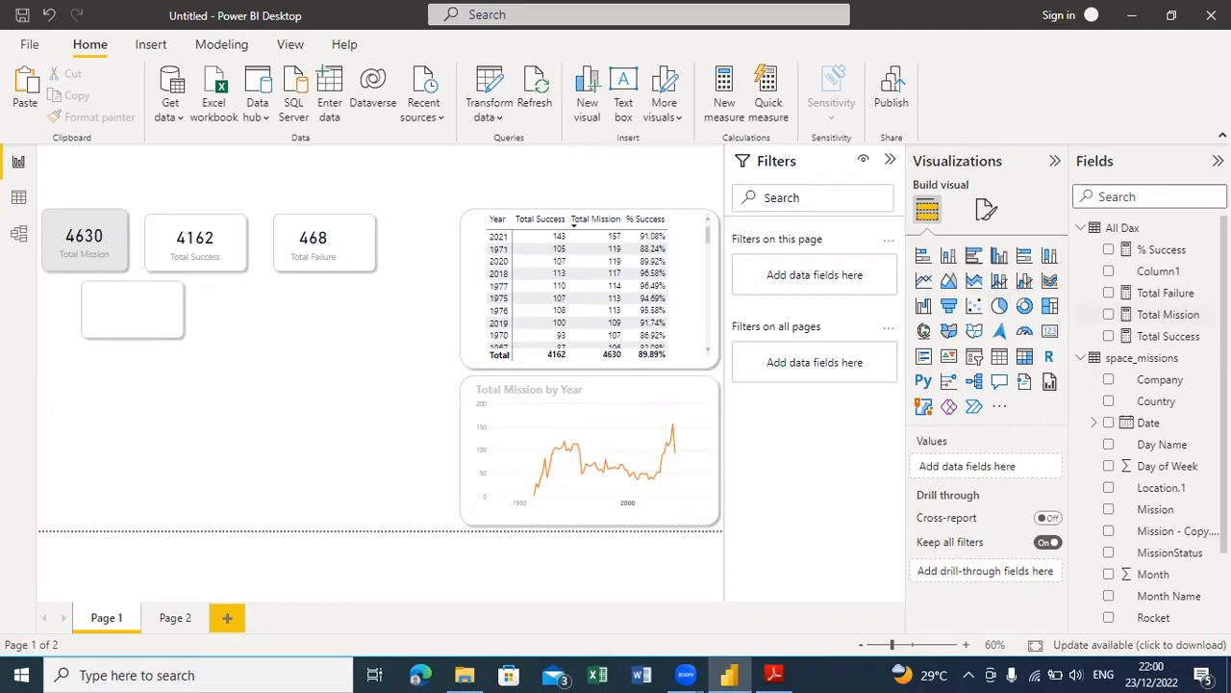
# Step: Insert a clustered bar chart with Country on the Y-axis and Total Success on the X-axis, widening it on the canvas
pyautogui.scroll(-1, 1168, 315)
pyautogui.scroll(1, 1168, 315)
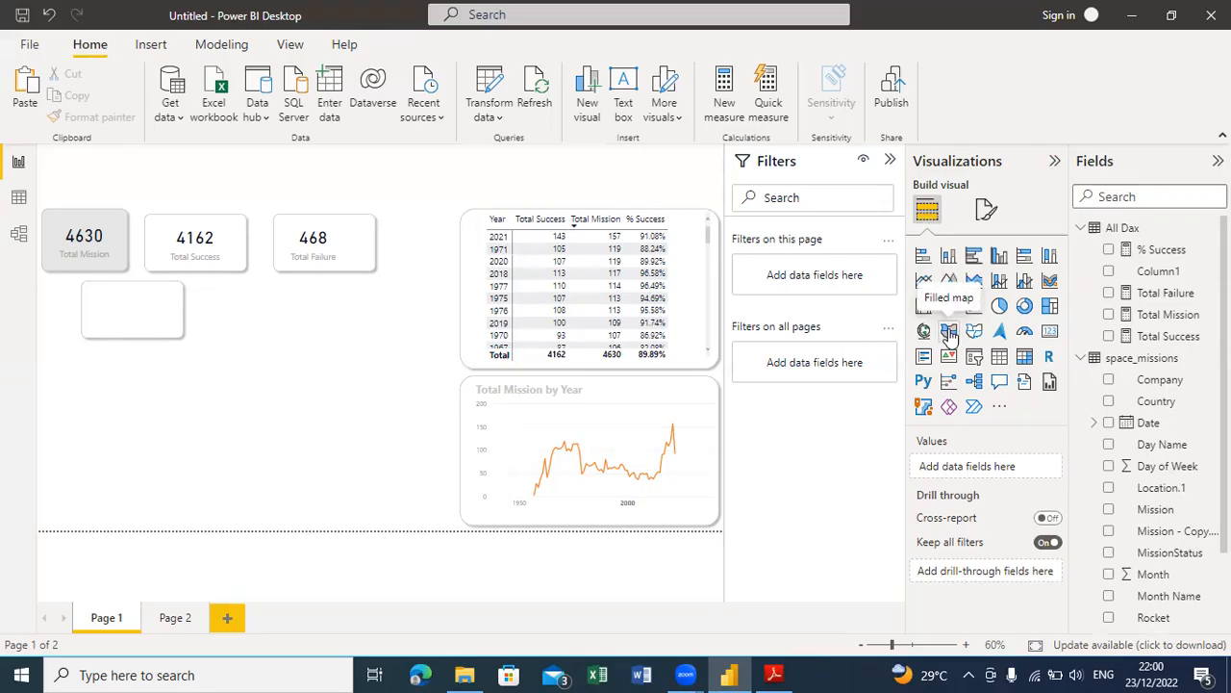
pyautogui.click(975, 255)
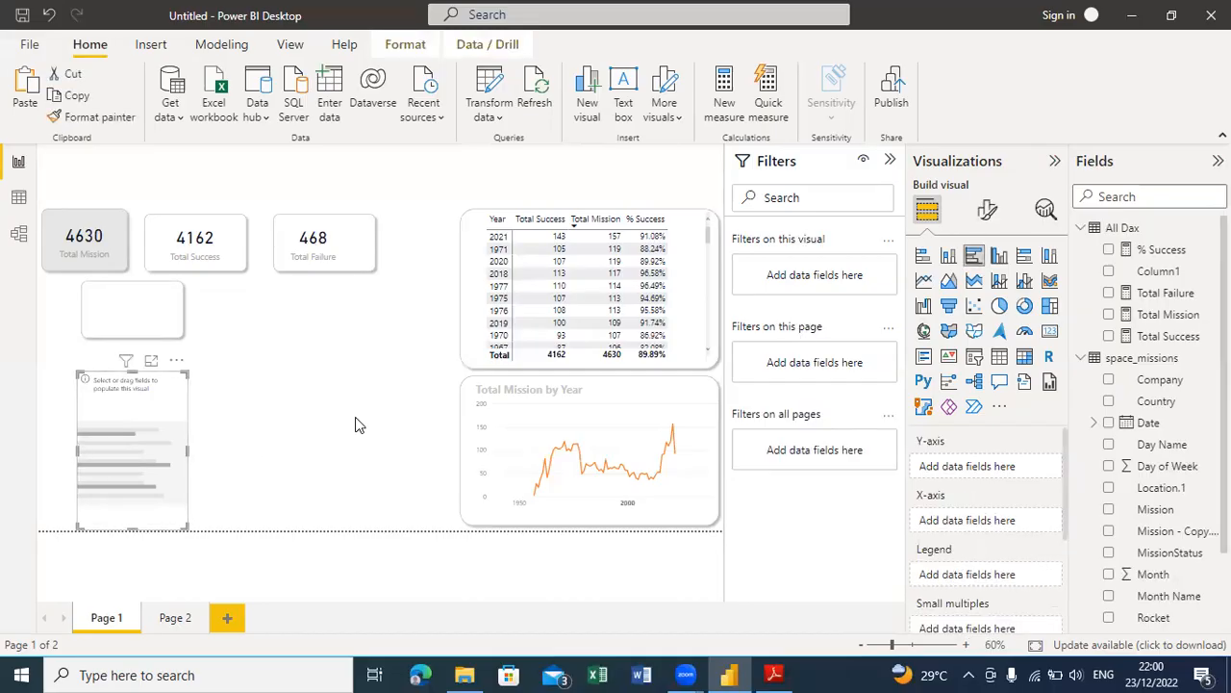
pyautogui.moveTo(188, 450); pyautogui.dragTo(280, 450)
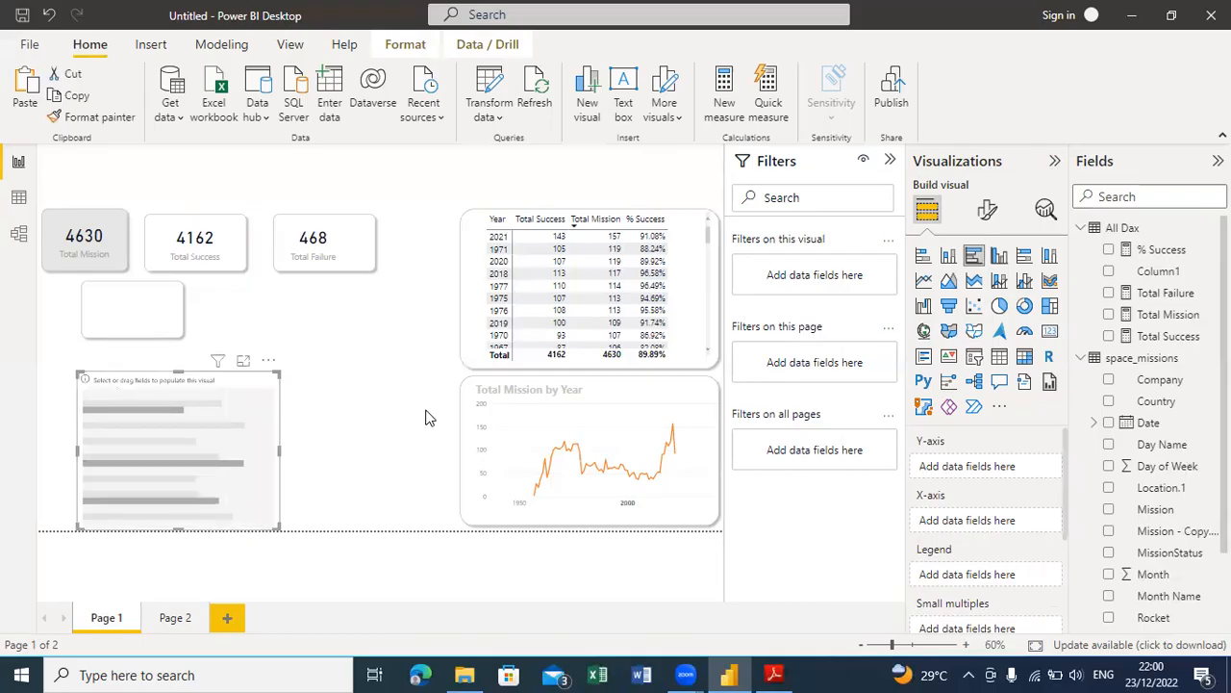
pyautogui.click(1110, 402)
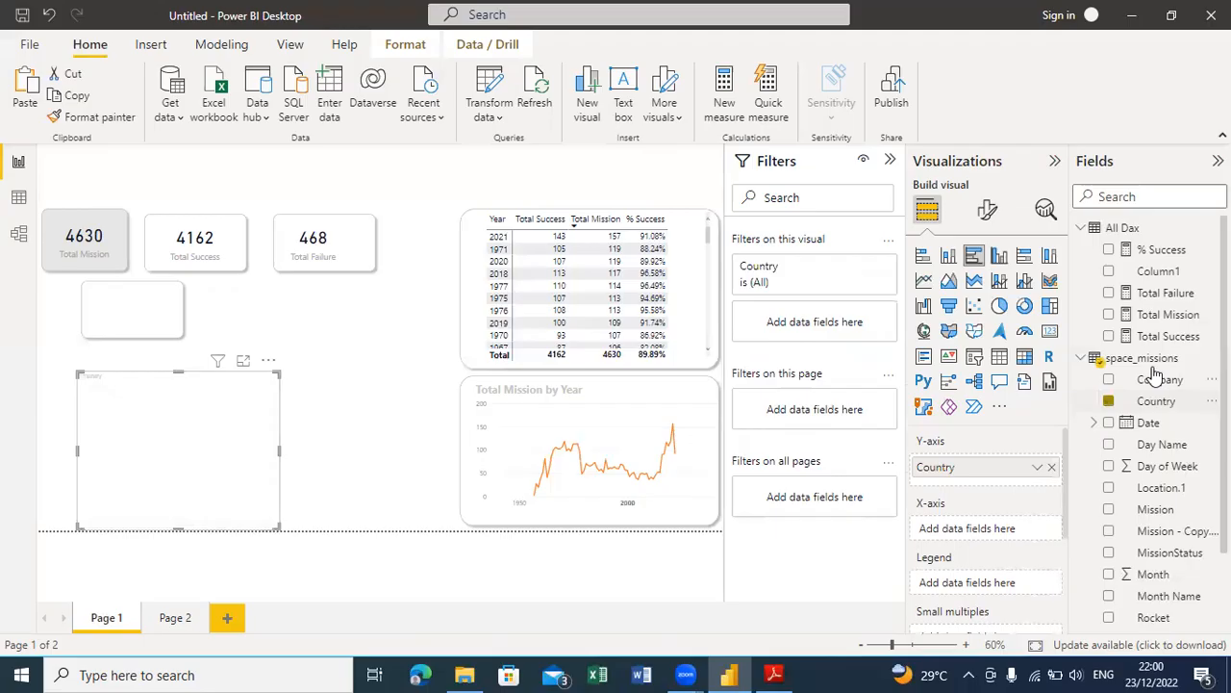
pyautogui.click(1110, 336)
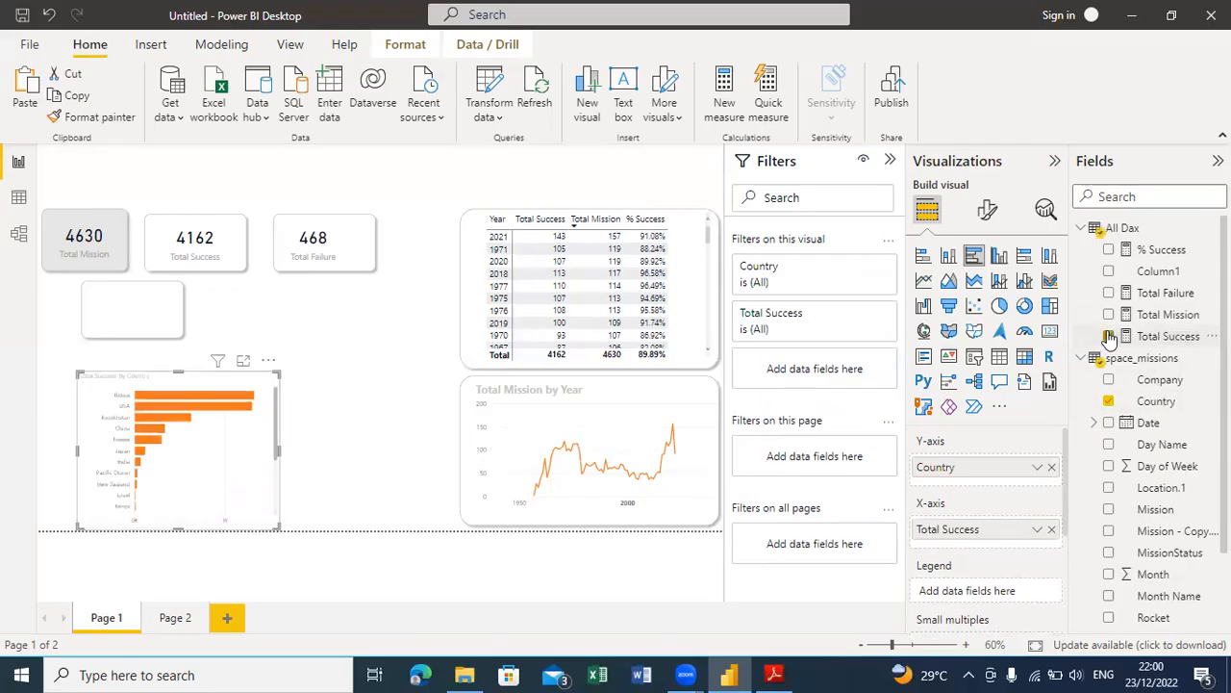
# Step: Examine the Total Success by Country bars in focus mode, including the individual country values, and return to the report
pyautogui.click(244, 362)
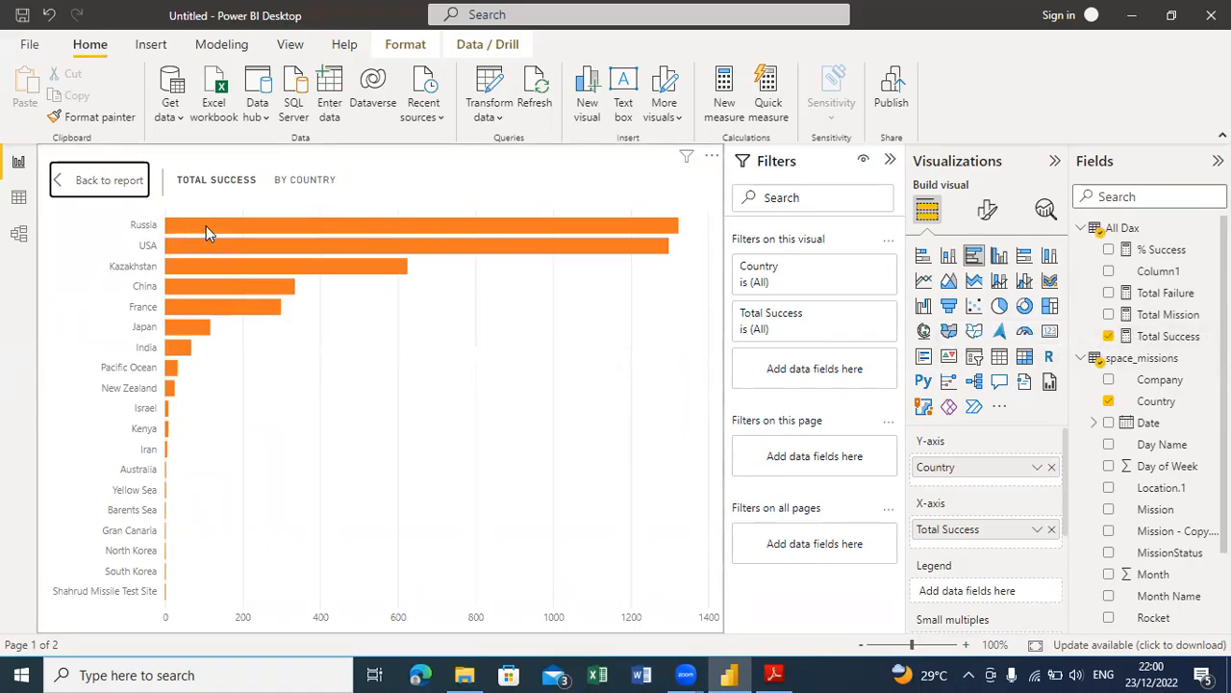
pyautogui.moveTo(549, 233)
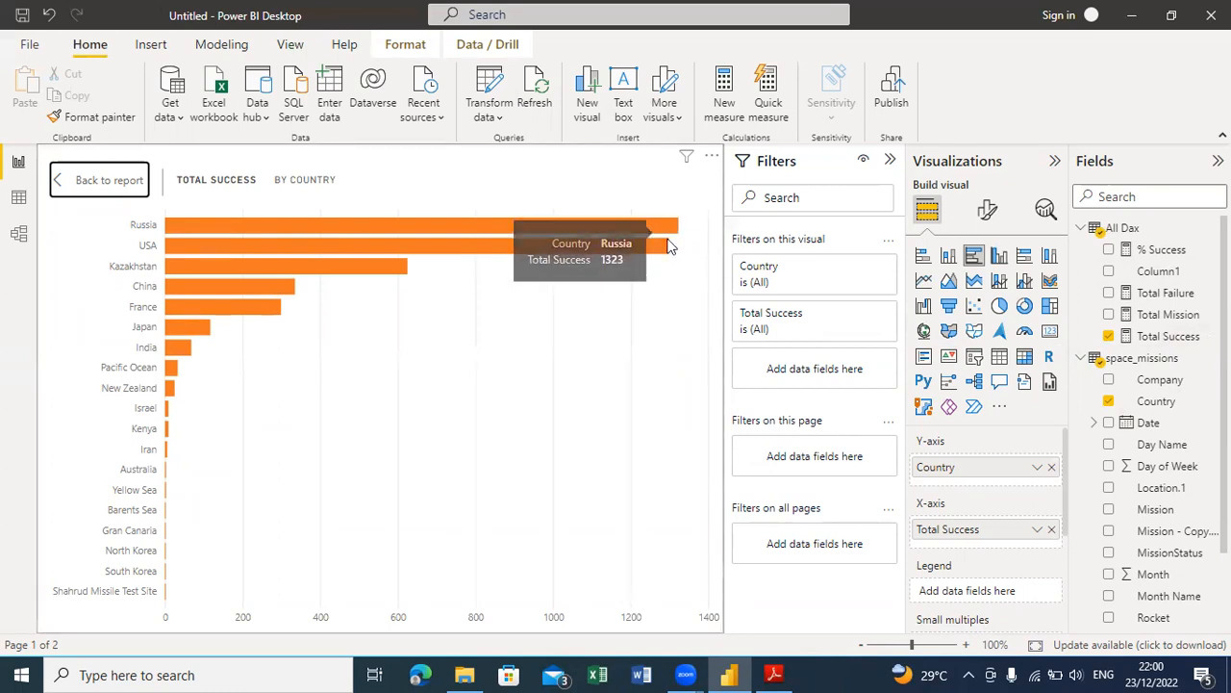
pyautogui.moveTo(190, 270)
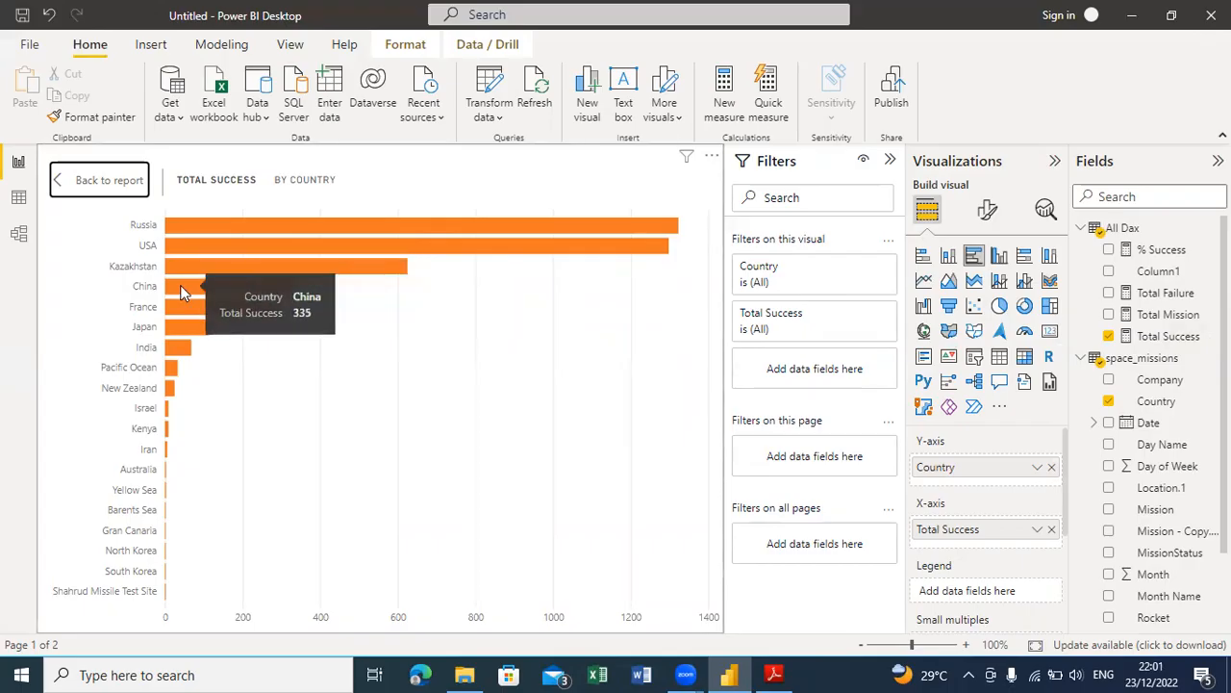
pyautogui.moveTo(171, 307)
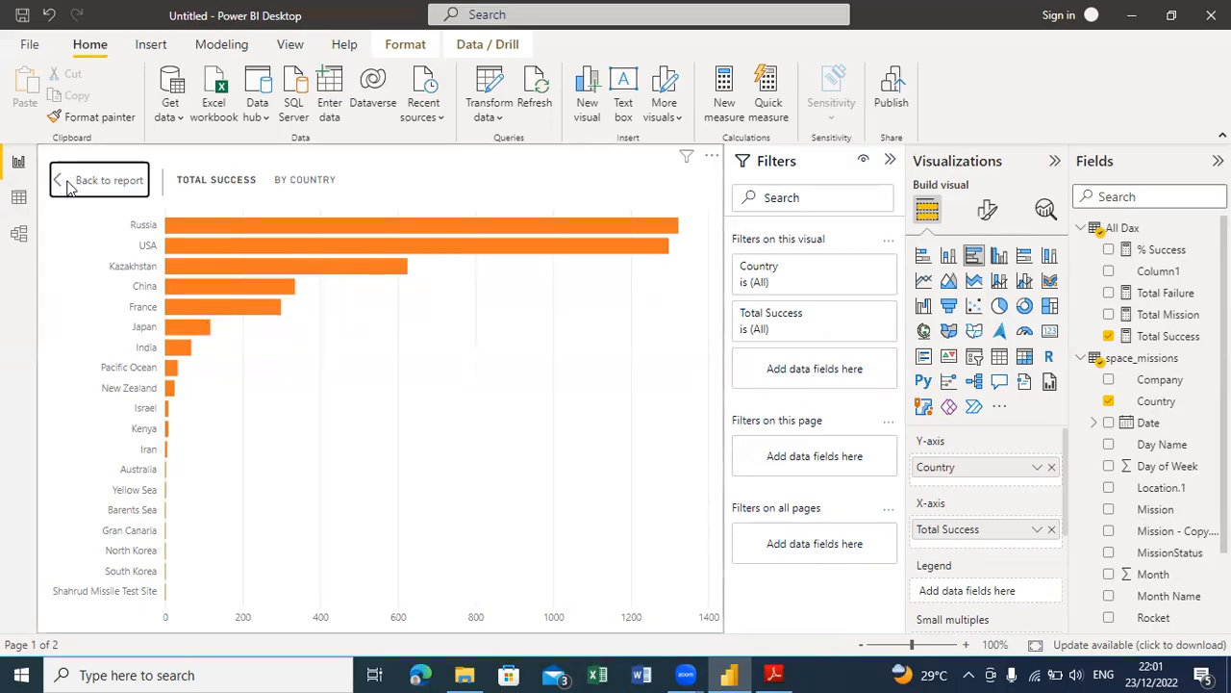
pyautogui.click(99, 180)
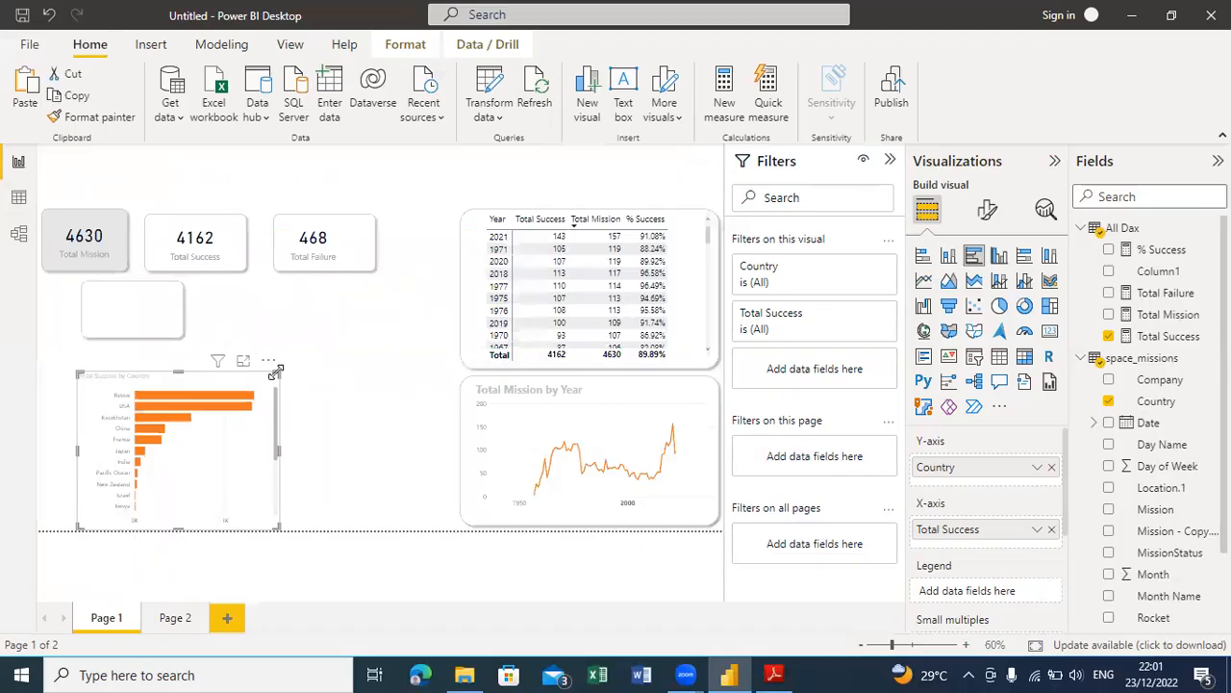
# Step: Enlarge the blank white rounded rectangle to chart size and place it beside the Total Mission by Year chart
pyautogui.click(161, 325)
pyautogui.moveTo(203, 342); pyautogui.dragTo(381, 423)
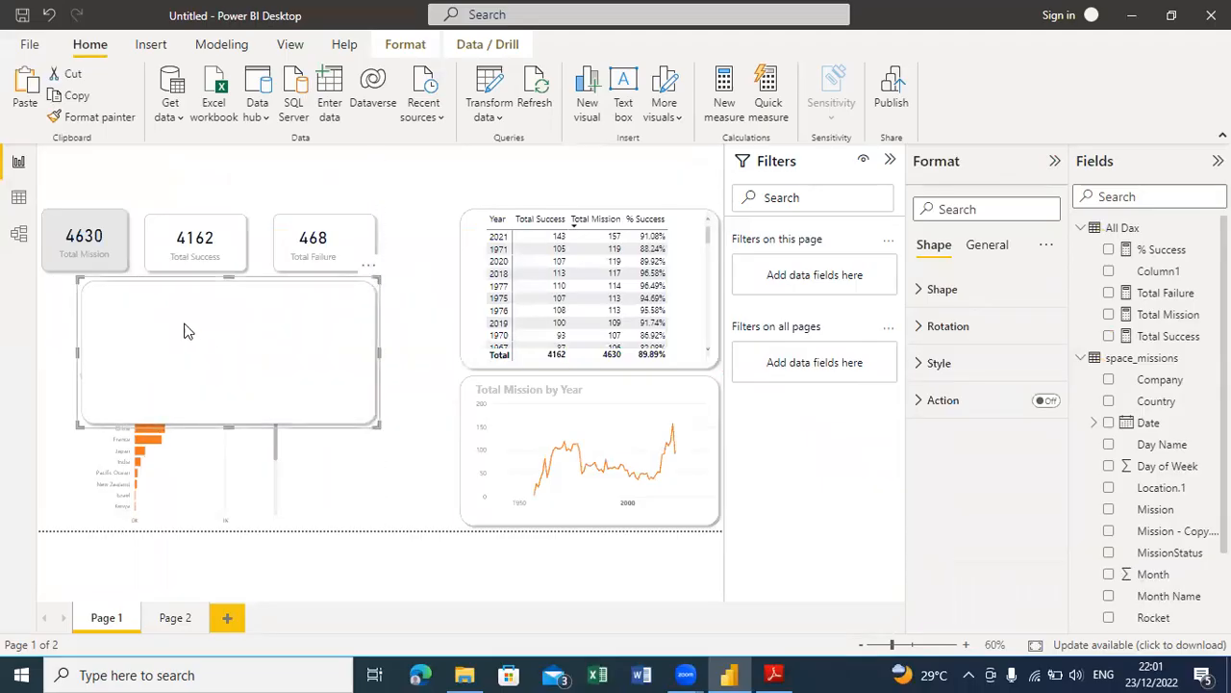
pyautogui.click(260, 331)
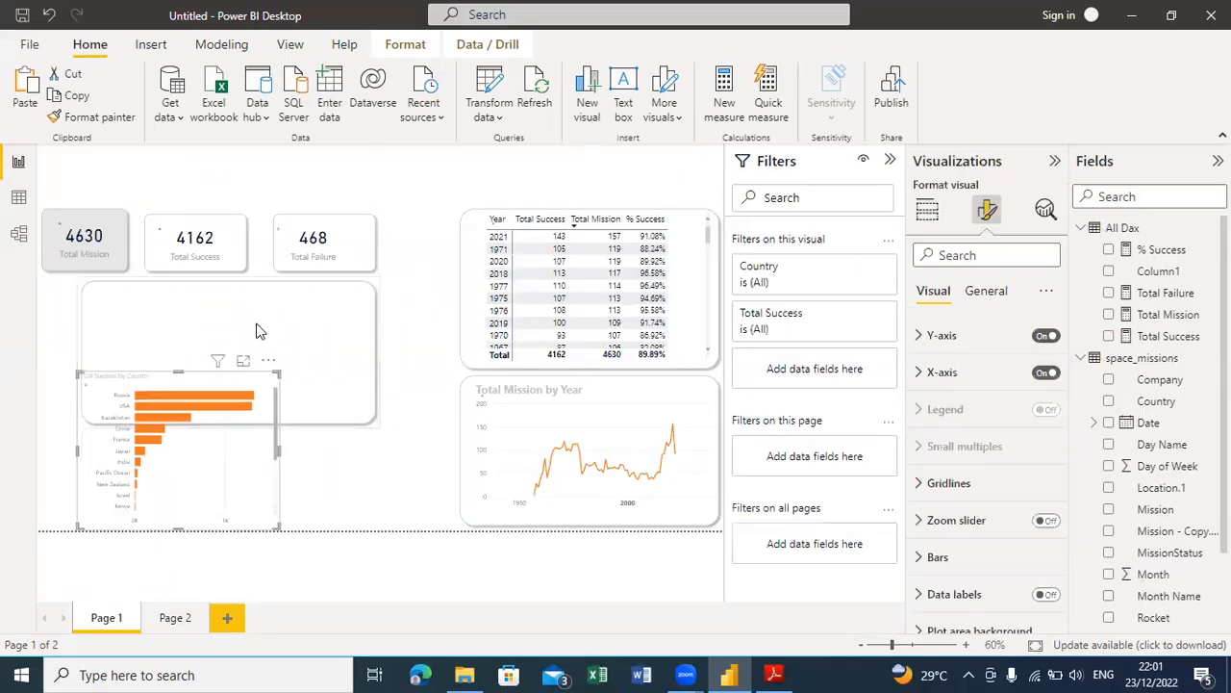
pyautogui.moveTo(375, 290); pyautogui.dragTo(434, 388)
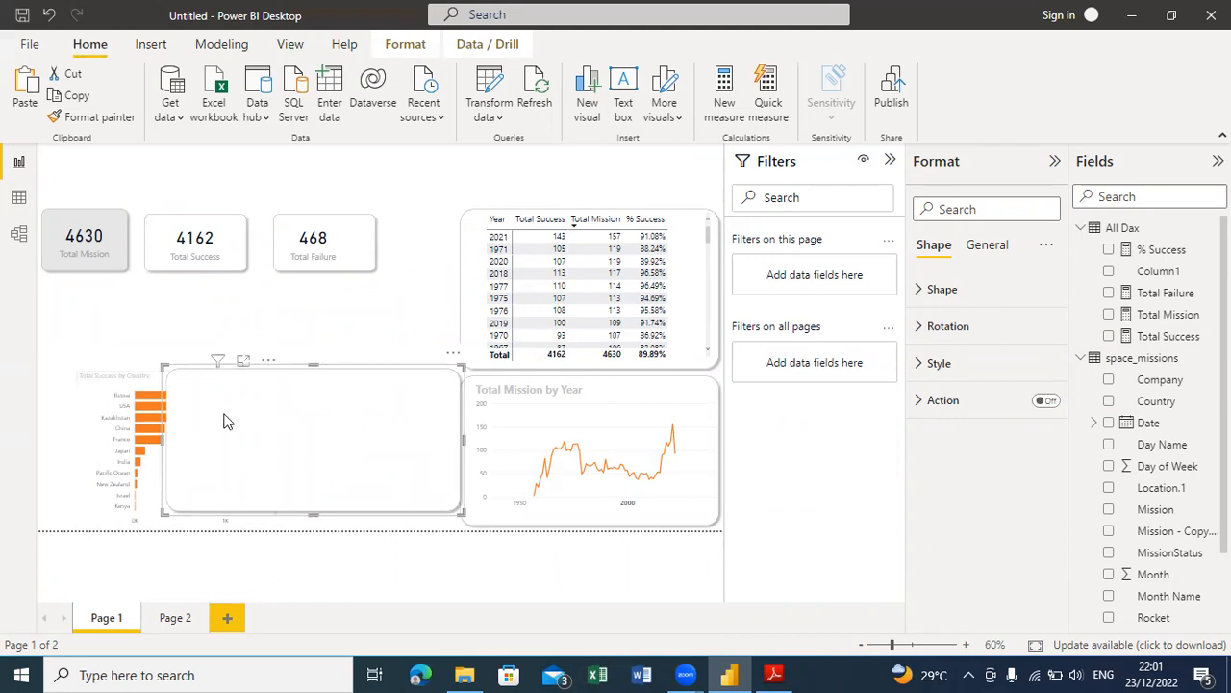
# Step: Move the Total Success by Country bar chart over the blank white card and shorten it to fit the card's height
pyautogui.click(177, 413)
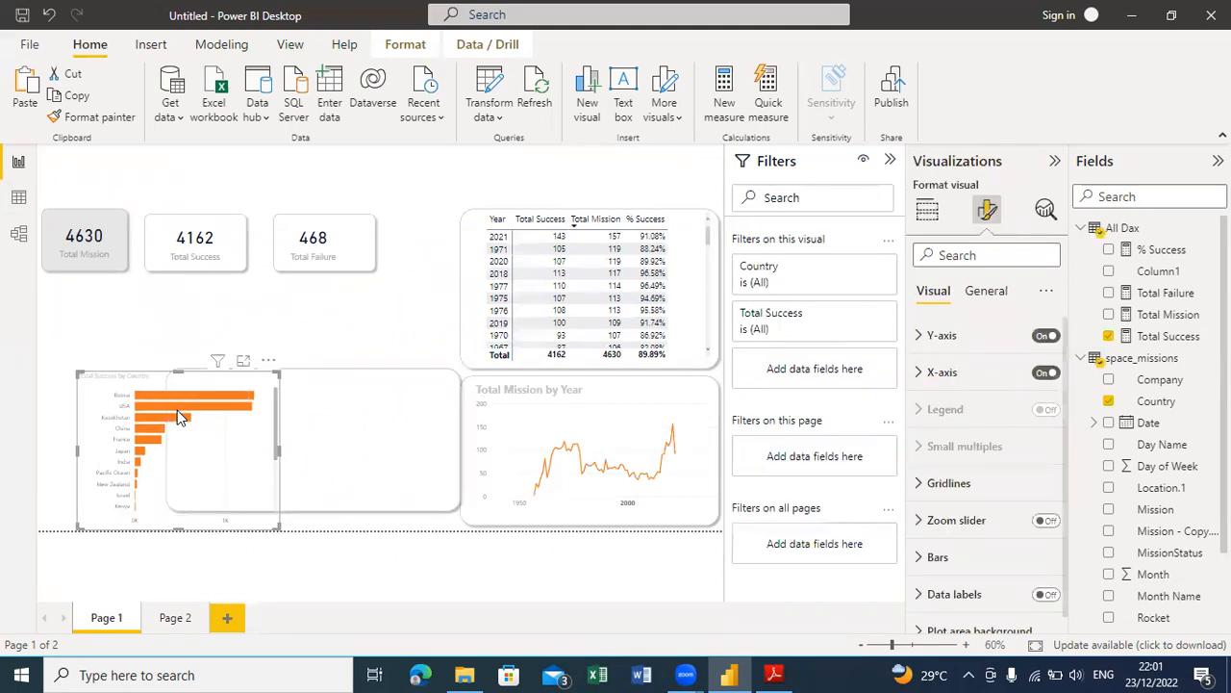
pyautogui.moveTo(301, 359); pyautogui.dragTo(427, 367)
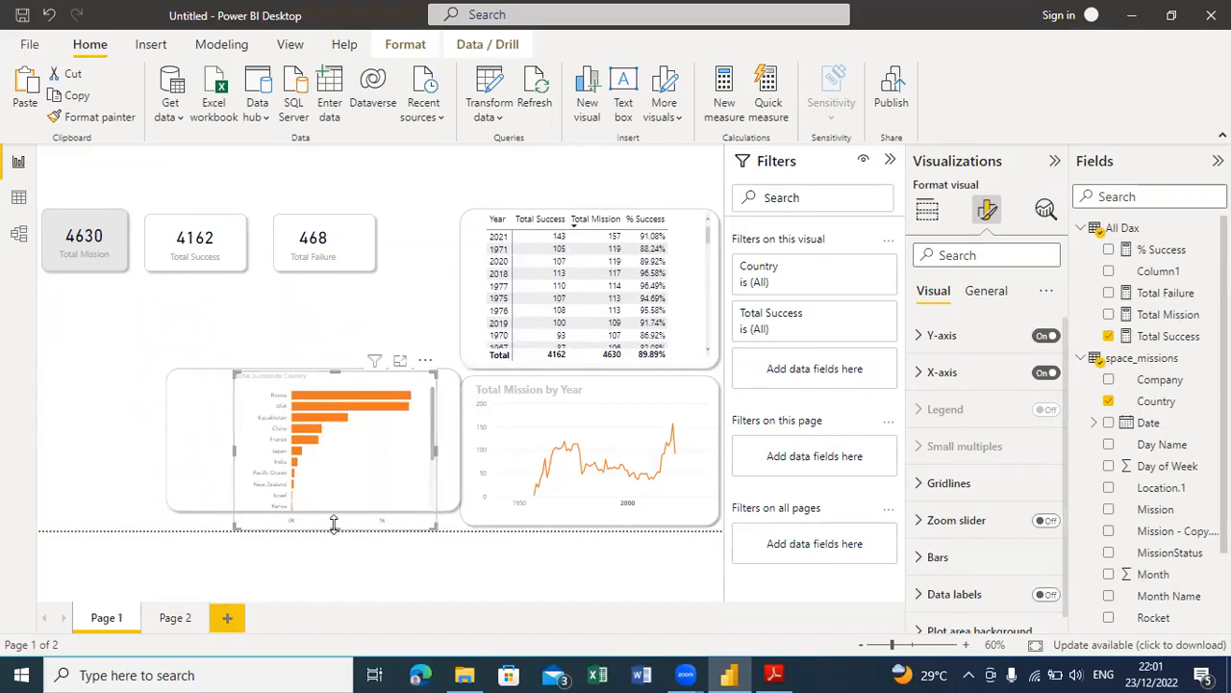
pyautogui.moveTo(334, 522); pyautogui.dragTo(327, 518)
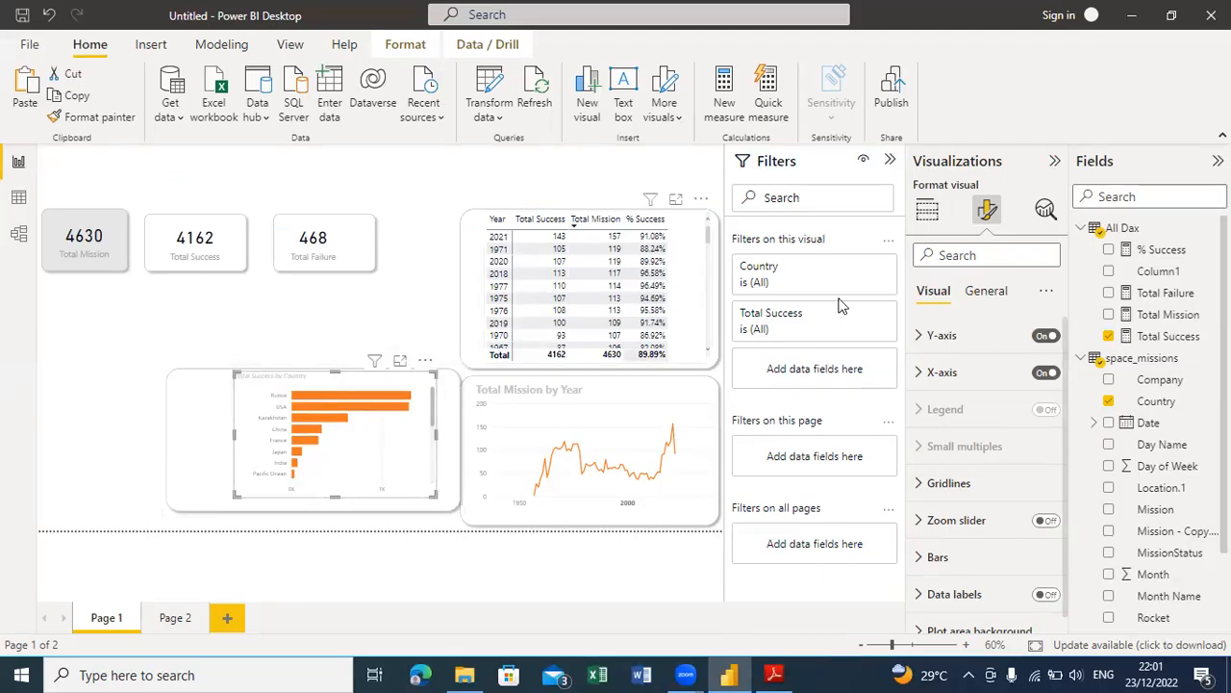
# Step: Narrow the blank white card from its left edge so it fits more closely around the bar chart
pyautogui.click(177, 440)
pyautogui.moveTo(163, 440); pyautogui.dragTo(197, 440)
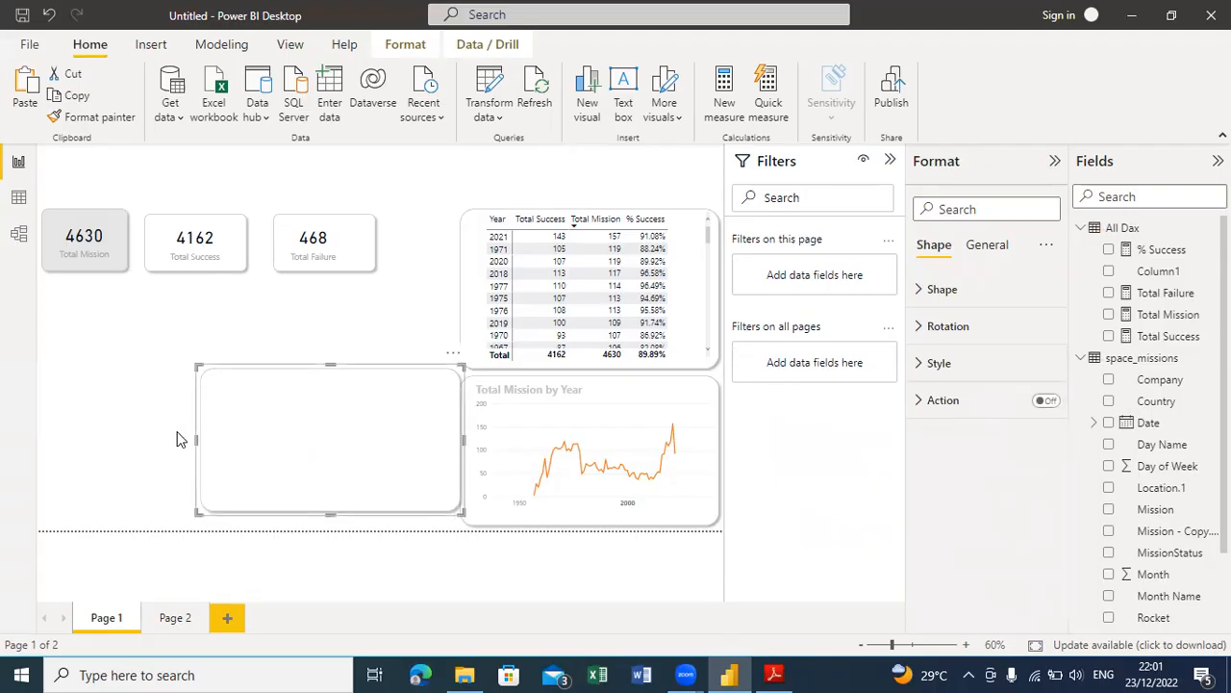
pyautogui.rightClick(177, 440)
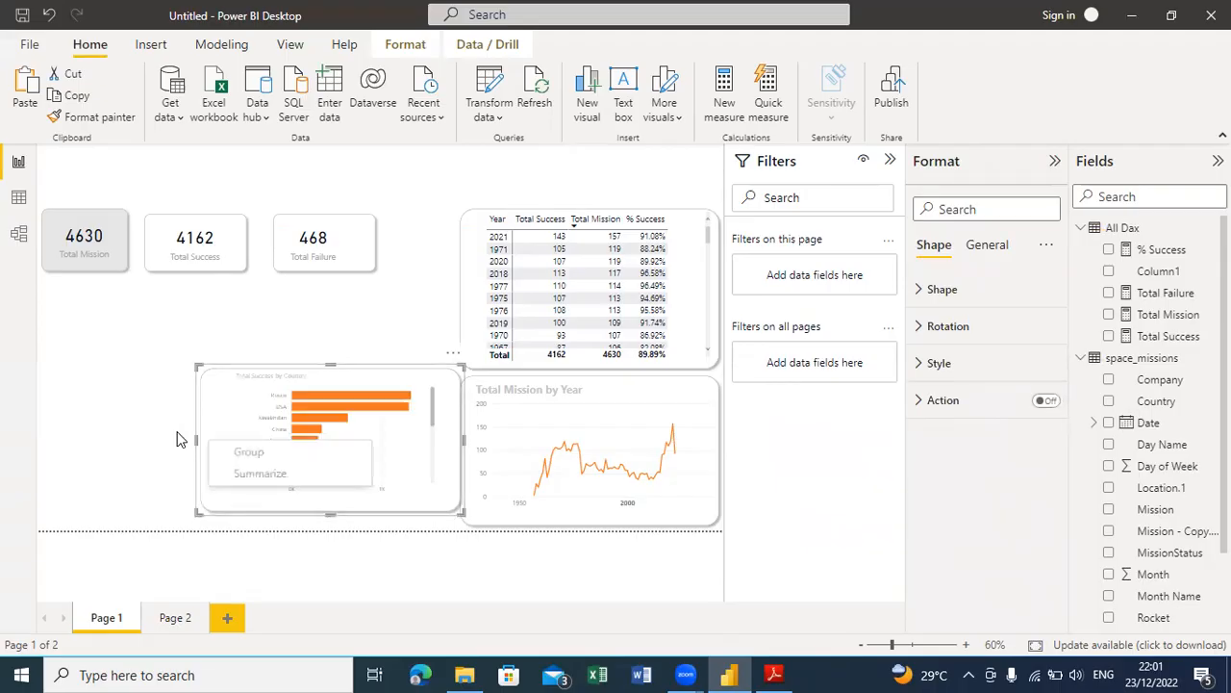
pyautogui.click(230, 409)
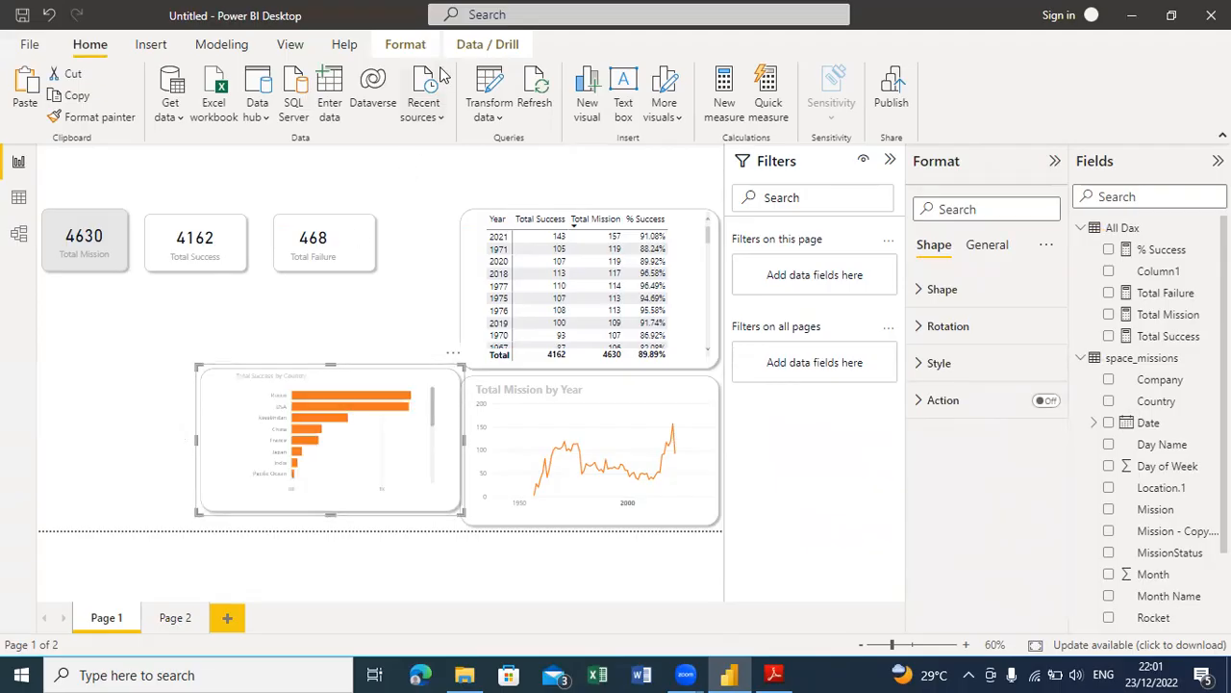
# Step: Send the white backing card behind the other visuals and deselect it
pyautogui.click(405, 44)
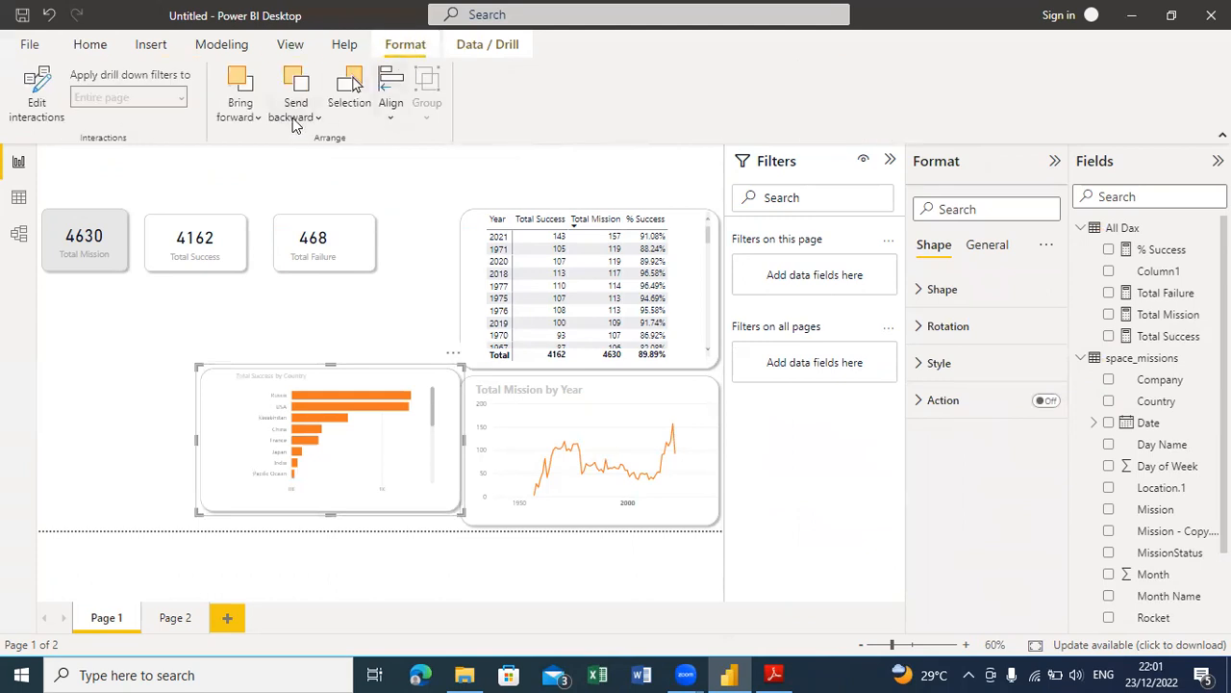
pyautogui.click(297, 108)
pyautogui.click(323, 177)
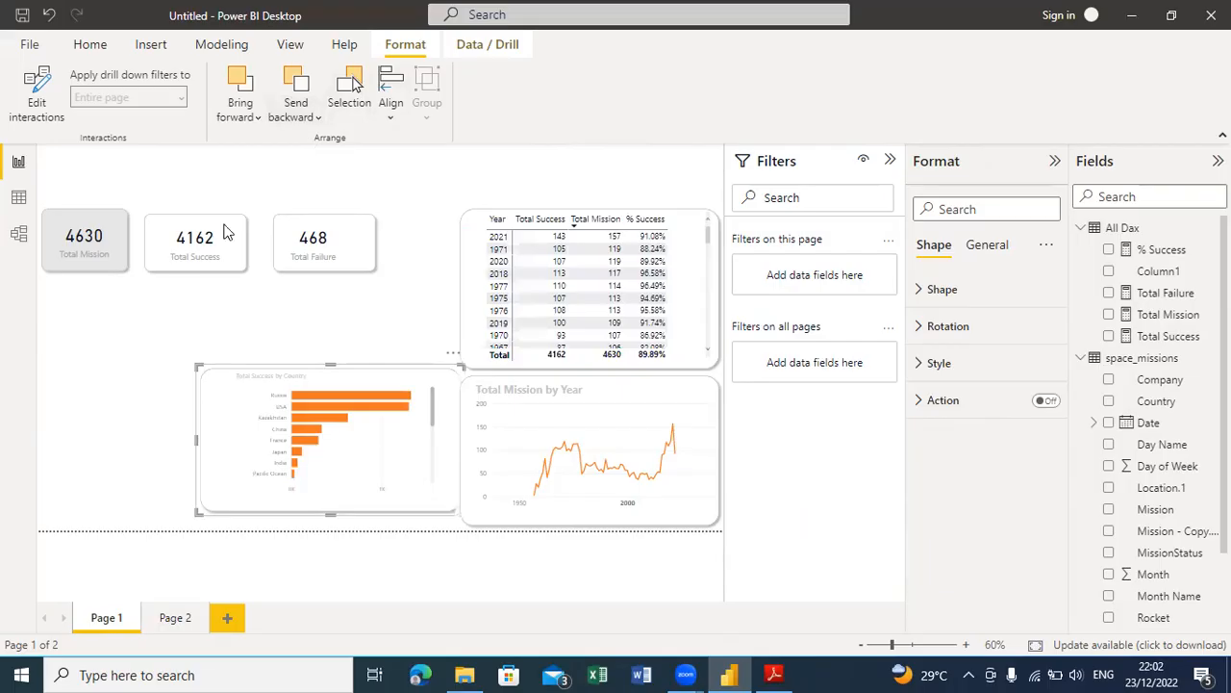
pyautogui.click(166, 400)
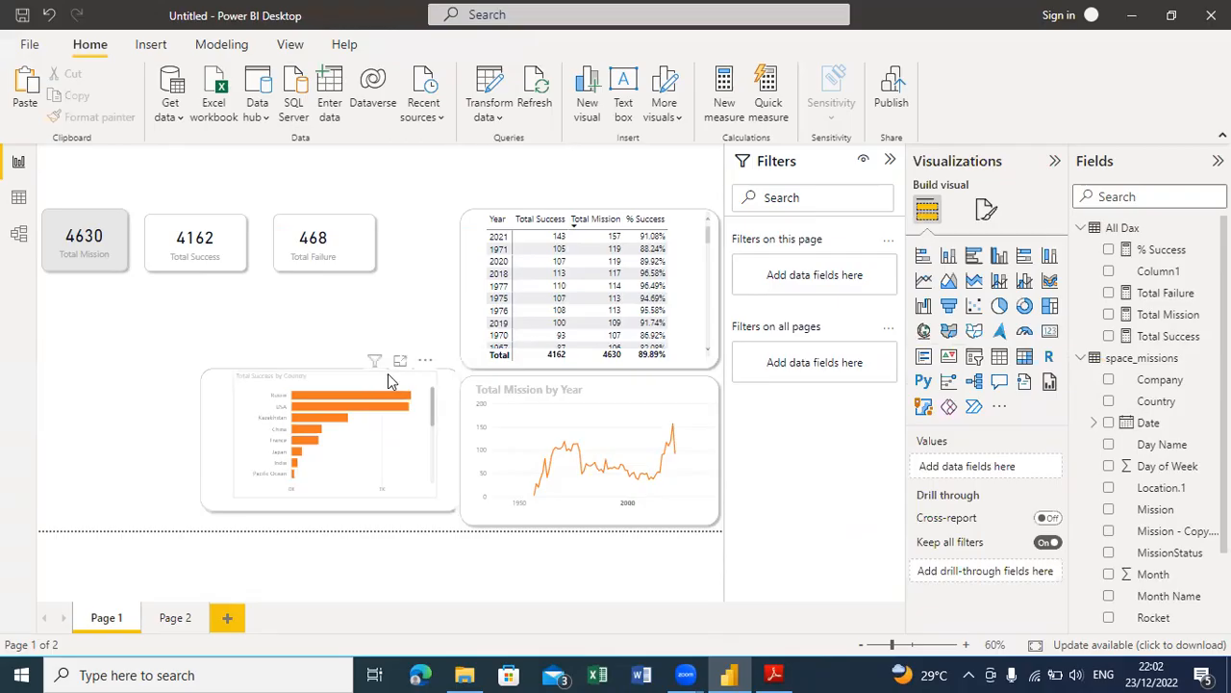
# Step: Lower and narrow the backing card beside the line chart, and shift the Total Success by Country chart down inside it
pyautogui.moveTo(445, 381); pyautogui.dragTo(448, 379)
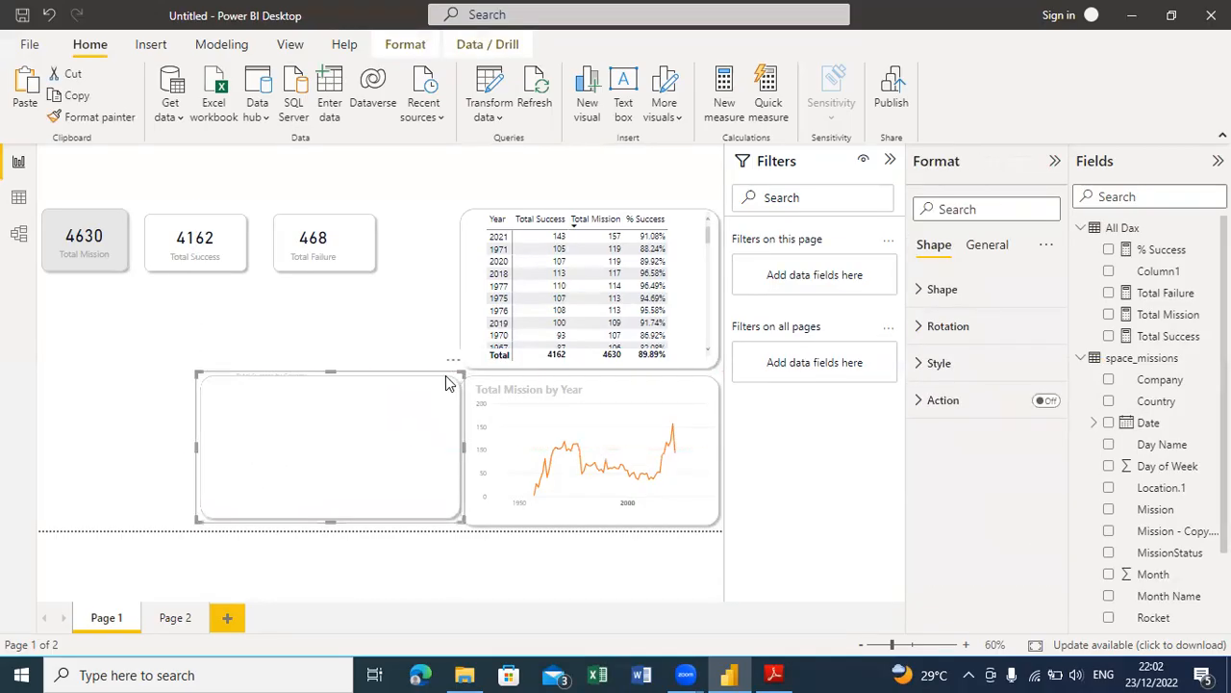
pyautogui.click(426, 272)
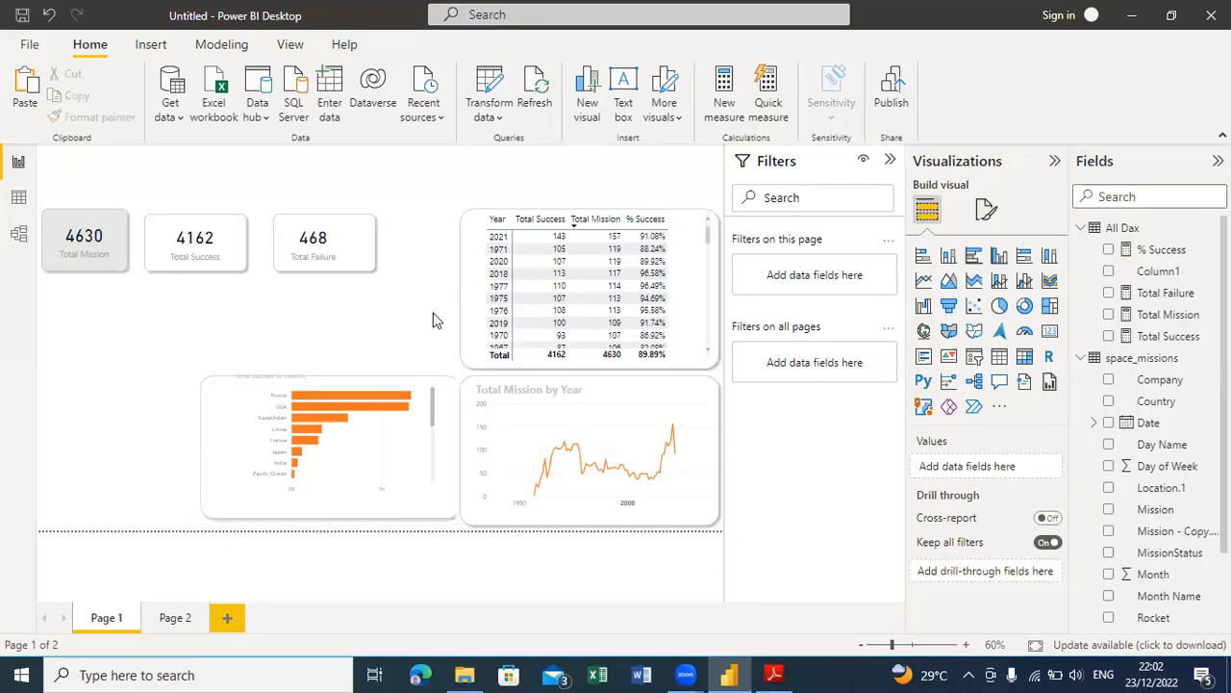
pyautogui.click(426, 418)
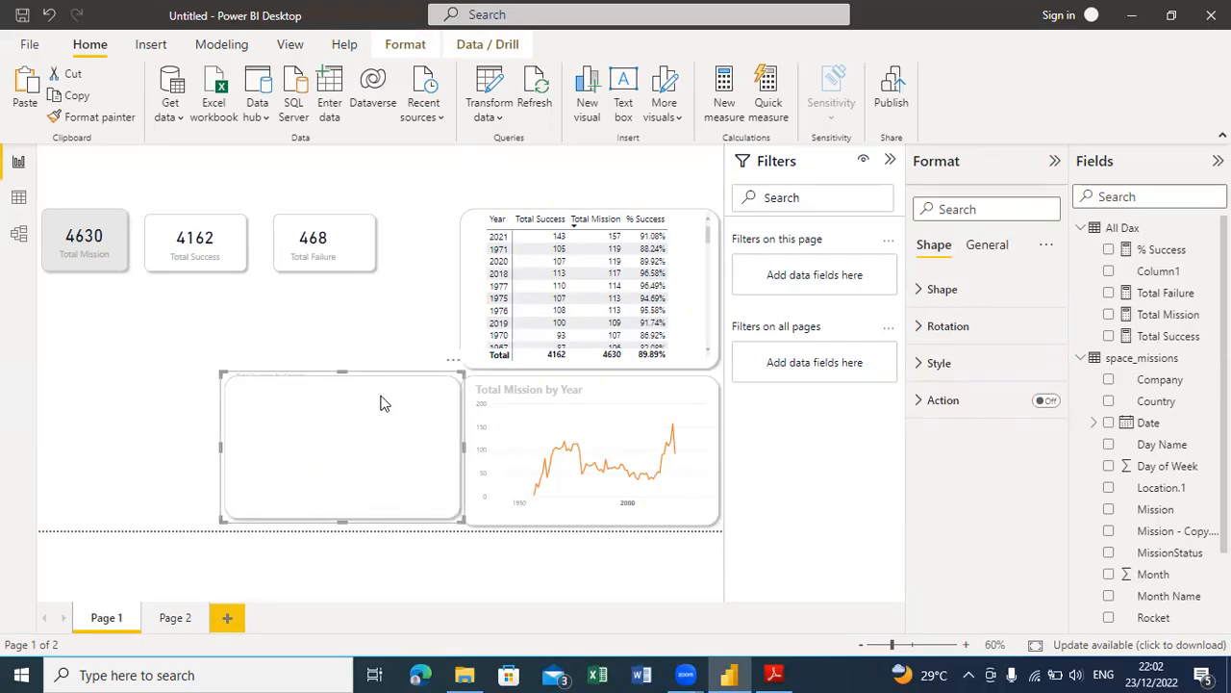
pyautogui.click(405, 333)
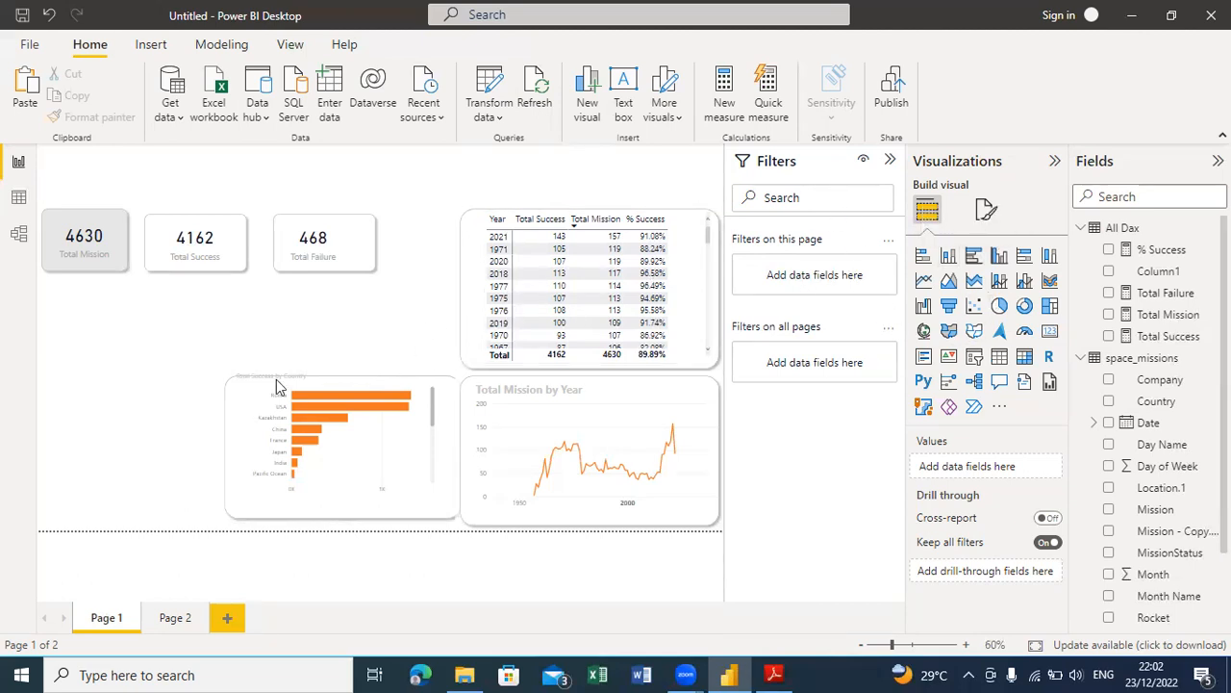
pyautogui.click(239, 416)
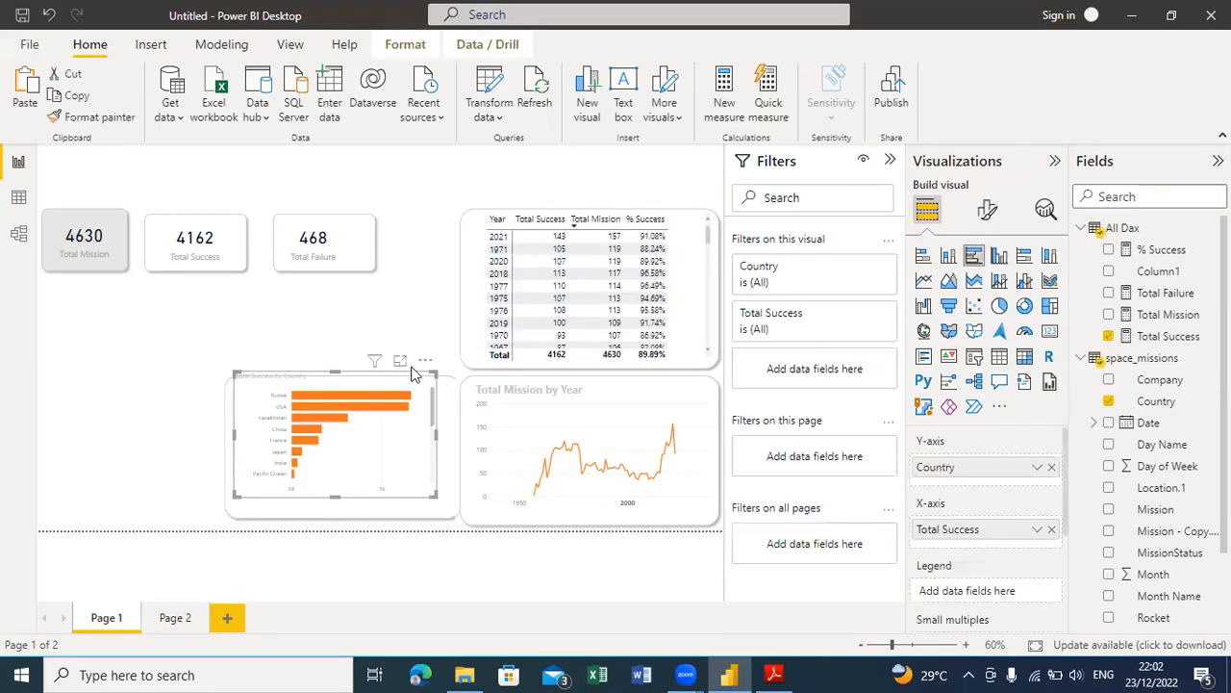
pyautogui.moveTo(416, 368); pyautogui.dragTo(415, 375)
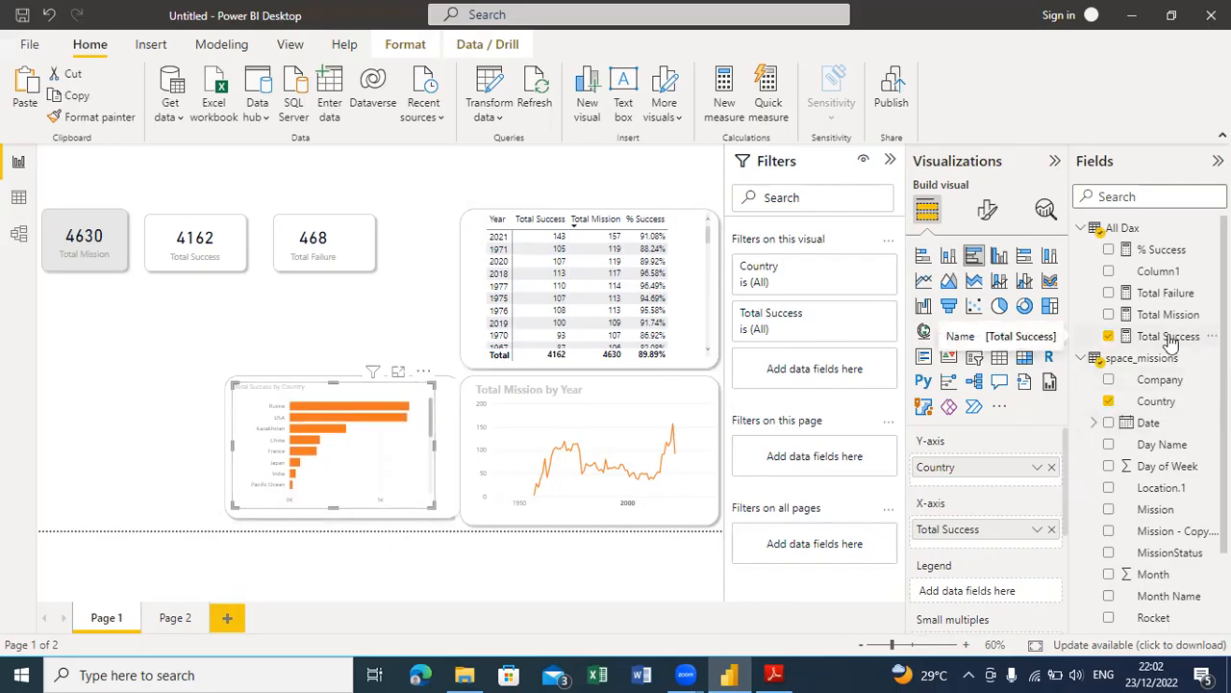
# Step: Filter the Total Success by Country bar chart to the top 5 countries by Total Success
pyautogui.moveTo(1170, 342); pyautogui.dragTo(847, 366)
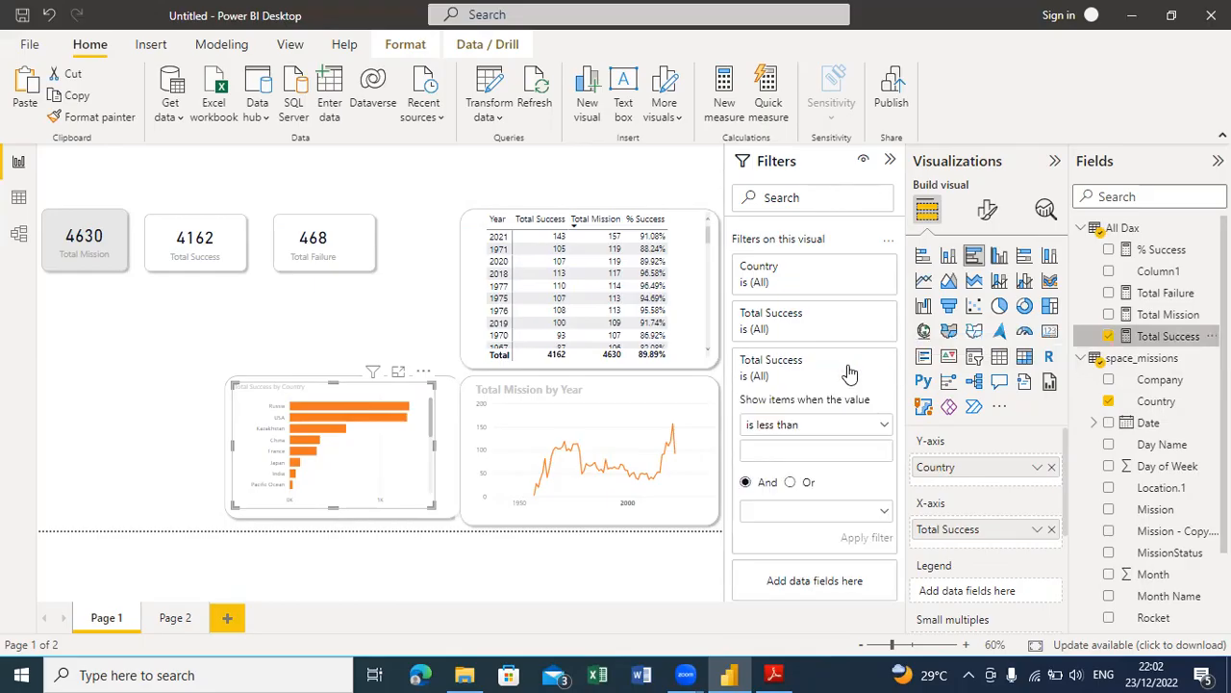
pyautogui.click(863, 269)
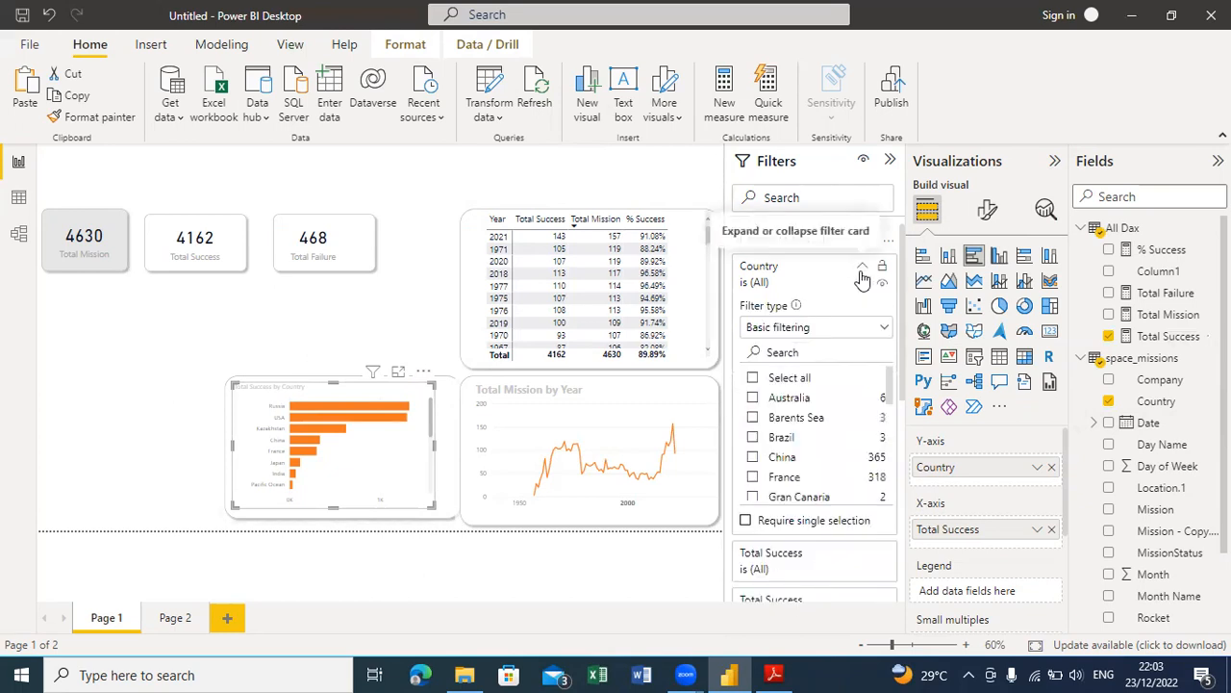
pyautogui.click(885, 330)
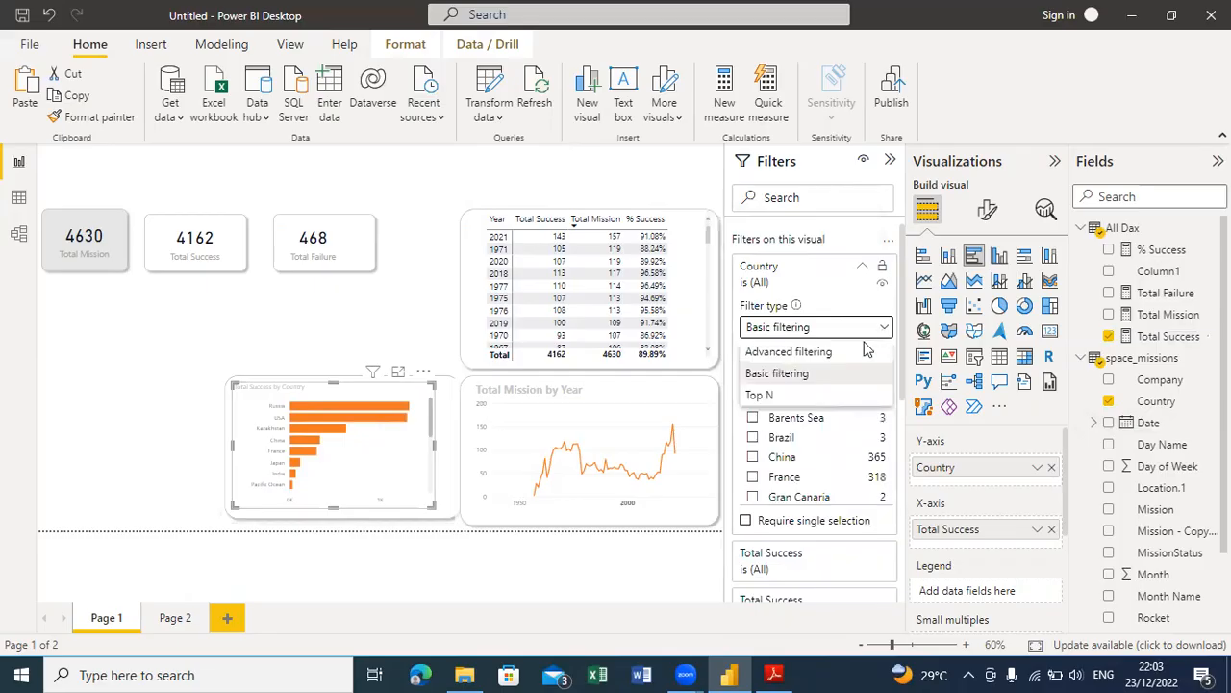
pyautogui.click(808, 396)
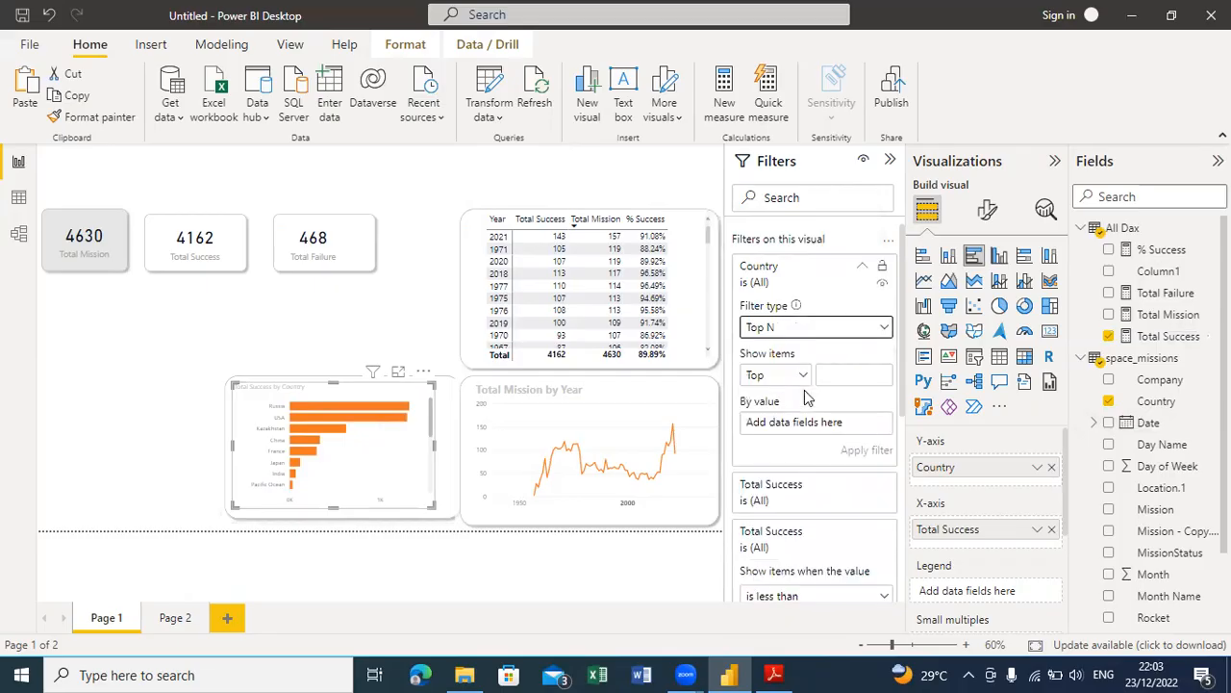
pyautogui.click(851, 375)
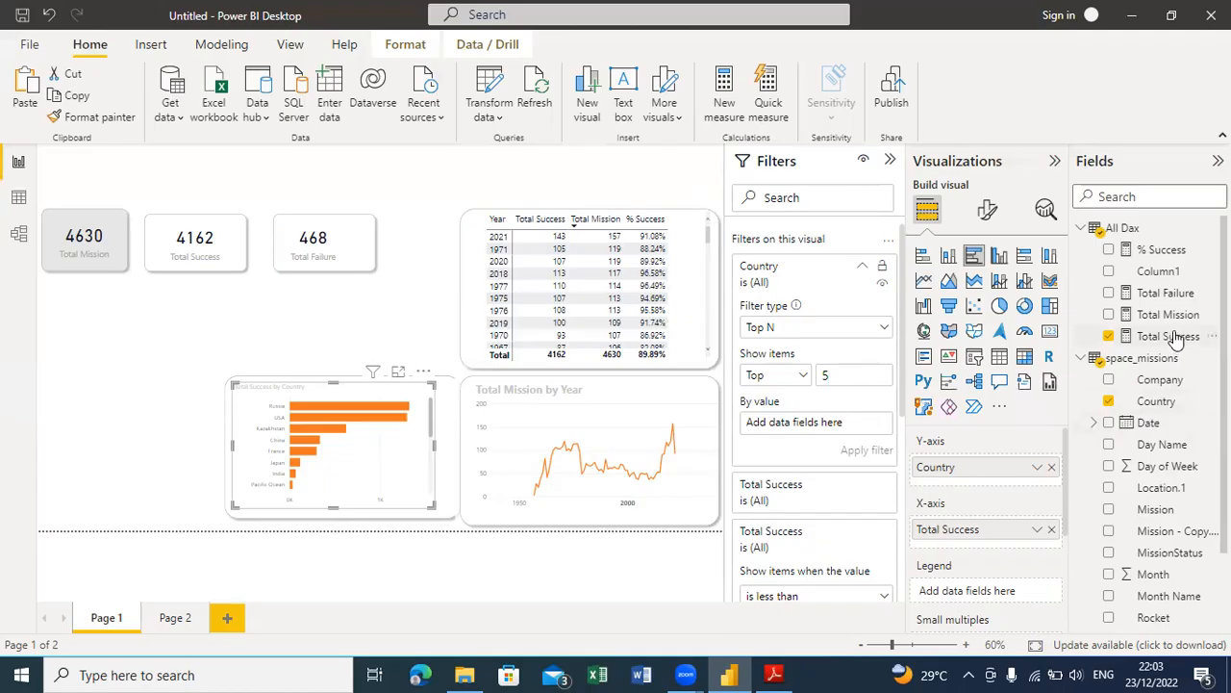
pyautogui.moveTo(1174, 337); pyautogui.dragTo(853, 425)
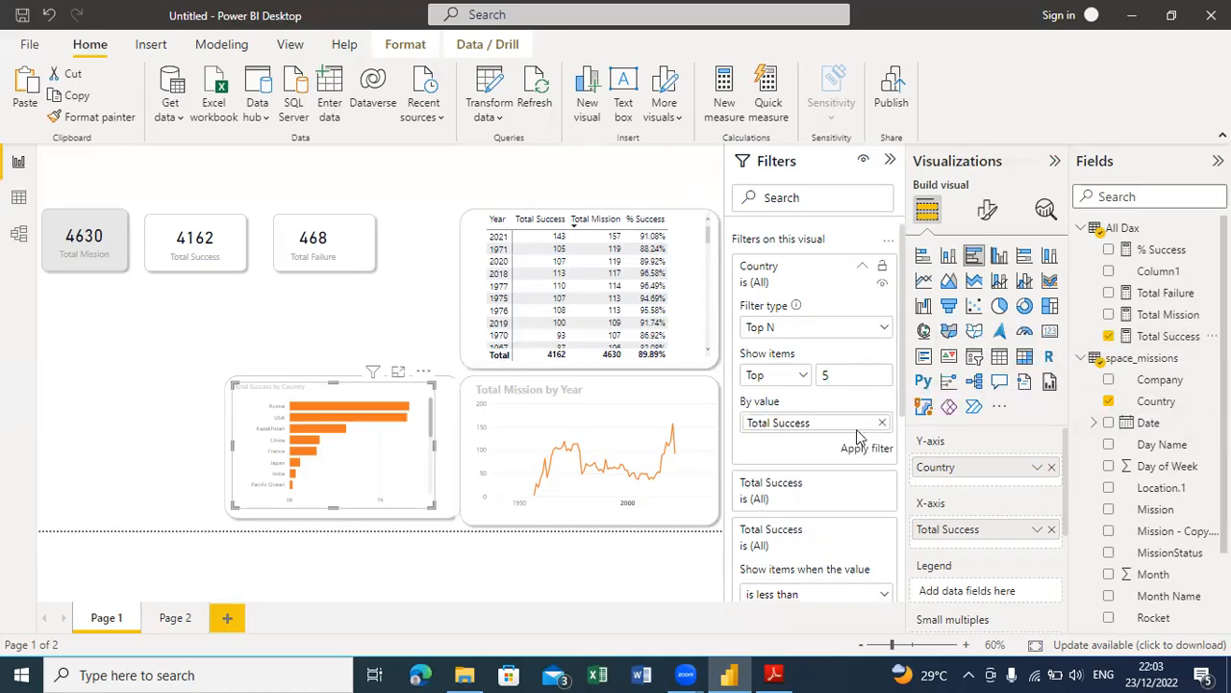
pyautogui.click(857, 435)
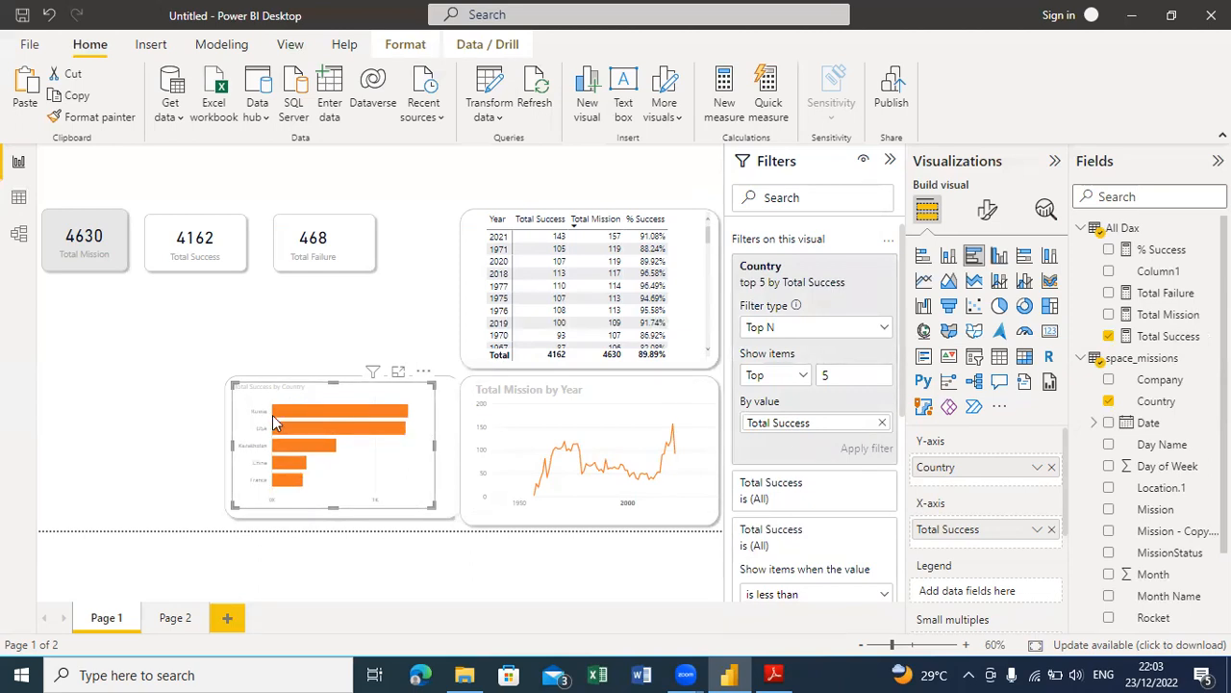
pyautogui.click(159, 397)
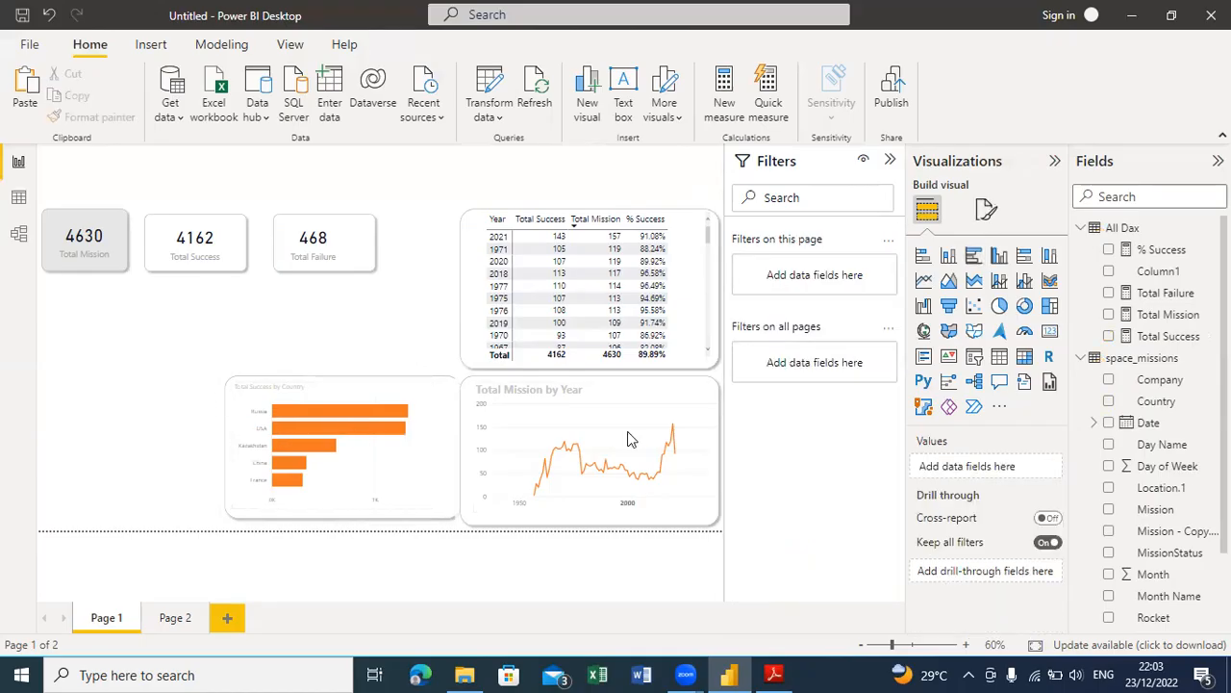
# Step: Set the Y-axis value font size of the Total Success by Country chart to 9
pyautogui.click(328, 392)
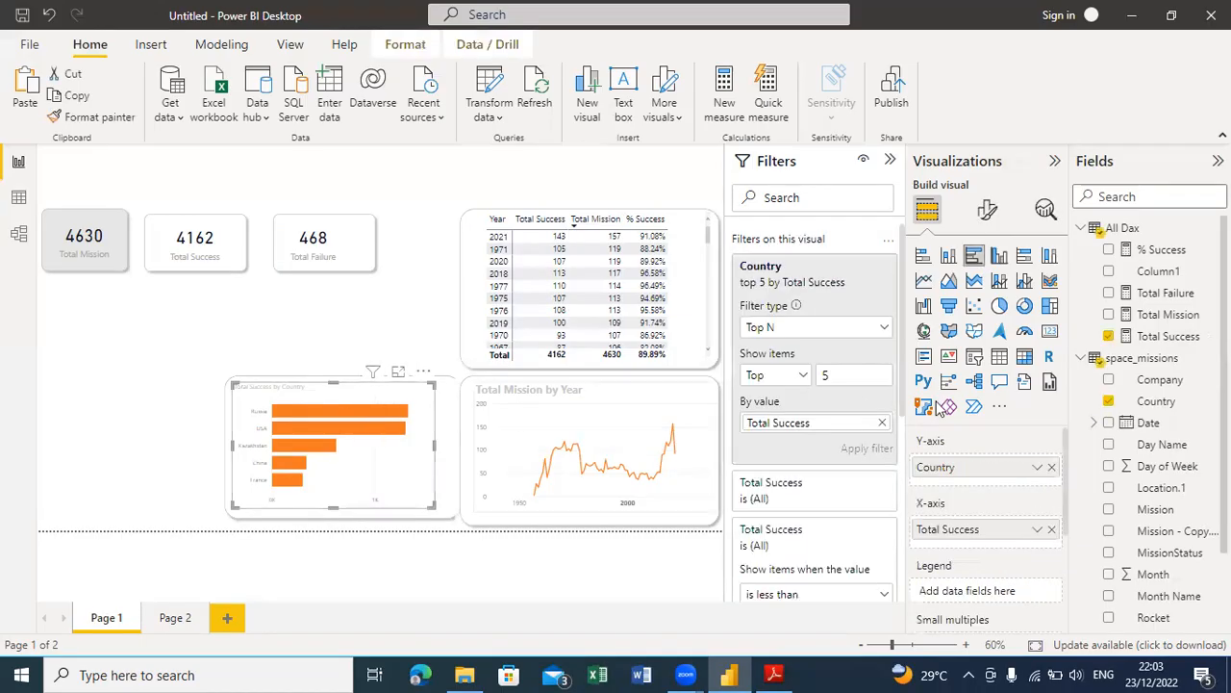
pyautogui.click(988, 209)
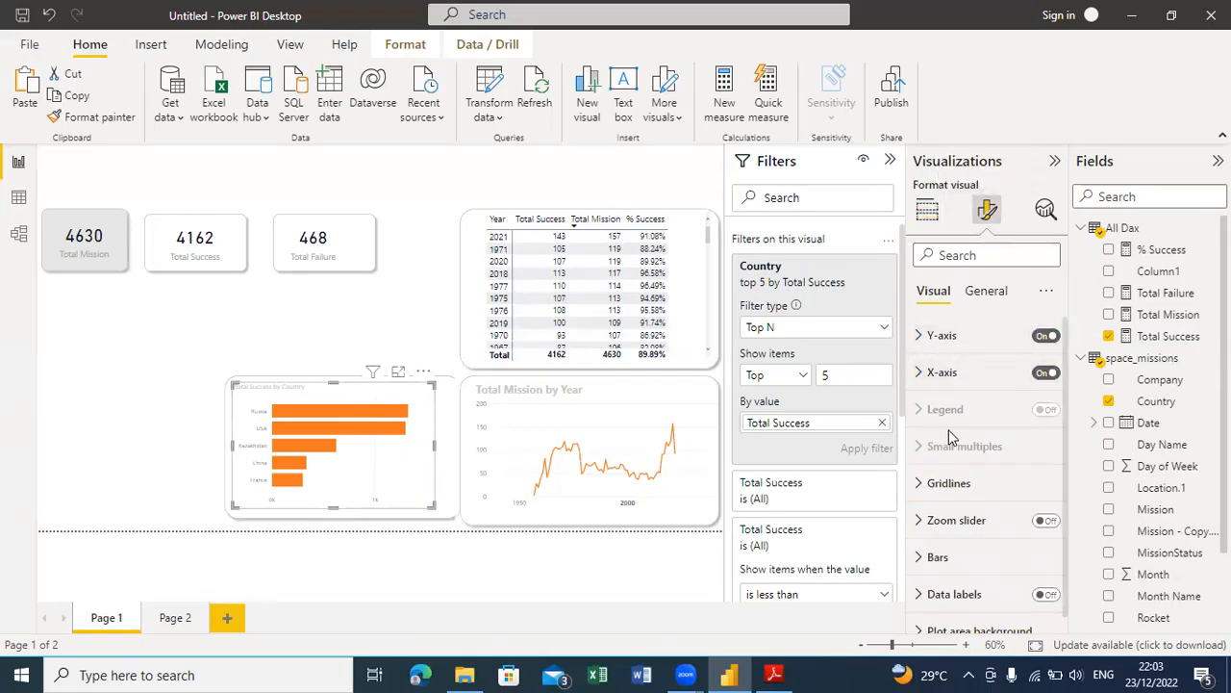
pyautogui.click(918, 335)
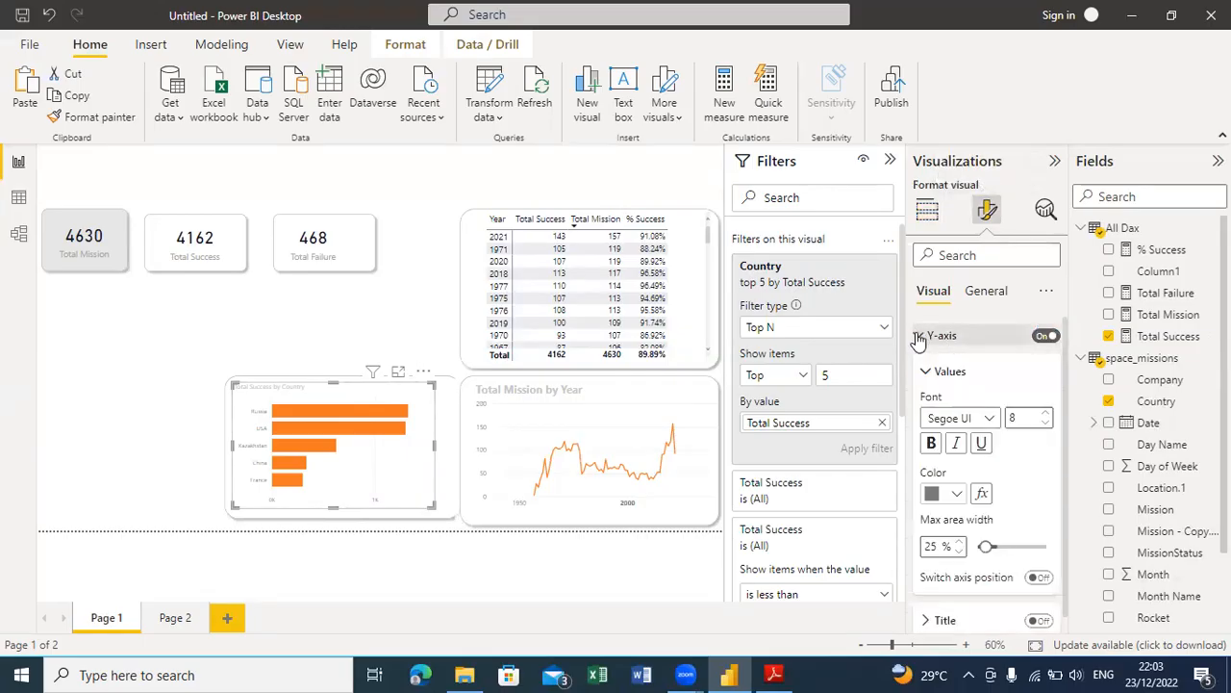
pyautogui.click(1048, 414)
pyautogui.click(1049, 421)
pyautogui.click(1049, 421)
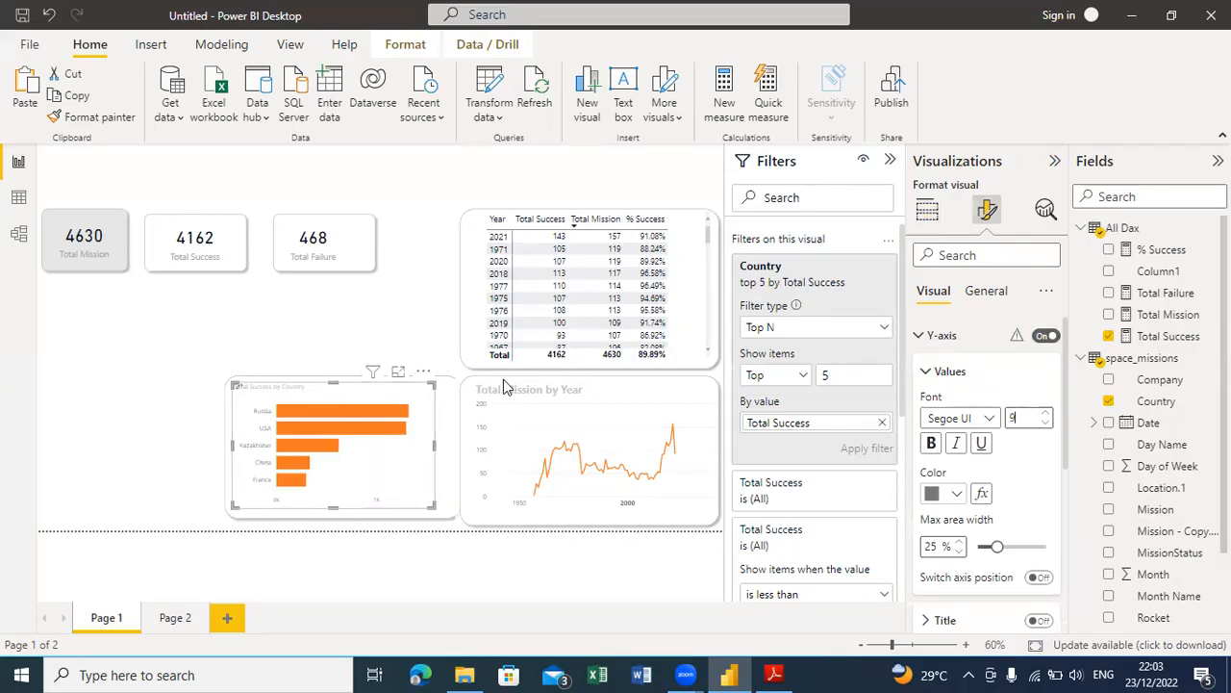
pyautogui.click(930, 372)
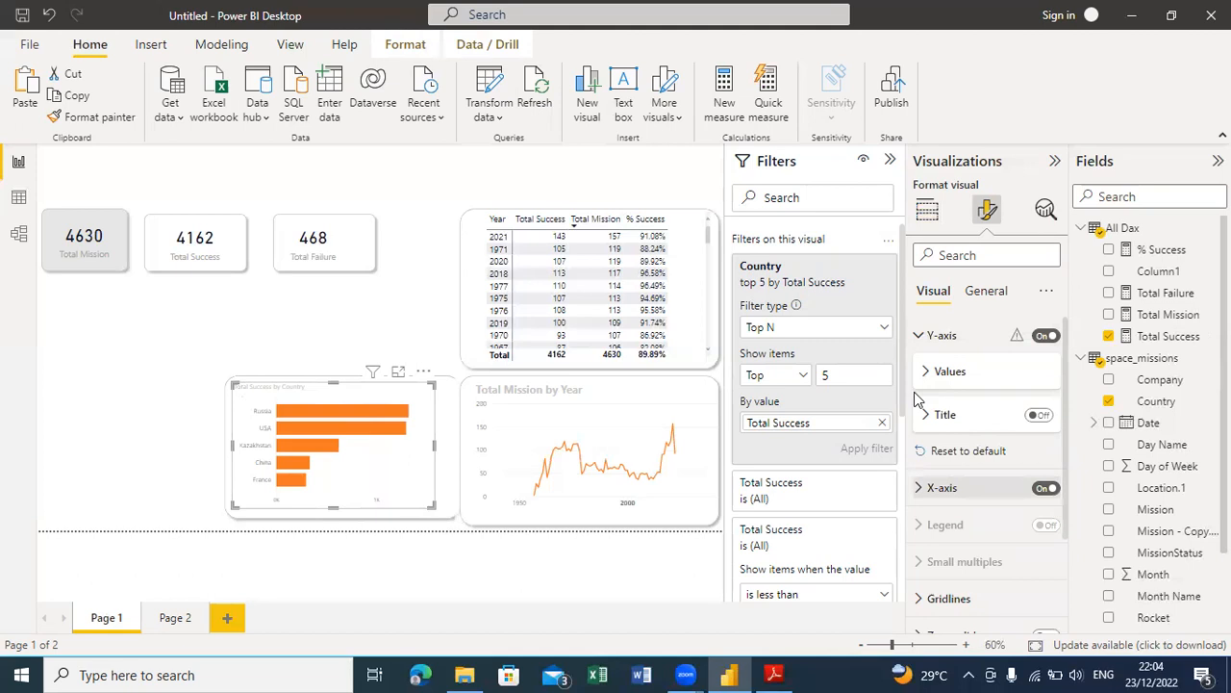
pyautogui.click(918, 335)
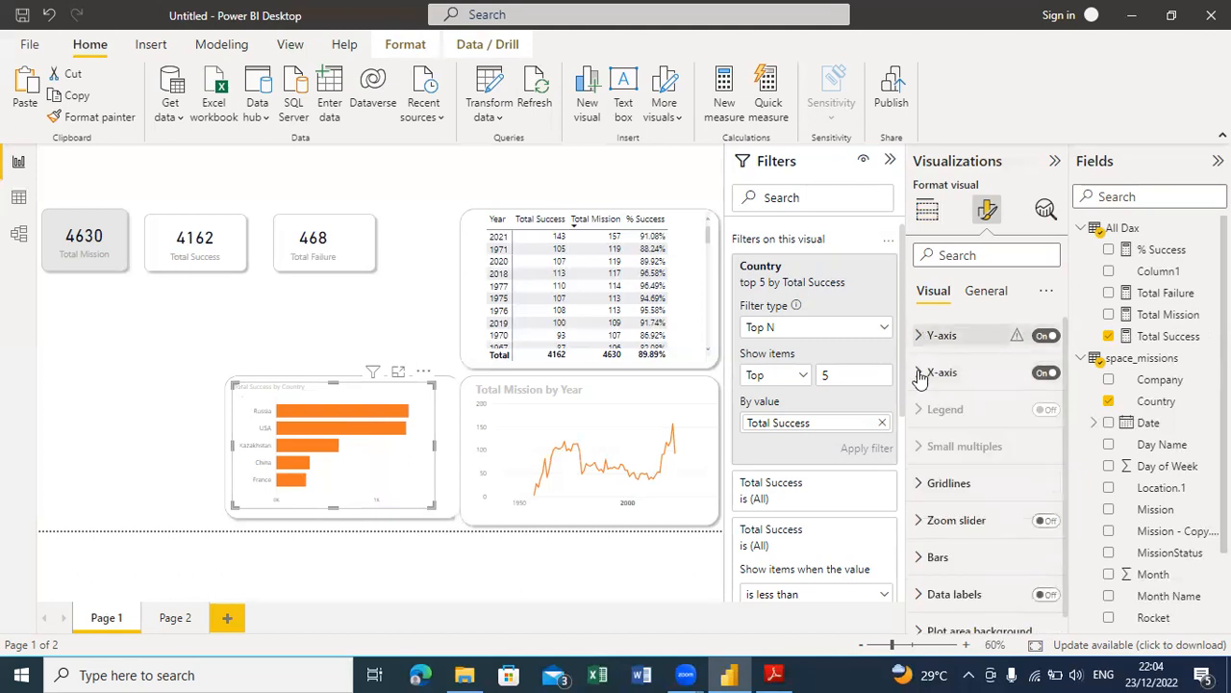
# Step: Set the X-axis value font size of the Total Success by Country chart to 11
pyautogui.click(919, 375)
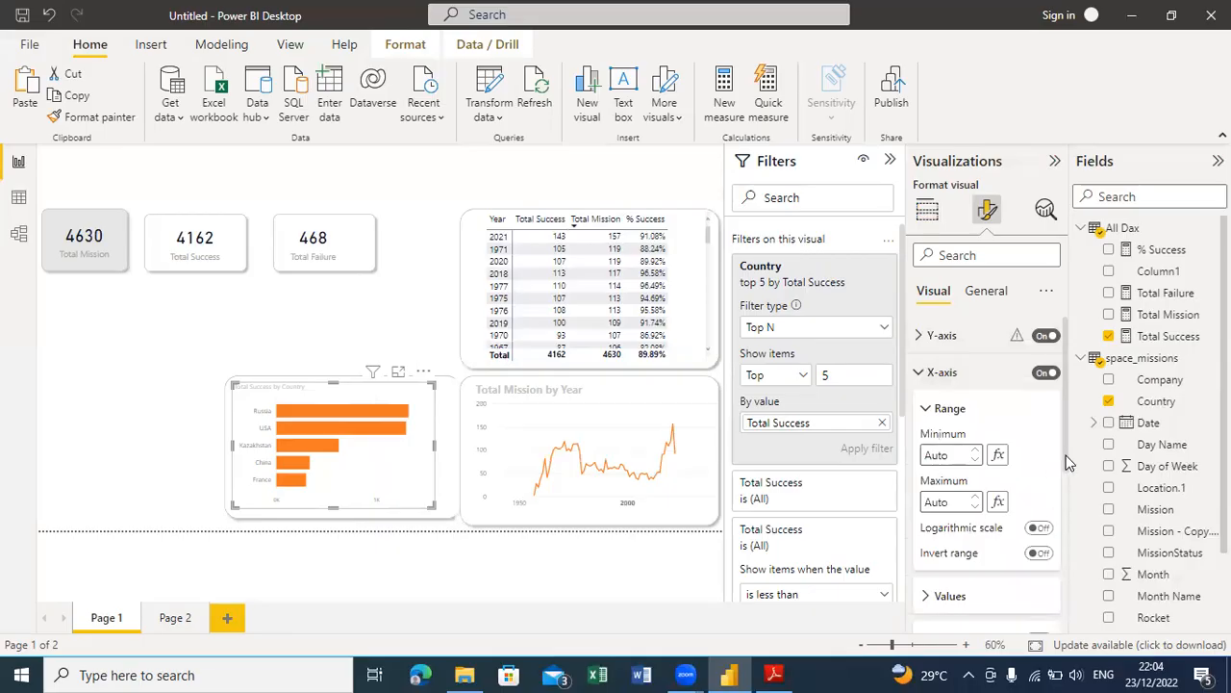
pyautogui.scroll(-3, 1075, 514)
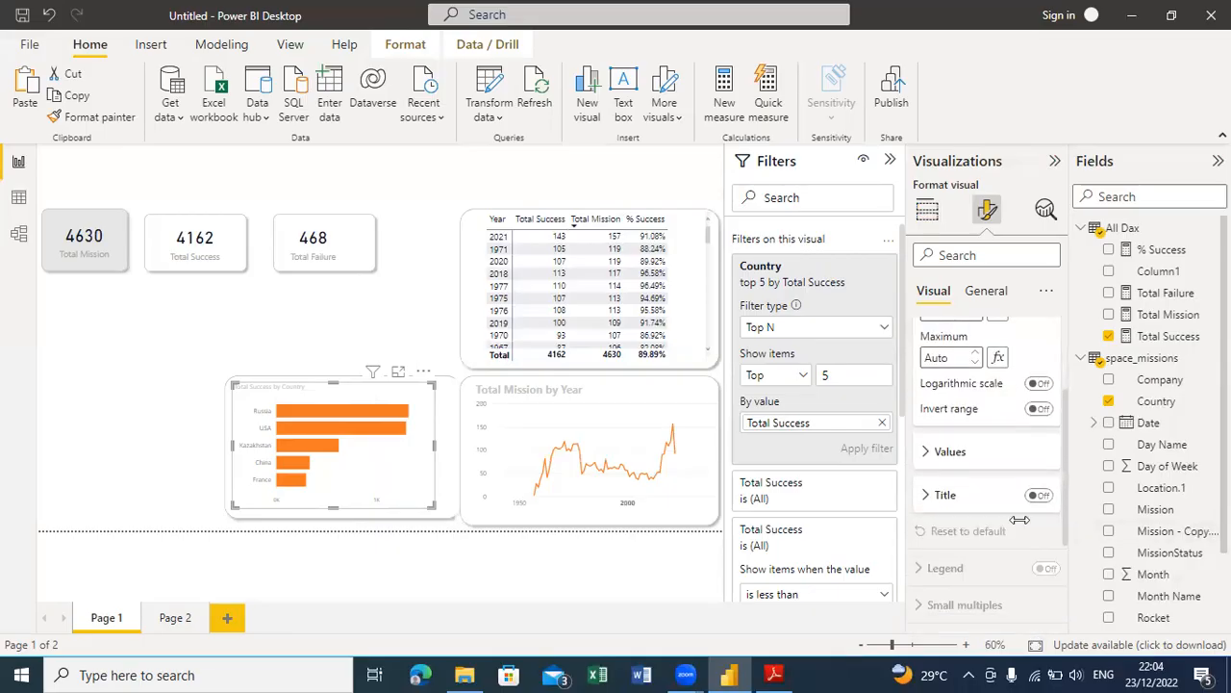
pyautogui.click(1010, 452)
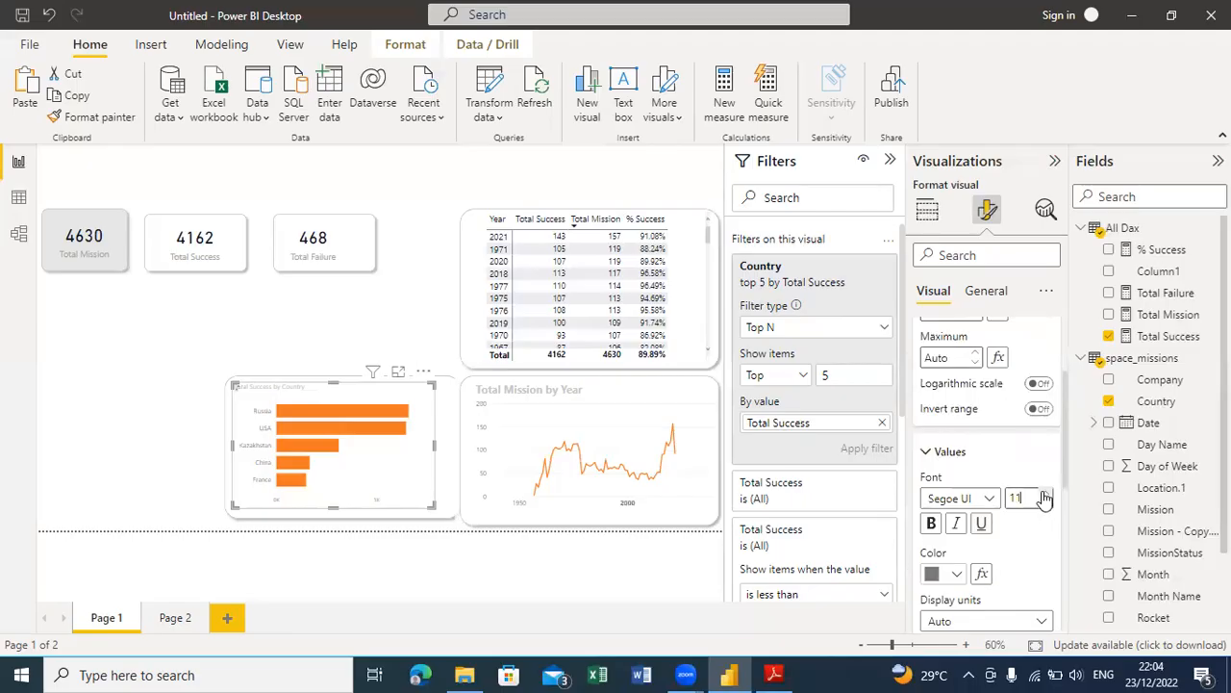
# Step: Make the Total Success by Country chart's title bold and set its font size to 15
pyautogui.click(988, 290)
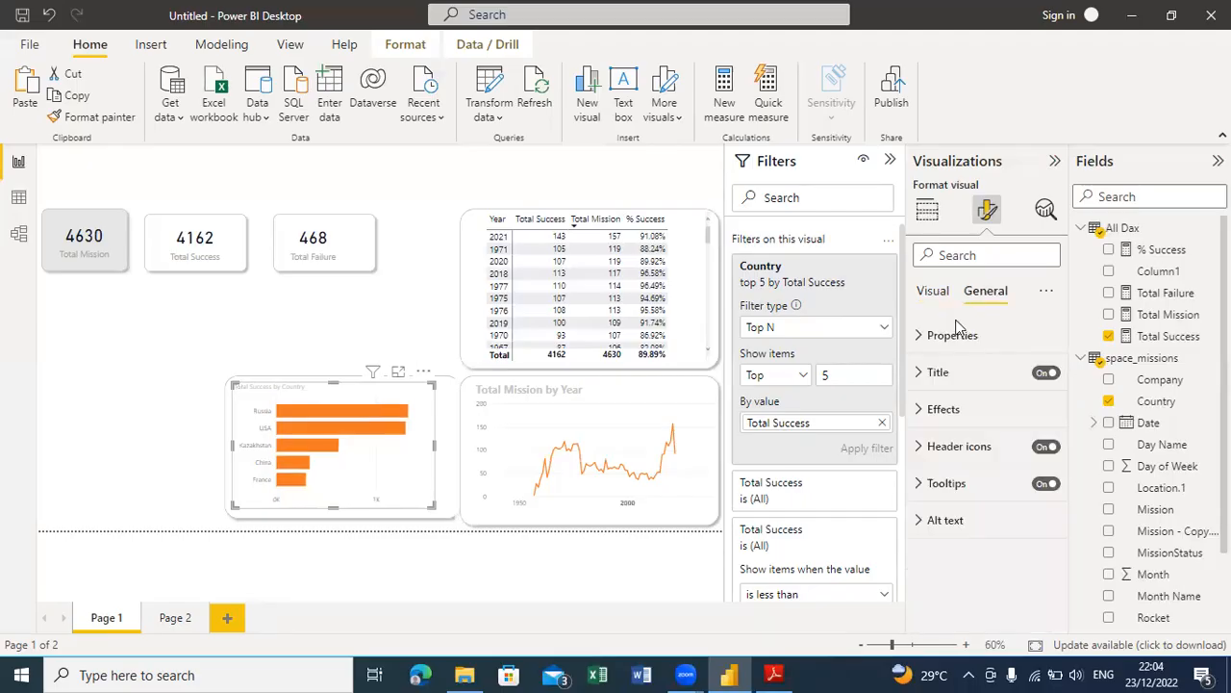
pyautogui.click(920, 373)
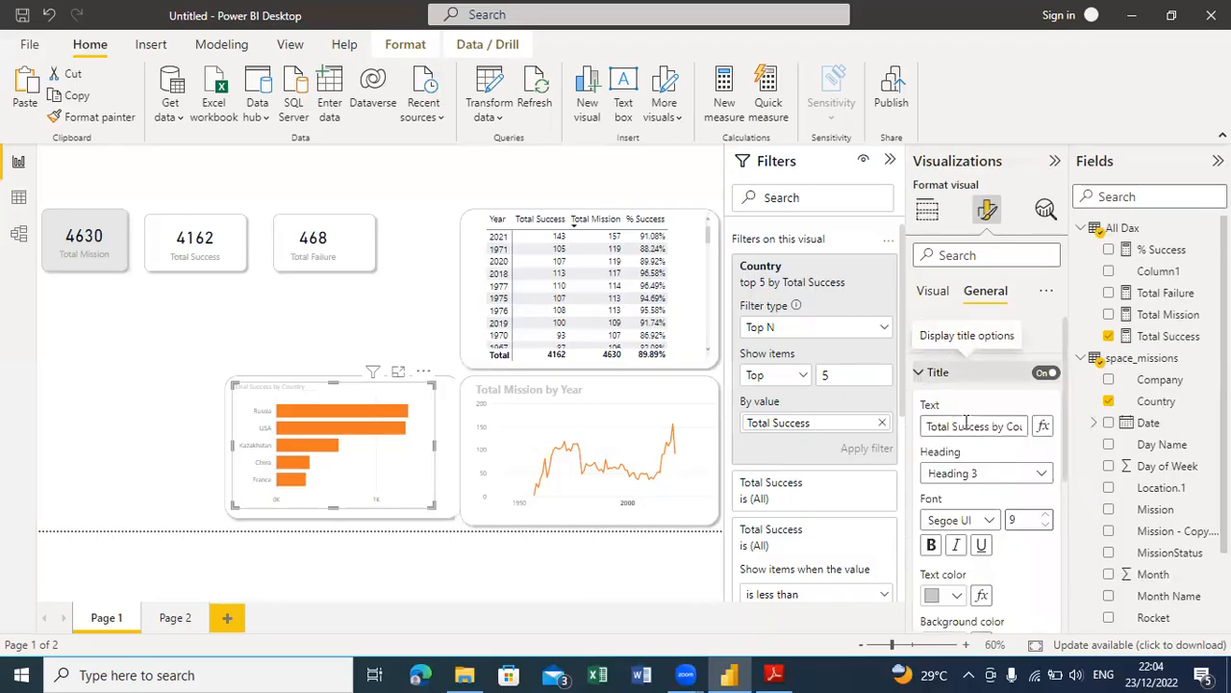
pyautogui.click(1046, 517)
pyautogui.click(1047, 516)
pyautogui.click(1046, 517)
pyautogui.click(1047, 517)
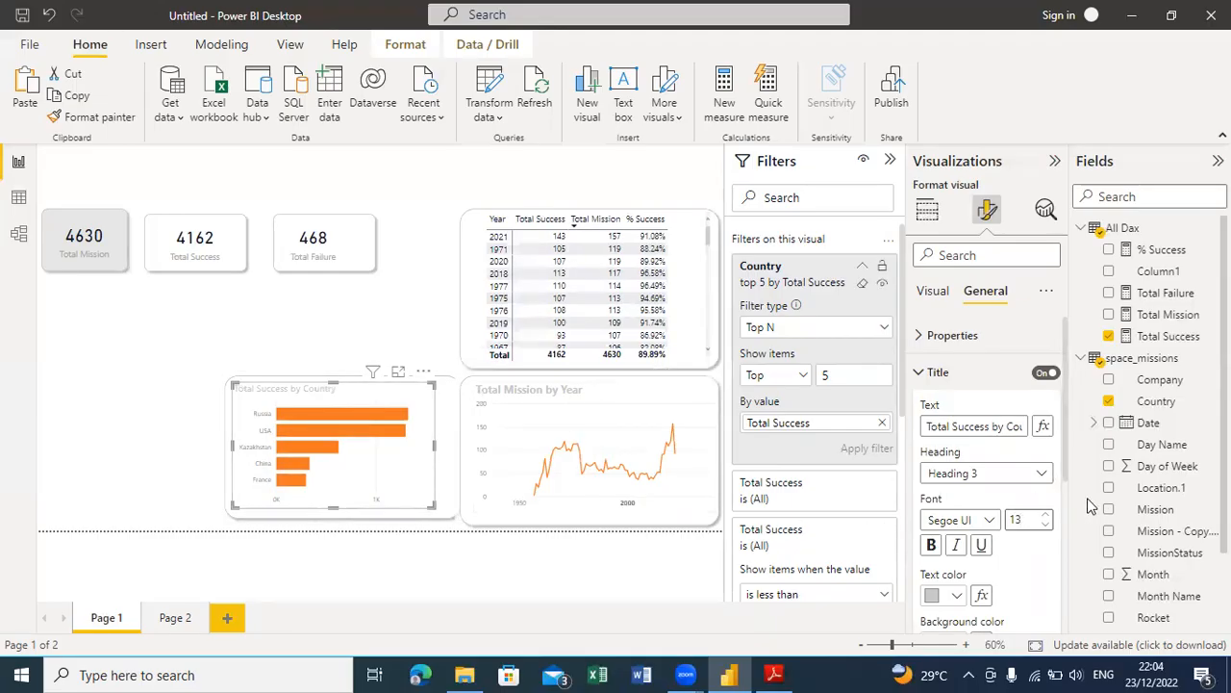
pyautogui.click(932, 546)
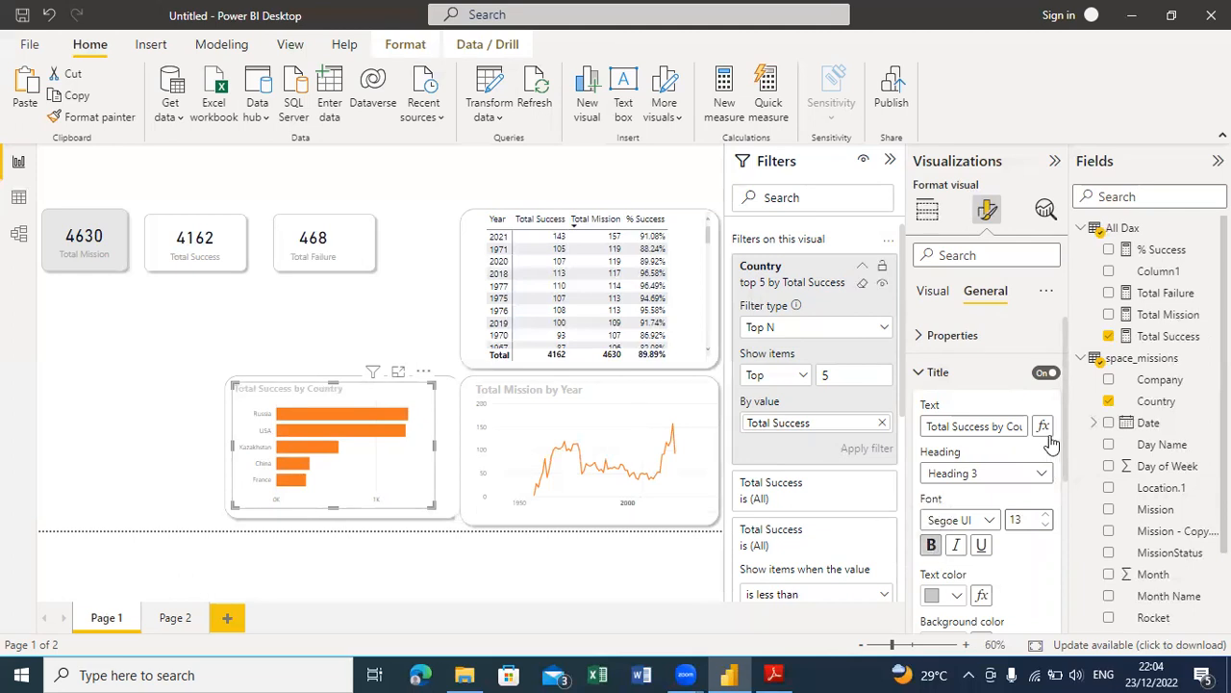
pyautogui.click(1046, 519)
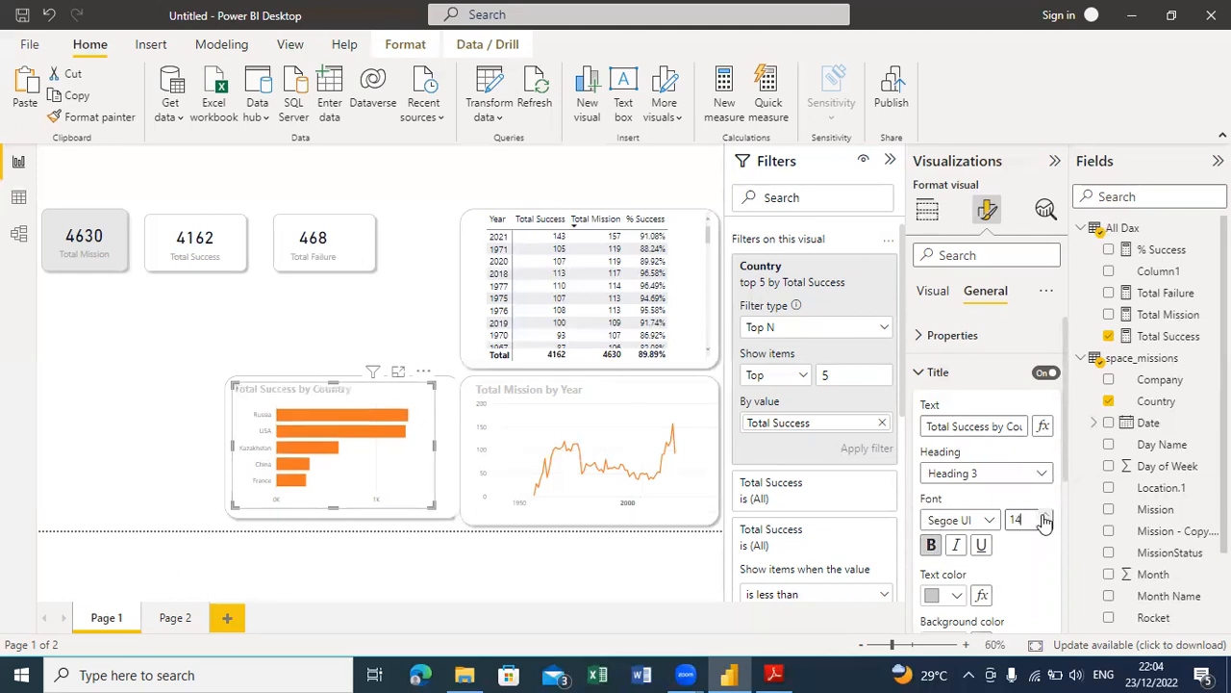
pyautogui.click(1046, 517)
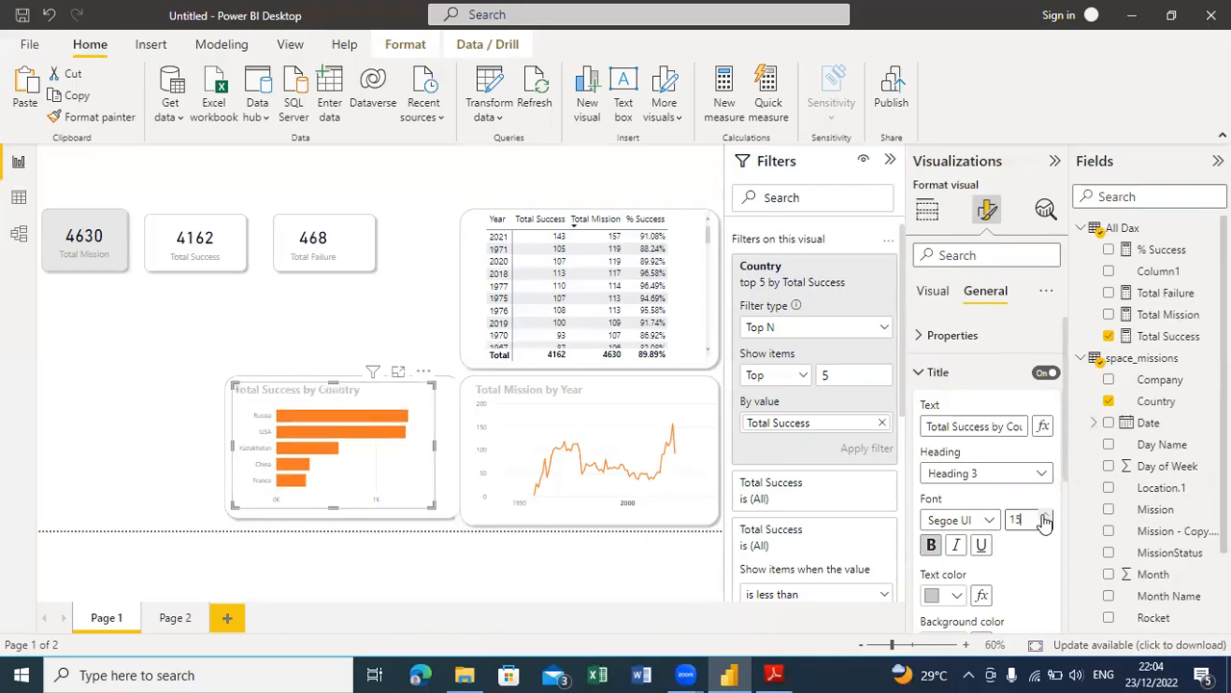
pyautogui.click(52, 379)
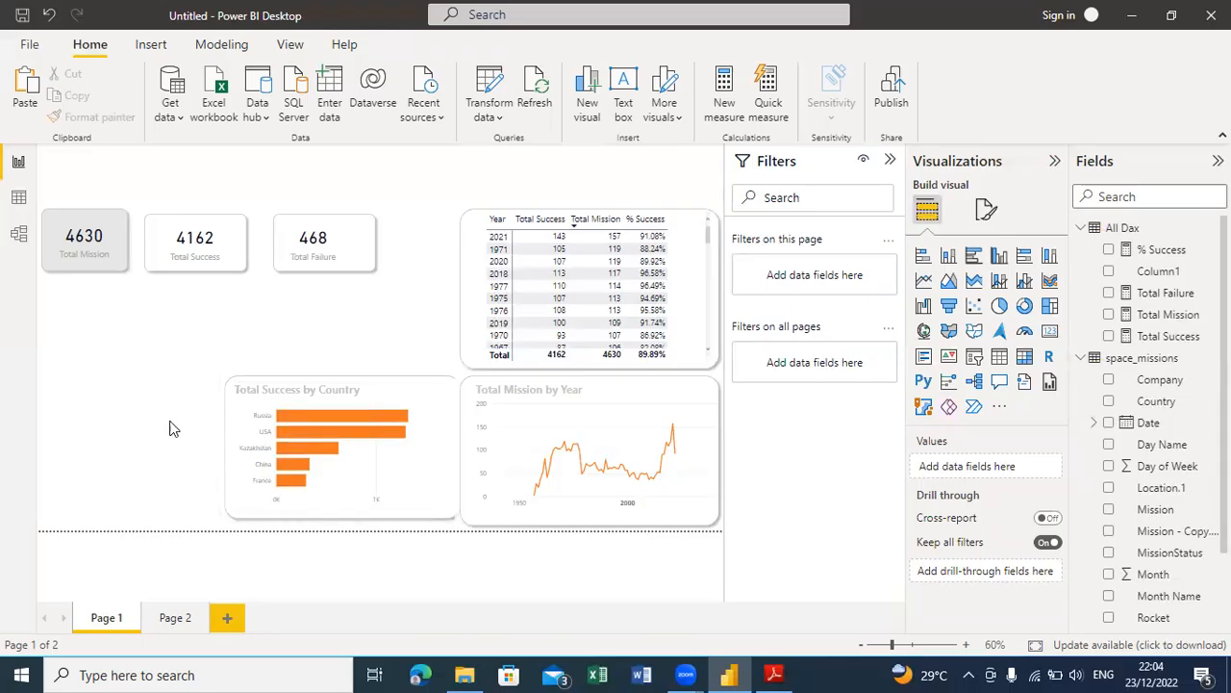
# Step: Switch to Space Missions.pdf in Adobe Reader, read the recommended question about rocket use, and return to Power BI
pyautogui.click(776, 673)
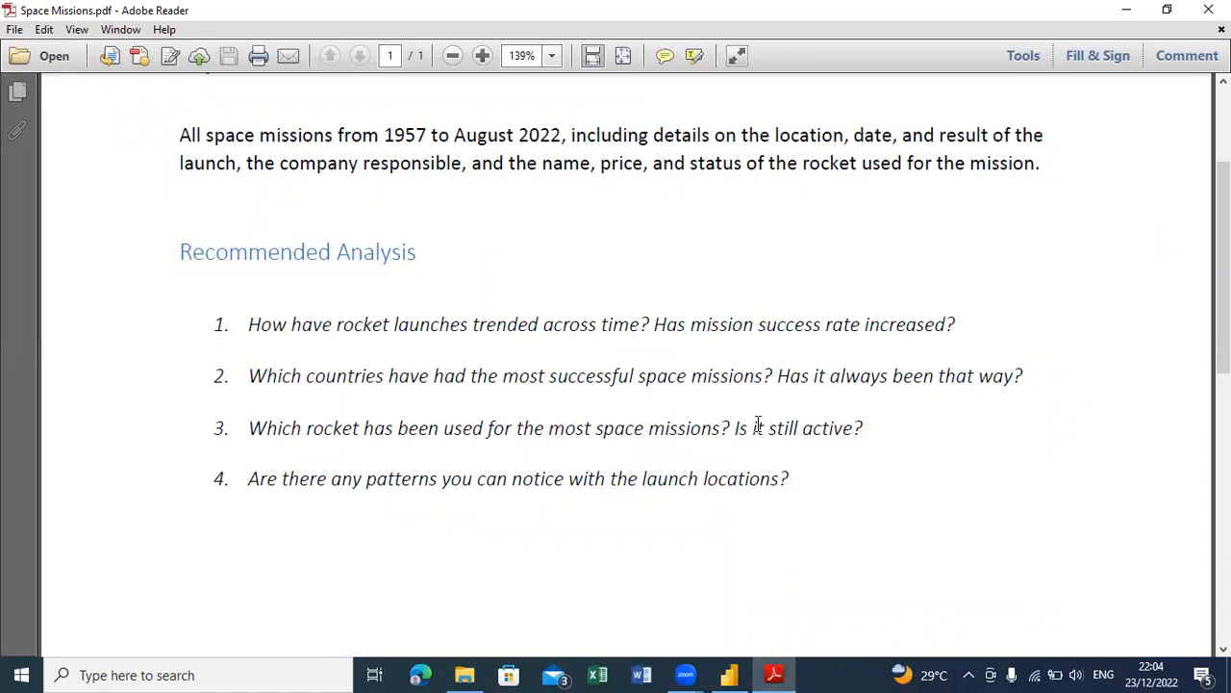
pyautogui.click(1129, 9)
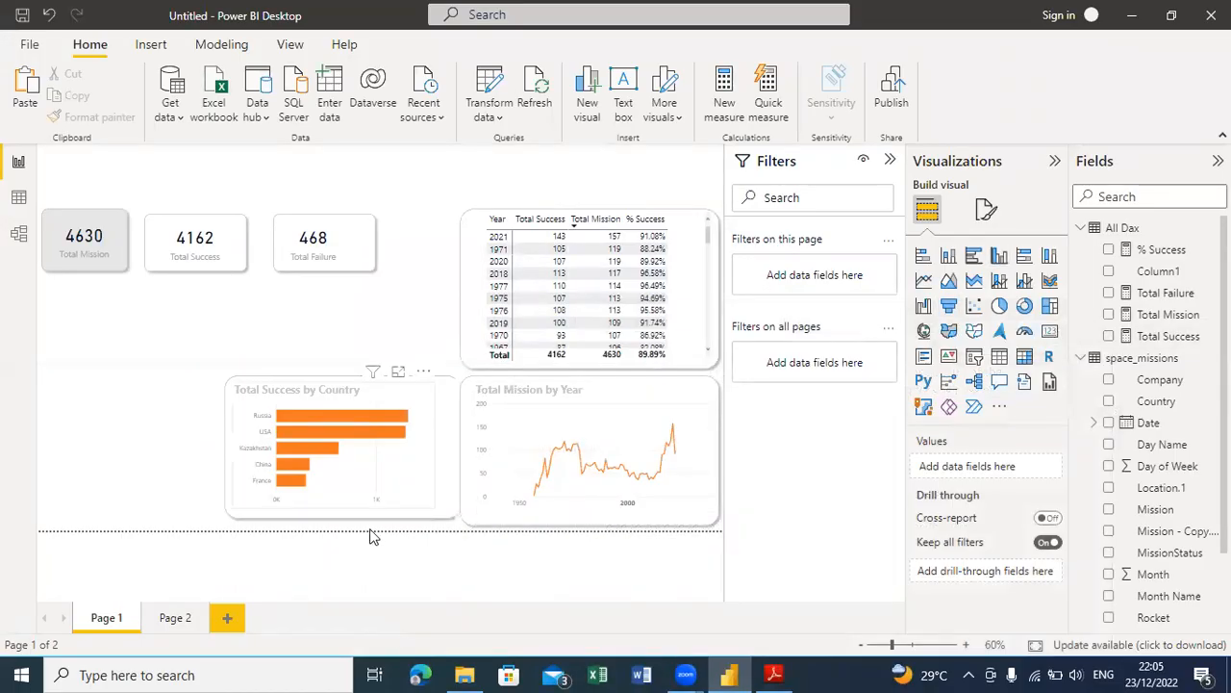
# Step: Add a clustered bar chart of Total Mission by Rocket, enlarge it and place it beside the Total Success by Country chart
pyautogui.click(975, 259)
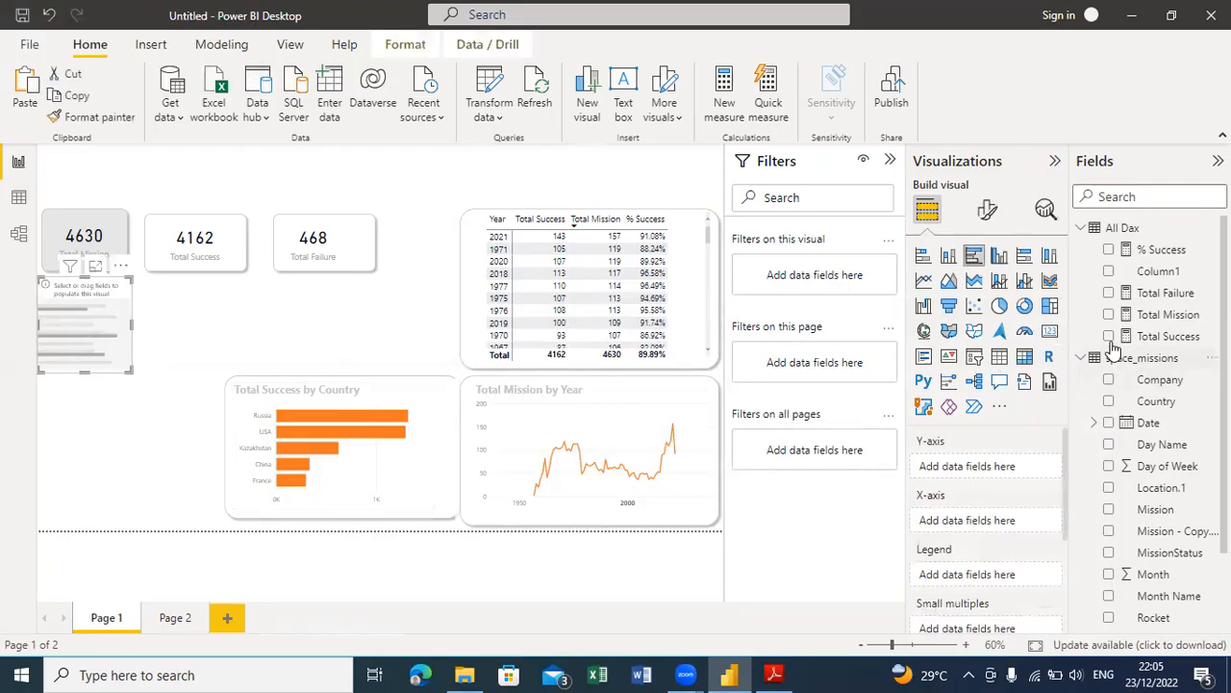
pyautogui.click(1109, 315)
pyautogui.scroll(-3, 1107, 241)
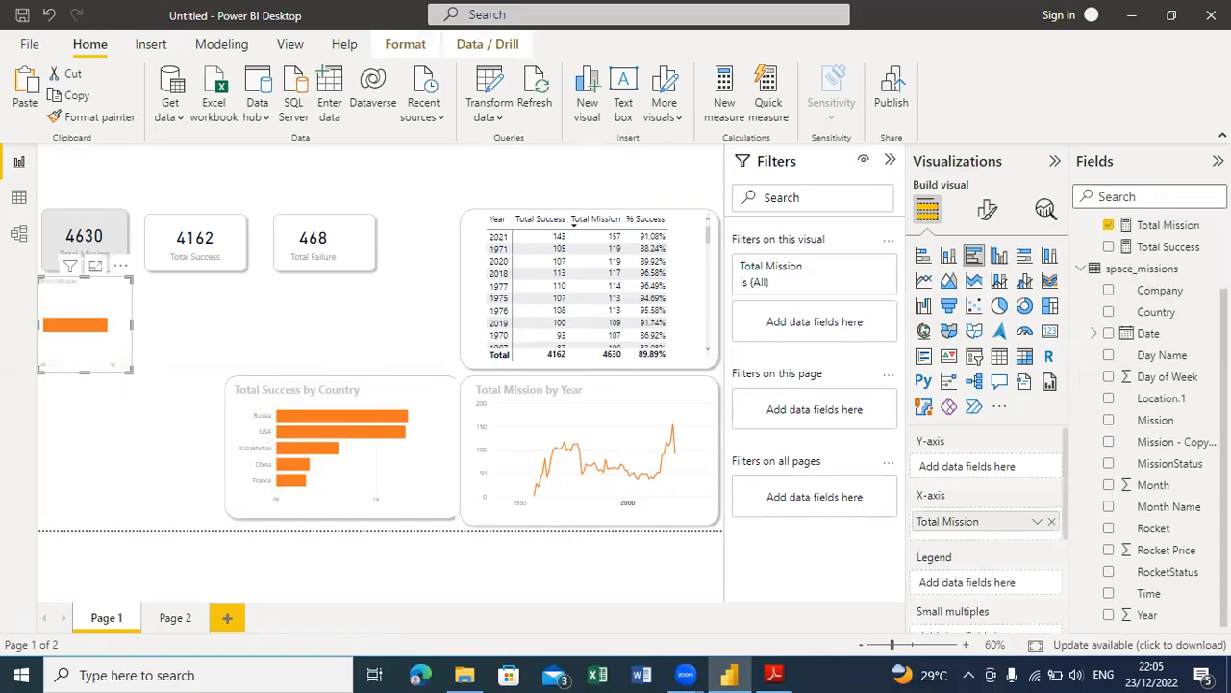
pyautogui.click(1108, 528)
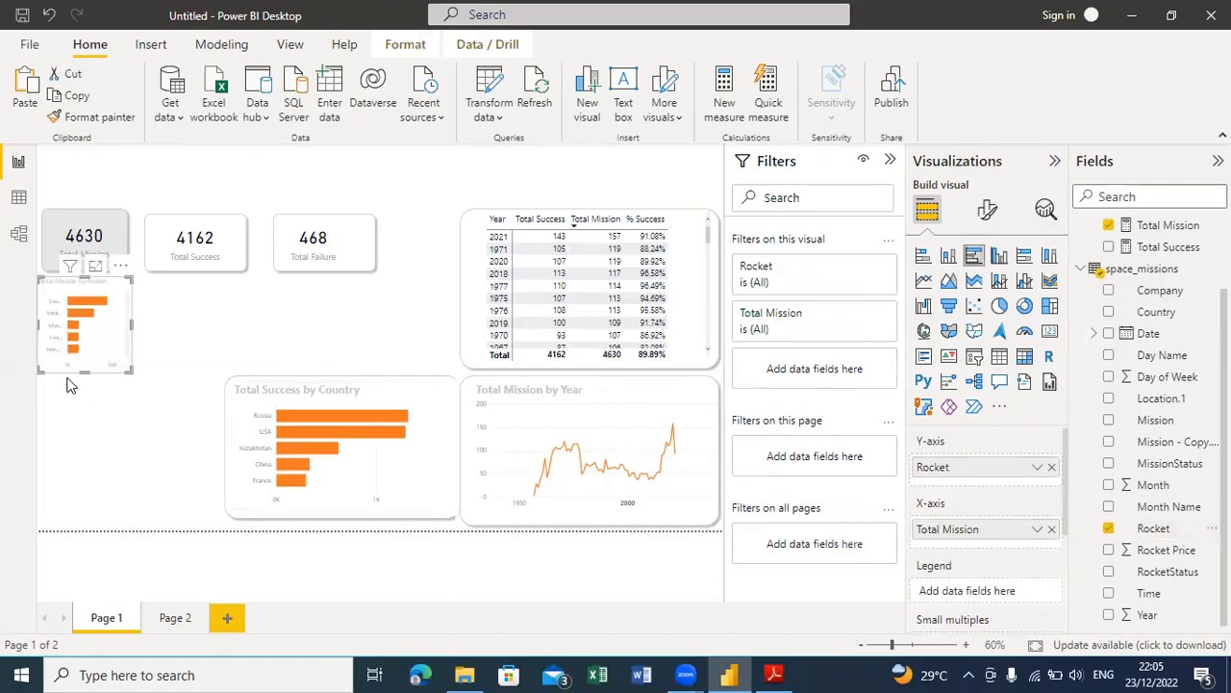
pyautogui.moveTo(129, 371); pyautogui.dragTo(168, 432)
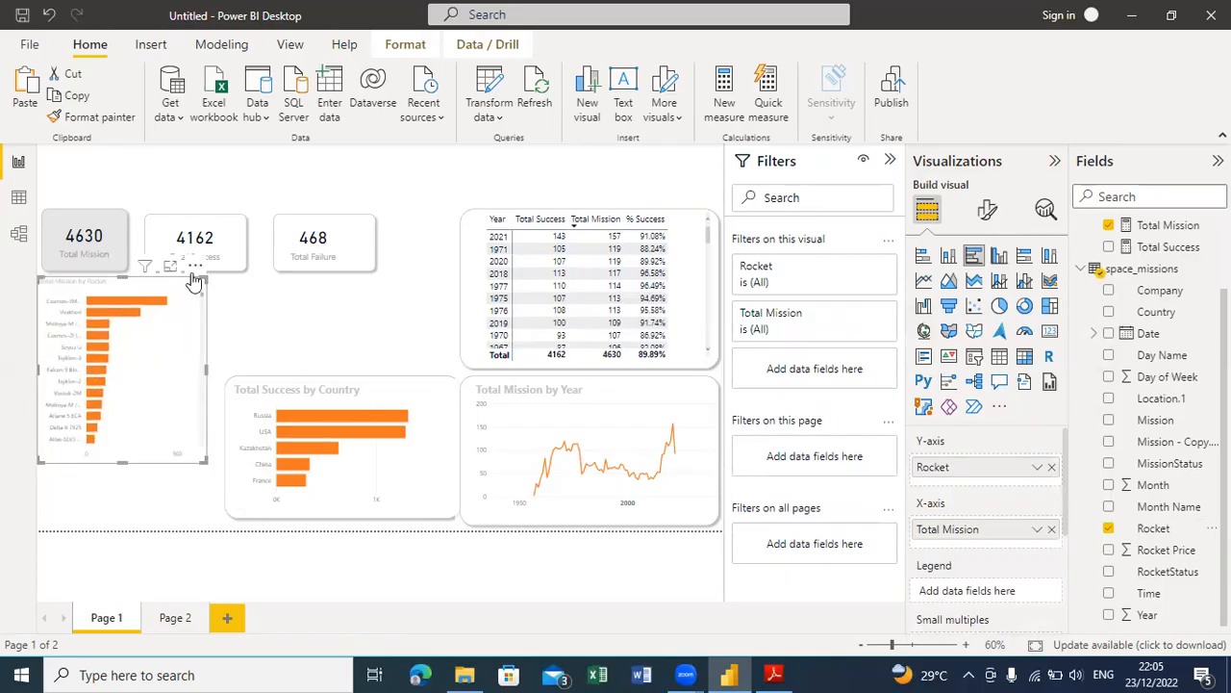
pyautogui.moveTo(194, 273); pyautogui.dragTo(200, 336)
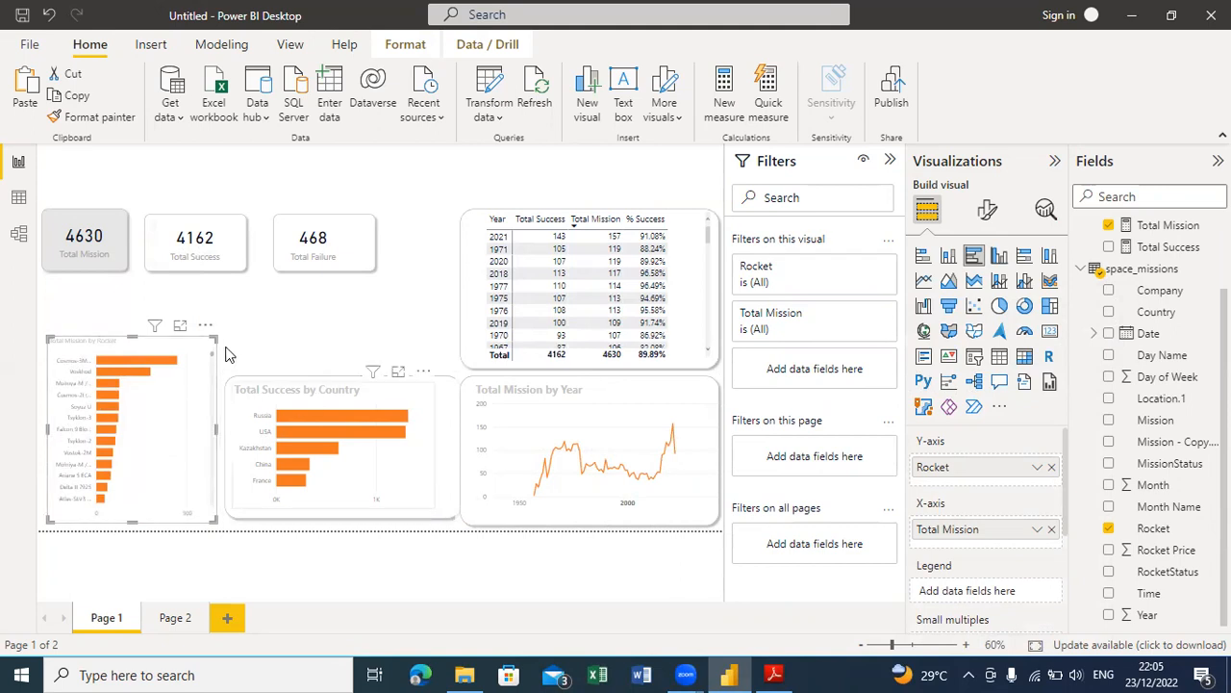
# Step: Examine the Total Mission by Rocket chart in focus mode, checking the leading rockets' mission counts, and return to the report
pyautogui.click(180, 325)
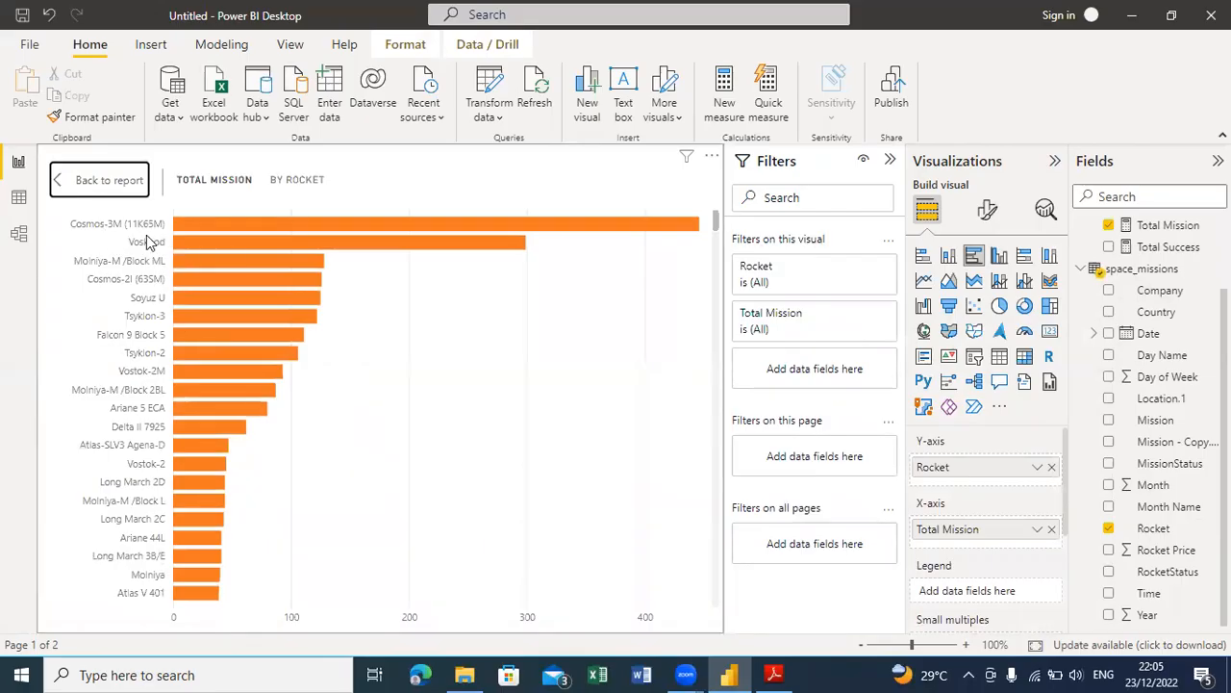
pyautogui.moveTo(379, 228)
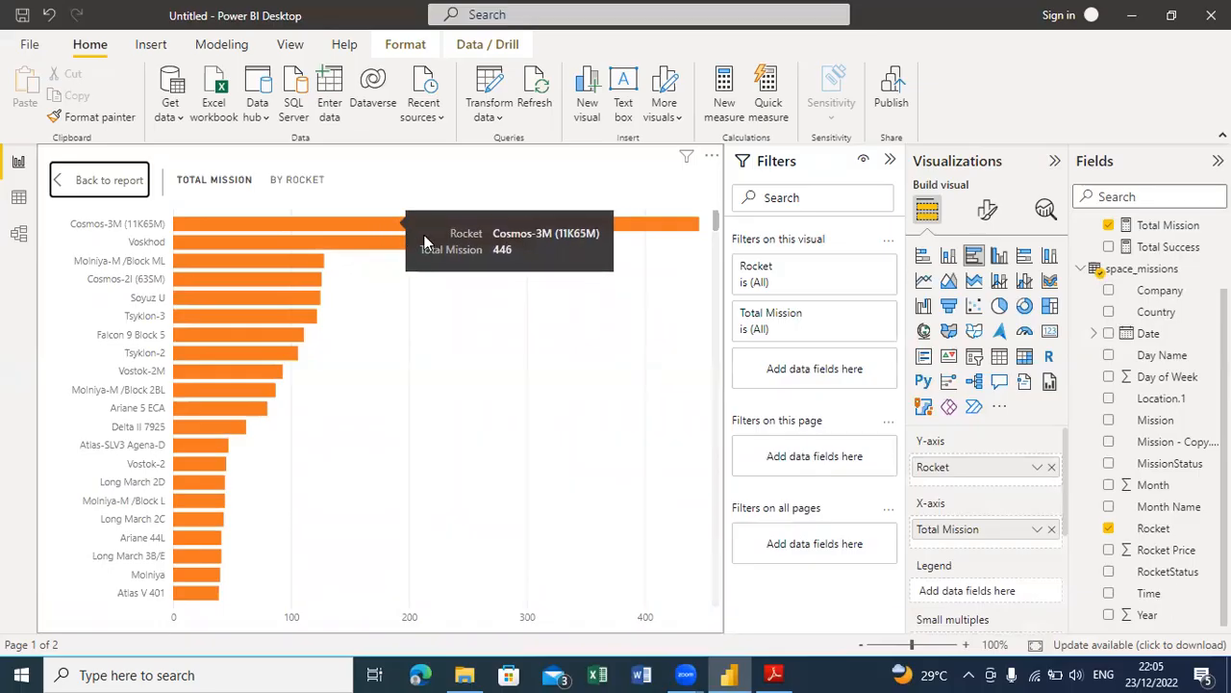
pyautogui.moveTo(440, 240)
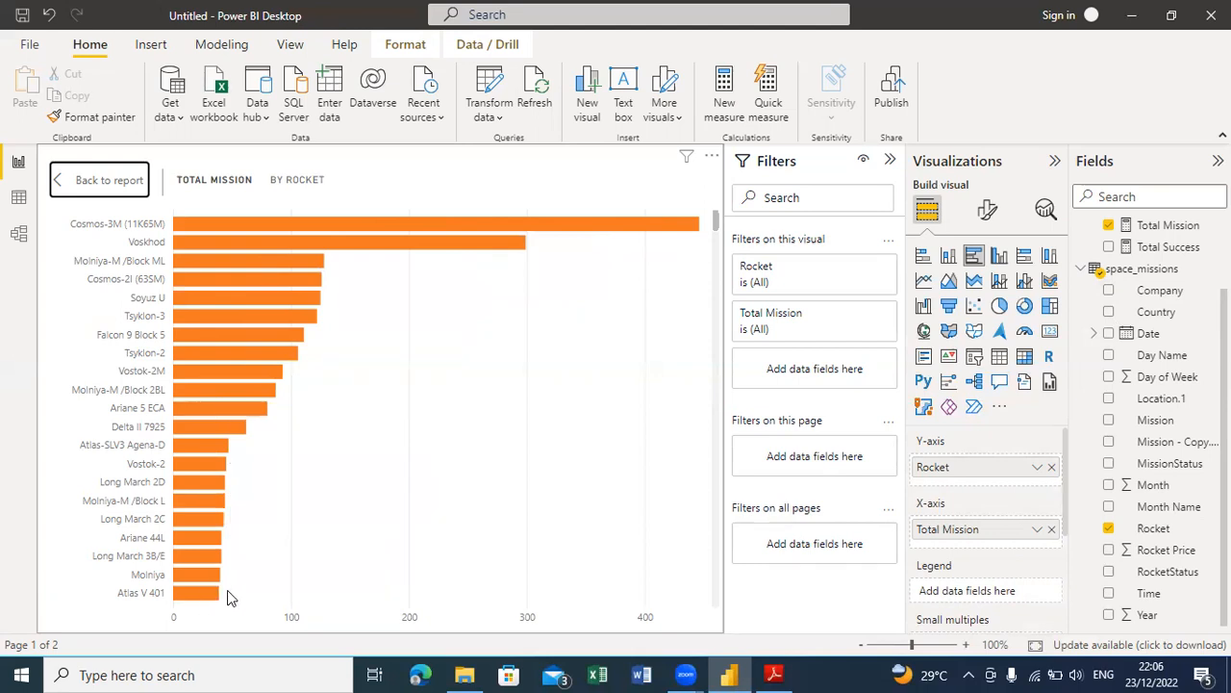
pyautogui.click(78, 187)
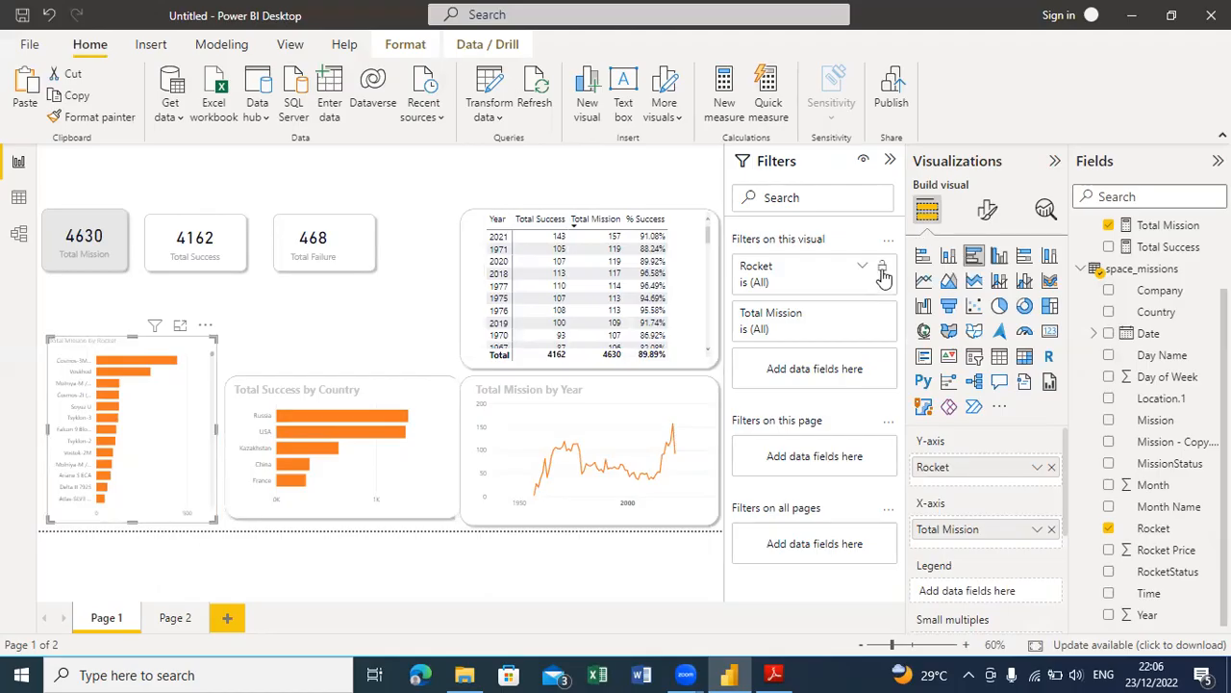
# Step: Filter the Total Mission by Rocket chart to the top 10 rockets by Total Mission, and check it in focus mode
pyautogui.click(870, 267)
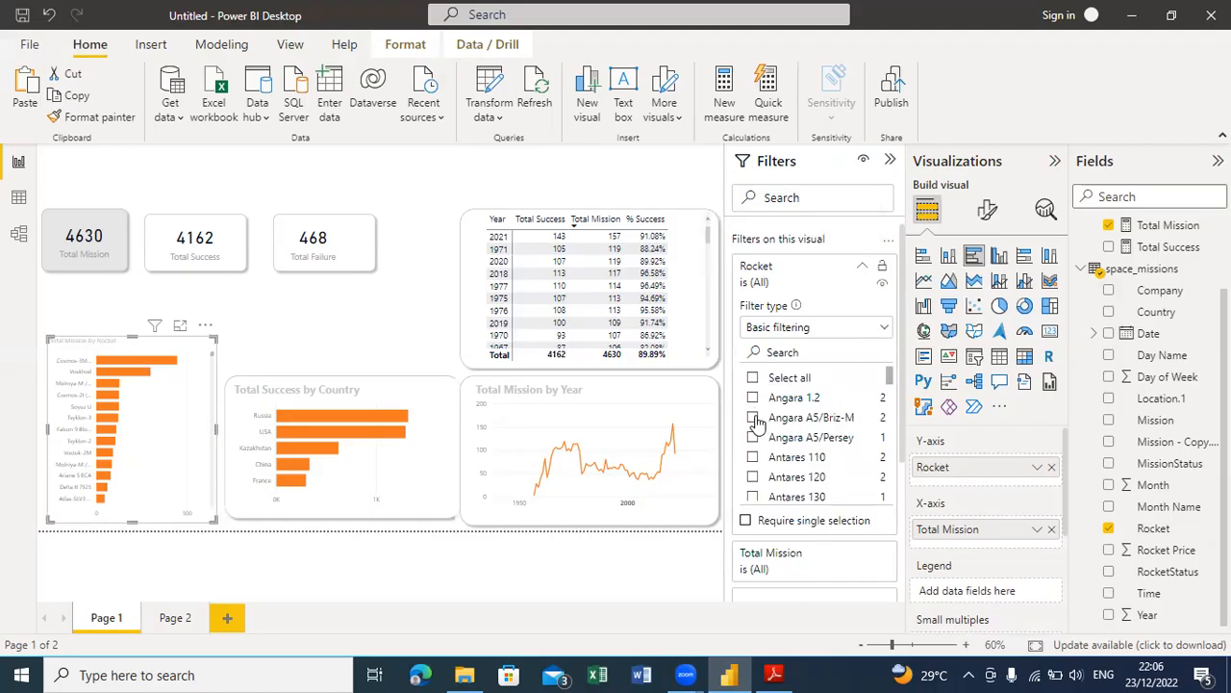
pyautogui.click(883, 329)
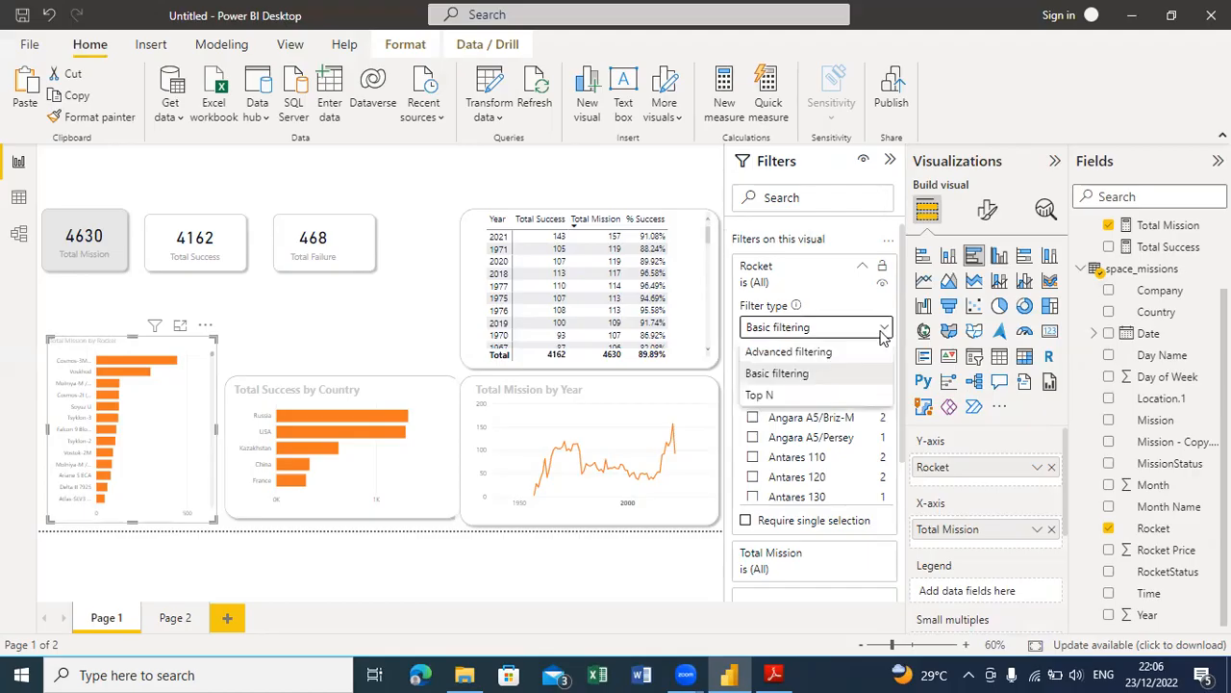
pyautogui.click(827, 398)
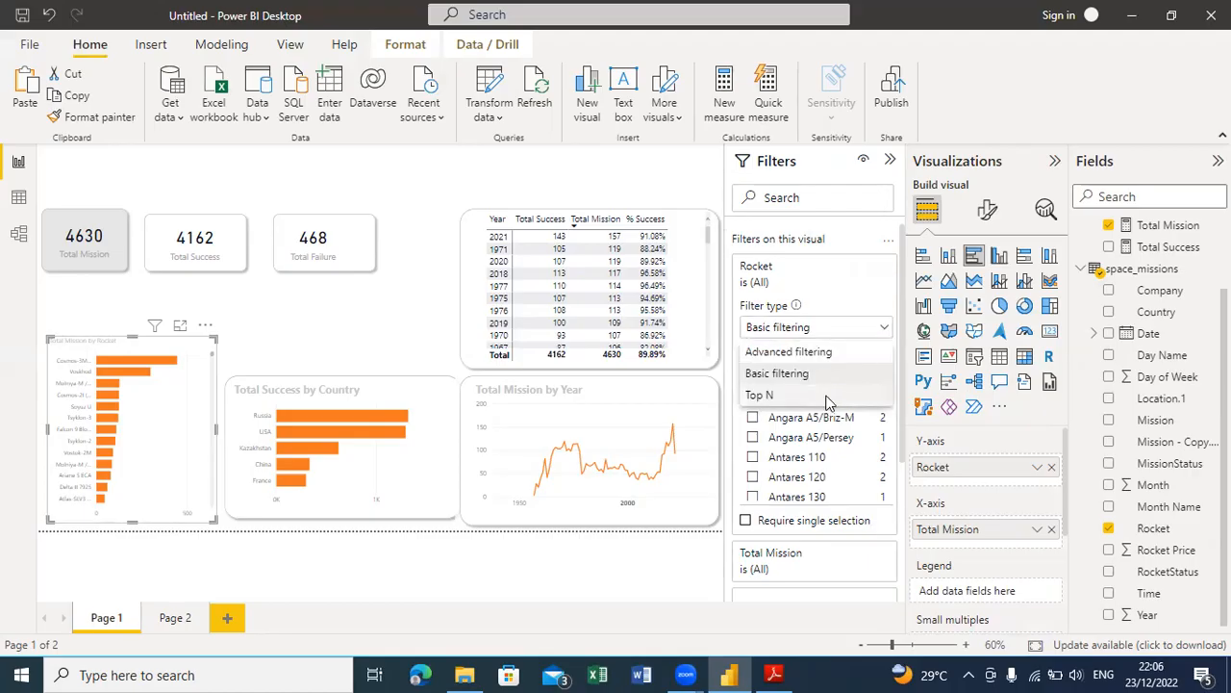
pyautogui.click(858, 382)
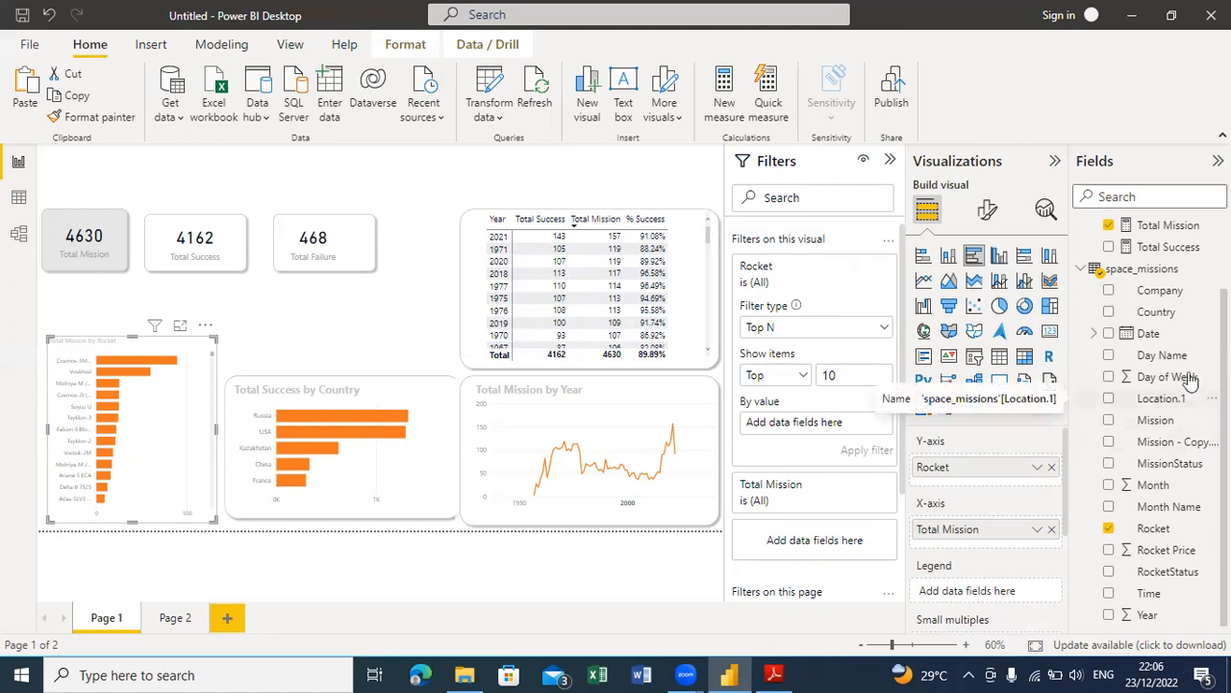
pyautogui.moveTo(1164, 234); pyautogui.dragTo(832, 433)
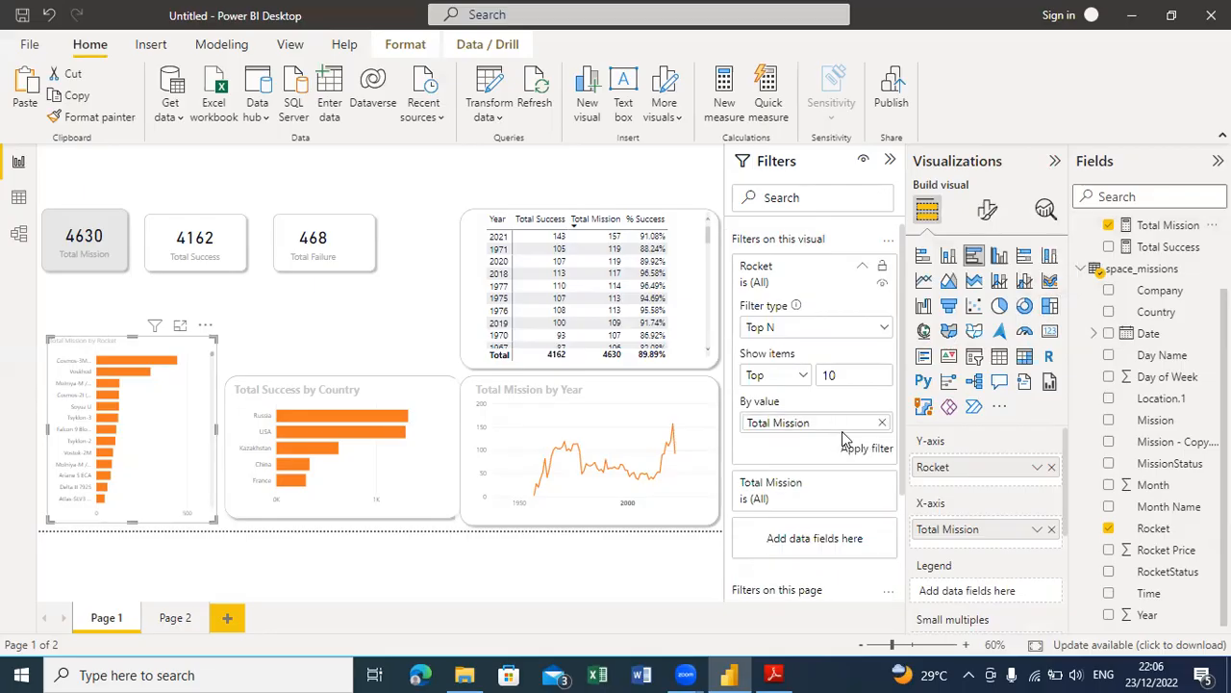
pyautogui.click(845, 442)
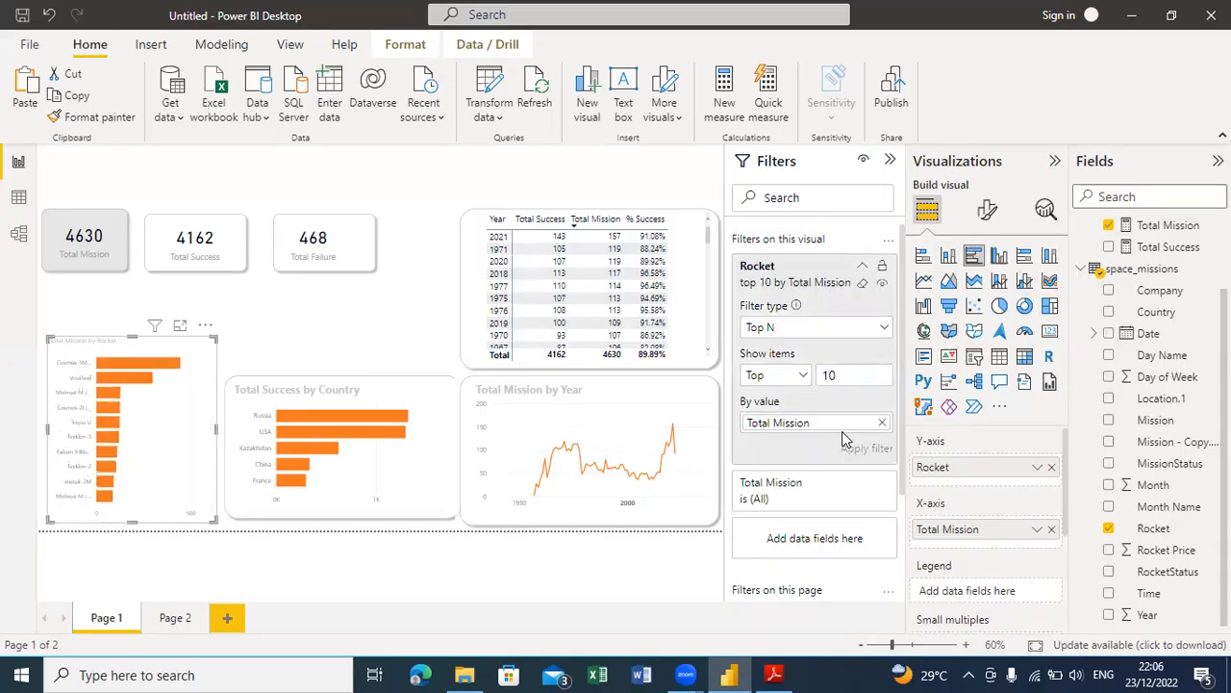
pyautogui.click(181, 326)
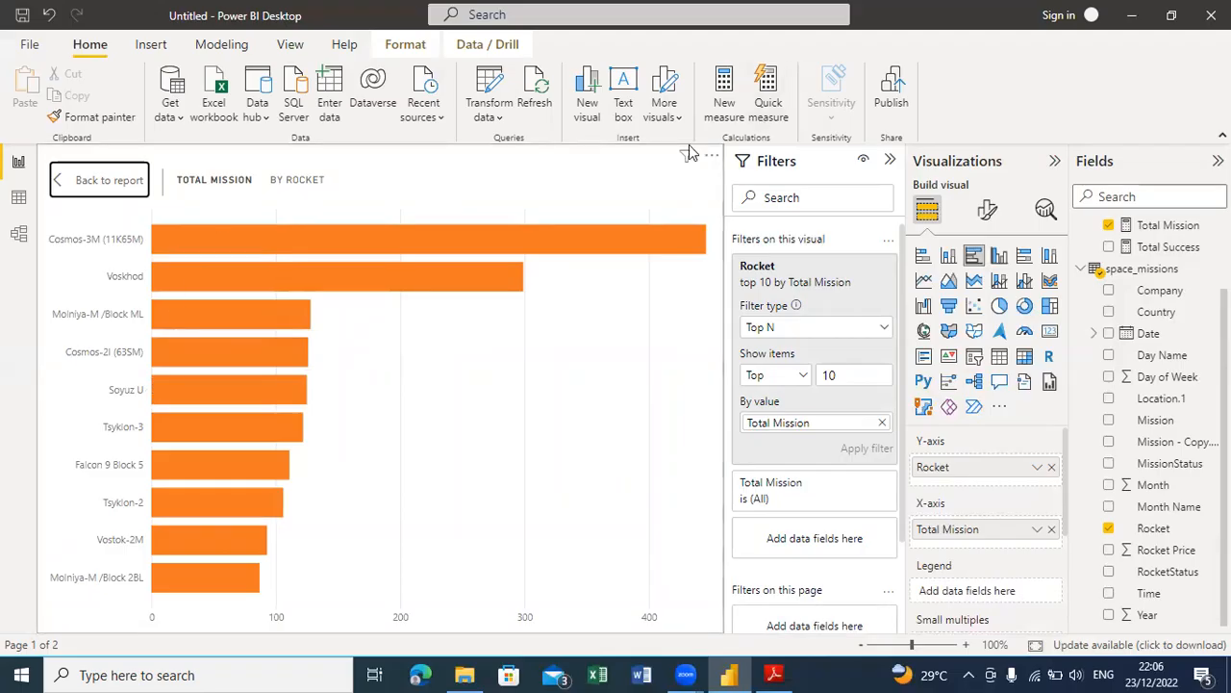
pyautogui.click(96, 185)
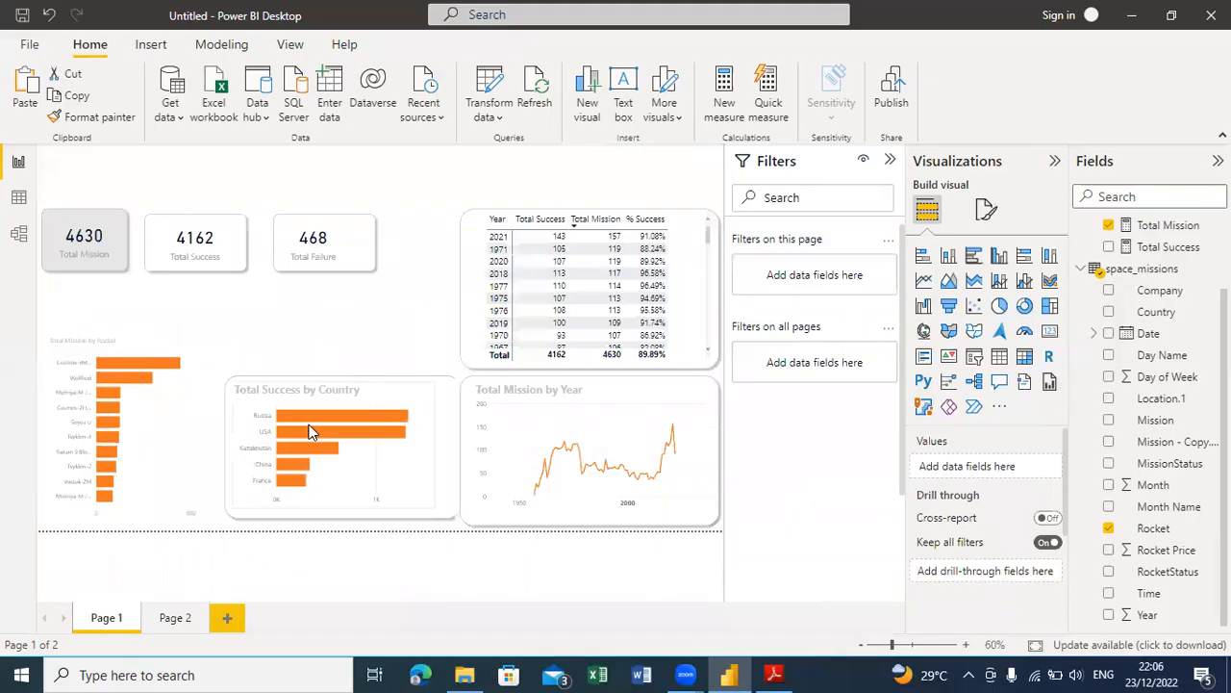
# Step: Switch to Space Missions.pdf in Adobe Reader, read the question on the most-used rocket, return to Power BI and highlight the leading rocket's data
pyautogui.click(773, 673)
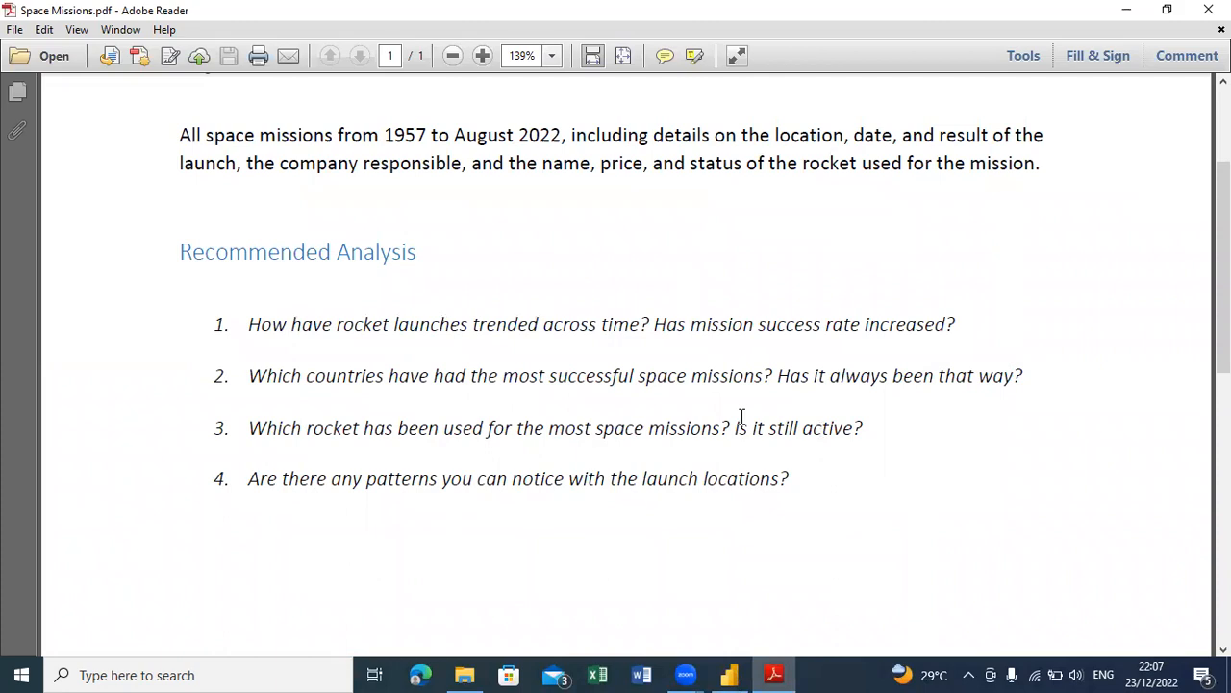
pyautogui.click(1129, 13)
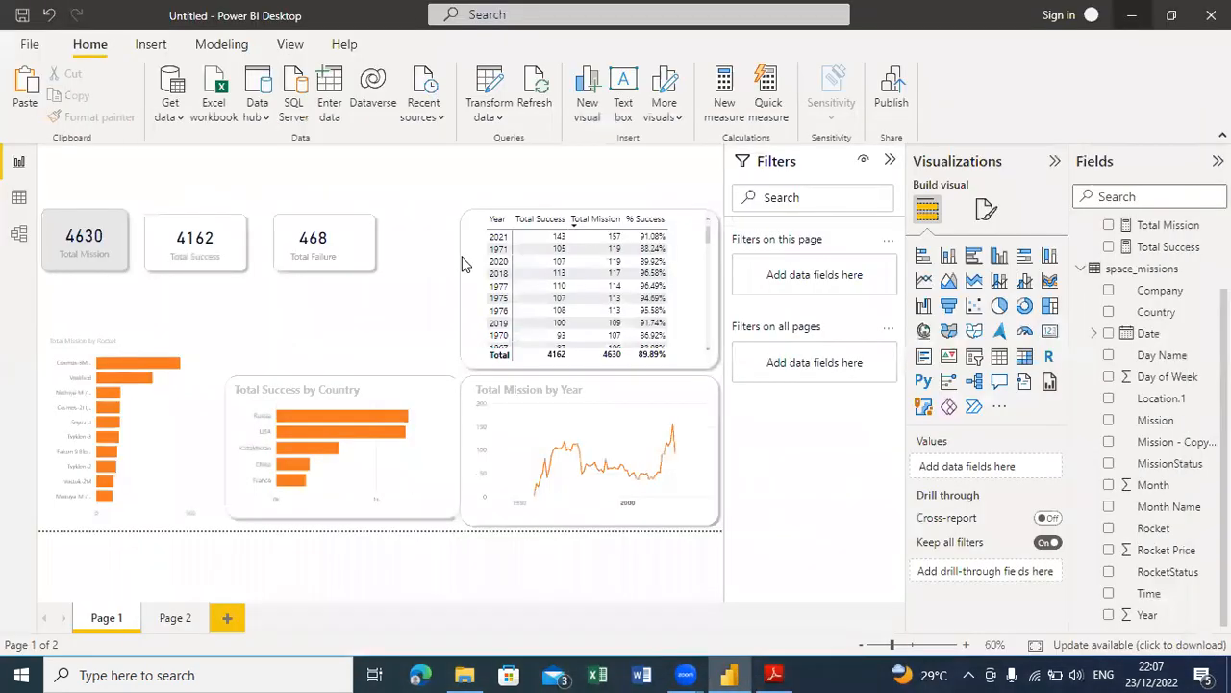
pyautogui.click(70, 361)
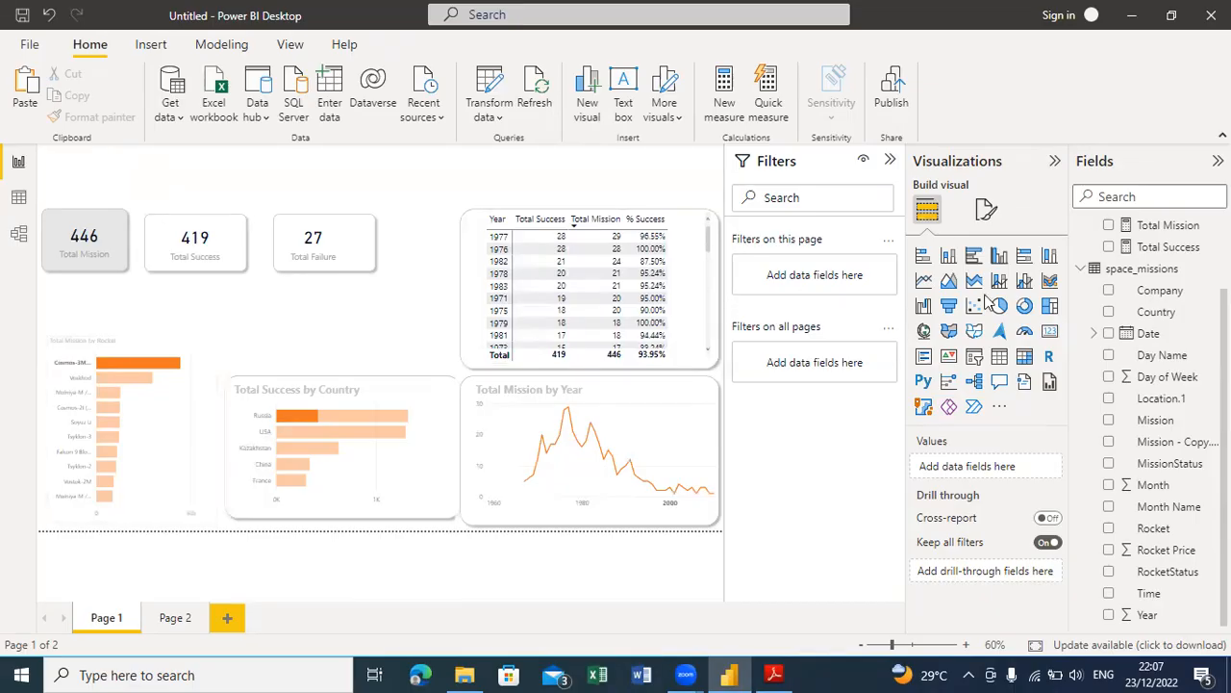
# Step: Add an enlarged matrix visual with Rocket as rows and Total Mission as values
pyautogui.click(1024, 358)
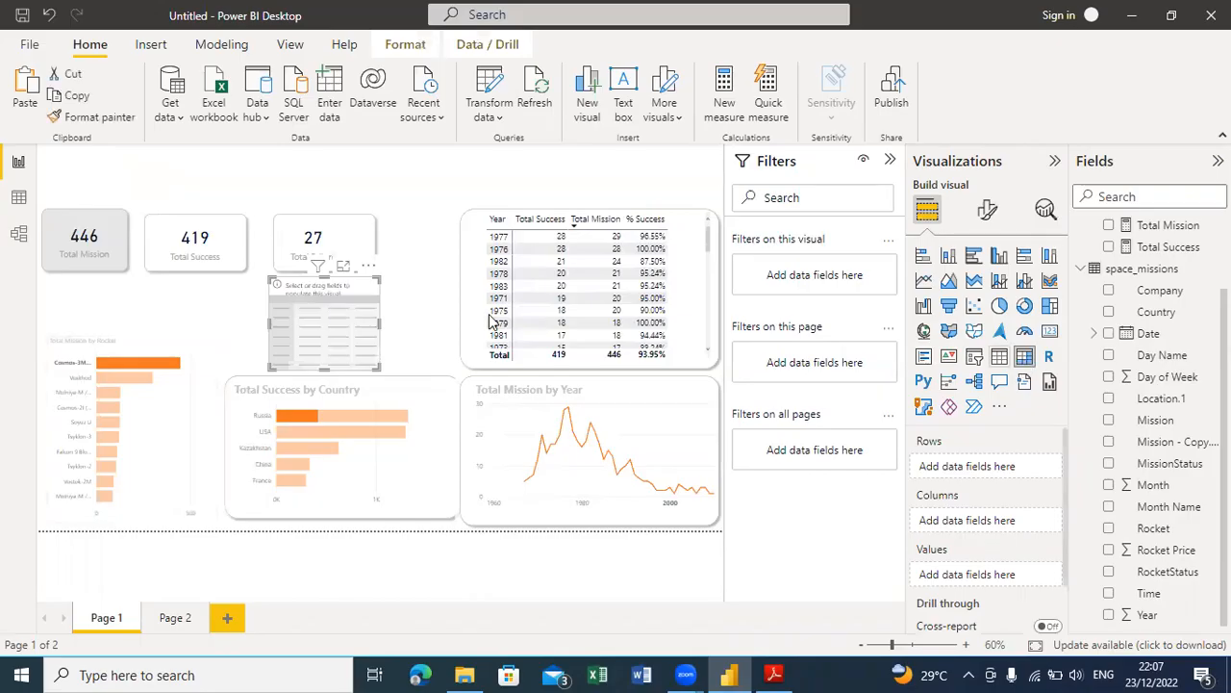
pyautogui.moveTo(378, 280); pyautogui.dragTo(474, 180)
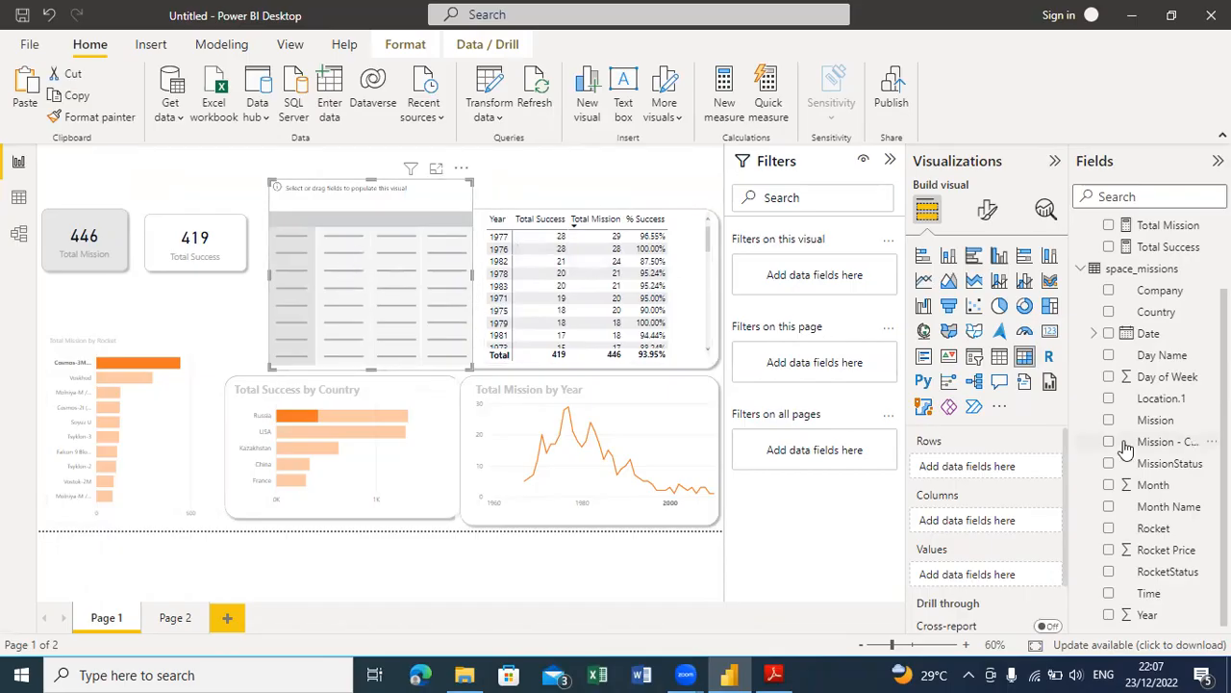
pyautogui.click(1108, 227)
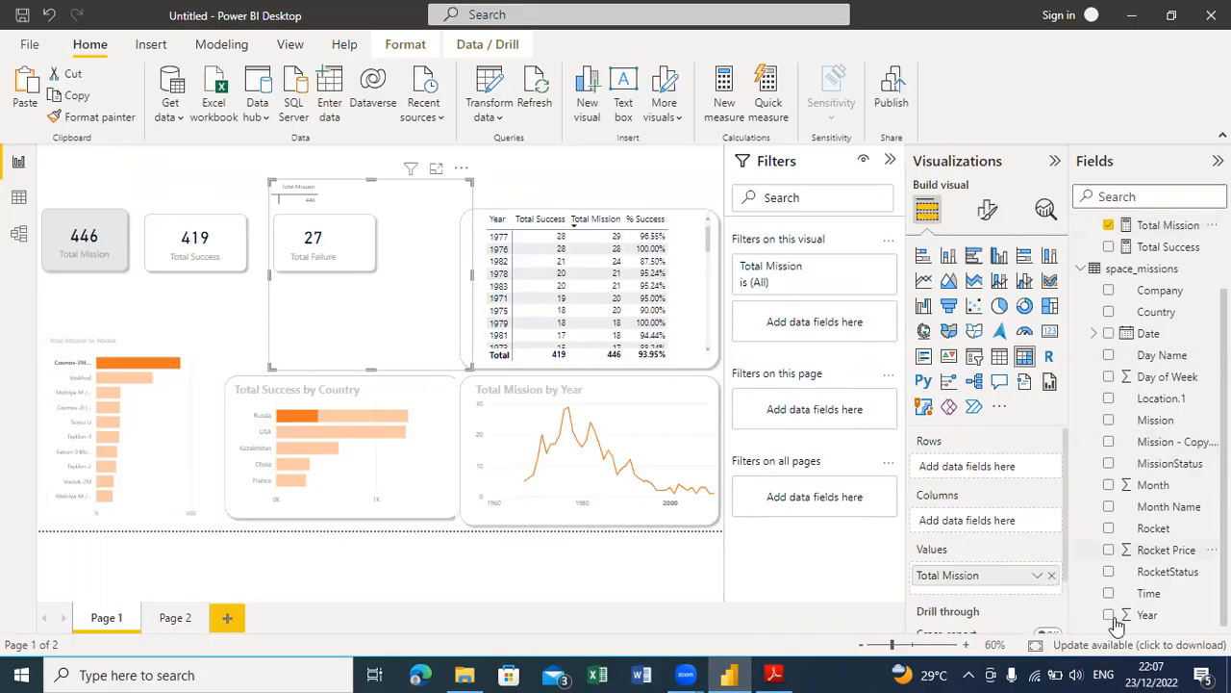
pyautogui.click(1109, 529)
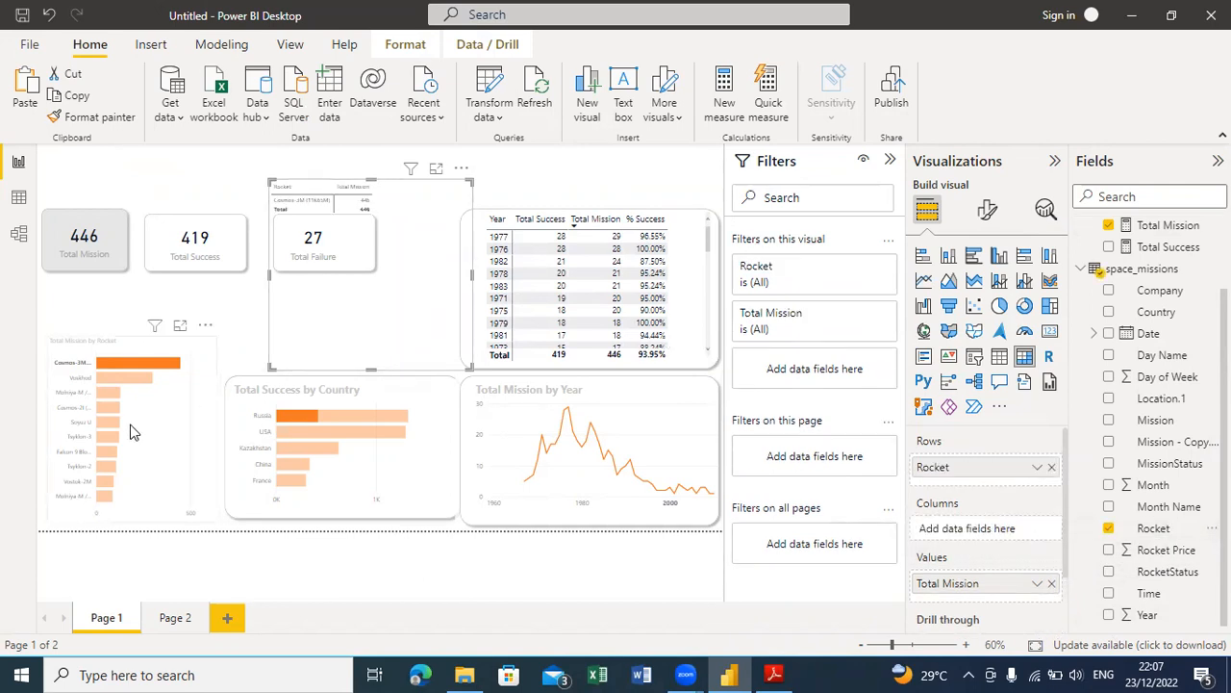
# Step: Place the rocket matrix above the Total Success by Country chart, add RocketStatus as its columns and widen it to match that chart
pyautogui.moveTo(418, 254); pyautogui.dragTo(674, 316)
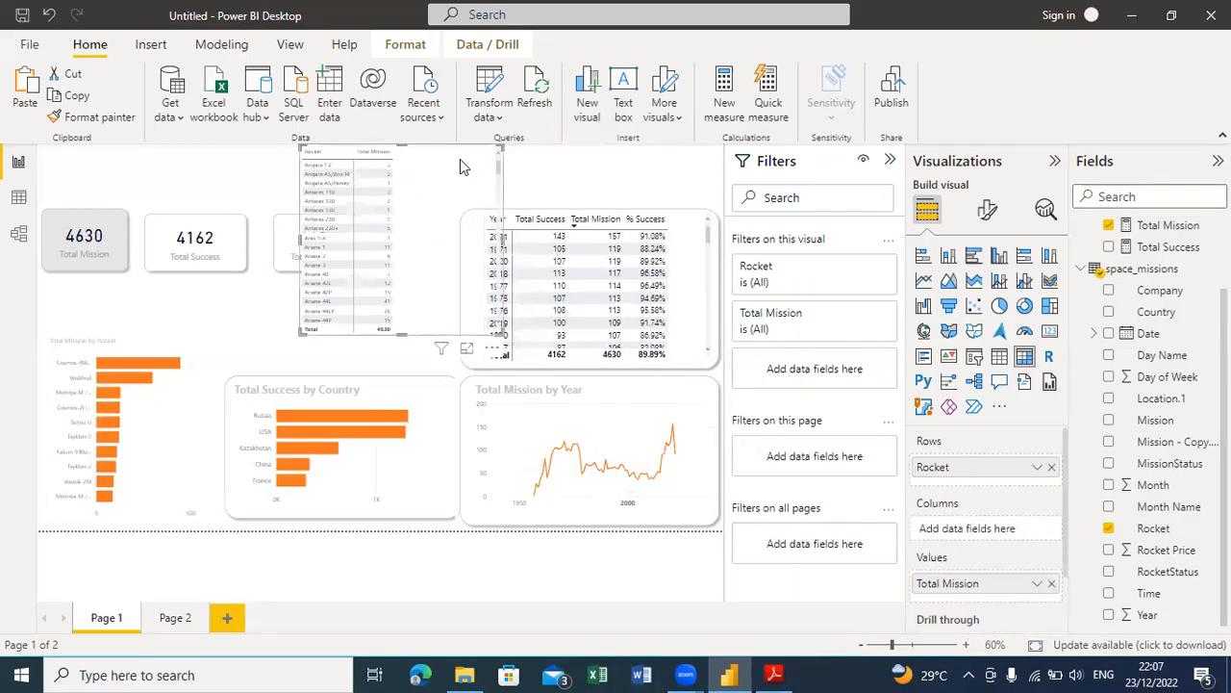
pyautogui.moveTo(402, 202); pyautogui.dragTo(321, 246)
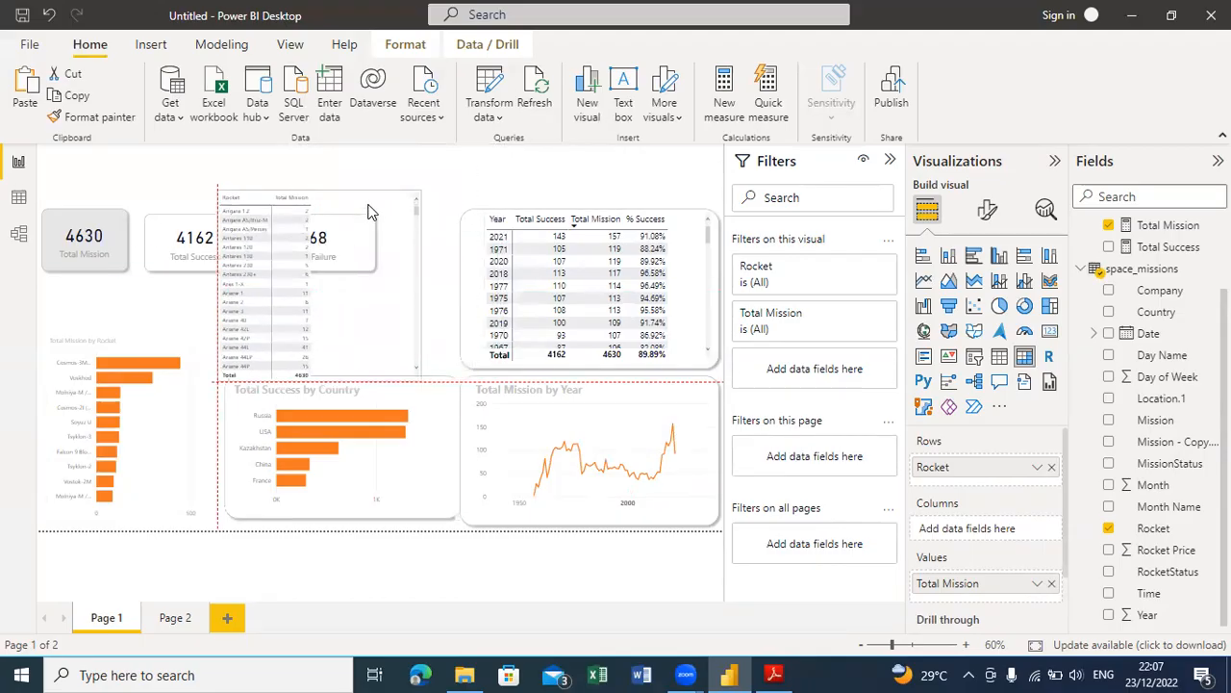
pyautogui.click(156, 428)
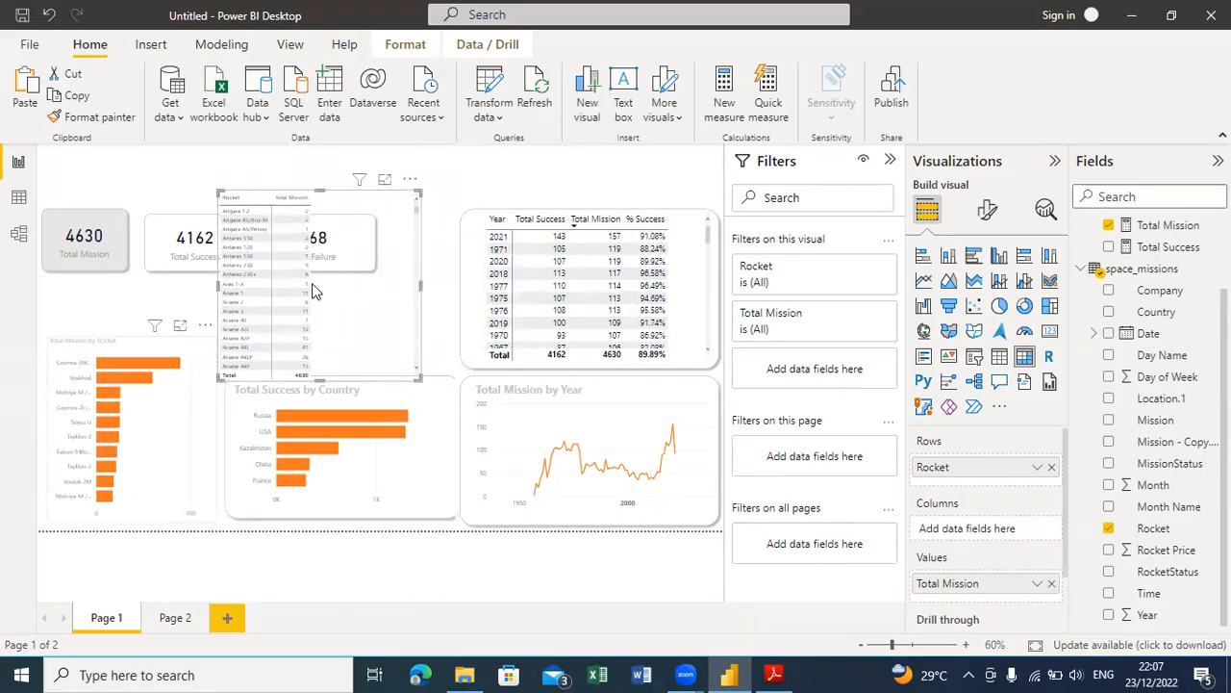
pyautogui.click(376, 290)
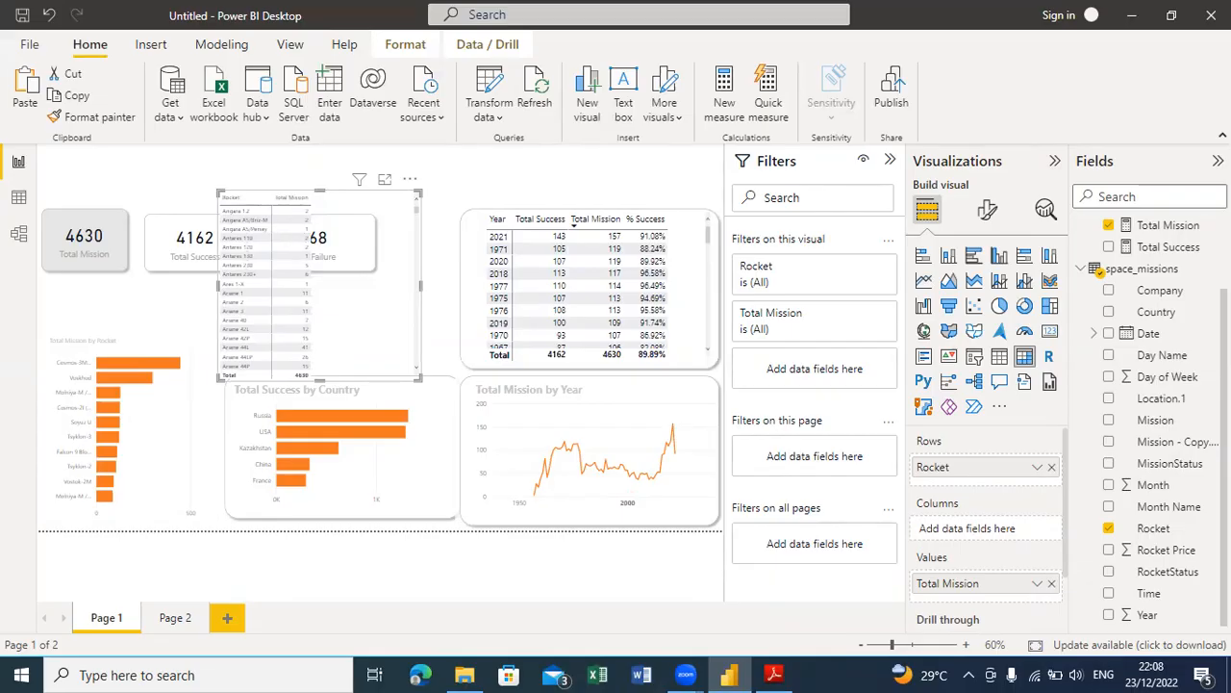
pyautogui.click(1109, 574)
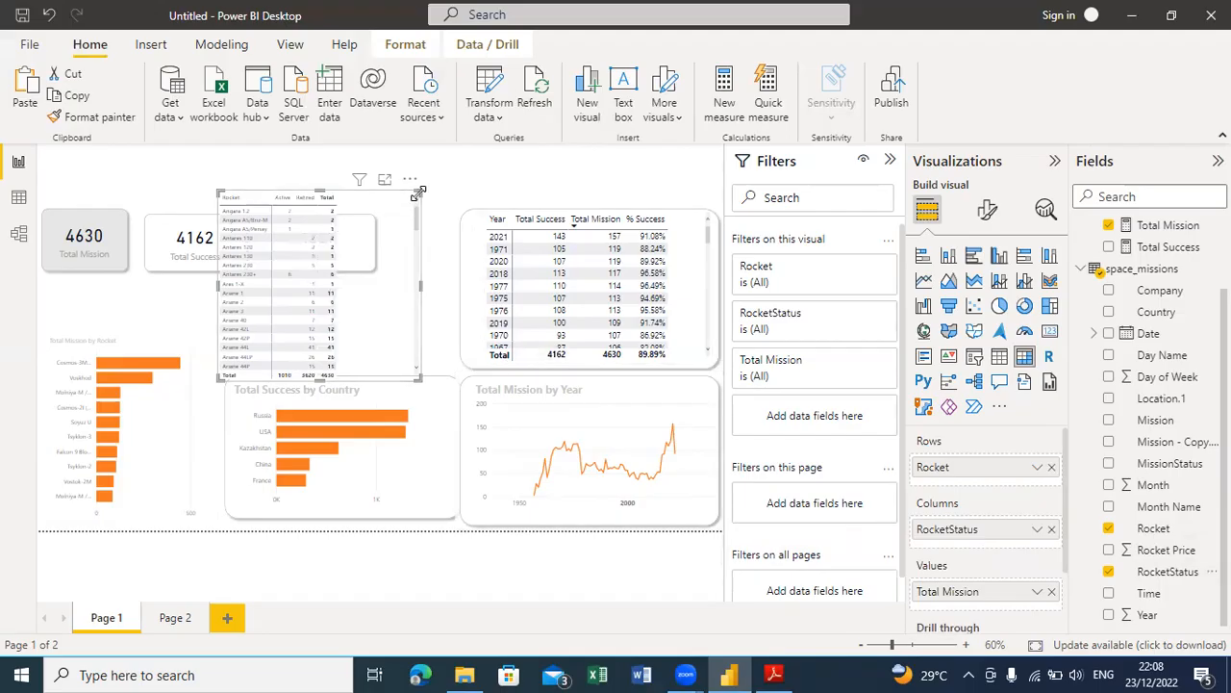
pyautogui.moveTo(419, 192)
pyautogui.mouseDown()
pyautogui.moveTo(487, 198)
pyautogui.moveTo(432, 200)
pyautogui.mouseUp()
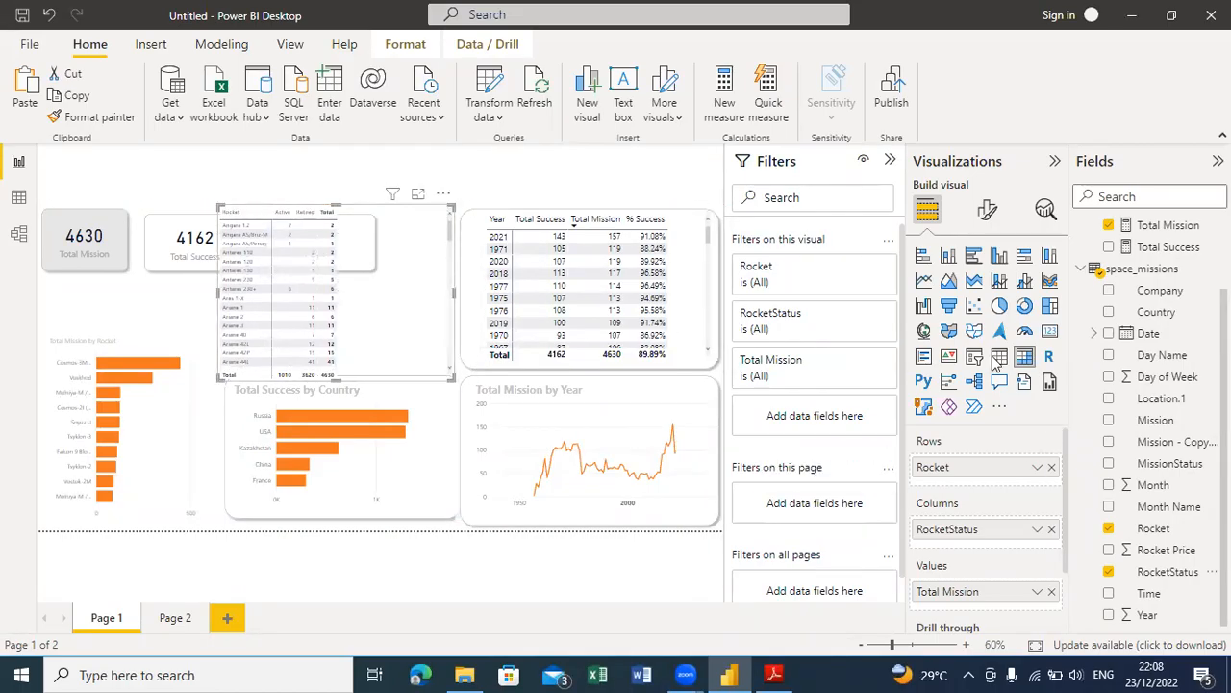
# Step: Apply the Bold header style preset to the rocket matrix
pyautogui.click(991, 212)
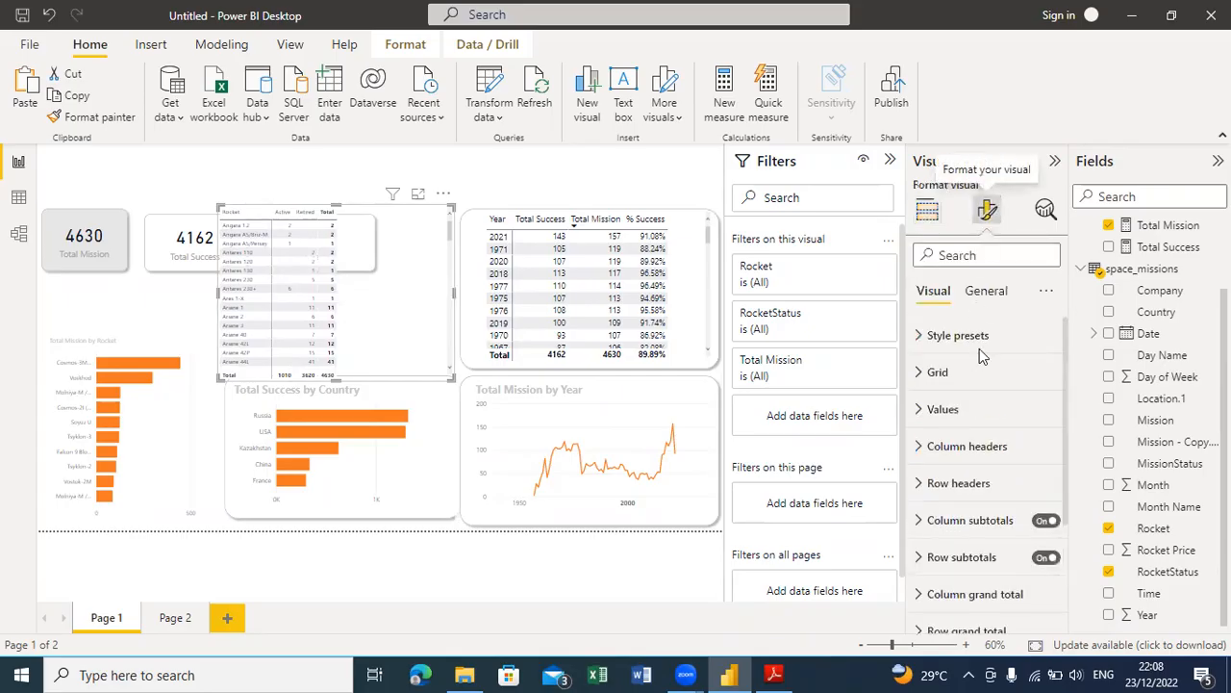
pyautogui.click(919, 337)
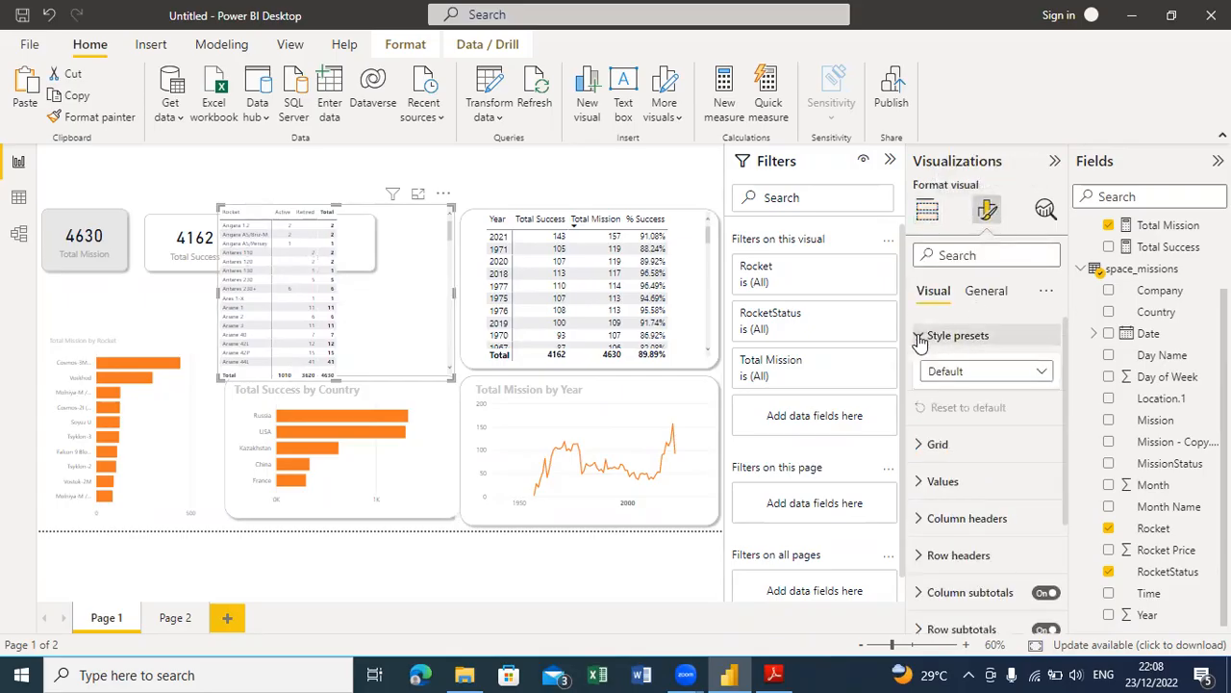
pyautogui.click(1034, 379)
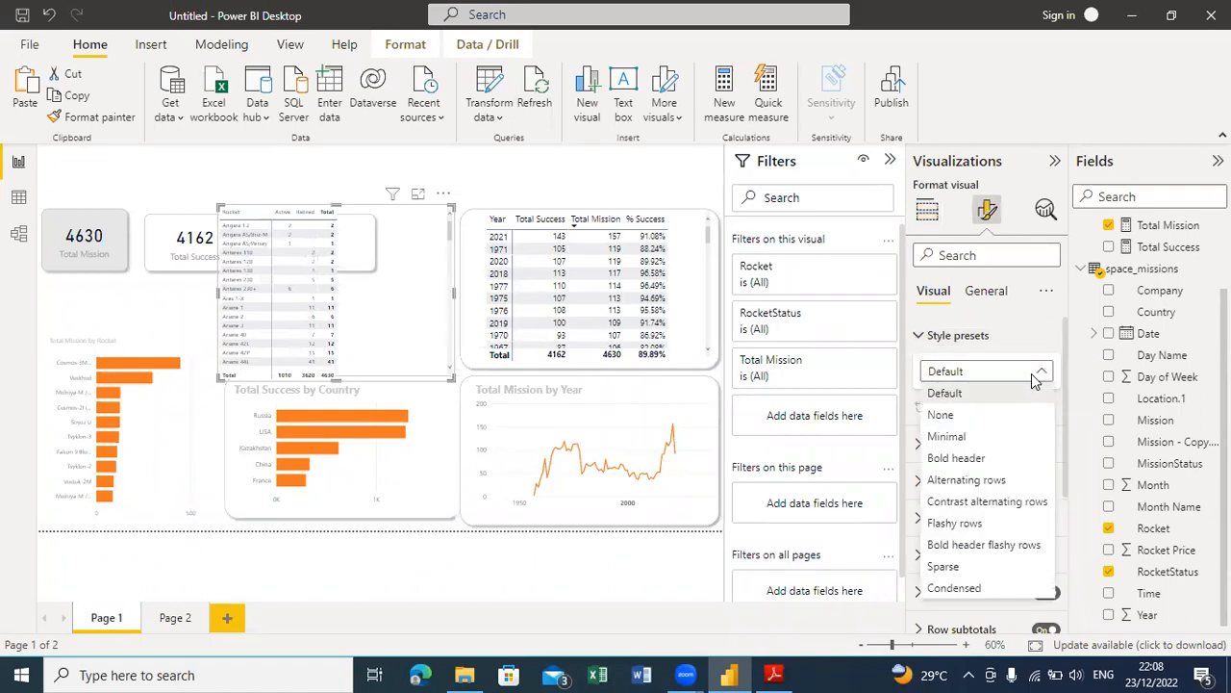
pyautogui.click(997, 444)
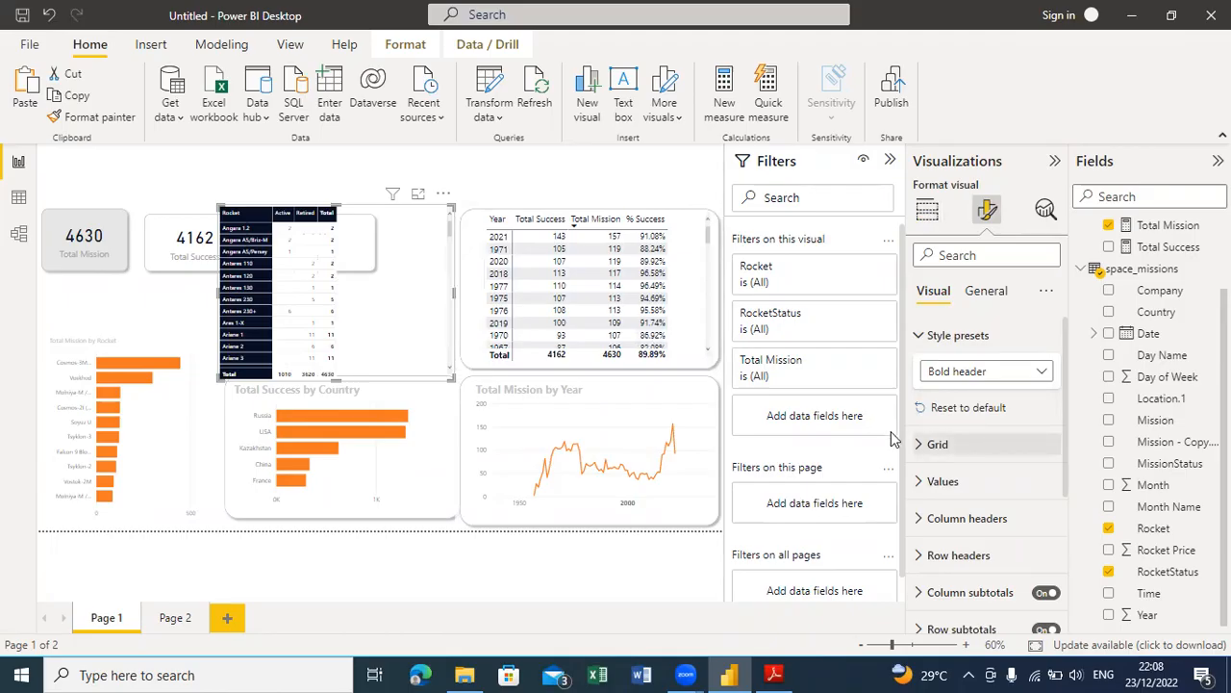
# Step: Set the font size of the rocket matrix's values to 13
pyautogui.press('Return')
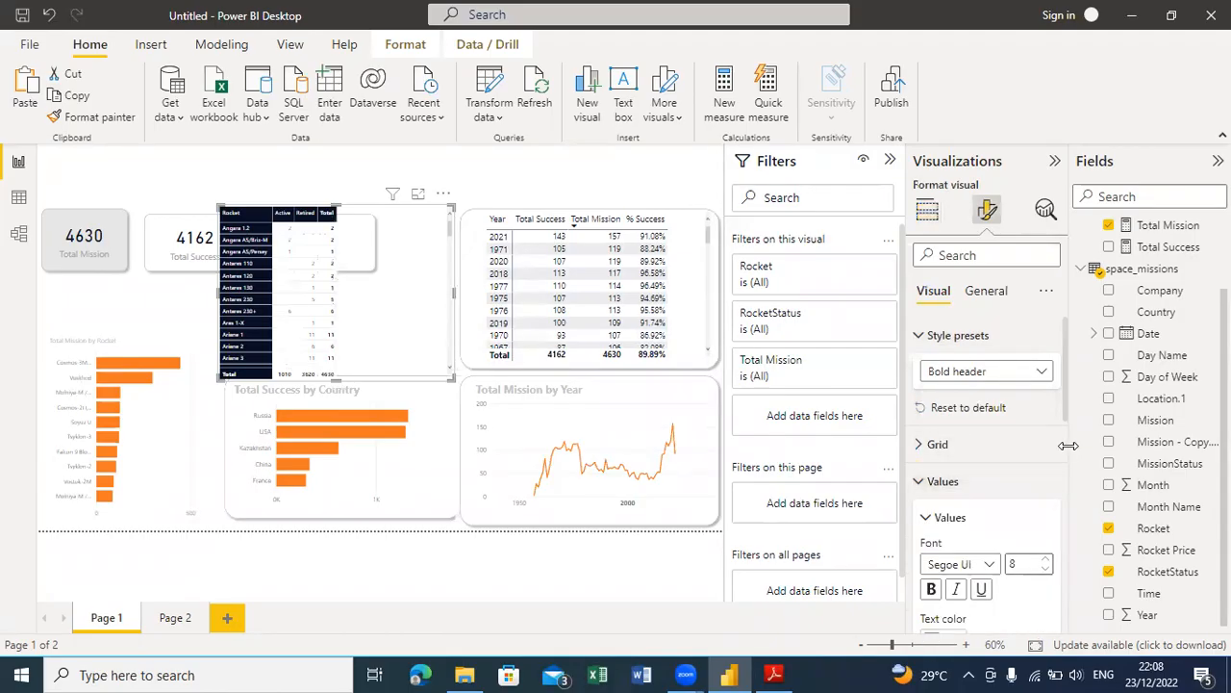
pyautogui.click(1047, 564)
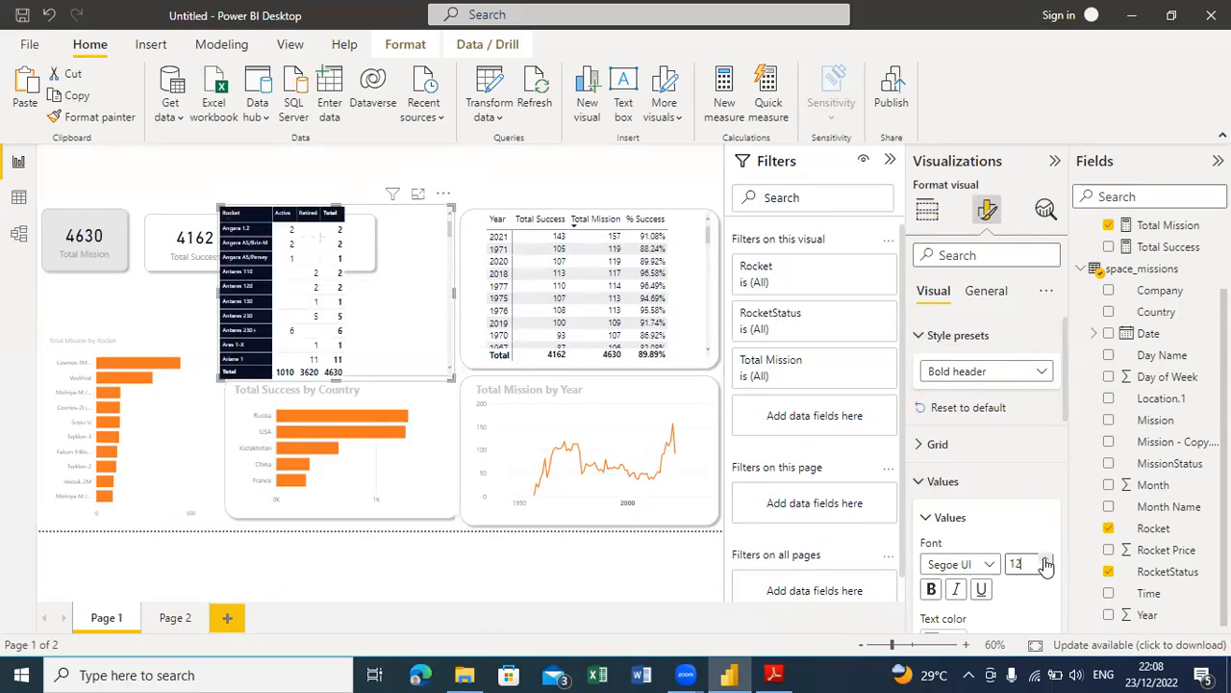
pyautogui.click(1046, 564)
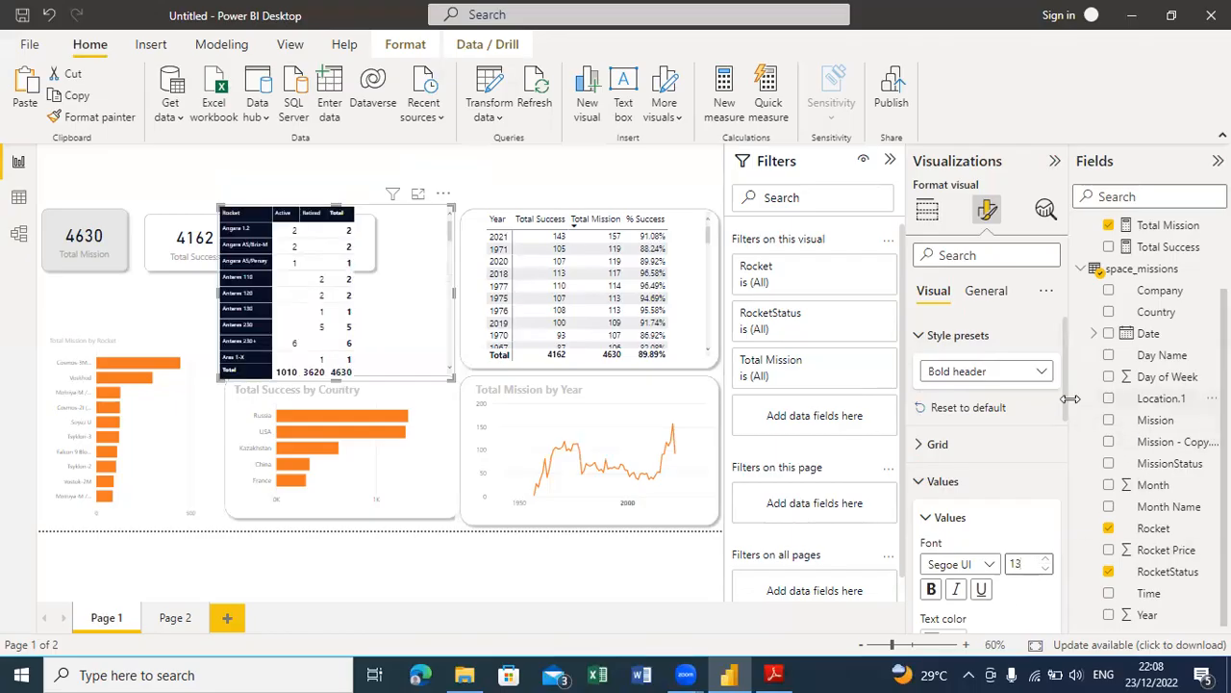
pyautogui.moveTo(1064, 399)
pyautogui.mouseDown()
pyautogui.moveTo(1076, 448)
pyautogui.moveTo(1072, 401)
pyautogui.mouseUp()
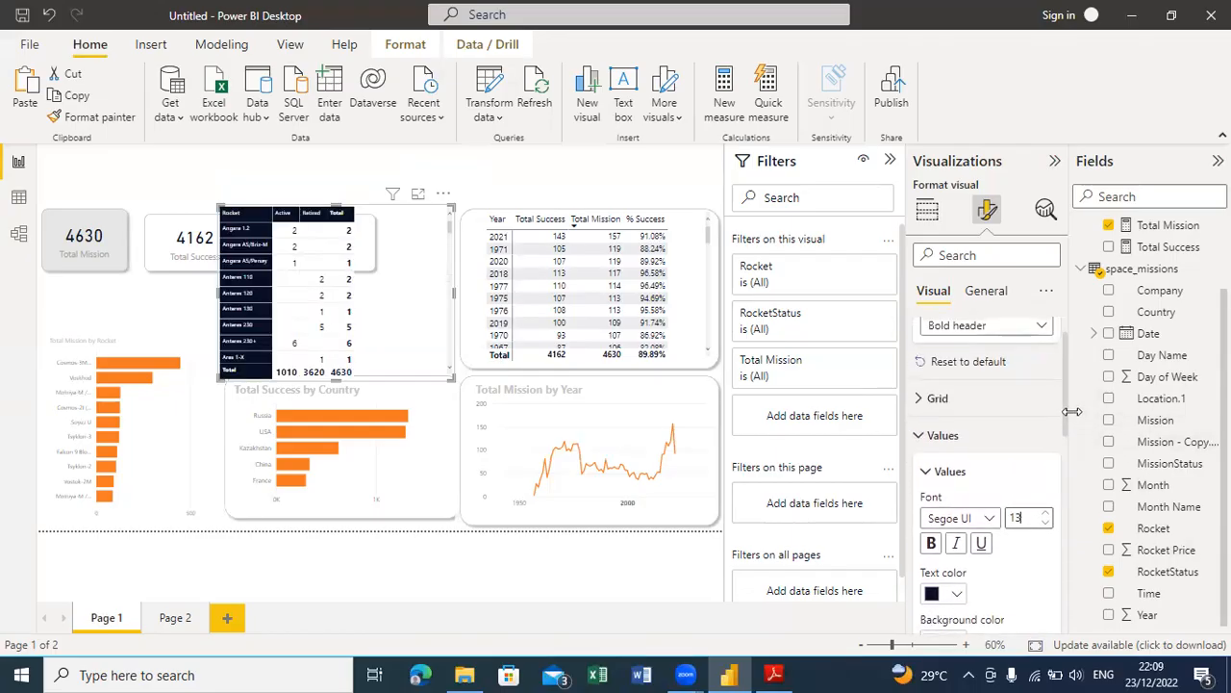
pyautogui.click(1026, 435)
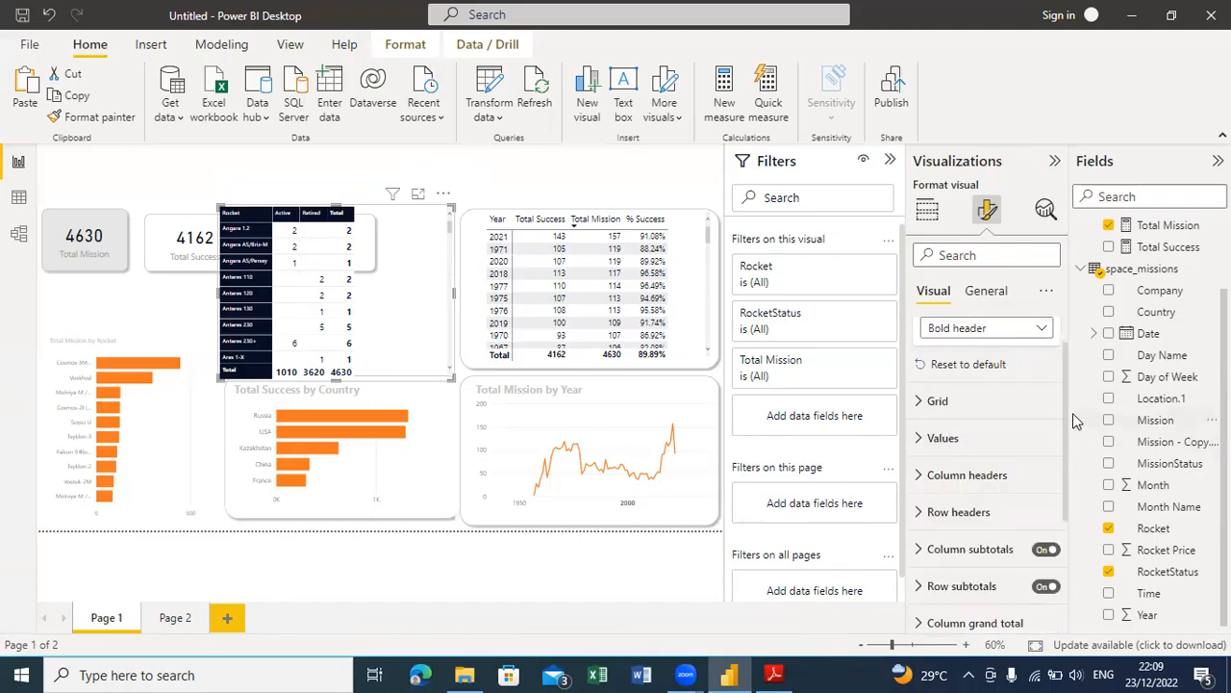
# Step: Set the font size of the rocket matrix's column headers and row headers to 11
pyautogui.moveTo(1066, 437); pyautogui.dragTo(1062, 471)
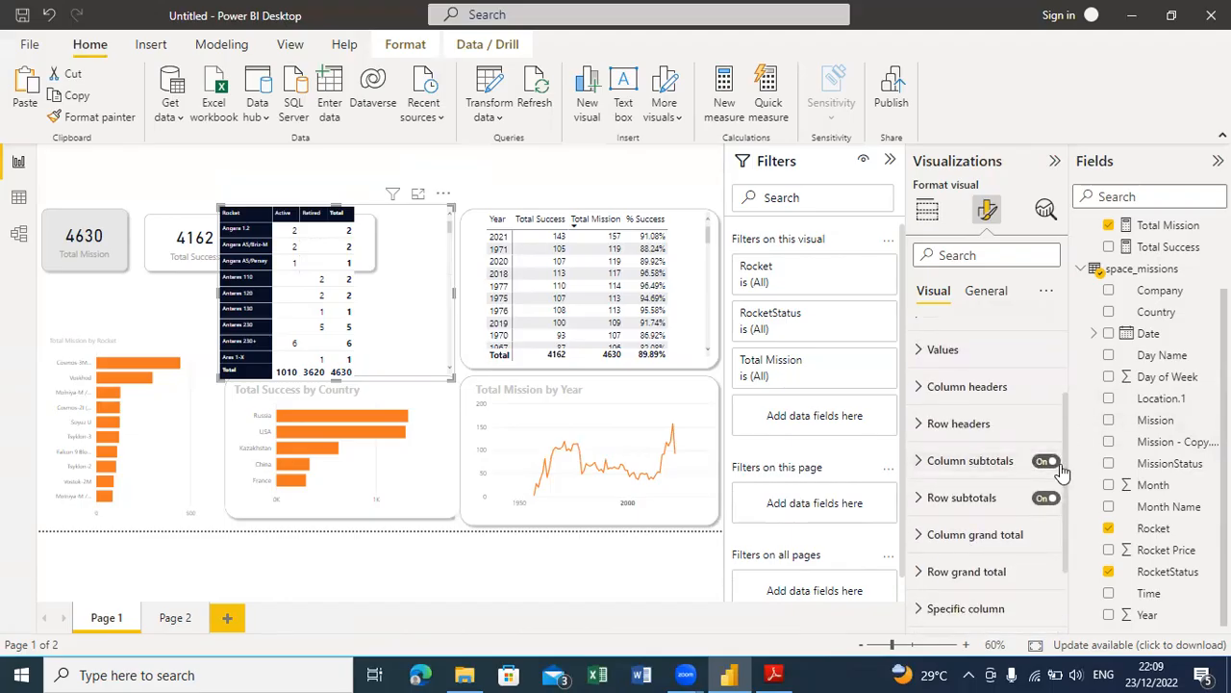
pyautogui.click(916, 393)
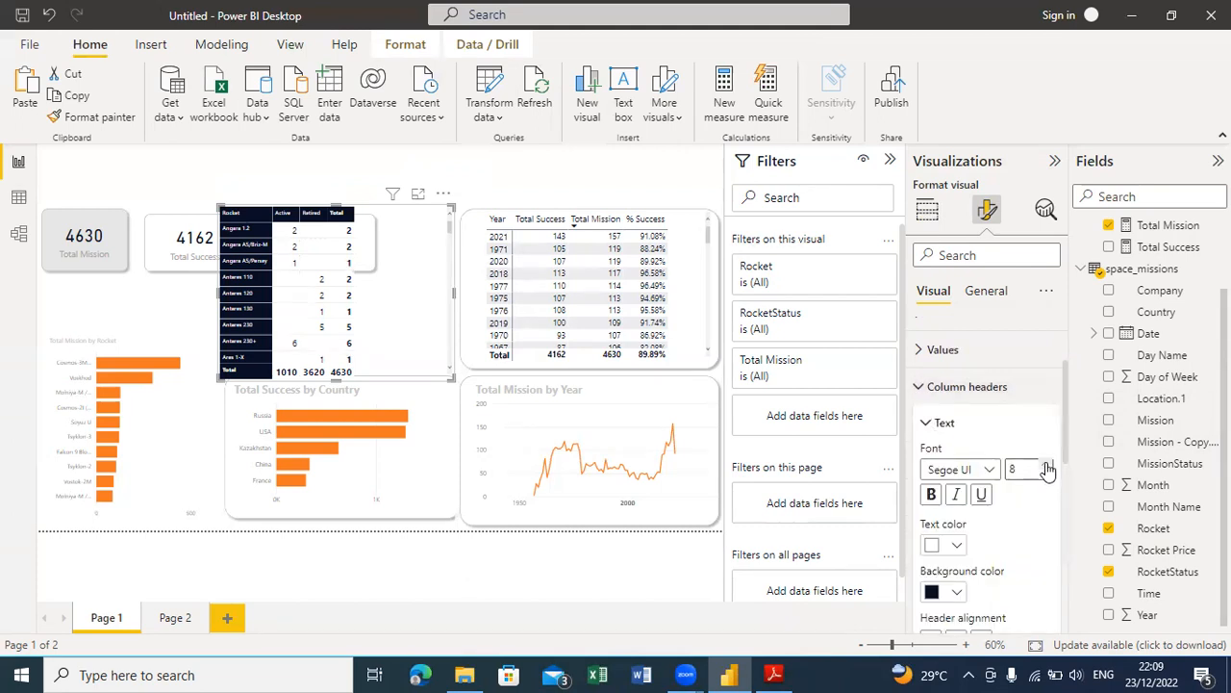
pyautogui.click(1048, 466)
pyautogui.click(1048, 466)
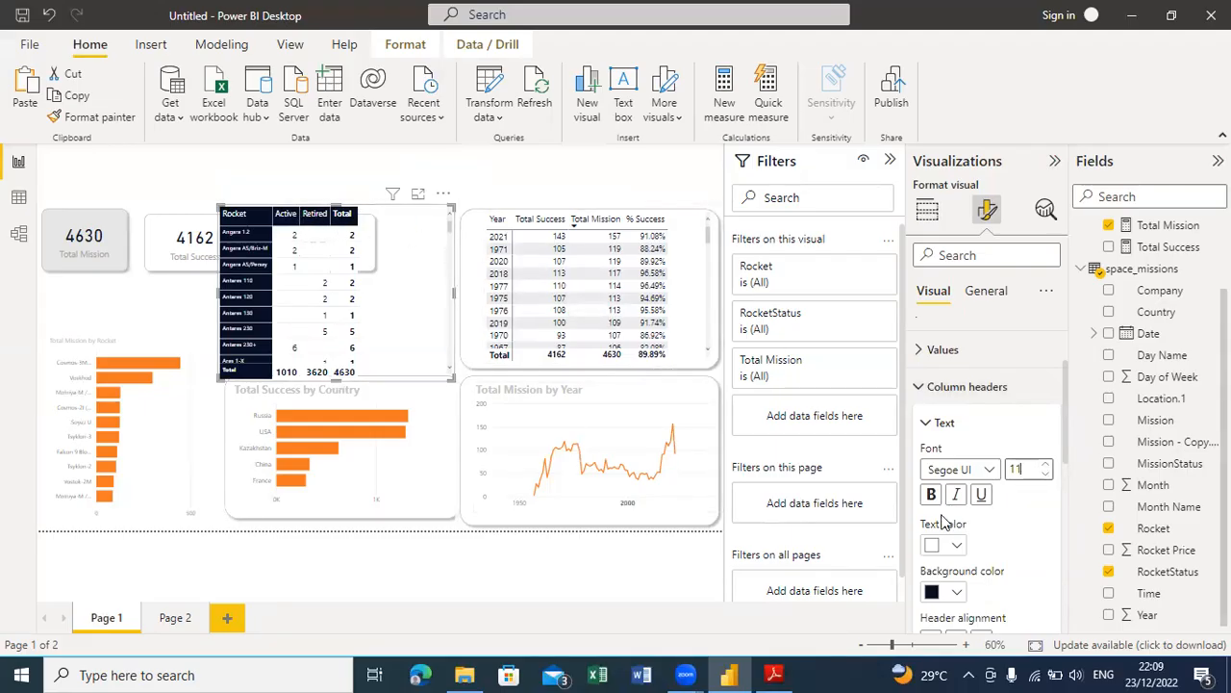
pyautogui.click(926, 395)
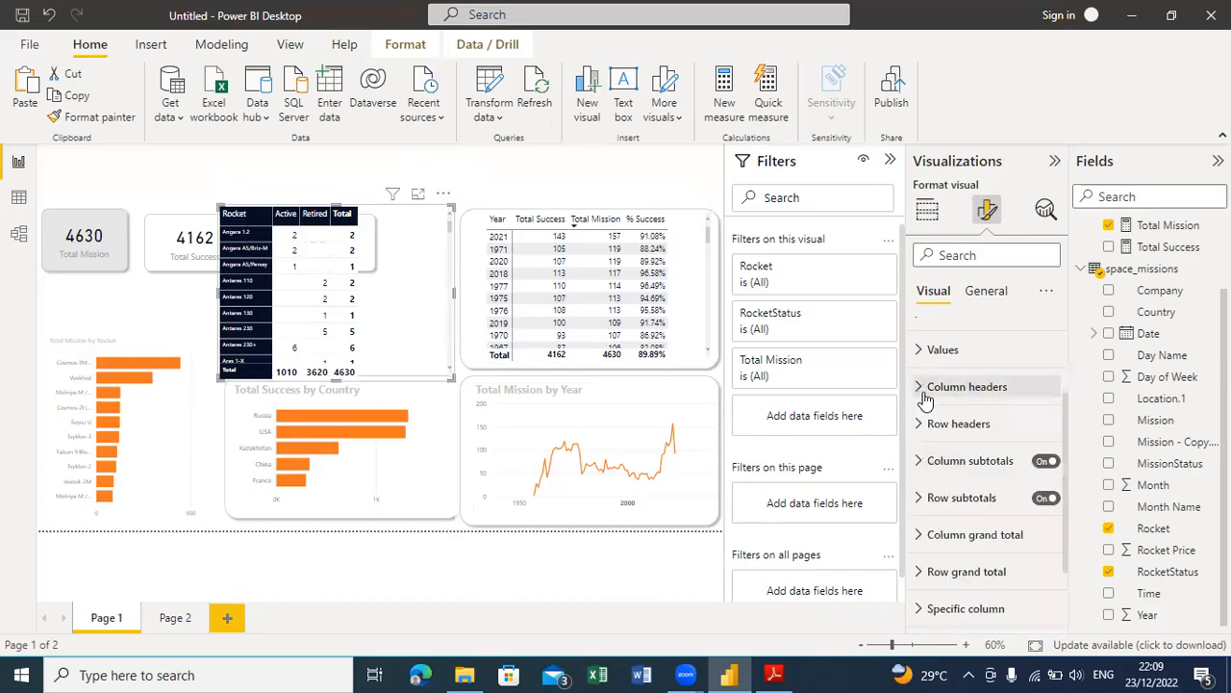
pyautogui.click(917, 428)
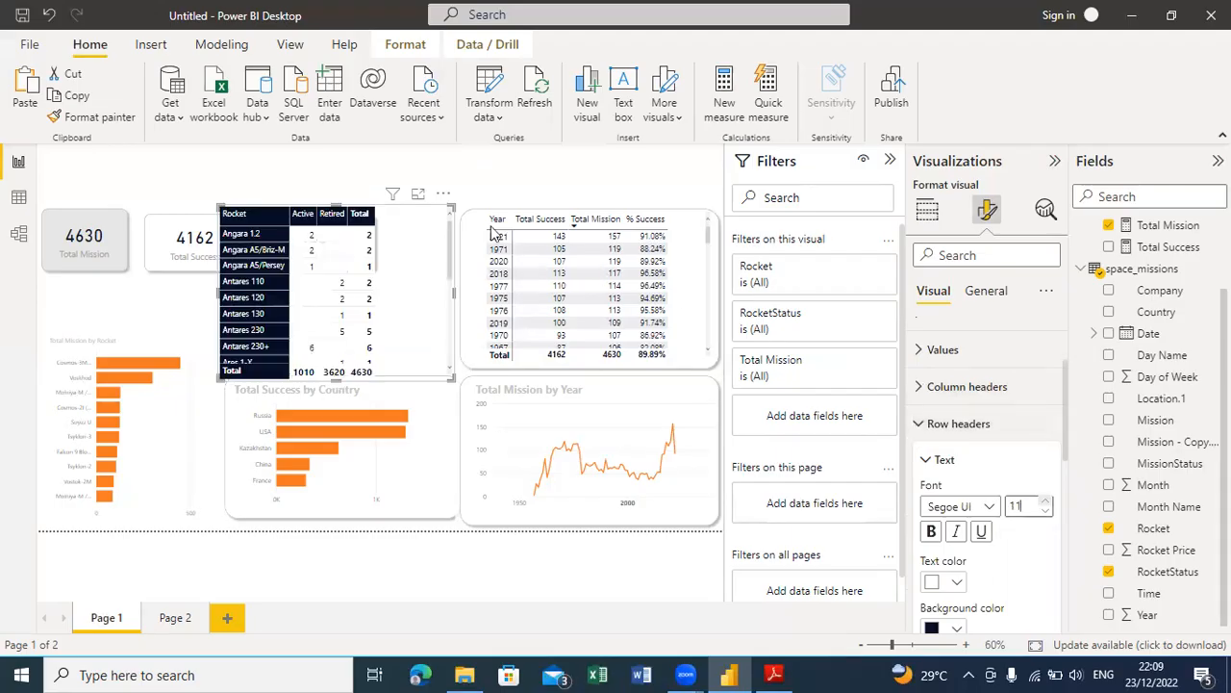
# Step: Move and enlarge the rocket matrix up to the page's upper edge and sort it by Total in descending order
pyautogui.moveTo(452, 204); pyautogui.dragTo(508, 206)
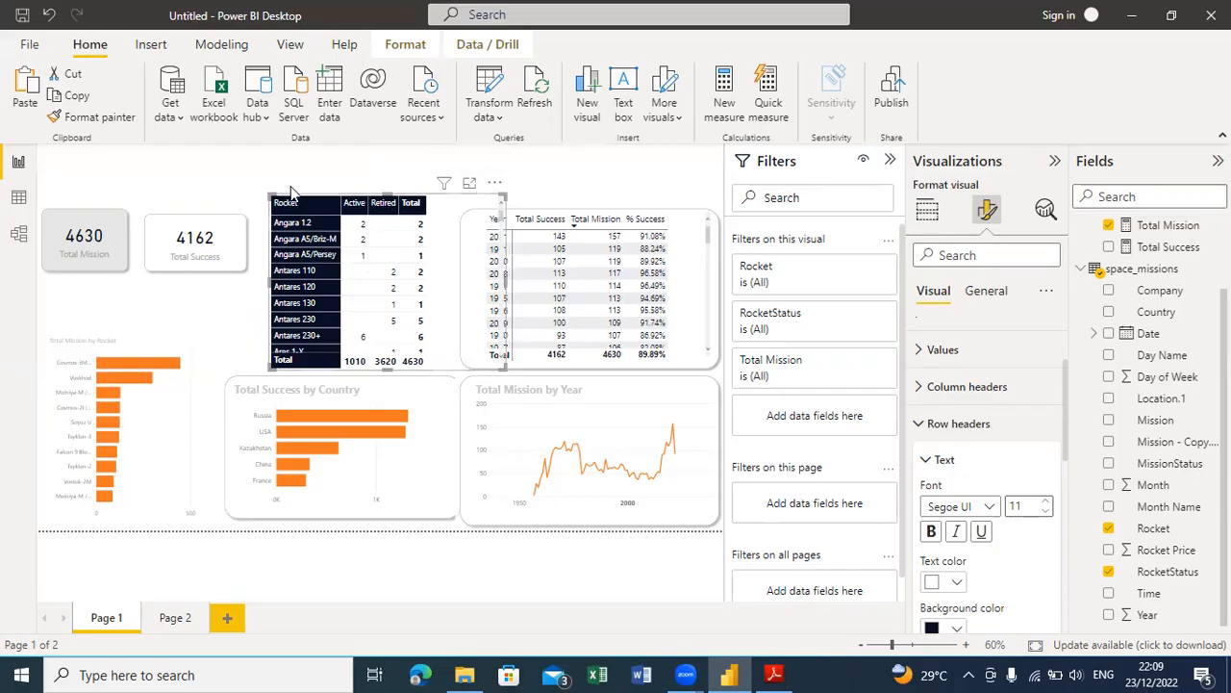
pyautogui.moveTo(270, 195); pyautogui.dragTo(218, 146)
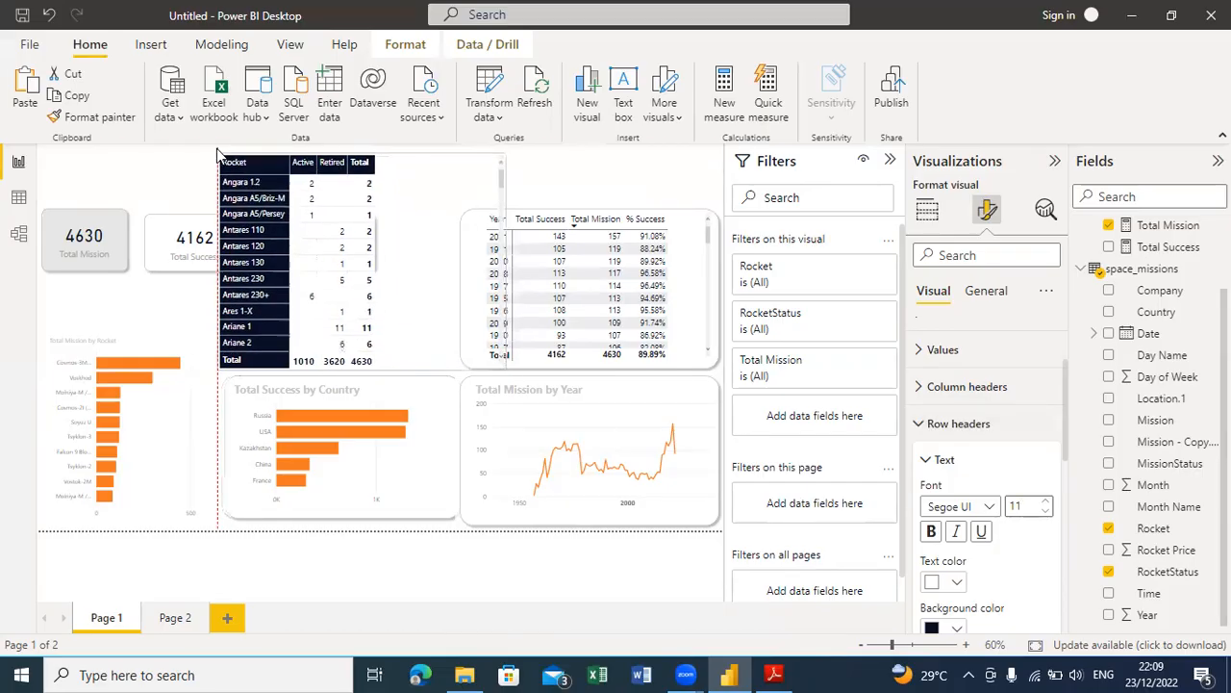
pyautogui.click(362, 155)
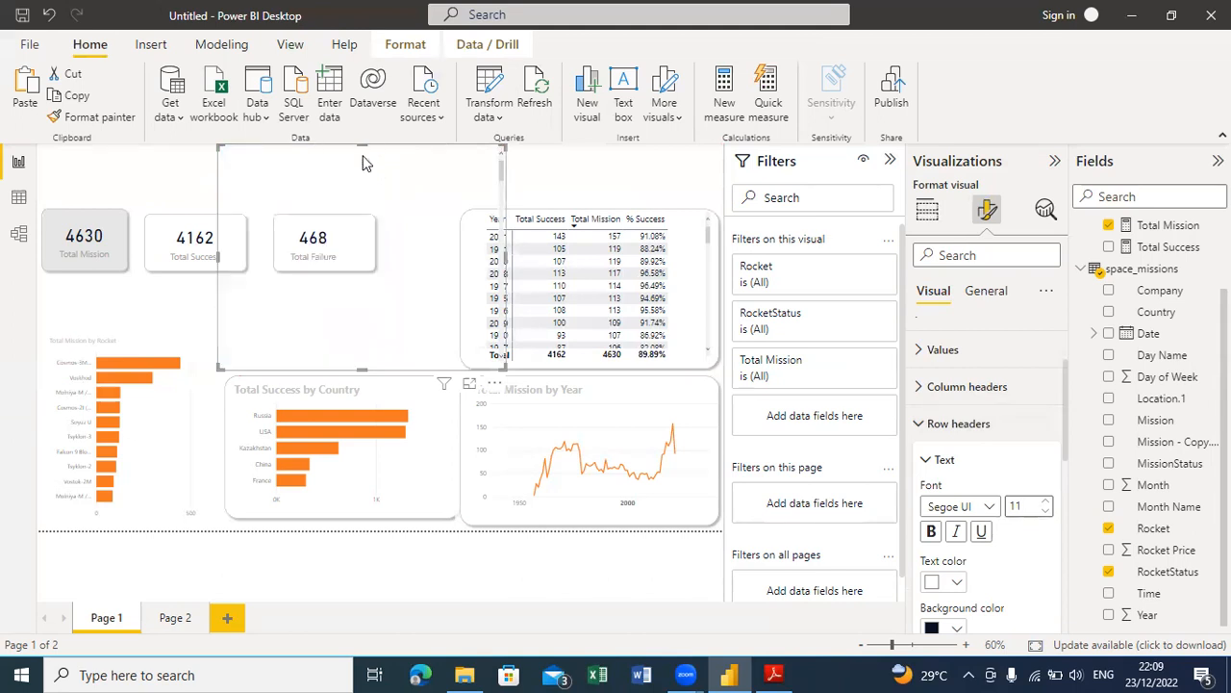
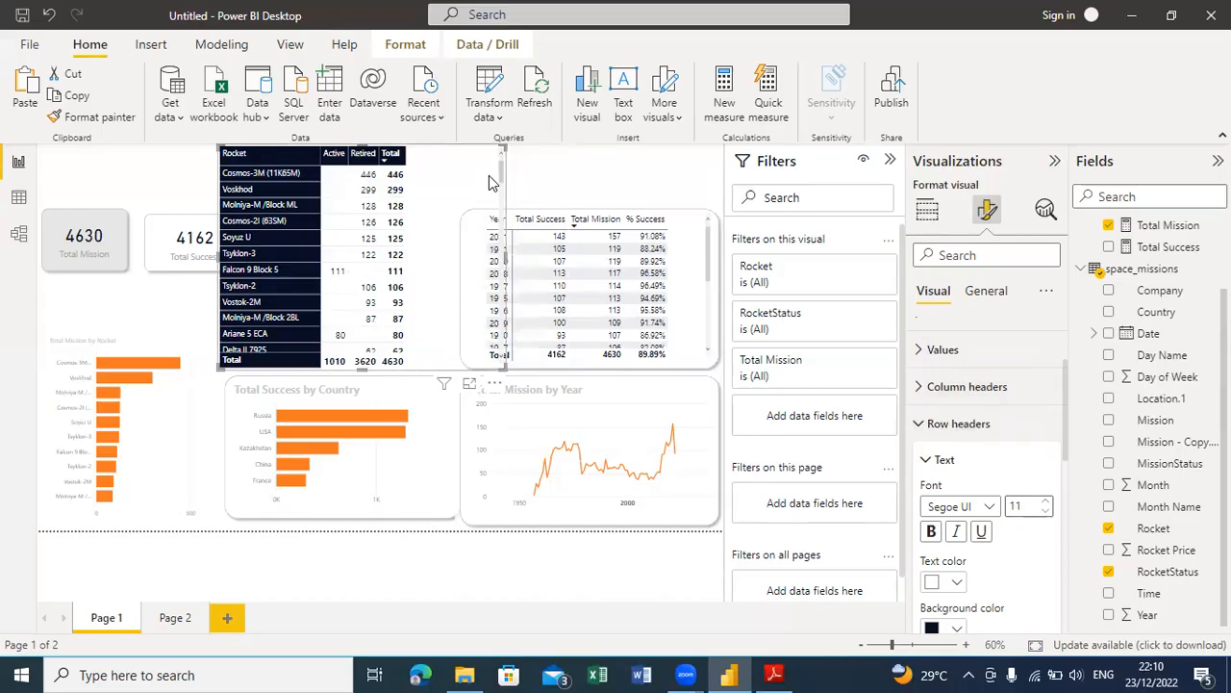
# Step: Delete the rocket matrix from the report page
pyautogui.press('Delete')
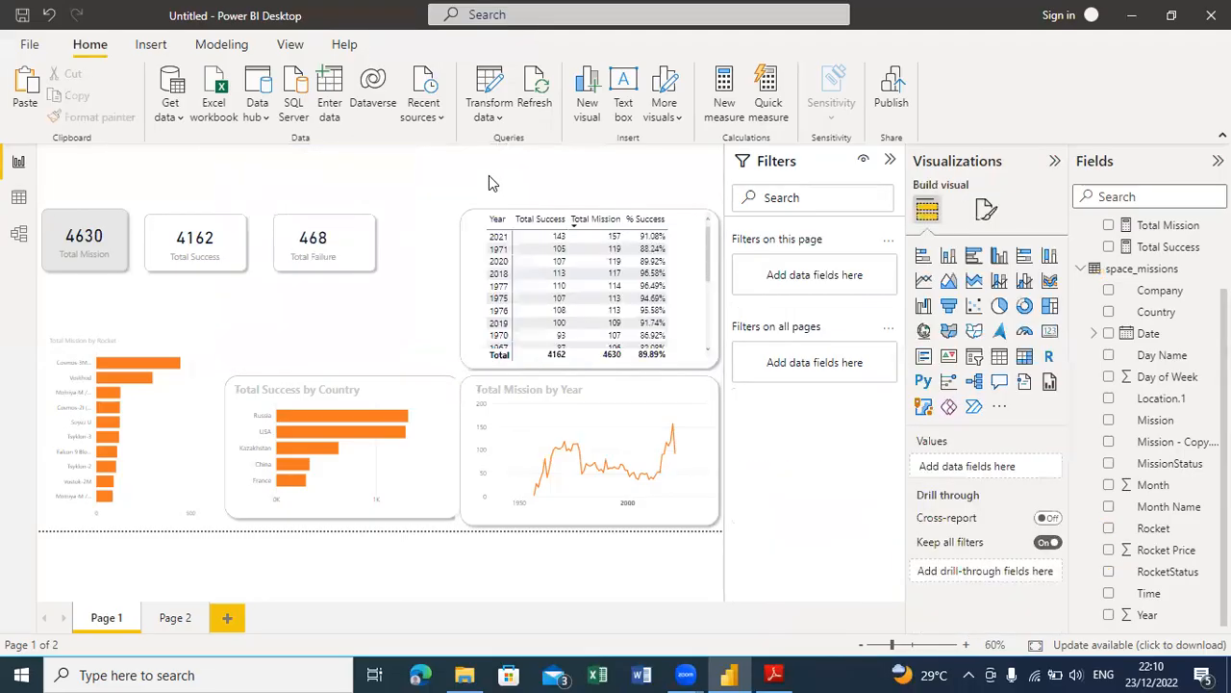
pyautogui.click(1000, 358)
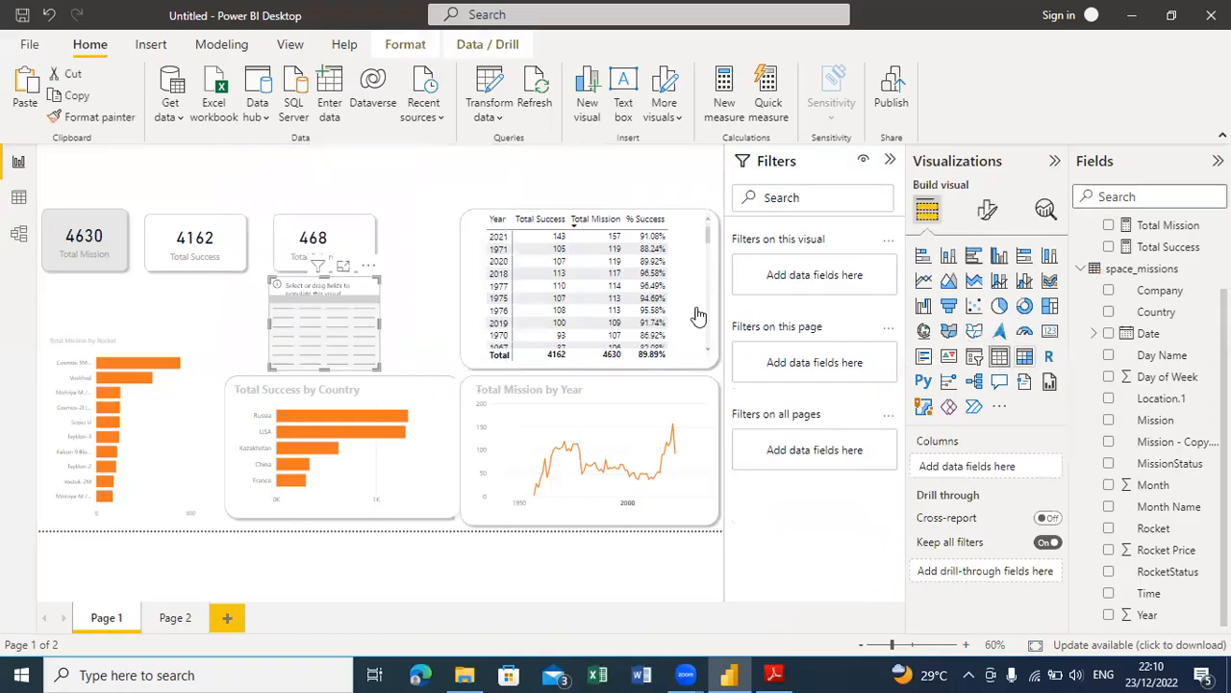
pyautogui.click(369, 267)
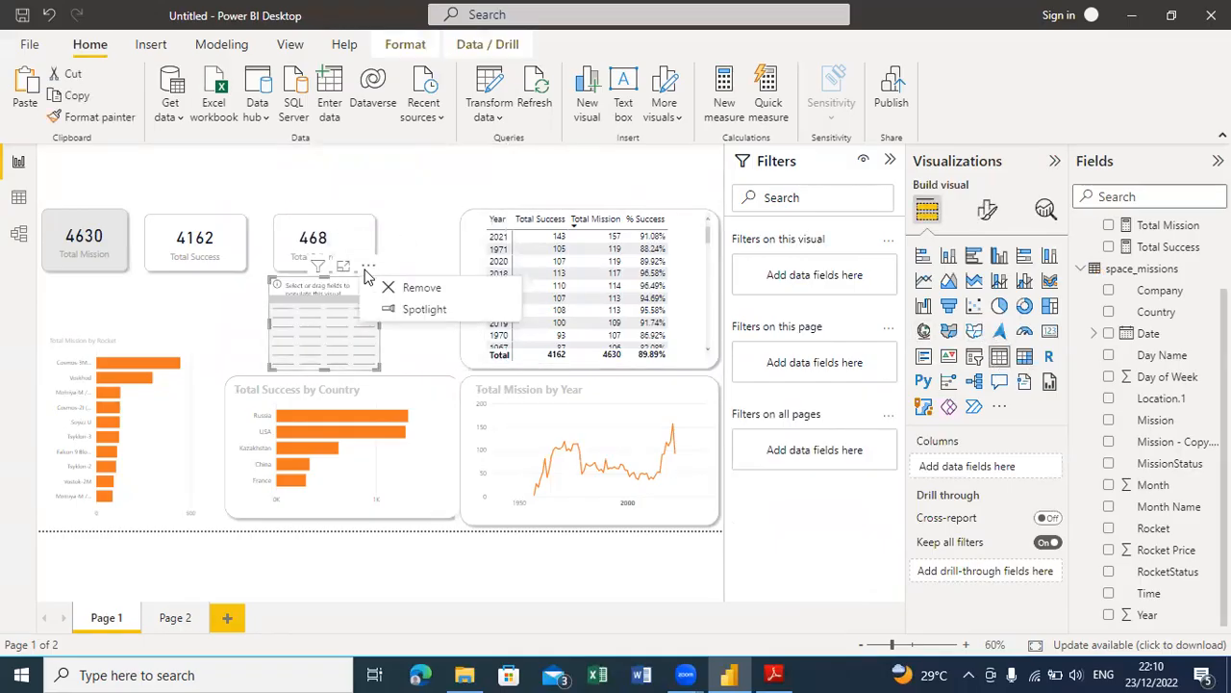
pyautogui.click(415, 287)
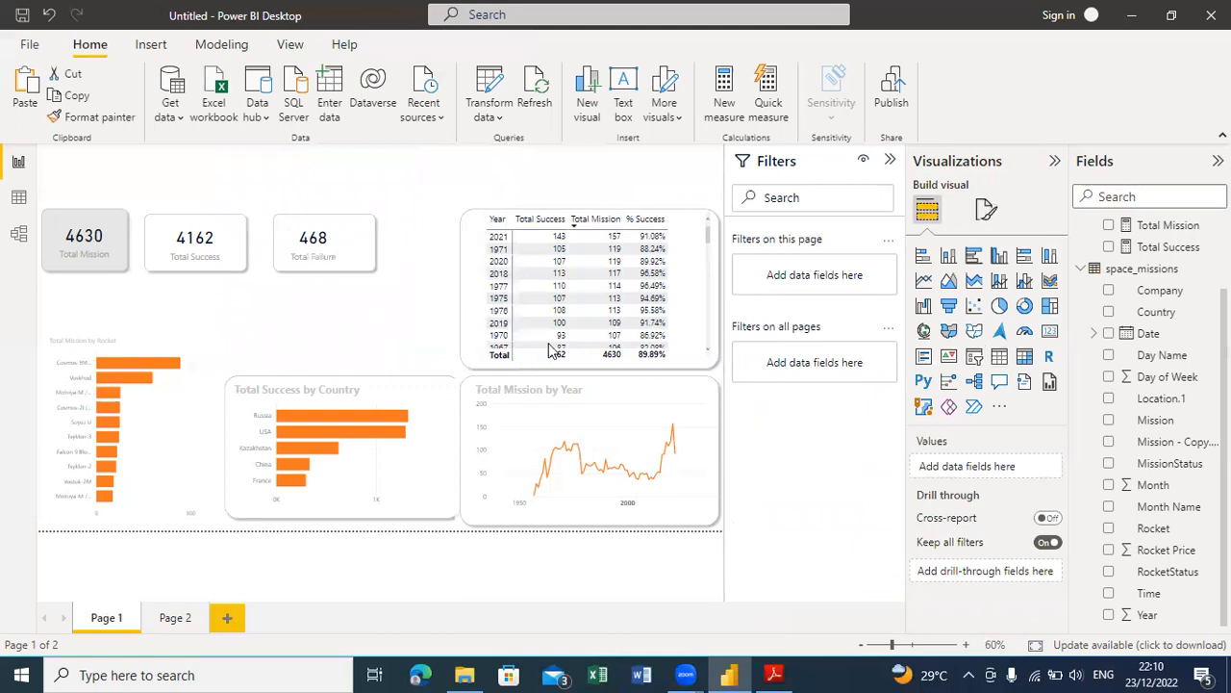
# Step: Build an enlarged matrix above the Total Success by Country chart with Rocket rows, RocketStatus columns and Total Mission values
pyautogui.click(1025, 358)
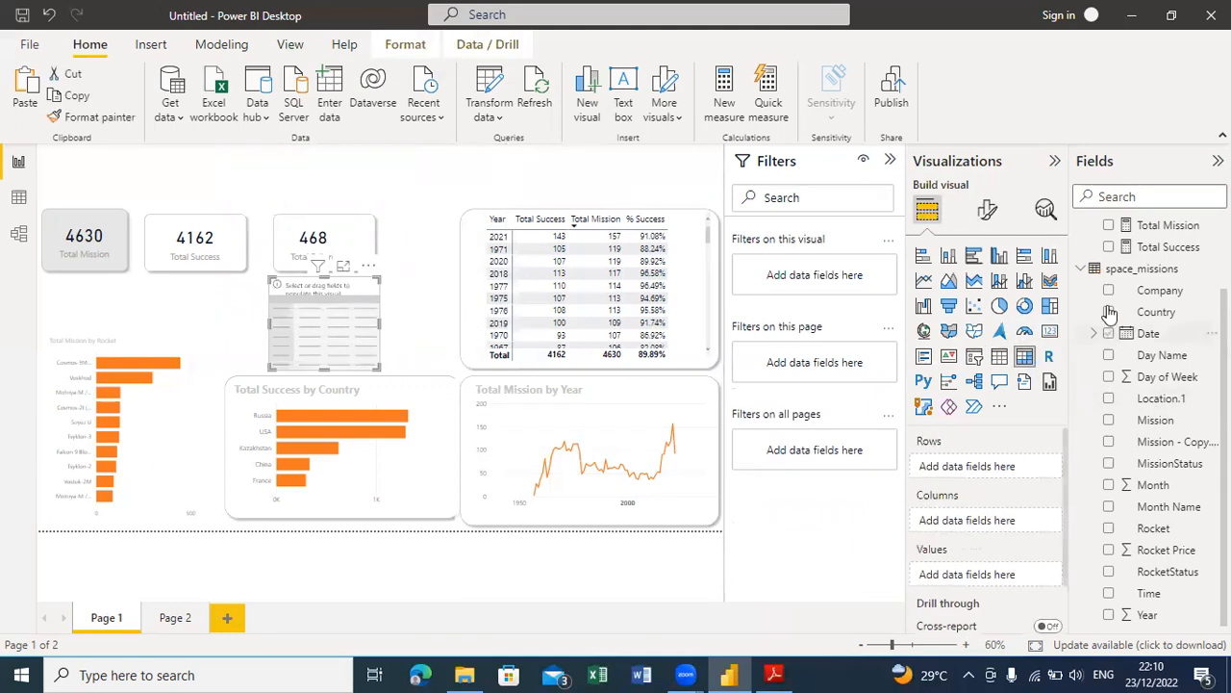
pyautogui.click(1108, 226)
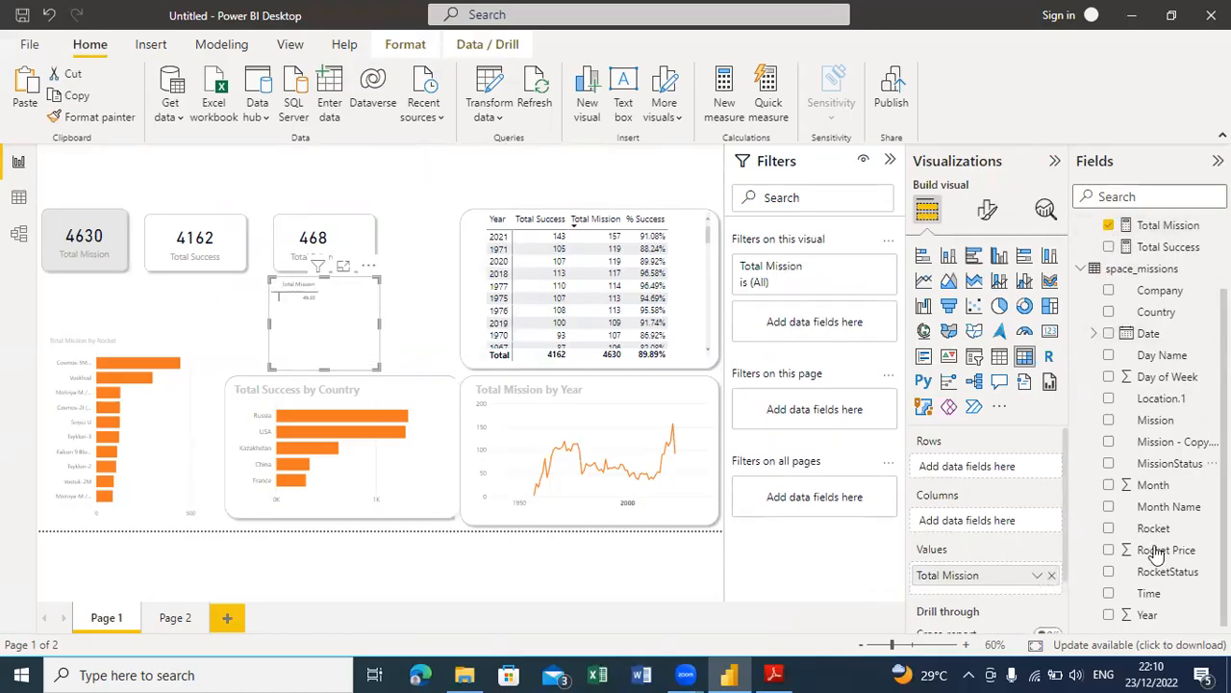
pyautogui.click(1107, 574)
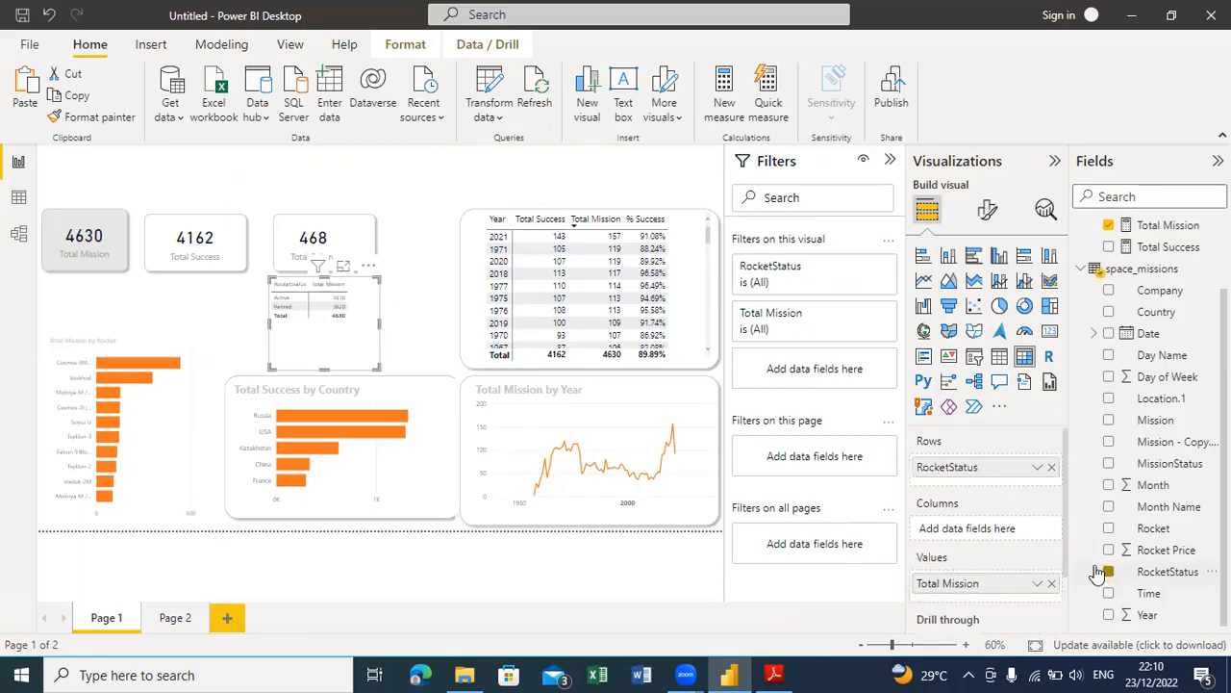
pyautogui.click(1108, 574)
pyautogui.click(1109, 528)
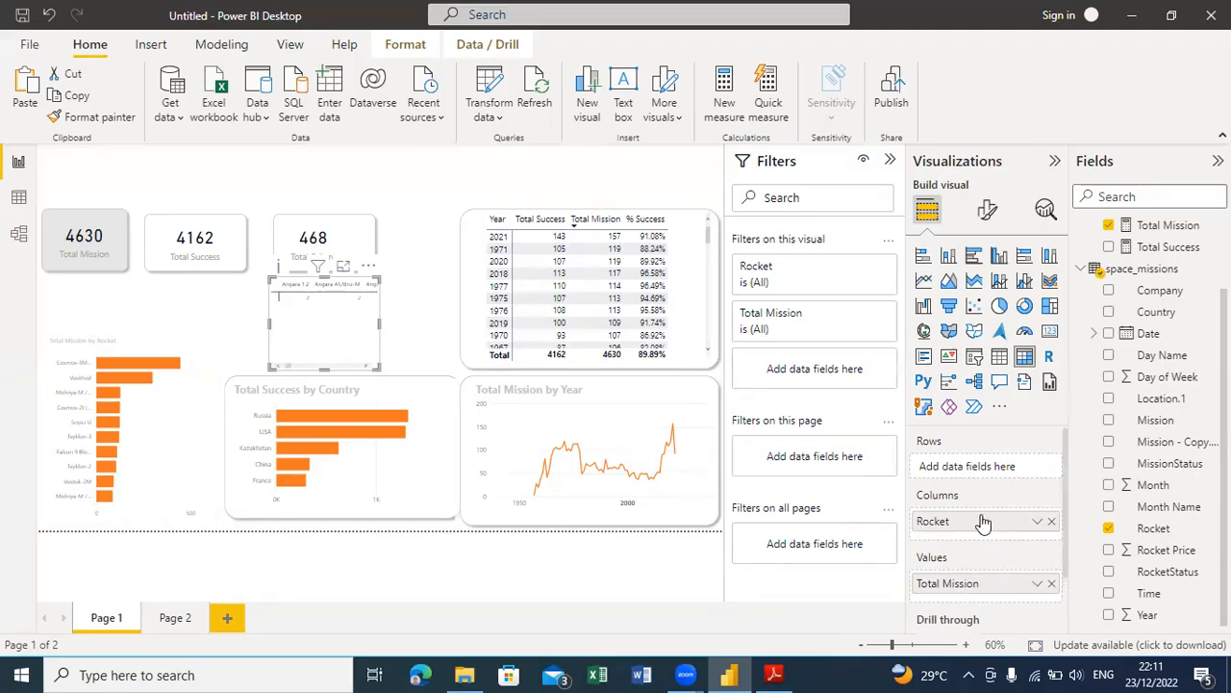
pyautogui.moveTo(986, 520)
pyautogui.mouseDown()
pyautogui.moveTo(986, 447)
pyautogui.moveTo(986, 467)
pyautogui.mouseUp()
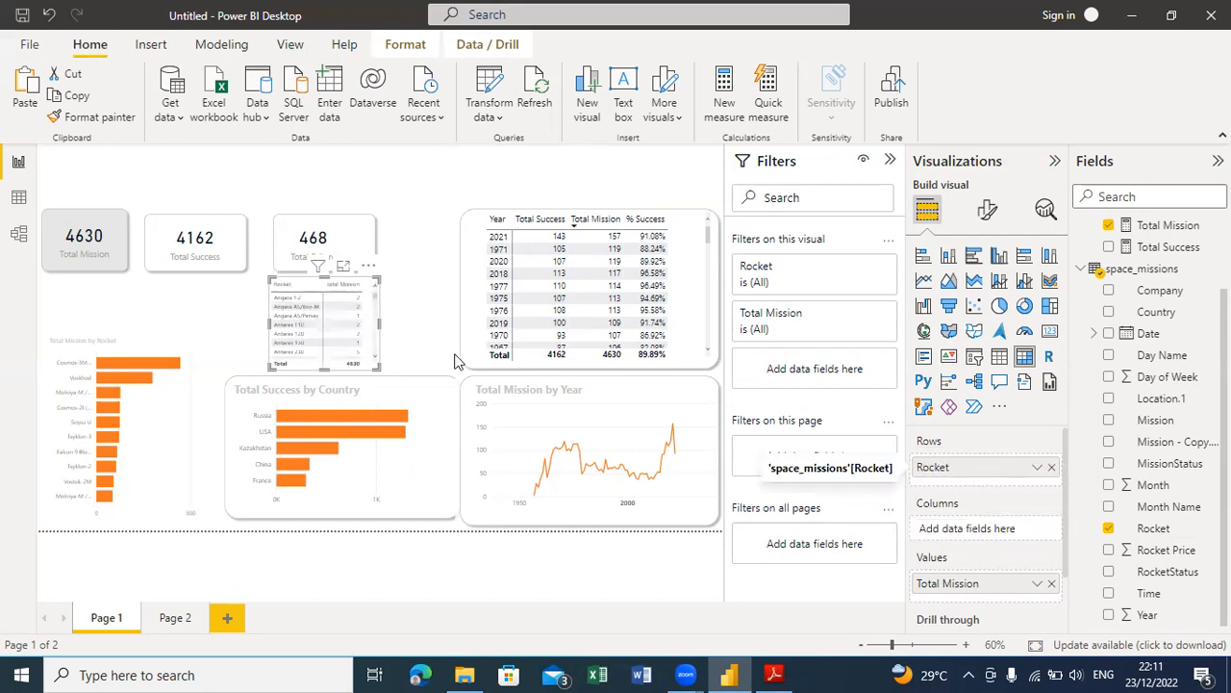
pyautogui.moveTo(380, 277); pyautogui.dragTo(456, 170)
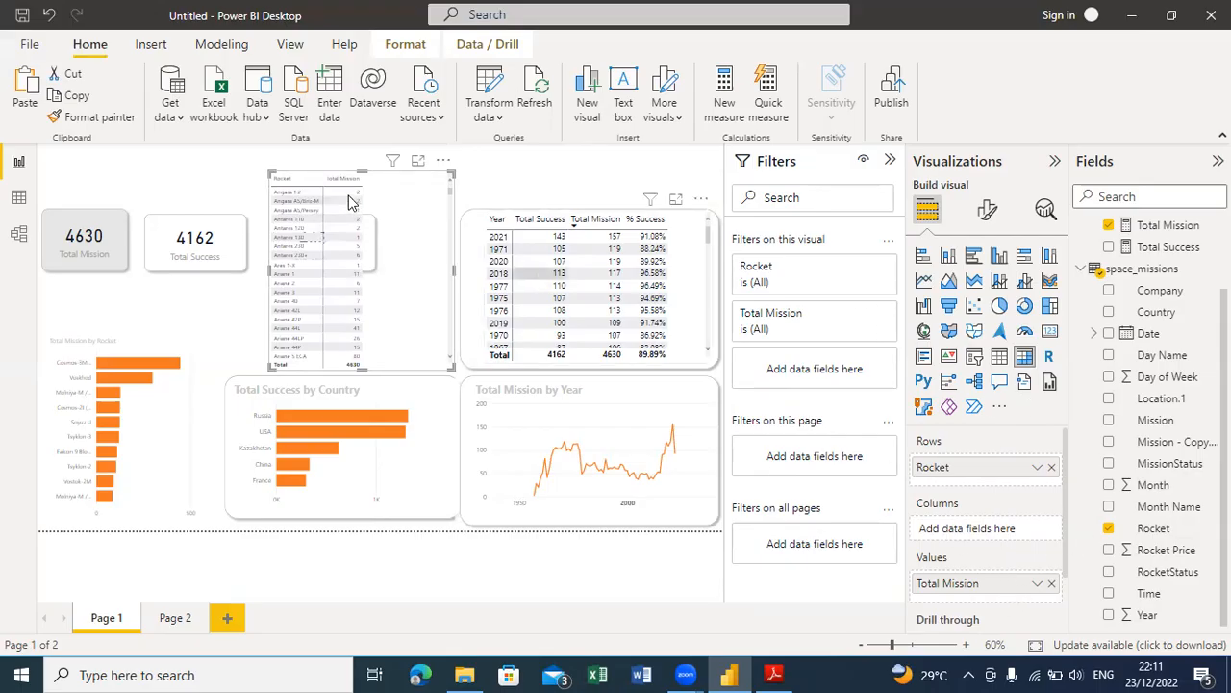
pyautogui.click(1109, 573)
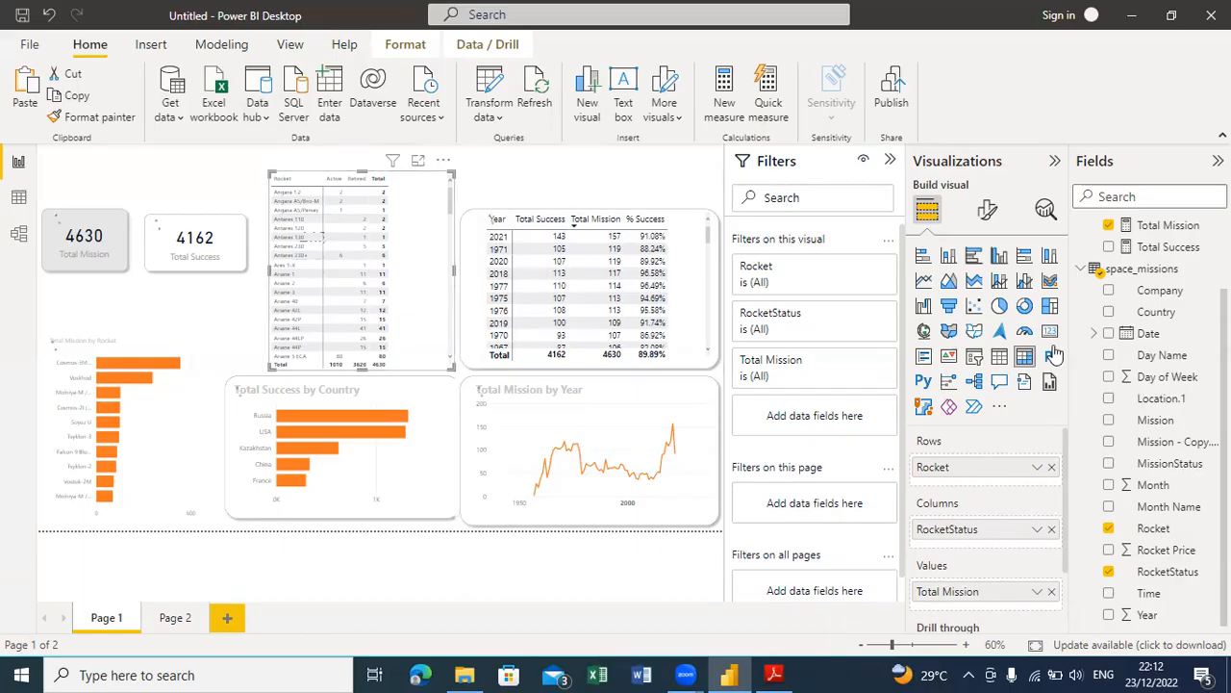
# Step: Apply the Bold header flashy rows style preset to the new rocket matrix
pyautogui.click(987, 208)
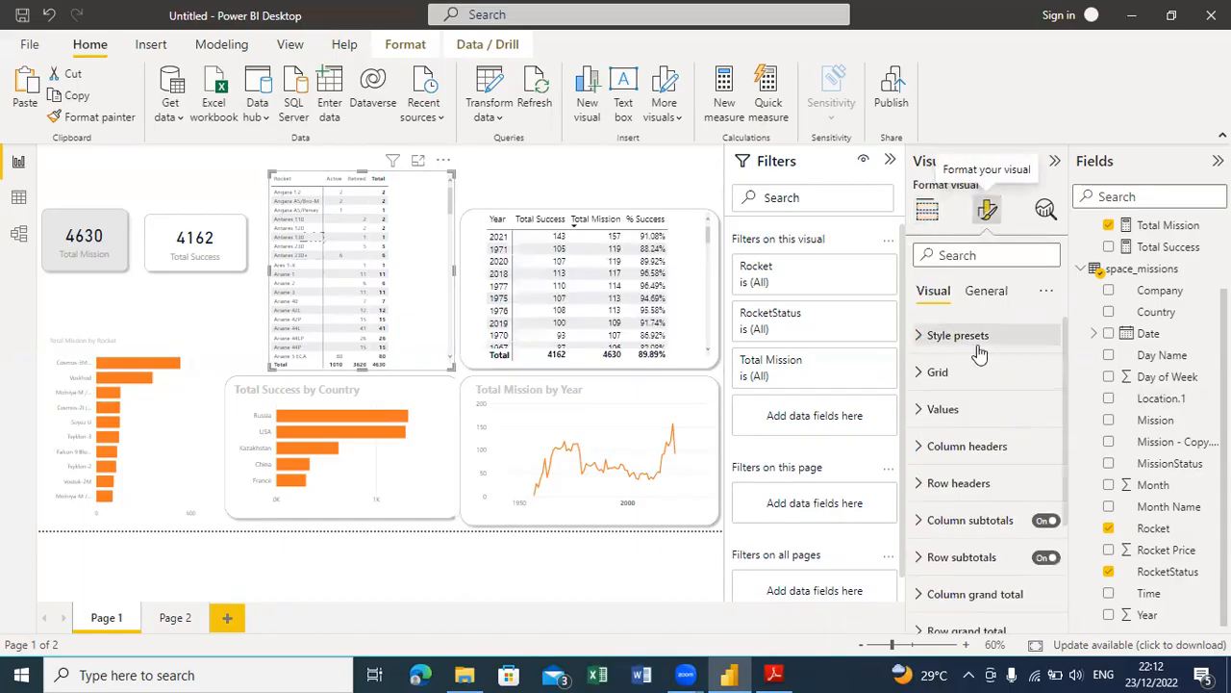
pyautogui.click(921, 341)
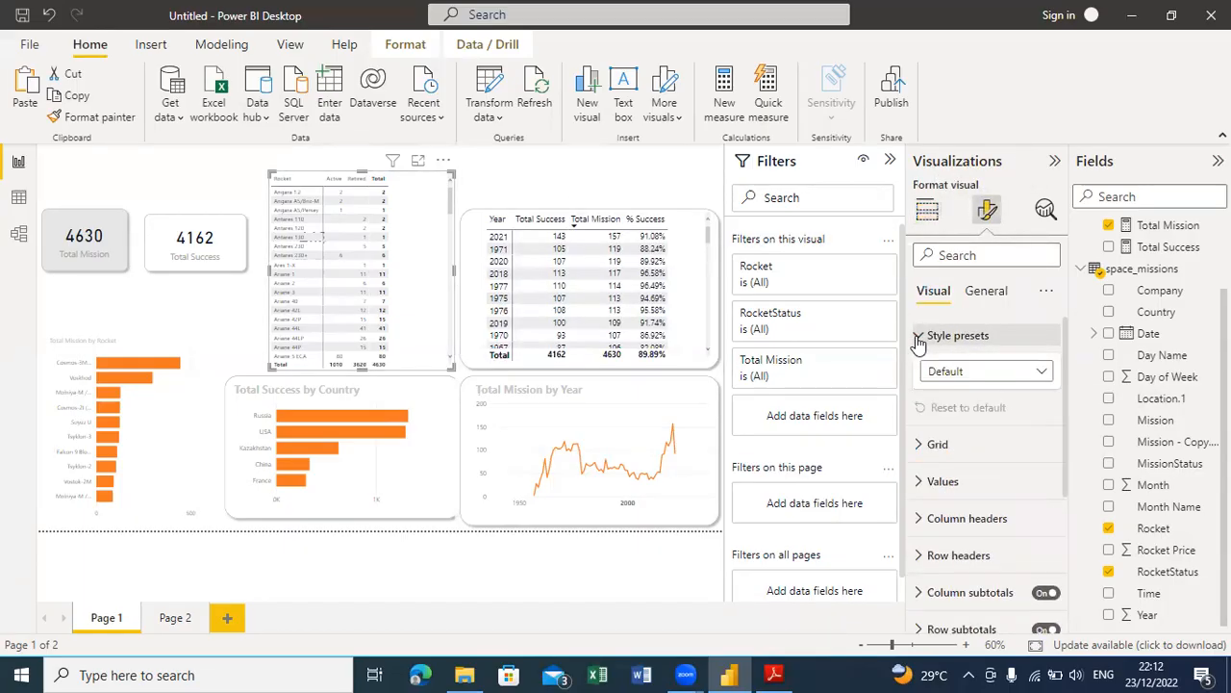
pyautogui.click(1037, 378)
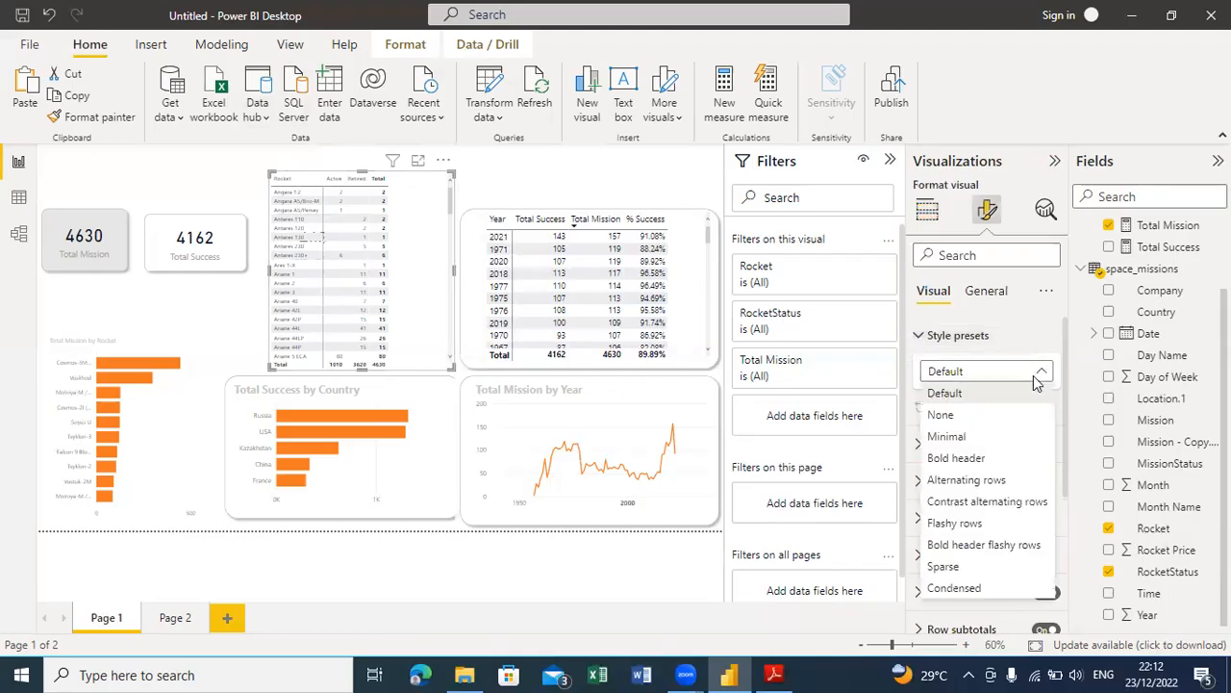
pyautogui.press('Down')
pyautogui.press('Down')
pyautogui.press('Down')
pyautogui.press('Down')
pyautogui.press('Down')
pyautogui.press('Down')
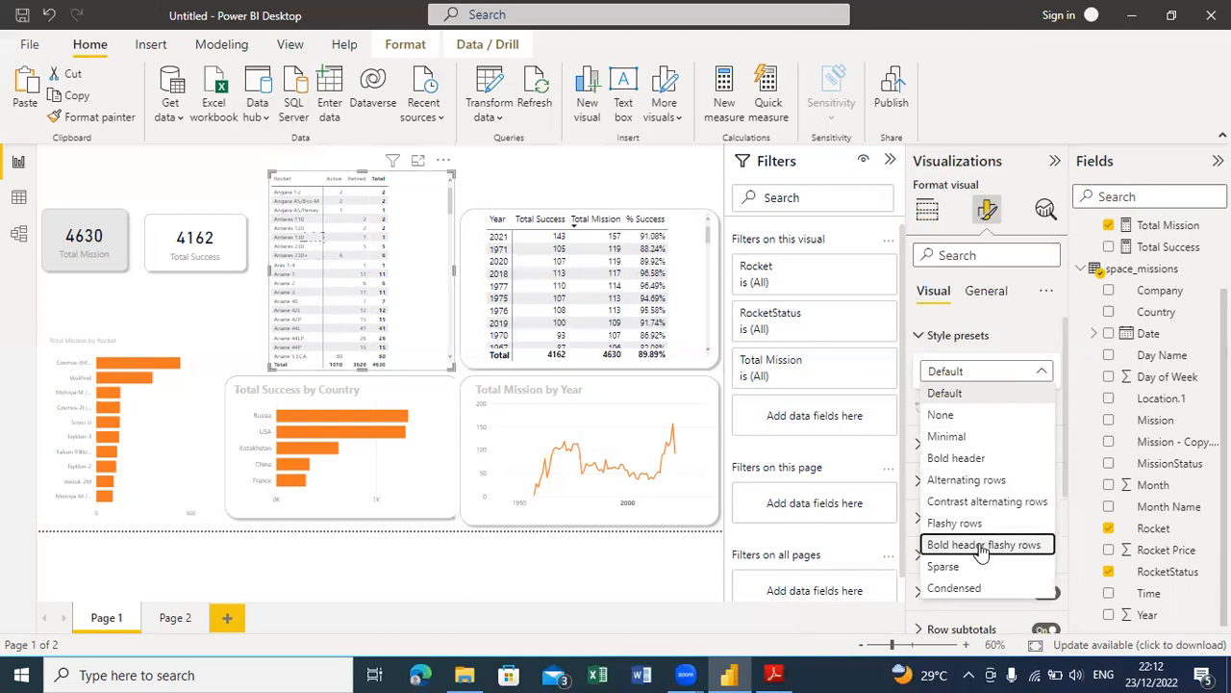
pyautogui.press('Escape')
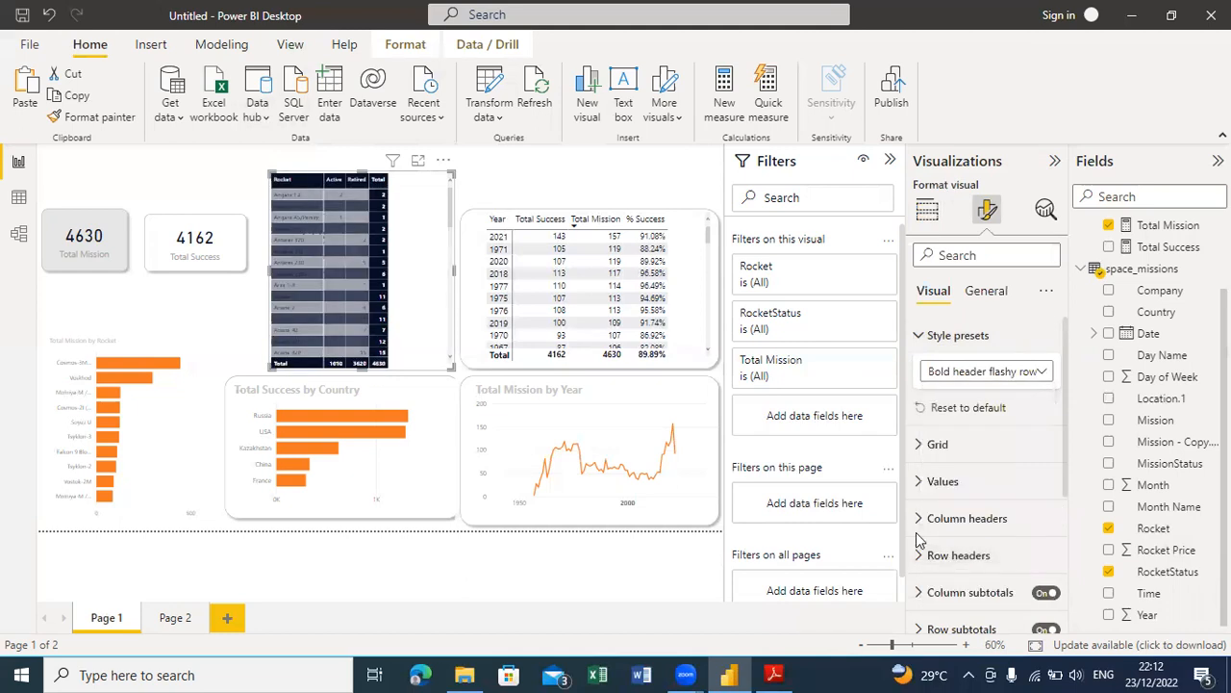
# Step: Apply the Alternating rows style preset to the rocket matrix and set its values' font size to 10
pyautogui.click(1007, 377)
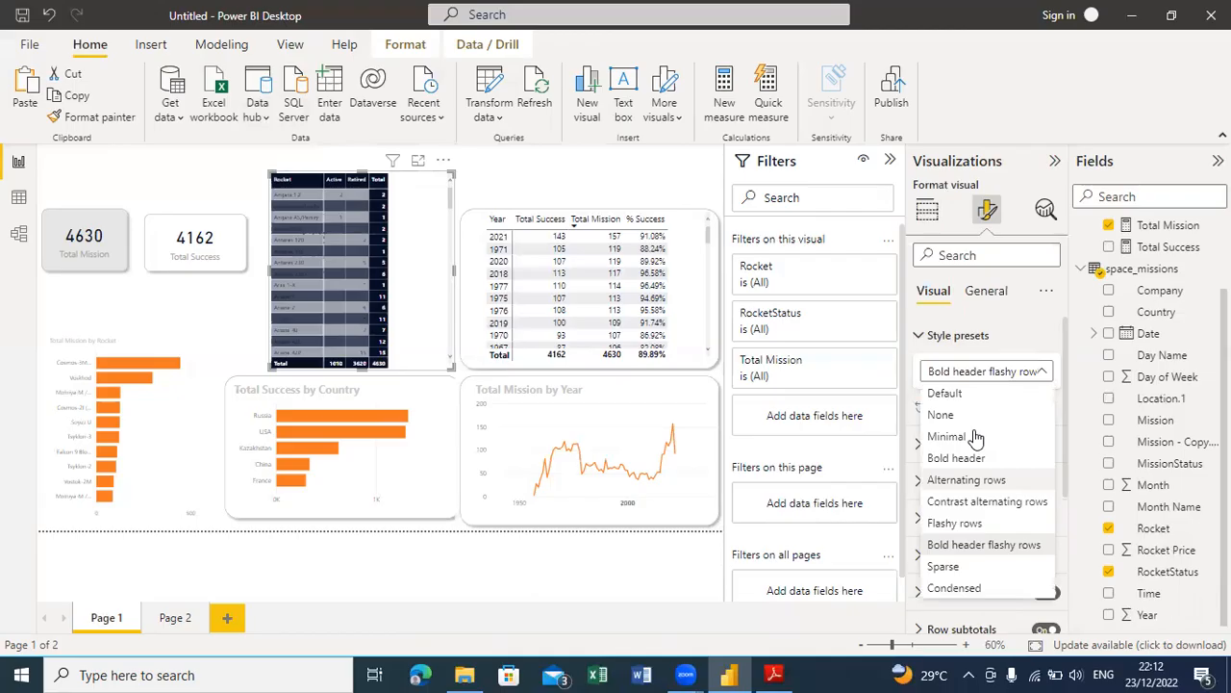
pyautogui.click(965, 479)
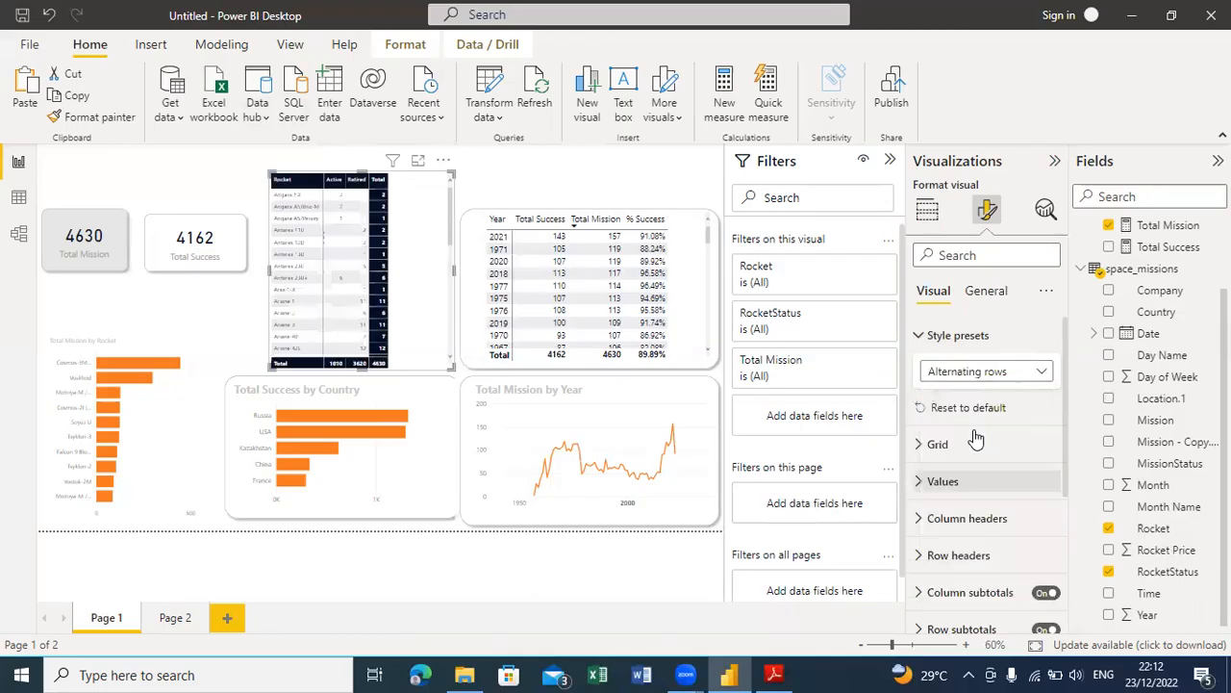
pyautogui.click(1026, 479)
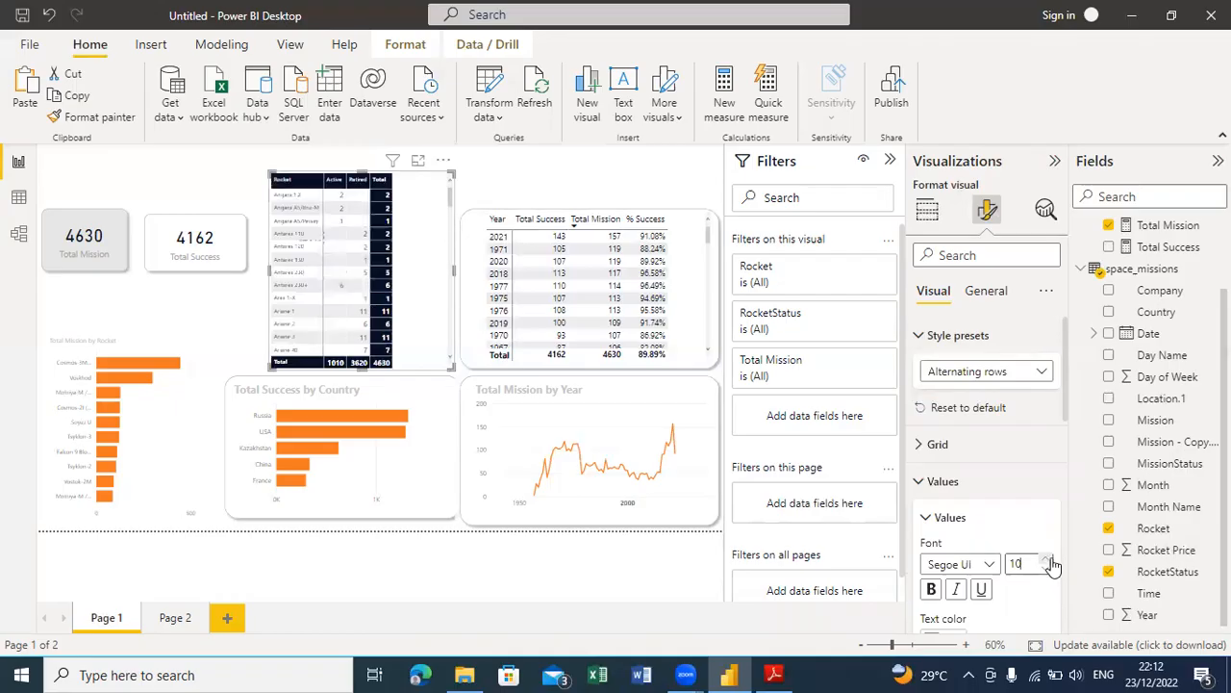
# Step: Set the font size of the rocket matrix's row headers to 12
pyautogui.moveTo(1066, 390); pyautogui.dragTo(1088, 547)
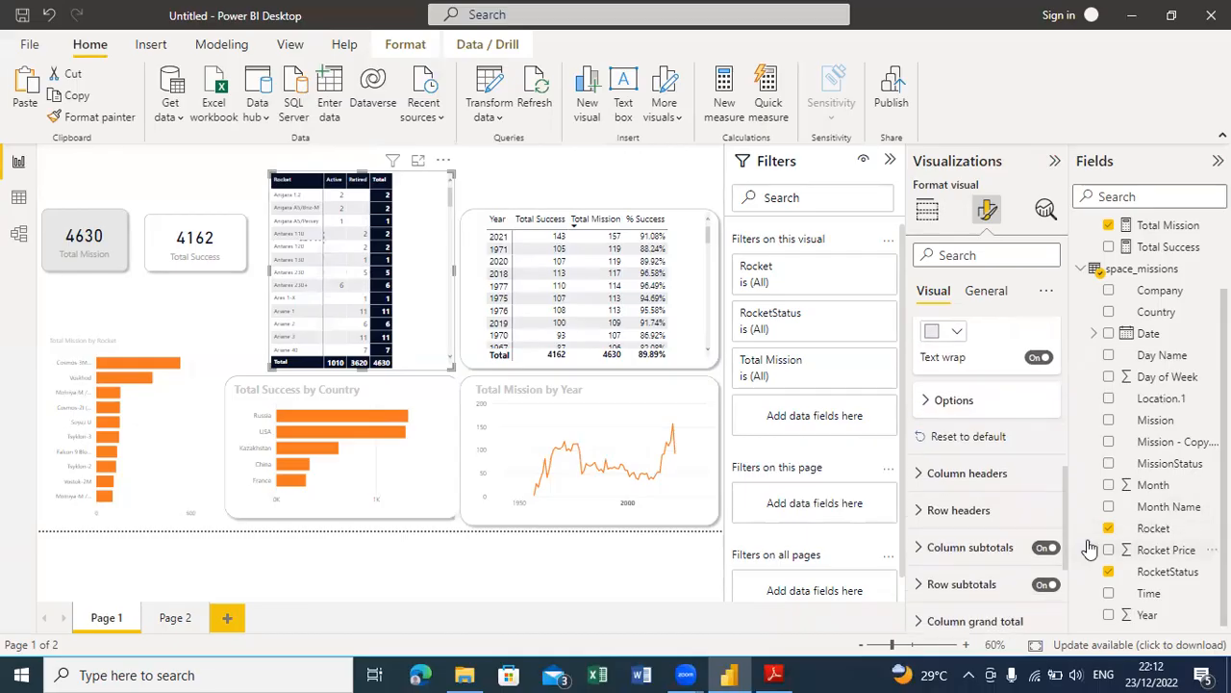
pyautogui.scroll(2, 963, 548)
pyautogui.scroll(-5, 972, 592)
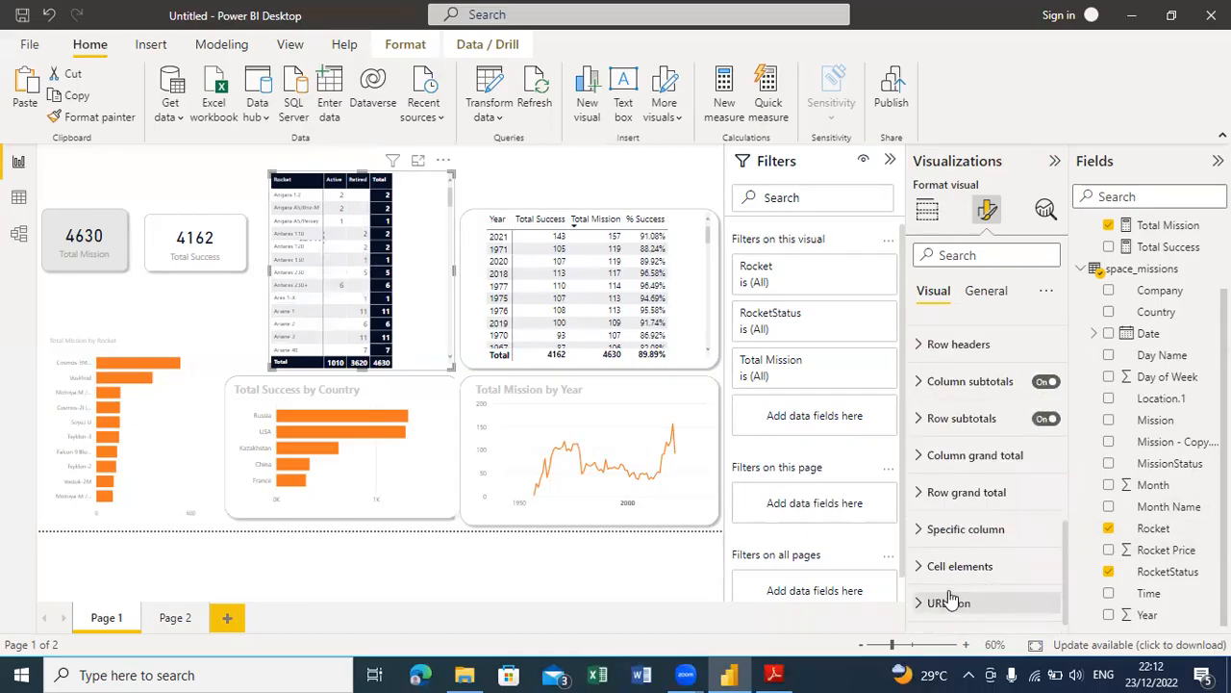
pyautogui.click(920, 346)
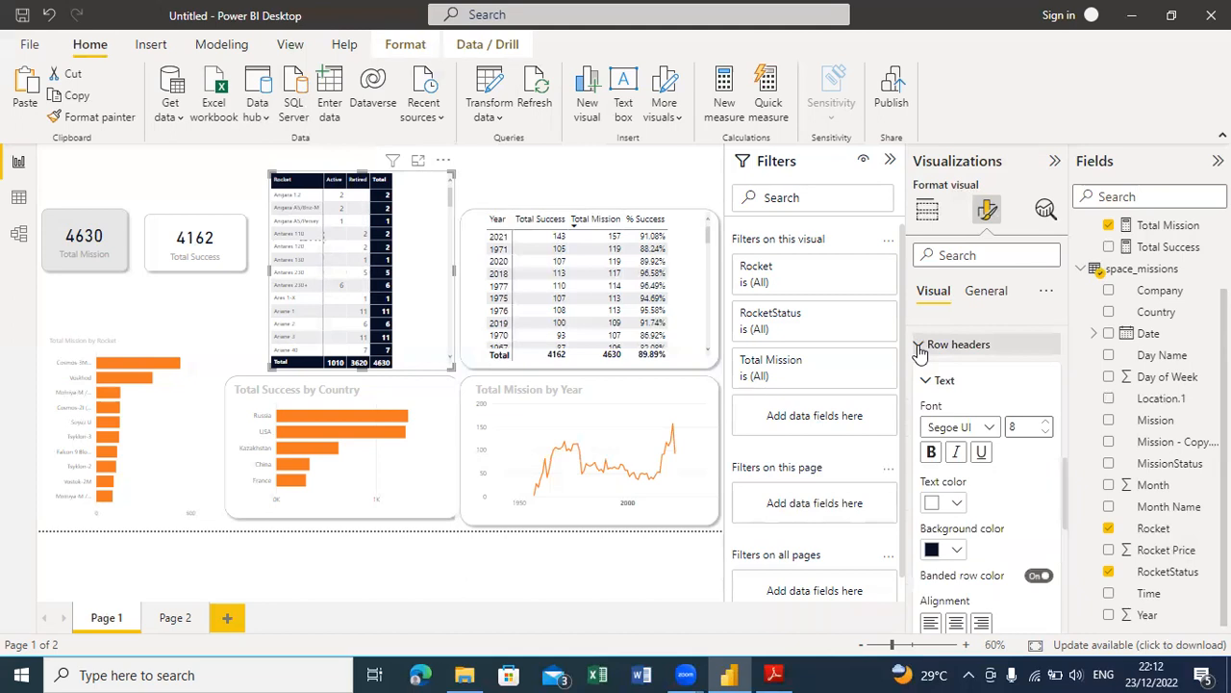
pyautogui.click(1046, 429)
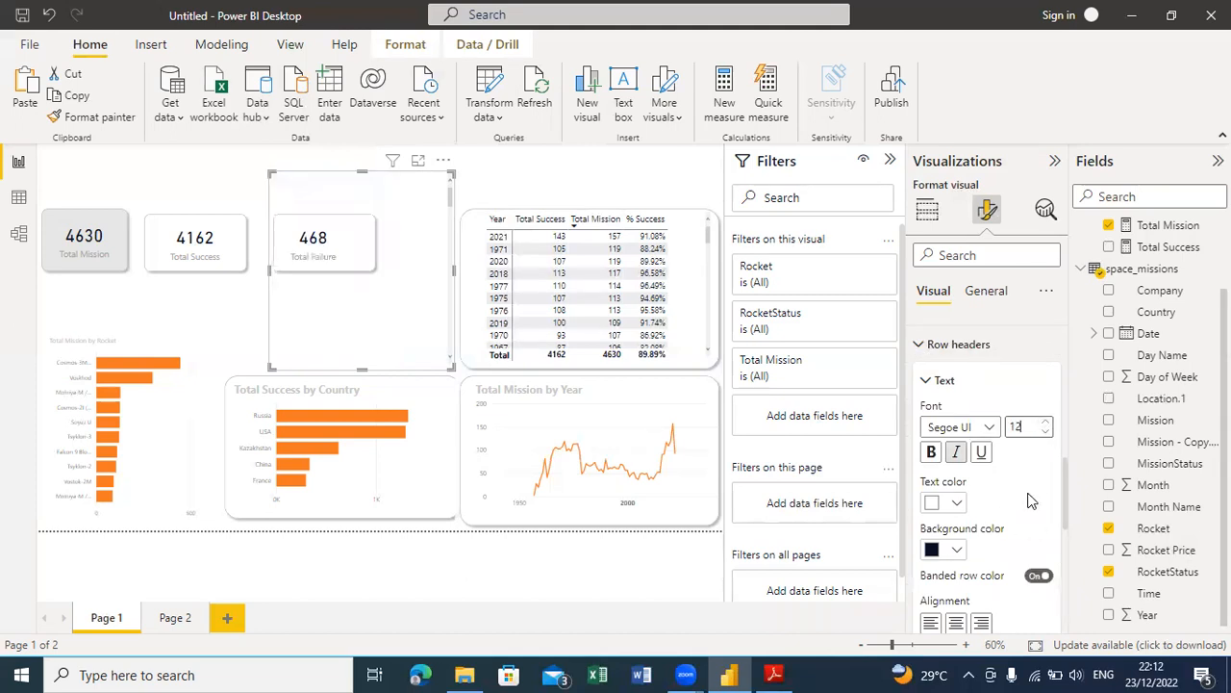
pyautogui.click(929, 380)
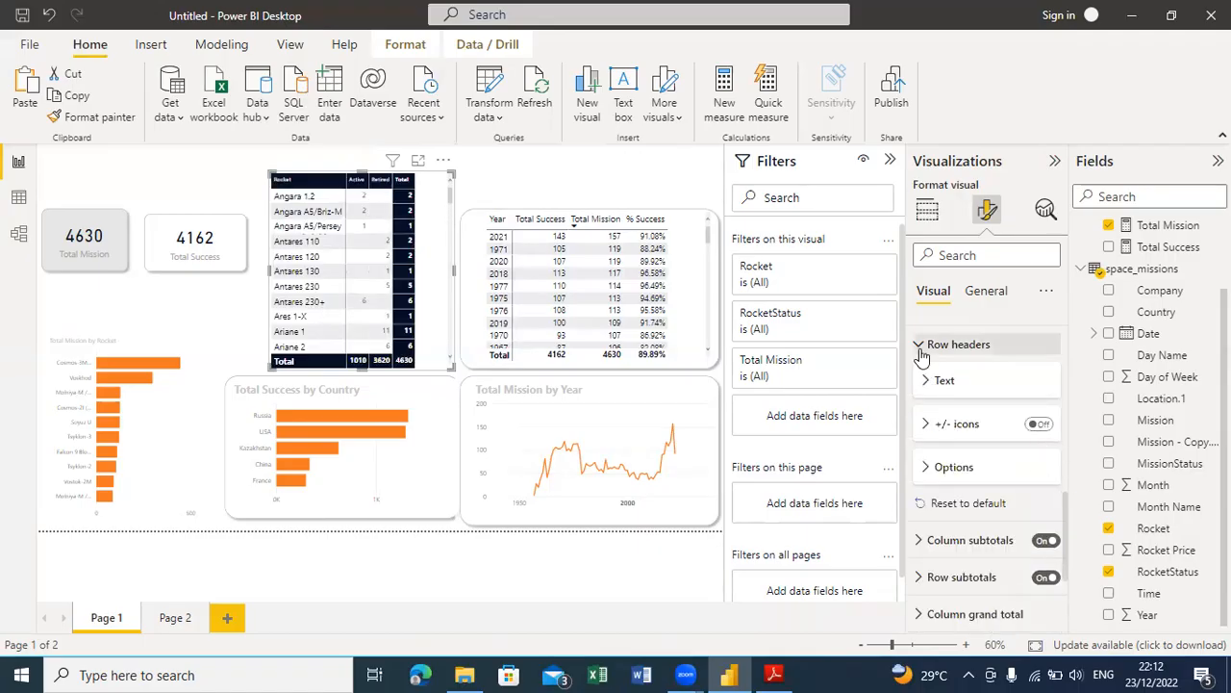
pyautogui.click(921, 349)
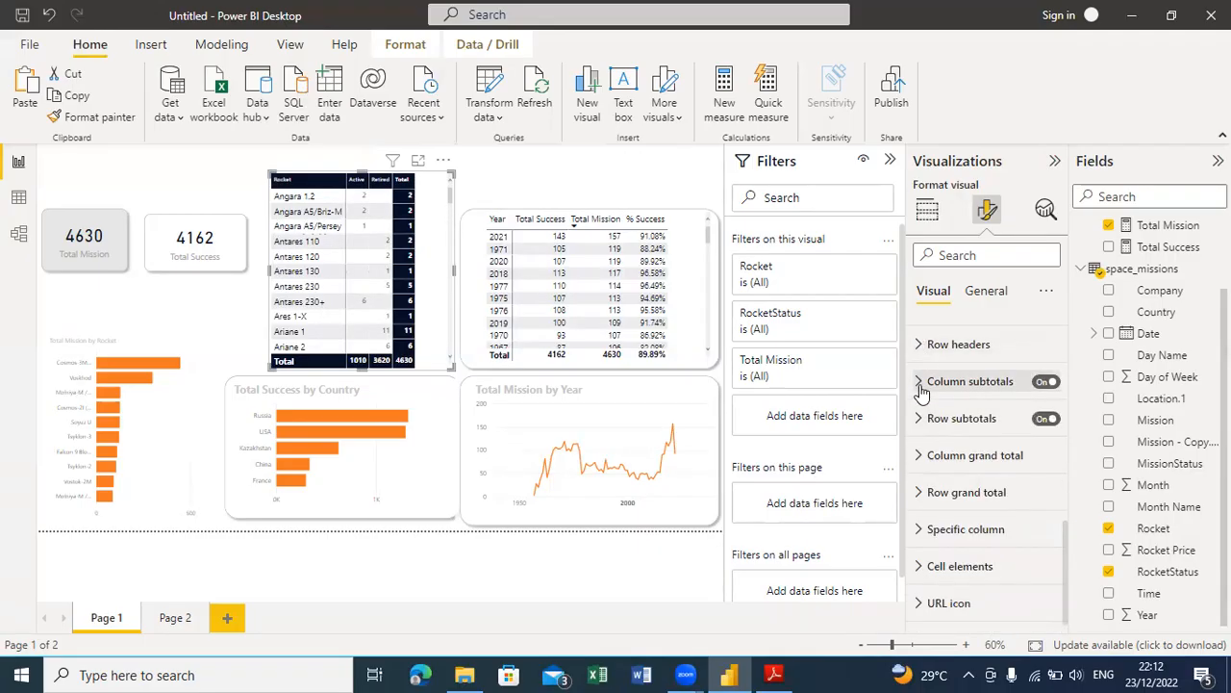
# Step: Set the font size of the values in the rocket matrix's column subtotals to 12
pyautogui.click(921, 383)
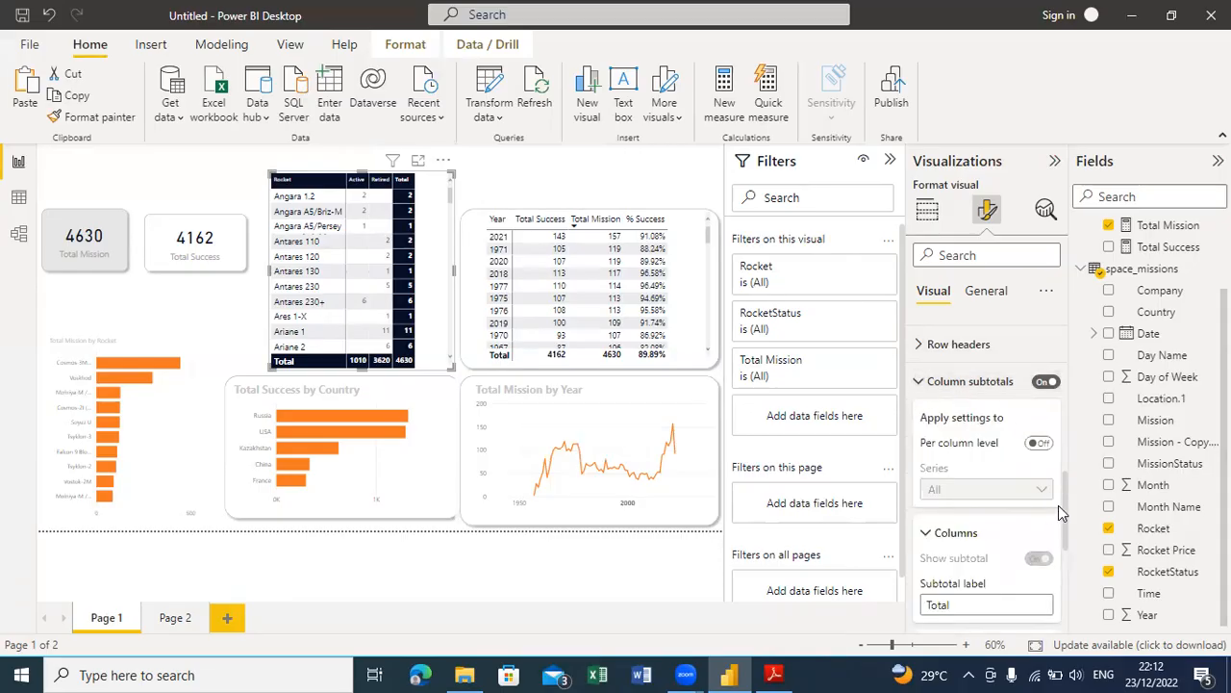
pyautogui.scroll(-3, 1064, 513)
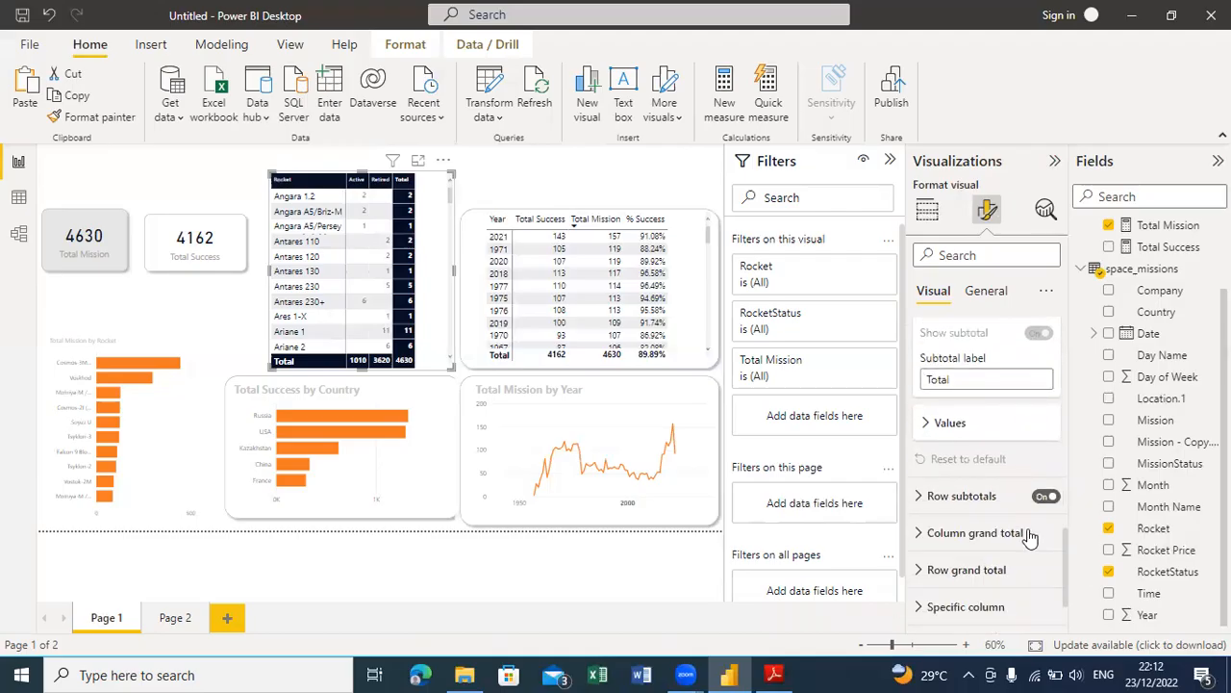
pyautogui.click(928, 425)
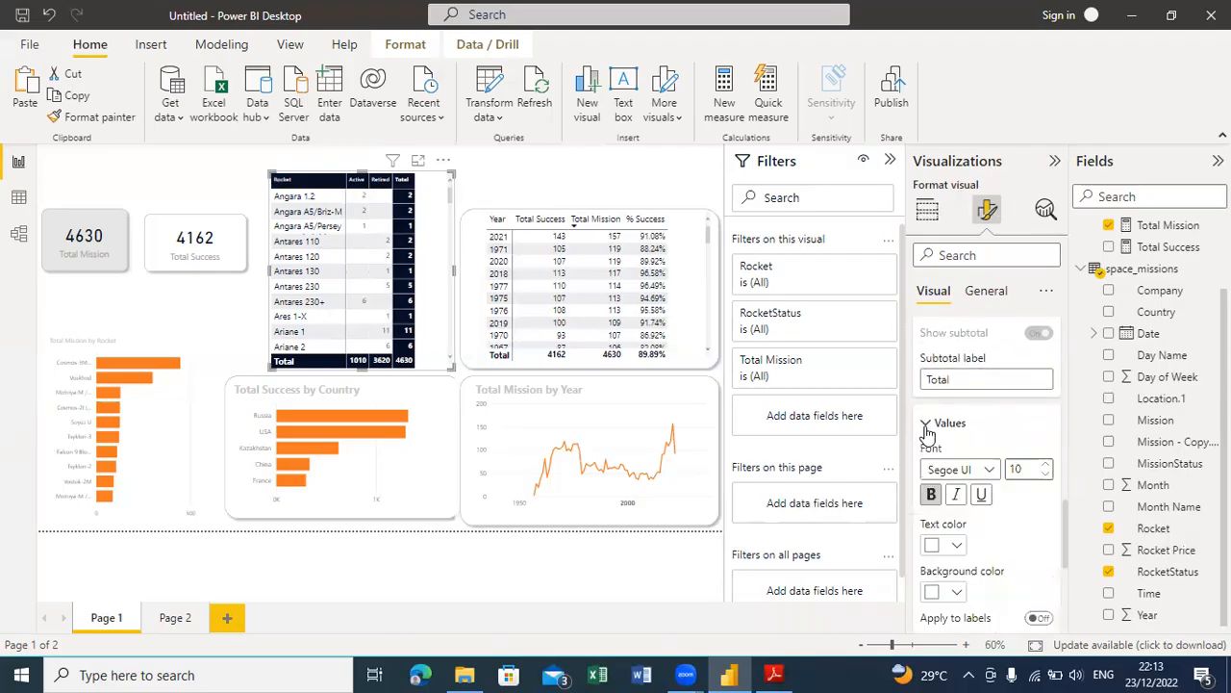
pyautogui.click(1048, 464)
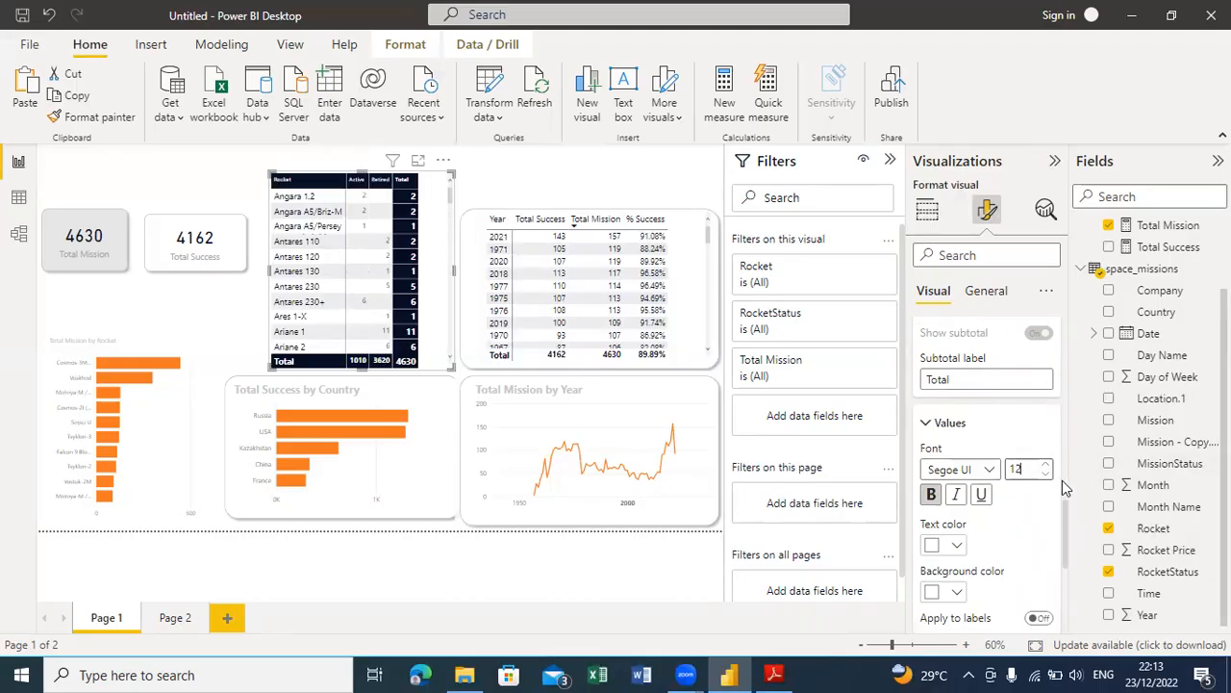
pyautogui.scroll(5, 1063, 500)
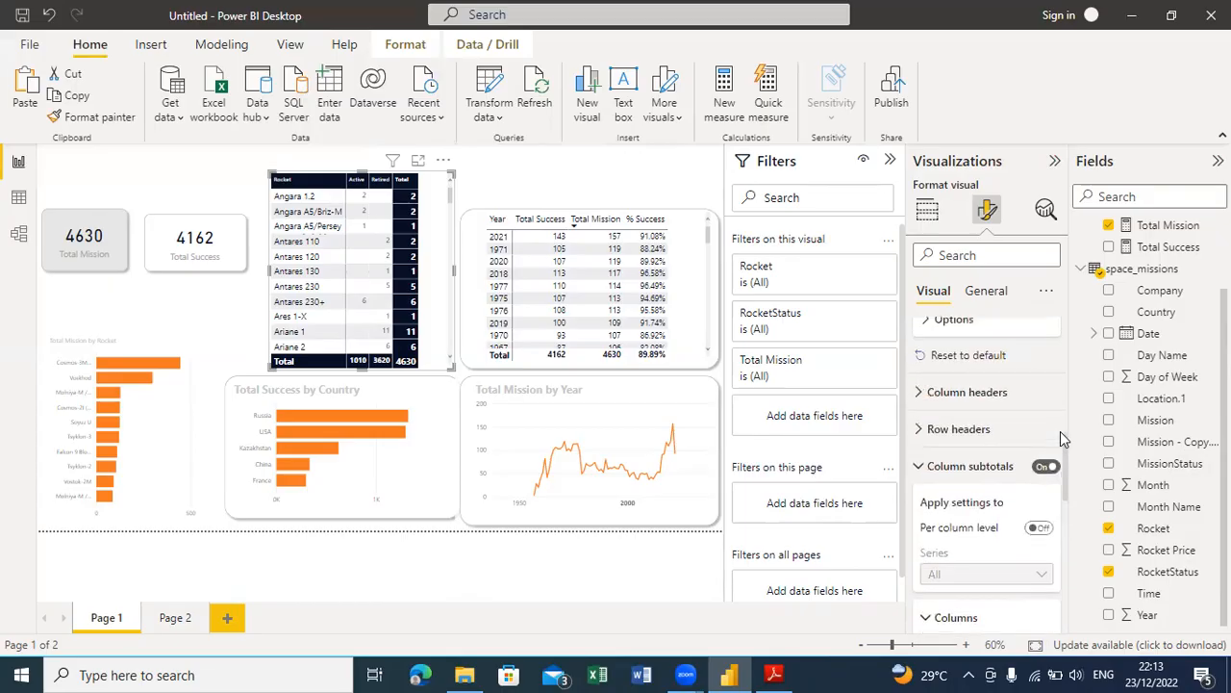
pyautogui.click(1033, 481)
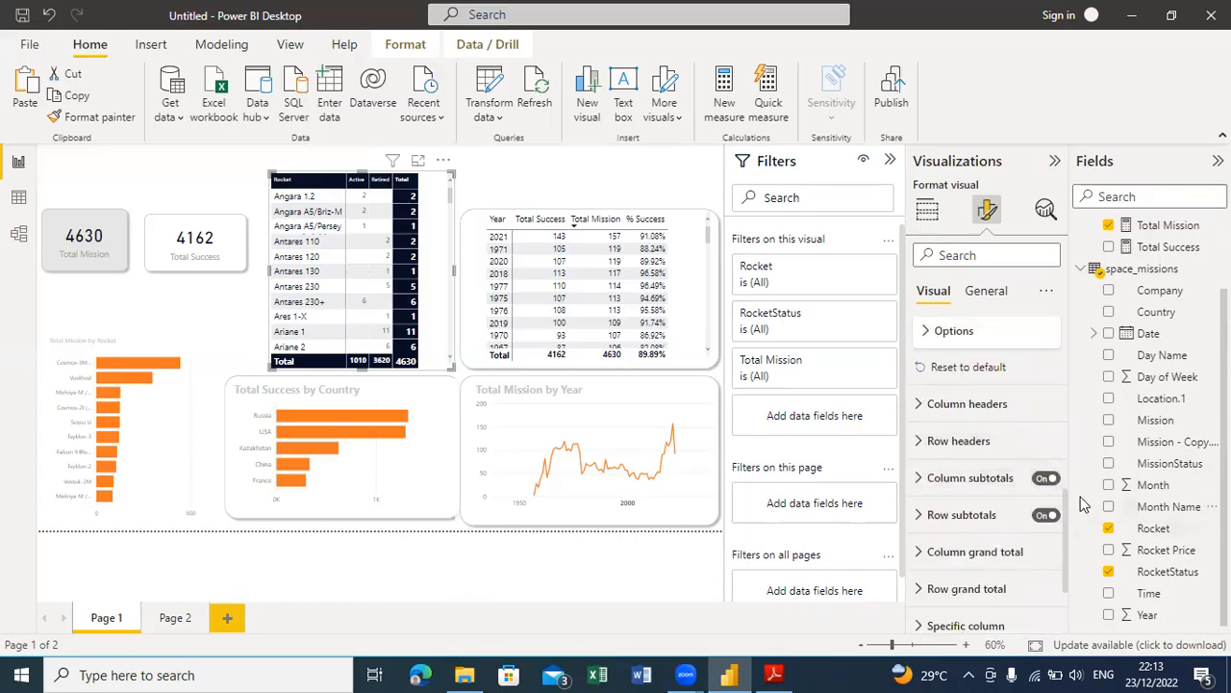
# Step: Set the font size of the rocket matrix's column headers to 11 and slightly increase the matrix's height
pyautogui.click(921, 406)
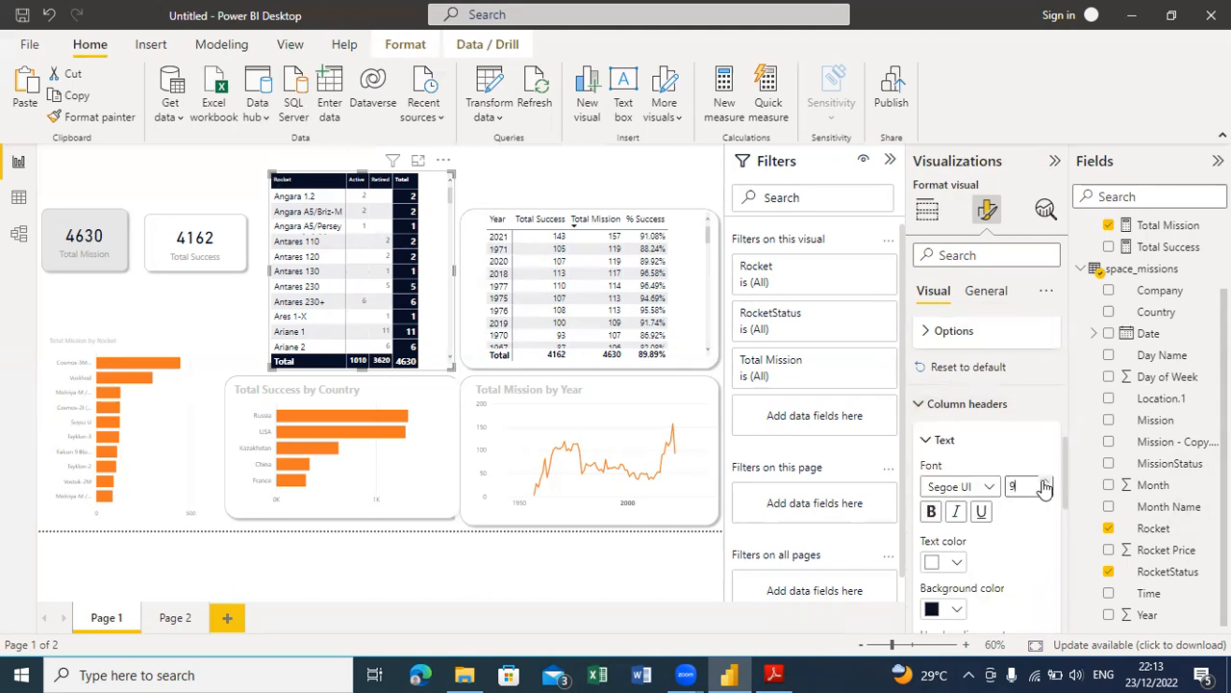
pyautogui.write('11')
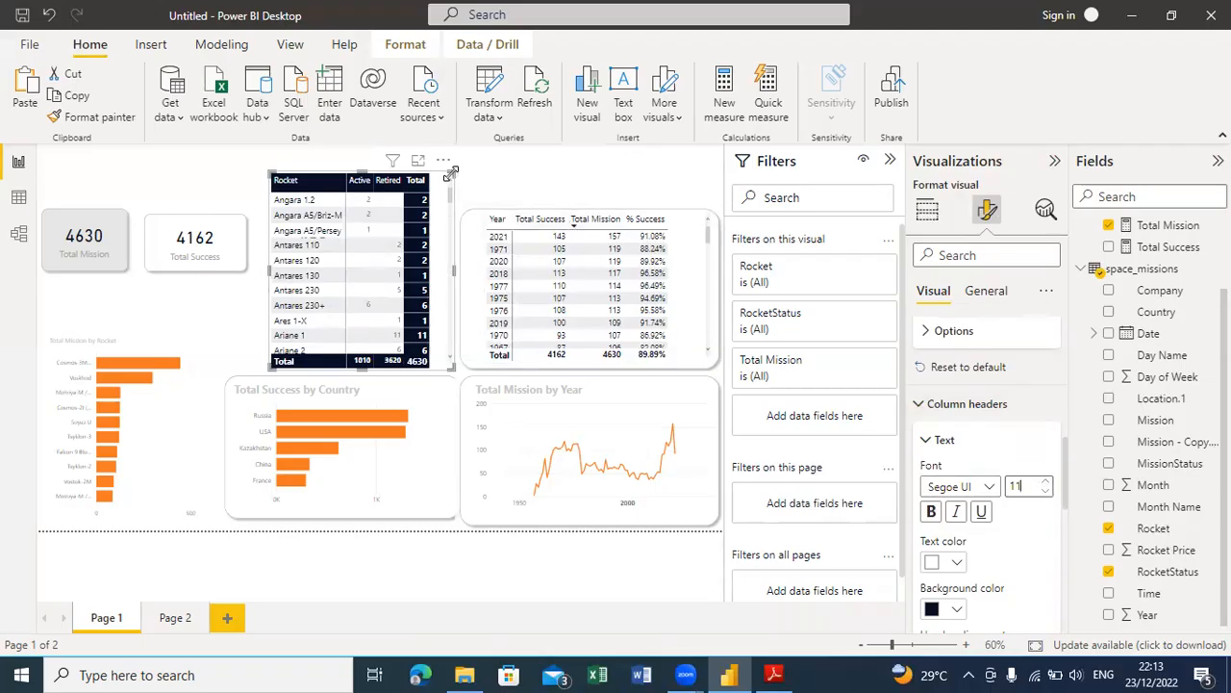
pyautogui.moveTo(453, 170); pyautogui.dragTo(532, 157)
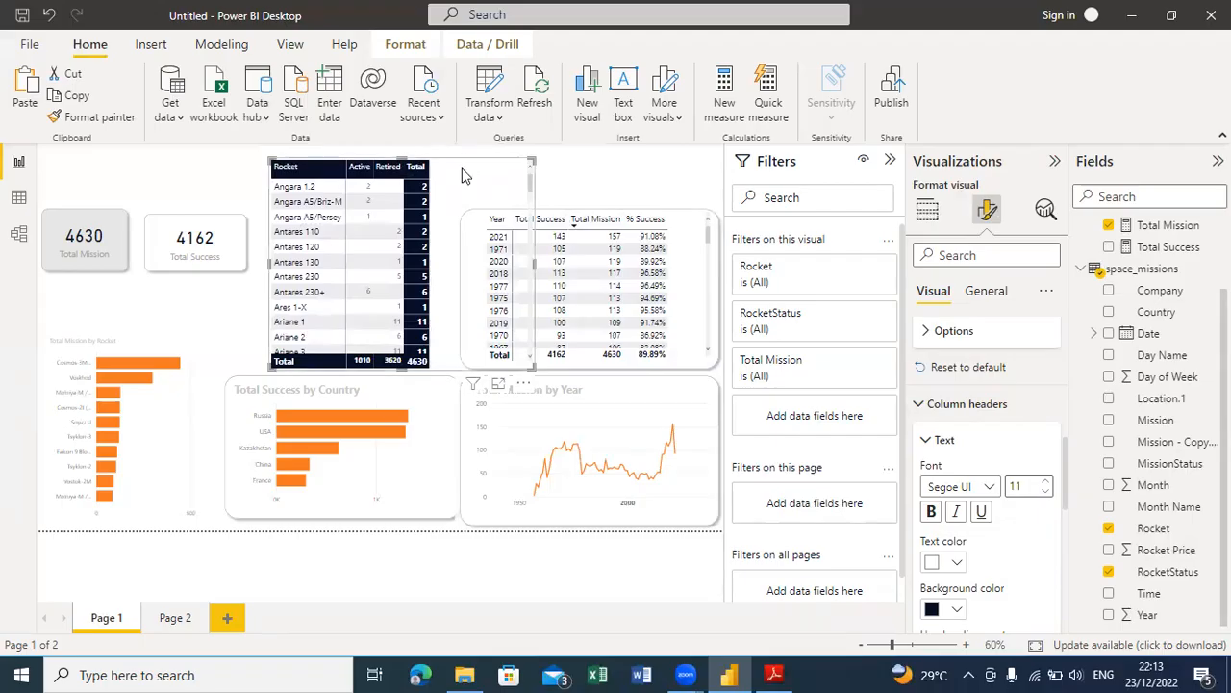
pyautogui.moveTo(528, 176); pyautogui.dragTo(456, 171)
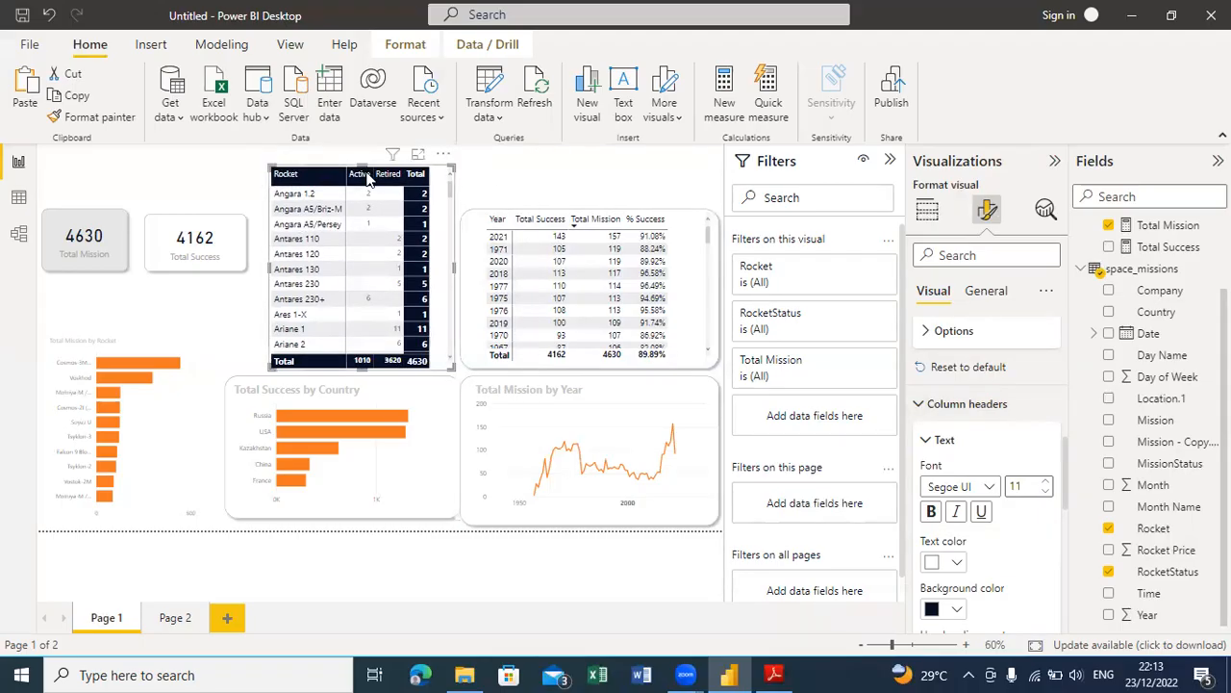
# Step: Sort the rocket matrix by Total in descending order, widen it to show the full Total column, and move it clear of the year table
pyautogui.click(417, 174)
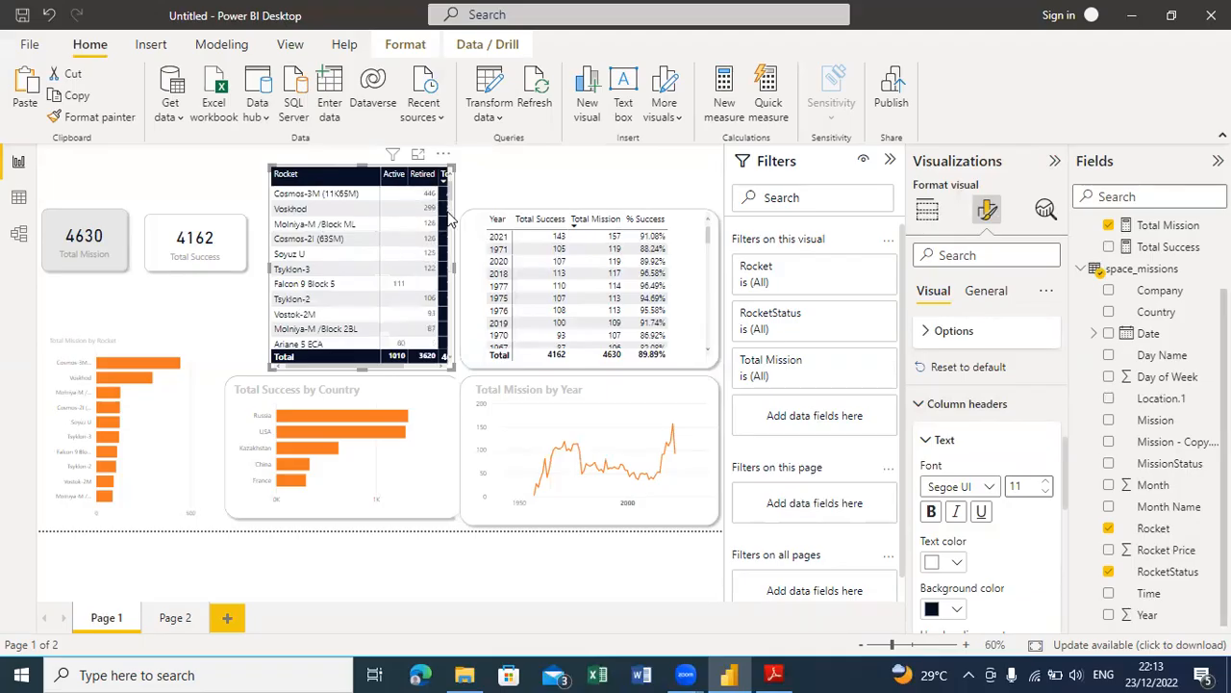
pyautogui.moveTo(456, 265); pyautogui.dragTo(525, 279)
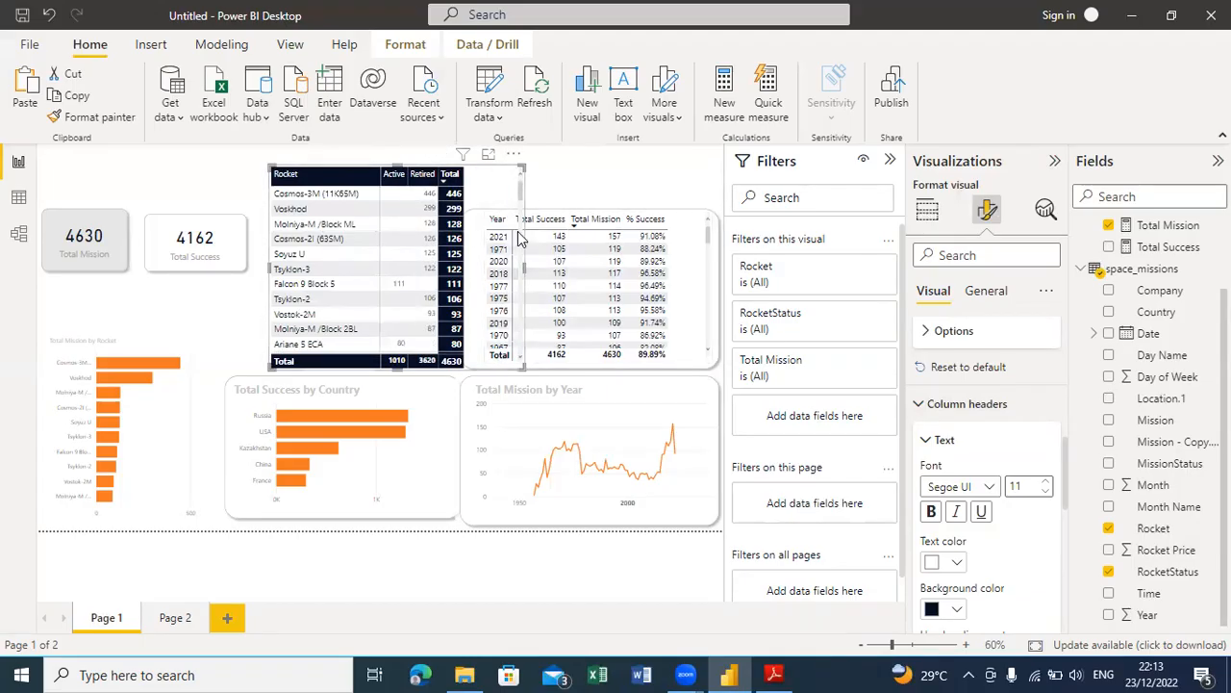
pyautogui.moveTo(506, 170); pyautogui.dragTo(435, 177)
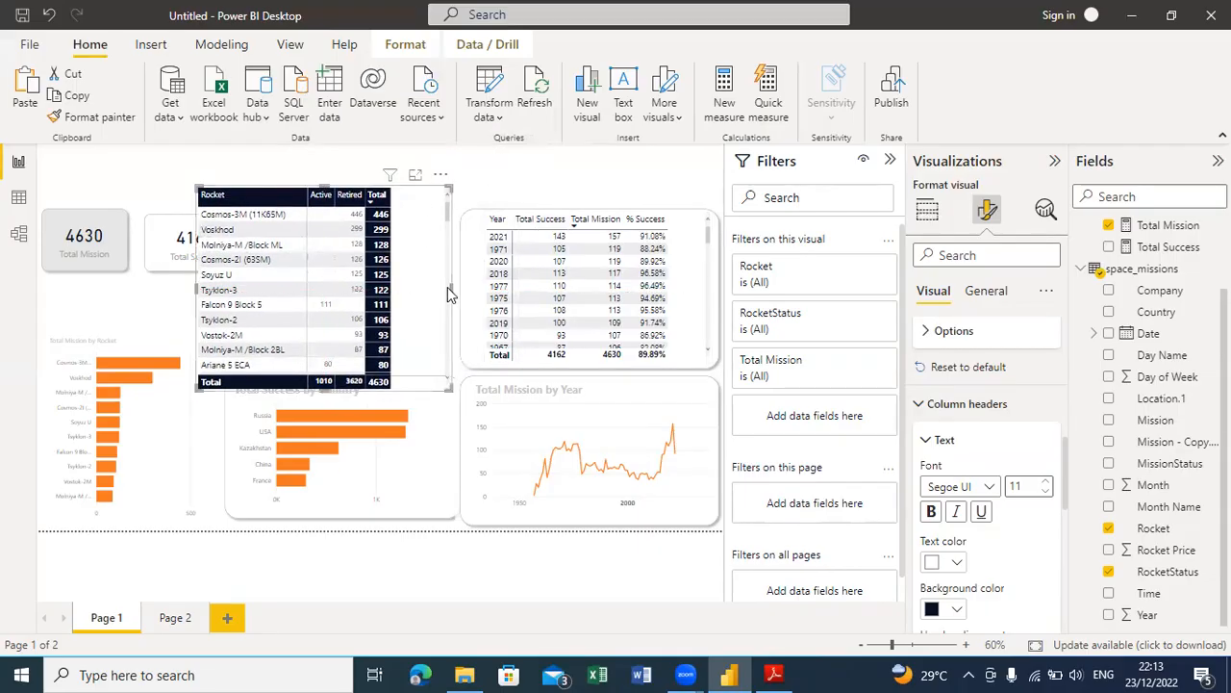
# Step: Narrow the rocket matrix to fit closer around its columns and clear the row highlight from the page
pyautogui.moveTo(450, 294); pyautogui.dragTo(488, 286)
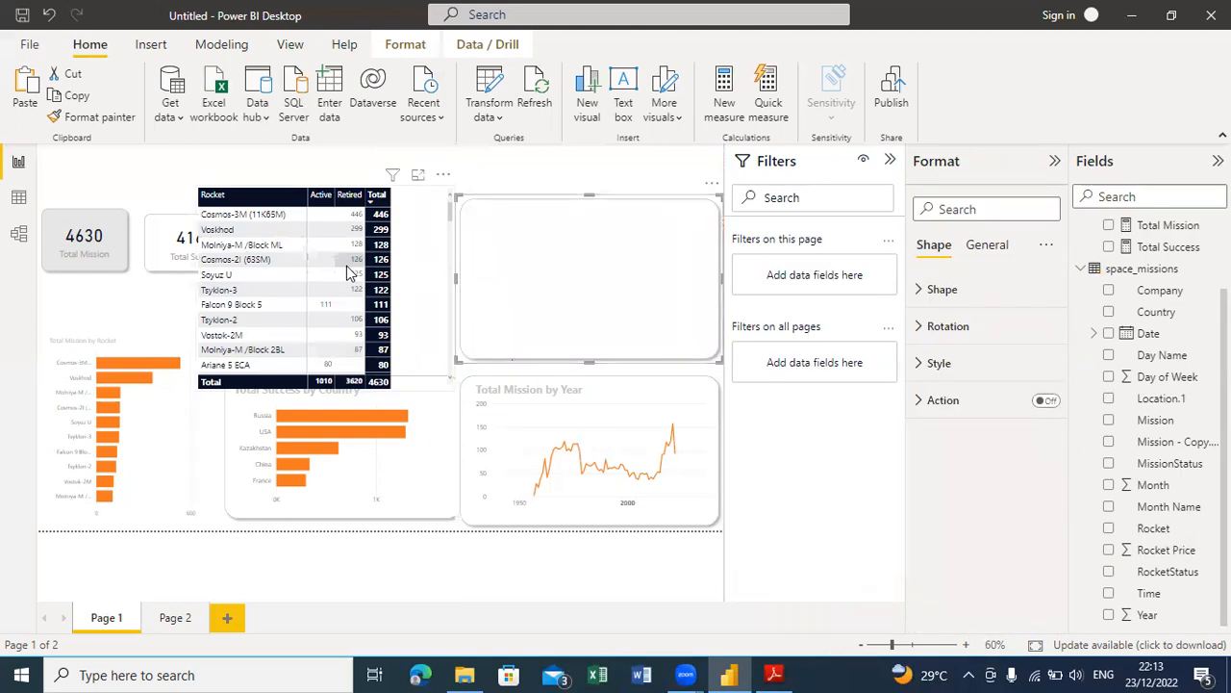
pyautogui.click(404, 279)
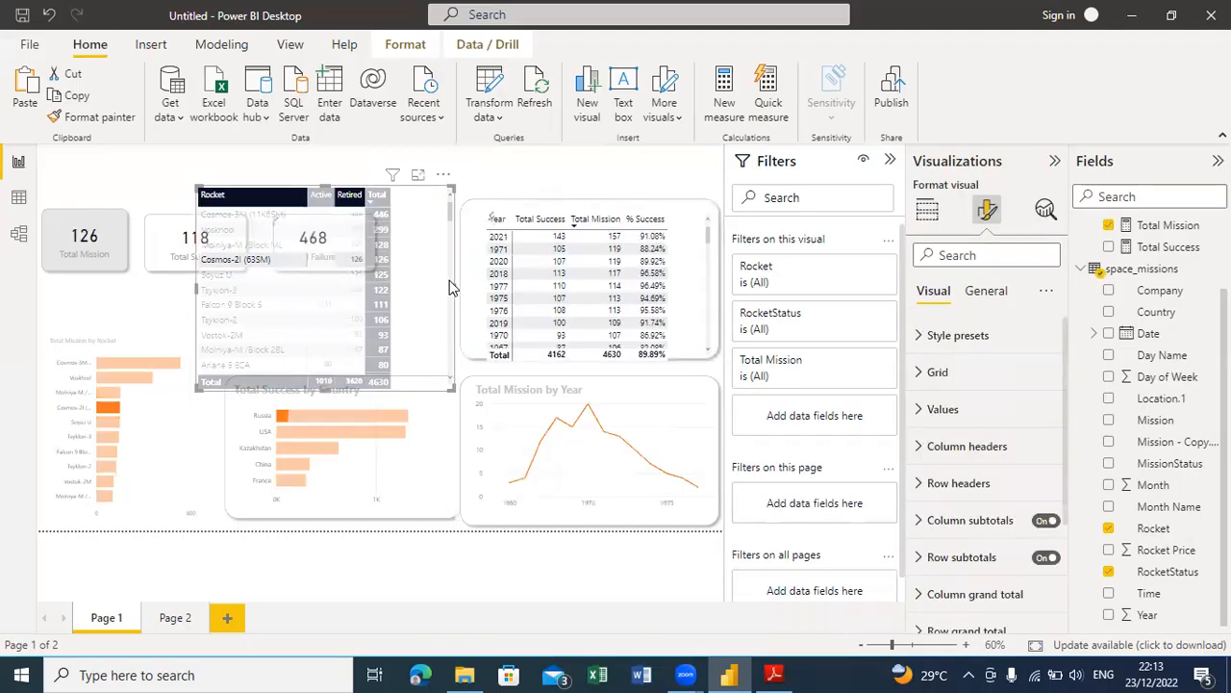
pyautogui.moveTo(451, 286); pyautogui.dragTo(421, 284)
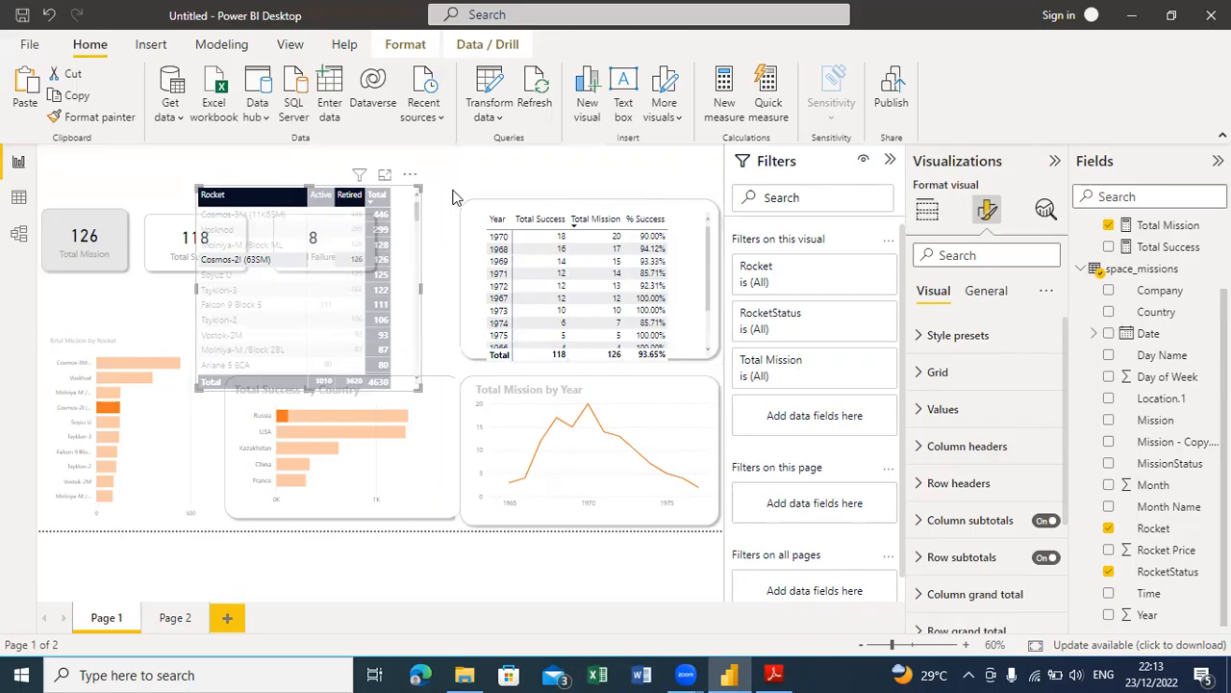
pyautogui.click(456, 198)
pyautogui.click(406, 209)
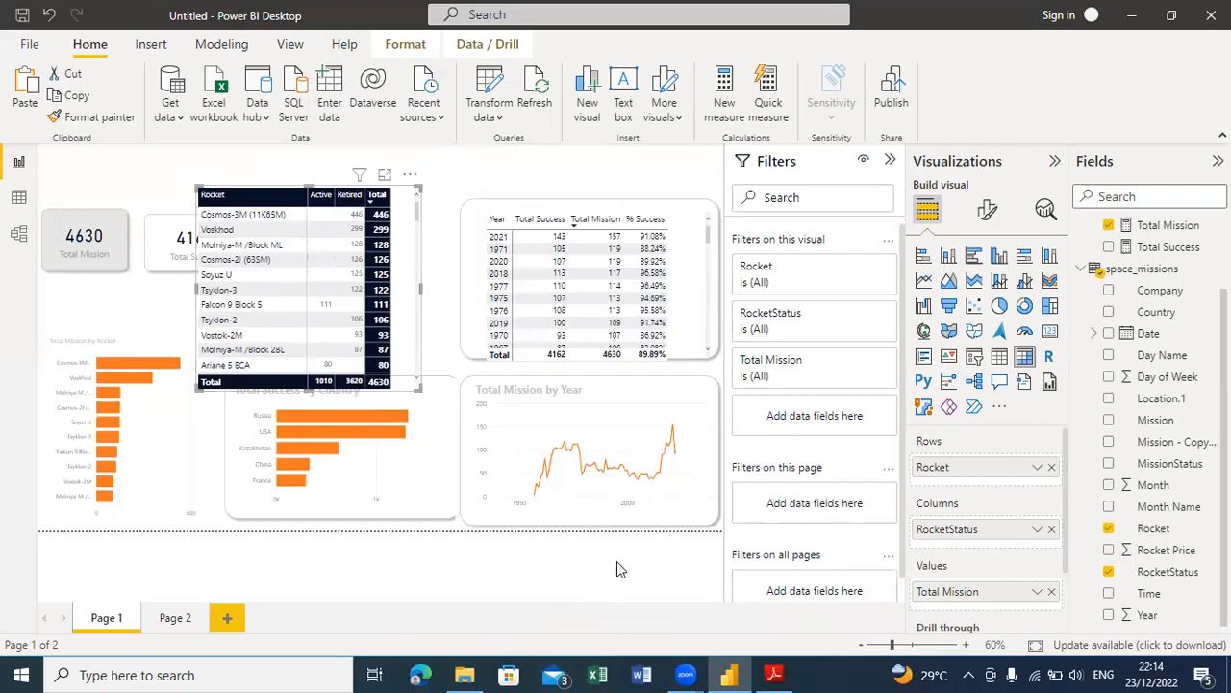
# Step: Check the recommended analysis questions in Space Missions.pdf in Adobe Reader, and shorten the rocket matrix in Power BI to uncover the cards
pyautogui.click(773, 675)
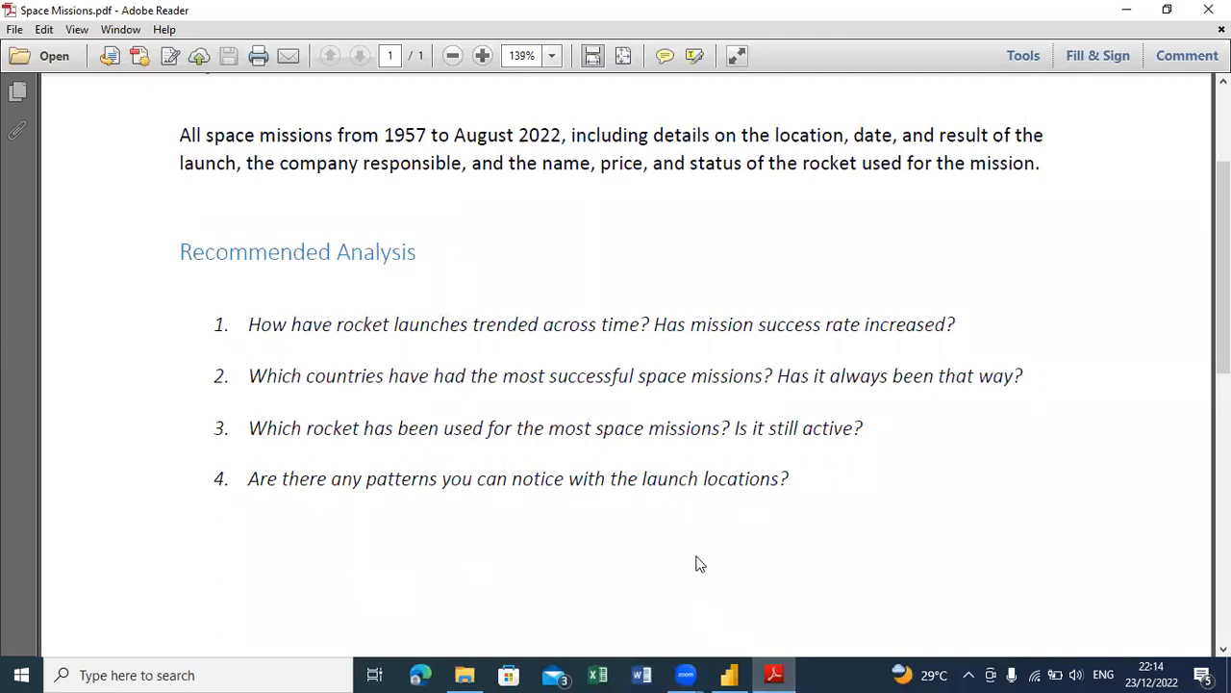
pyautogui.click(1127, 9)
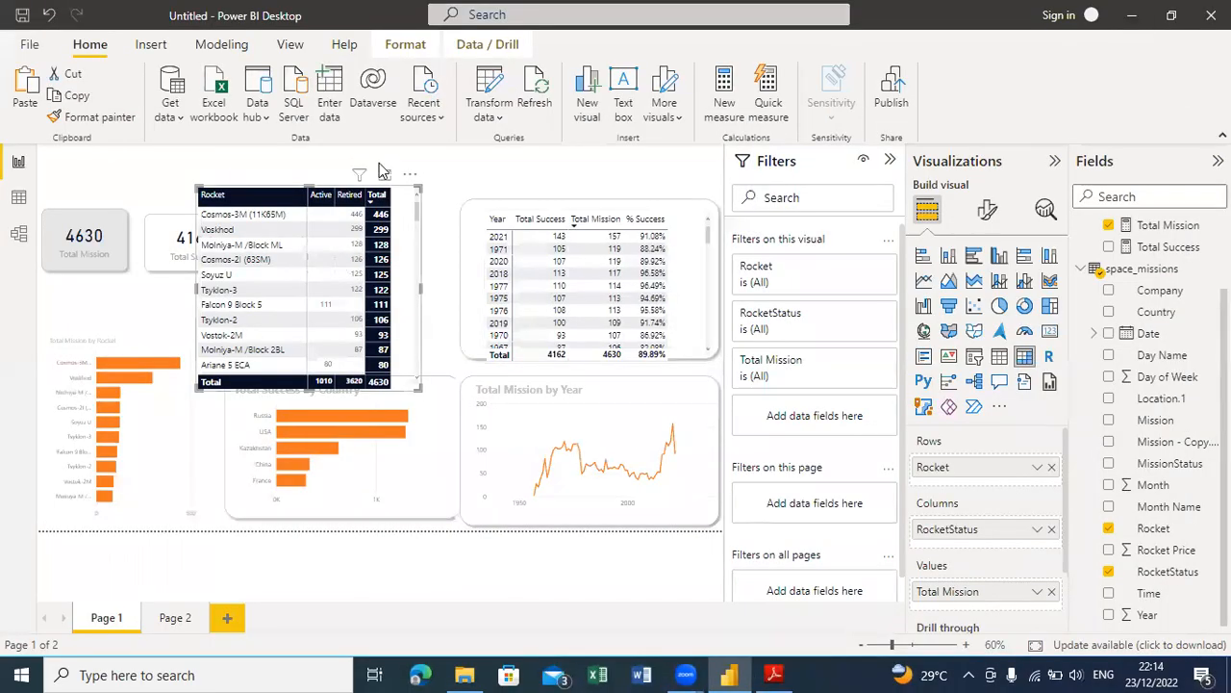
pyautogui.moveTo(306, 185); pyautogui.dragTo(352, 269)
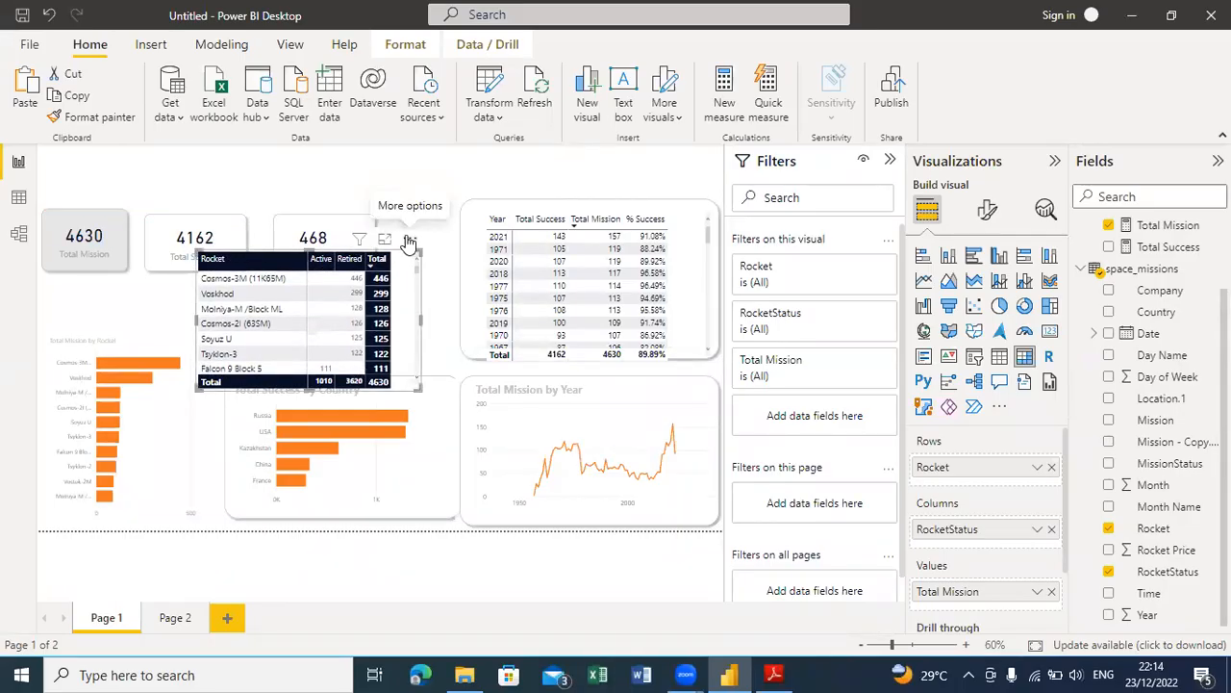
pyautogui.click(410, 238)
# Step: Create an enlarged clustered column chart of Total Mission by Location.1 on Page 2
pyautogui.click(176, 619)
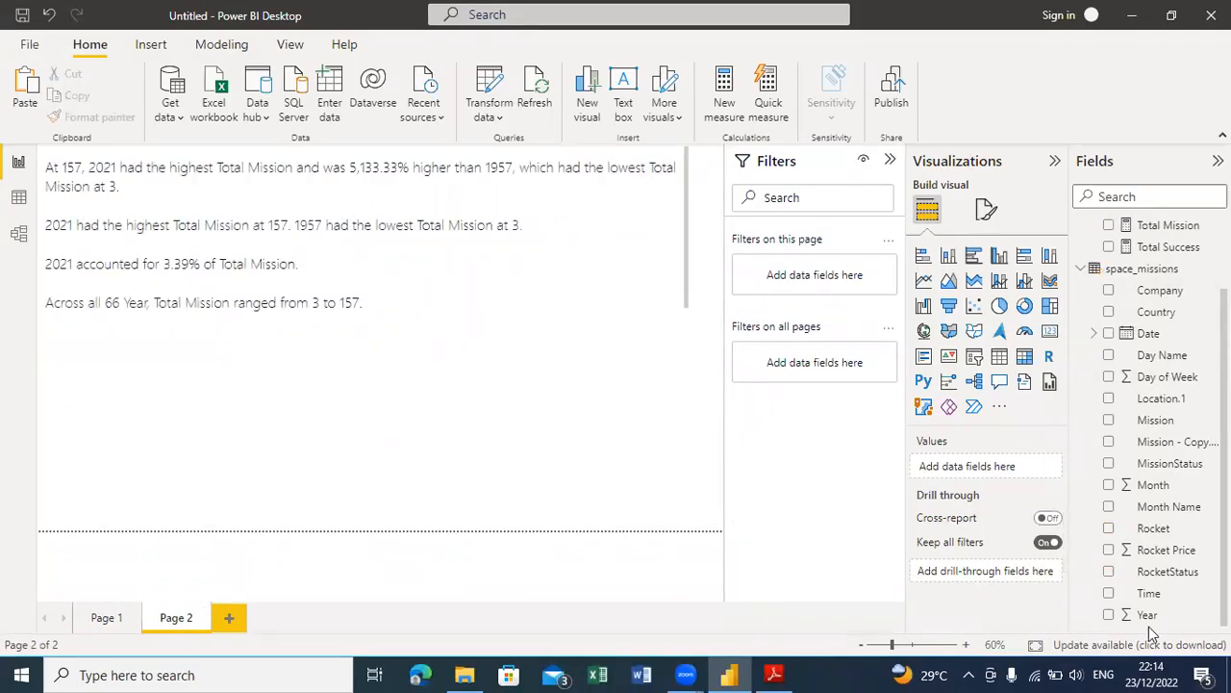
pyautogui.click(1109, 399)
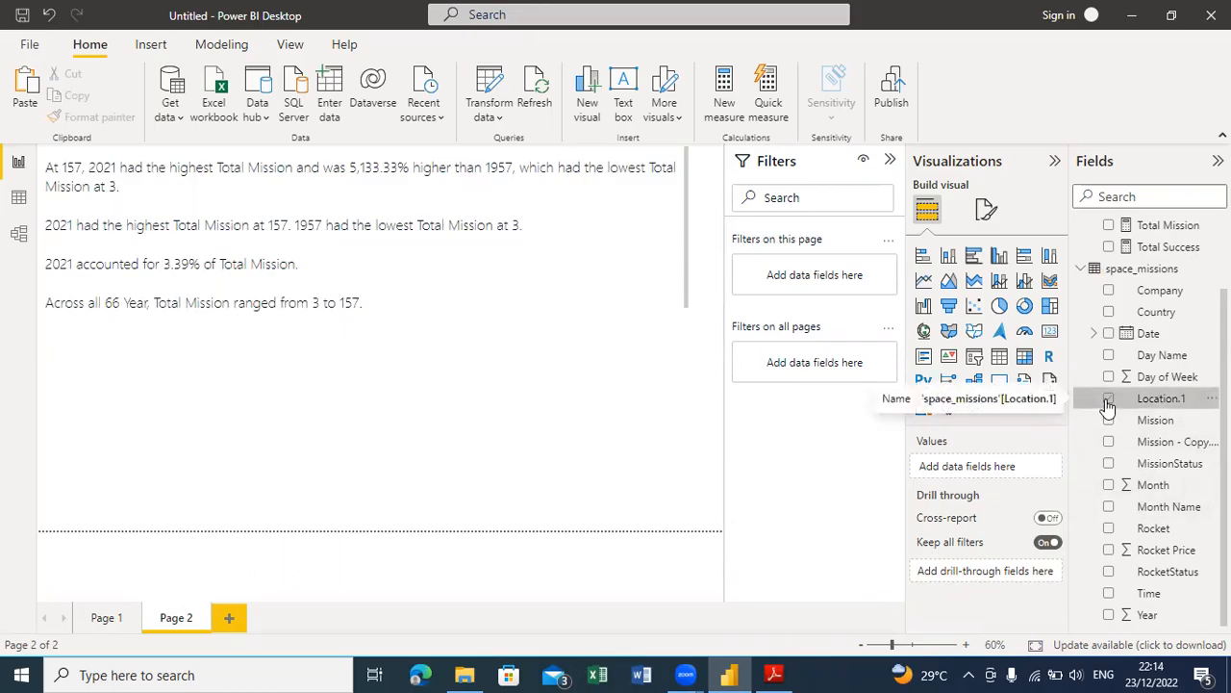
pyautogui.click(1109, 226)
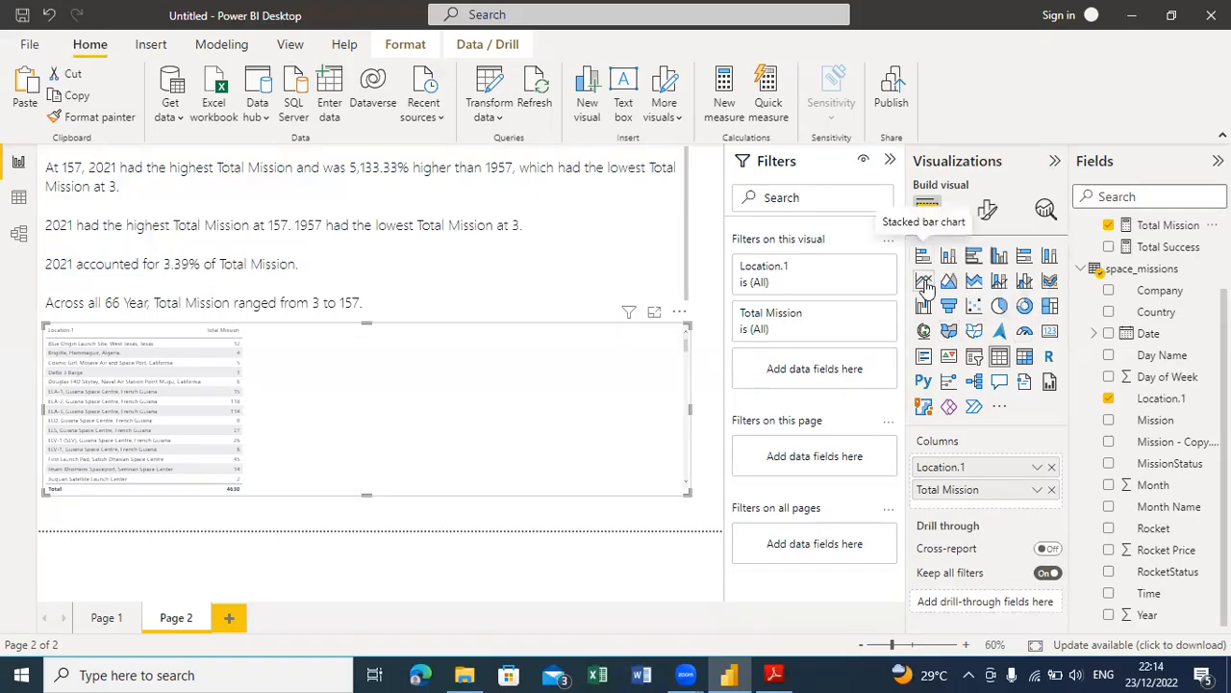
pyautogui.click(998, 258)
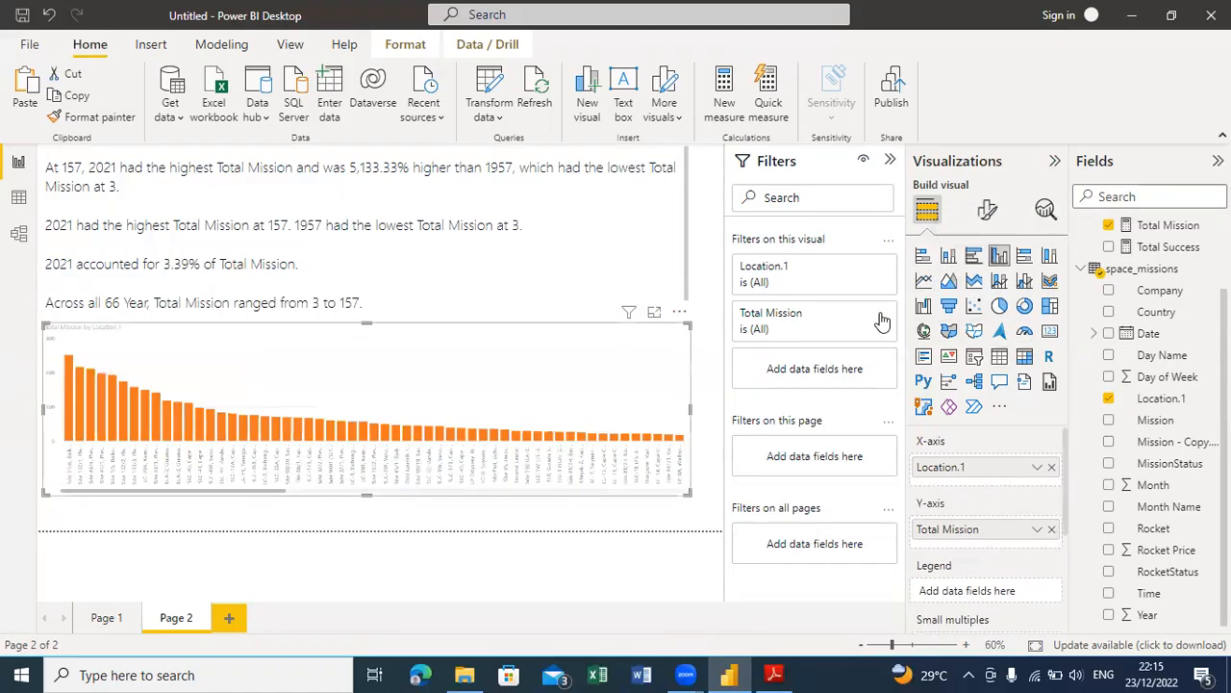
pyautogui.moveTo(364, 320); pyautogui.dragTo(374, 225)
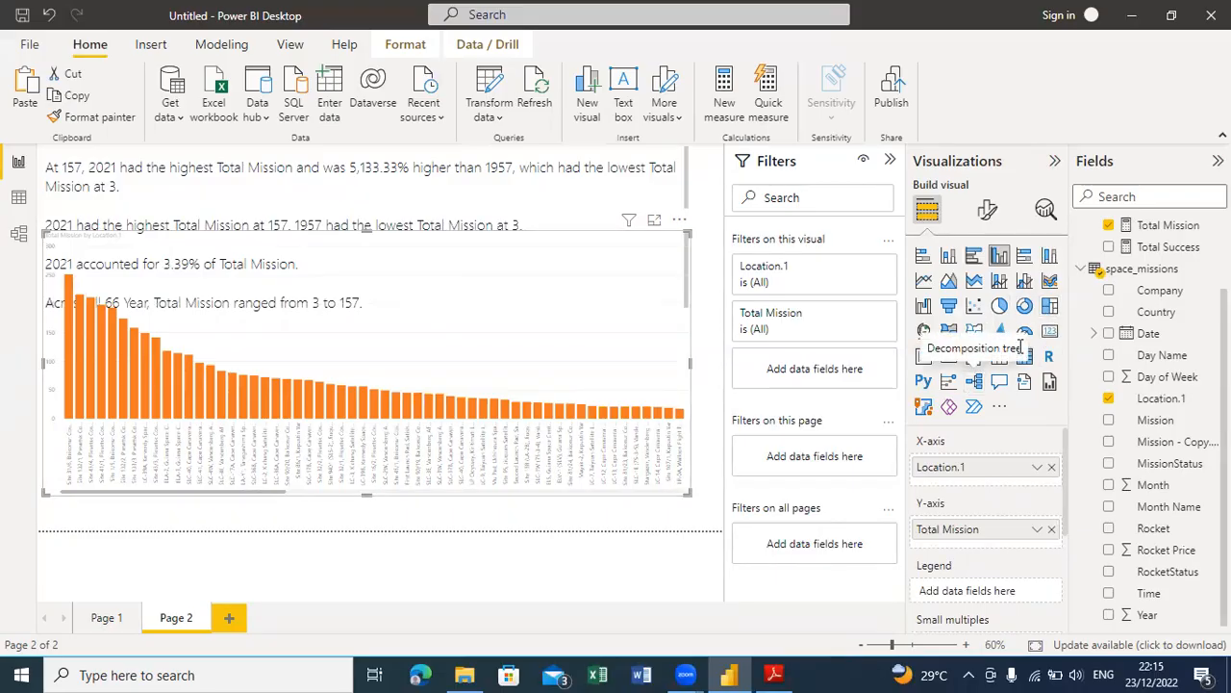
# Step: Recheck the analysis questions in Space Missions.pdf in Adobe Reader, and shrink the location column chart in Power BI to fit below the text summary
pyautogui.click(776, 672)
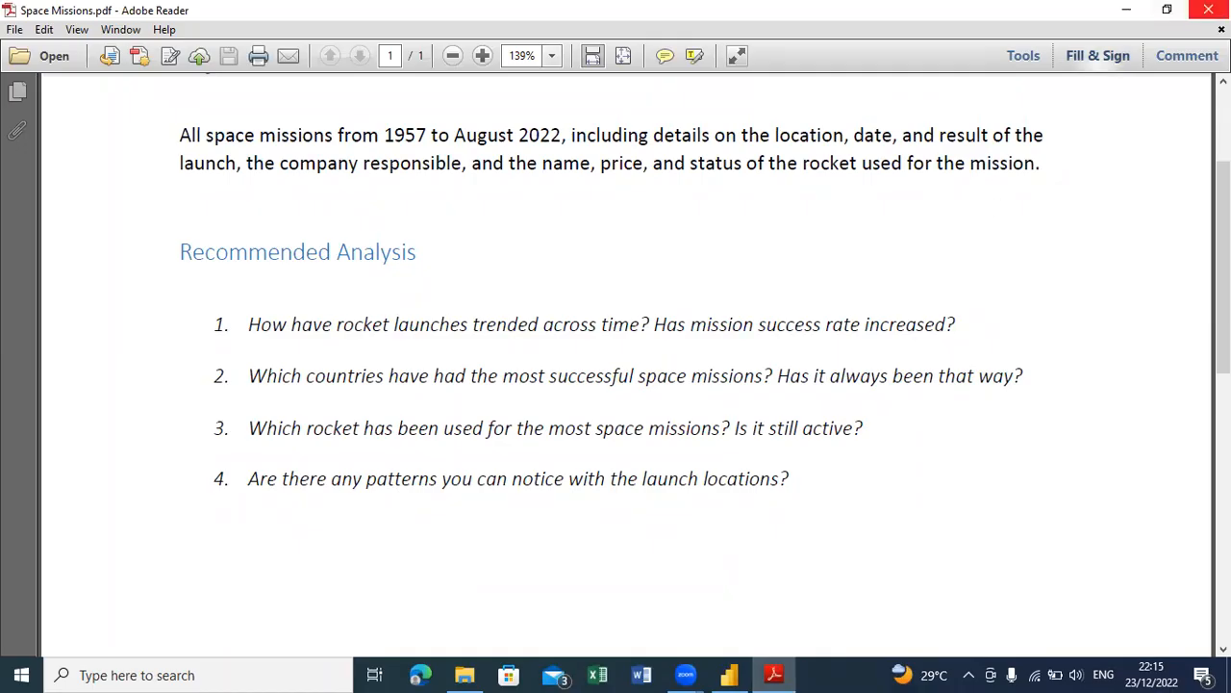
pyautogui.click(1126, 12)
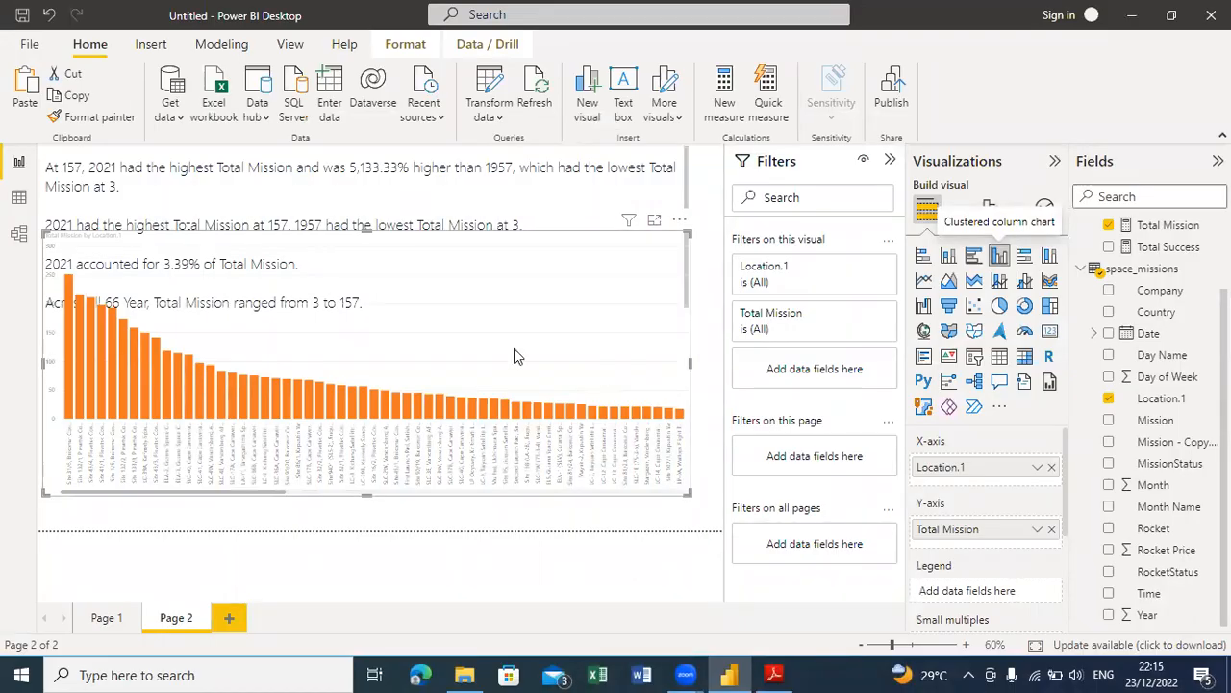
pyautogui.moveTo(42, 234); pyautogui.dragTo(58, 325)
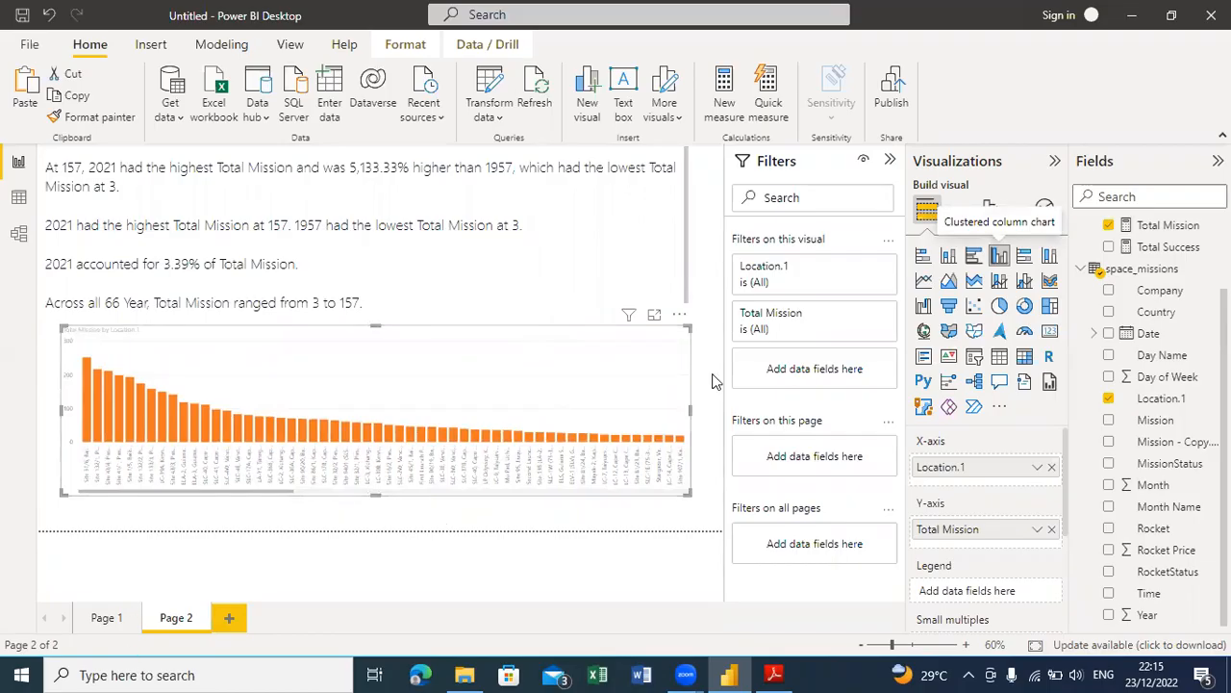
pyautogui.rightClick(565, 356)
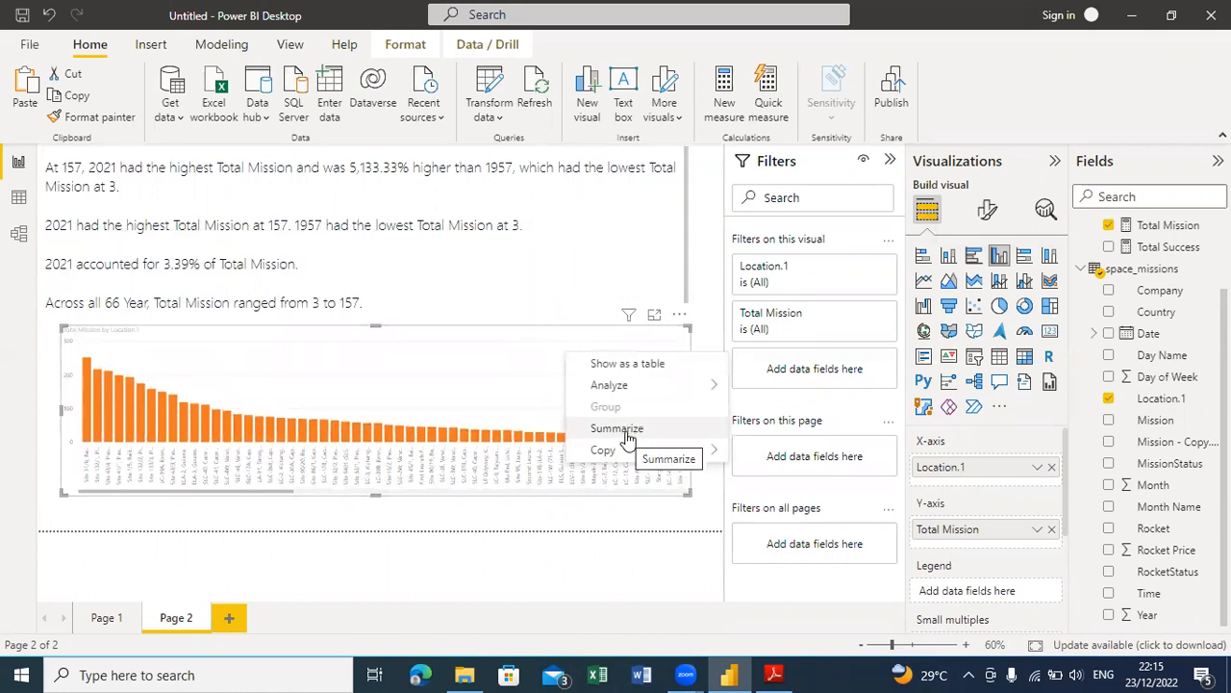
pyautogui.click(438, 228)
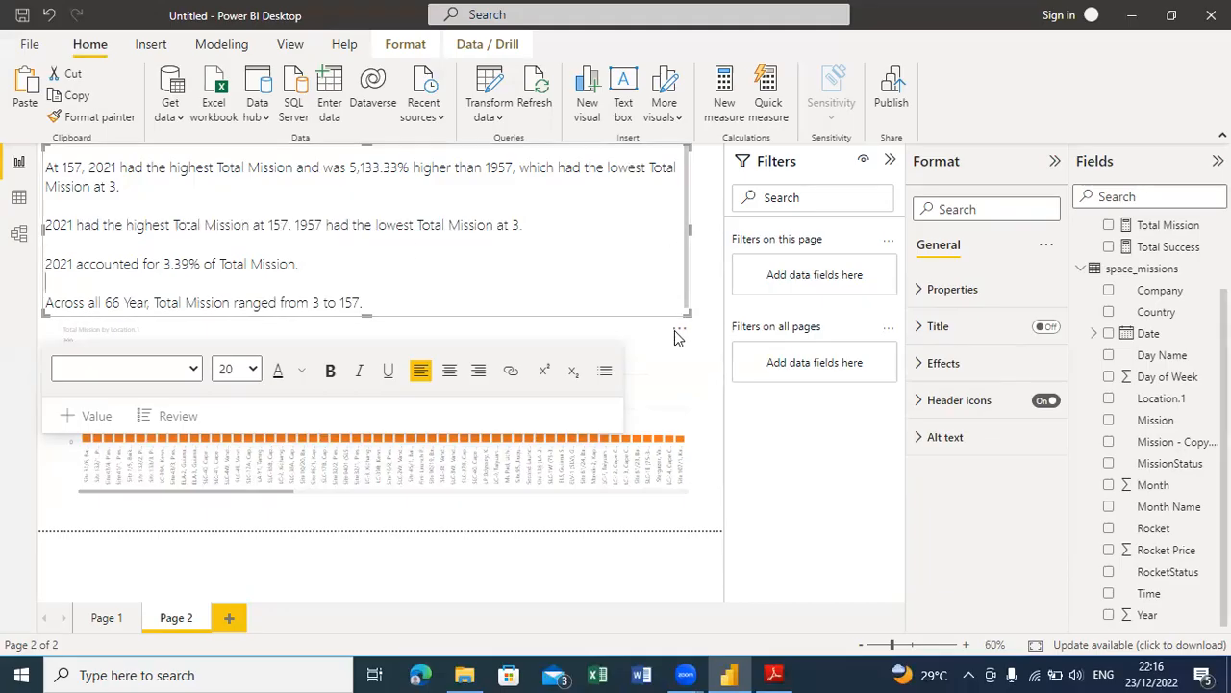
pyautogui.click(708, 356)
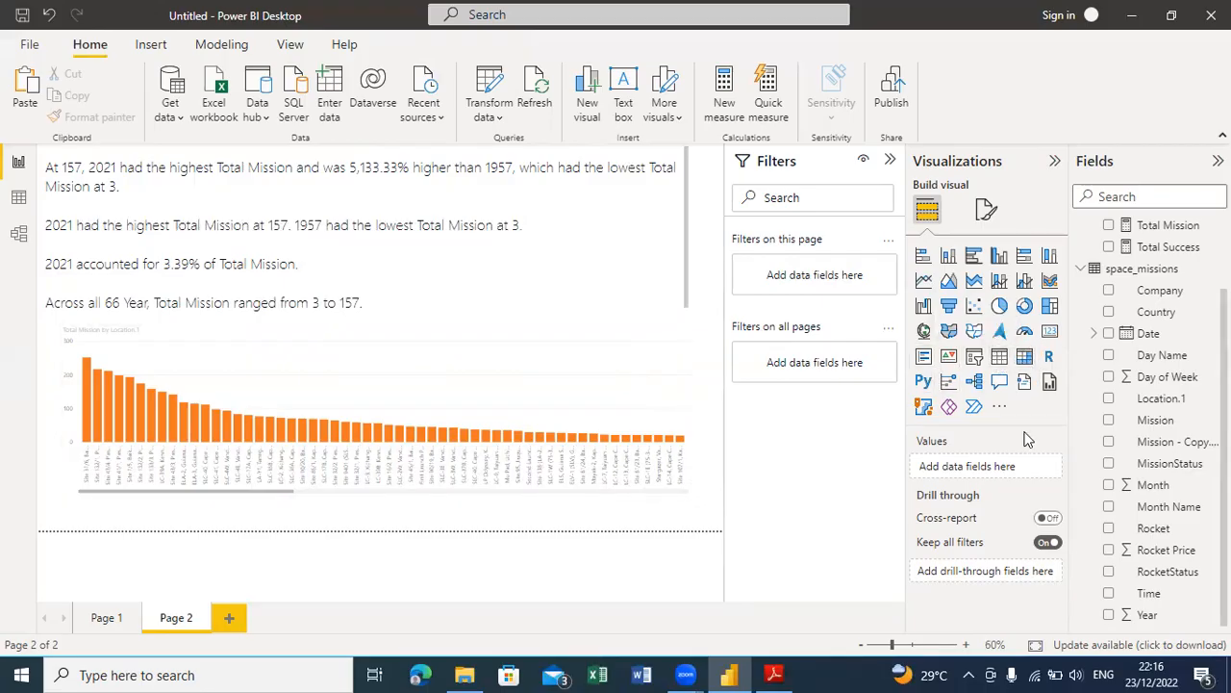
pyautogui.click(1049, 306)
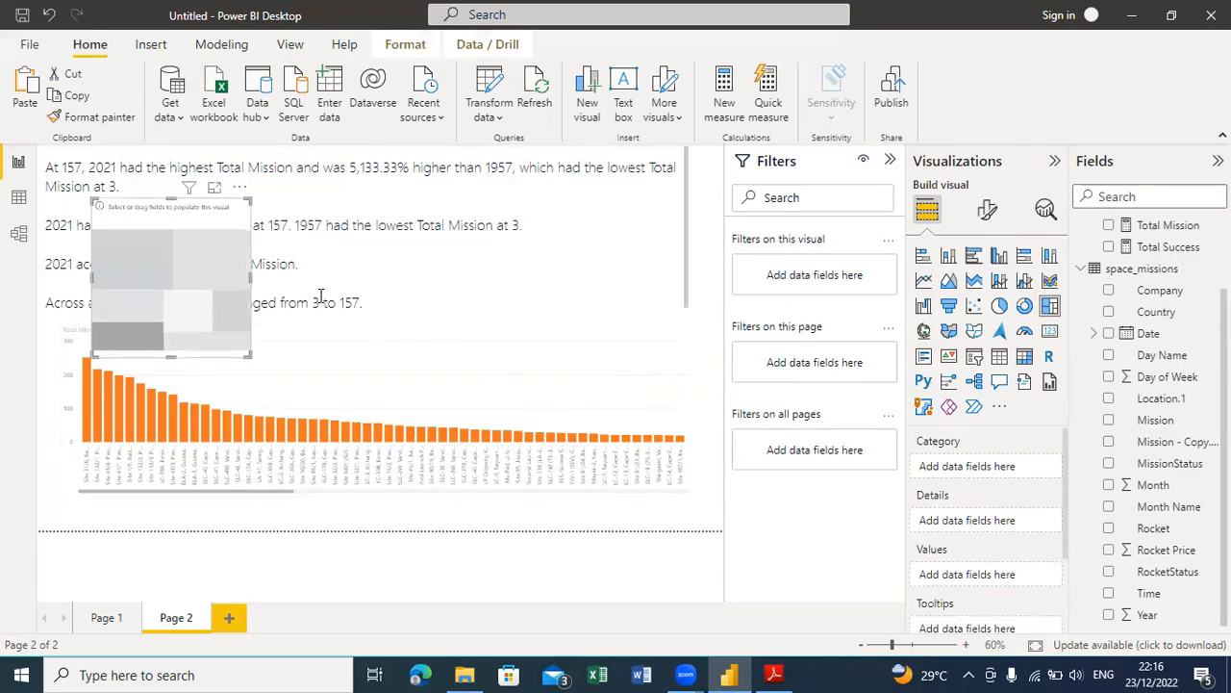
pyautogui.press('Delete')
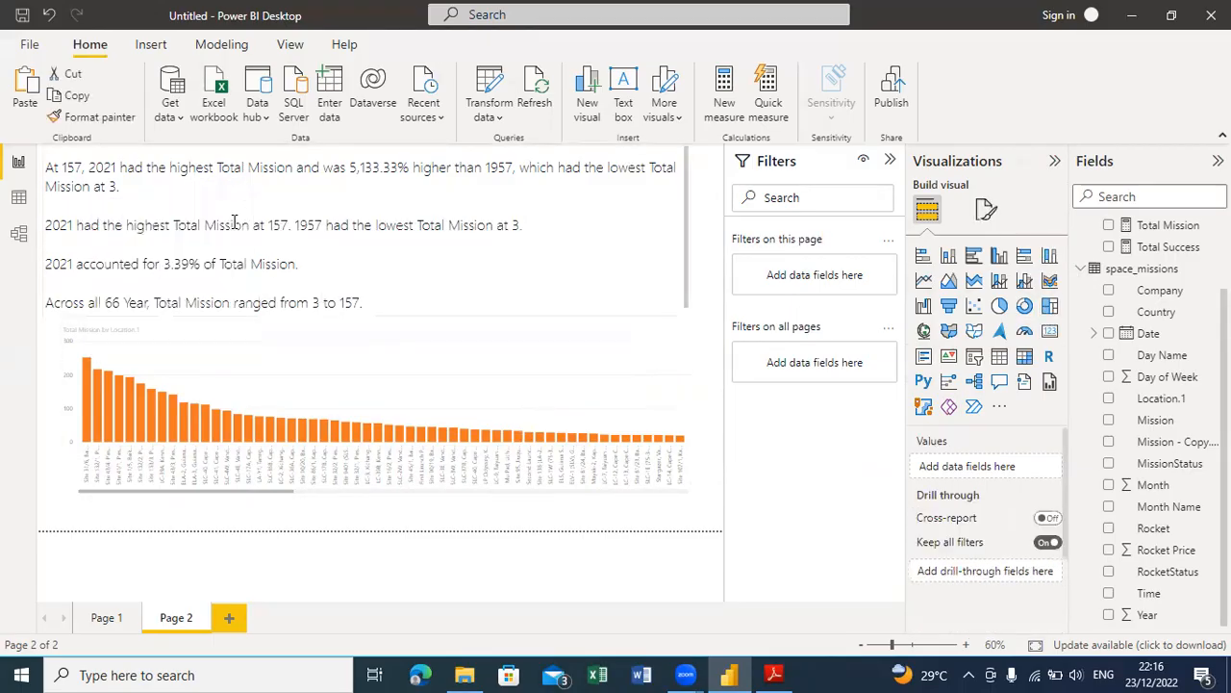
# Step: Convert the Total Mission by Location.1 column chart to a treemap and extend it upward over the text summary
pyautogui.click(283, 388)
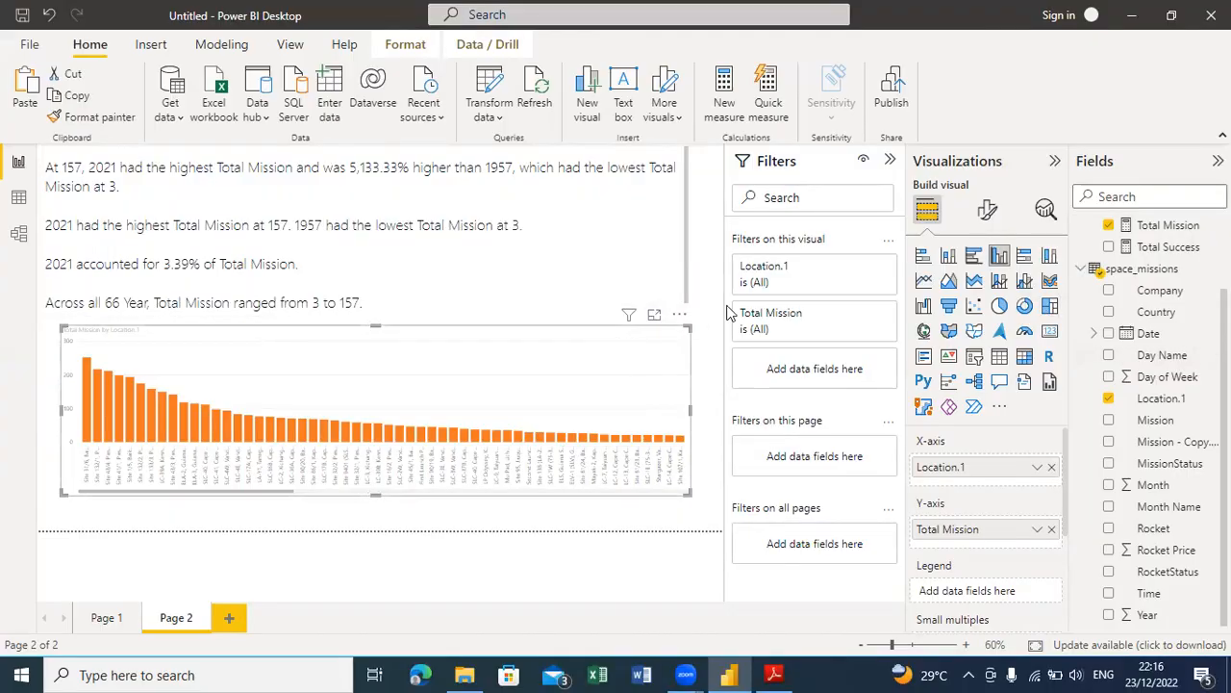
pyautogui.click(1052, 308)
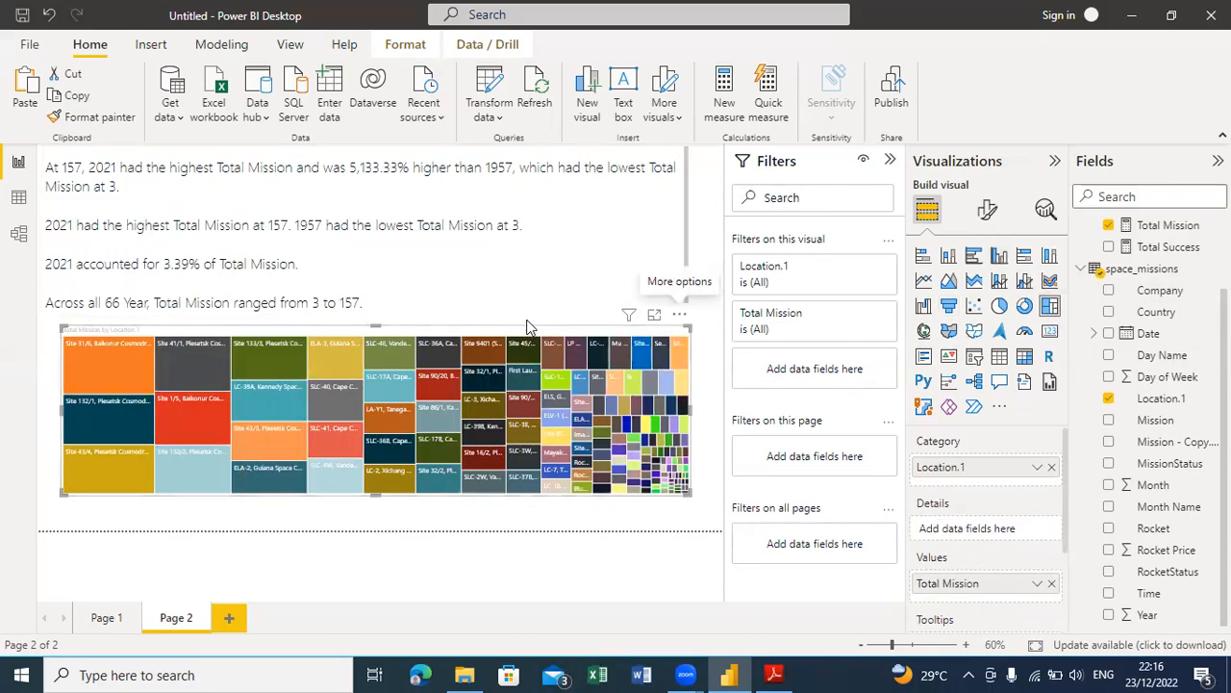
pyautogui.moveTo(376, 327); pyautogui.dragTo(348, 194)
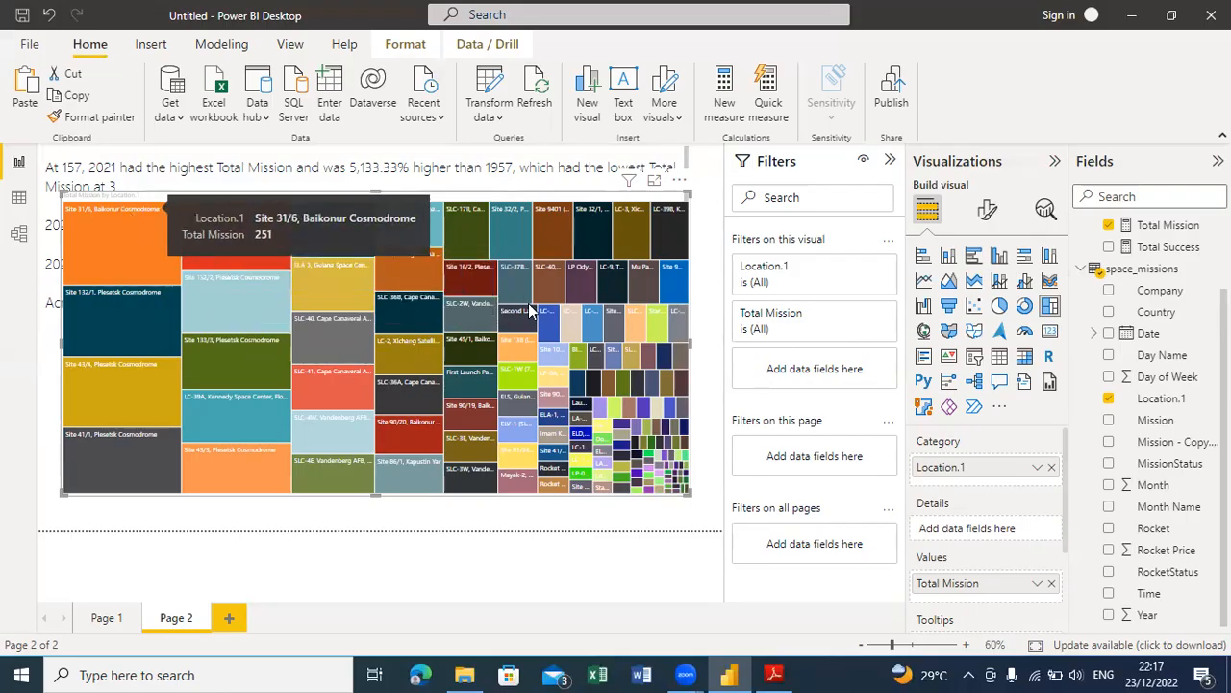
# Step: Add Country to the treemap's details and open the visual in focus mode
pyautogui.click(1107, 313)
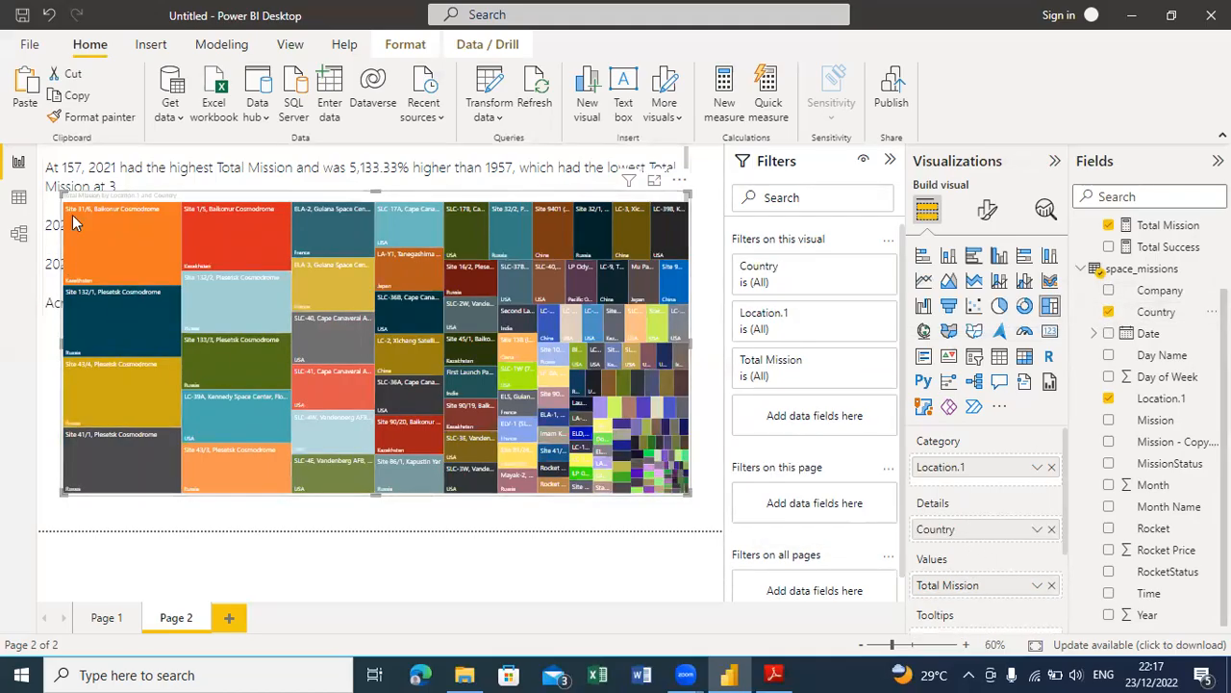
pyautogui.moveTo(86, 223)
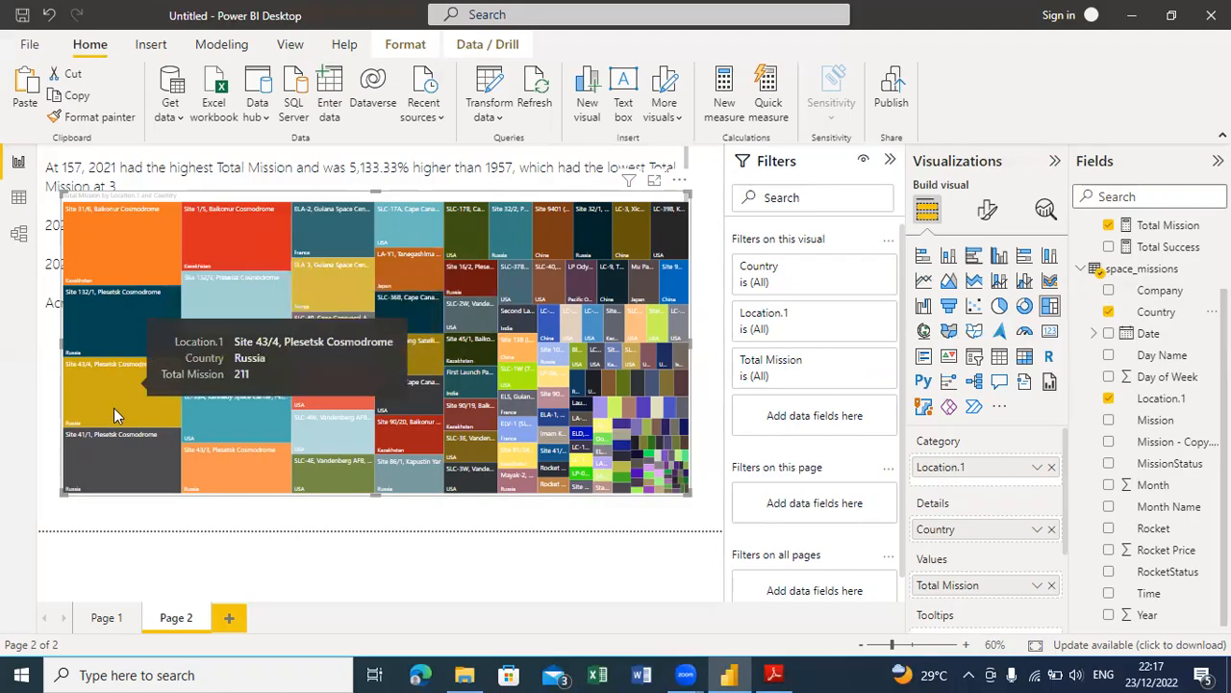
pyautogui.click(655, 182)
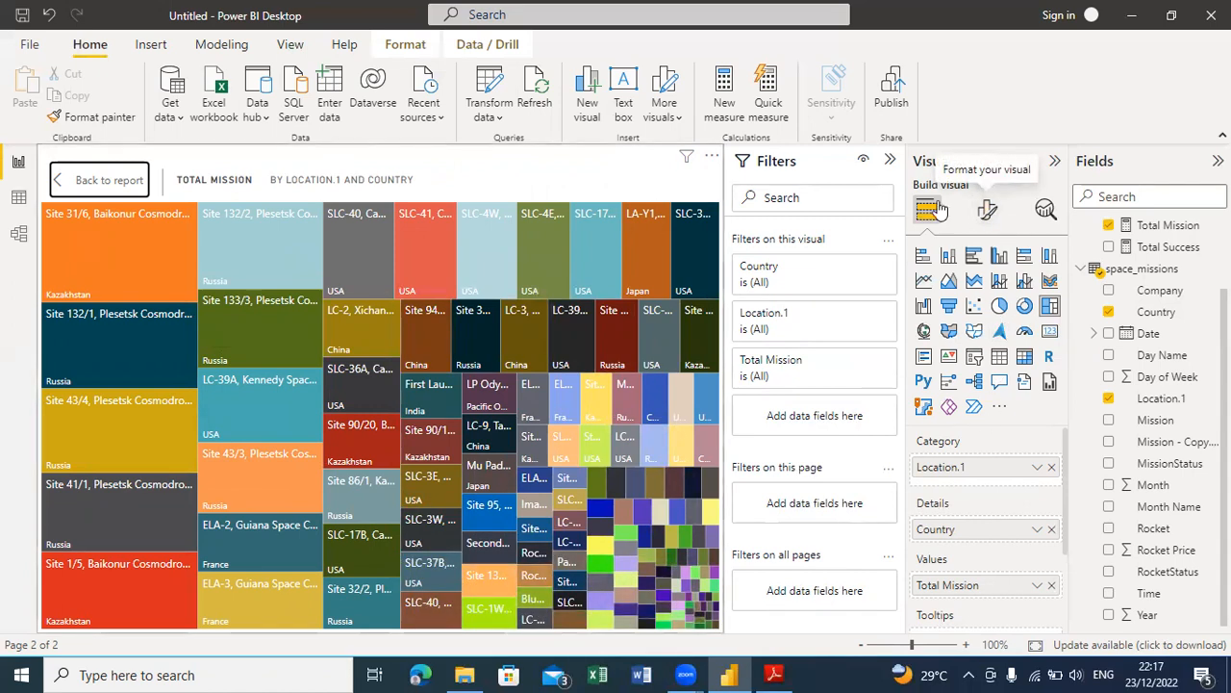
# Step: Filter the treemap's Country field with a Top N filter showing the bottom 10 by Total Mission
pyautogui.click(863, 269)
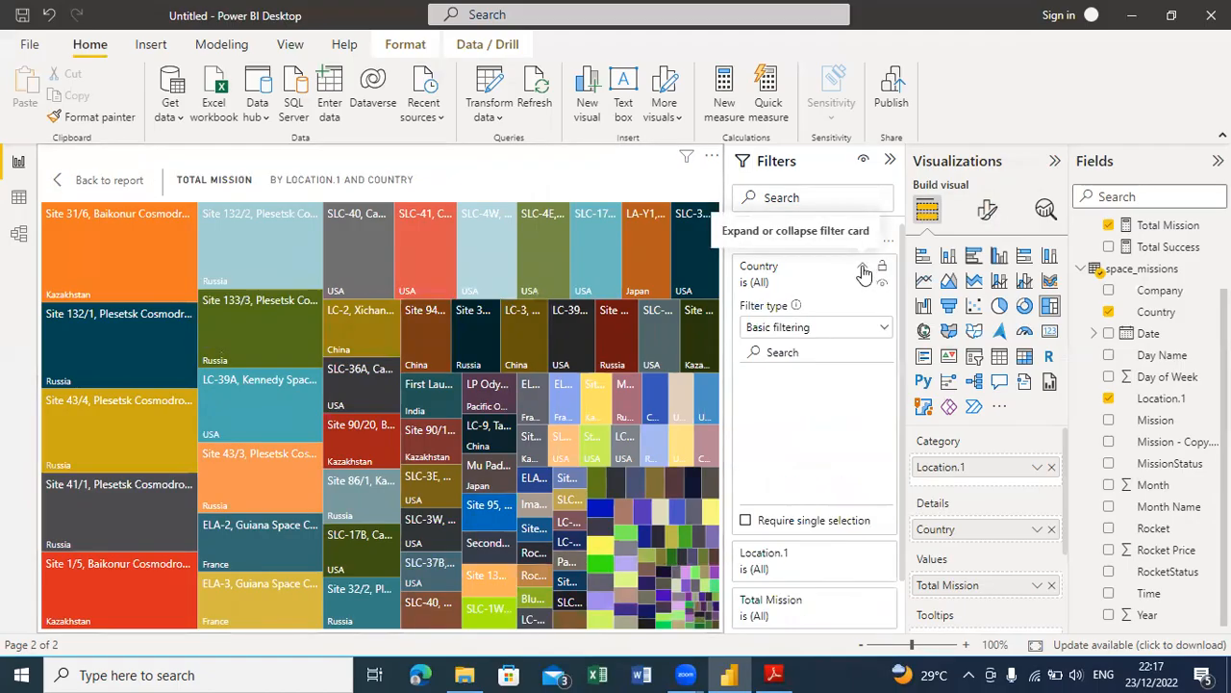
pyautogui.click(879, 329)
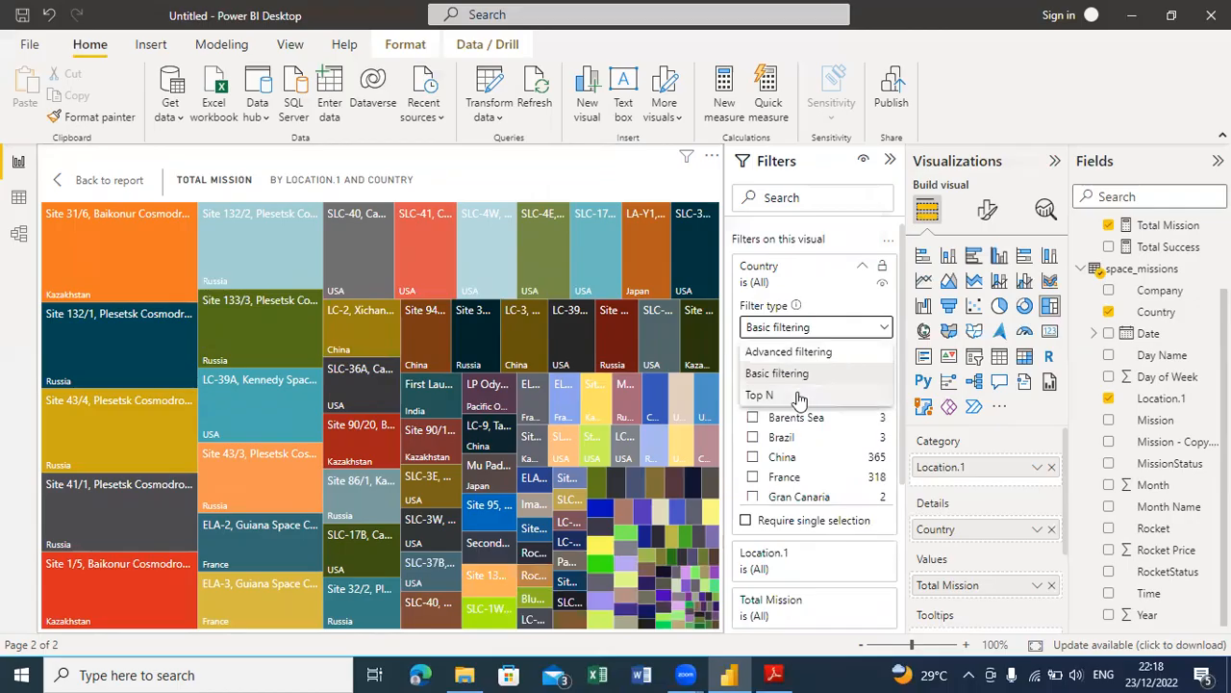
pyautogui.click(799, 396)
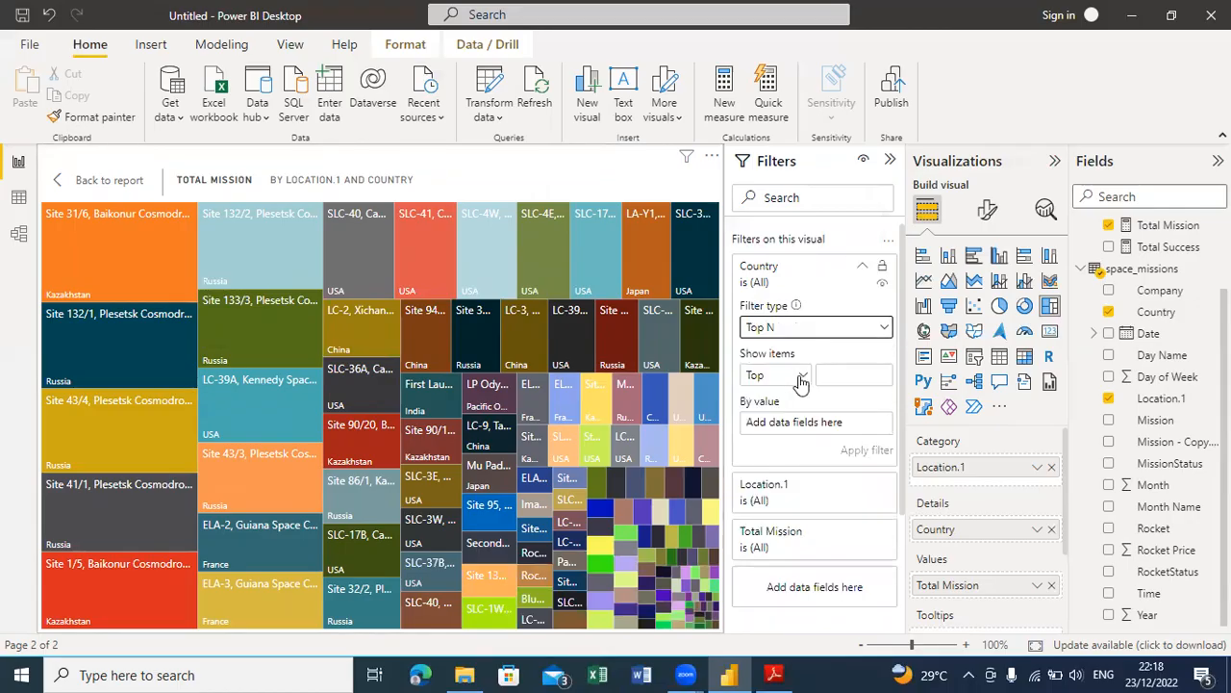
pyautogui.click(801, 377)
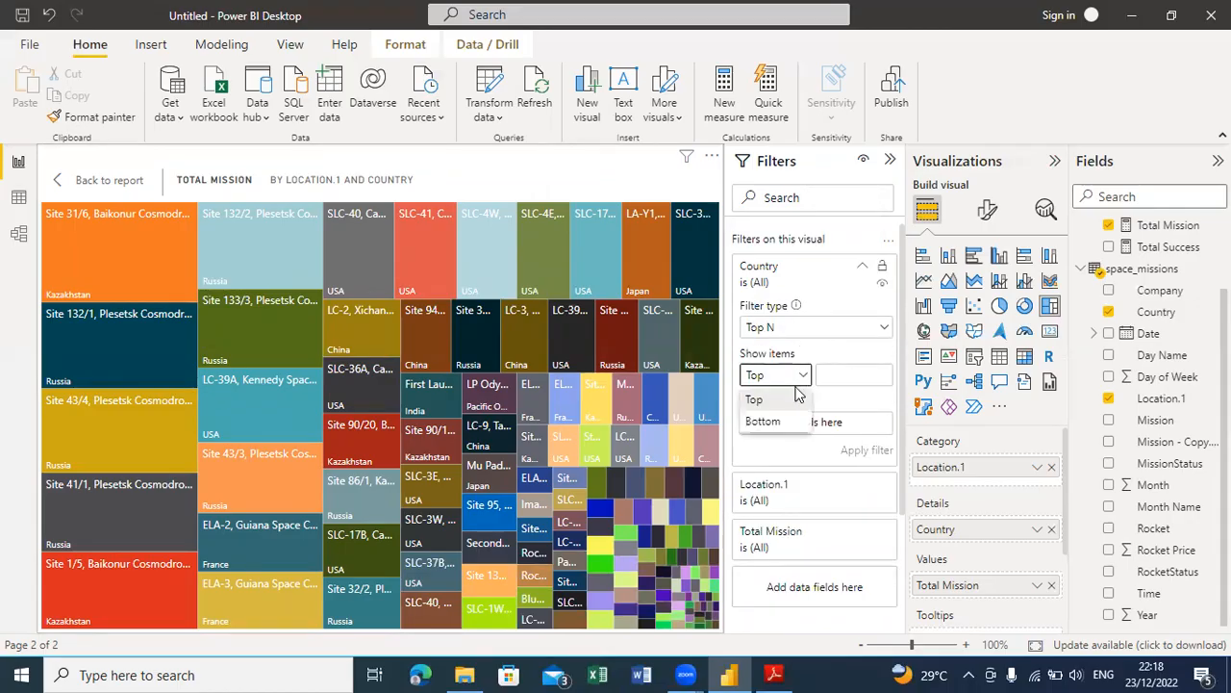
pyautogui.click(762, 421)
pyautogui.click(863, 376)
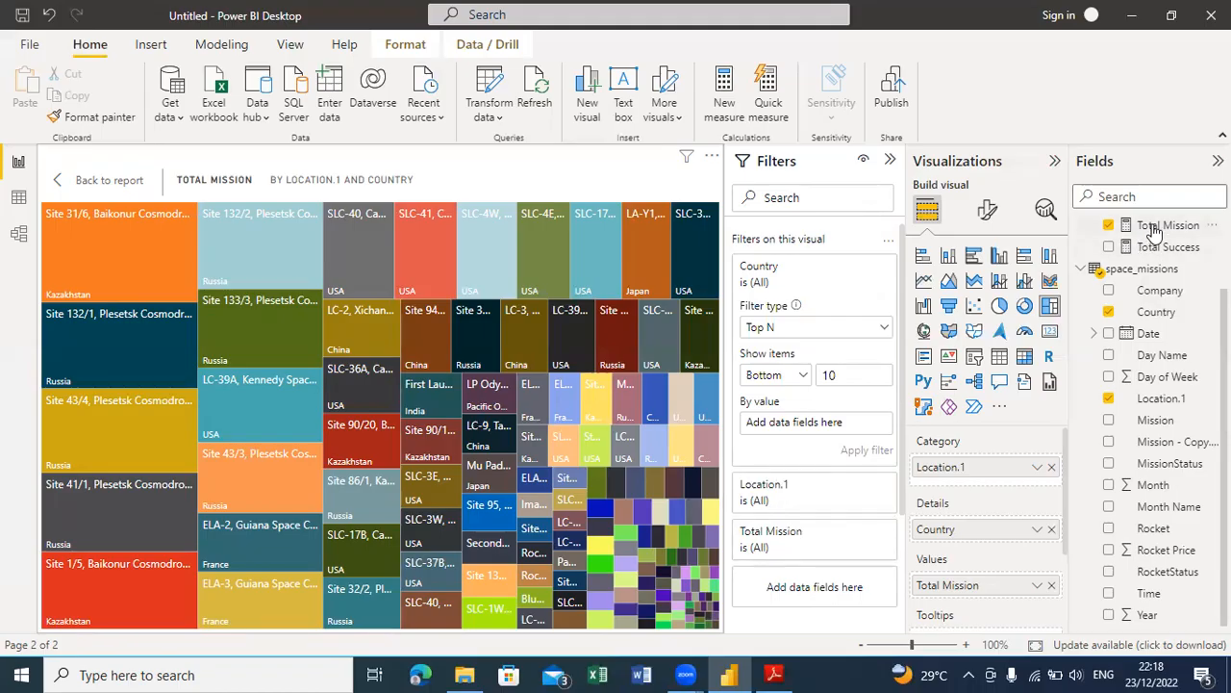
pyautogui.moveTo(1157, 229); pyautogui.dragTo(823, 424)
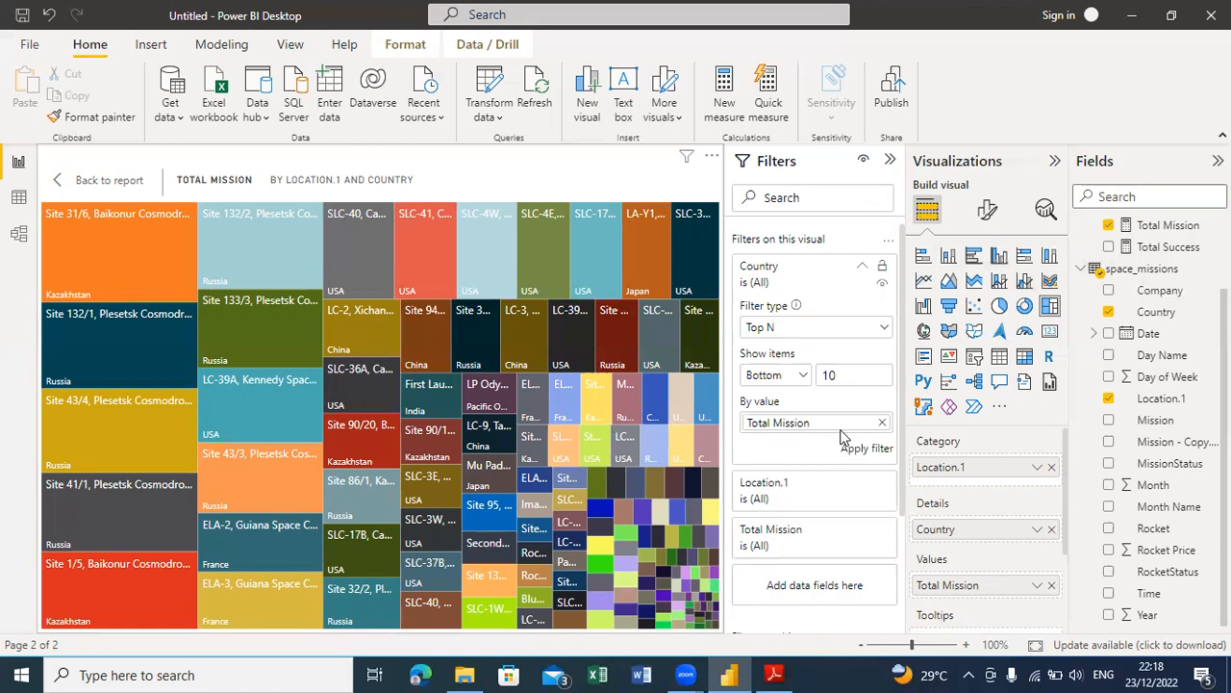
pyautogui.click(843, 439)
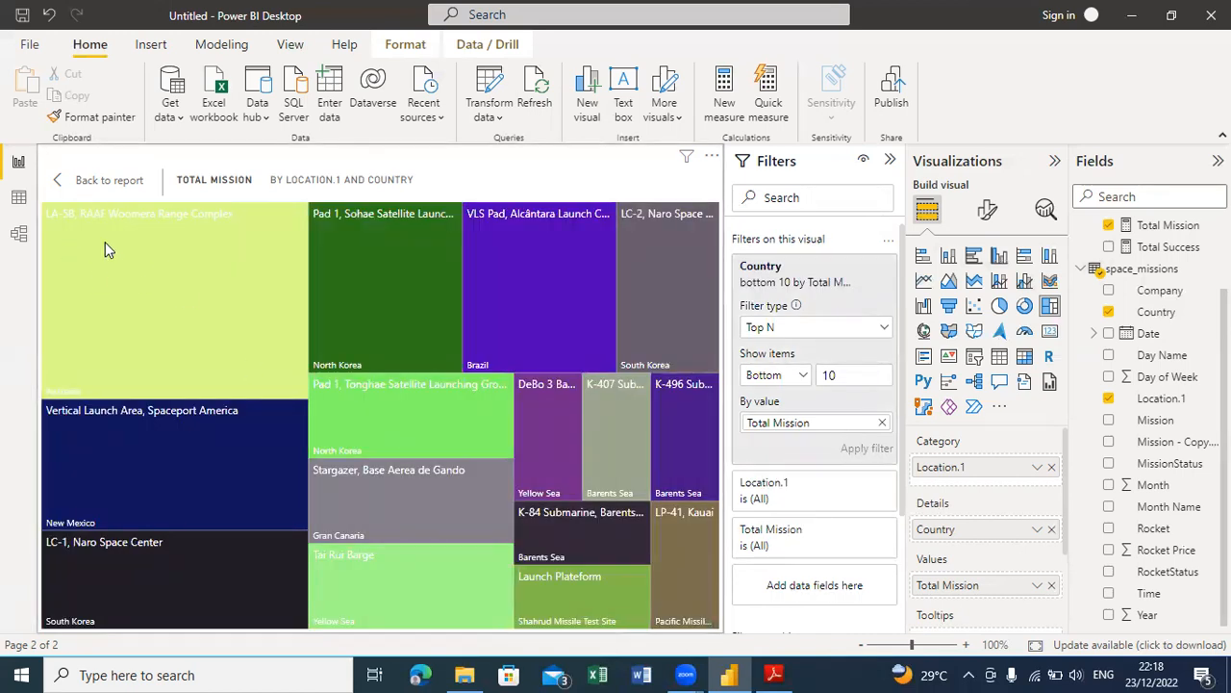
# Step: Check the mission counts of several treemap locations, then return to the report and shrink the treemap to fit below the text summary
pyautogui.moveTo(101, 230)
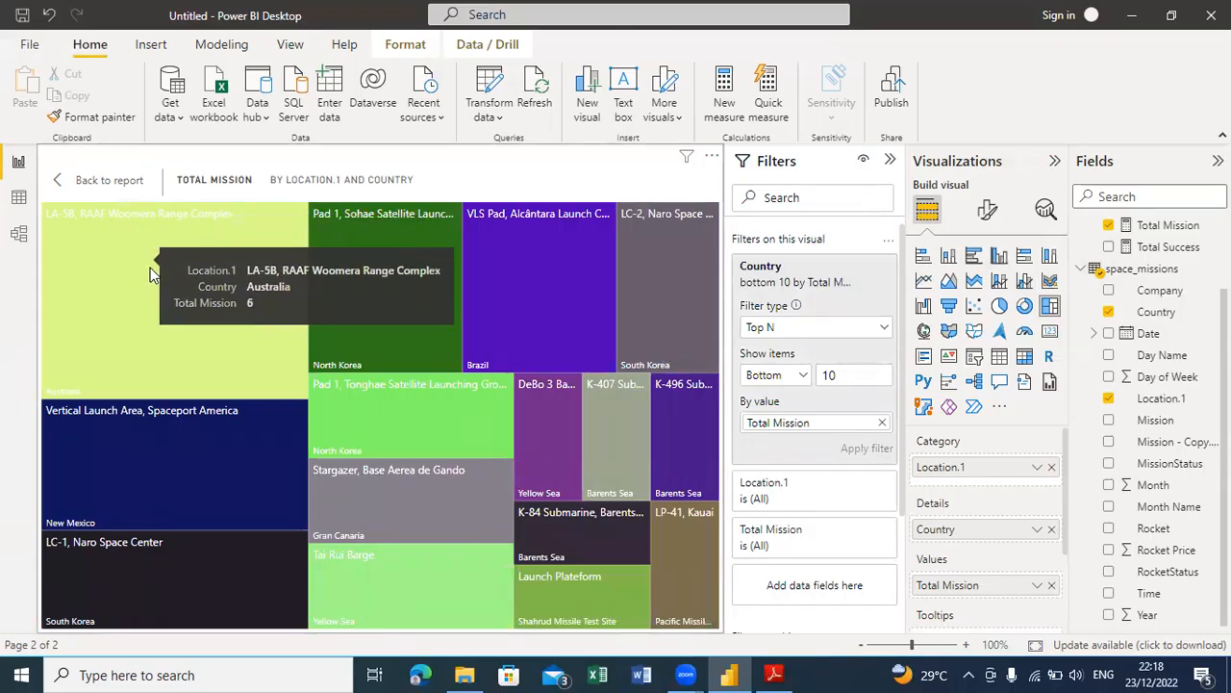
pyautogui.moveTo(633, 284)
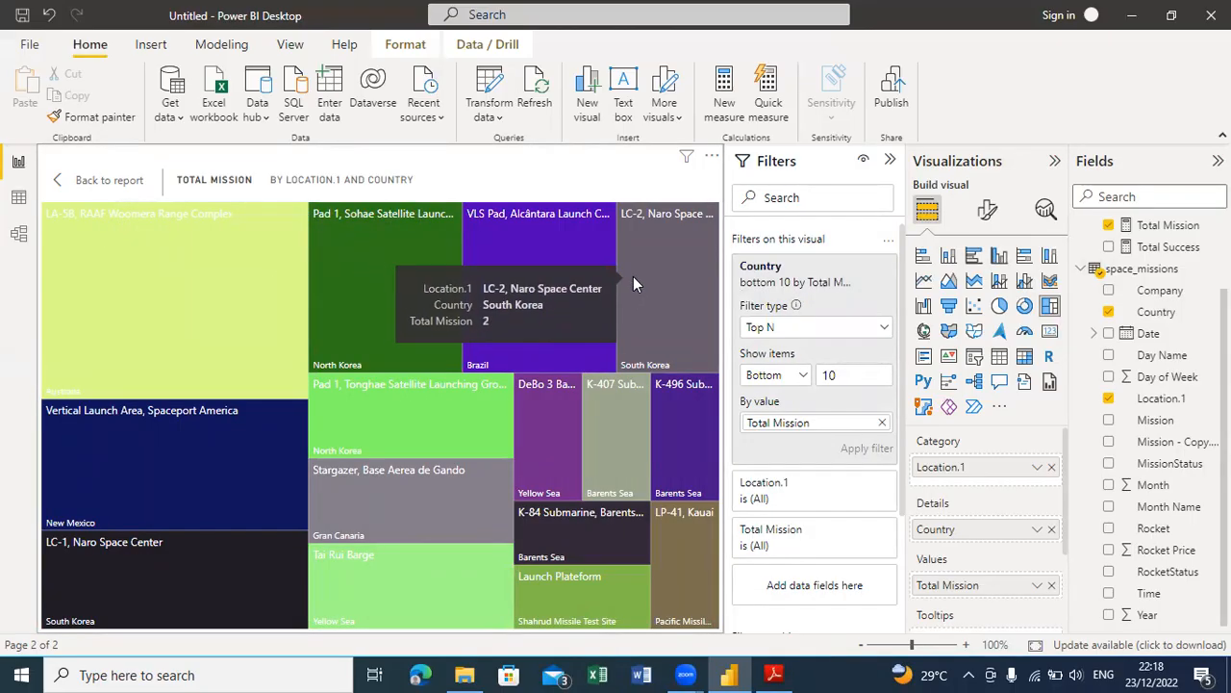
pyautogui.moveTo(561, 278)
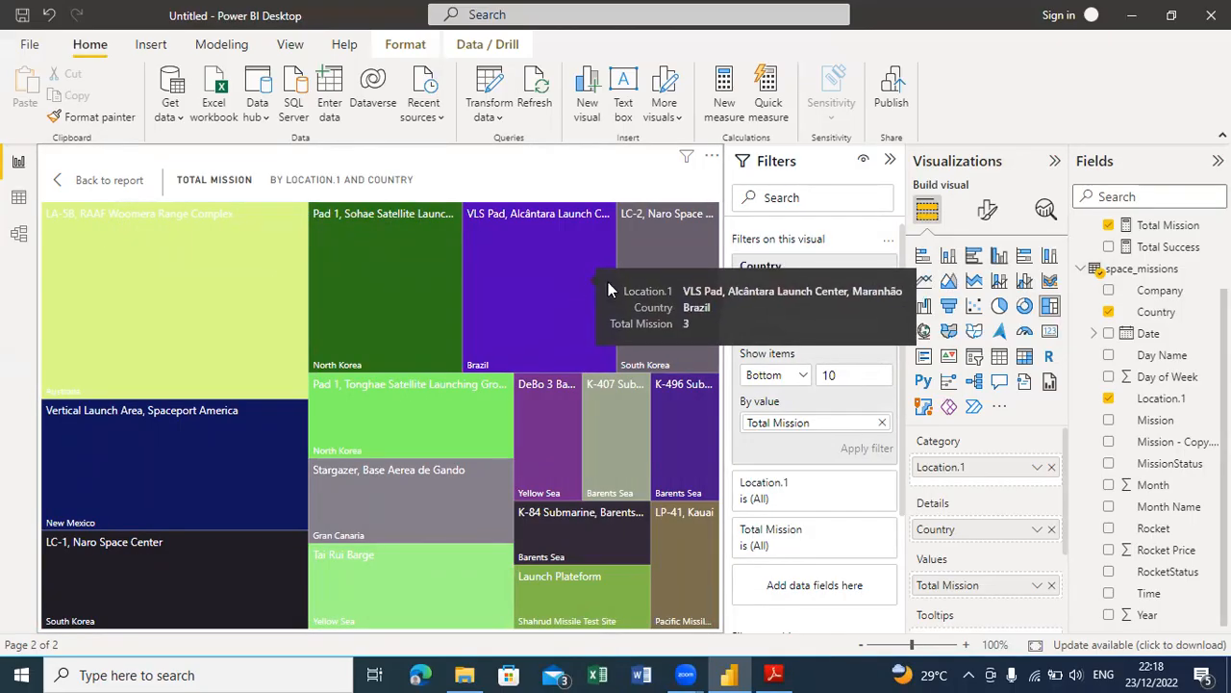
pyautogui.moveTo(689, 577)
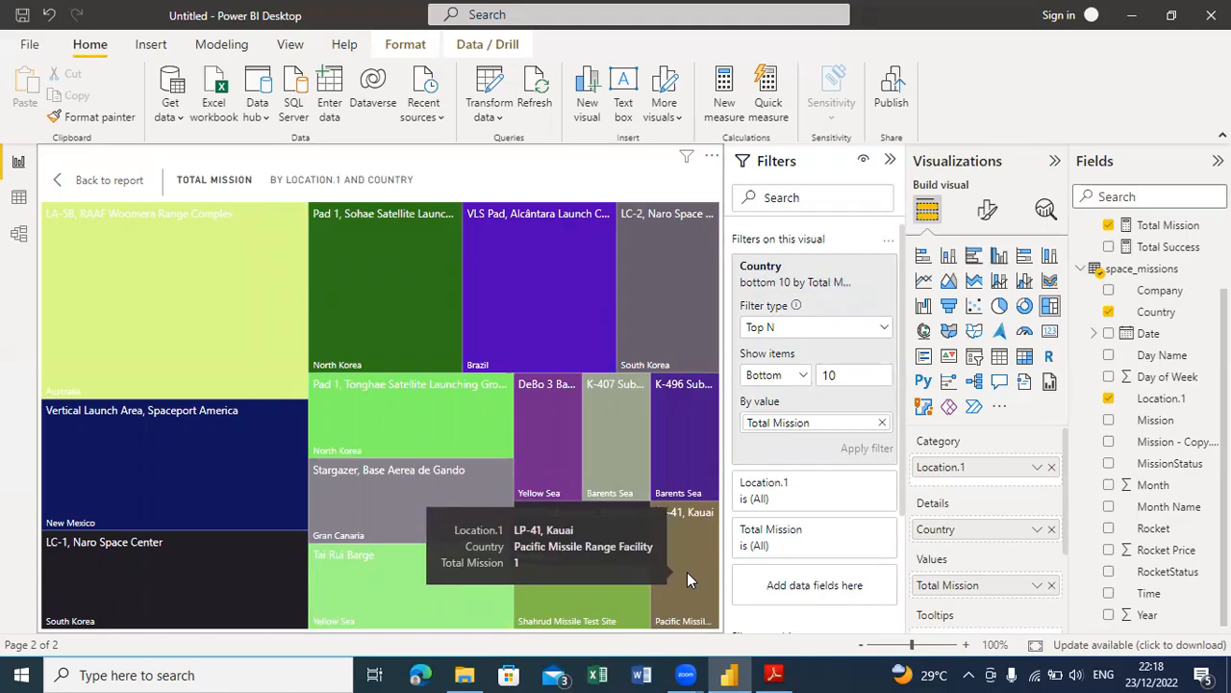
pyautogui.click(84, 185)
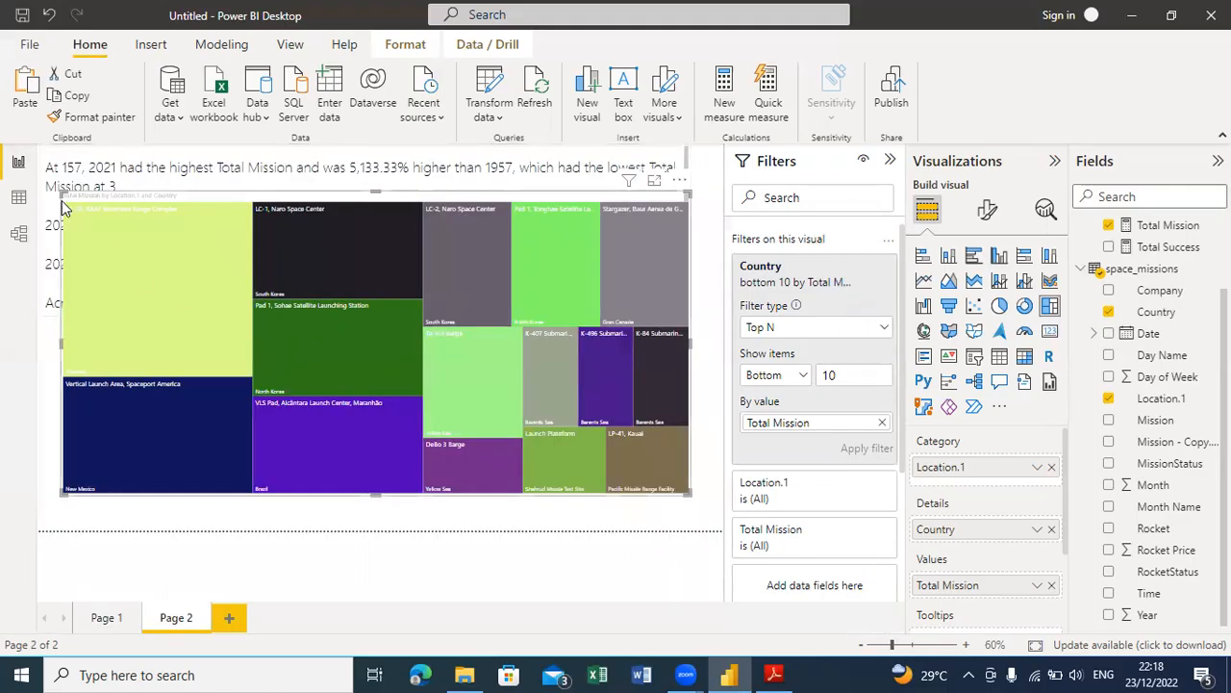
pyautogui.moveTo(120, 259); pyautogui.dragTo(112, 327)
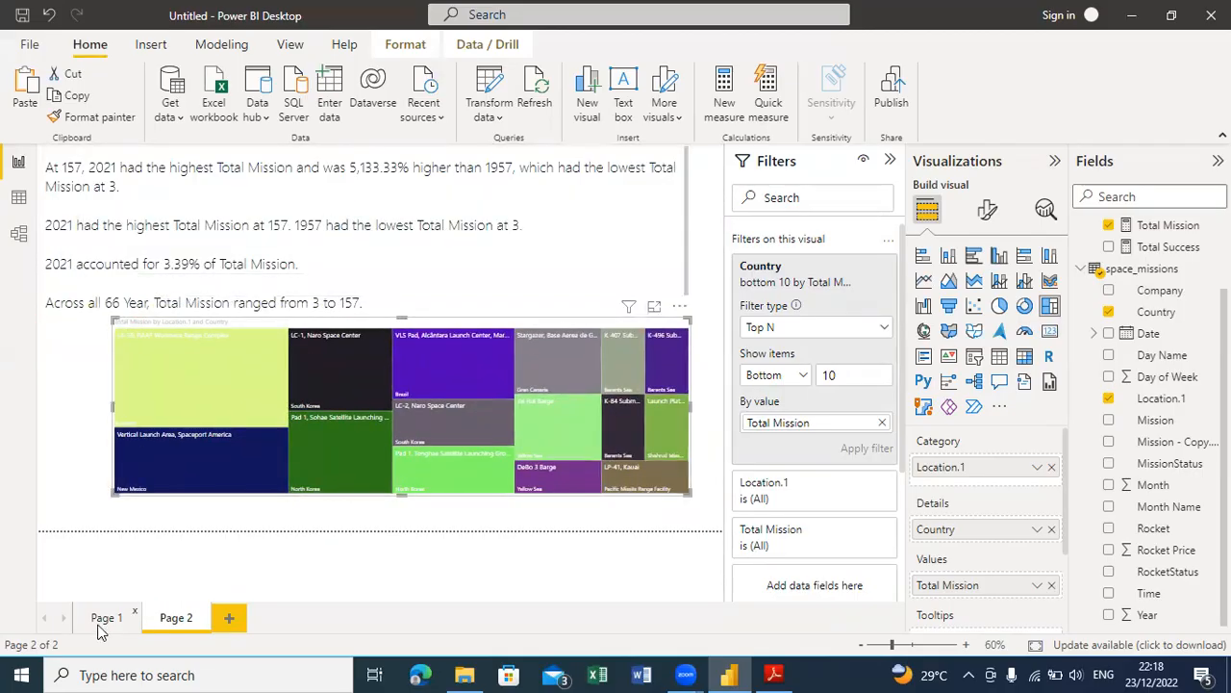
# Step: Add a new report page and create a clustered column chart of Total Mission by Time, enlarged to nearly the full page width
pyautogui.click(231, 621)
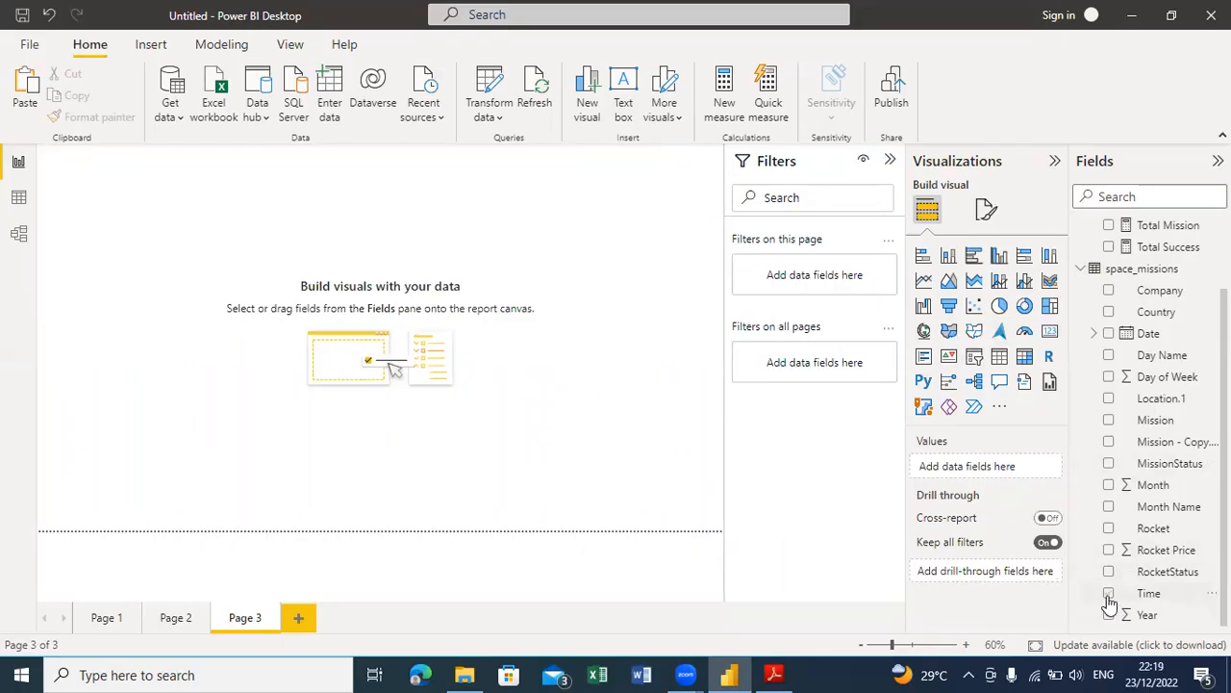
pyautogui.click(1001, 256)
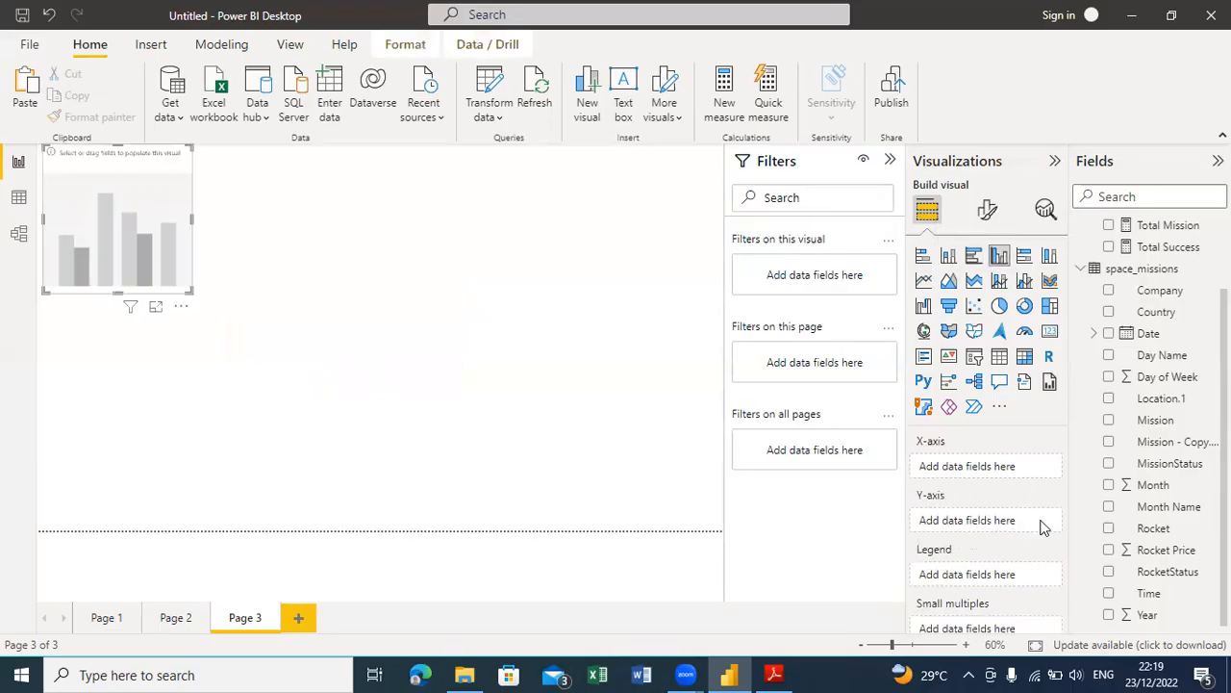
pyautogui.click(1108, 592)
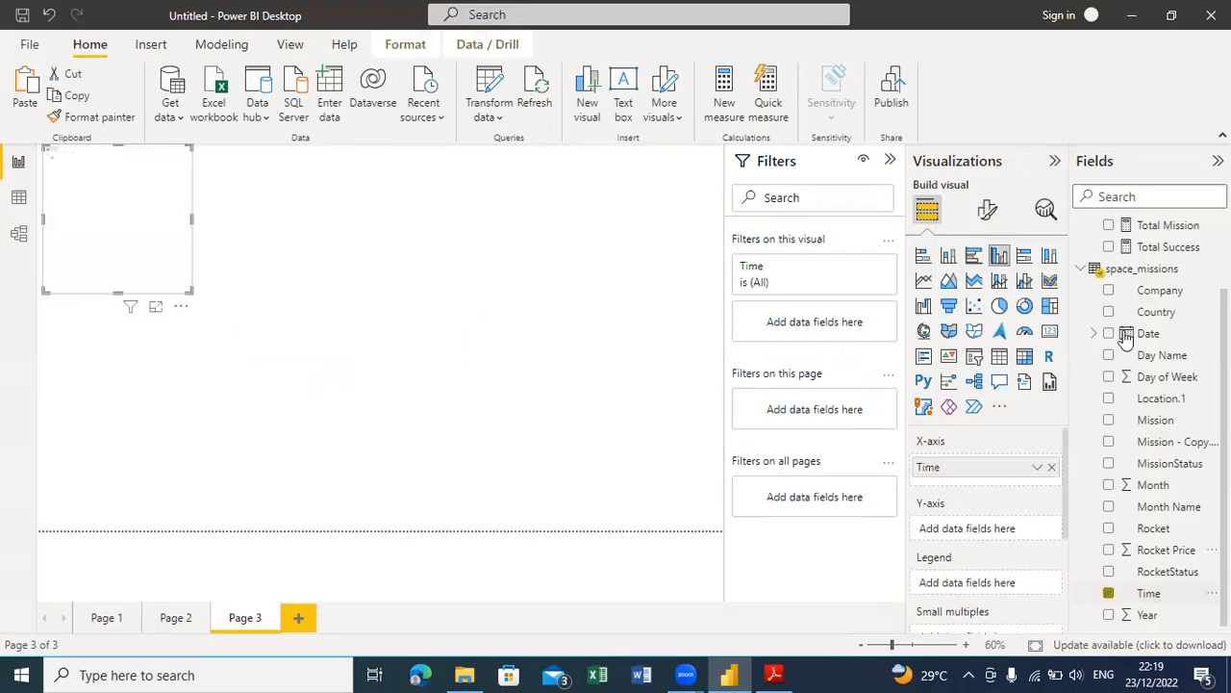
pyautogui.click(1109, 225)
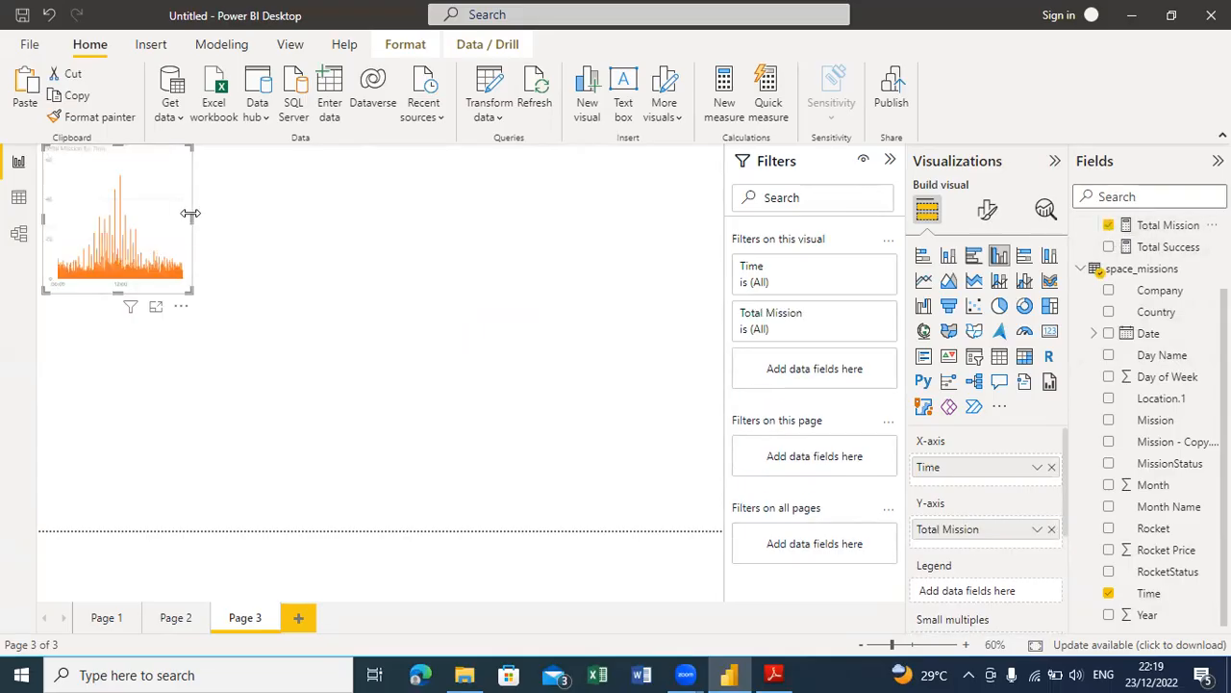
pyautogui.moveTo(191, 212); pyautogui.dragTo(602, 291)
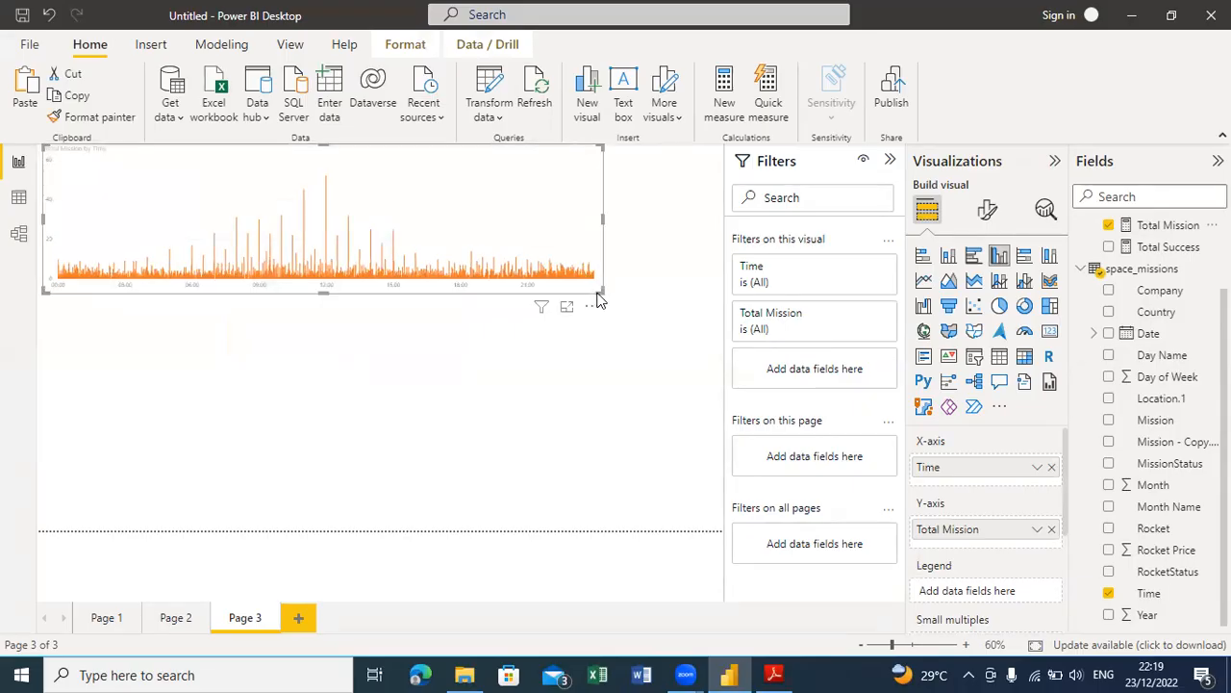
pyautogui.moveTo(598, 288); pyautogui.dragTo(705, 344)
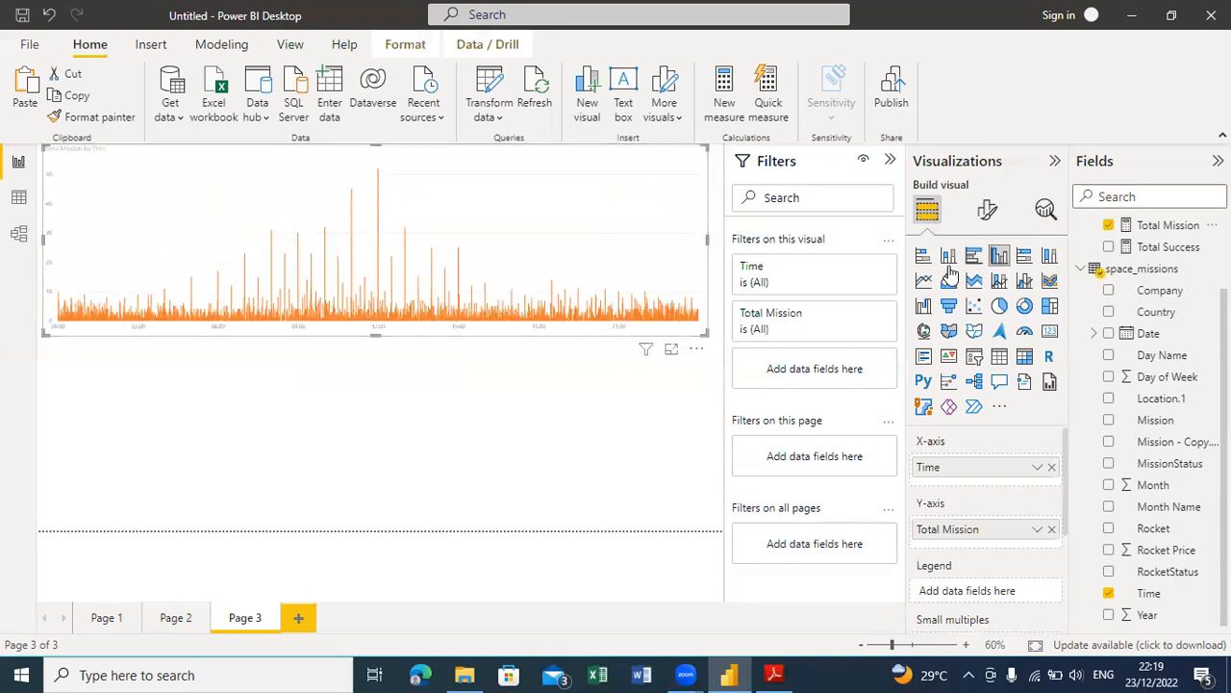
# Step: Set the font size of the time chart's X-axis values to 11
pyautogui.click(988, 210)
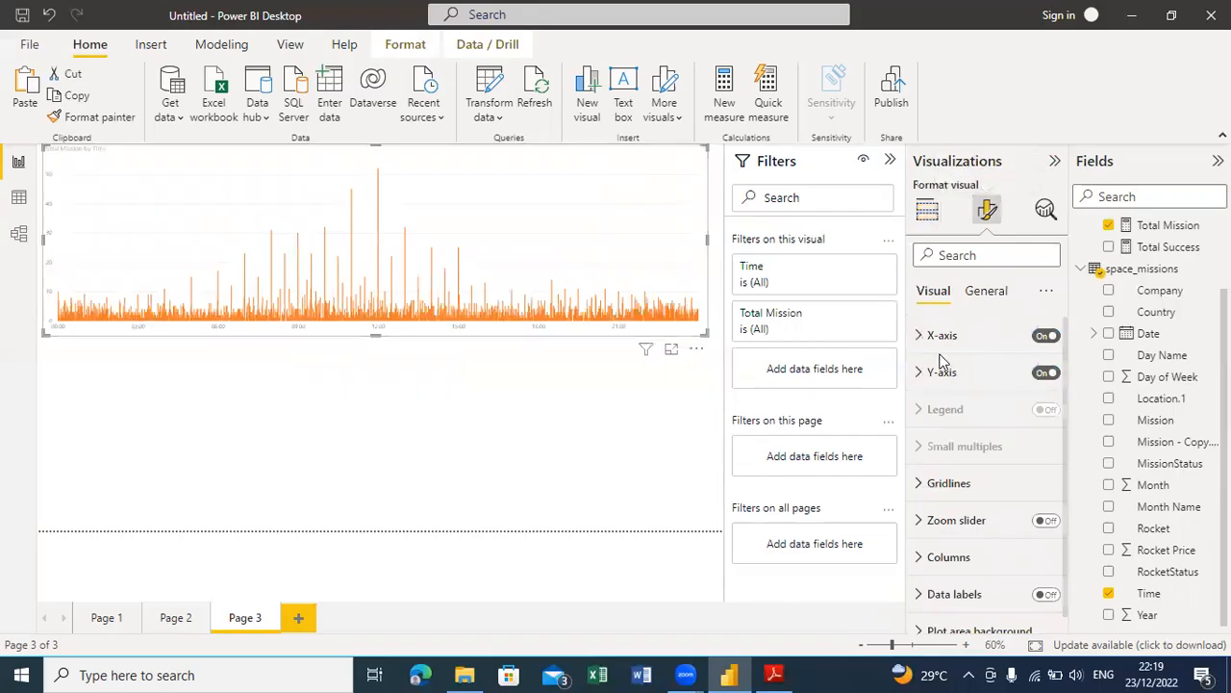
pyautogui.click(920, 339)
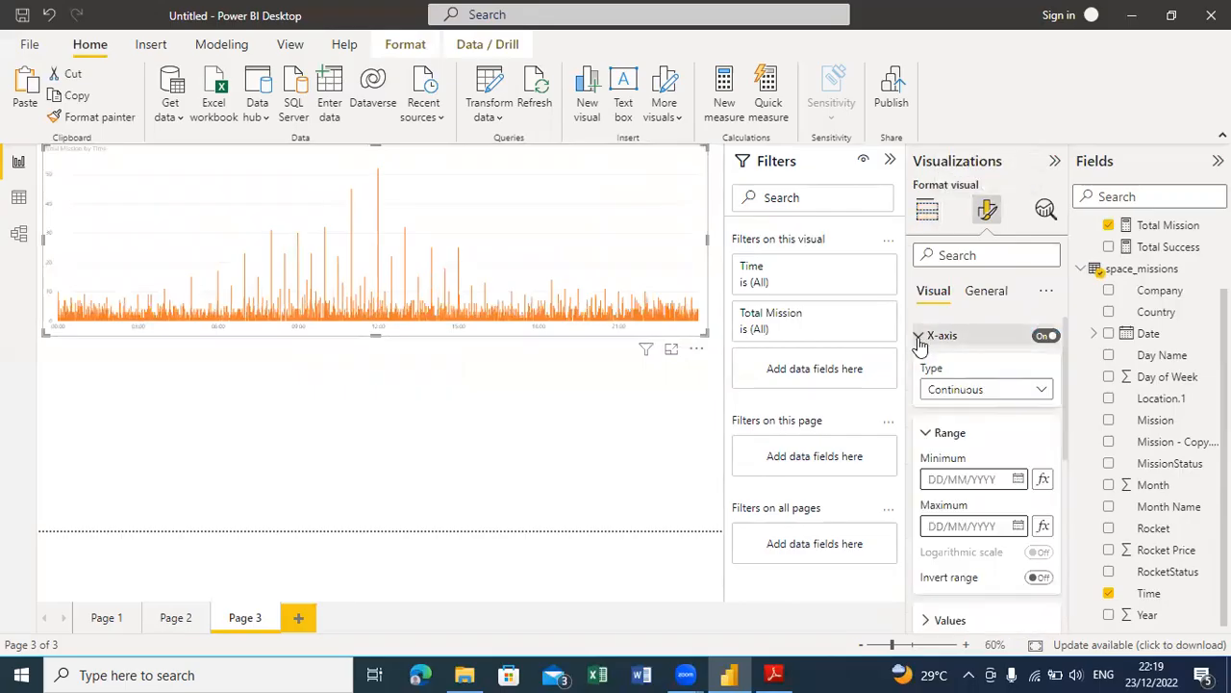
pyautogui.click(920, 339)
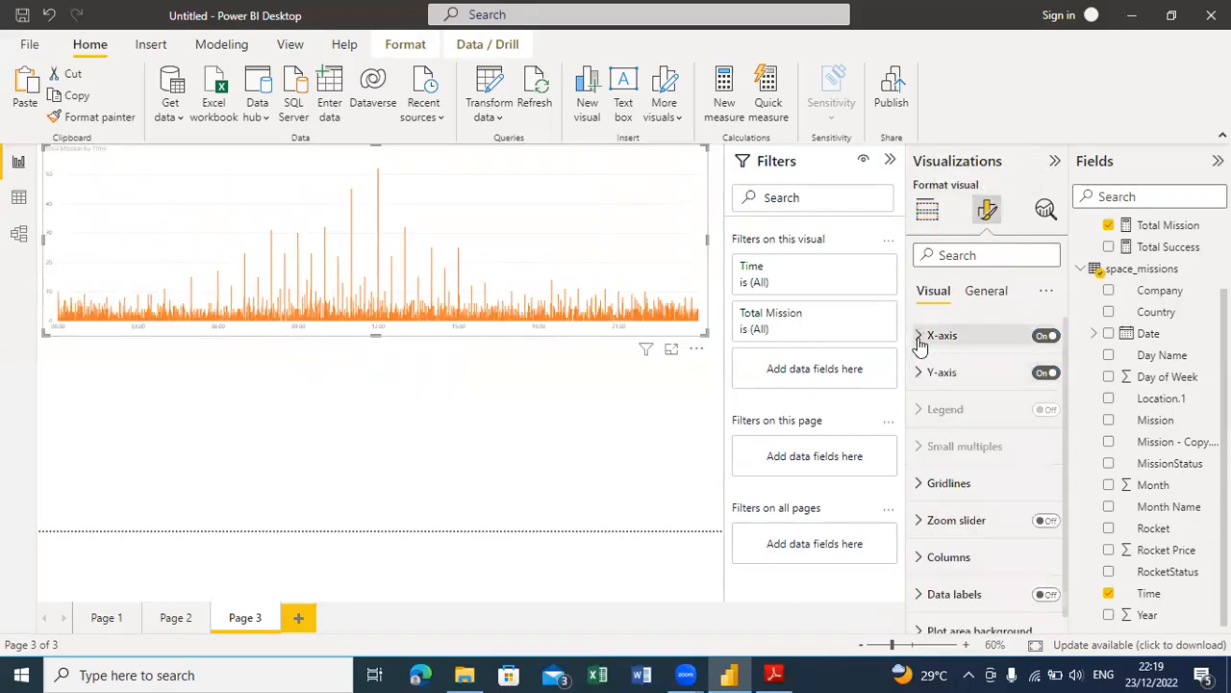
pyautogui.click(920, 339)
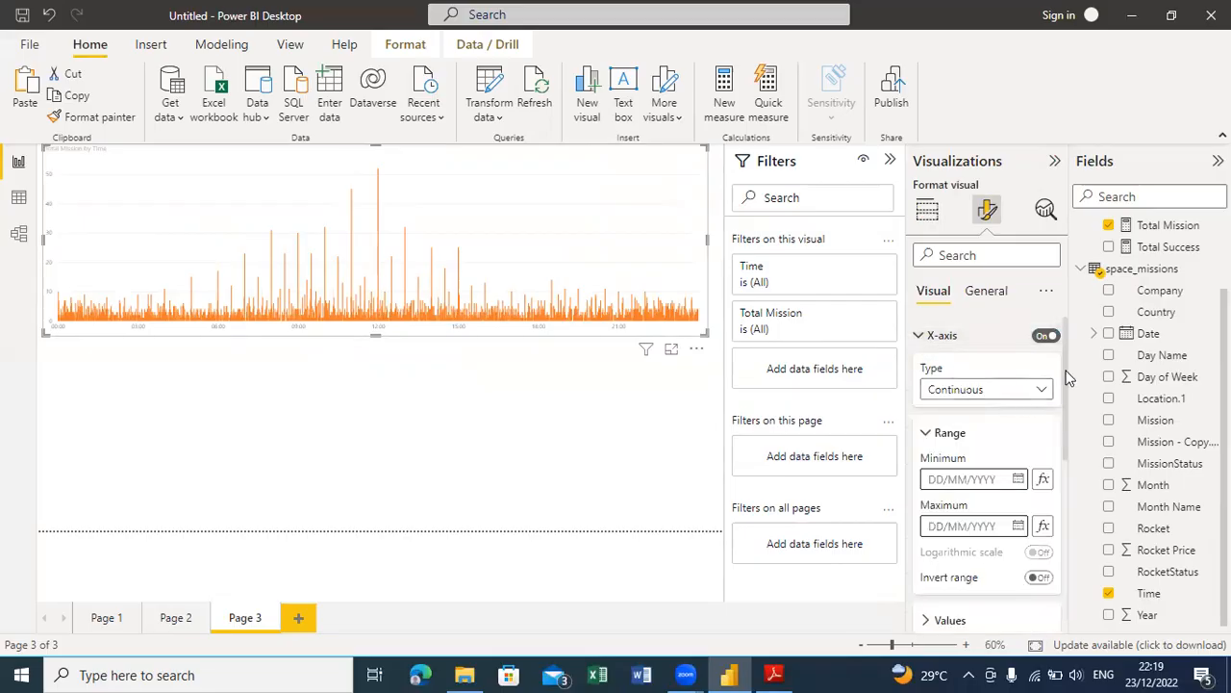
pyautogui.moveTo(1065, 377); pyautogui.dragTo(1071, 492)
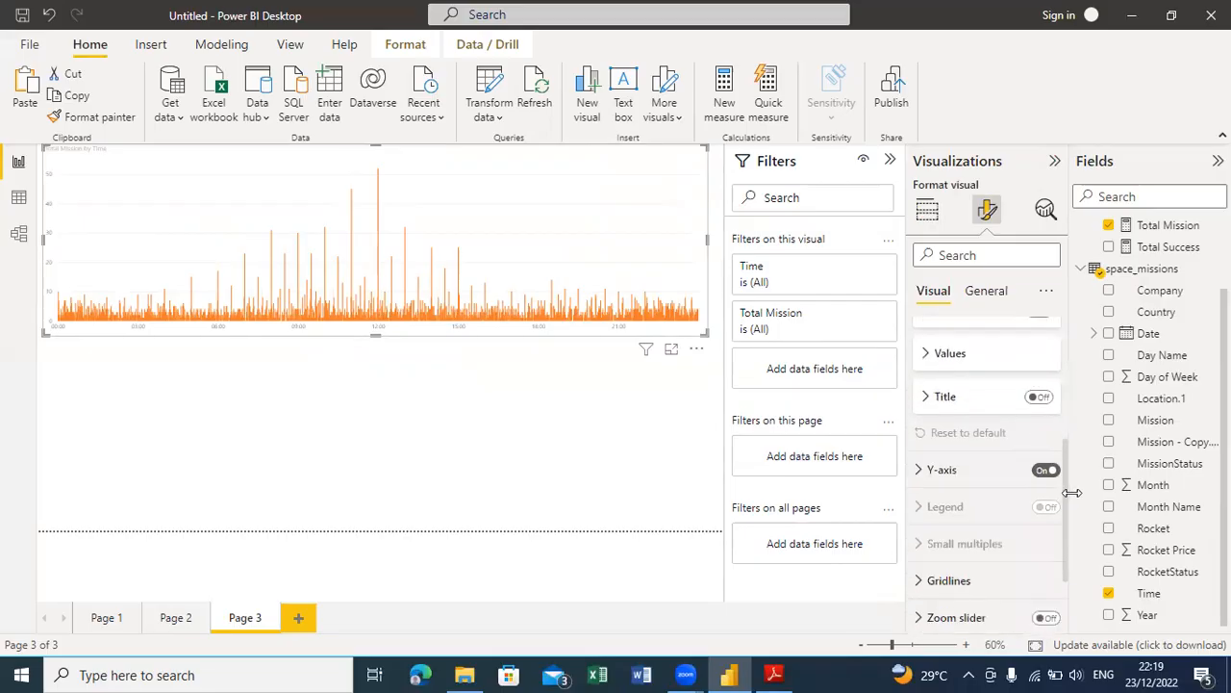
pyautogui.click(1045, 471)
pyautogui.moveTo(1064, 481)
pyautogui.mouseDown()
pyautogui.moveTo(1066, 514)
pyautogui.moveTo(1066, 473)
pyautogui.mouseUp()
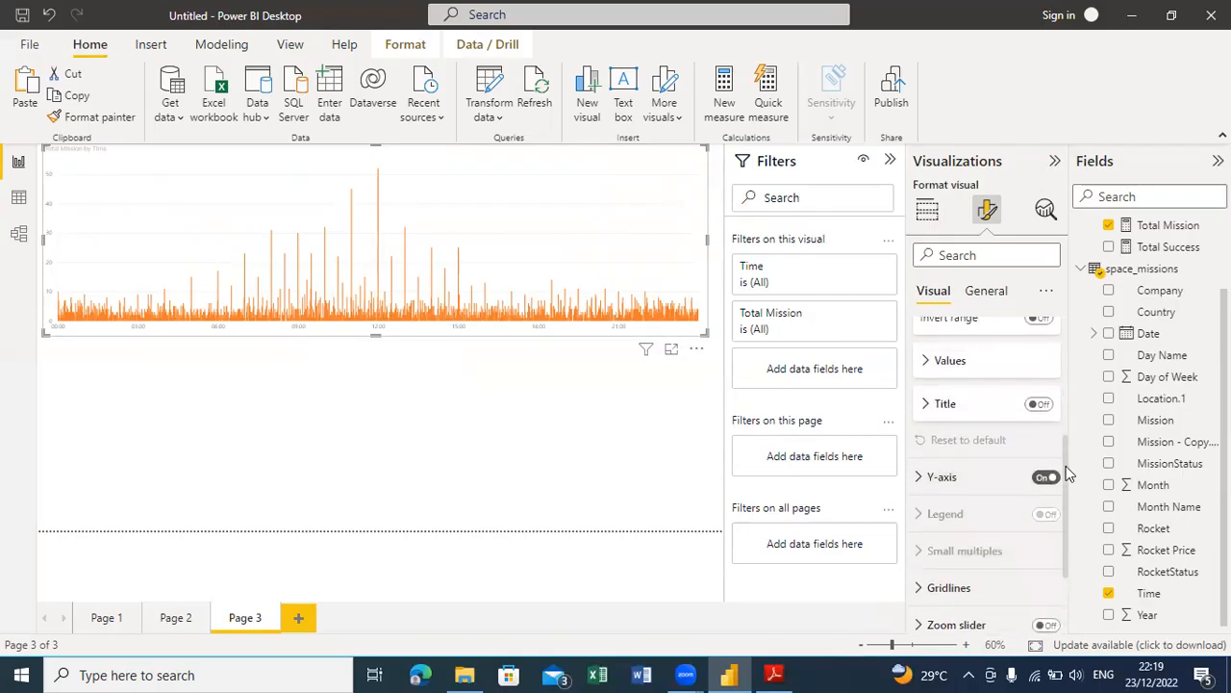
pyautogui.click(926, 378)
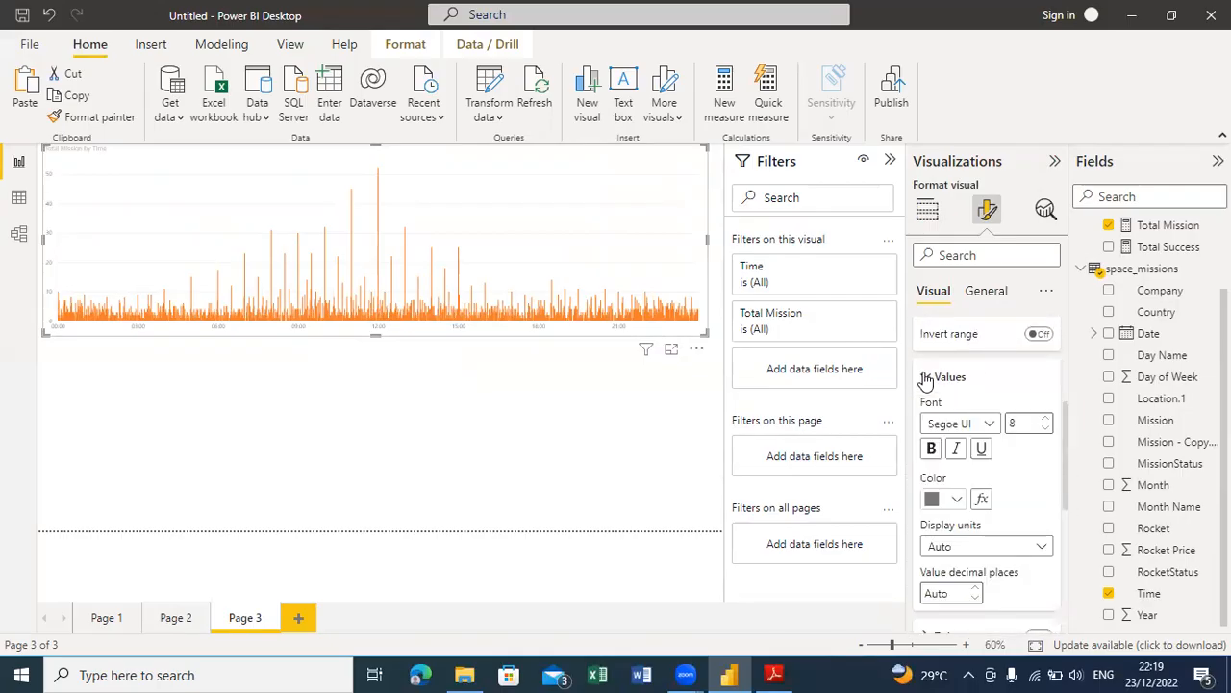
pyautogui.click(1050, 421)
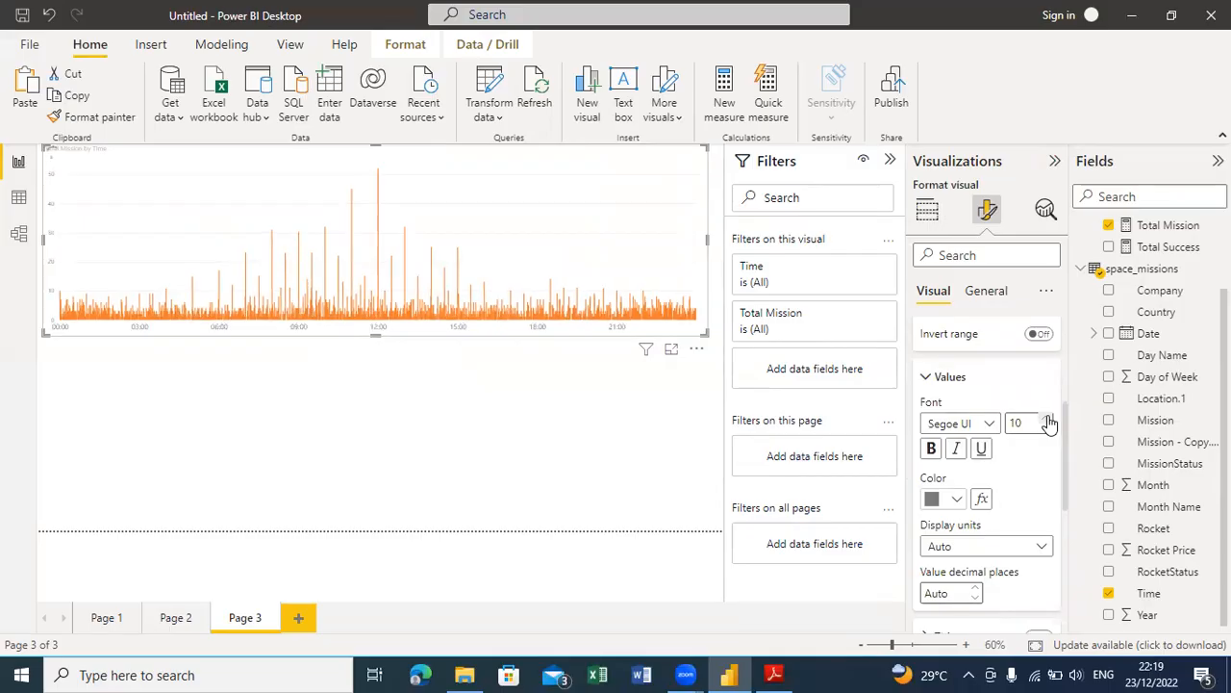
pyautogui.click(1049, 420)
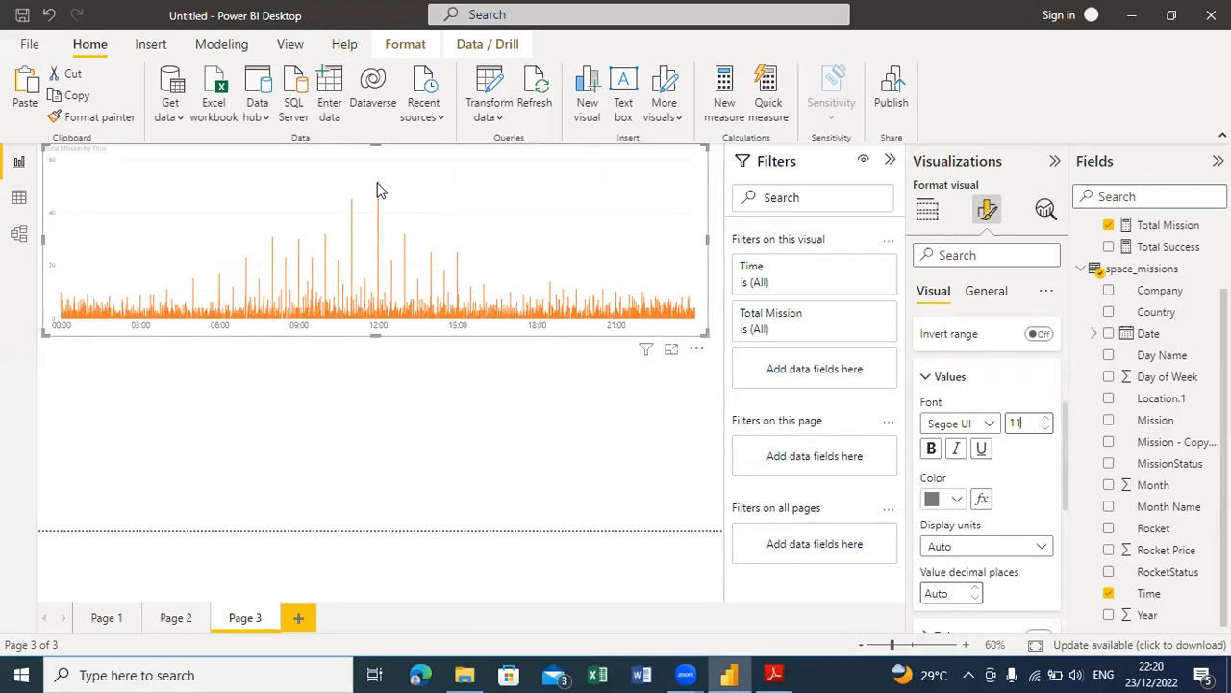
# Step: Open the time chart in focus mode and examine the mission counts of the tallest columns between 09:00 and 12:00
pyautogui.moveTo(380, 205)
pyautogui.click(671, 349)
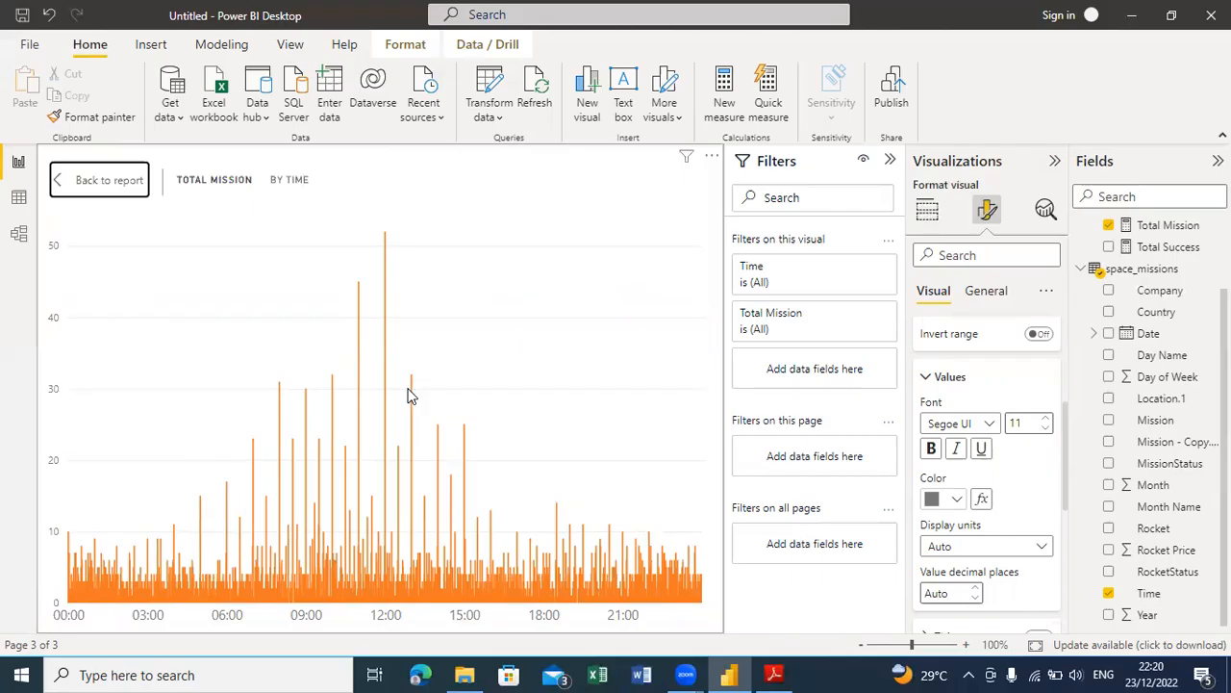
pyautogui.click(386, 243)
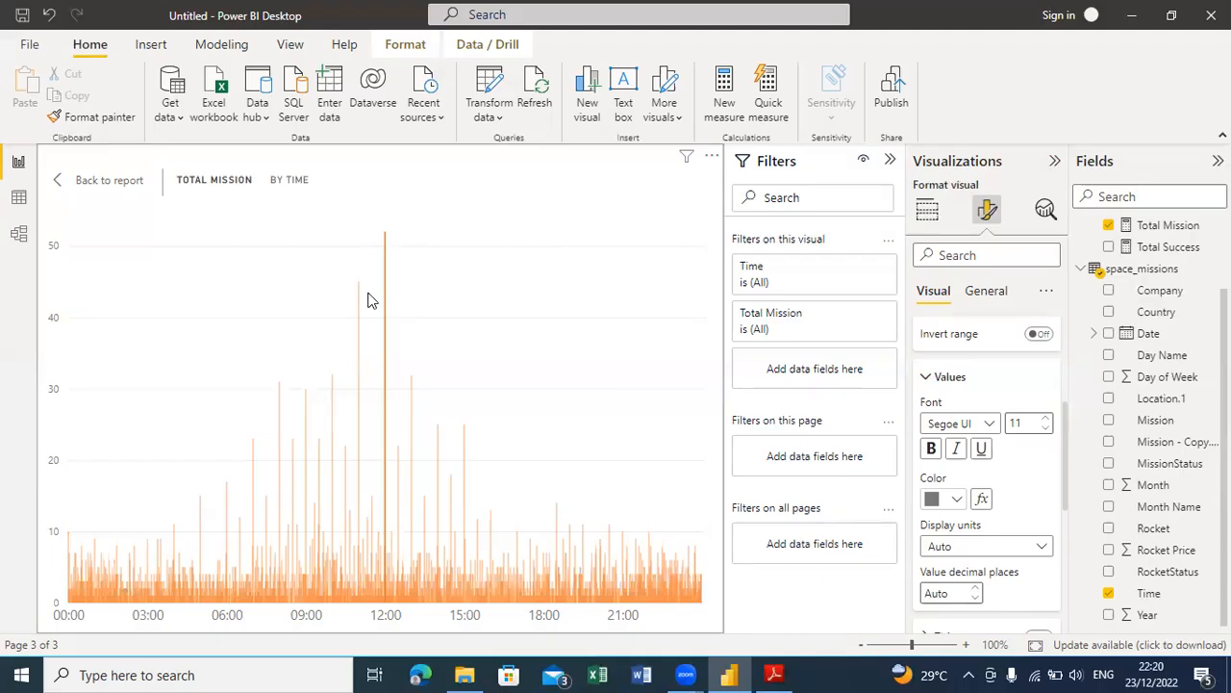
pyautogui.click(359, 301)
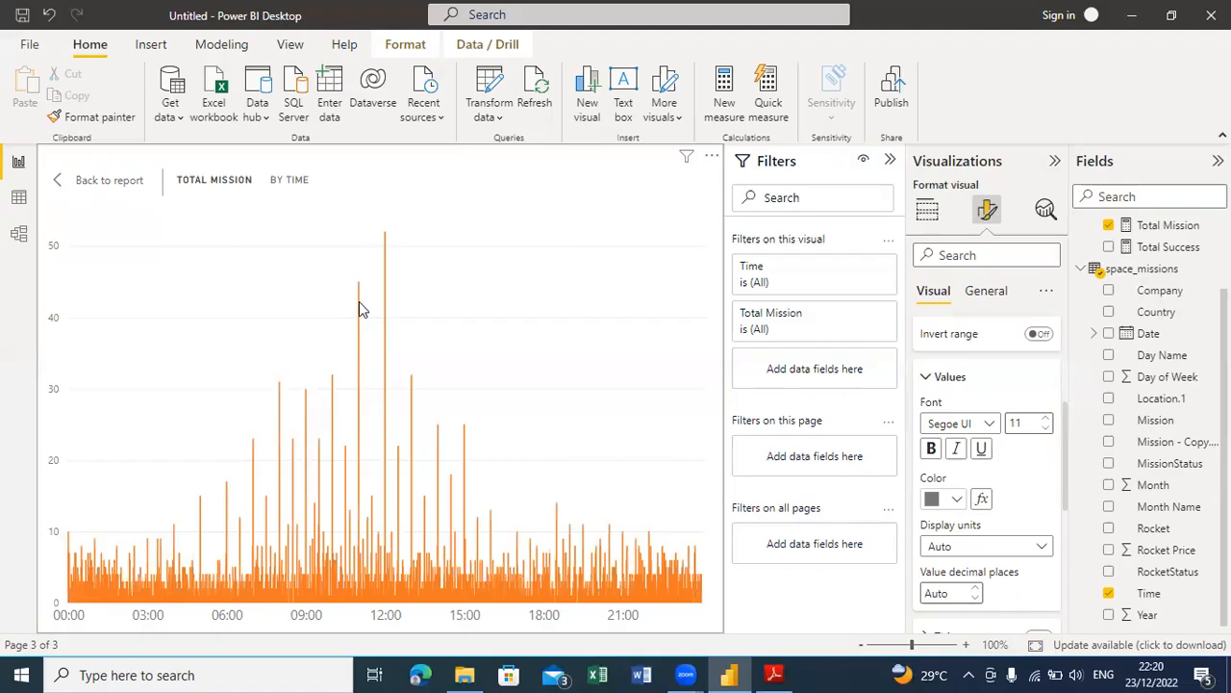
pyautogui.click(359, 303)
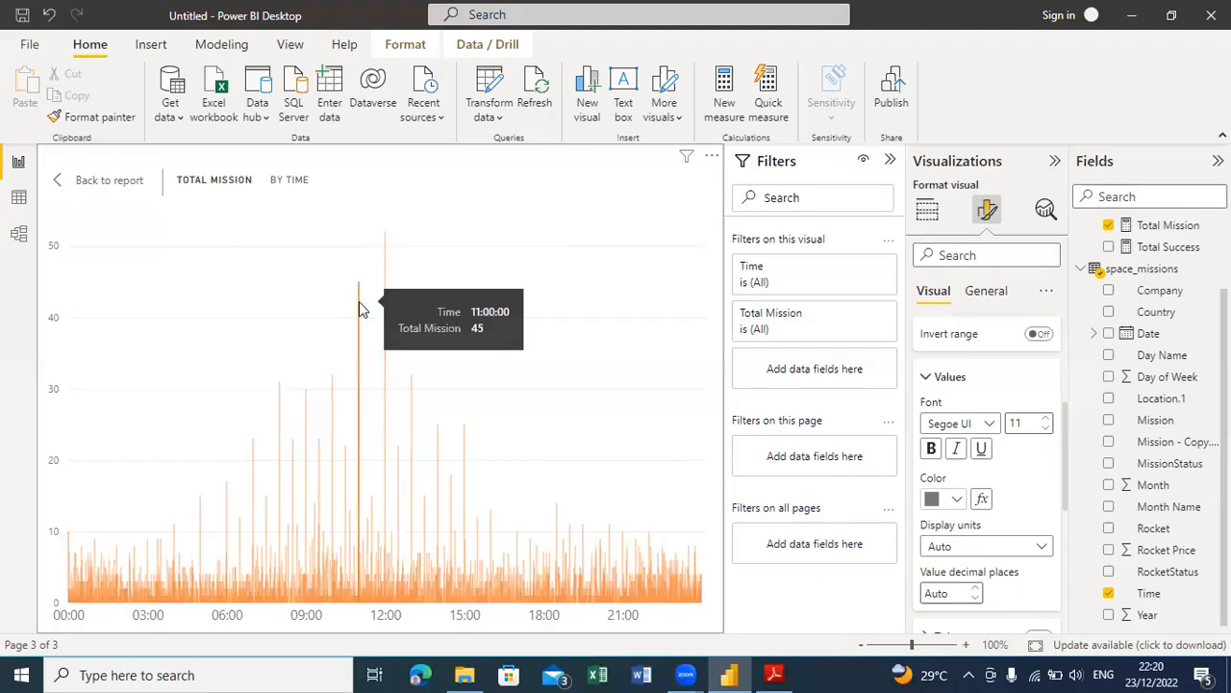
pyautogui.click(332, 405)
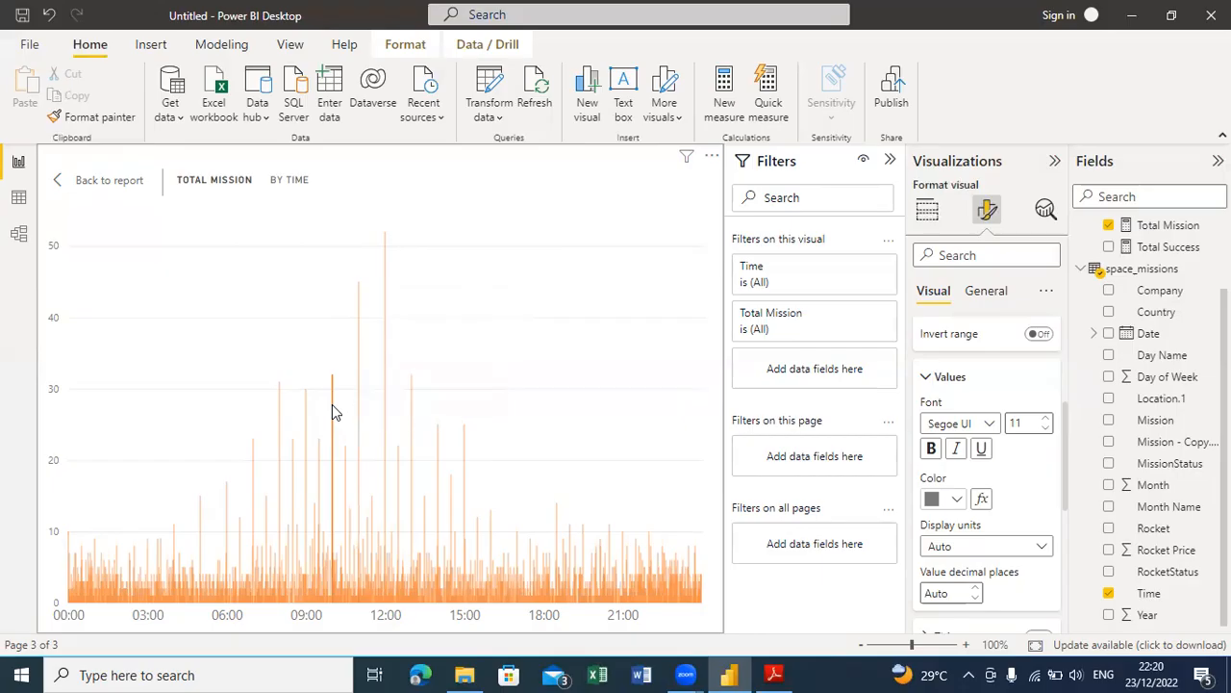
pyautogui.click(306, 409)
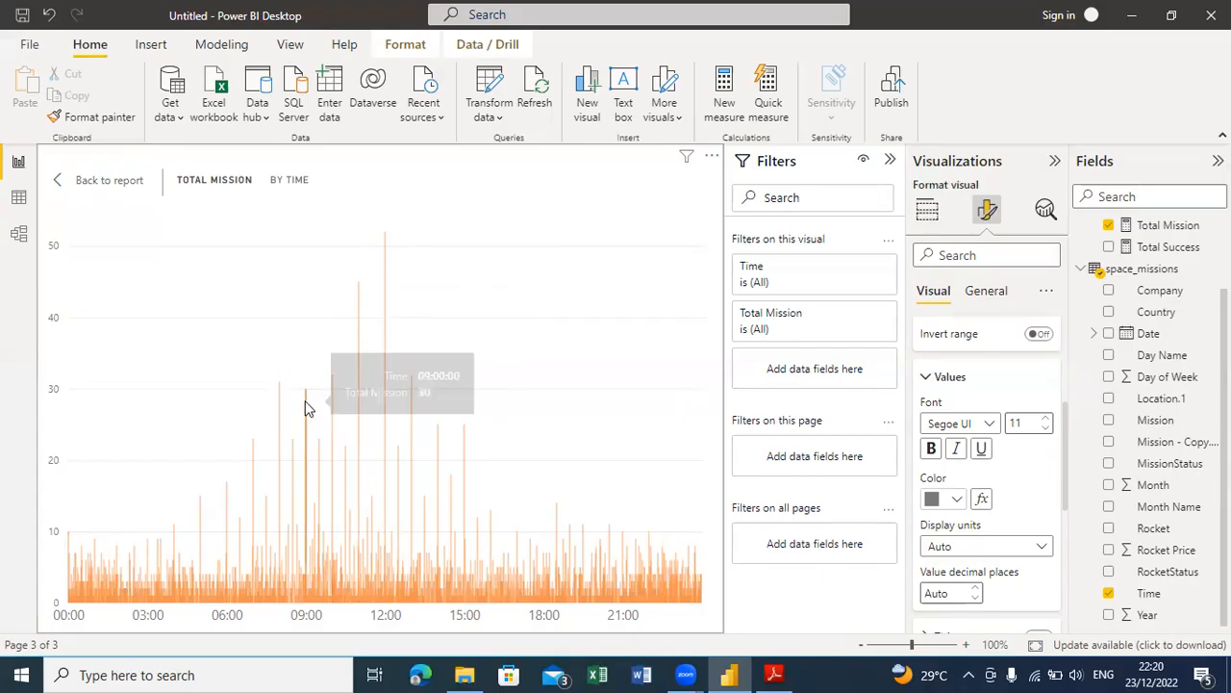
pyautogui.moveTo(306, 408)
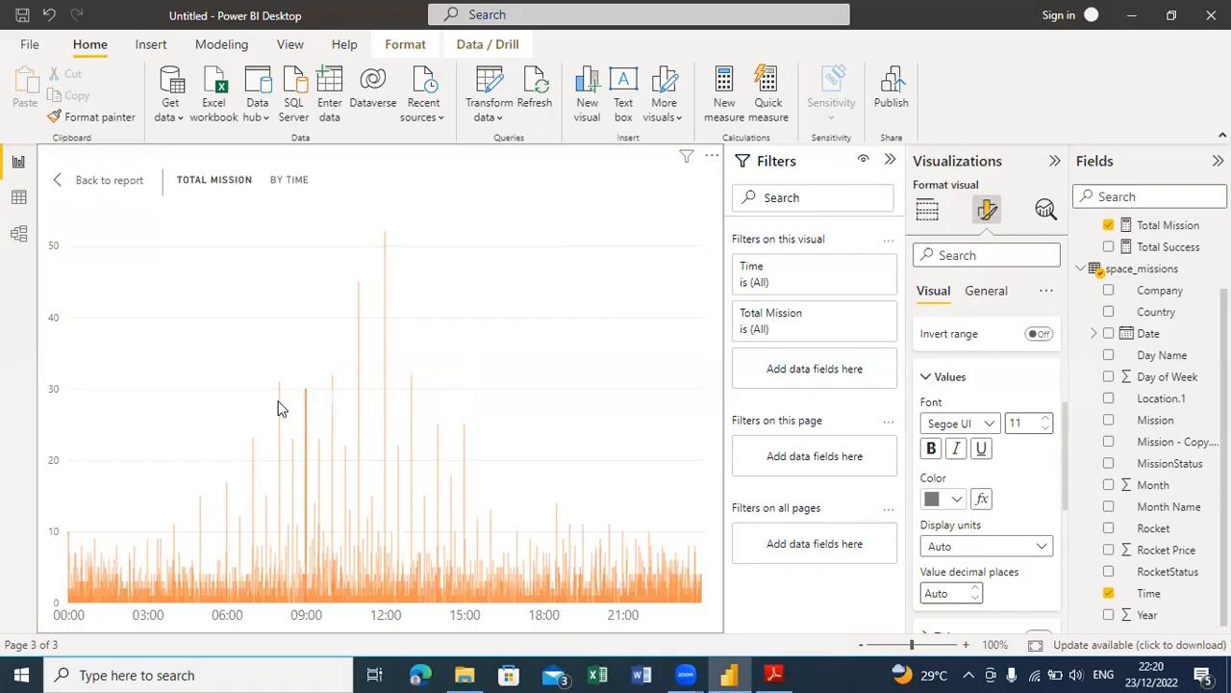
# Step: Check the mission counts of the columns at 08:00, 08:30 and 00:00, then return to the report page
pyautogui.click(278, 408)
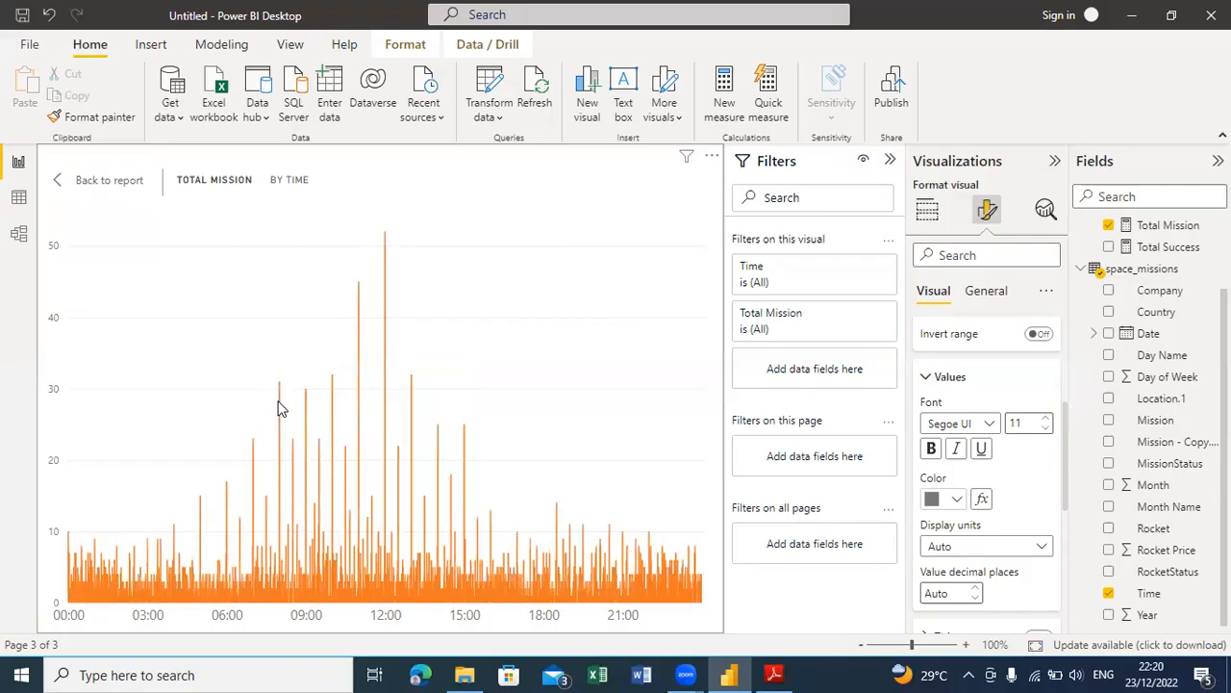
pyautogui.moveTo(280, 408)
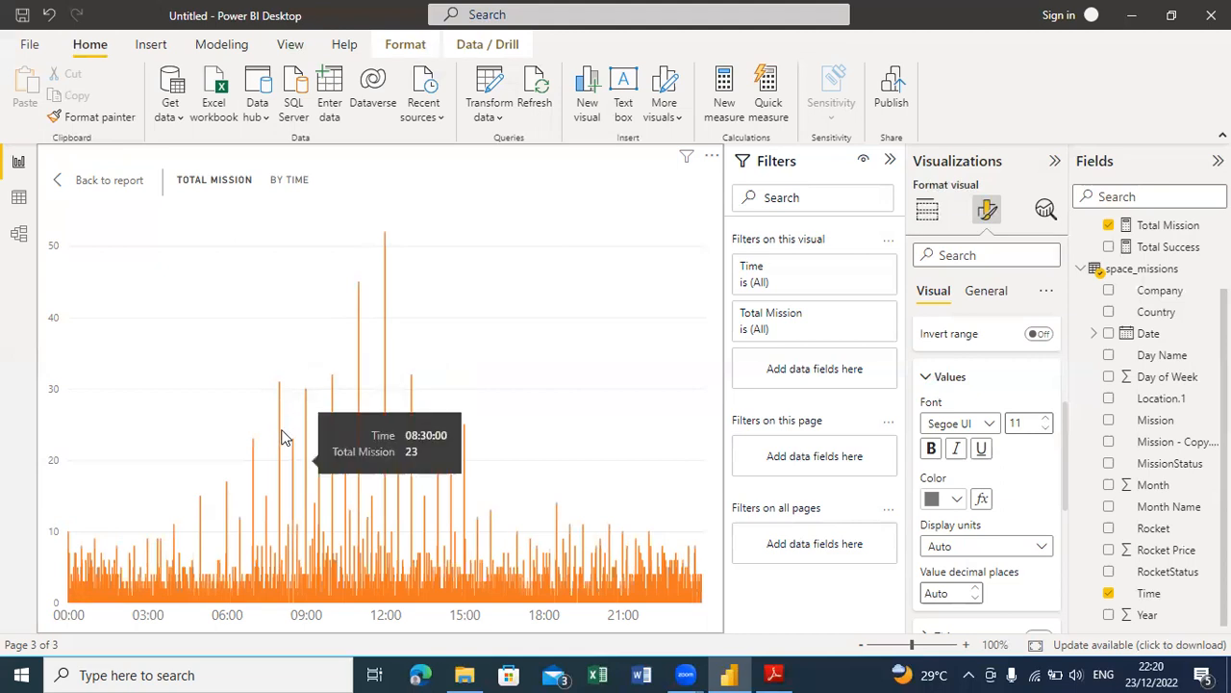
pyautogui.click(285, 438)
pyautogui.click(285, 438)
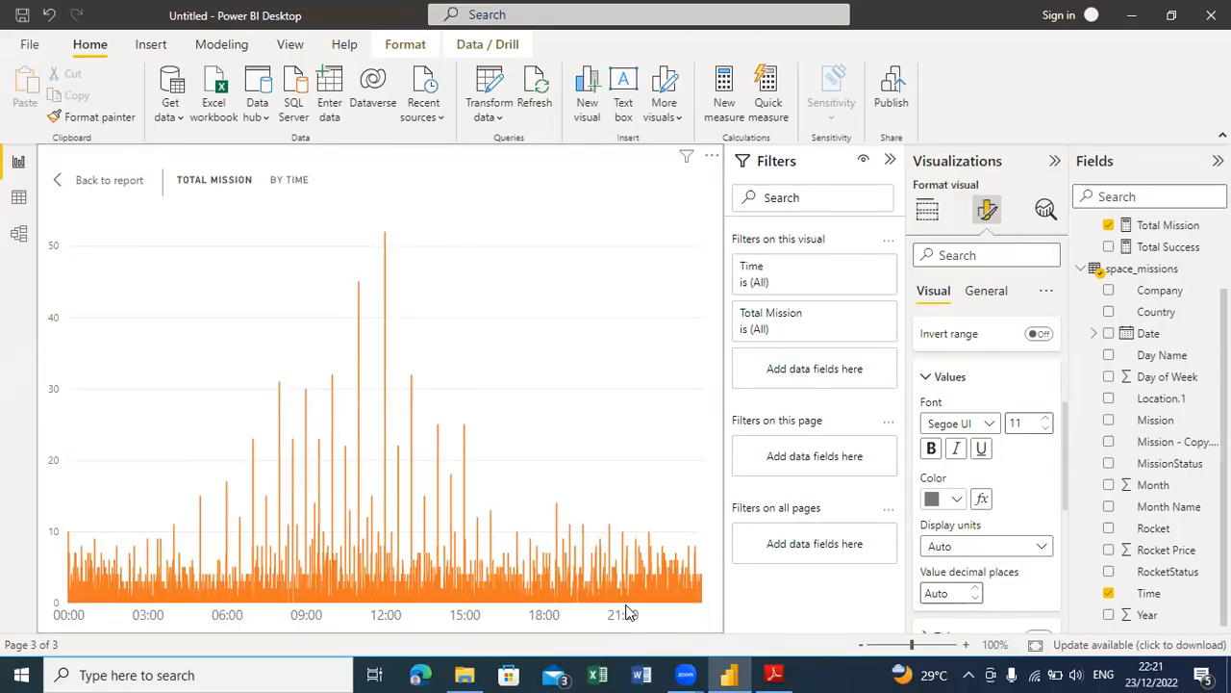
pyautogui.click(67, 548)
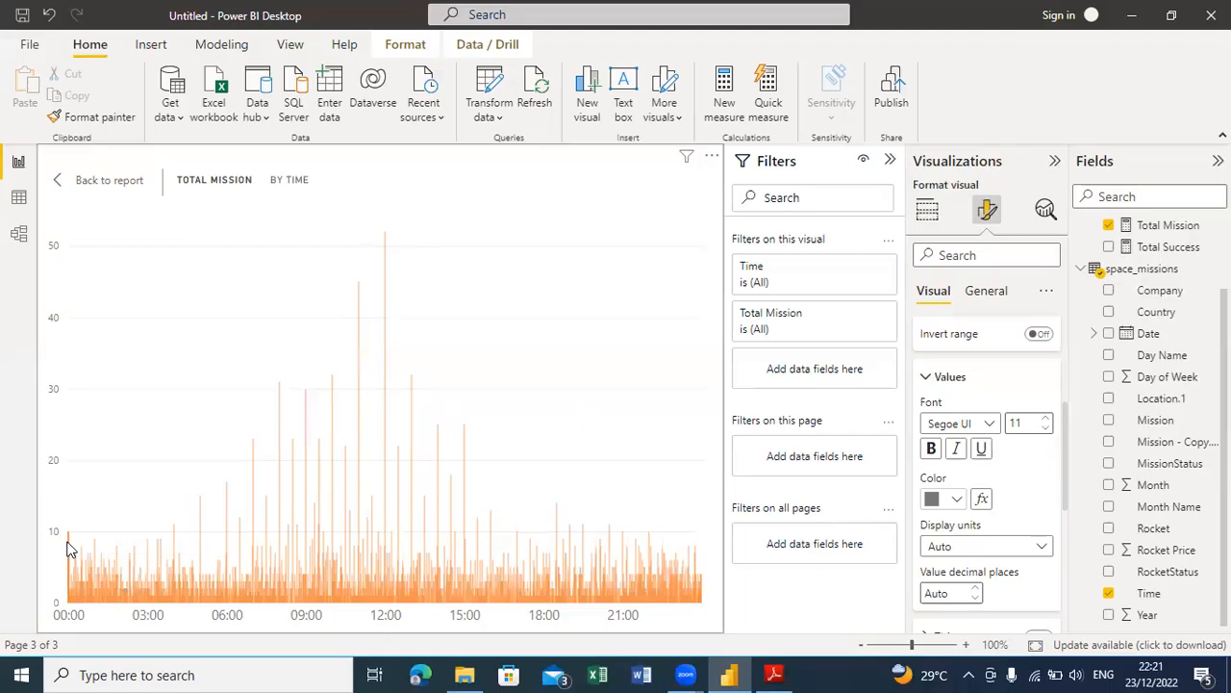
pyautogui.click(67, 548)
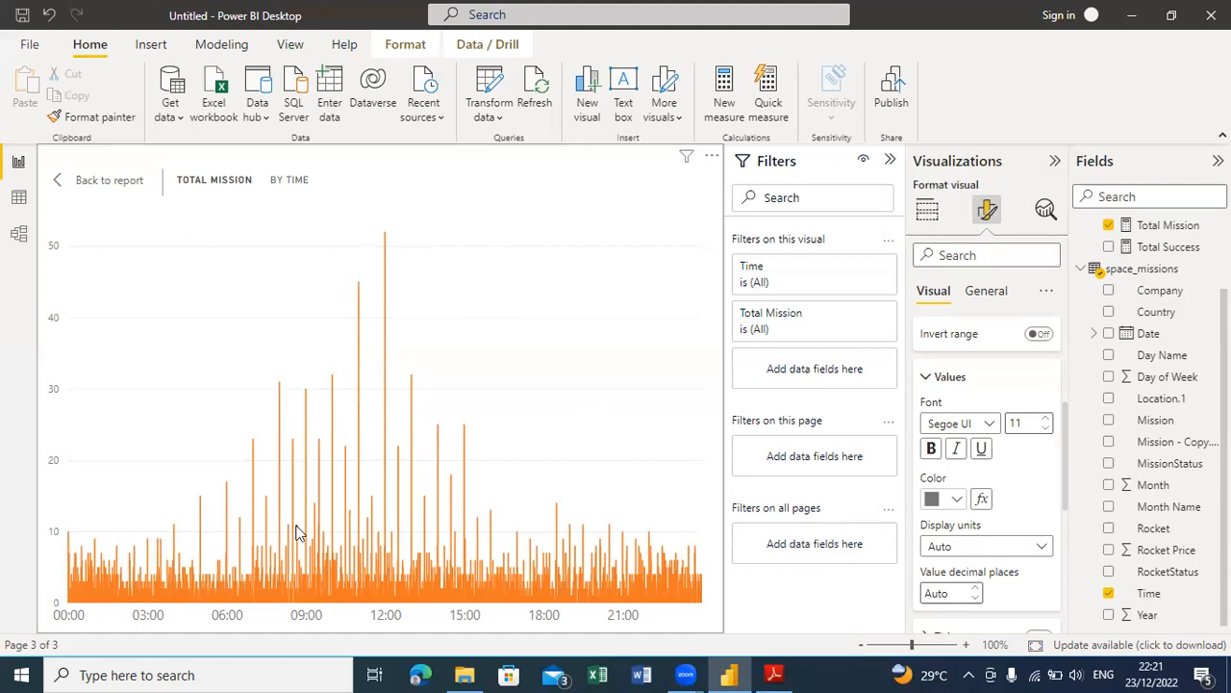
pyautogui.click(67, 546)
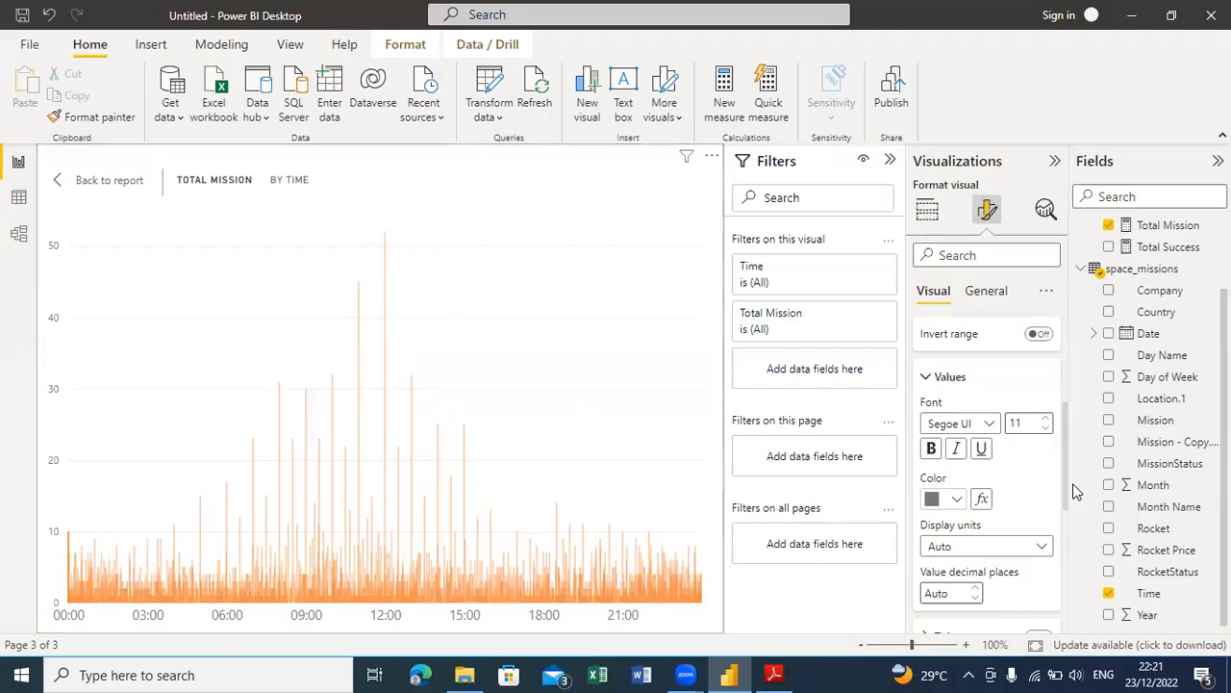
pyautogui.click(85, 180)
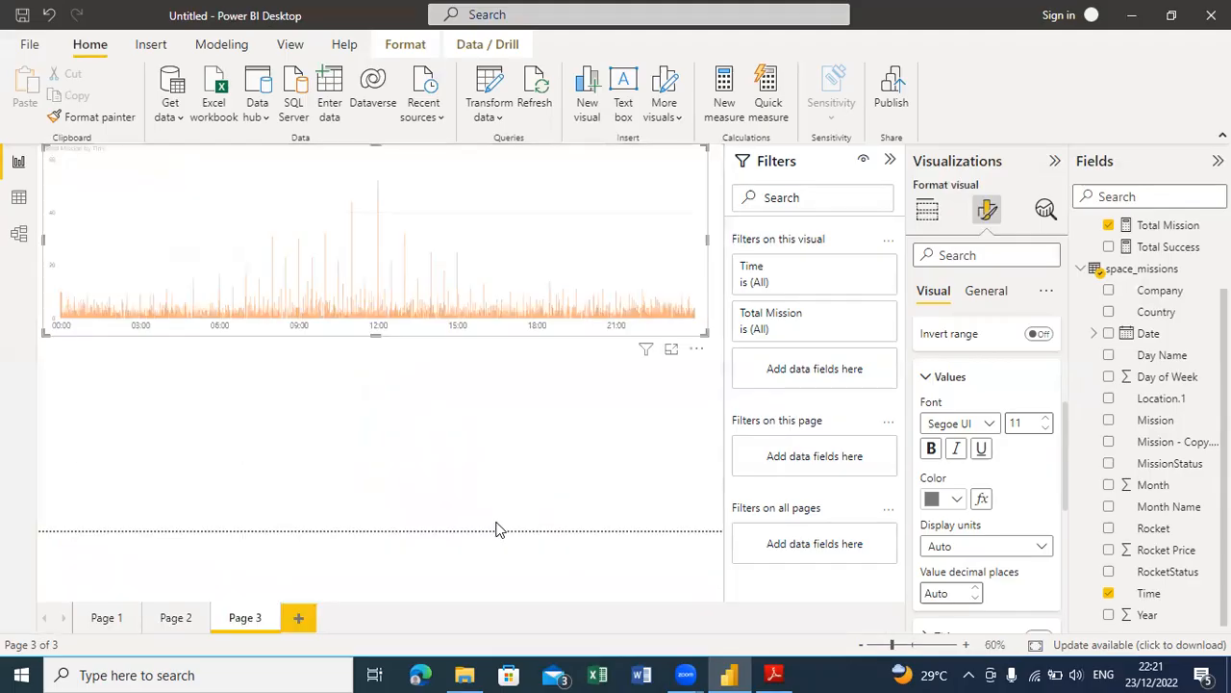
# Step: Move the time chart down to the middle of the page, leaving empty space above it
pyautogui.click(72, 308)
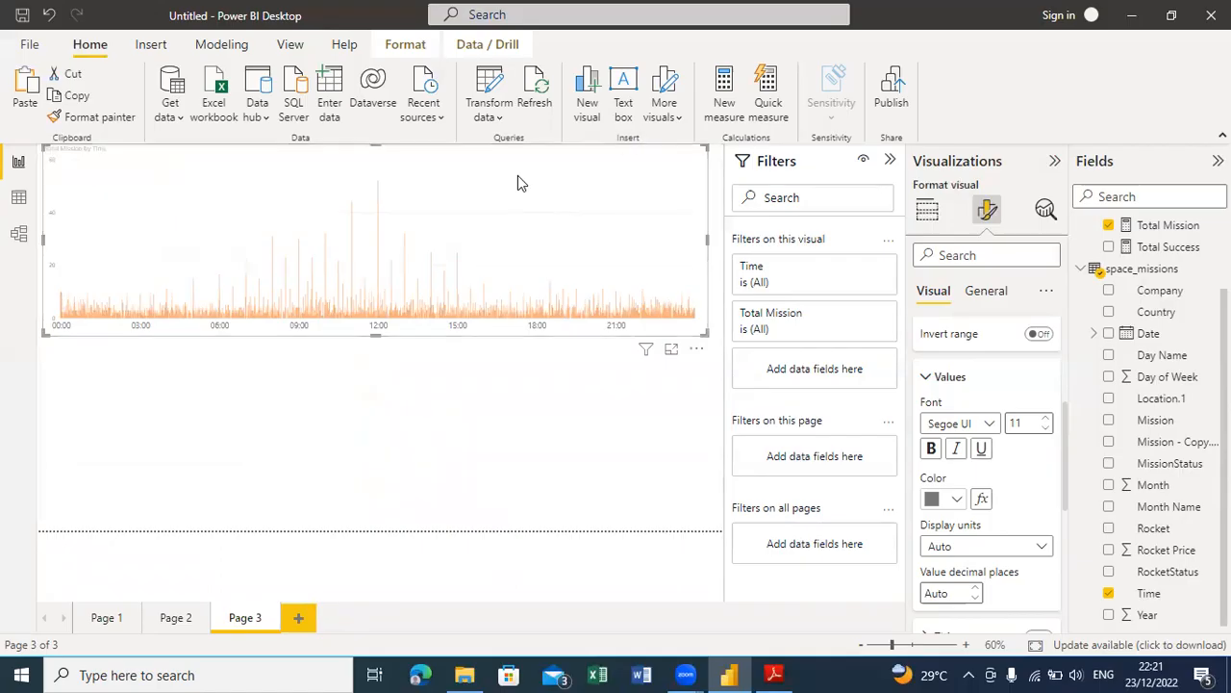
pyautogui.moveTo(674, 153); pyautogui.dragTo(678, 153)
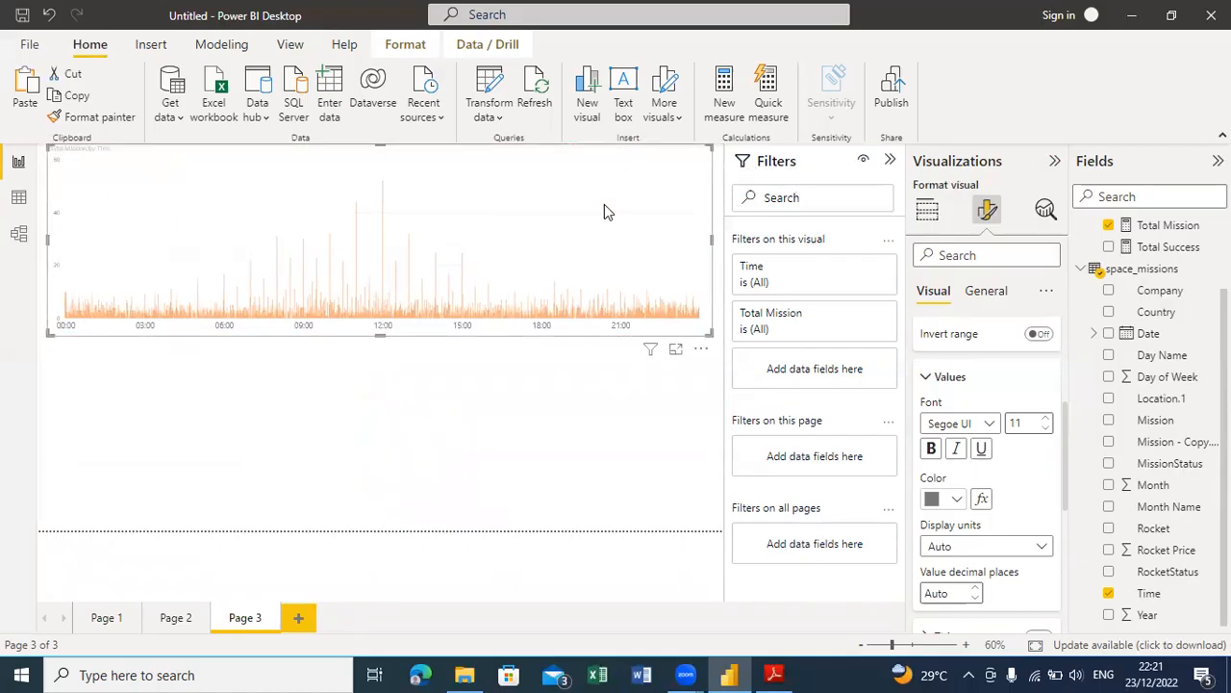
pyautogui.moveTo(604, 212); pyautogui.dragTo(571, 286)
pyautogui.click(570, 204)
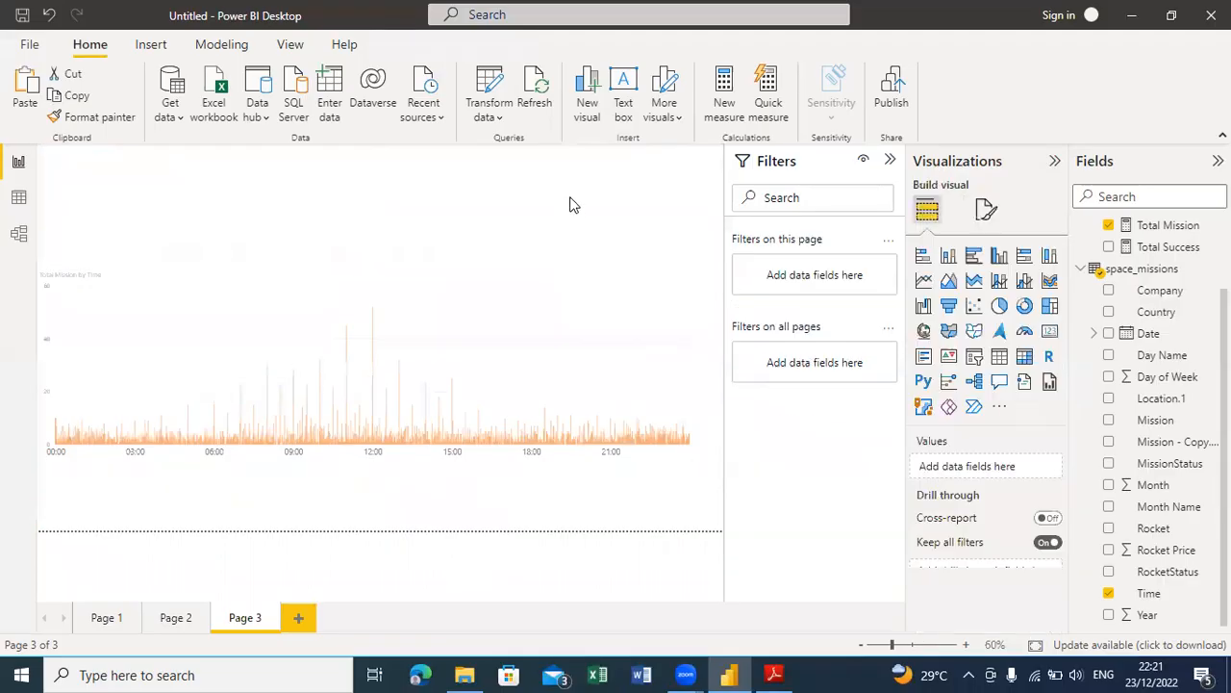
# Step: Add the Total Mission measure to the time chart's tooltips
pyautogui.click(503, 320)
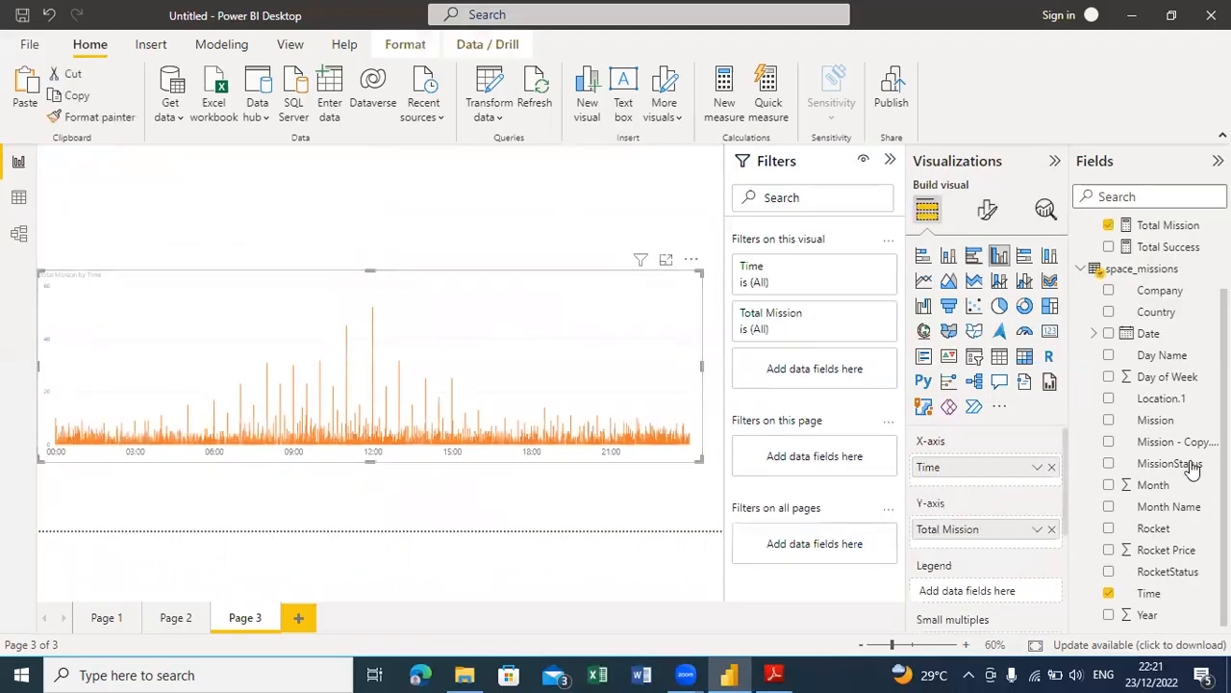
pyautogui.moveTo(1066, 469); pyautogui.dragTo(1061, 582)
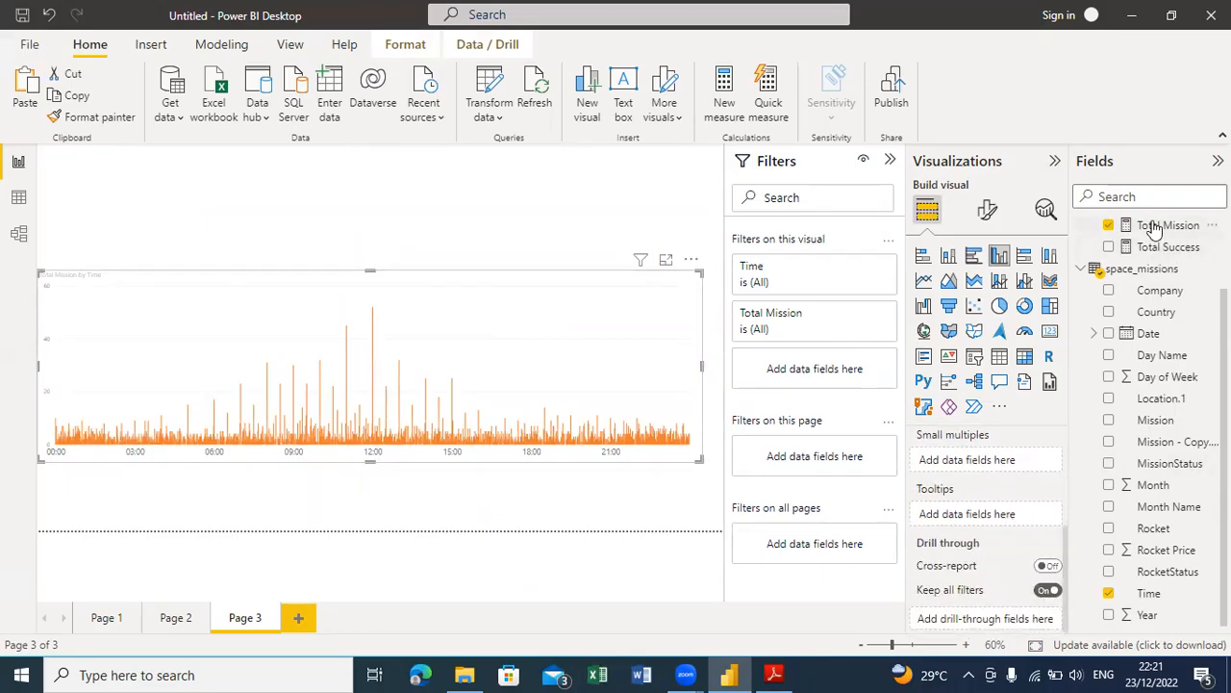
pyautogui.moveTo(1155, 224); pyautogui.dragTo(979, 514)
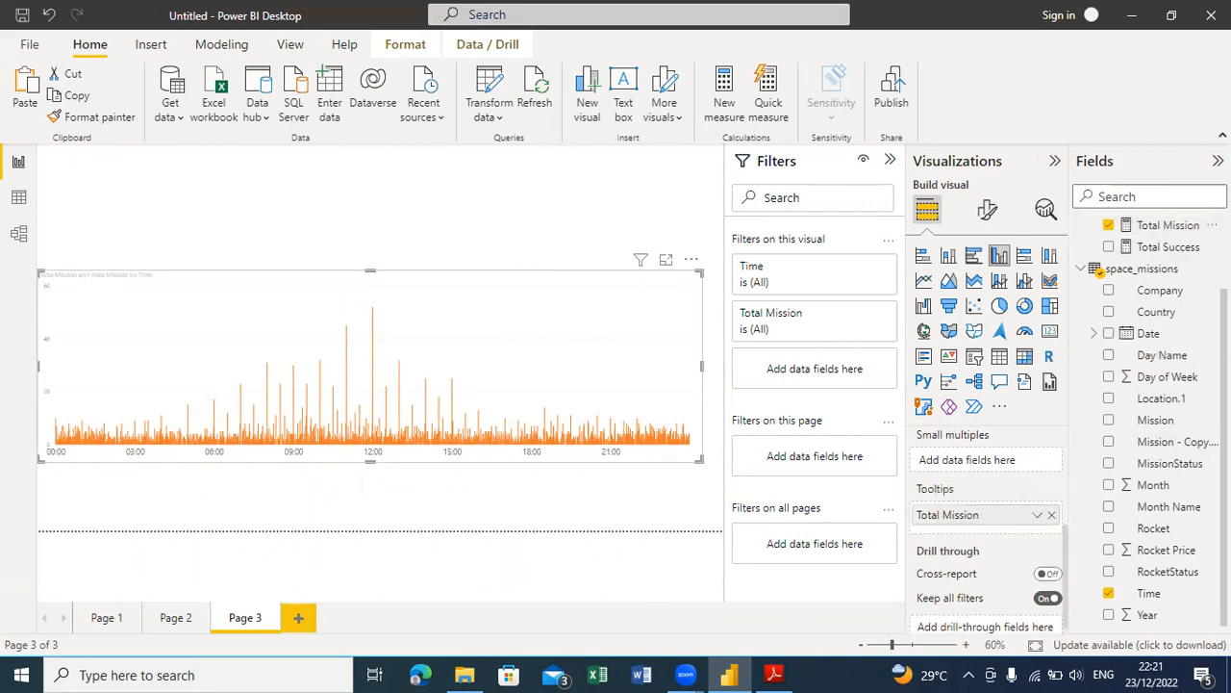
pyautogui.scroll(2, 1150, 424)
pyautogui.scroll(-2, 1149, 423)
# Step: Add the Country and Company fields to the time chart's tooltips
pyautogui.moveTo(1164, 317); pyautogui.dragTo(1020, 541)
pyautogui.moveTo(1160, 291); pyautogui.dragTo(1008, 572)
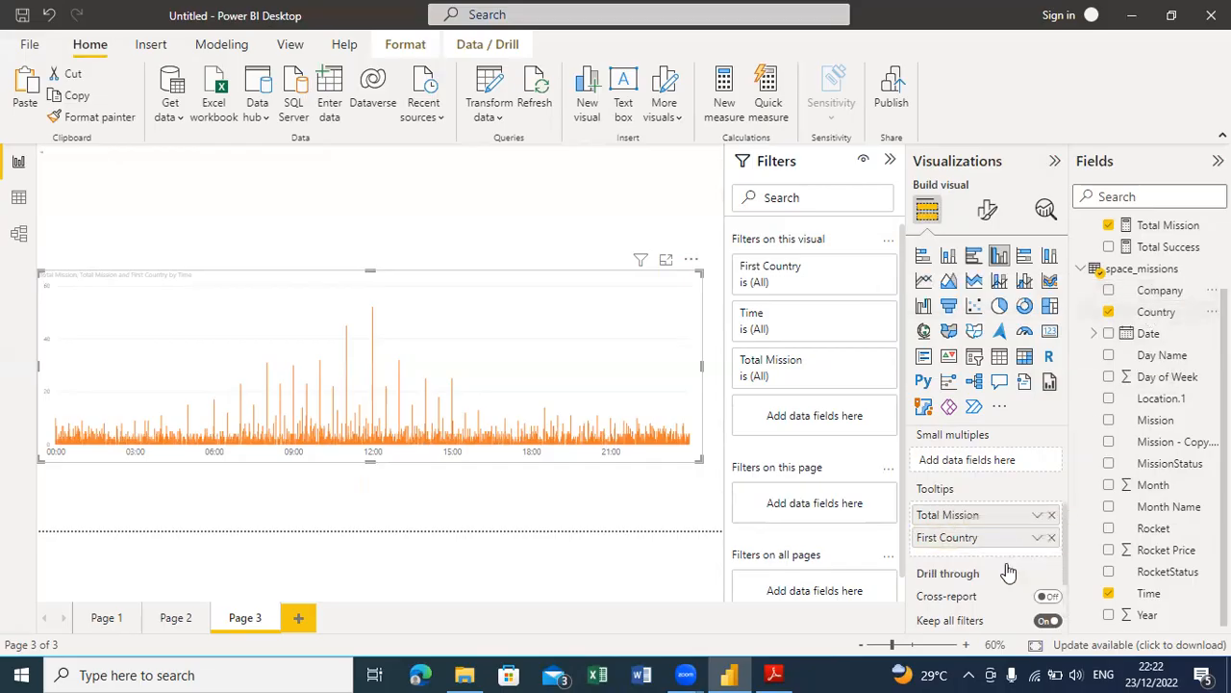
pyautogui.moveTo(1164, 293); pyautogui.dragTo(1003, 545)
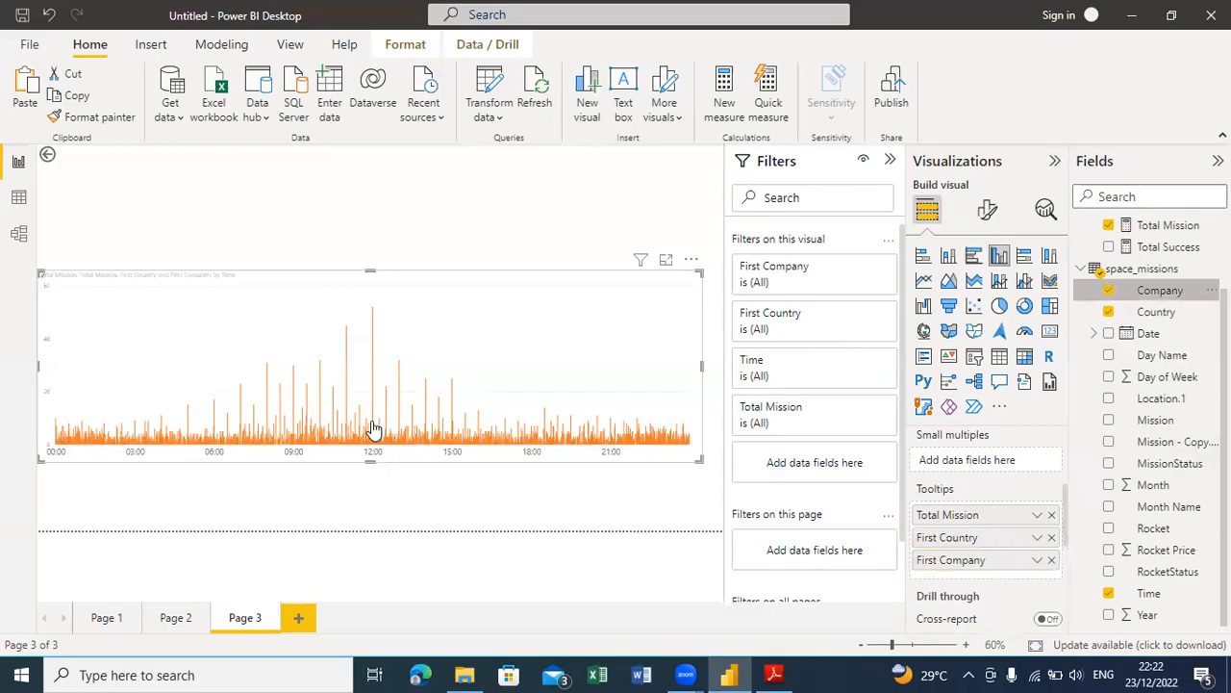
# Step: Narrow the time chart slightly by pulling in its right edge
pyautogui.click(466, 243)
pyautogui.click(412, 333)
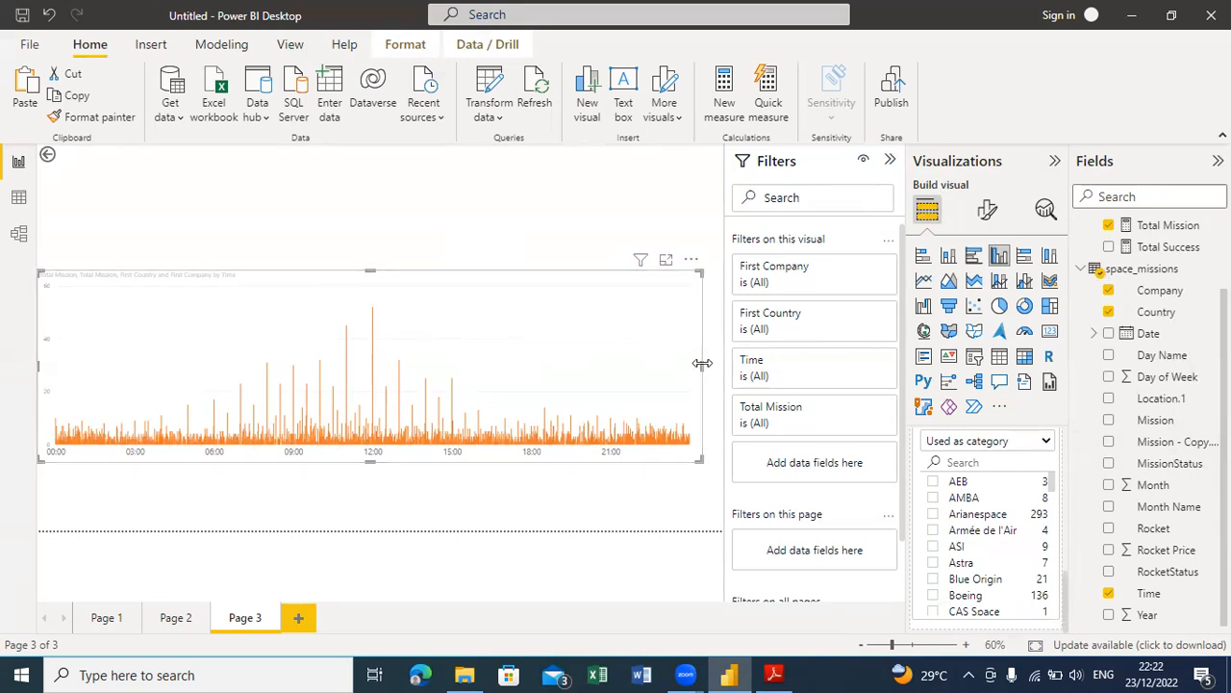
pyautogui.moveTo(702, 363); pyautogui.dragTo(665, 363)
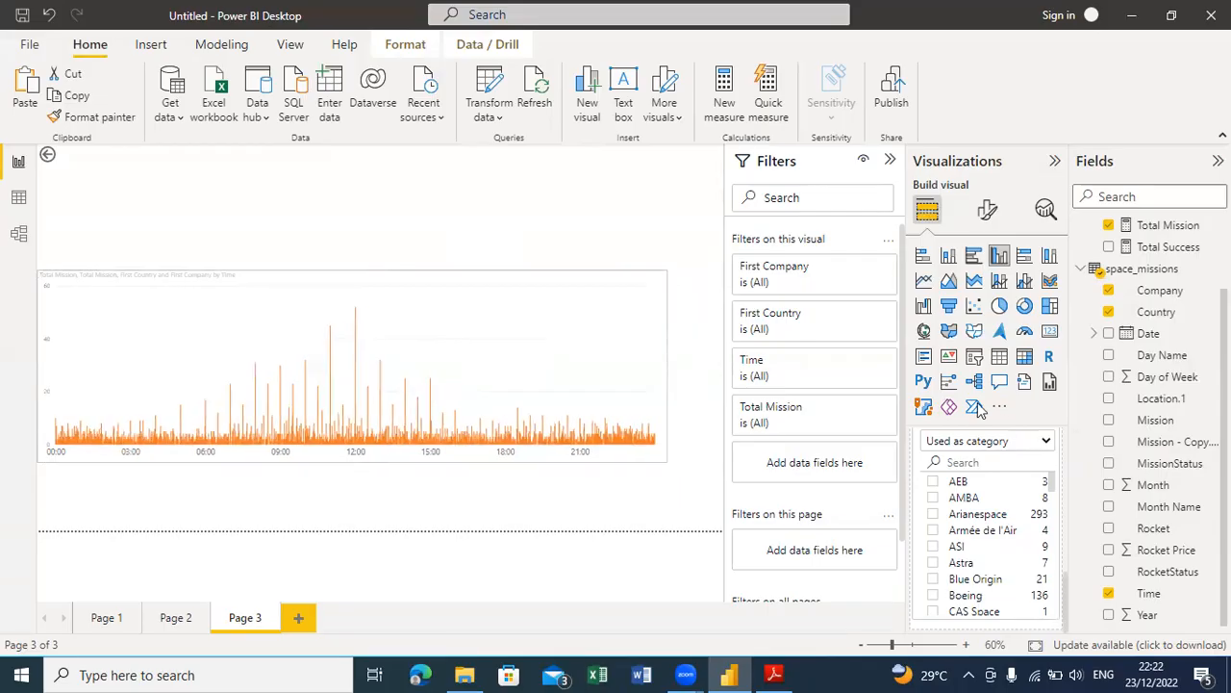
# Step: Review when drill through is allowed for the Company field, then remove Company from the page's drill-through fields
pyautogui.click(1048, 444)
pyautogui.click(1050, 446)
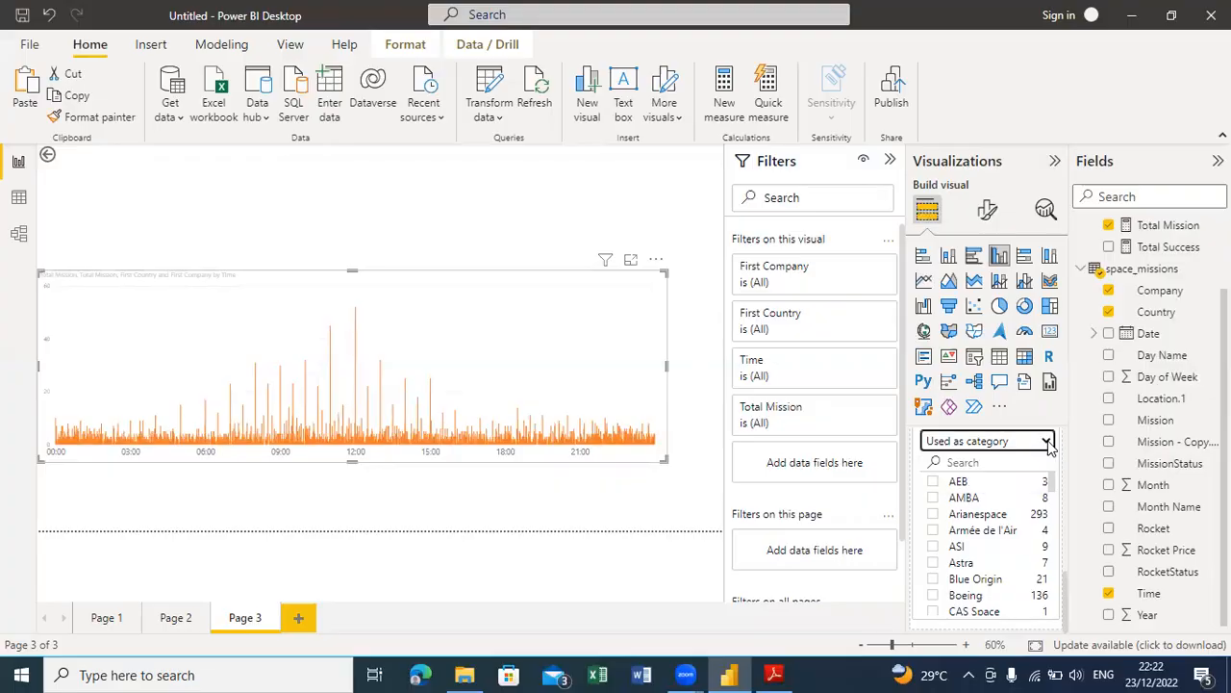
pyautogui.click(1048, 442)
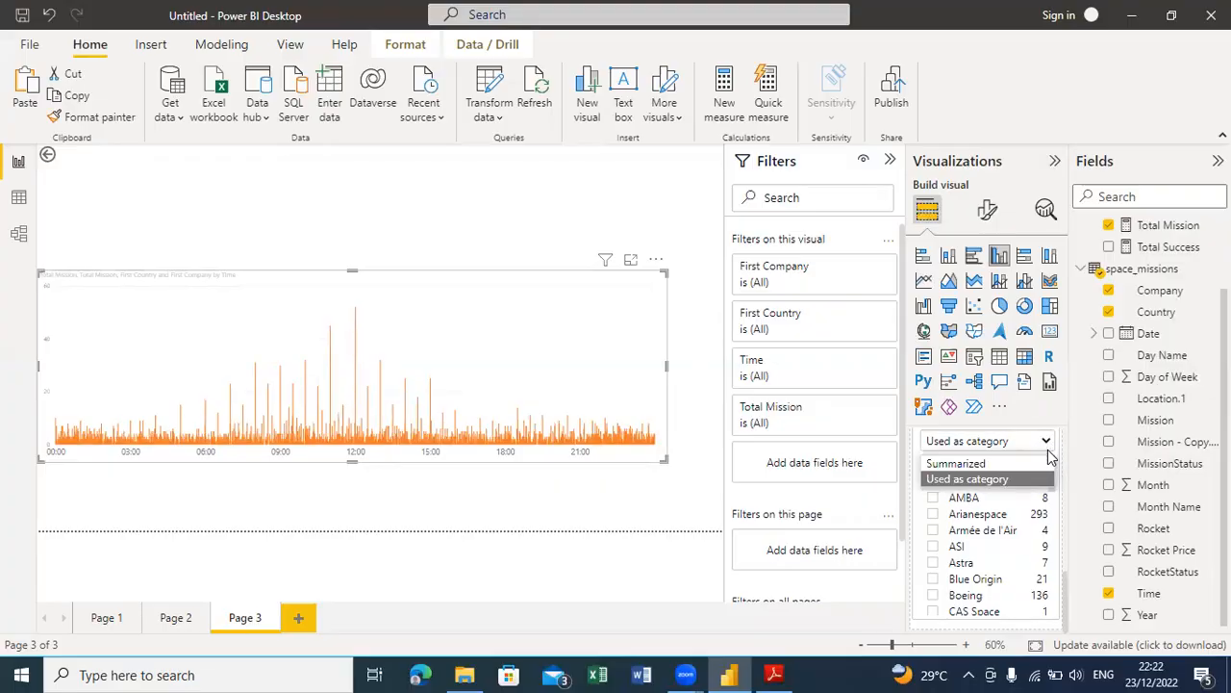
pyautogui.click(1049, 447)
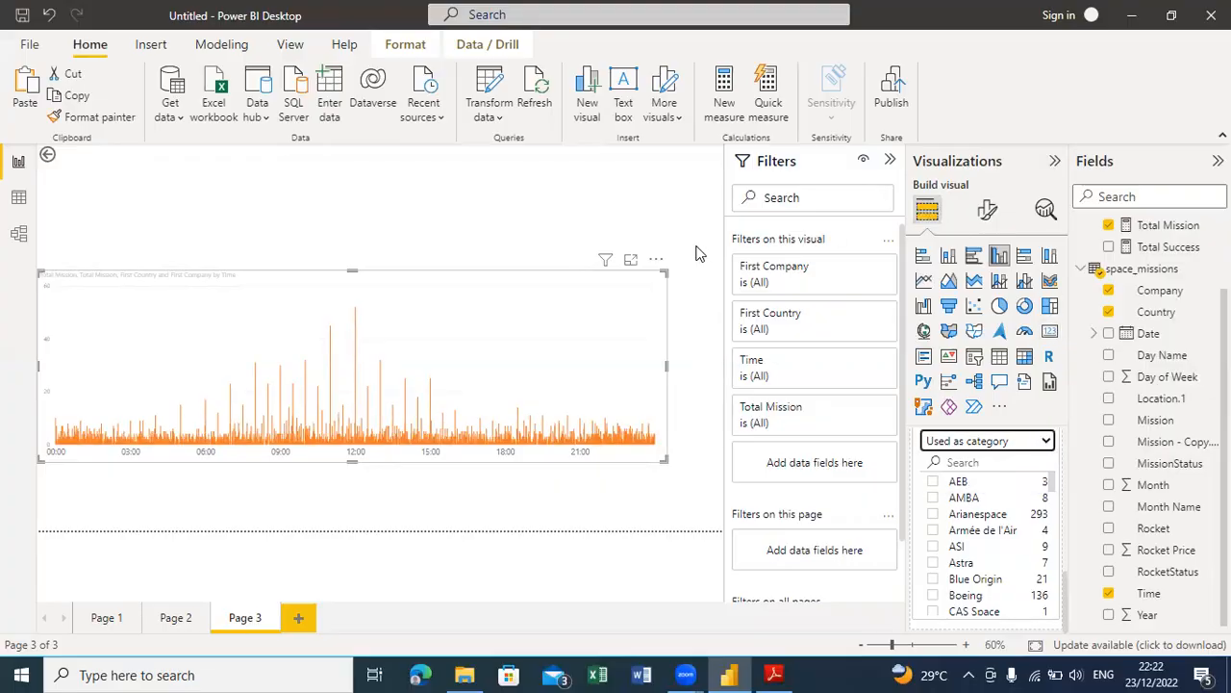
pyautogui.click(620, 202)
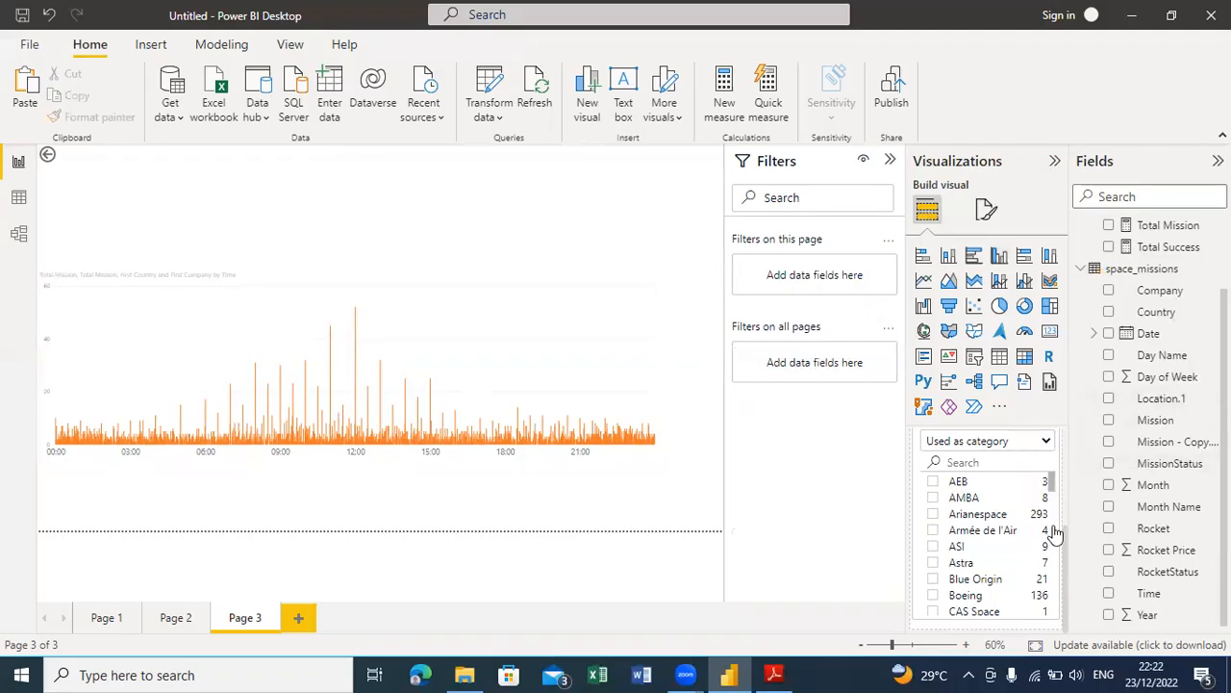
pyautogui.click(1048, 444)
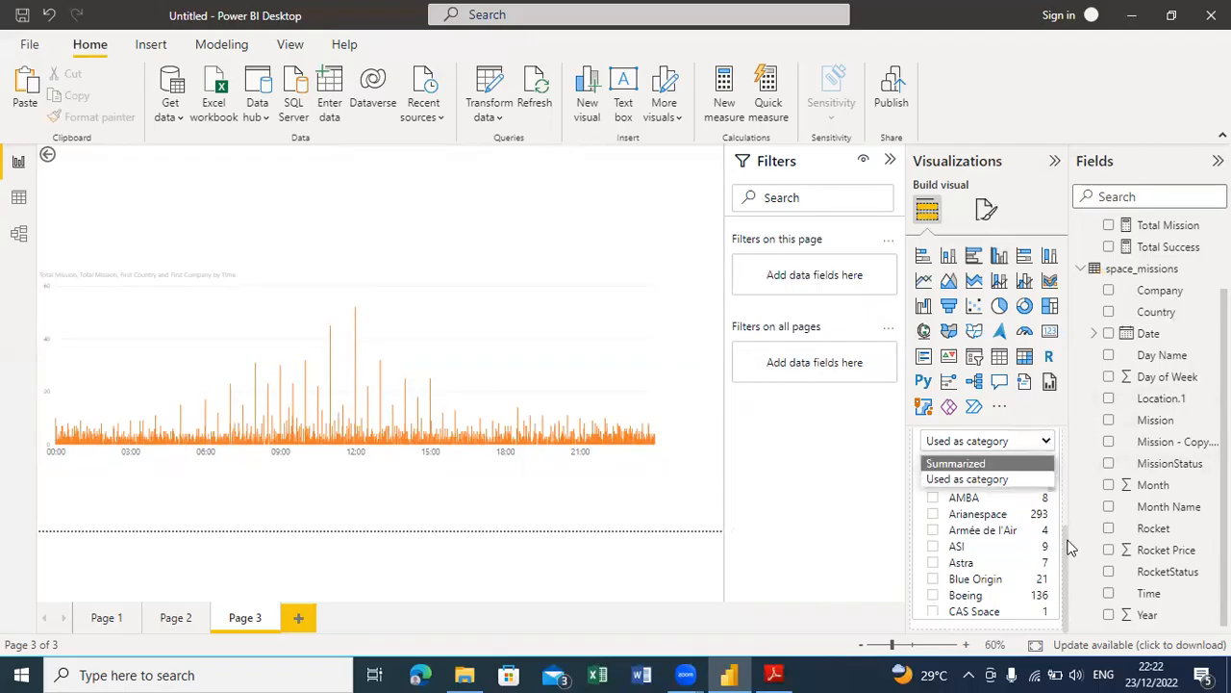
pyautogui.scroll(3, 1066, 539)
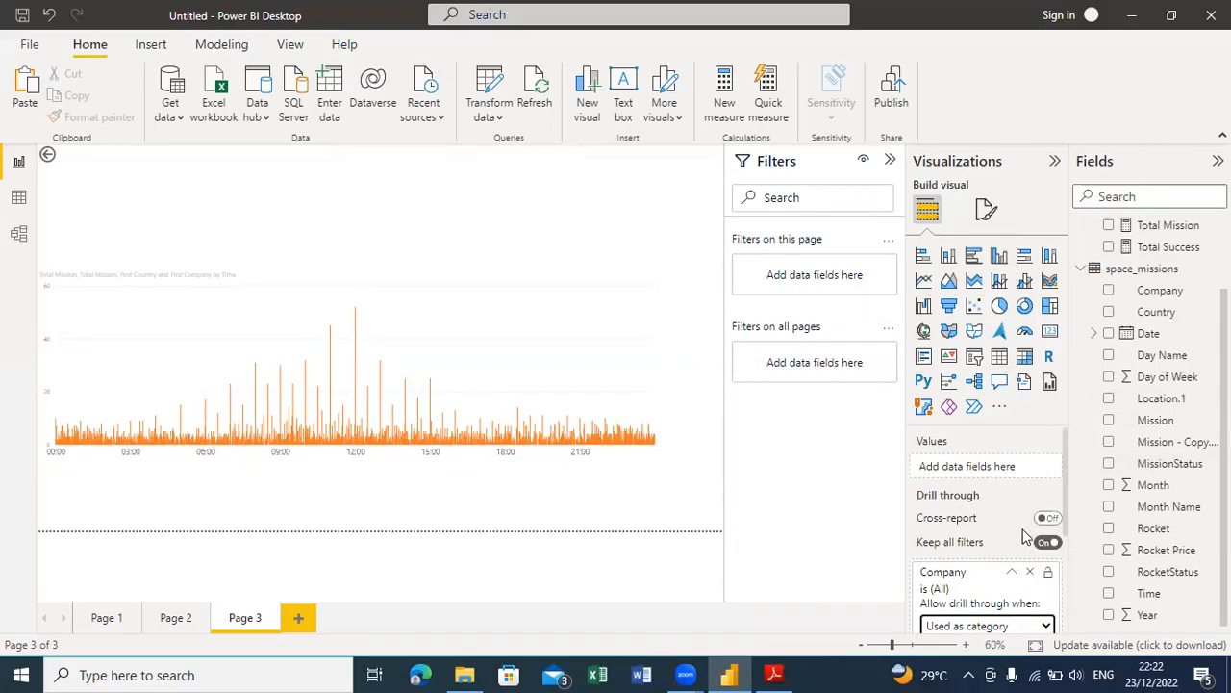
pyautogui.click(1029, 571)
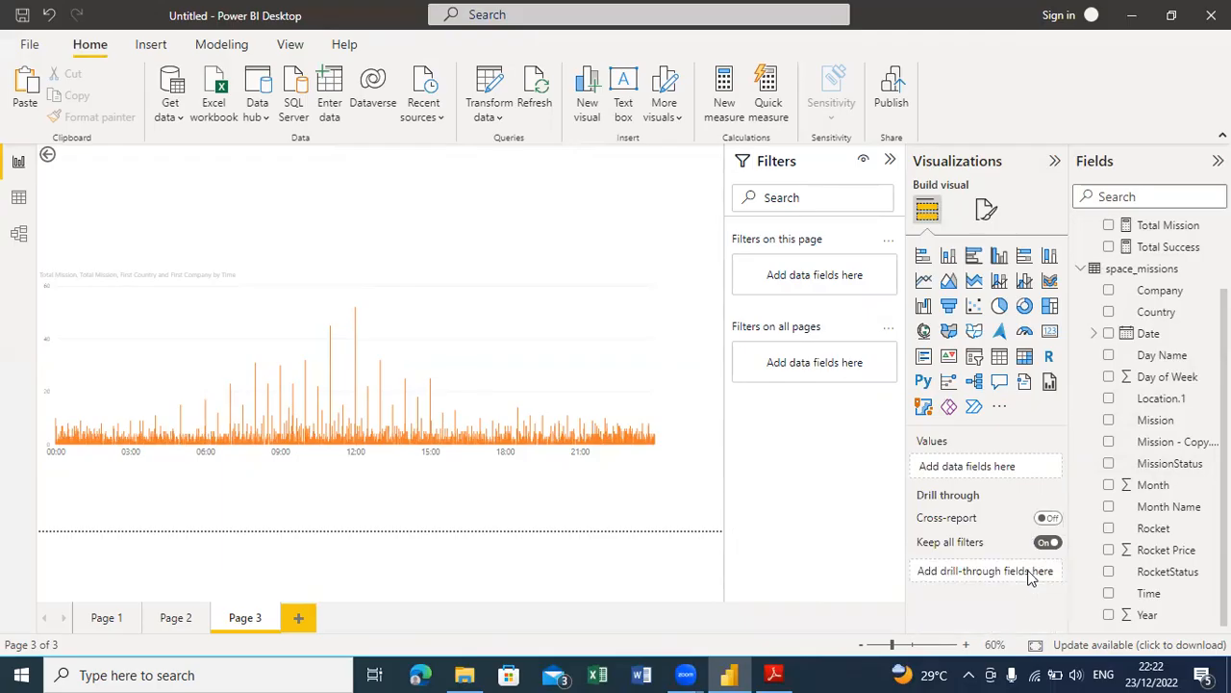
# Step: Check the tooltip details of the tallest column at 12:00 in the time chart
pyautogui.click(354, 326)
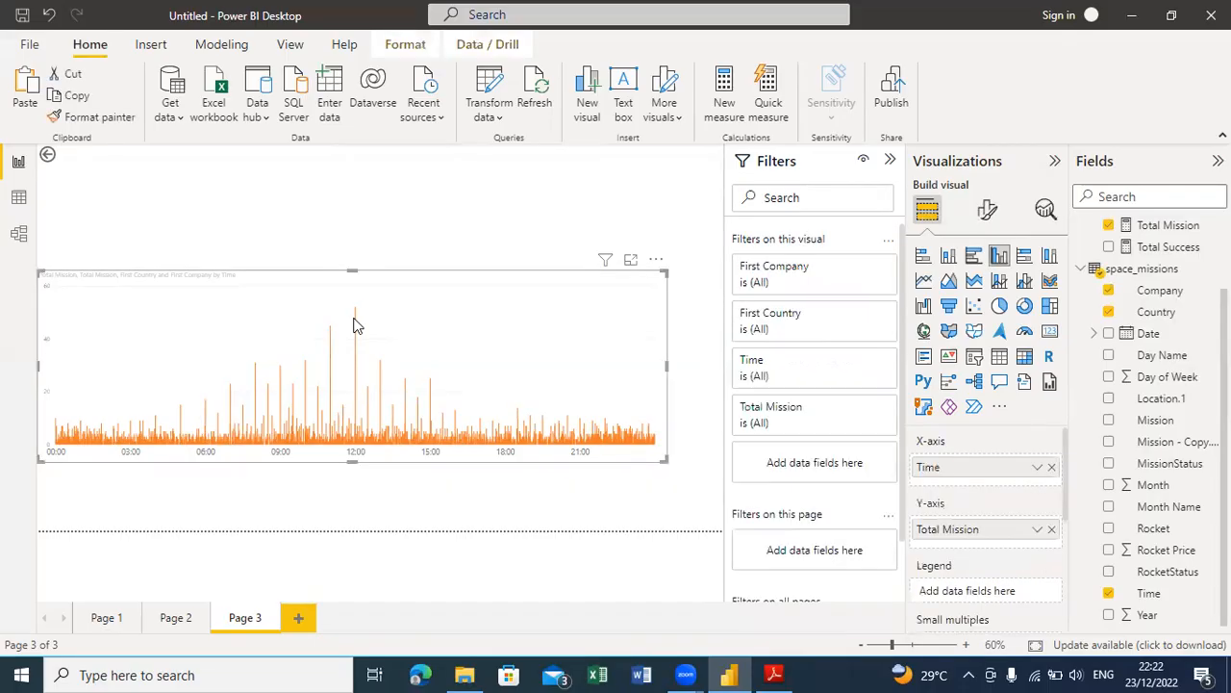
pyautogui.click(460, 256)
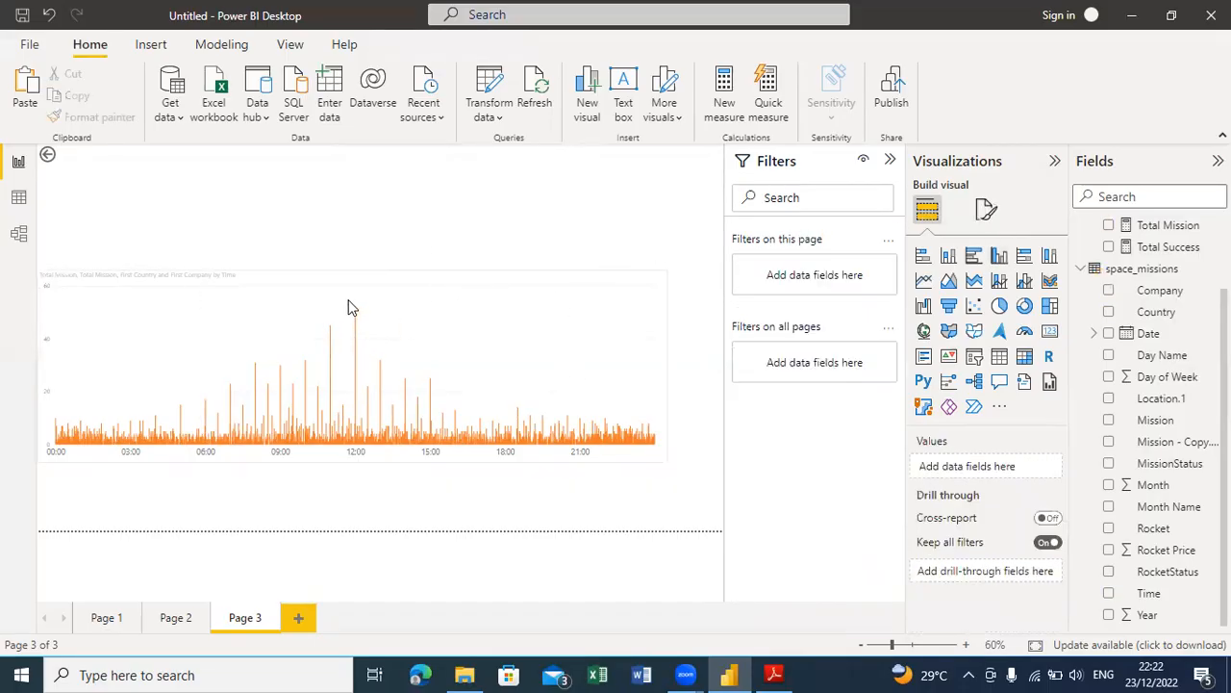
pyautogui.click(354, 326)
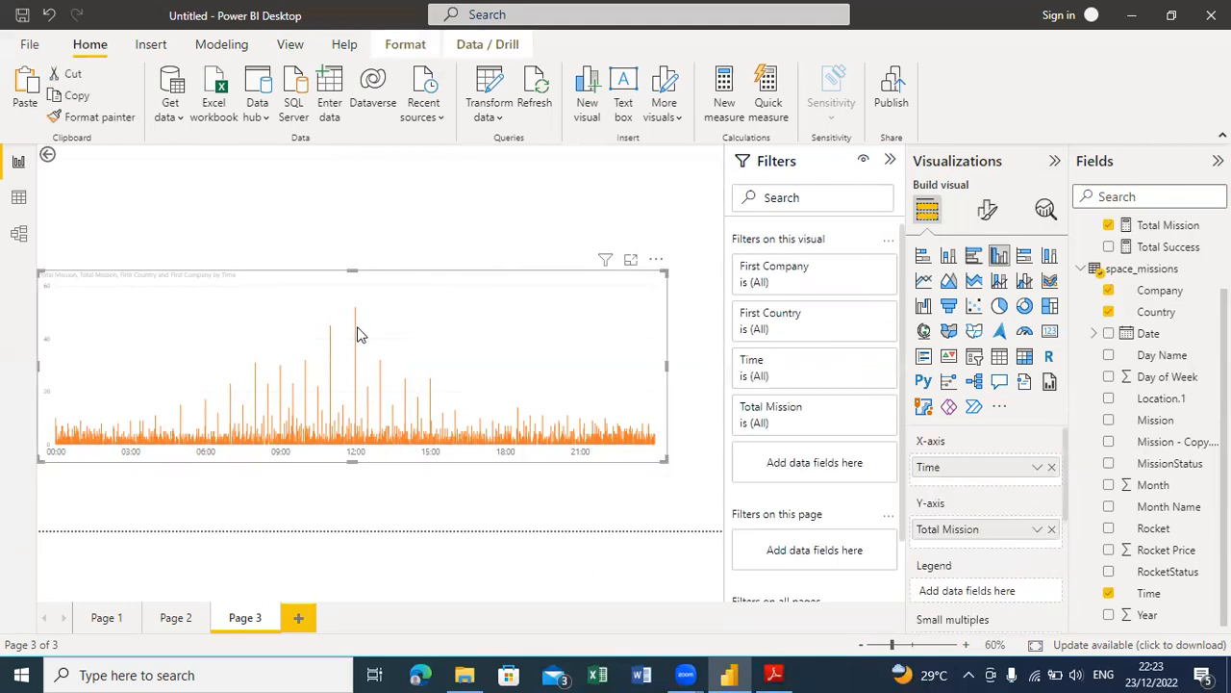
pyautogui.click(355, 348)
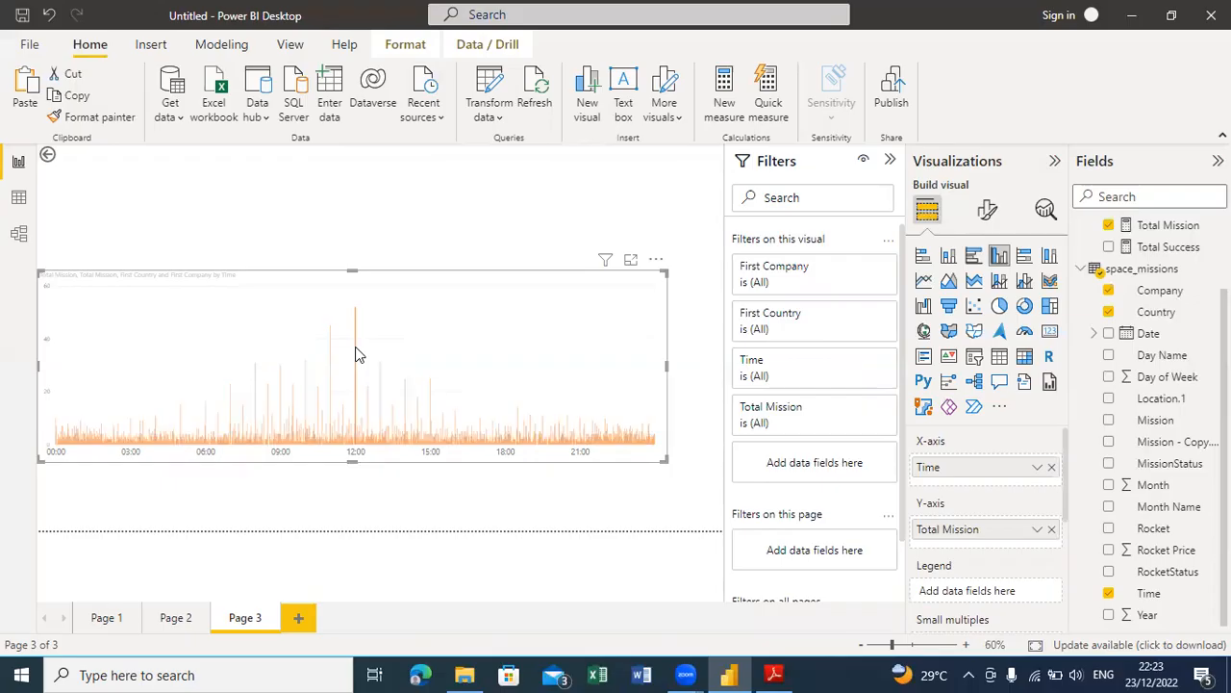
pyautogui.click(355, 342)
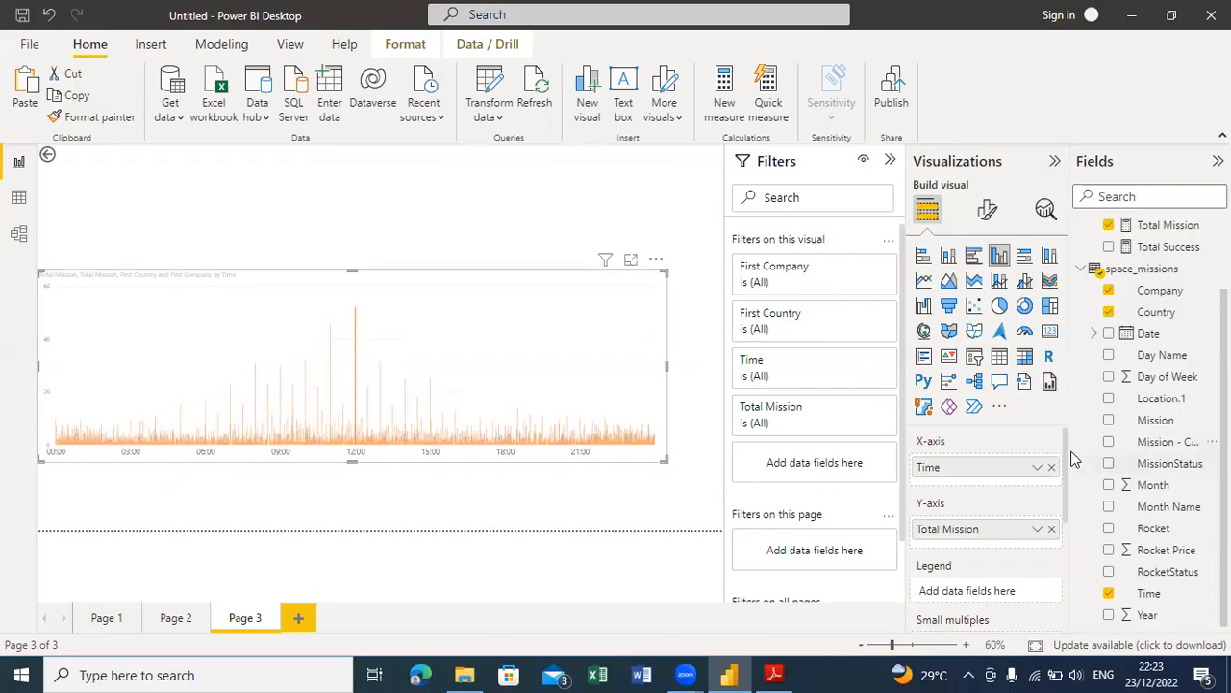
# Step: Remove First Country and First Company from the time chart's tooltips and clear the 12:00 column's highlight
pyautogui.scroll(-3, 1066, 455)
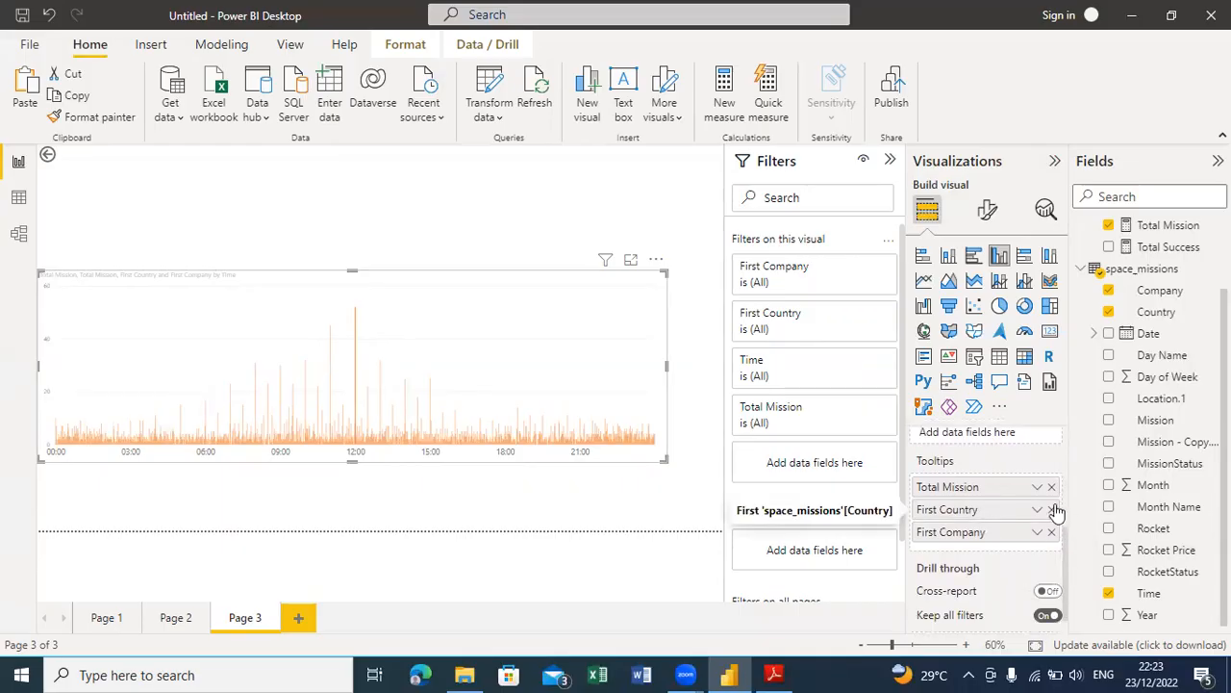
pyautogui.click(1053, 510)
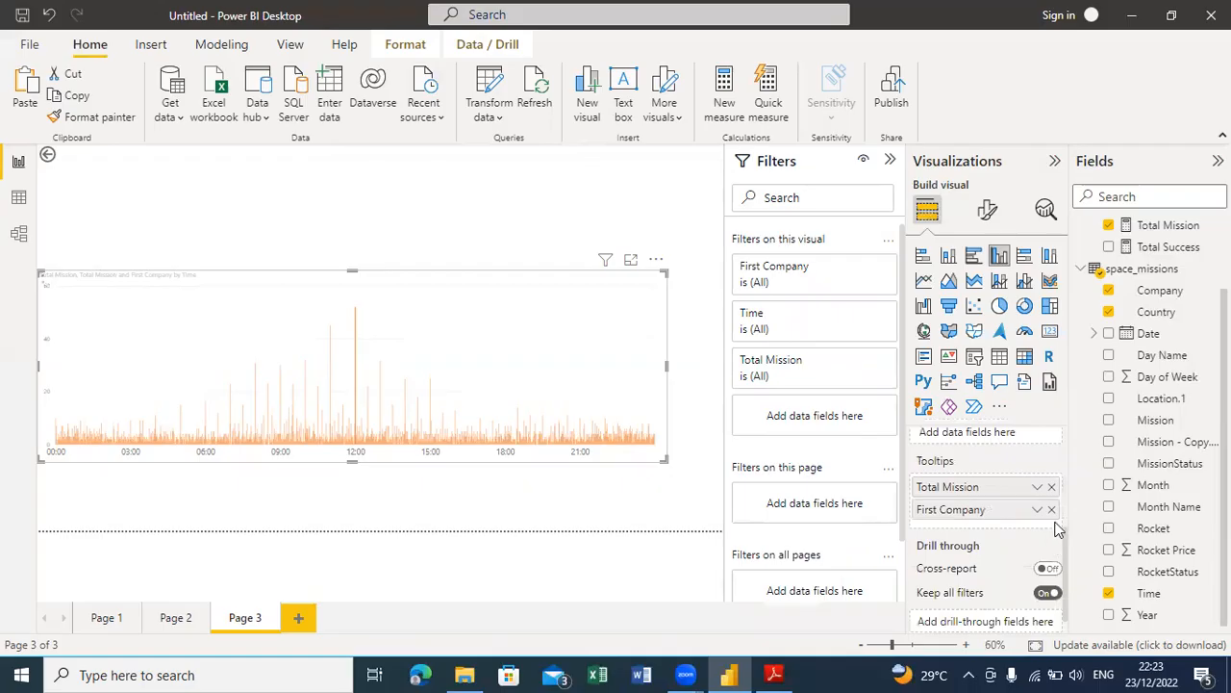
pyautogui.click(1052, 510)
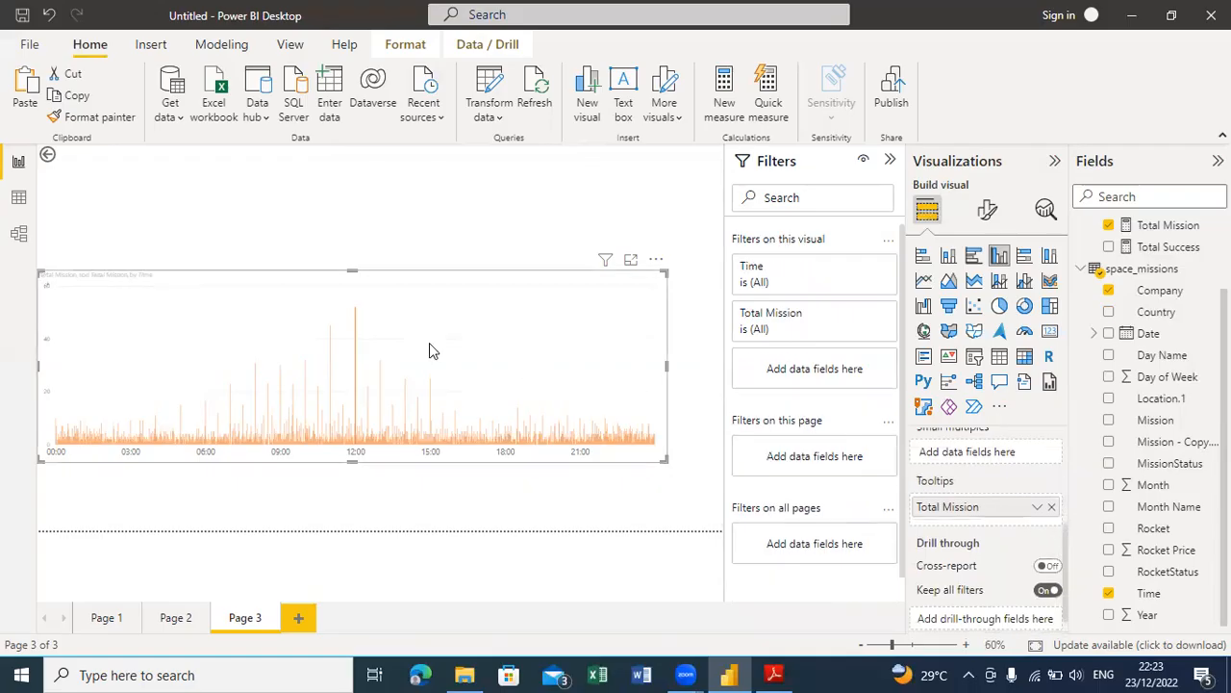
pyautogui.click(355, 331)
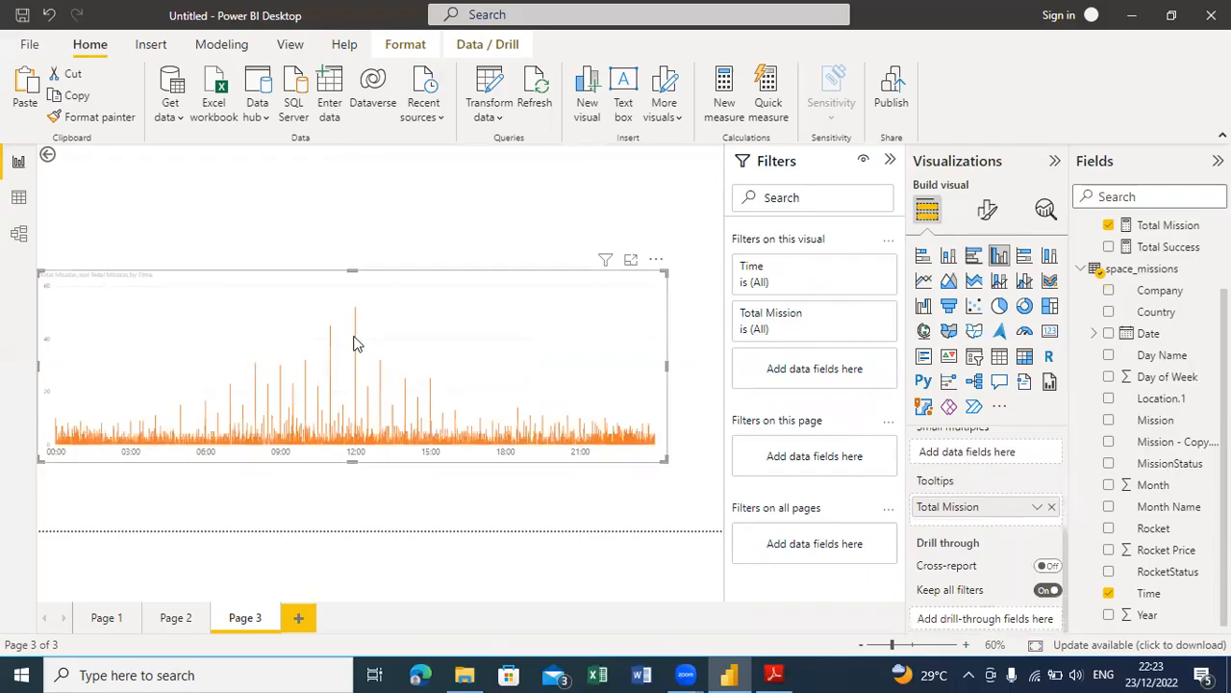
# Step: Add Total Success to the time chart's tooltips and show the chart in focus mode to inspect the 12:00 column
pyautogui.moveTo(1162, 248); pyautogui.dragTo(1045, 625)
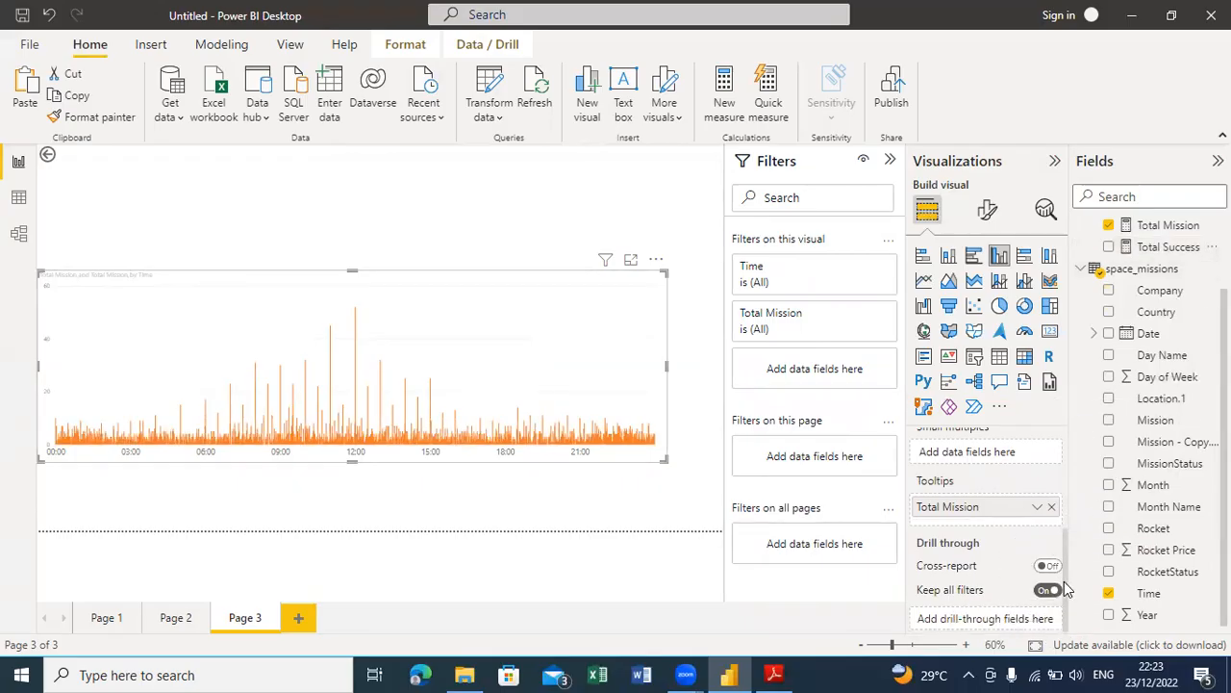
pyautogui.moveTo(1066, 574)
pyautogui.mouseDown()
pyautogui.moveTo(1066, 526)
pyautogui.moveTo(1068, 577)
pyautogui.mouseUp()
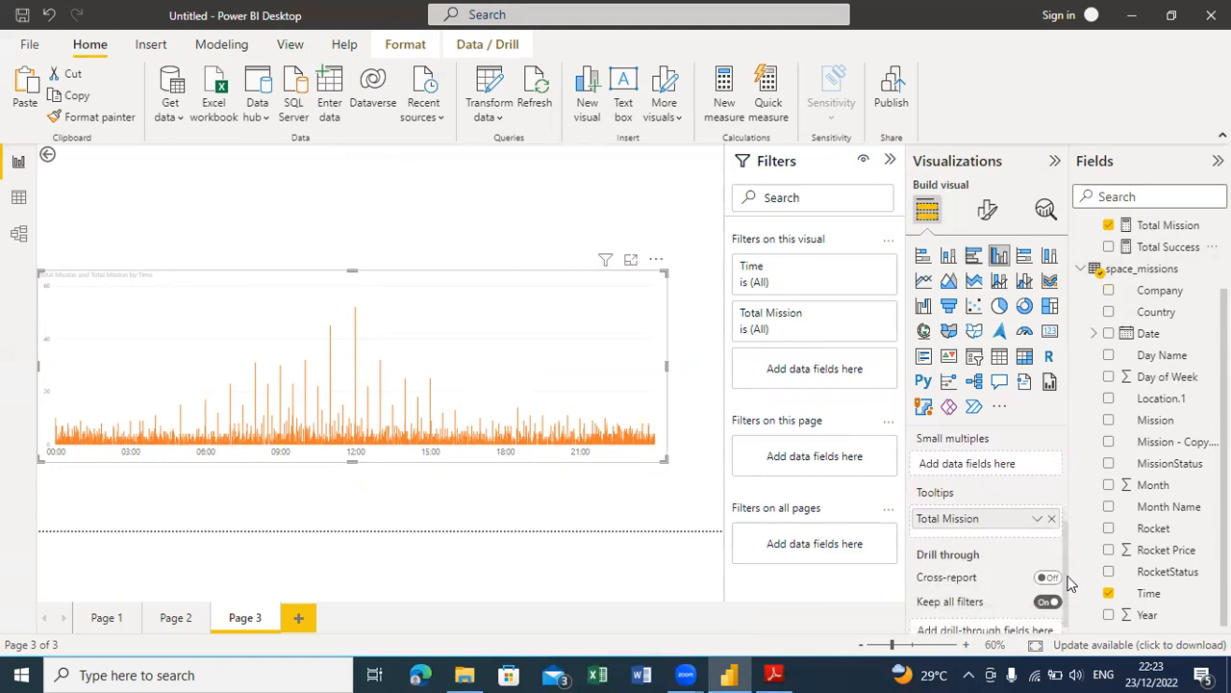
pyautogui.moveTo(1176, 250); pyautogui.dragTo(1028, 535)
pyautogui.moveTo(1166, 247); pyautogui.dragTo(1004, 517)
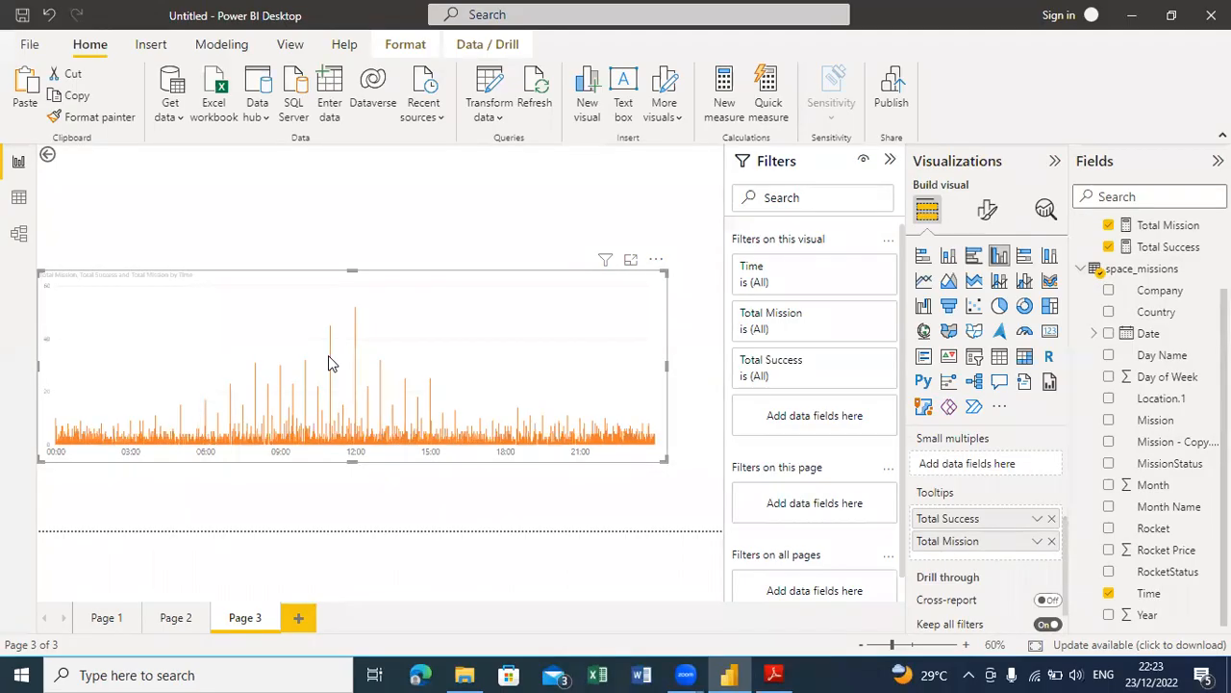
pyautogui.click(631, 263)
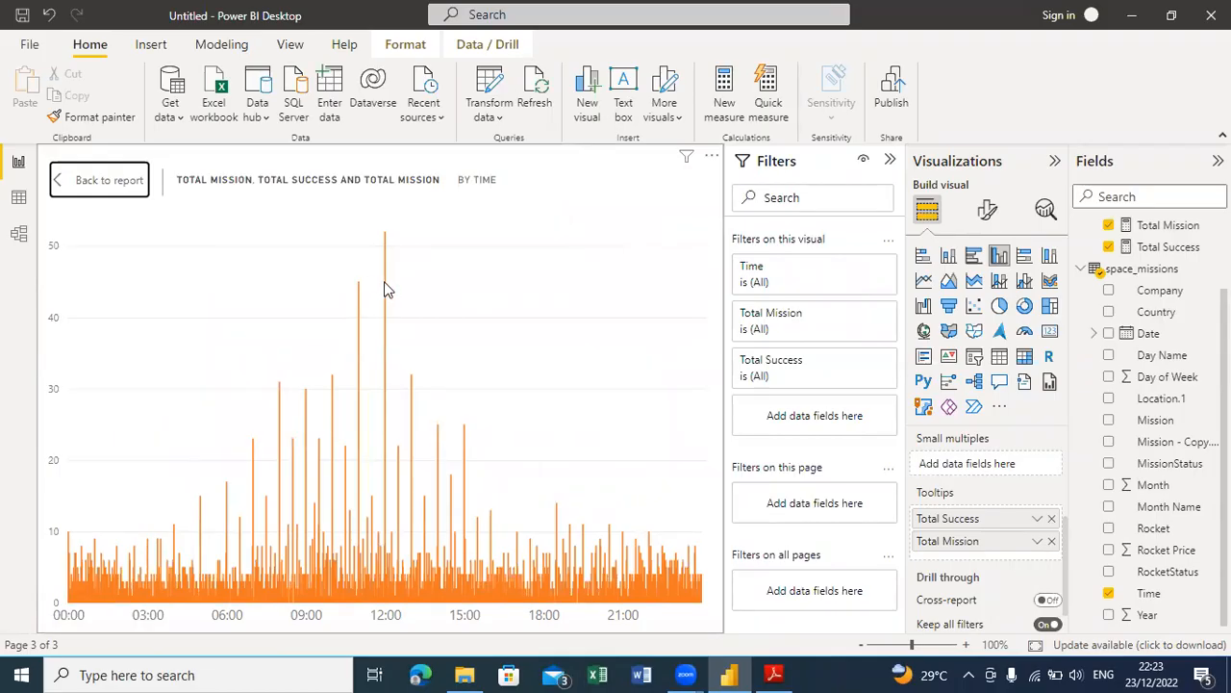
pyautogui.moveTo(385, 288)
# Step: Replace Total Success with % Success in the time chart's tooltips, keeping Total Mission
pyautogui.click(1051, 520)
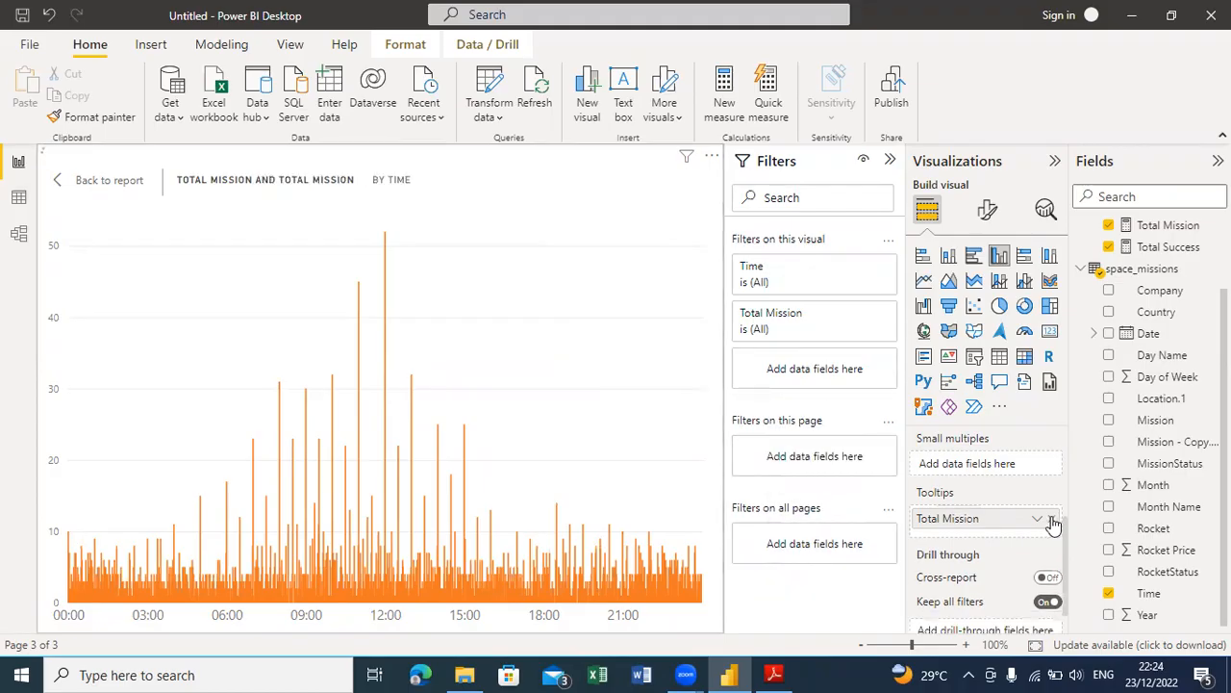
pyautogui.click(384, 314)
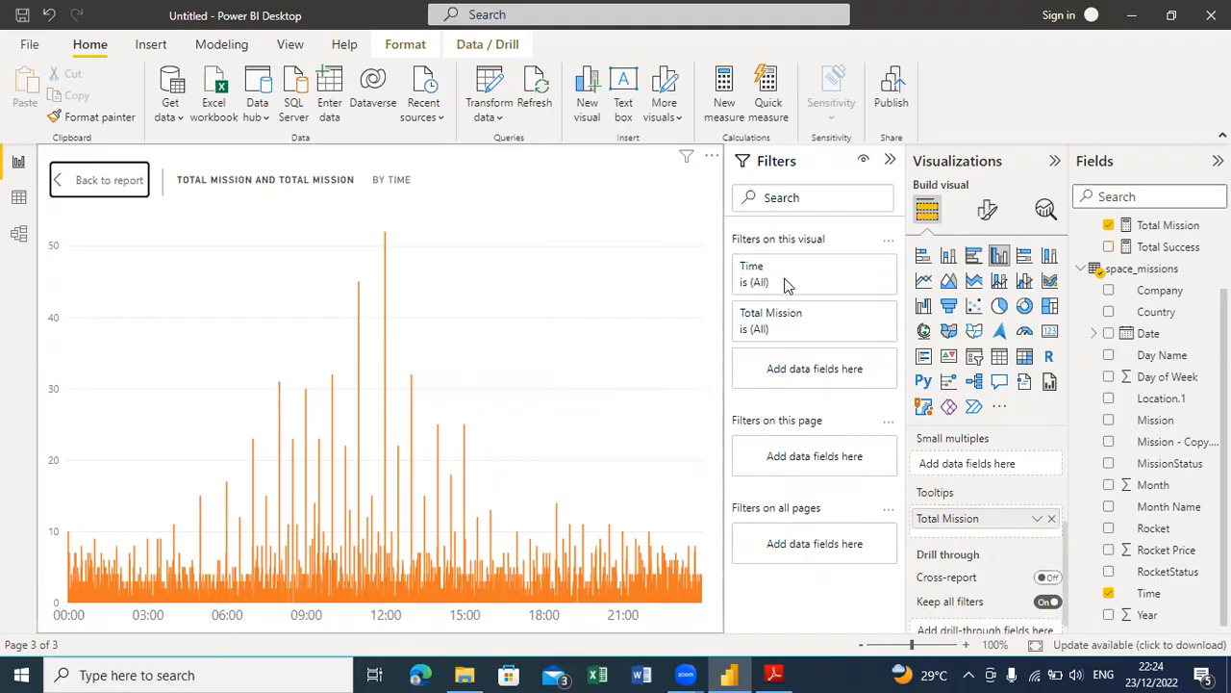
pyautogui.scroll(3, 1173, 303)
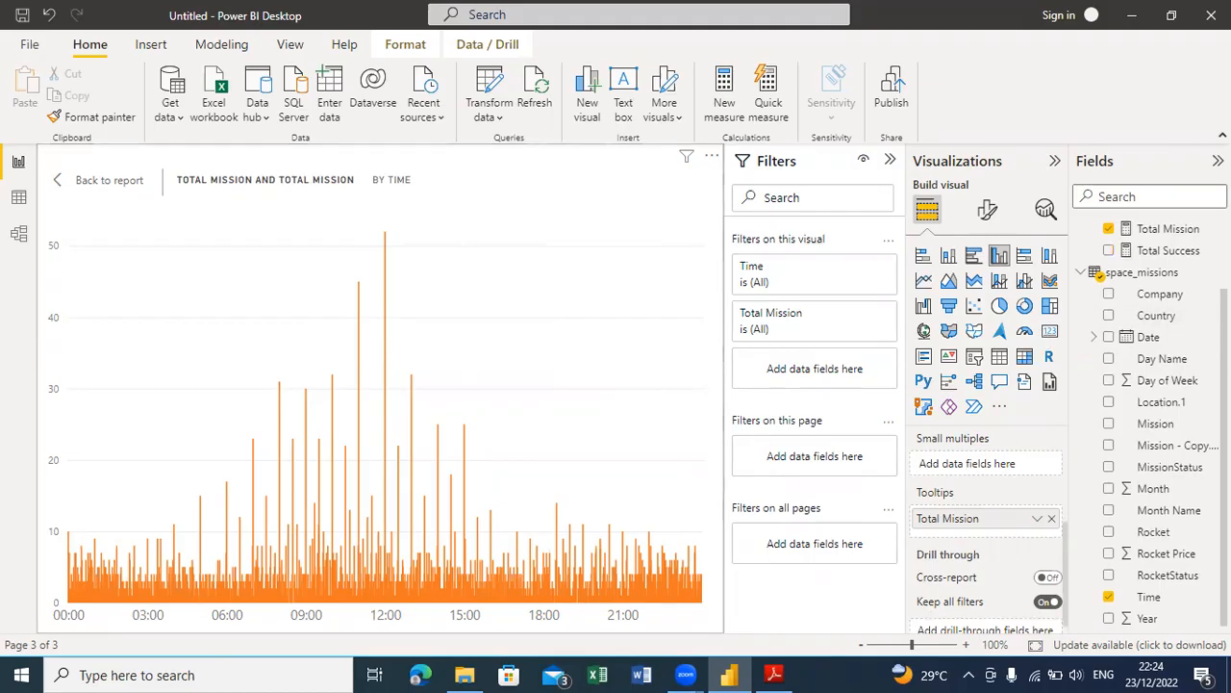
pyautogui.moveTo(1155, 249); pyautogui.dragTo(1164, 399)
pyautogui.moveTo(1174, 249); pyautogui.dragTo(1018, 530)
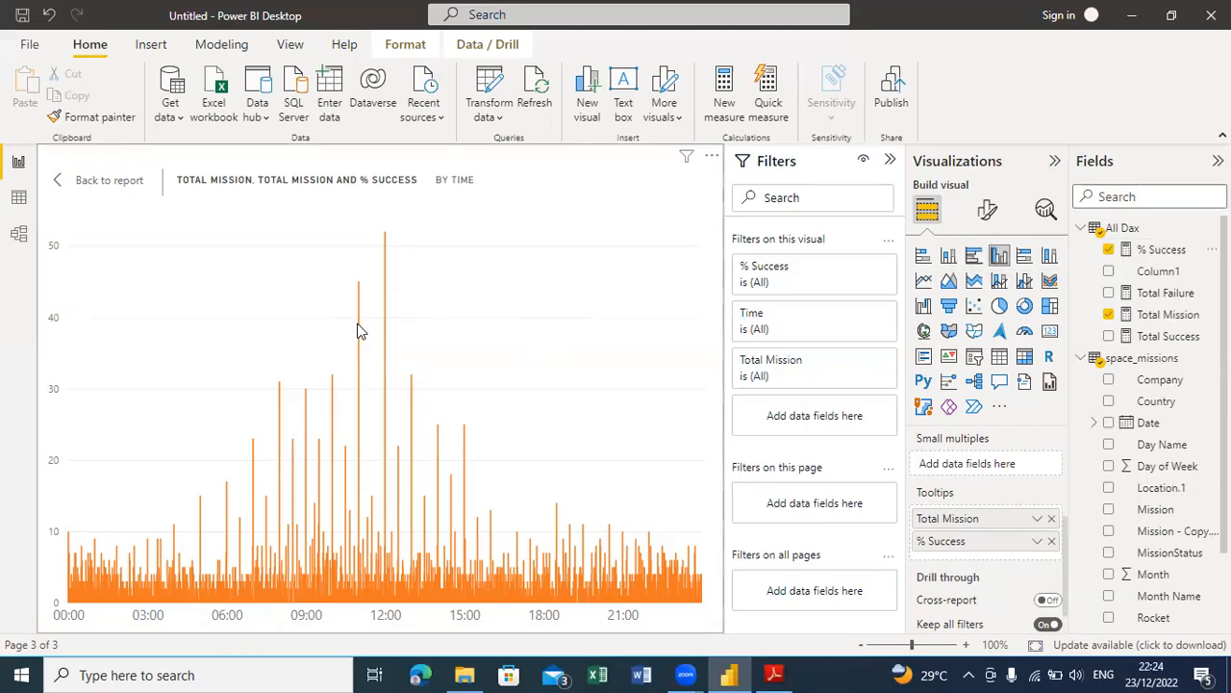
# Step: Check the tooltip details of the 11:00, 12:00 and 13:00 columns in the enlarged time chart
pyautogui.click(360, 331)
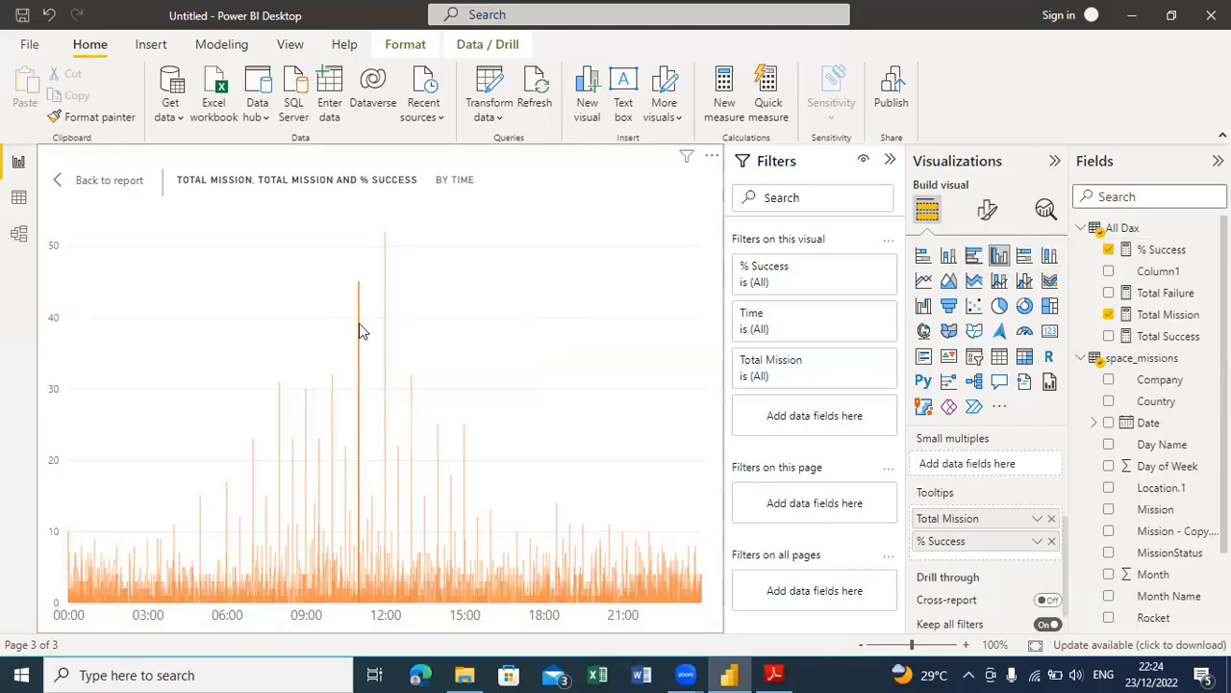
pyautogui.click(360, 331)
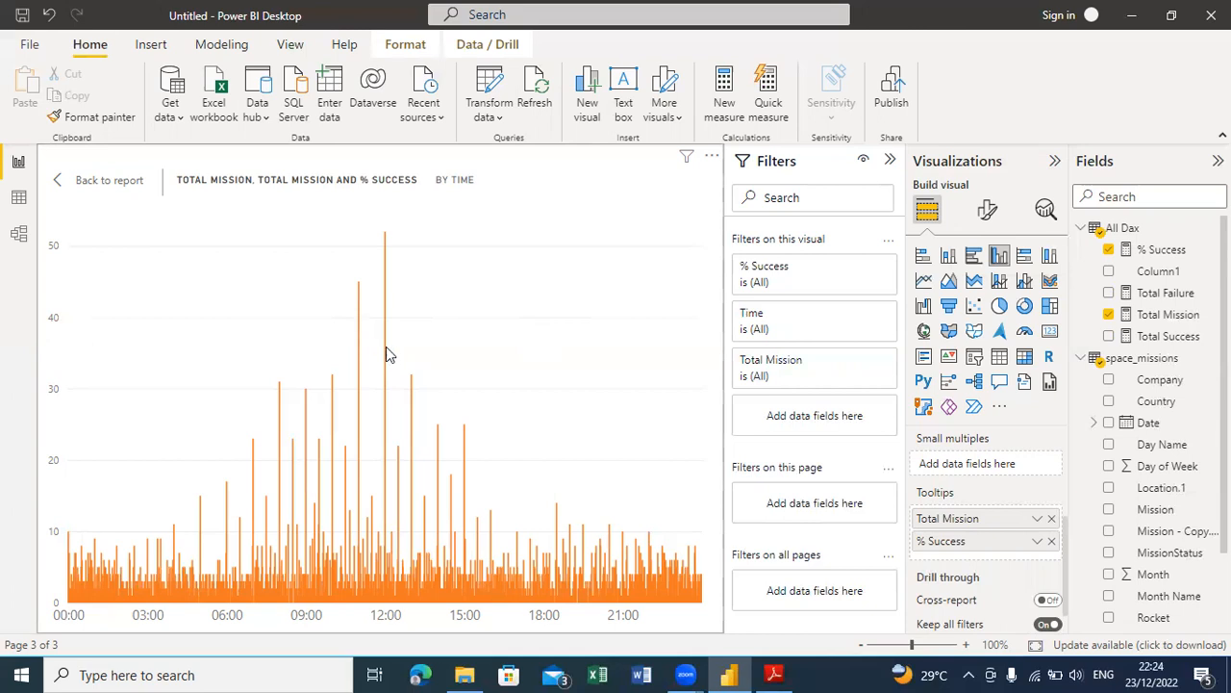
pyautogui.click(385, 352)
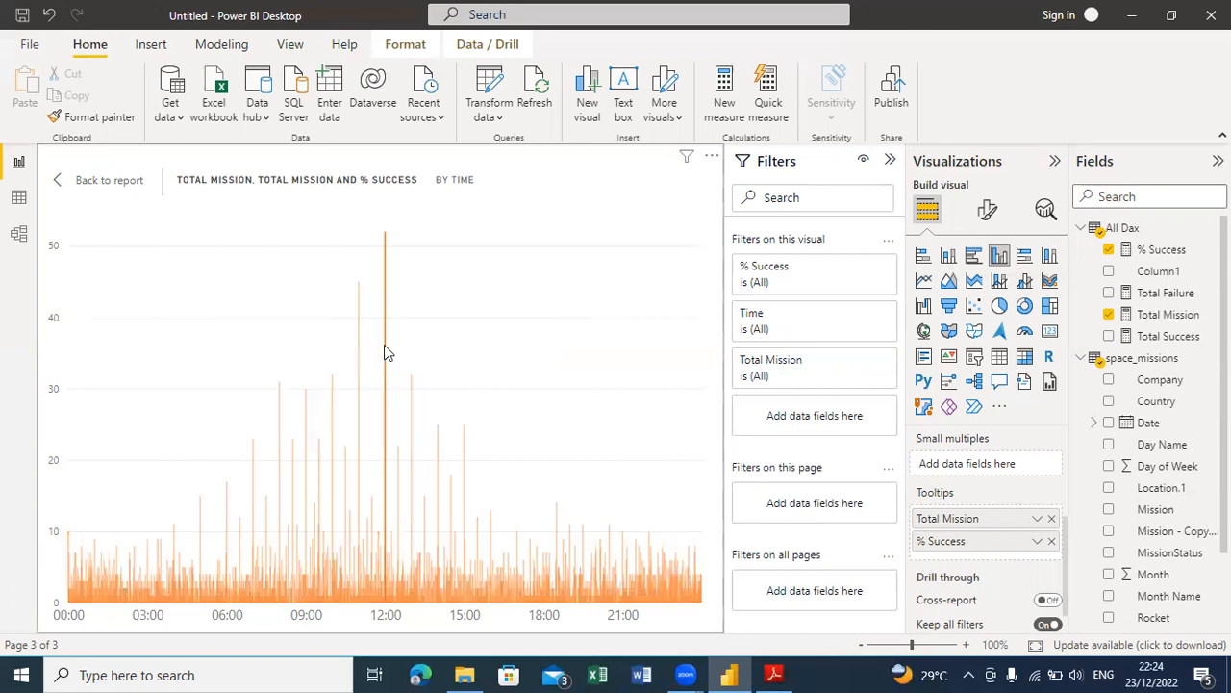
pyautogui.click(384, 348)
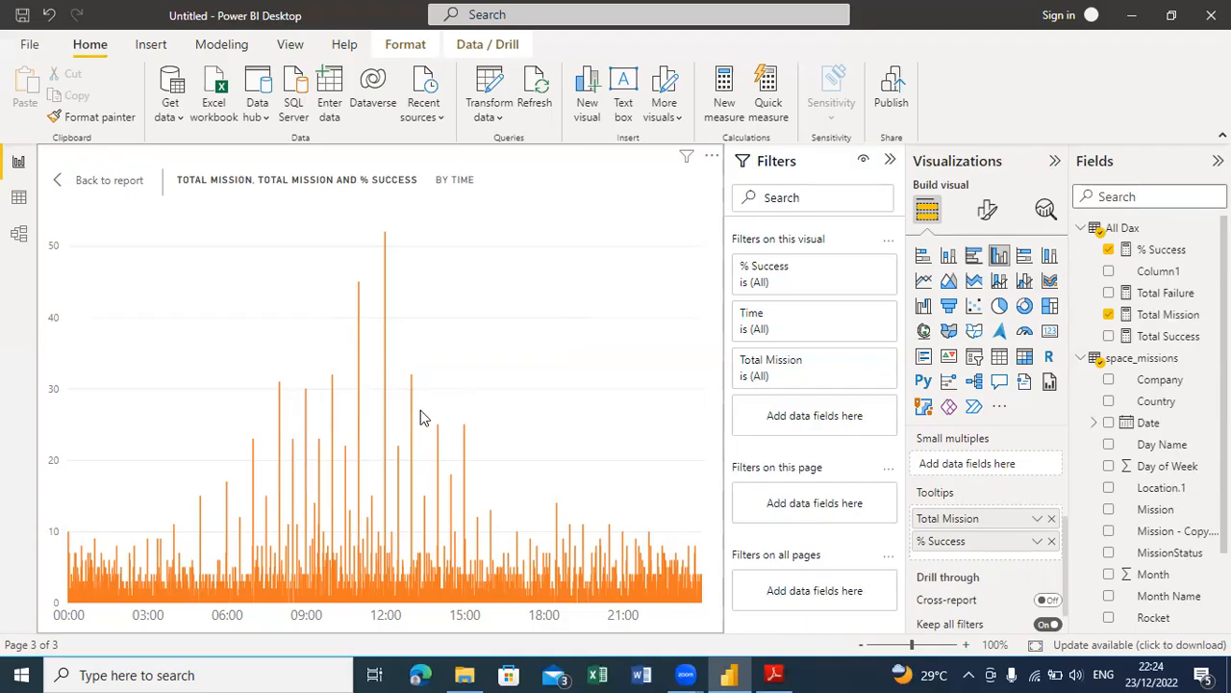
pyautogui.moveTo(413, 410)
pyautogui.moveTo(386, 304)
# Step: Leave focus mode, review the recommended analysis questions in the Space Missions PDF in Adobe Reader, and return to the Power BI report
pyautogui.click(95, 179)
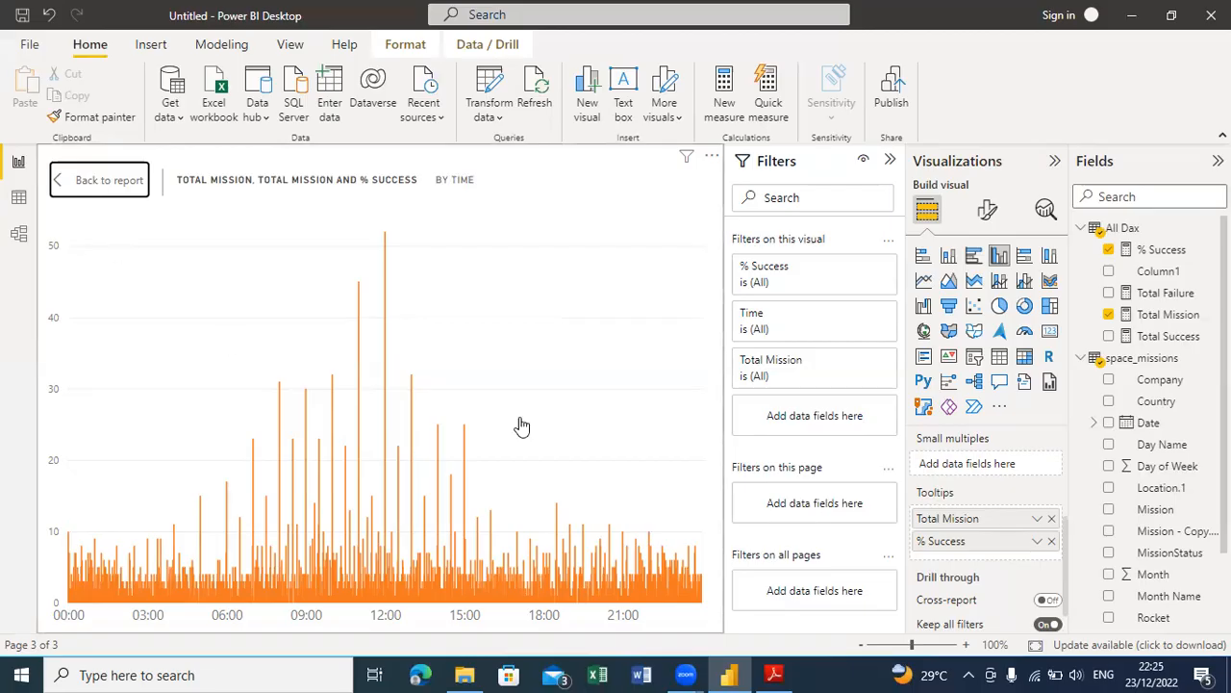
pyautogui.click(778, 674)
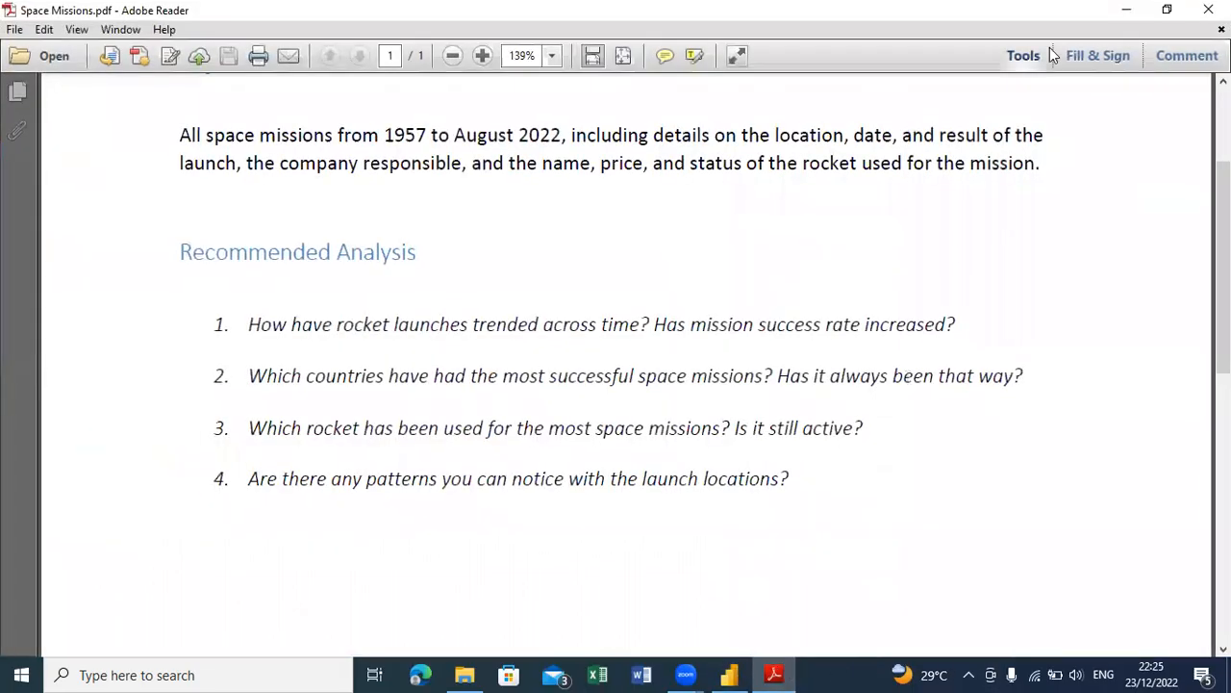
pyautogui.click(1123, 10)
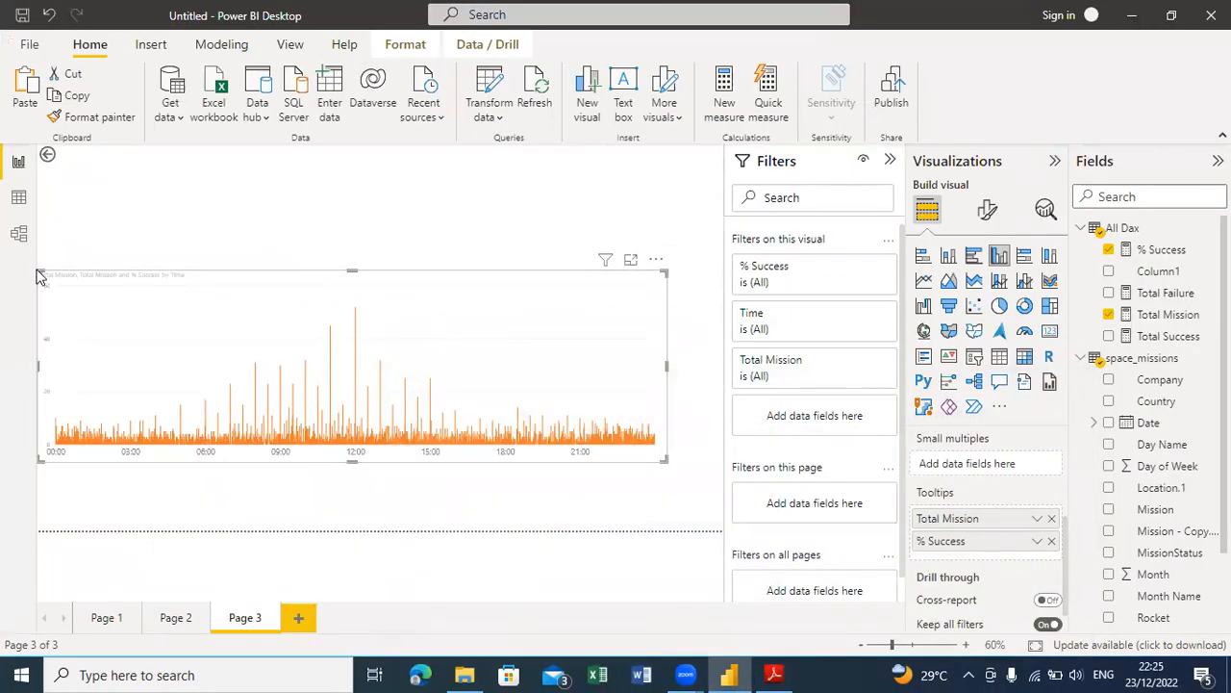
# Step: Resize the time chart from its upper-left corner, making it taller while it still spans from the page's left edge
pyautogui.moveTo(48, 278)
pyautogui.mouseDown()
pyautogui.moveTo(87, 305)
pyautogui.moveTo(42, 275)
pyautogui.moveTo(91, 279)
pyautogui.moveTo(63, 275)
pyautogui.mouseUp()
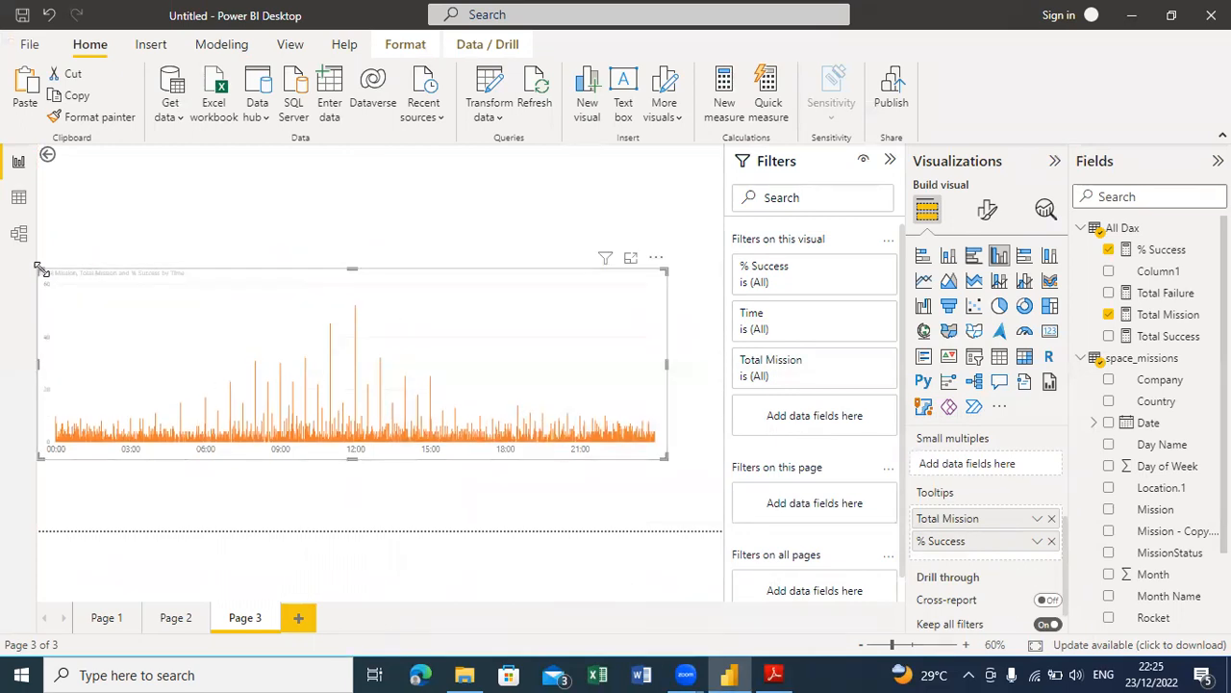
pyautogui.hotkey('ctrl', 'z')
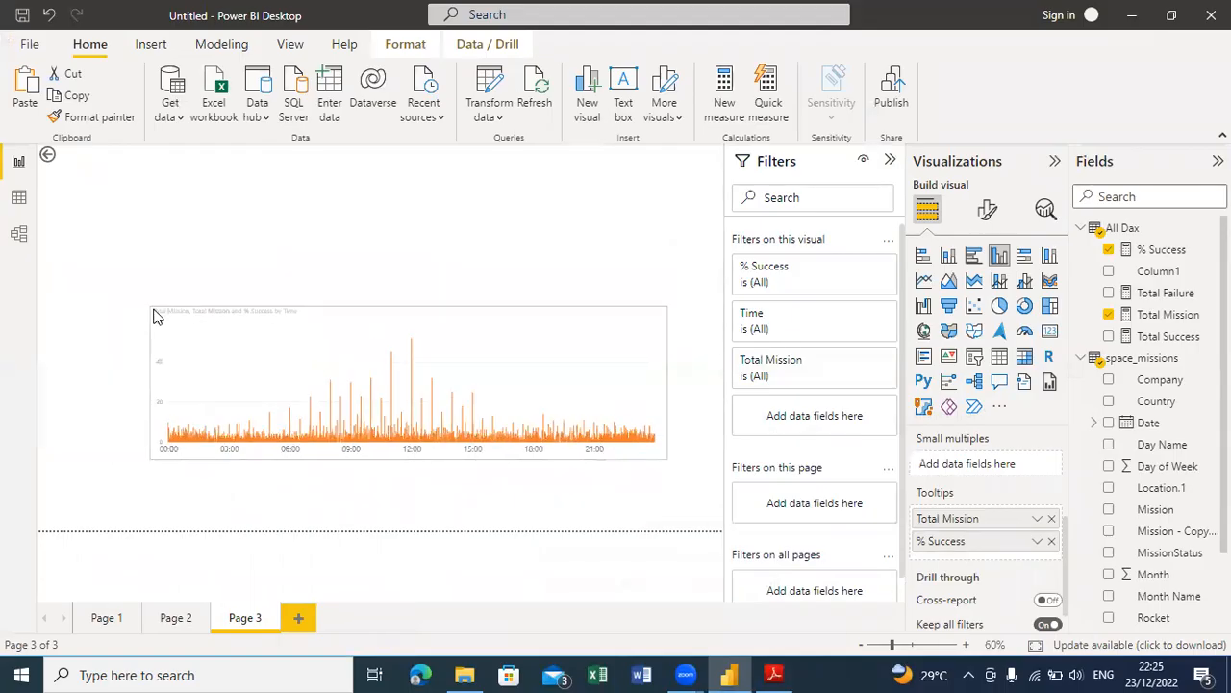
pyautogui.hotkey('ctrl', 'y')
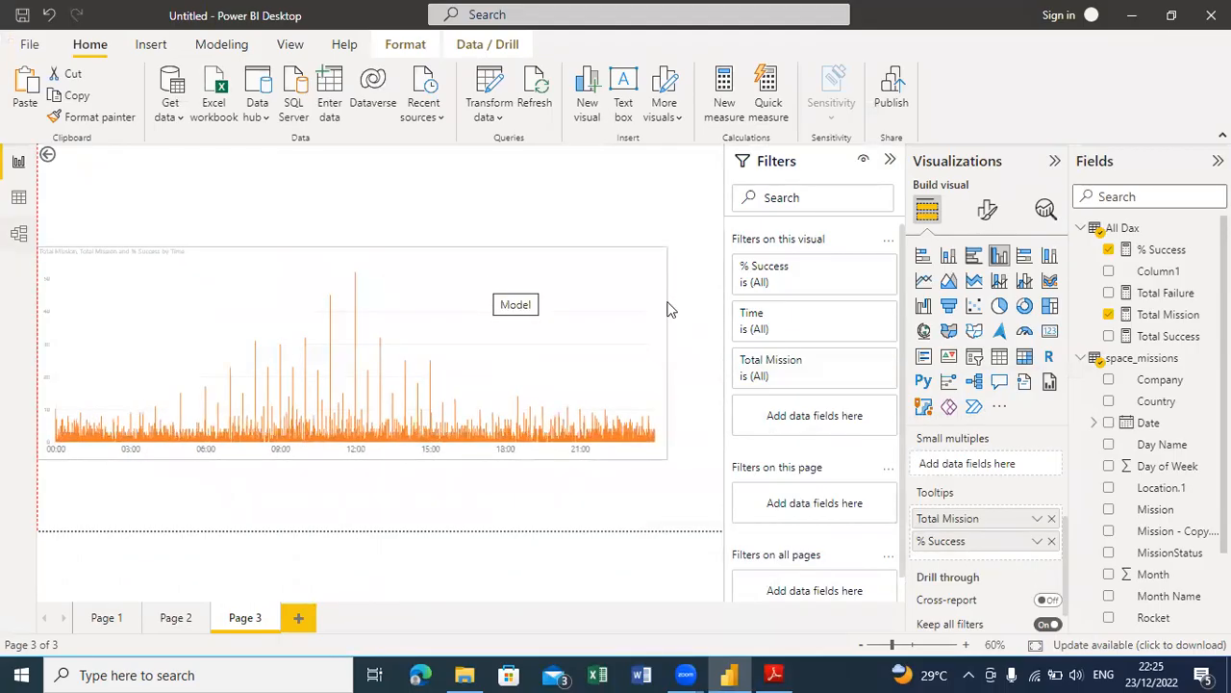
# Step: In focus mode, replace % Success and Total Mission in the time chart's tooltips with Total Success and check the 12:00 column
pyautogui.click(636, 238)
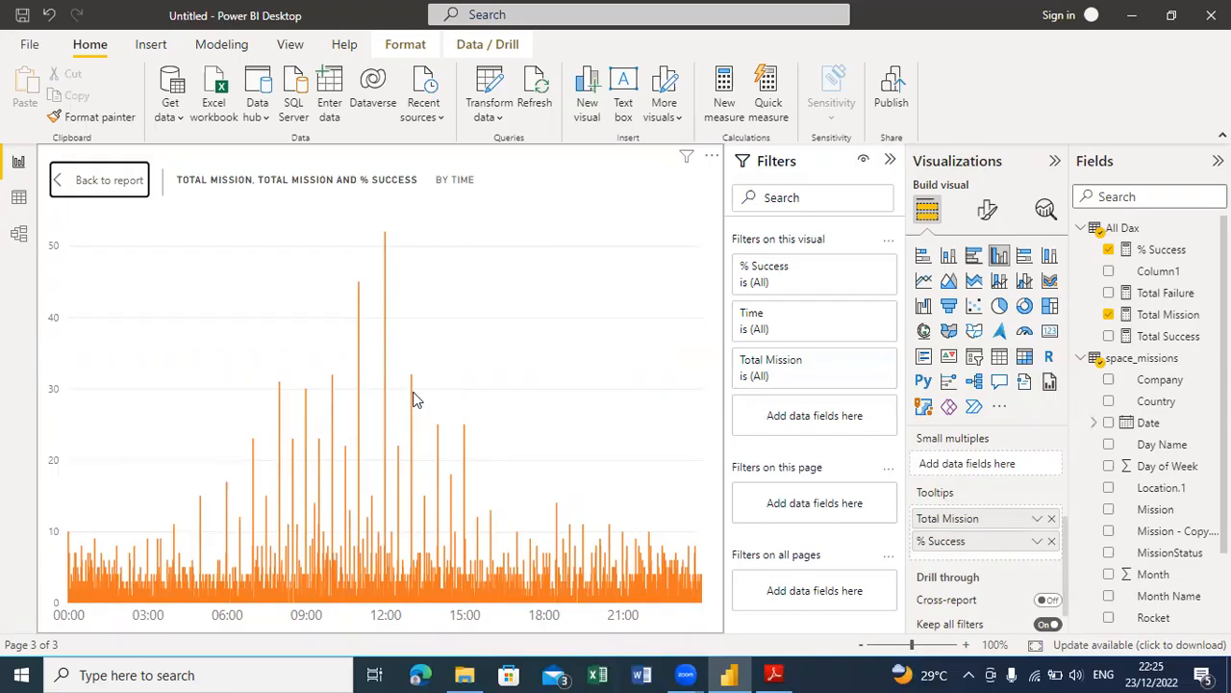
pyautogui.click(1052, 541)
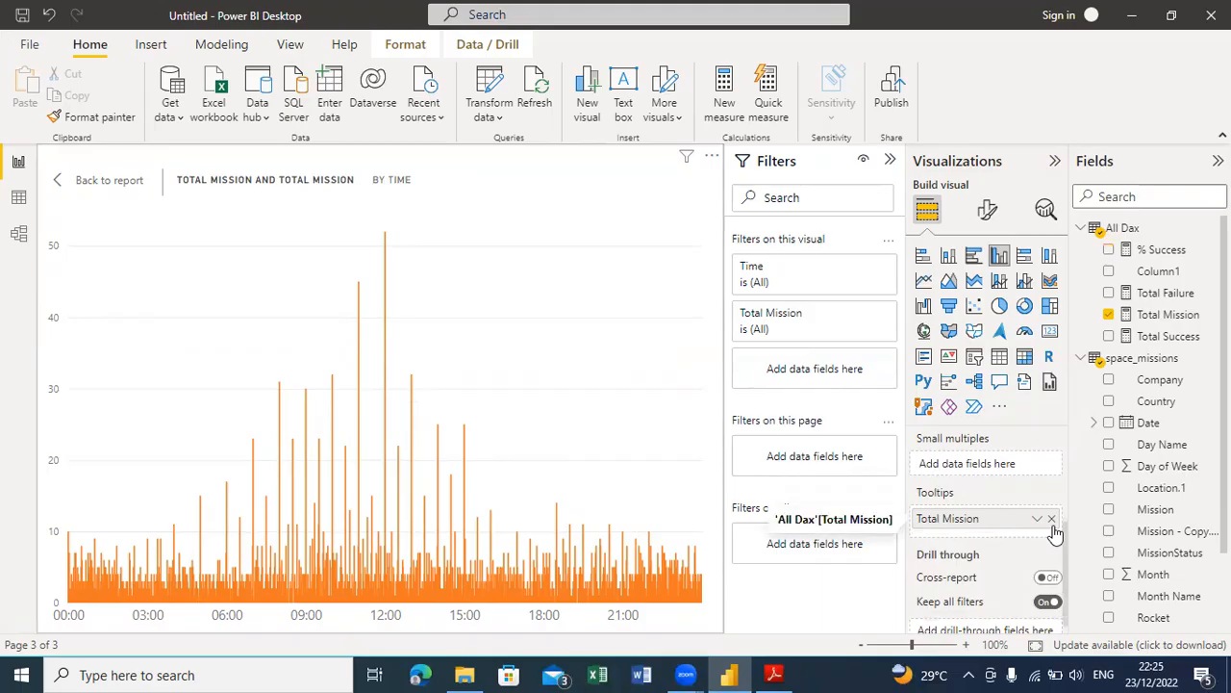
pyautogui.click(1052, 519)
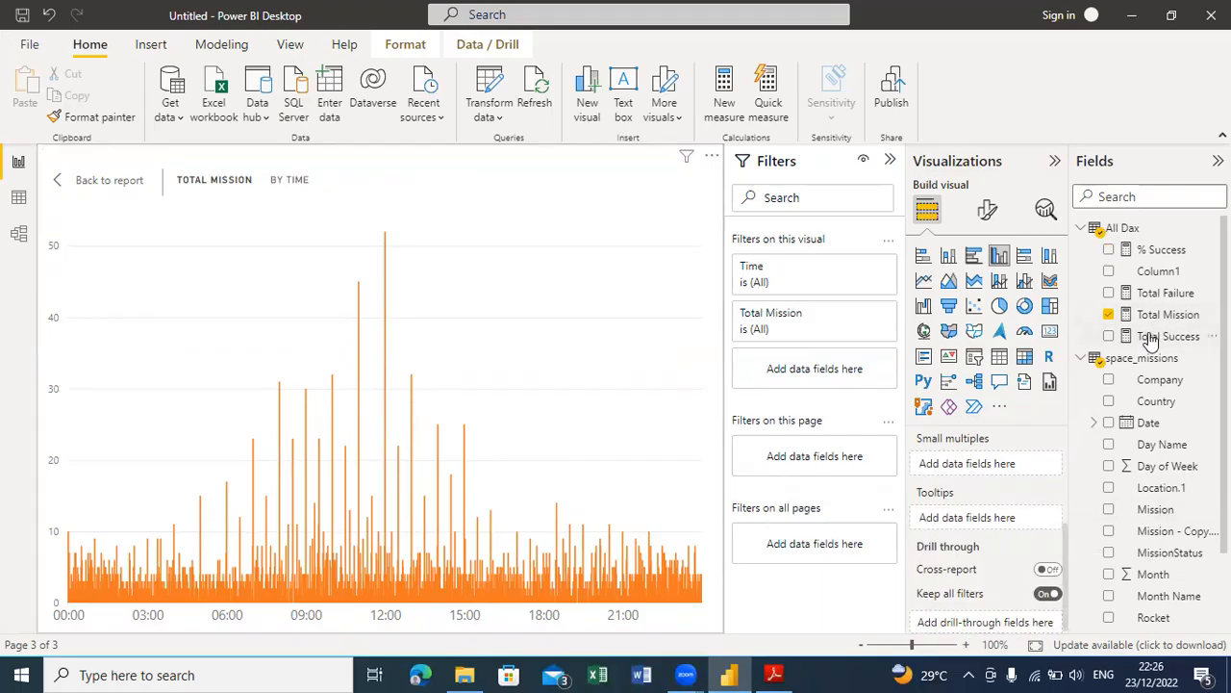
pyautogui.moveTo(1151, 339); pyautogui.dragTo(976, 524)
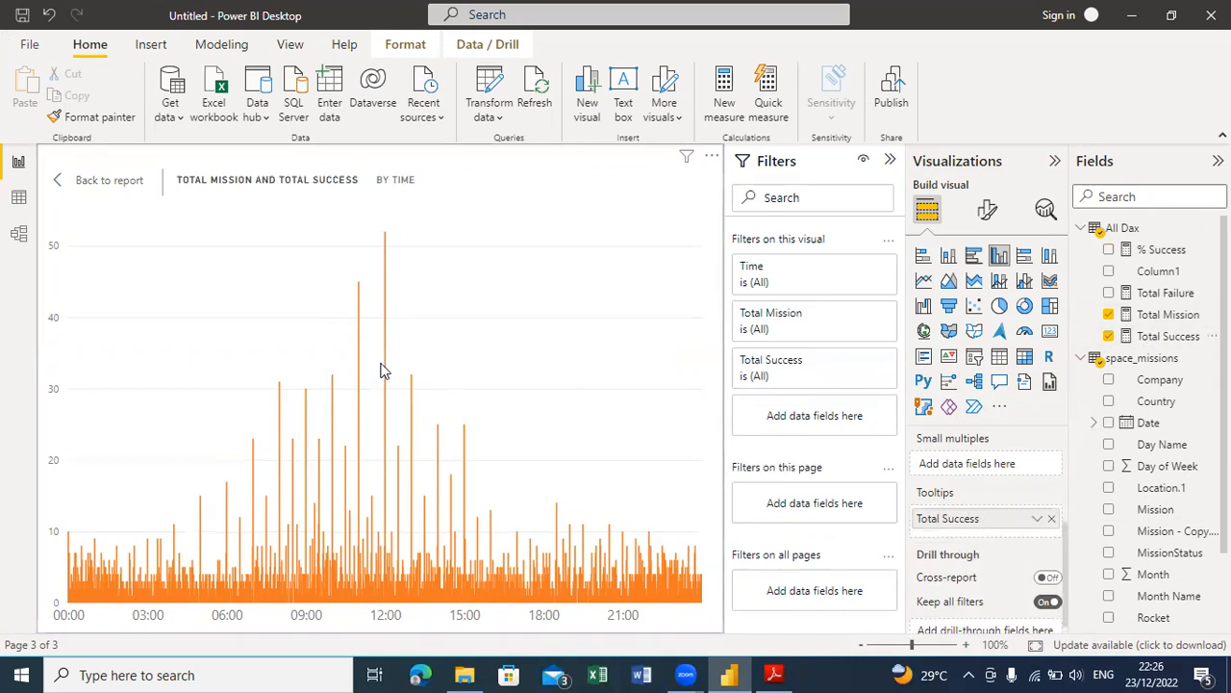
pyautogui.moveTo(385, 372)
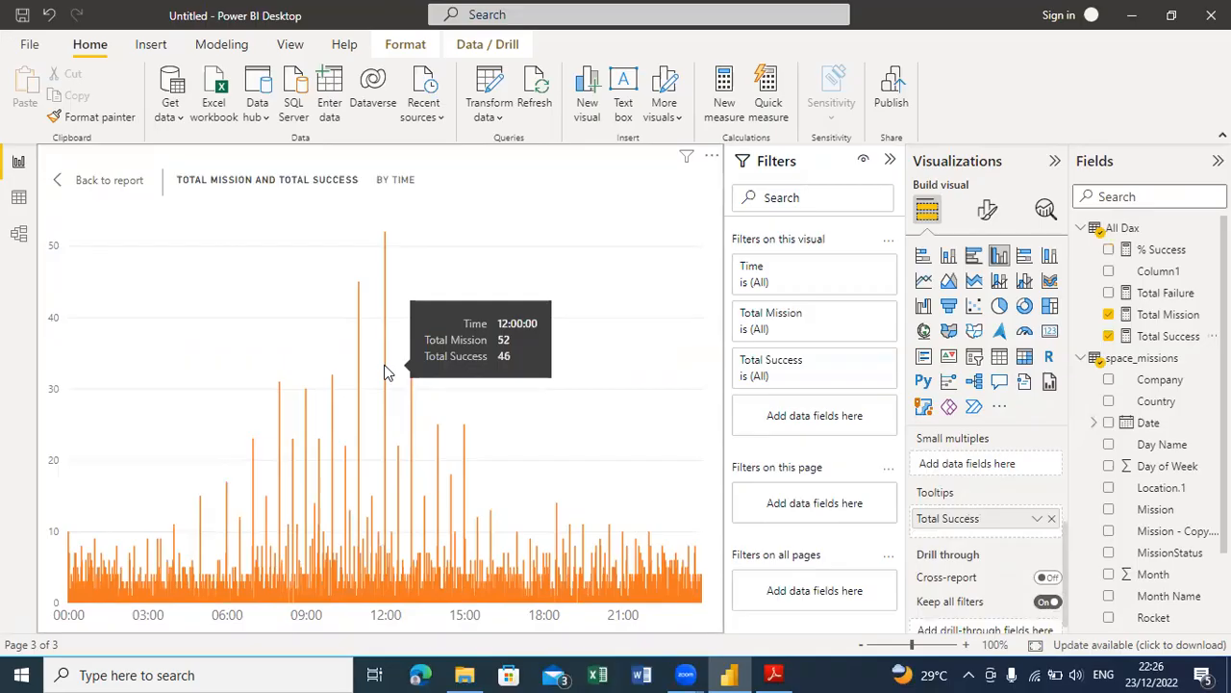
# Step: Add % Success and Total Failure to the time chart's tooltips, checking the 12:00 and 13:00 columns
pyautogui.moveTo(1150, 252); pyautogui.dragTo(998, 524)
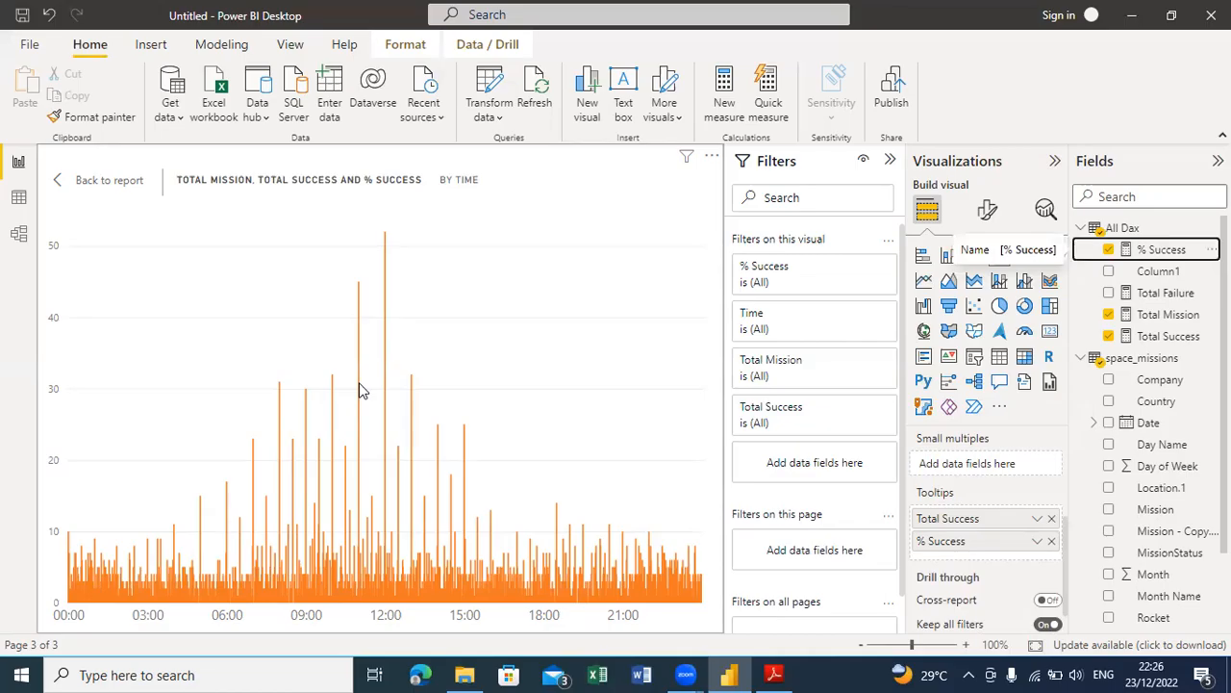
pyautogui.click(385, 285)
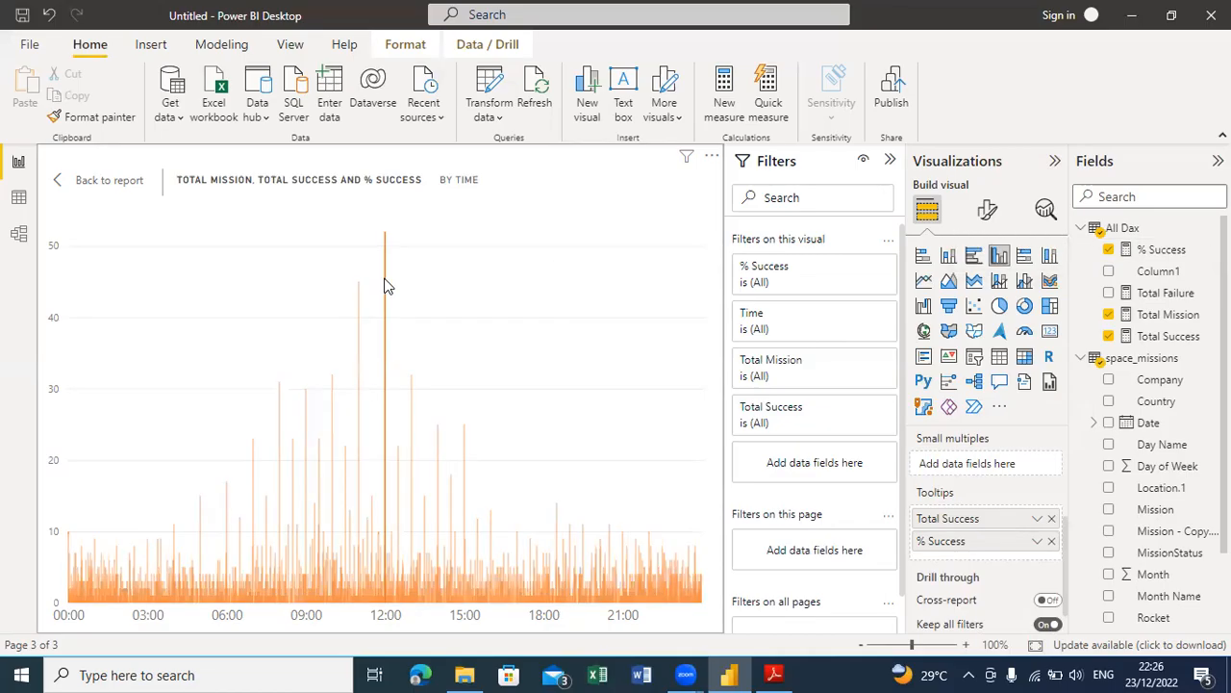
pyautogui.click(385, 284)
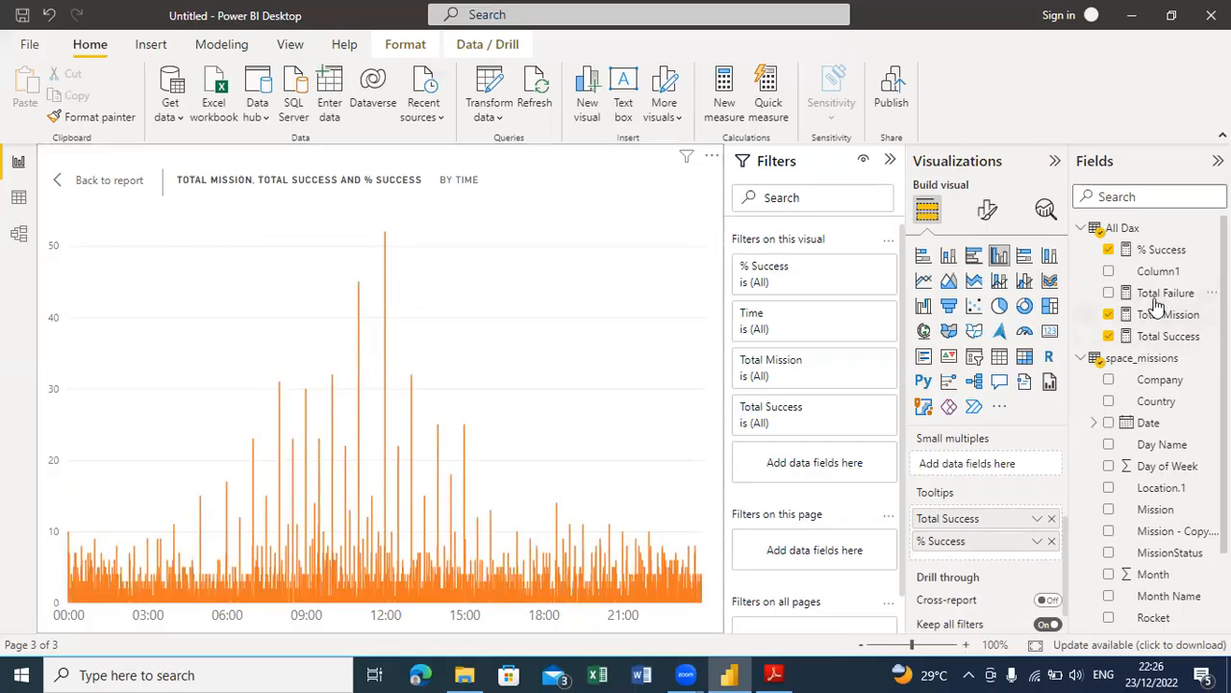
pyautogui.moveTo(1155, 295); pyautogui.dragTo(1006, 553)
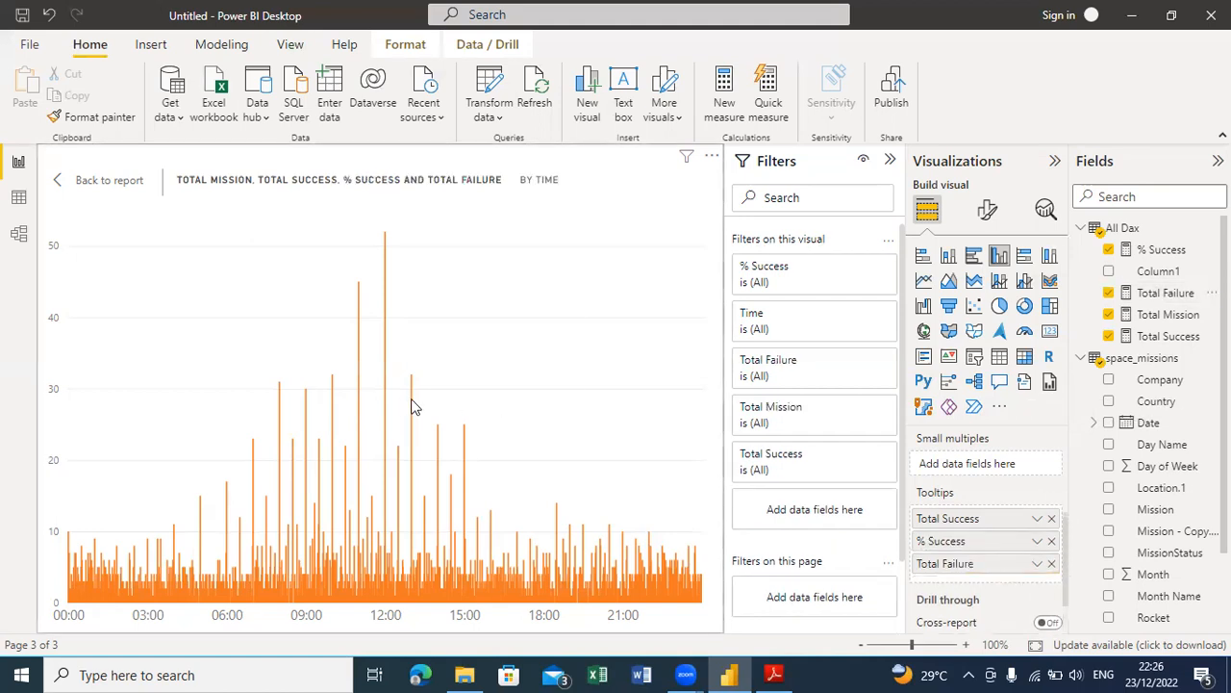
pyautogui.moveTo(411, 405)
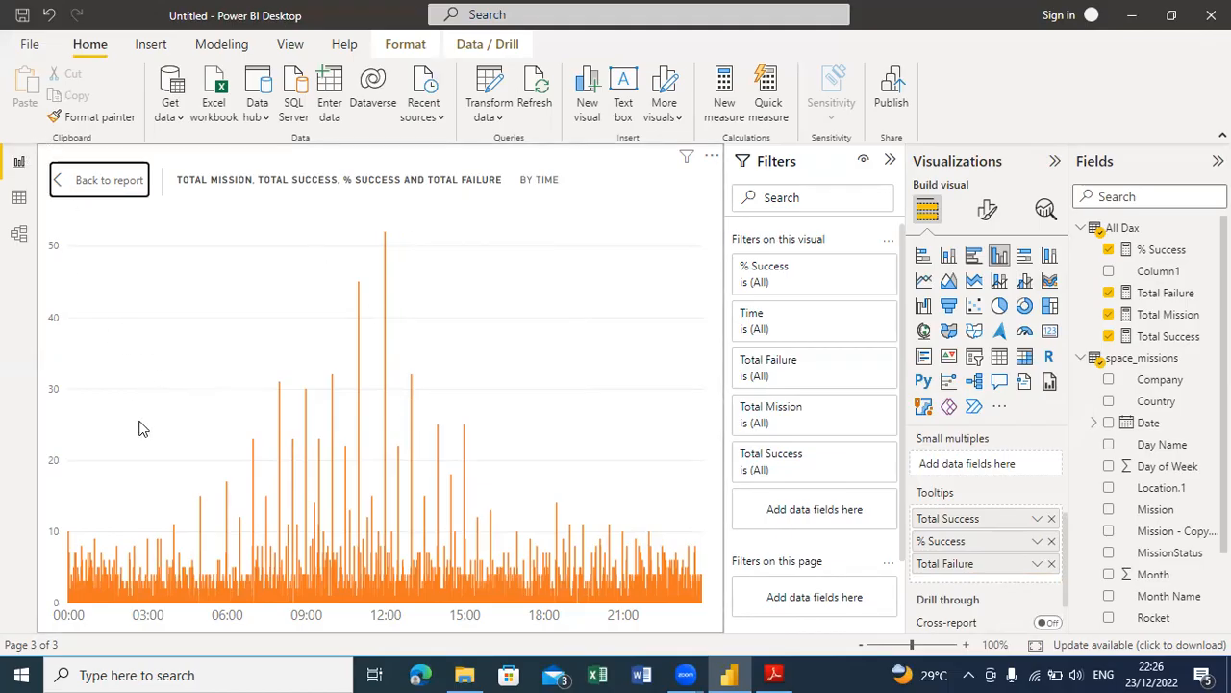
# Step: Open Page 1 and look over its country chart, drill-through settings, yearly mission chart, table background shape and rocket matrix
pyautogui.click(109, 620)
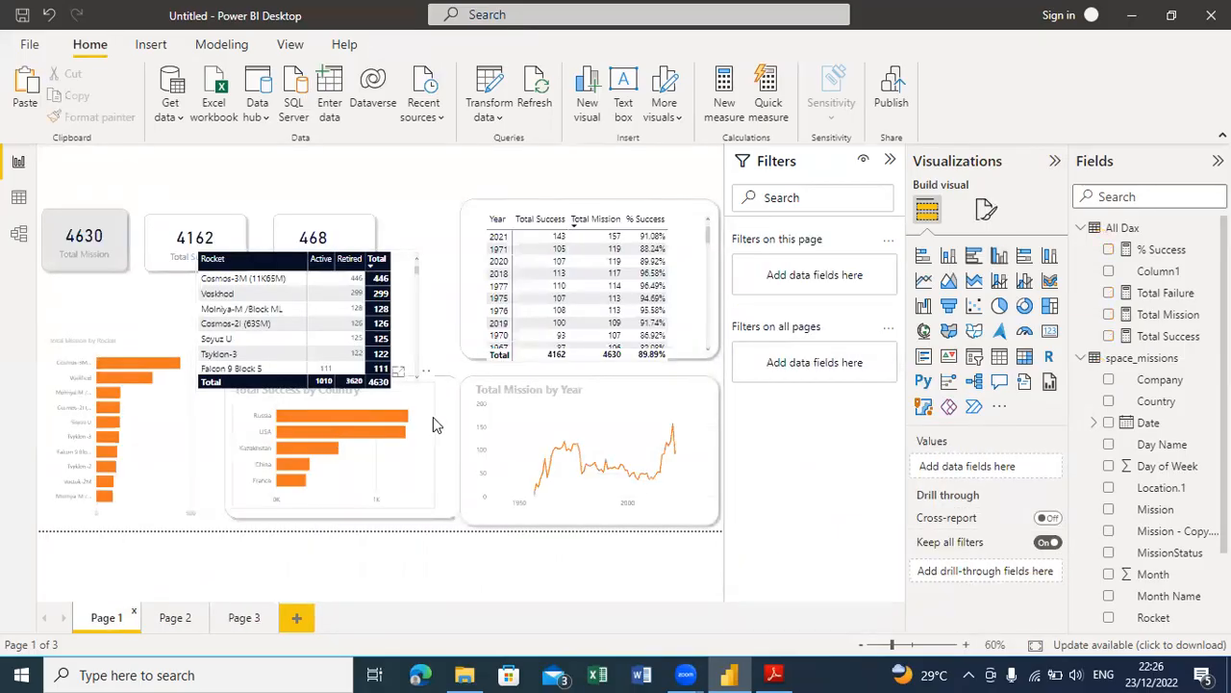
pyautogui.click(345, 425)
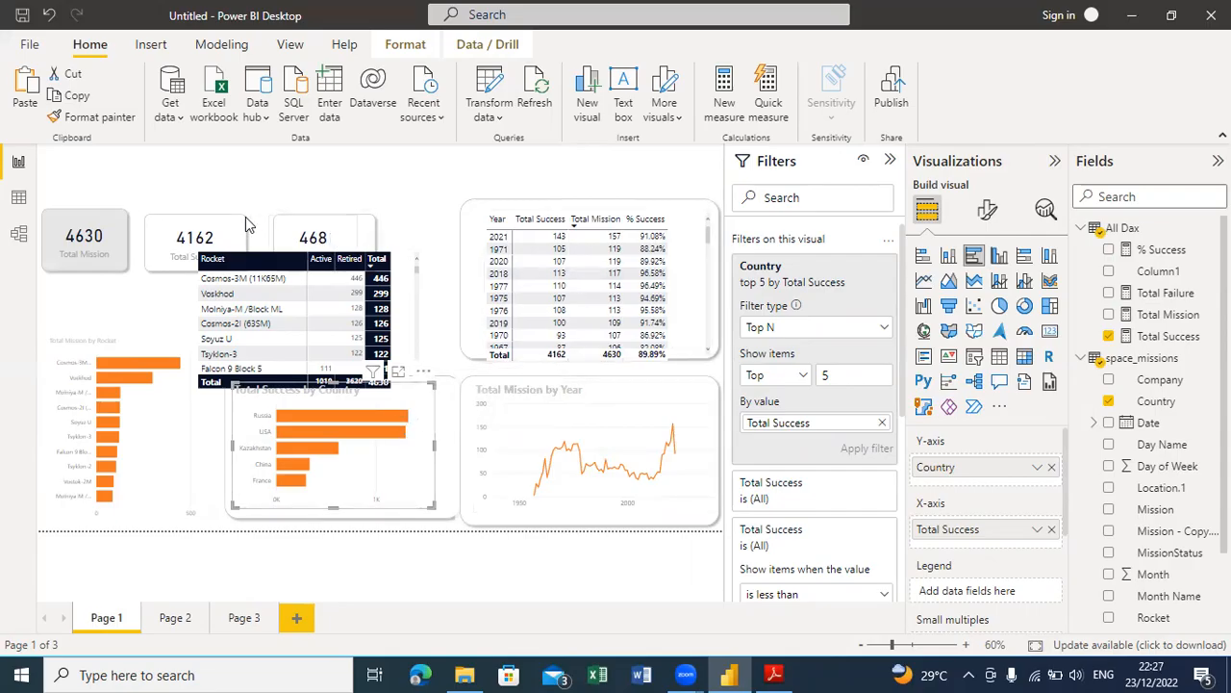
pyautogui.click(274, 184)
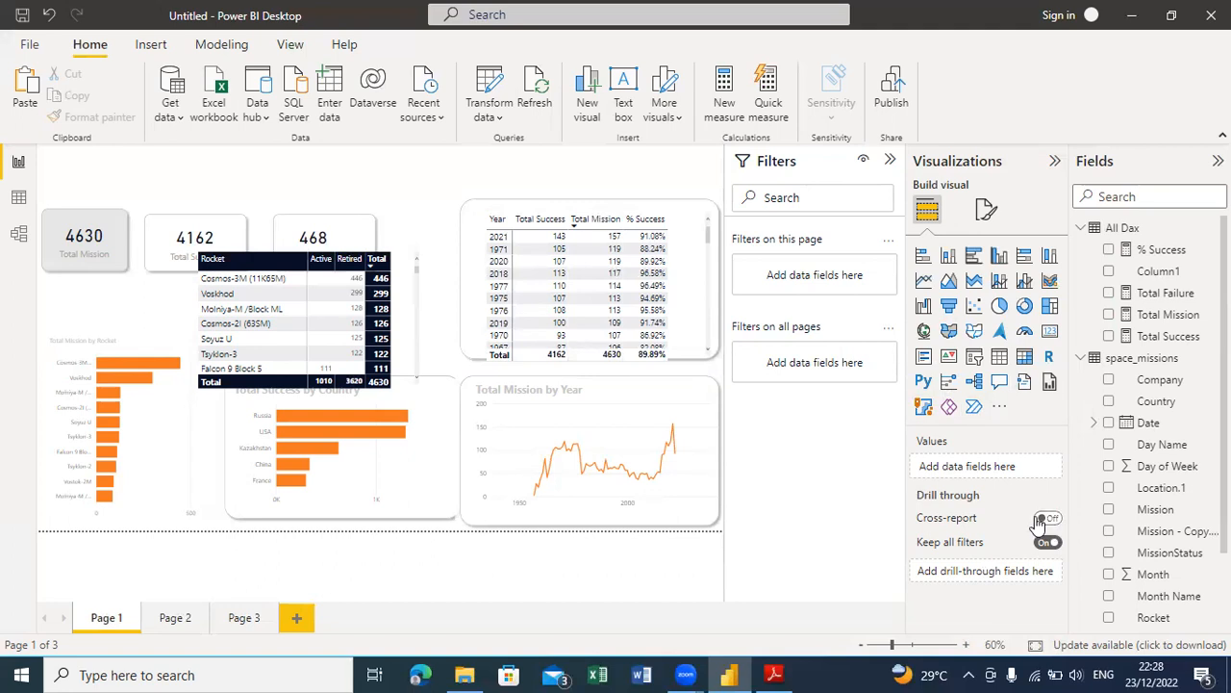
pyautogui.moveTo(1039, 523)
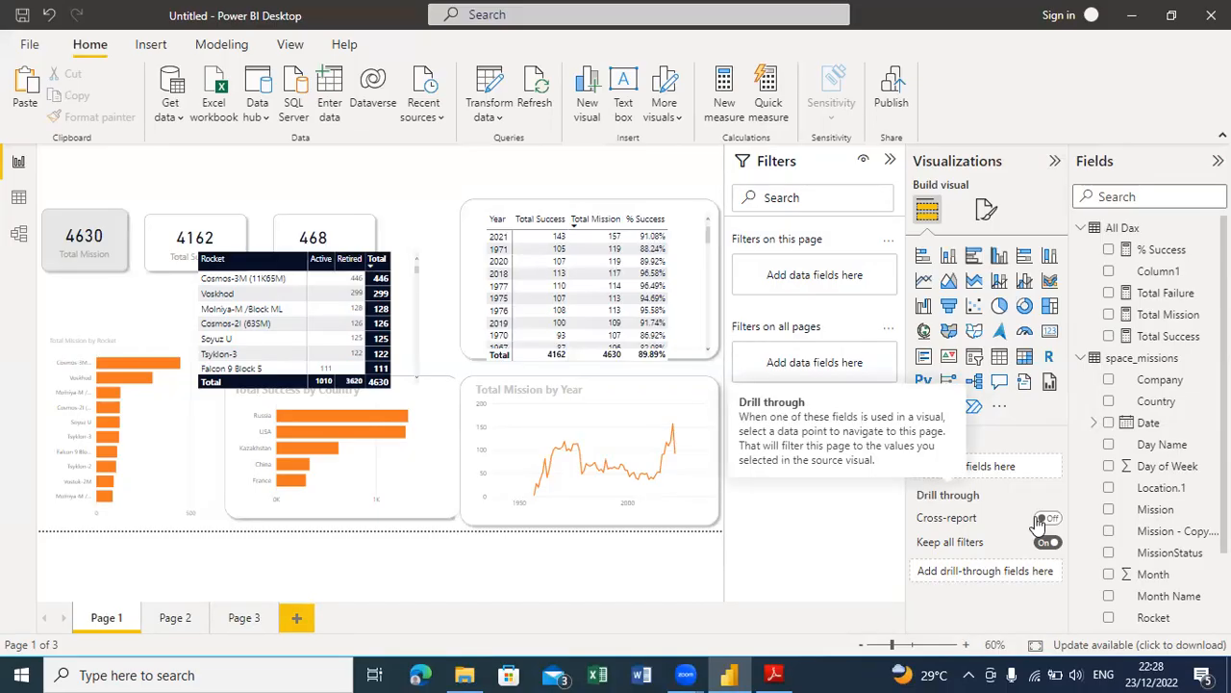
pyautogui.click(646, 390)
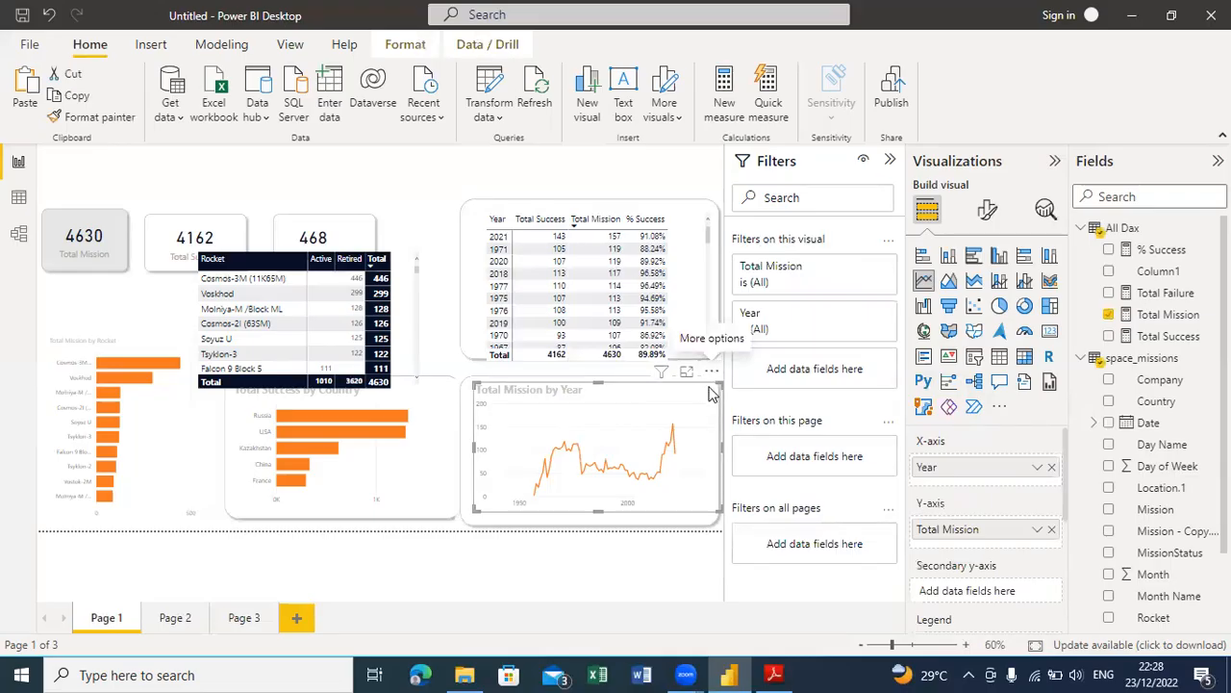
pyautogui.click(674, 207)
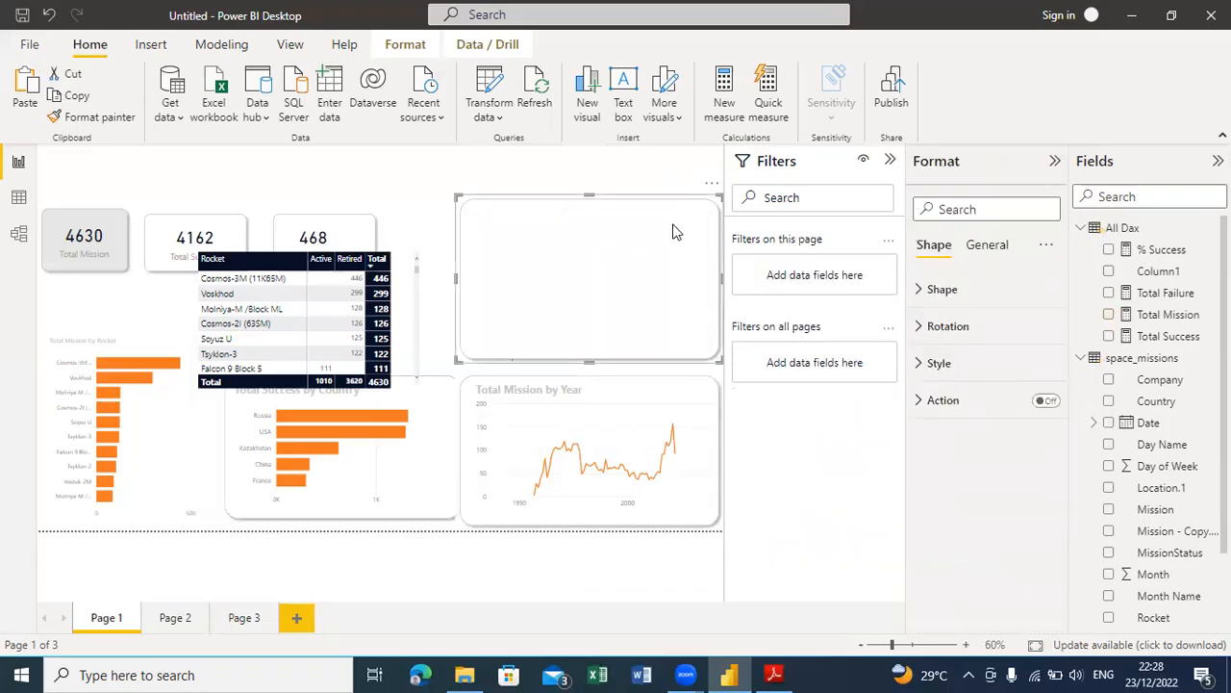
pyautogui.click(277, 268)
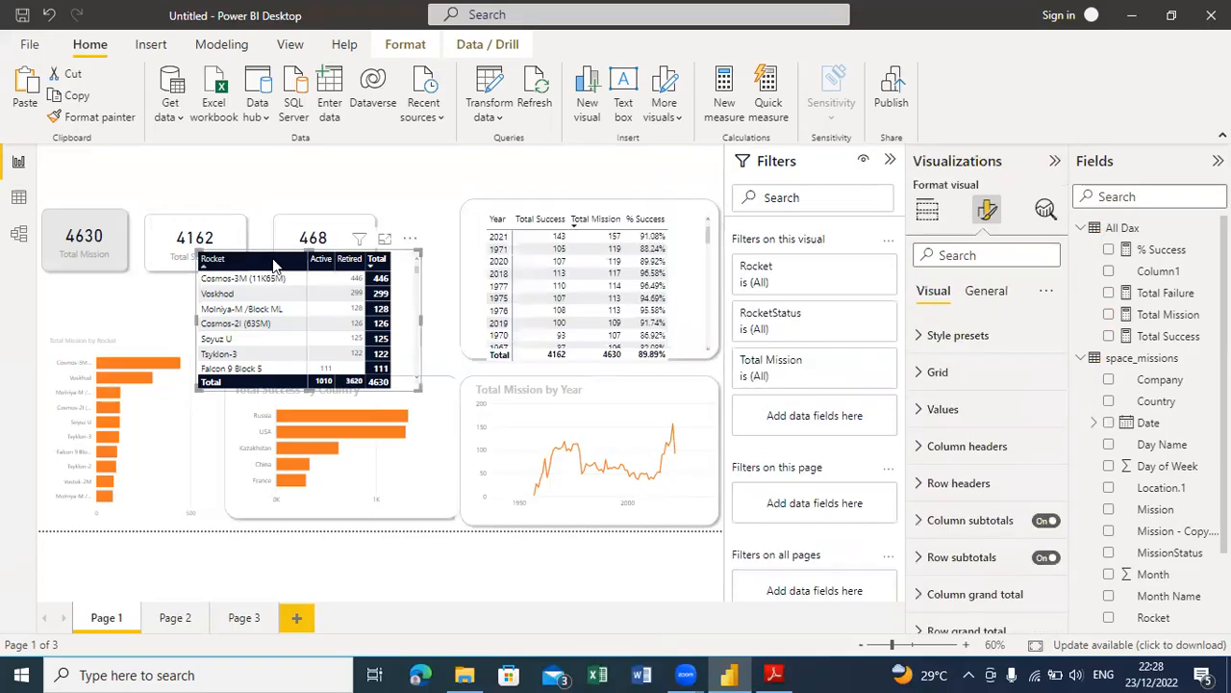
# Step: Look over Page 1's country chart, its background shape, the yearly mission chart in focus mode with its applied filters, and the rocket chart
pyautogui.click(357, 410)
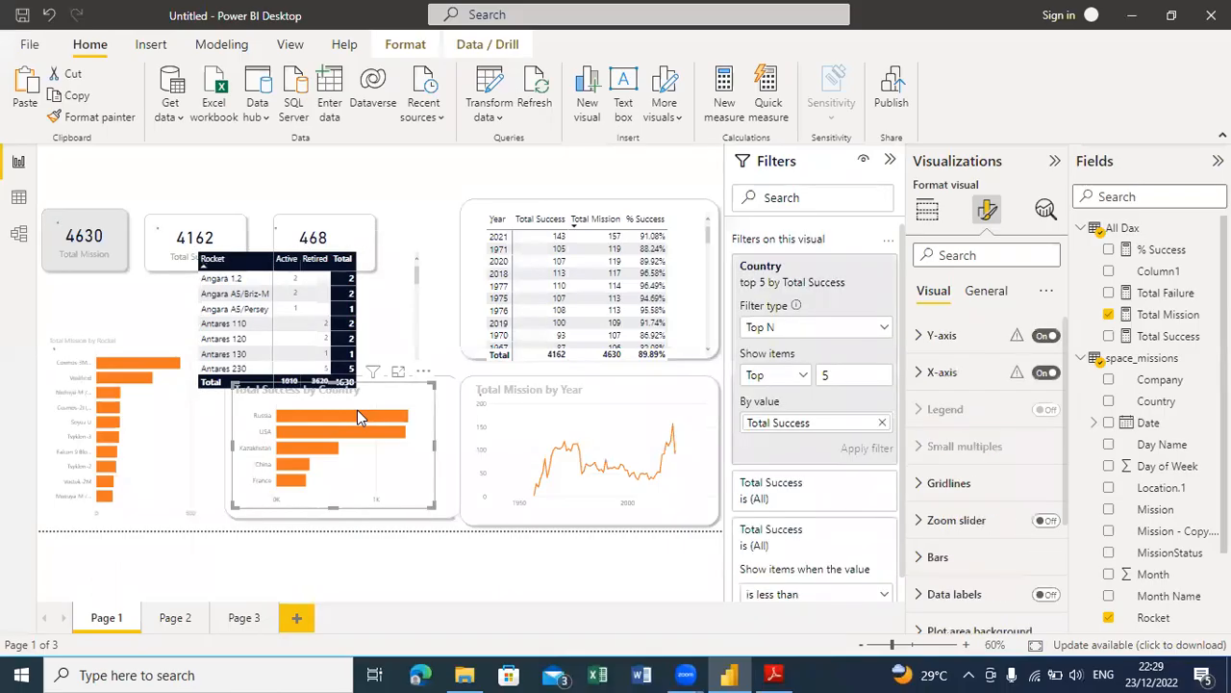
pyautogui.click(445, 438)
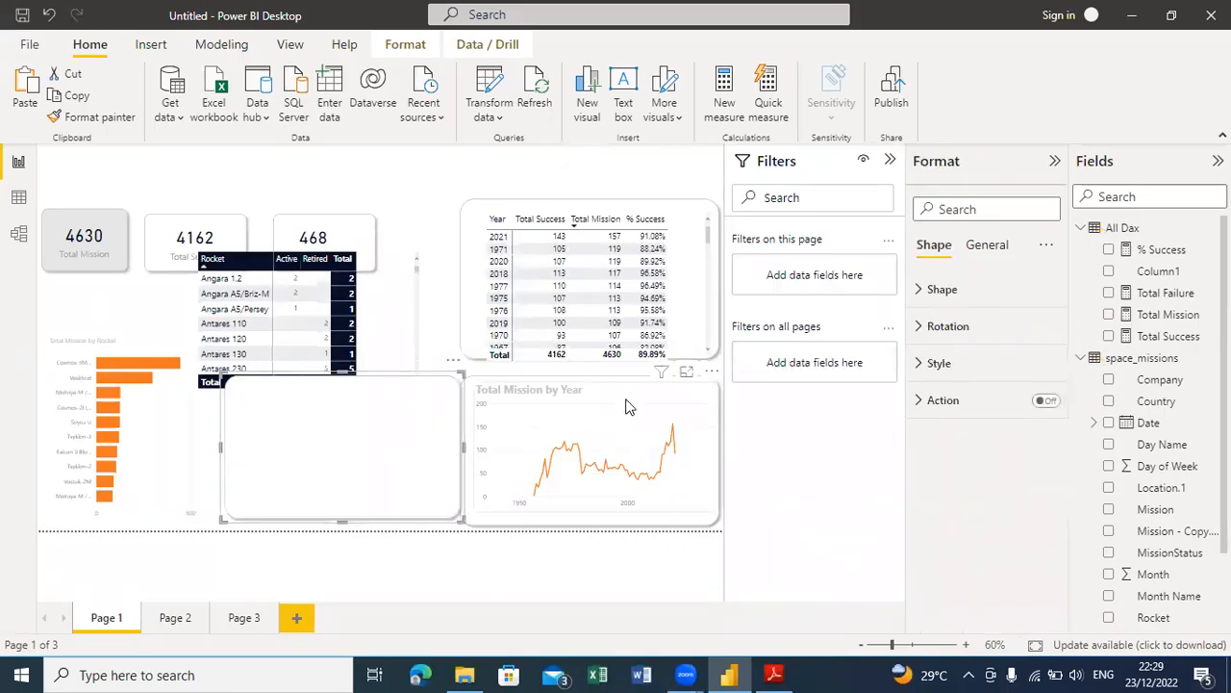
pyautogui.click(625, 406)
pyautogui.click(689, 372)
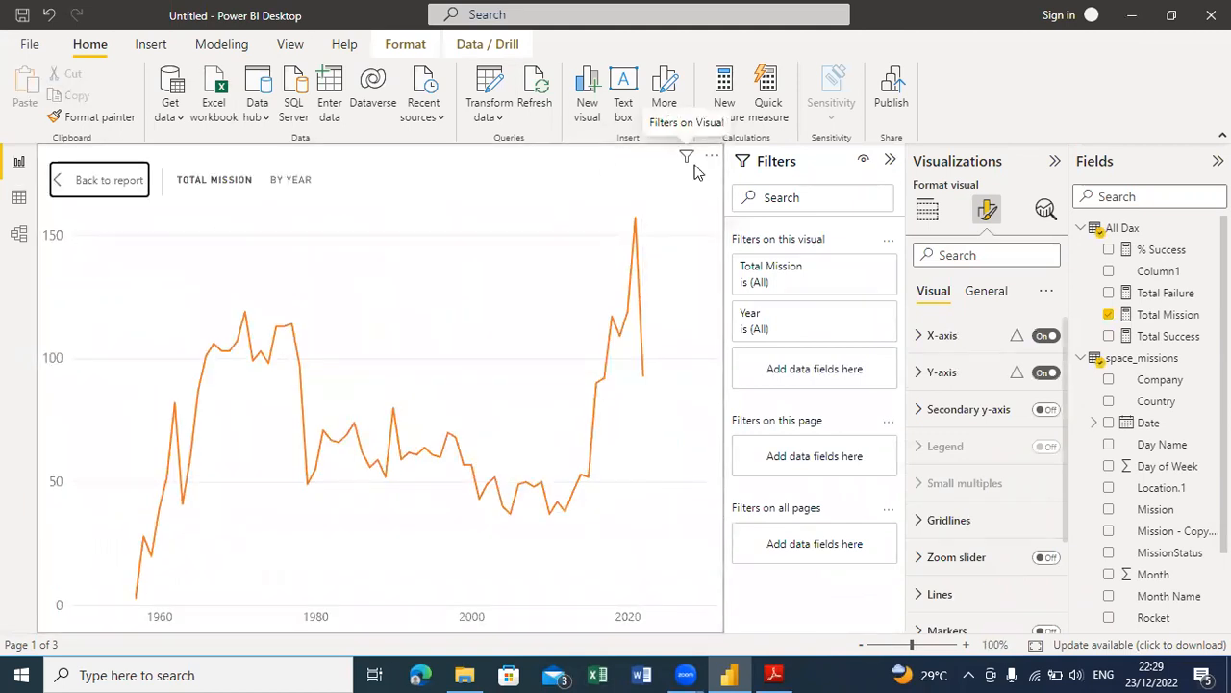
pyautogui.moveTo(693, 165)
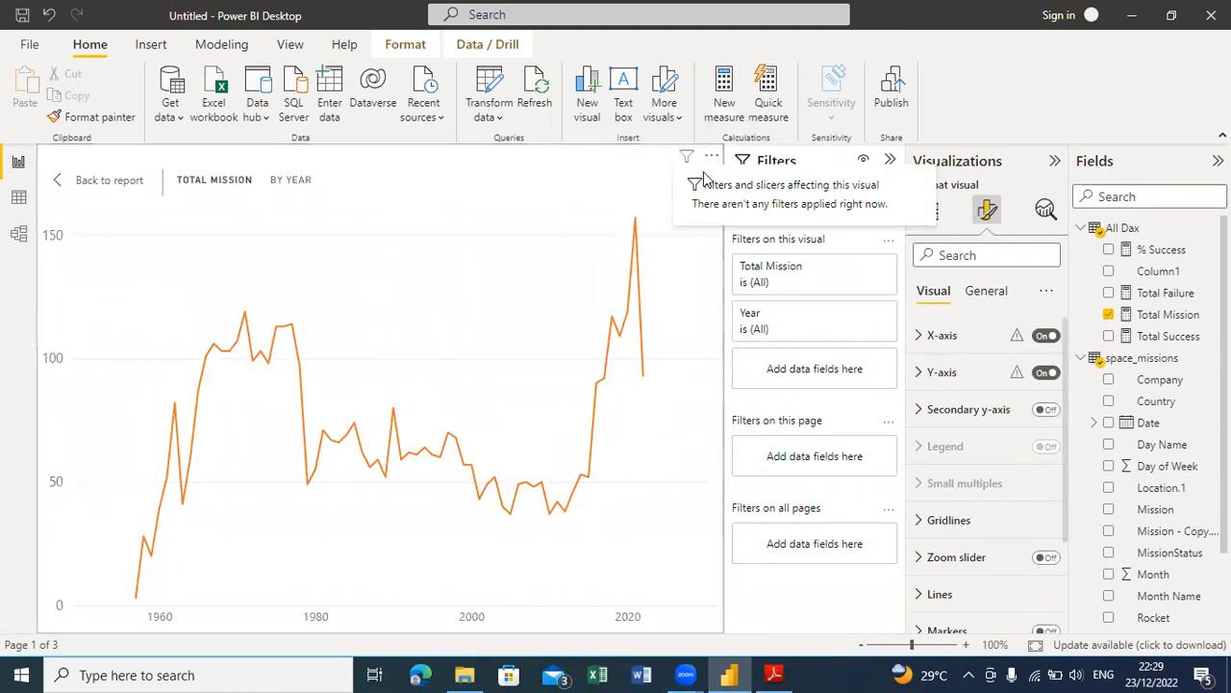
pyautogui.click(57, 183)
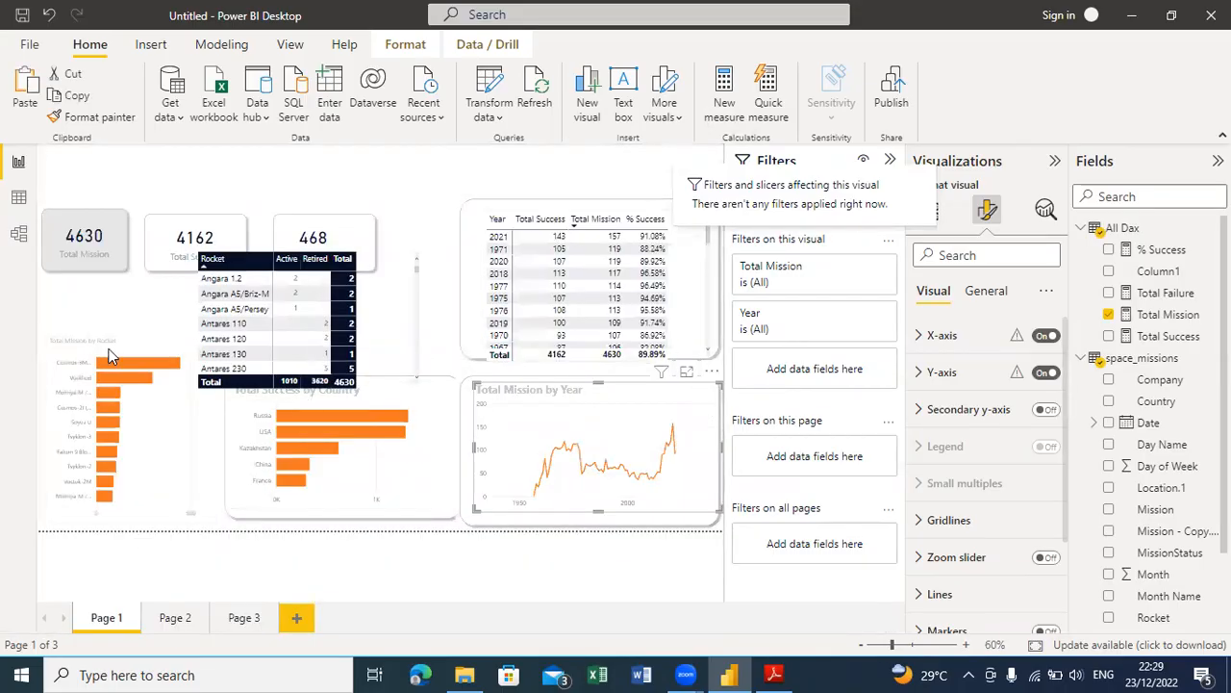
pyautogui.click(164, 349)
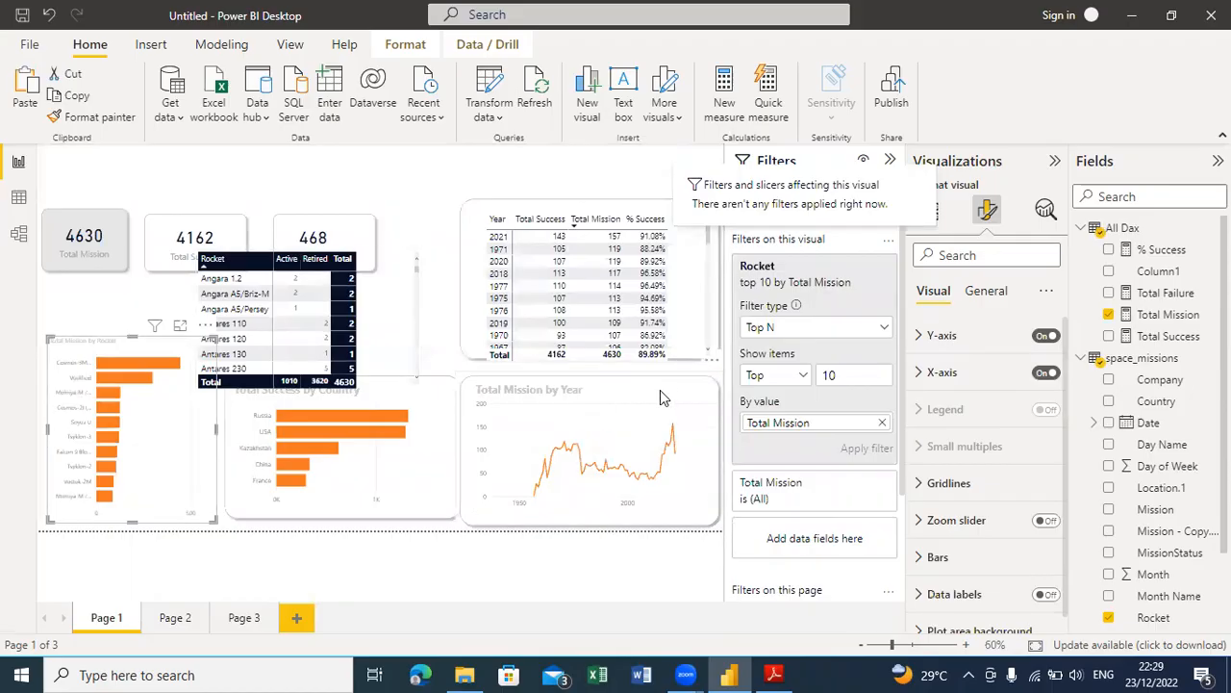
# Step: Move the Total Mission by Year chart slightly higher on Page 1 and view the location treemap on Page 2
pyautogui.moveTo(698, 387); pyautogui.dragTo(706, 365)
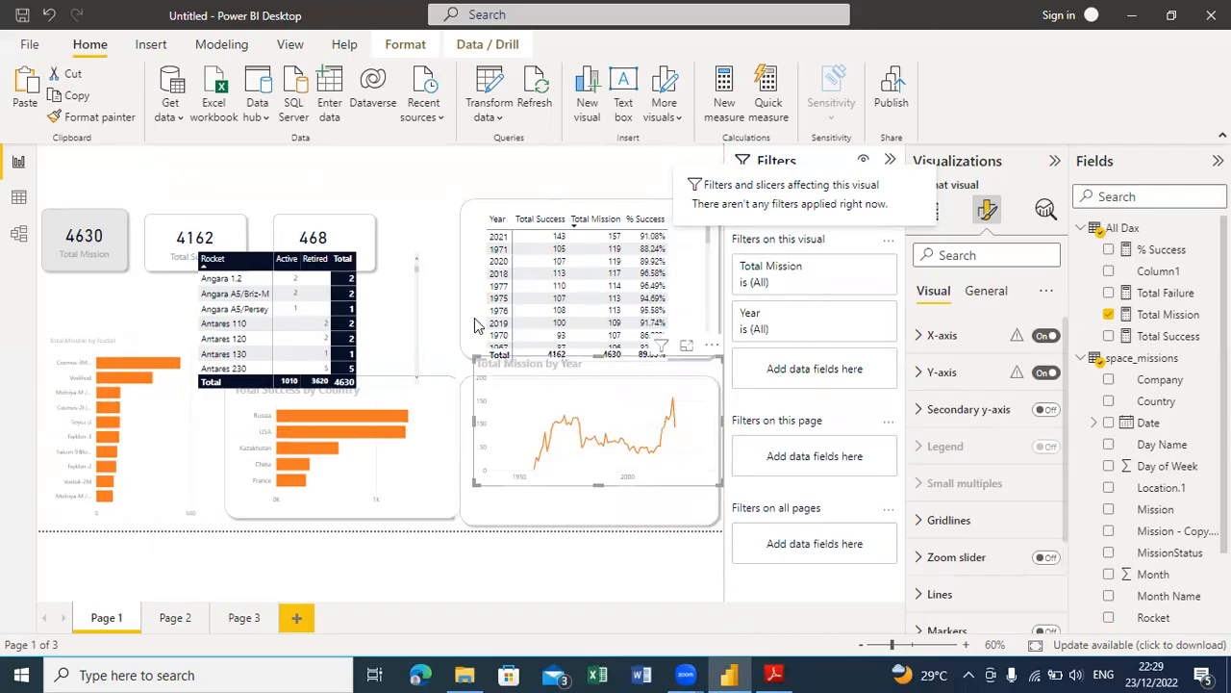
pyautogui.click(175, 617)
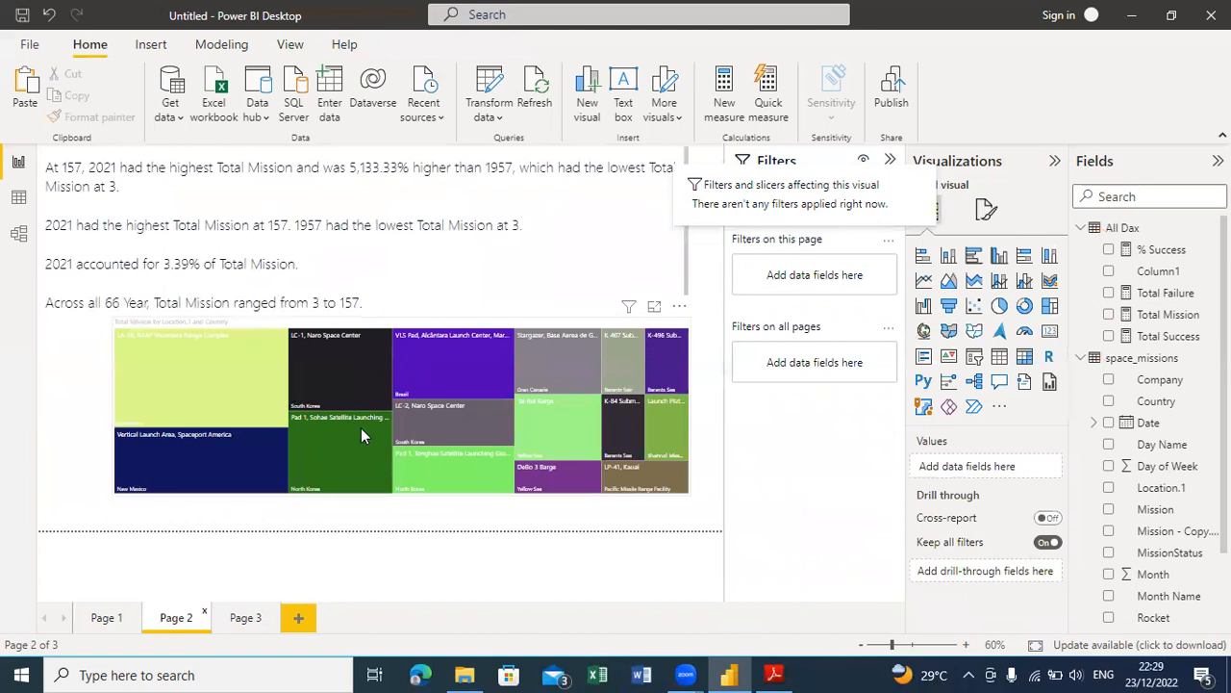
pyautogui.click(456, 365)
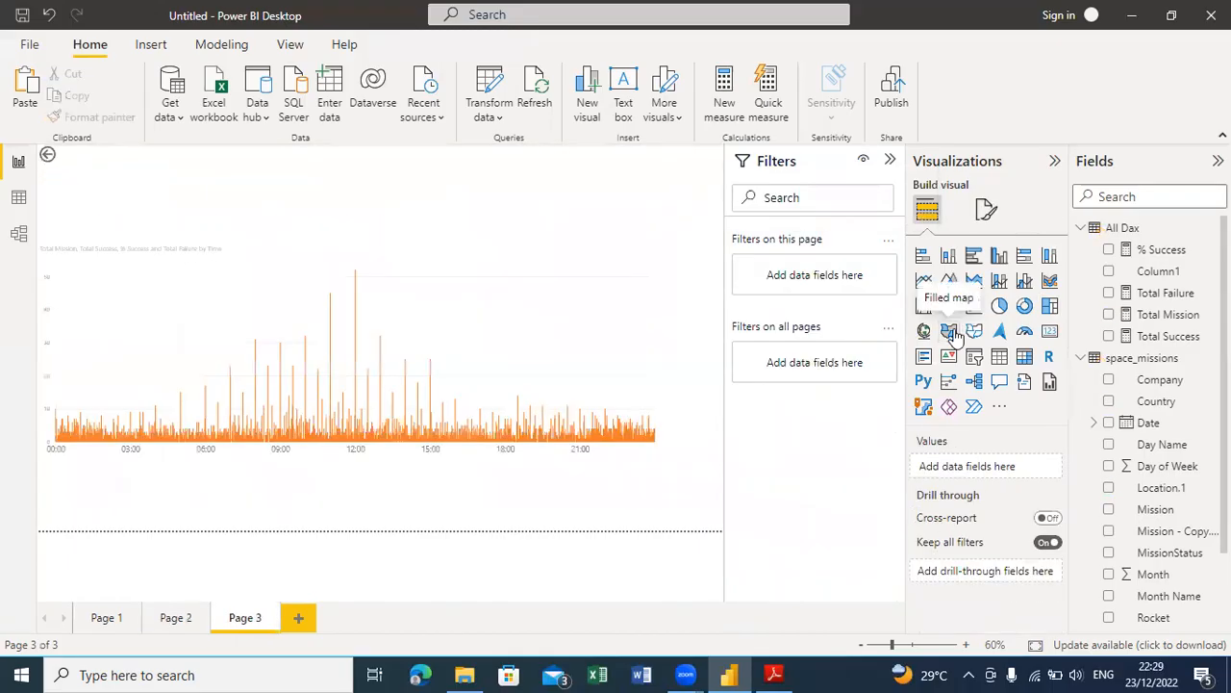
pyautogui.click(949, 330)
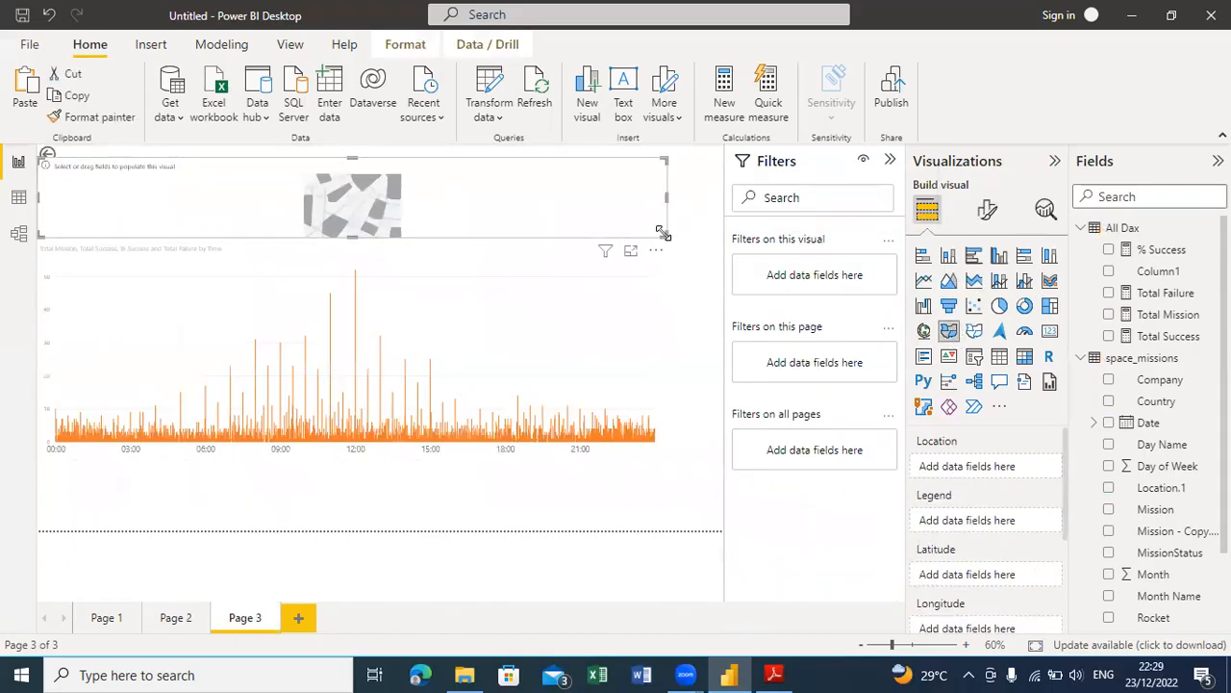
pyautogui.moveTo(663, 233); pyautogui.dragTo(596, 373)
pyautogui.moveTo(478, 232)
pyautogui.mouseDown()
pyautogui.moveTo(487, 243)
pyautogui.moveTo(486, 231)
pyautogui.mouseUp()
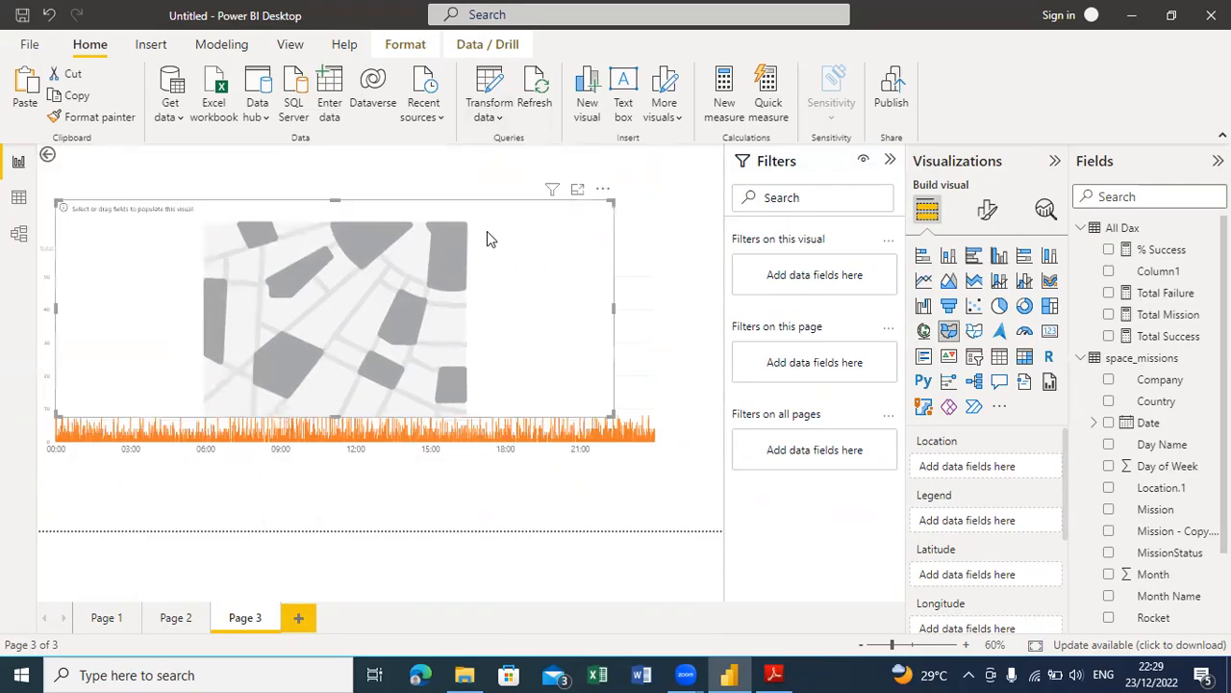
pyautogui.click(606, 189)
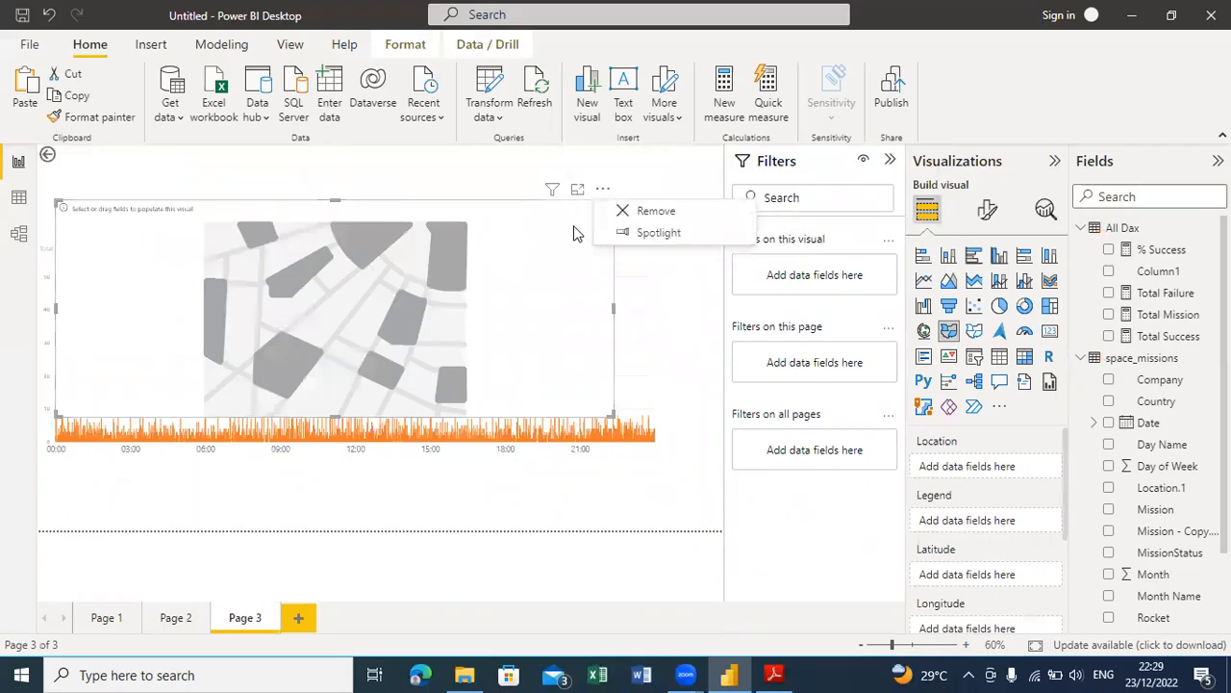
pyautogui.click(642, 213)
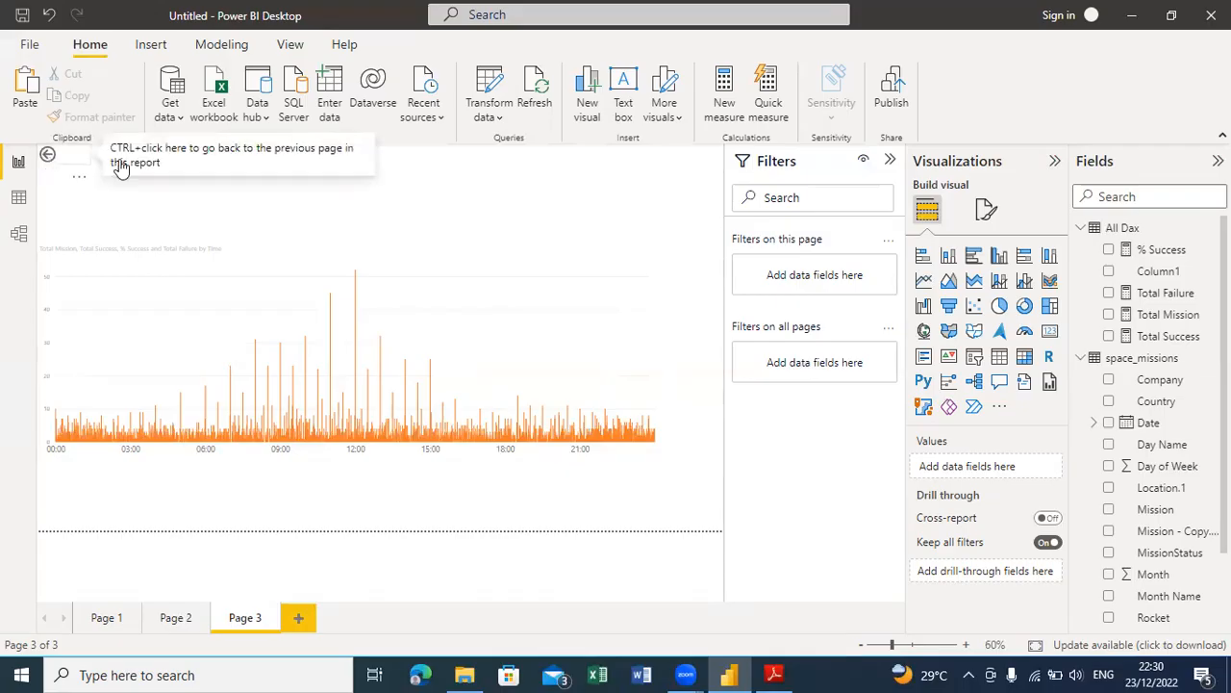
# Step: Save the report as a Power BI file named space mission in the Space+Missions folder
pyautogui.click(47, 156)
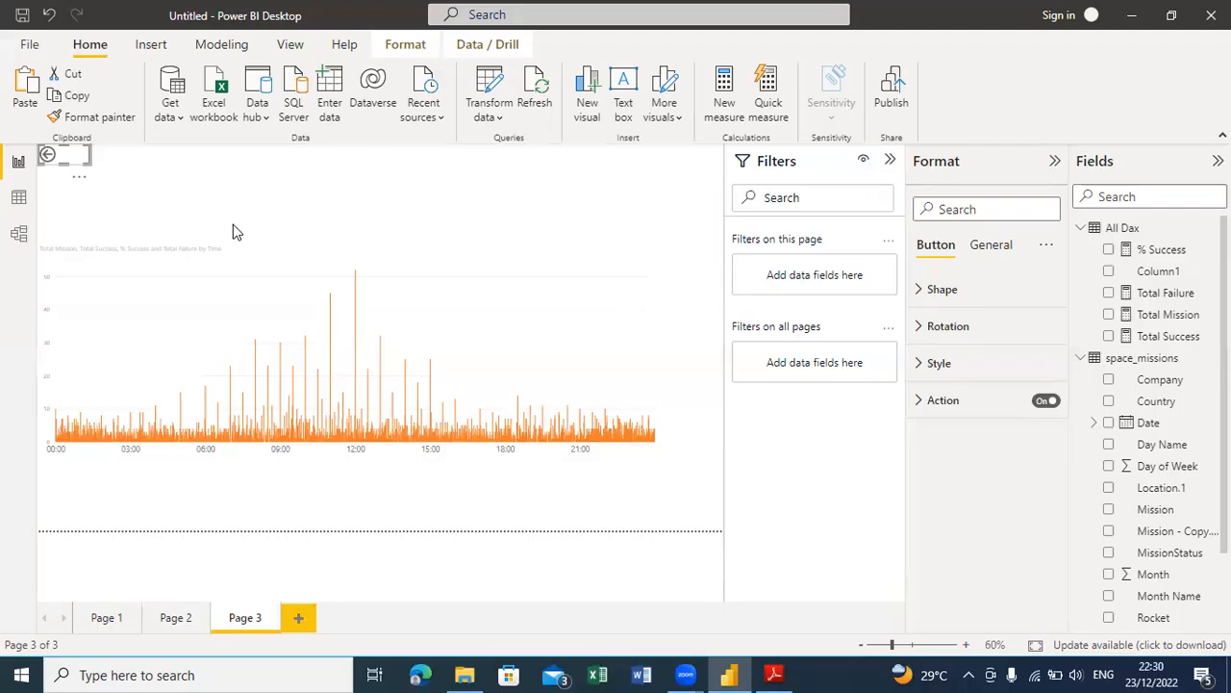
pyautogui.click(29, 46)
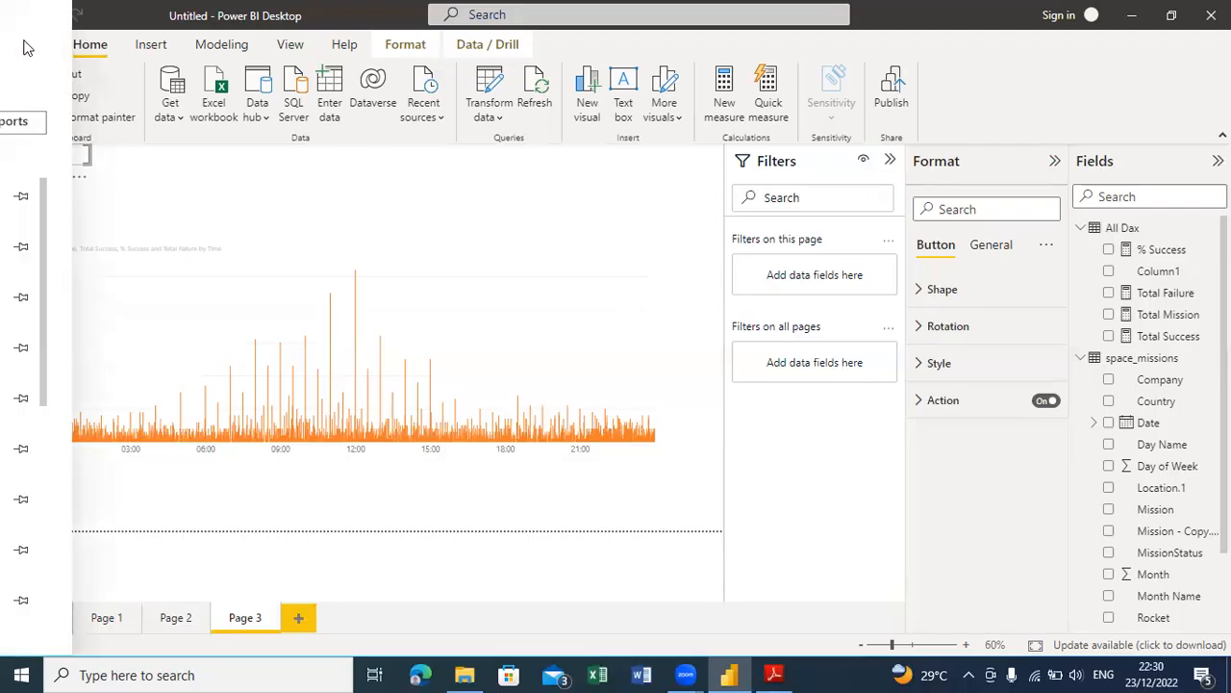
pyautogui.click(35, 164)
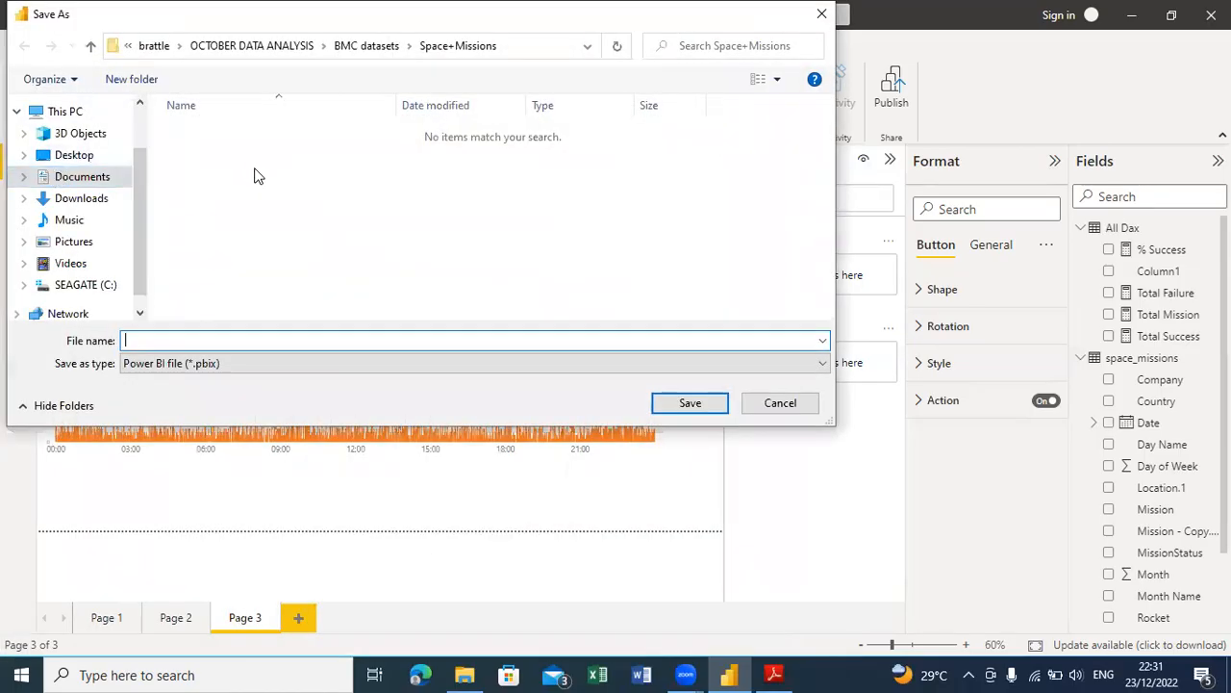
pyautogui.write('space mission')
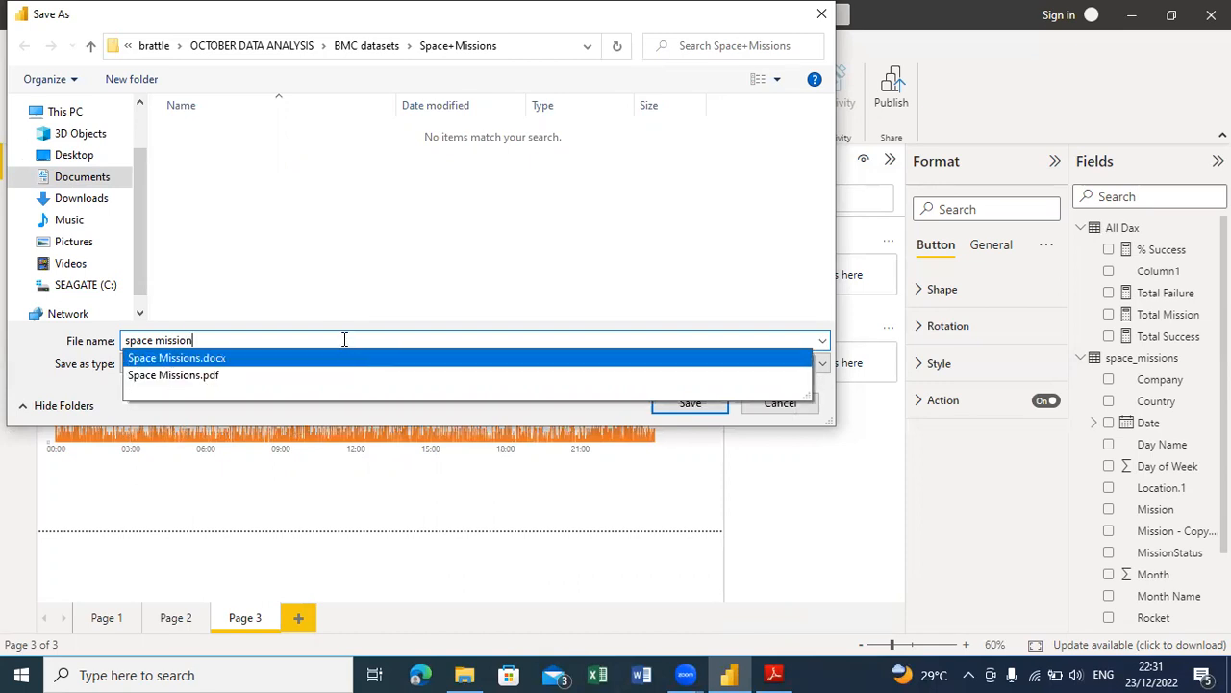
pyautogui.press('Tab')
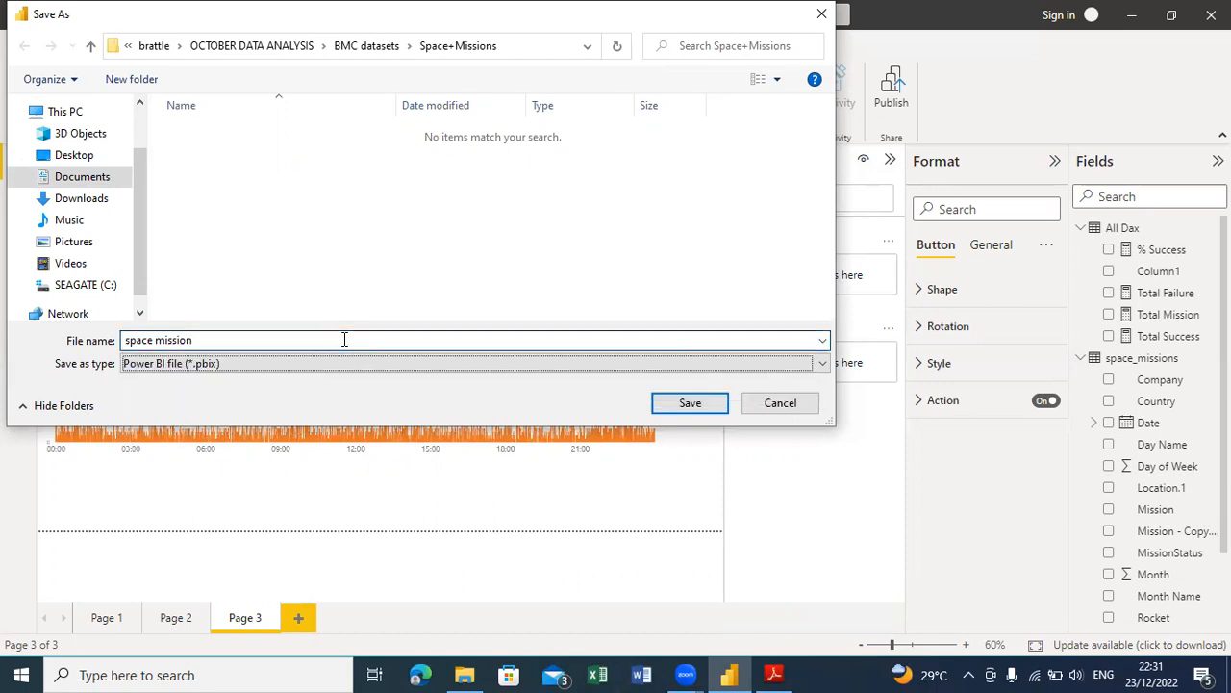
pyautogui.click(673, 409)
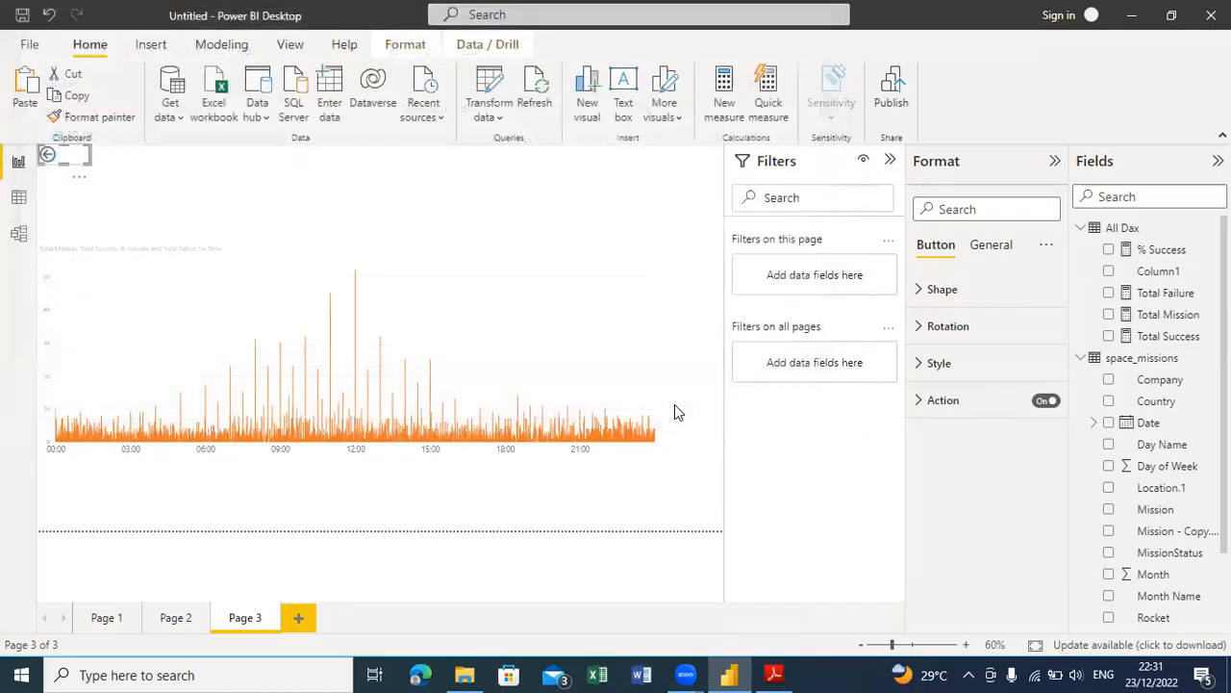